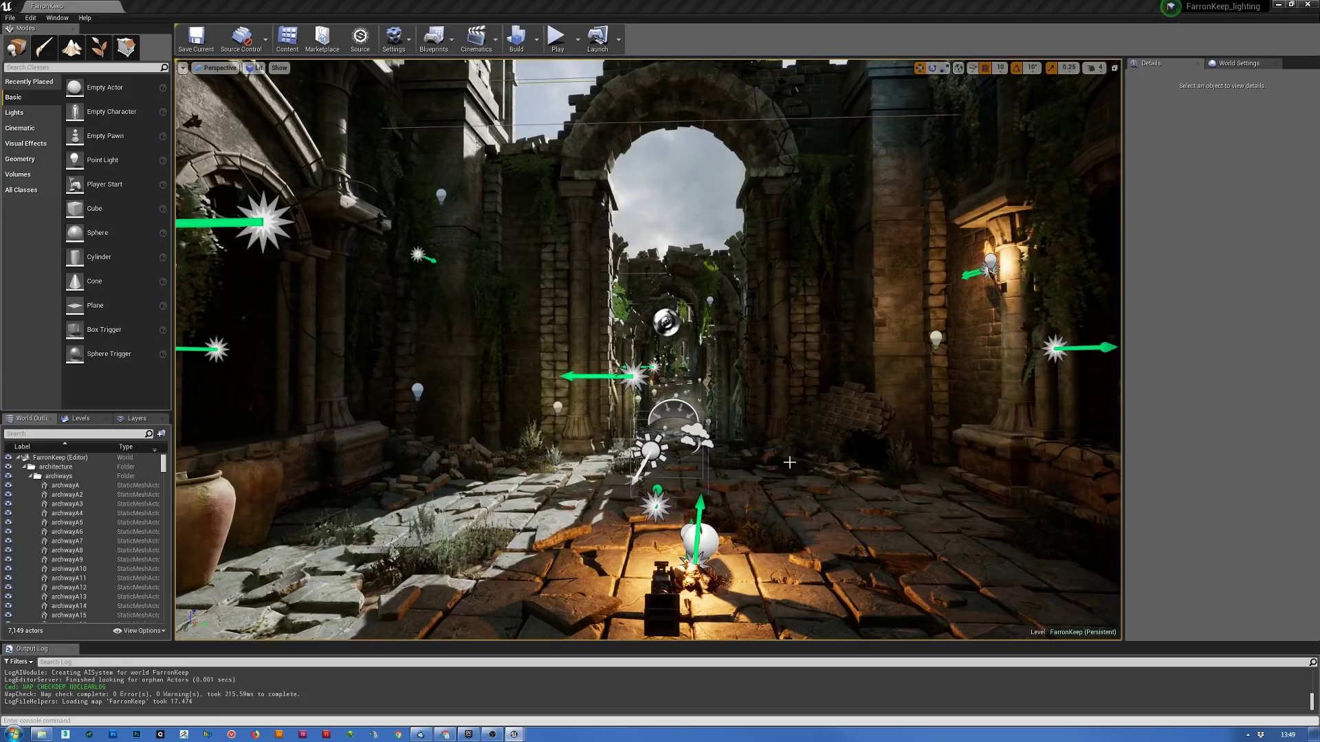
- Display the ruined courtyard in the Lightmap Density optimization view mode
mouse_move(632, 424)
right_down()
mouse_move(661, 428)
mouse_move(642, 424)
right_up()
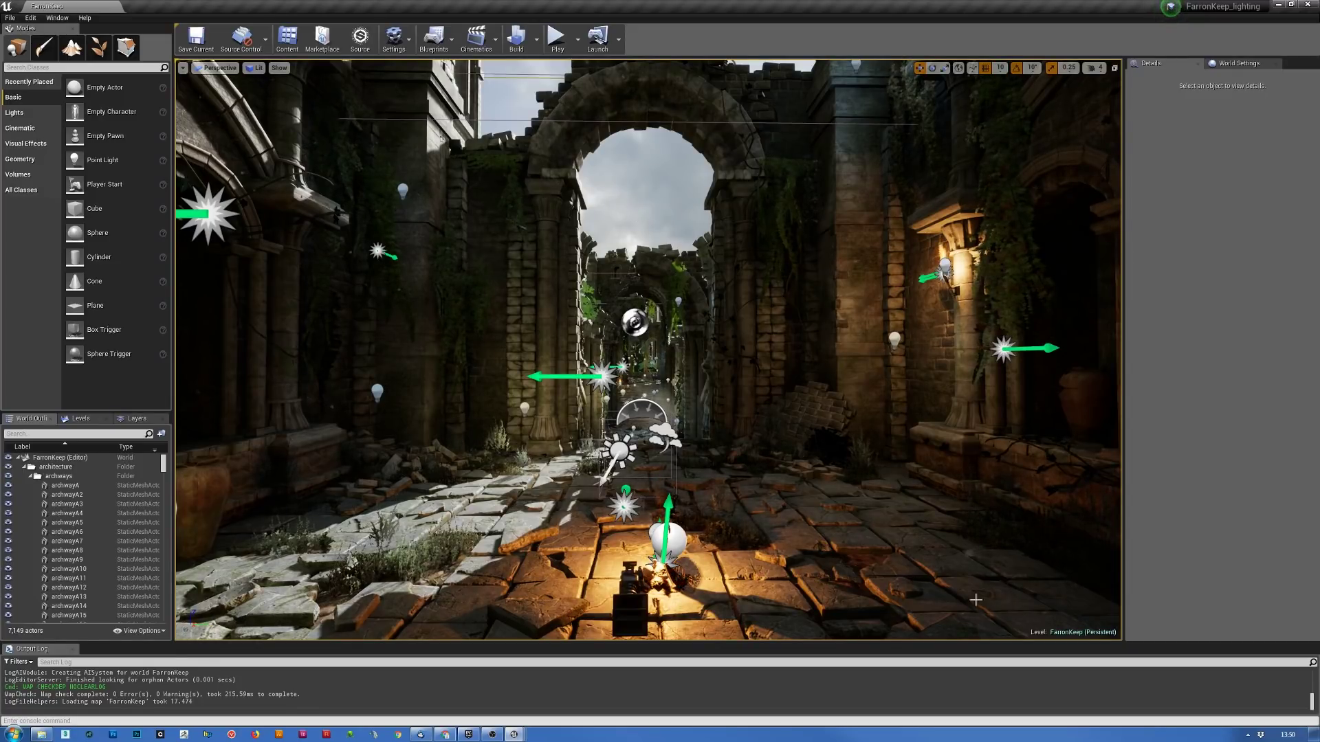
right_drag(783, 417, 796, 466)
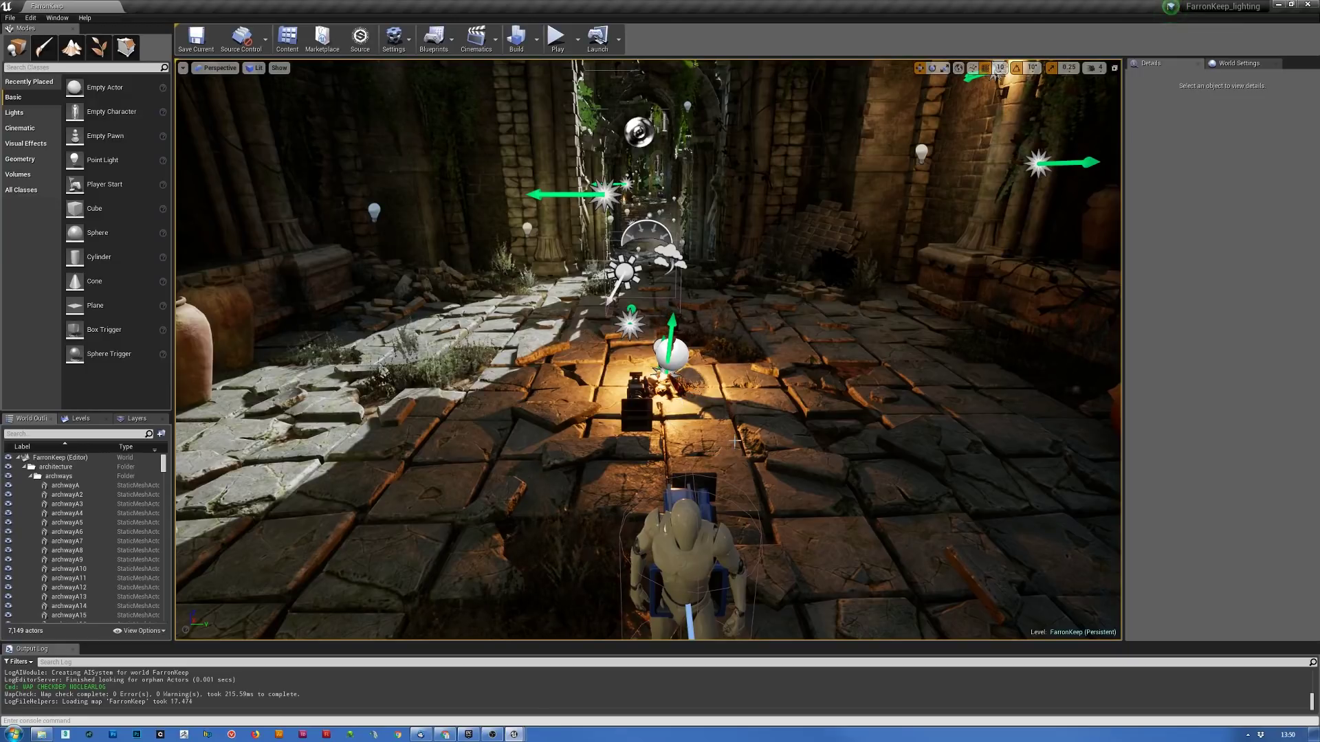
right_drag(690, 398, 690, 323)
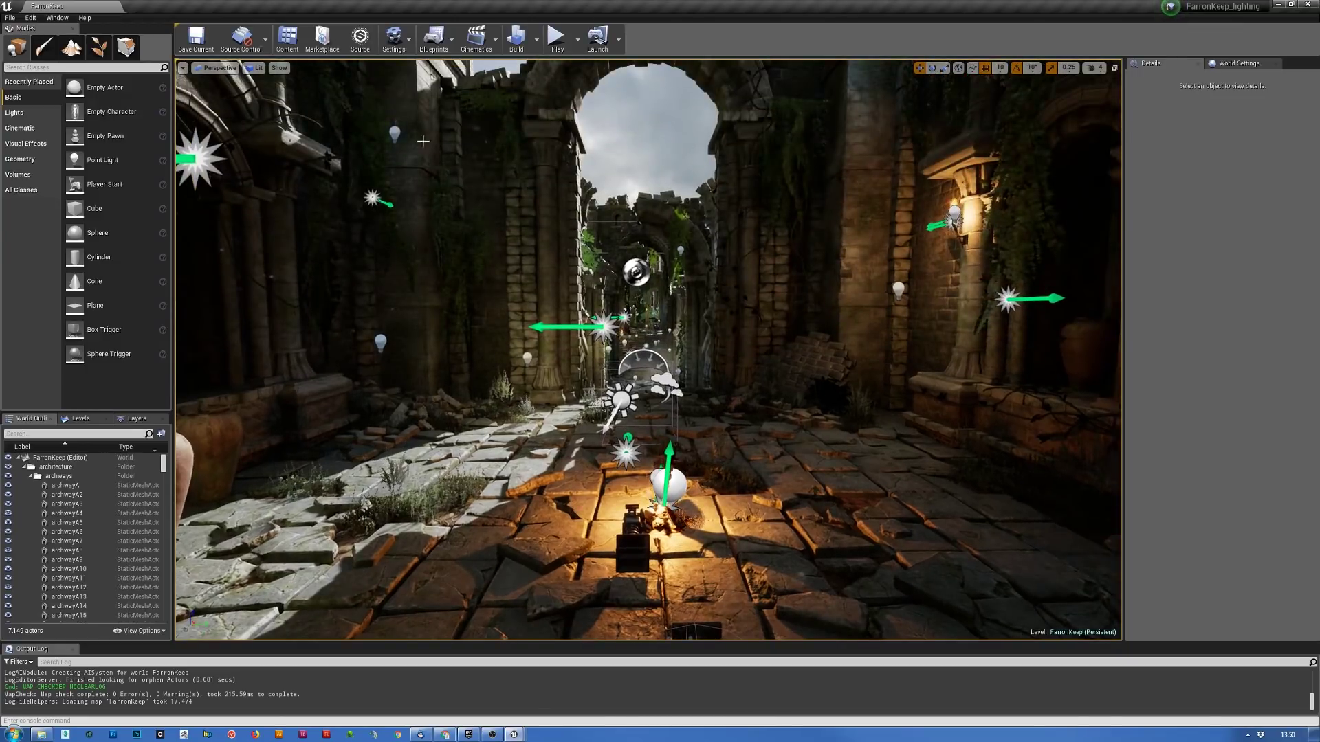
click(259, 69)
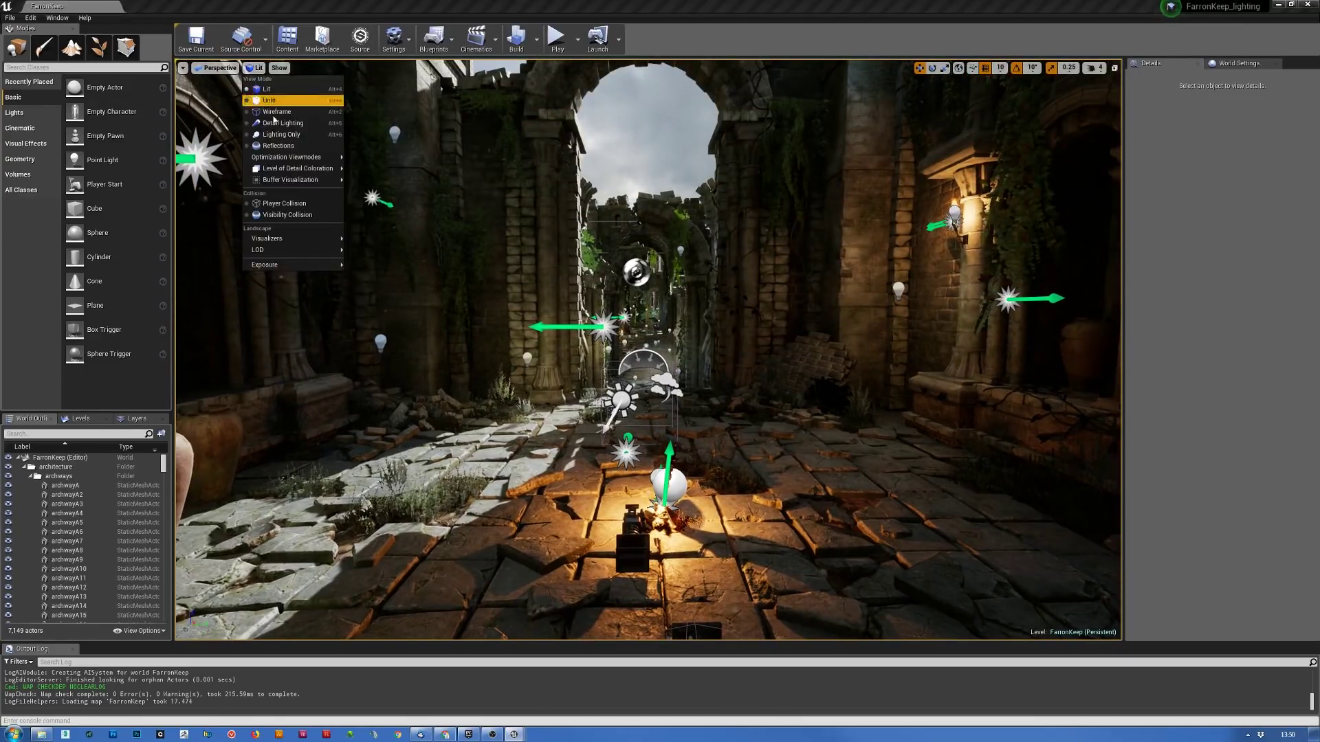
mouse_move(303, 183)
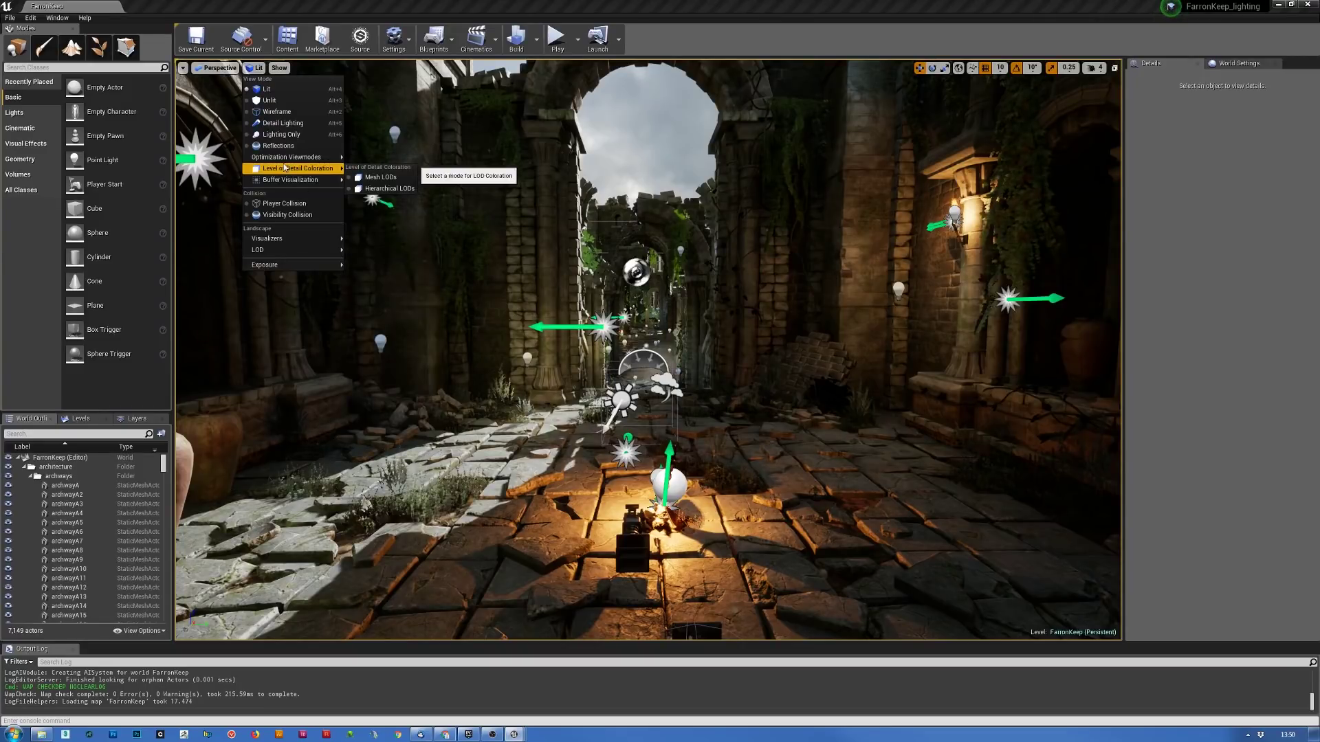
mouse_move(300, 160)
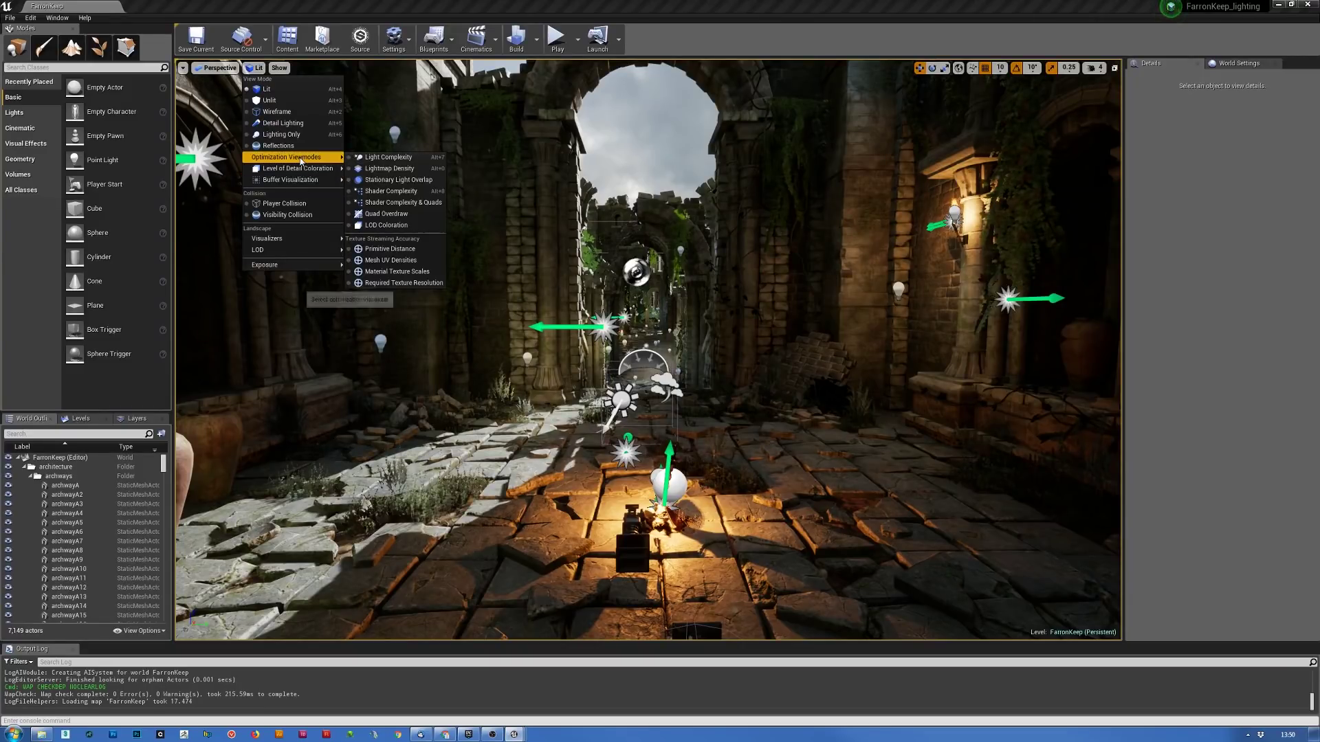
click(389, 169)
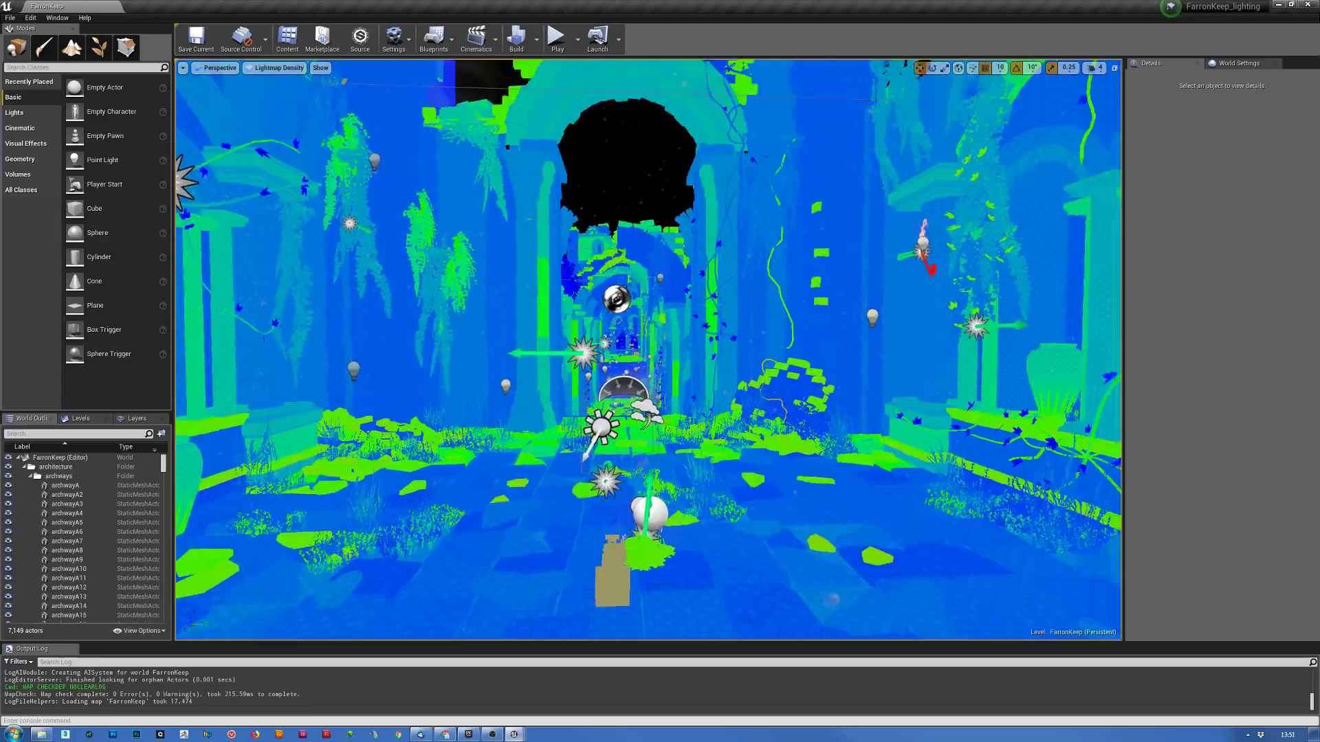
- Reframe the courtyard facing the archway and return the viewport to Lit shading
mouse_move(648, 350)
right_down()
mouse_move(669, 315)
mouse_move(620, 322)
mouse_move(631, 343)
right_up()
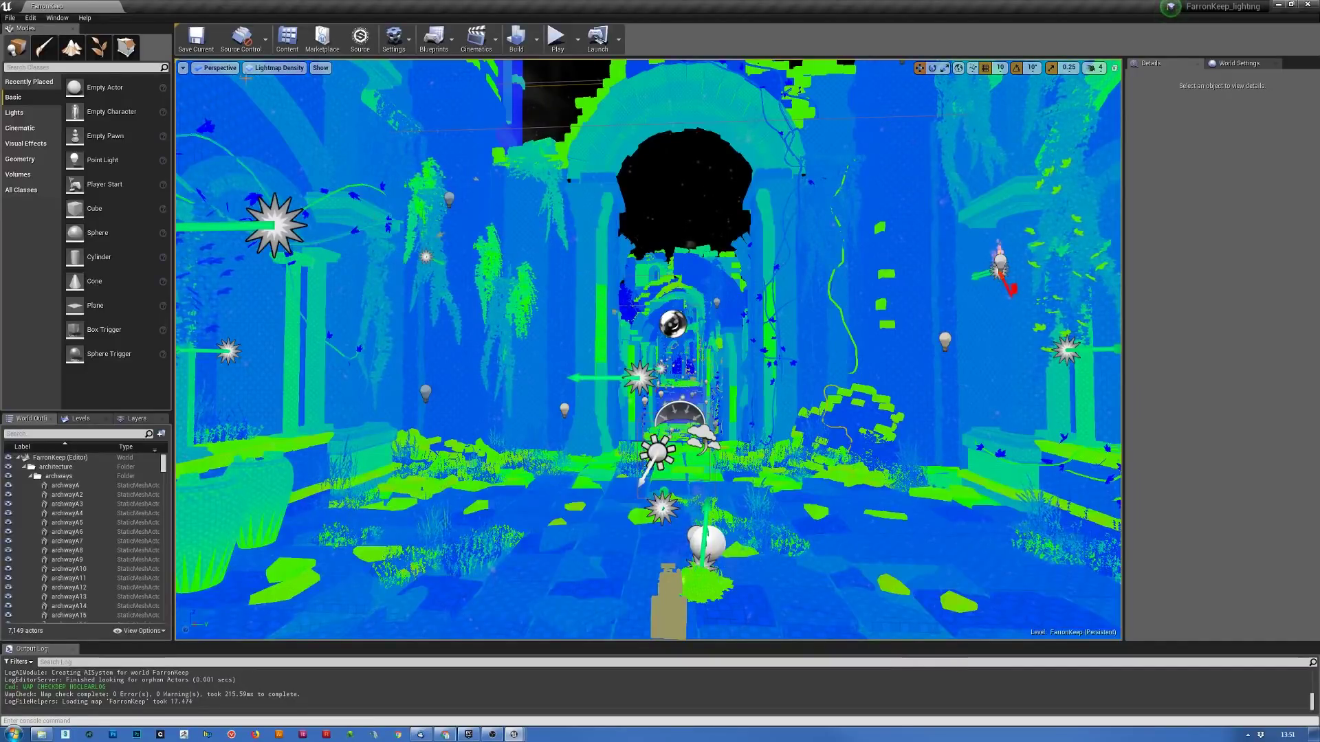
click(287, 67)
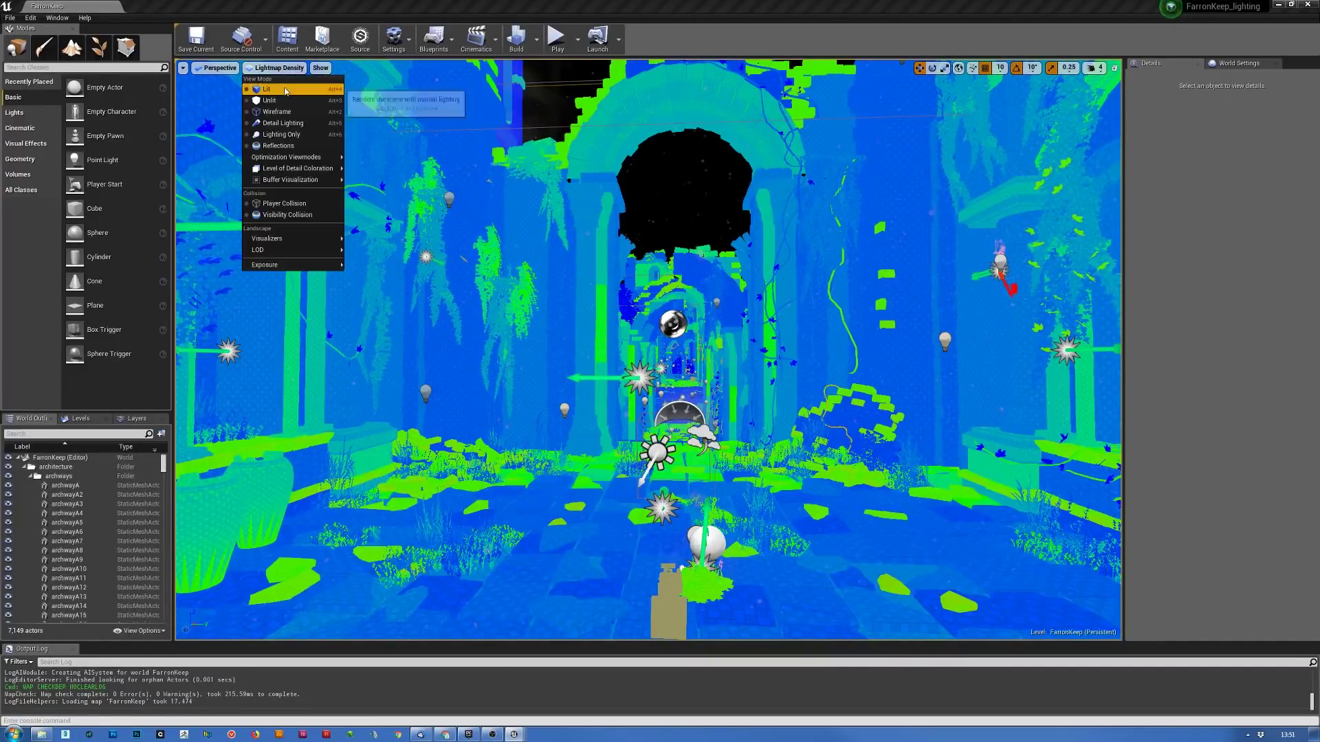
click(275, 90)
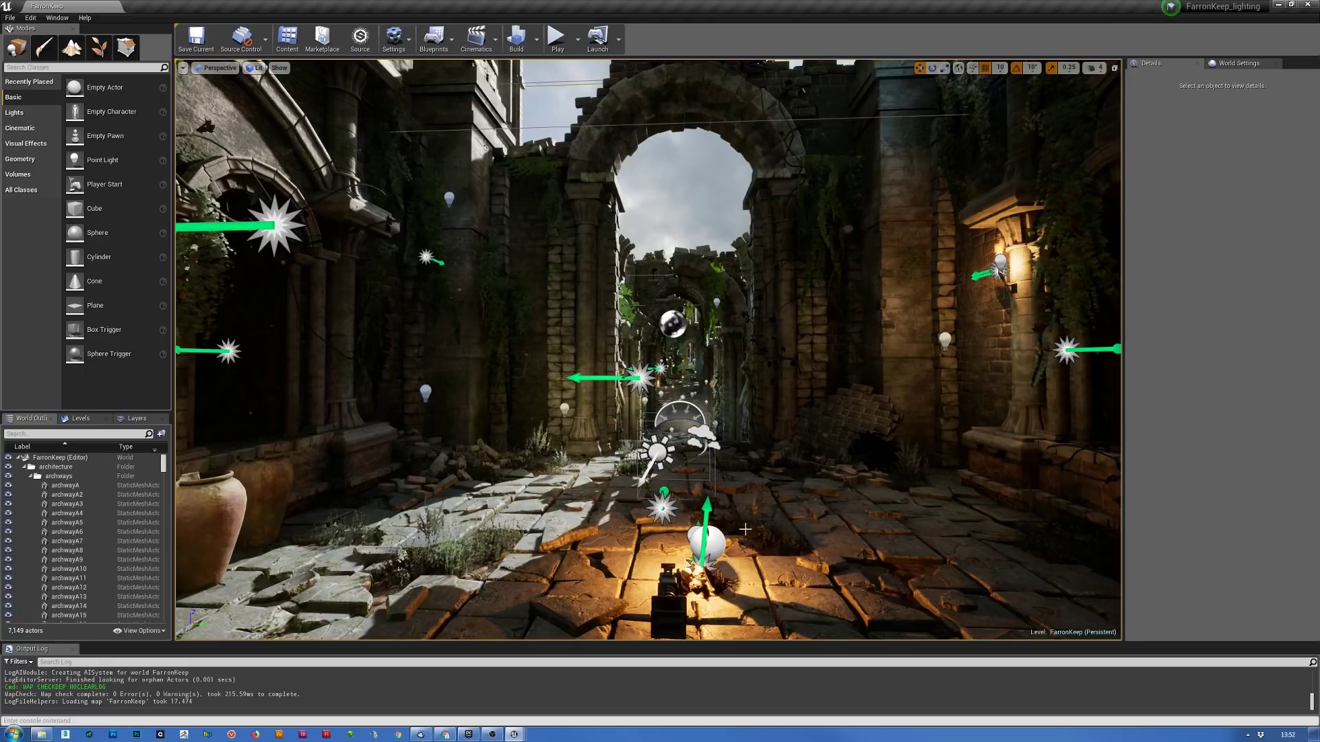
- Hide the editor icons with Game View and examine the wall torch and campfire lighting around the courtyard
right_drag(649, 349, 741, 274)
key(g)
key(w)
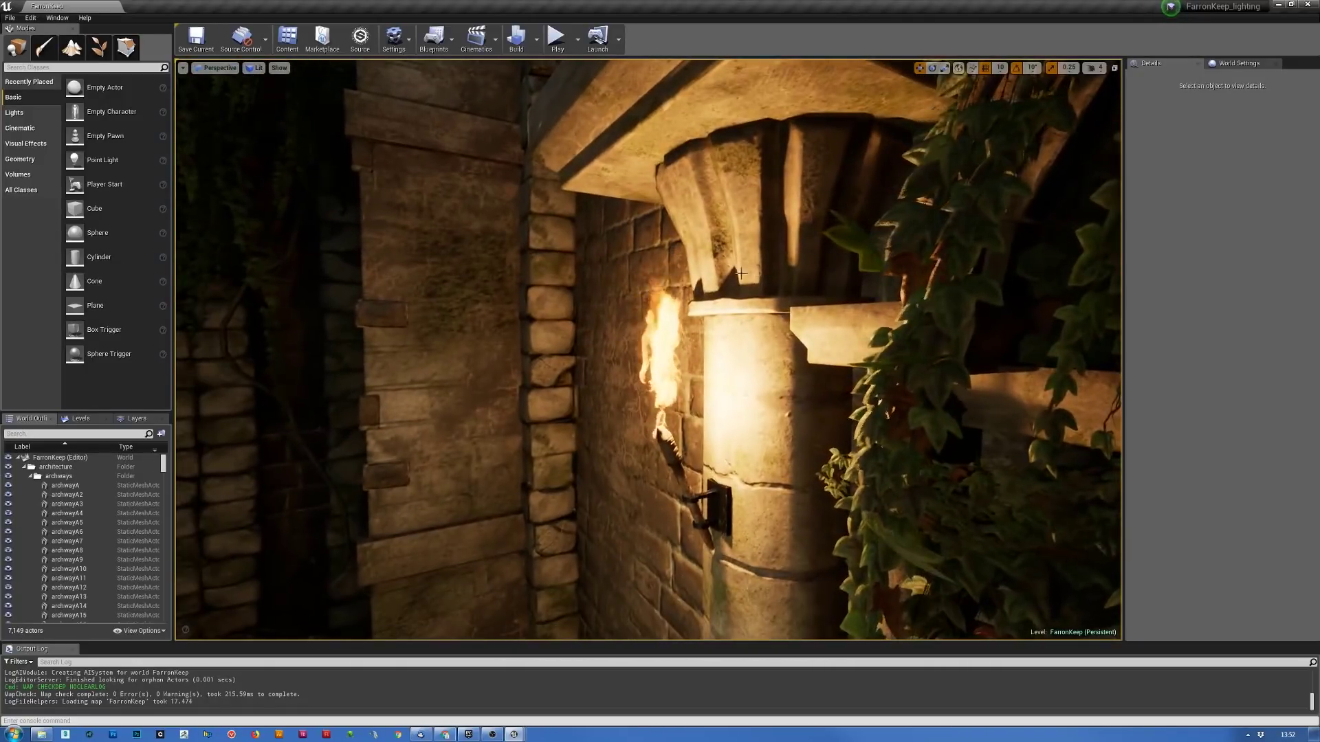
right_drag(740, 274, 612, 362)
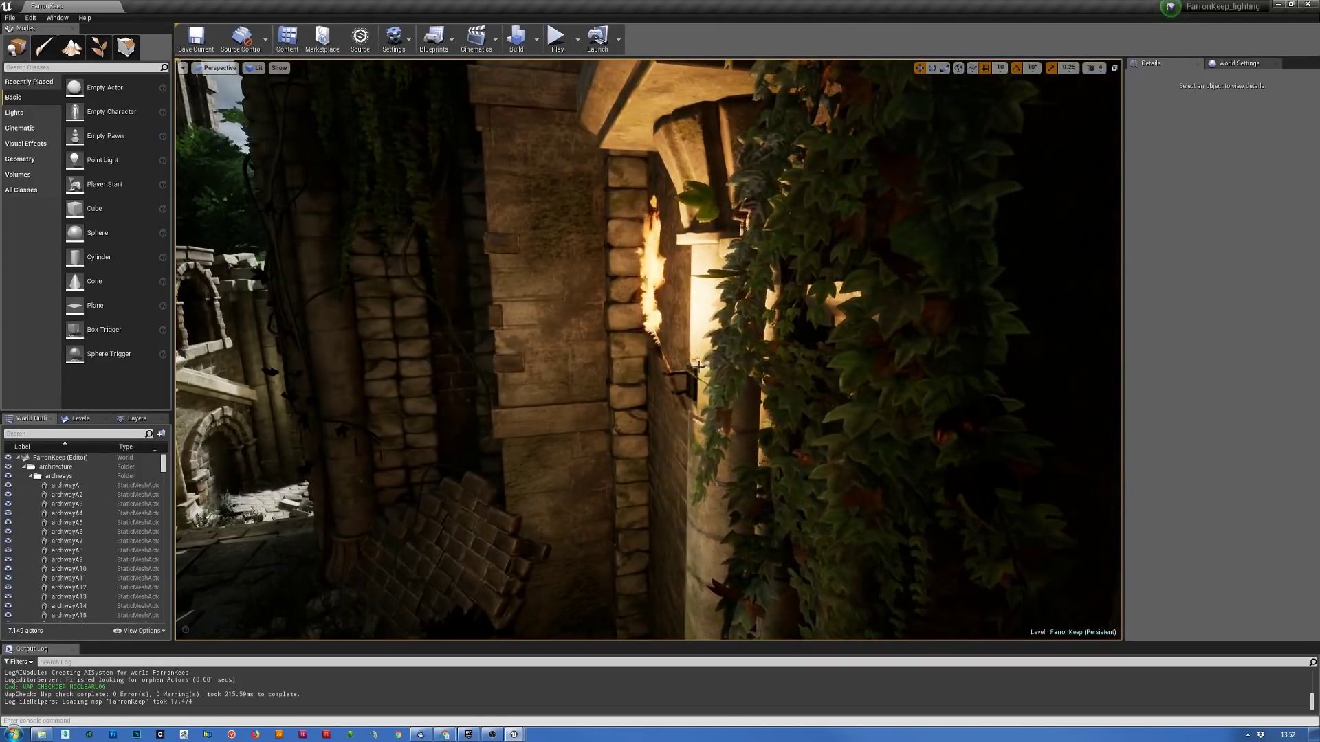
key(w)
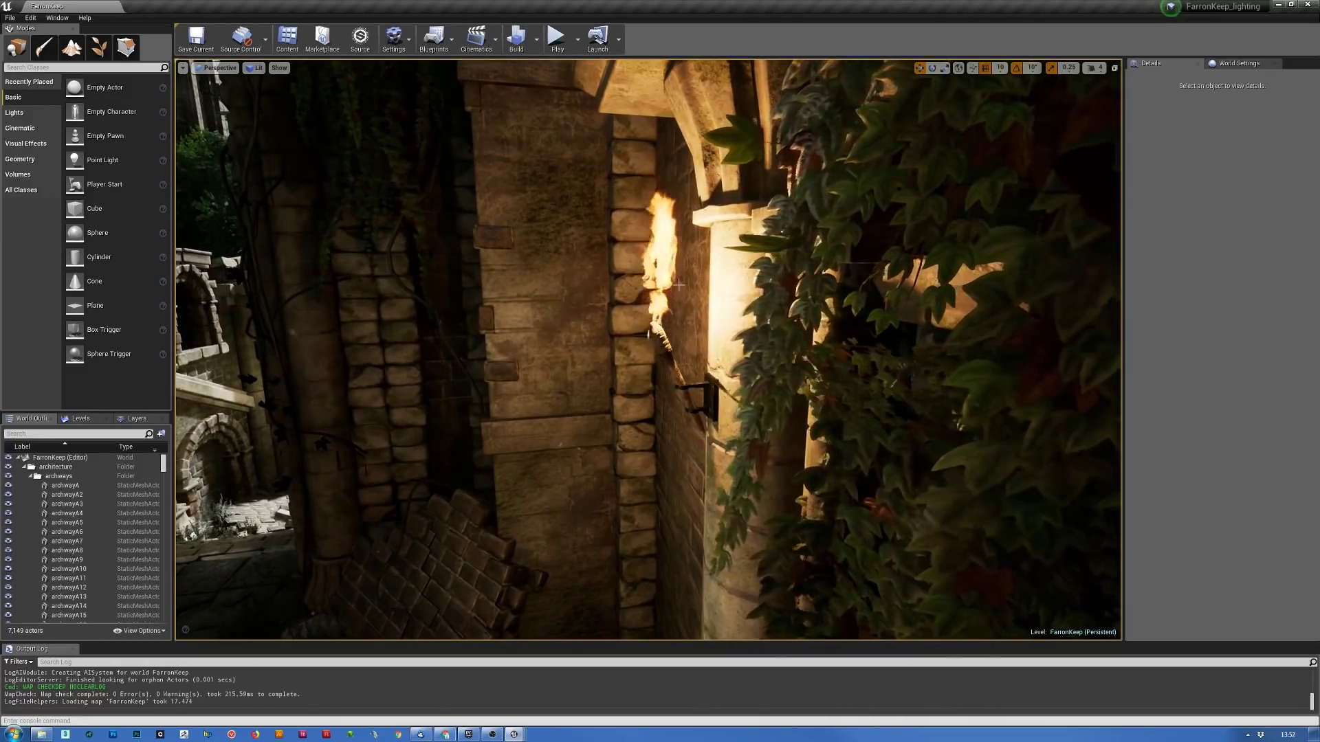
right_drag(690, 414, 454, 413)
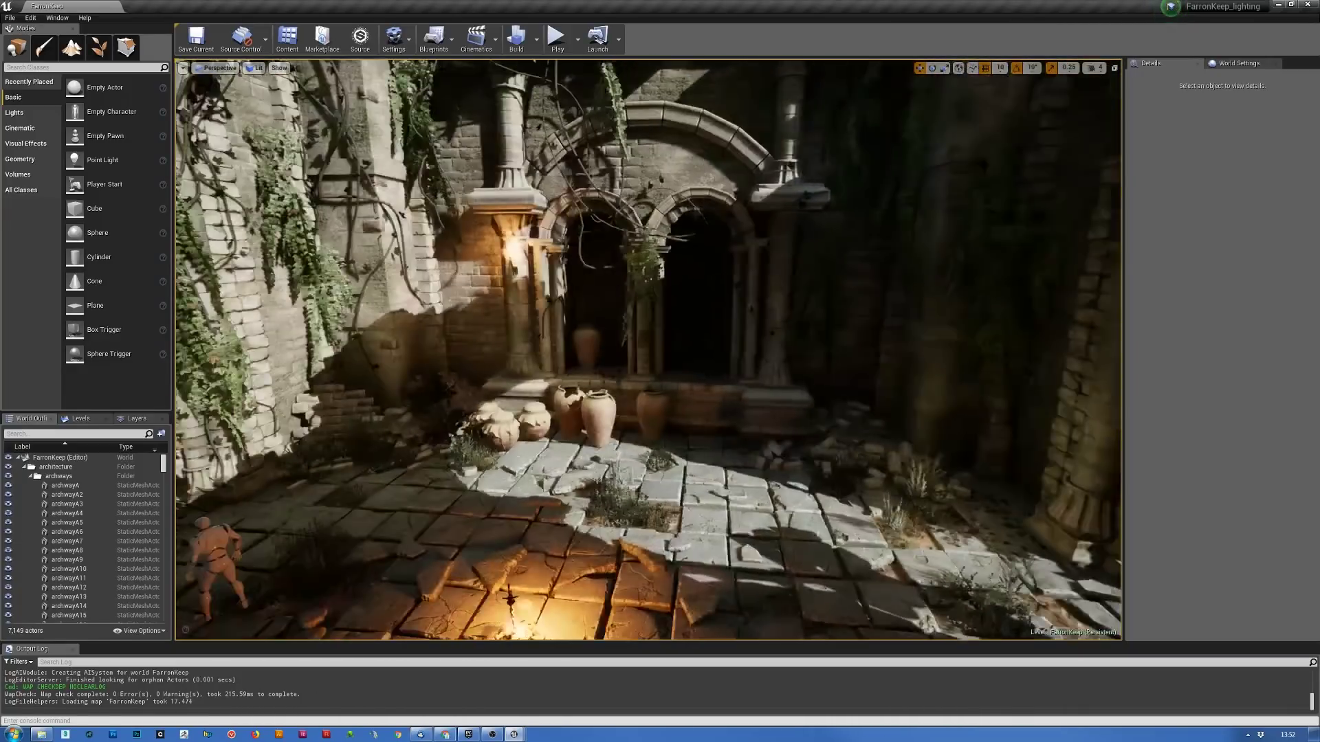
key(w)
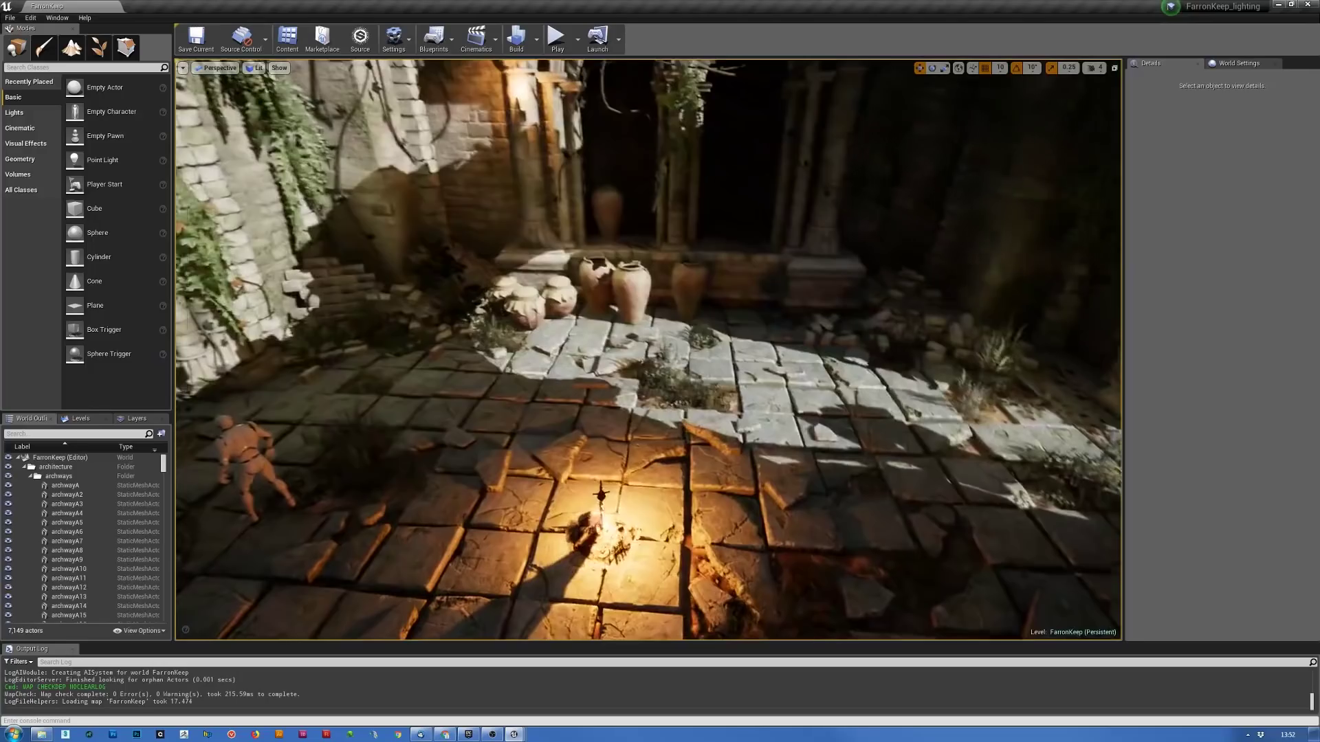
right_drag(660, 413, 625, 329)
key(w)
key(w)
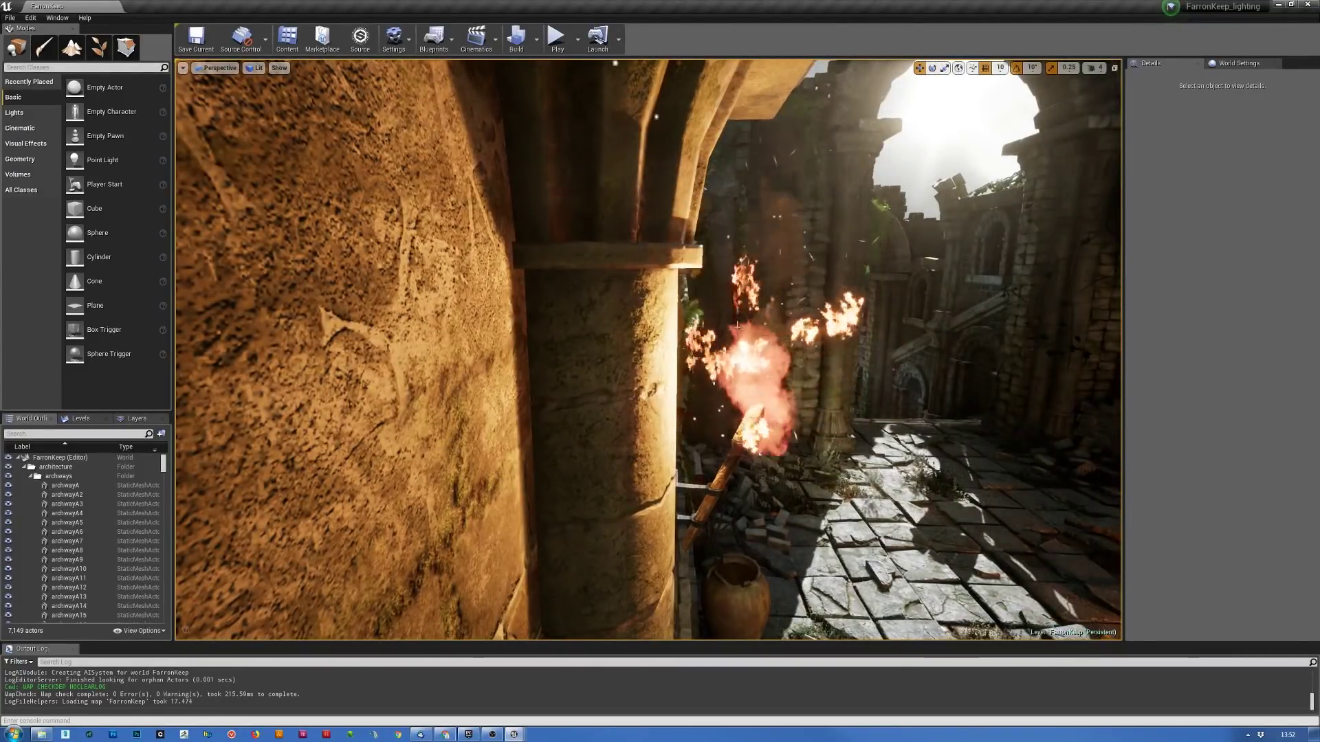
right_drag(626, 329, 856, 469)
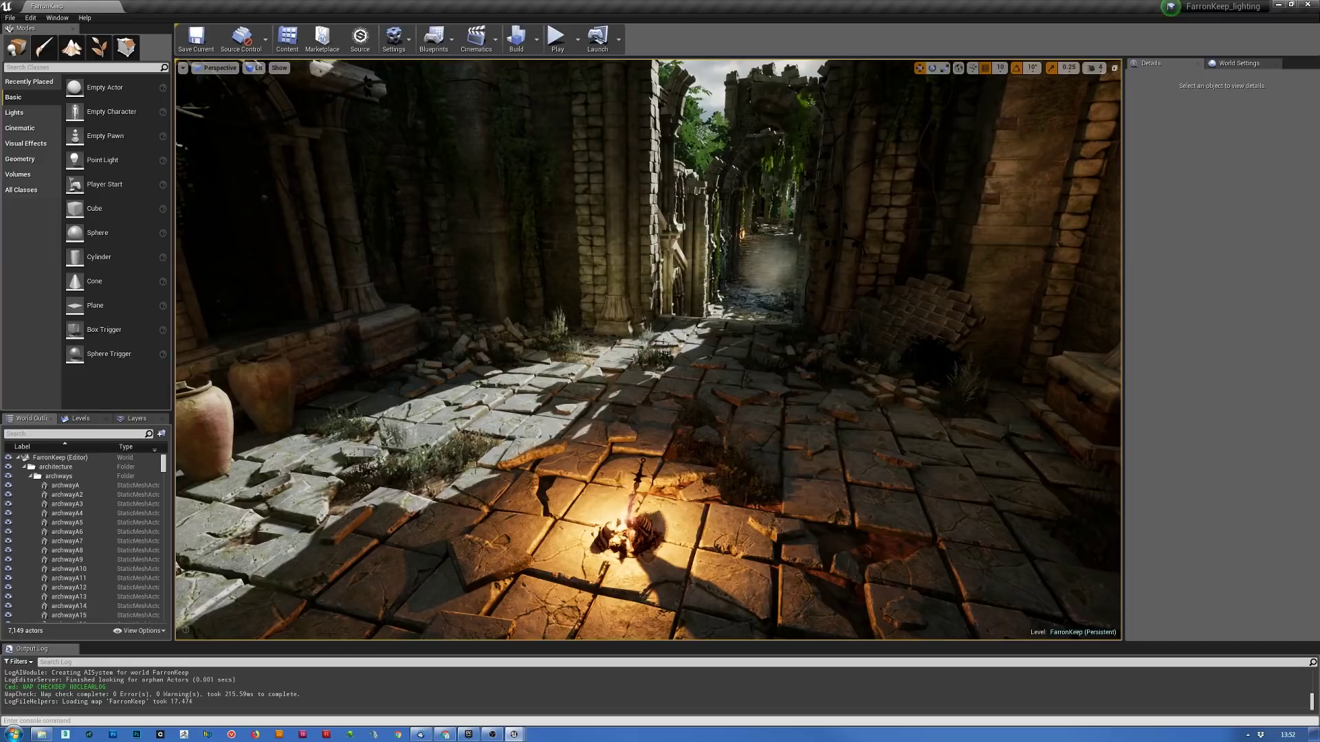
right_drag(668, 488, 667, 487)
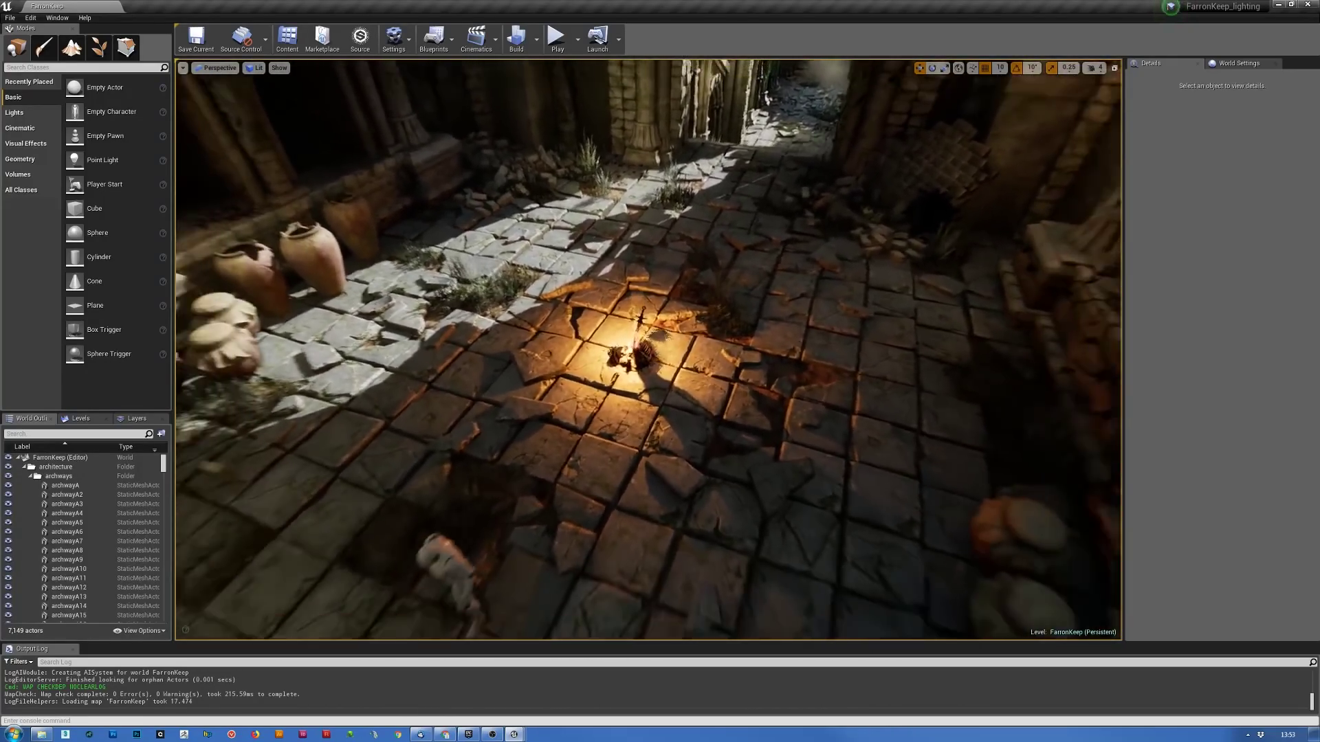
key(w)
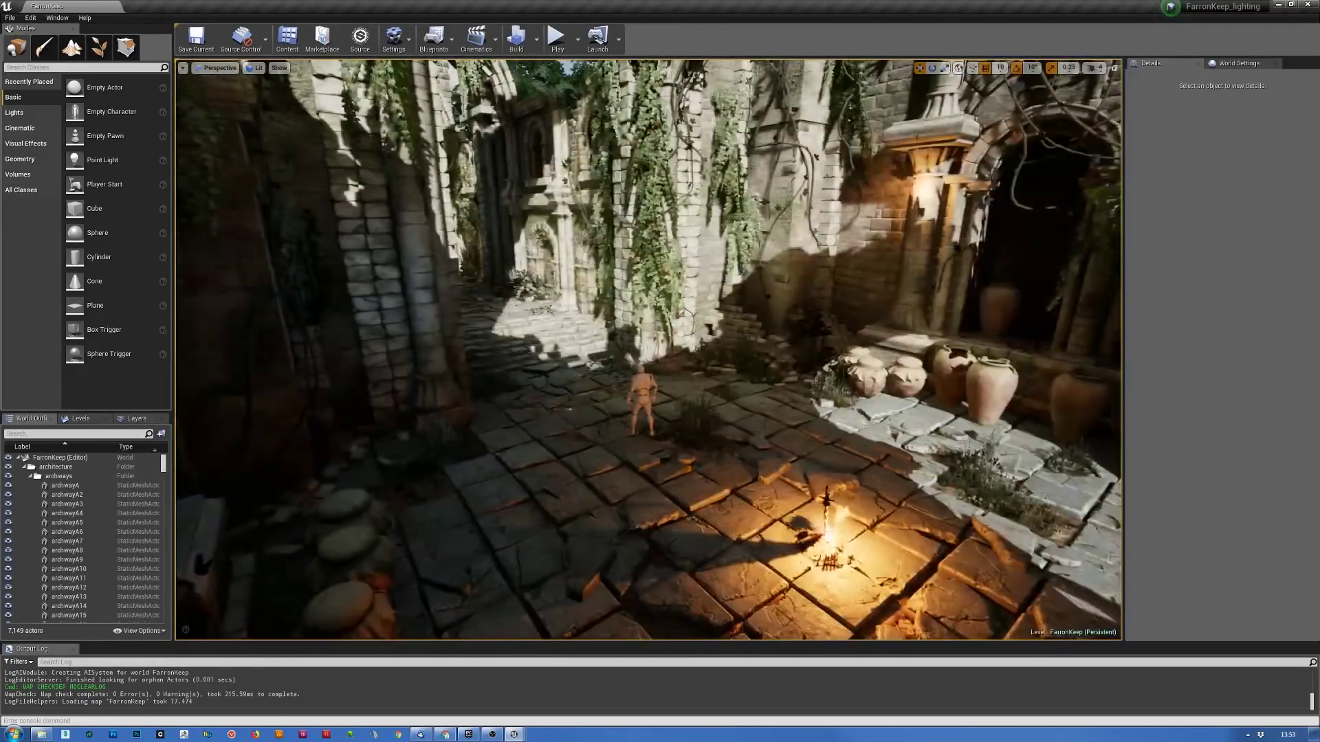
key(w)
right_drag(648, 350, 791, 316)
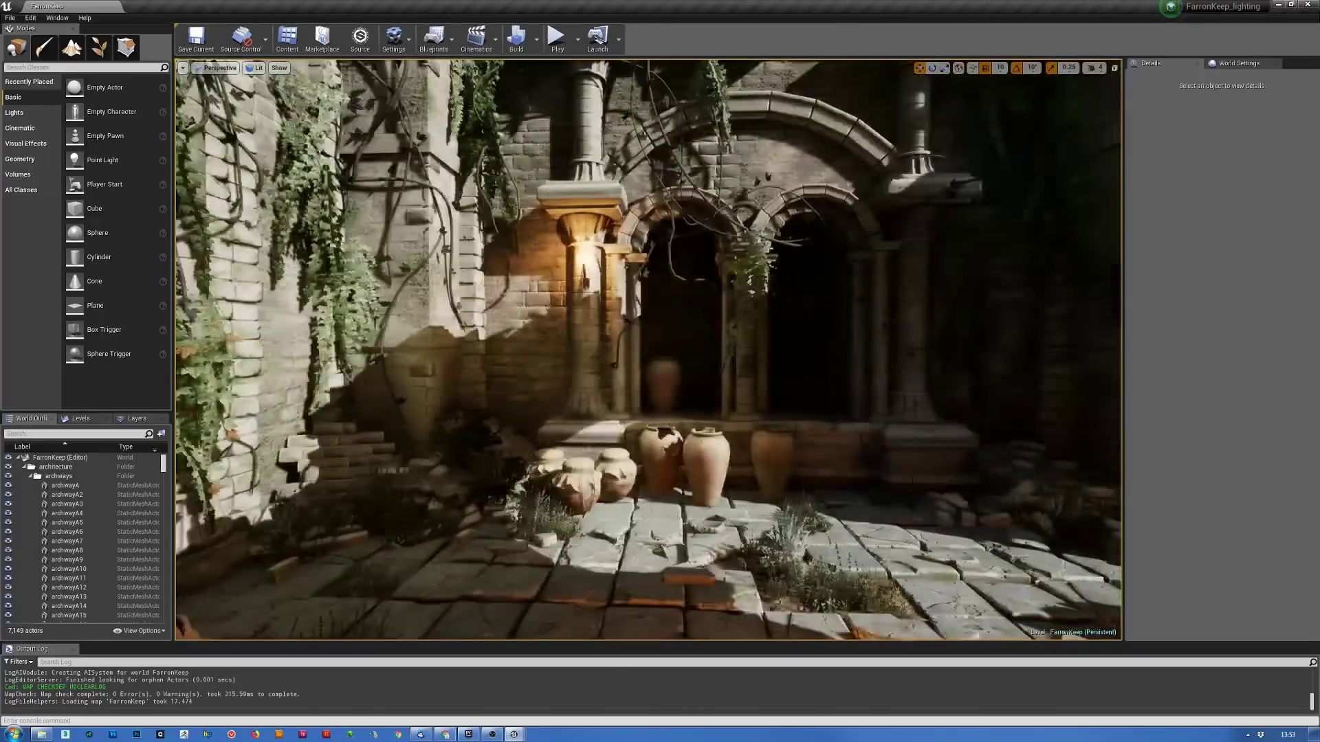
right_drag(543, 339, 743, 339)
- Show the editor icons again and examine where the light actors are placed through the courtyard and the passage beyond
key(g)
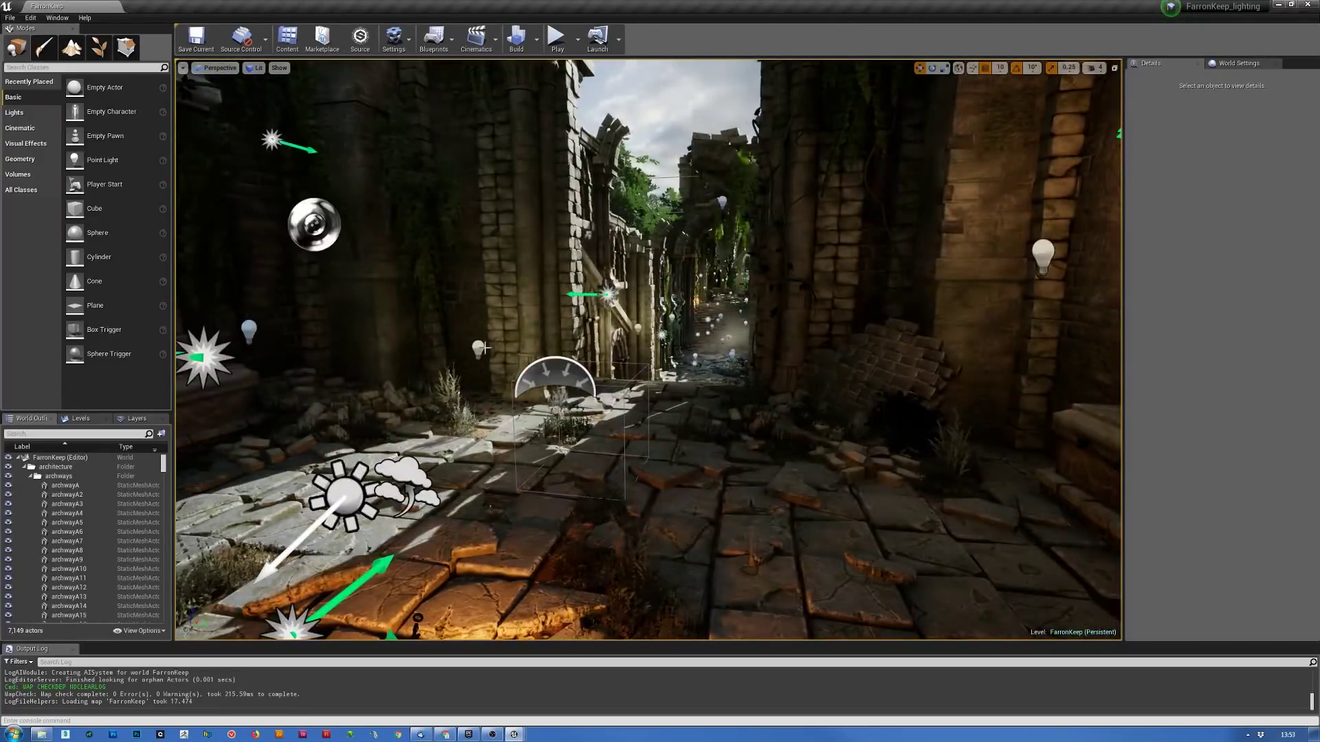
key(w)
right_drag(810, 404, 721, 518)
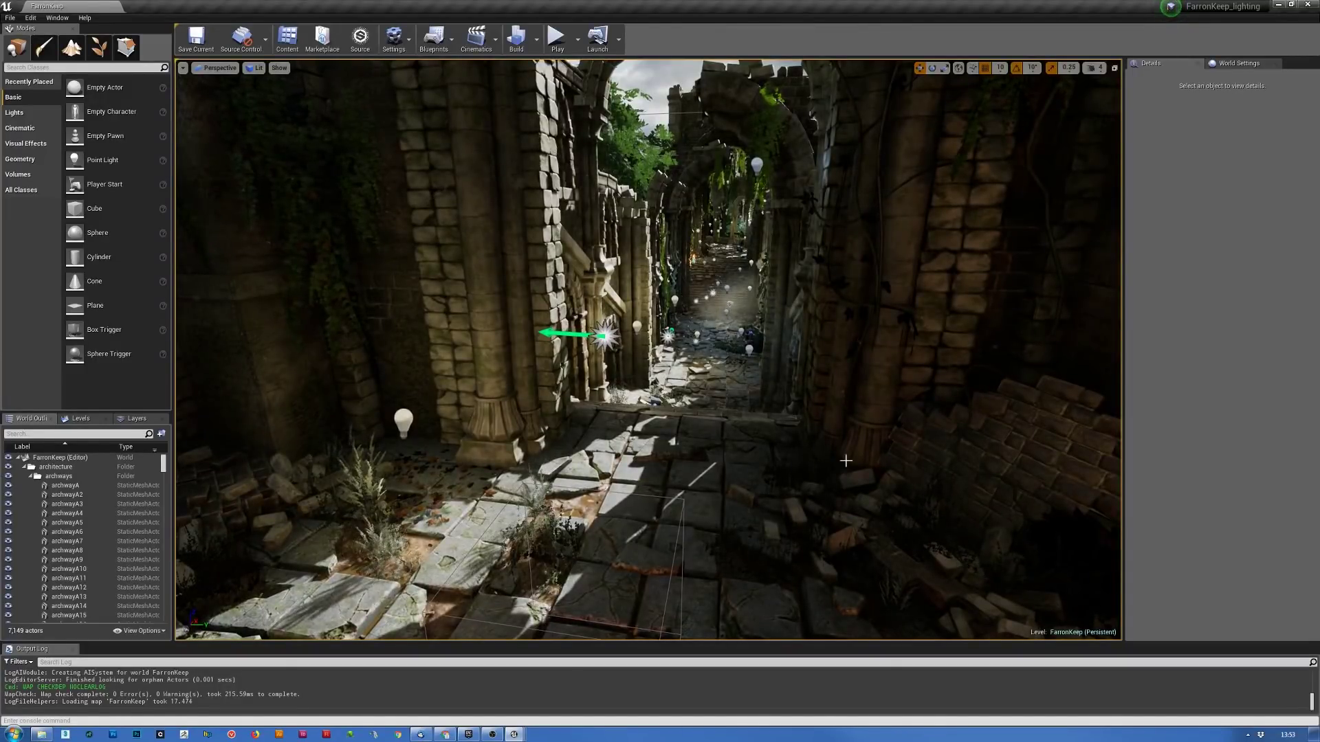
right_drag(654, 473, 791, 419)
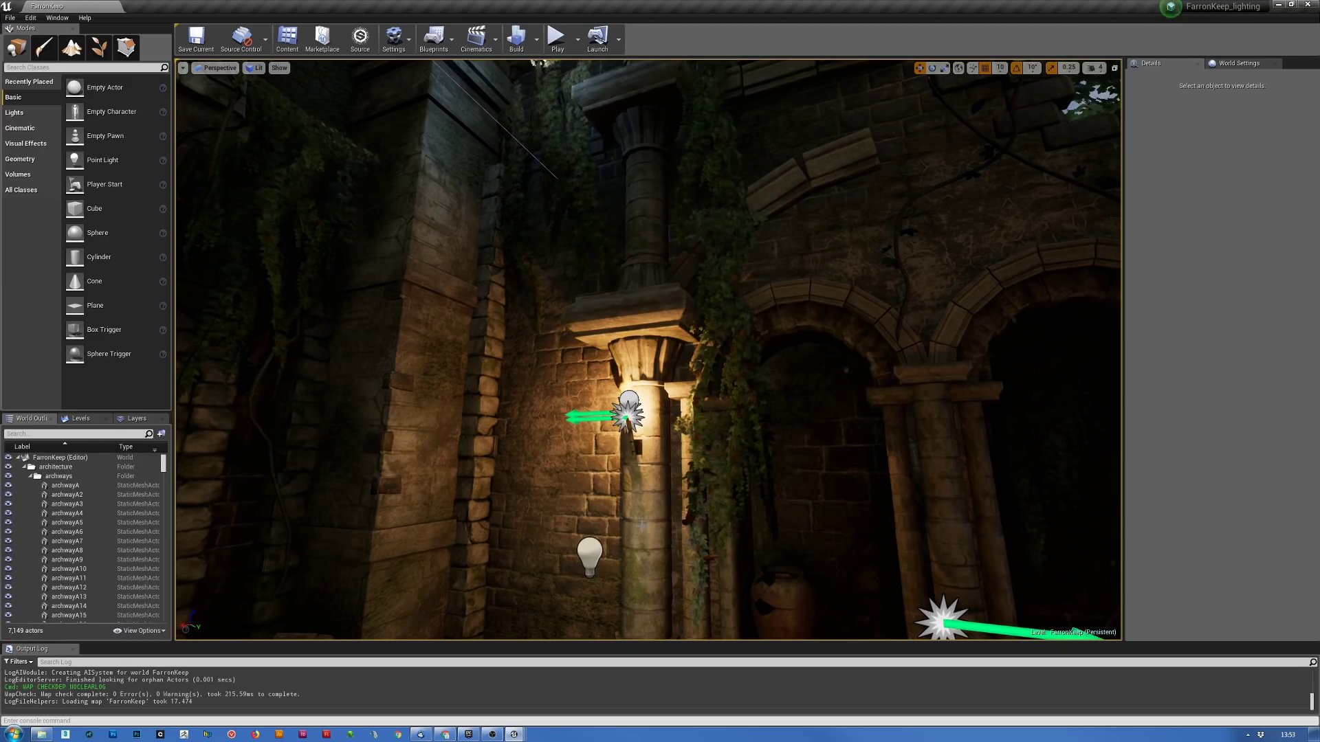
right_drag(631, 495, 673, 481)
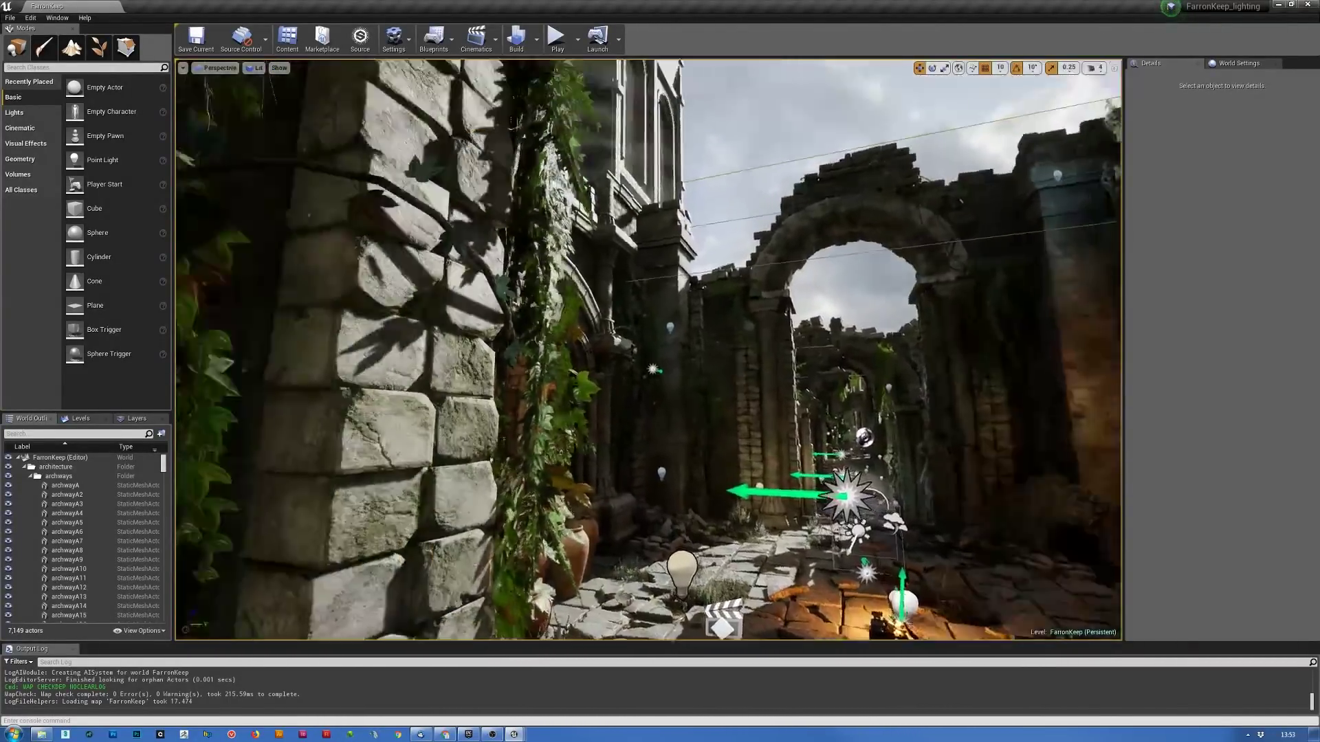
right_drag(674, 481, 639, 443)
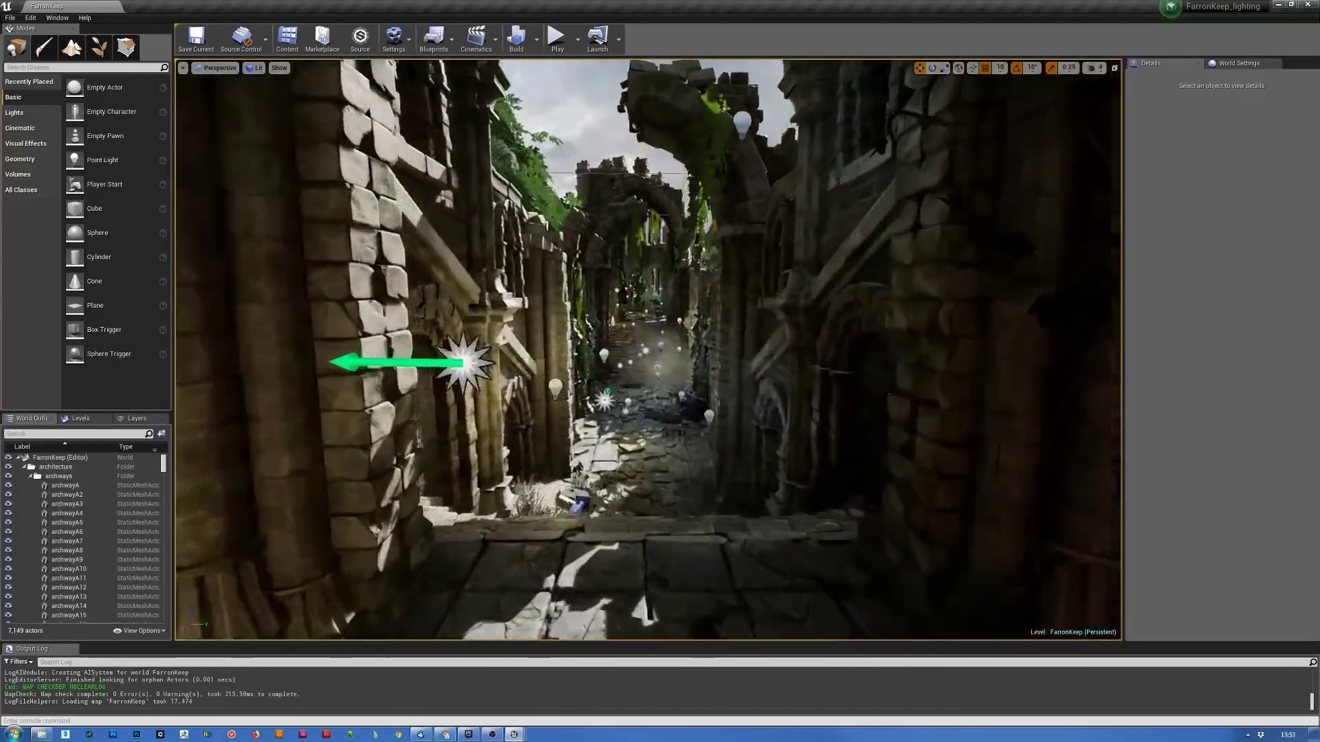
right_drag(639, 443, 632, 450)
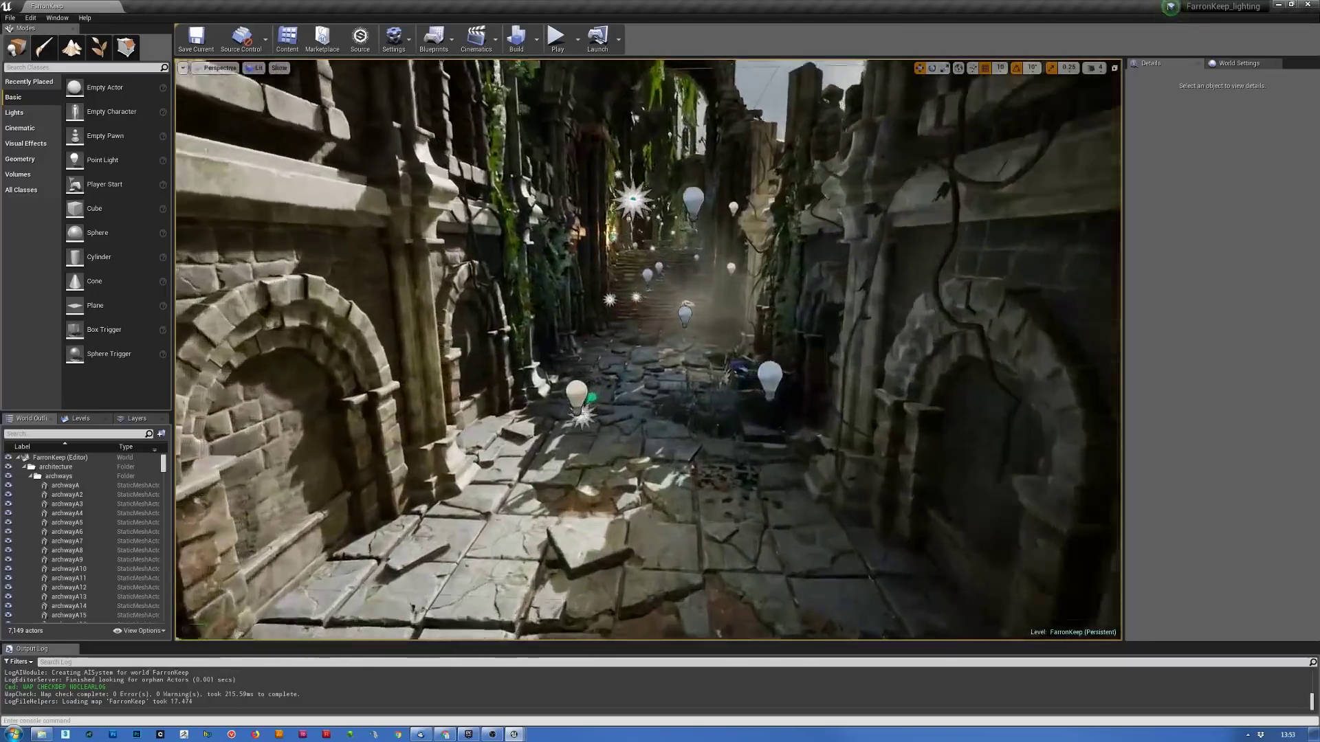
- Hide the editor icons and switch the viewport to Unlit over the broken paving
key(g)
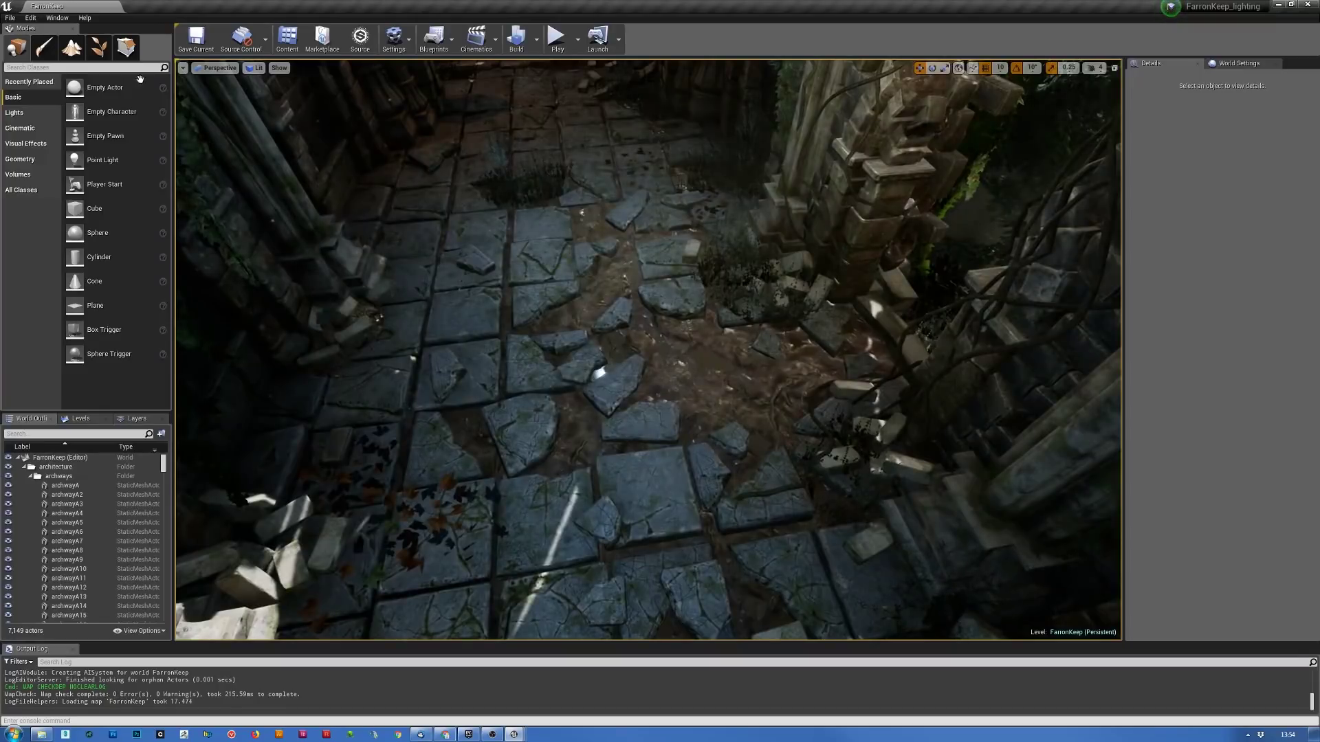
click(260, 67)
click(282, 101)
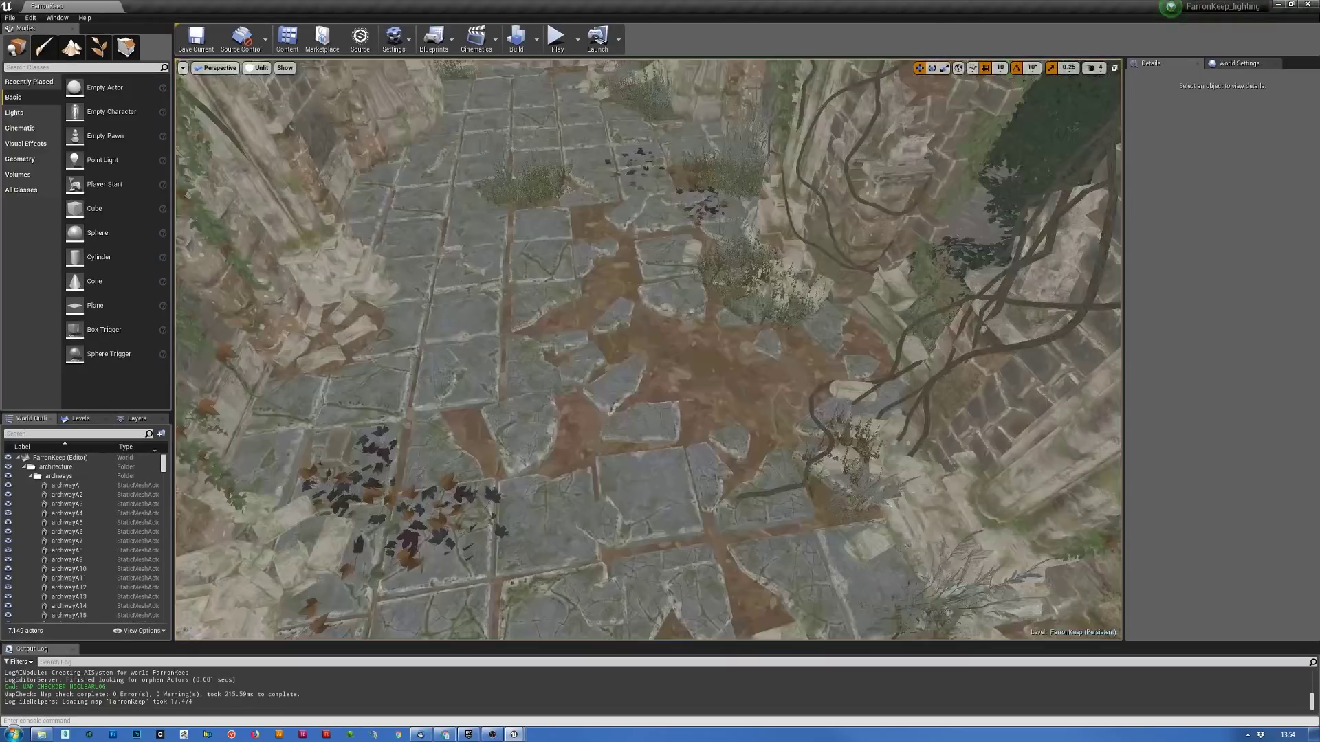
- Switch the viewport to a Buffer Visualization mode and inspect the unshaded surface colours of the floor, foliage and walls
click(259, 69)
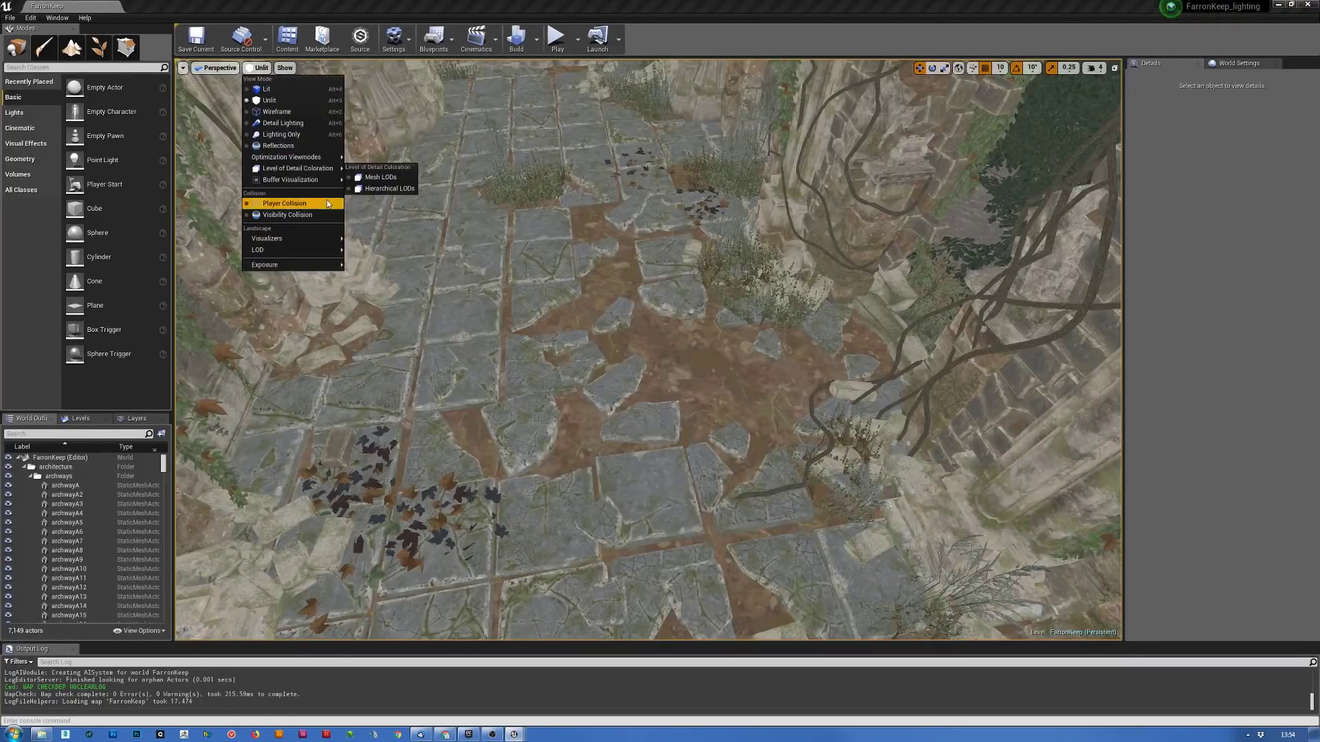
click(400, 204)
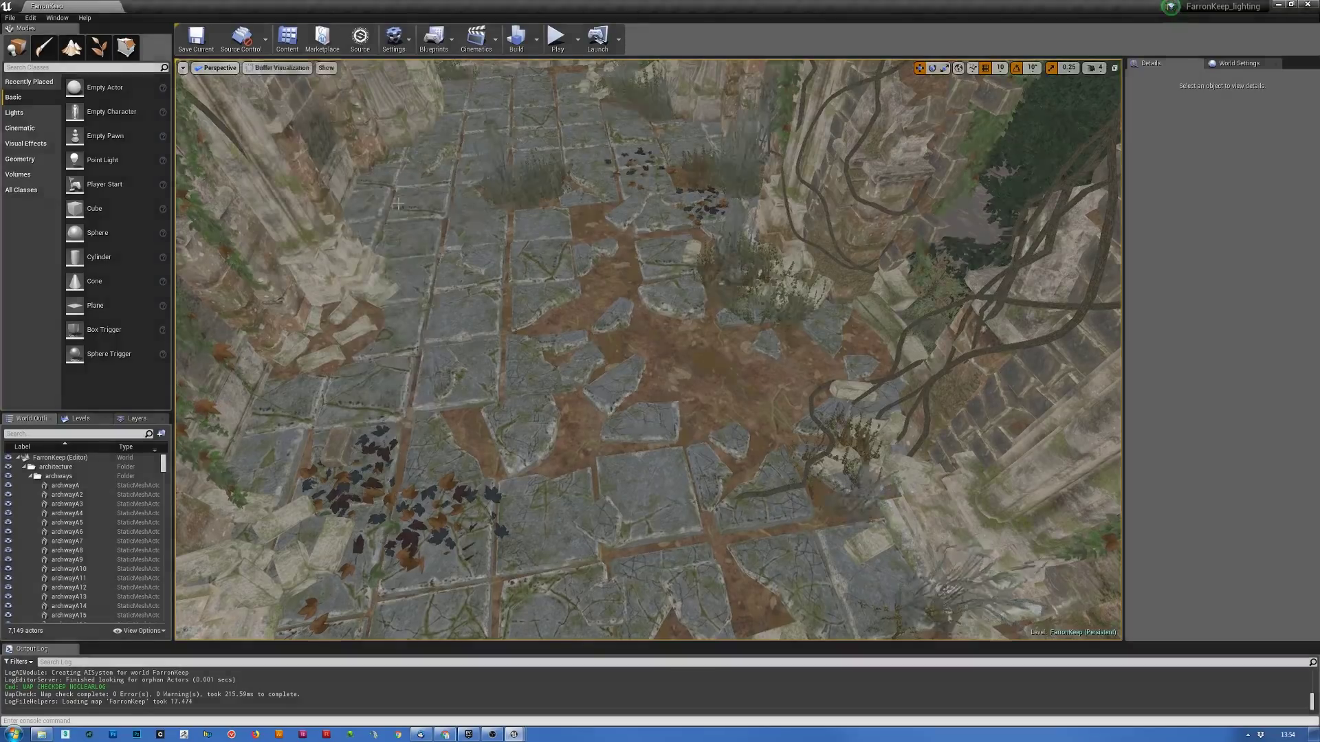
key(w)
right_drag(768, 451, 769, 375)
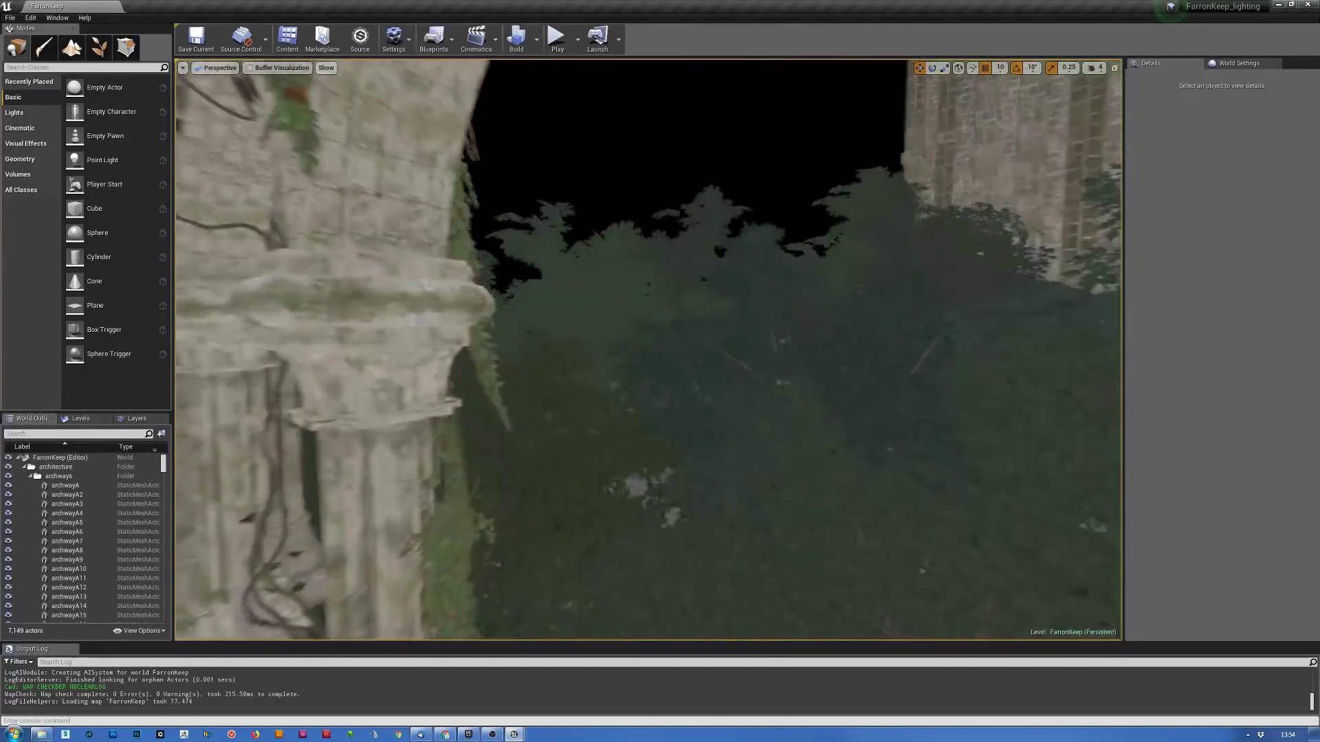
mouse_move(769, 375)
right_down()
mouse_move(746, 378)
mouse_move(763, 381)
right_up()
key(w)
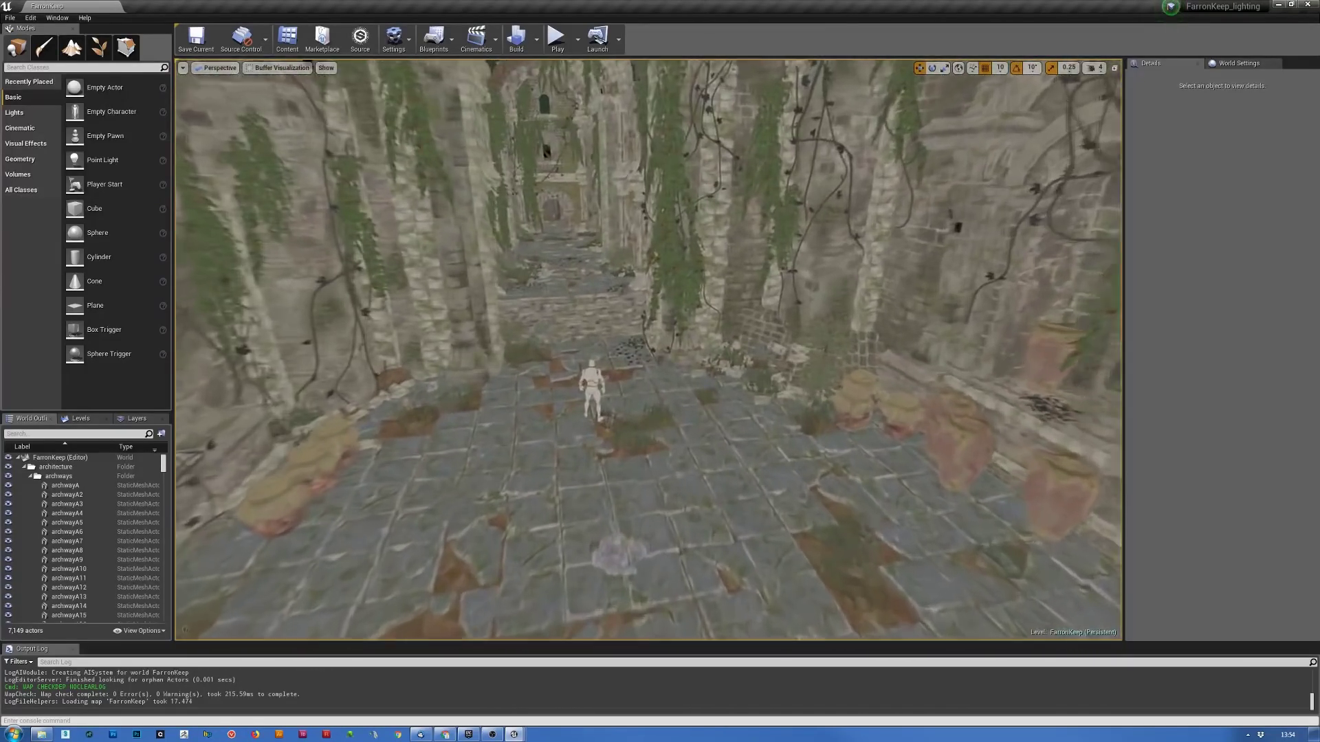
- Return the viewport to Lit shading and survey the lighting along the arched passage back to the courtyard
click(283, 68)
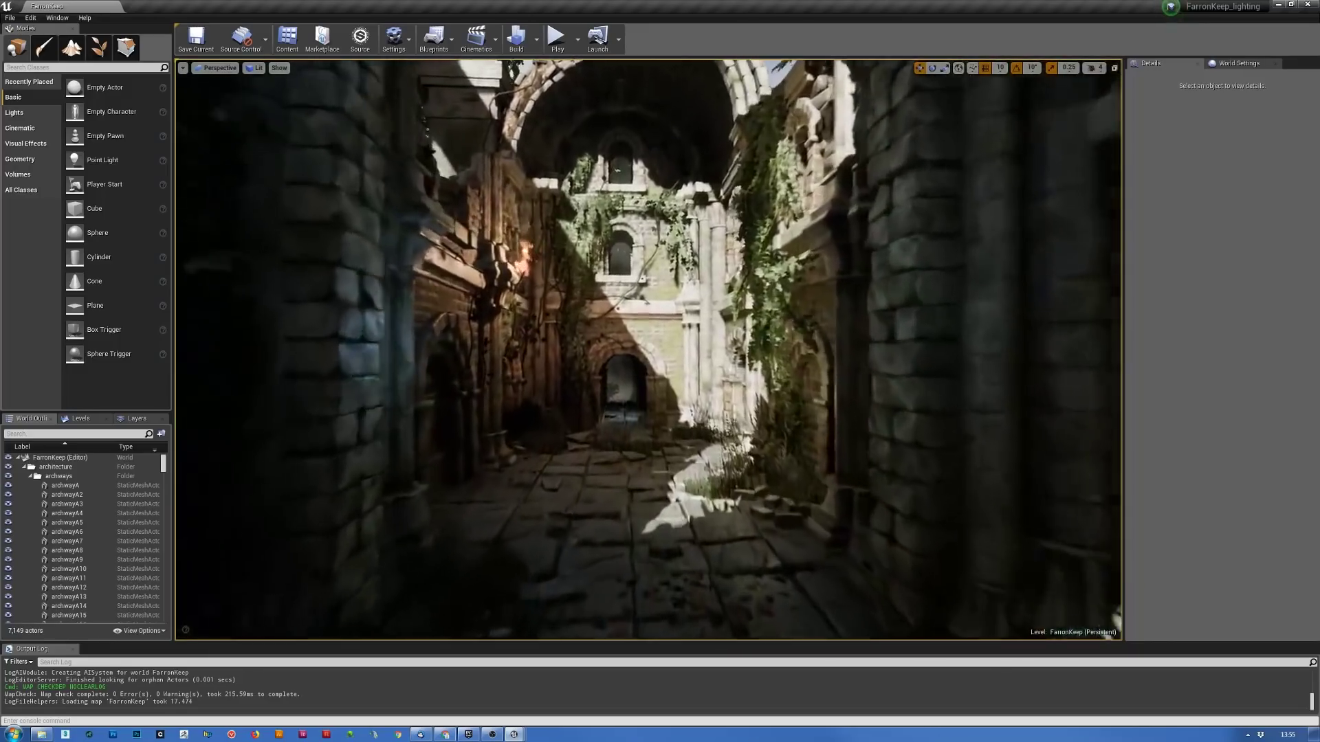
key(w)
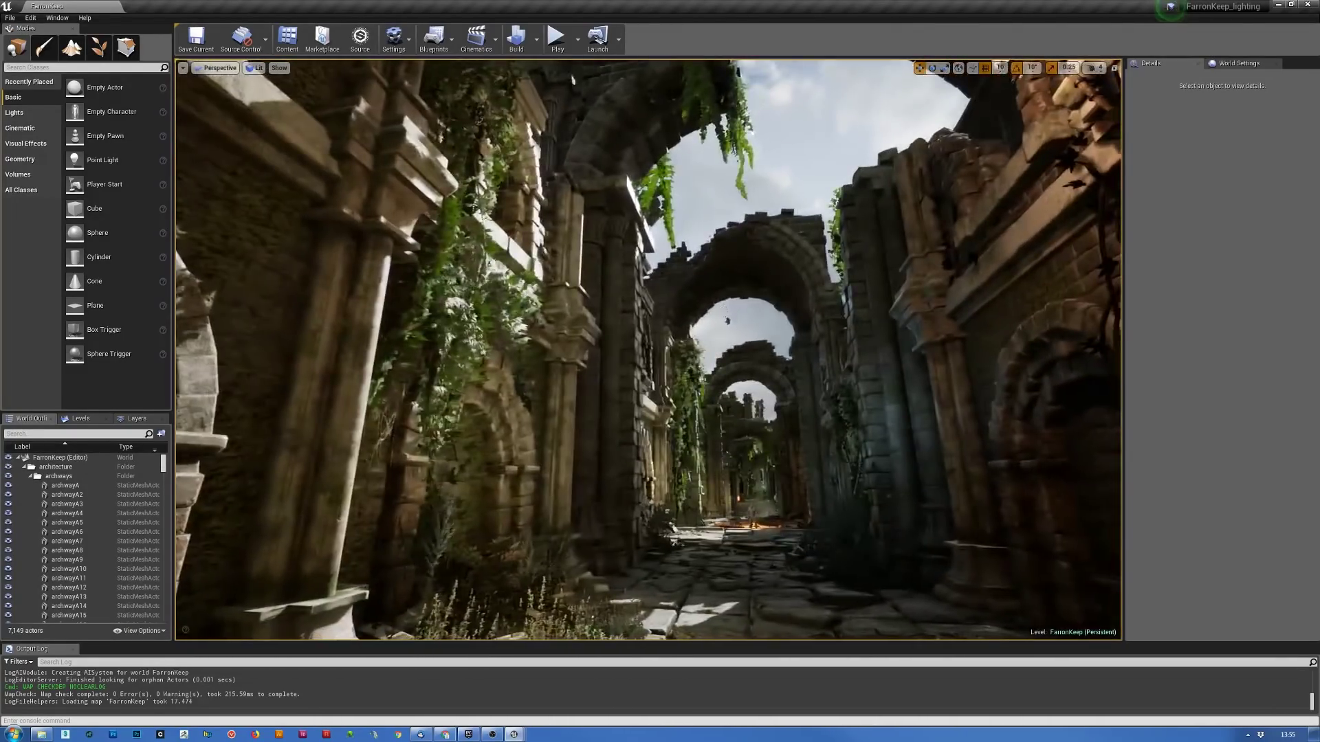
key(w)
right_drag(648, 350, 672, 396)
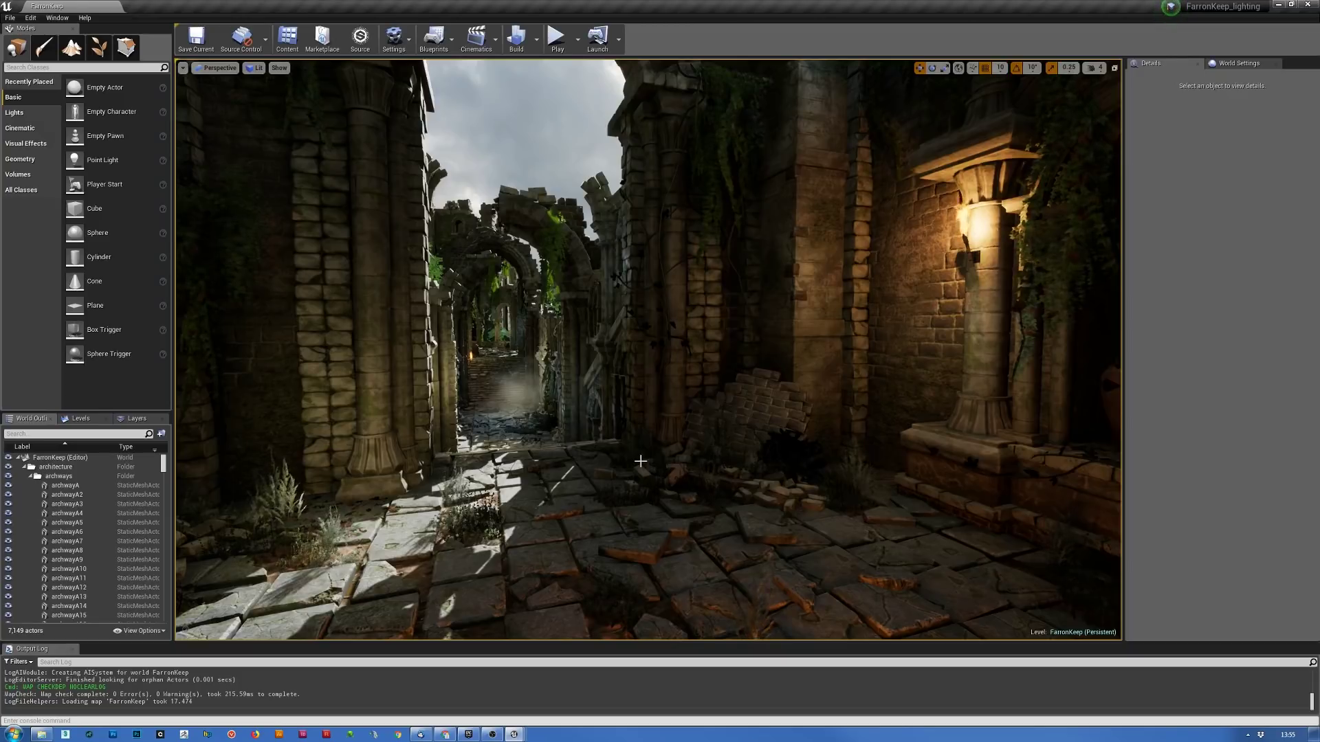
- Survey the lit courtyard, ivy-covered walls, stepped passage and archways with the editor icons hidden
right_drag(591, 492, 674, 366)
key(w)
key(w)
key(w)
right_drag(873, 499, 935, 491)
key(w)
key(w)
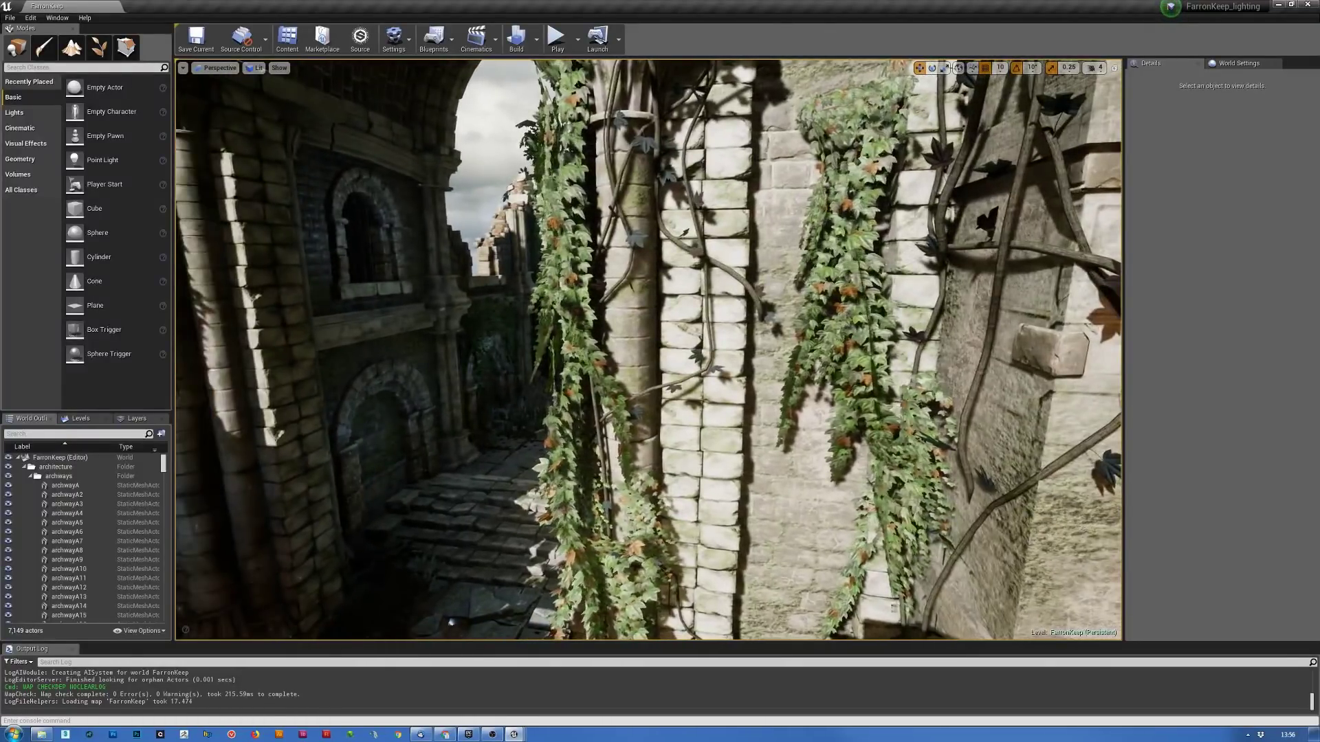
right_drag(649, 350, 745, 363)
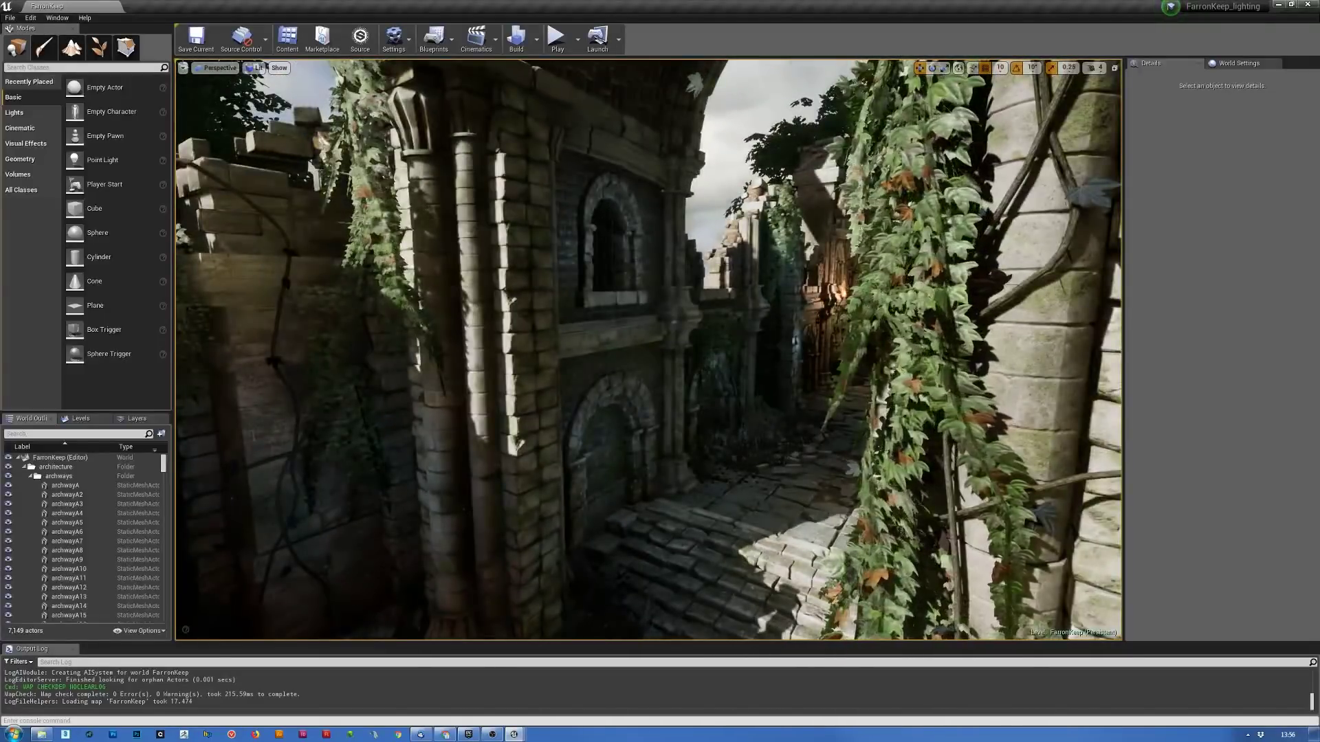
right_drag(647, 314, 686, 326)
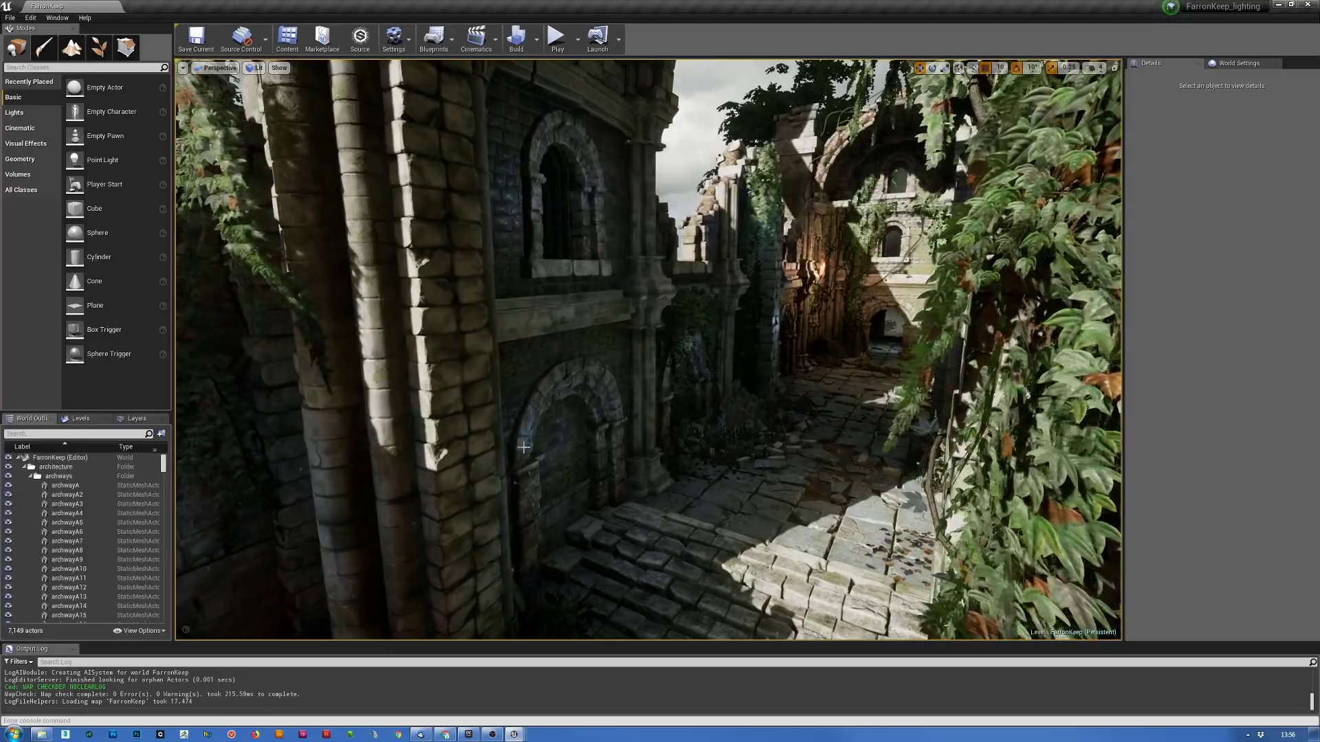
right_drag(535, 222, 760, 301)
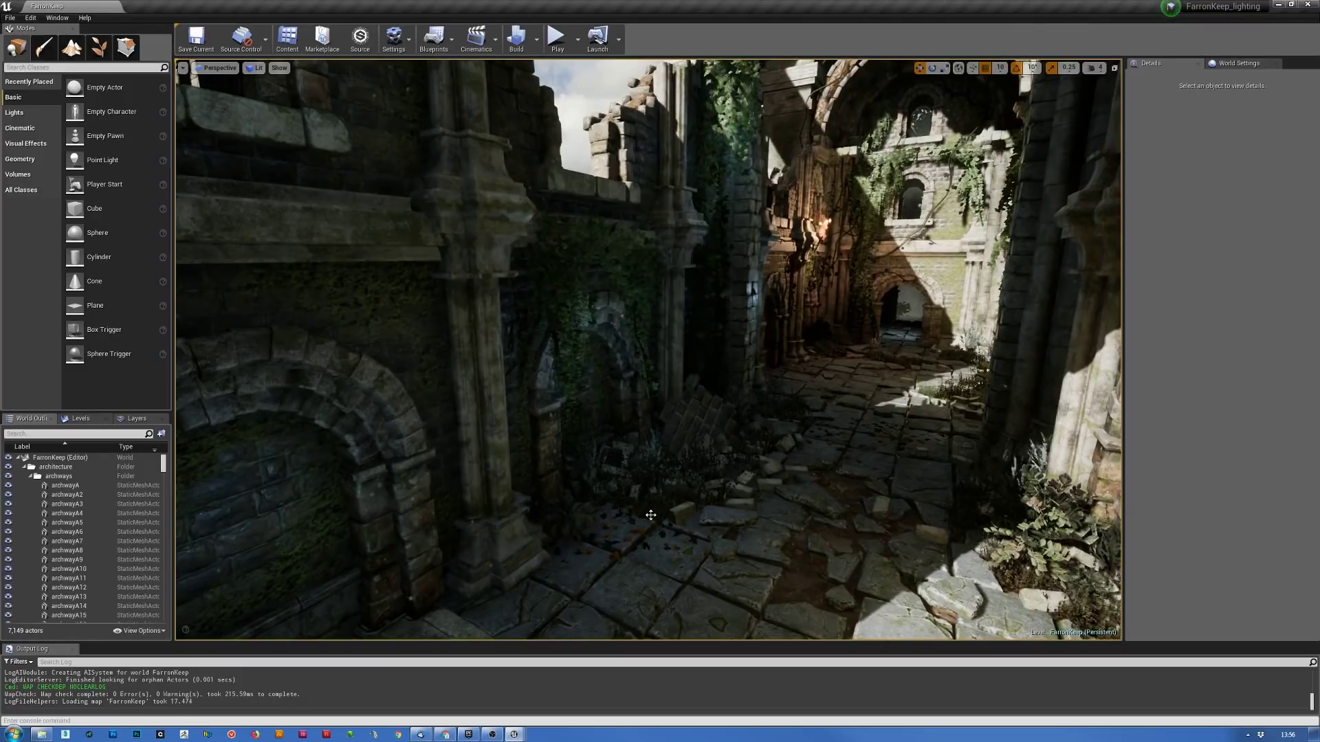
right_drag(787, 476, 787, 475)
right_drag(719, 383, 719, 384)
right_drag(659, 322, 660, 322)
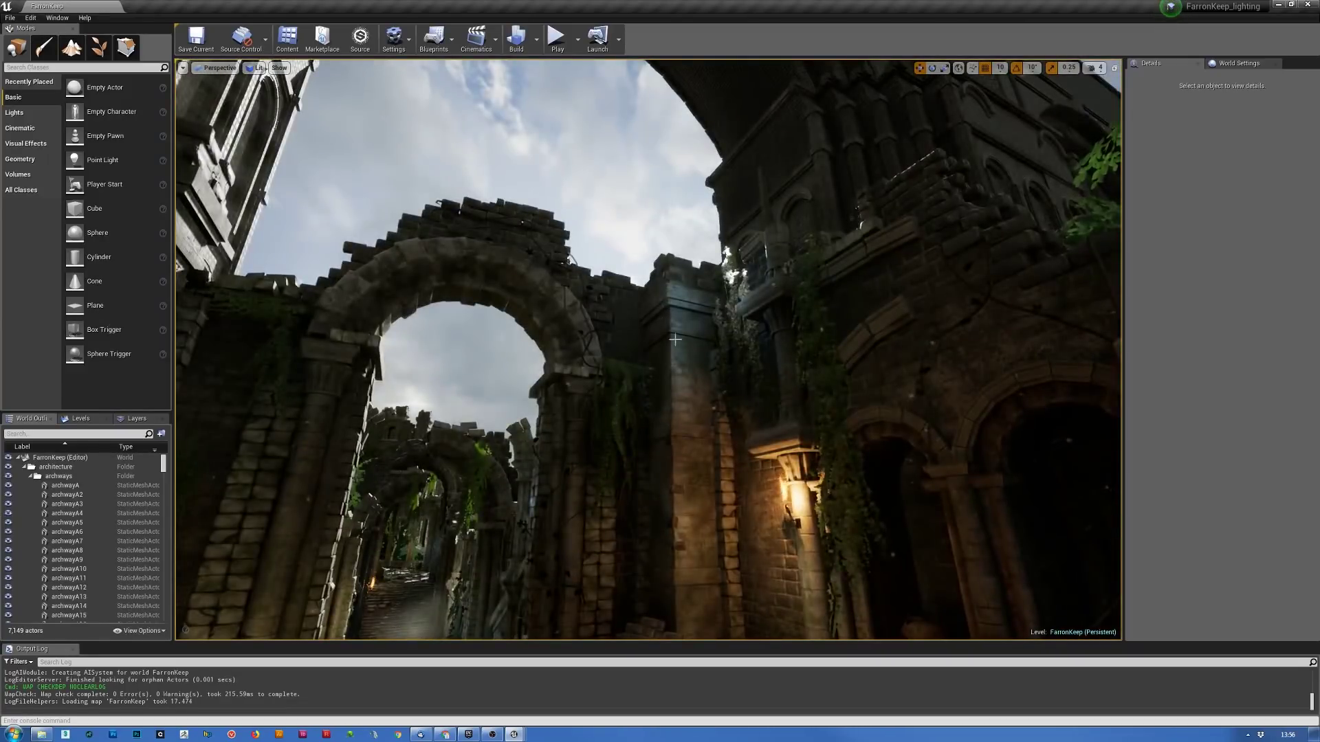
- Show the editor icons, select the blue point light atop the pillar and toggle Affects World off and on to compare its contribution
key(g)
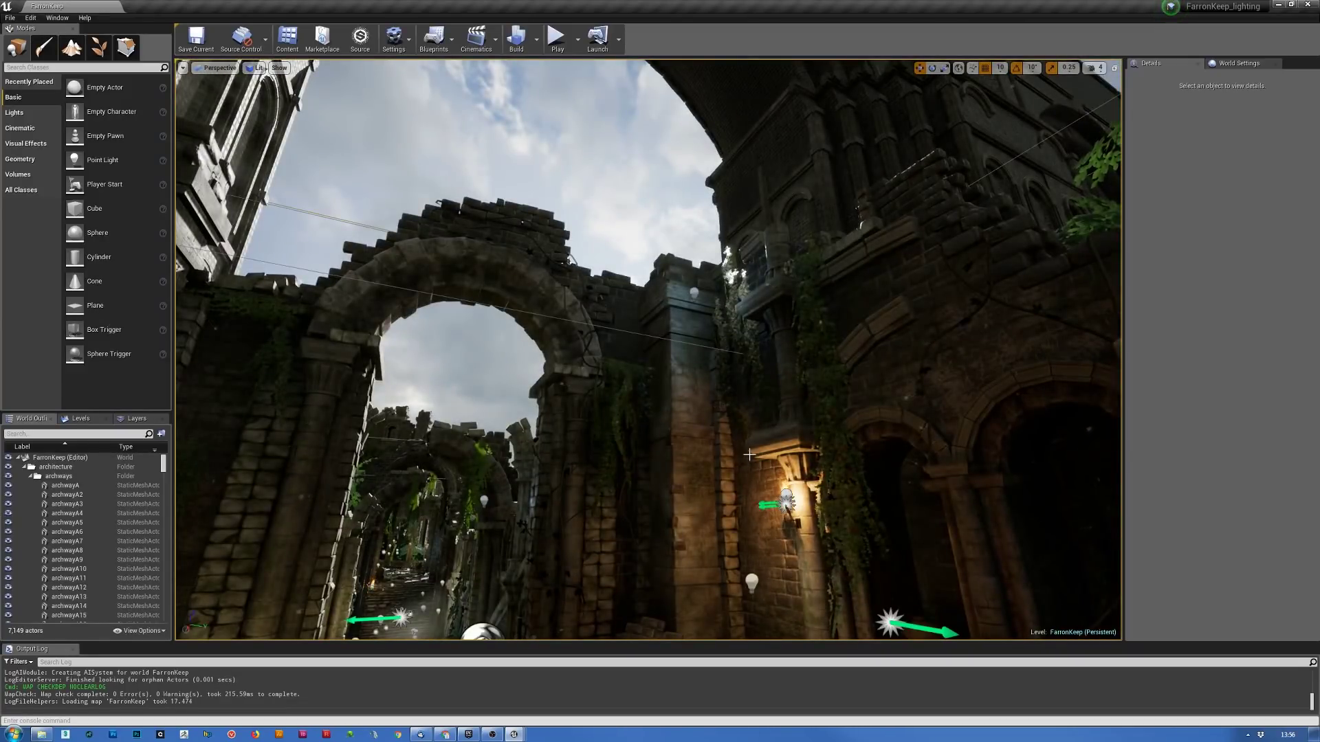
click(694, 293)
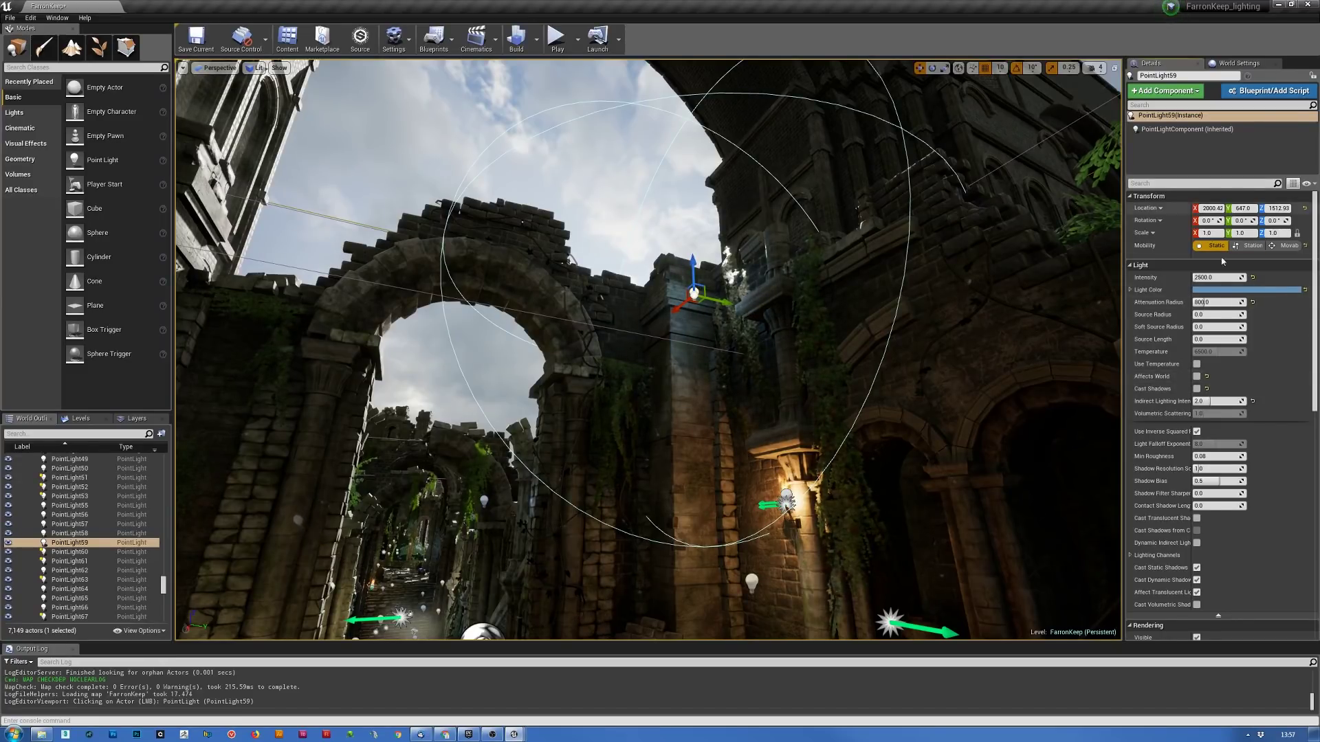
click(1198, 378)
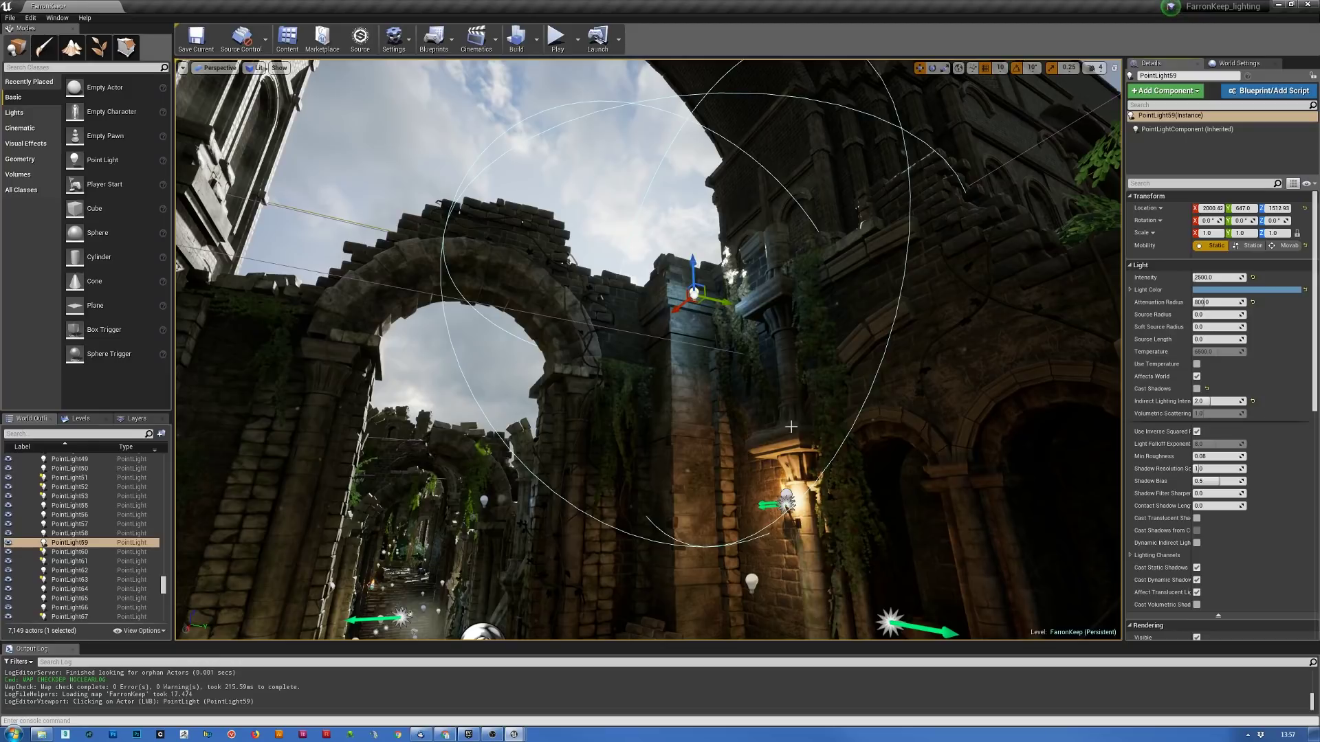
click(1198, 377)
click(1197, 377)
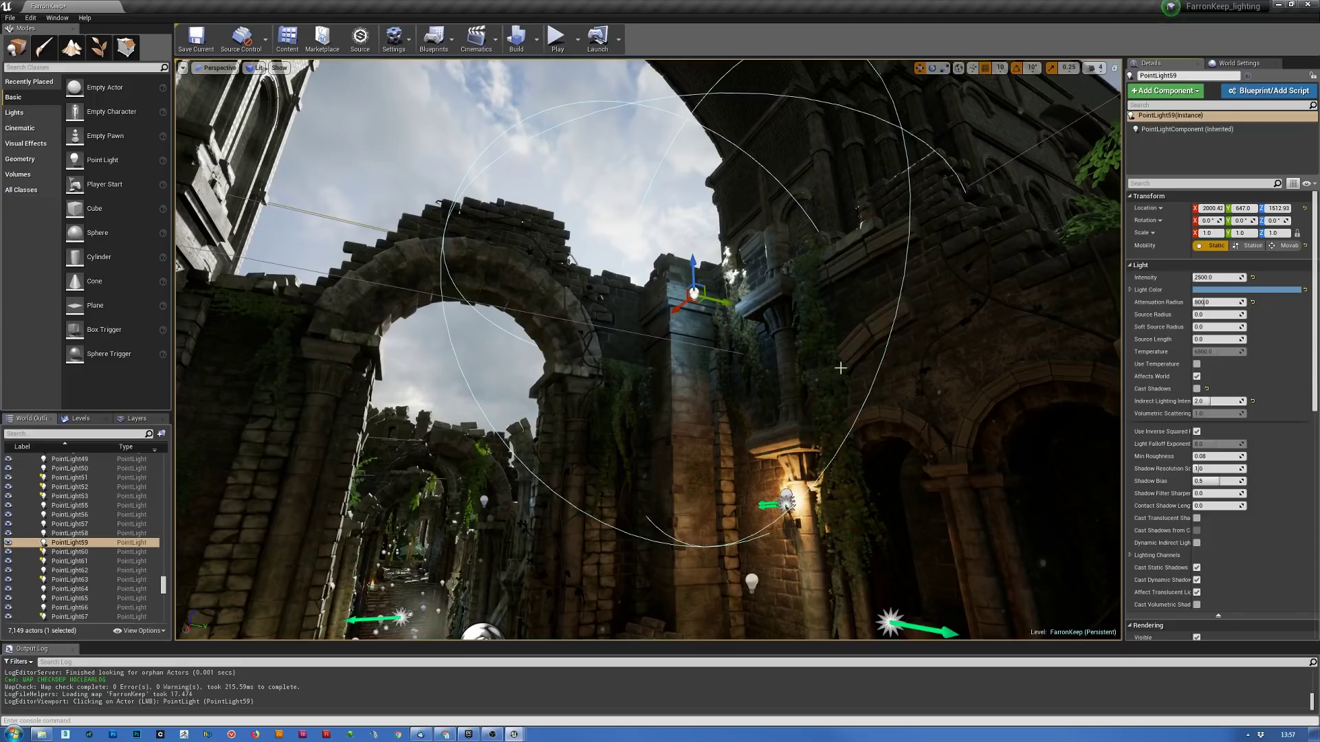
- Select the warm point light beside the column base and examine its attenuation radius and the other lights around the courtyard and stairs
right_drag(998, 361, 887, 411)
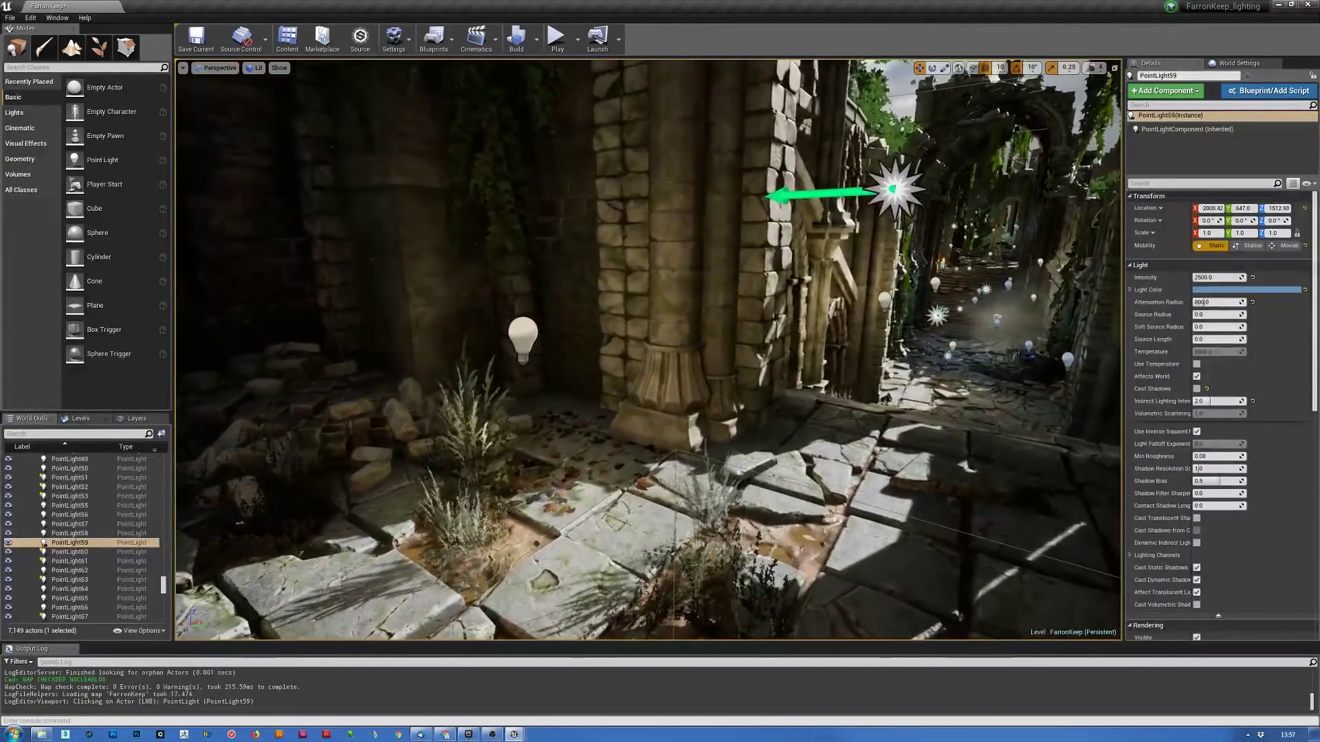
click(526, 329)
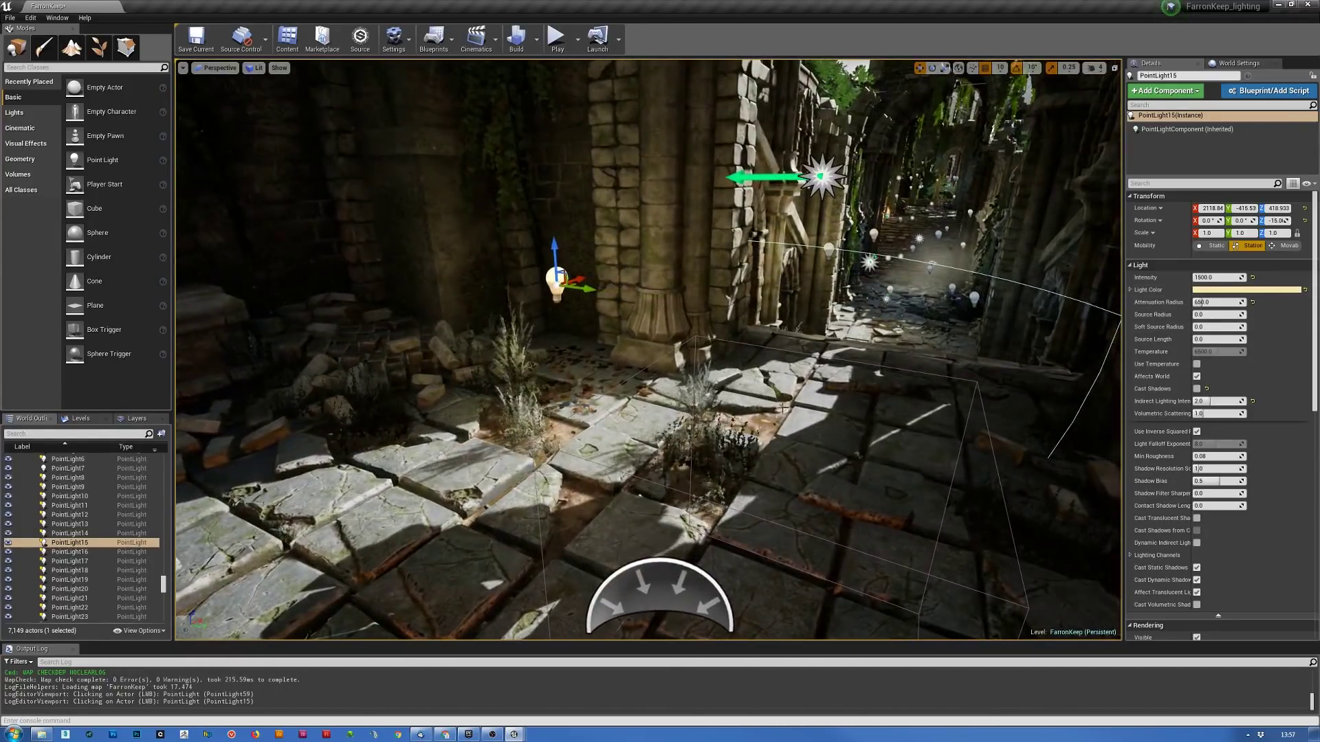
key(w)
right_drag(784, 408, 689, 357)
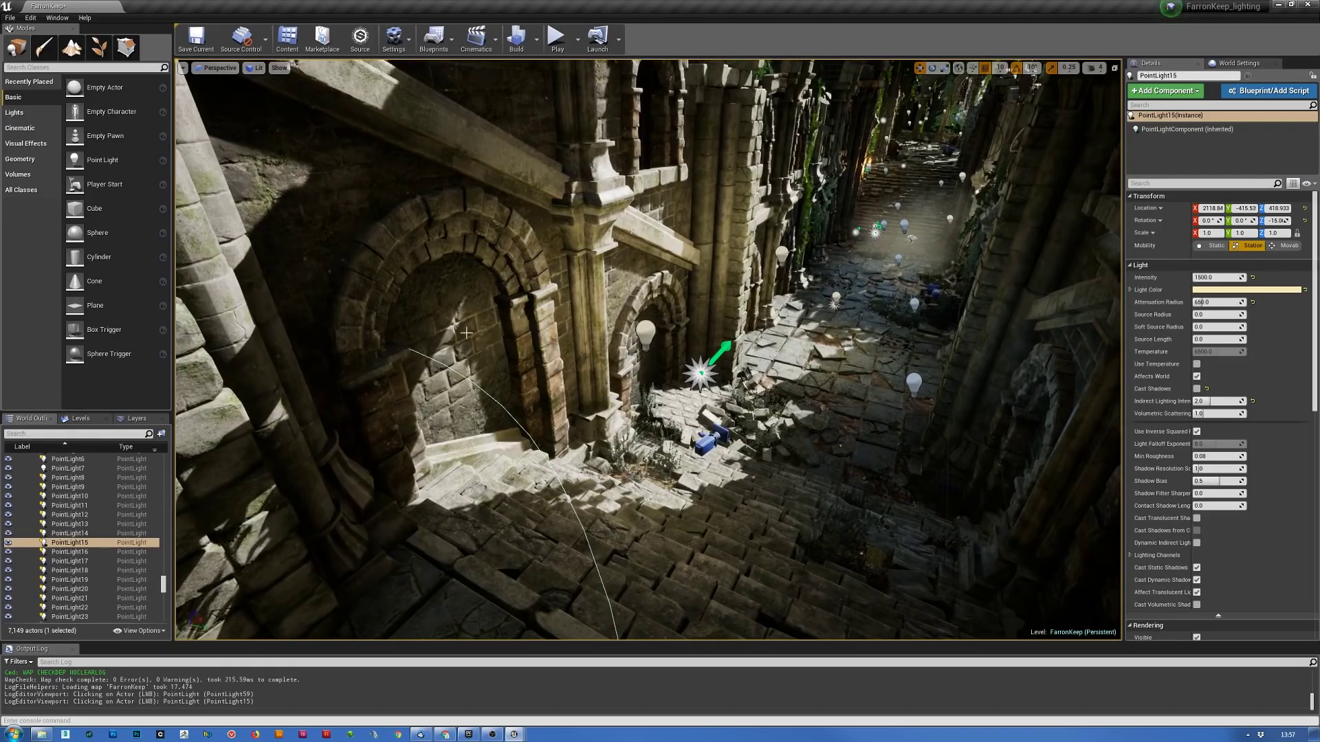
right_drag(742, 420, 784, 435)
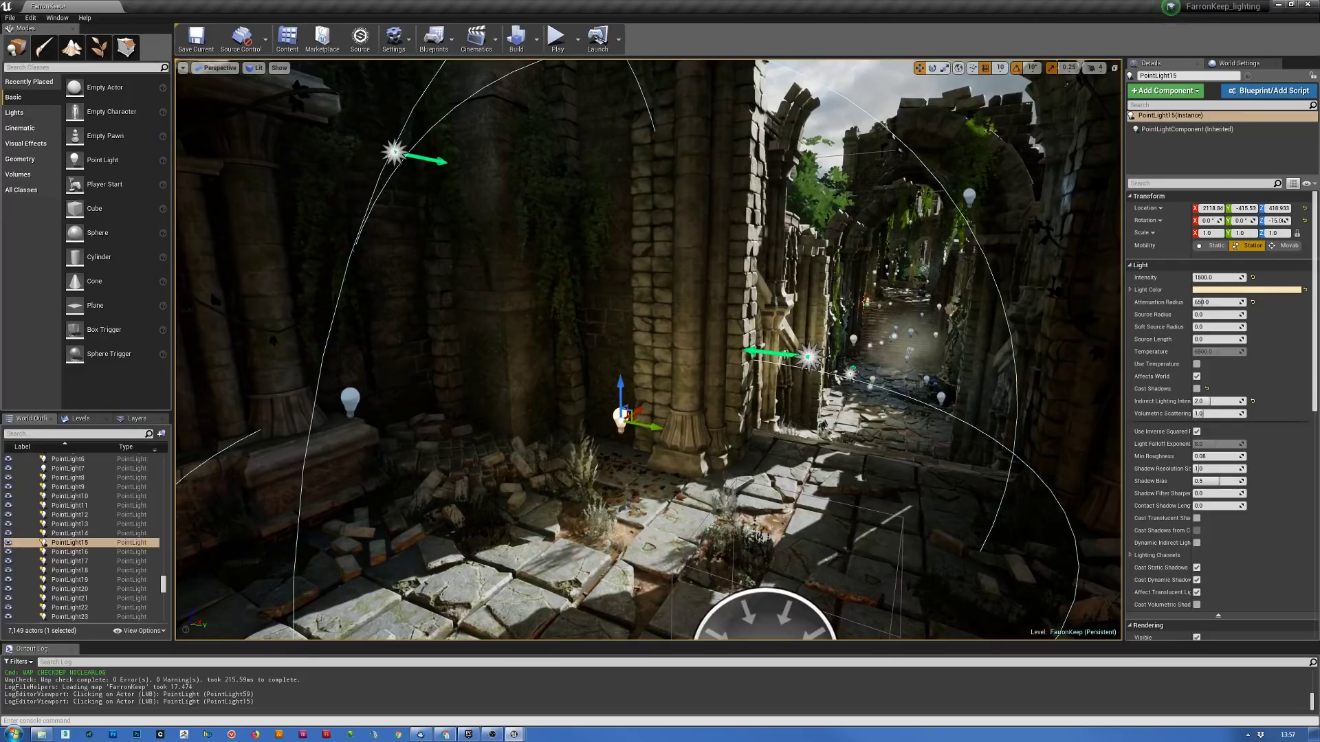
right_drag(838, 491, 967, 484)
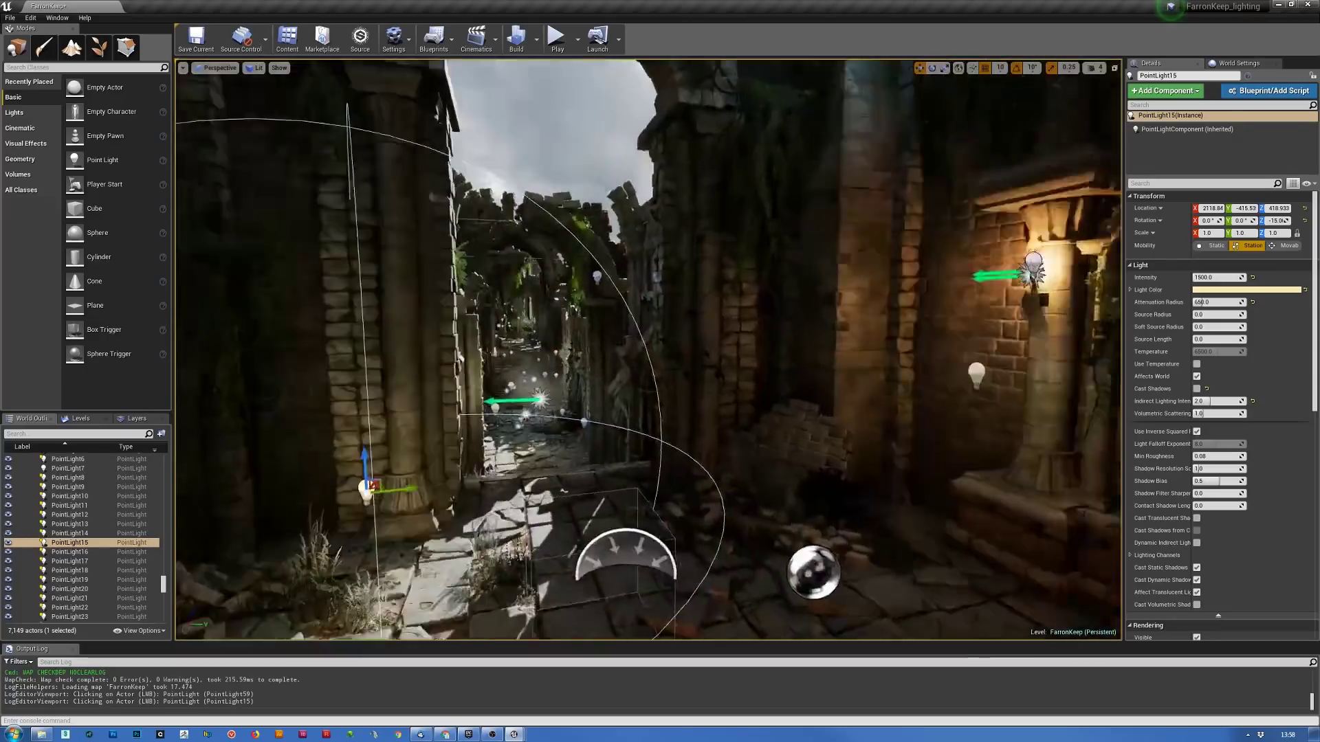
key(f)
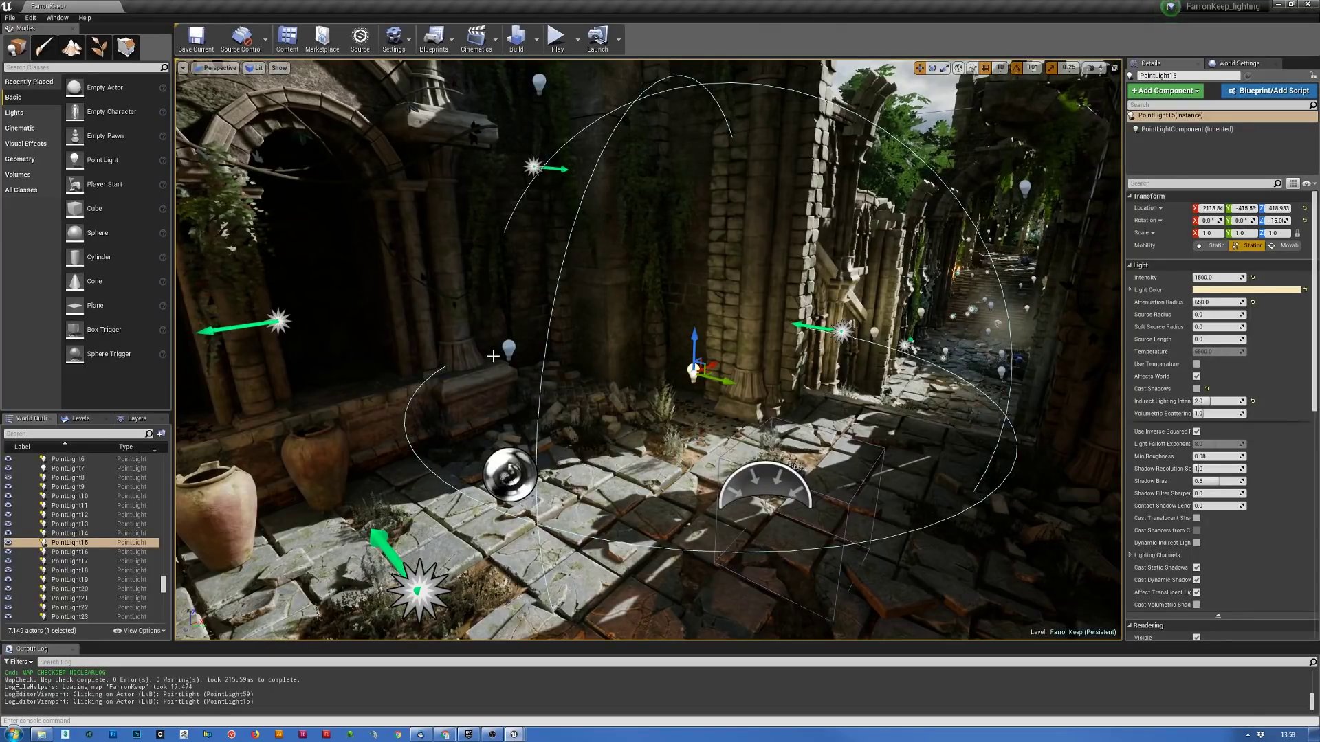
right_drag(737, 472, 749, 444)
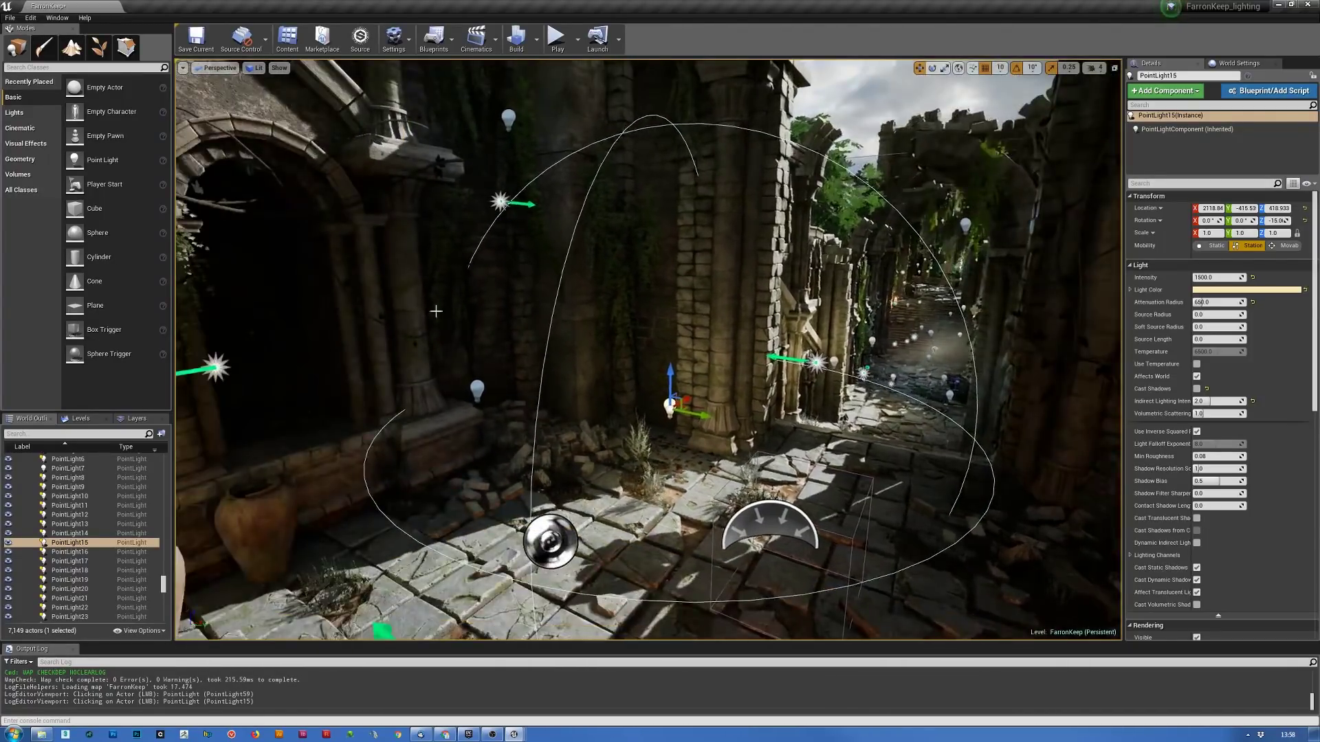
- Select every point light from PointLight to PointLight69 in the original lighting folder, hide the editor icons and delete the selected lights
scroll(84, 561, up, 5)
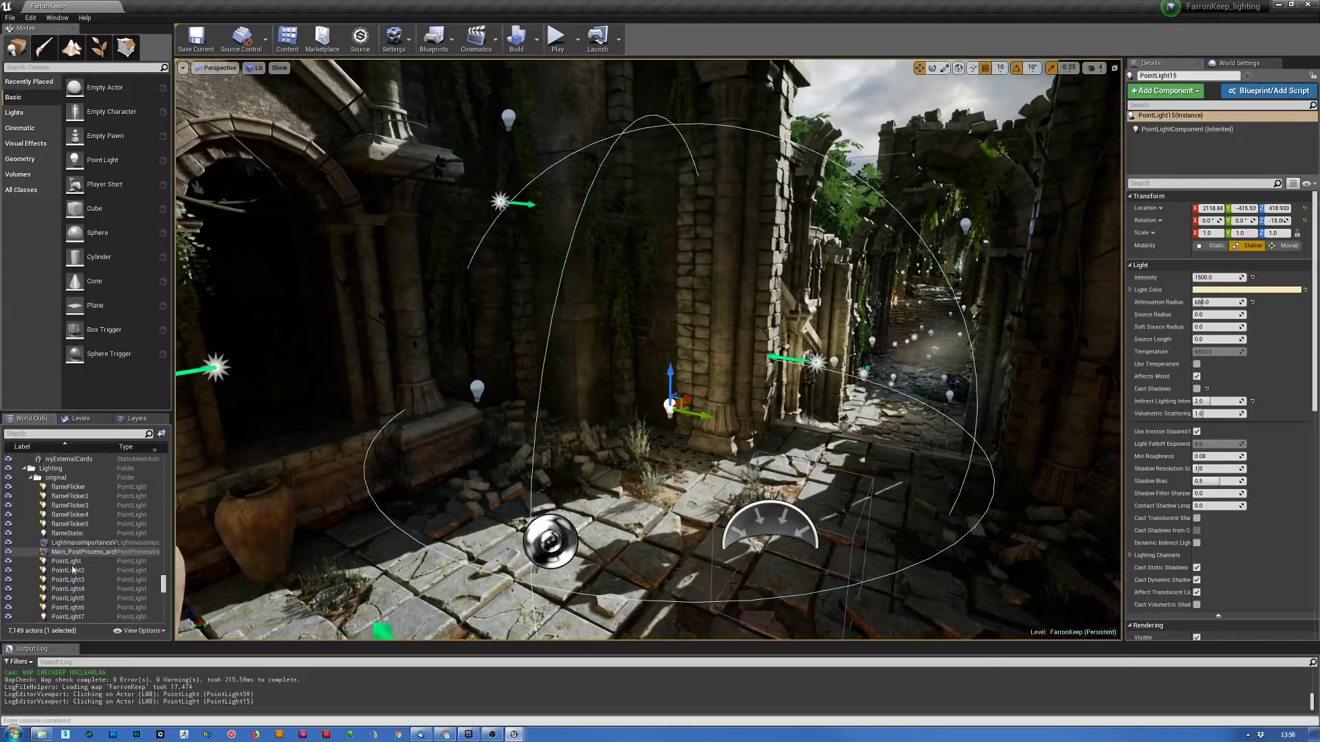
click(68, 552)
click(63, 561)
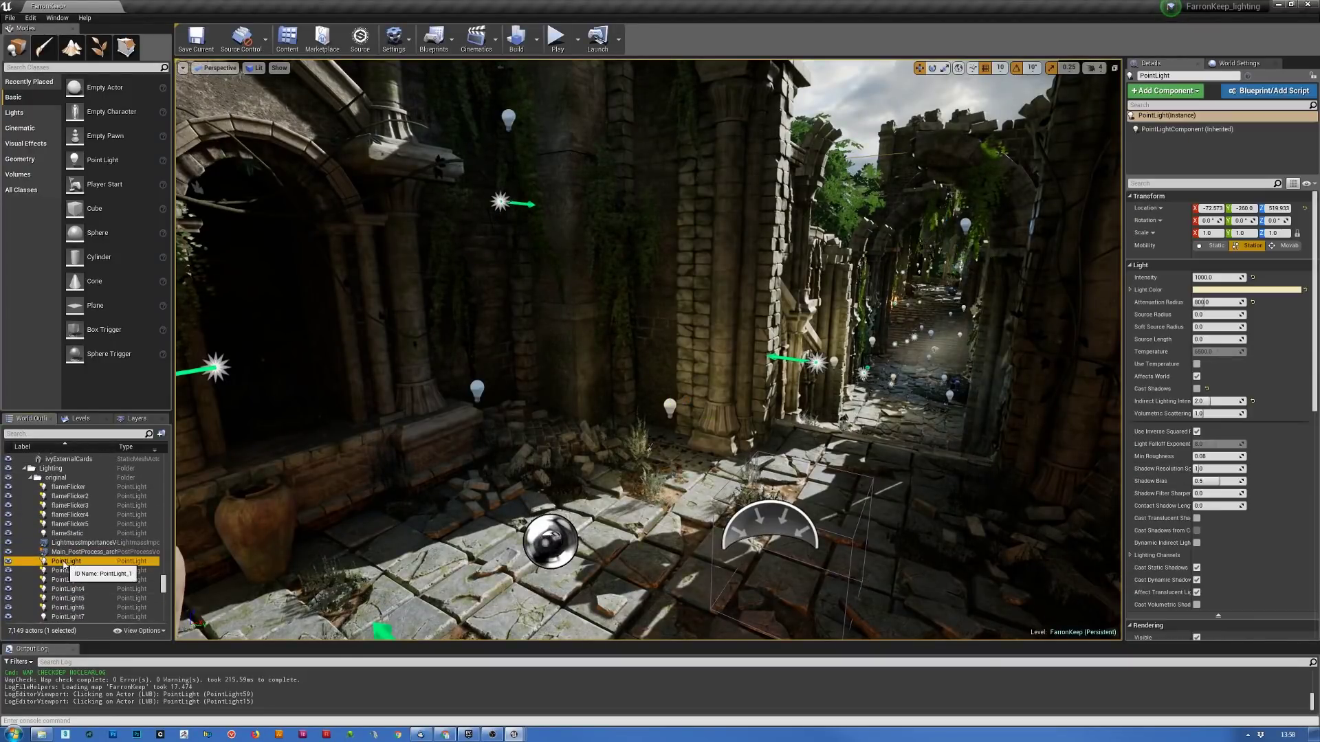
scroll(96, 510, down, 3)
scroll(96, 510, down, 15)
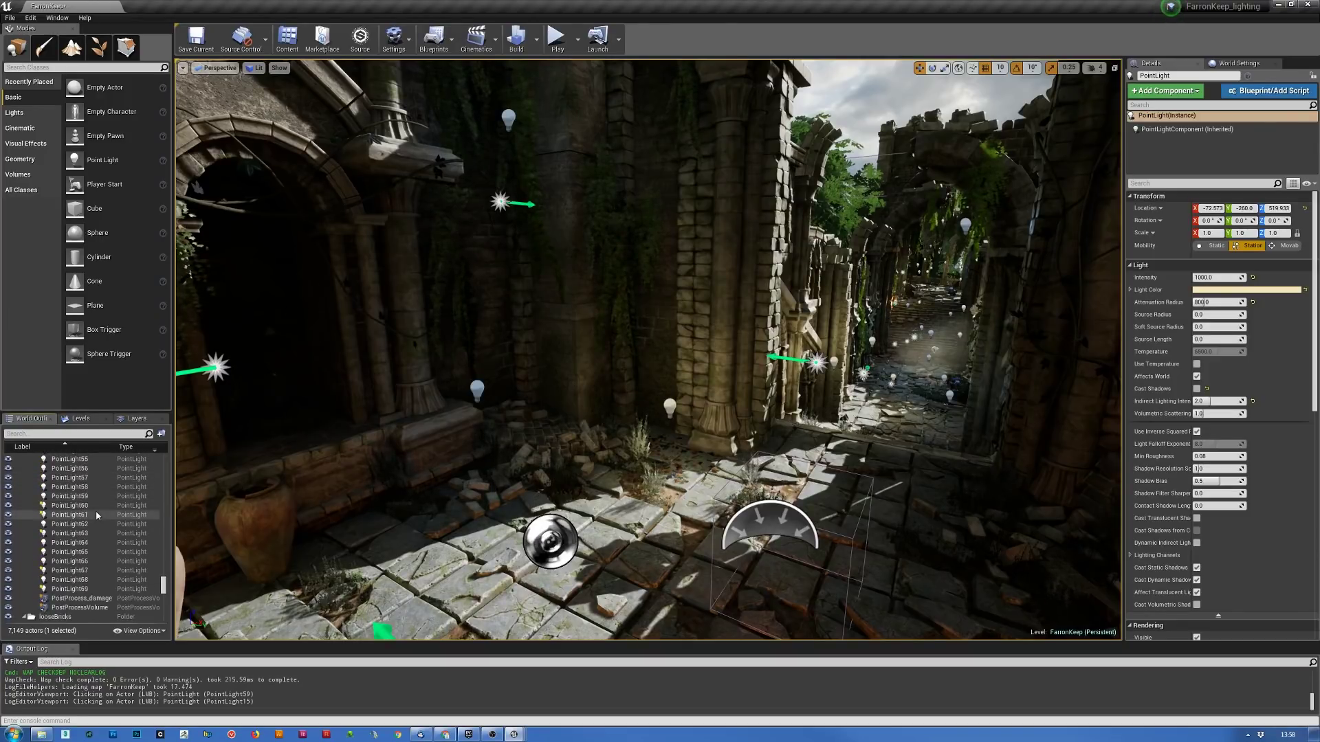
shift+click(74, 589)
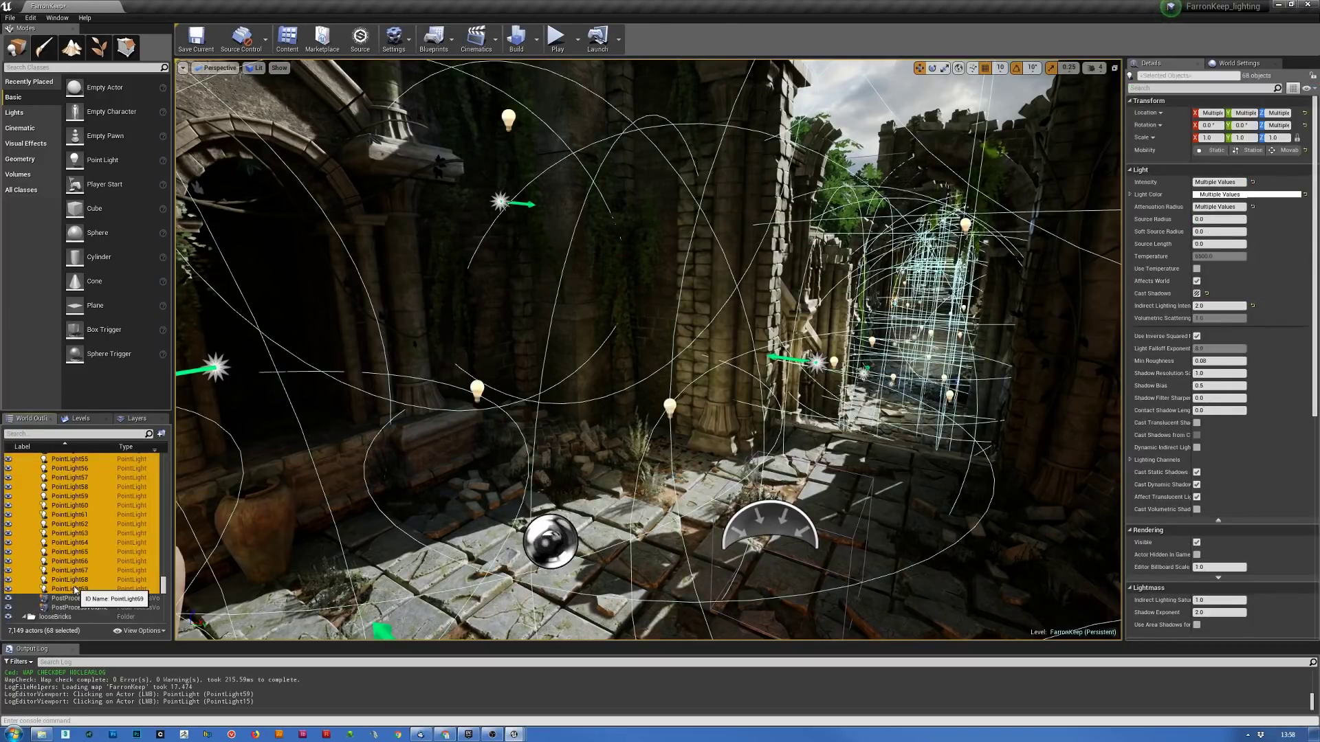
key(w)
right_drag(550, 357, 608, 369)
key(s)
key(w)
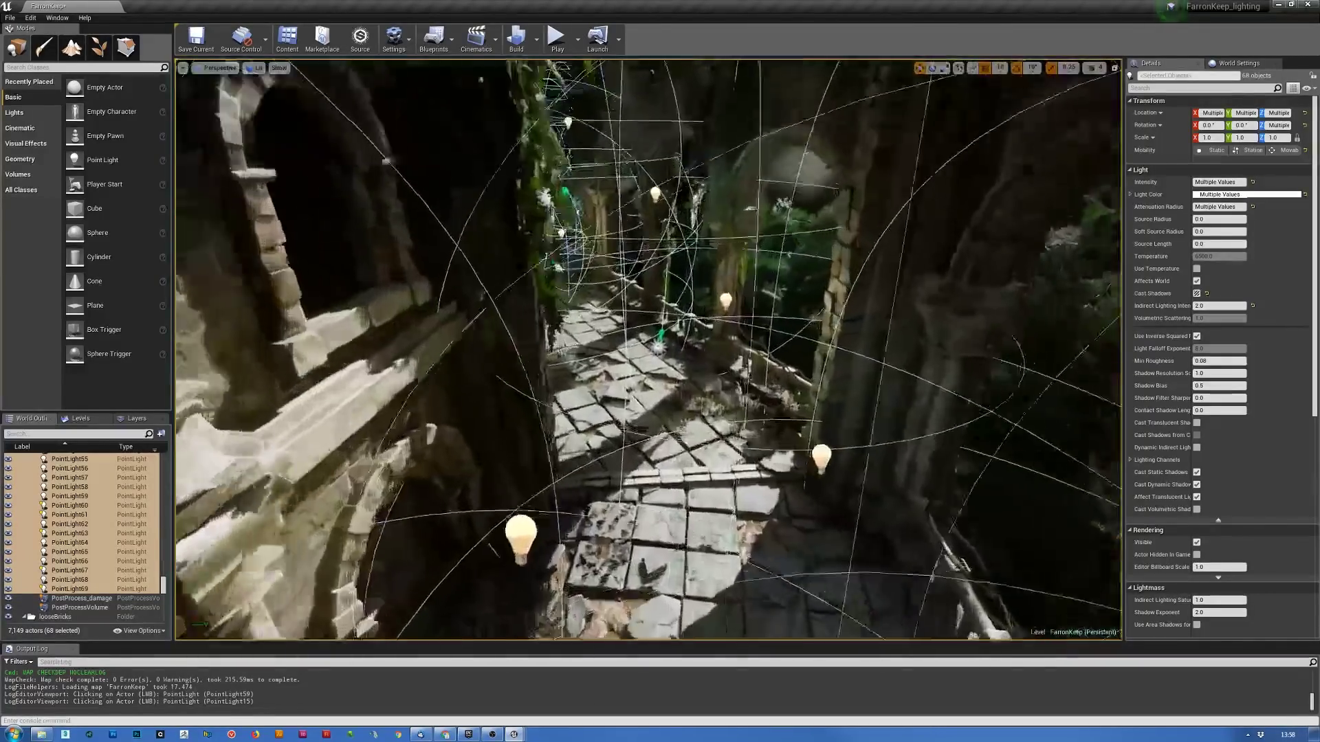
key(w)
right_drag(648, 349, 414, 434)
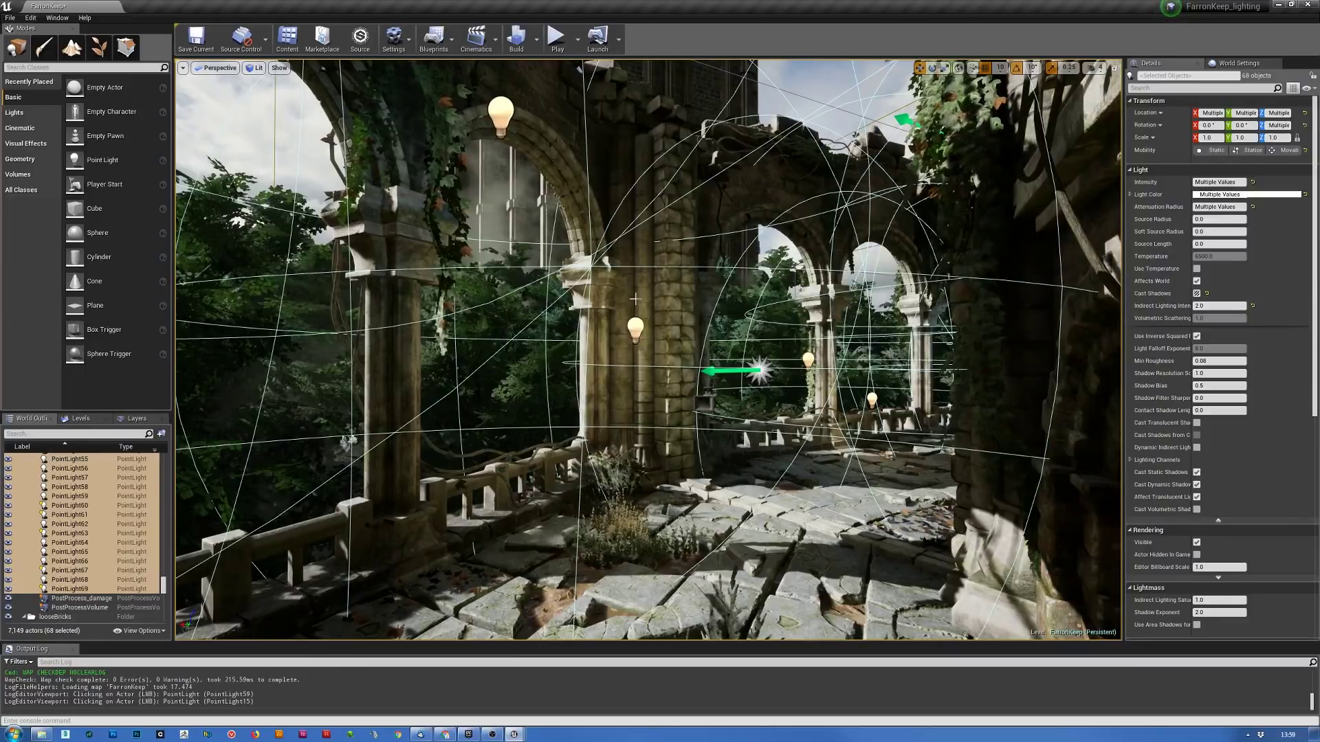
key(g)
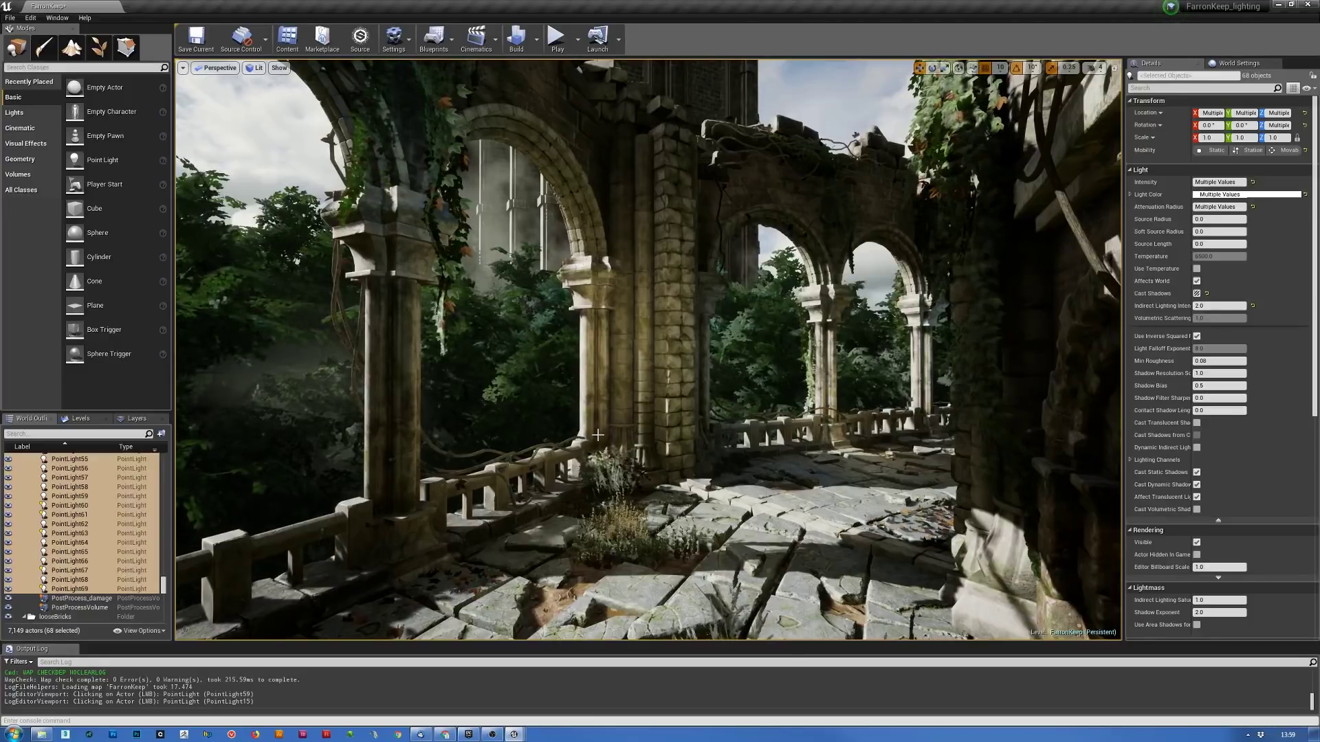
drag(600, 448, 639, 413)
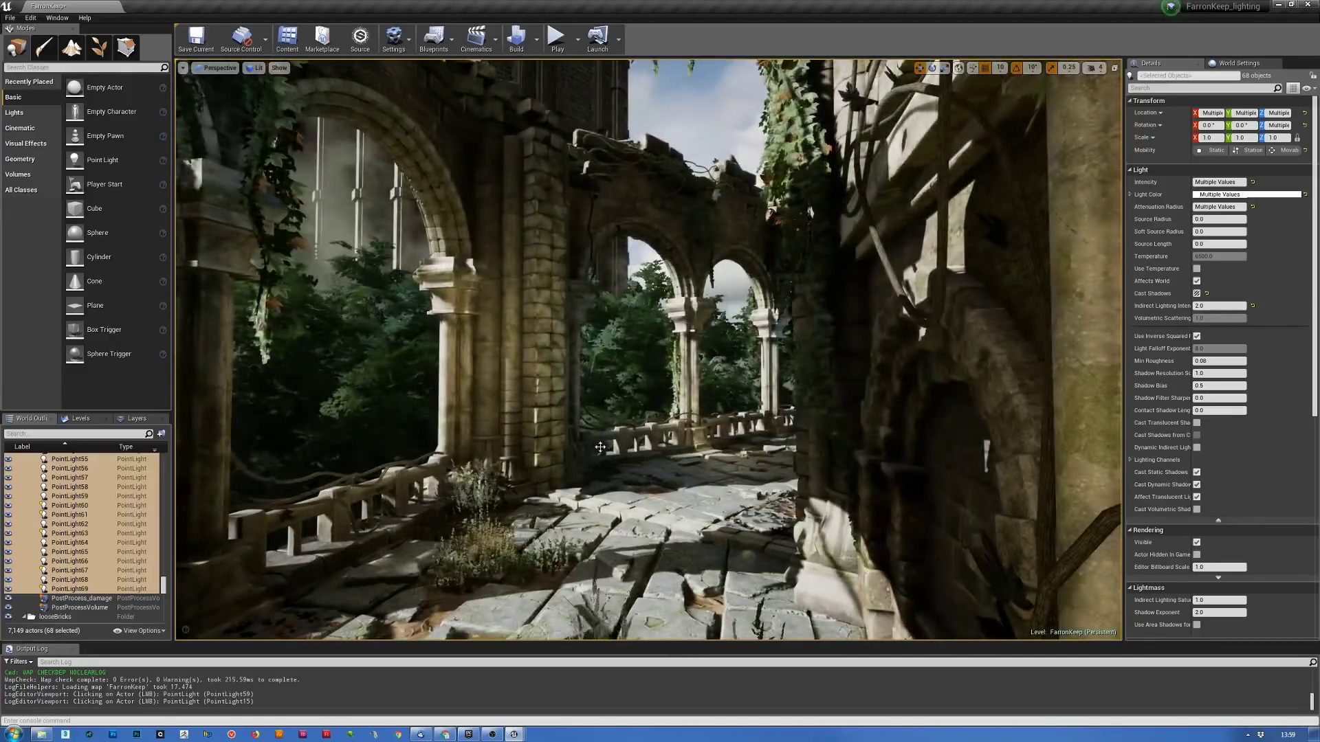
key(Delete)
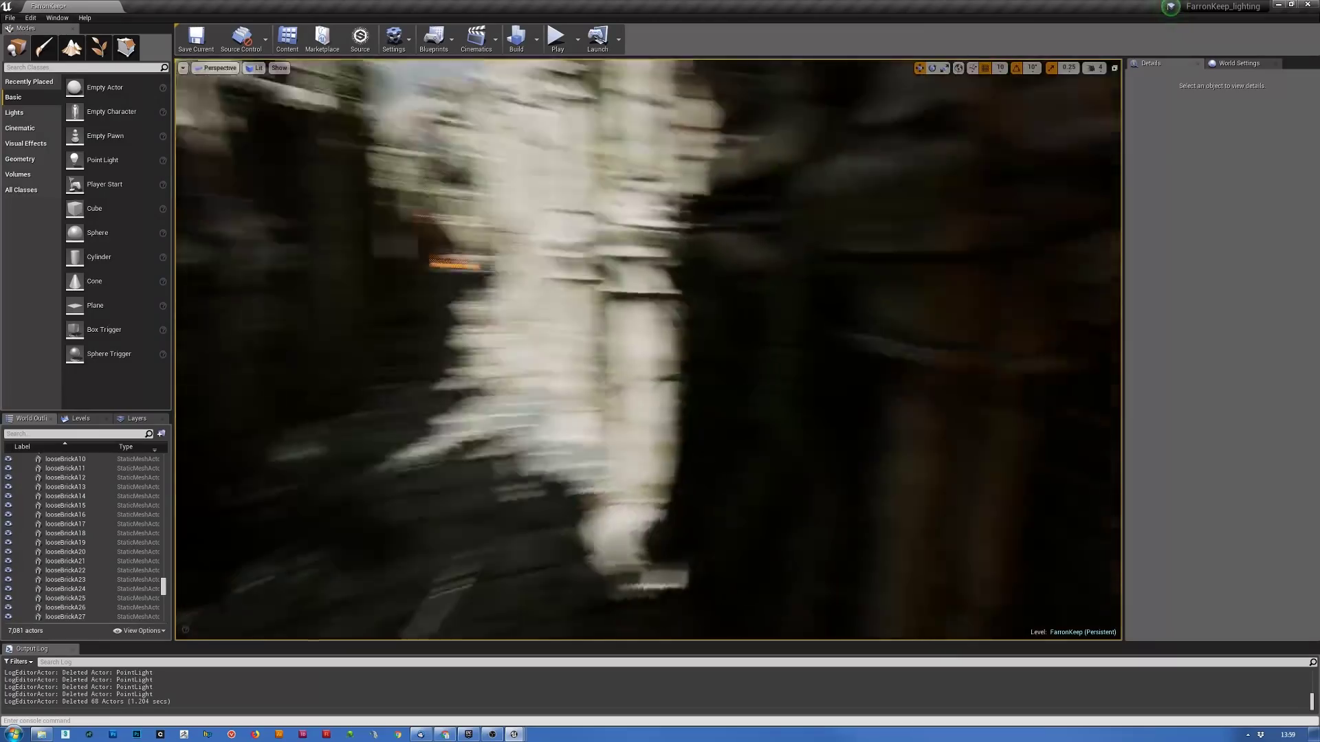
- Show the editor icons, select the flameFlicker4 point light at the wall torch and examine its settings and effect on the surrounding masonry
right_drag(648, 350, 437, 364)
key(w)
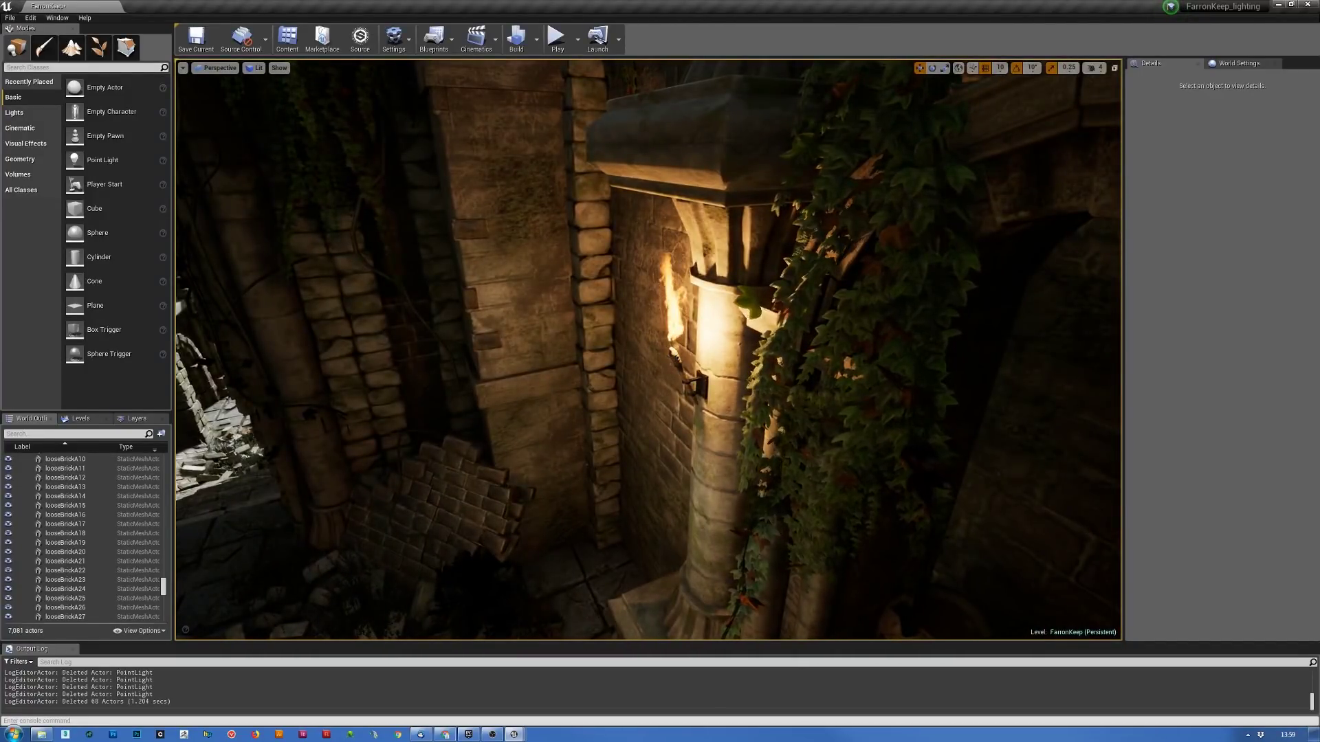
click(675, 358)
key(g)
right_drag(753, 432, 801, 413)
click(780, 295)
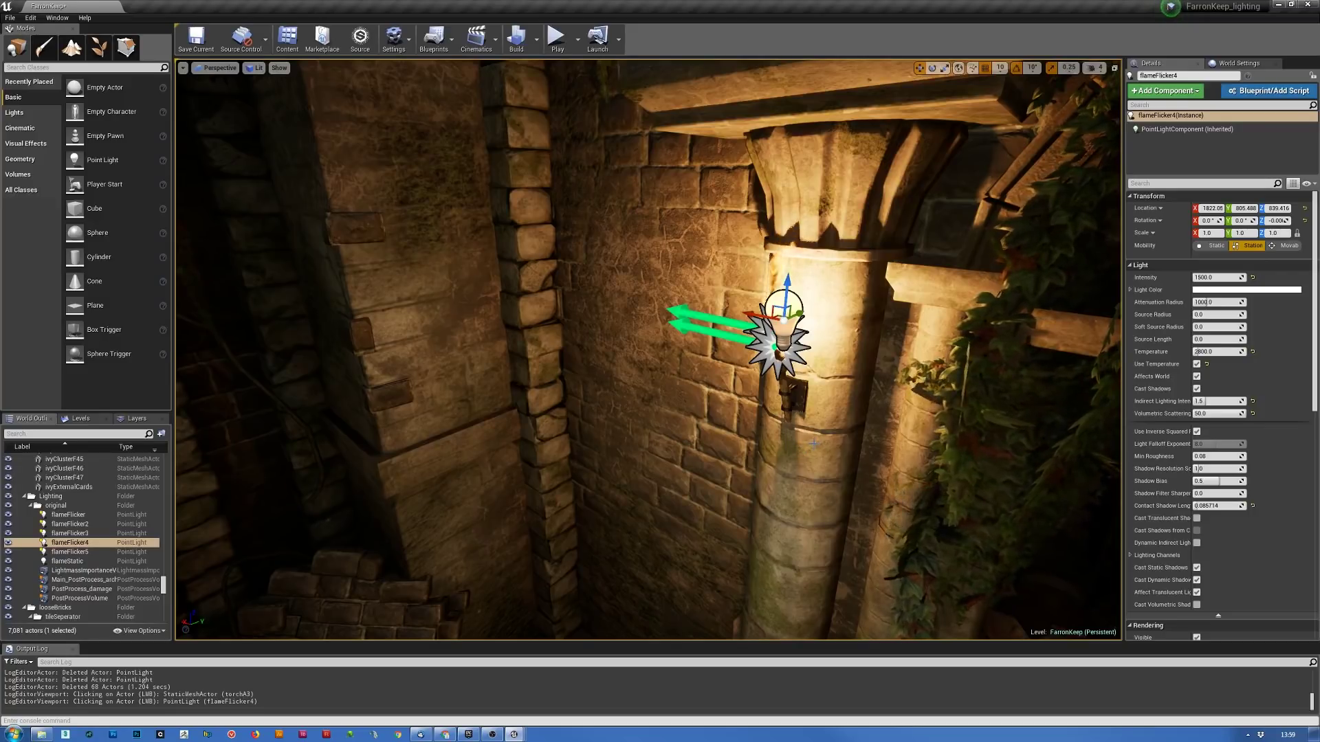
scroll(648, 351, up, 3)
right_drag(648, 351, 694, 342)
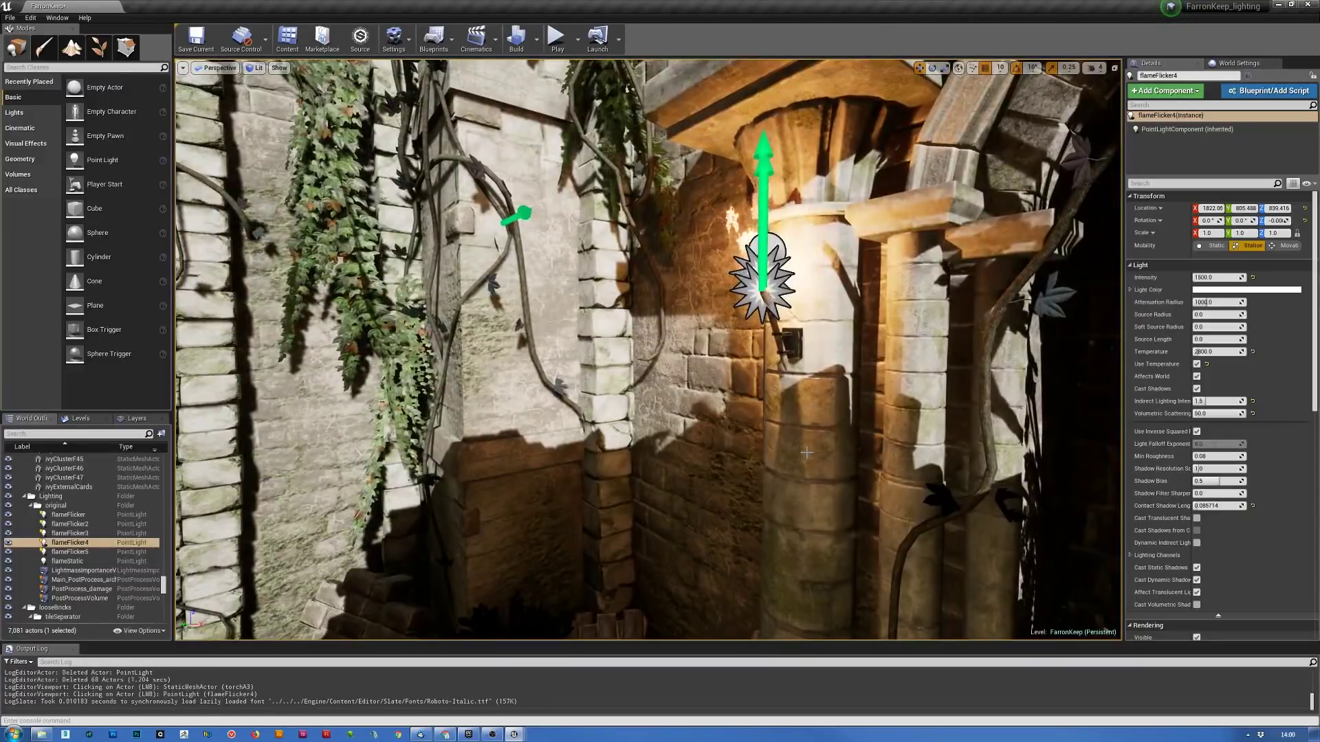
mouse_move(695, 341)
right_down()
mouse_move(643, 335)
mouse_move(700, 325)
right_up()
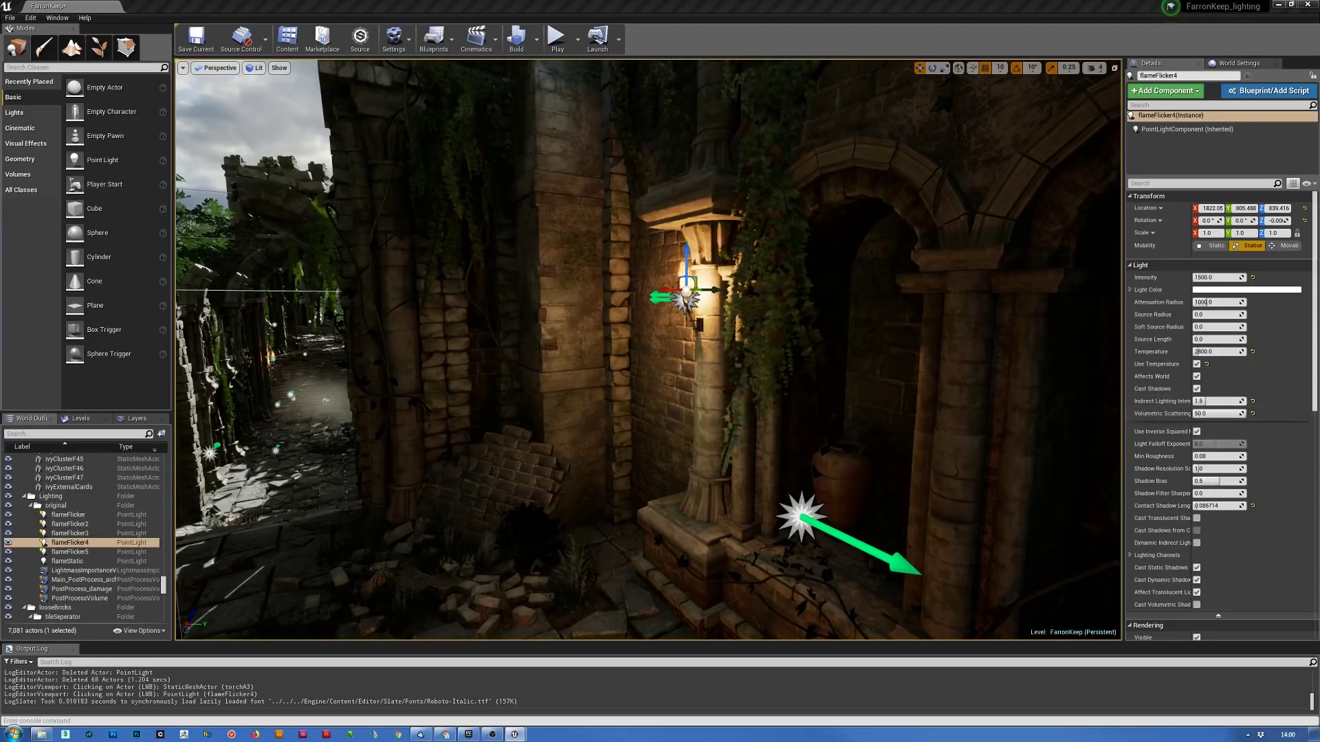
- Bring up the Content Browser and create a folder named BPs inside the Lighting folder
drag(1319, 129, 812, 145)
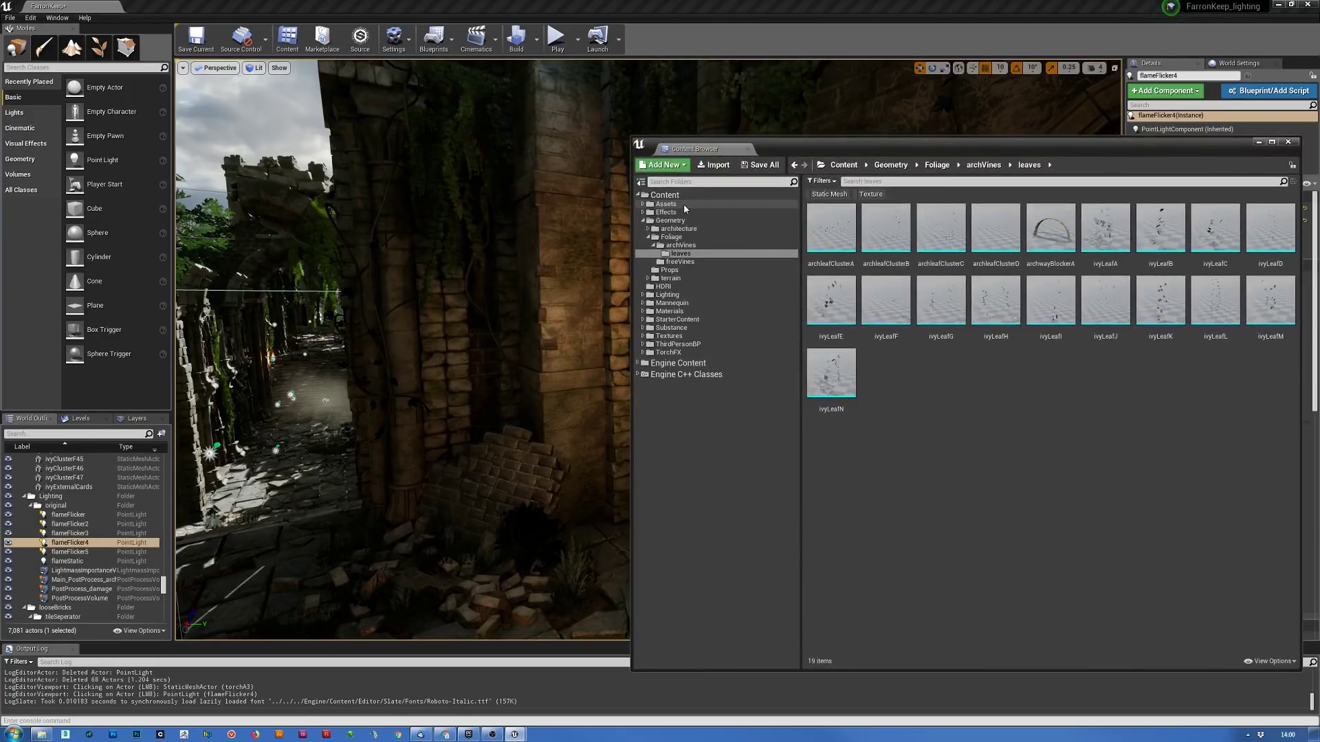
click(644, 221)
click(649, 237)
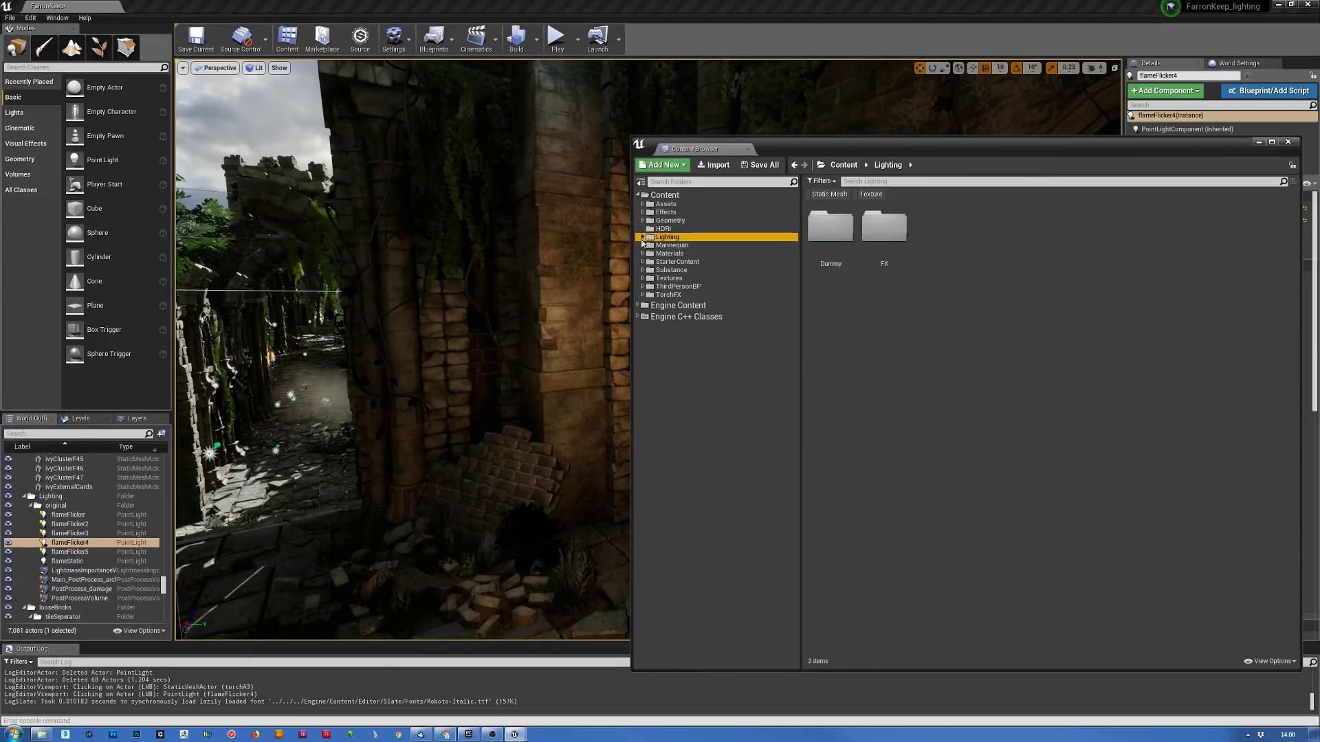
click(644, 238)
right_click(661, 237)
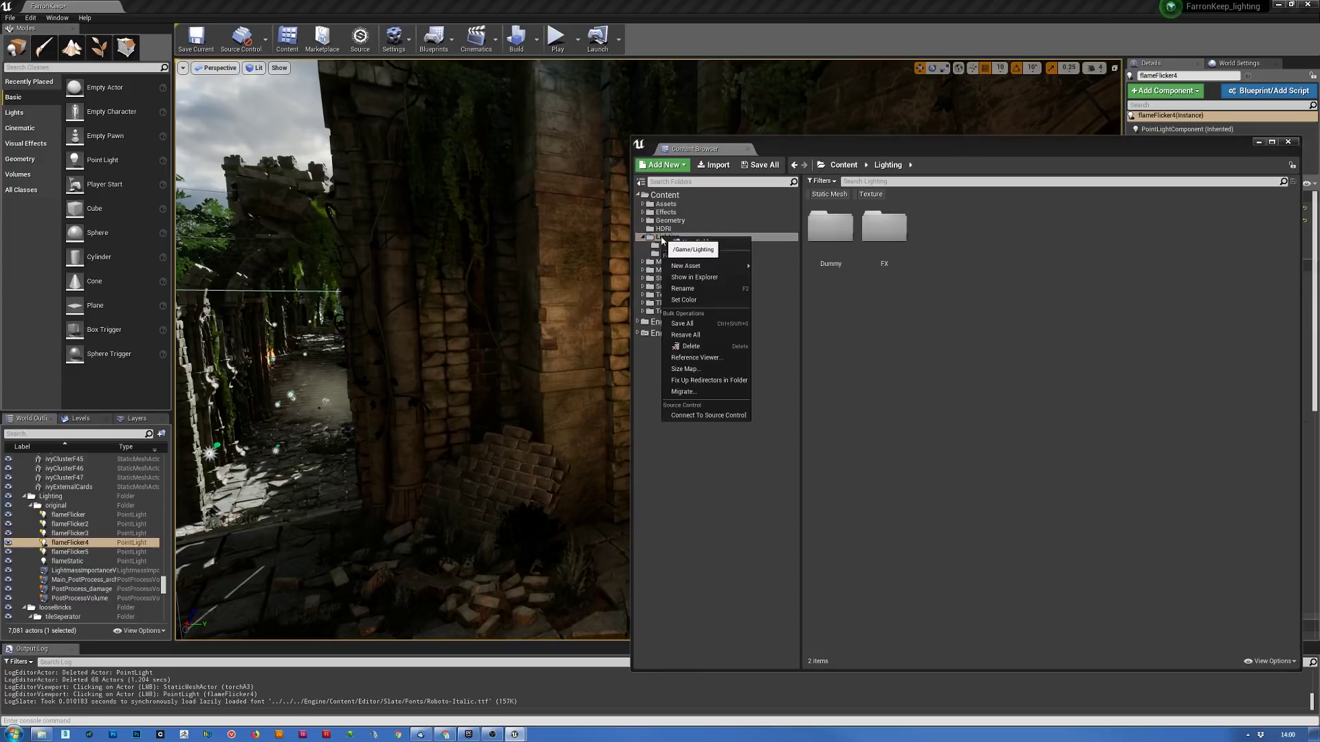
click(698, 242)
text(BPs)
key(Return)
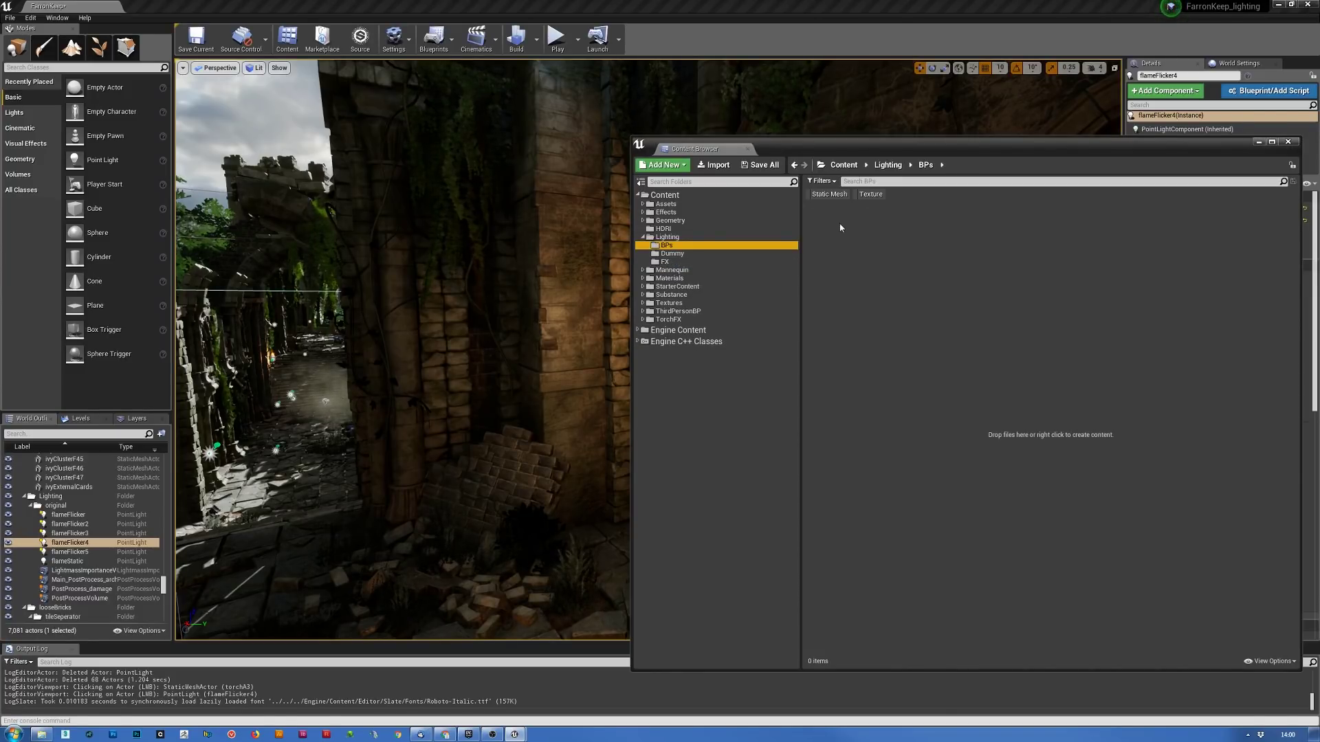
- Create an Actor Blueprint class named BP_Torch_01 in the BPs folder and open it for editing
right_click(844, 244)
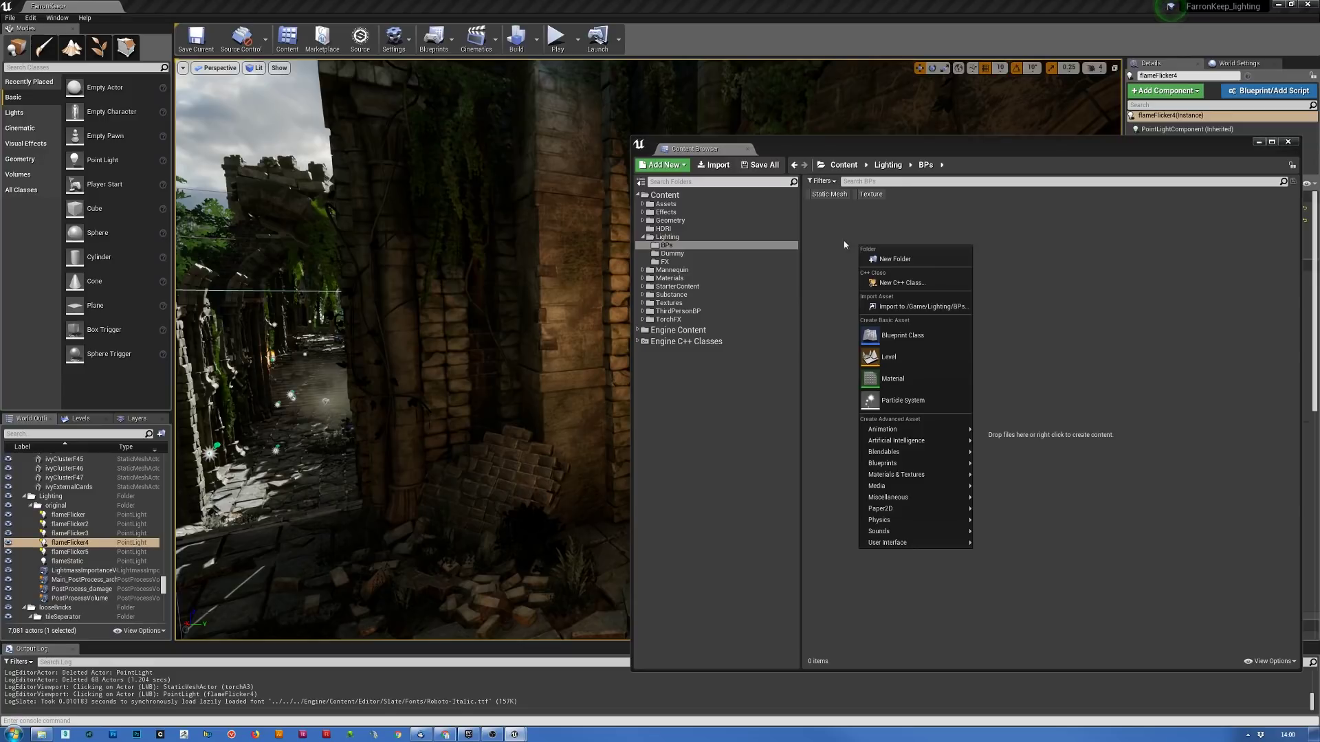
click(903, 337)
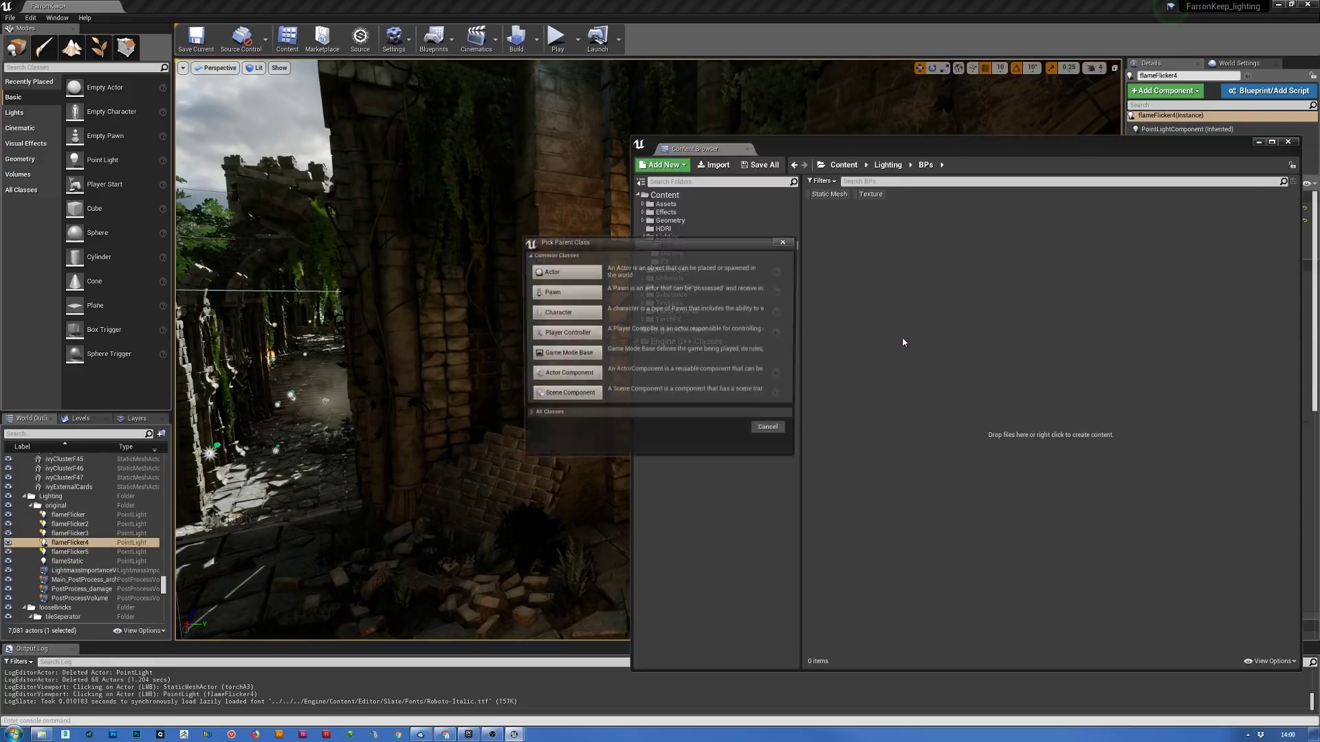
click(591, 273)
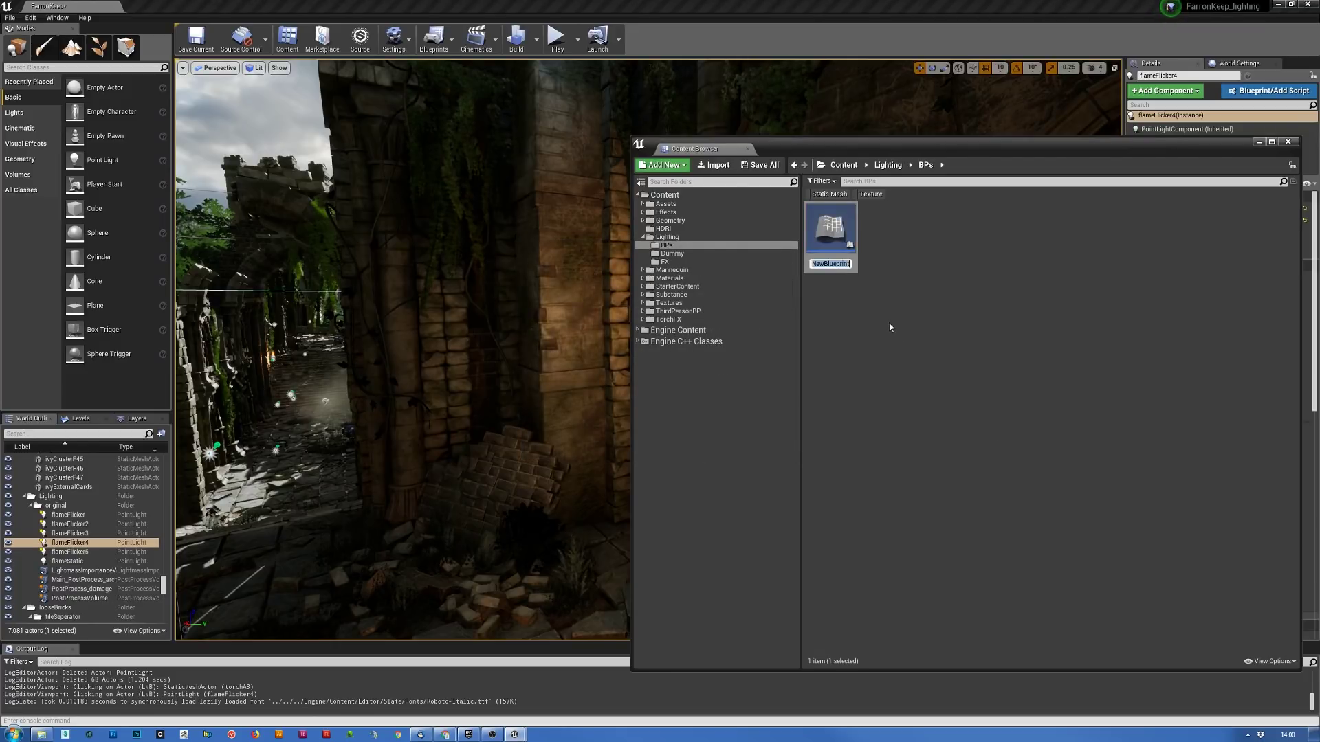
text(BP_Torch_01)
key(Return)
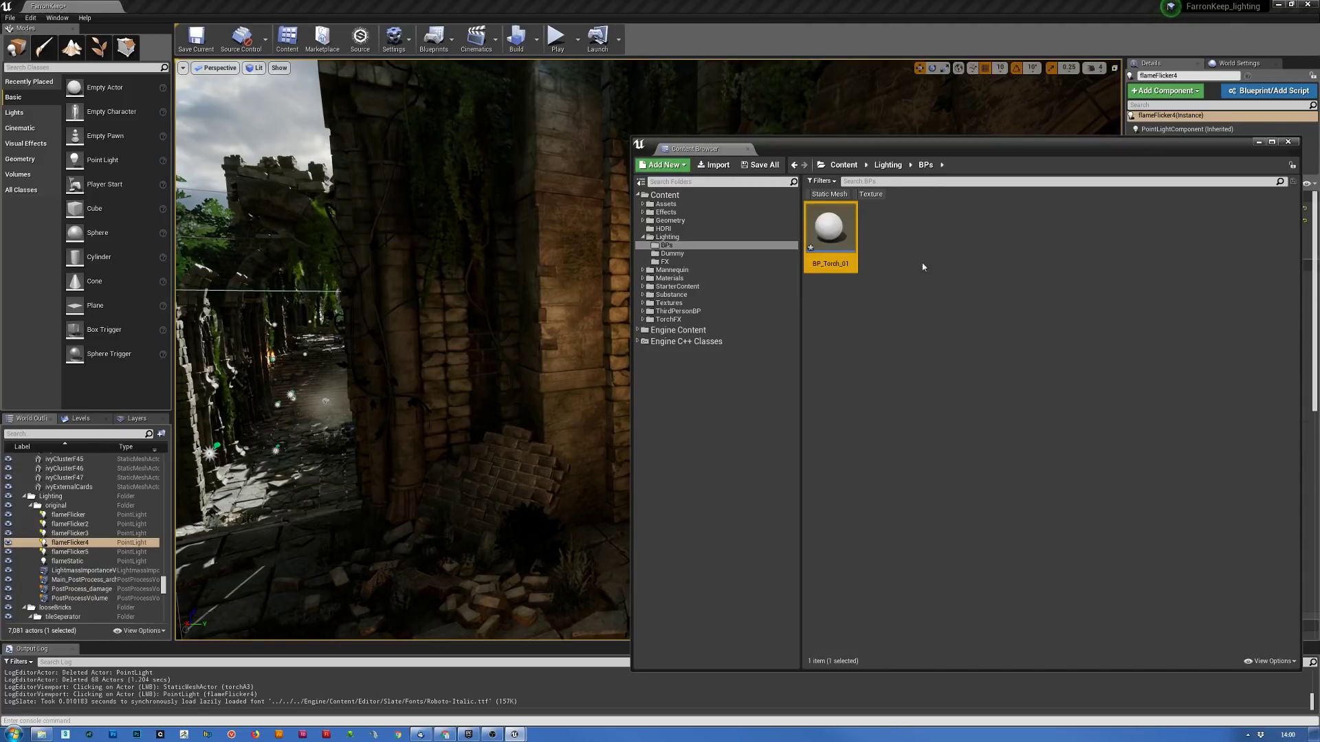
double_click(828, 232)
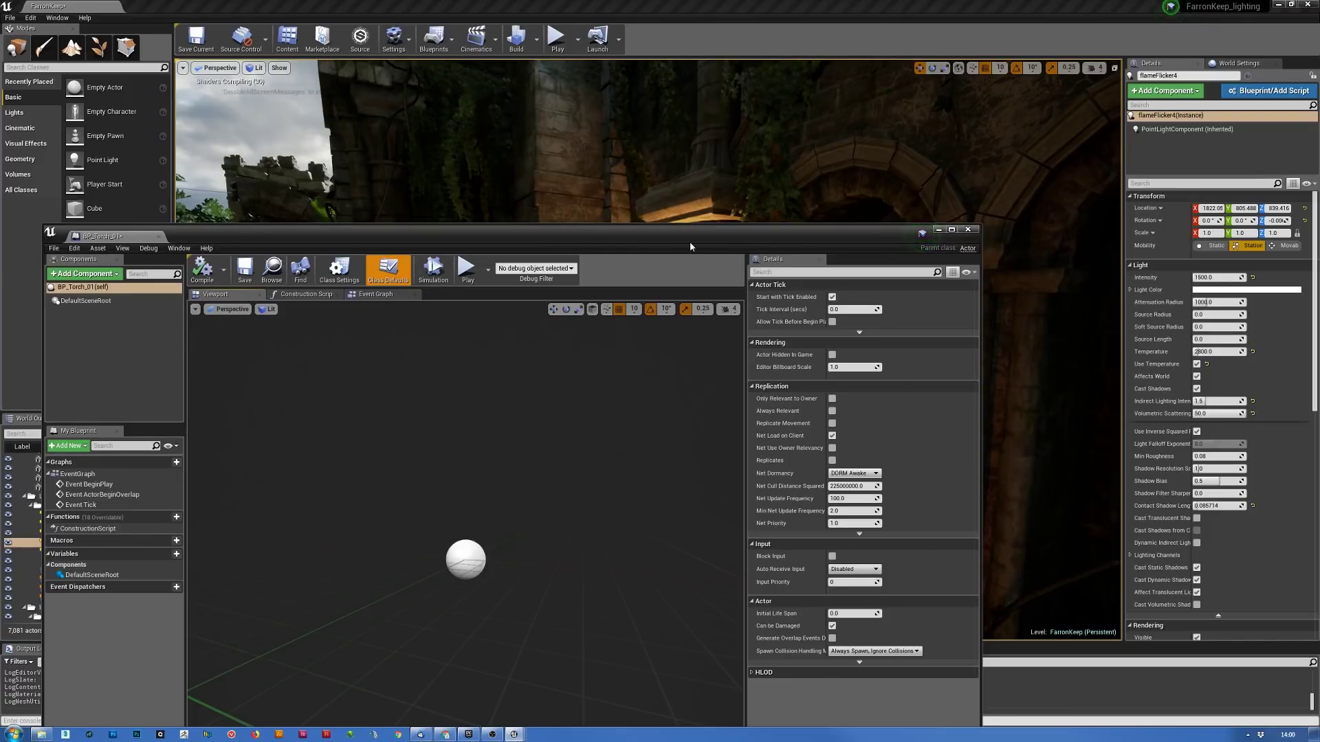
- Add the torchA static mesh, taken from the wall torch torchA3 in the level, as a component of BP_Torch_01
drag(691, 239, 581, 444)
right_drag(584, 309, 557, 295)
right_drag(757, 192, 756, 238)
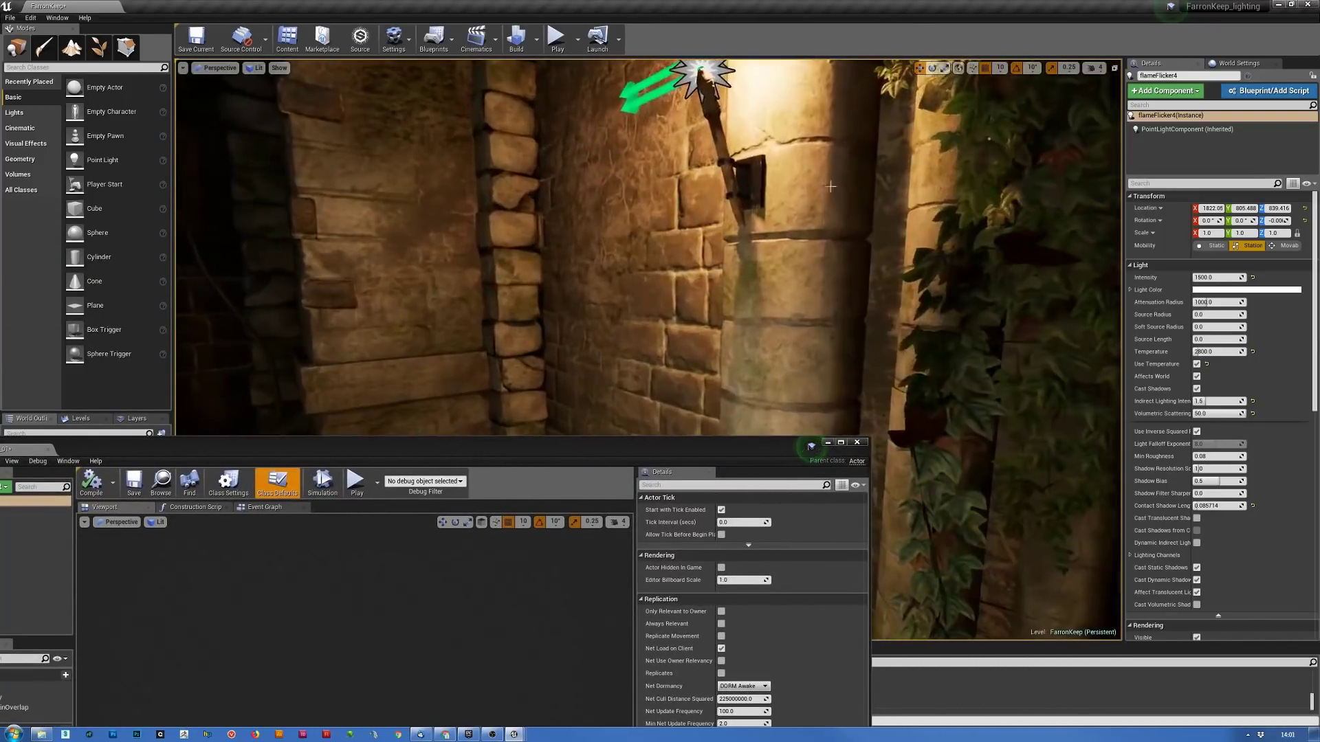
click(762, 187)
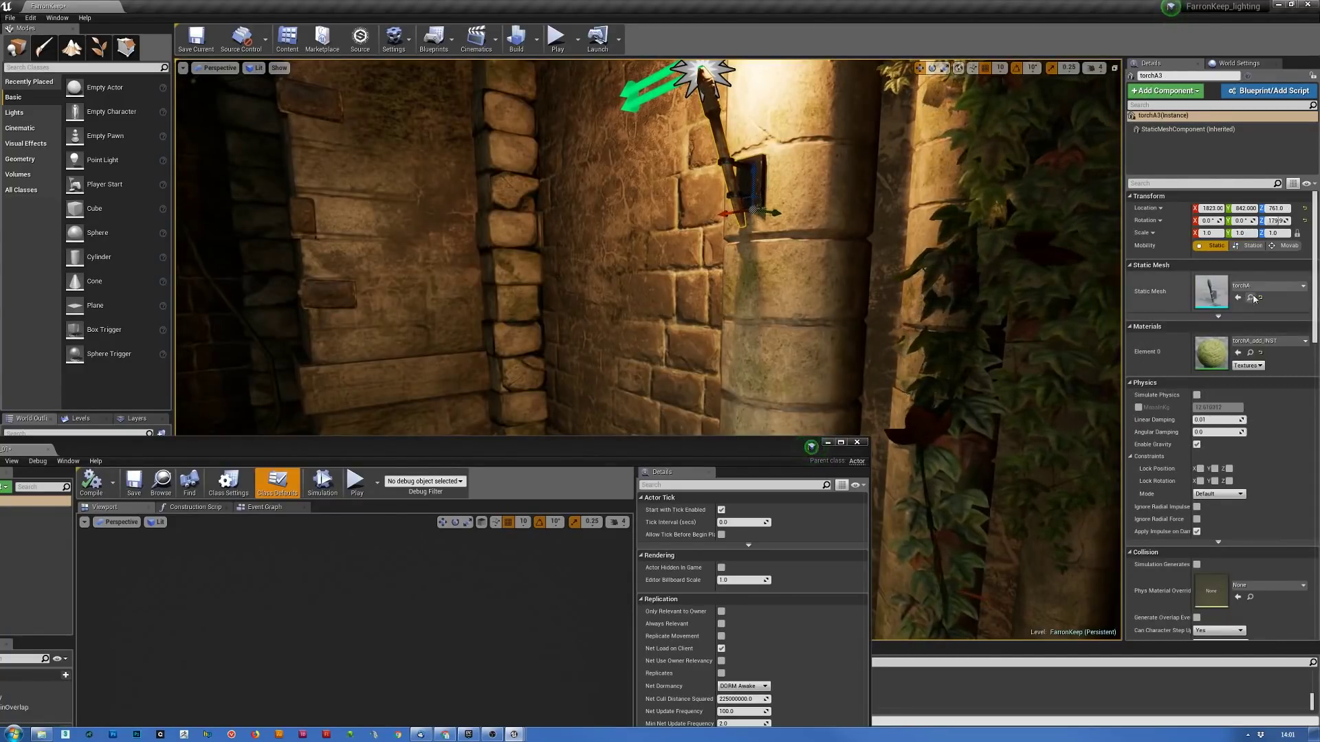
drag(638, 446, 930, 88)
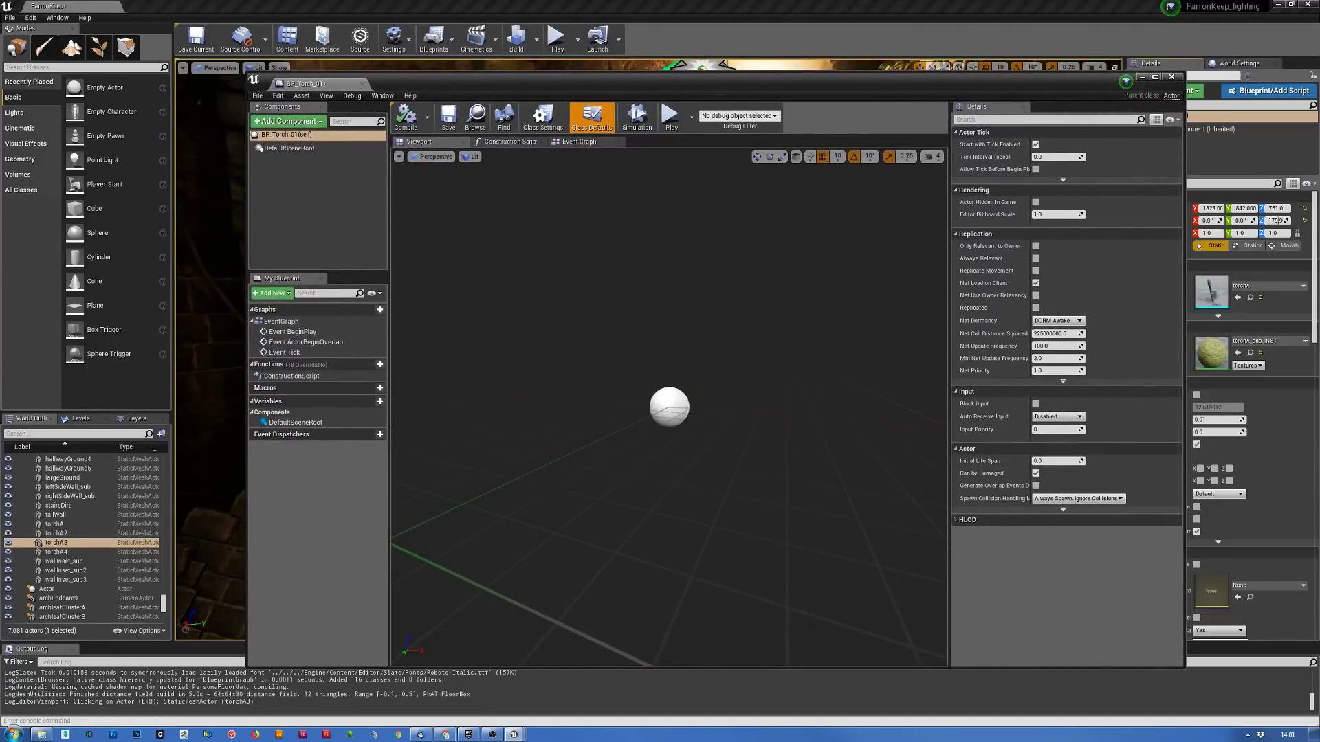
drag(1212, 292, 297, 160)
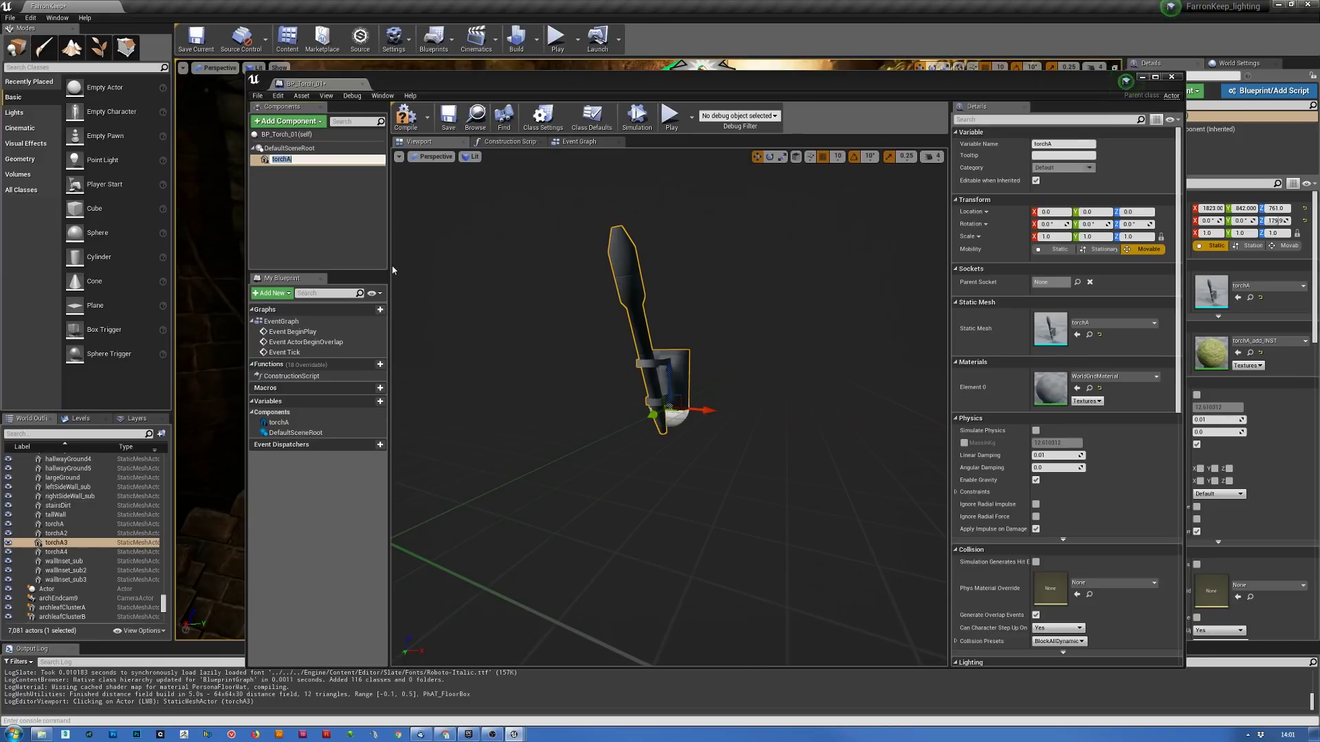
key(Return)
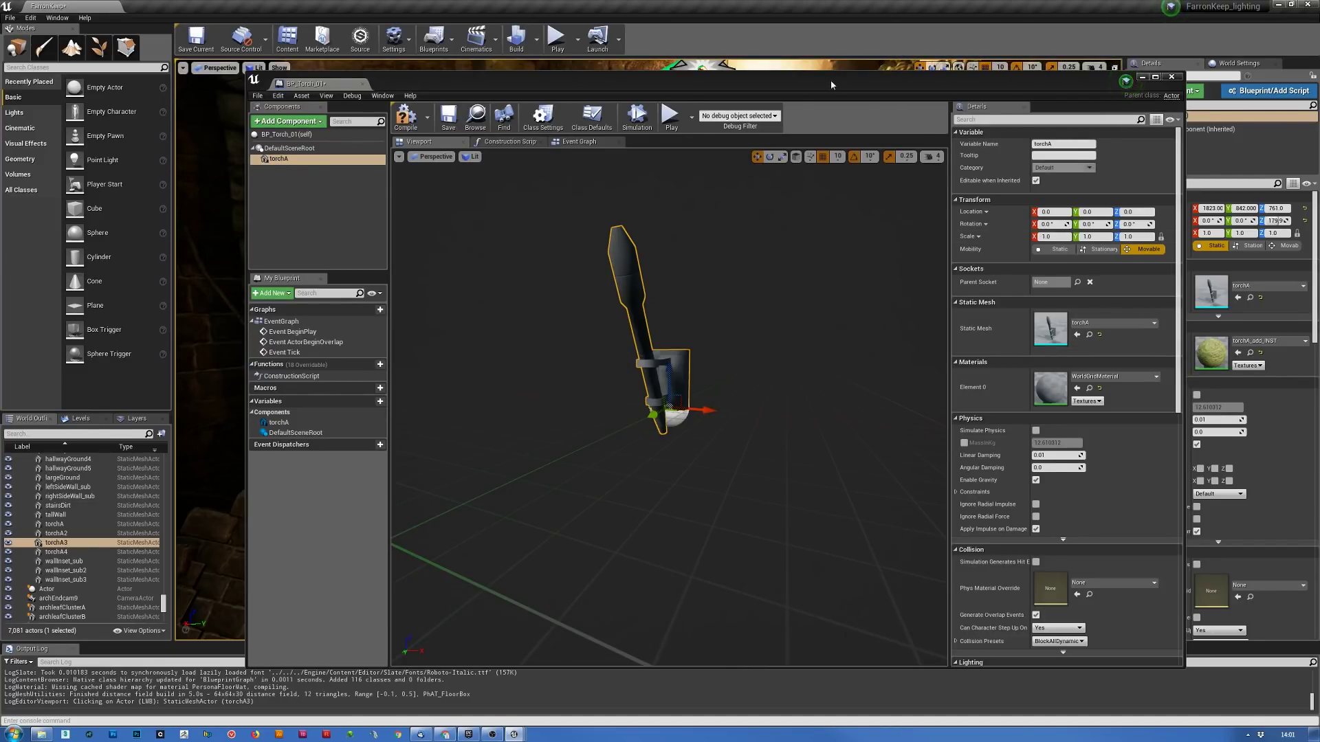
- Assign torchA3's torchA_add_INST material to the Blueprint's torchA component and save BP_Torch_01
drag(832, 84, 641, 192)
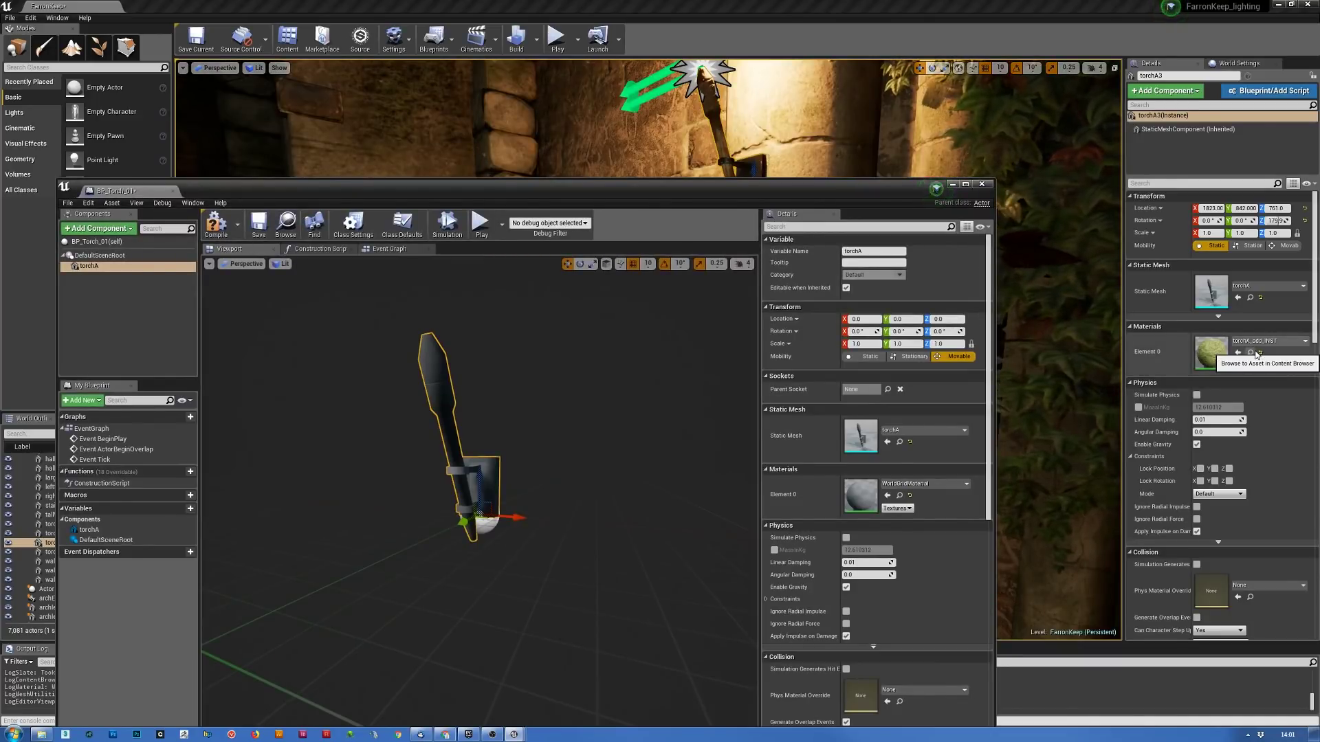
drag(1210, 352, 860, 507)
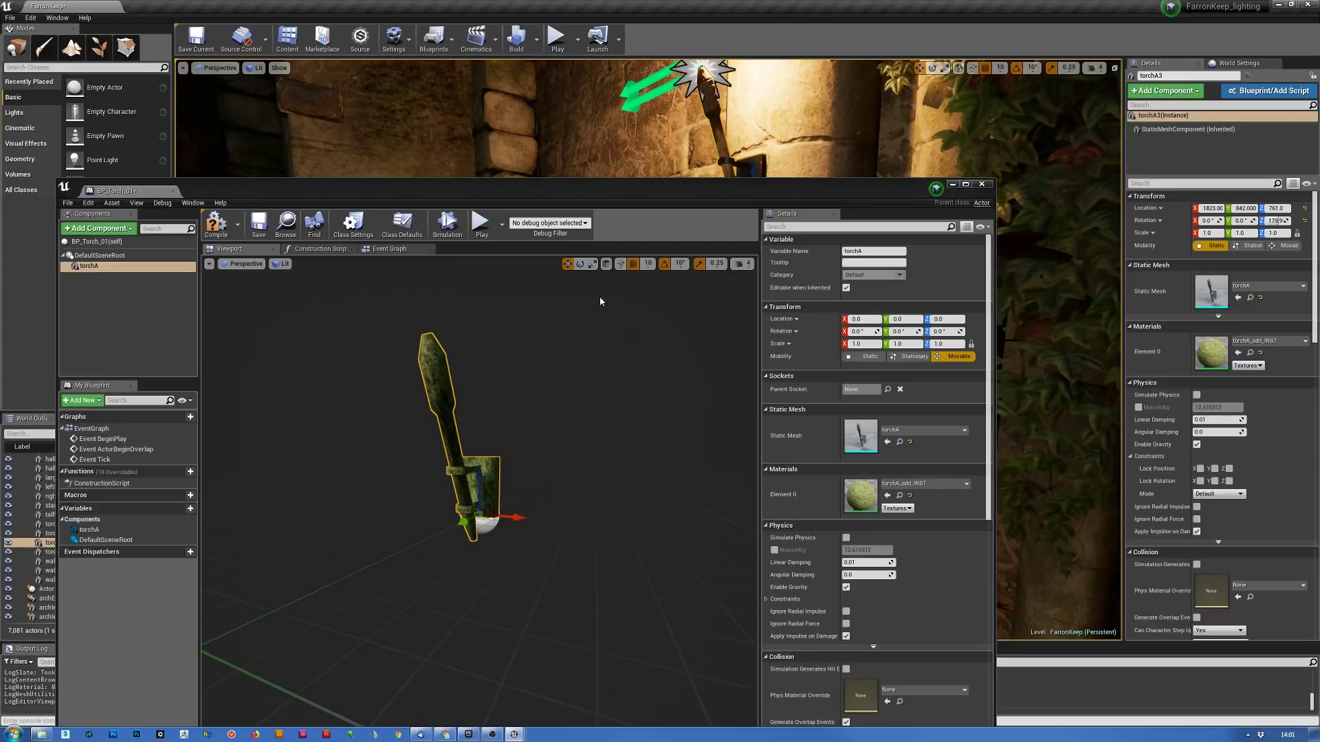
right_drag(533, 329, 512, 347)
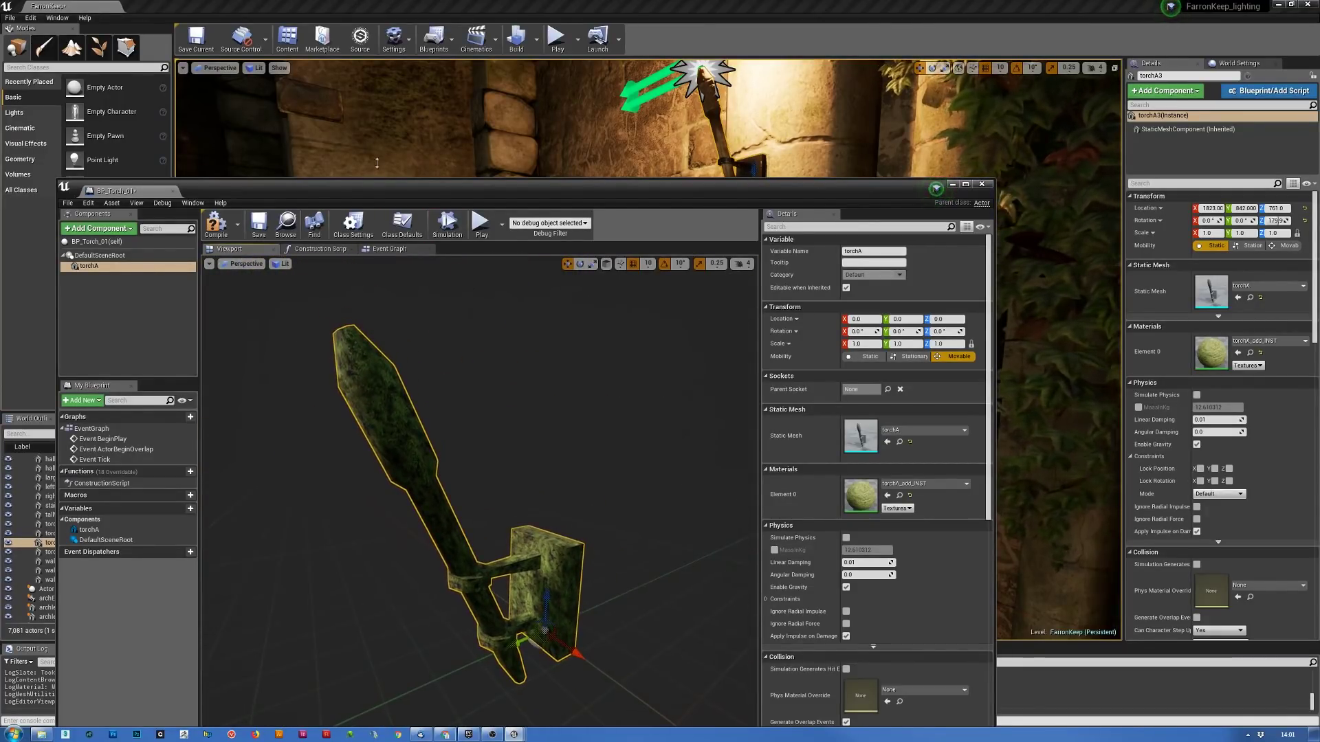
drag(385, 197, 1319, 256)
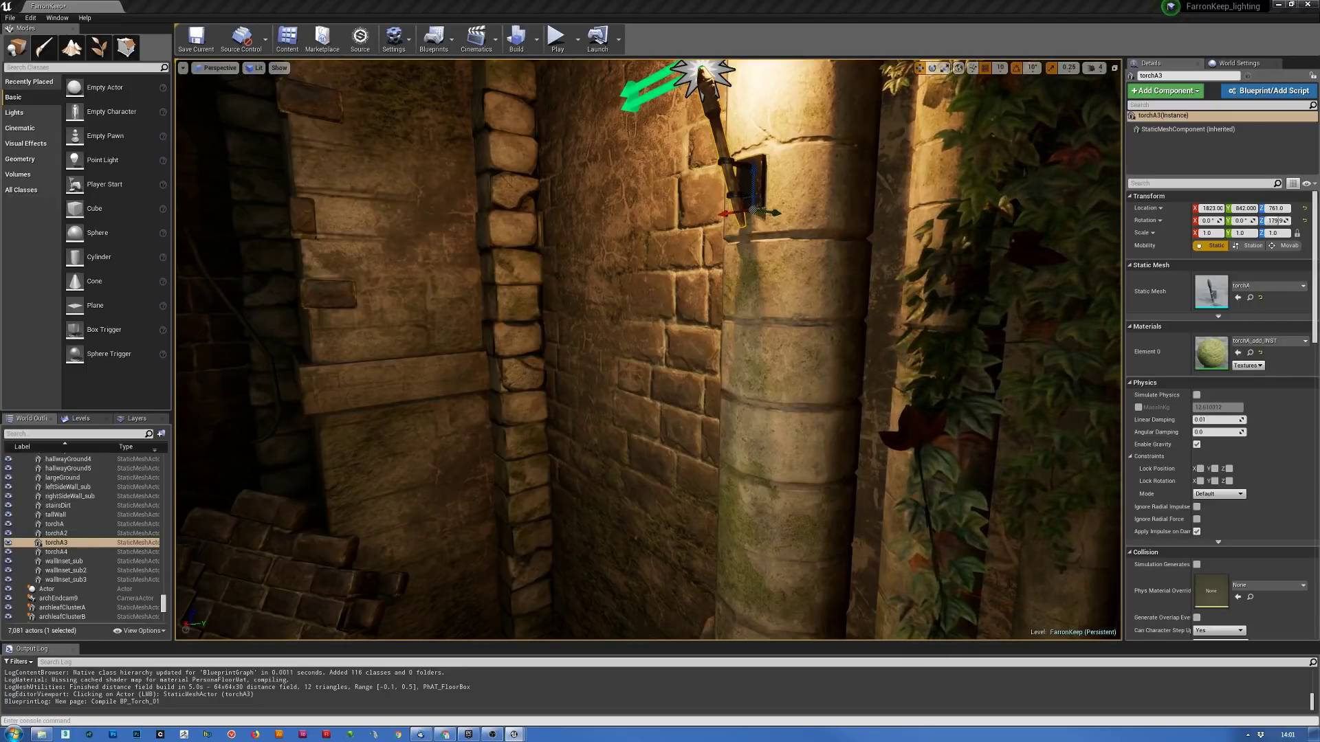
key(ctrl+s)
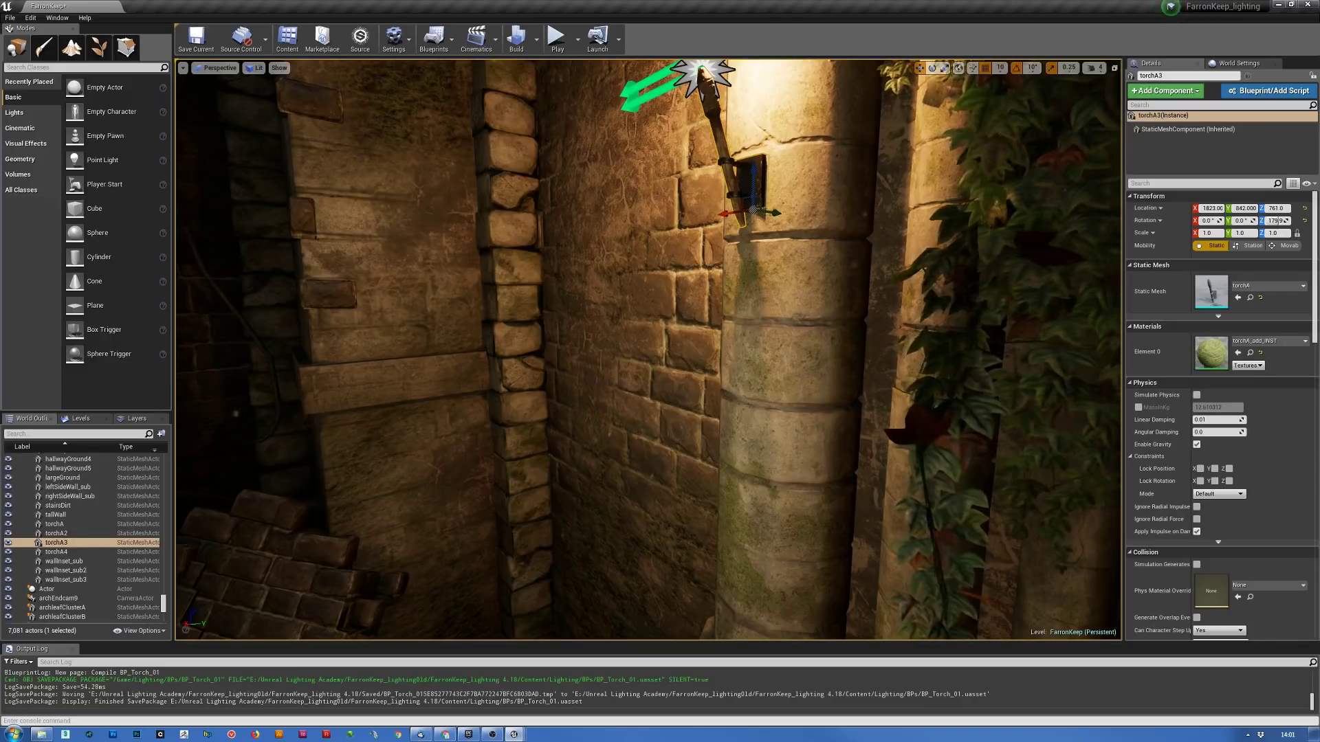
- Place a trial instance of BP_Torch_01 in the level near the column and delete it
drag(1319, 447, 558, 513)
right_drag(625, 530, 596, 546)
key(w)
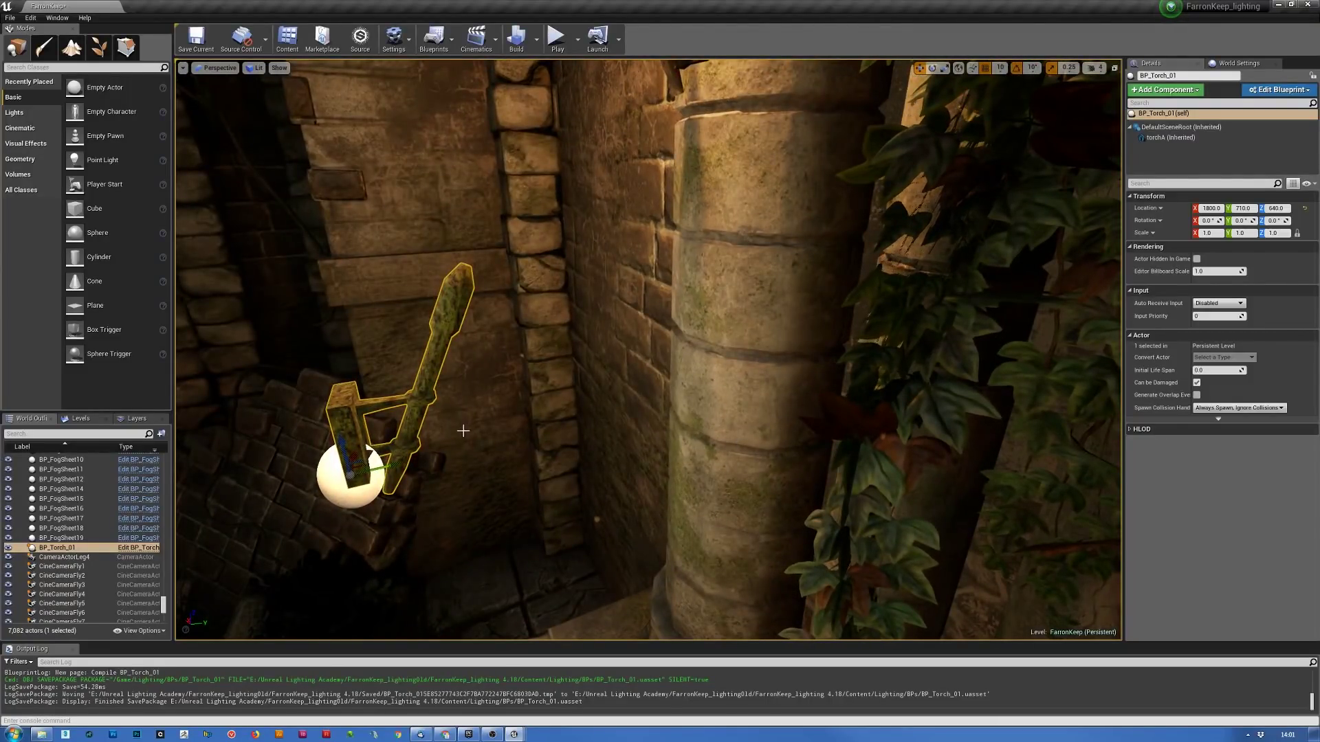
key(Delete)
- Open the torchA_add_INST material instance from the wall torch torchA3 and examine it on the torch mesh preview
right_drag(463, 431, 463, 430)
right_drag(546, 295, 547, 295)
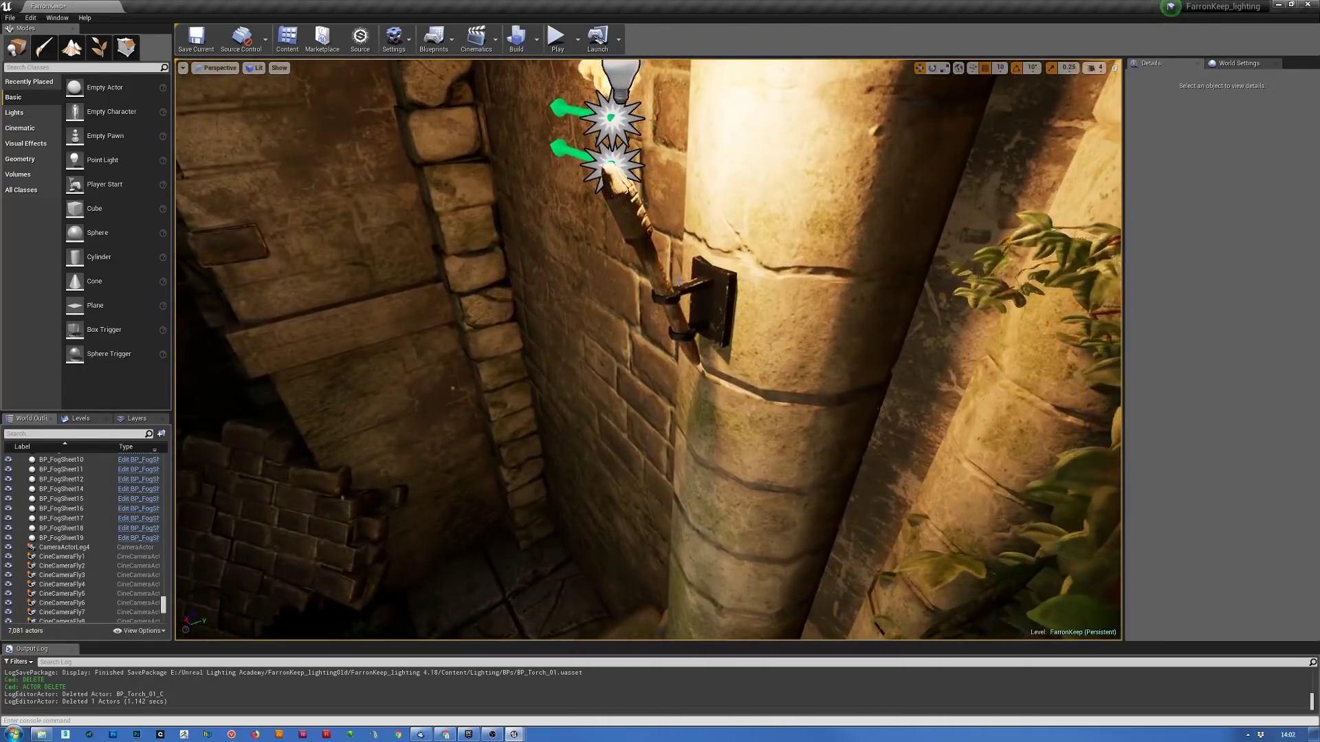
click(669, 300)
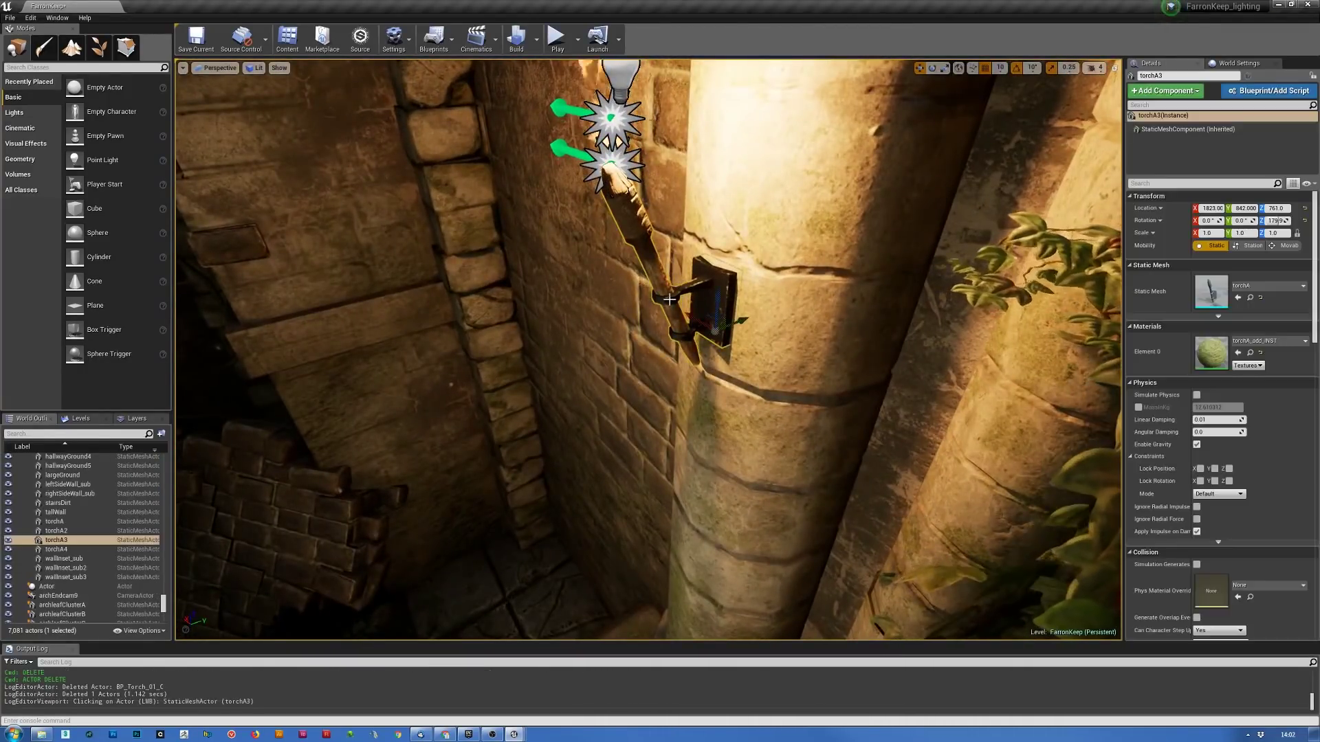
double_click(1215, 356)
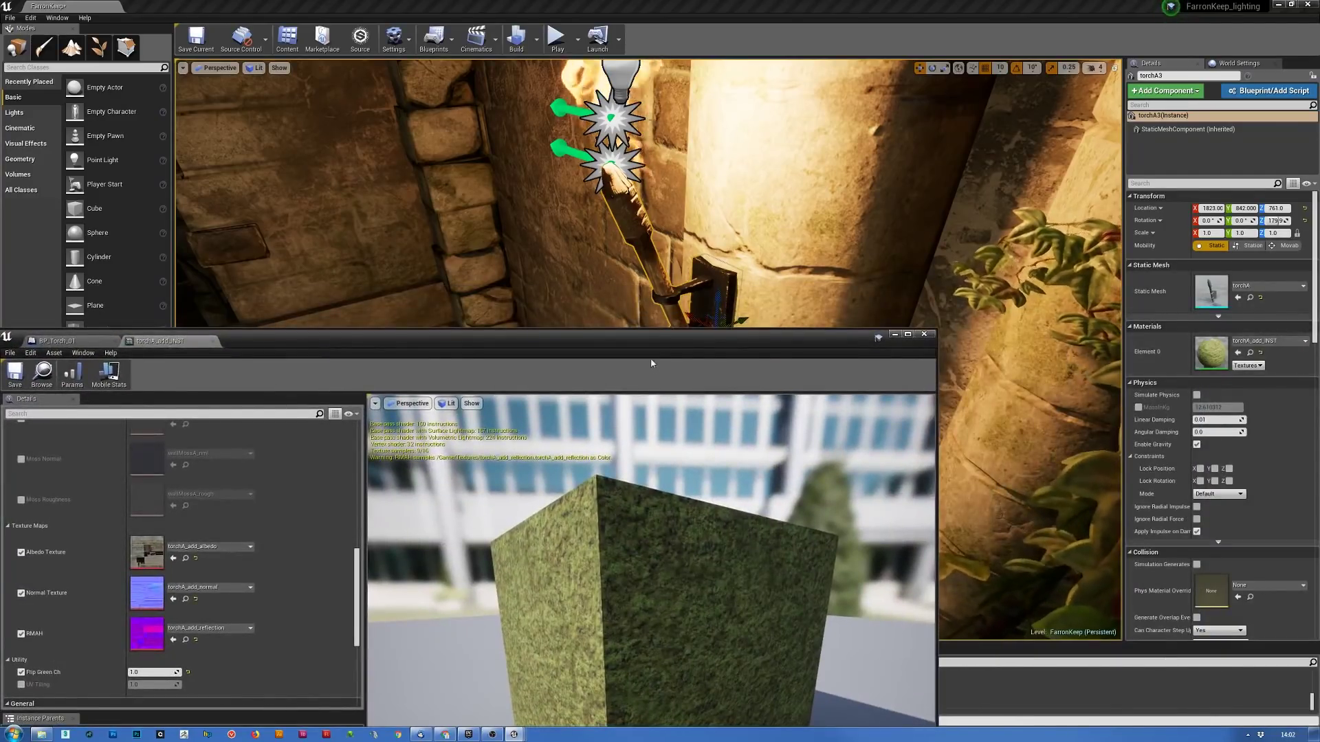
drag(649, 344, 646, 127)
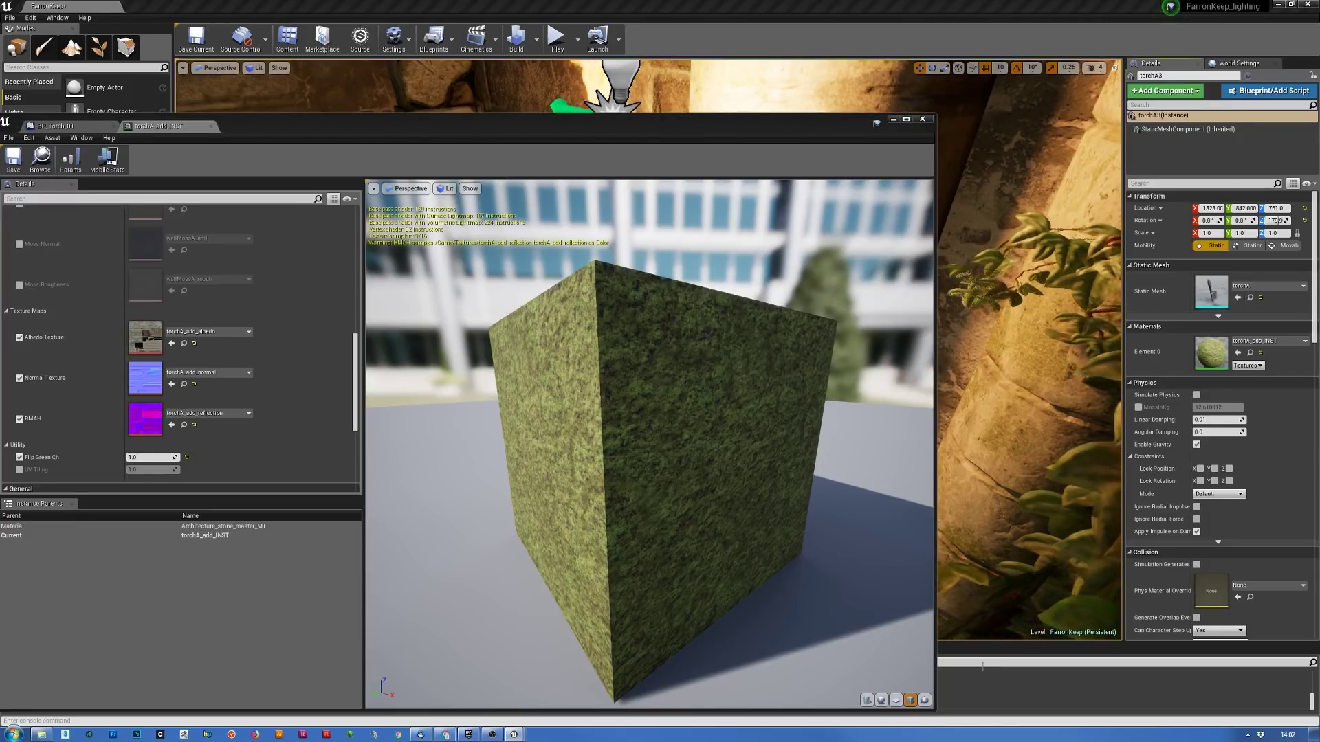
click(924, 700)
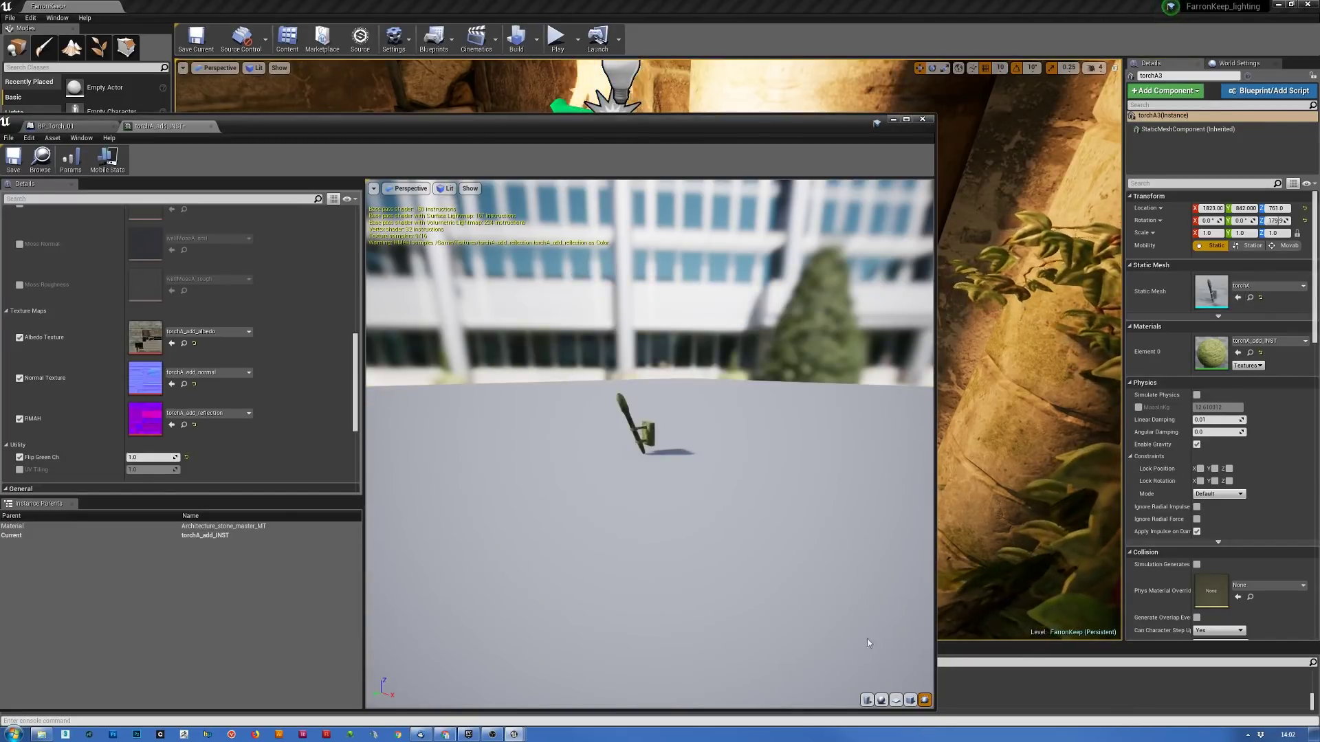
scroll(623, 385, up, 5)
scroll(625, 391, down, 5)
scroll(625, 389, up, 4)
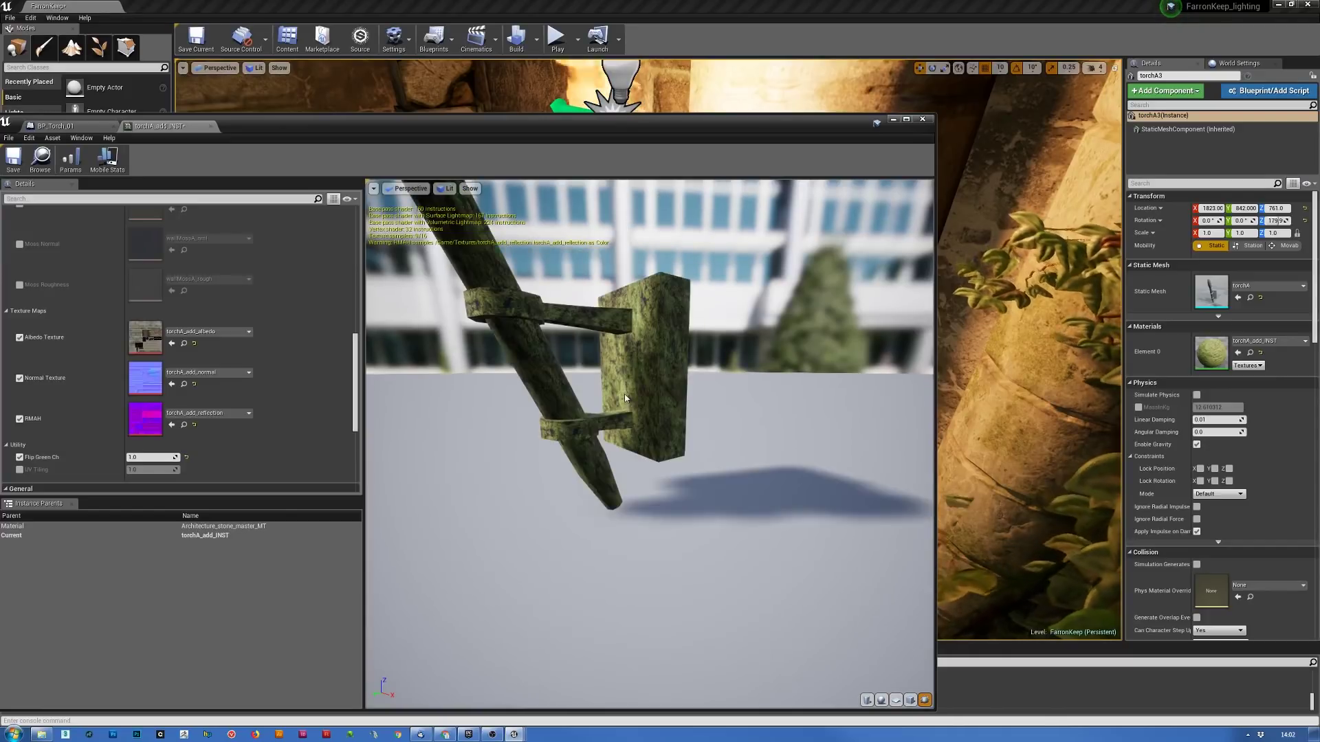
- Examine torchA3's physics, lighting and rendering properties and compare the torch's surface shading in the level
drag(529, 126, 1319, 258)
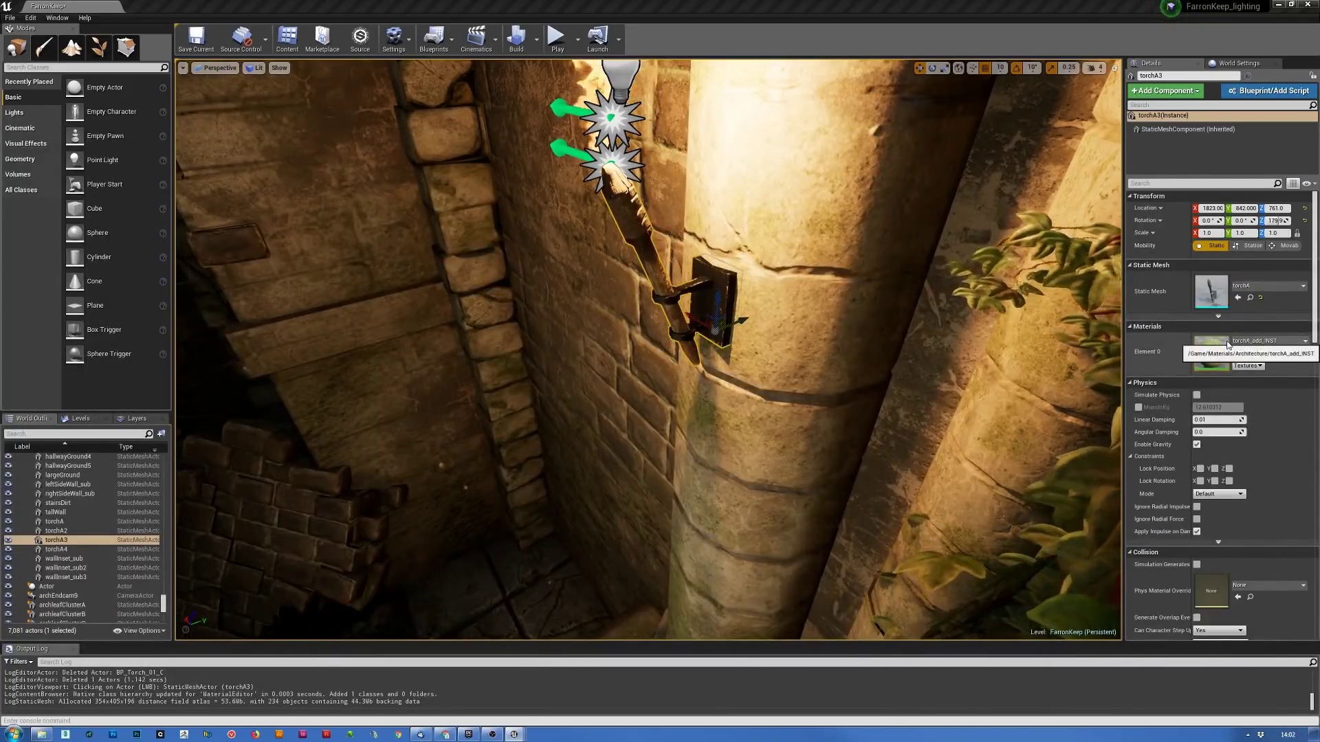
scroll(1228, 344, down, 3)
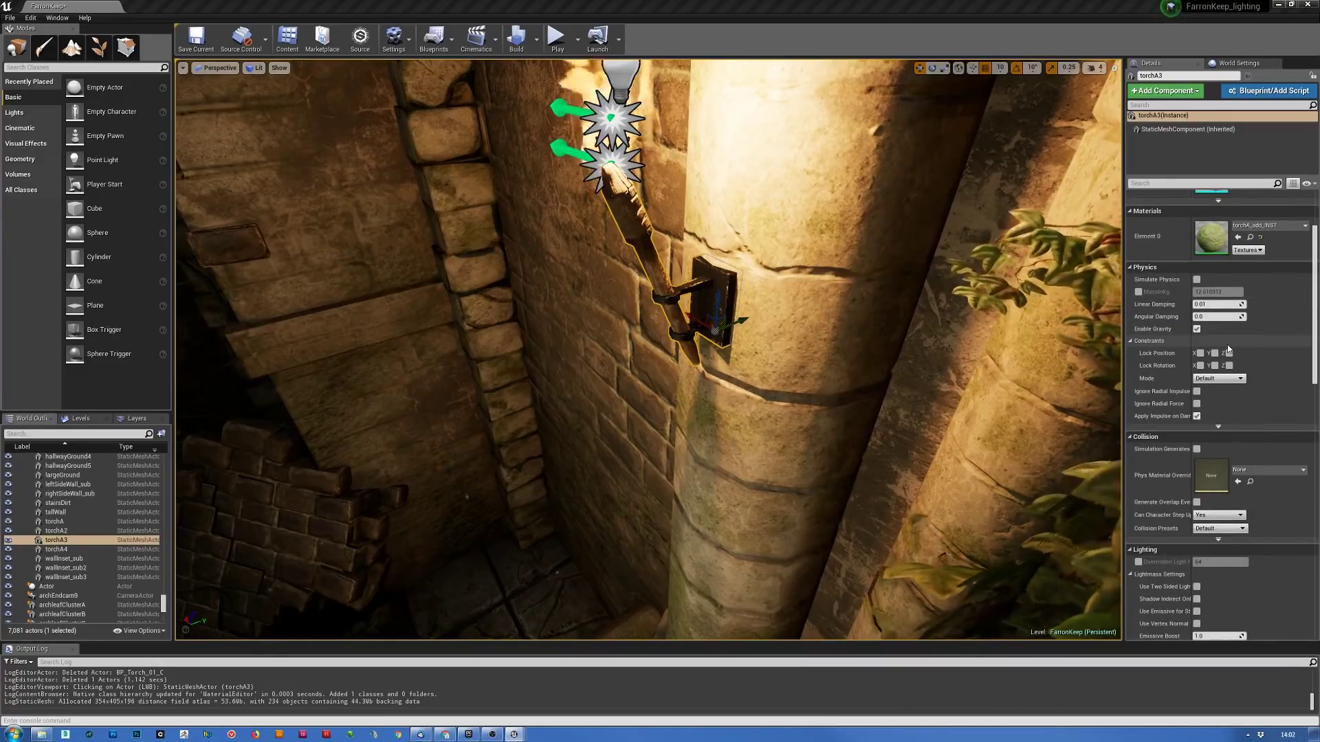
scroll(1228, 349, down, 3)
scroll(1229, 348, down, 4)
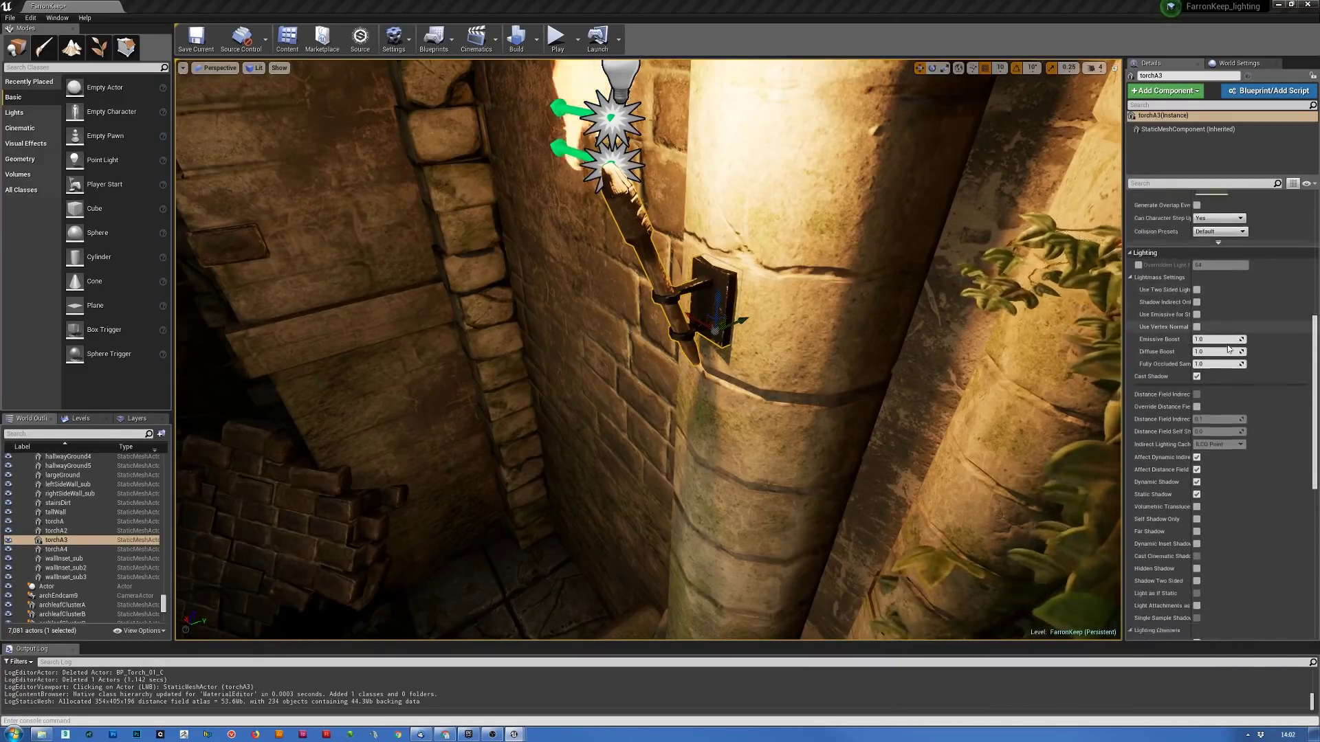
scroll(1228, 349, down, 7)
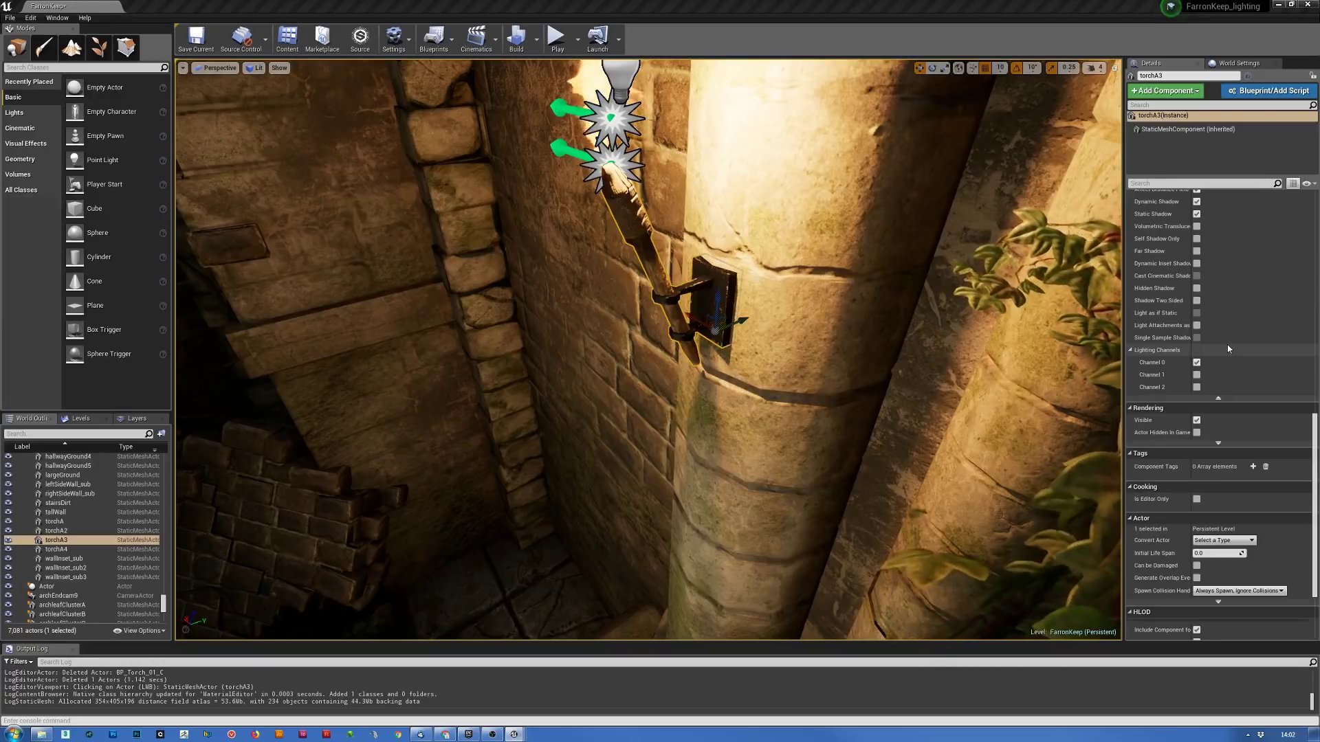
scroll(1228, 349, up, 5)
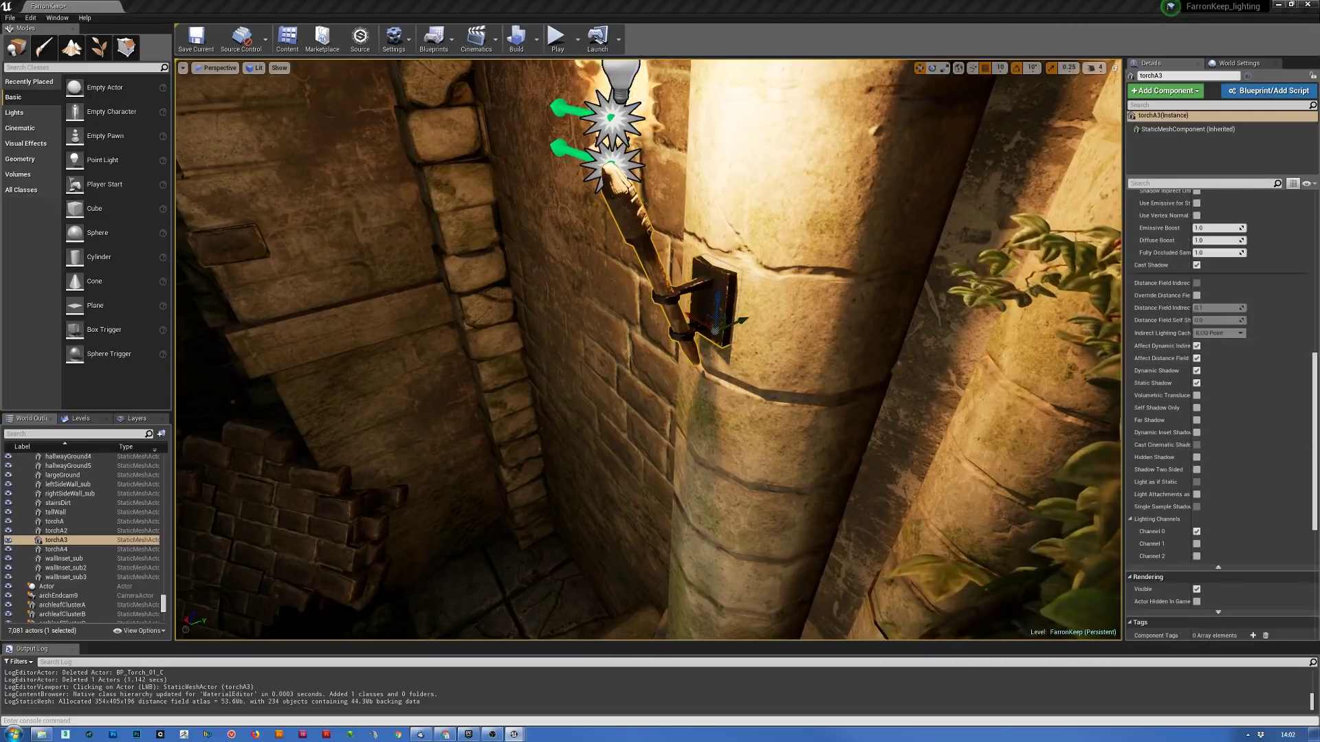
scroll(797, 300, up, 2)
scroll(797, 300, down, 4)
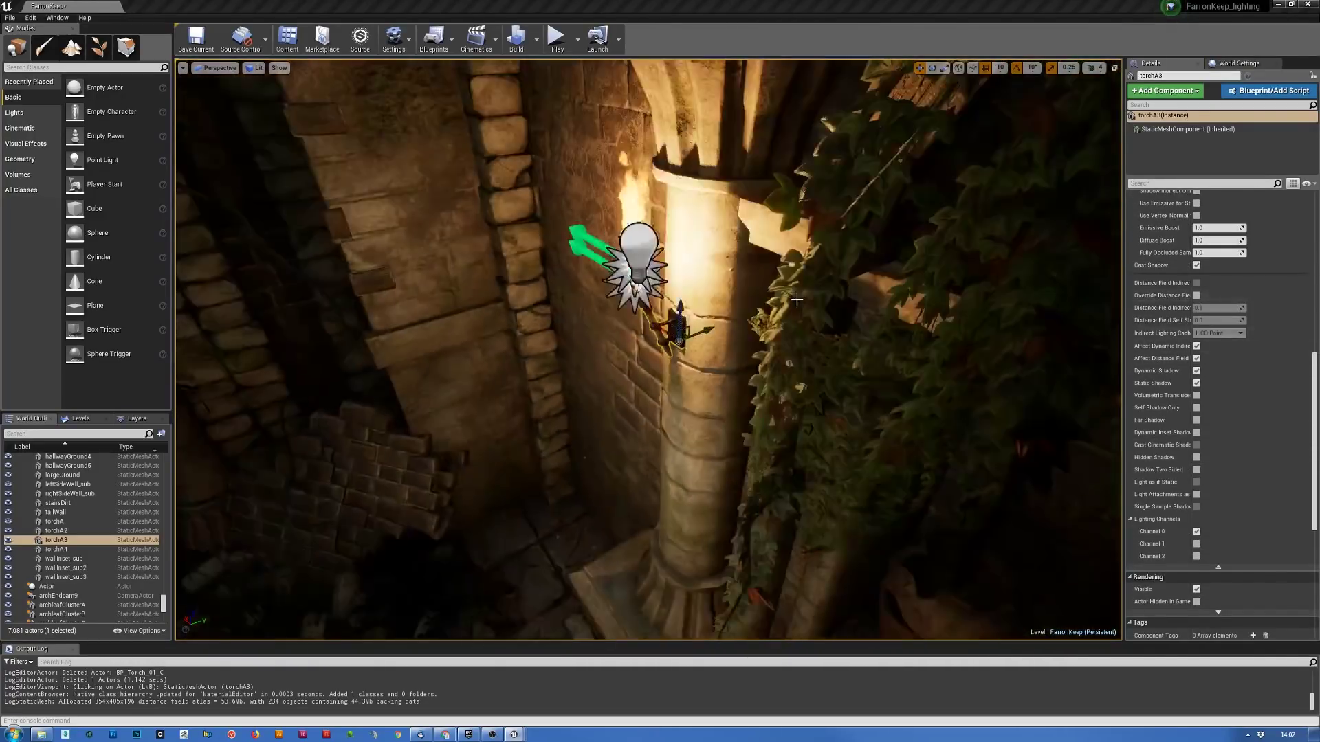
scroll(797, 300, up, 3)
scroll(797, 300, up, 3)
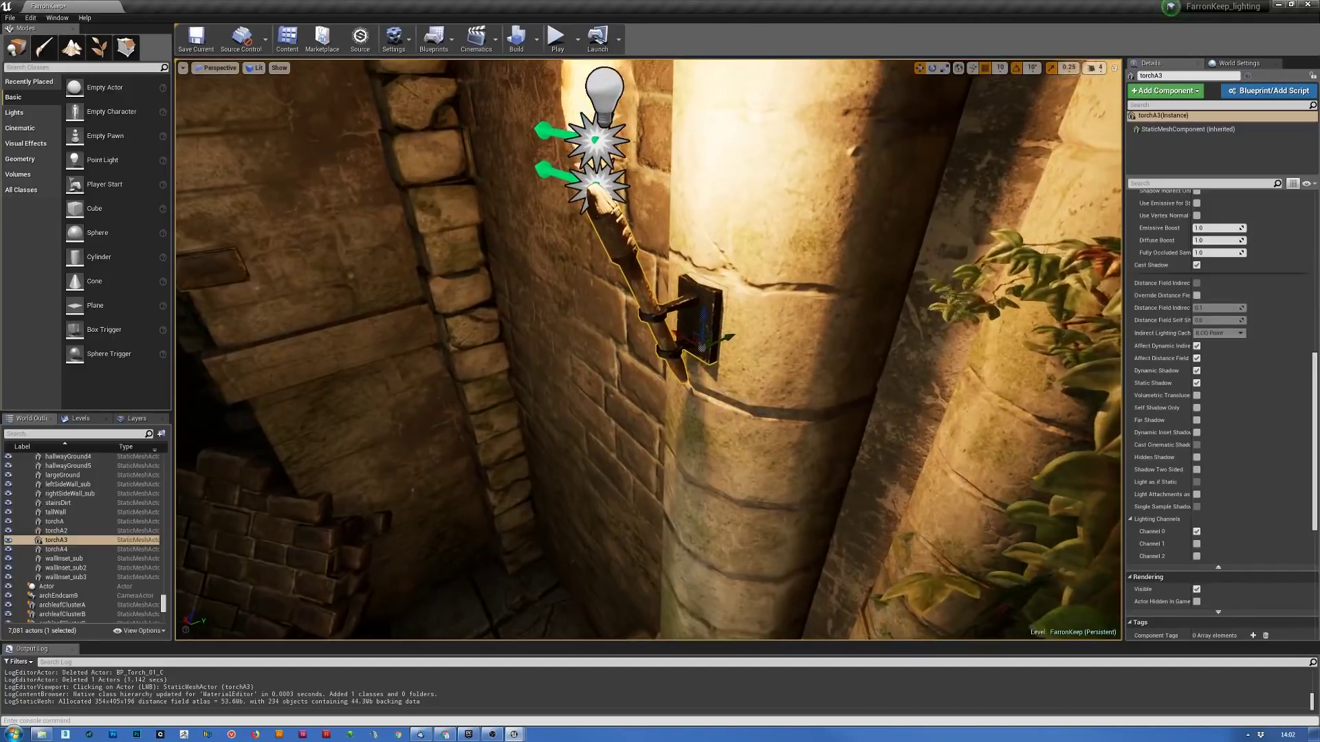
right_drag(1039, 361, 1044, 334)
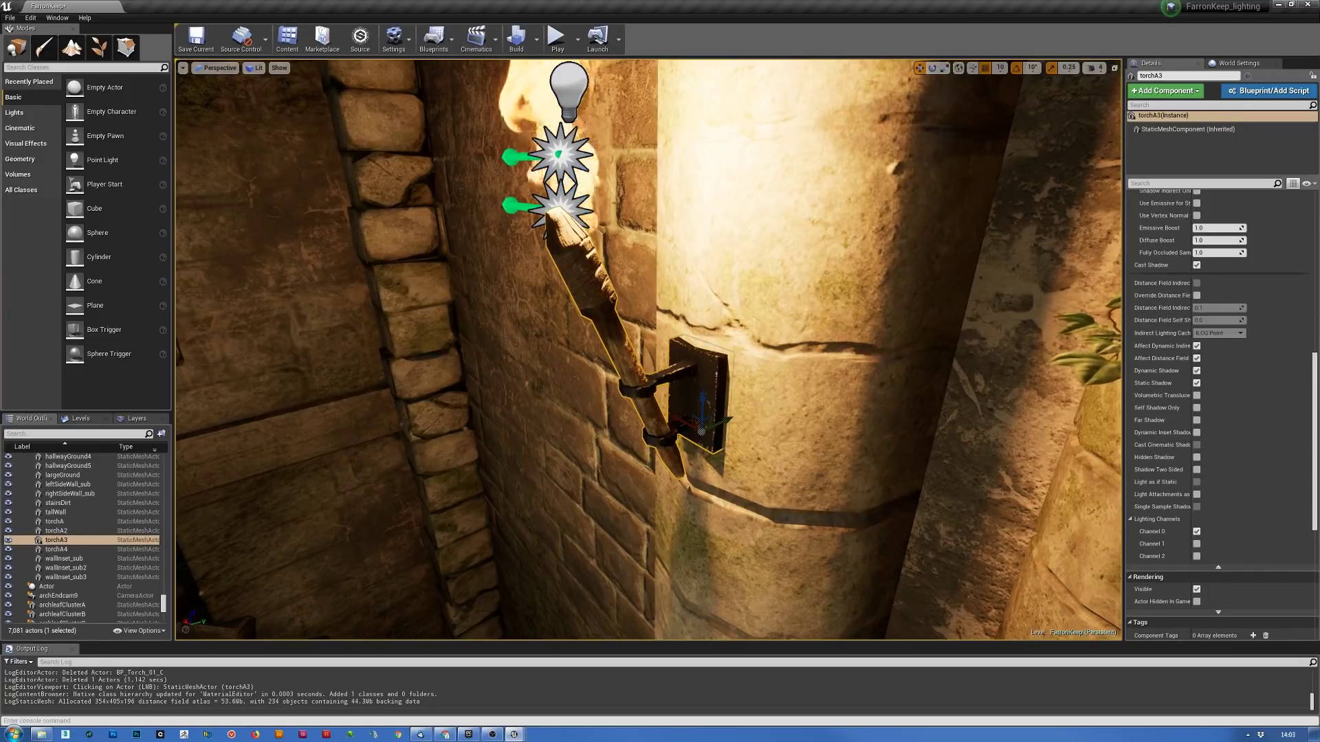
- Examine the main, moss, texture map and utility parameters of the torchA_add_INST material instance beside its preview
drag(1149, 125, 1131, 126)
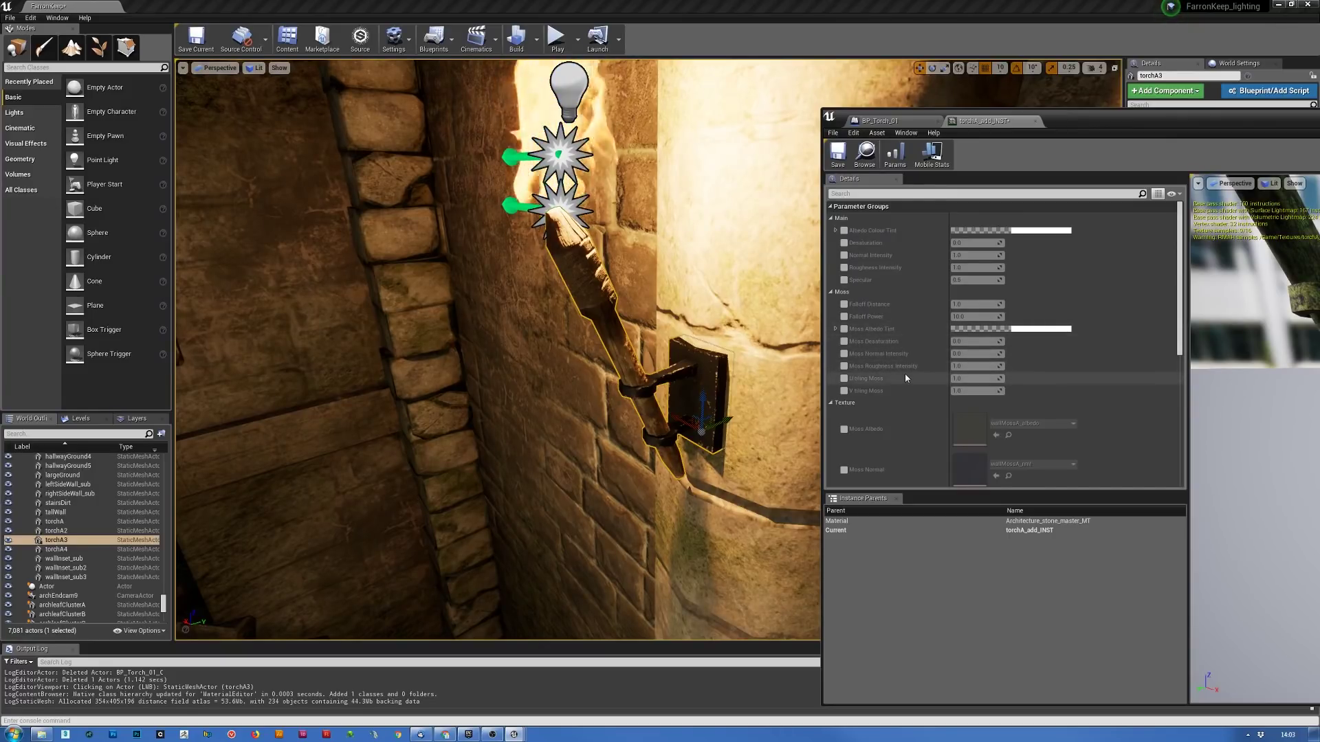
drag(1083, 117, 746, 77)
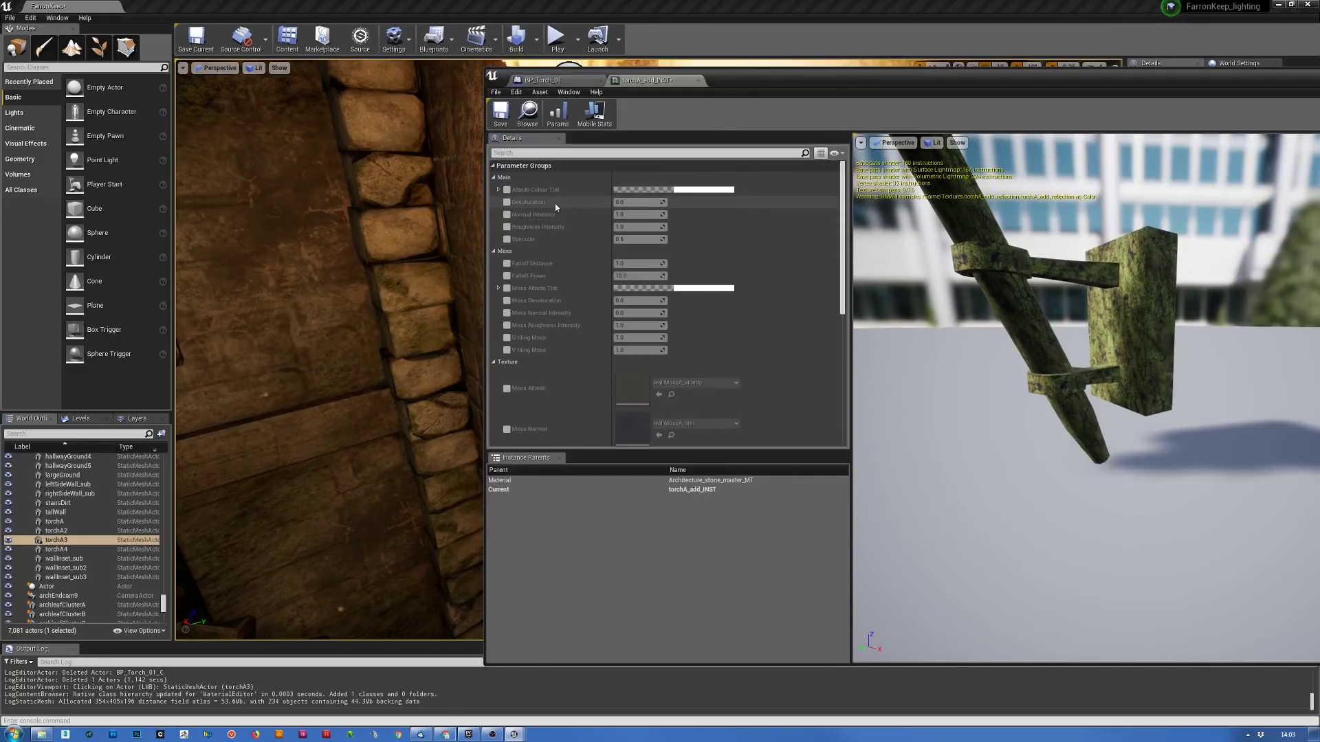
scroll(561, 227, down, 5)
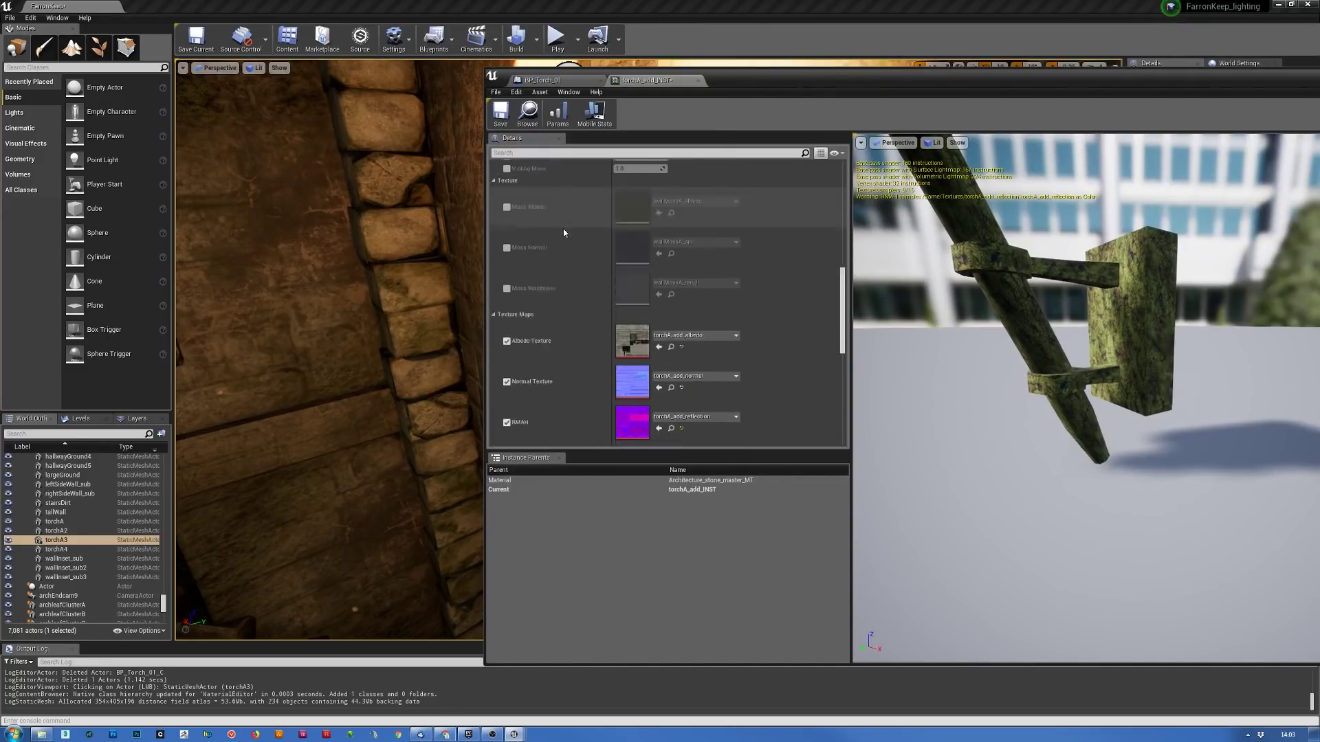
scroll(564, 232, down, 2)
scroll(563, 232, down, 3)
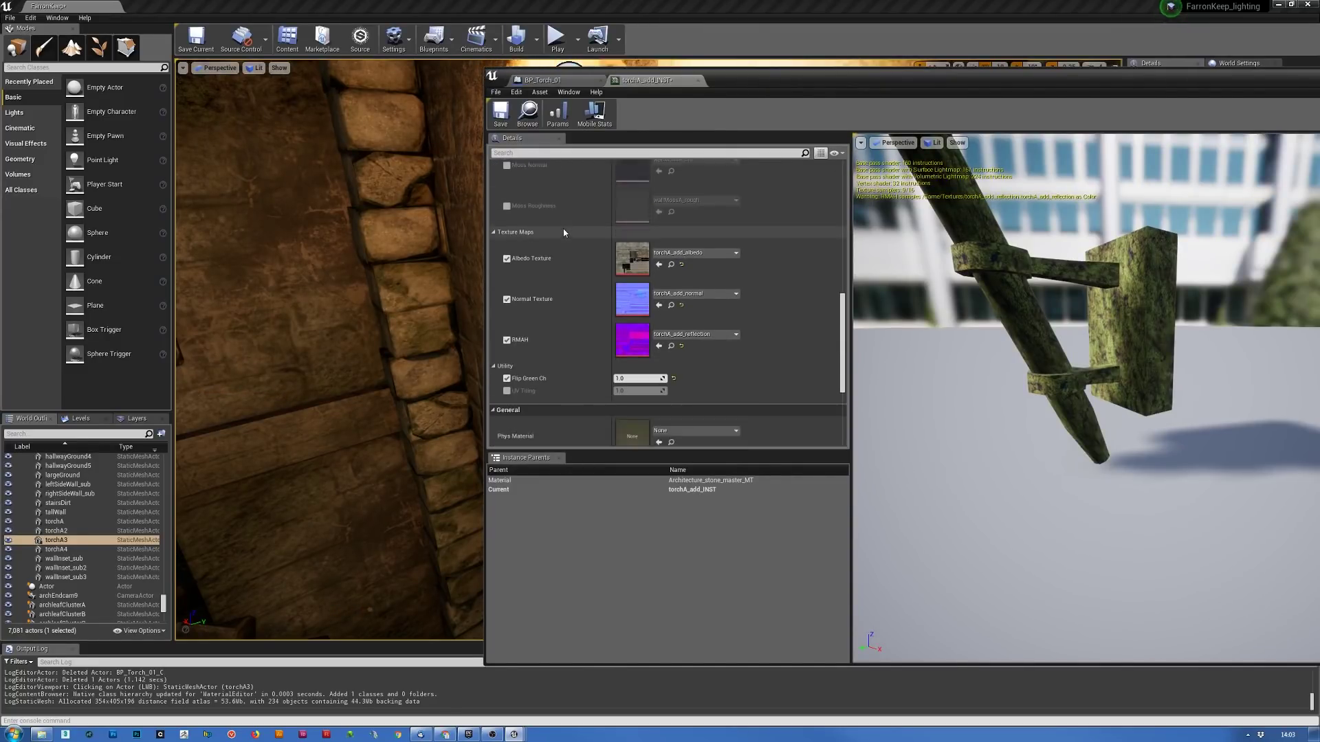
scroll(924, 322, up, 4)
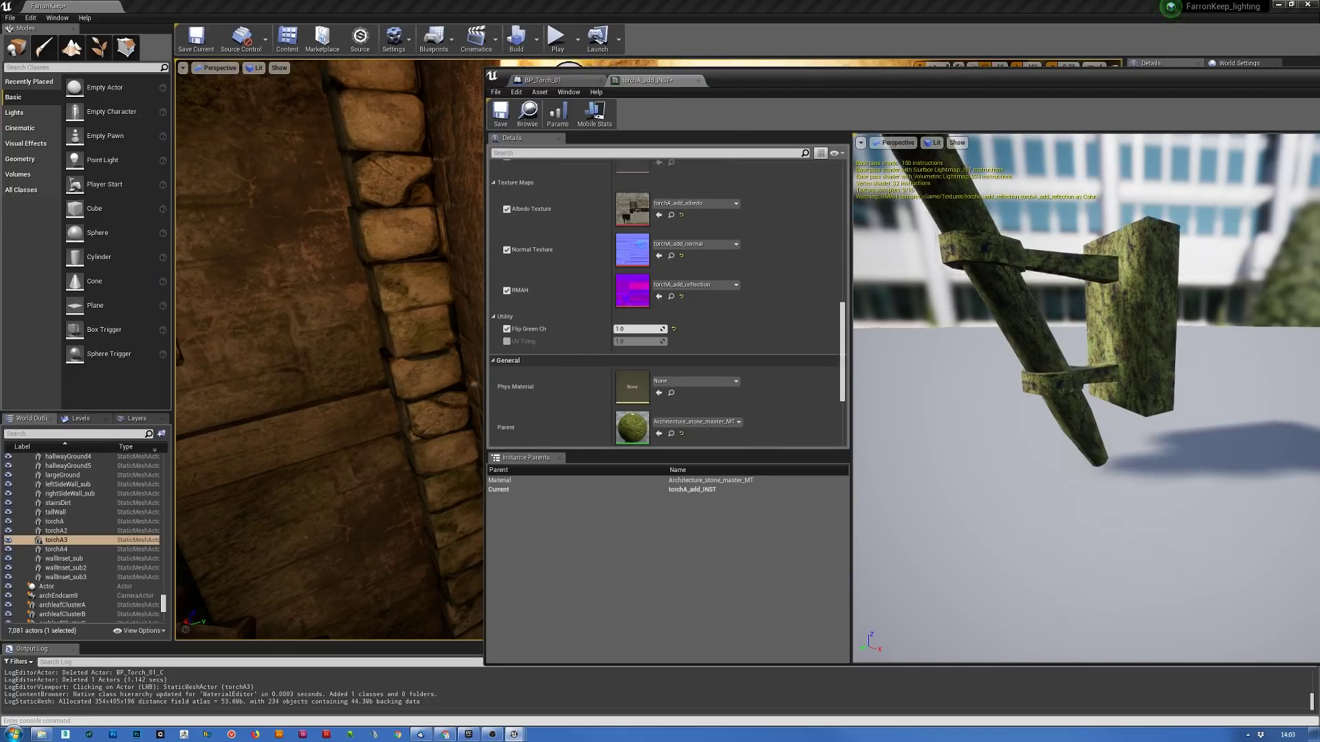
- Inspect the torch mesh preview of torchA_add_INST from above, alongside its albedo, normal and RMAH texture maps
scroll(941, 313, down, 6)
drag(942, 312, 964, 440)
scroll(693, 264, up, 1)
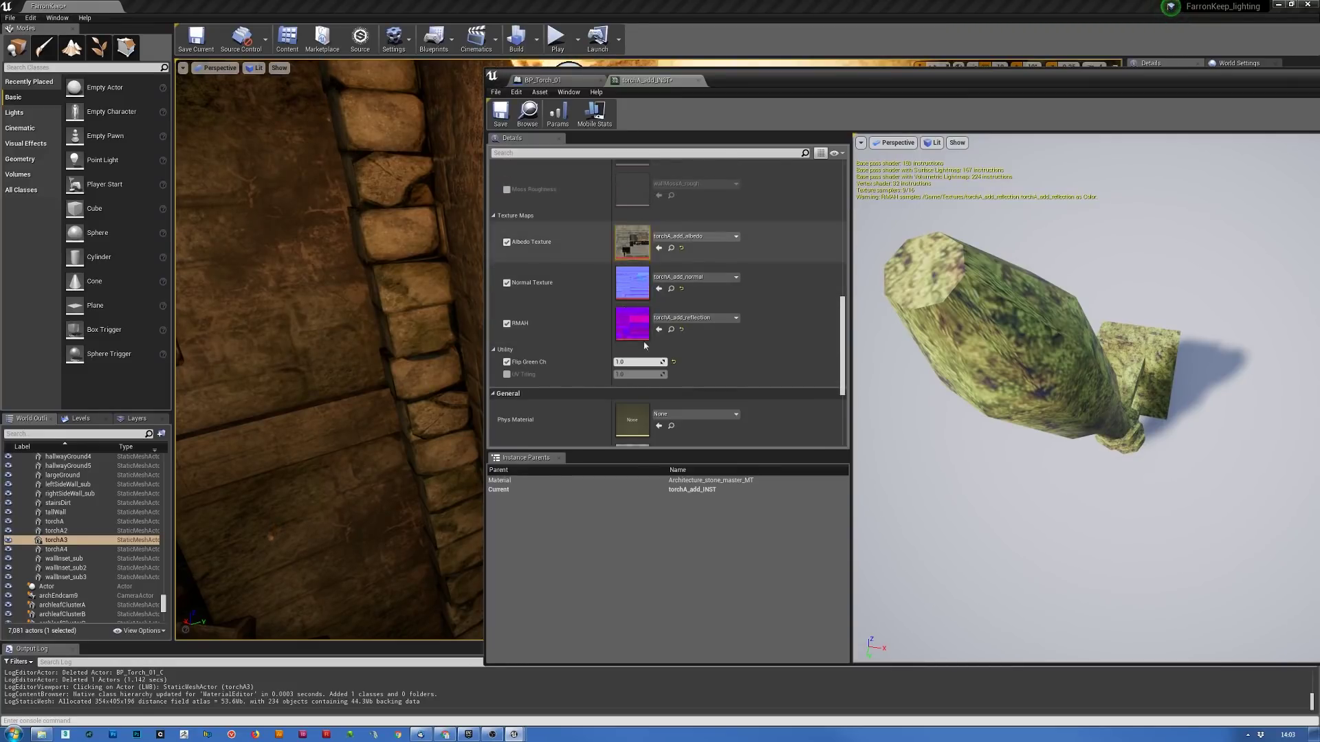
- Try overriding the moss Falloff Distance of torchA_add_INST to test its effect on the torch's mossy surface
scroll(605, 344, up, 3)
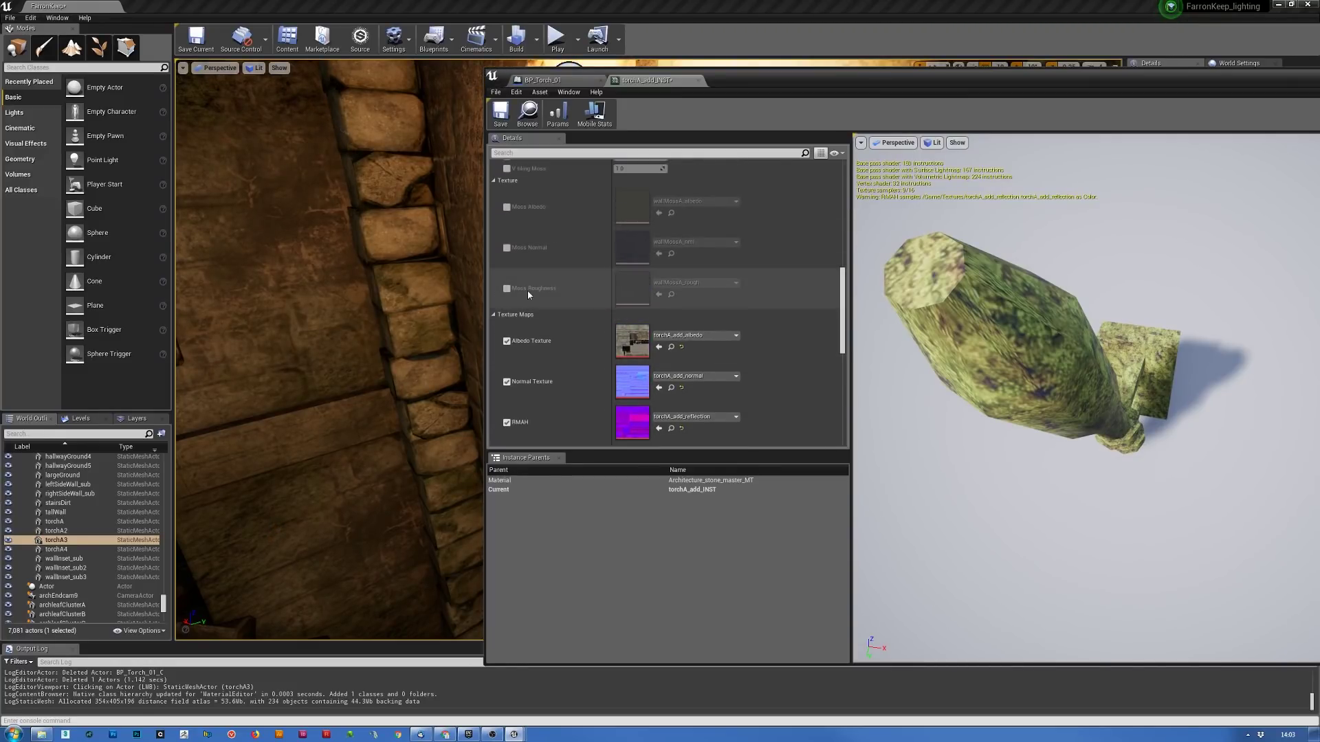
scroll(694, 272, up, 1)
scroll(710, 259, up, 5)
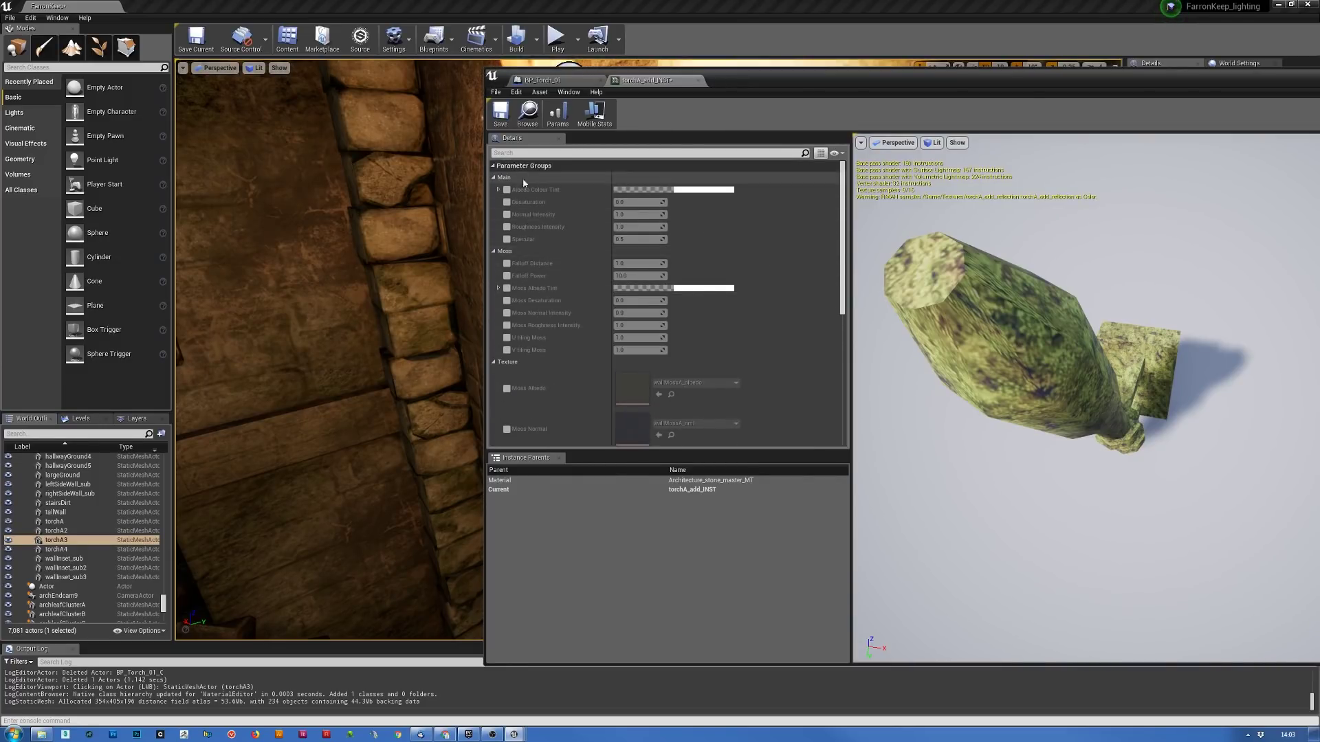
click(507, 264)
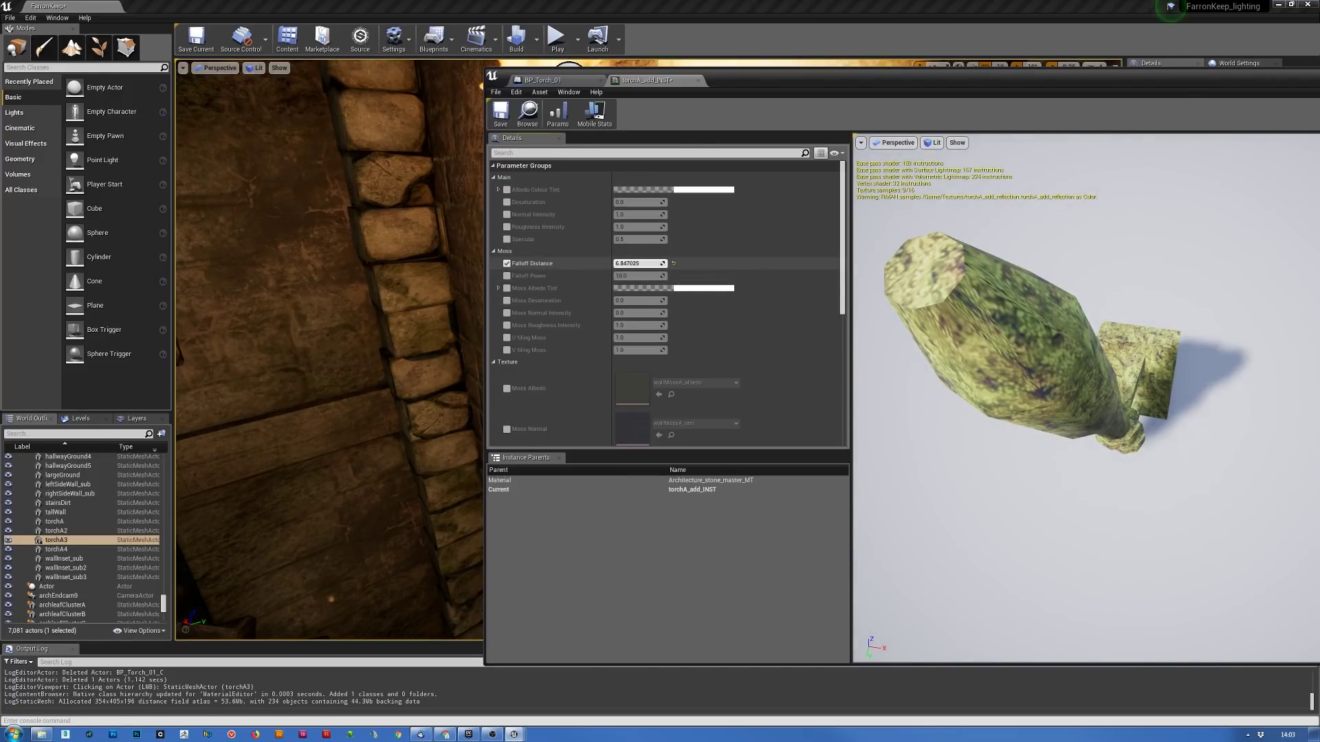
drag(653, 266, 654, 264)
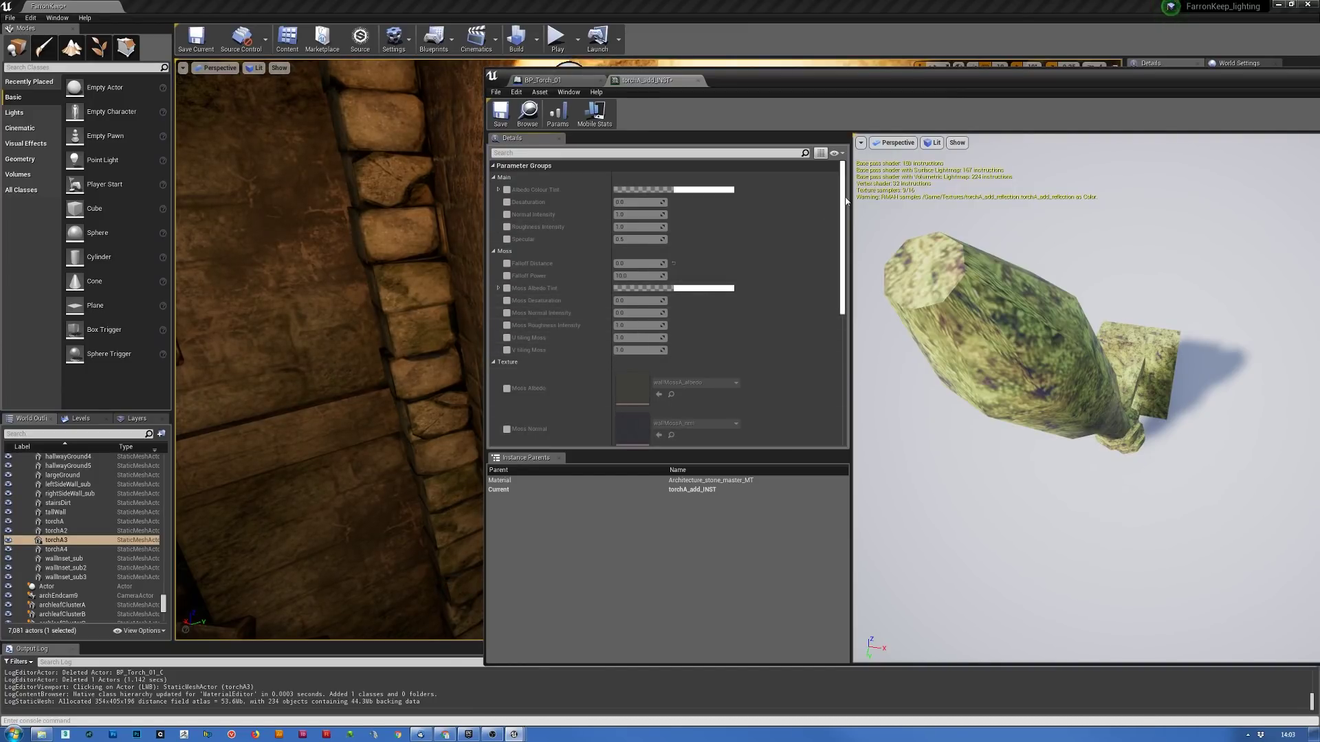
- Create a new material named M_Torch_01 in the Geometry/architecture content folder
drag(843, 200, 839, 332)
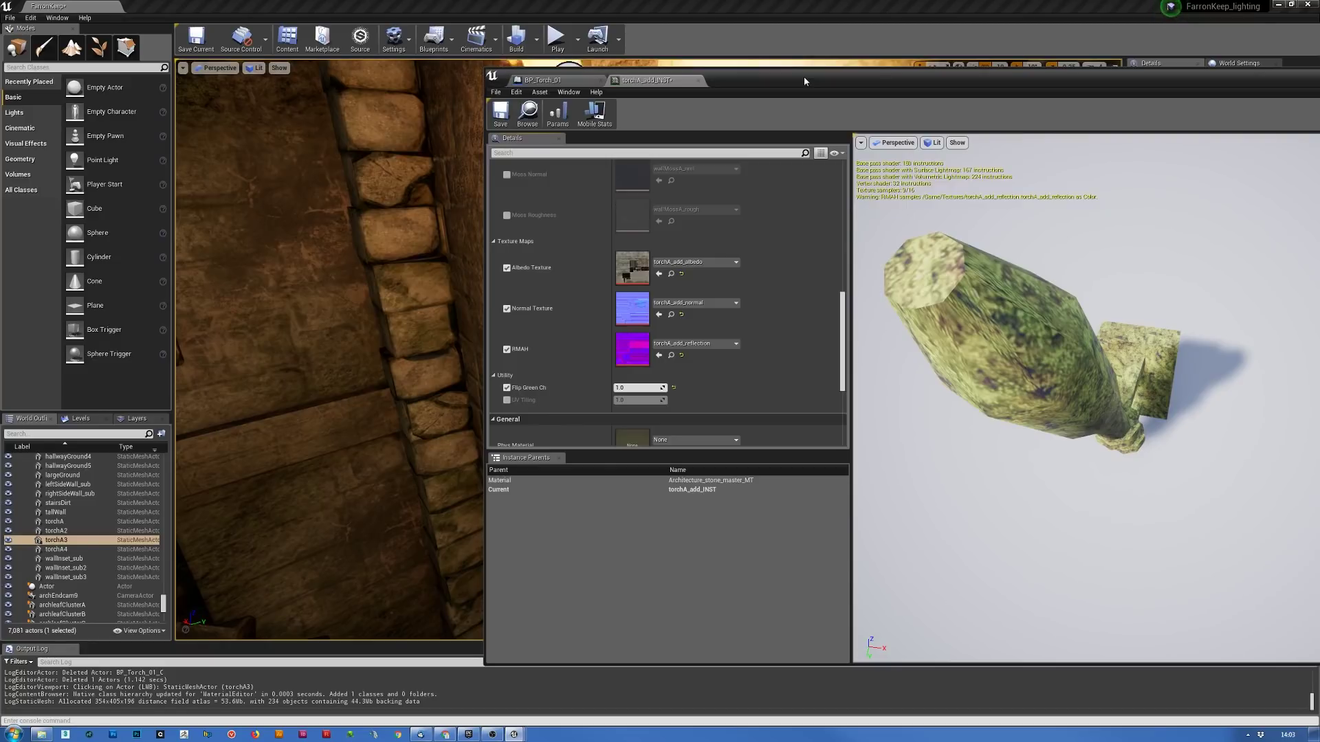
drag(803, 76, 486, 125)
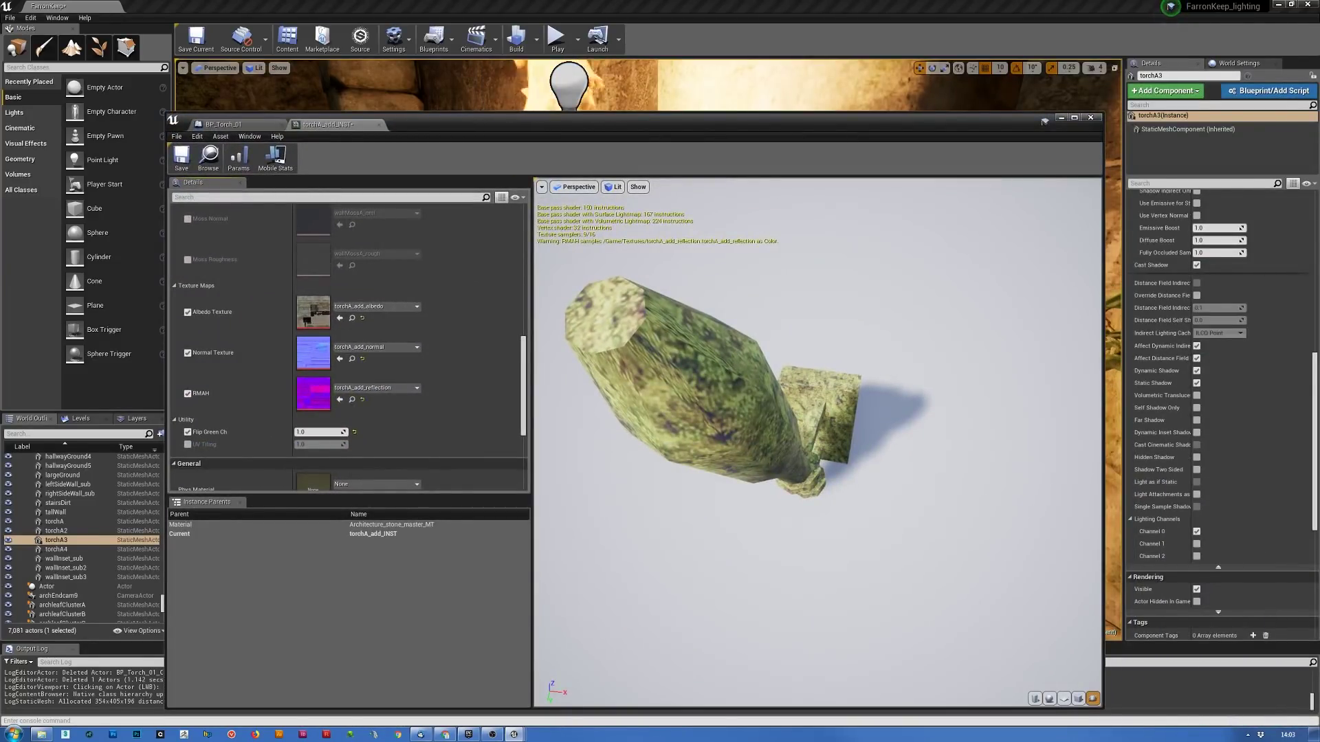
key(ctrl+b)
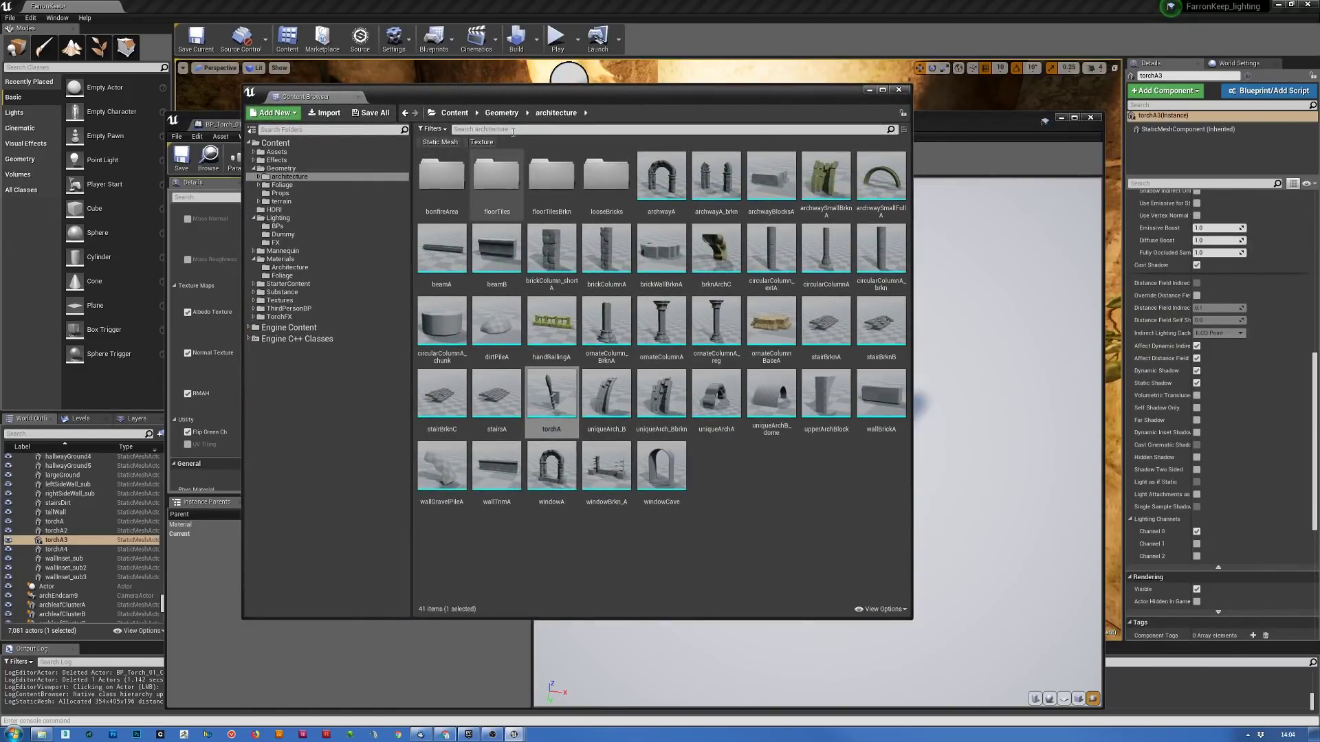
drag(479, 96, 601, 96)
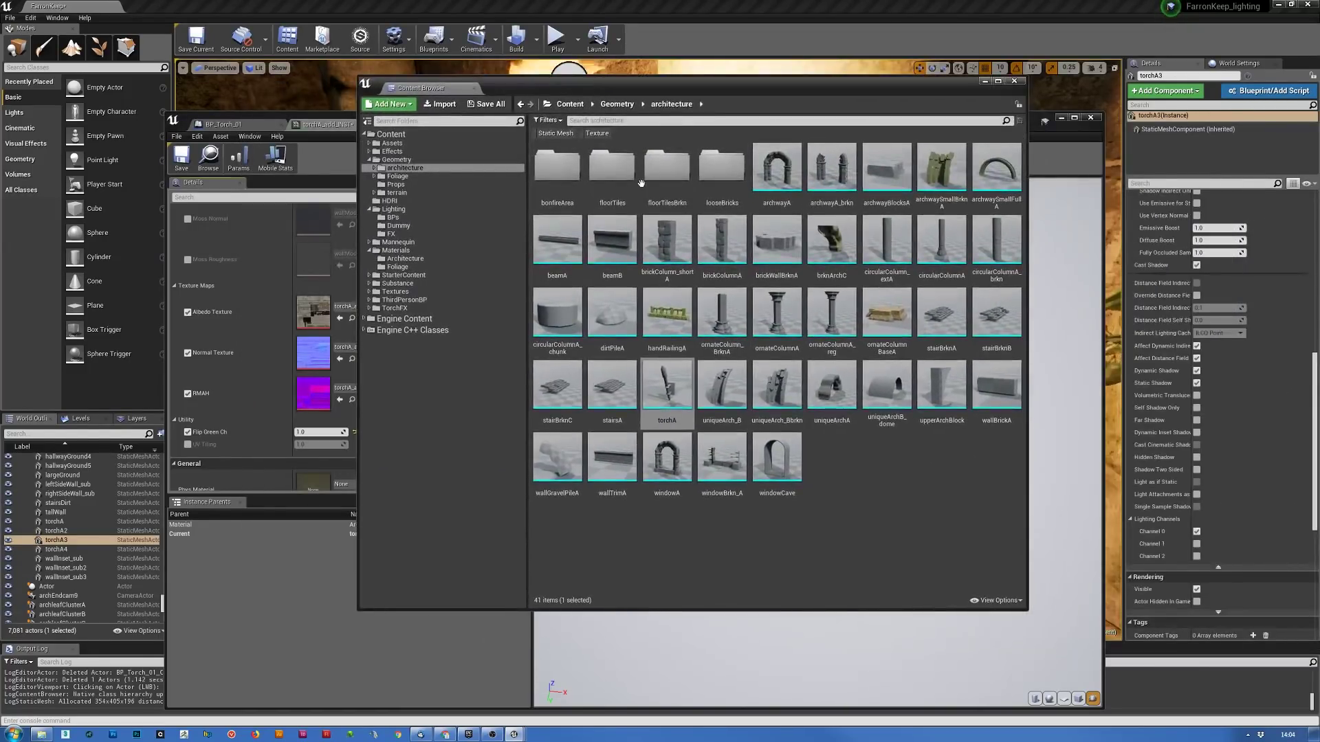
right_click(845, 484)
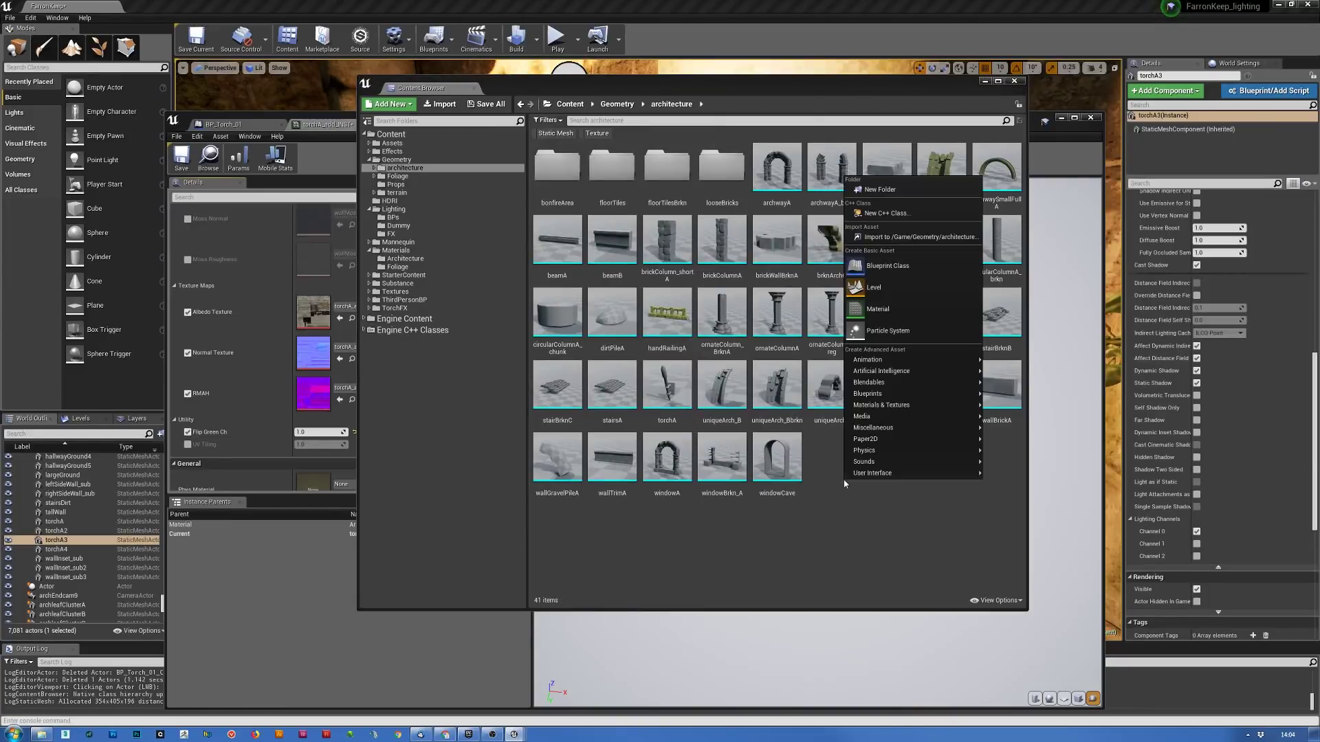
click(886, 309)
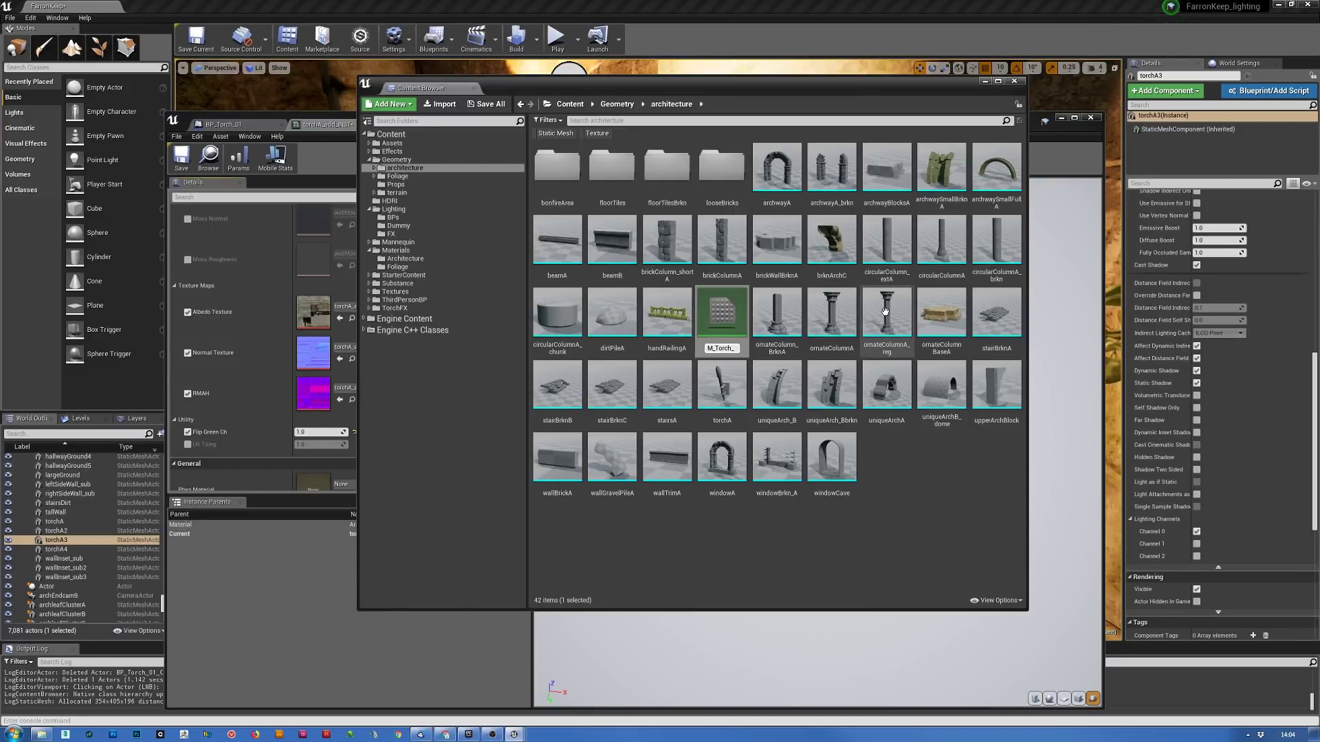
text(1)
key(Return)
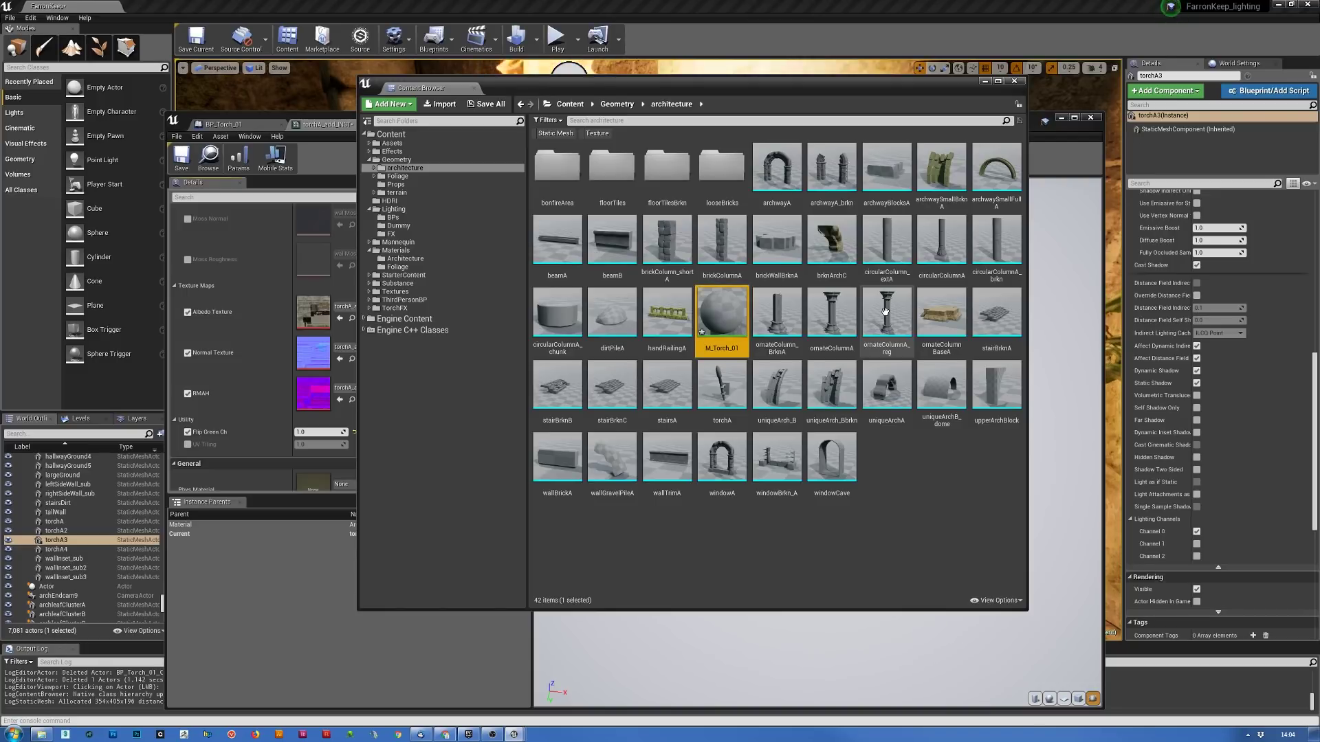
- Open M_Torch_01 in the material editor and rearrange the editor and content browser windows
double_click(721, 311)
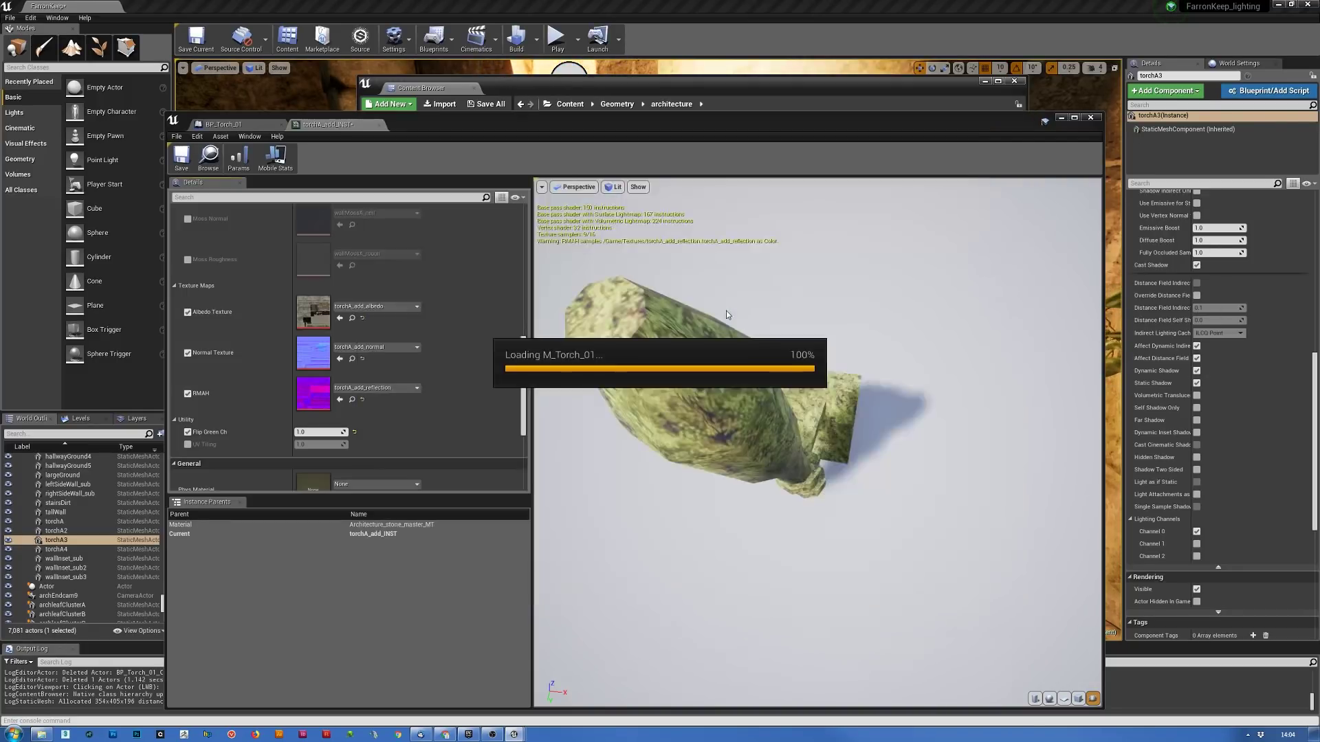
drag(590, 124, 440, 213)
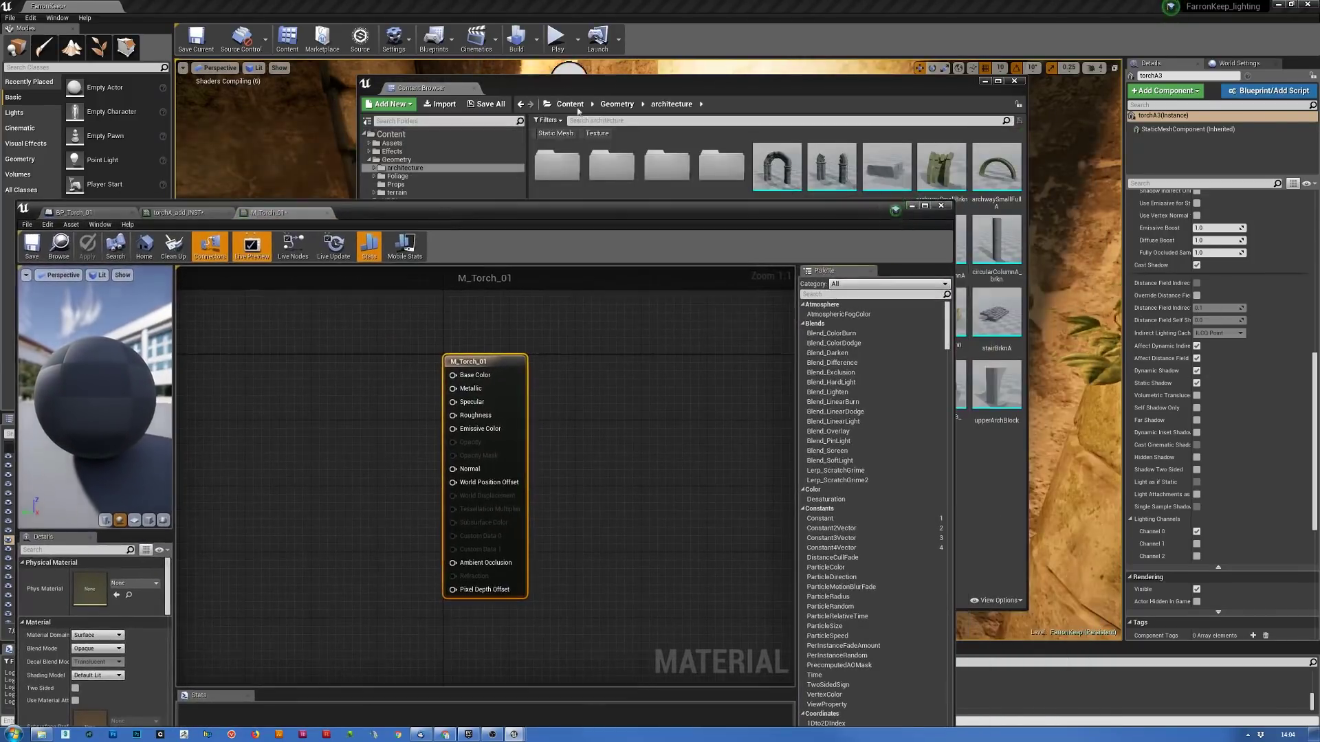
drag(595, 90, 911, 91)
drag(772, 213, 933, 93)
right_drag(583, 280, 603, 275)
- Locate the torchA_add_INST textures and add its albedo, normal and reflection maps as texture samples in the M_Torch_01 graph
click(342, 93)
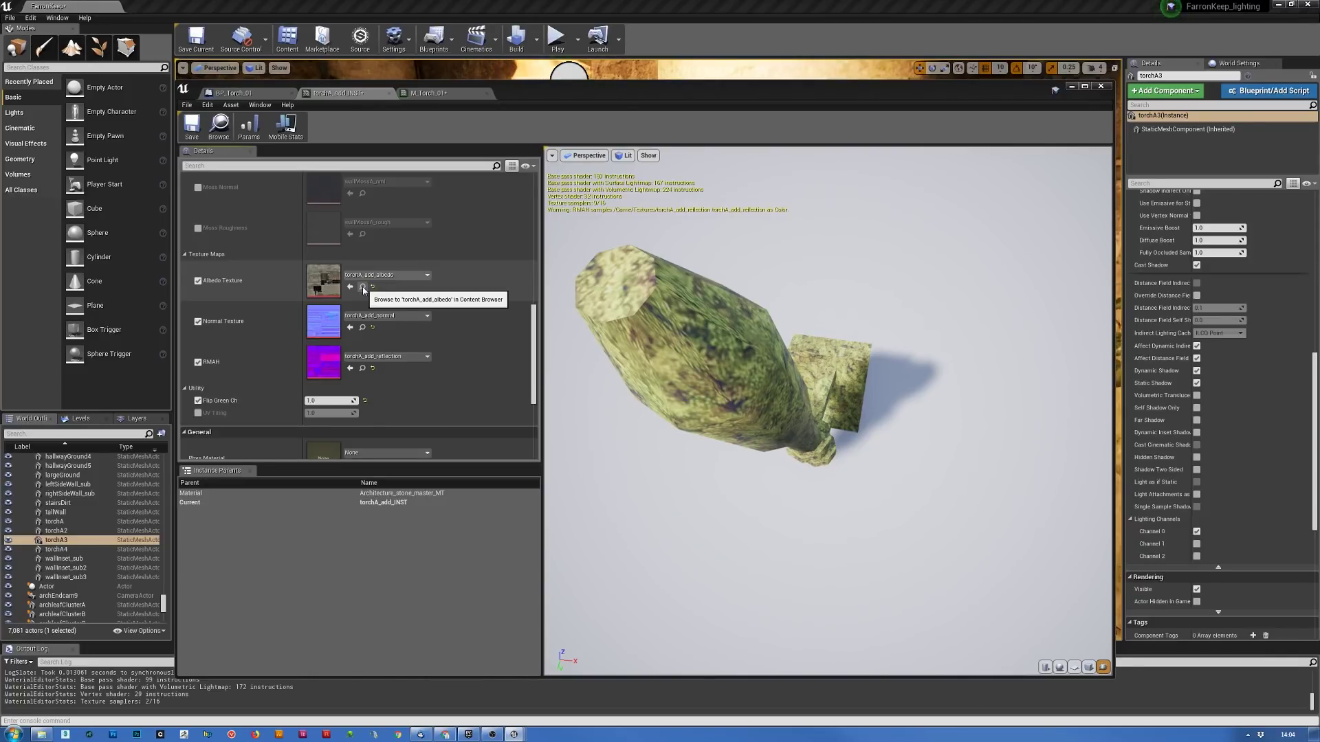
click(452, 97)
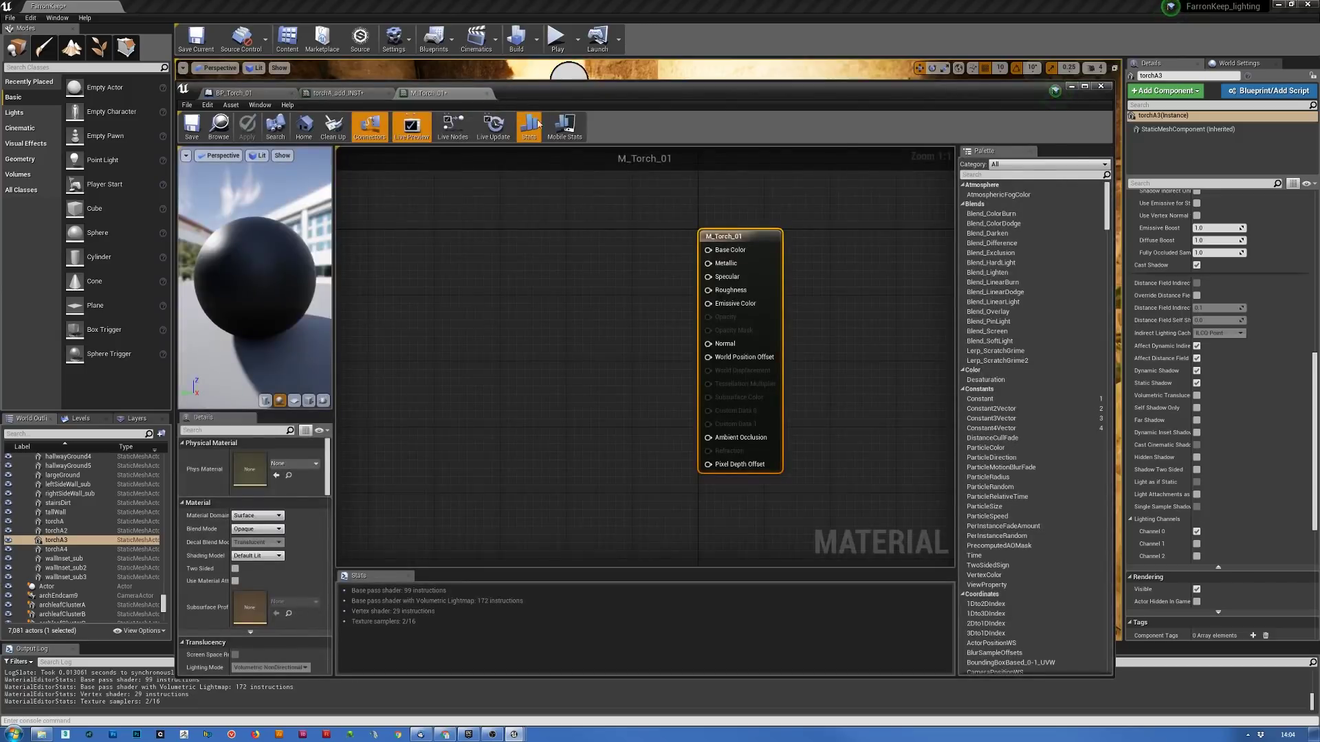
drag(1317, 523, 444, 215)
drag(1317, 454, 423, 451)
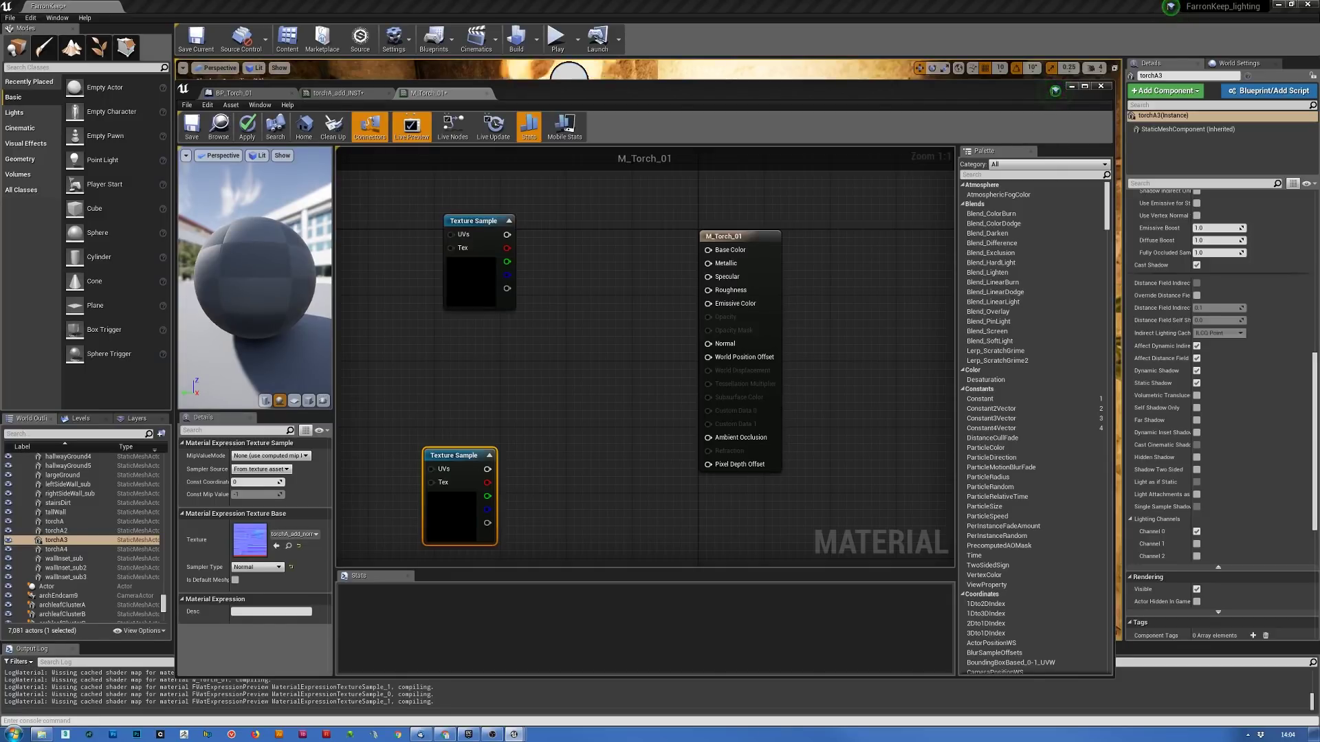
drag(1317, 523, 415, 349)
- Connect the albedo sample to Base Color and the normal sample to Normal, and reposition the reflection sample
drag(507, 234, 706, 255)
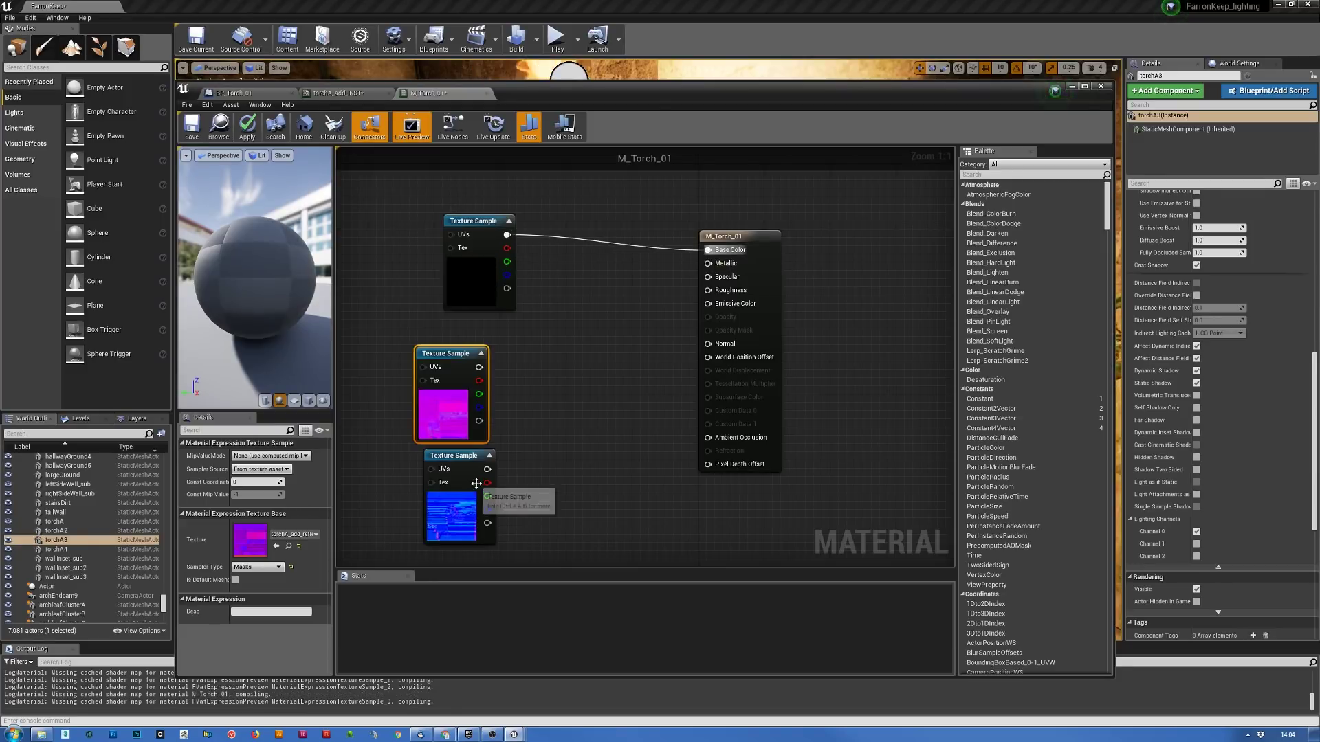
drag(487, 469, 718, 345)
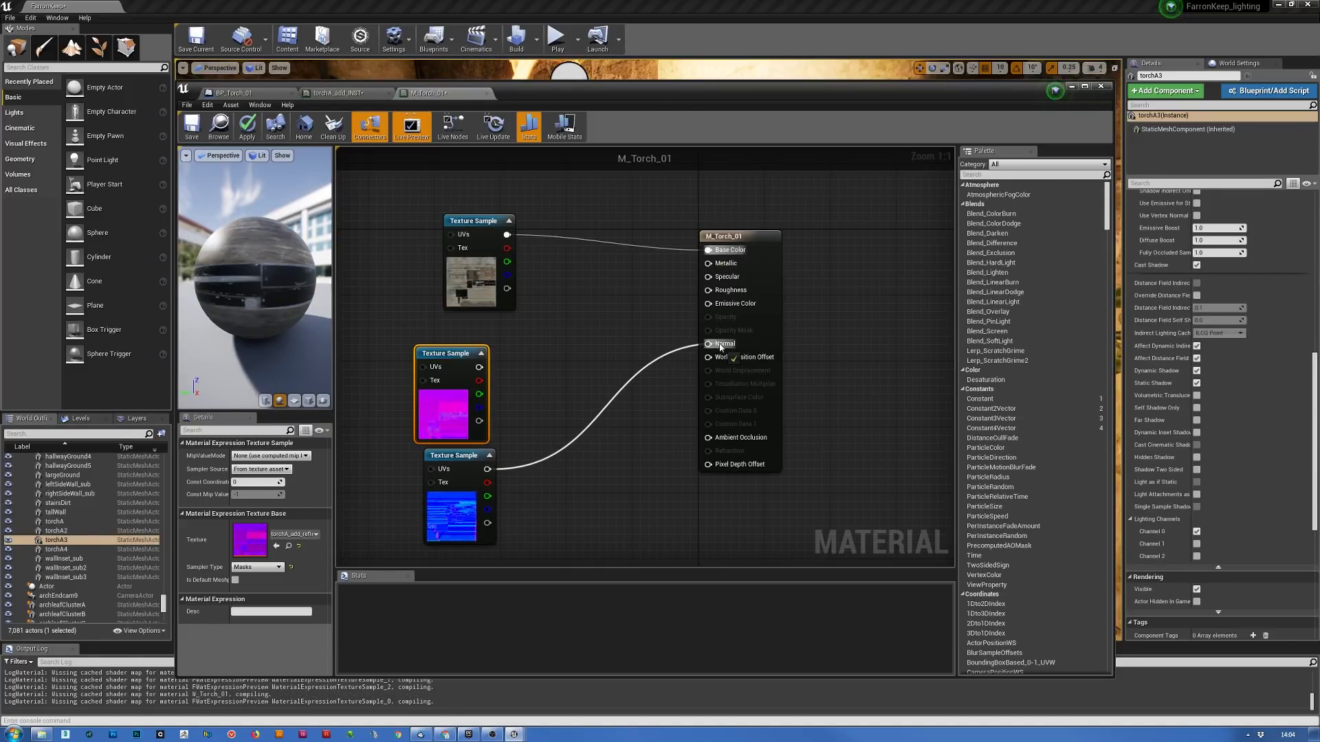
drag(444, 425, 455, 390)
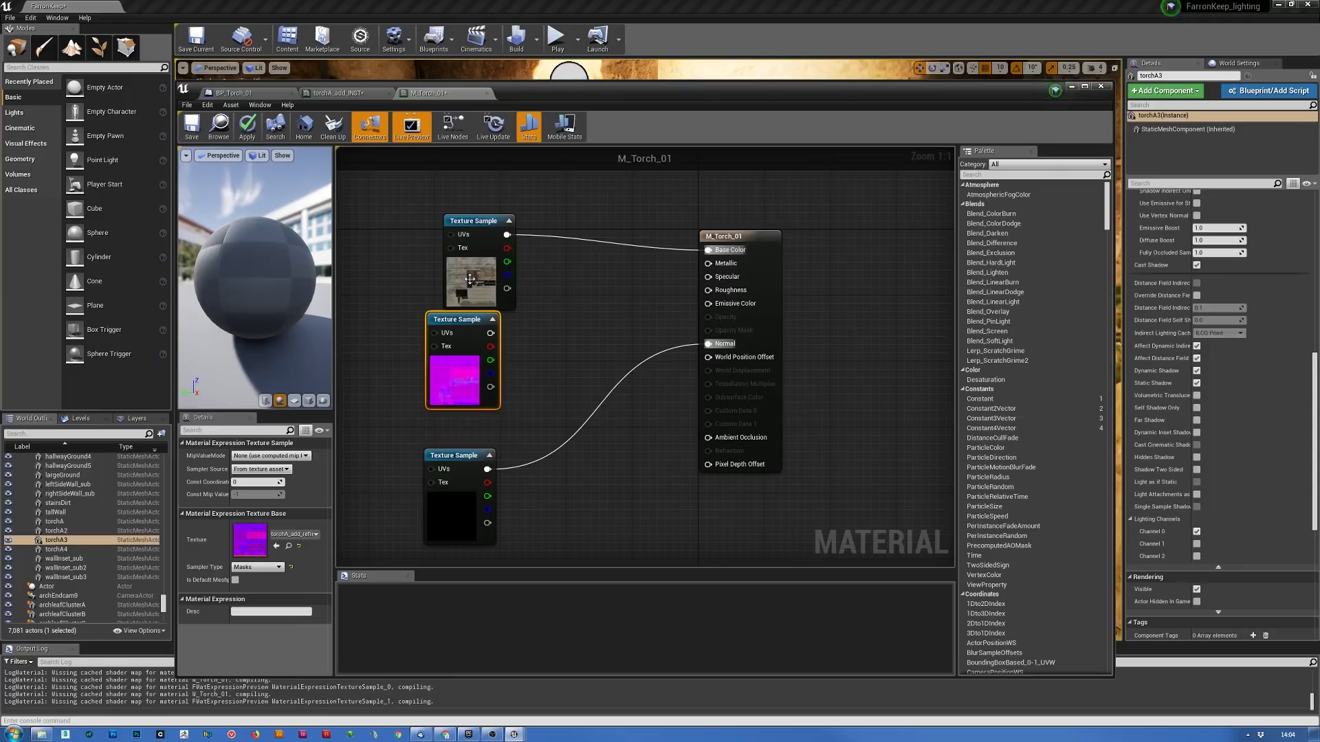
- Open the torchA_add_albedo texture from its sample, examine its painted areas and close it
click(471, 281)
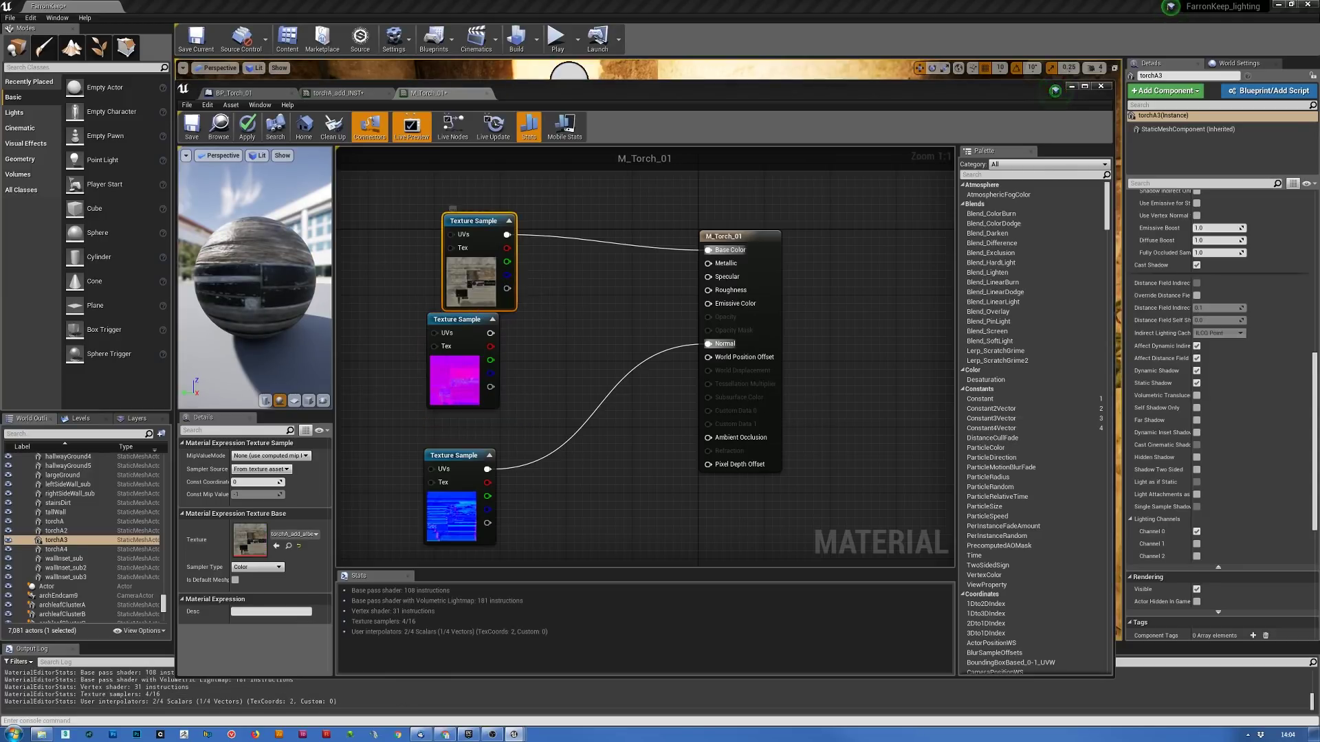
double_click(250, 539)
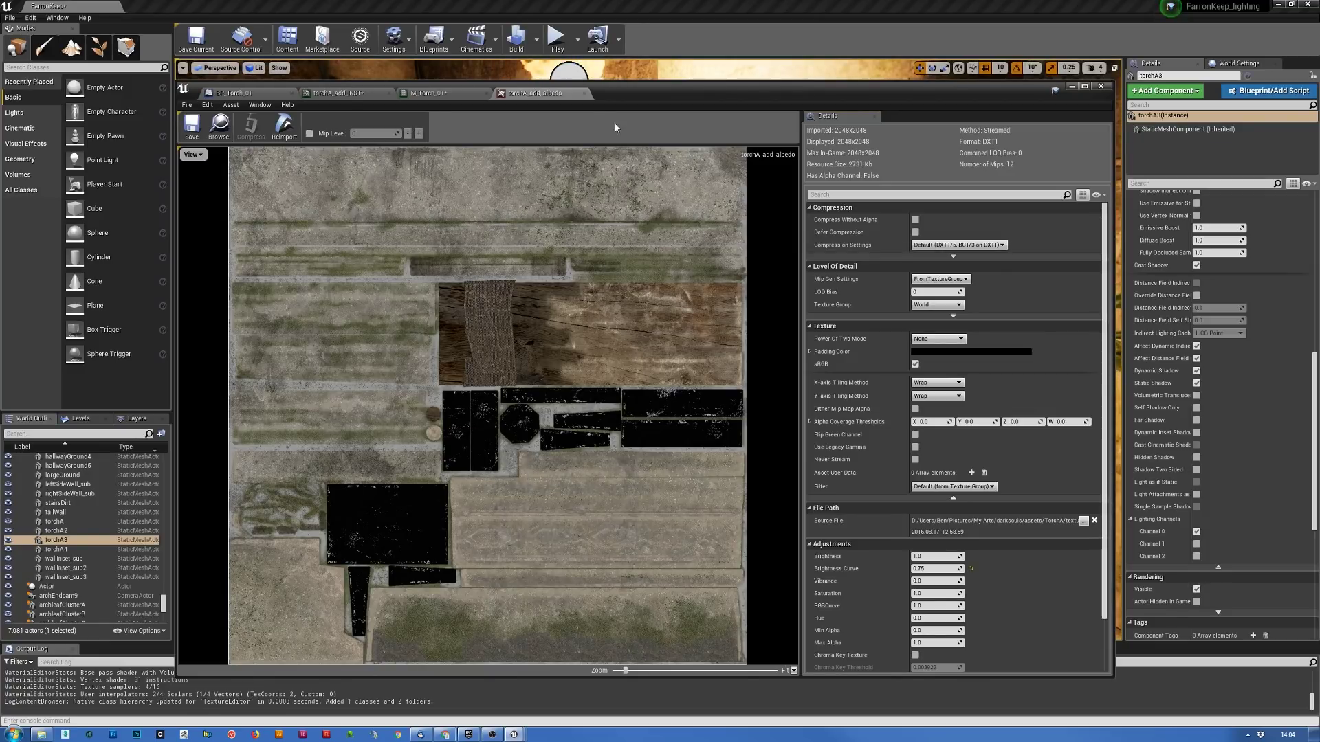
click(584, 95)
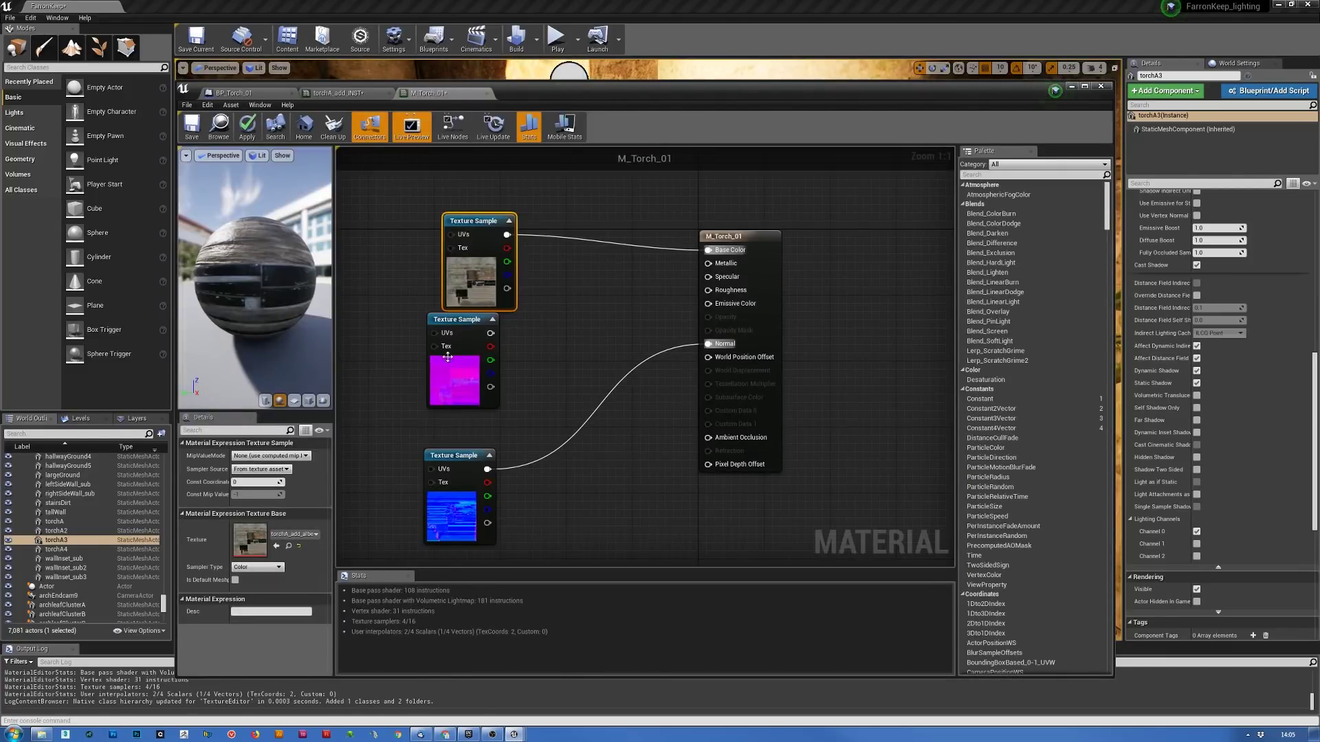
- Open the torchA_add_reflection texture, examine its red, green and blue channels separately and close it
click(456, 379)
double_click(242, 550)
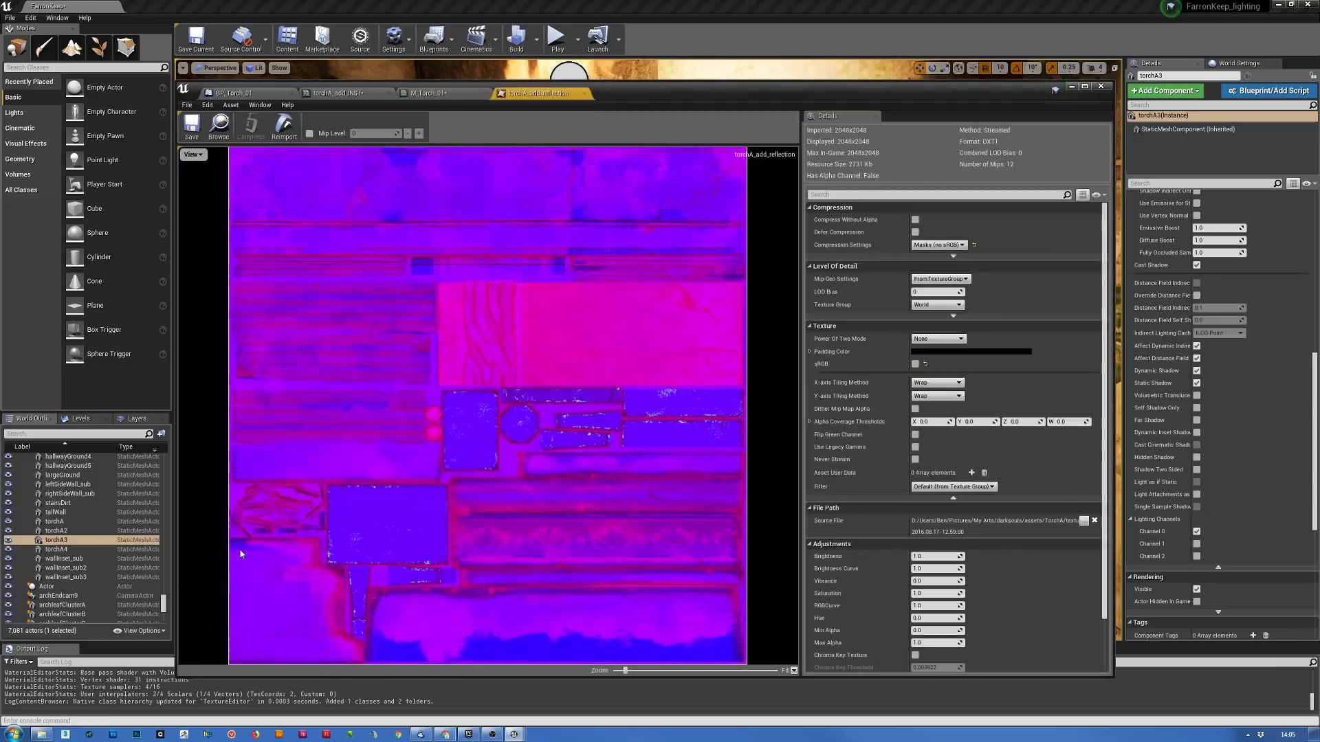
click(193, 154)
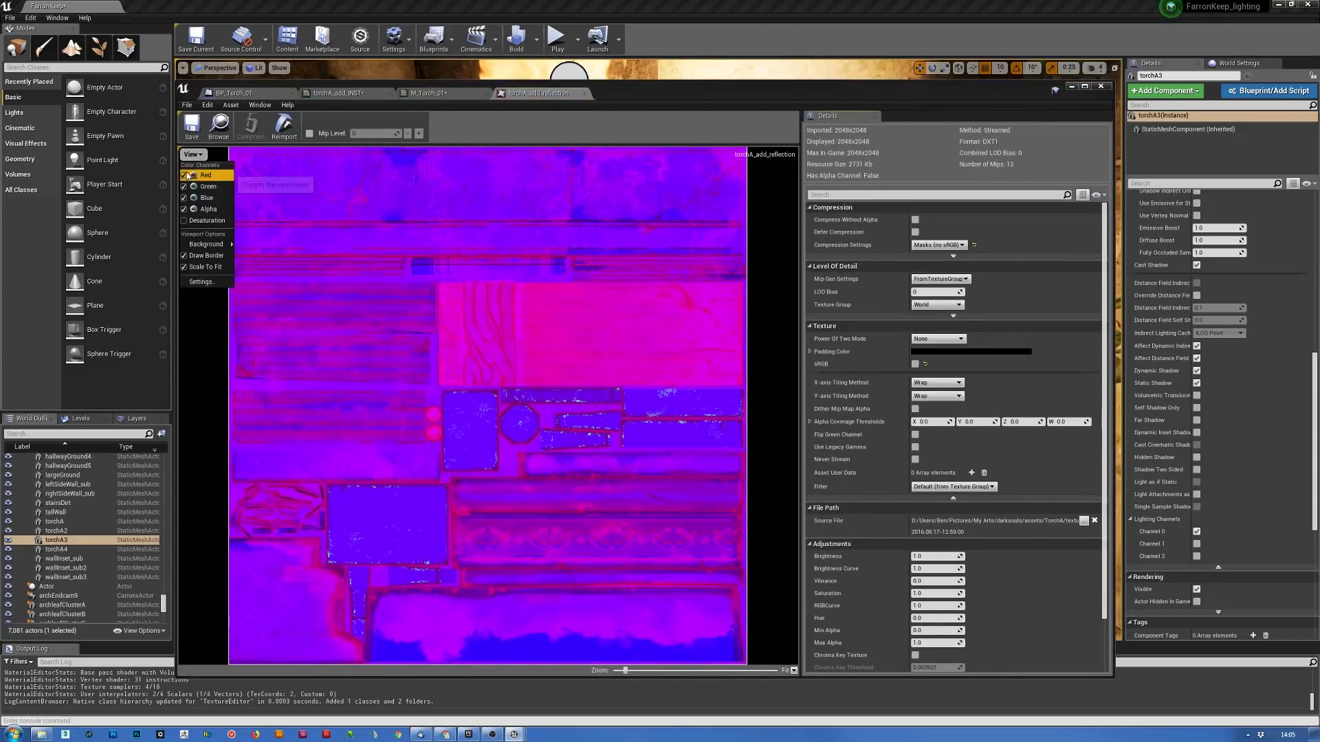
click(183, 209)
click(184, 197)
click(183, 186)
click(184, 177)
click(184, 177)
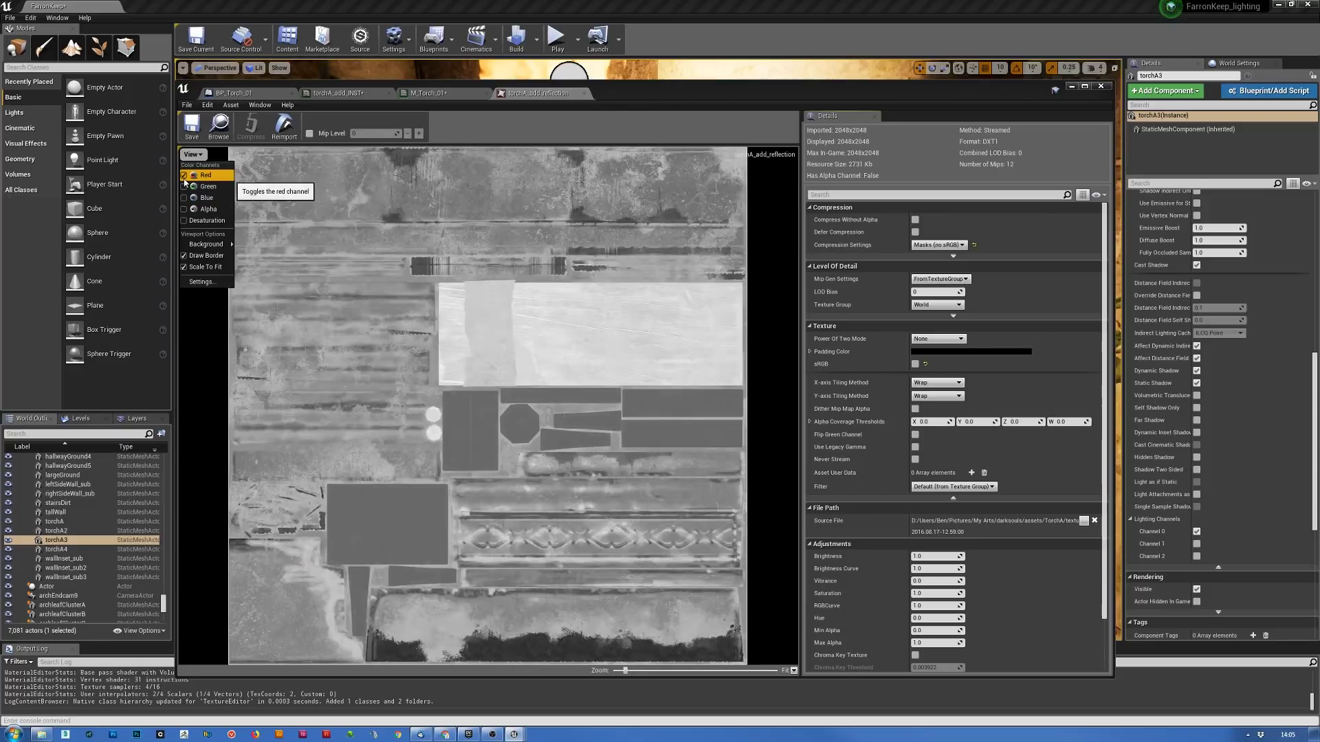
click(185, 177)
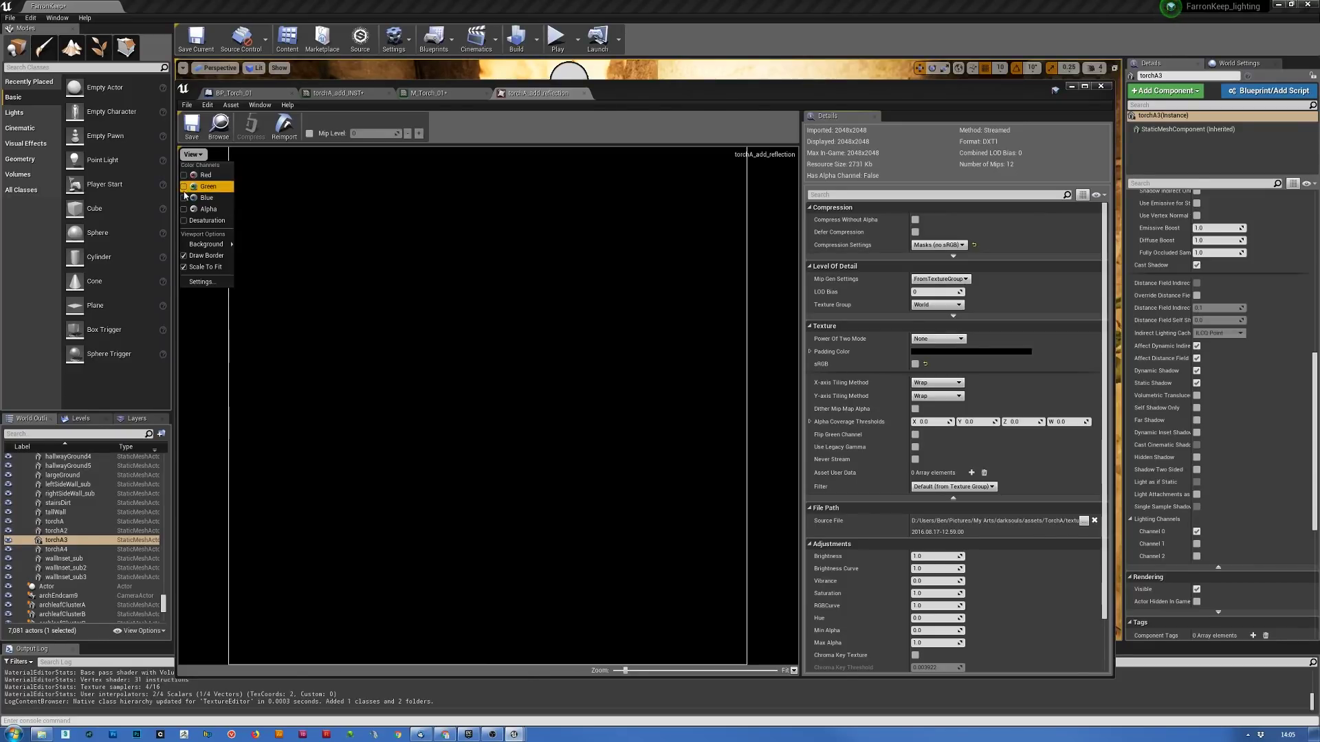
click(184, 187)
click(184, 198)
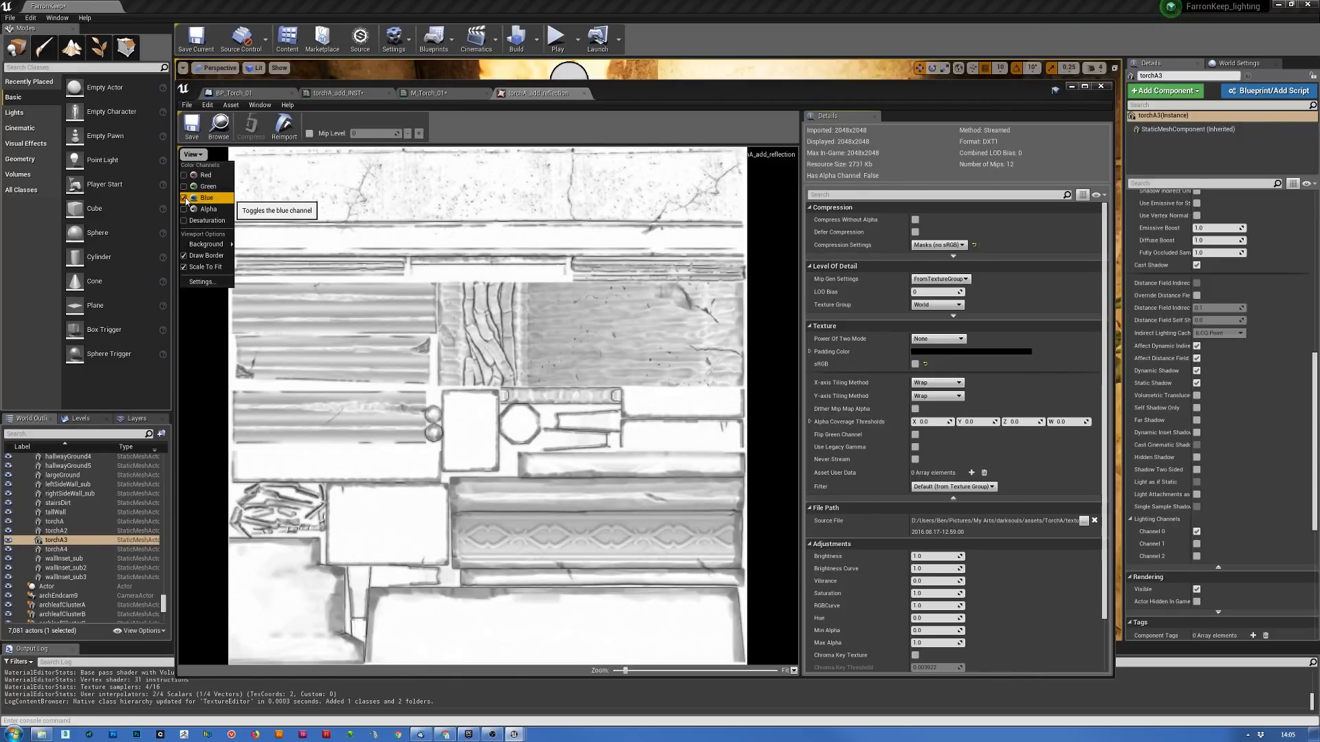
click(184, 198)
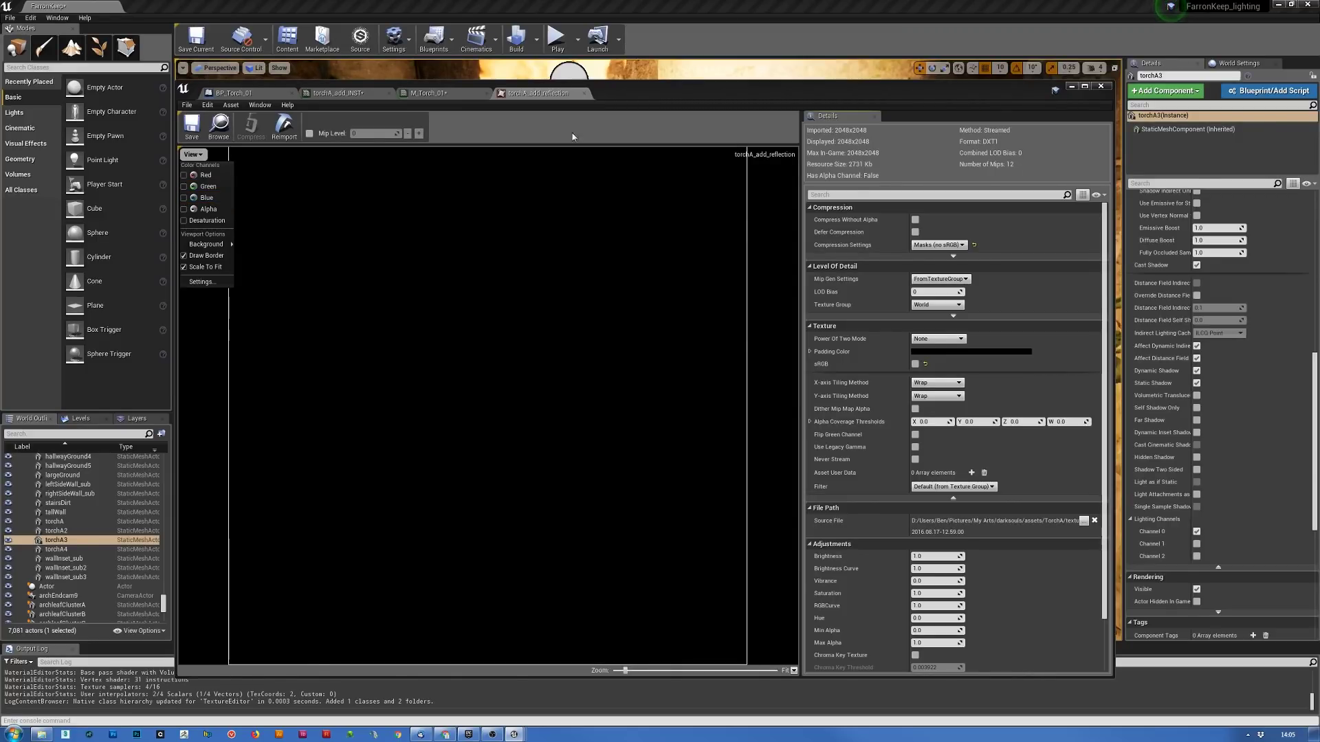
click(587, 97)
click(585, 93)
- Connect the reflection sample's red channel to Roughness, green to Metallic and blue to Ambient Occlusion, and apply the material
drag(486, 344, 546, 363)
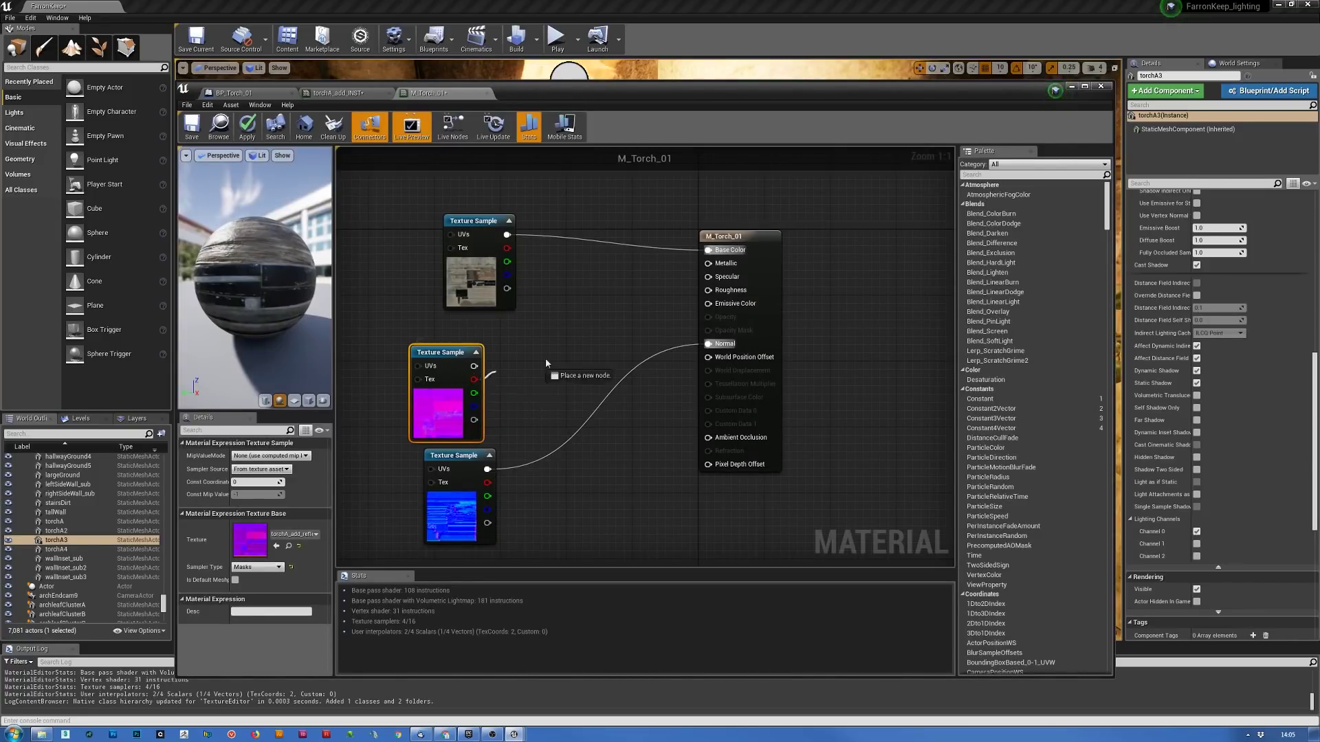
drag(709, 279, 708, 290)
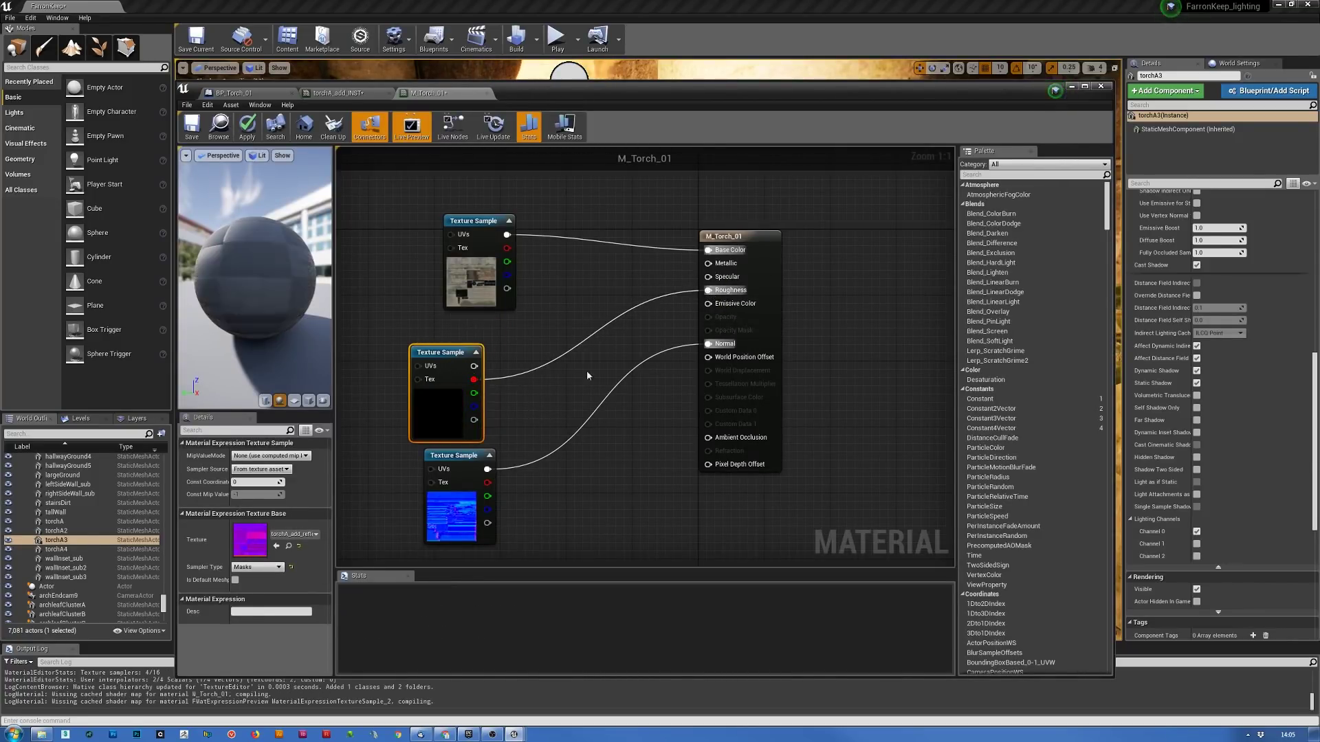
drag(474, 393, 708, 438)
drag(451, 413, 476, 396)
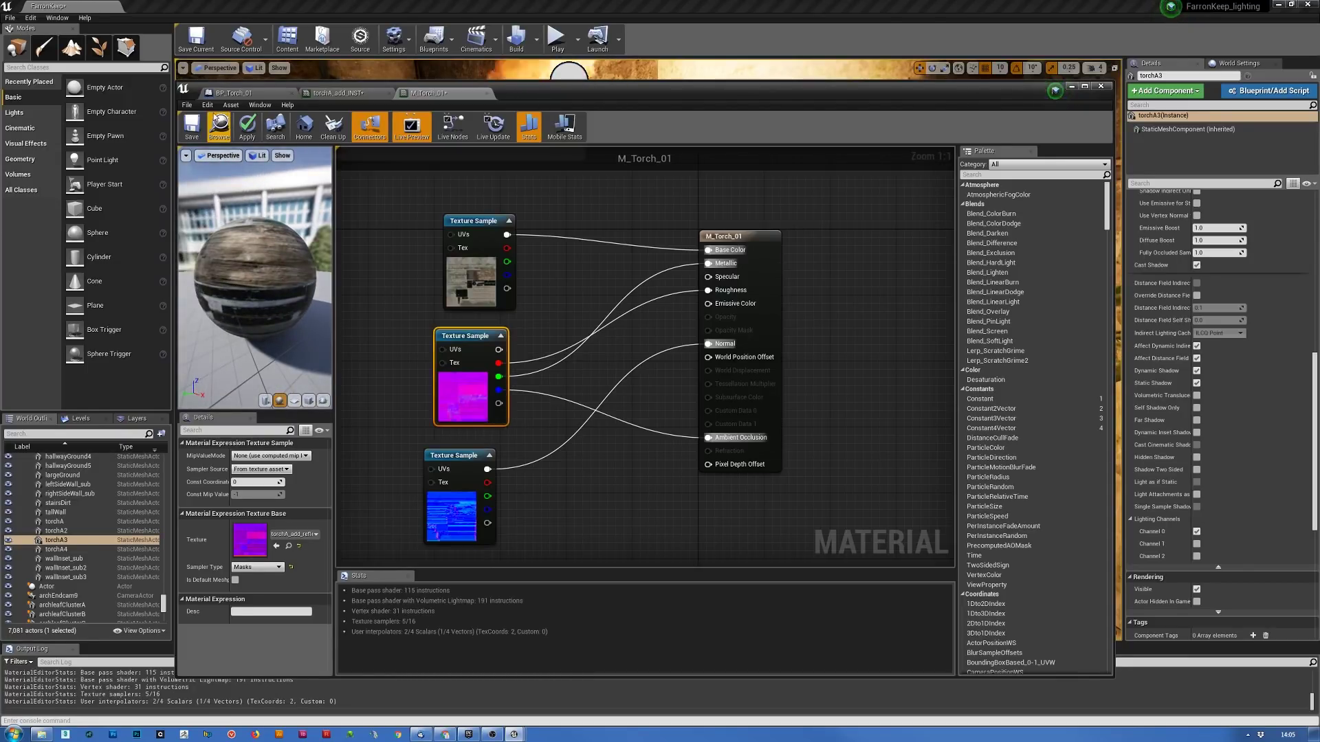
click(243, 133)
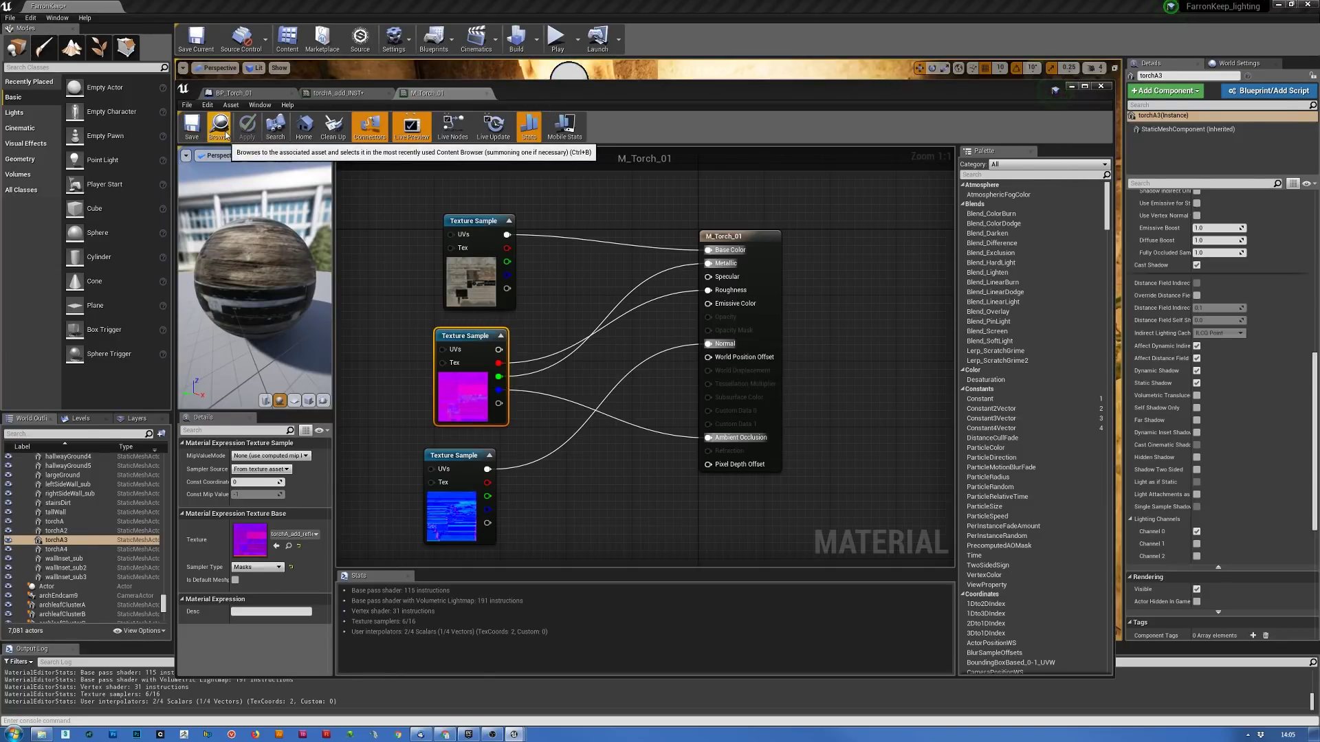
- Assign M_Torch_01 to the torchA mesh component in the BP_Torch_01 Blueprint and view the torch from other angles
click(262, 100)
drag(262, 100, 982, 392)
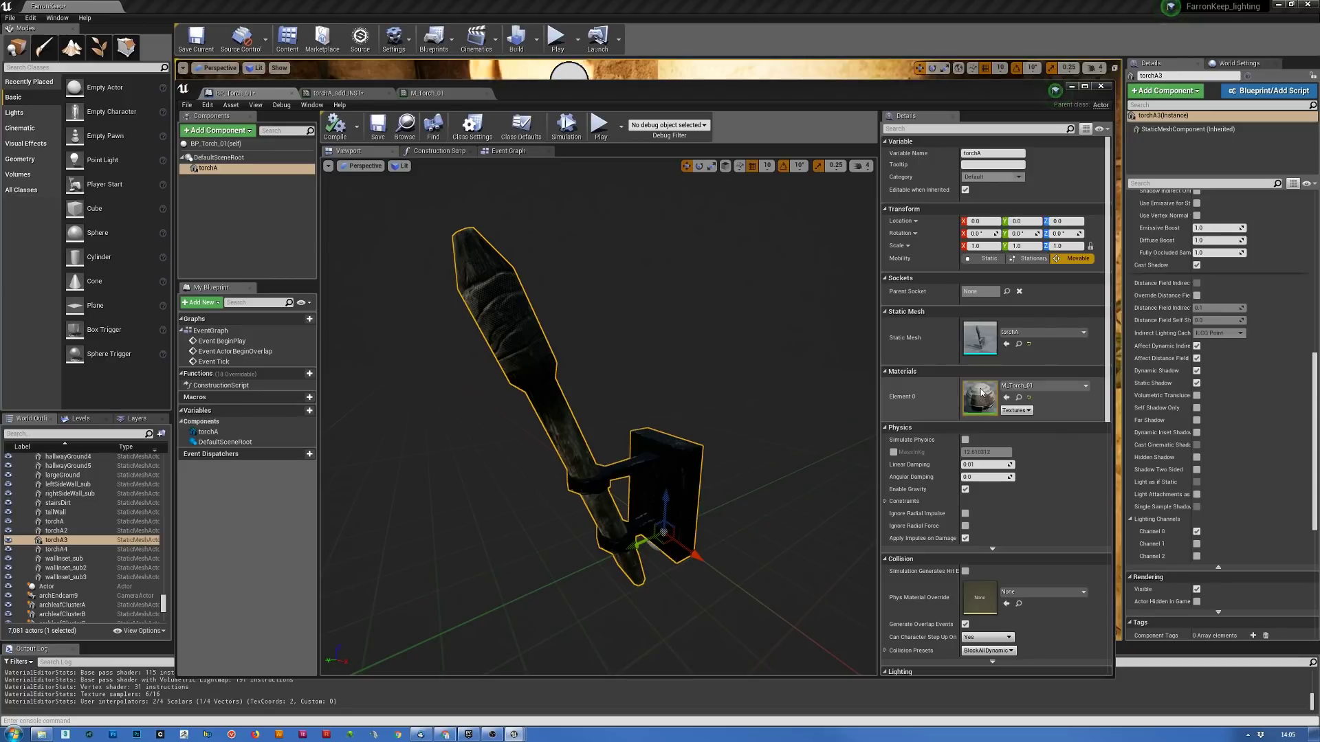
drag(648, 372, 543, 380)
drag(631, 351, 540, 426)
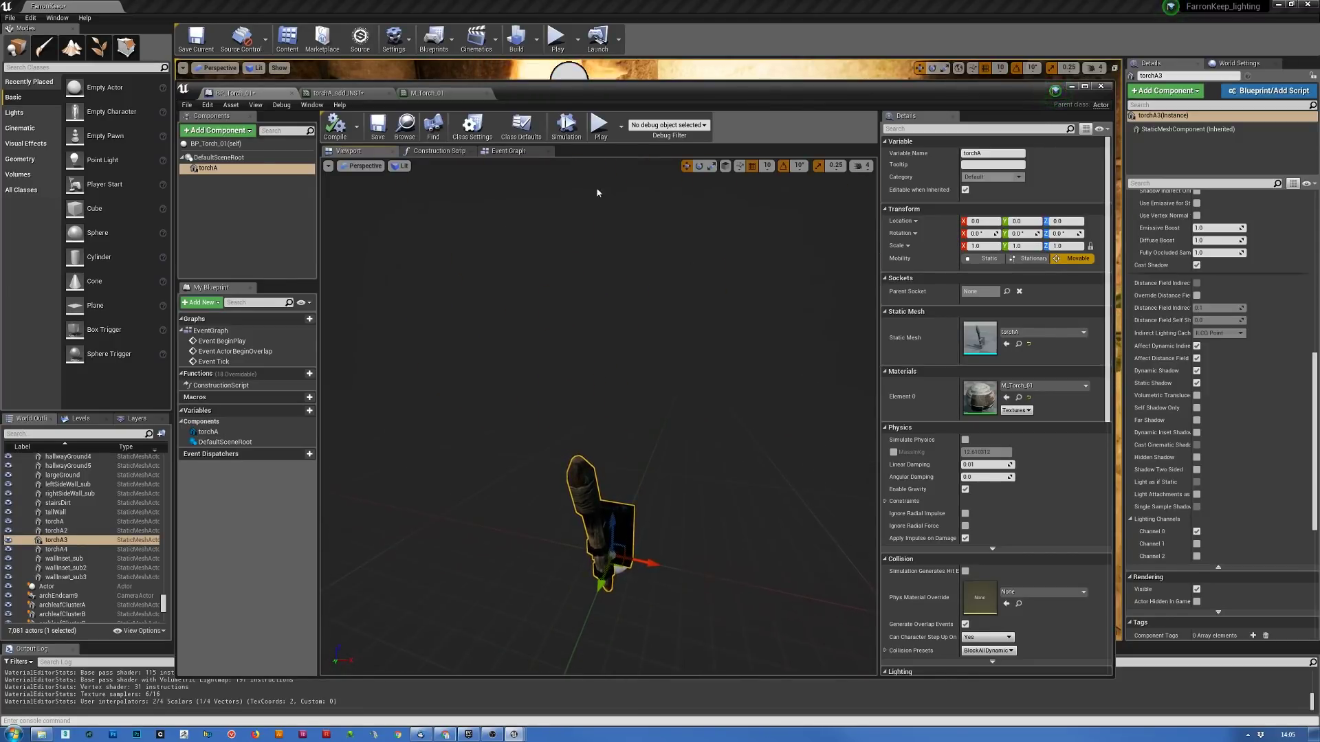
- Examine the particle templates of the fire emitter P_Fire4 and the fog emitter FX_Fog_02 on the level's torch
drag(575, 94, 1246, 339)
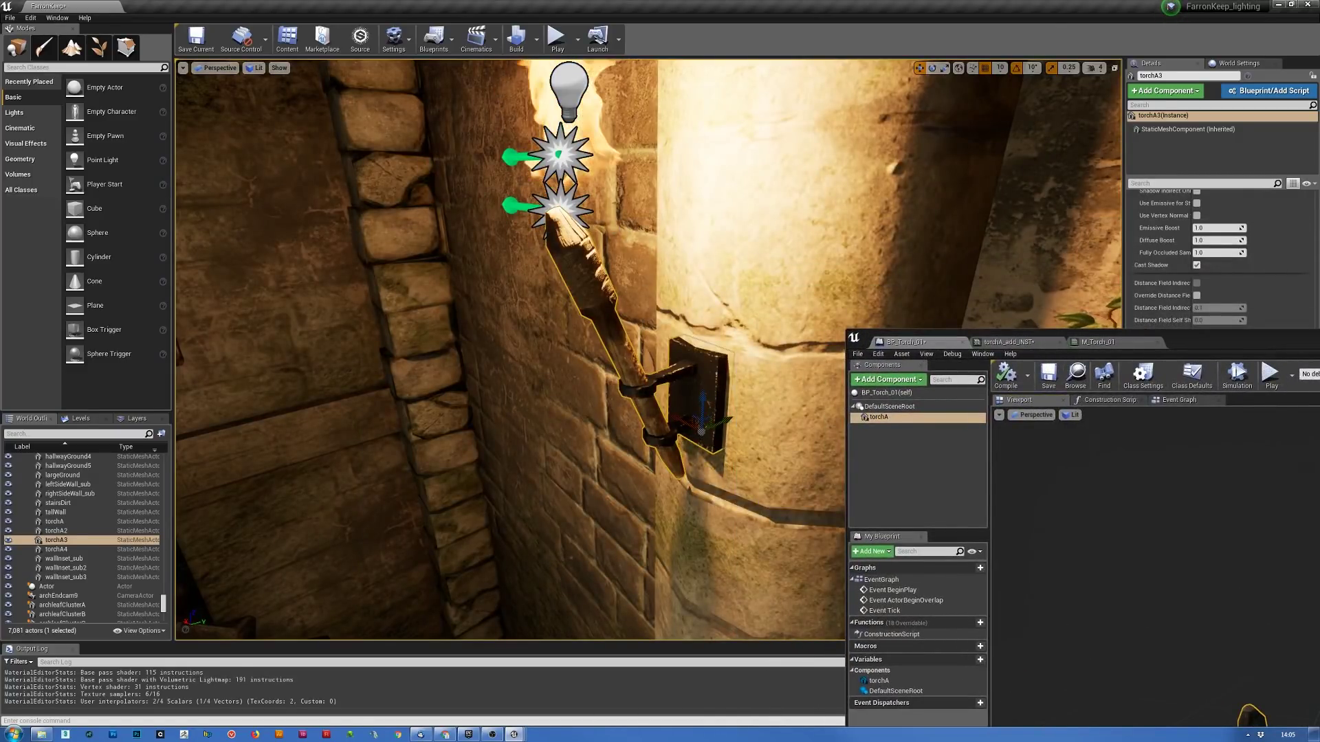
click(563, 160)
drag(1213, 347, 941, 527)
scroll(1221, 346, up, 3)
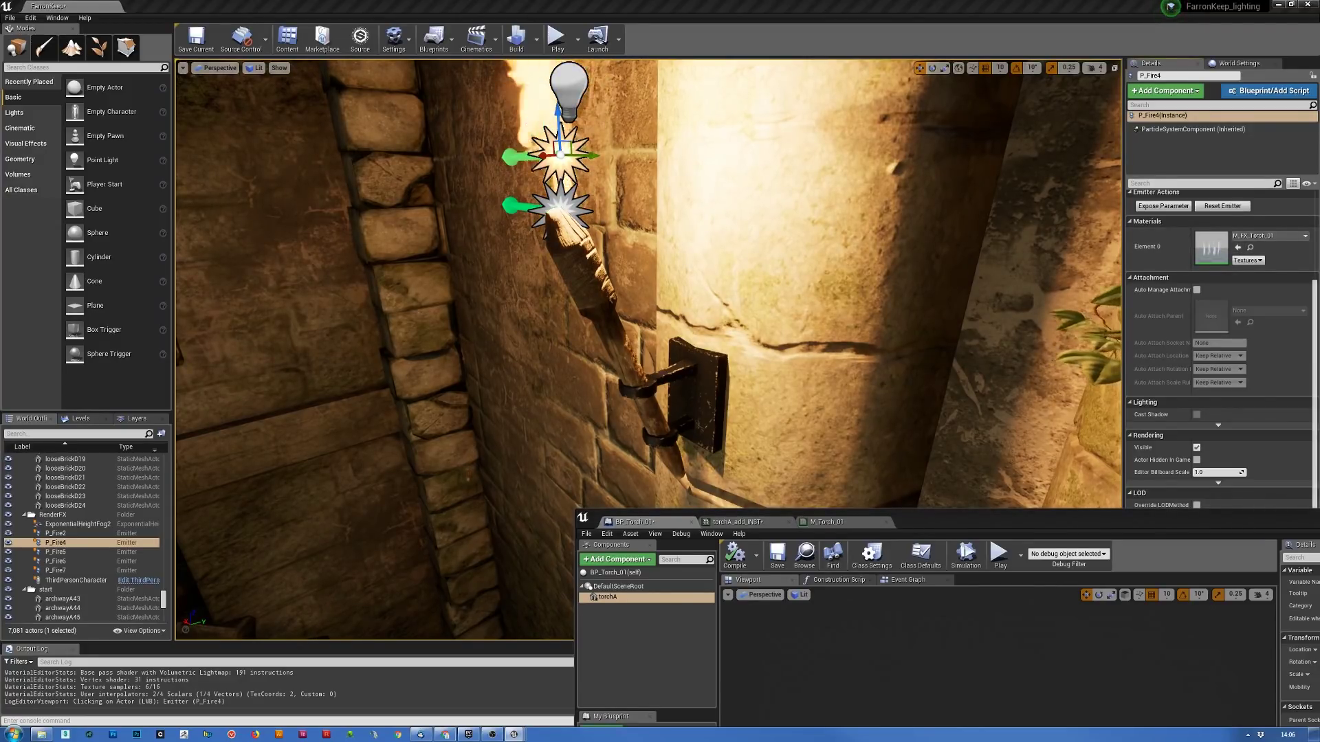
scroll(1227, 332, up, 3)
scroll(1242, 289, up, 1)
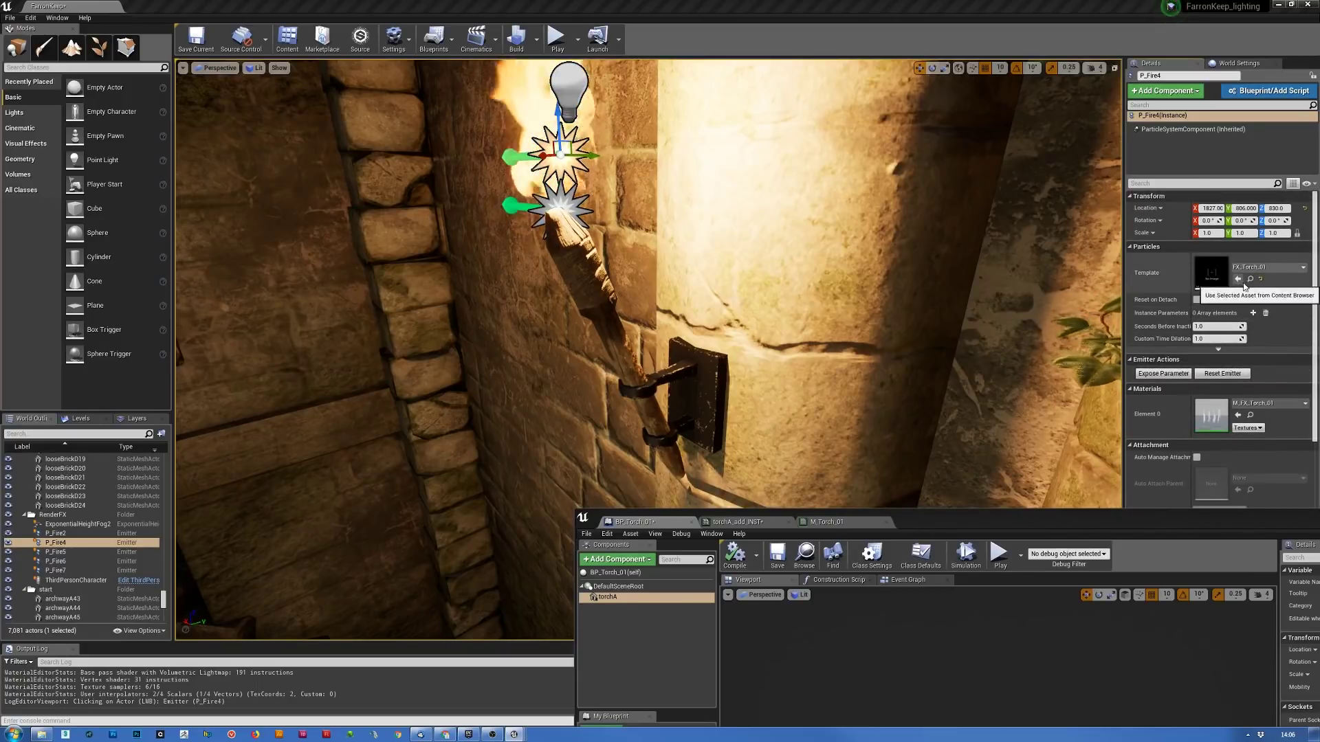
drag(1062, 518, 766, 80)
right_drag(839, 390, 799, 394)
drag(680, 77, 684, 359)
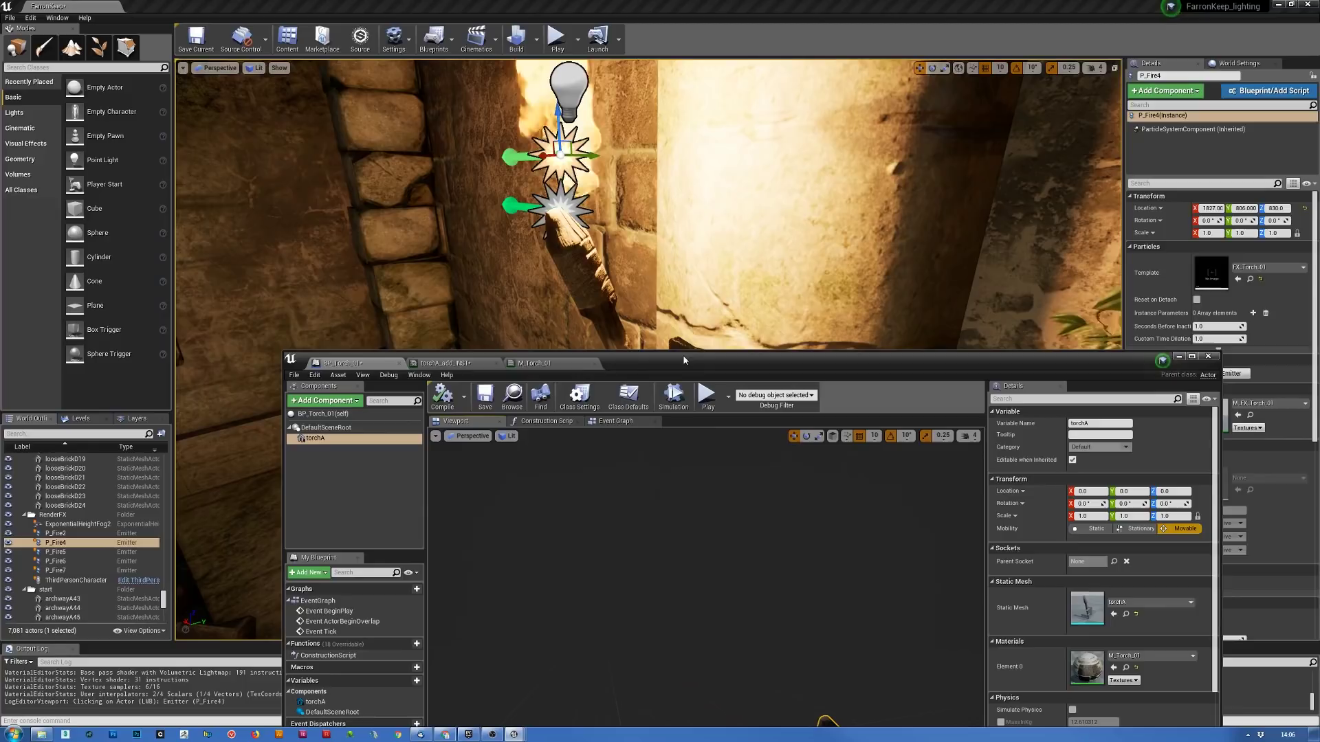
click(563, 203)
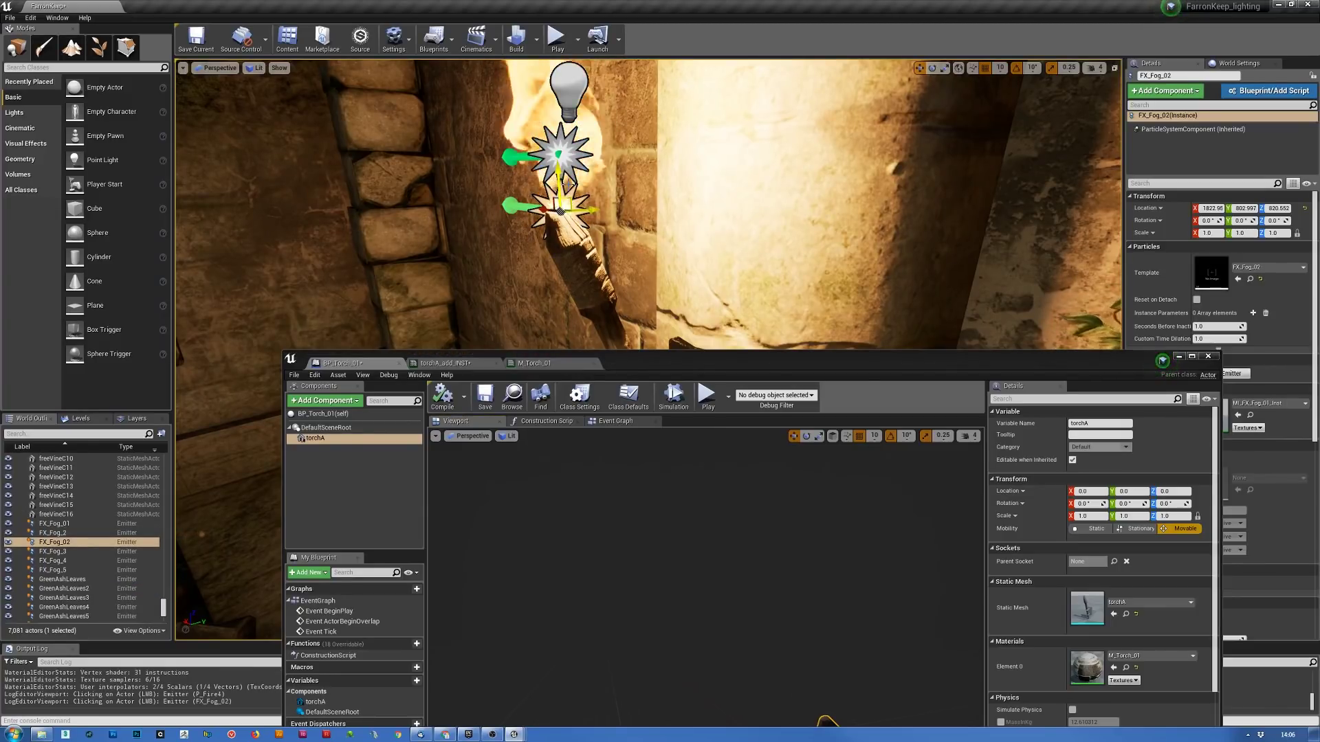
- Add P_Fire4's FX_Torch_01 particle template as a component under torchA in the BP_Torch_01 Blueprint
click(576, 152)
drag(802, 353, 766, 102)
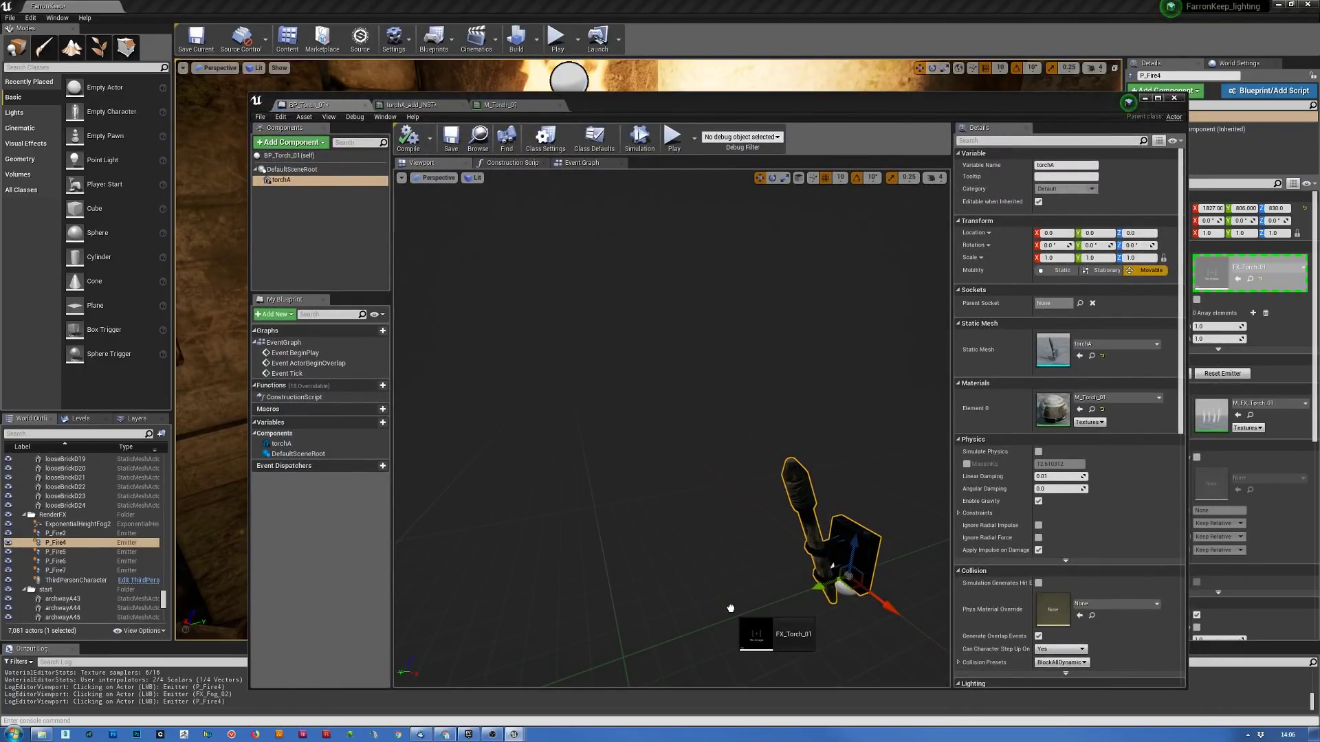
drag(731, 609, 839, 567)
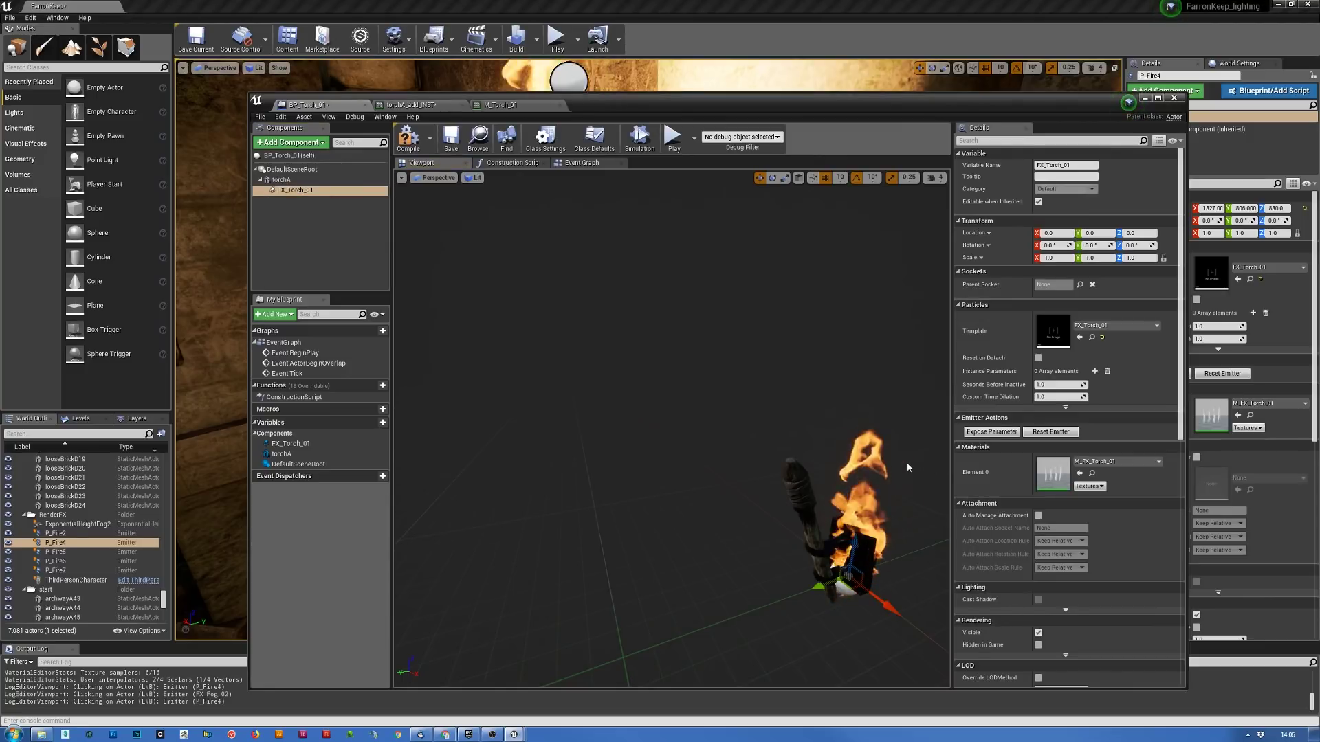
- Move the FX_Torch_01 flame component to the torch tip, at Y 40 and Z 60
right_drag(908, 468, 946, 485)
mouse_move(688, 437)
right_down()
mouse_move(705, 450)
mouse_move(680, 447)
right_up()
drag(694, 475, 615, 482)
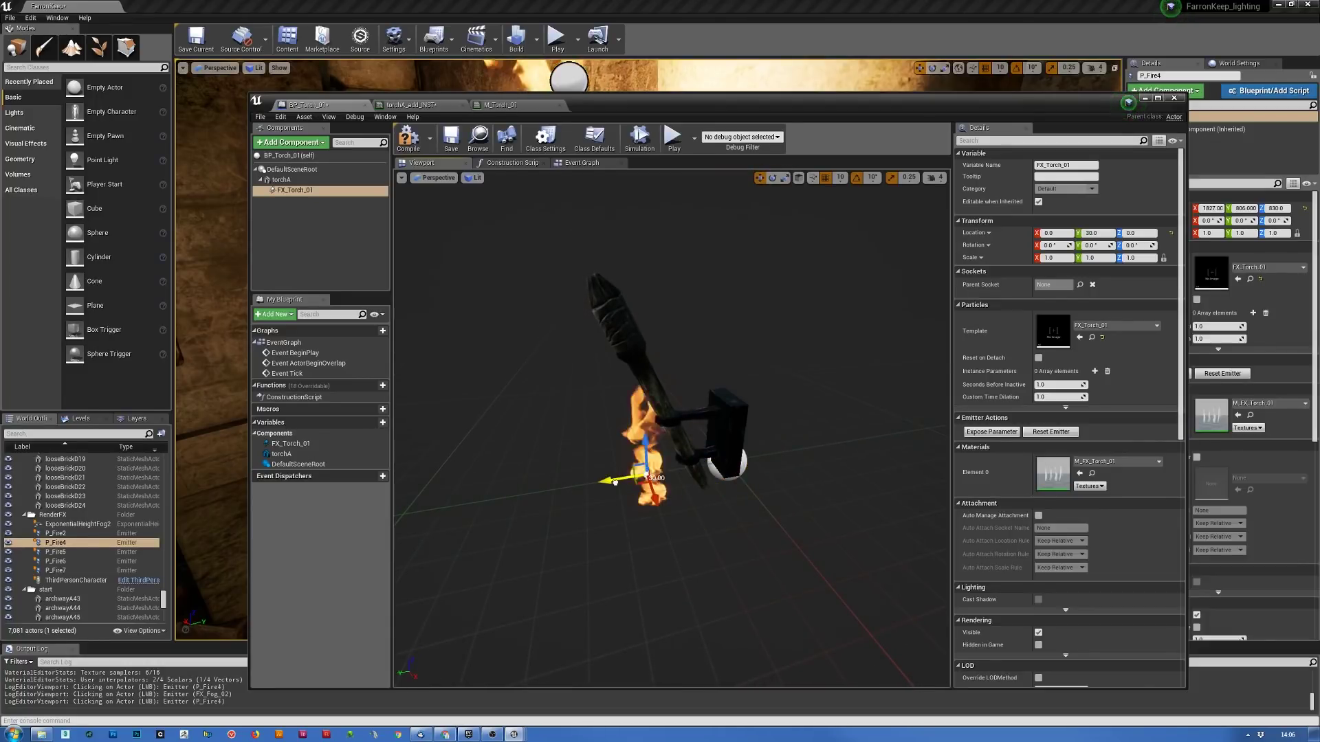
drag(619, 322, 621, 239)
right_drag(746, 305, 608, 340)
drag(608, 340, 577, 351)
right_drag(752, 378, 596, 172)
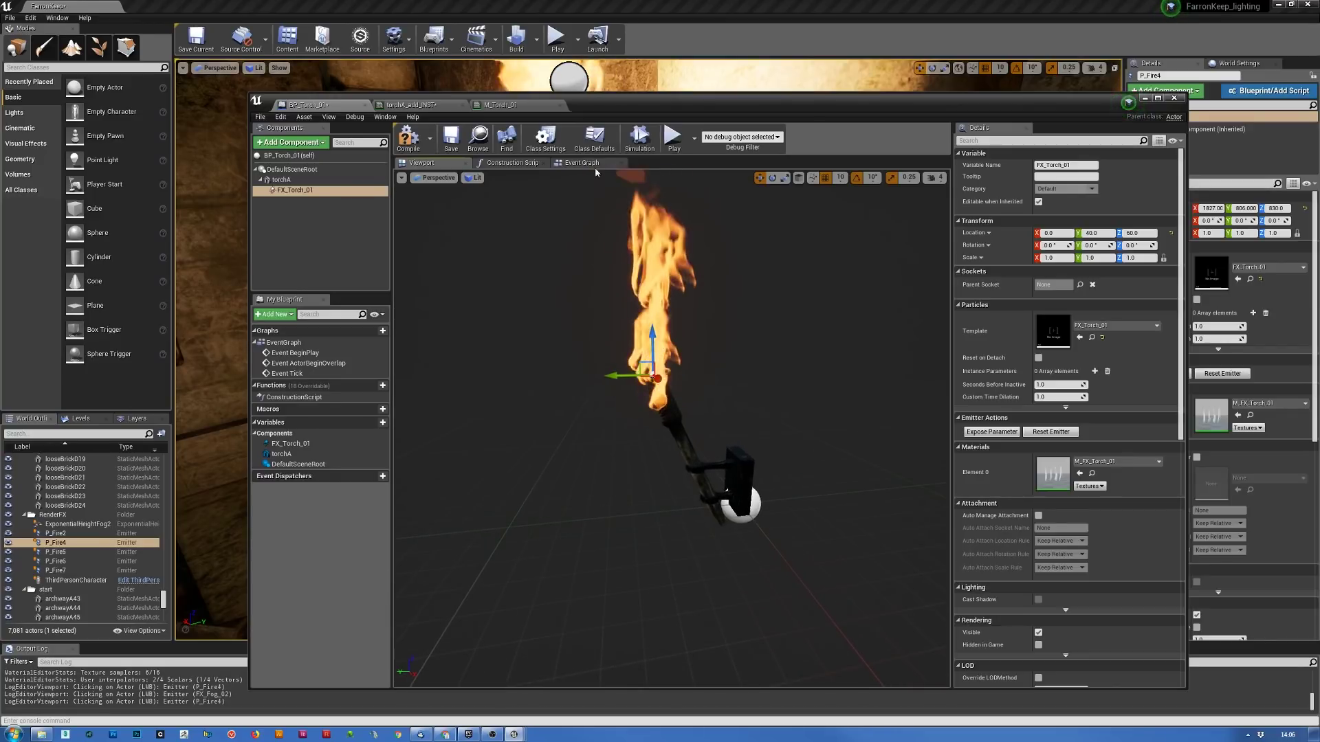
- Disable grid snapping, shift the flame to about Y 36.4 so it centres on the torch tip, and check its alignment
click(825, 177)
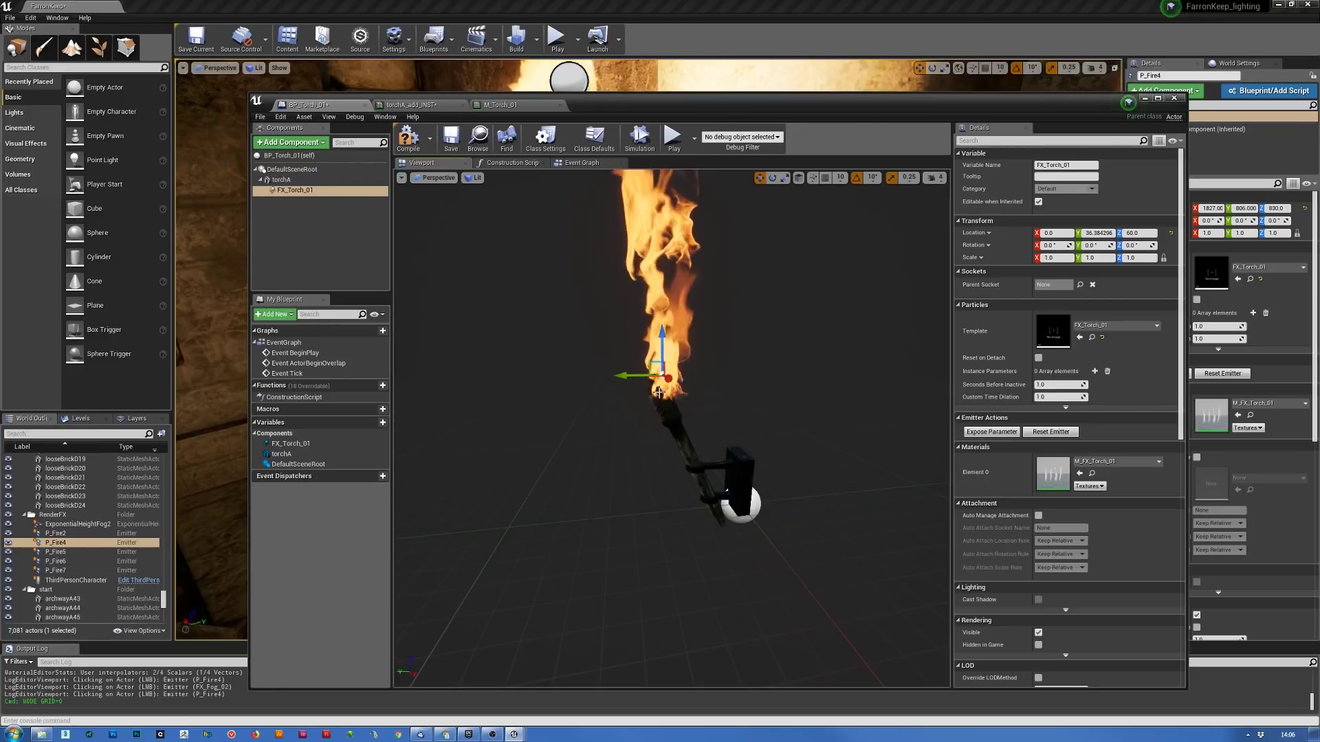
right_drag(700, 414, 635, 407)
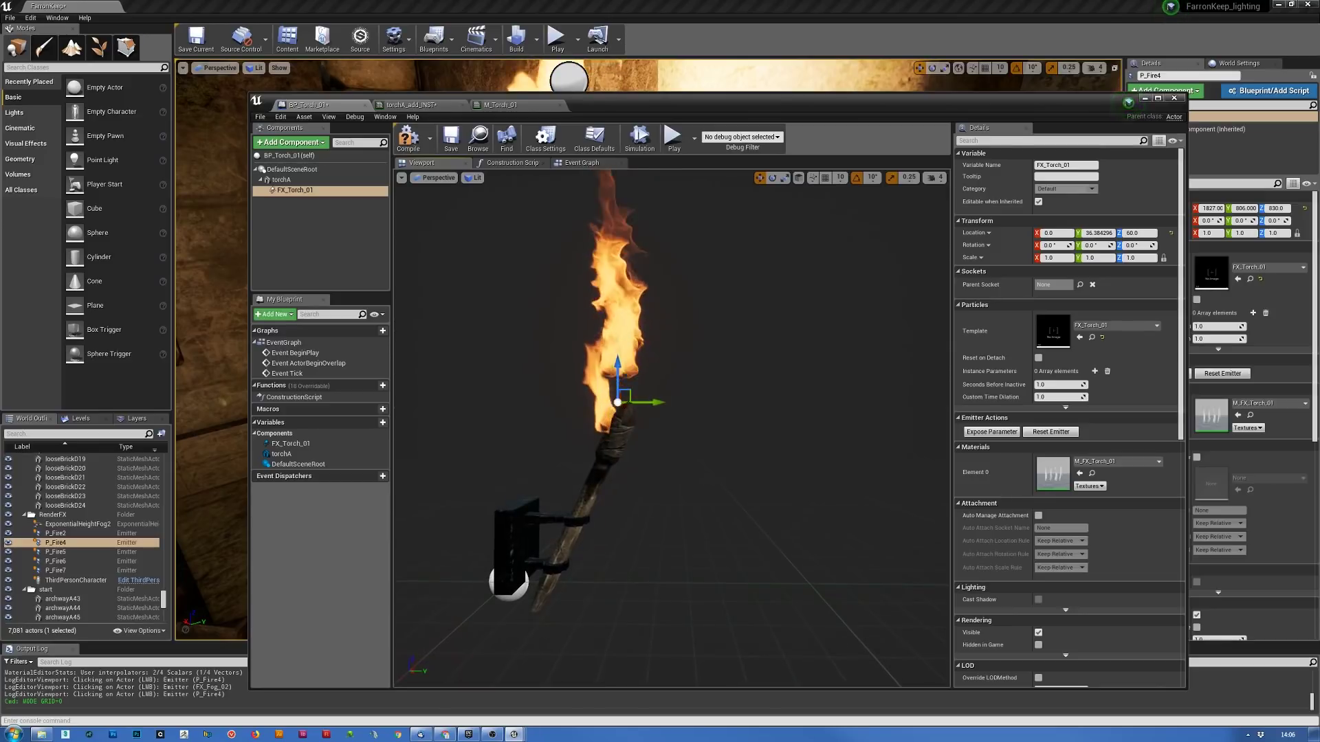
mouse_move(657, 403)
right_down()
mouse_move(712, 399)
mouse_move(681, 401)
right_up()
key(f)
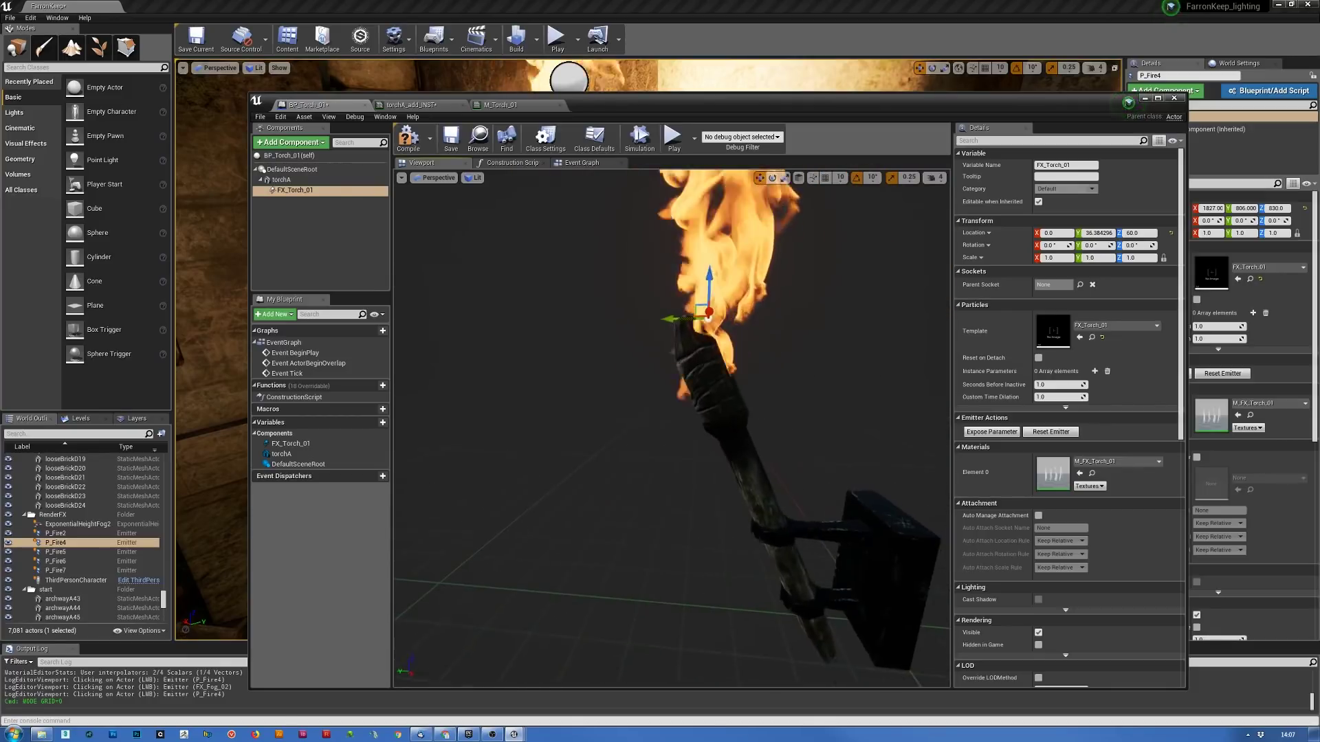
mouse_move(681, 402)
right_down()
mouse_move(639, 423)
mouse_move(658, 409)
right_up()
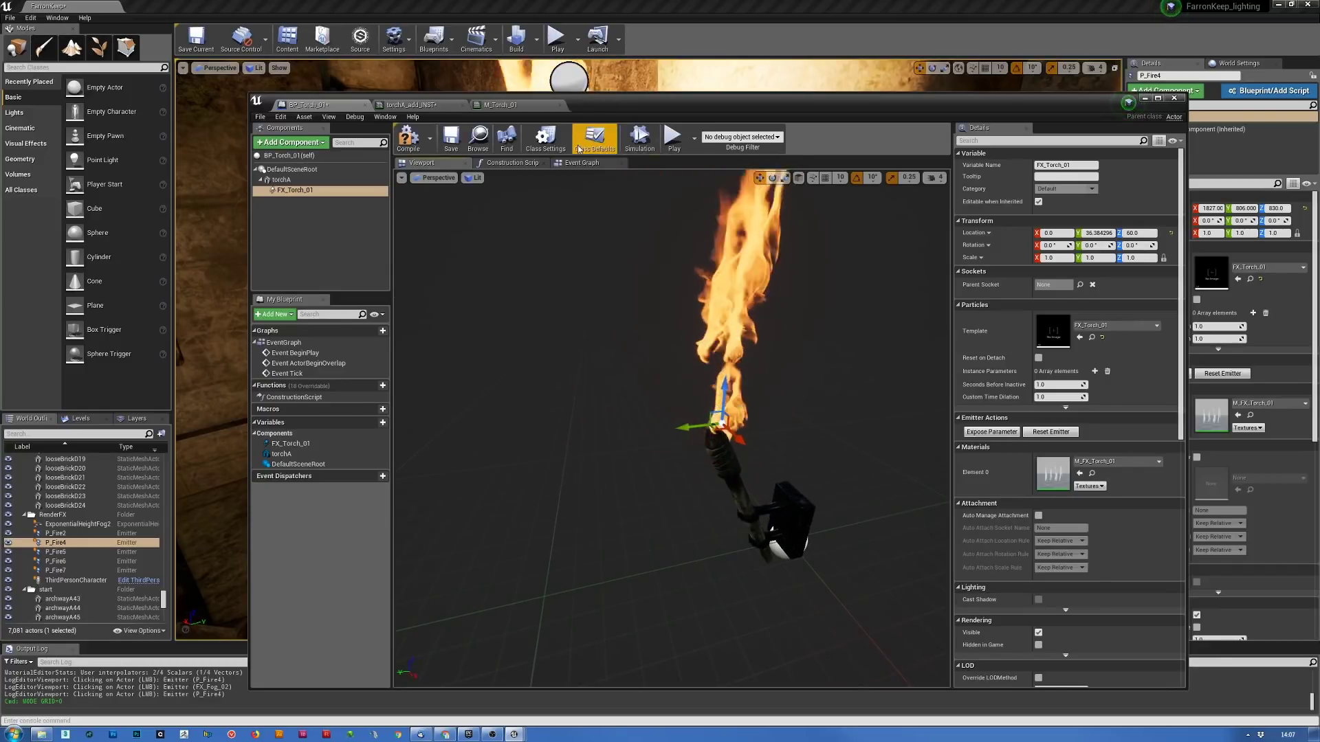
- Check the level's flameFlicker4 light, then add a Point Light component under FX_Torch_01 with Stationary mobility
drag(639, 104, 636, 312)
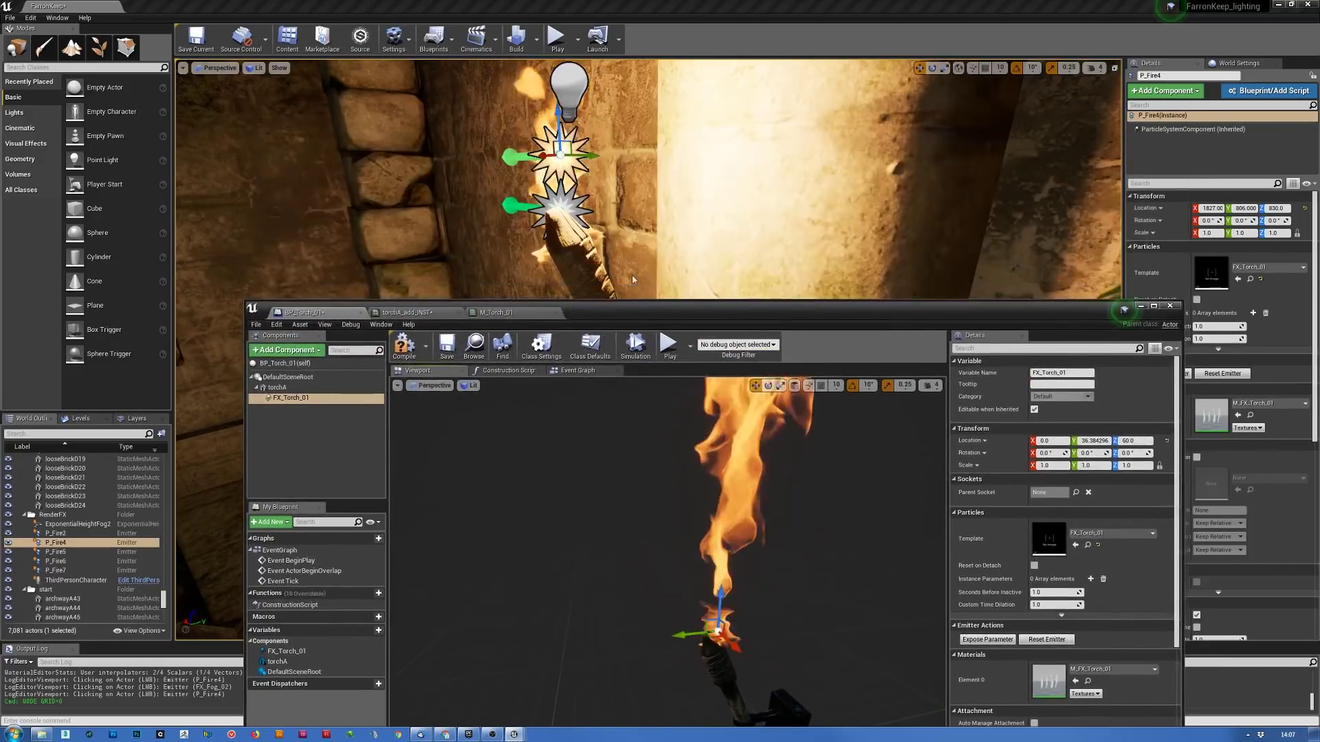
click(570, 83)
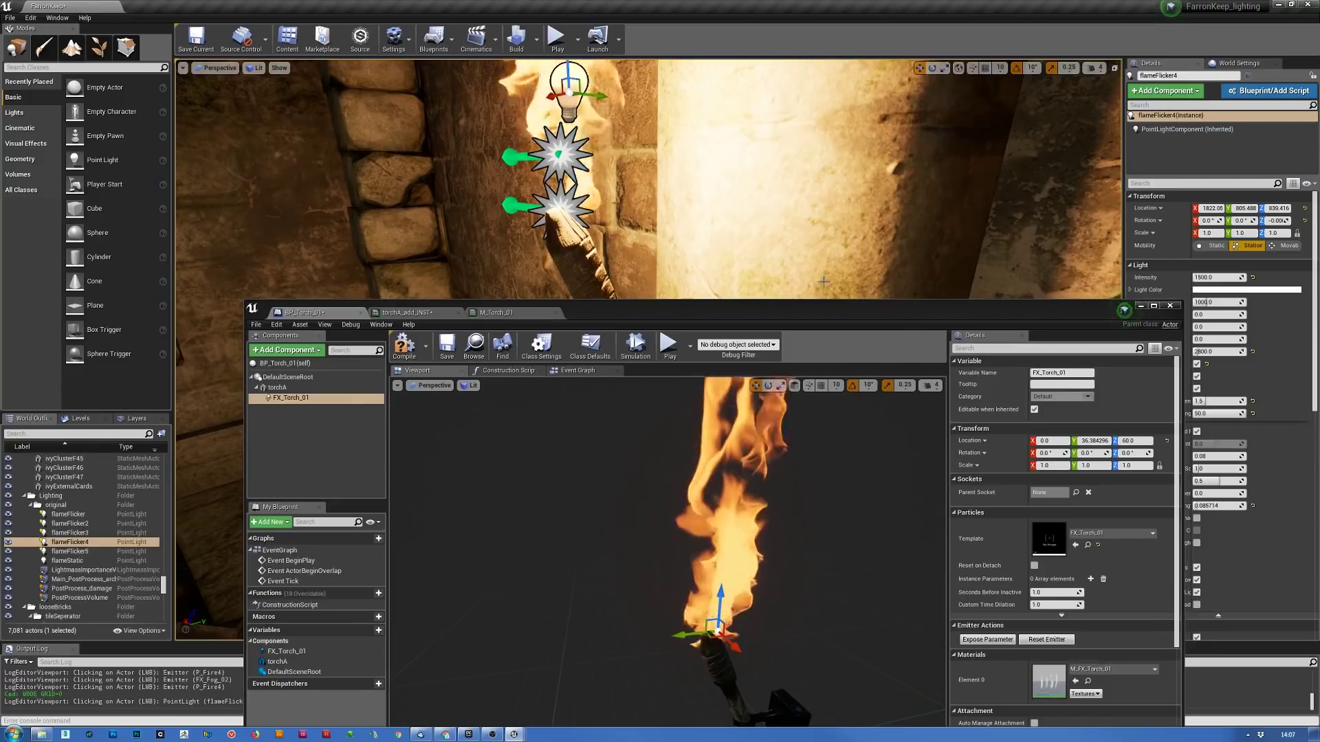
drag(773, 314, 822, 63)
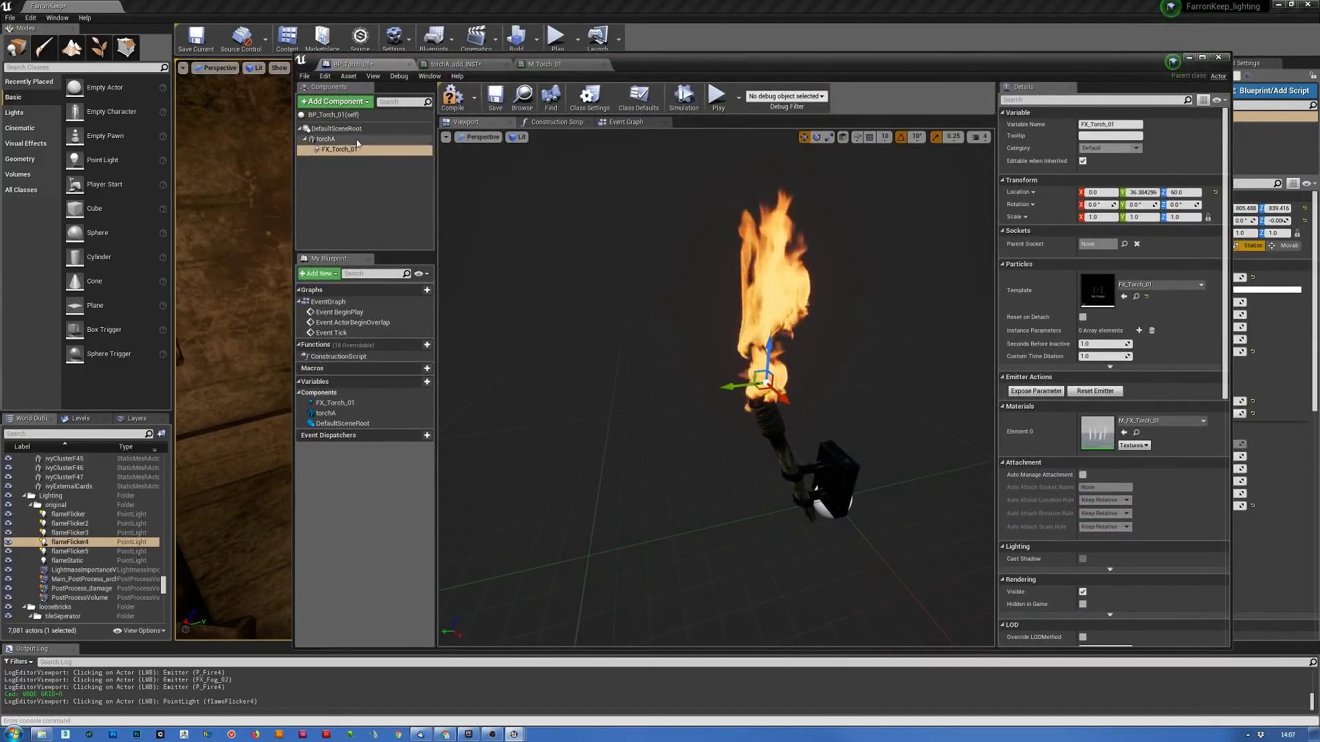
click(353, 103)
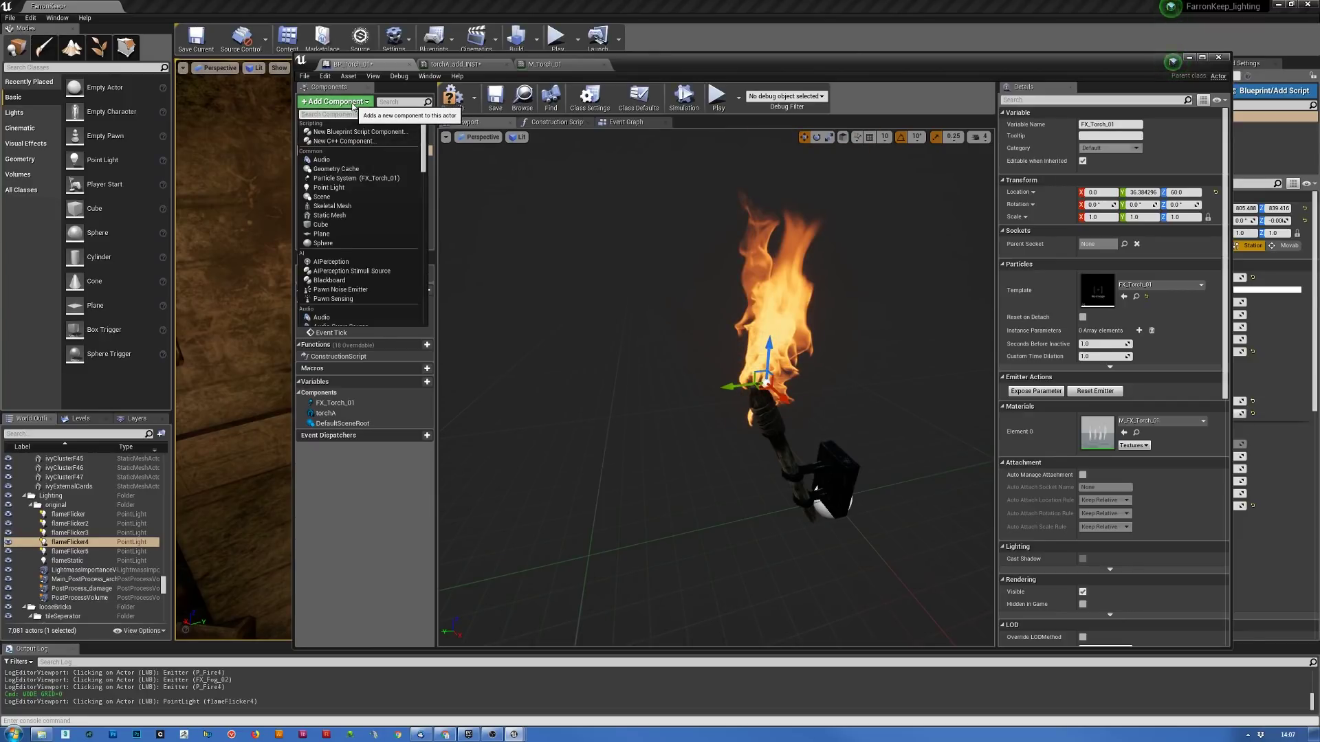
text(light)
click(330, 141)
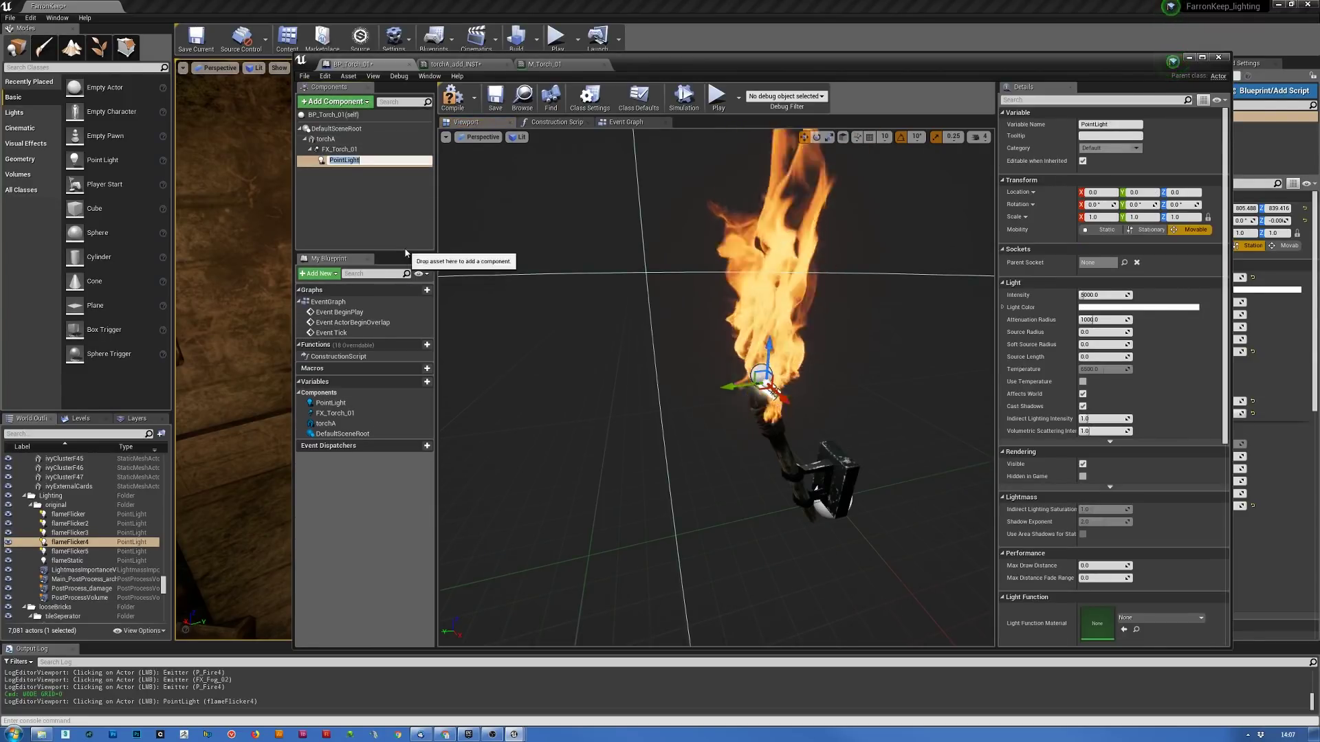
key(Return)
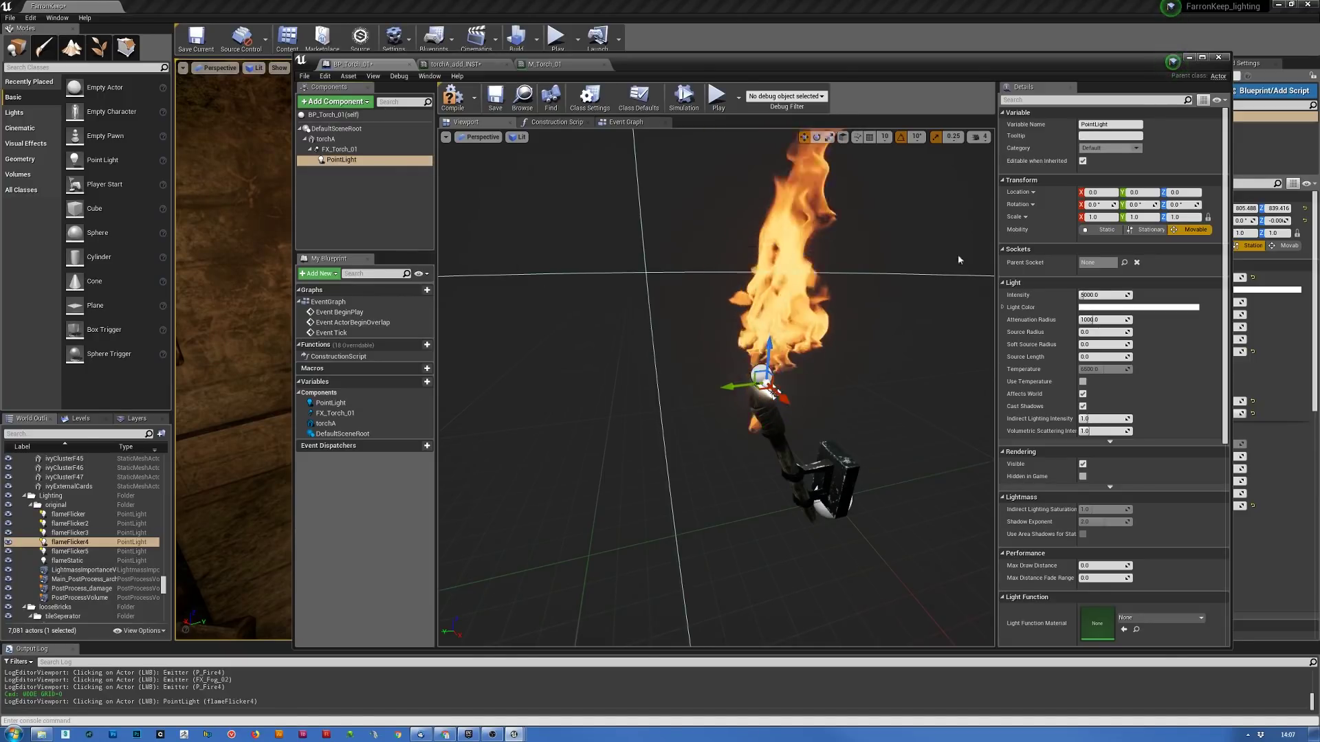
click(1103, 229)
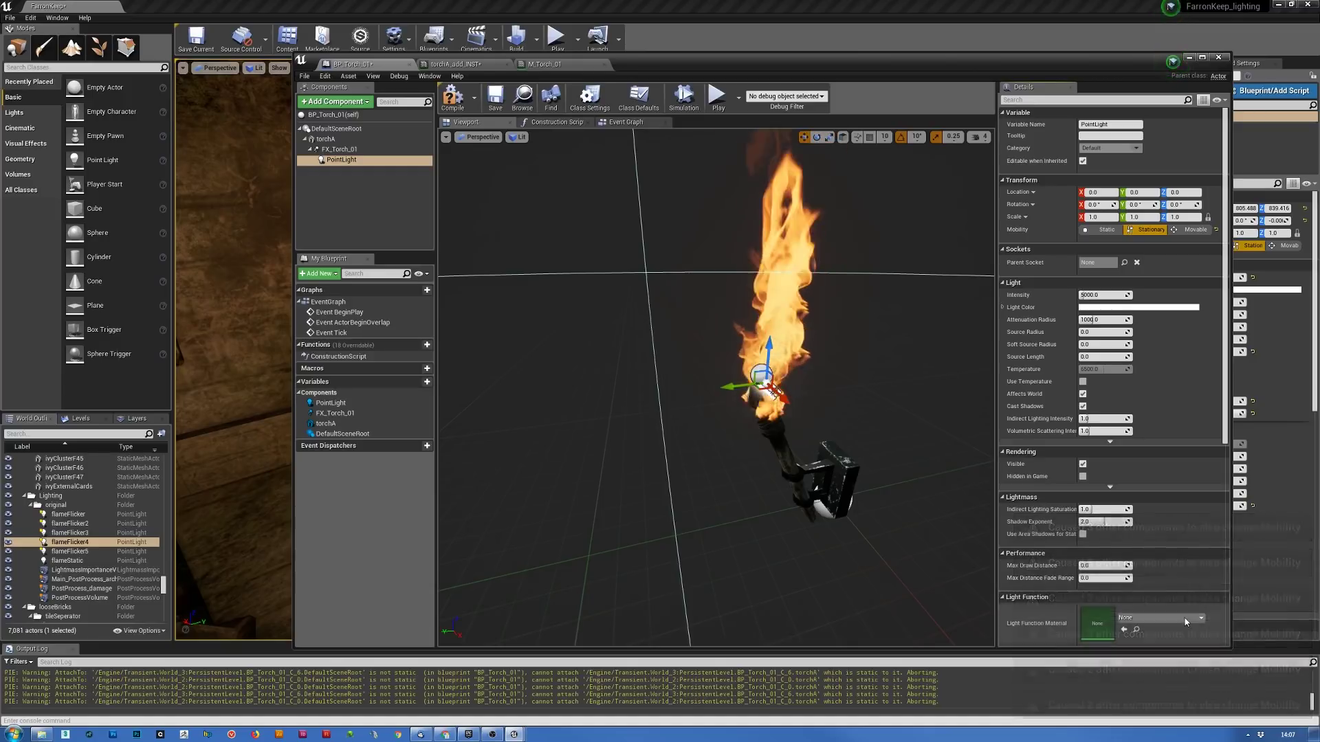
- Position the Blueprint's point light inside the flame above the torch tip, at about Y 5.7 and Z 11
mouse_move(658, 68)
mouse_down()
mouse_move(741, 48)
mouse_move(649, 53)
mouse_up()
right_drag(756, 275, 687, 285)
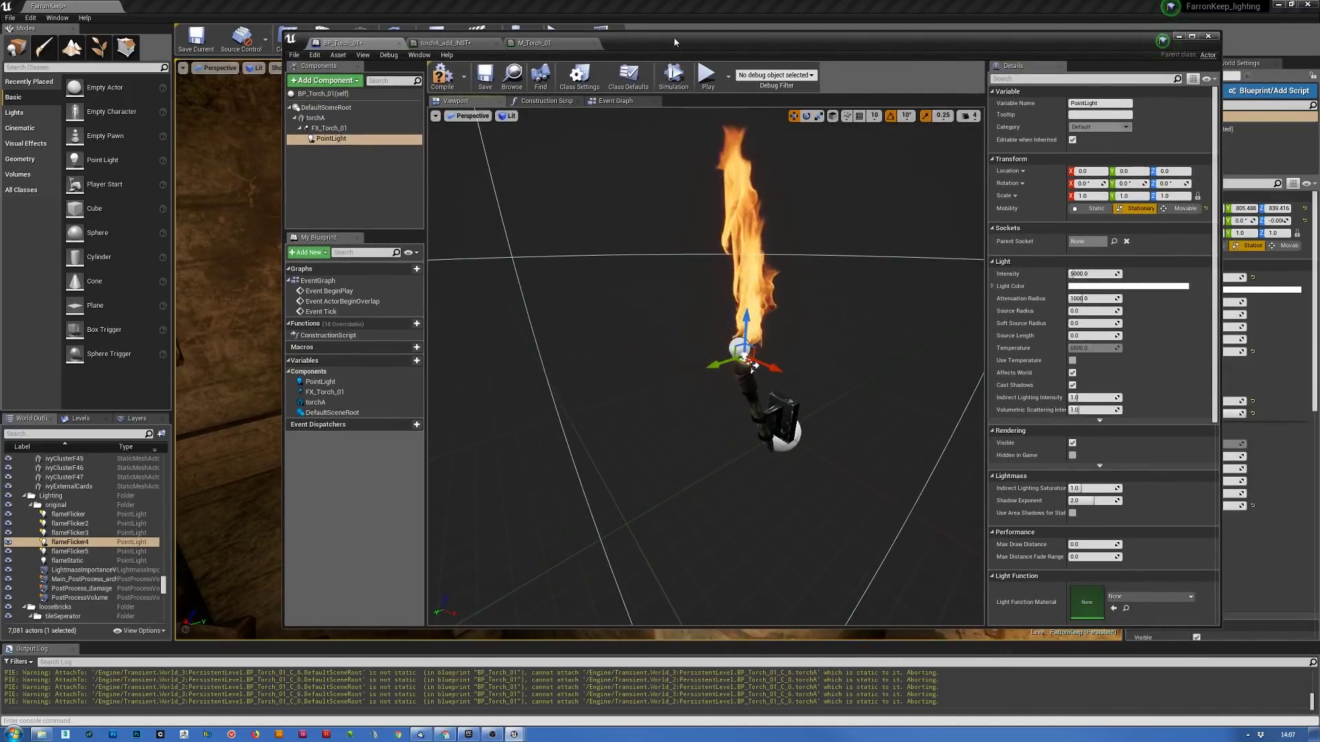
drag(674, 42, 1319, 103)
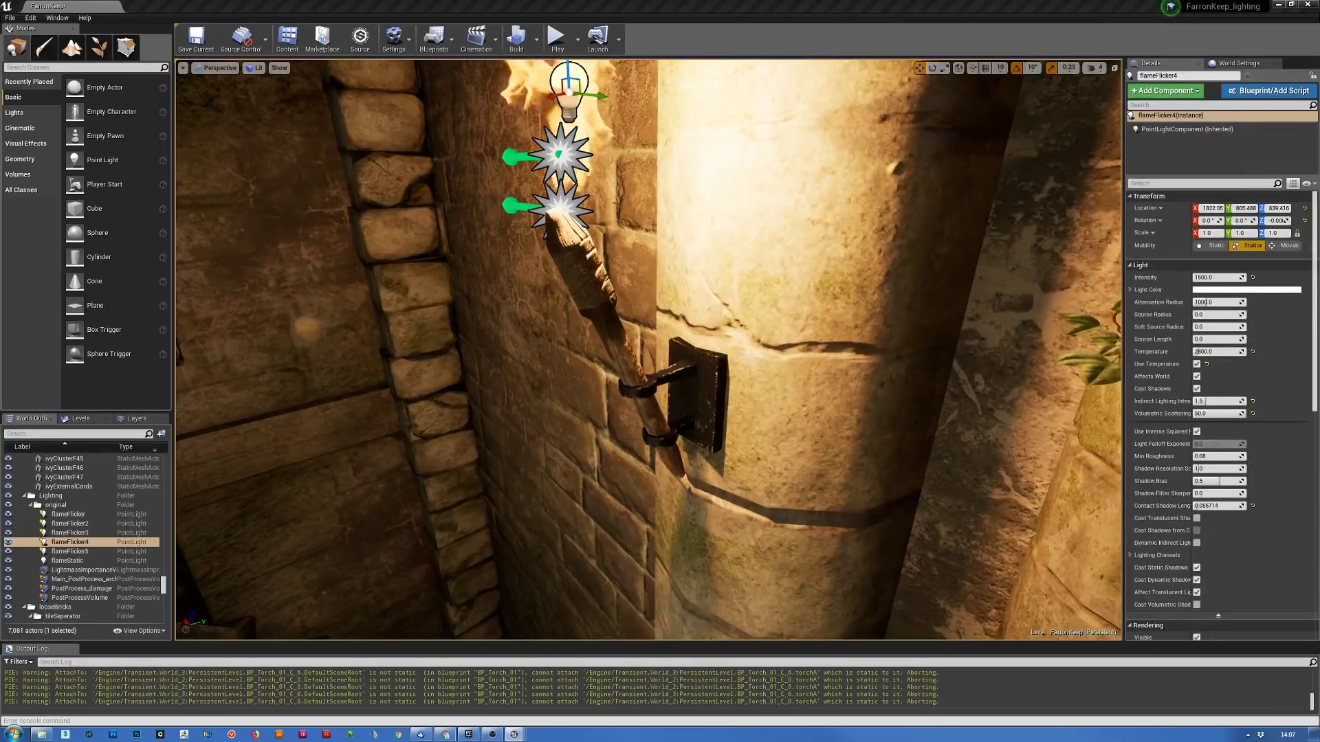
drag(1319, 59, 677, 43)
right_drag(782, 334, 770, 295)
drag(738, 317, 738, 301)
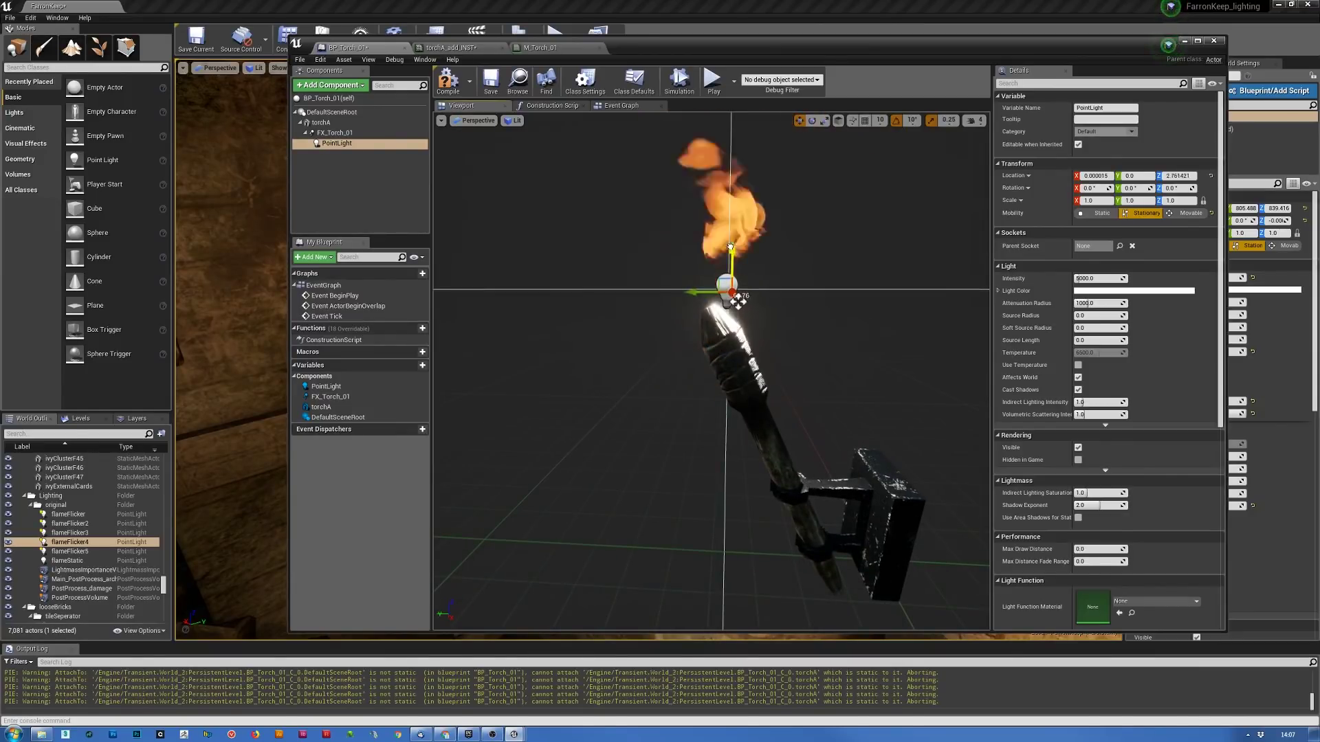
drag(739, 254, 710, 253)
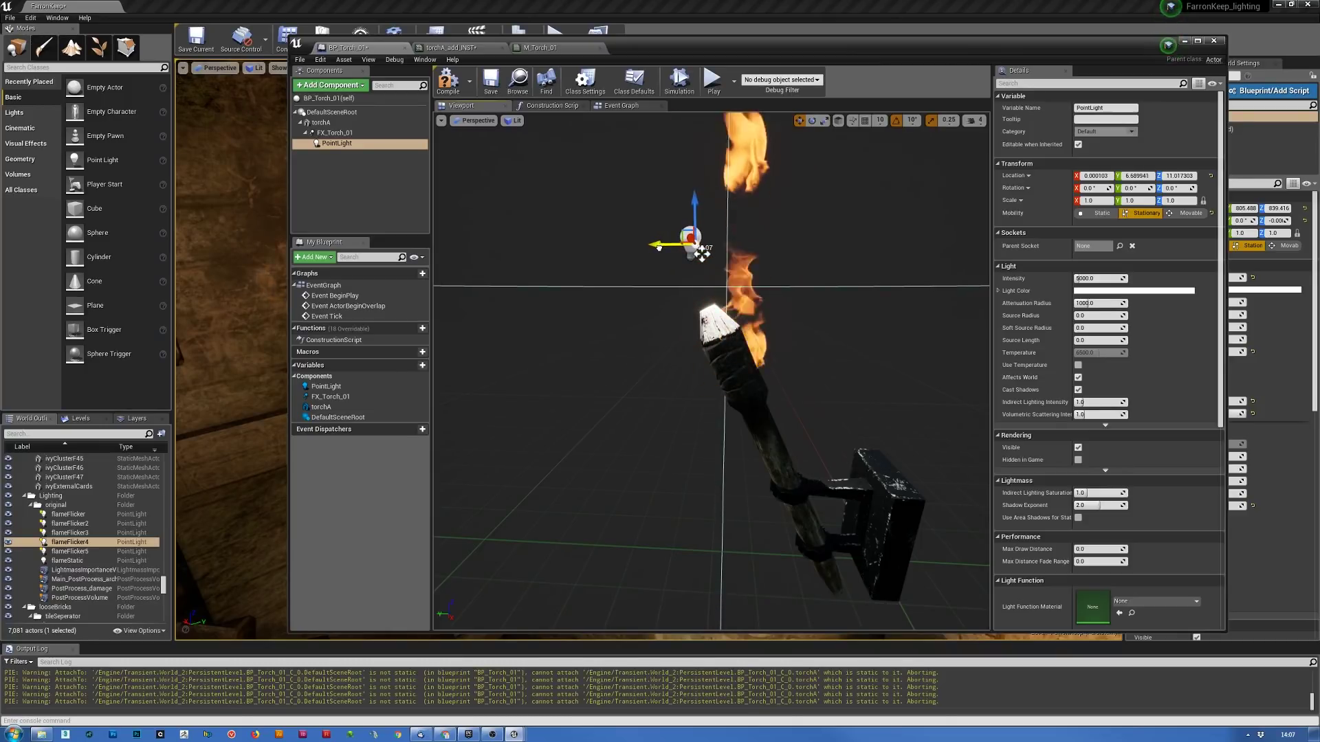
drag(749, 319, 636, 324)
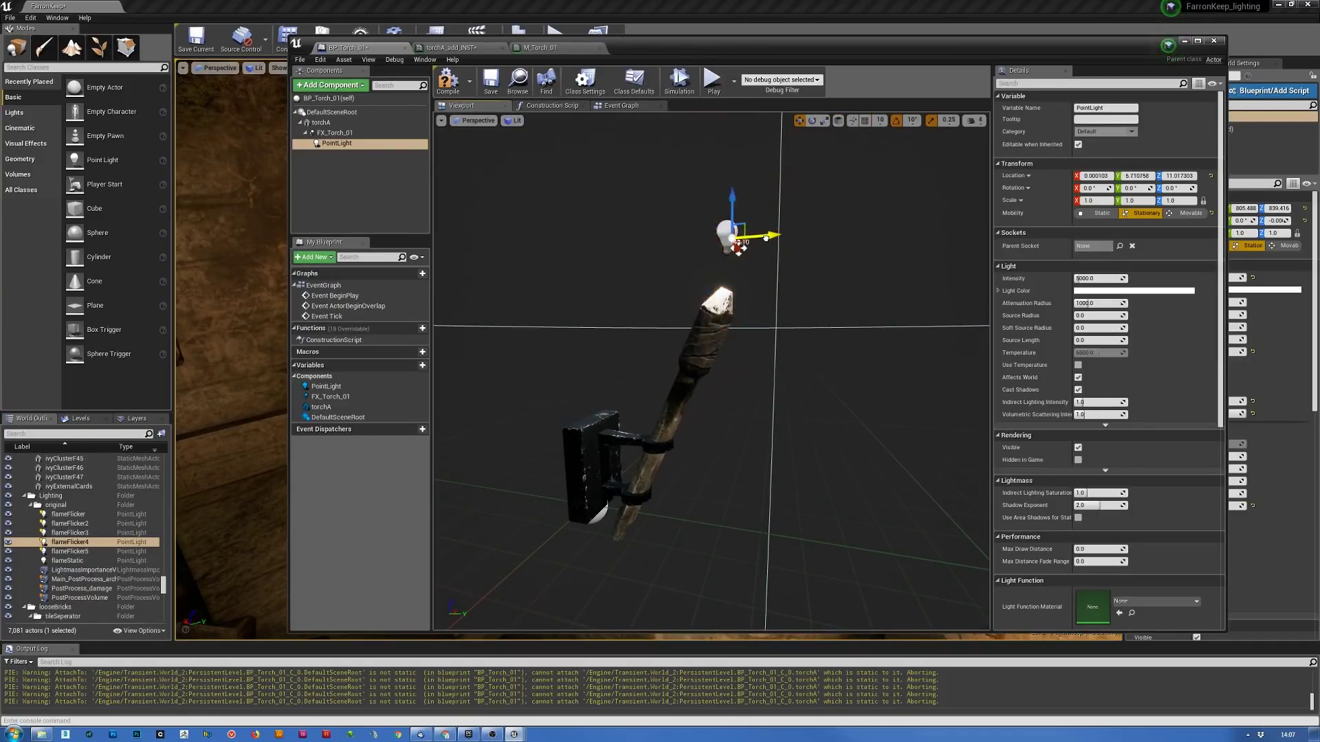
drag(950, 339, 715, 365)
- Delete the original flameFlicker4 point light from the level, accepting the broken level Blueprint reference
drag(661, 40, 1319, 124)
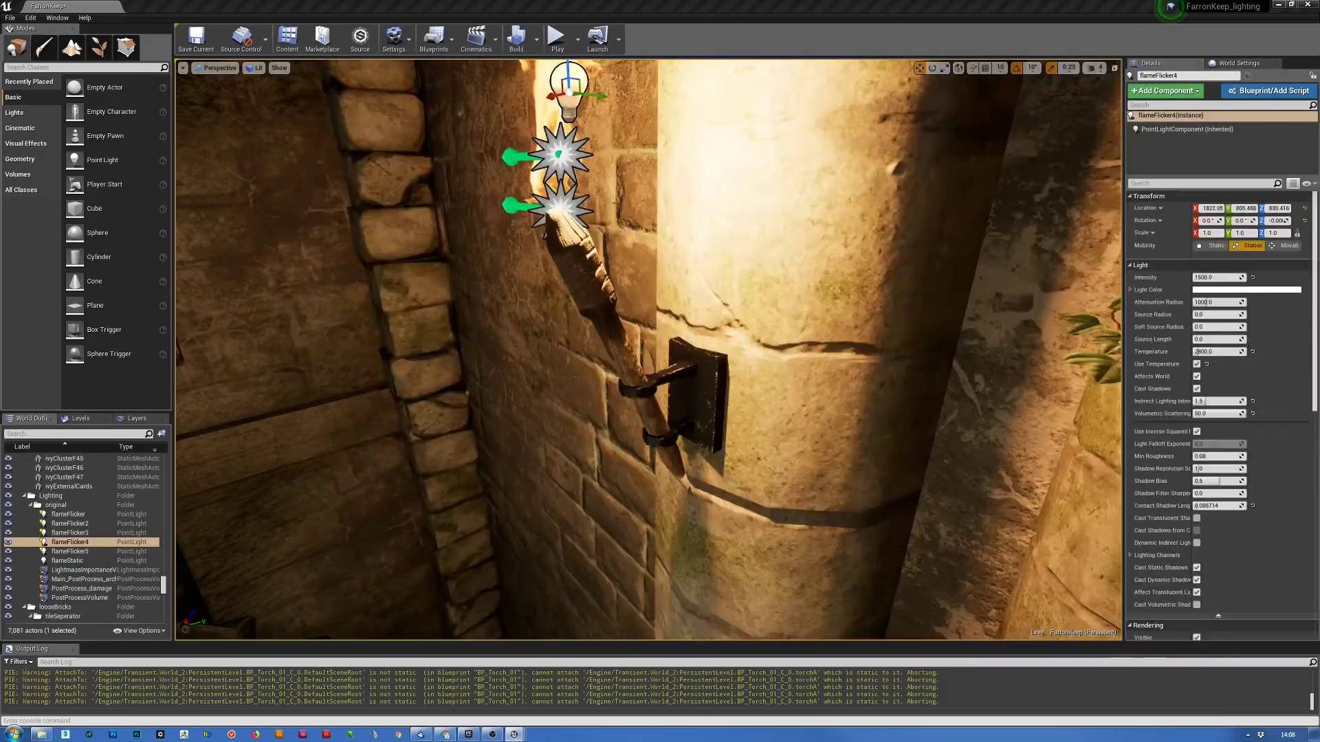
key(f)
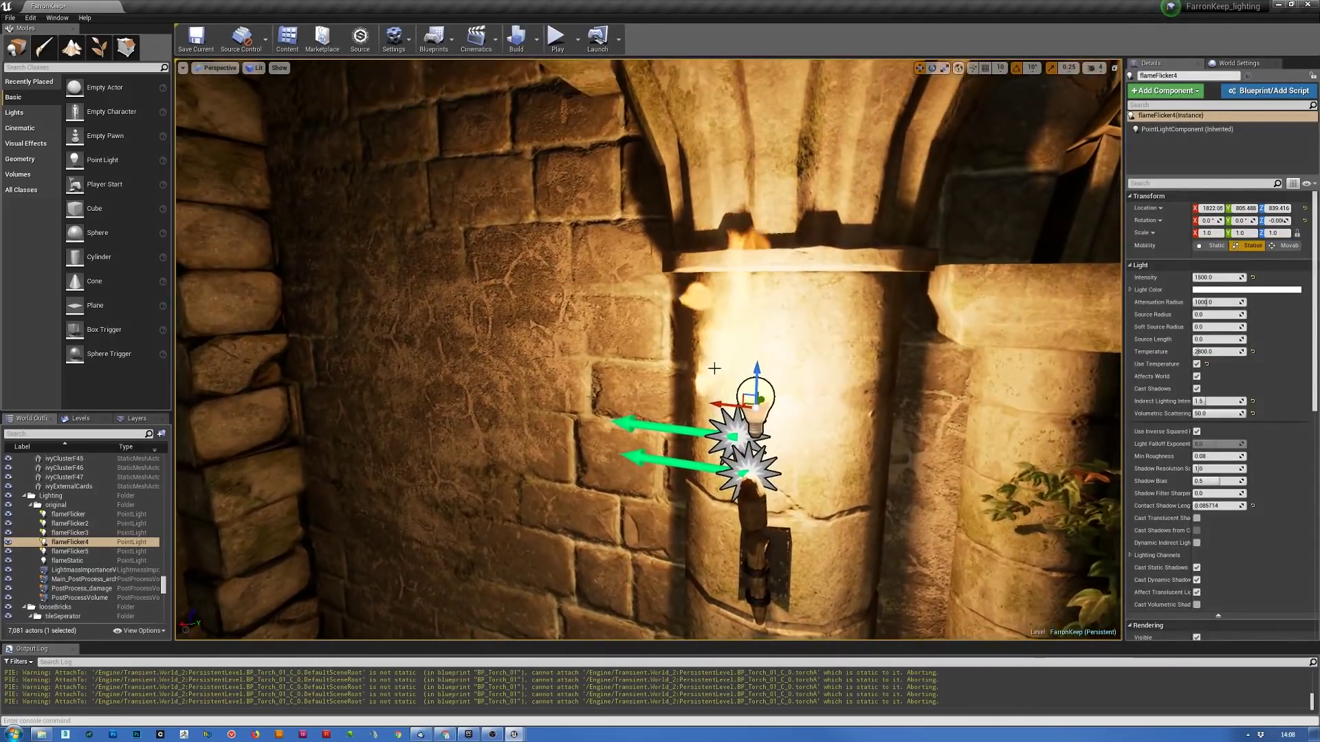
drag(759, 376, 751, 325)
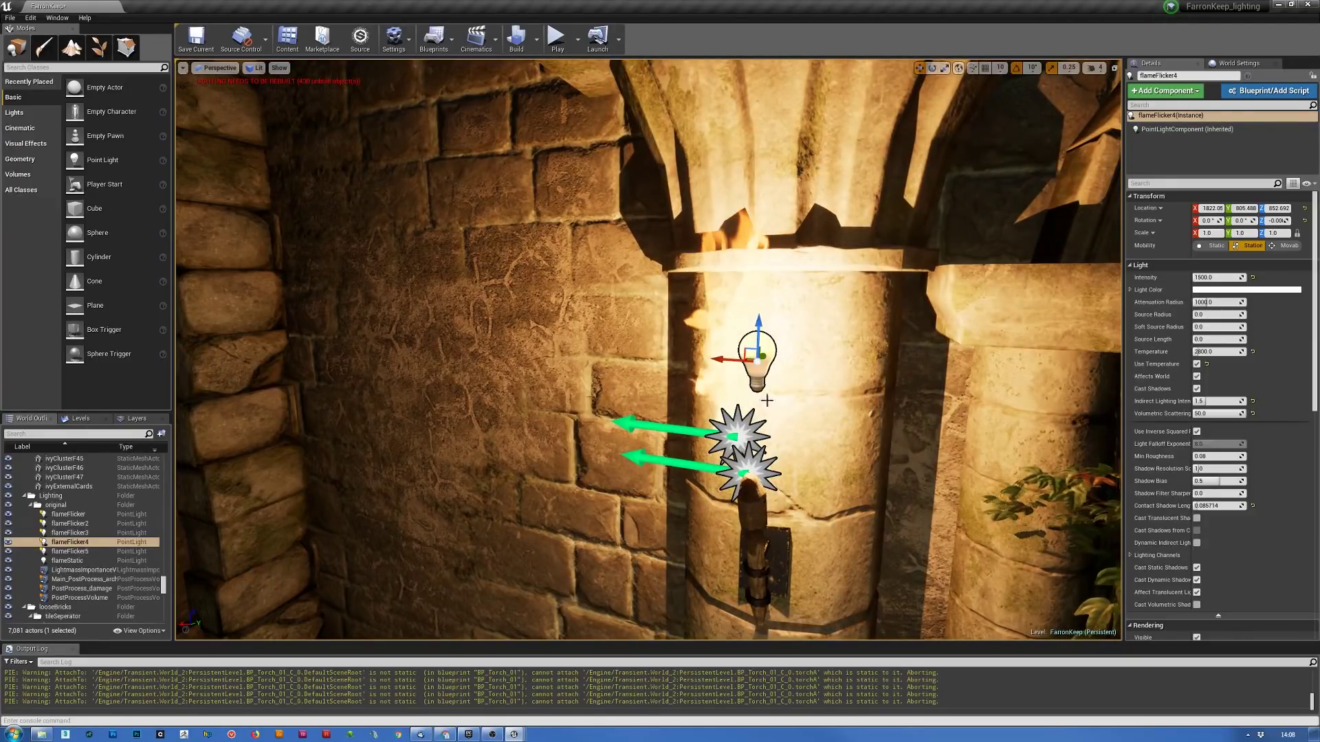
key(Delete)
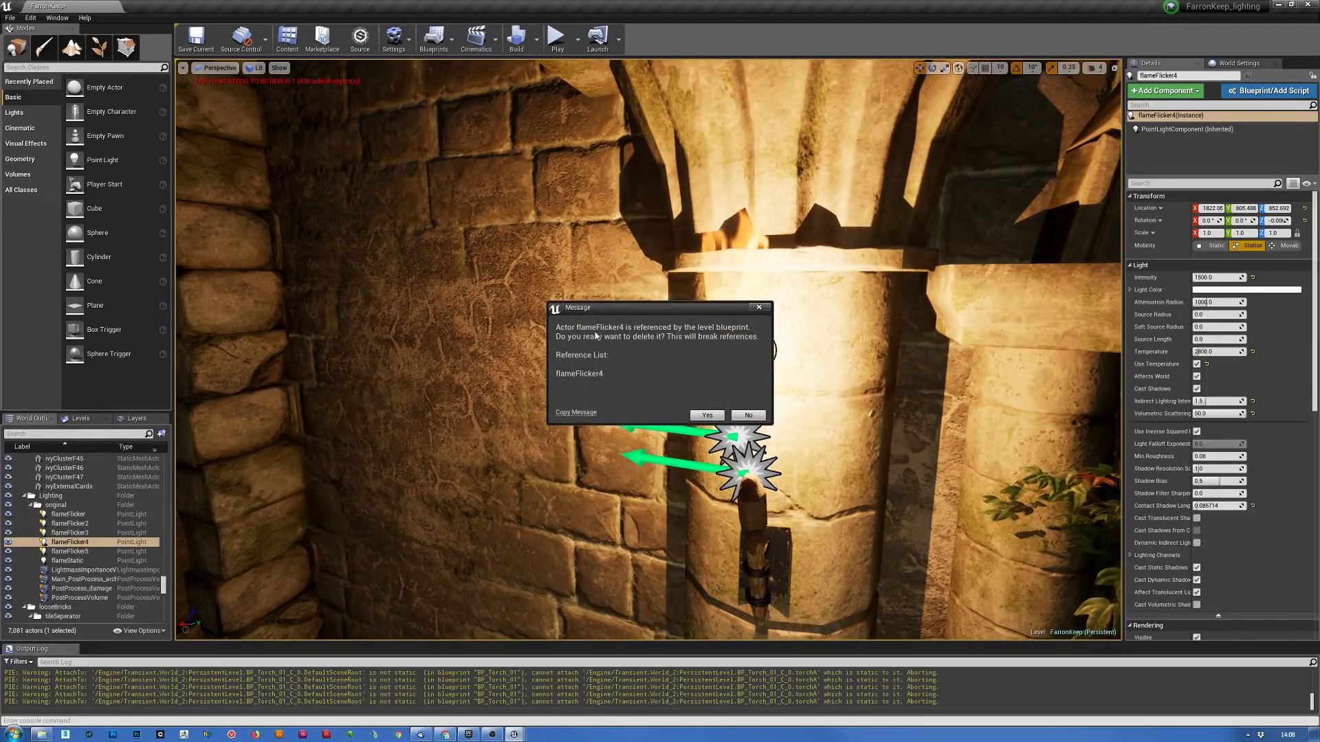
click(709, 418)
- Delete the original P_Fire4 fire emitter and FX_Fog_02 fog emitter from the level's torch
click(763, 428)
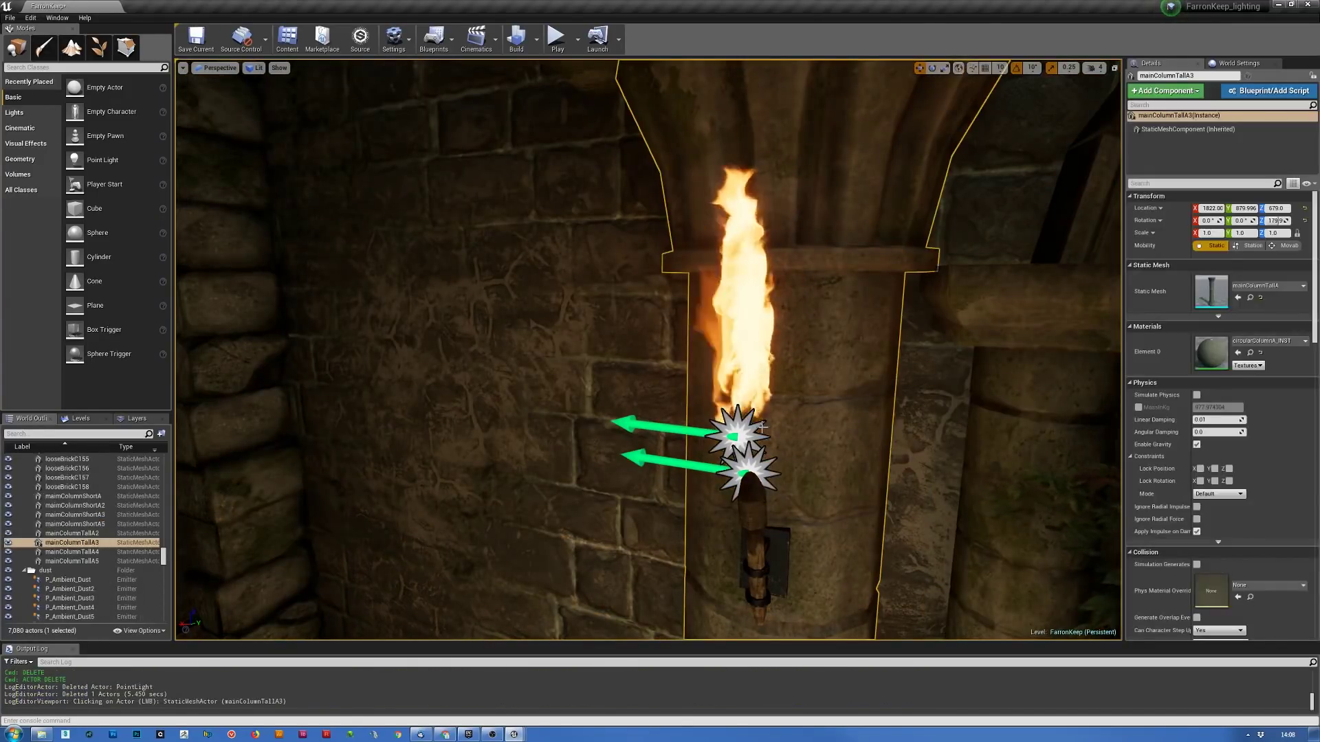
click(743, 429)
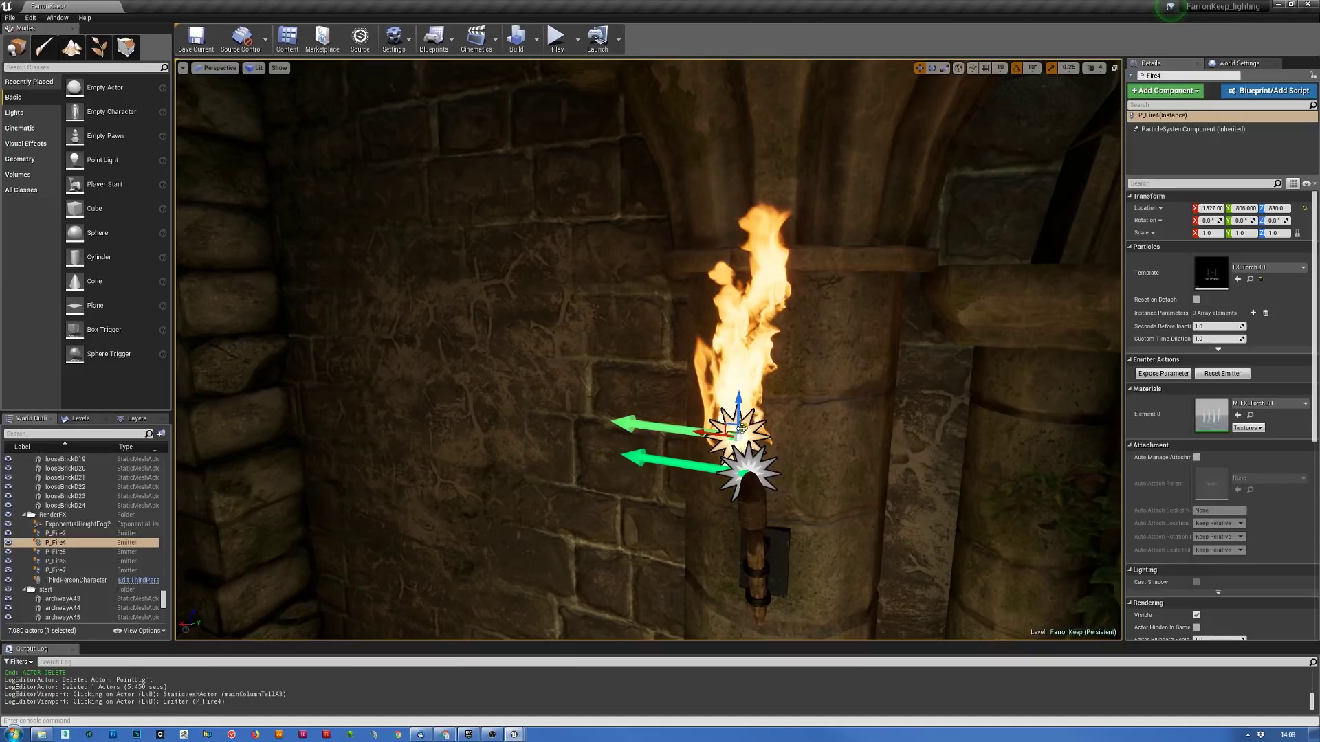
key(Delete)
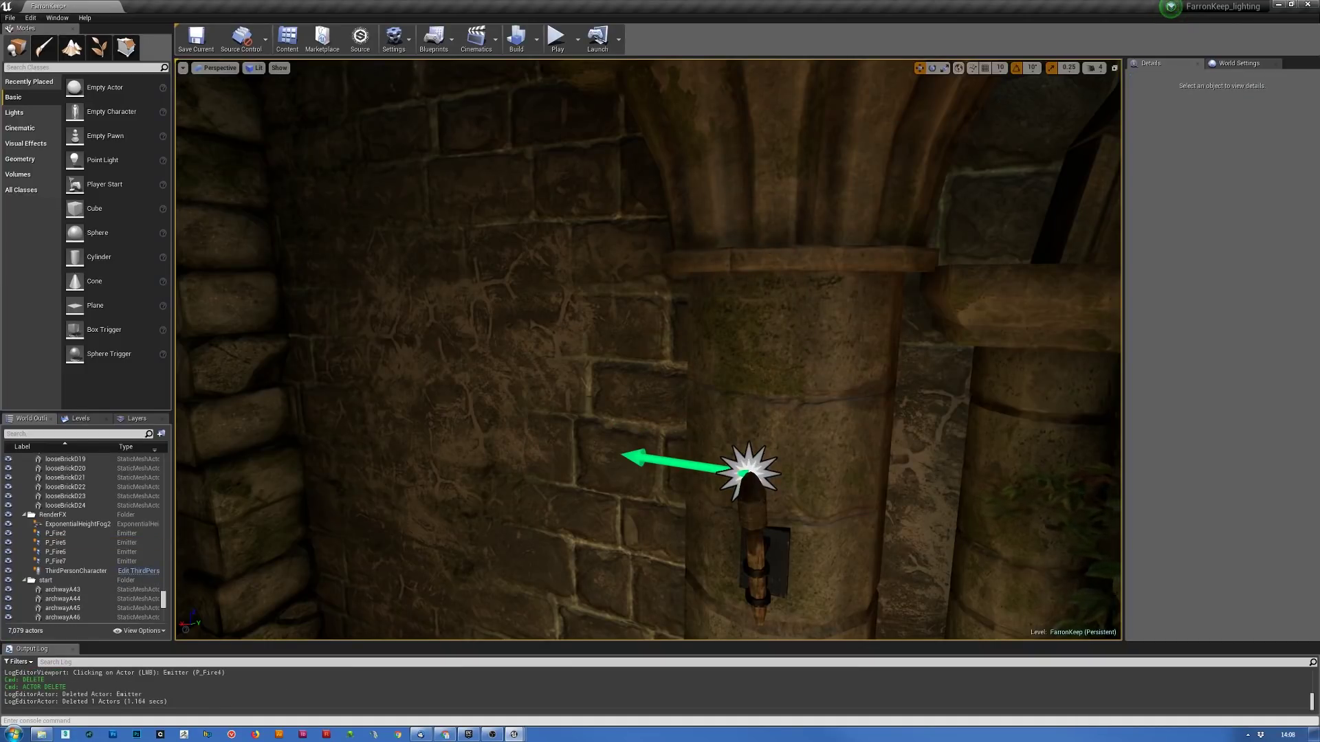
click(747, 461)
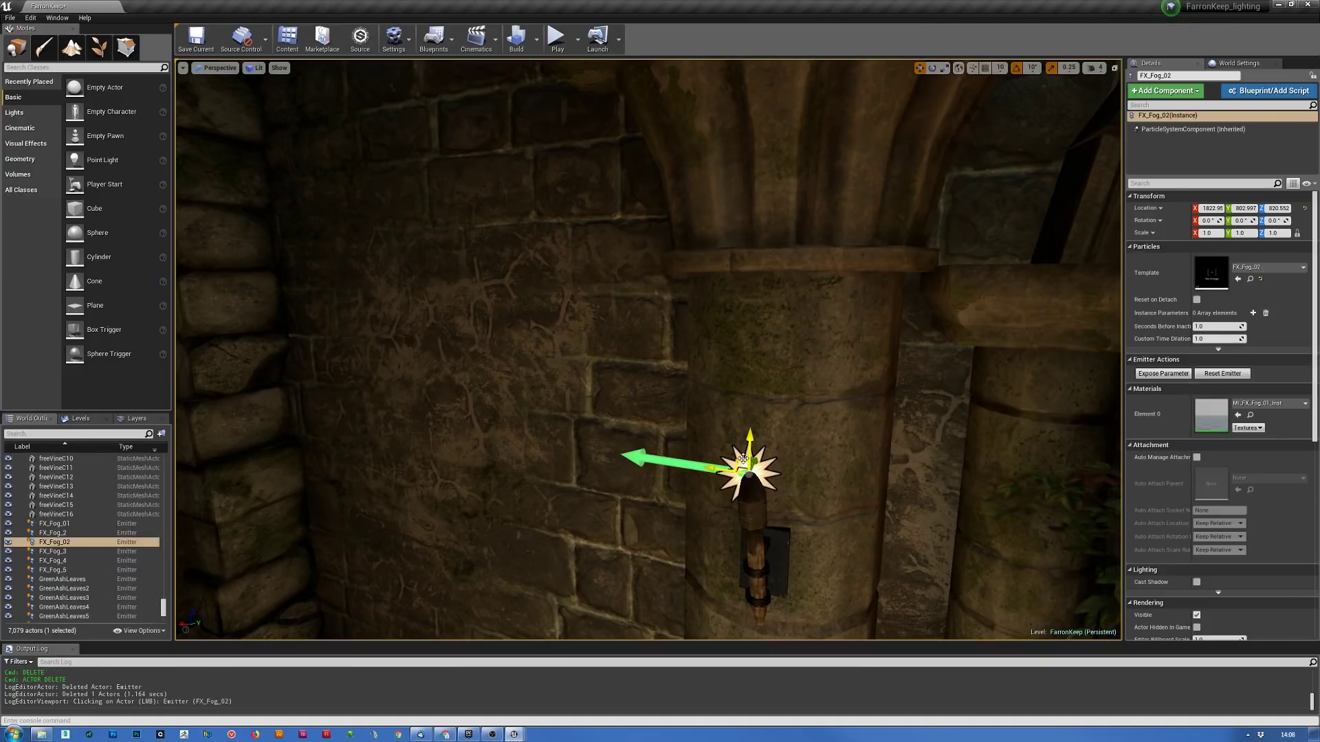
key(Delete)
- Replace the torchA3 mesh actor on the pillar with the BP_Torch_01 Blueprint
right_drag(822, 450, 738, 365)
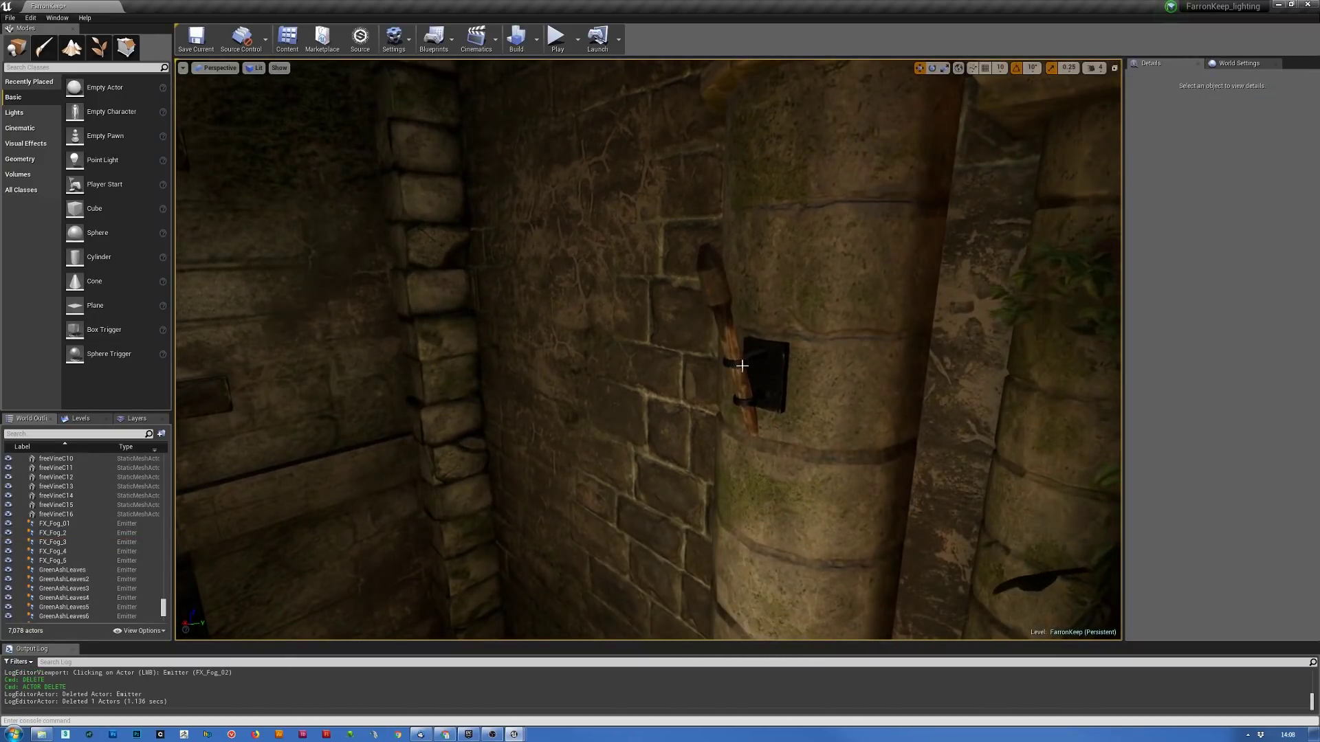
click(741, 365)
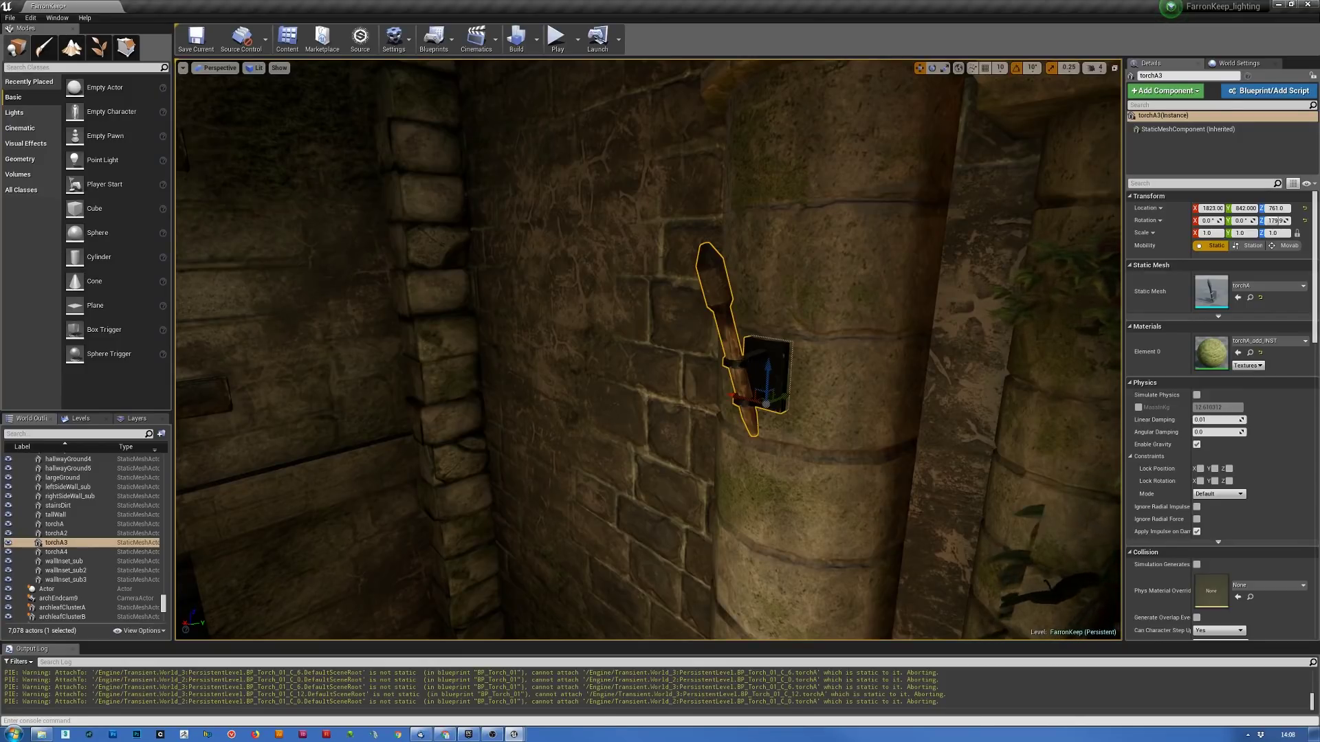
right_click(752, 360)
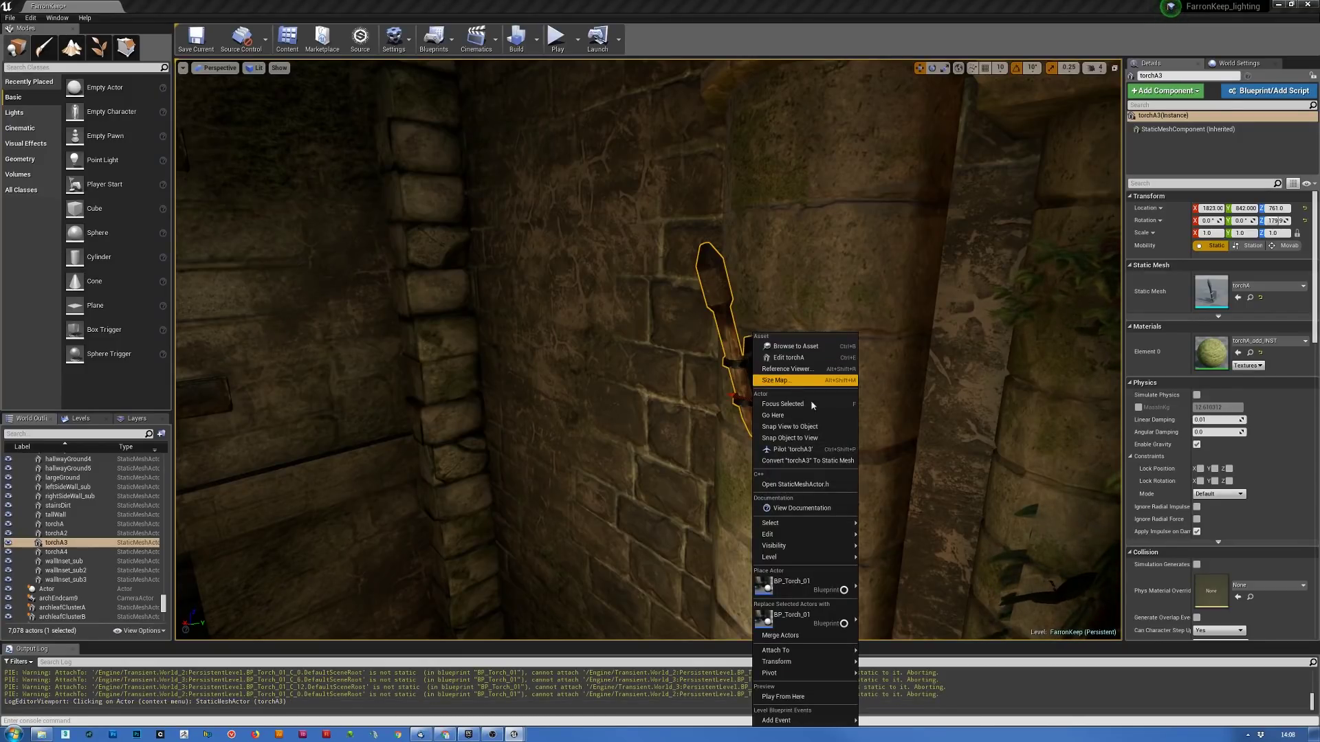
mouse_move(798, 625)
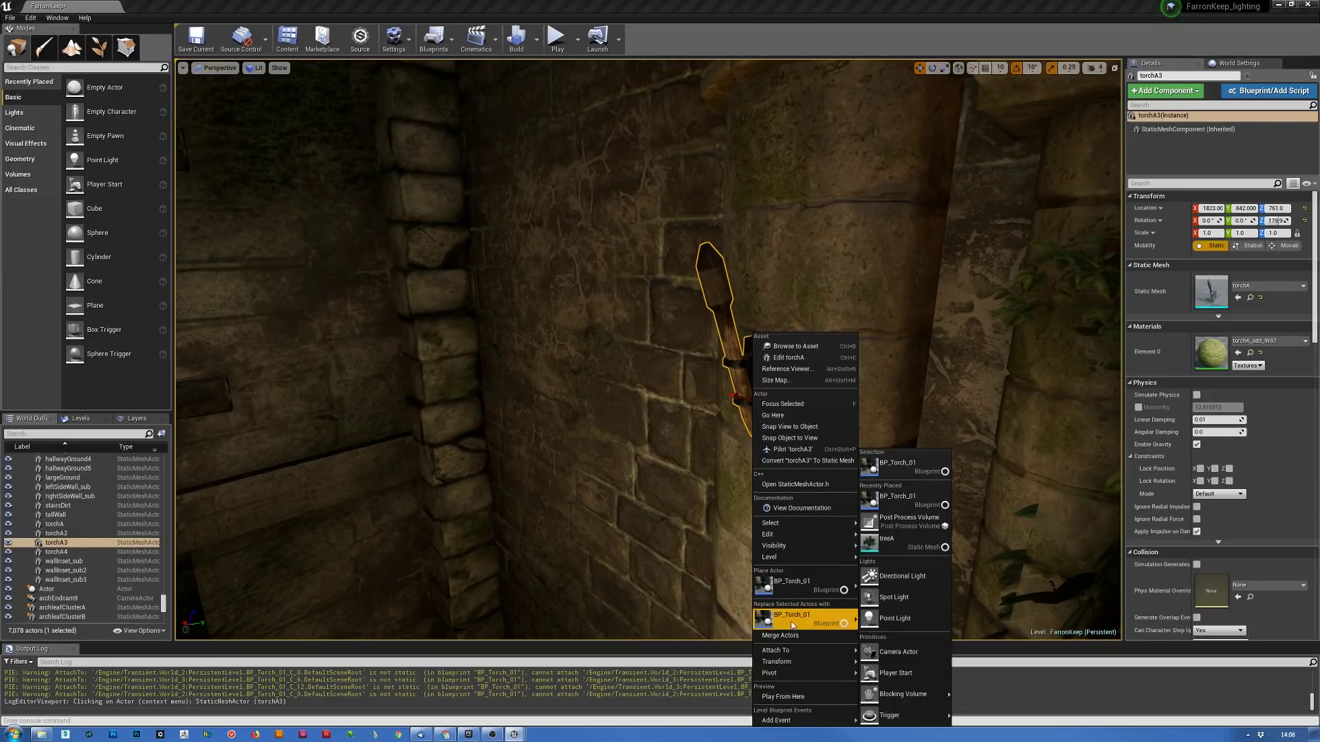
click(794, 617)
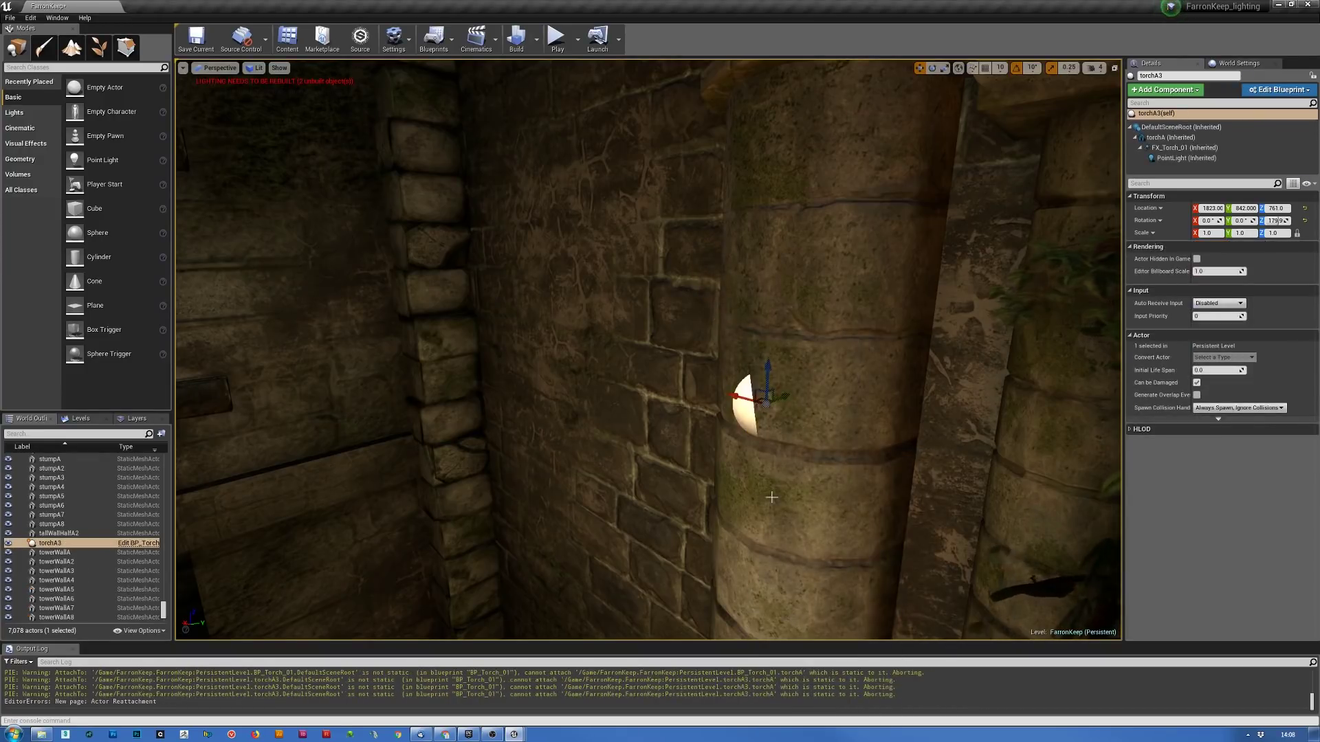
- Turn the replaced torch about 90° around its vertical axis and move it off the pillar to about Y 785 and Z 784
right_drag(778, 433, 782, 423)
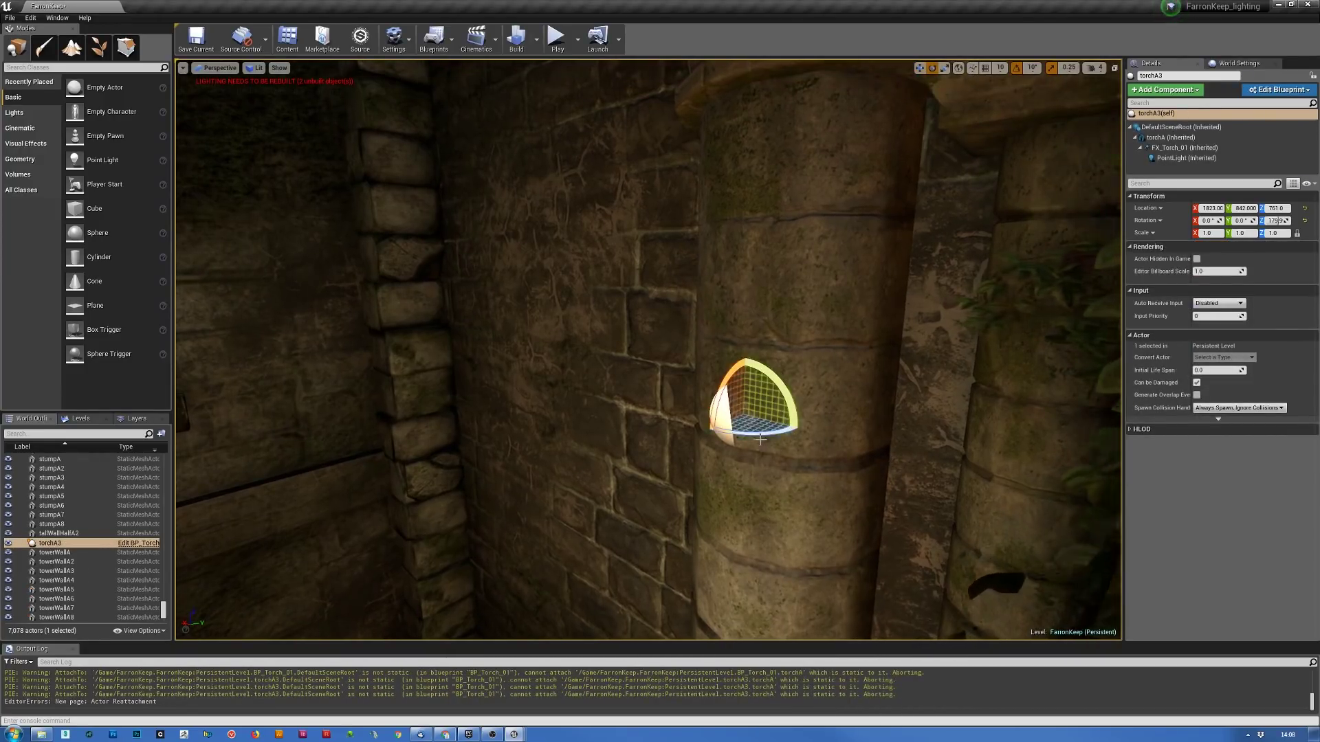
drag(771, 438, 825, 438)
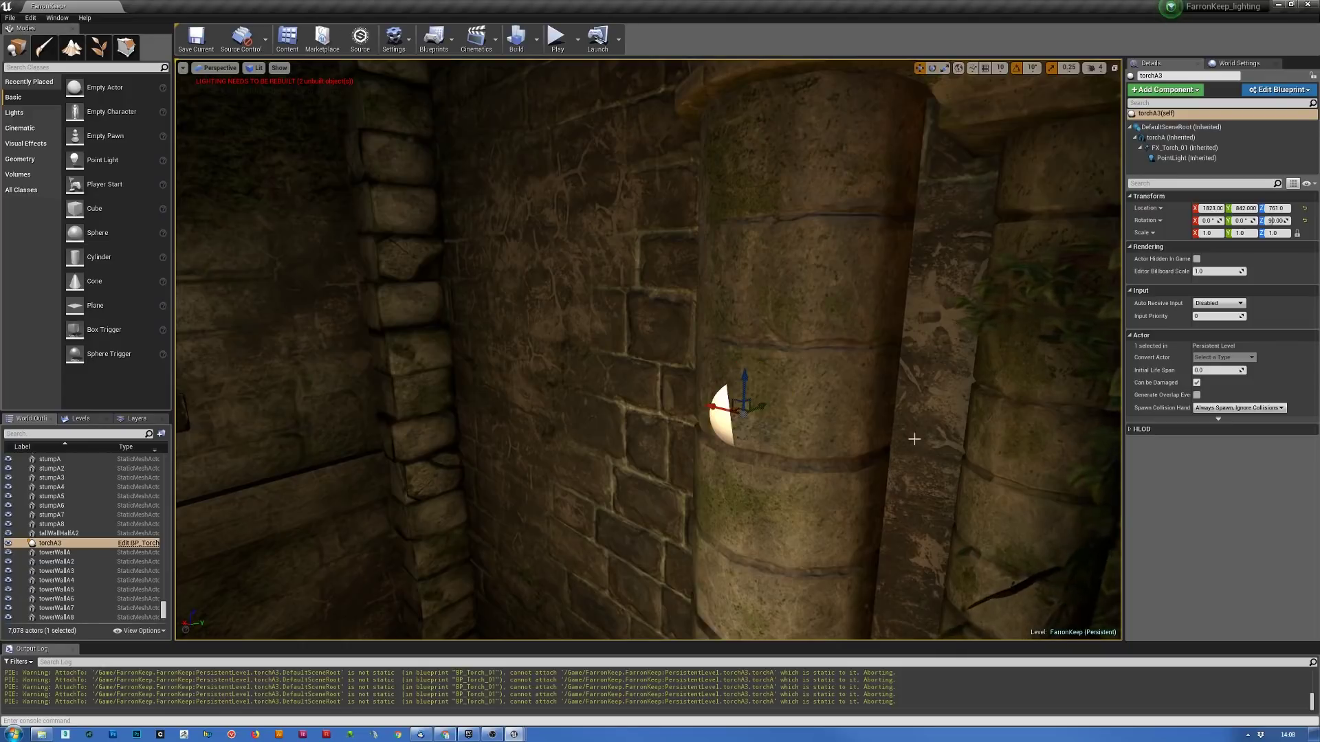
drag(639, 486, 654, 486)
click(1172, 138)
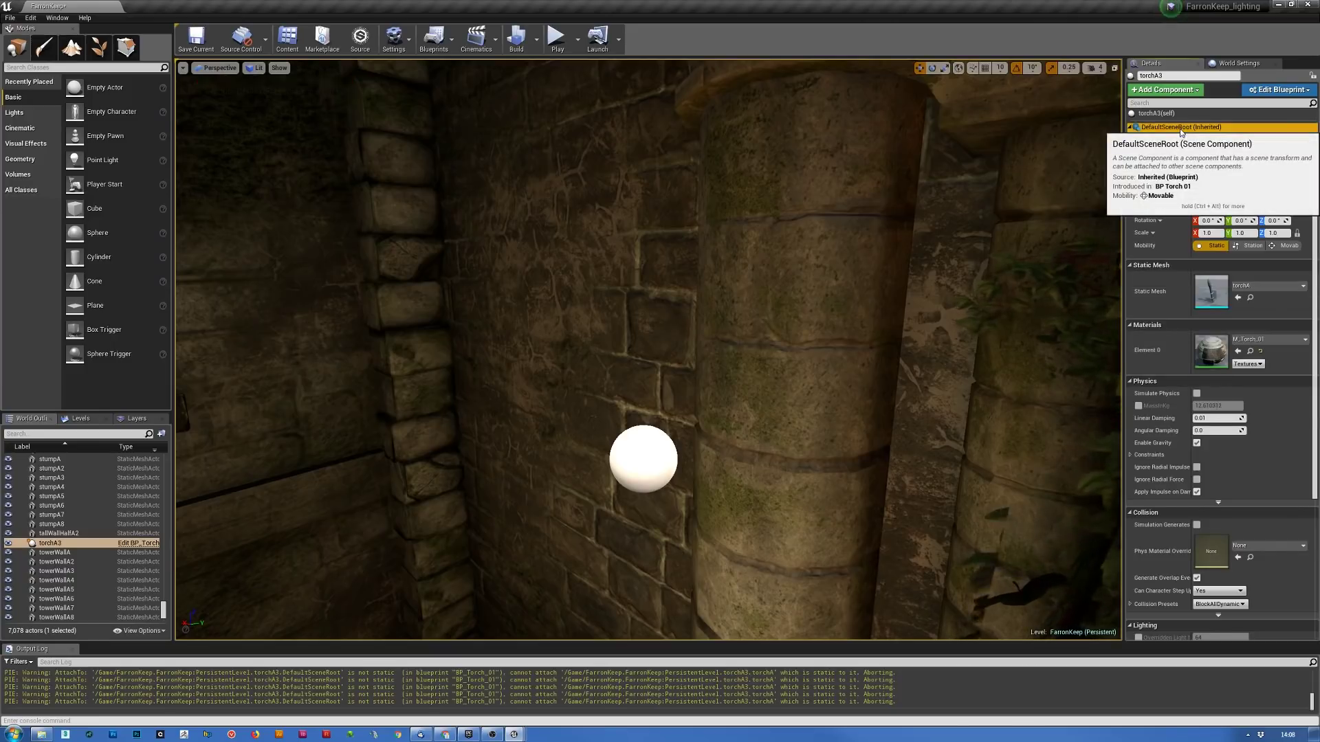
click(1169, 127)
drag(643, 431, 642, 359)
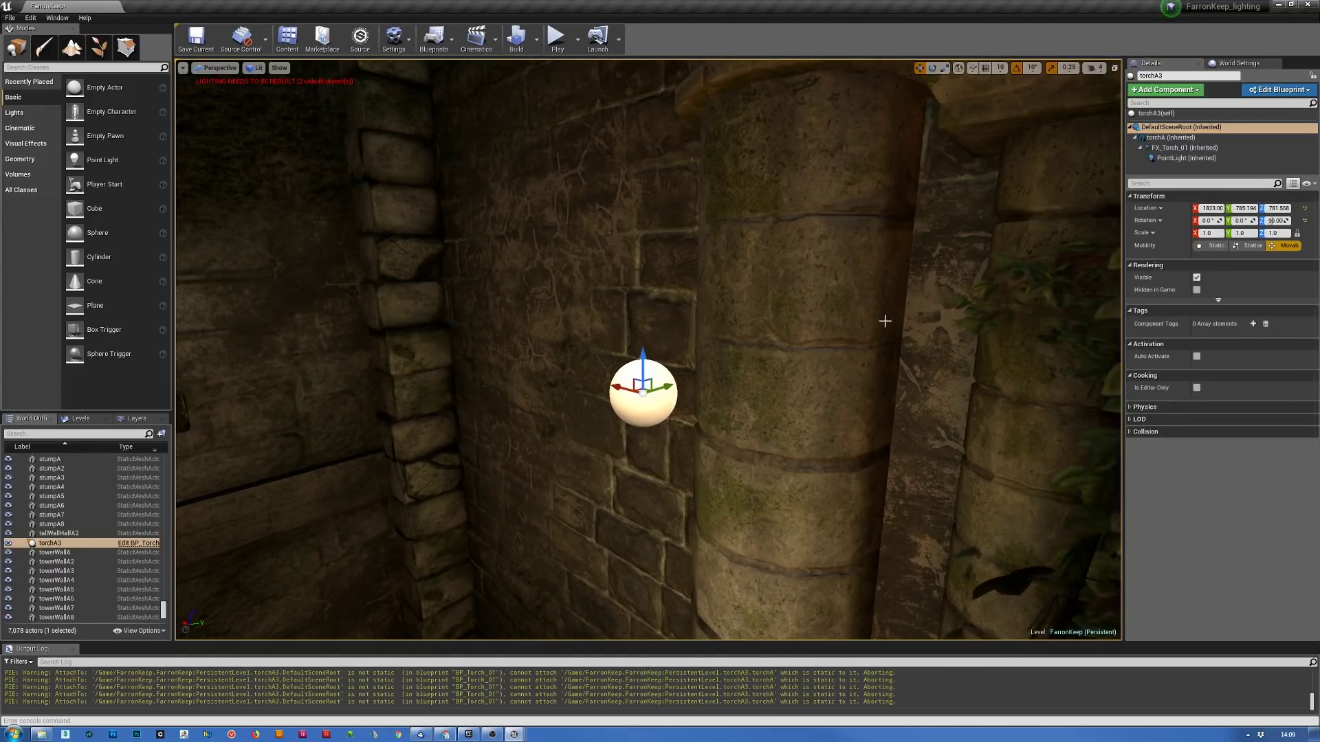
right_drag(578, 371, 598, 375)
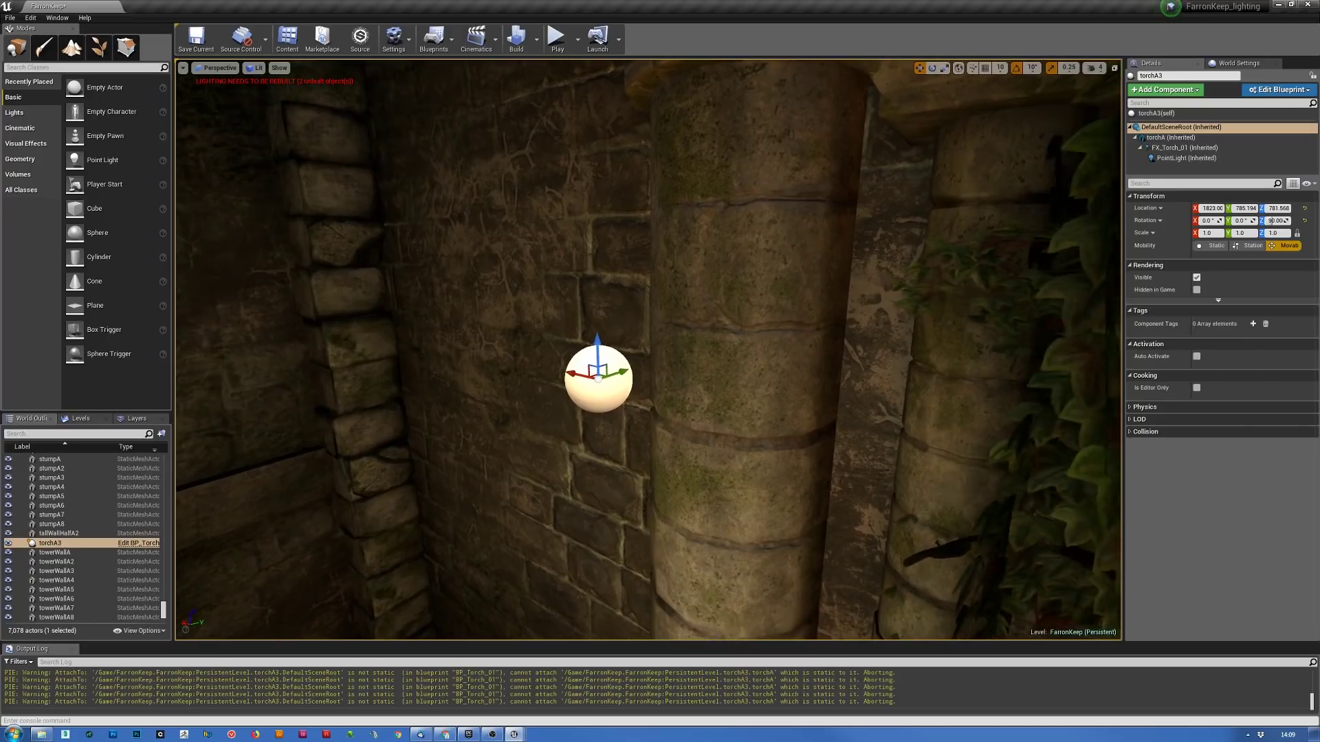
mouse_move(577, 371)
mouse_down()
mouse_move(578, 305)
mouse_move(577, 367)
mouse_up()
click(1156, 113)
mouse_move(588, 343)
mouse_down()
mouse_move(588, 286)
mouse_move(586, 342)
mouse_up()
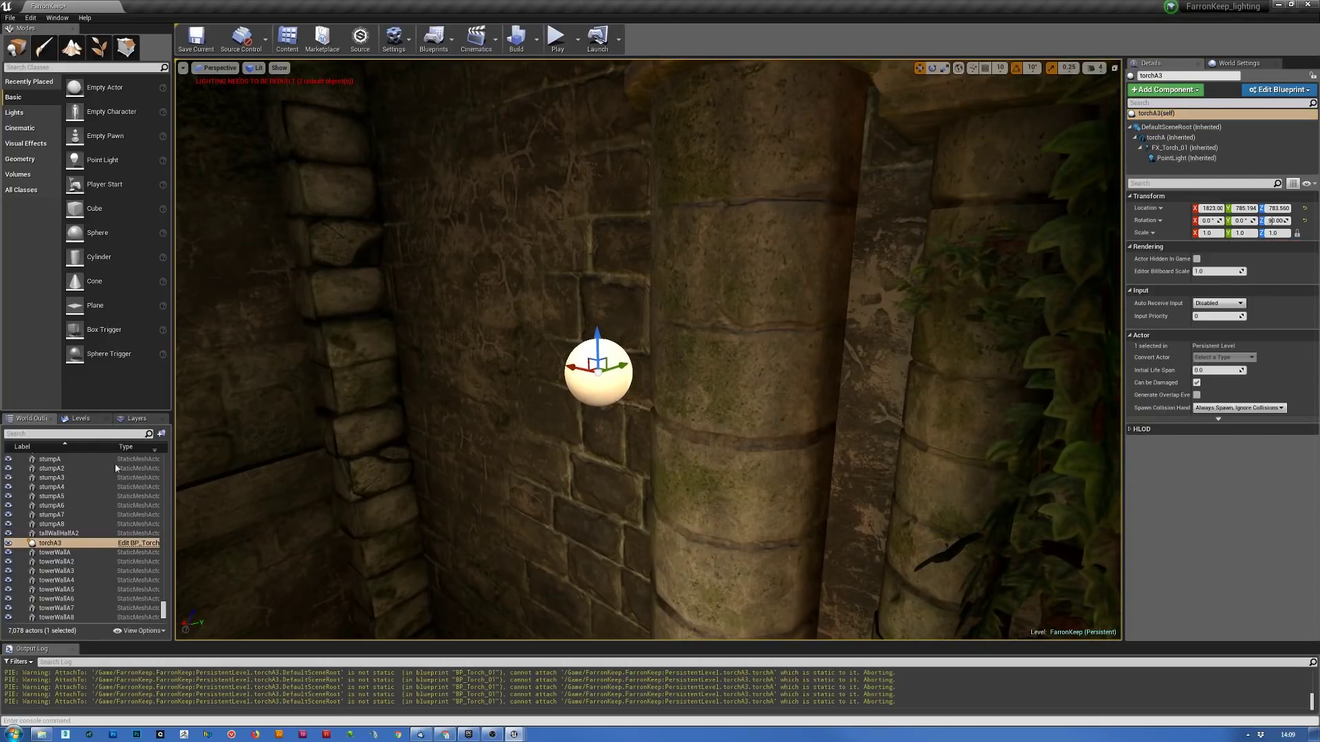
- Swap the moved torch for a fresh BP_Torch_01 instance beside the pillar and save the assets
key(Delete)
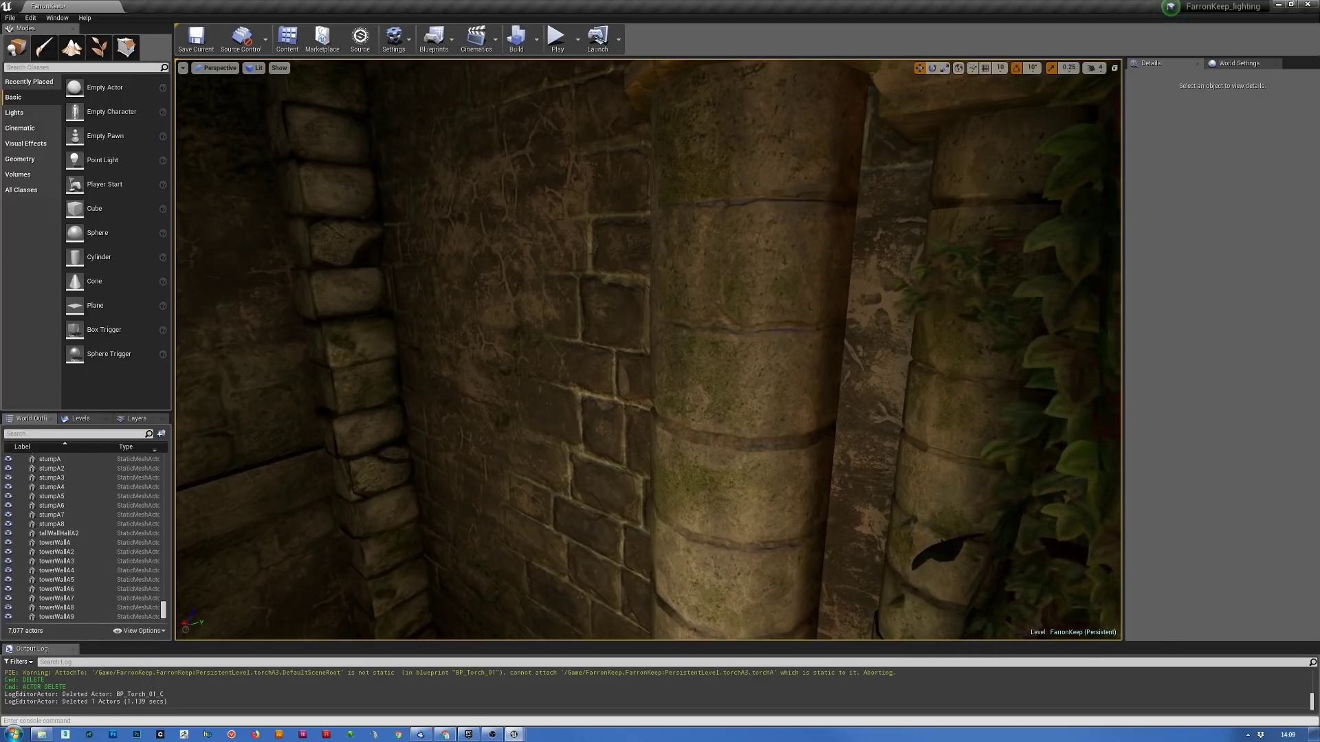
drag(1319, 412, 638, 484)
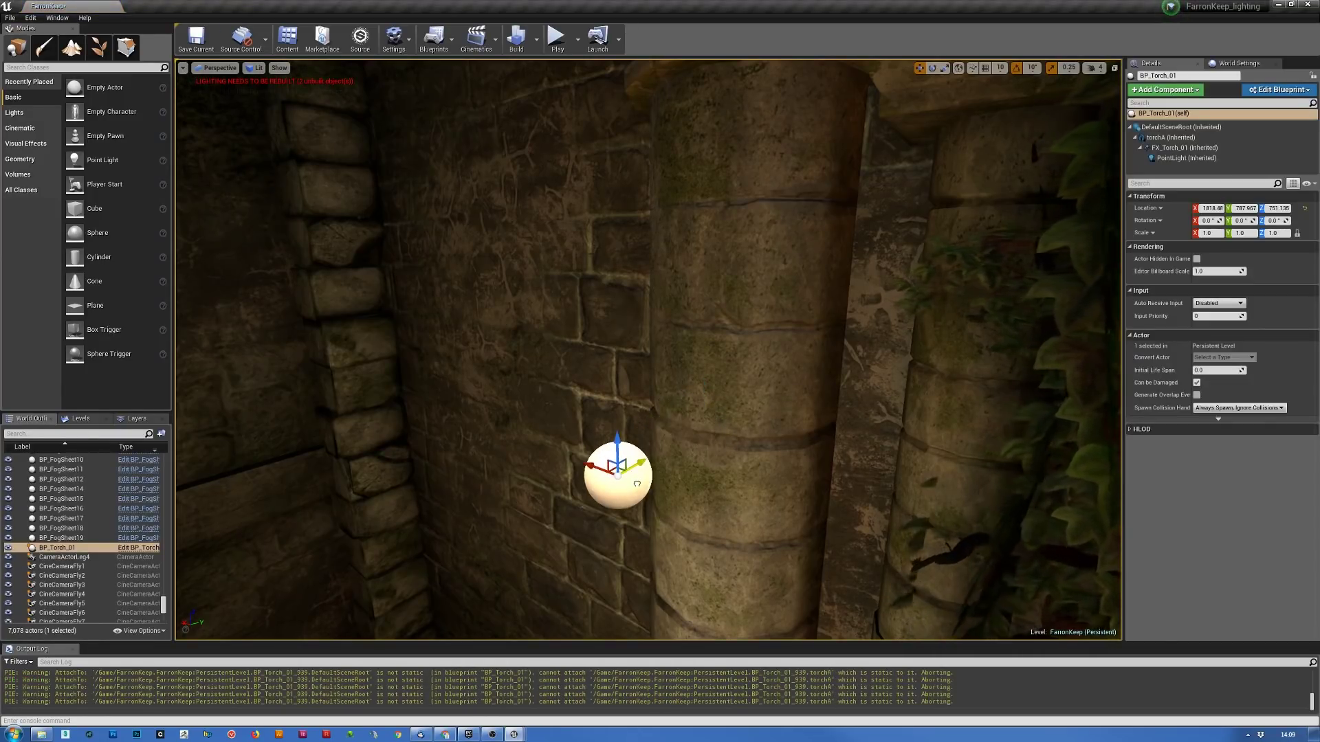
mouse_move(637, 484)
right_down()
mouse_move(694, 482)
mouse_move(660, 475)
right_up()
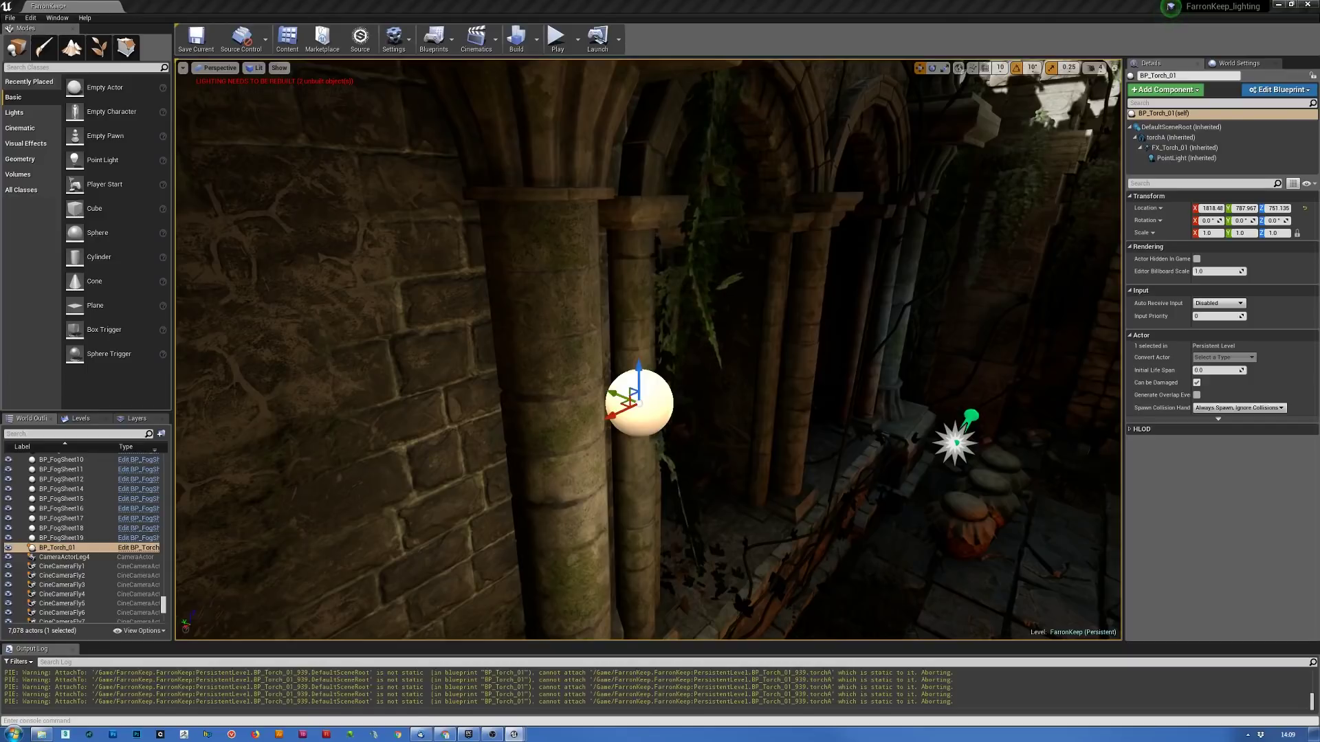
key(ctrl+shift+s)
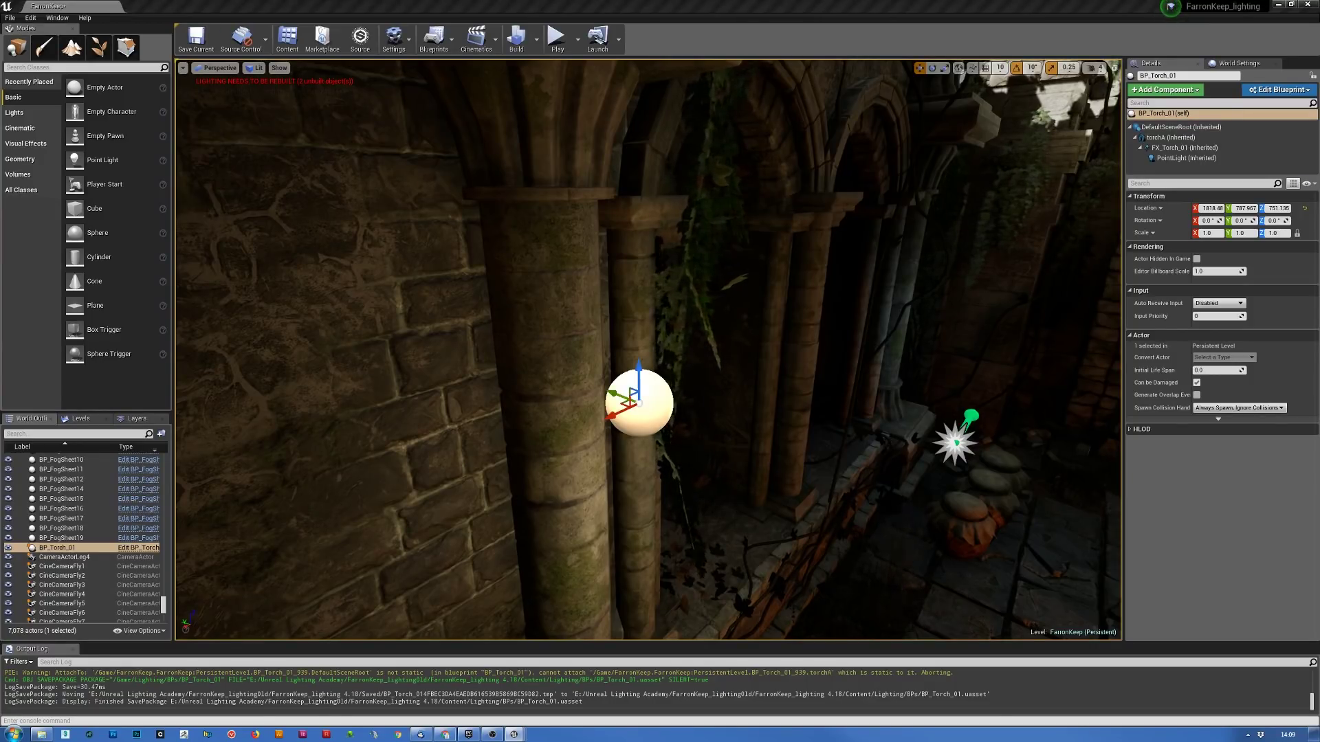
- Try a second BP_Torch_01 instance between the arch columns, then delete it
drag(957, 530, 966, 302)
right_drag(966, 303, 729, 303)
key(d)
right_drag(814, 321, 729, 321)
drag(821, 304, 675, 325)
key(Delete)
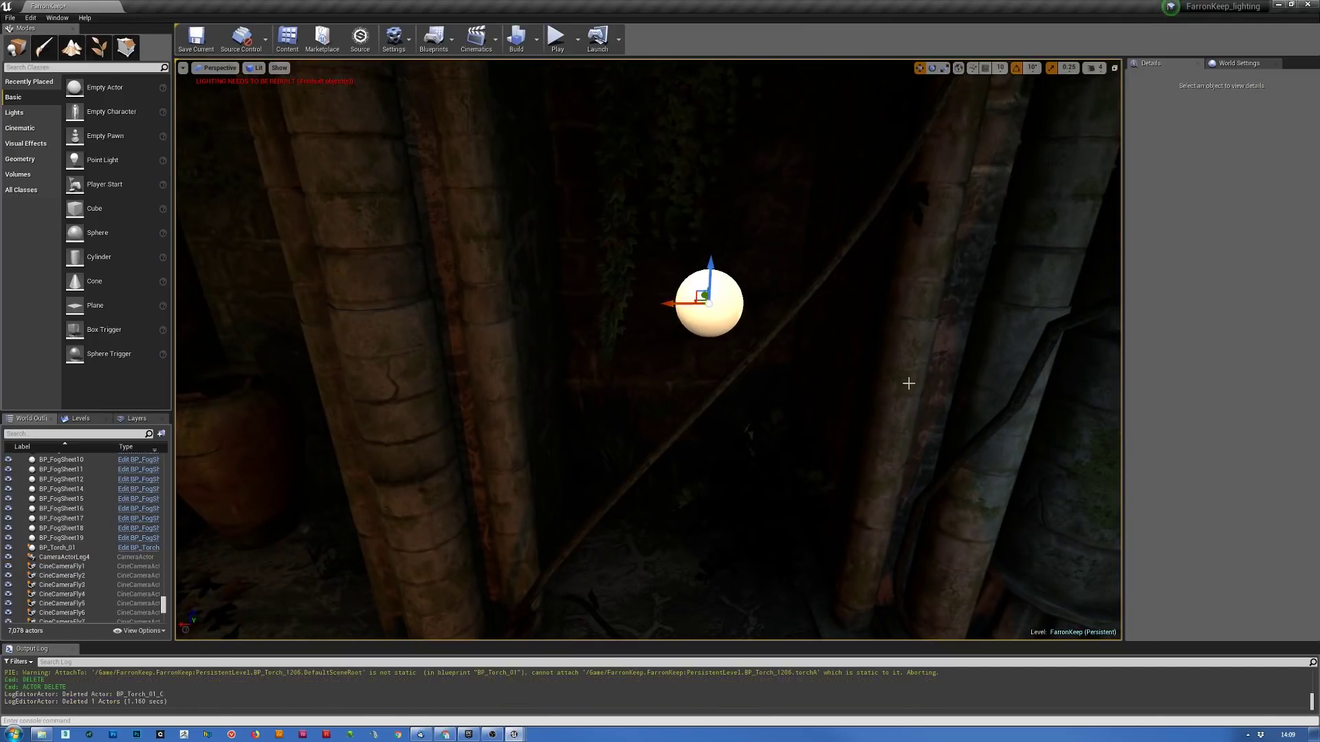
- Check the placed torch in the level and the DefaultSceneRoot settings in the BP_Torch_01 Blueprint
right_drag(931, 372, 931, 372)
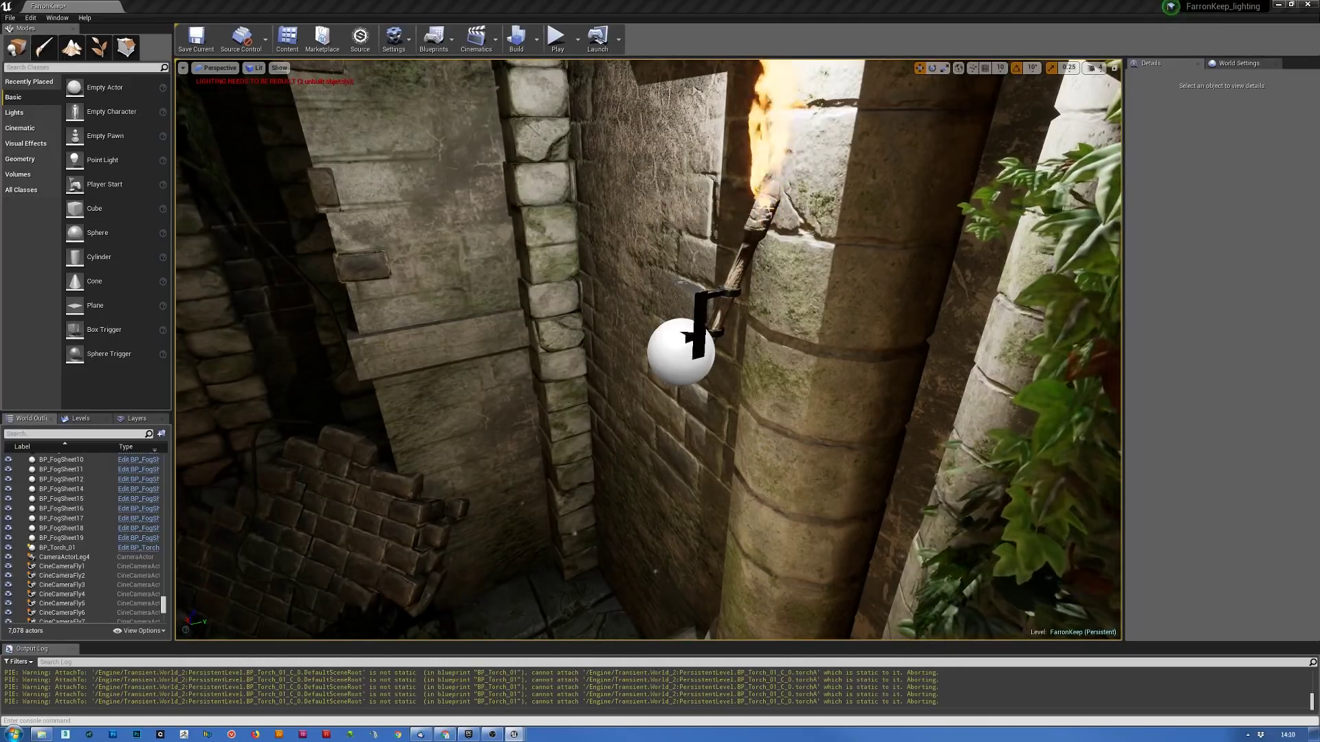
drag(1319, 137, 589, 113)
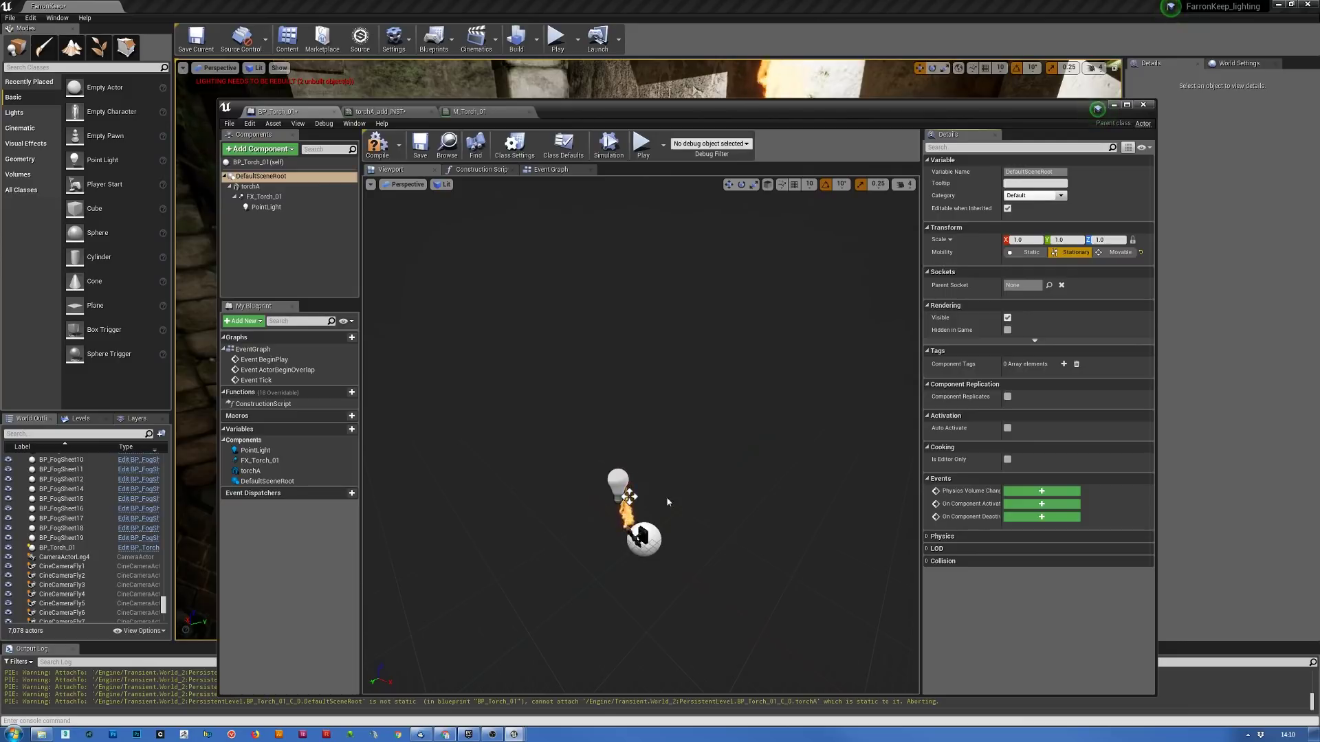
drag(657, 113, 1319, 173)
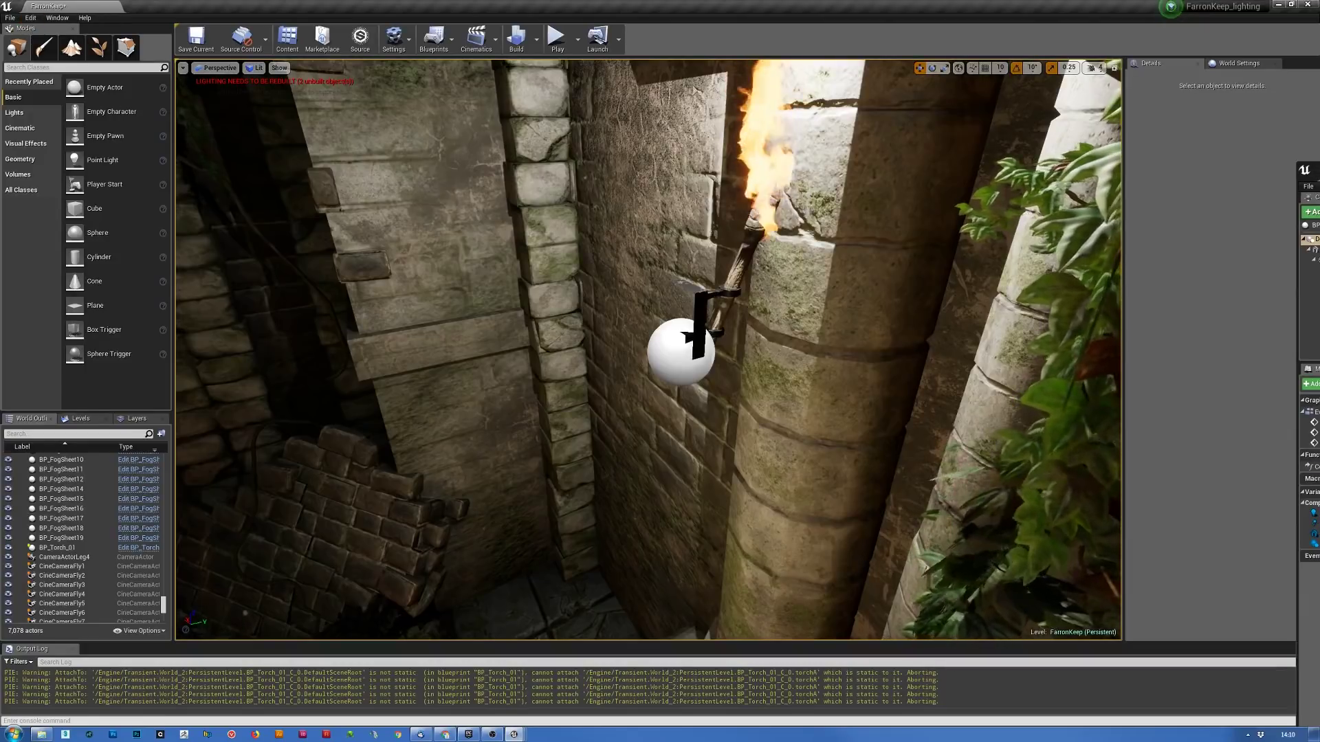
- Undo the mobility edit and all torch placements and moves, back to the original torchA3 mesh on the pillar
key(ctrl+z)
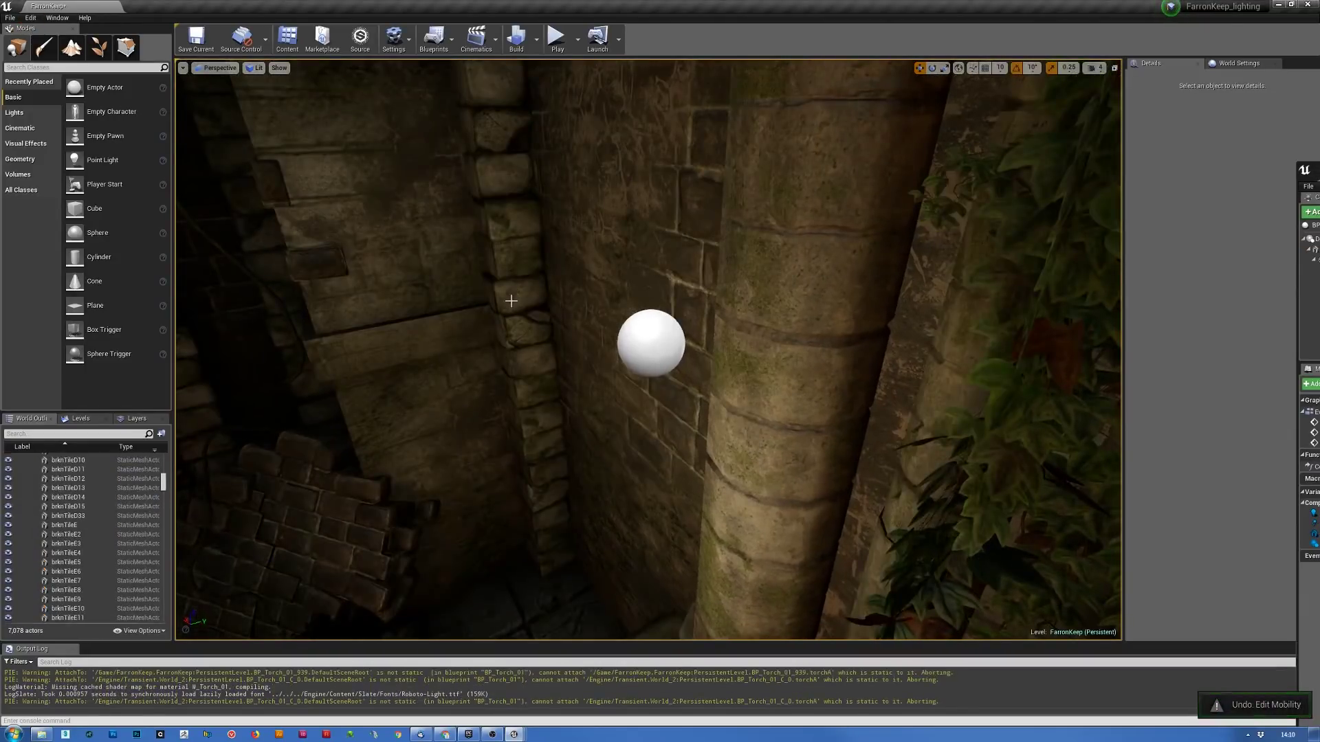
key(ctrl+z)
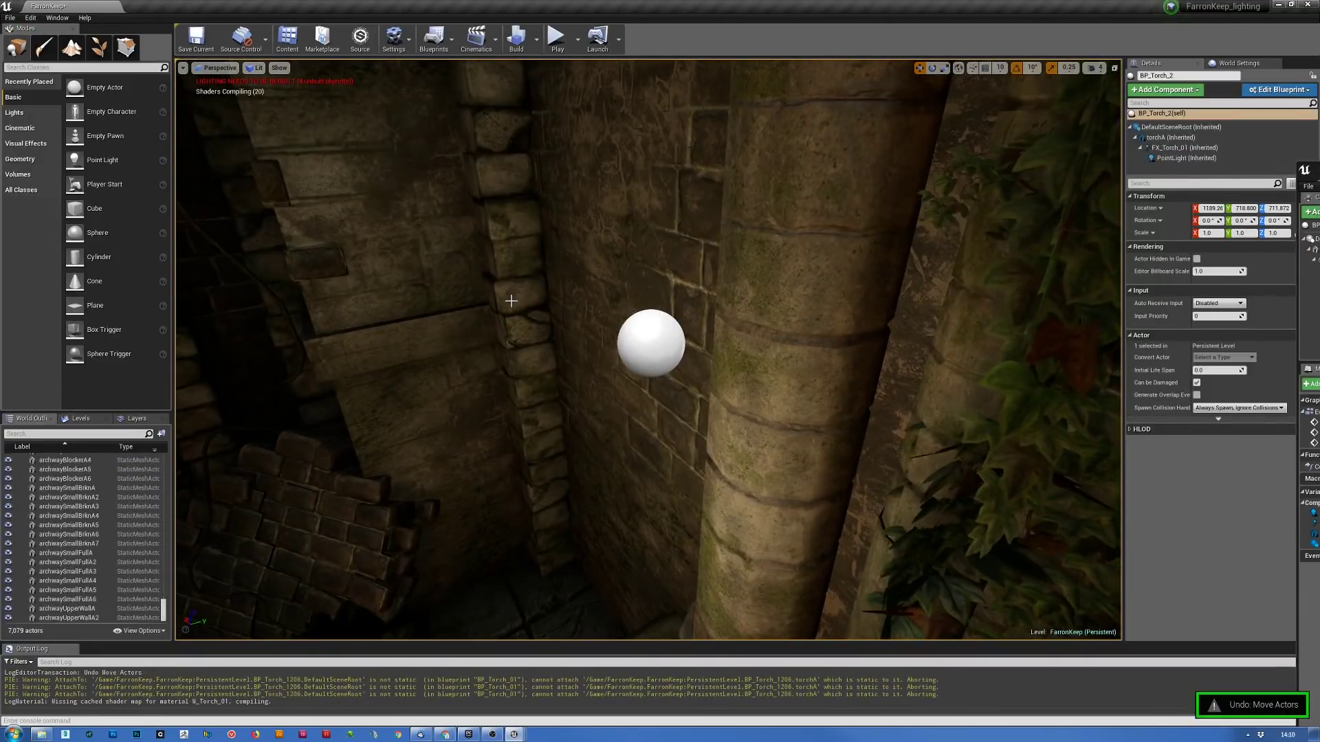
key(ctrl+z)
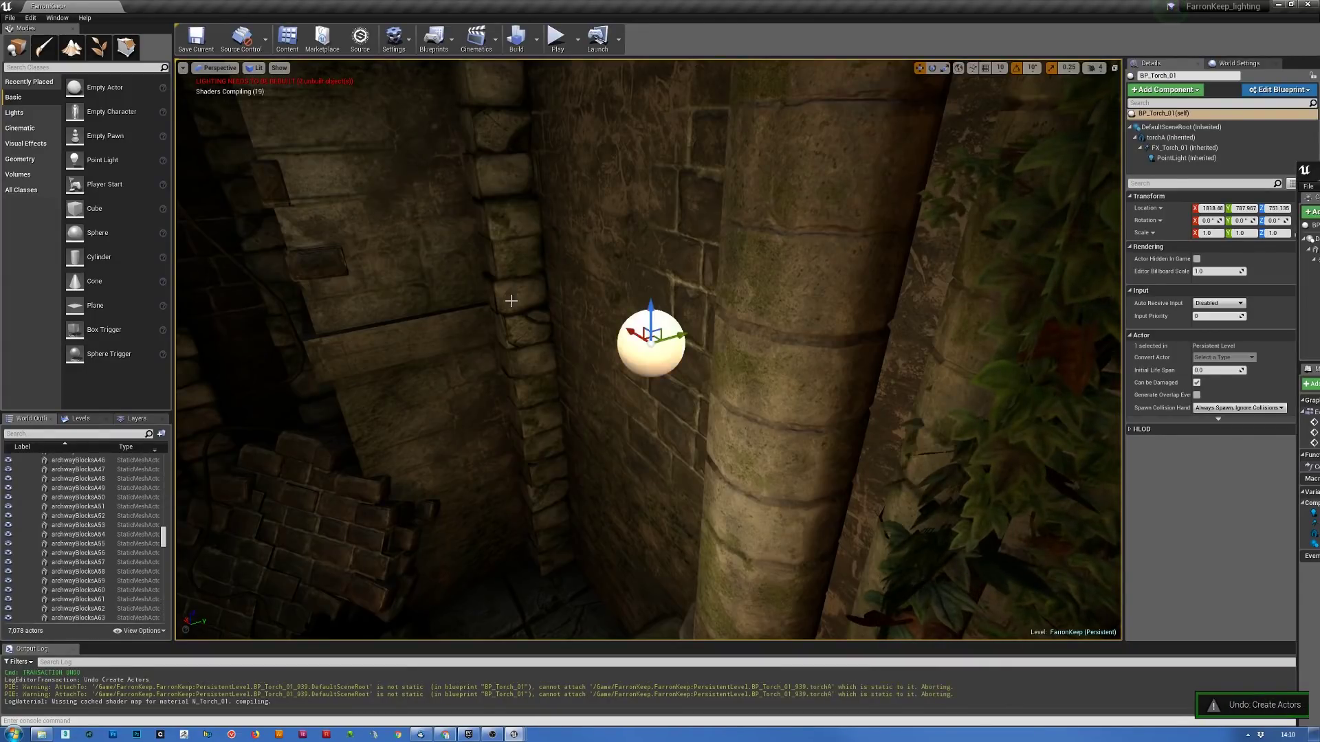
key(ctrl+z)
key(ctrl+z)
key(ctrl+z)
key(ctrl+z)
key(ctrl+z)
key(ctrl+z)
key(ctrl+z)
key(ctrl+z)
key(ctrl+z)
key(ctrl+z)
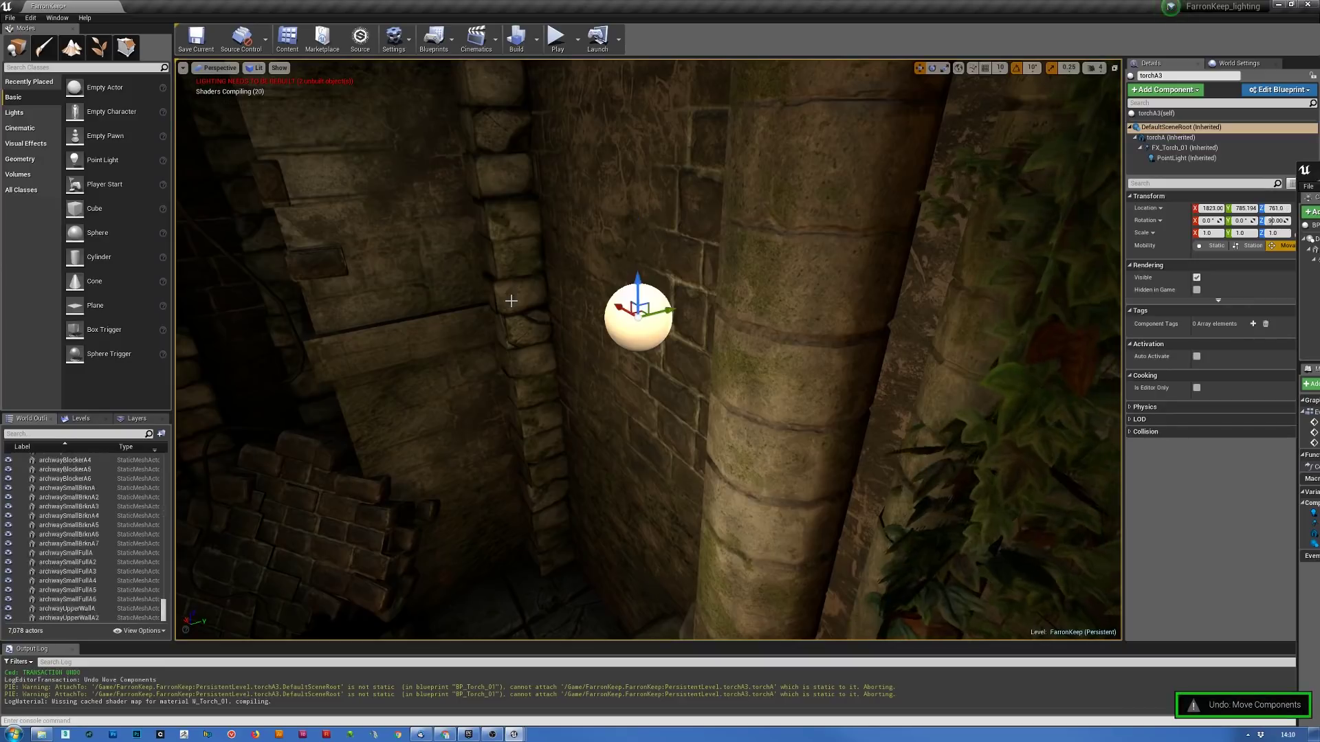
key(ctrl+z)
key(ctrl+z)
key(ctrl+z)
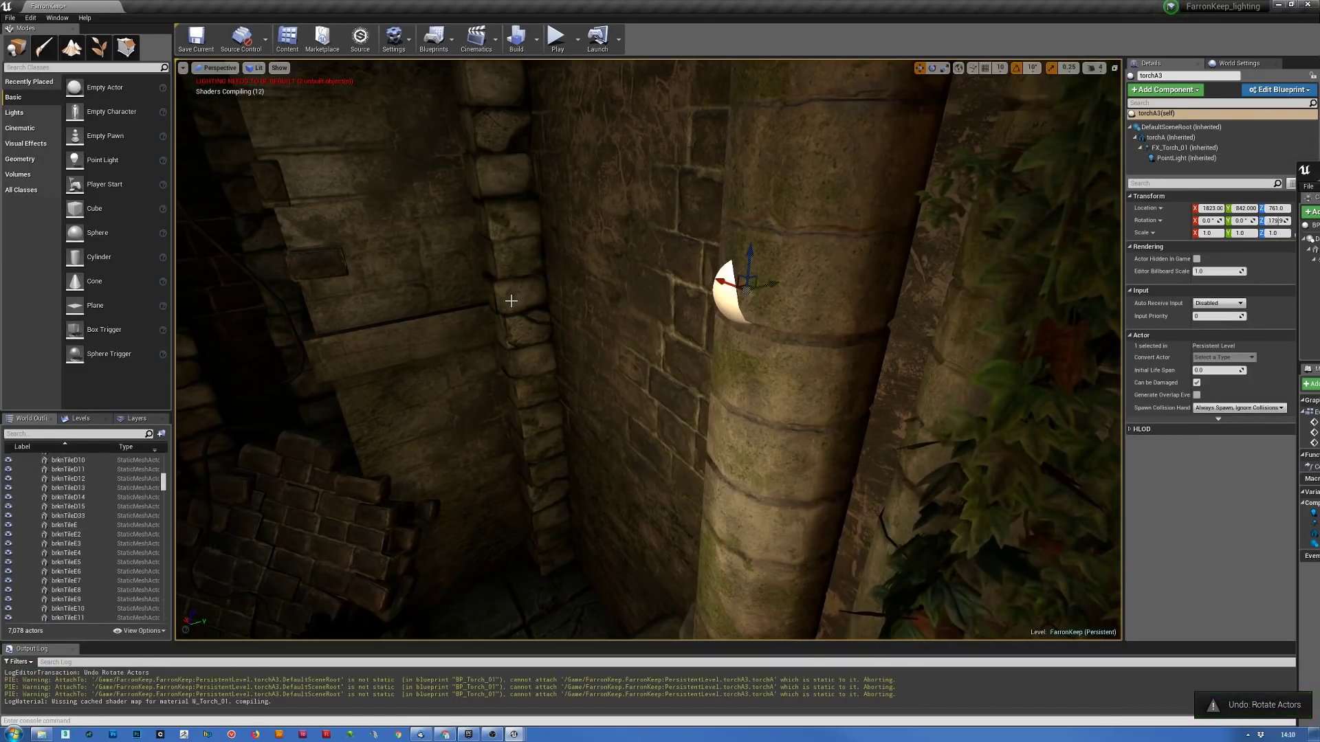
key(ctrl+z)
key(ctrl+z)
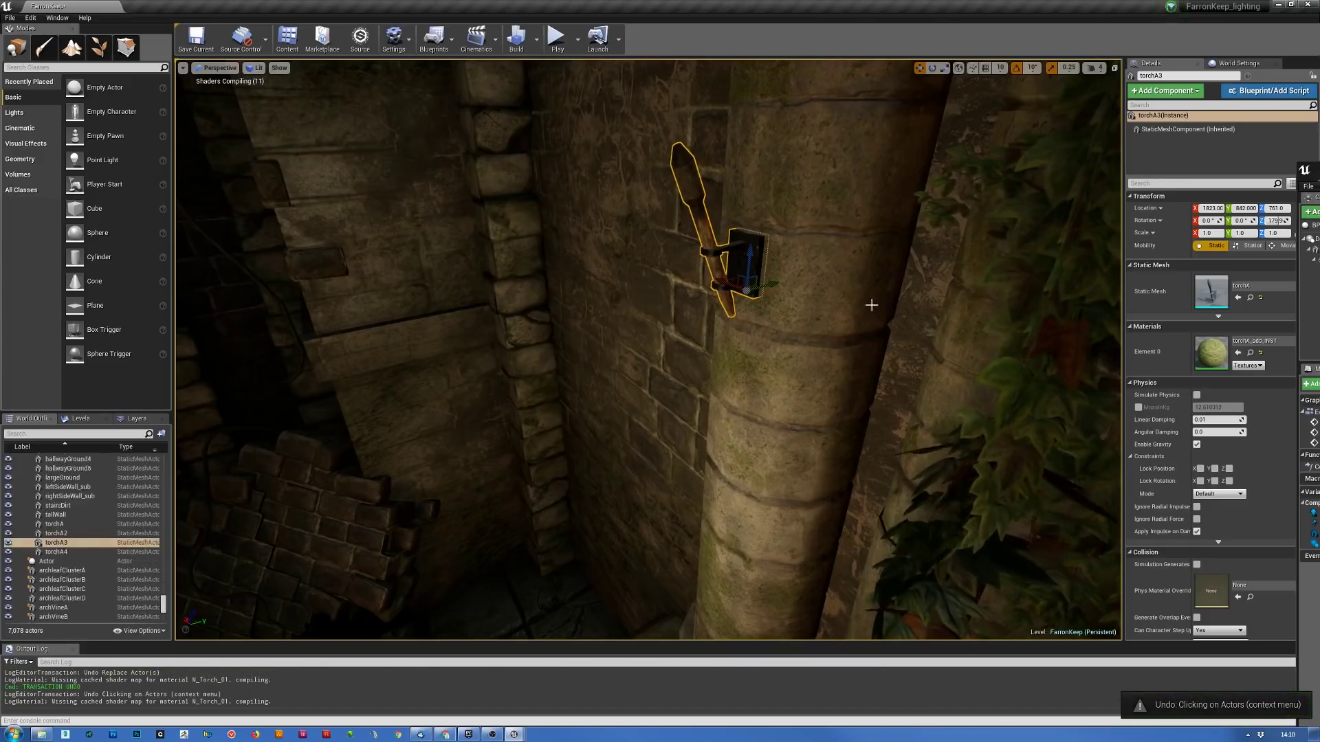
- Review the FX_Torch_01 and DefaultSceneRoot components in the BP_Torch_01 Blueprint
mouse_move(884, 271)
right_down()
mouse_move(949, 258)
mouse_move(901, 261)
right_up()
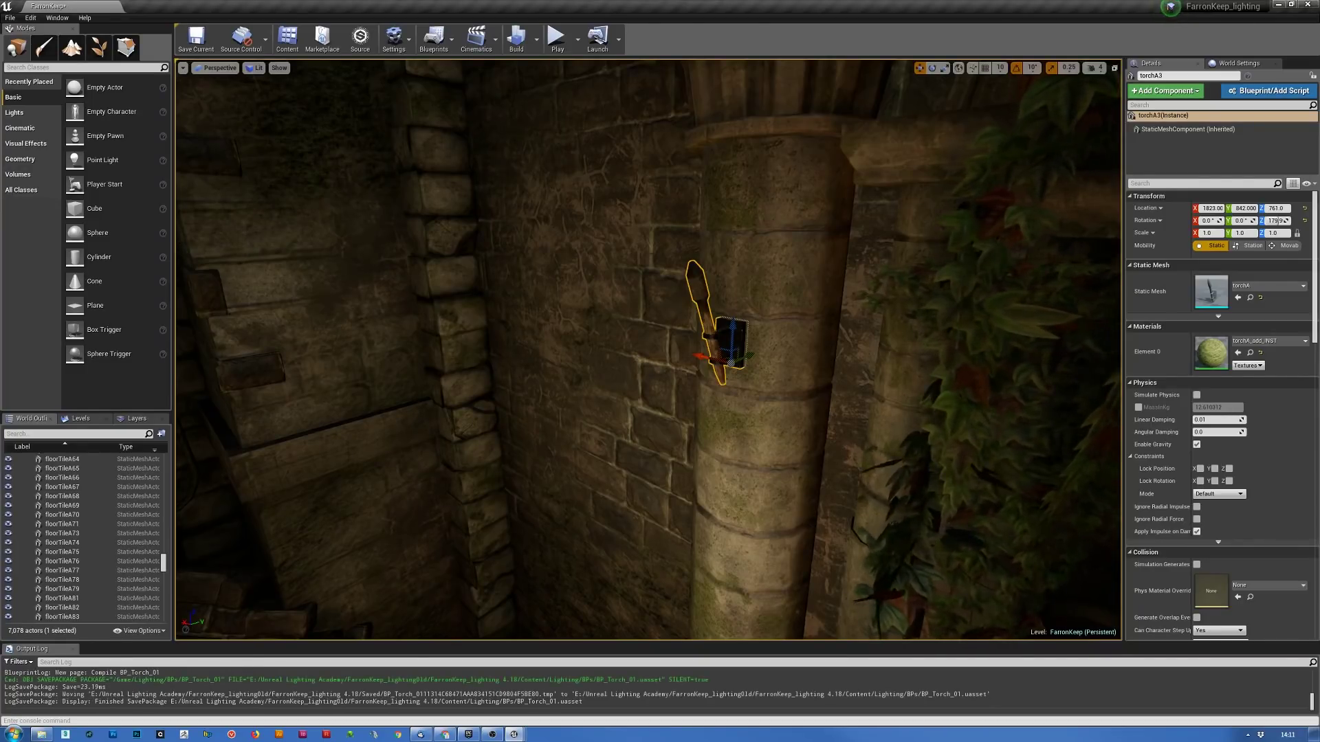
drag(1319, 156, 1184, 158)
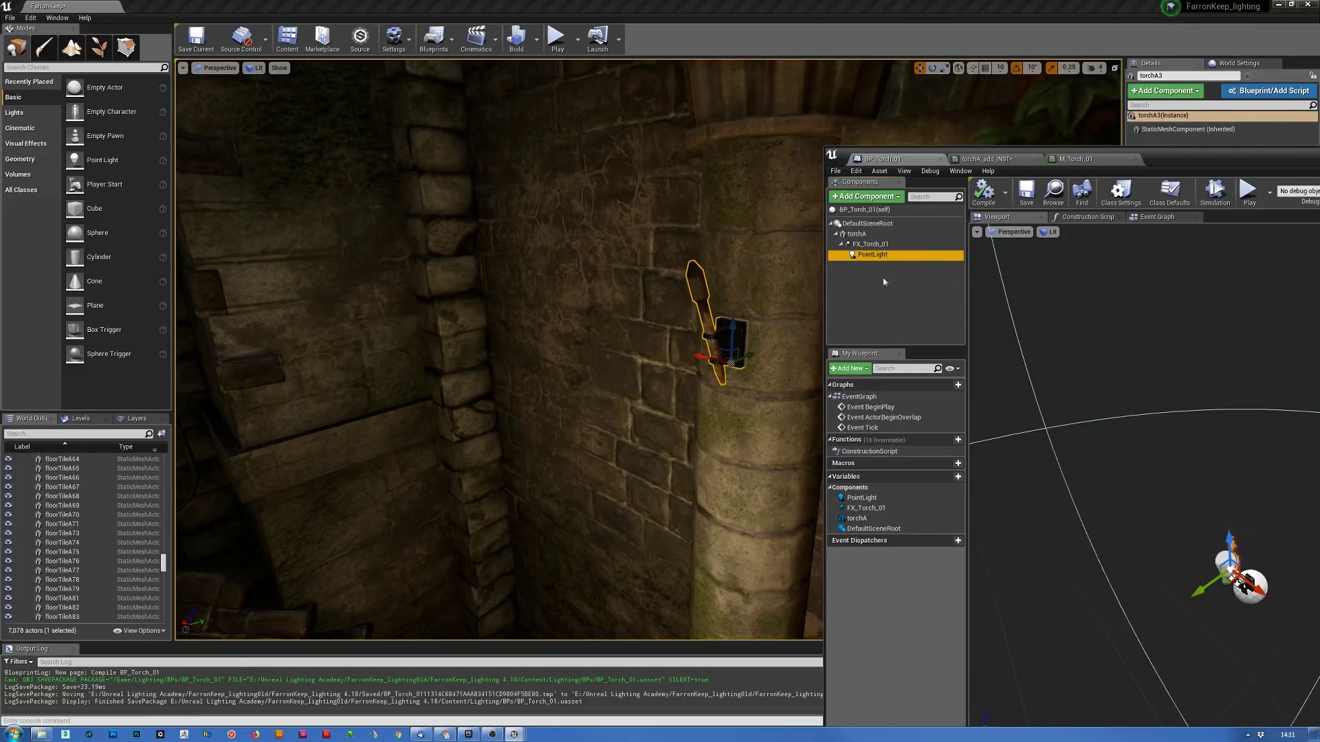
click(869, 245)
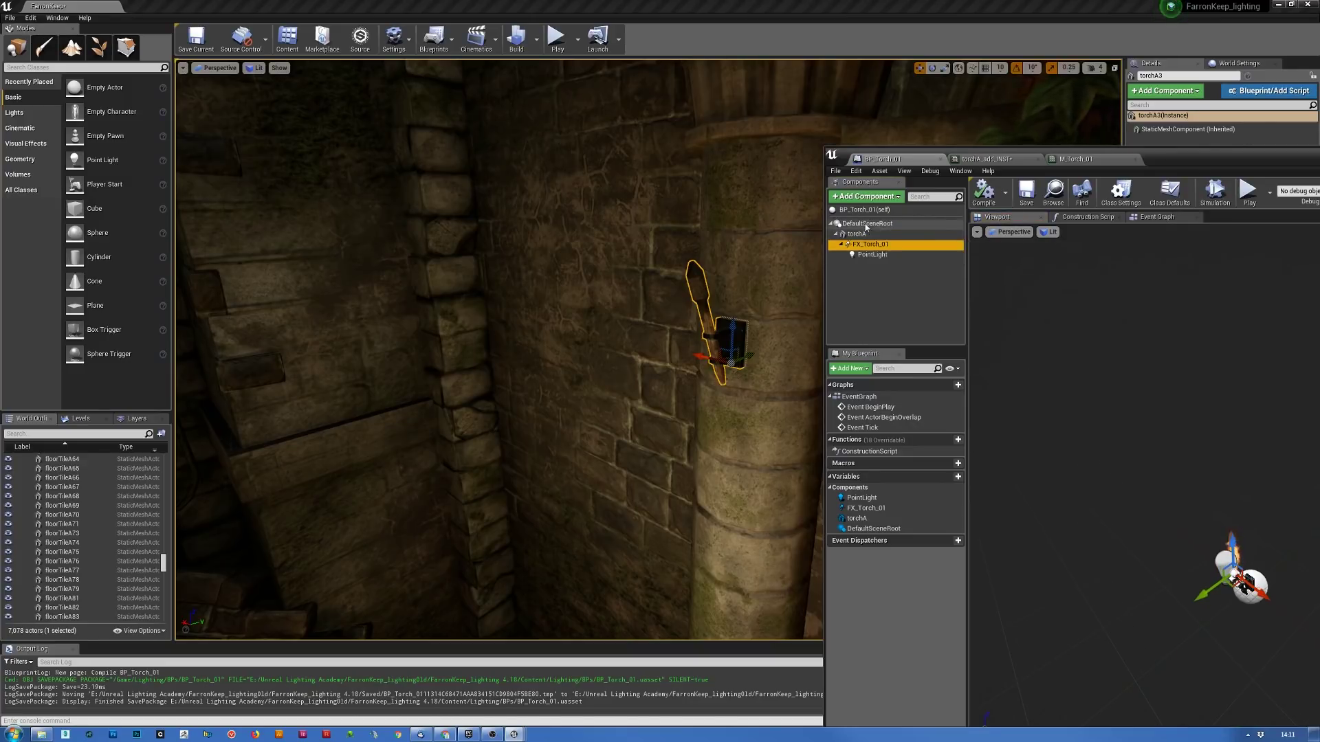
click(866, 223)
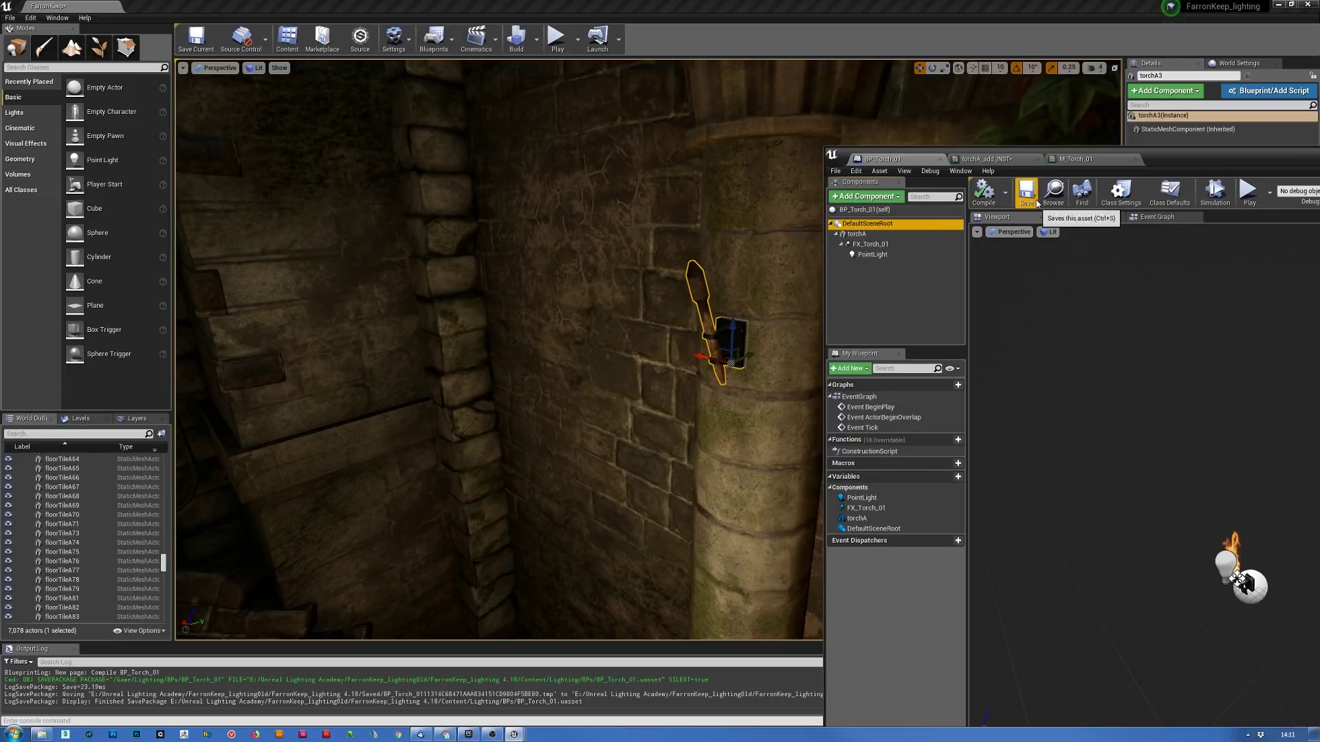
drag(1206, 153, 1319, 165)
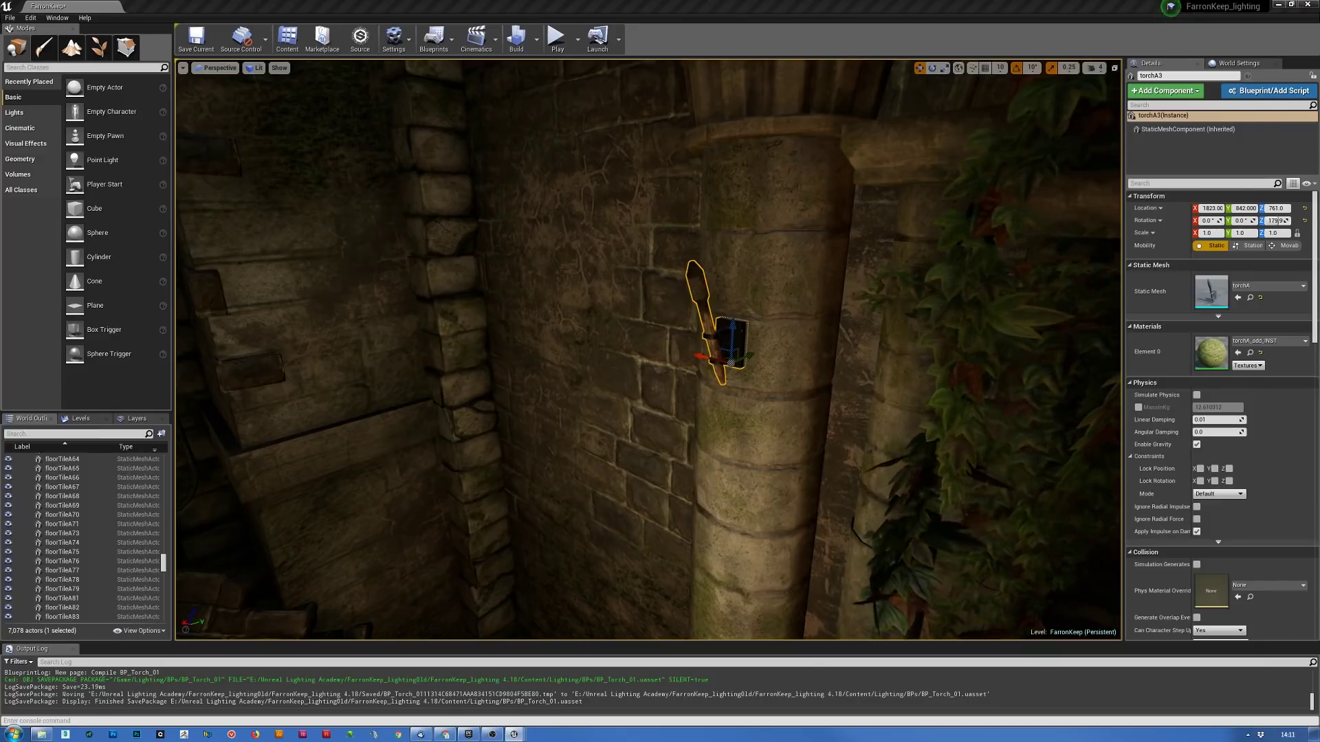
- Replace the restored torchA3 static mesh actor with the corrected BP_Torch_01 Blueprint
click(715, 352)
right_click(715, 351)
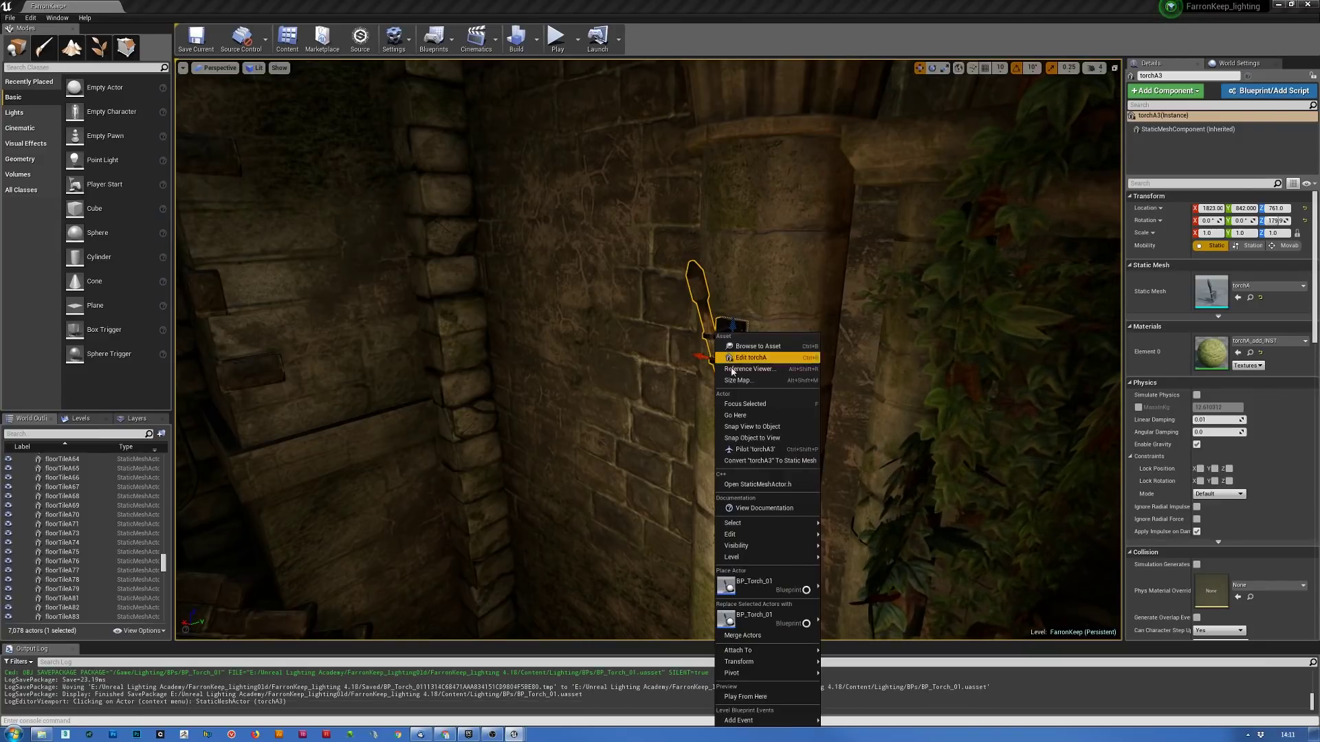
click(746, 614)
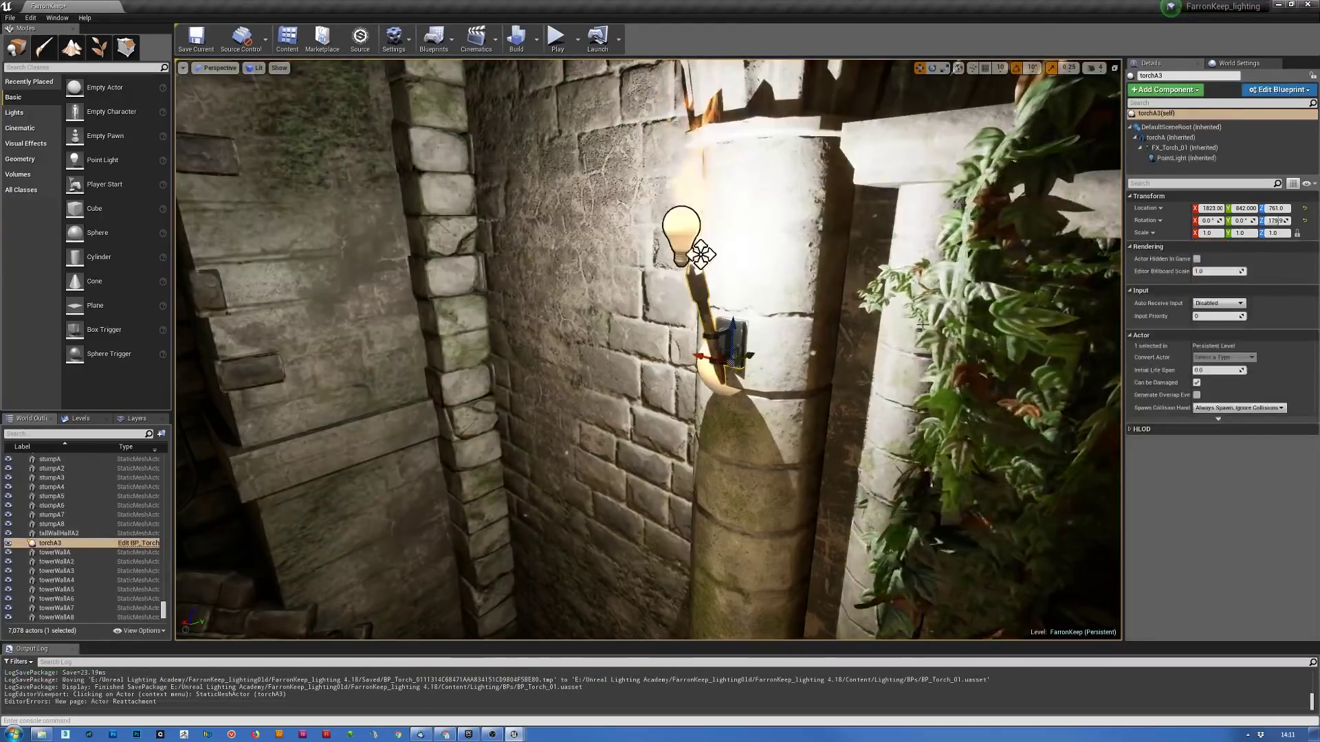
- Examine the replaced torch's light on the pillar up close and from across the courtyard
alt+drag(808, 405, 708, 399)
right_drag(708, 399, 753, 383)
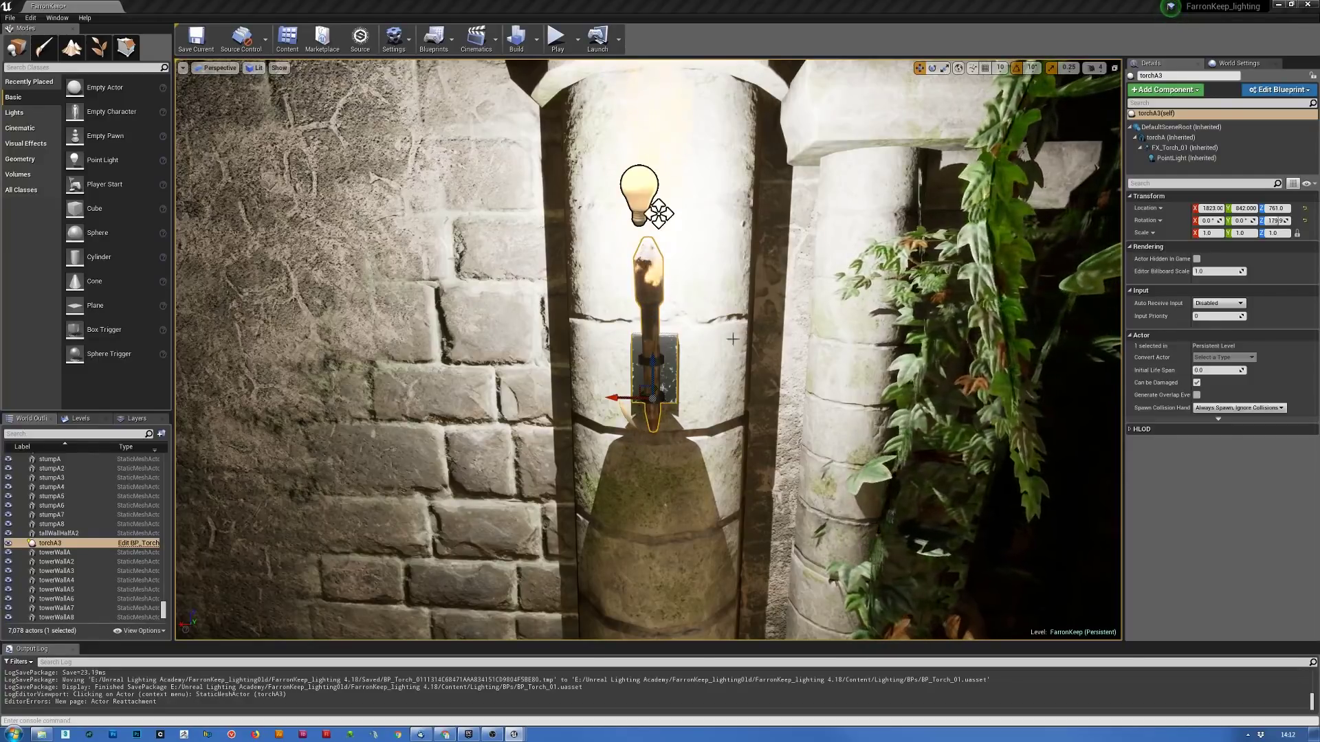
right_drag(649, 349, 627, 297)
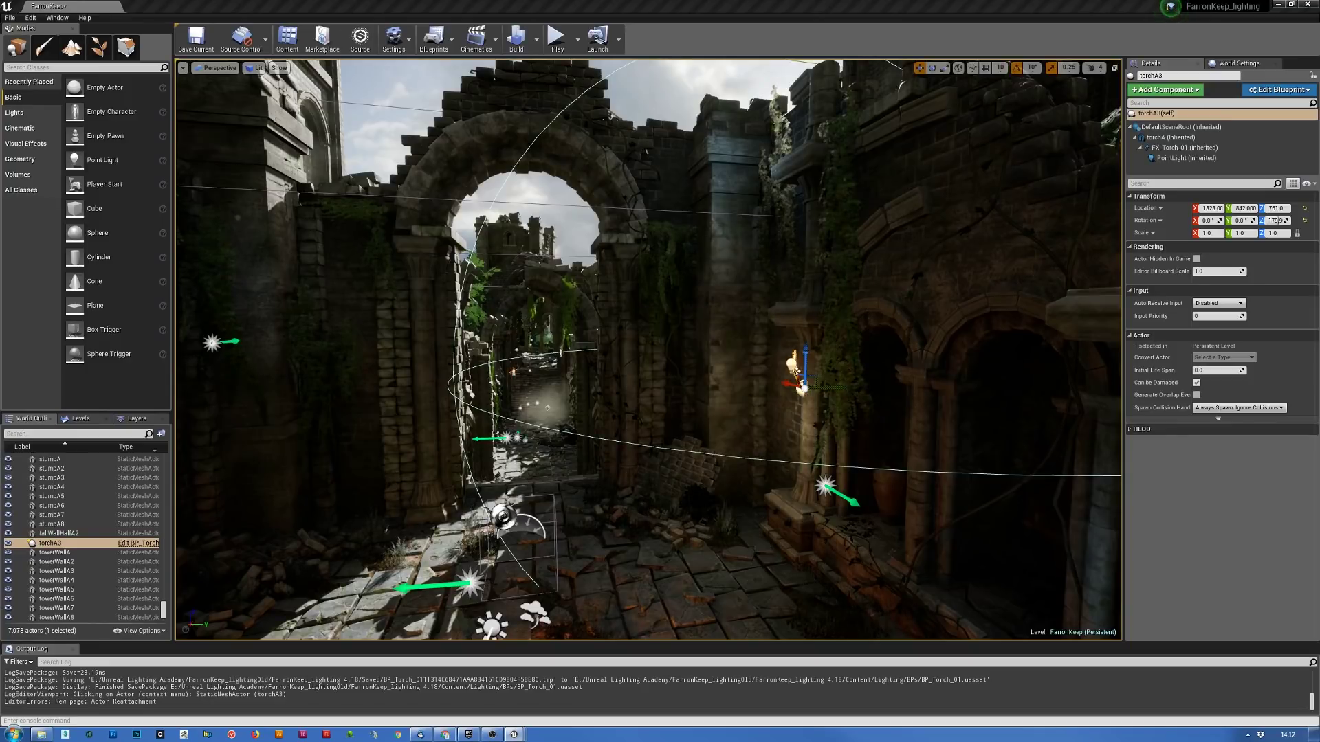
right_drag(946, 379, 1052, 412)
key(f)
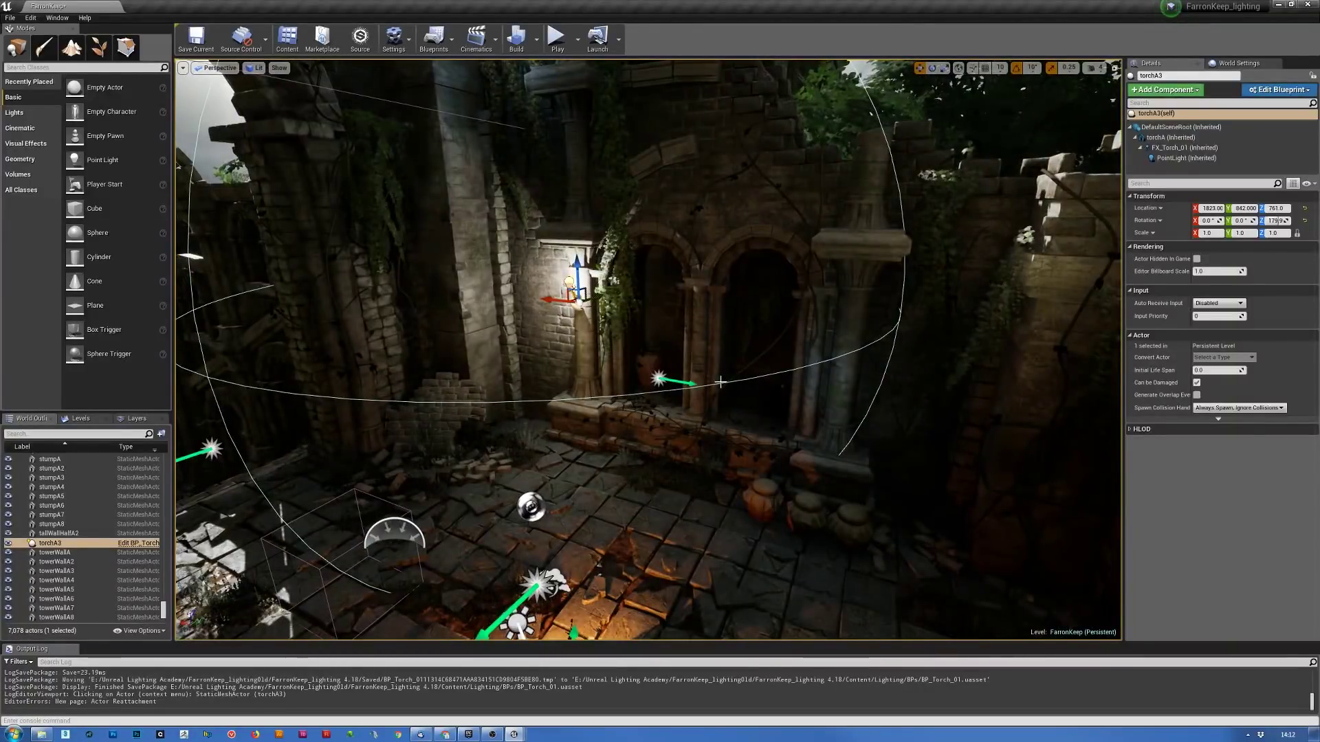
- Examine the light and shadows the torchA3 Blueprint torch casts on the pillar, its capital and the surrounding brick wall
right_drag(928, 413, 860, 412)
mouse_move(765, 224)
right_down()
mouse_move(741, 227)
mouse_move(765, 224)
right_up()
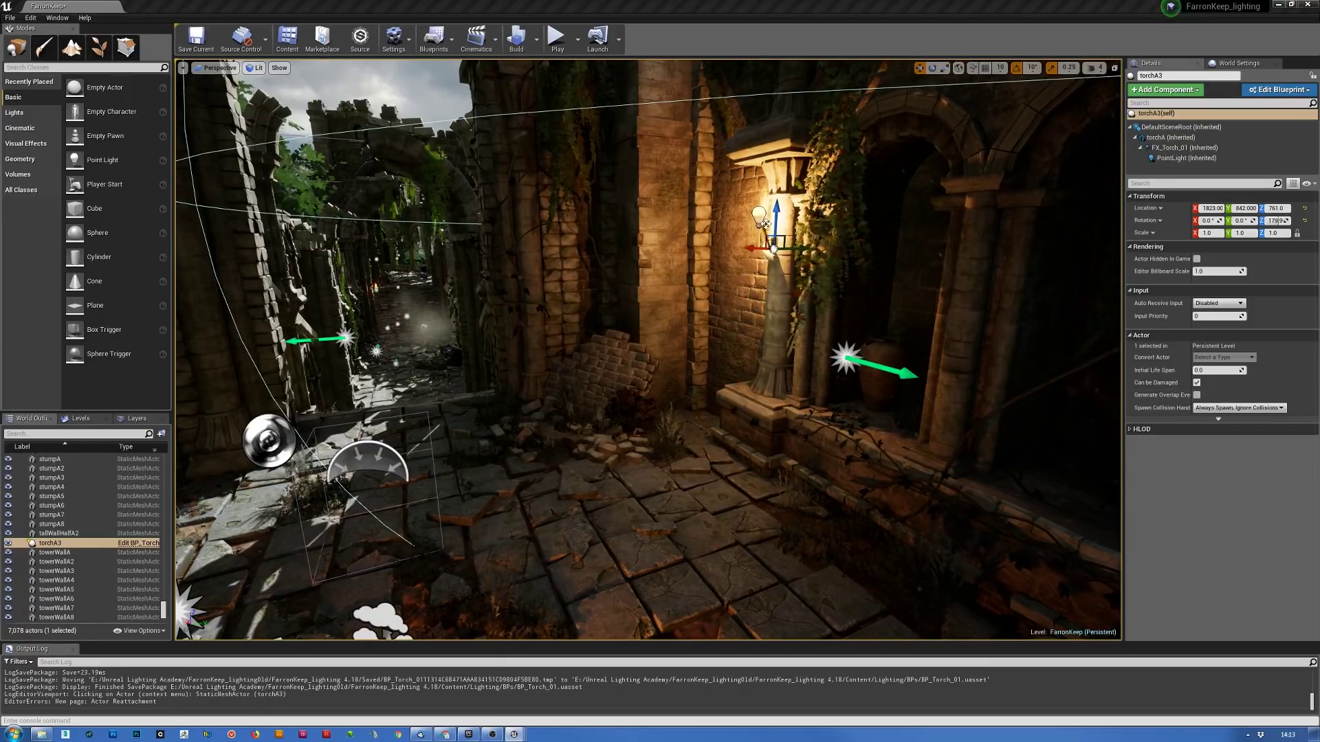
drag(1319, 90, 793, 98)
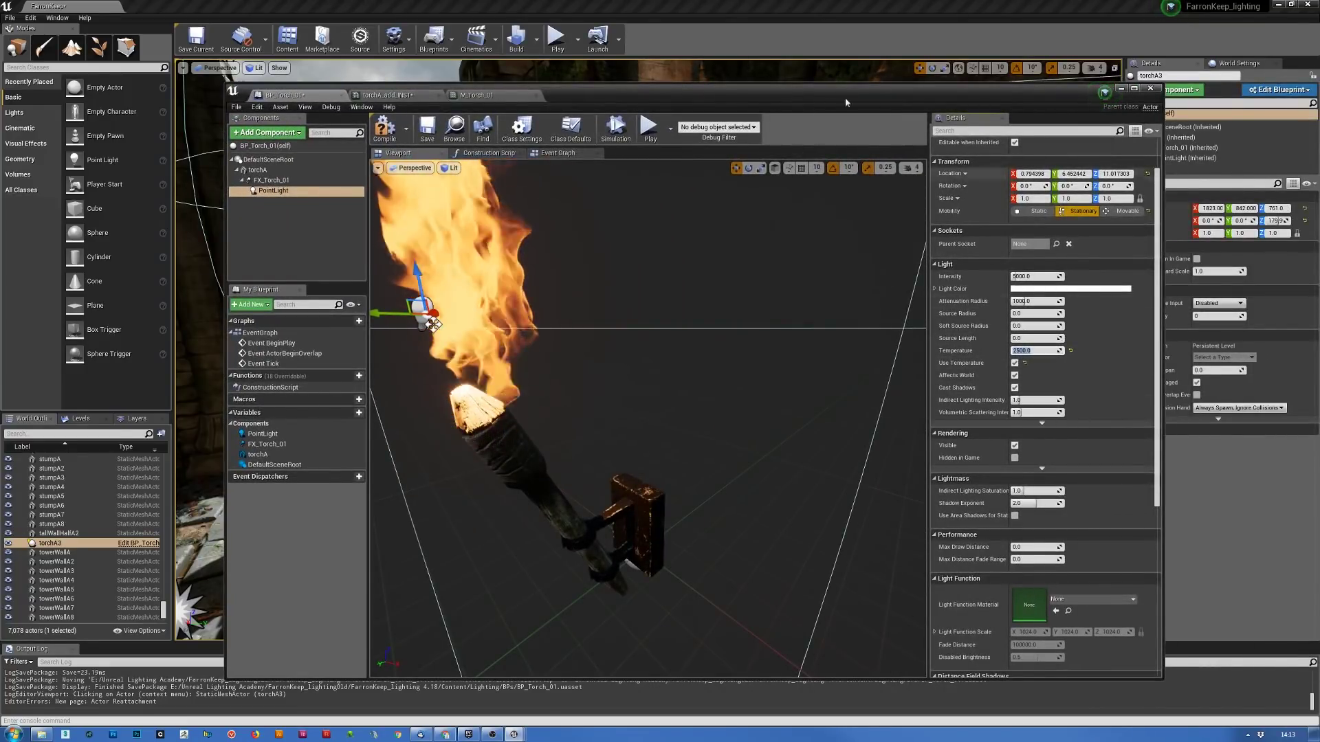
drag(803, 91, 1319, 95)
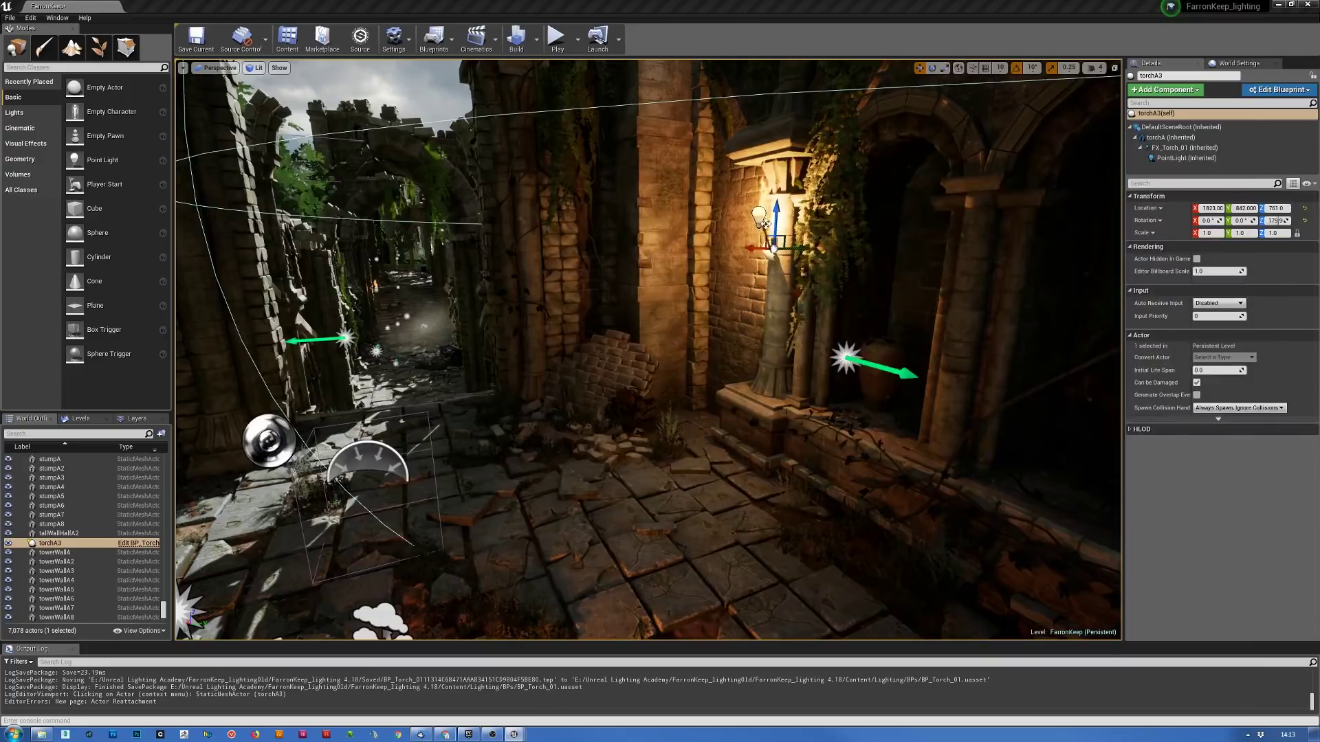
key(f)
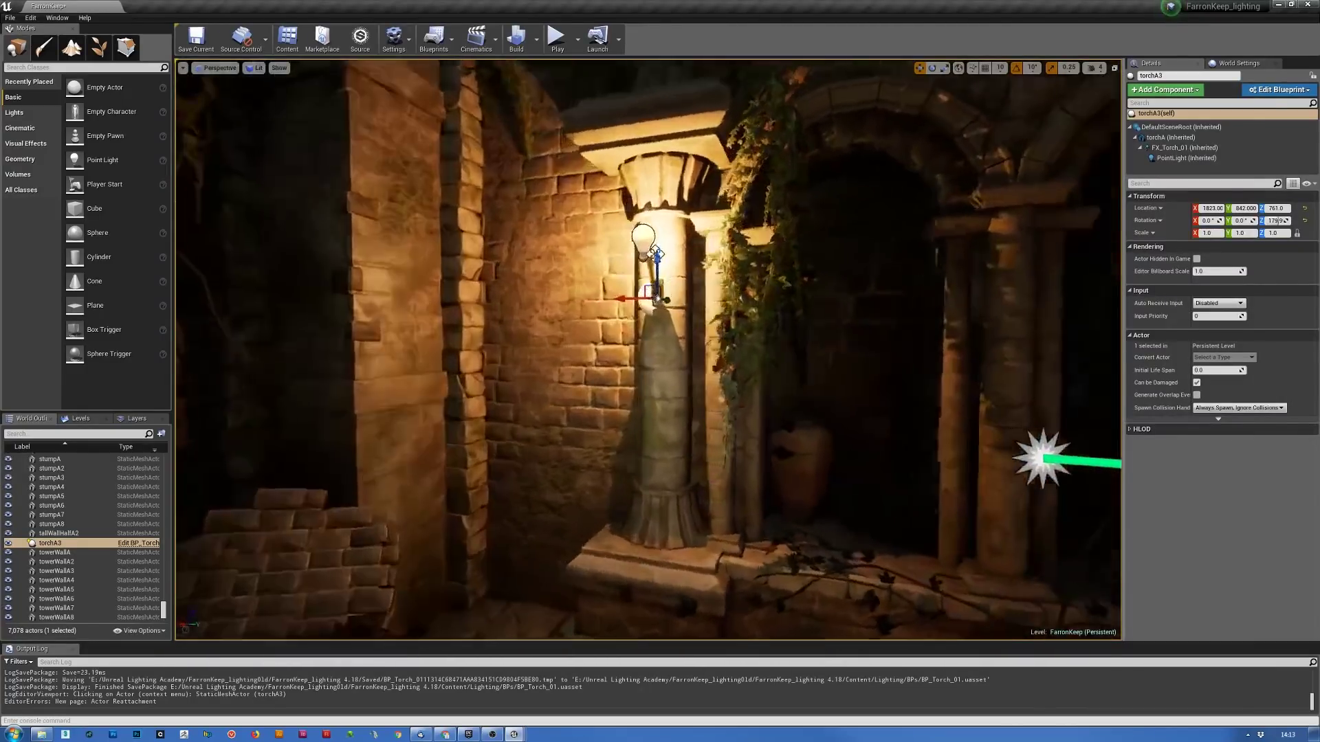
right_drag(648, 351, 674, 358)
key(w)
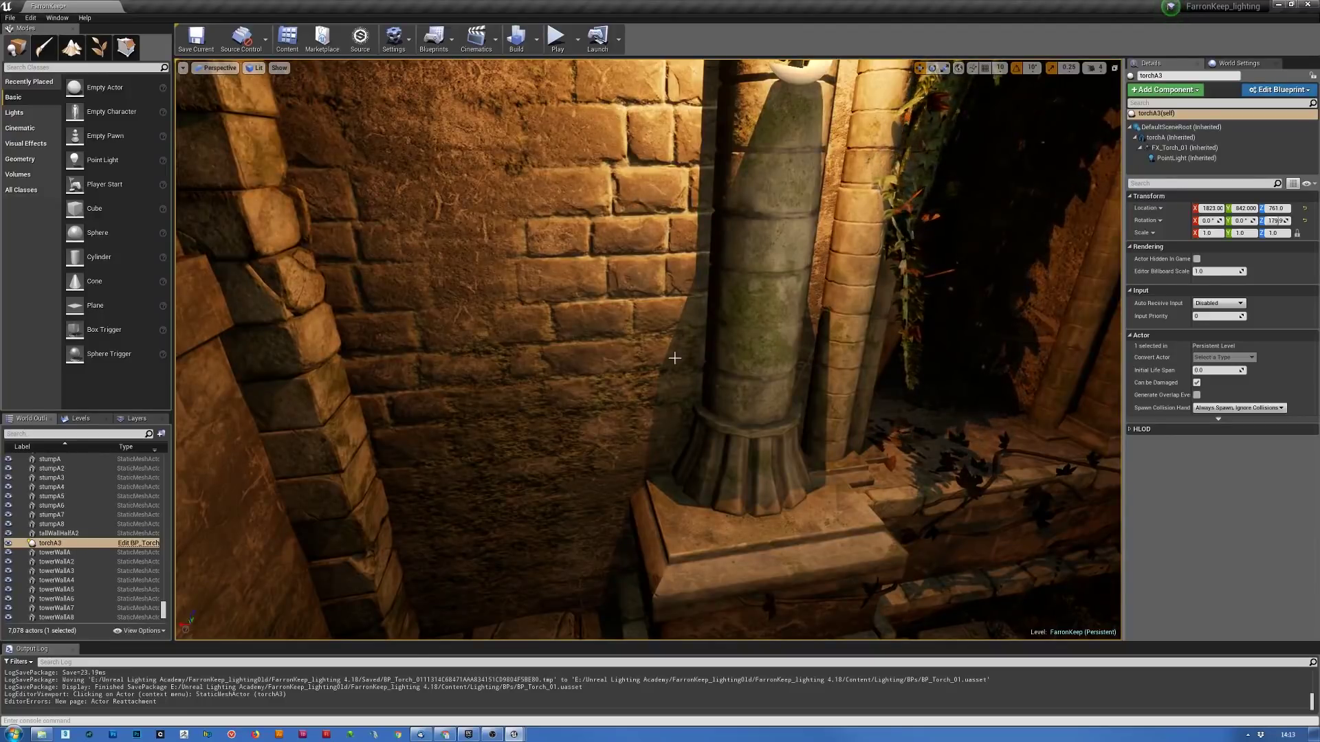
right_drag(675, 357, 675, 340)
right_drag(693, 404, 694, 340)
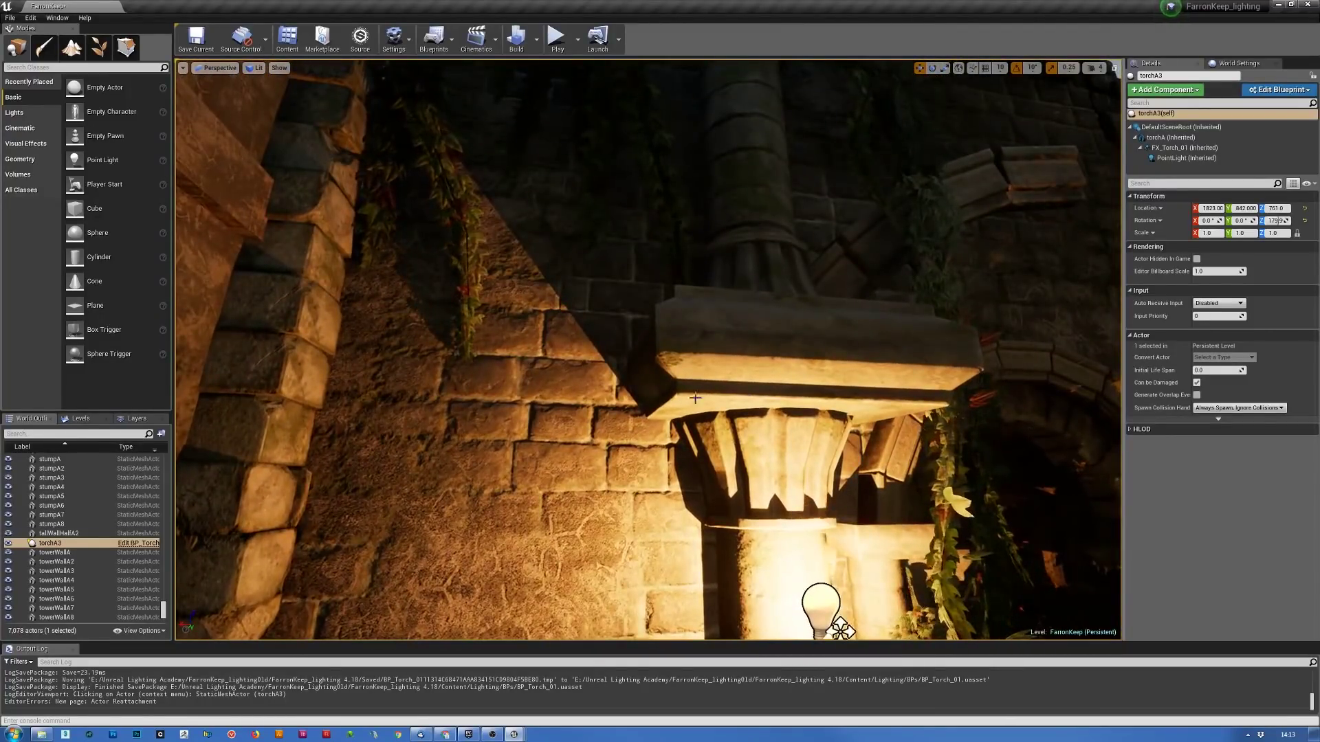
right_drag(694, 403, 505, 393)
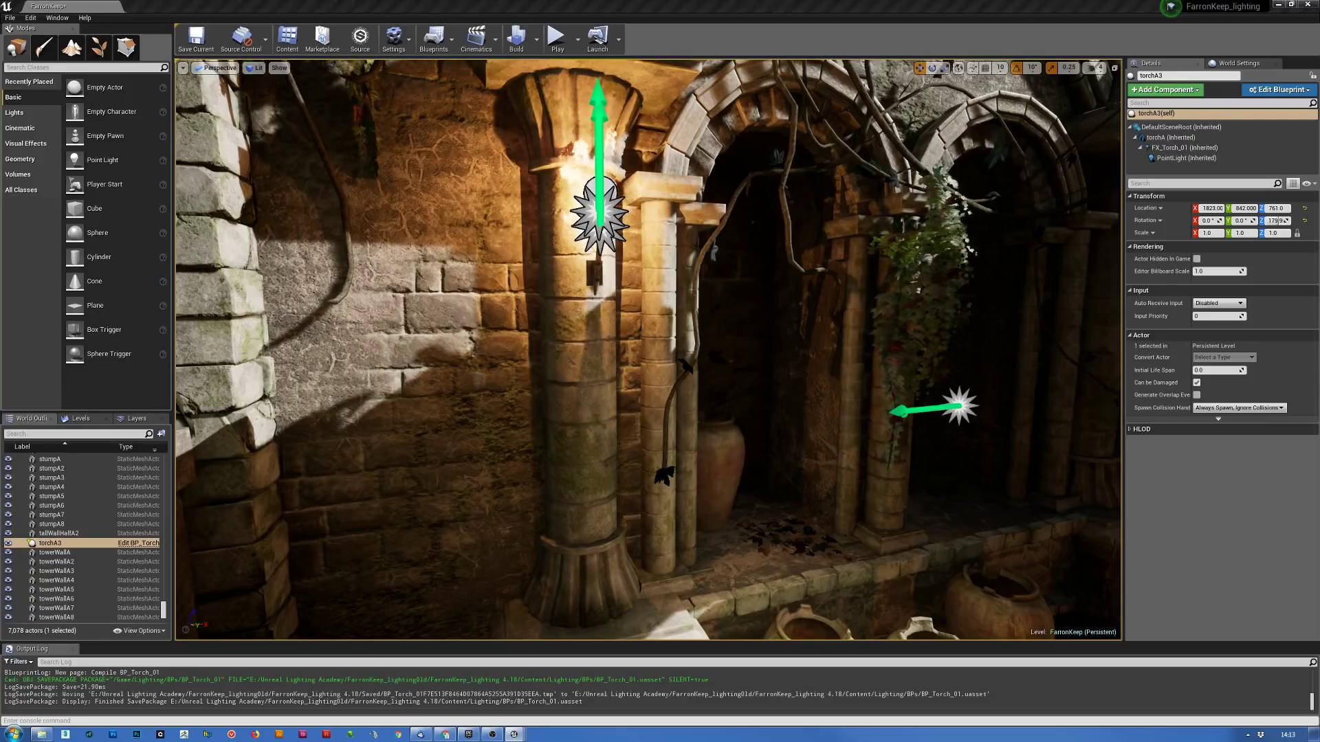
- Delete the old P_Fire6 emitter and the flameFlicker3 point light at the torchA2 torch on the round column
key(f)
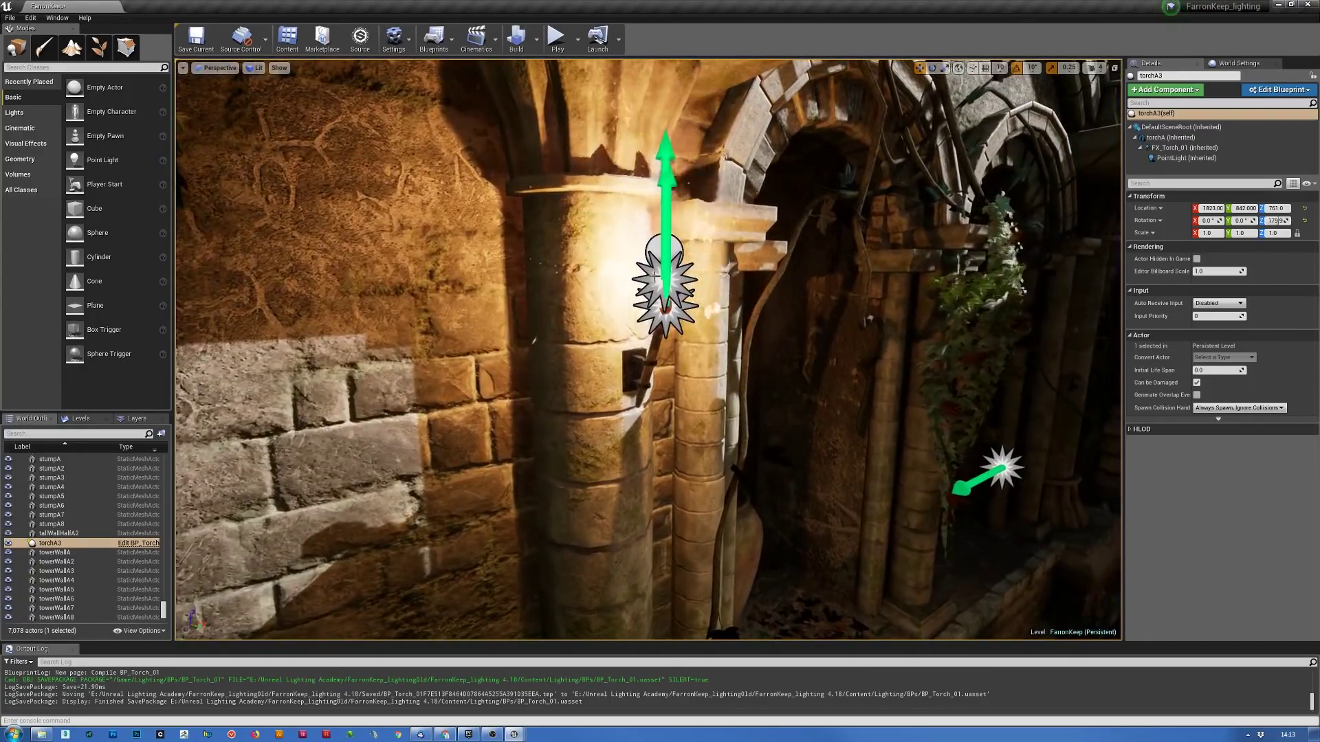
click(652, 278)
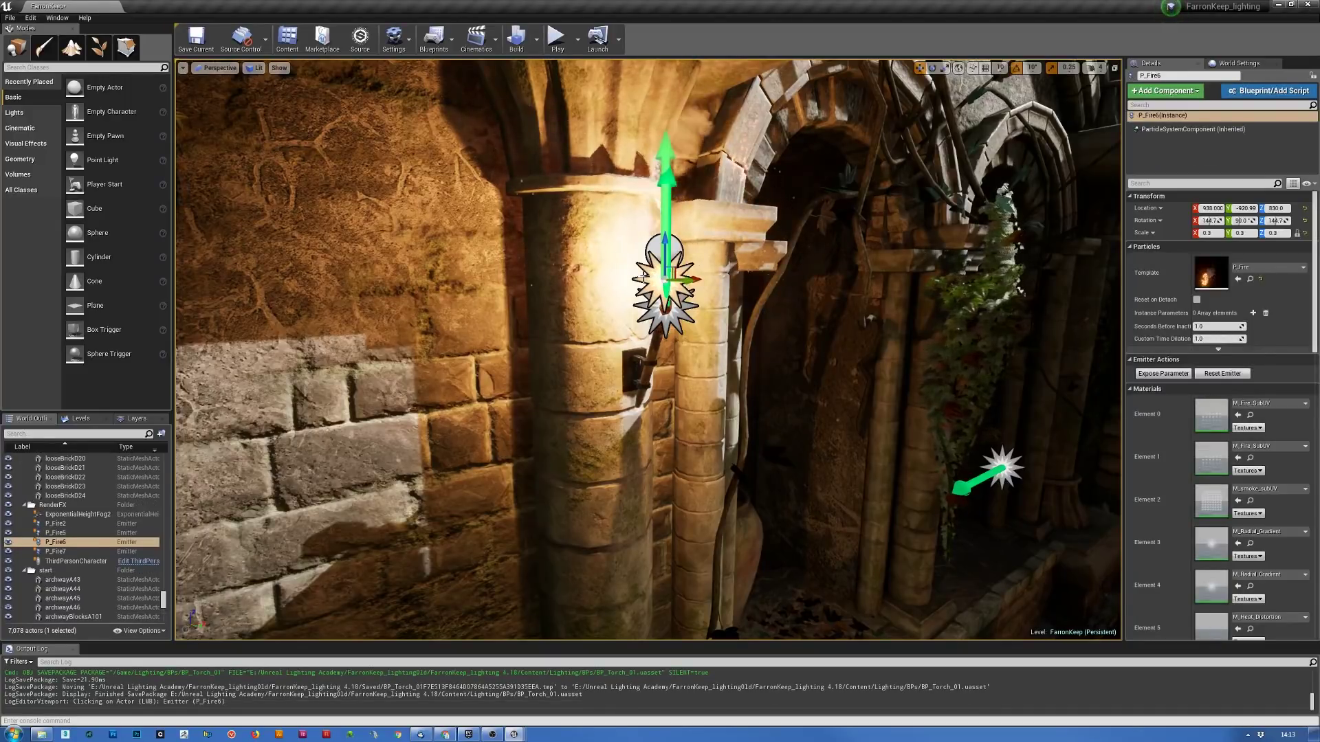
key(Delete)
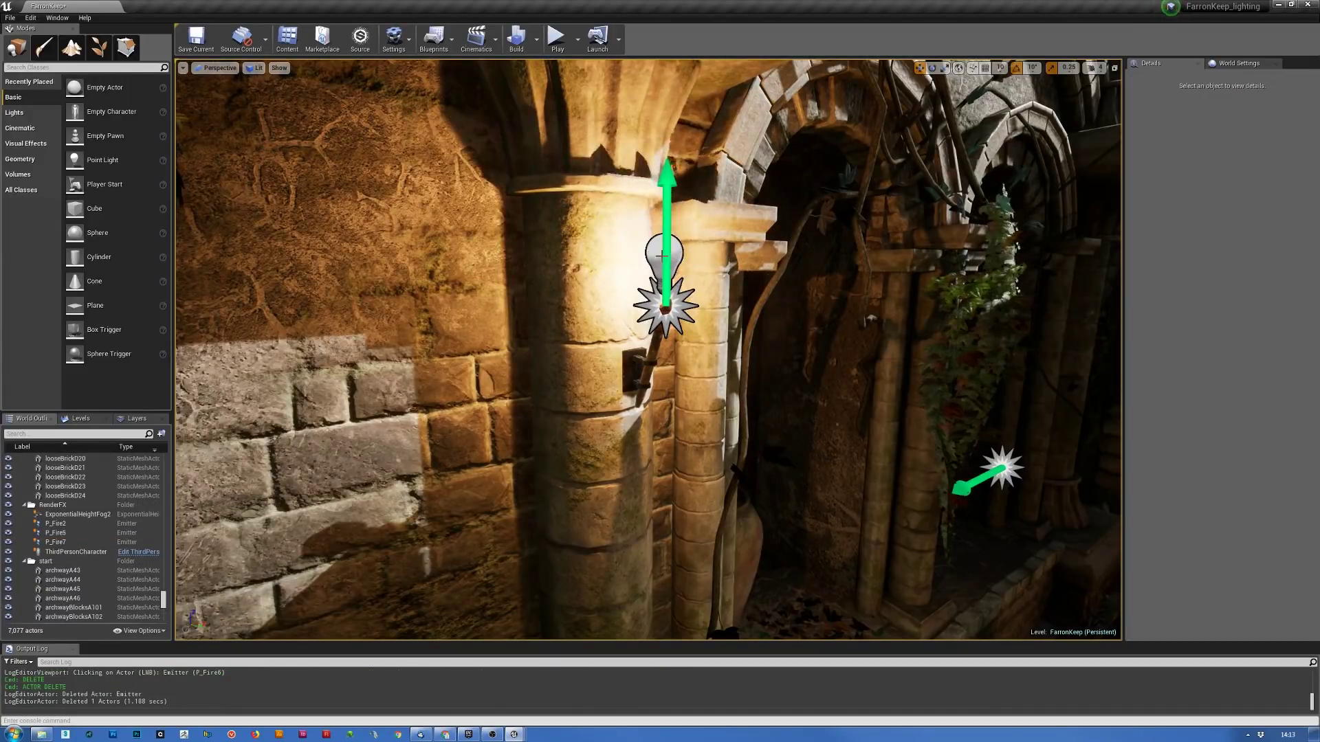
click(657, 254)
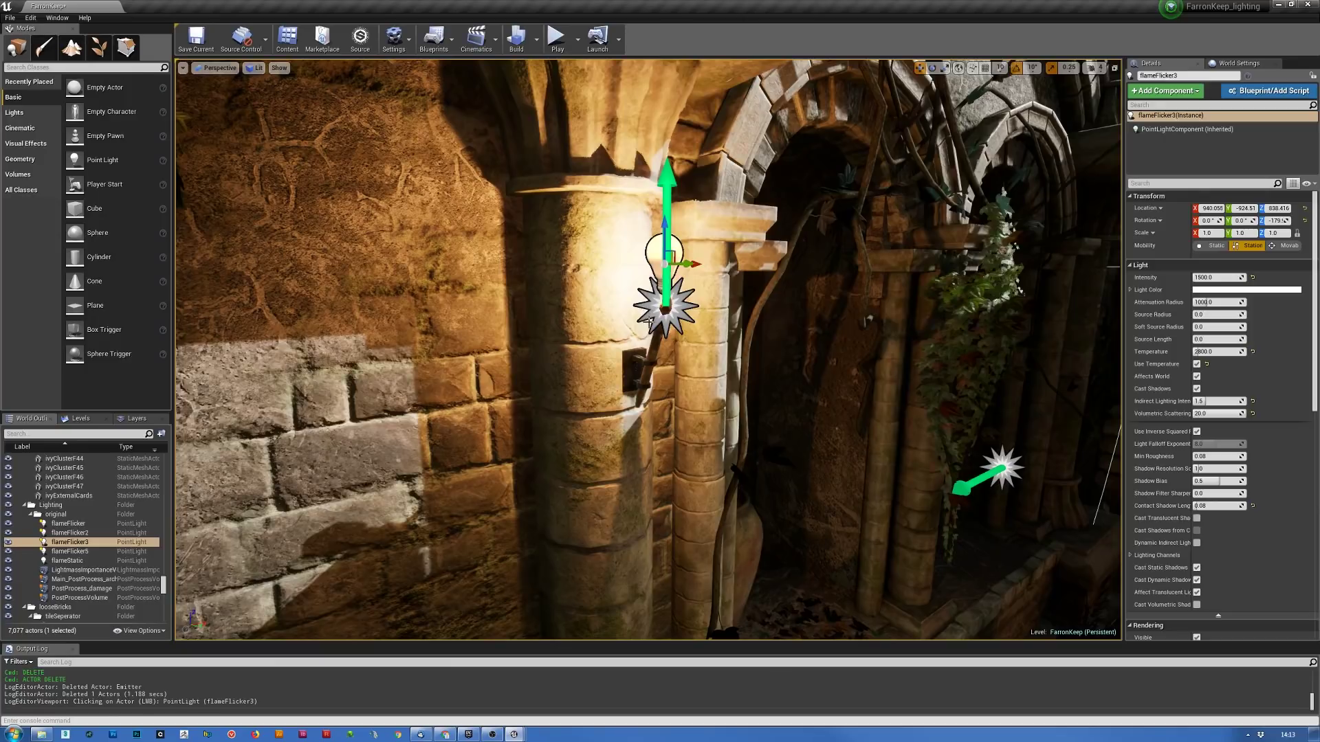
key(Delete)
click(702, 417)
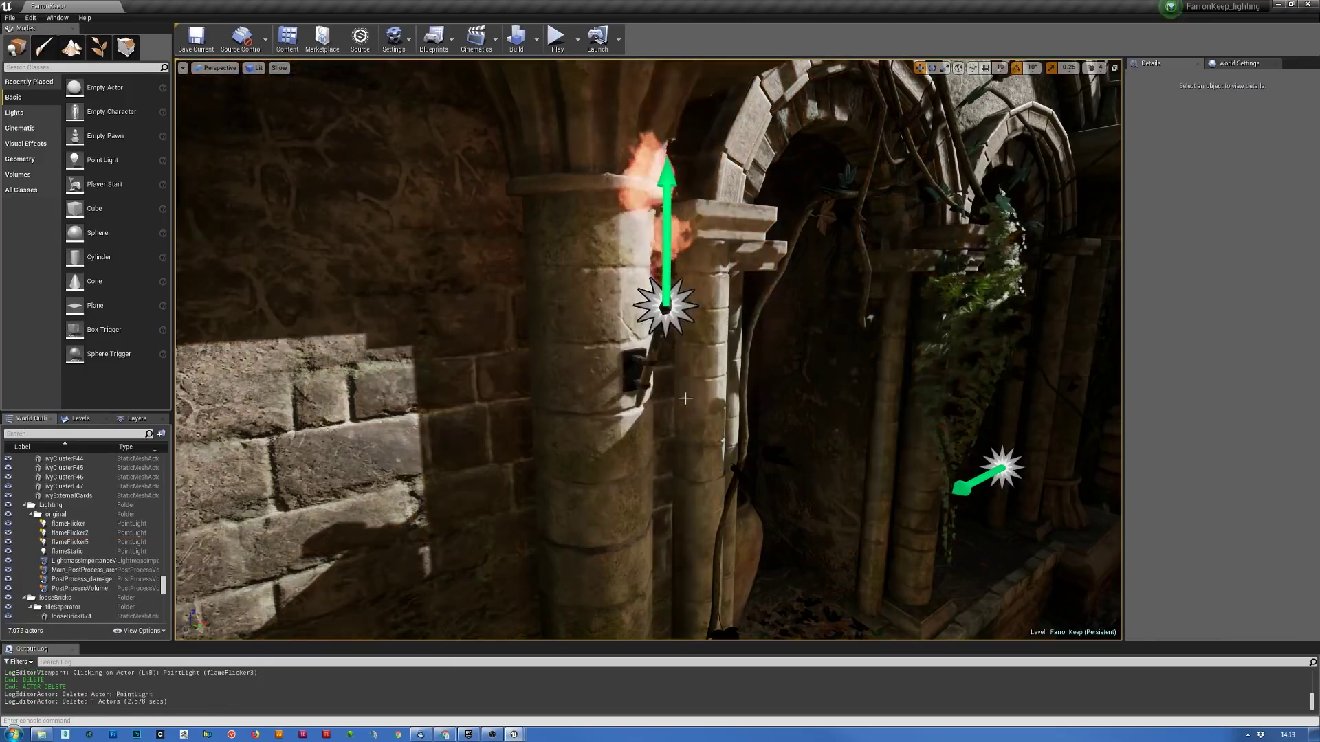
- Delete the P_TorchFireNormal2 emitter on the round column and replace the torchA2 static mesh with BP_Torch_01
click(661, 308)
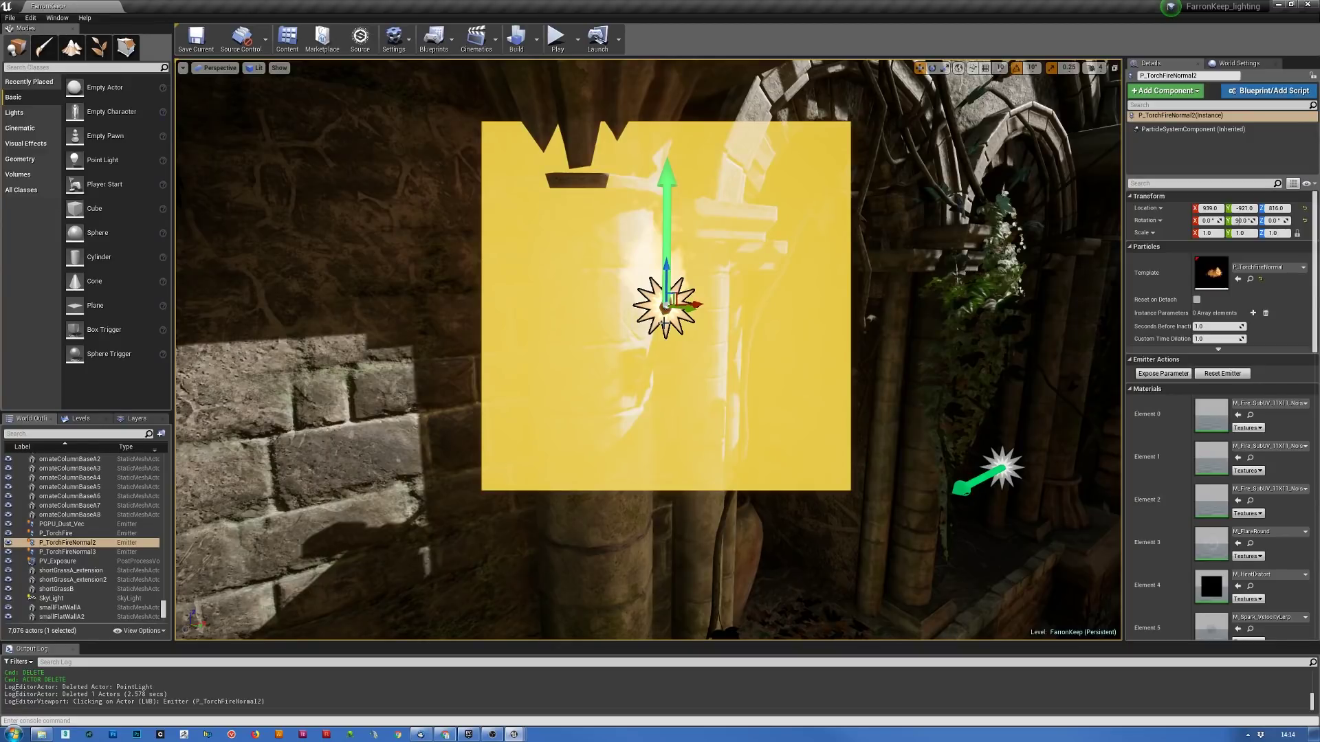
key(Delete)
click(662, 319)
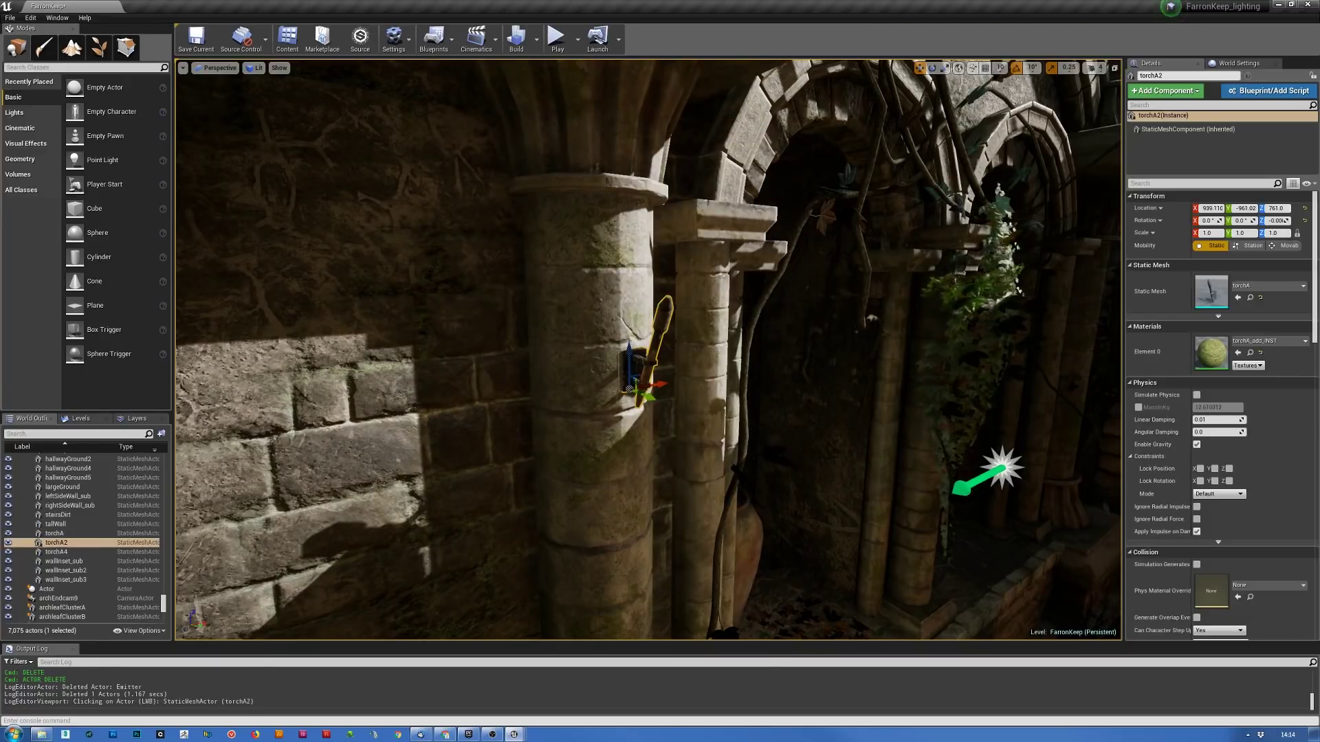
right_click(663, 319)
key(Escape)
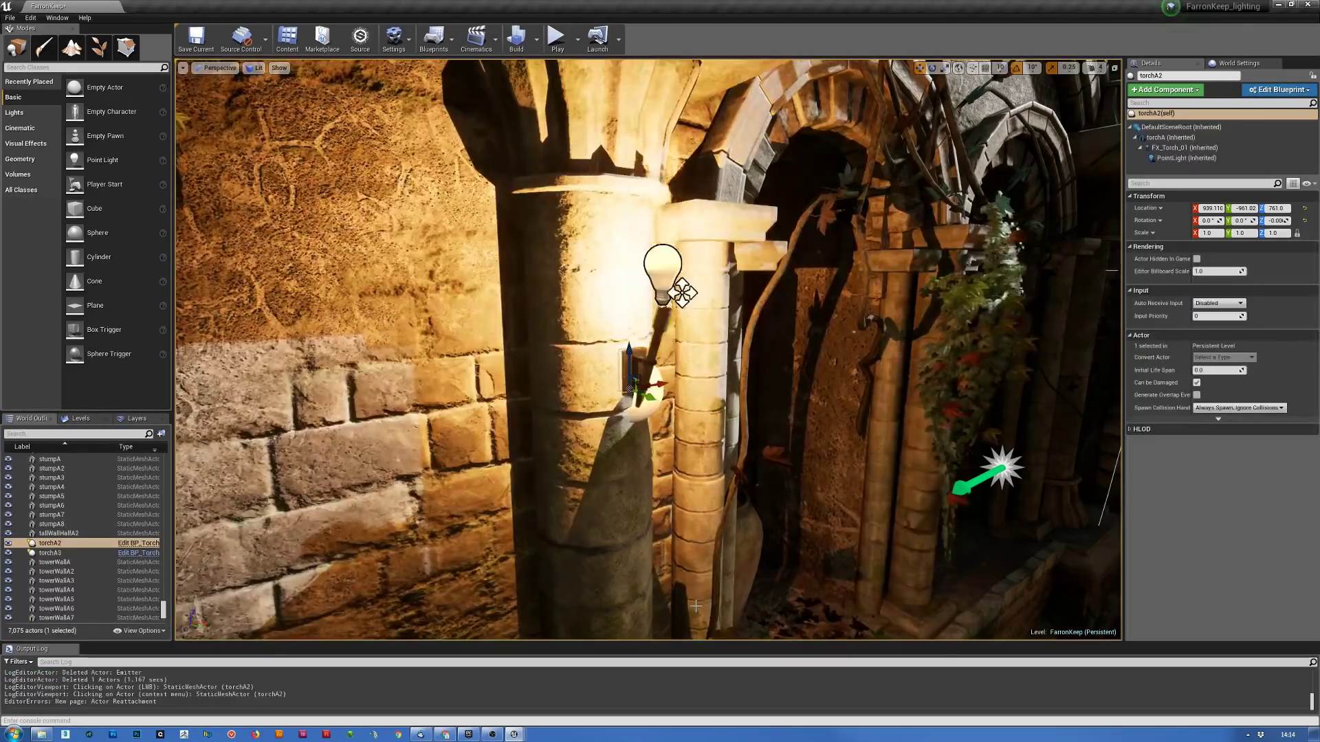
- Delete the flameStatic point light in front of the archway and the flameFlicker point light near the torchA torch
mouse_move(696, 611)
right_down()
mouse_move(798, 615)
mouse_move(688, 614)
right_up()
mouse_move(600, 276)
right_down()
mouse_move(578, 275)
mouse_move(618, 277)
right_up()
click(651, 277)
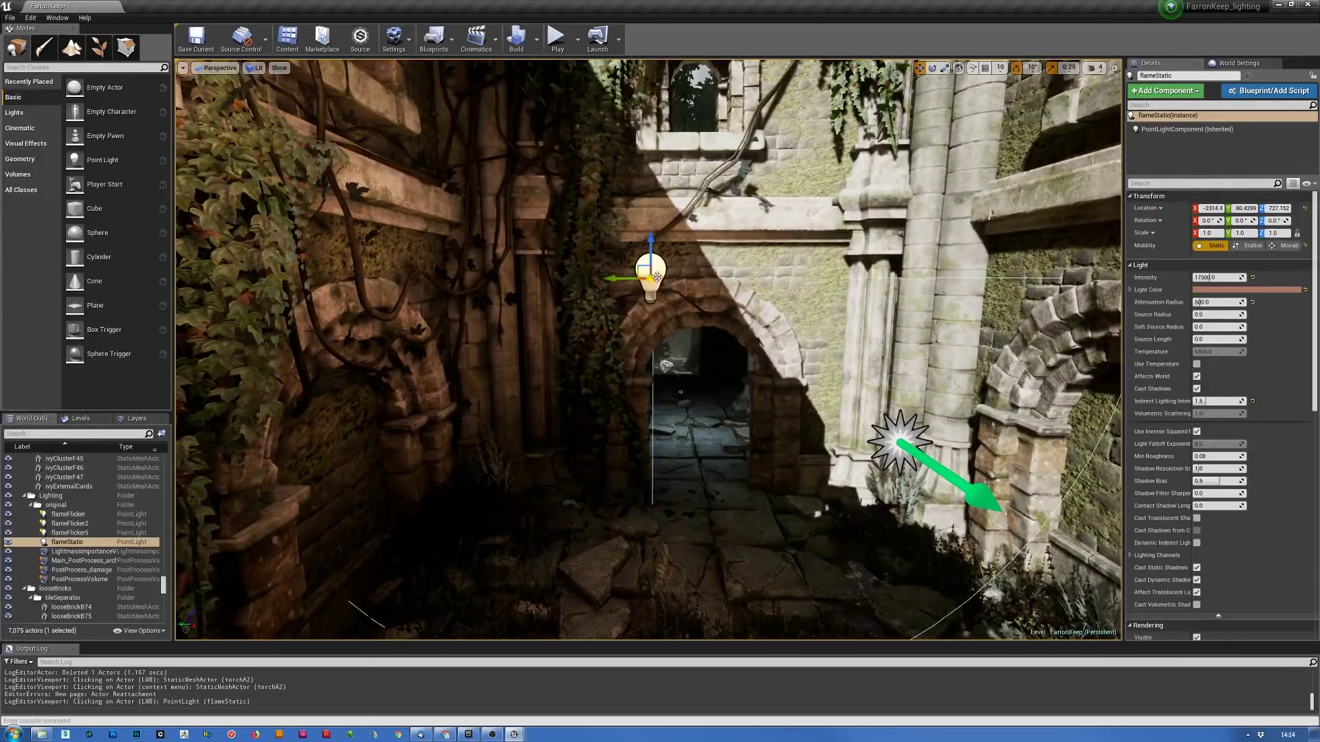
key(Delete)
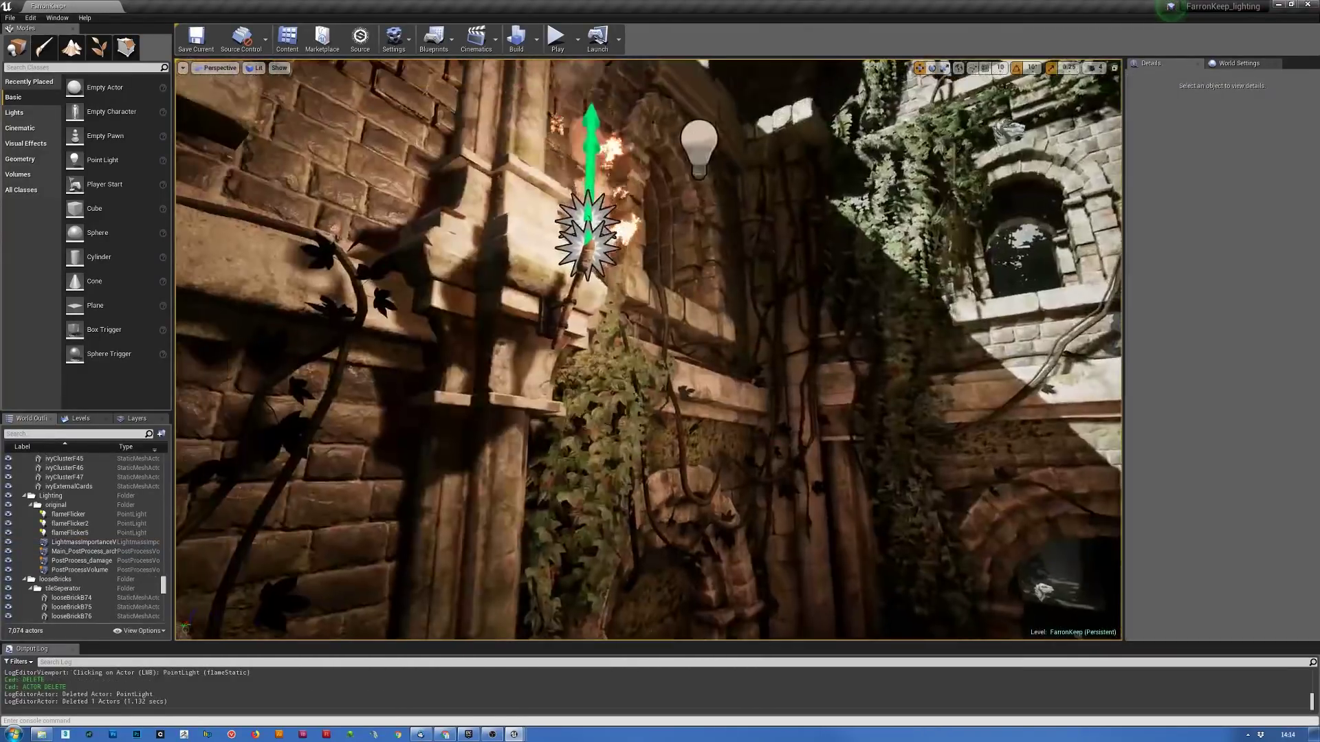
right_drag(619, 277, 624, 278)
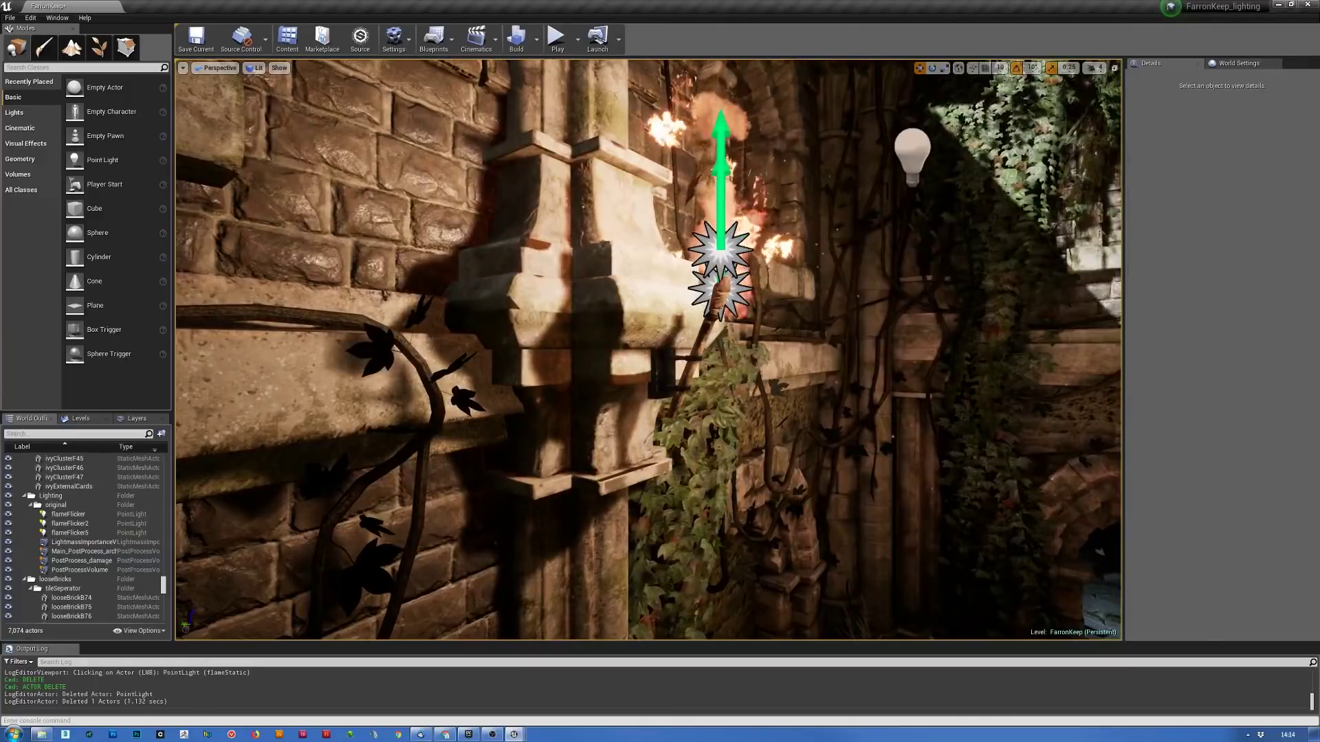
click(908, 155)
key(Delete)
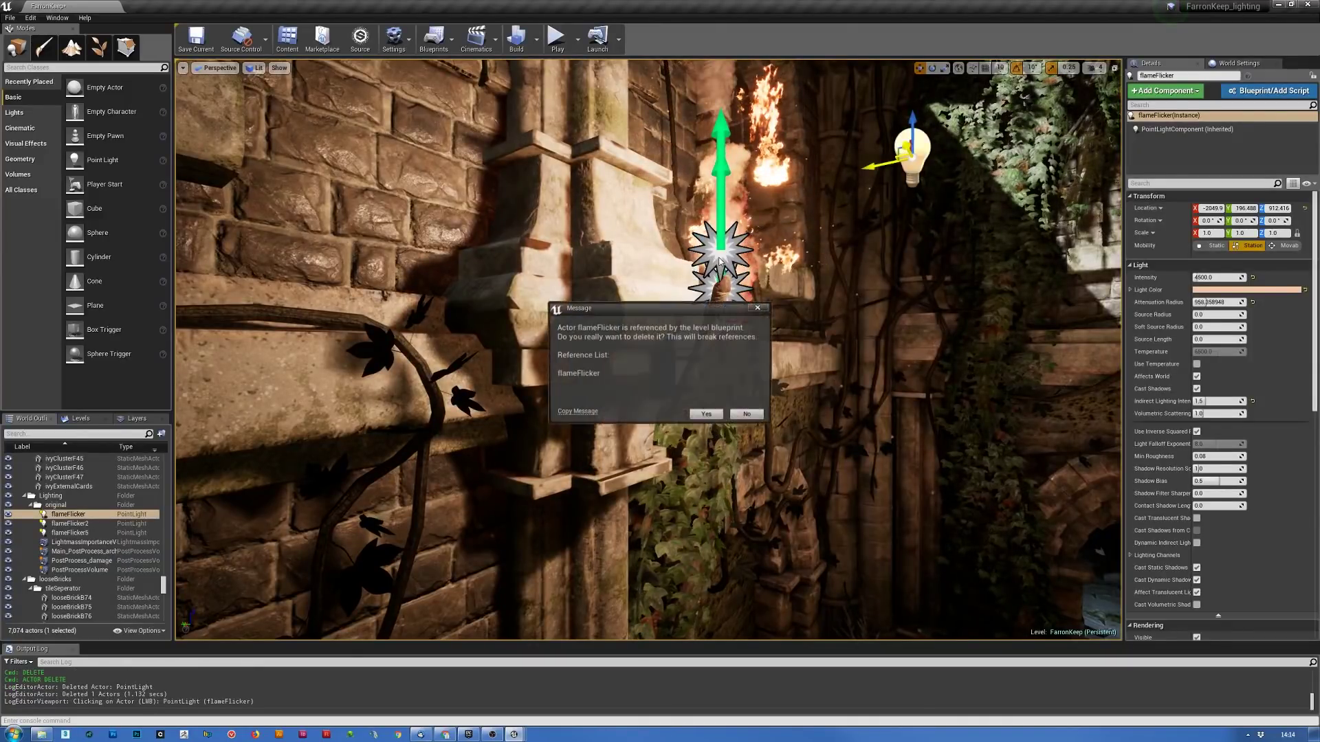
click(702, 417)
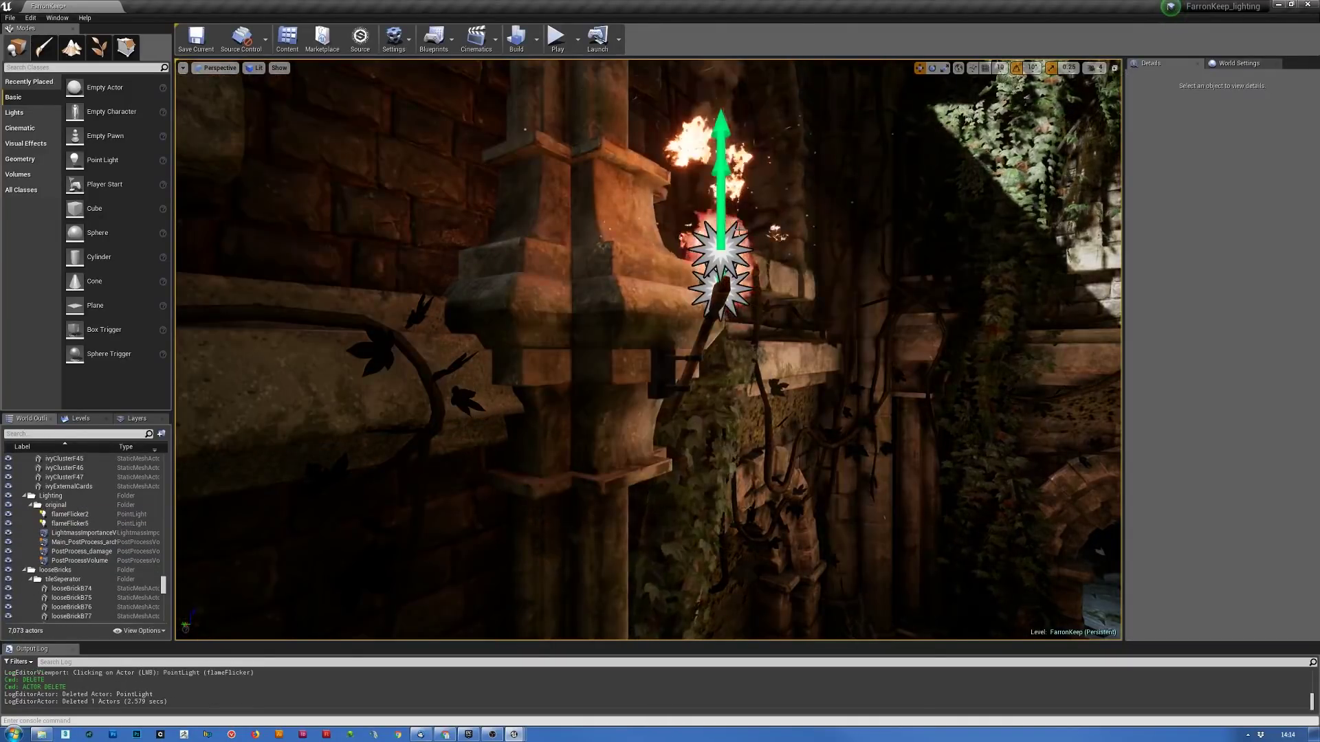
- Delete the old P_Fire5 and P_TorchFireNormal3 flame emitters from the torchA torch on the ivy-covered column
click(715, 249)
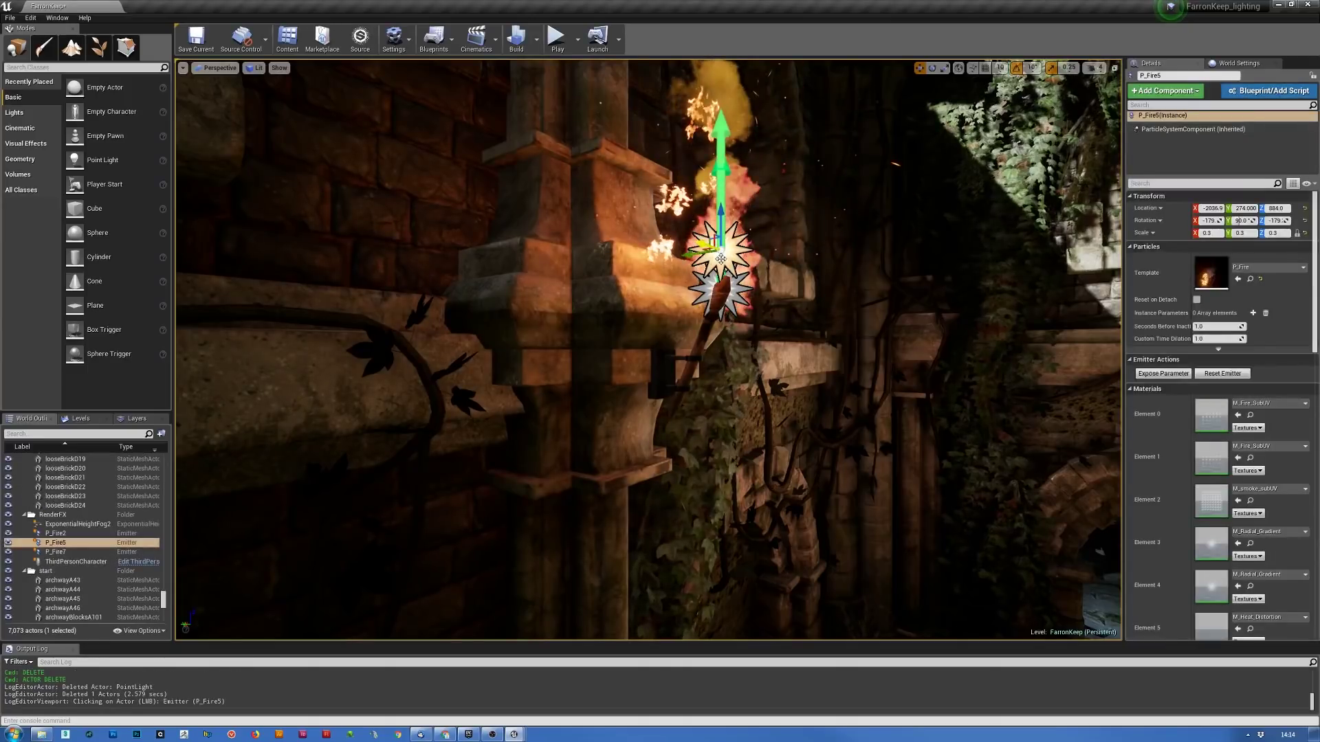
key(Delete)
click(707, 280)
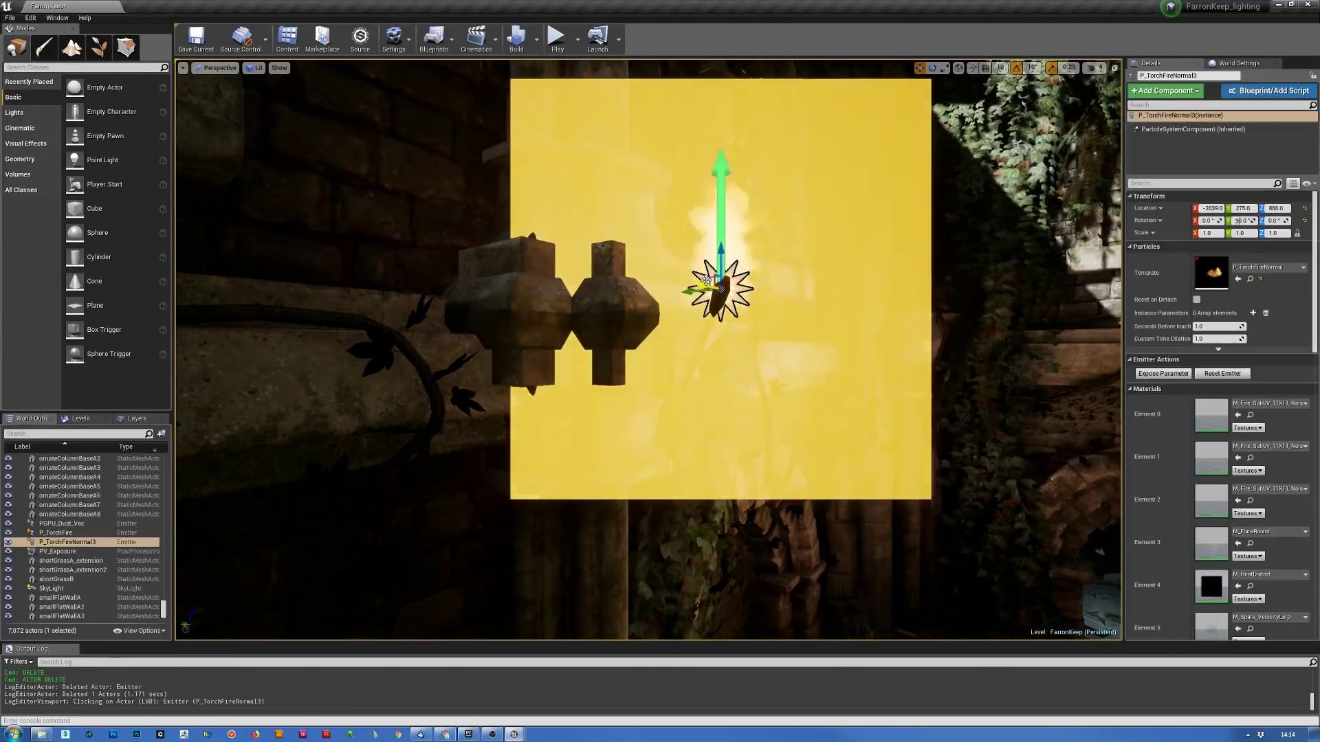
key(Delete)
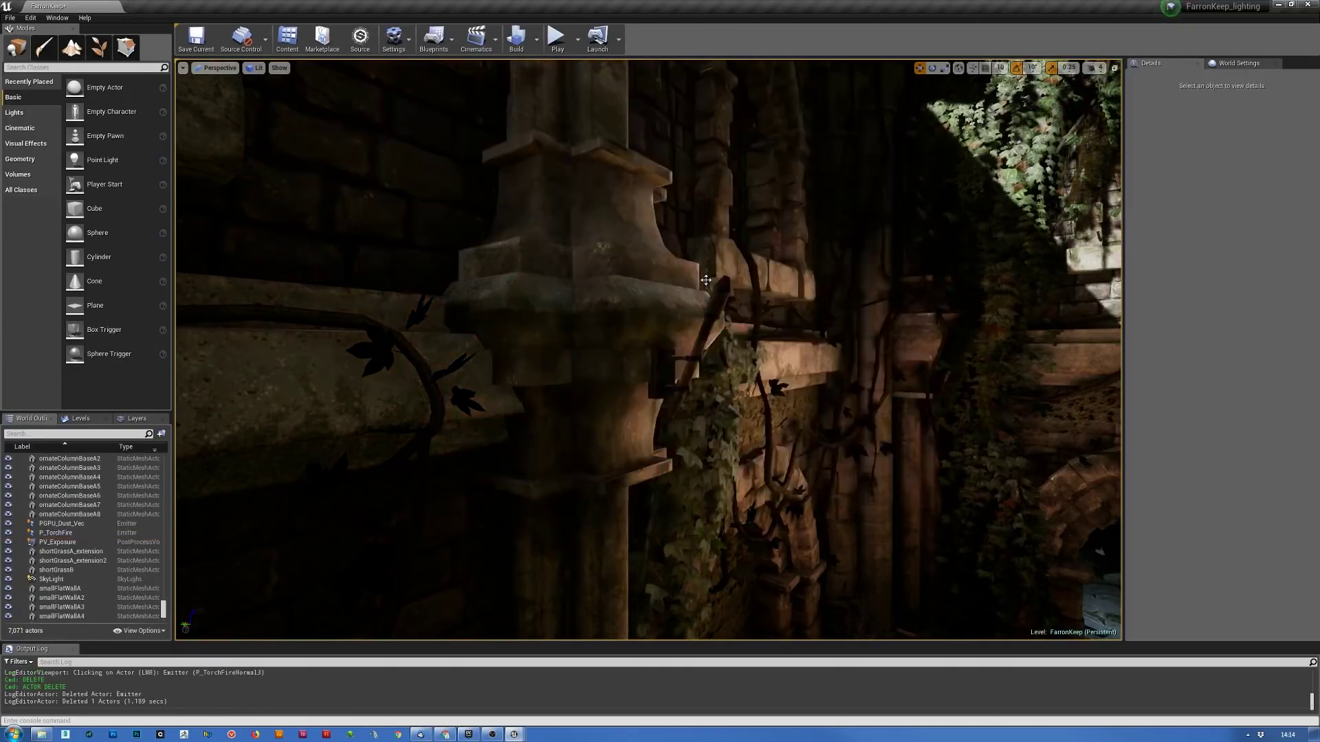
- Replace the torchA static mesh actor on the ivy-covered column with the BP_Torch_01 Blueprint
click(723, 293)
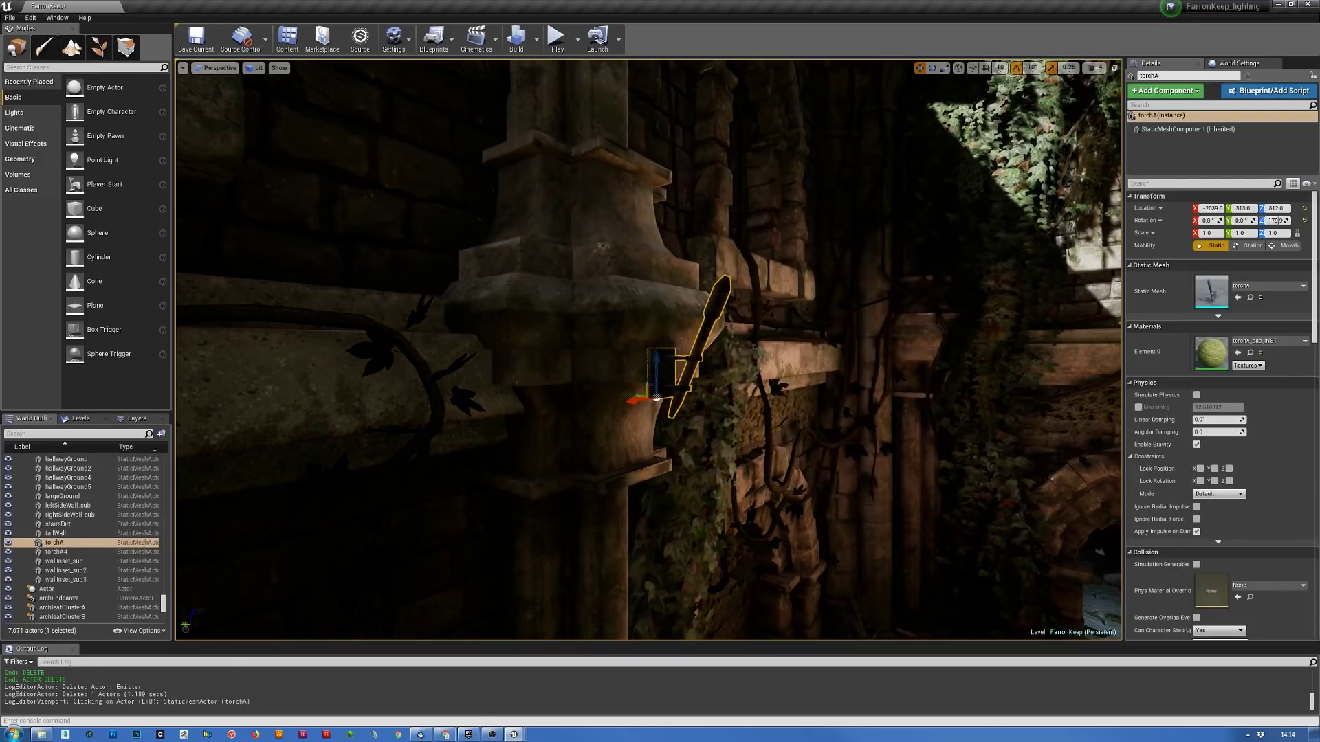
right_click(723, 293)
click(763, 581)
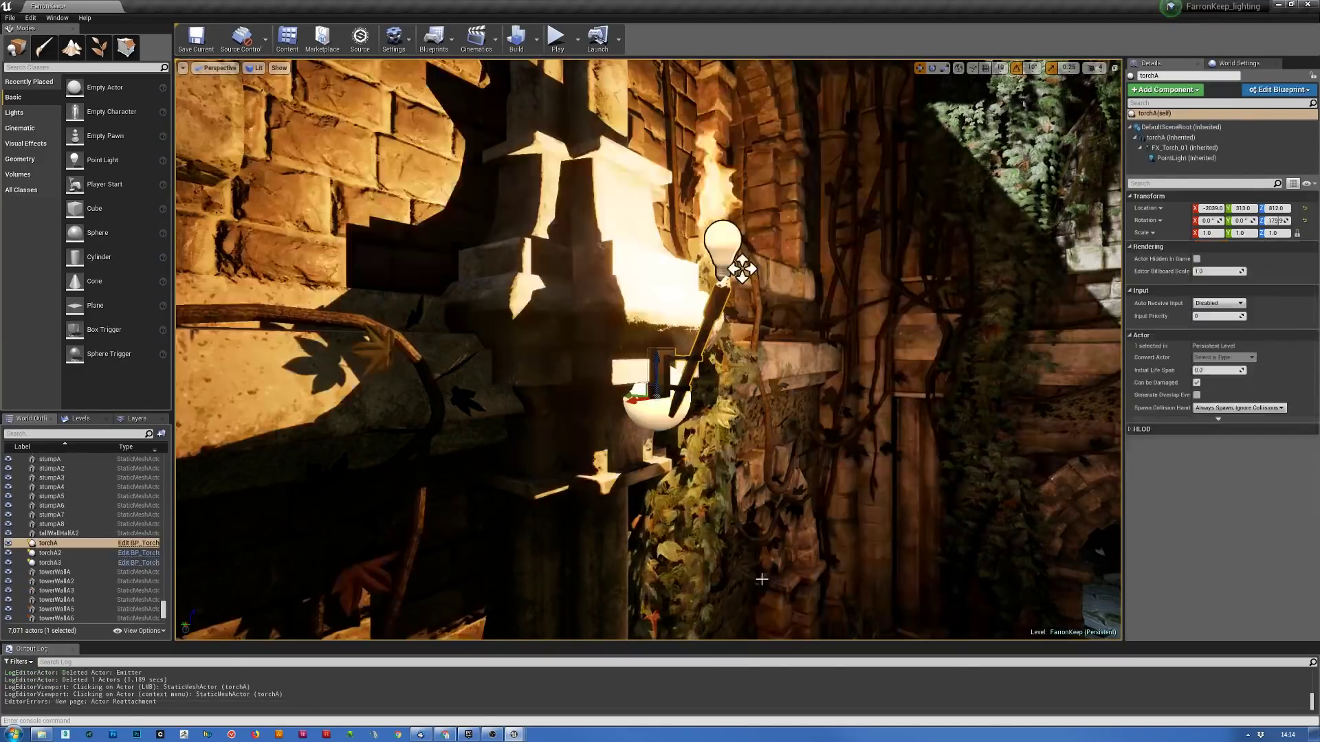
- Delete the P_Fire7 emitter and the flameFlicker5 point light from the torch on the brick corner beside the stairs
right_drag(803, 412, 578, 413)
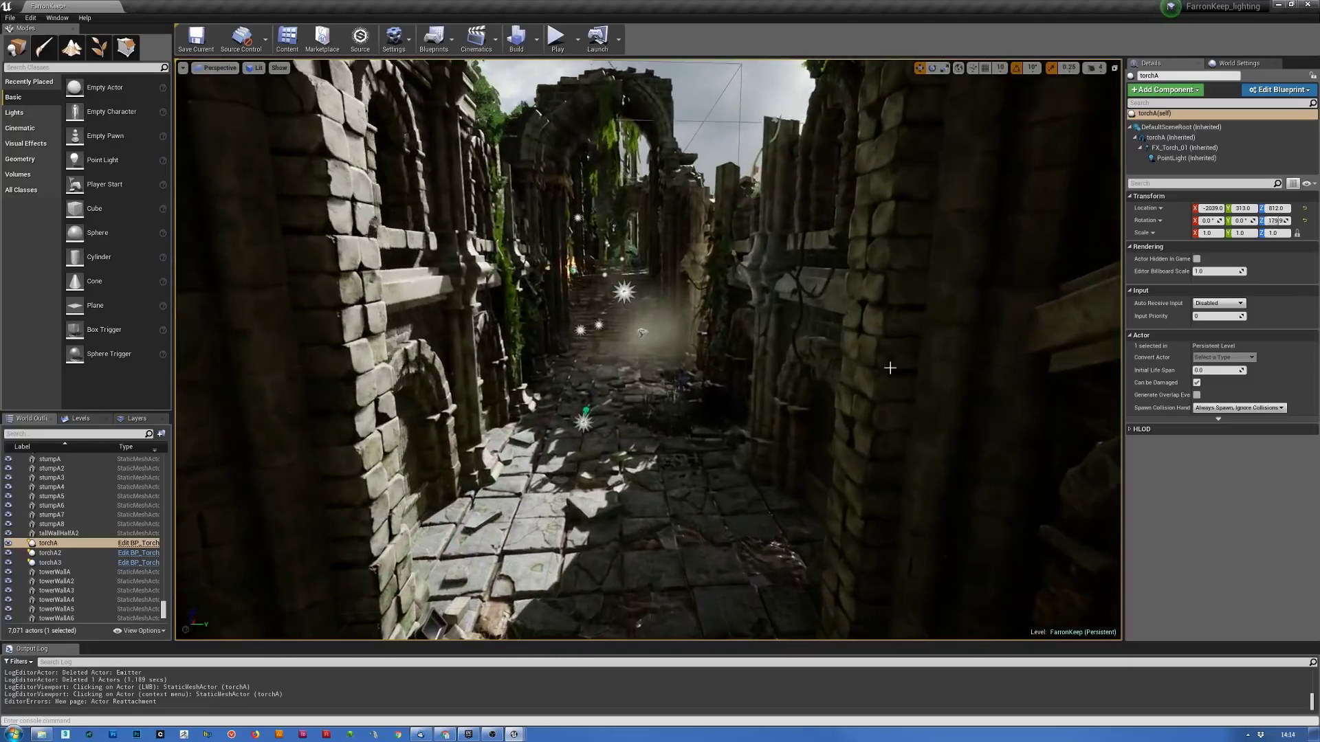
key(w)
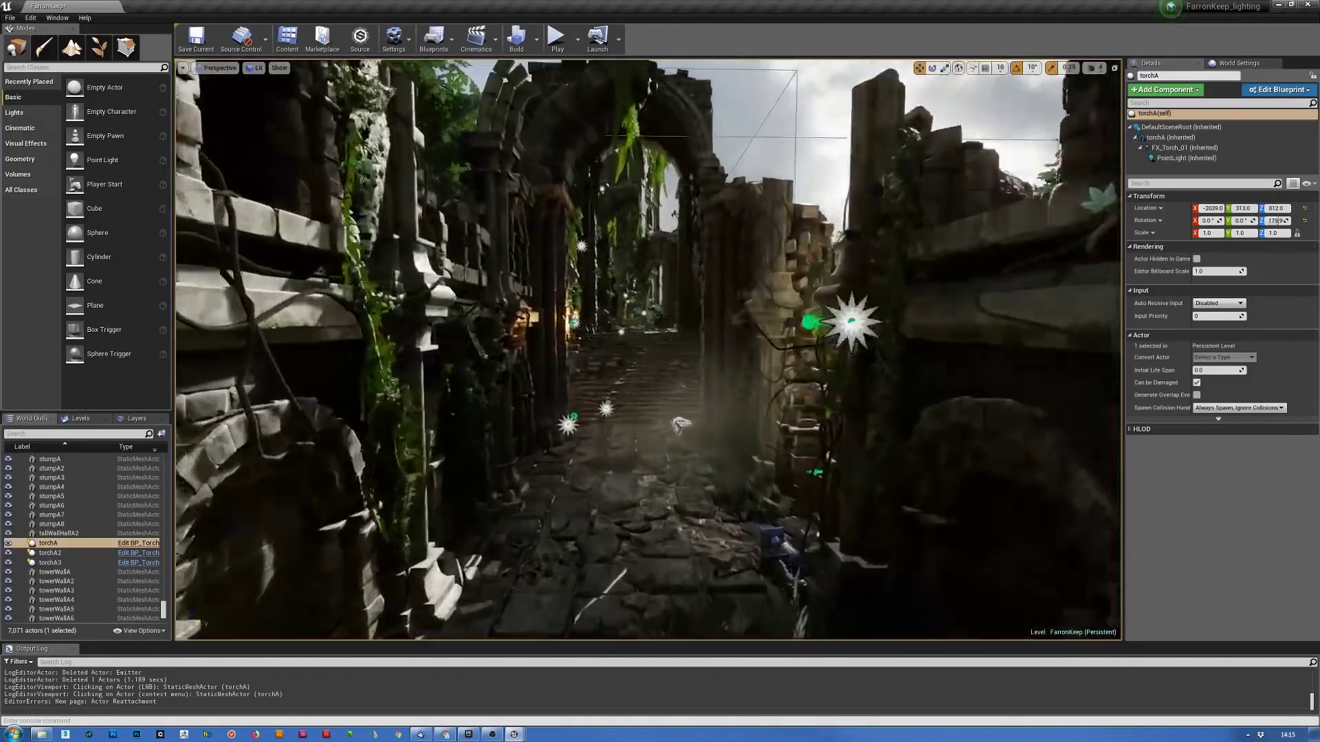
key(w)
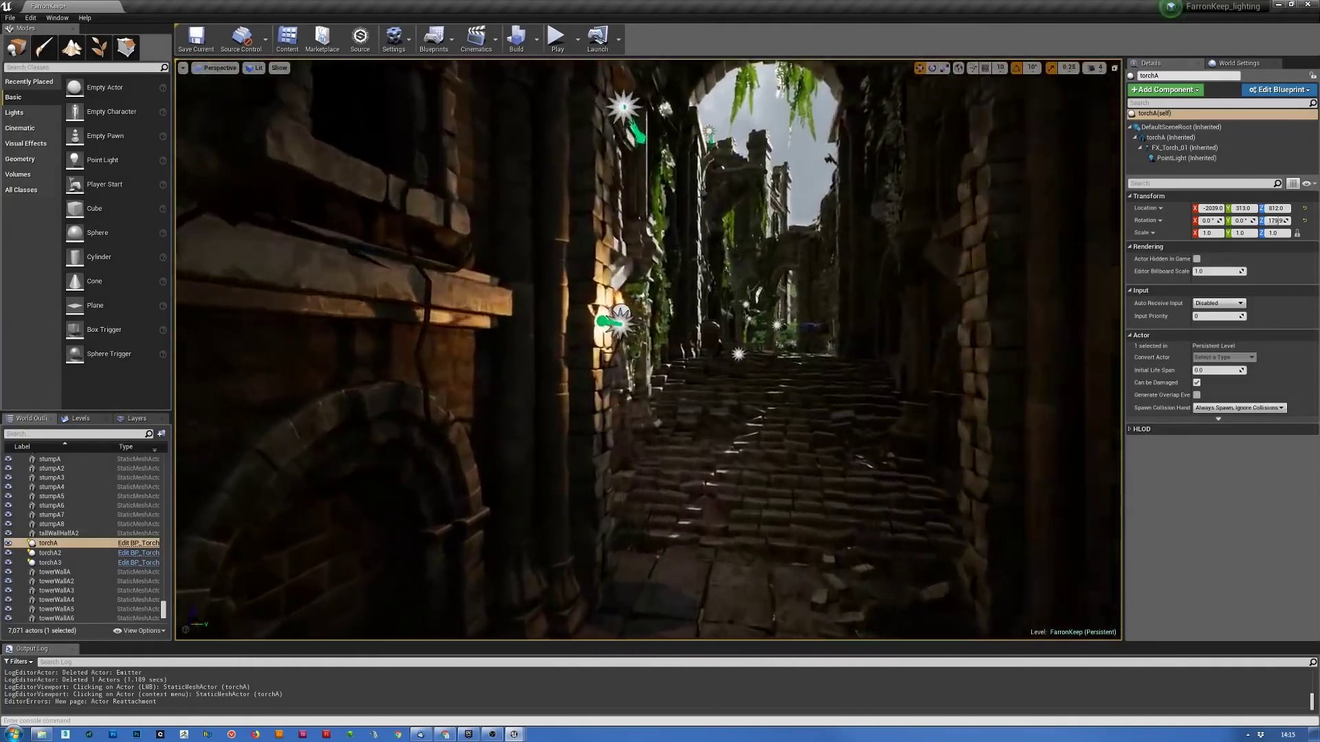
key(w)
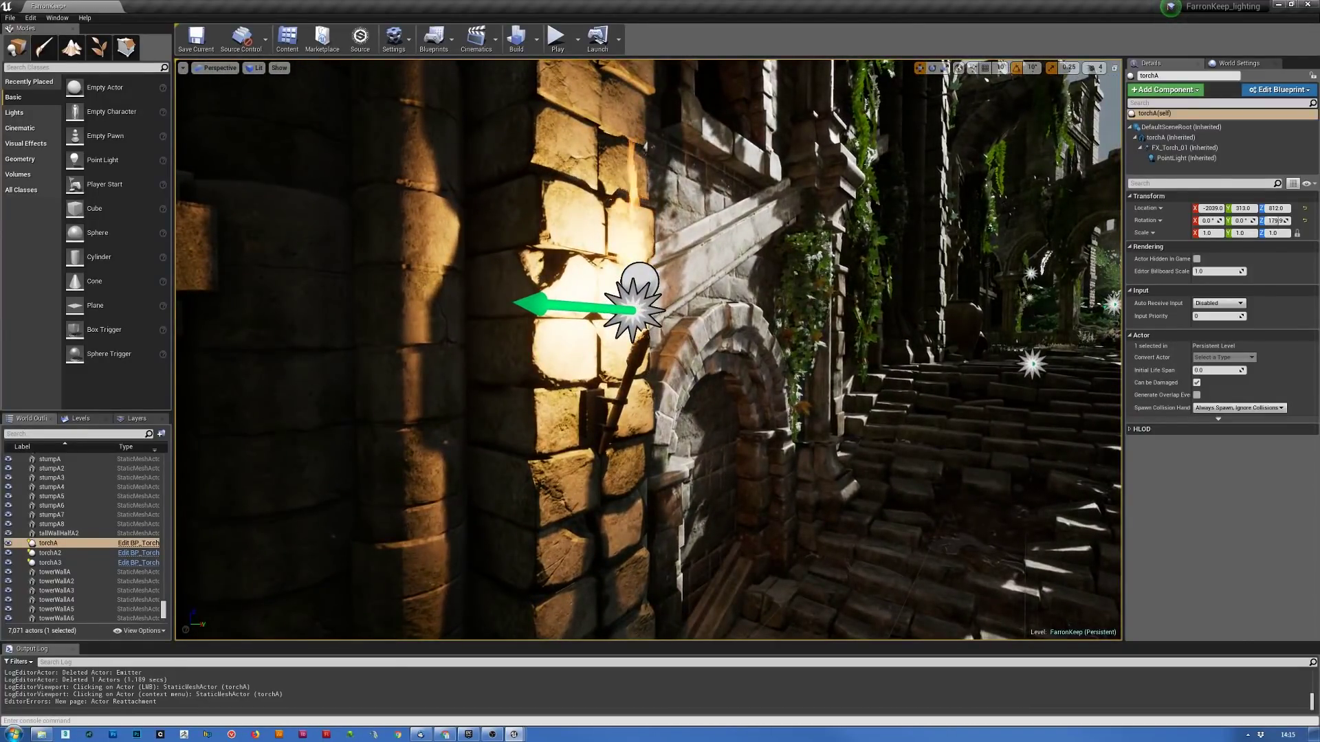
click(644, 306)
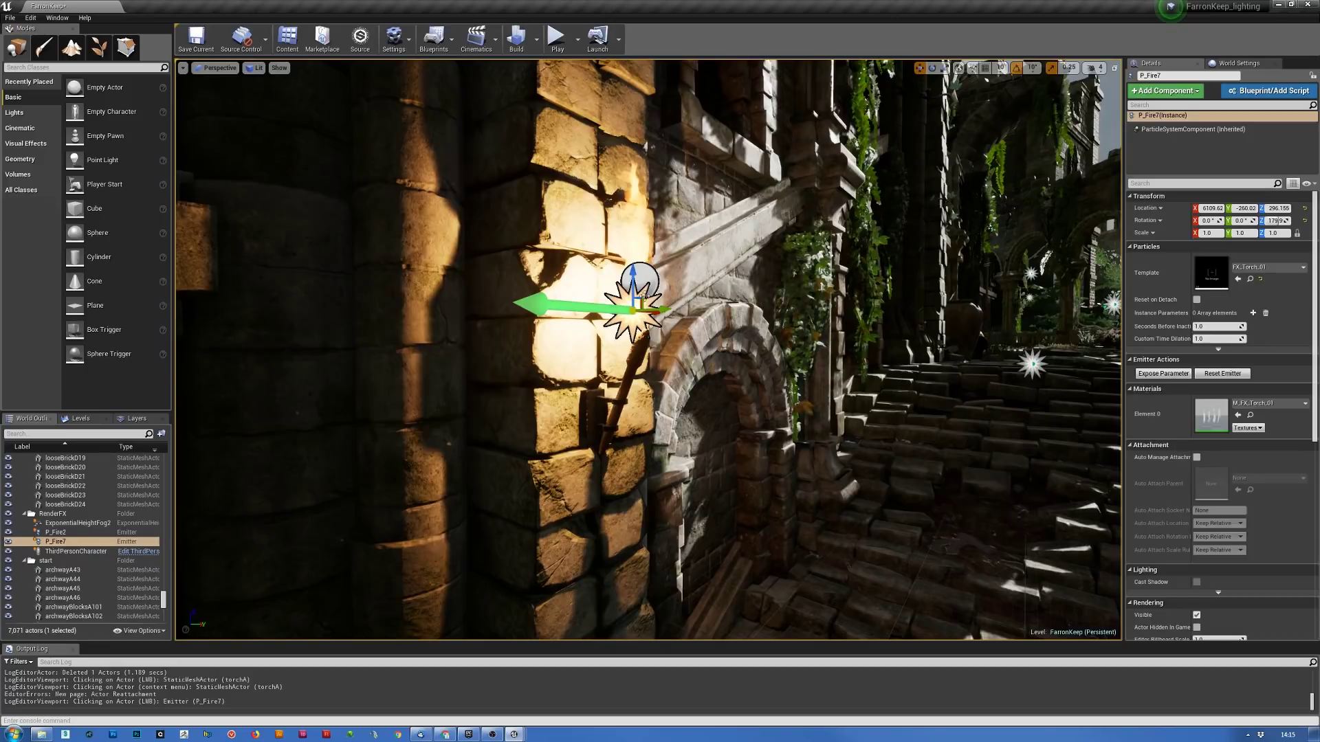
key(Delete)
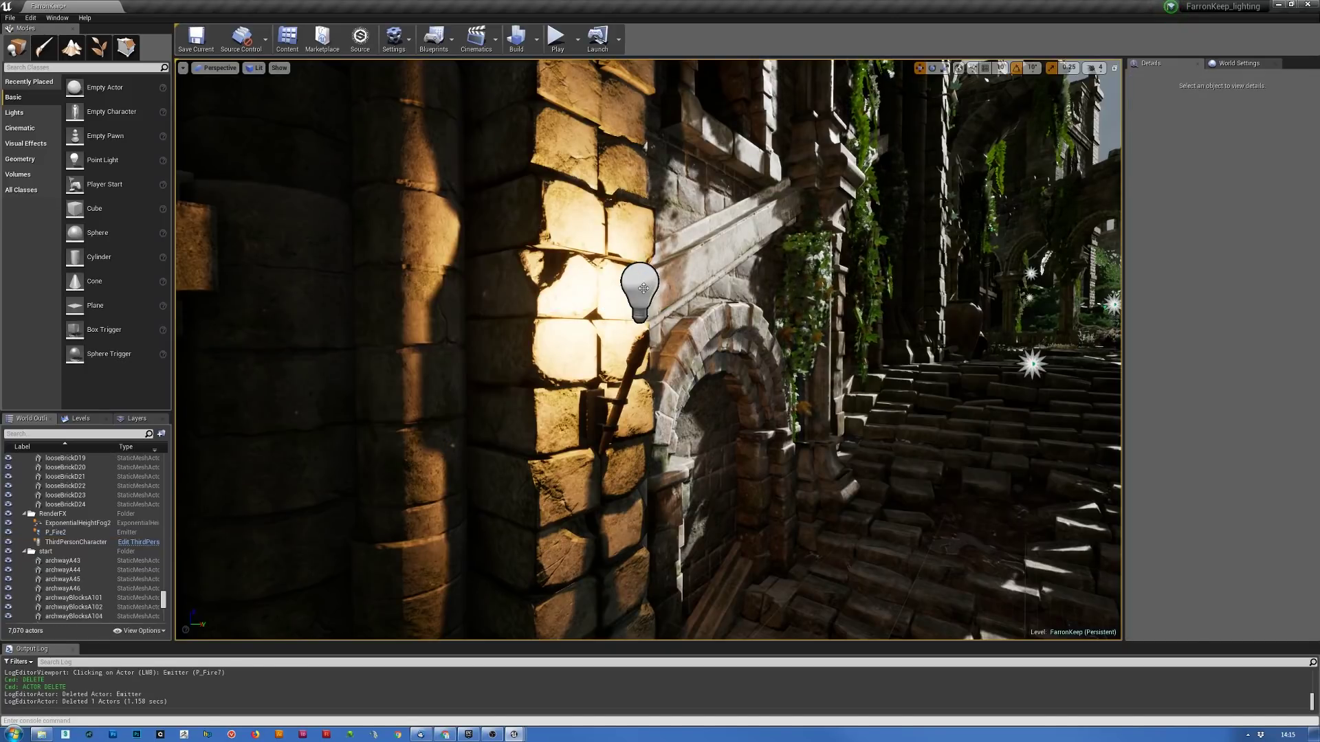
click(643, 288)
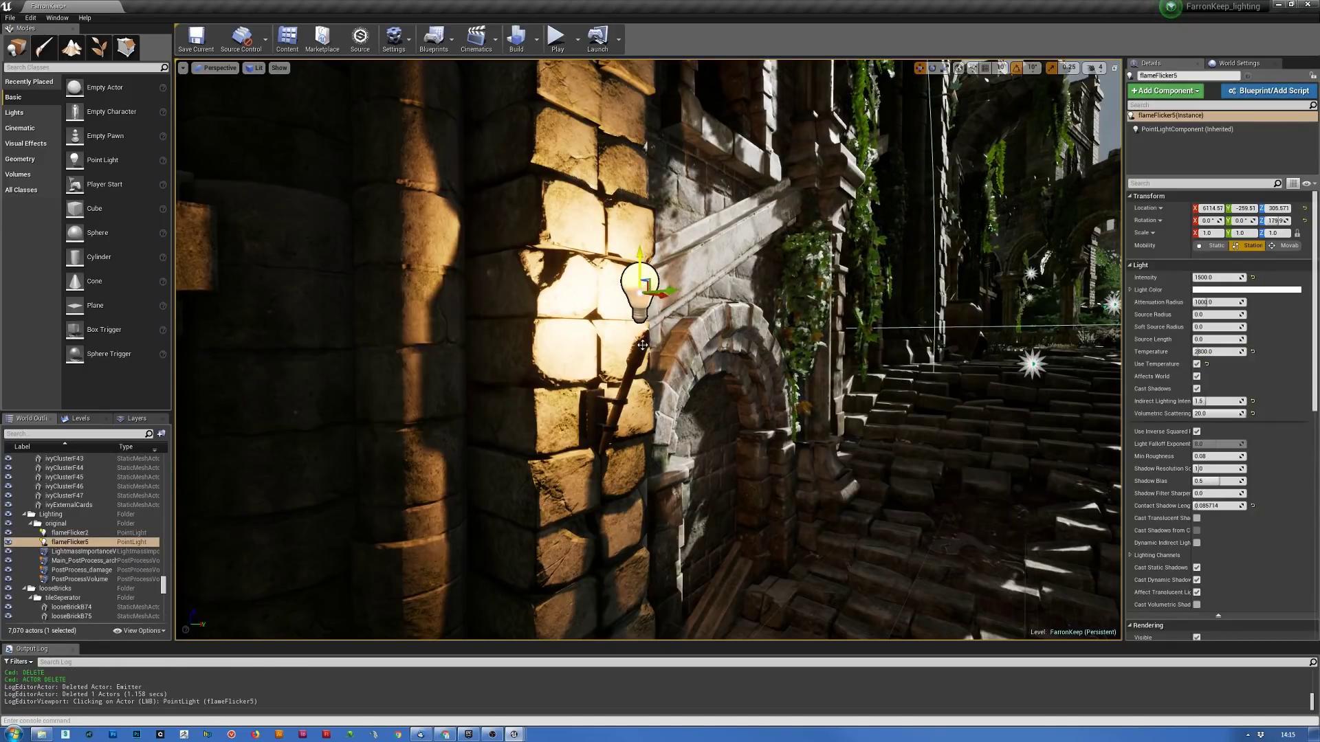
key(Delete)
- Replace the torchA4 static mesh actor on the brick corner beside the stairs with BP_Torch_01
click(640, 346)
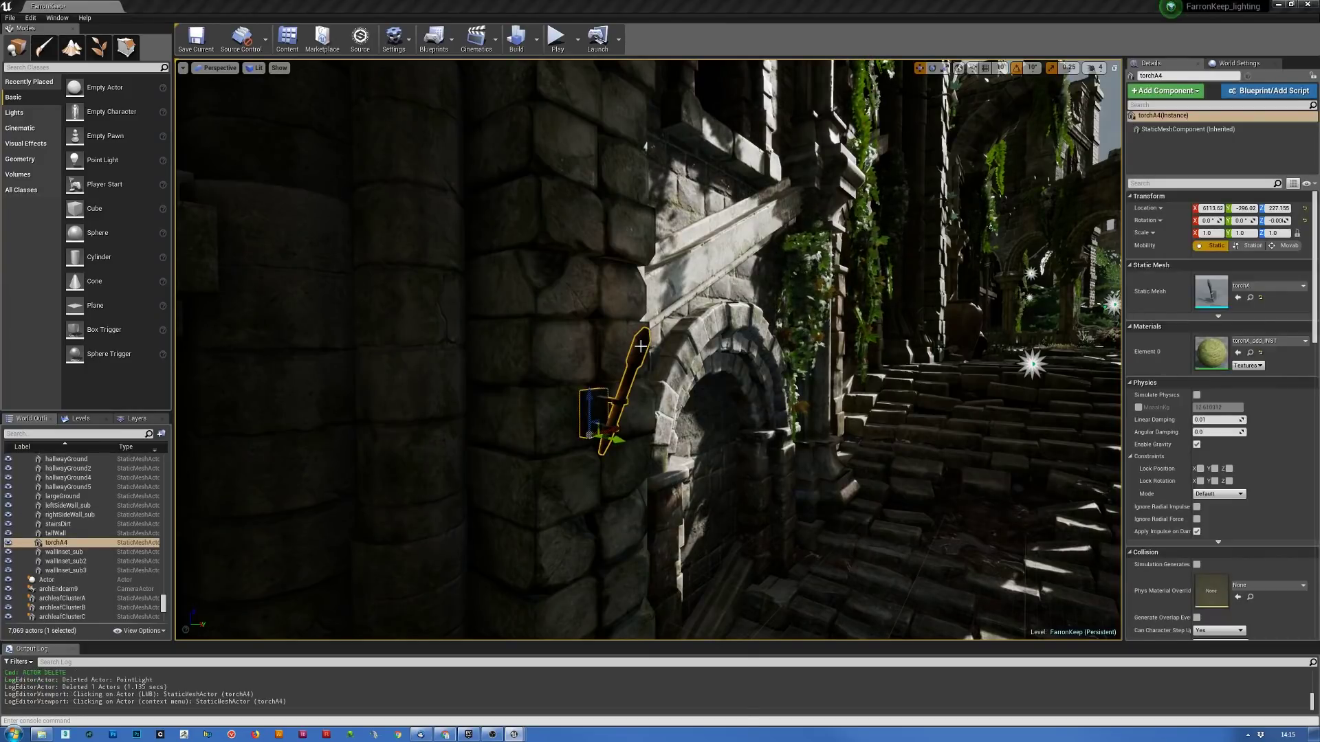
right_click(640, 347)
click(681, 624)
- View the open arcade past the stairs and filter the level's actor list by "fog"
right_drag(682, 624, 584, 612)
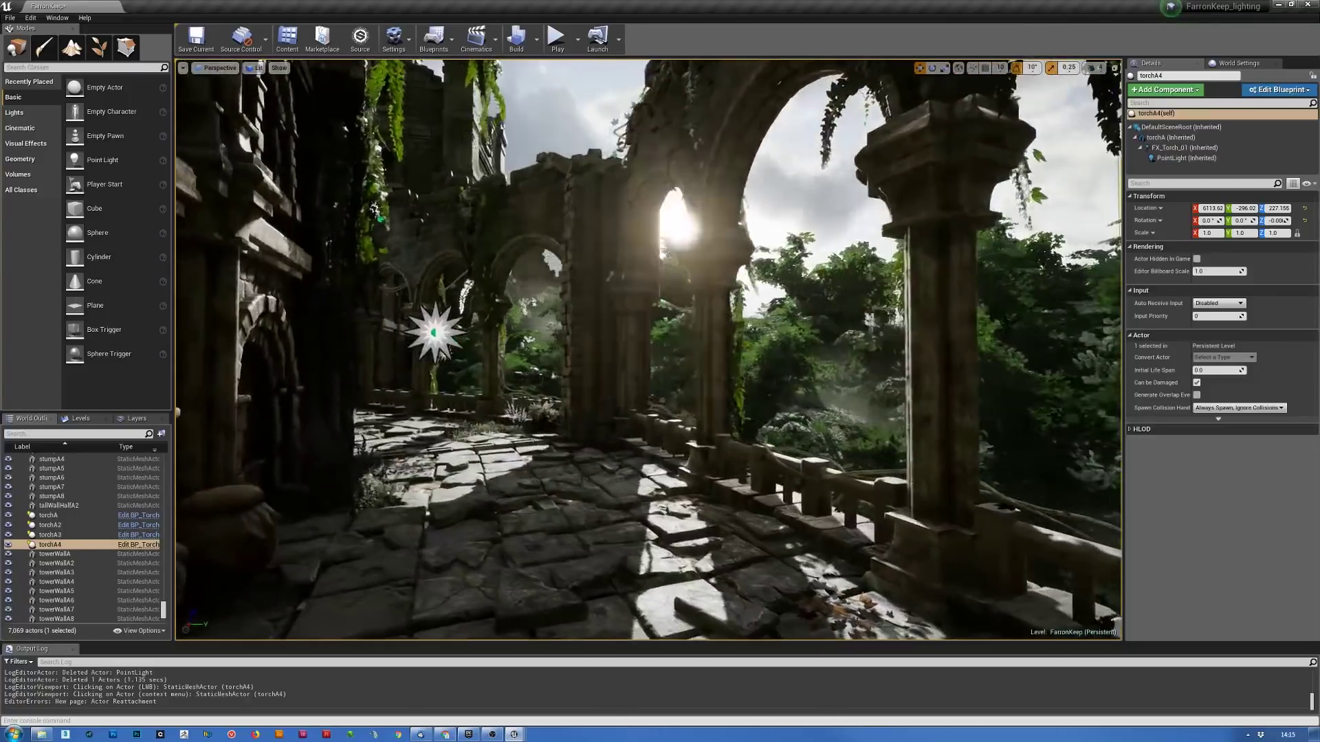
click(26, 433)
text(fog)
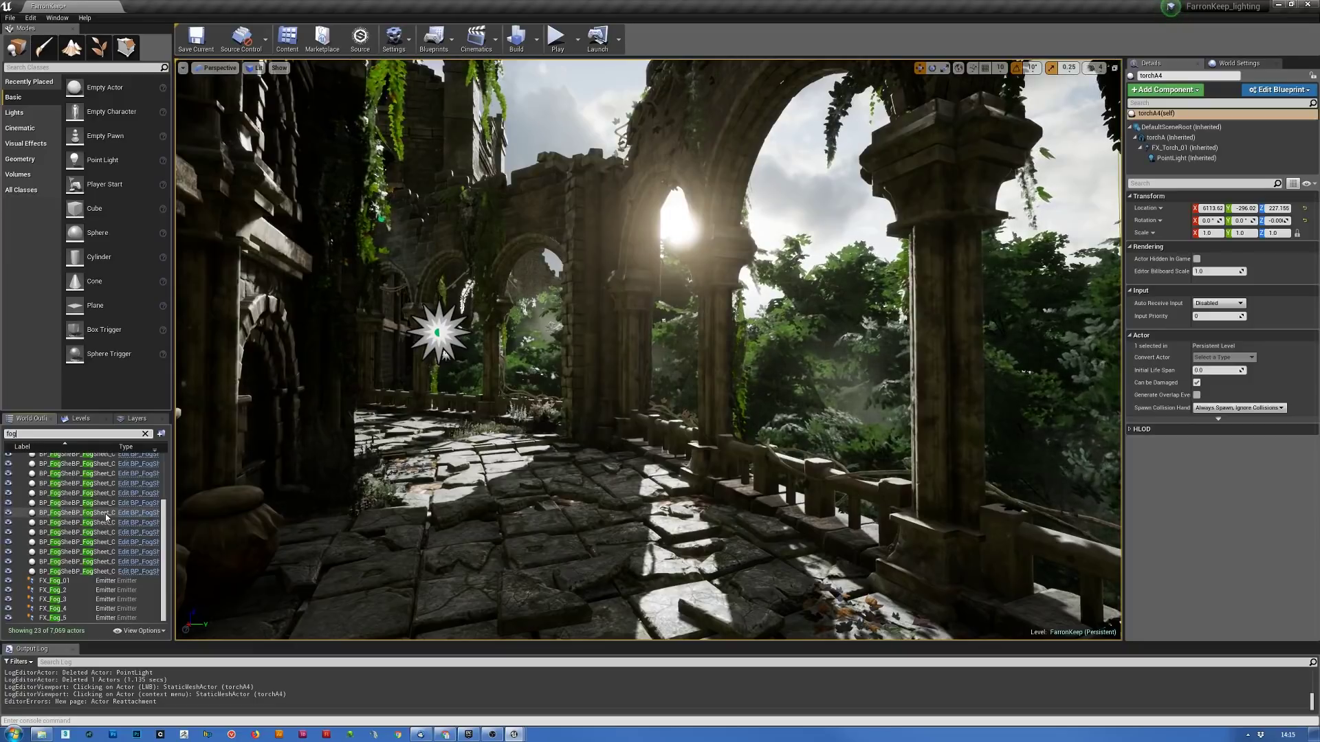
- Compare the arcade with the ExponentialHeightFog2 actor's visibility switched on and off from two viewpoints
scroll(107, 517, up, 3)
click(88, 476)
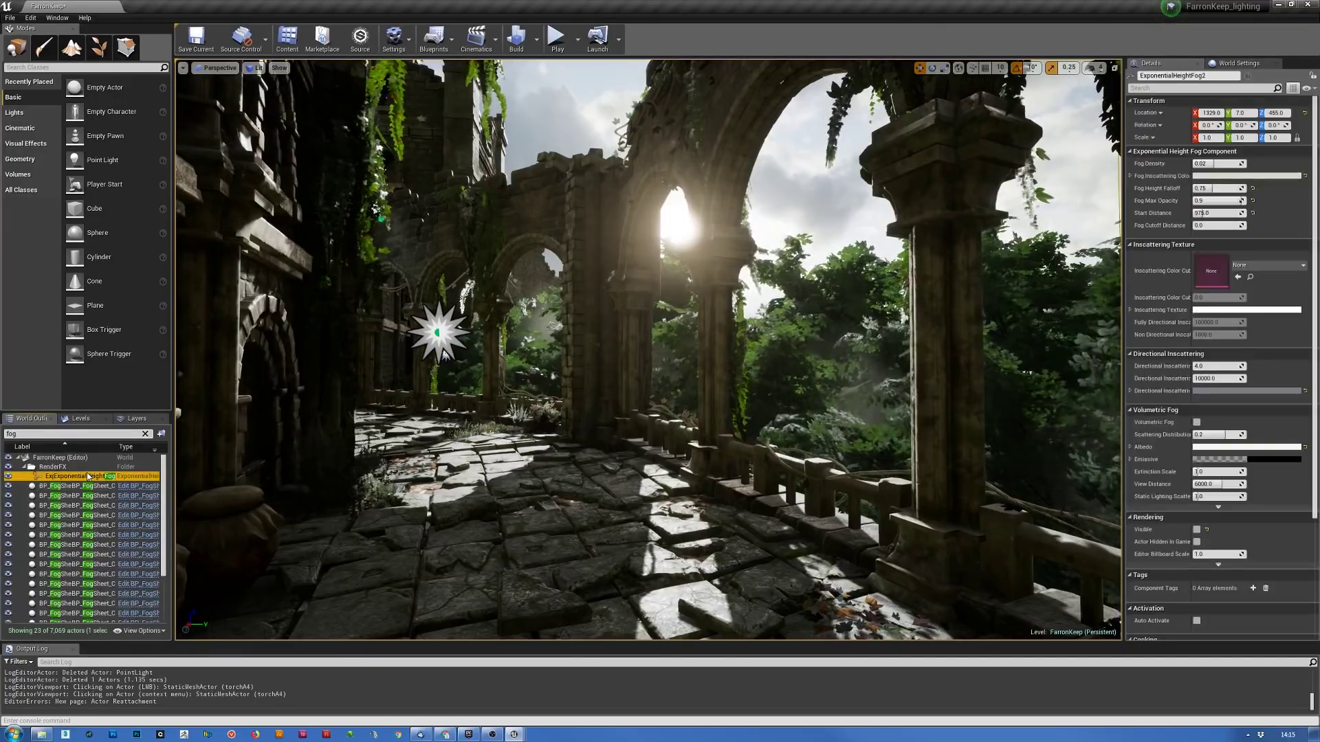
click(1198, 530)
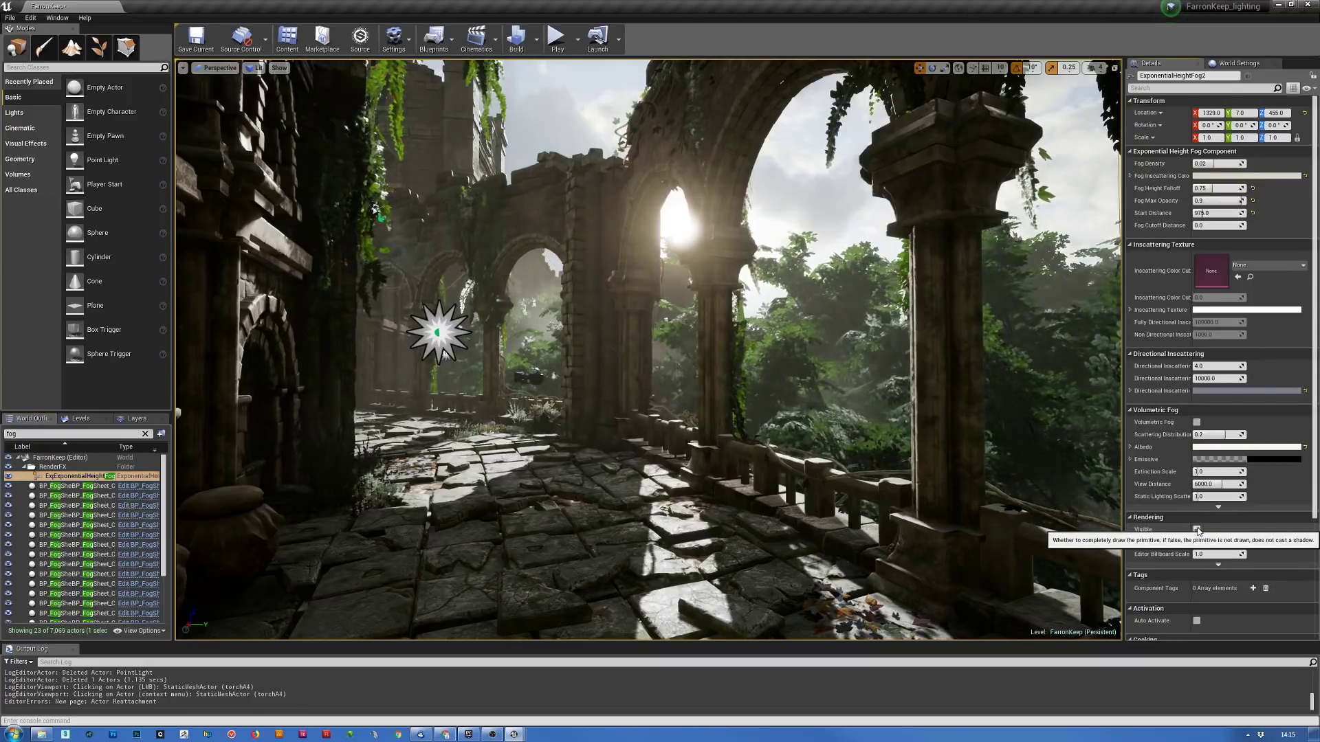
click(1198, 530)
click(1198, 530)
click(1198, 530)
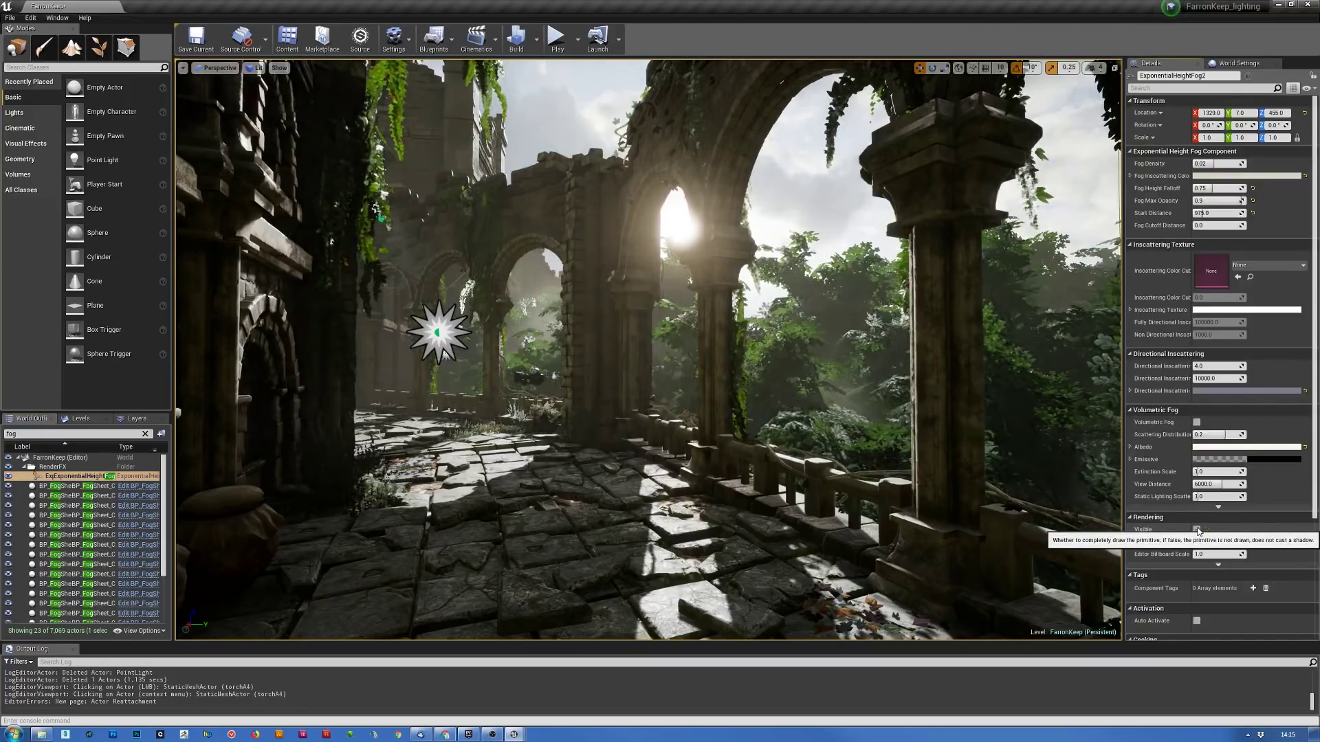
right_drag(858, 405, 825, 358)
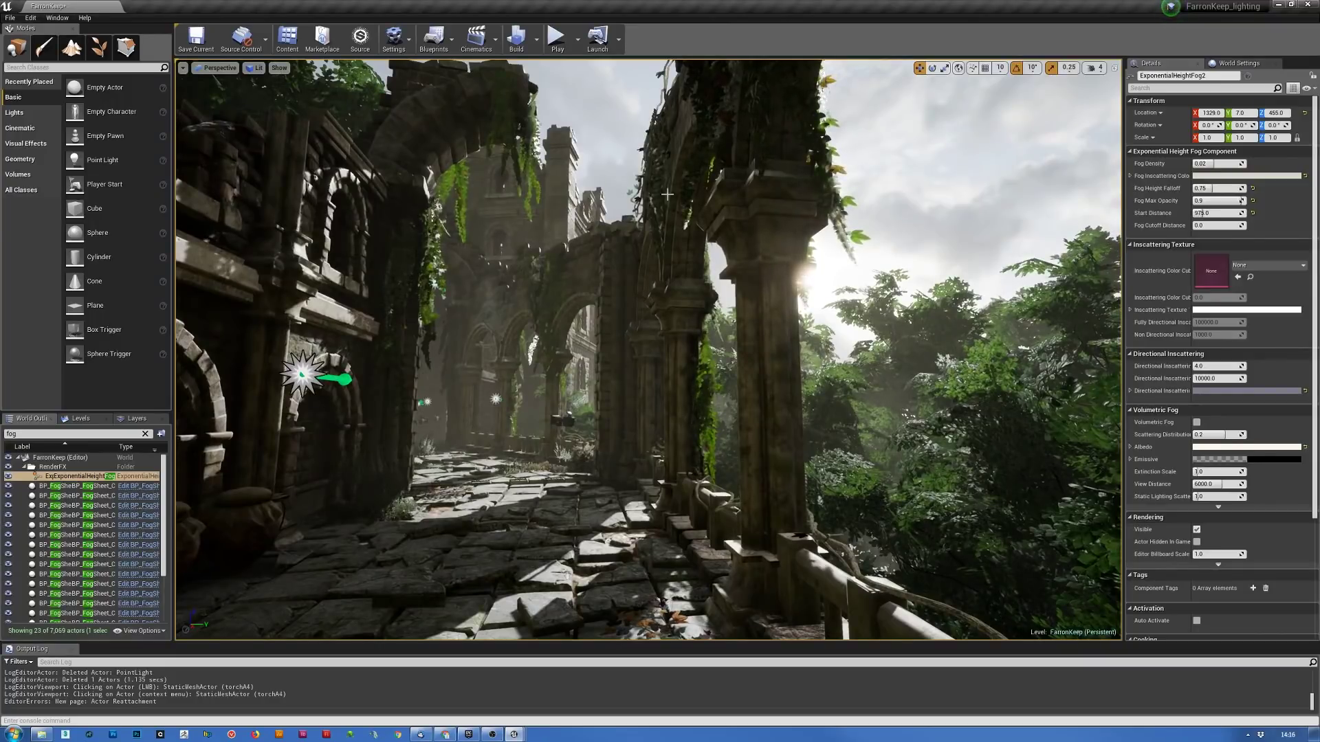
click(1197, 531)
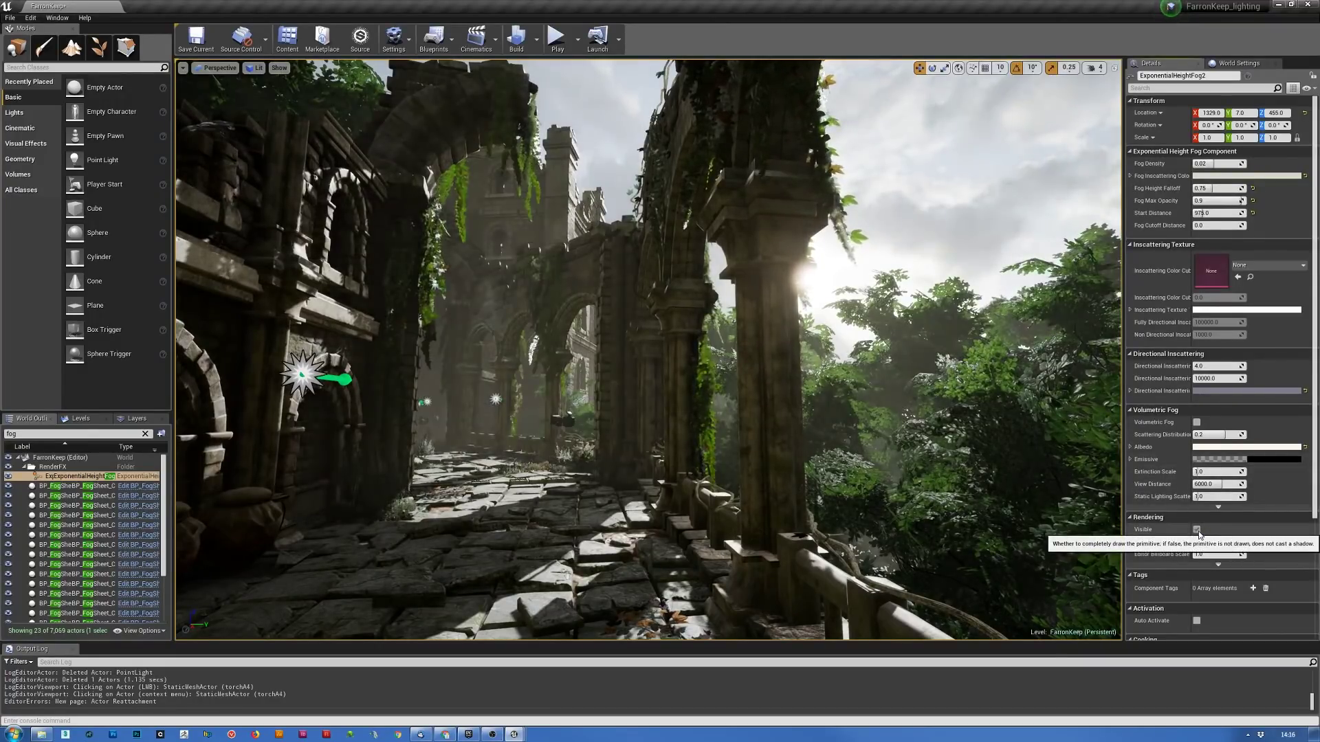
click(1197, 530)
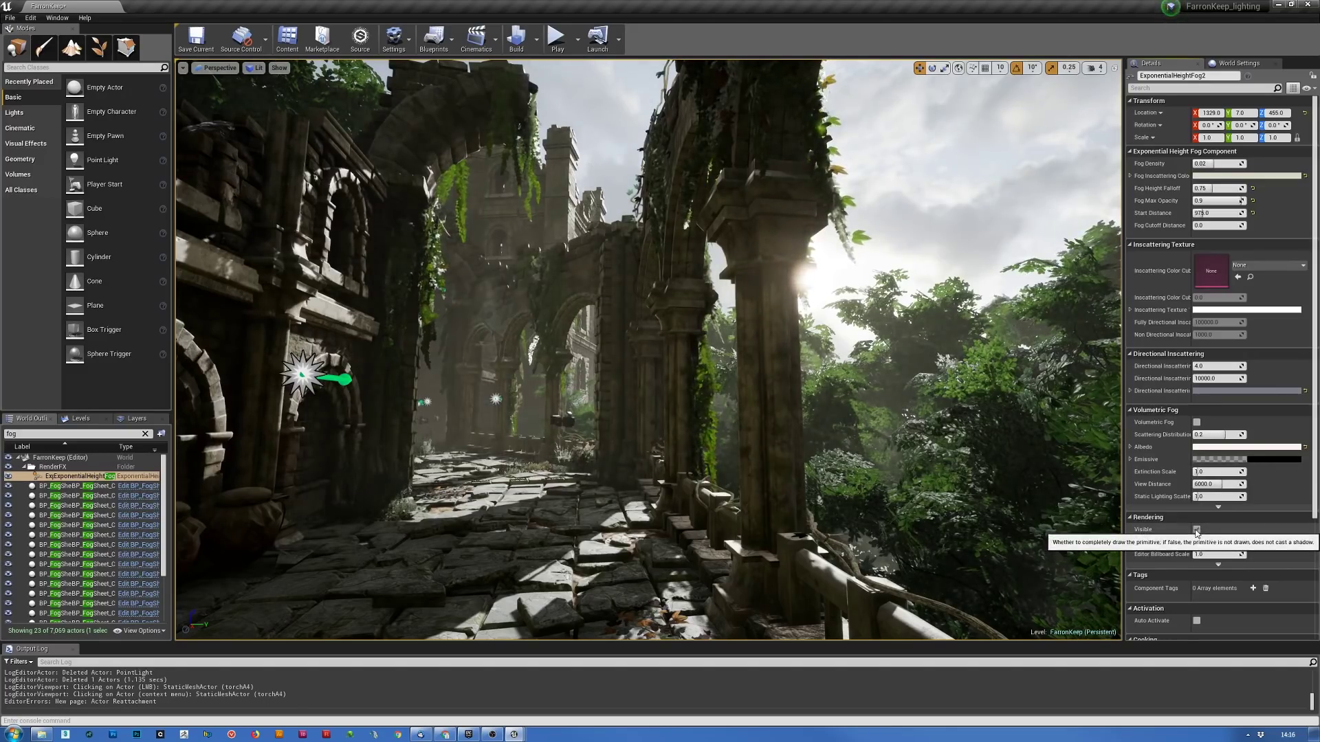
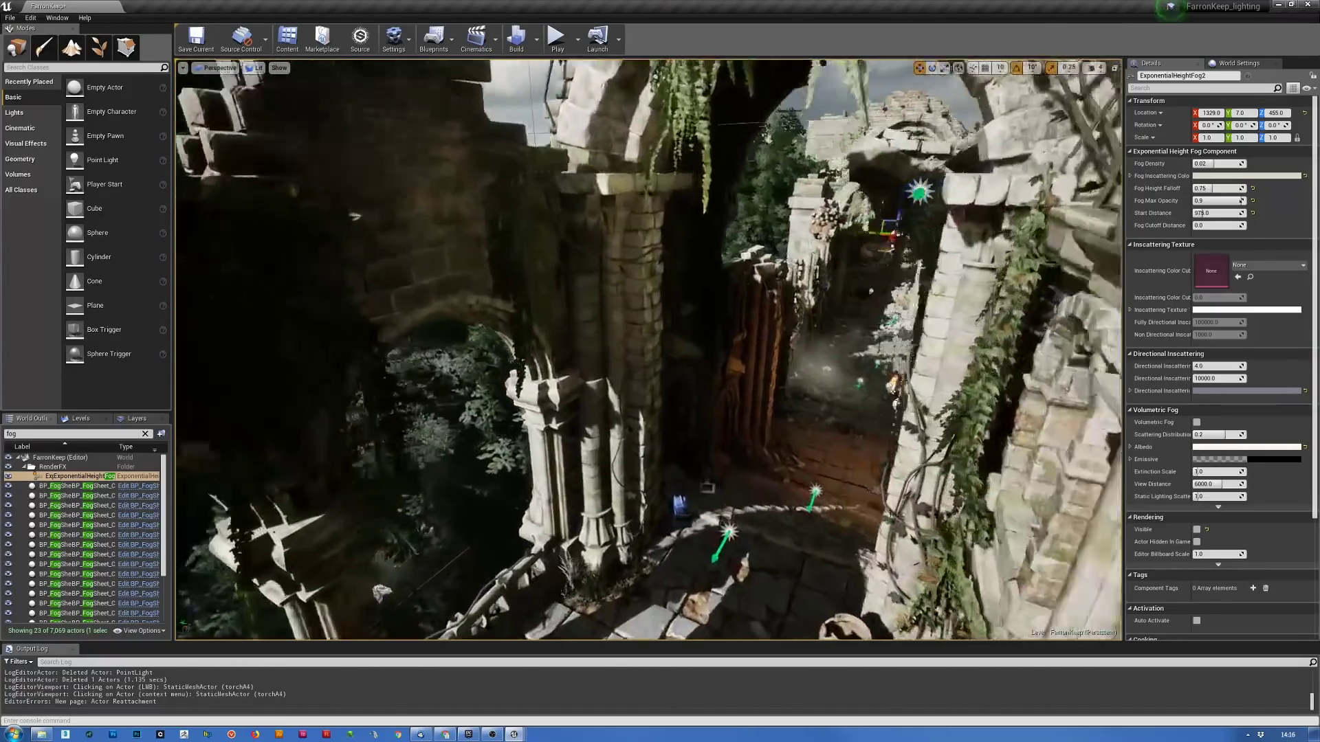
- Add a BP_Torch_01 Blueprint to the ivy-covered brick pillar at the end of the arcade and adjust its position along X
right_drag(649, 349, 721, 371)
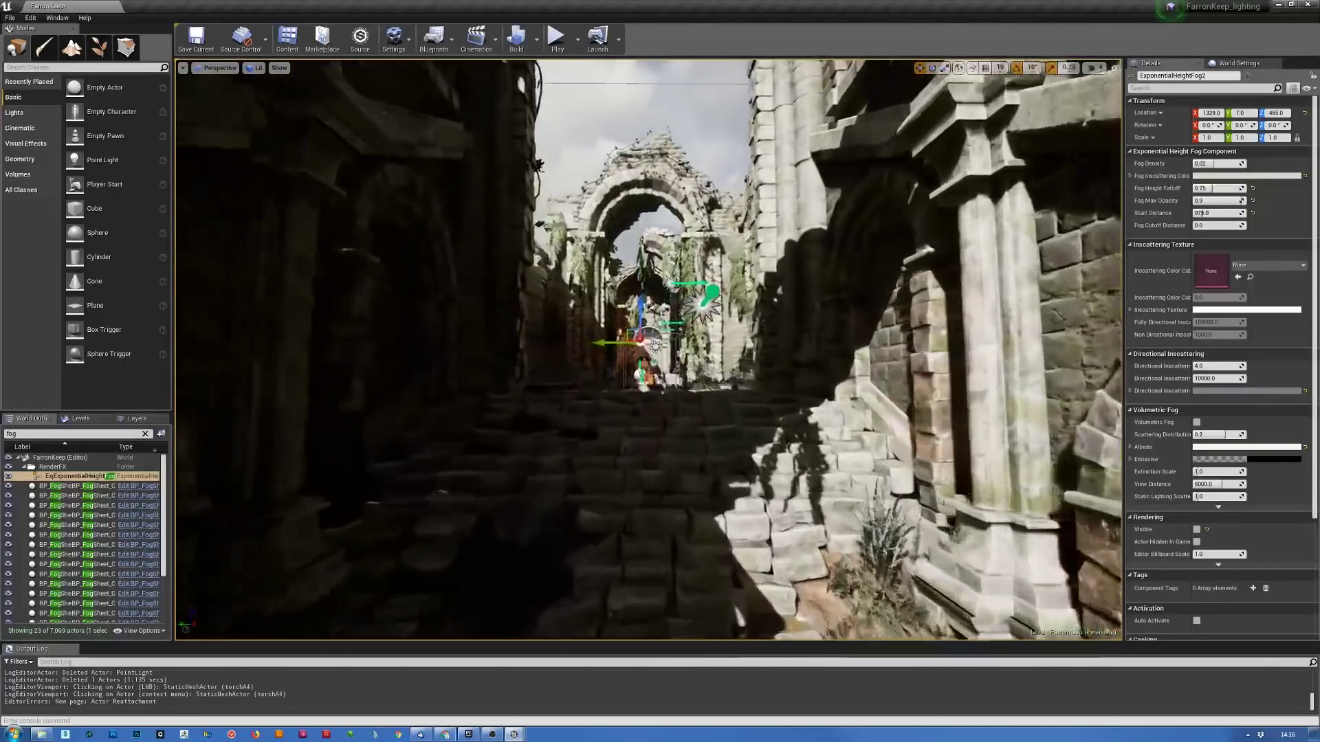
right_drag(721, 372, 715, 354)
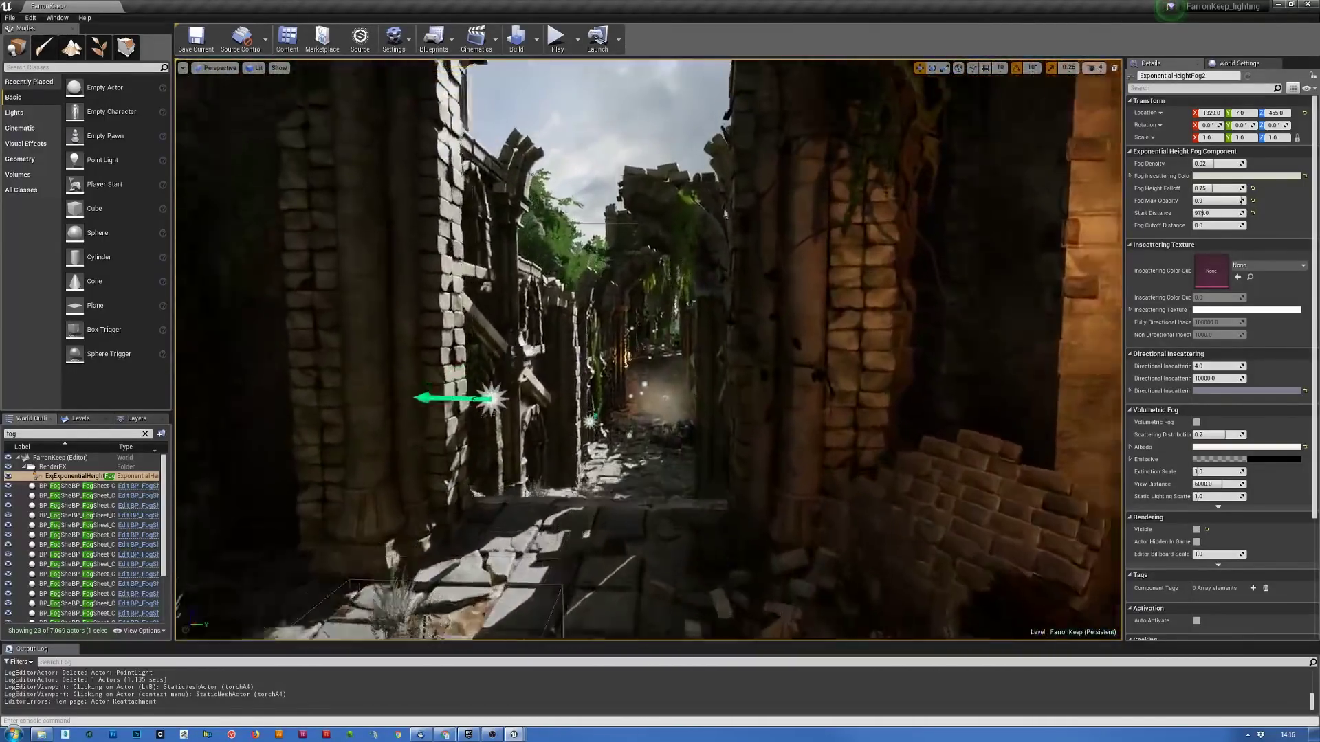
right_drag(715, 354, 680, 358)
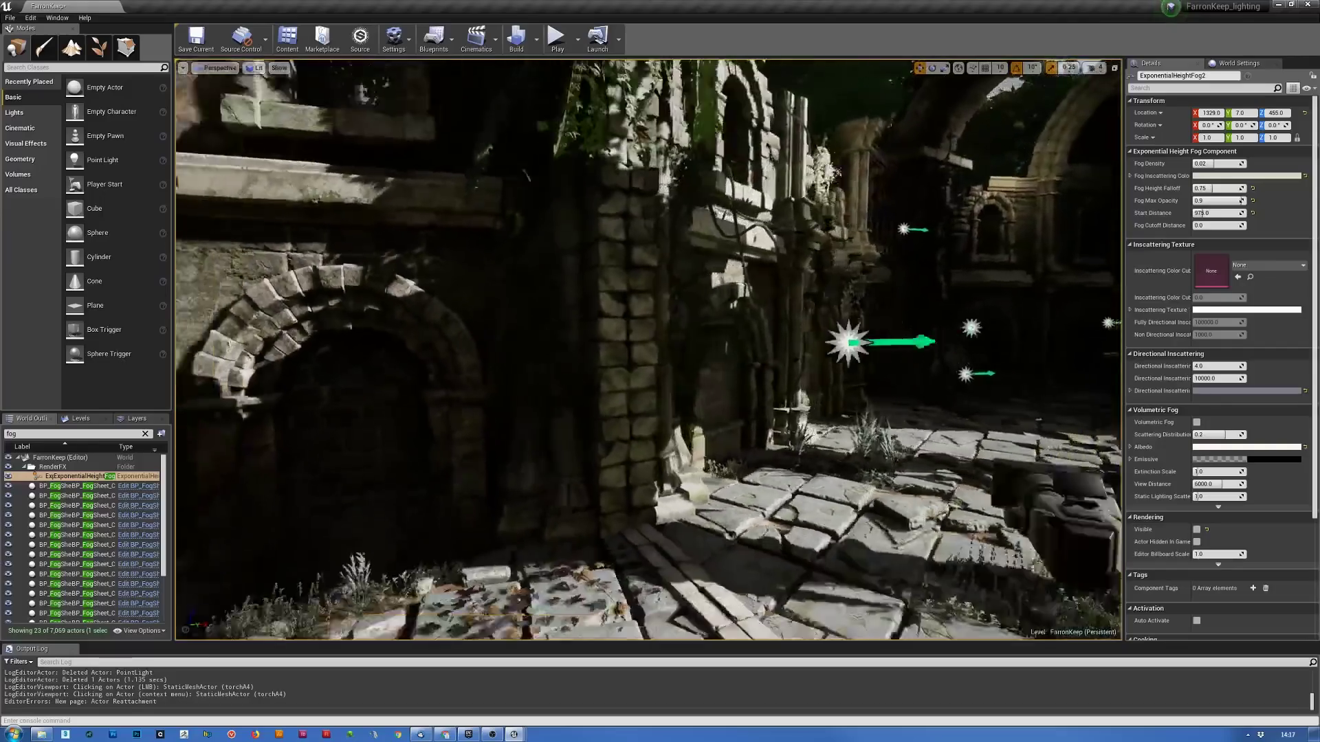
right_drag(681, 357, 722, 357)
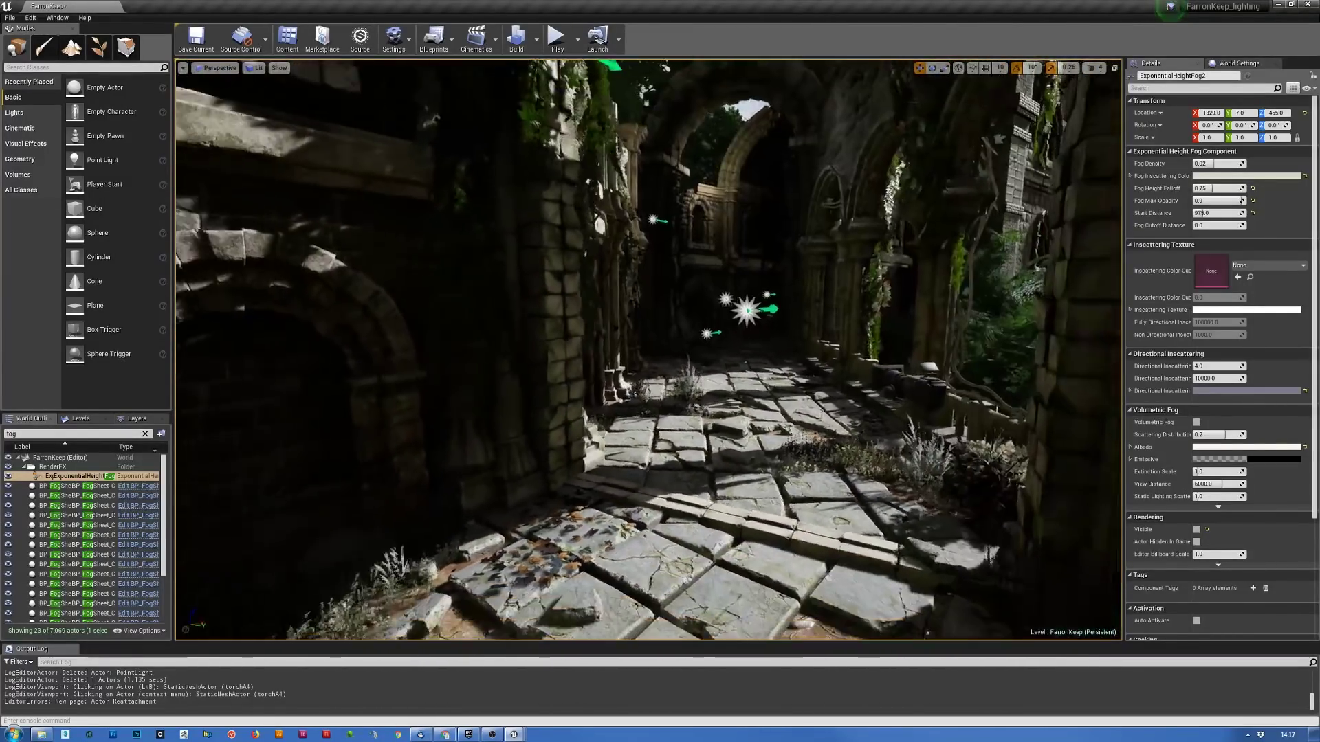
right_drag(722, 357, 718, 358)
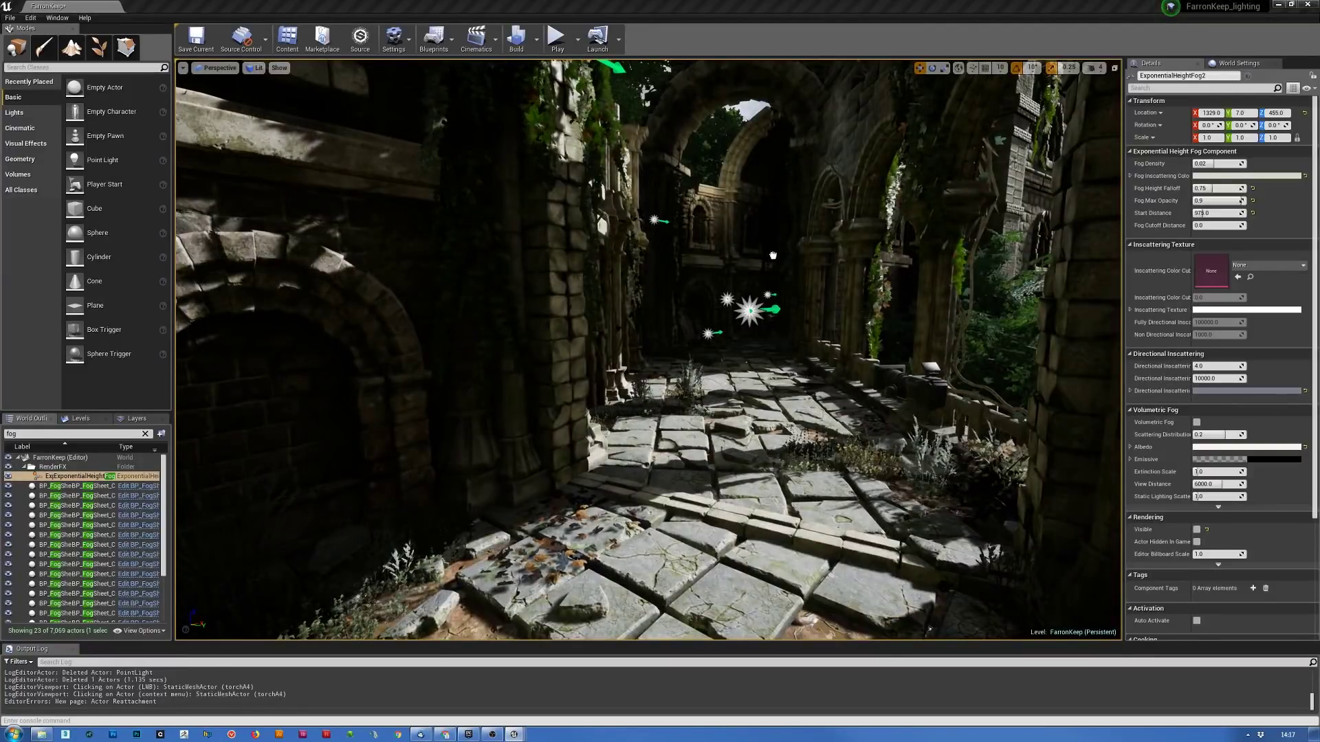
drag(1319, 275, 568, 259)
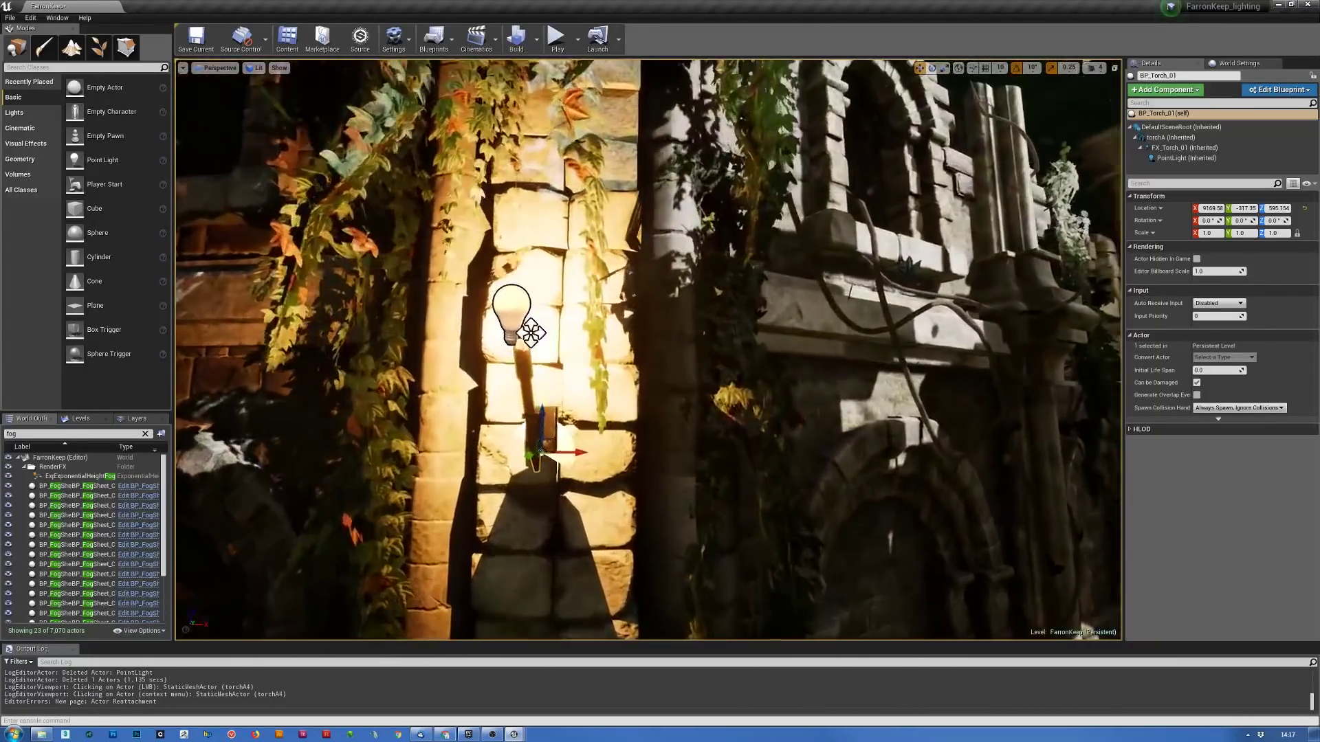
right_drag(648, 349, 667, 350)
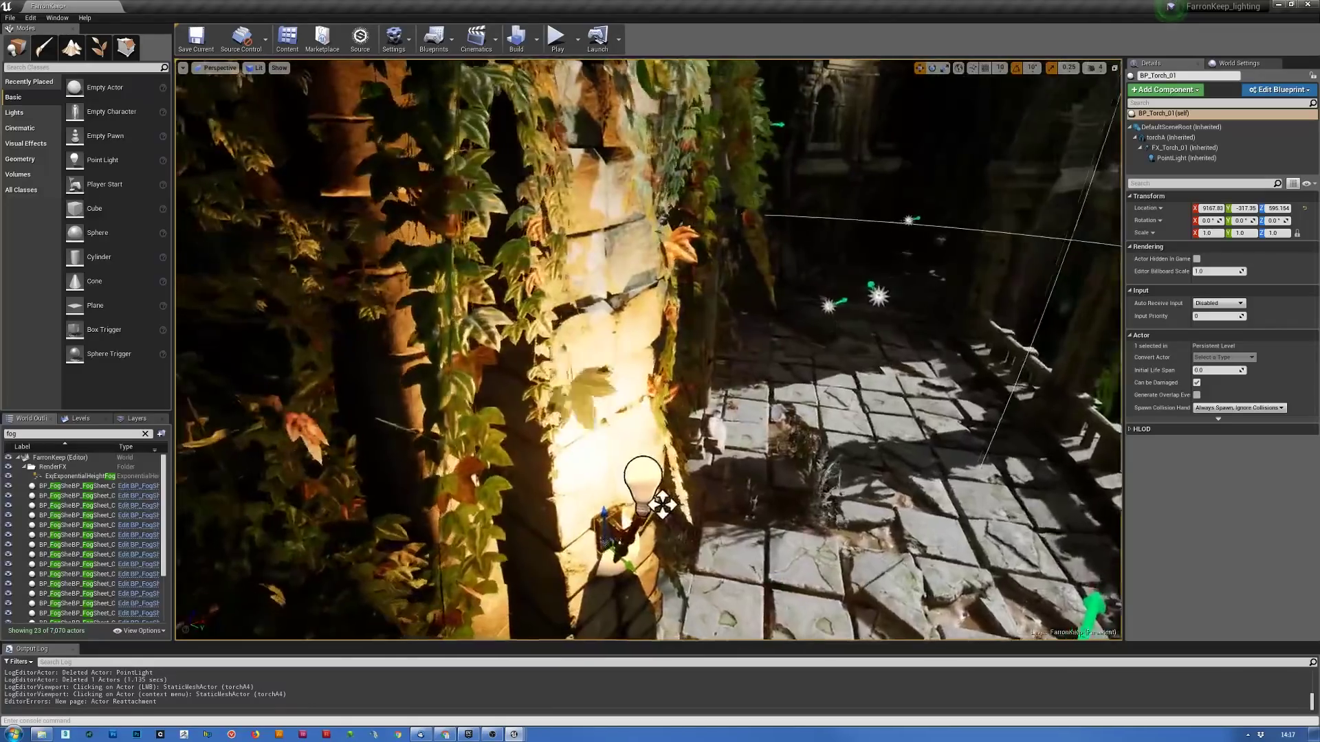
- Examine the new torch's lighting on the ivy-covered pillar and the surrounding arcade from several viewpoints
right_drag(649, 349, 523, 371)
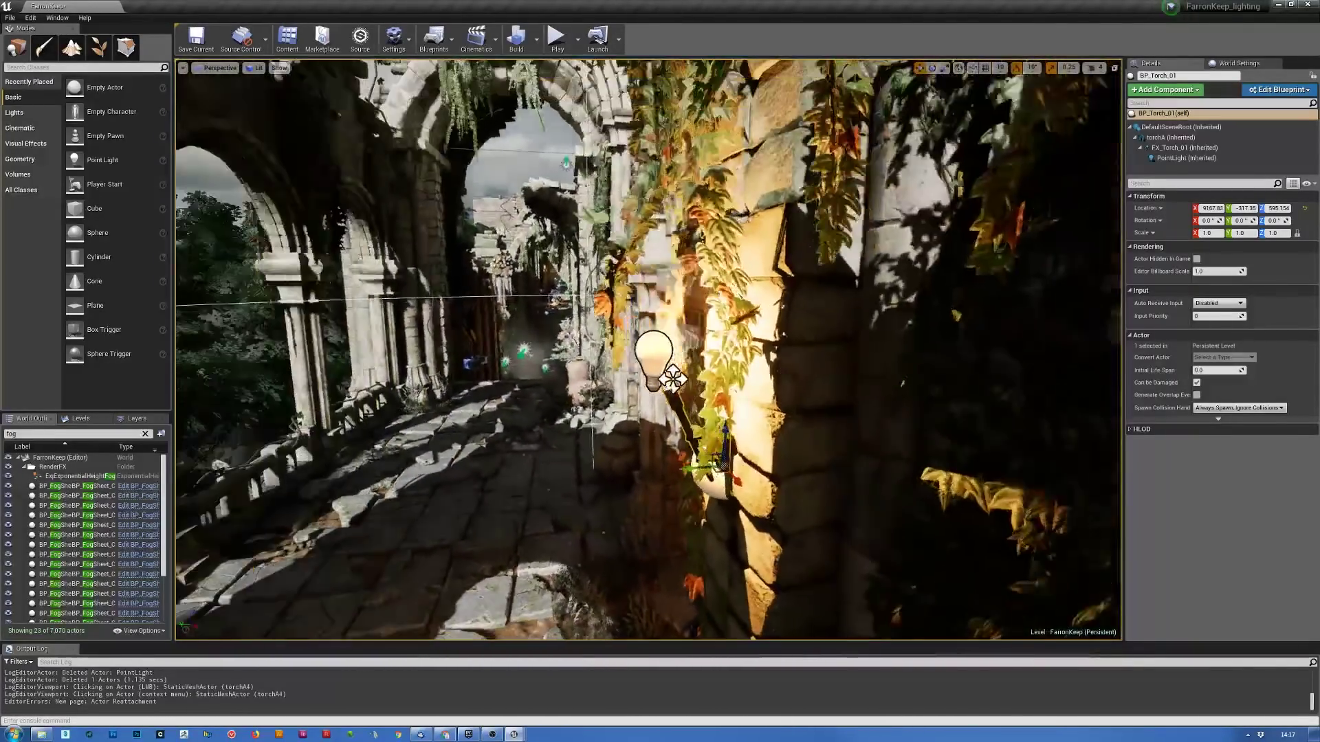
right_drag(523, 371, 517, 371)
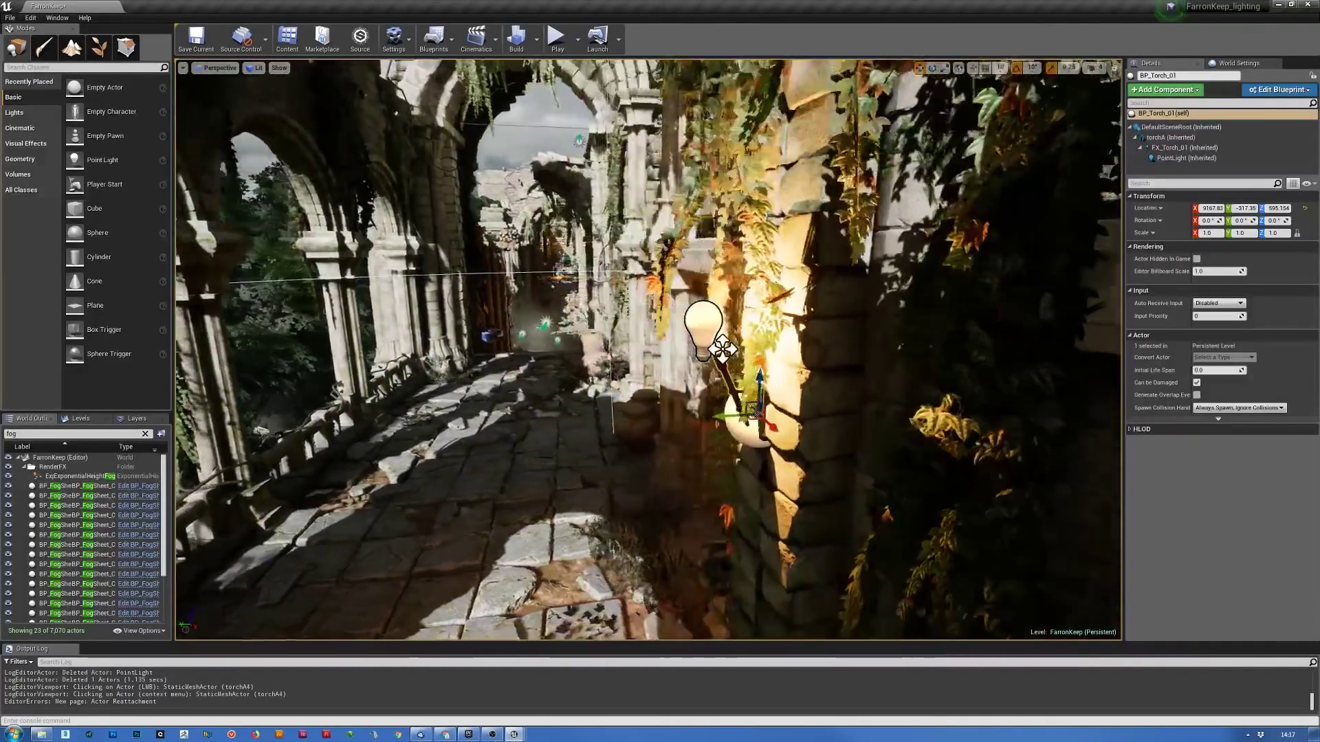
right_drag(517, 372, 491, 372)
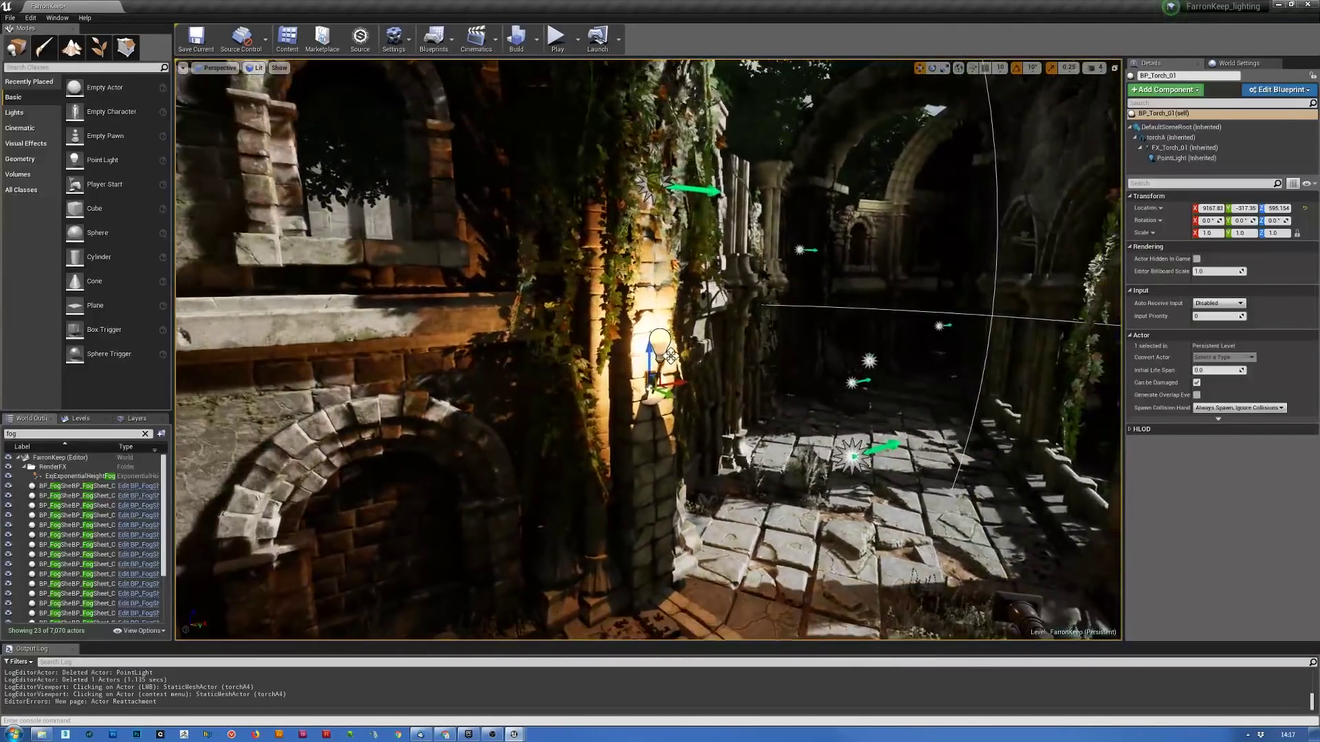
right_drag(491, 371, 457, 344)
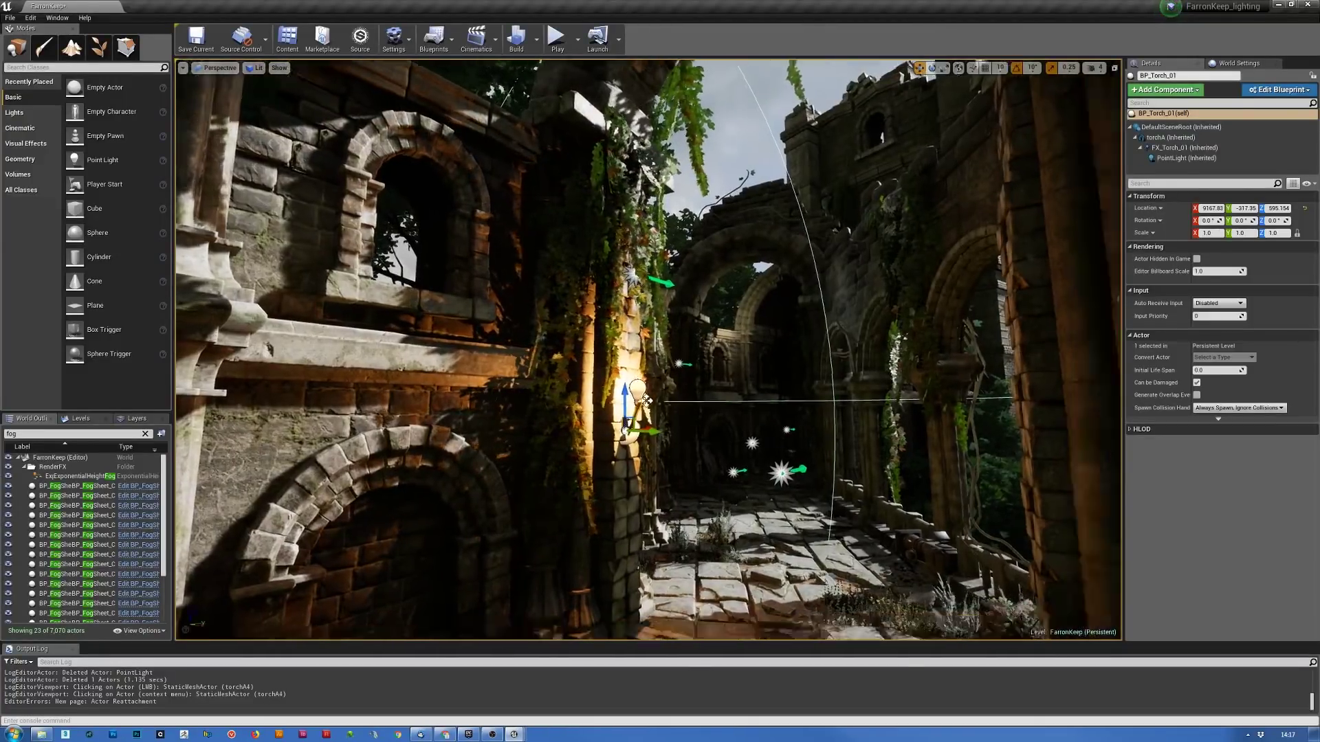
right_drag(647, 399, 464, 354)
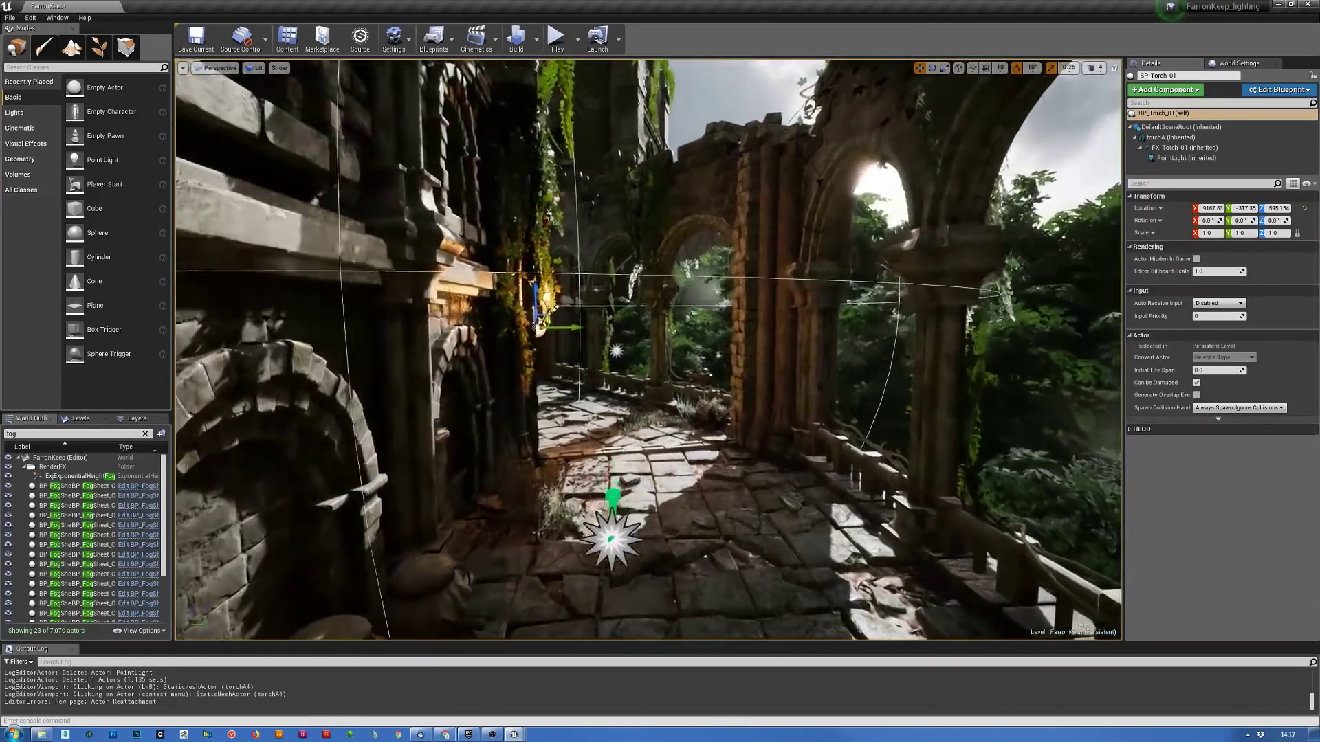
right_drag(464, 354, 609, 229)
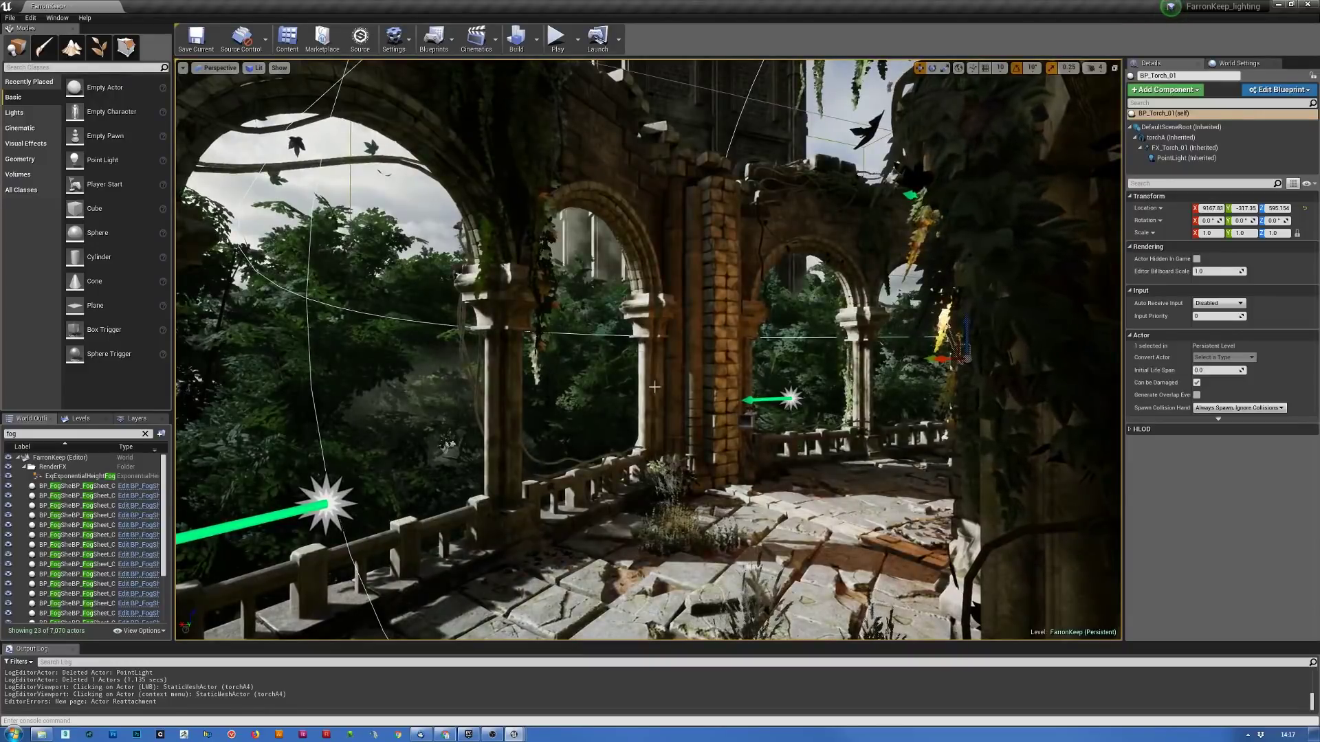
right_drag(708, 287, 749, 286)
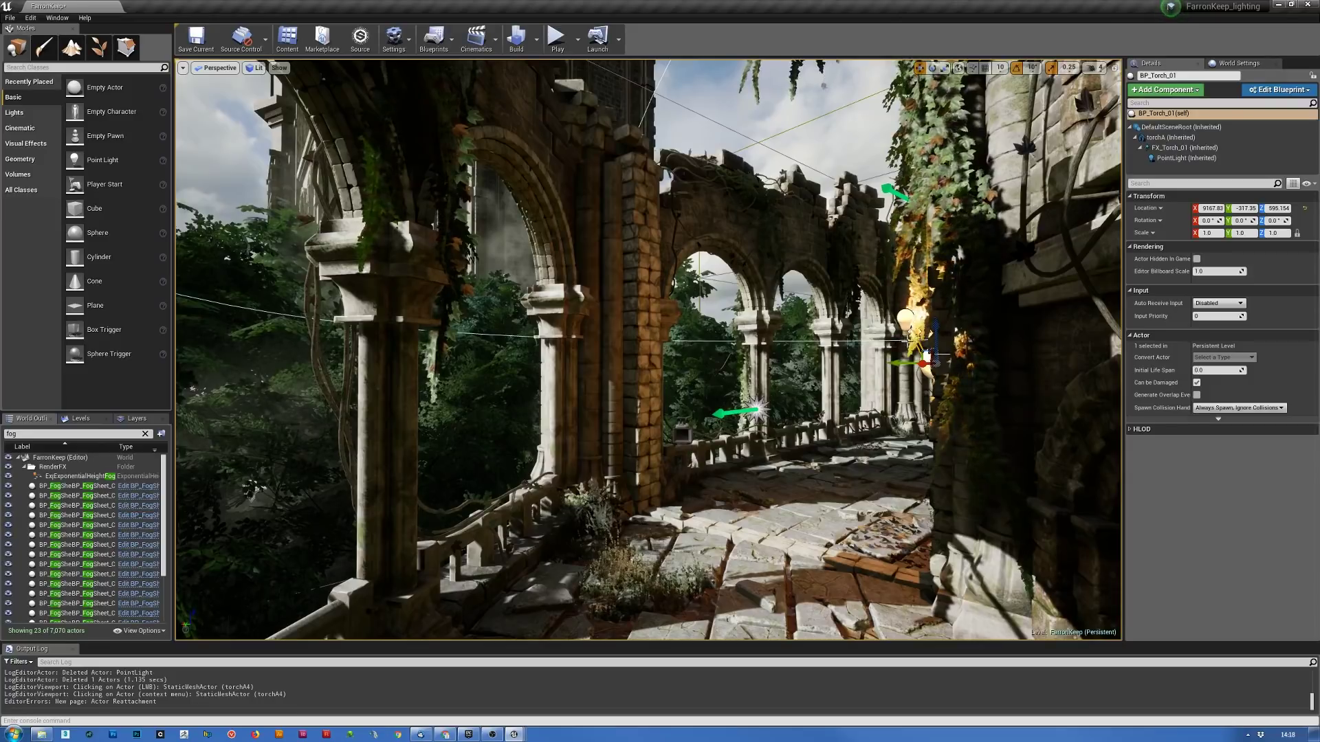
right_drag(777, 470, 1223, 490)
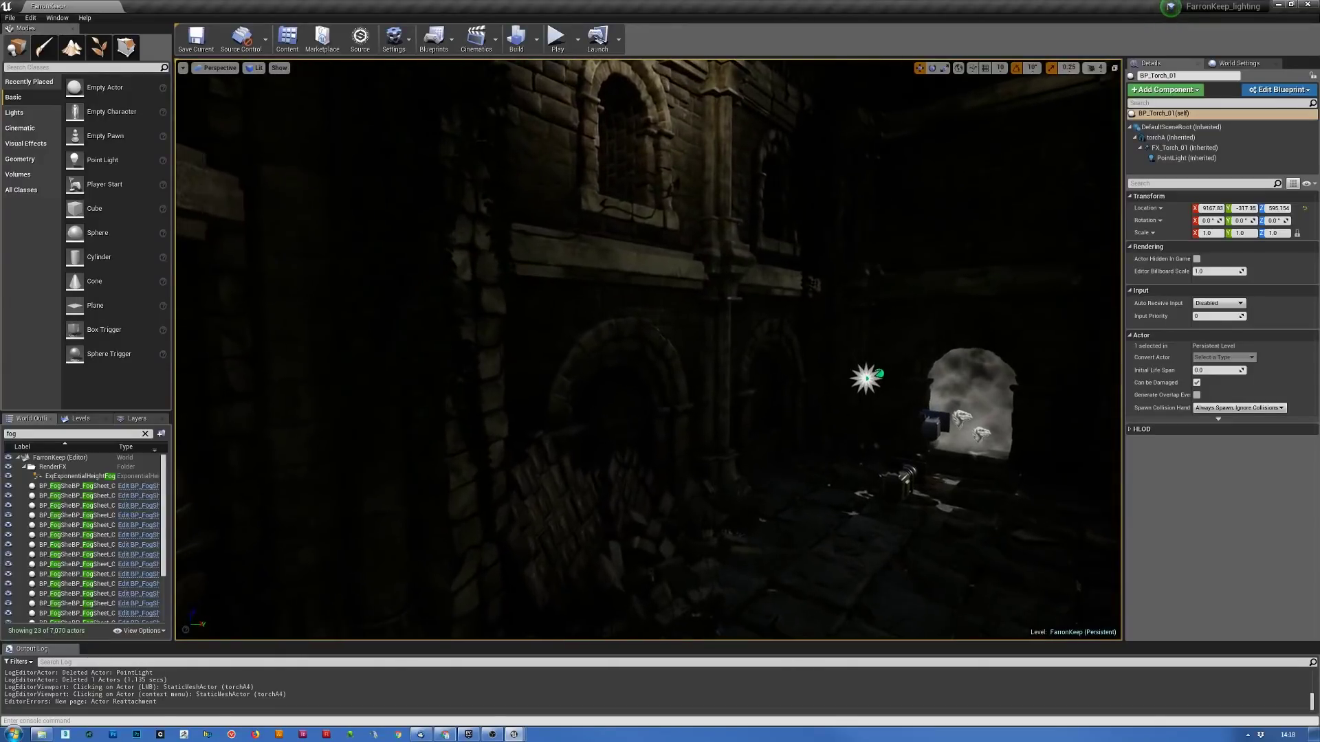
drag(1319, 364, 476, 300)
right_drag(476, 301, 687, 389)
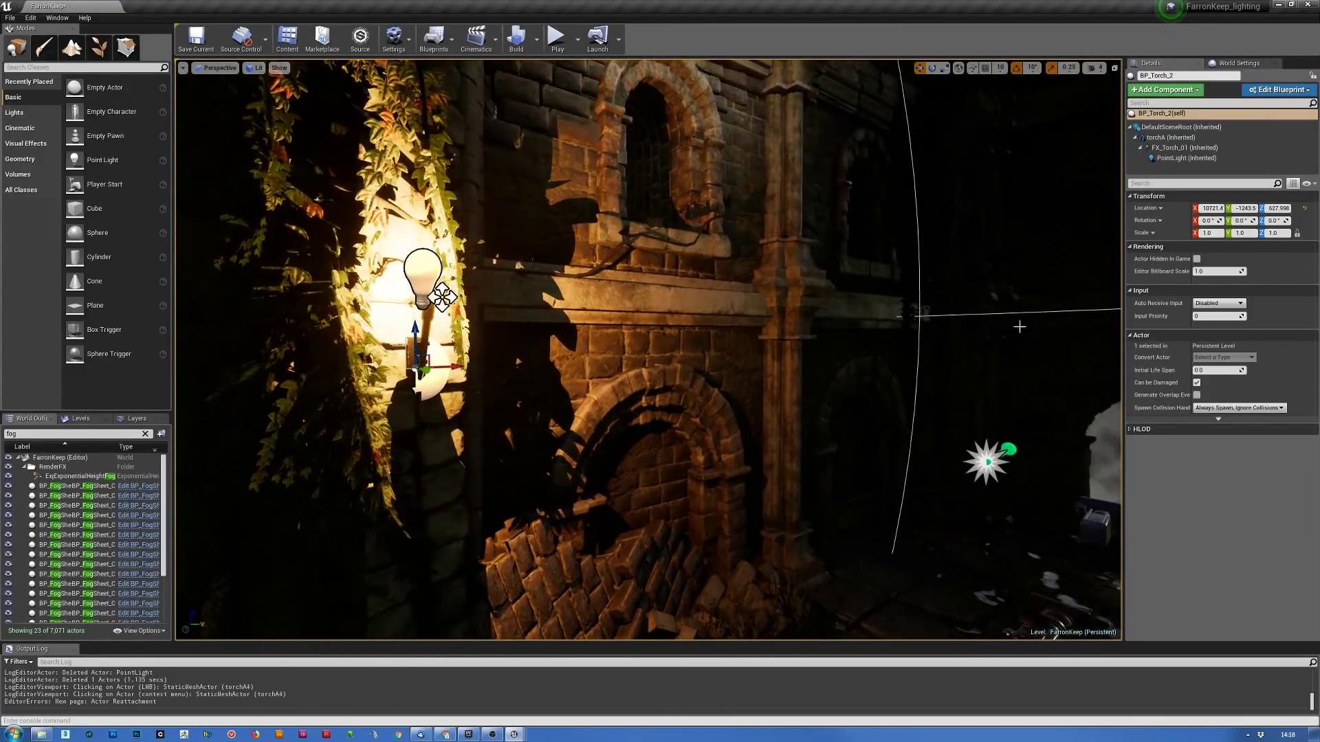
key(Delete)
- Add a BP_Torch_01 Blueprint to the half-column between the blind arches in the dark corridor, lower it to about Z 700 and move it along Y
drag(1319, 330, 845, 359)
key(w)
mouse_move(845, 359)
right_down()
mouse_move(880, 361)
mouse_move(853, 364)
right_up()
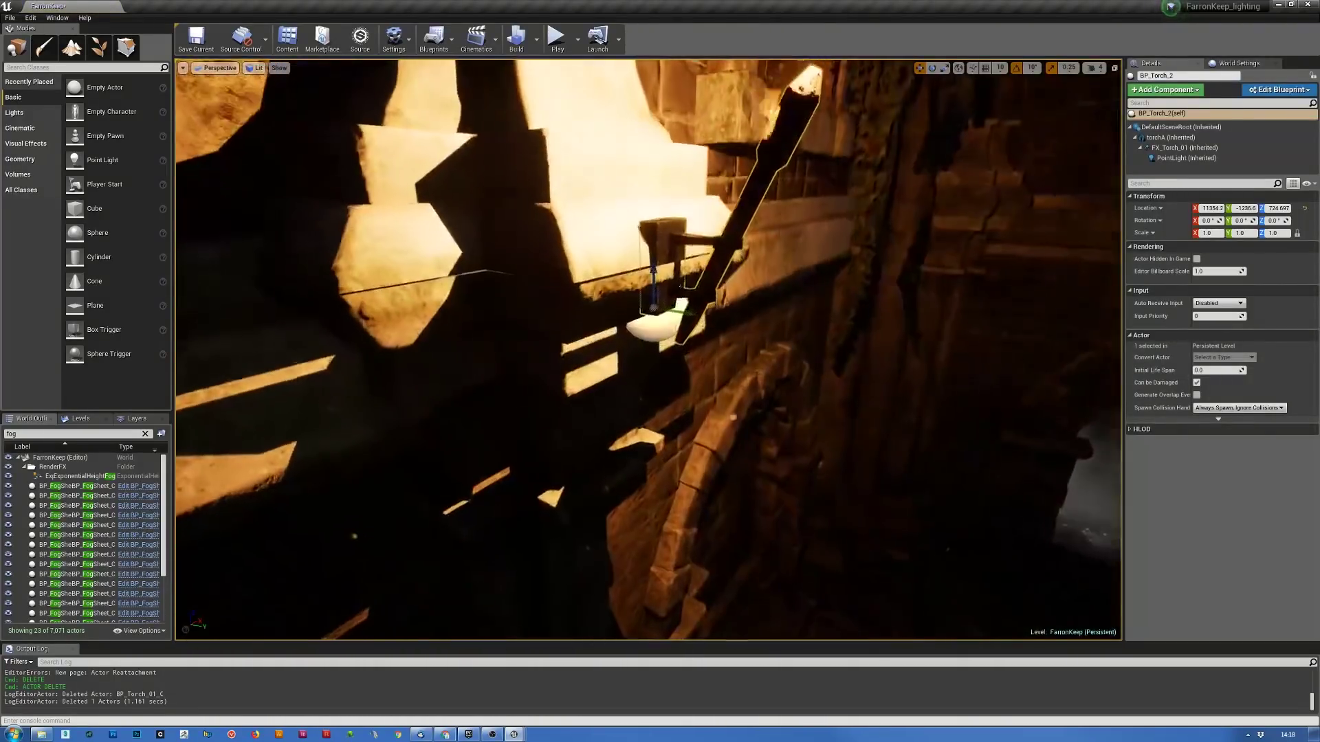
right_drag(711, 235, 710, 241)
drag(651, 271, 651, 354)
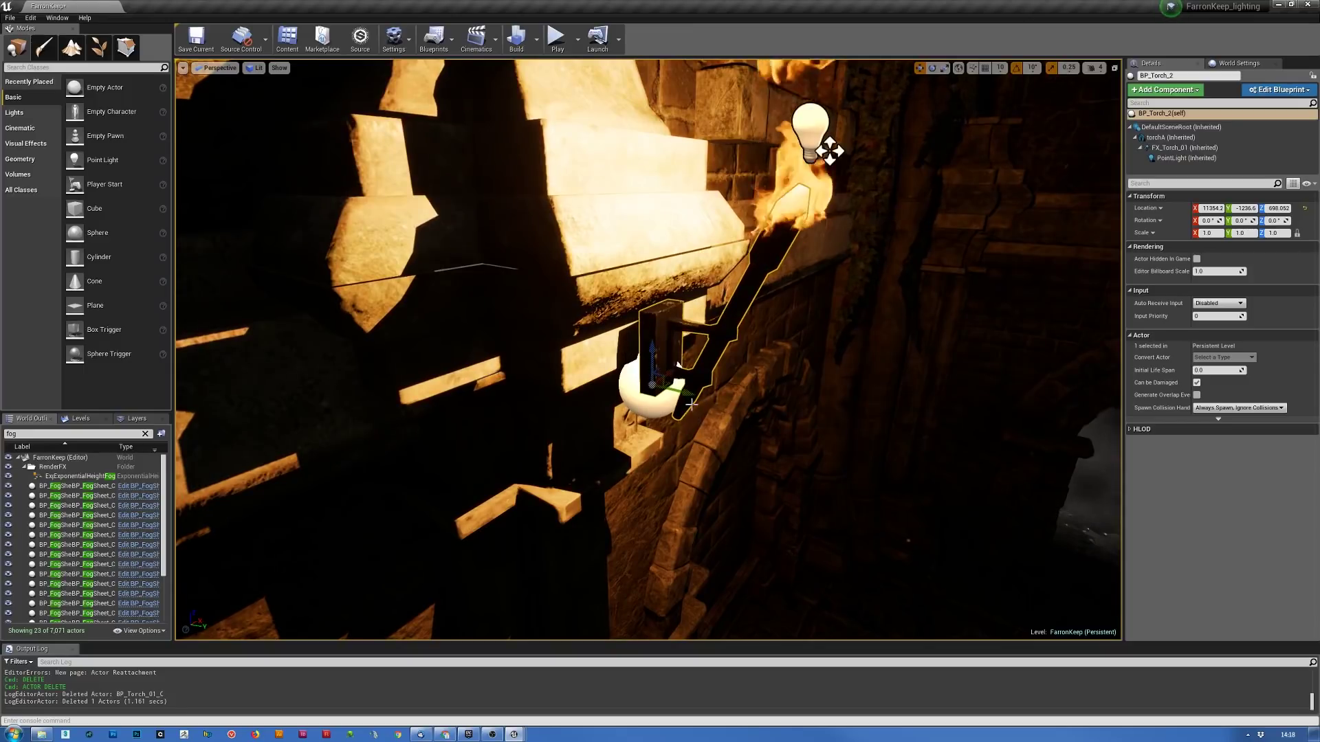
drag(687, 394, 668, 399)
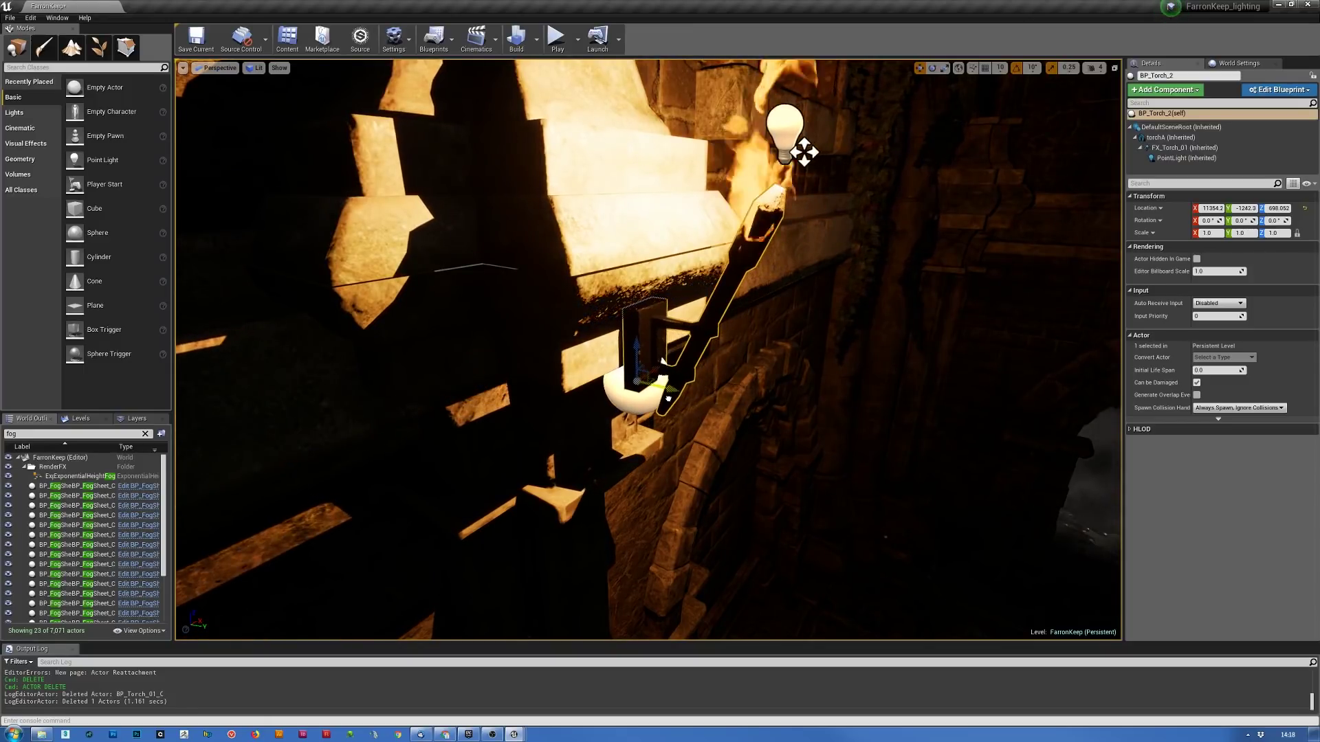
- Lower the dark corridor's torch to about Z 540 below the ledge and align it with the face of the half-column
right_drag(745, 404, 694, 403)
right_drag(649, 349, 552, 282)
key(w)
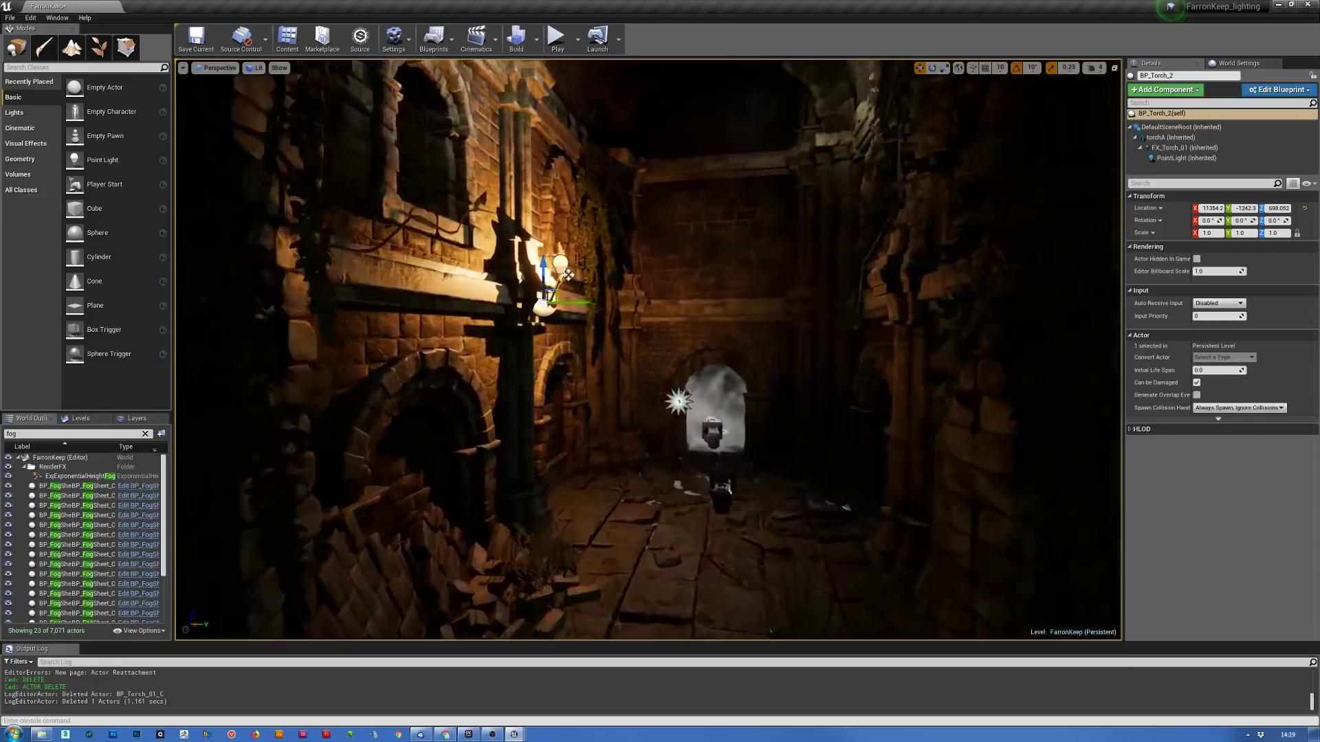
key(w)
right_drag(568, 275, 537, 272)
key(s)
mouse_move(651, 235)
right_down()
mouse_move(652, 223)
mouse_move(651, 235)
right_up()
drag(660, 289, 655, 461)
right_drag(654, 460, 741, 374)
drag(682, 374, 706, 376)
- Turn off rotation snapping and rotate the half-column torch by about 4° around its Z axis
key(e)
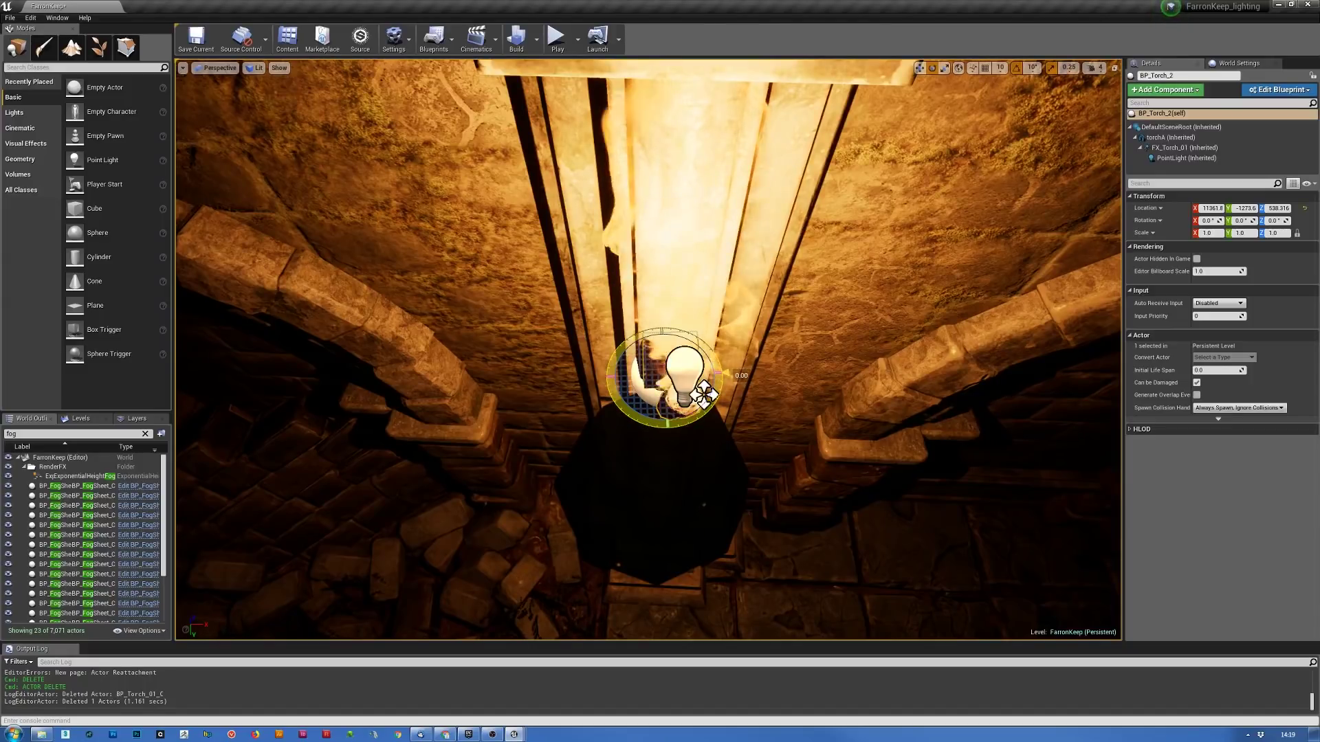
click(1016, 67)
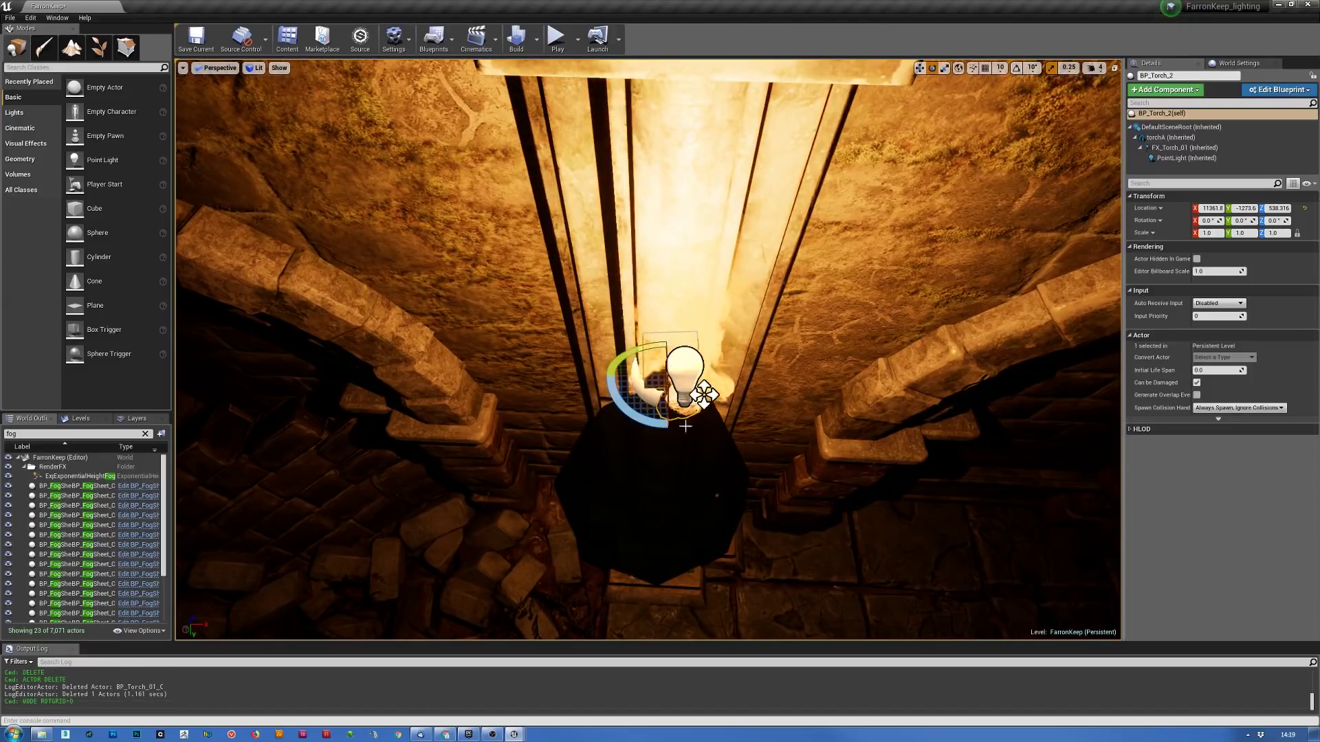
drag(646, 424, 653, 424)
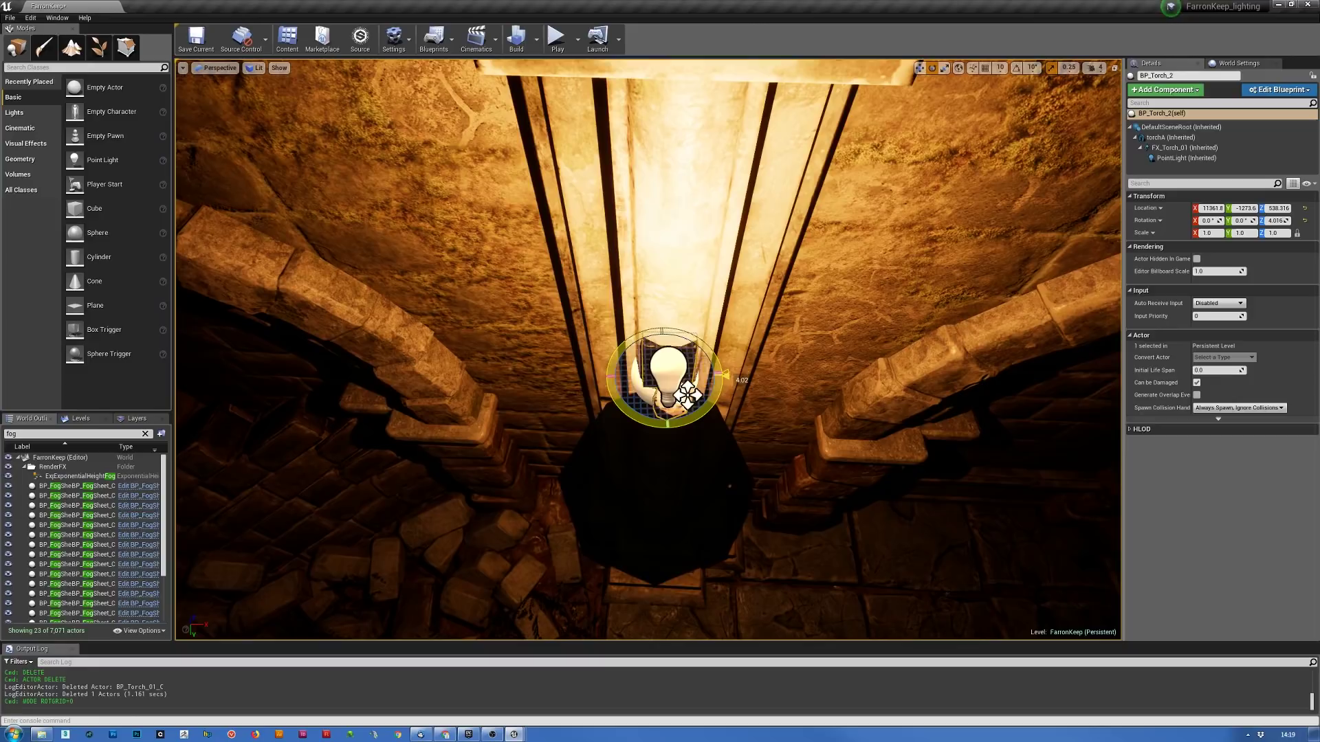
key(w)
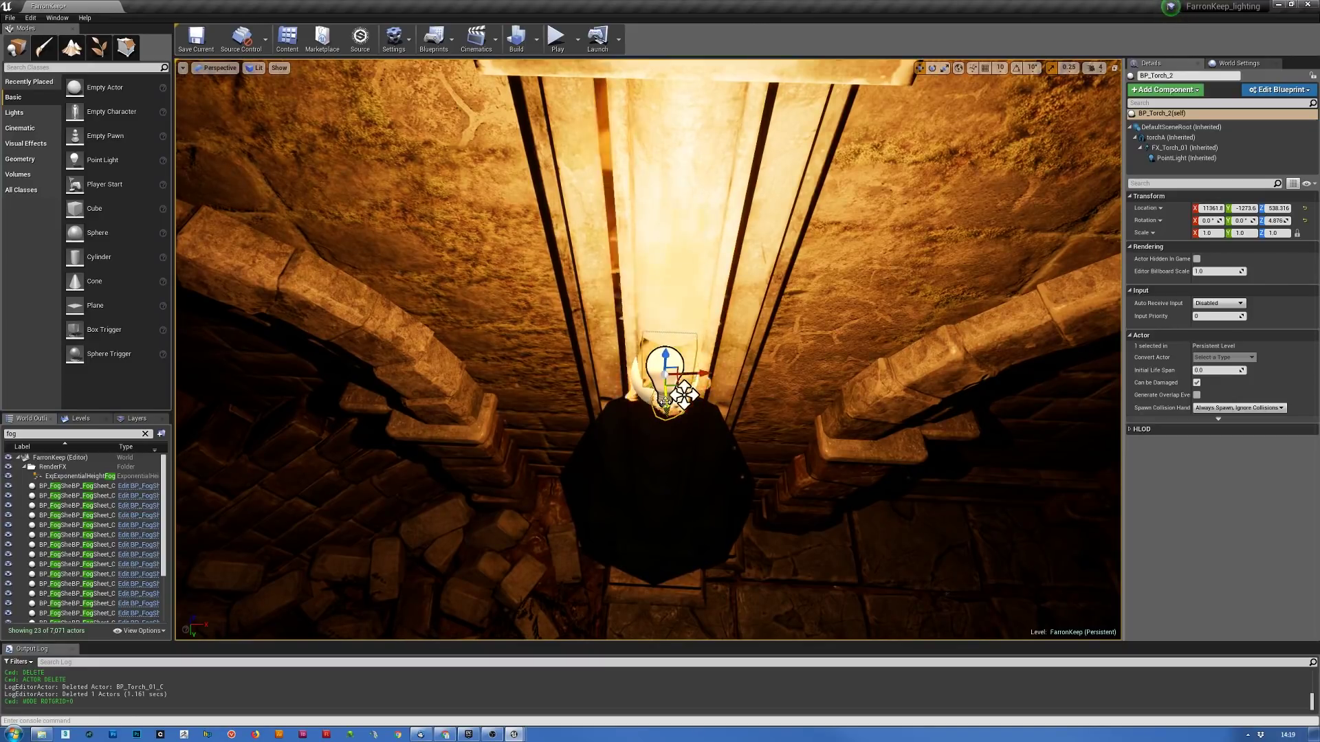
- Select the flameFlicker2 point light above the campfire in the stone courtyard
right_drag(748, 462, 921, 359)
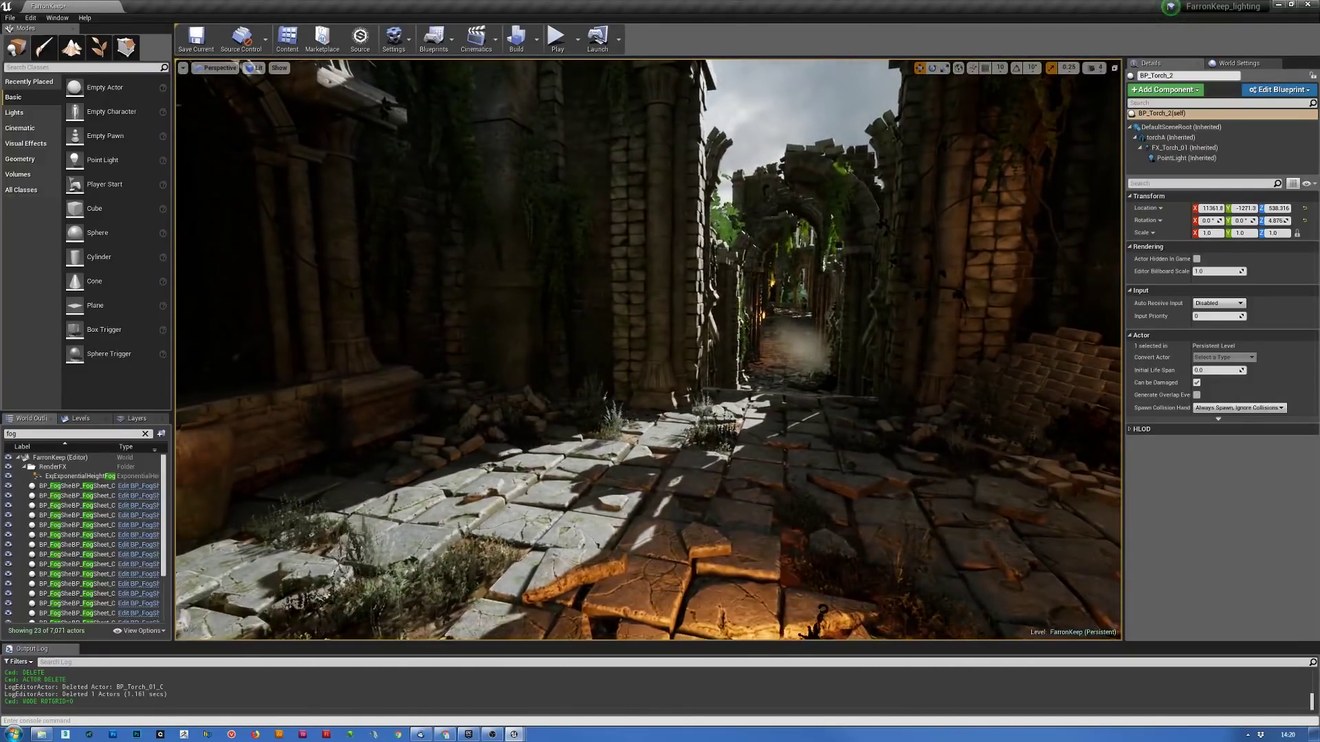
key(s)
right_drag(800, 554, 830, 572)
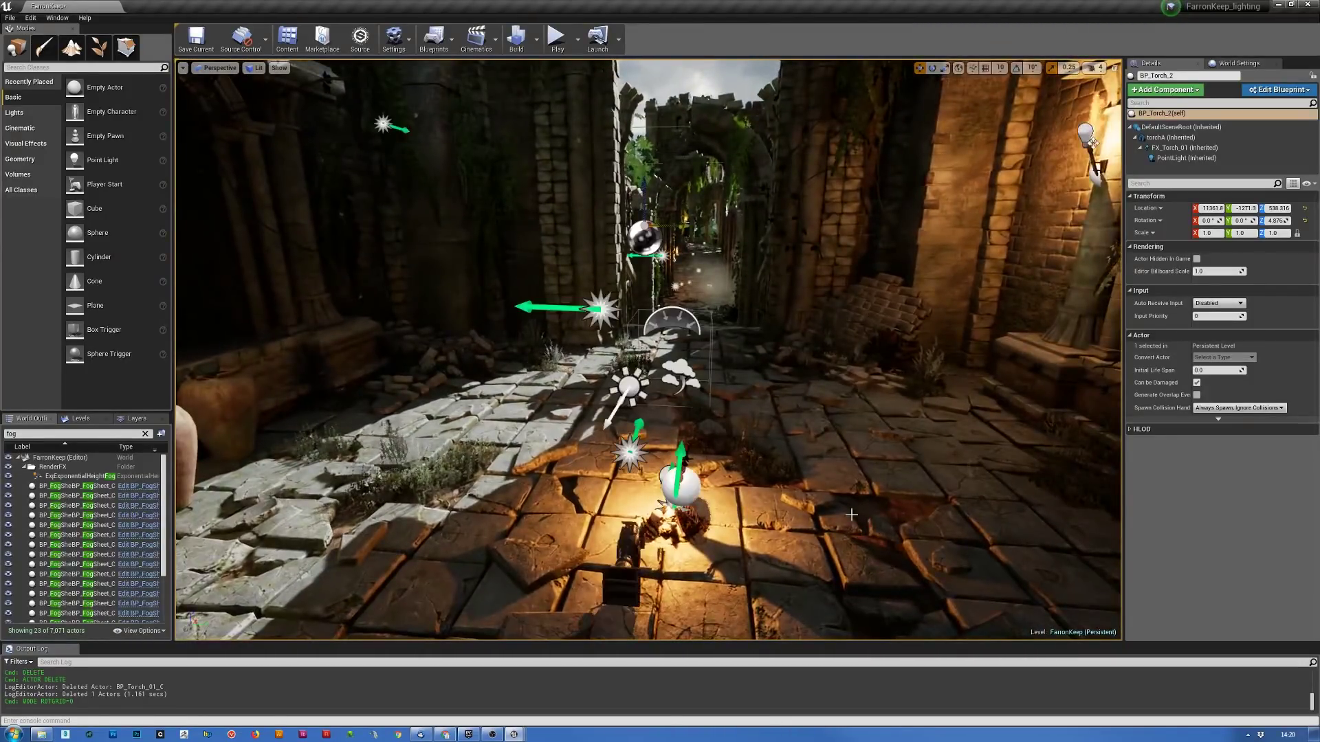
key(w)
right_drag(830, 572, 831, 576)
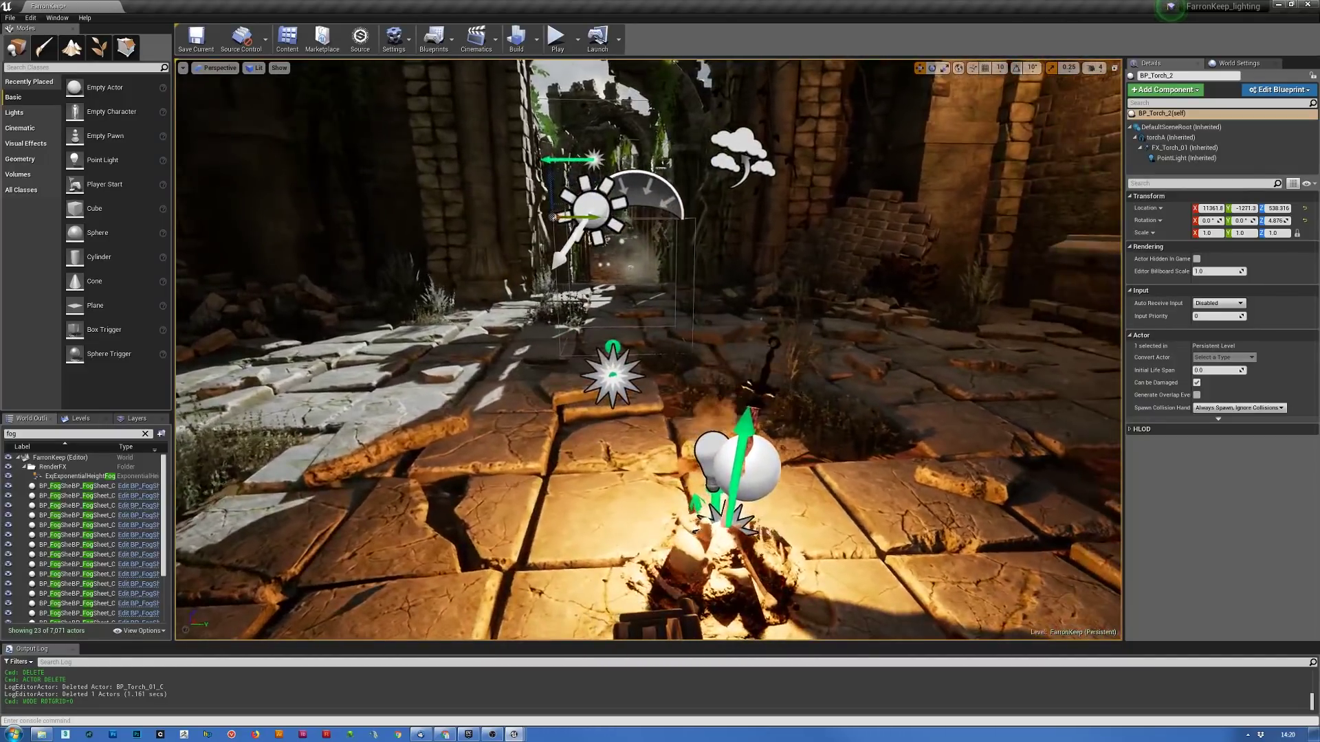
click(709, 442)
- Toggle Affects World off and on for the campfire light to compare its contribution around the arches and nearby wall
key(s)
right_drag(1046, 549, 1046, 549)
right_drag(1009, 172, 1010, 172)
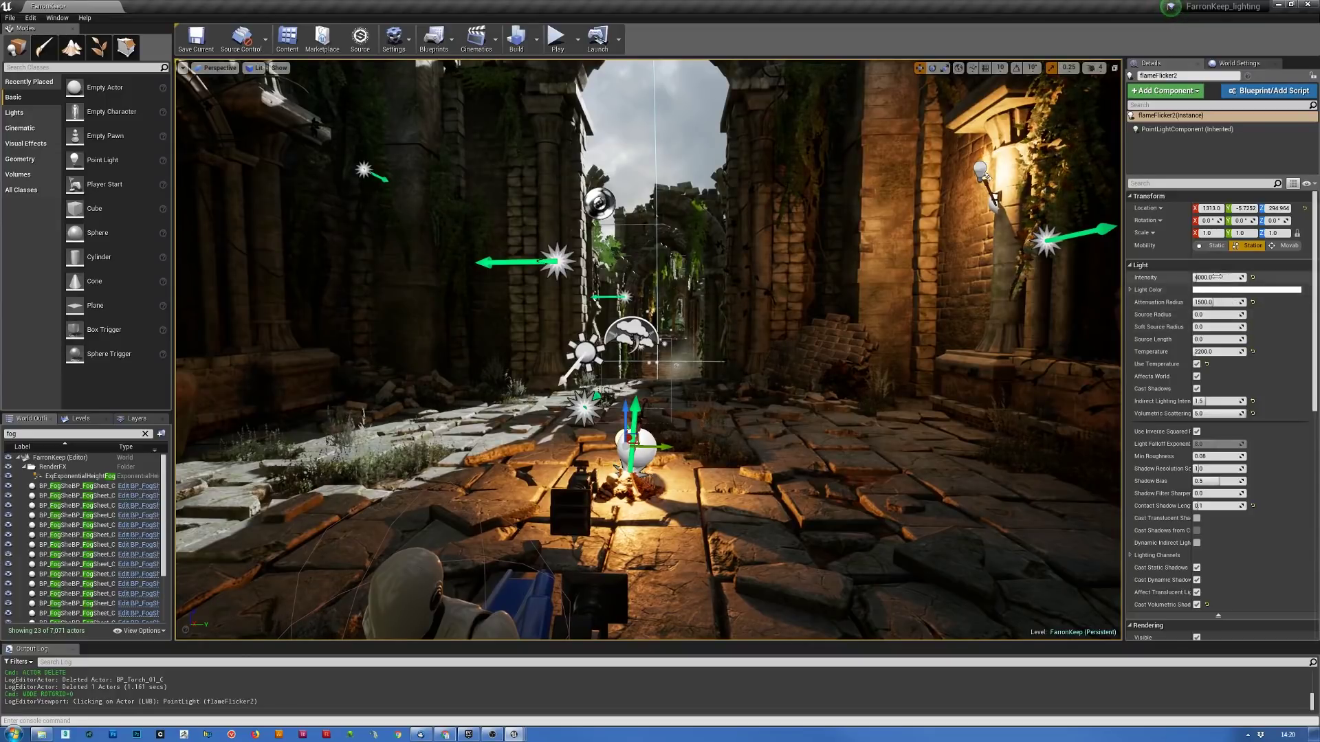
right_drag(1050, 373, 1049, 373)
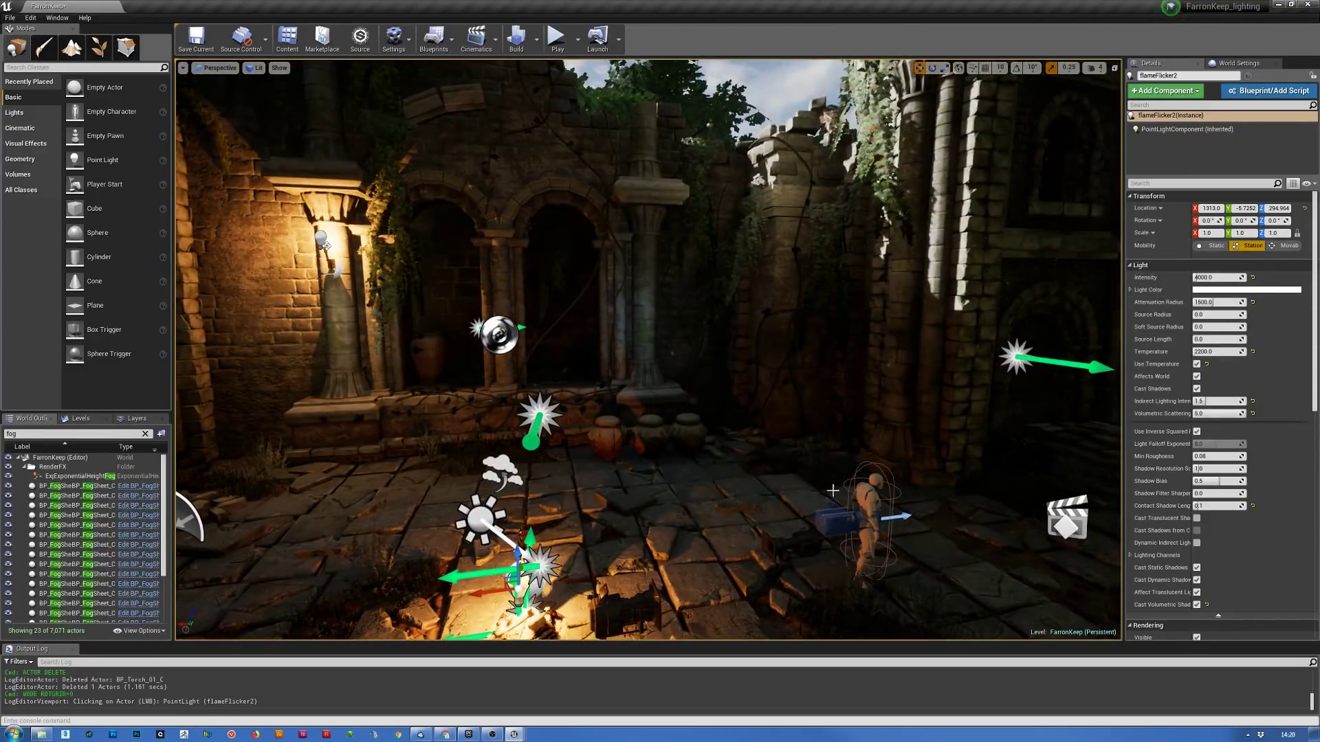
click(1197, 377)
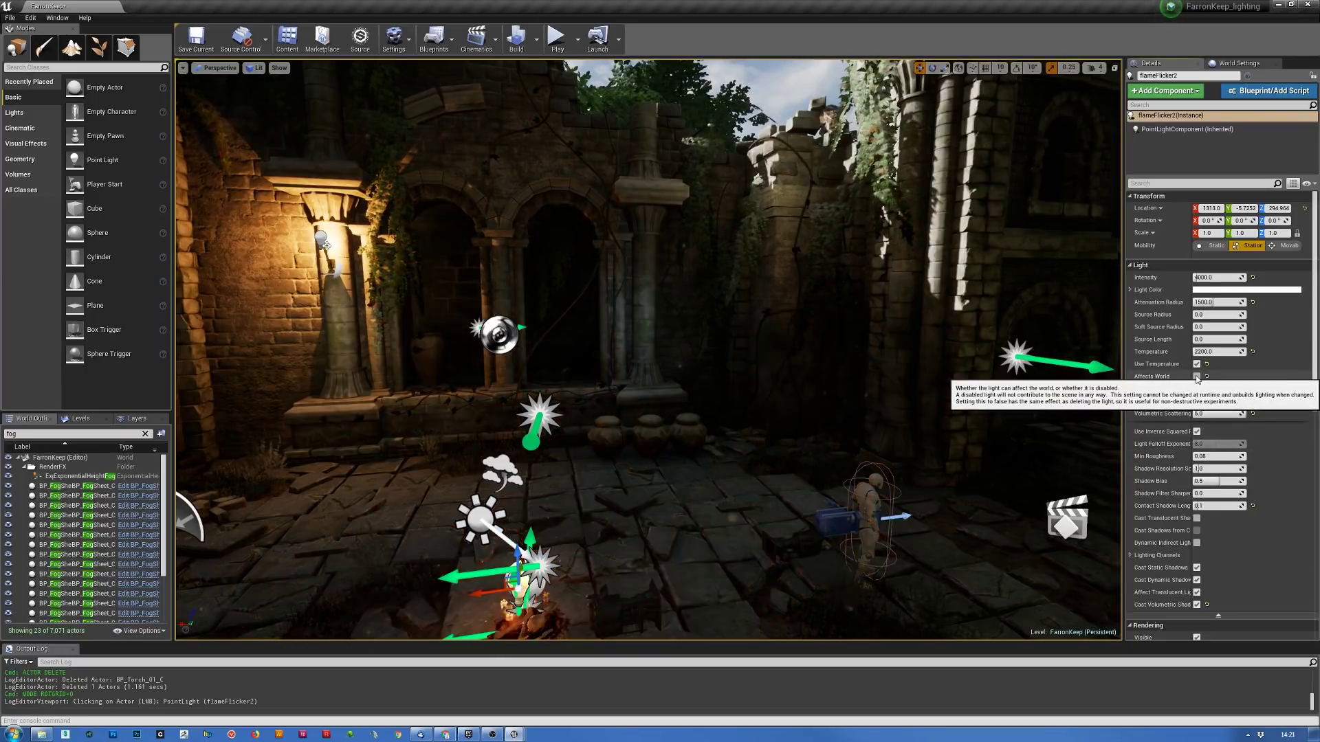
click(1197, 377)
click(1197, 376)
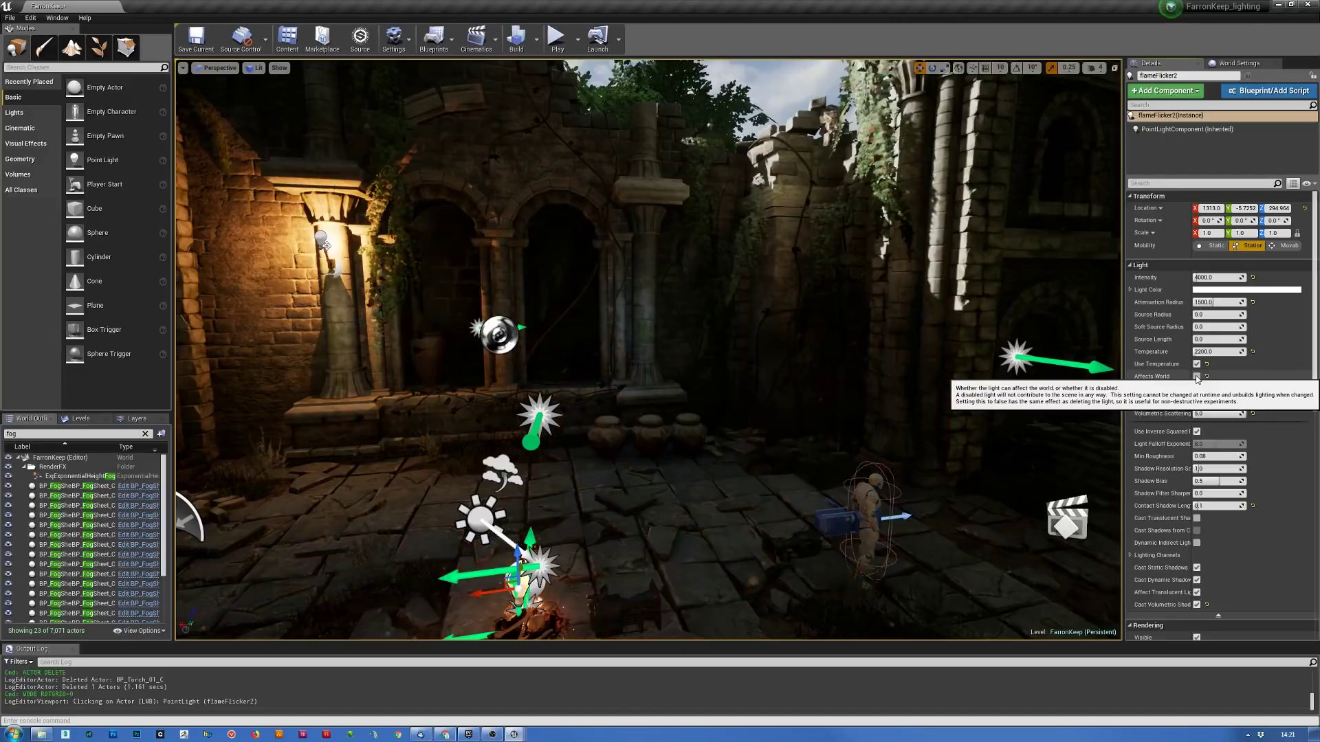
click(1197, 376)
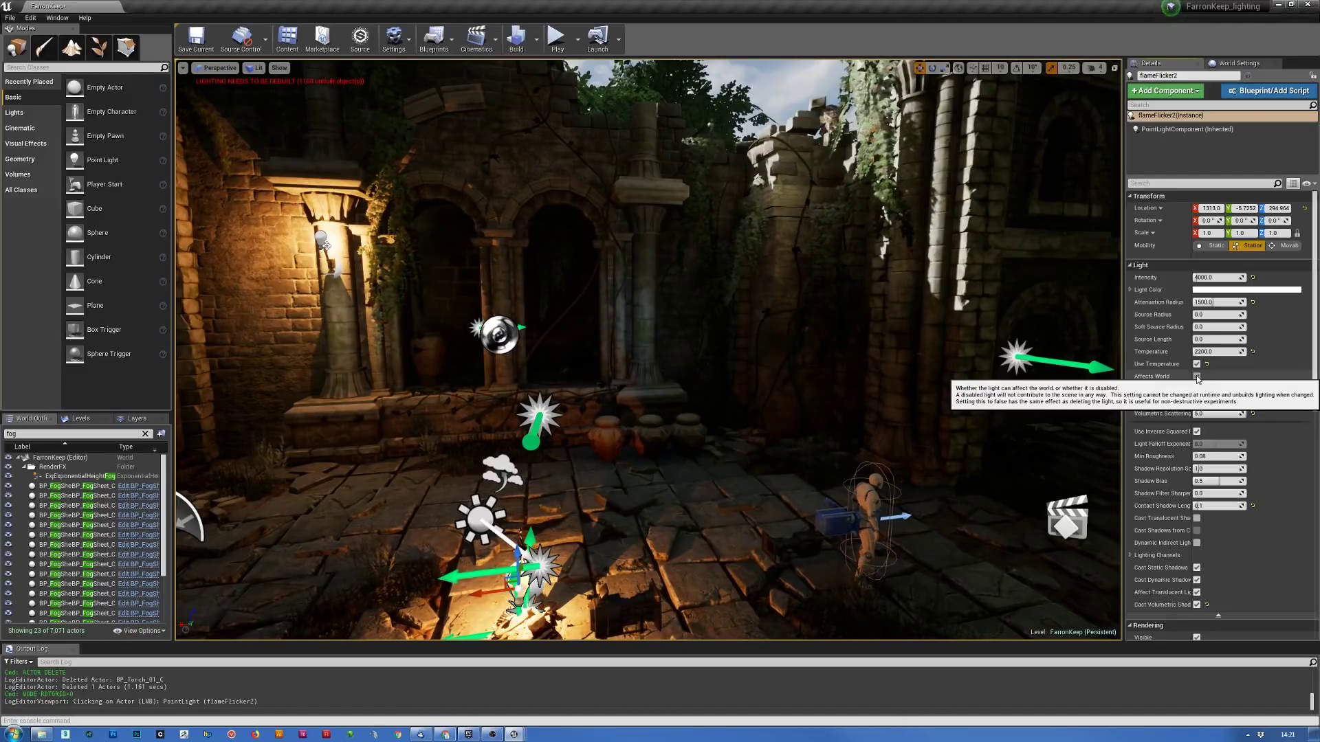
click(1196, 377)
click(1197, 377)
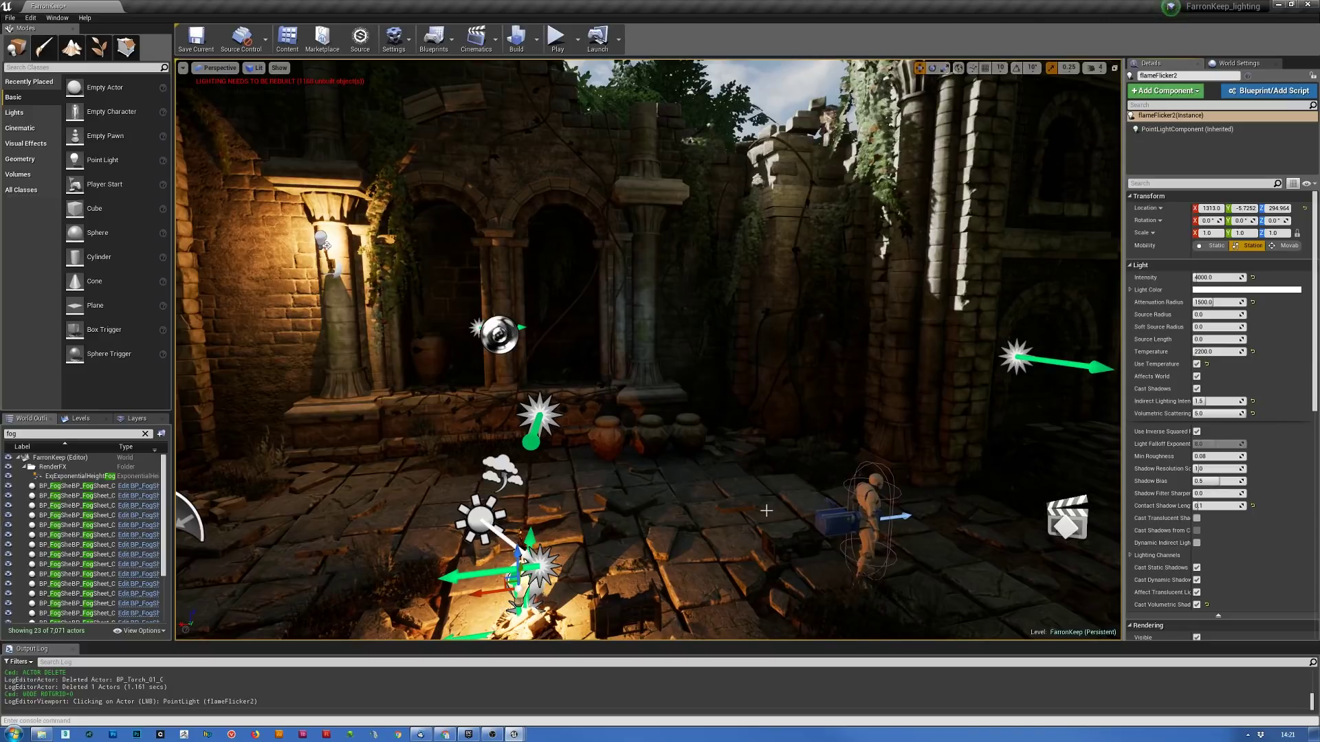
- Compare the wider courtyard with and without the campfire light by repeatedly toggling its Affects World option, leaving it enabled
scroll(767, 510, down, 5)
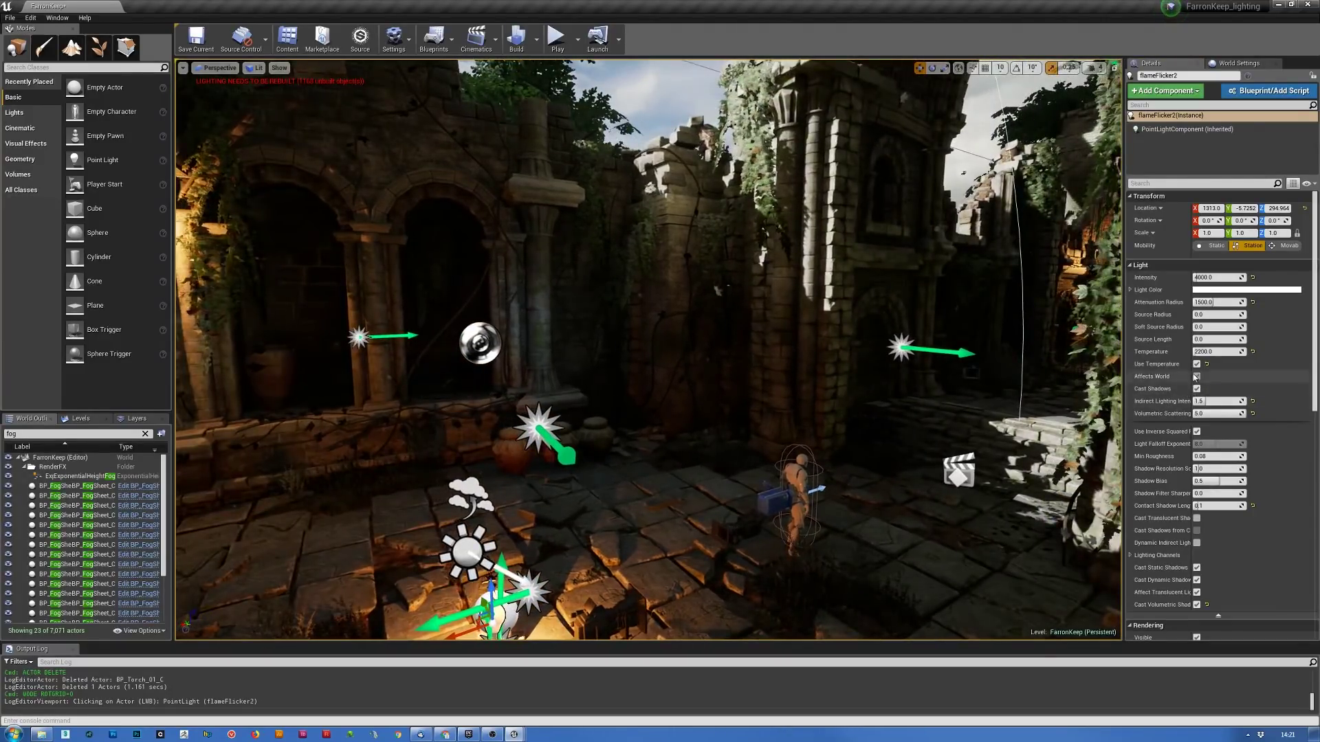
click(1197, 377)
click(1197, 377)
click(1197, 377)
click(1197, 377)
click(1197, 376)
click(1197, 377)
click(1197, 377)
click(1197, 377)
right_drag(950, 370, 659, 511)
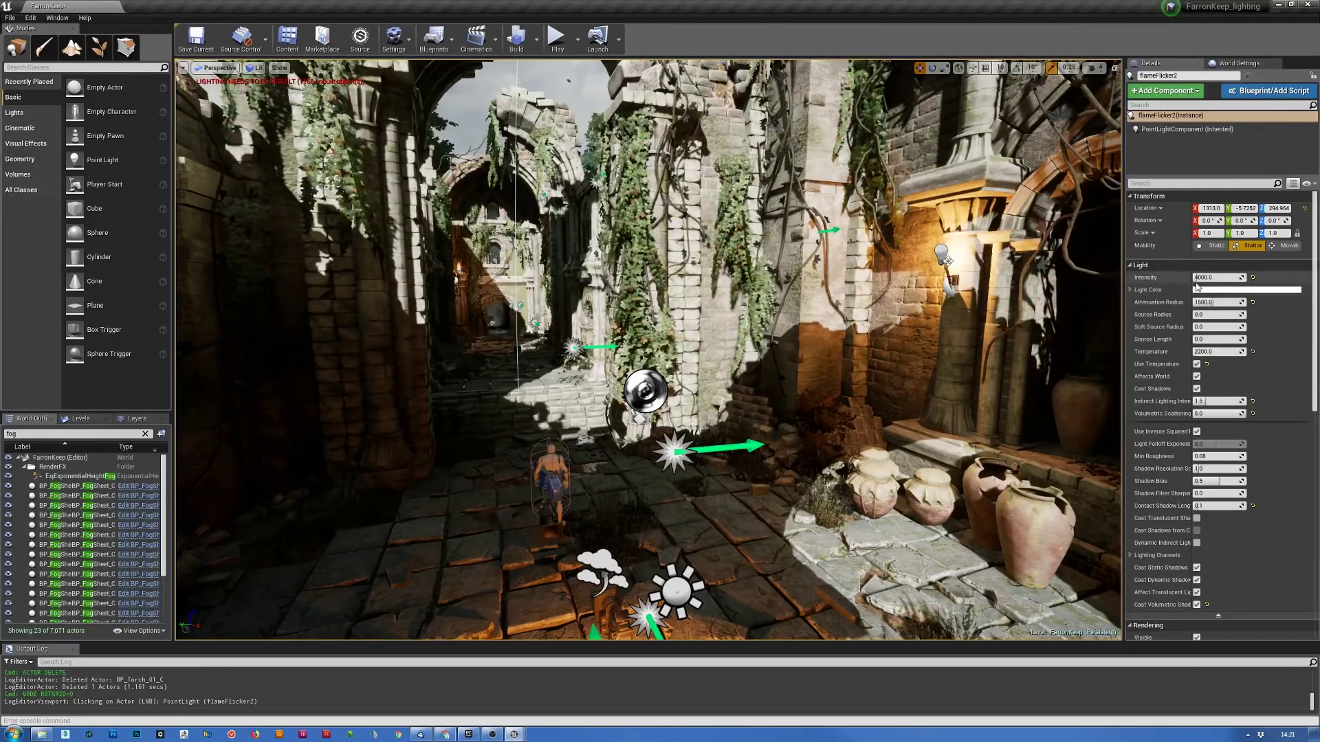
- Try an attenuation radius of 1000 on the campfire light and restore it to 1500
right_drag(797, 443, 884, 315)
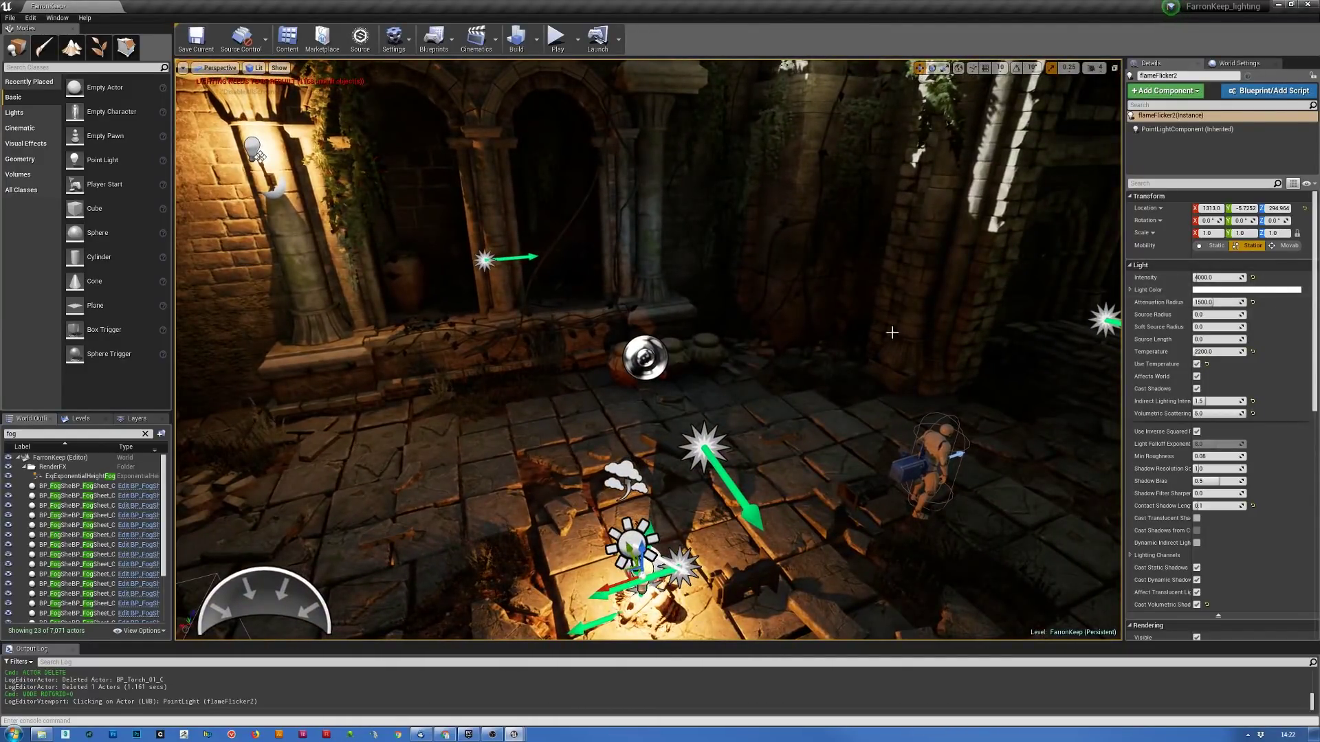
click(1225, 302)
text(1000)
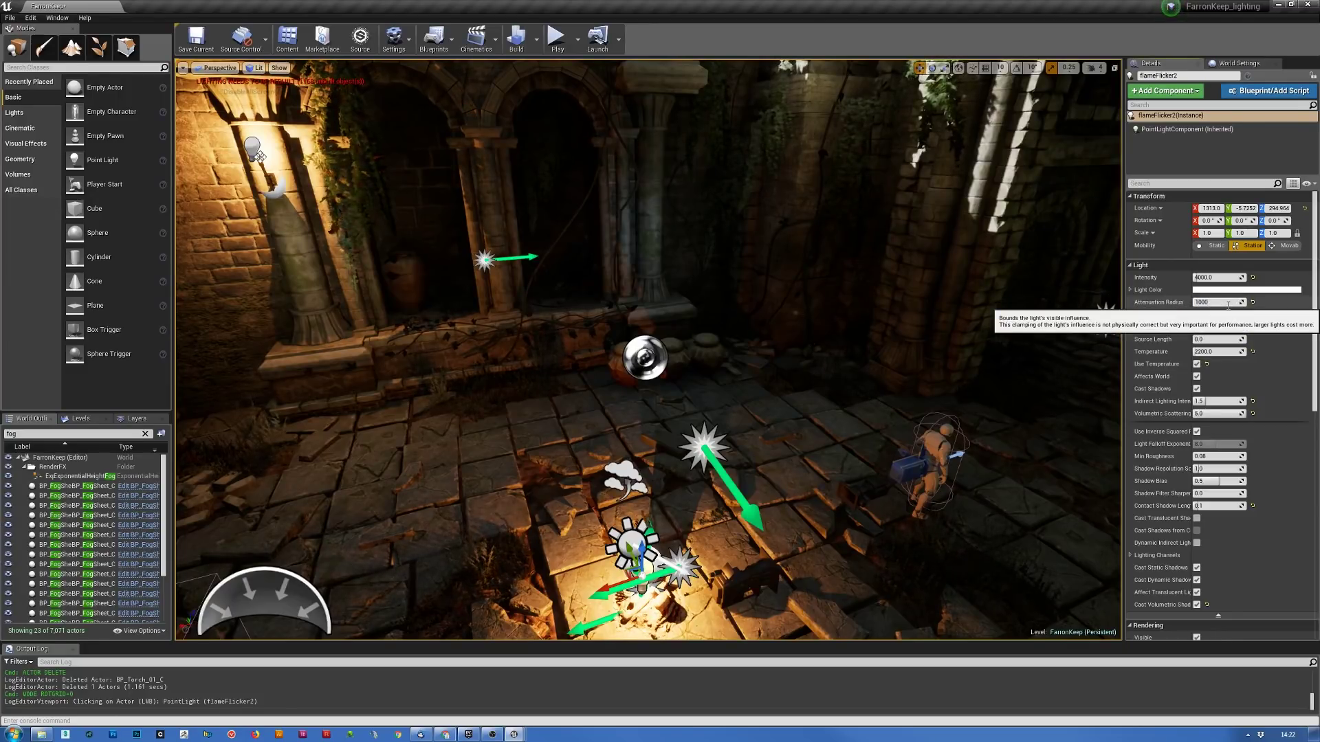
key(Return)
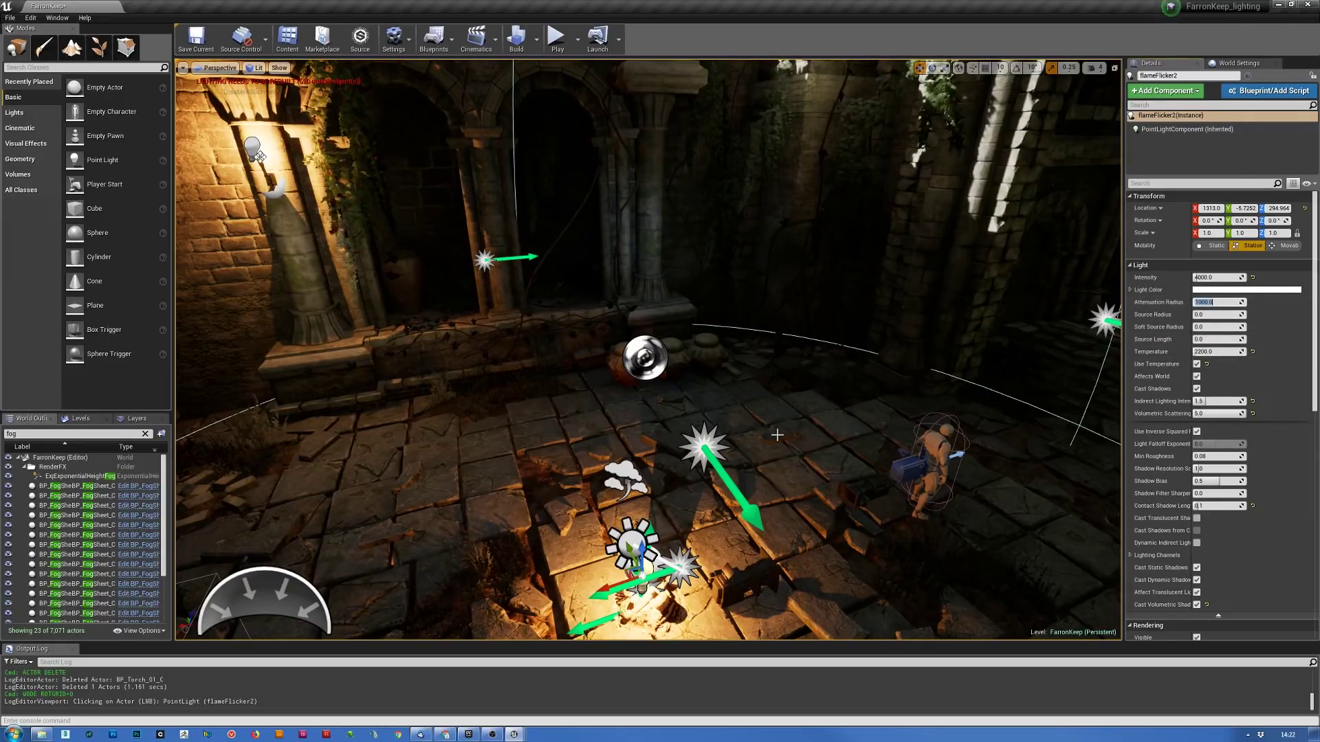
right_drag(788, 559, 694, 599)
right_drag(797, 294, 797, 294)
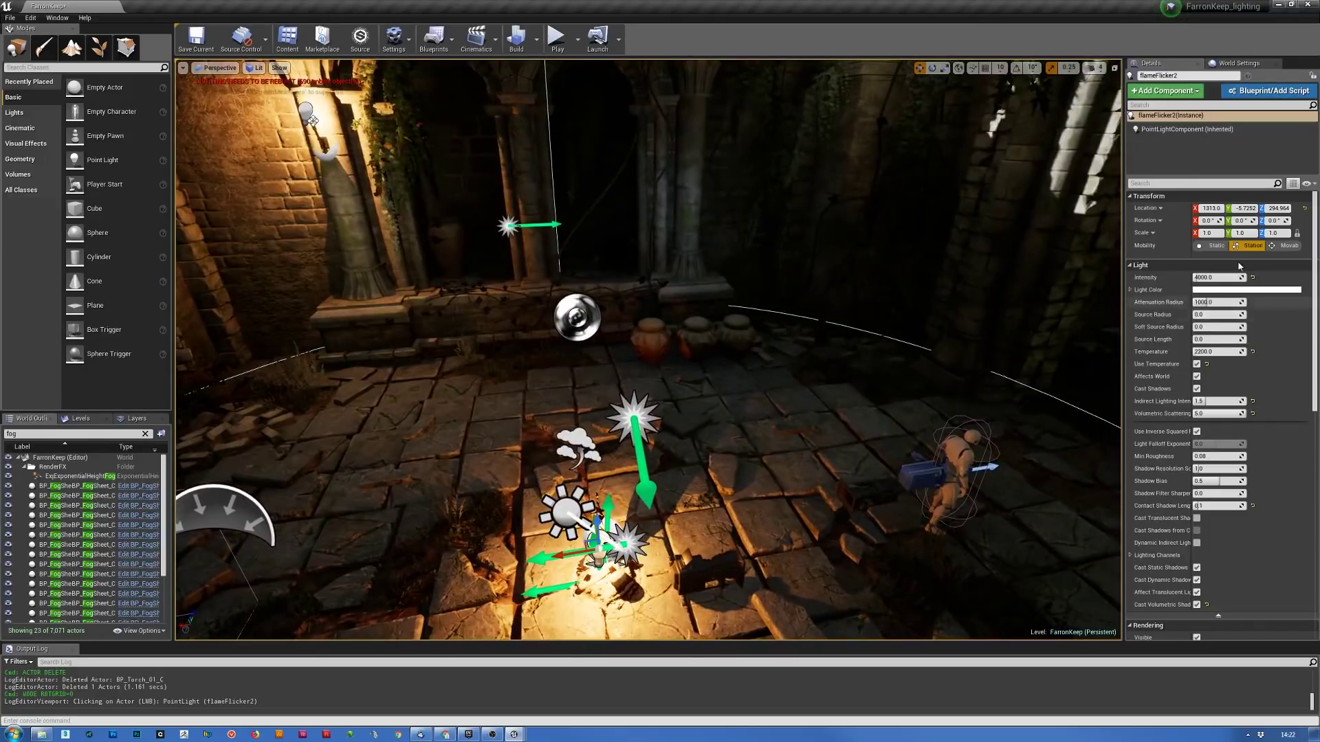
click(1218, 302)
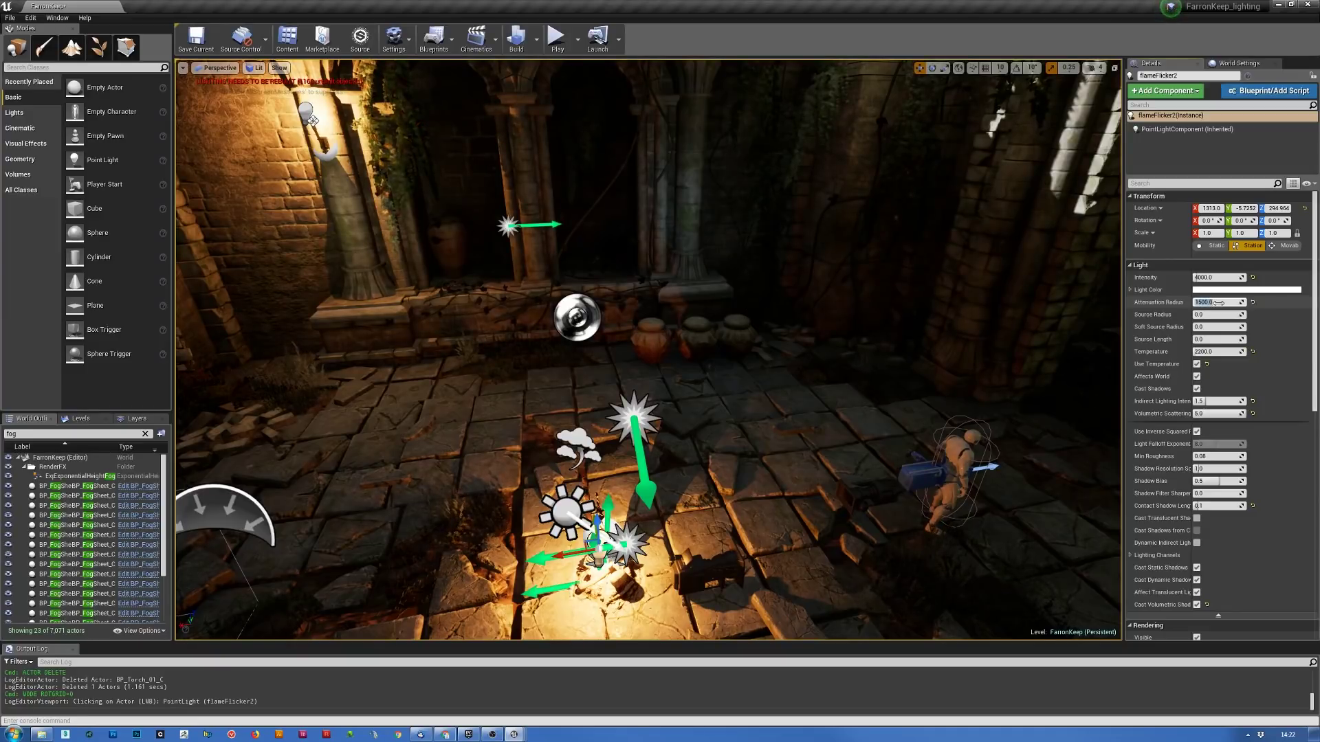
- Try reducing the campfire light's intensity to 1000 and examine its effect on the surrounding paving
click(1215, 276)
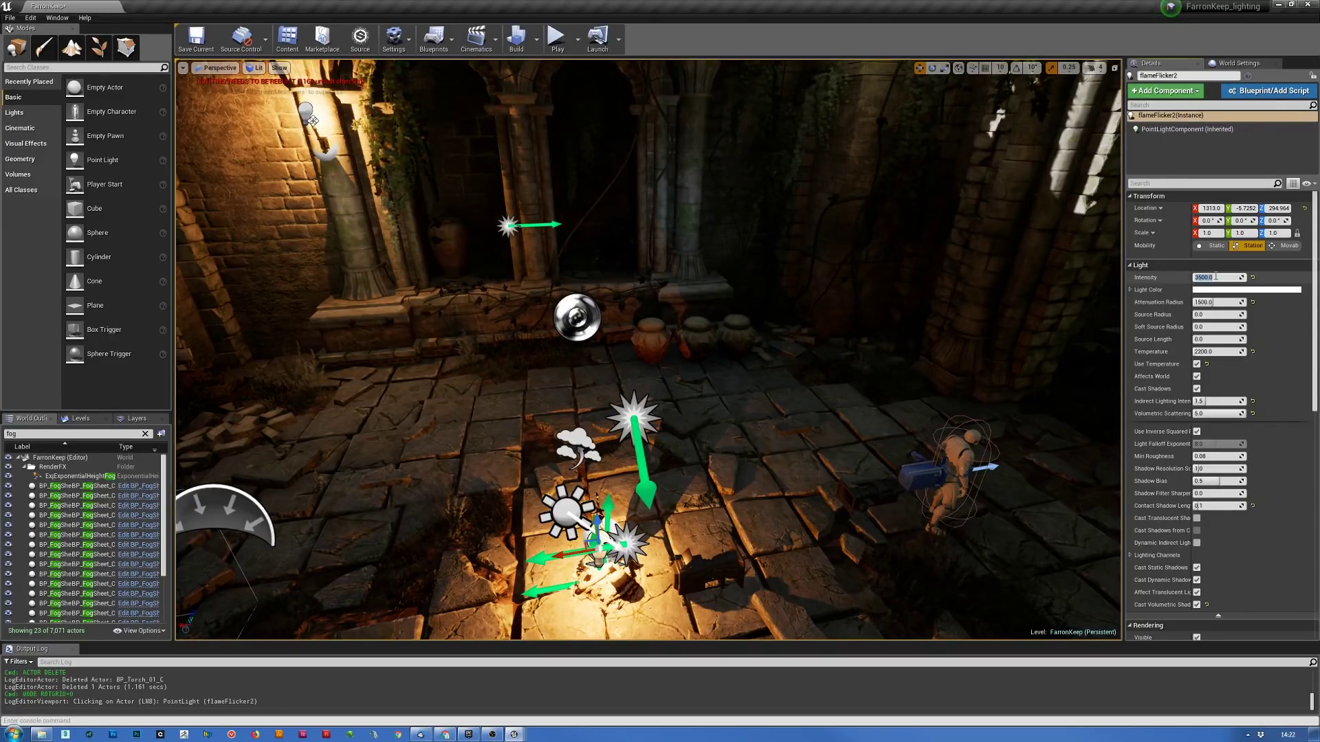
key(Return)
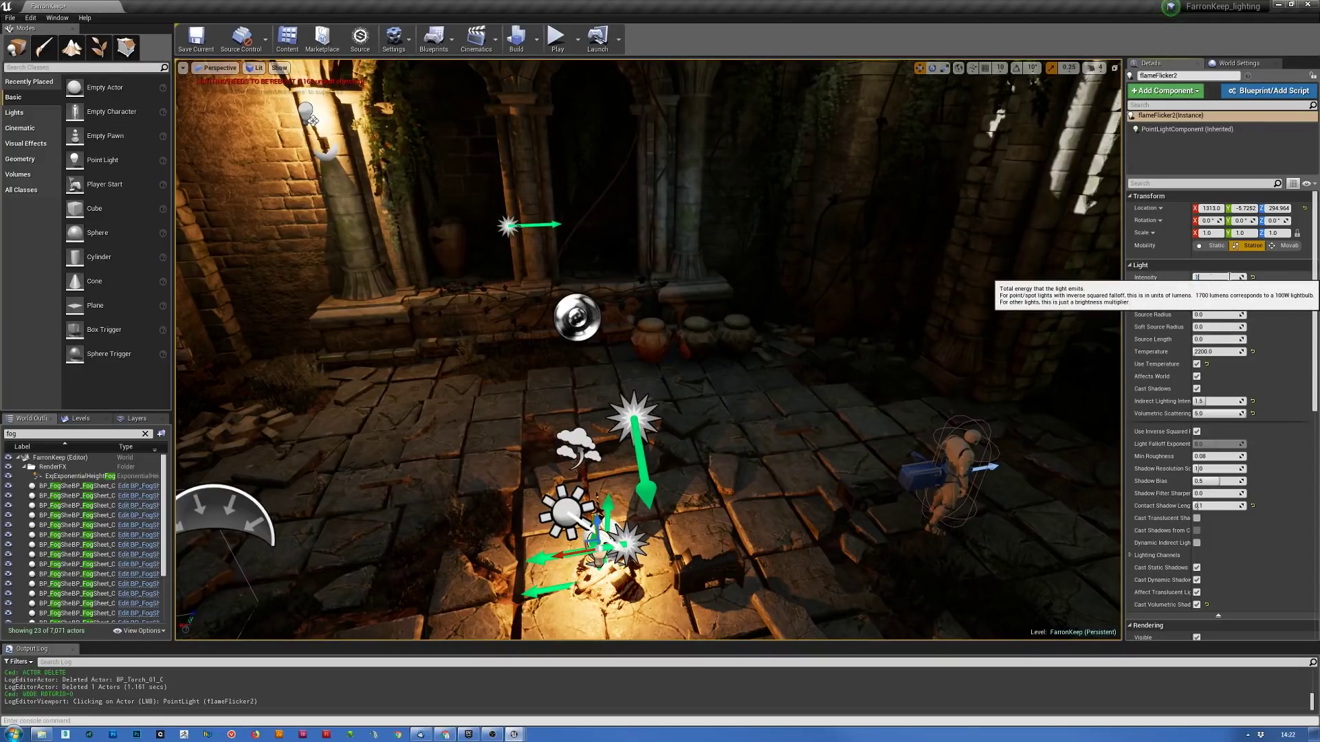
text(000)
key(Return)
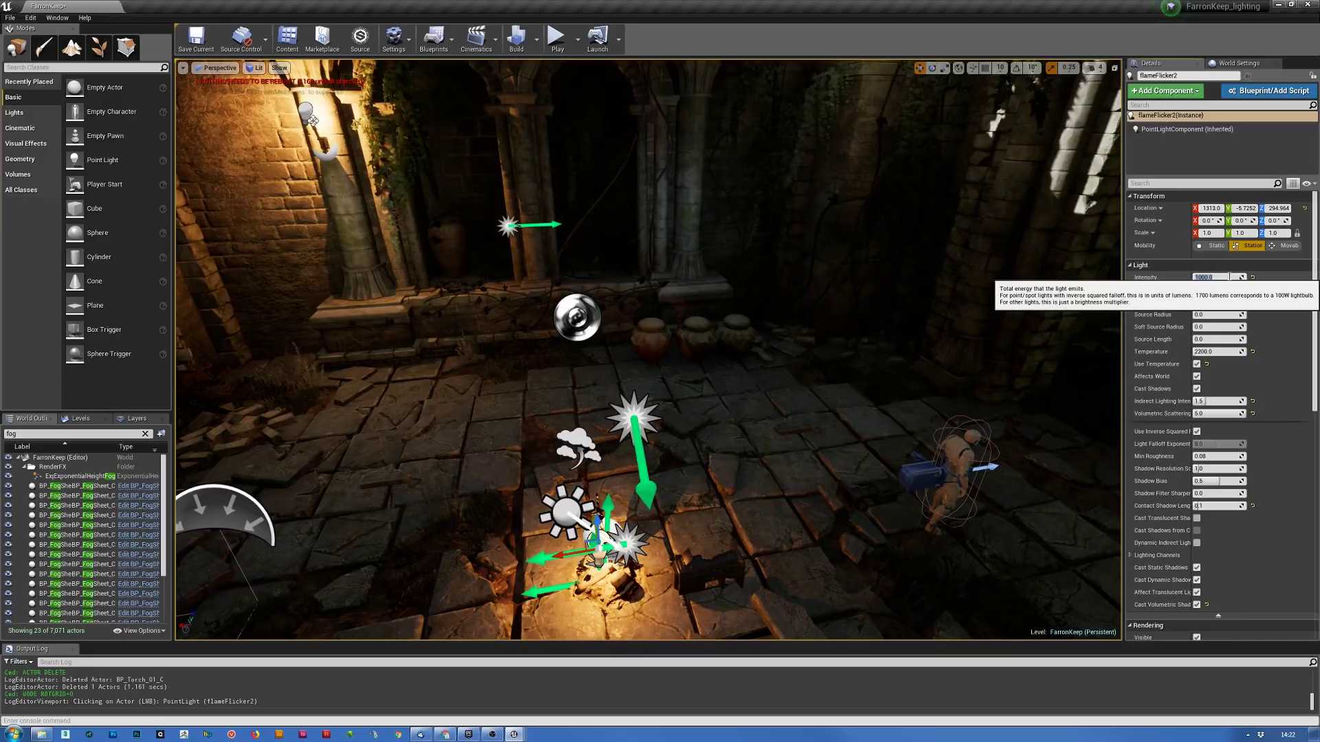
right_drag(808, 512, 831, 544)
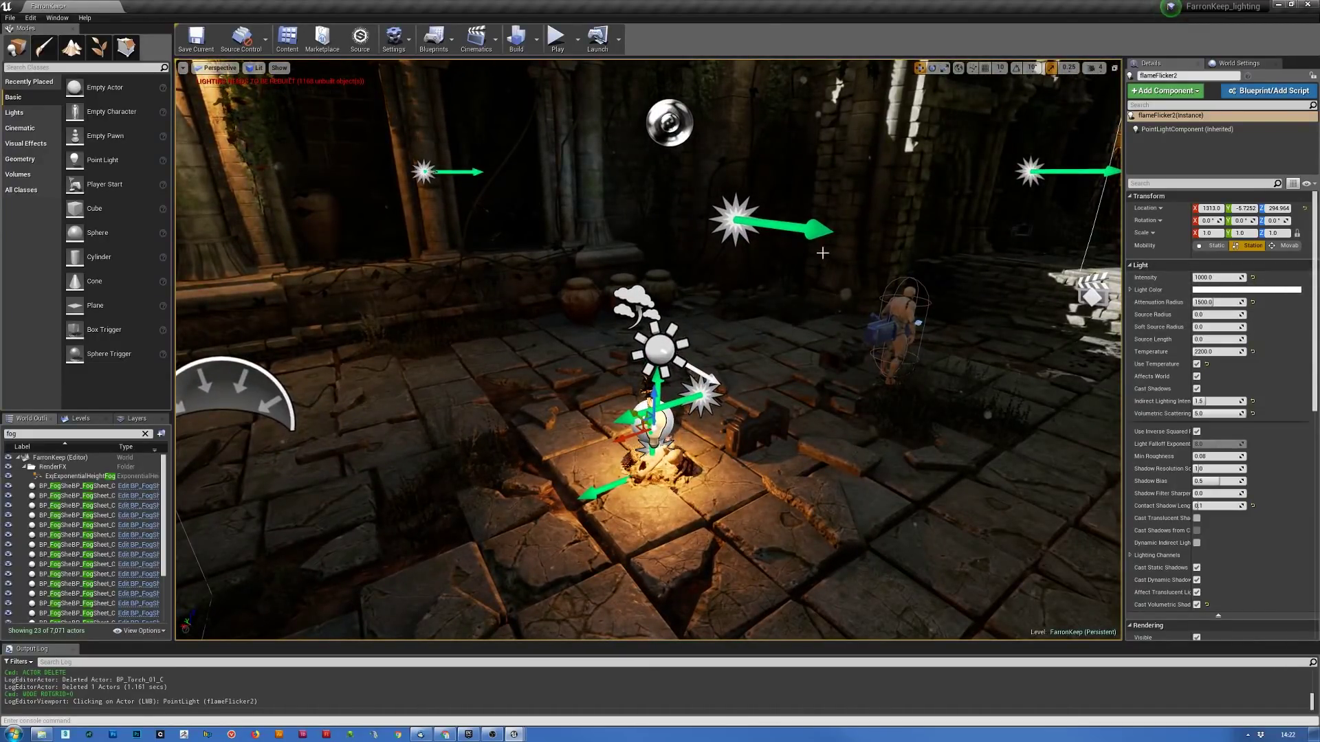
- Set the campfire light's intensity to 4000 and hide the editor icons to inspect the campfire up close
click(1219, 277)
text(4000)
key(Return)
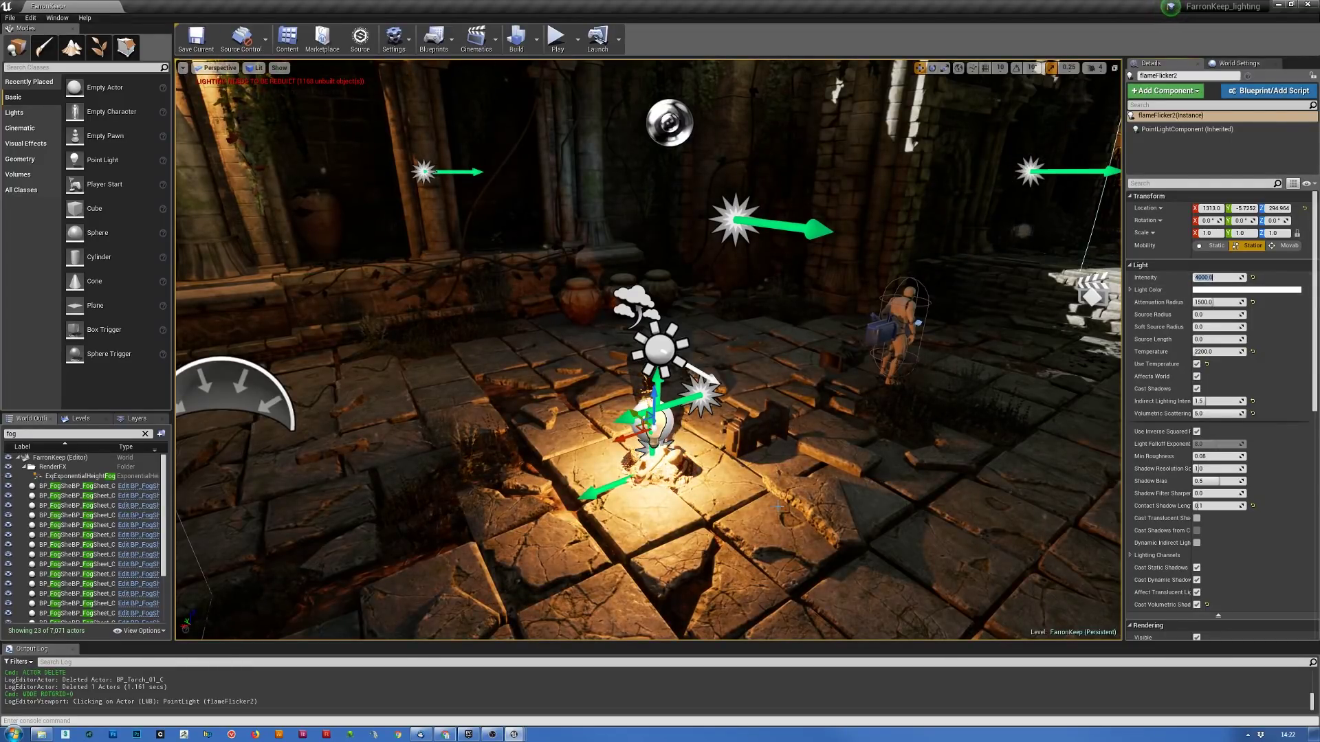
right_drag(672, 519, 663, 478)
key(g)
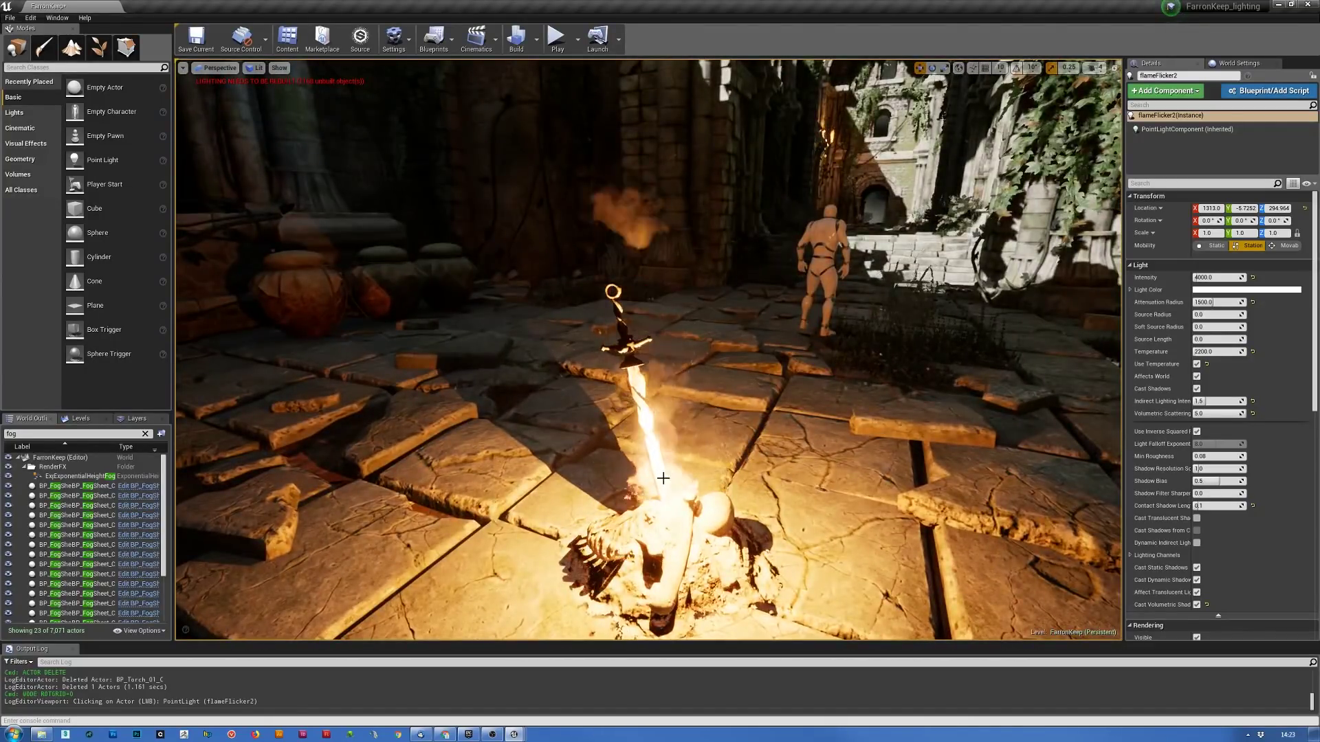
mouse_move(662, 478)
right_down()
mouse_move(660, 488)
mouse_move(659, 476)
right_up()
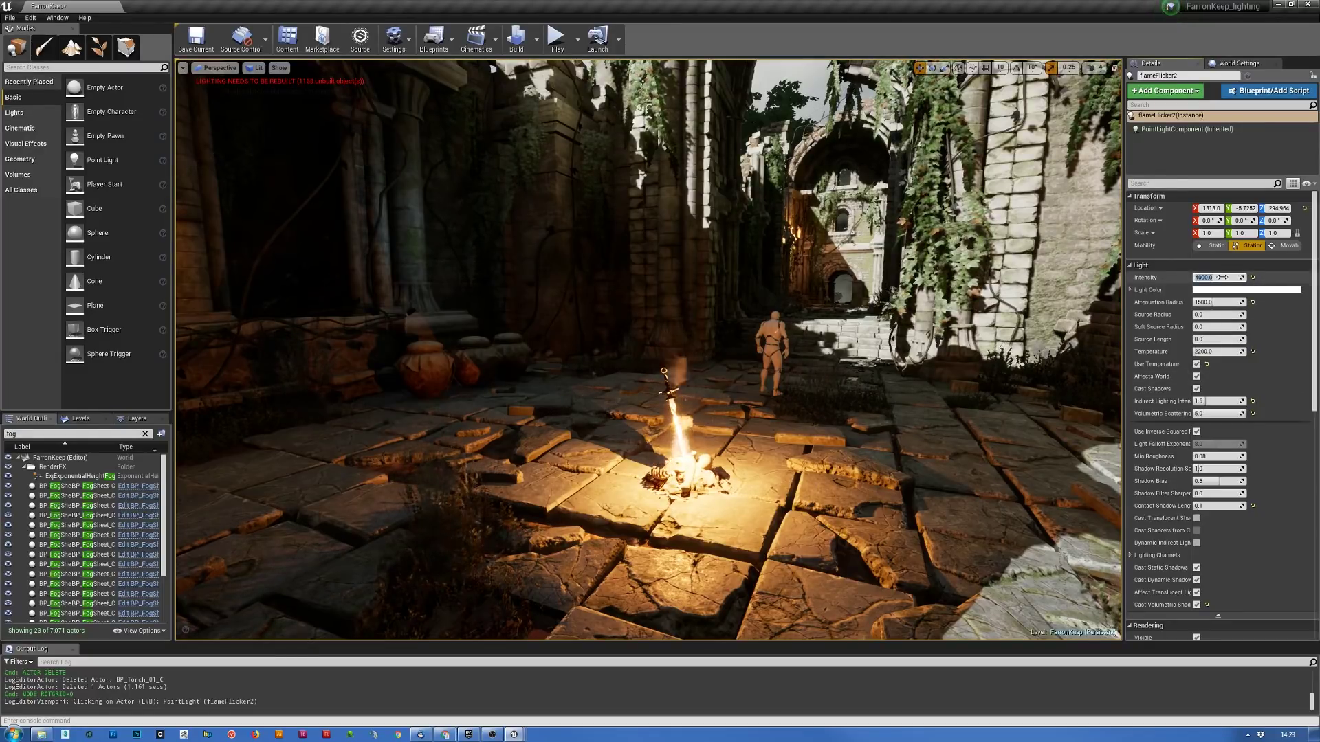
- Set the campfire light's intensity to 3000 and examine the surrounding arches and torch-lit wall
text(00)
key(Return)
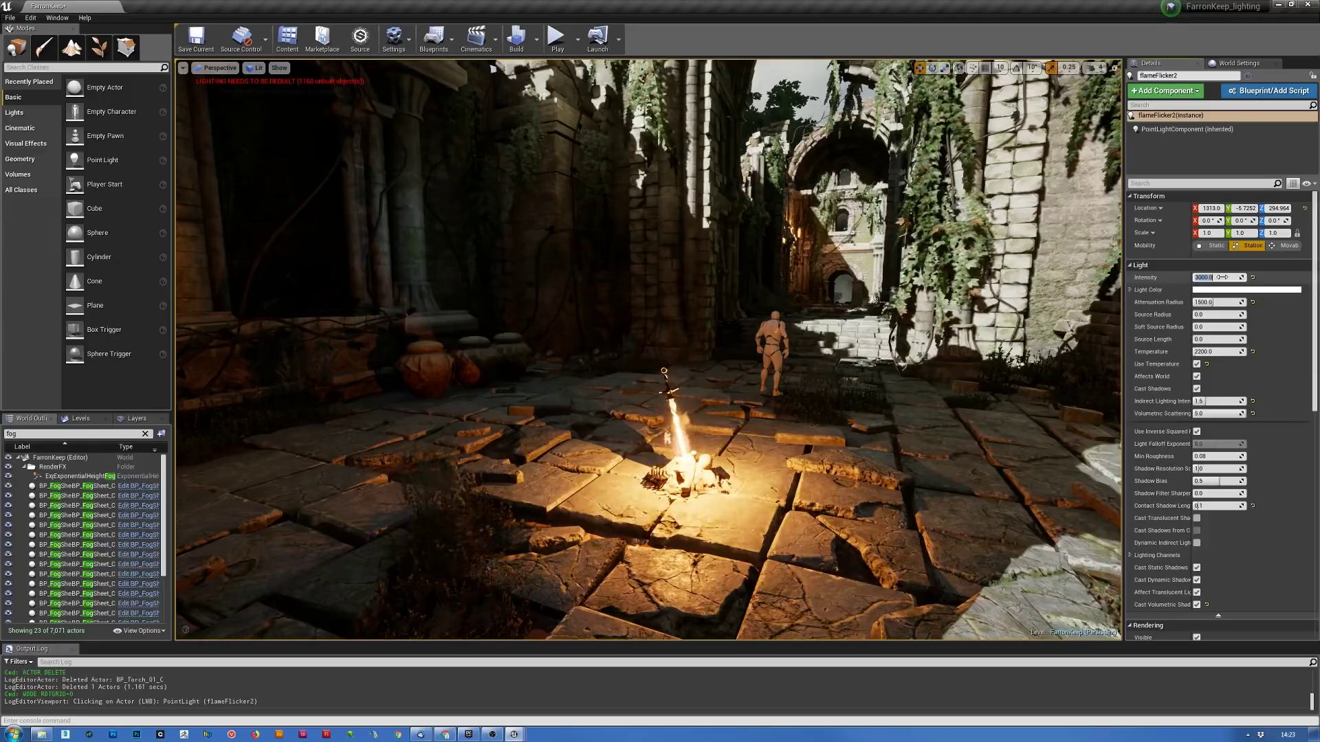
right_drag(649, 349, 272, 332)
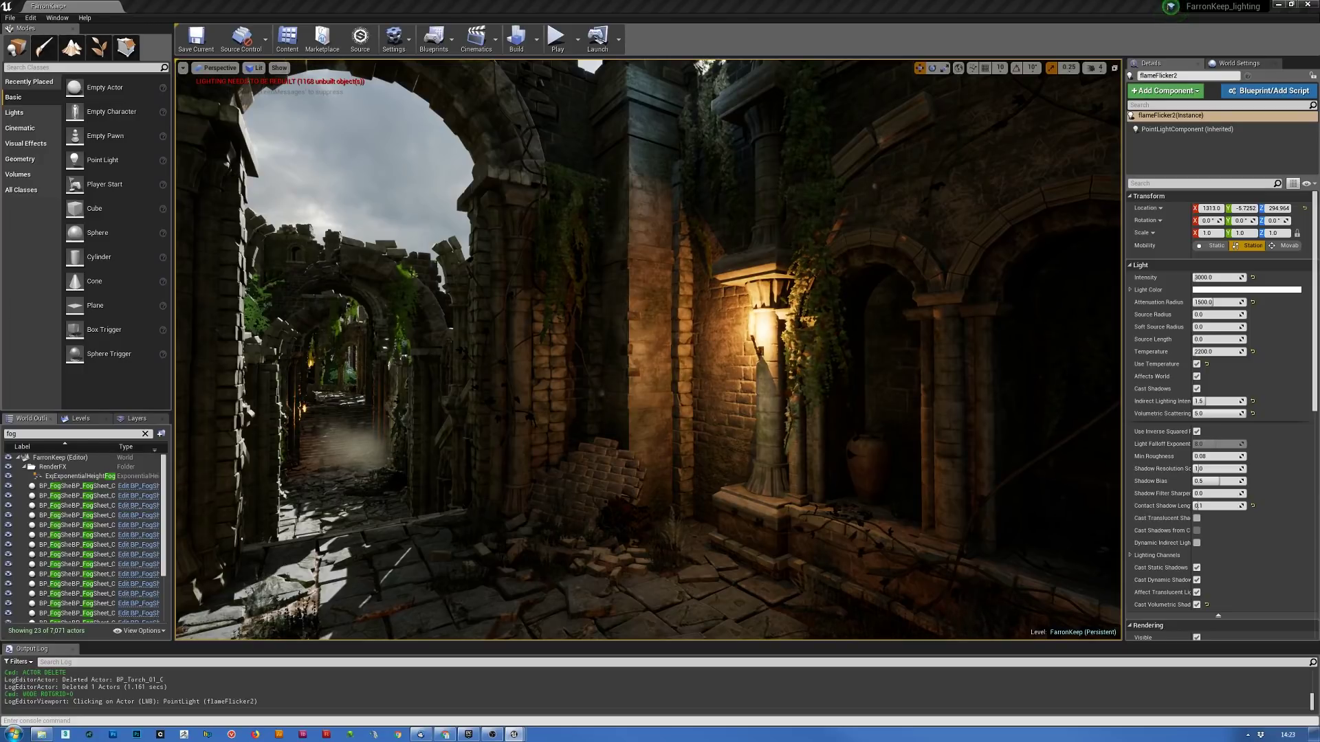
- Try moving the point light in the BP_Torch_01 blueprint away from the flame along the Y axis, and undo the move
right_drag(1069, 230, 761, 345)
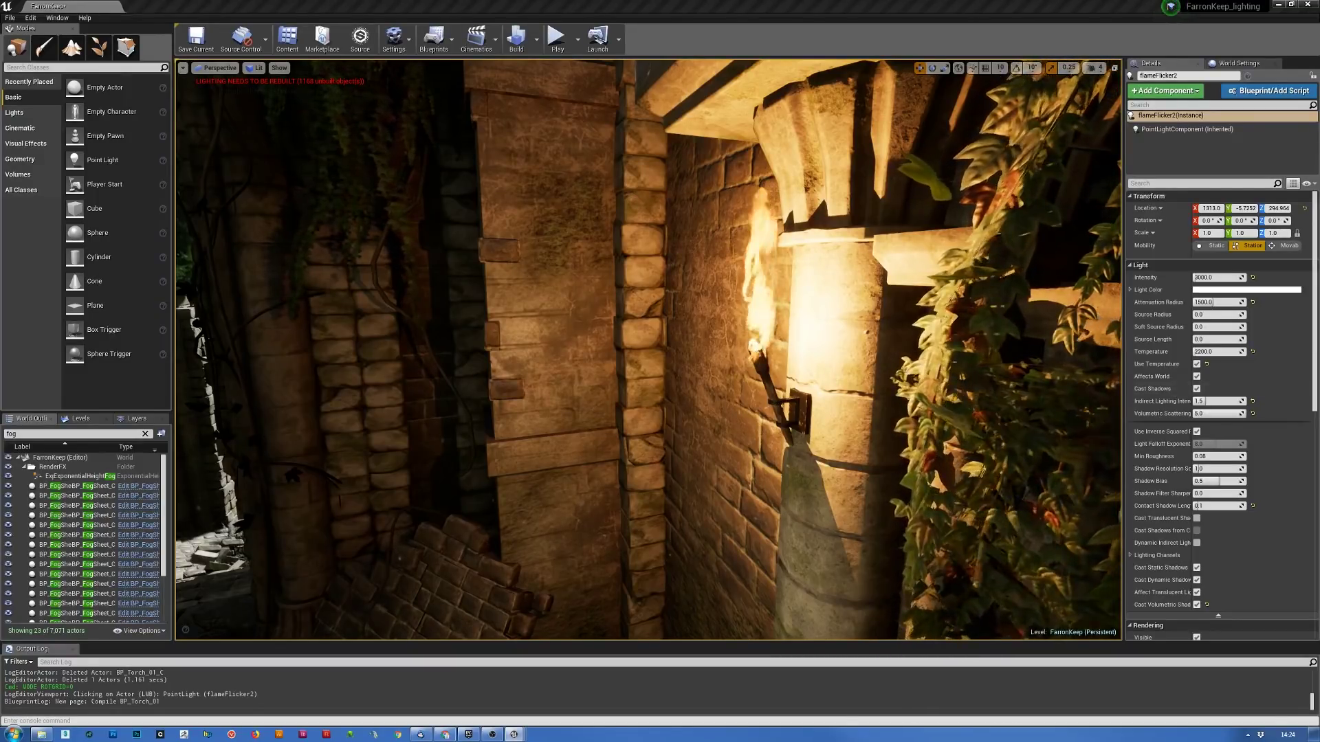
drag(877, 381, 214, 100)
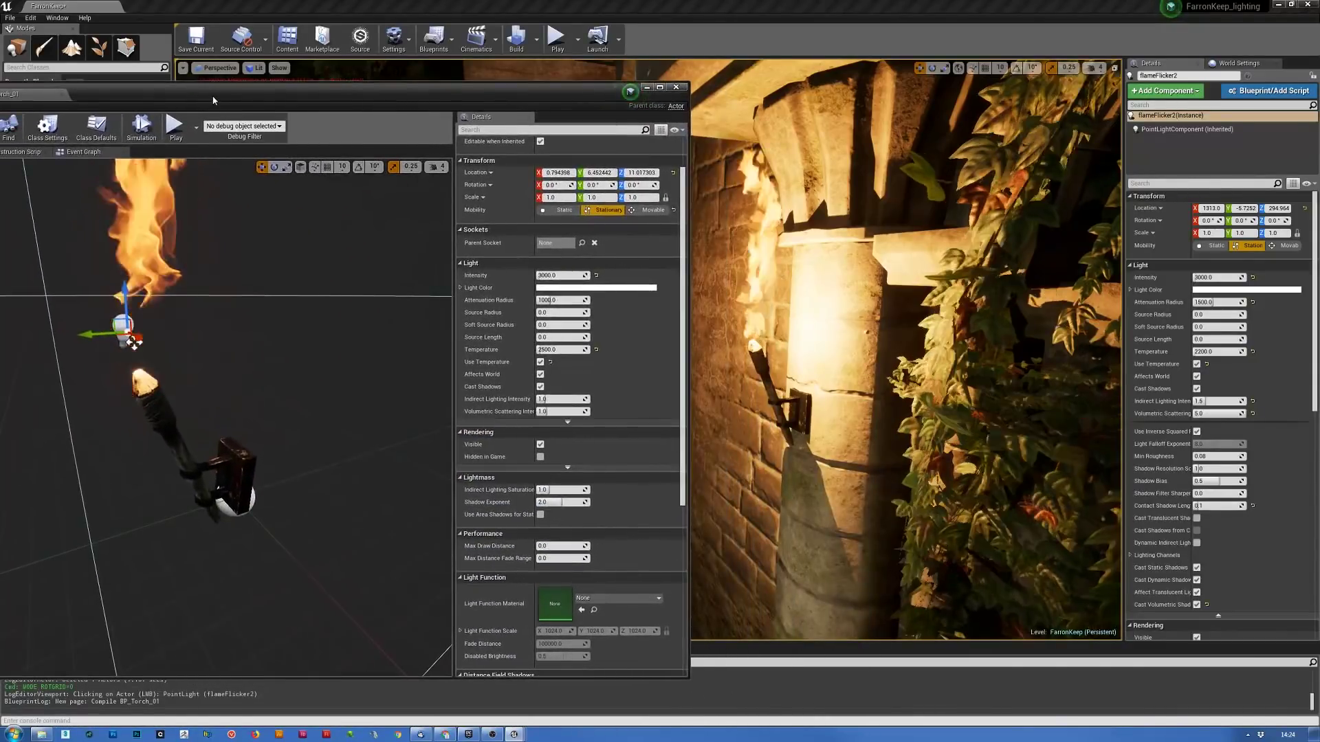
key(f)
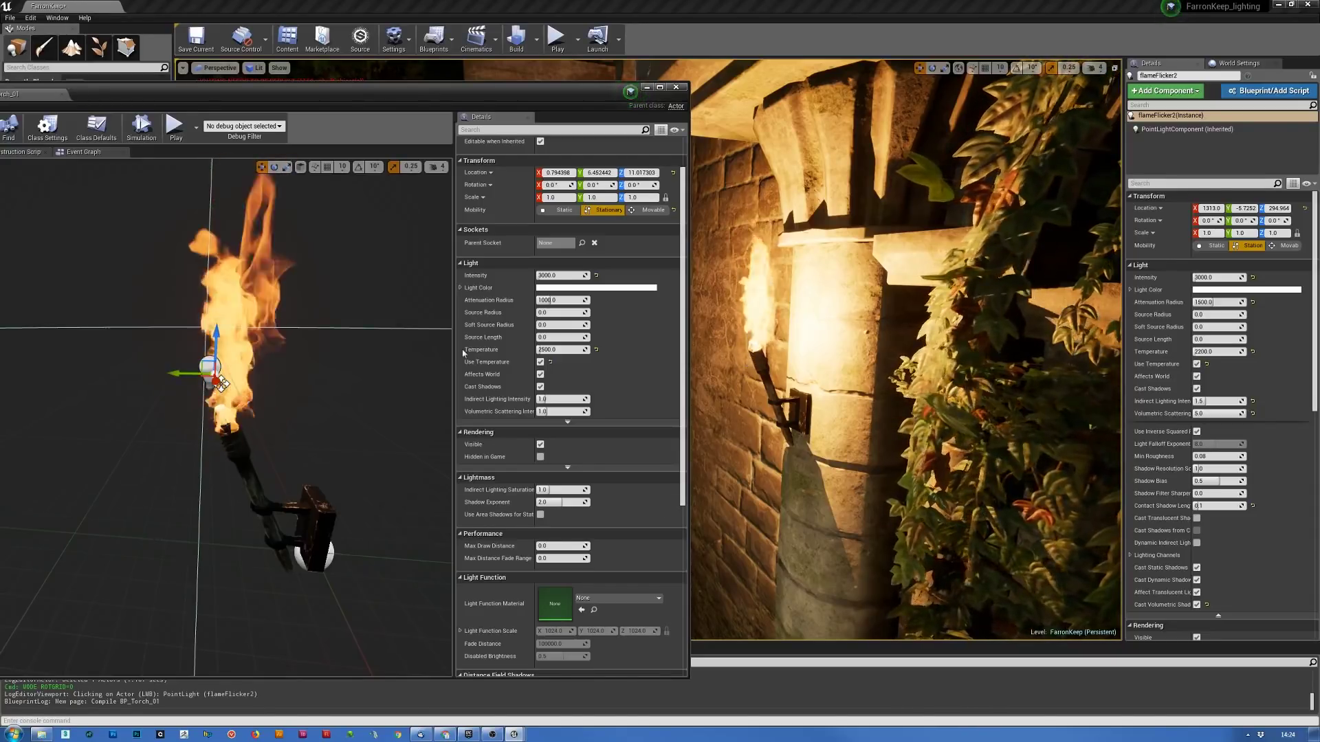
drag(185, 373, 34, 379)
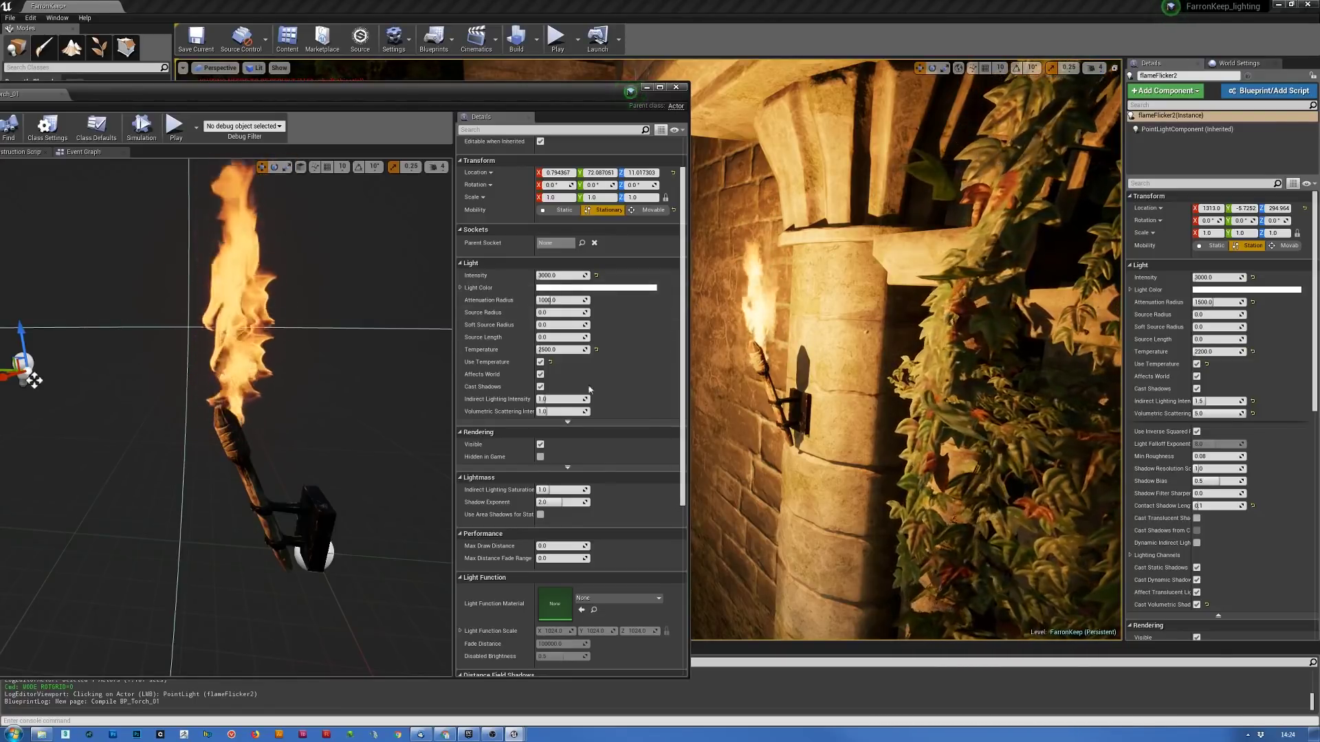
key(f)
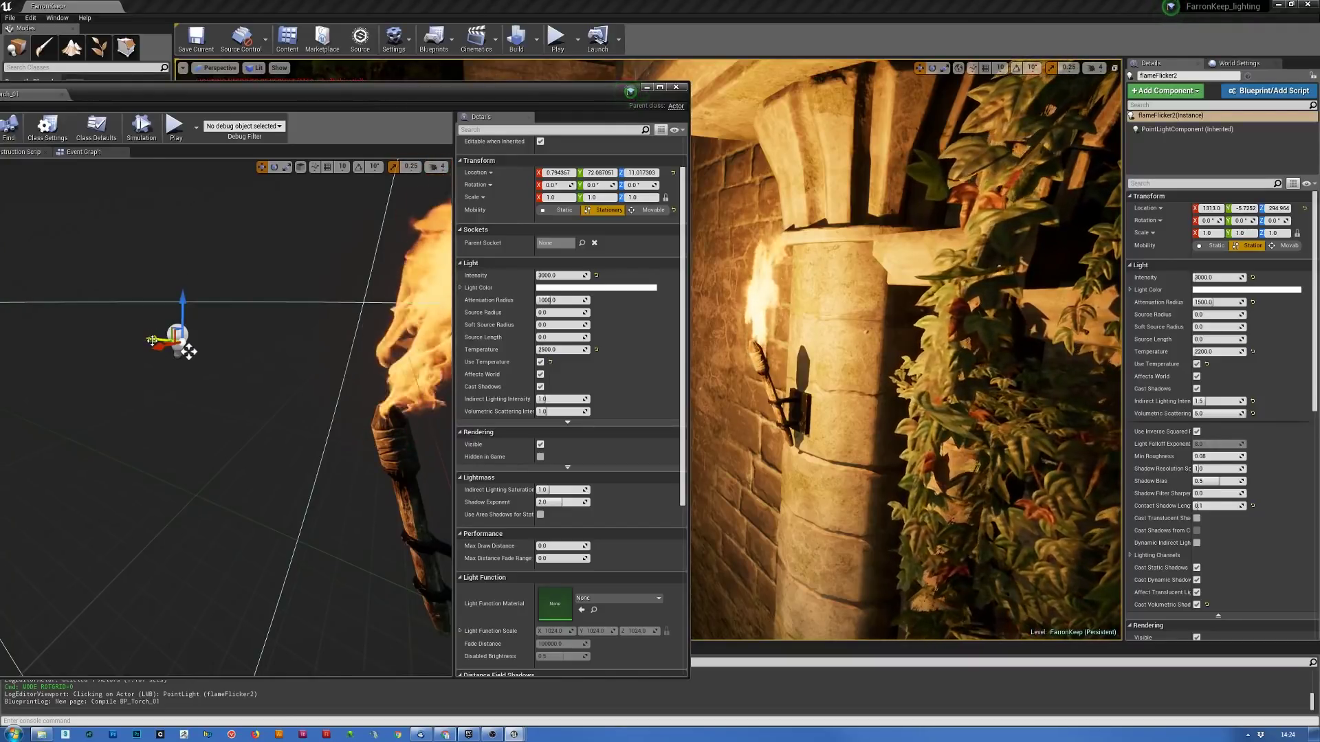
key(ctrl+z)
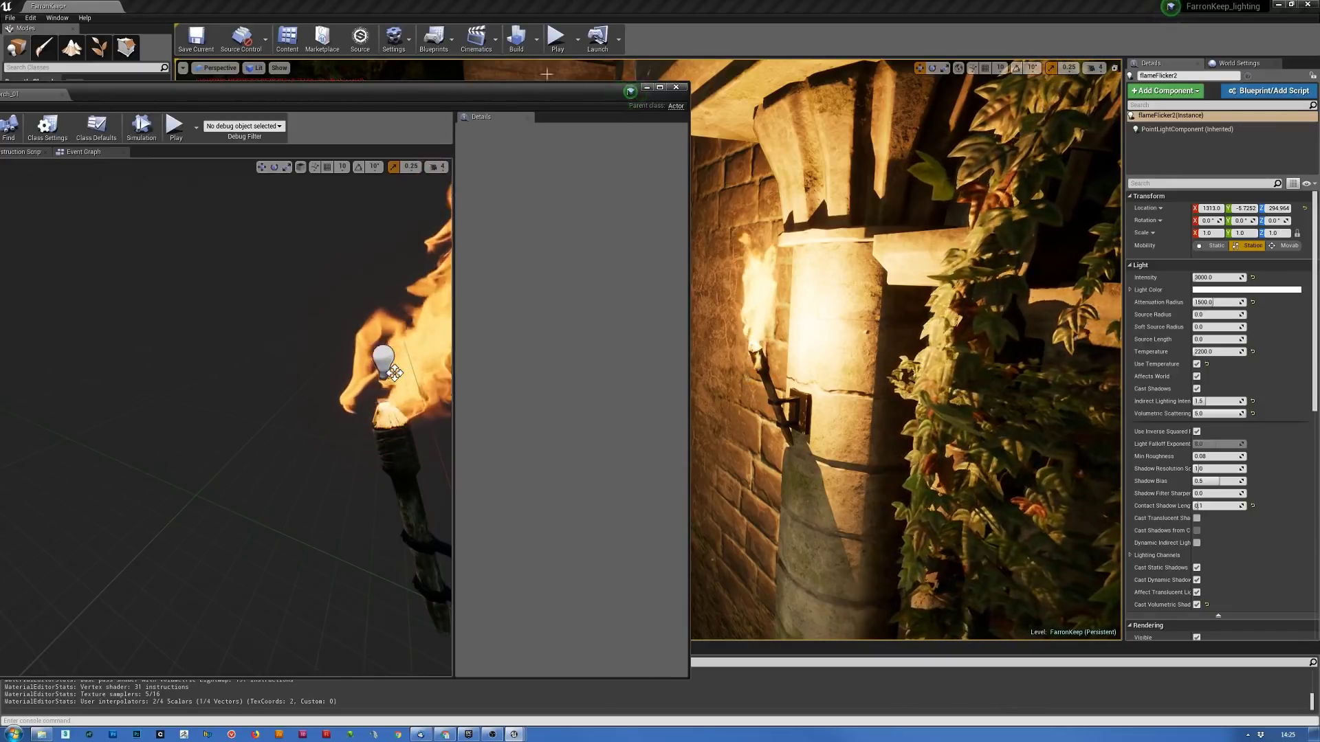
drag(177, 97, 1319, 141)
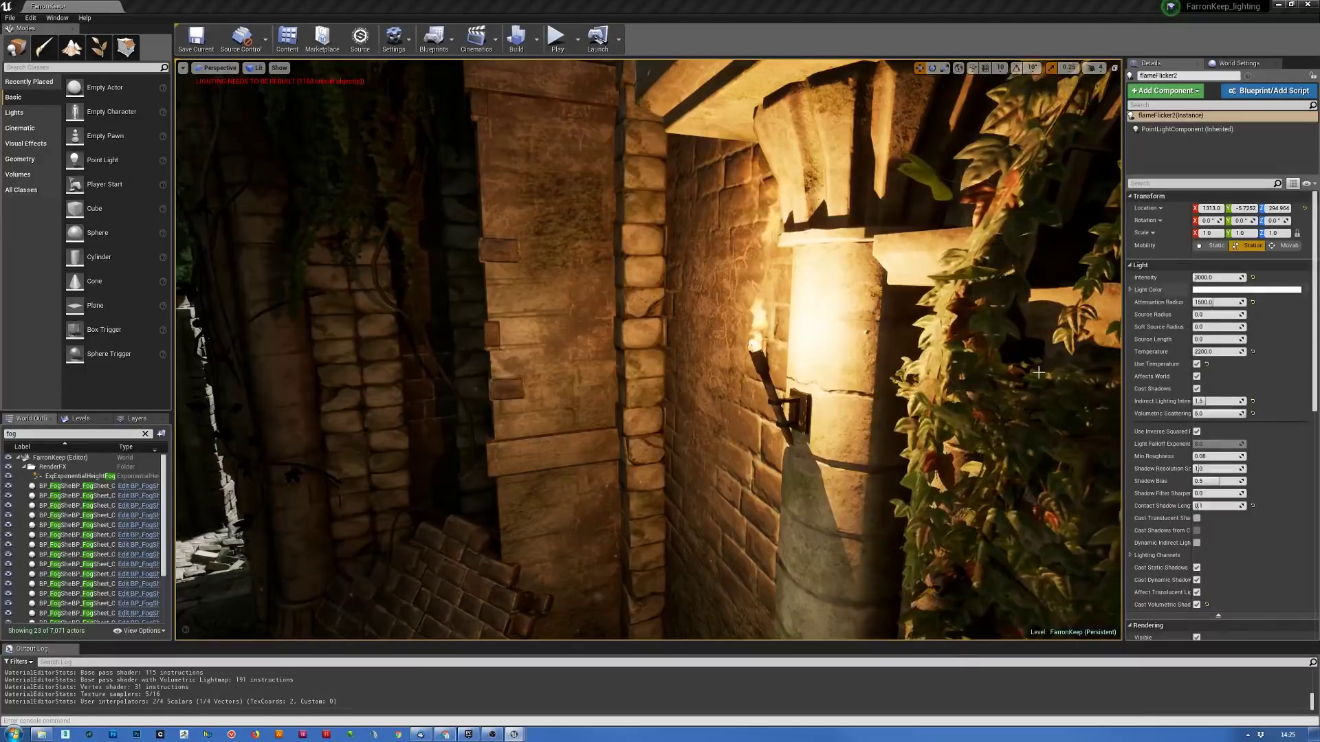
- Save the BP_Torch_01 blueprint
right_drag(796, 385, 1024, 335)
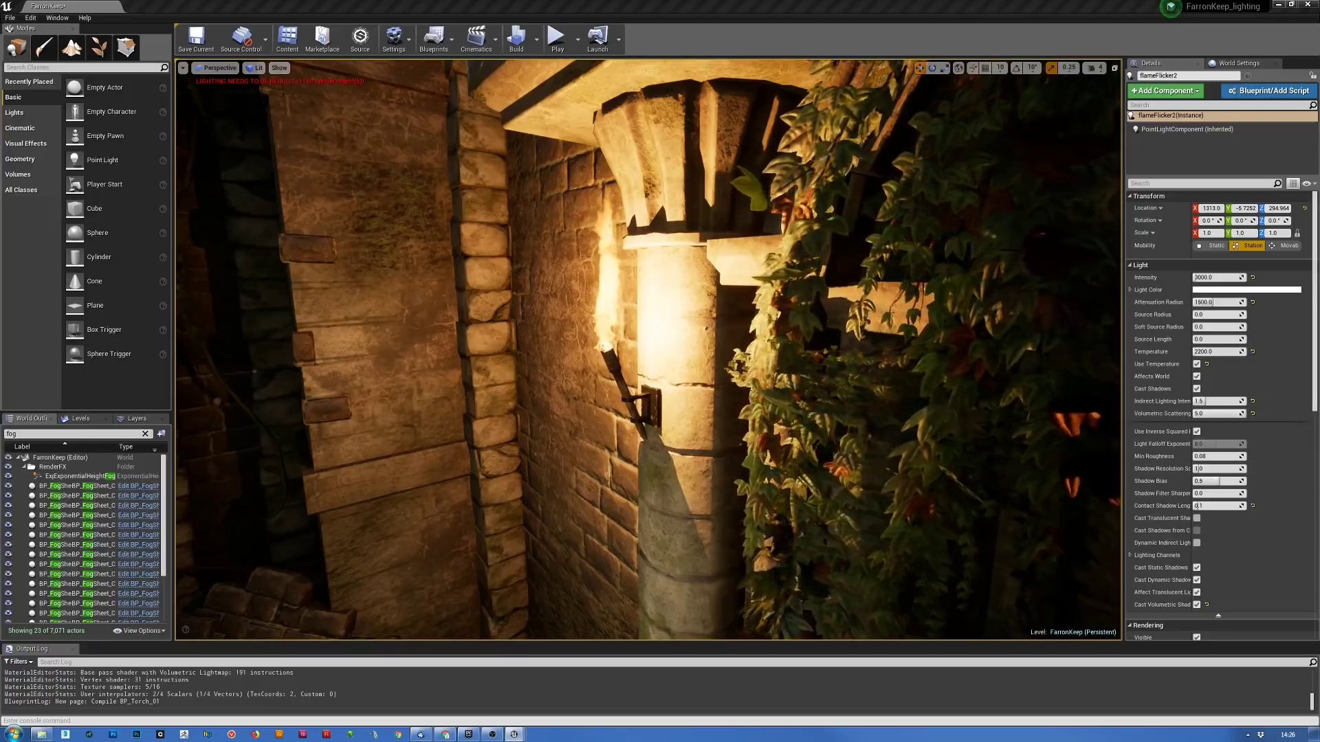
key(ctrl+s)
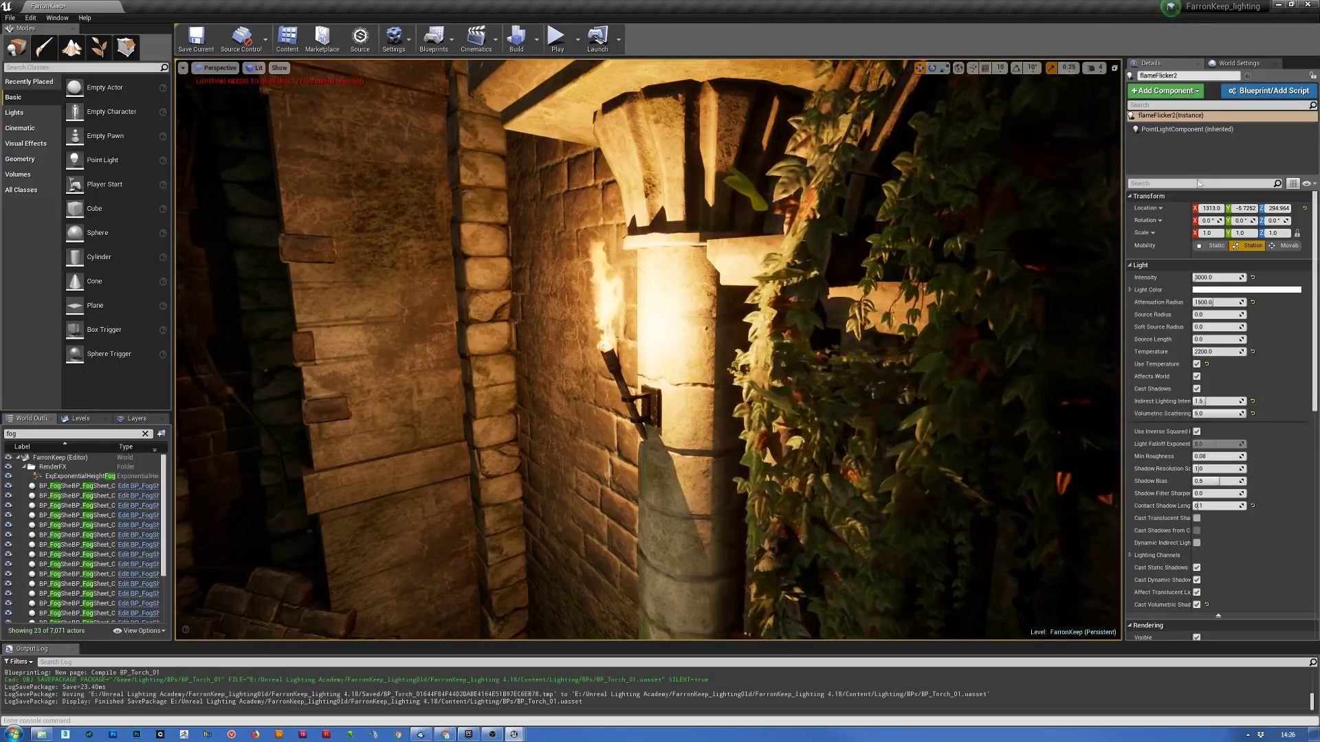
- Clear the selection, show the editor icons in the courtyard and select the flameFlicker2 point light above the campfire
mouse_move(818, 279)
right_down()
mouse_move(619, 292)
mouse_move(825, 296)
right_up()
key(w)
key(w)
key(s)
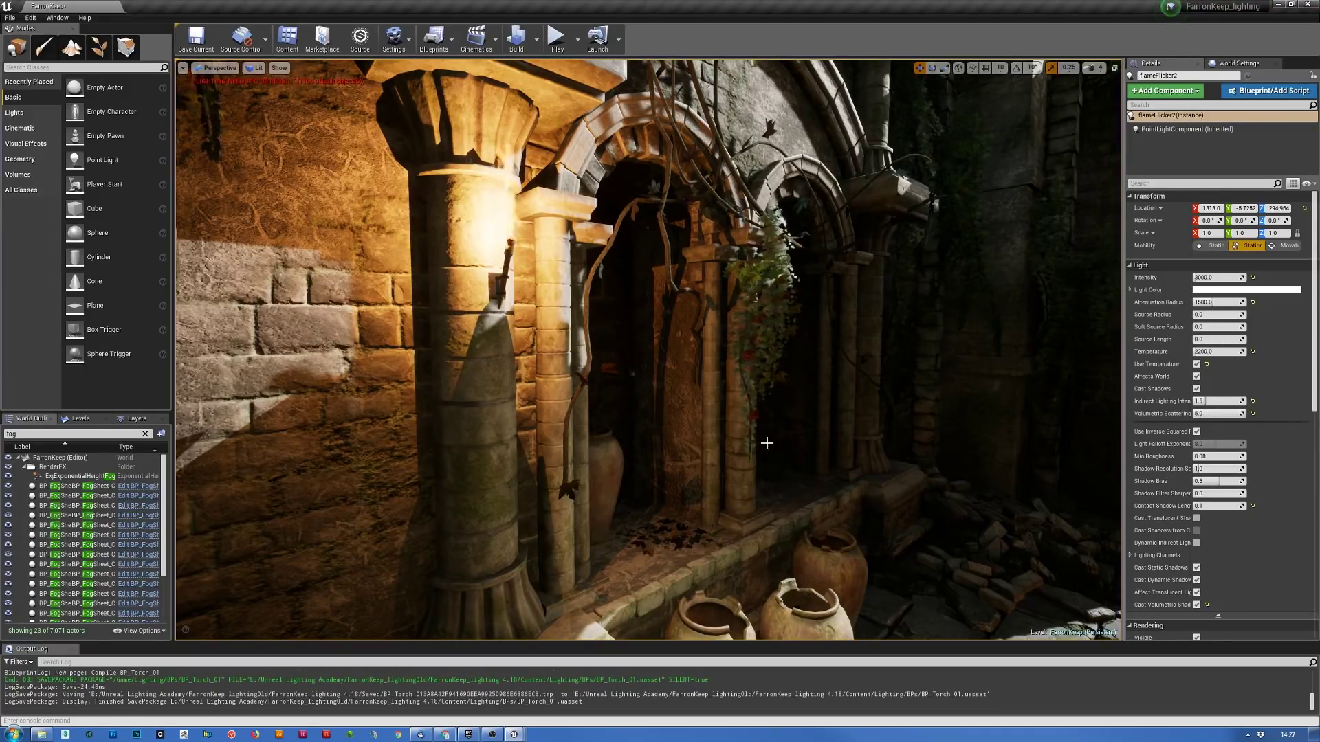
right_drag(831, 351, 1010, 347)
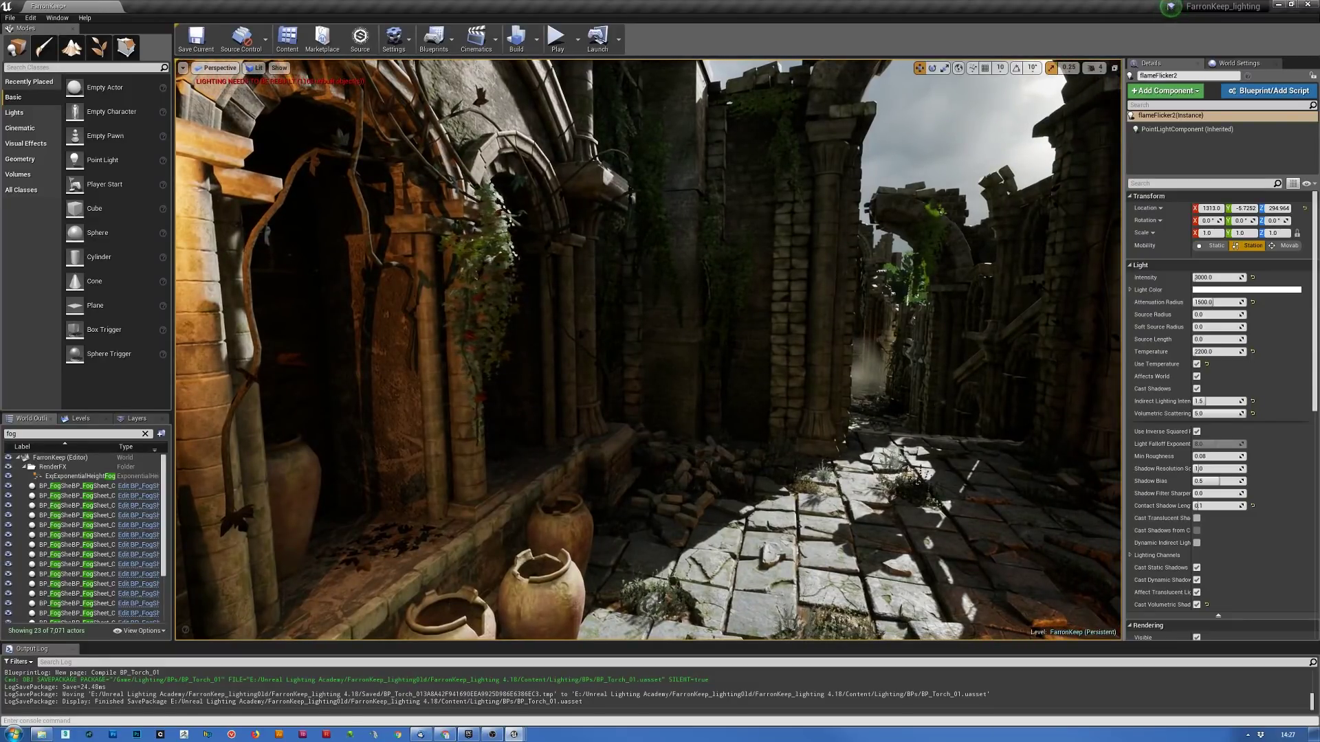
right_drag(1011, 347, 749, 352)
key(Escape)
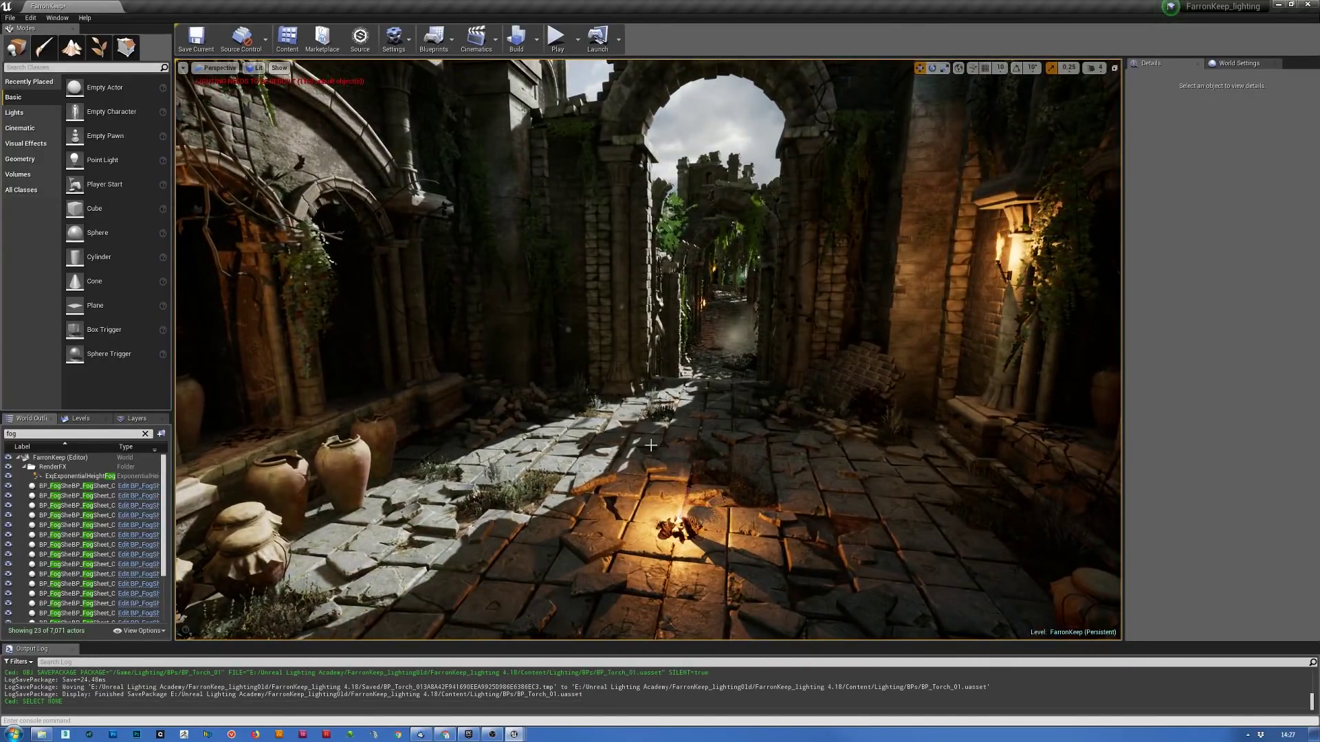
right_drag(695, 484, 598, 526)
key(g)
key(w)
click(642, 510)
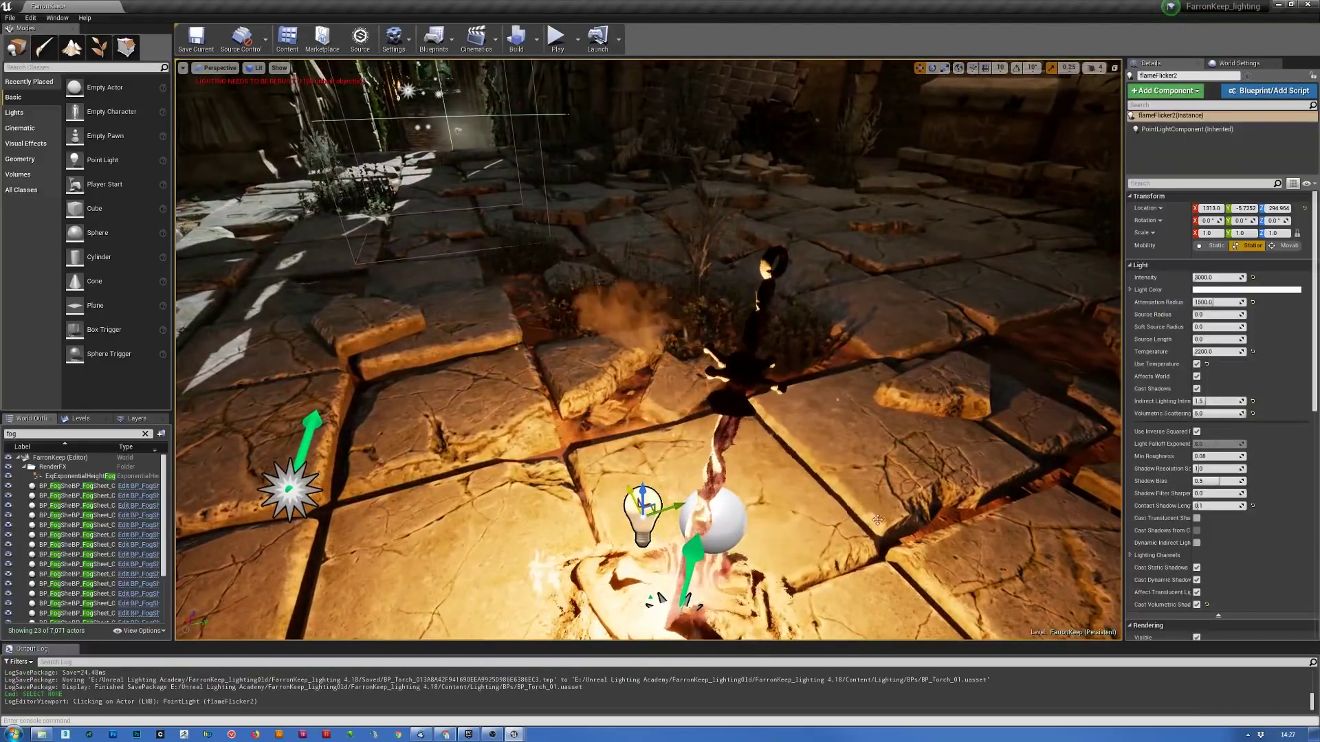
- Try an Indirect Lighting Intensity of about 4.7 on the campfire light, and undo it
drag(1230, 401, 1286, 400)
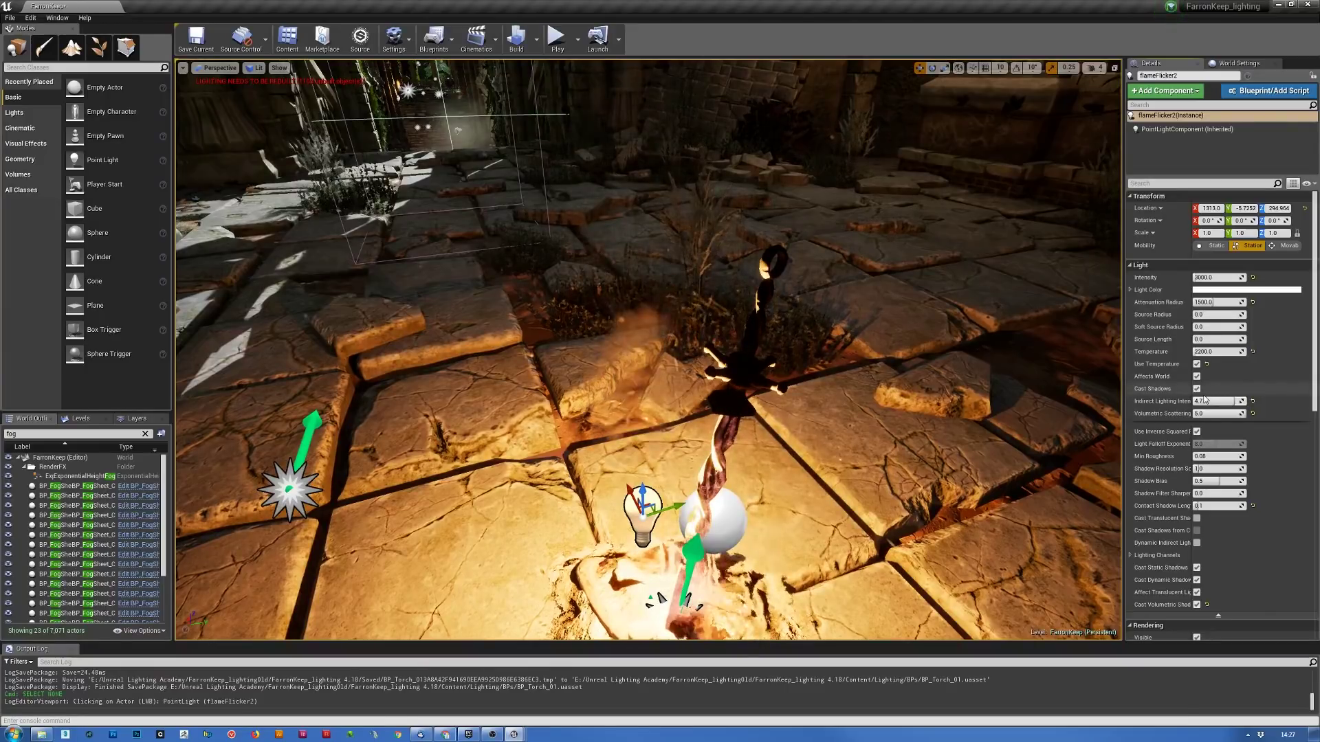
key(ctrl+z)
right_drag(650, 385, 849, 344)
key(s)
right_drag(650, 351, 728, 463)
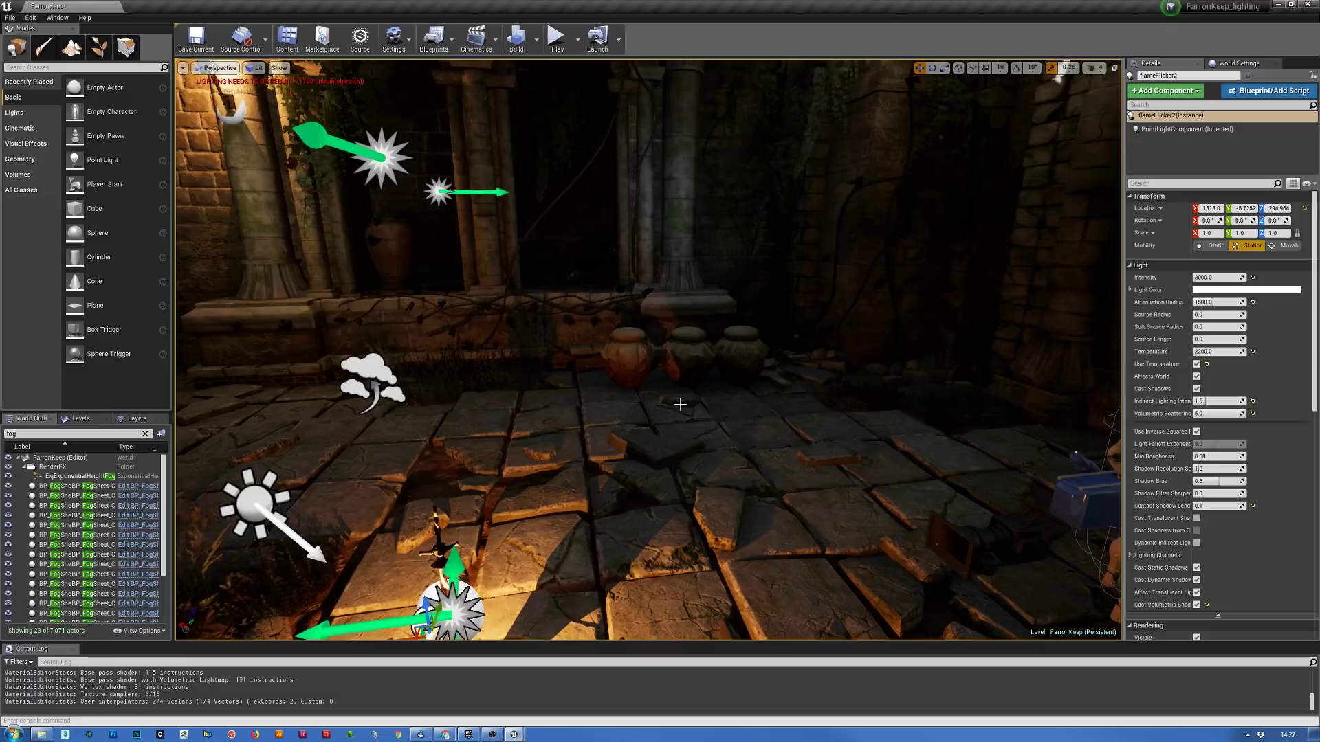
right_drag(701, 419, 853, 405)
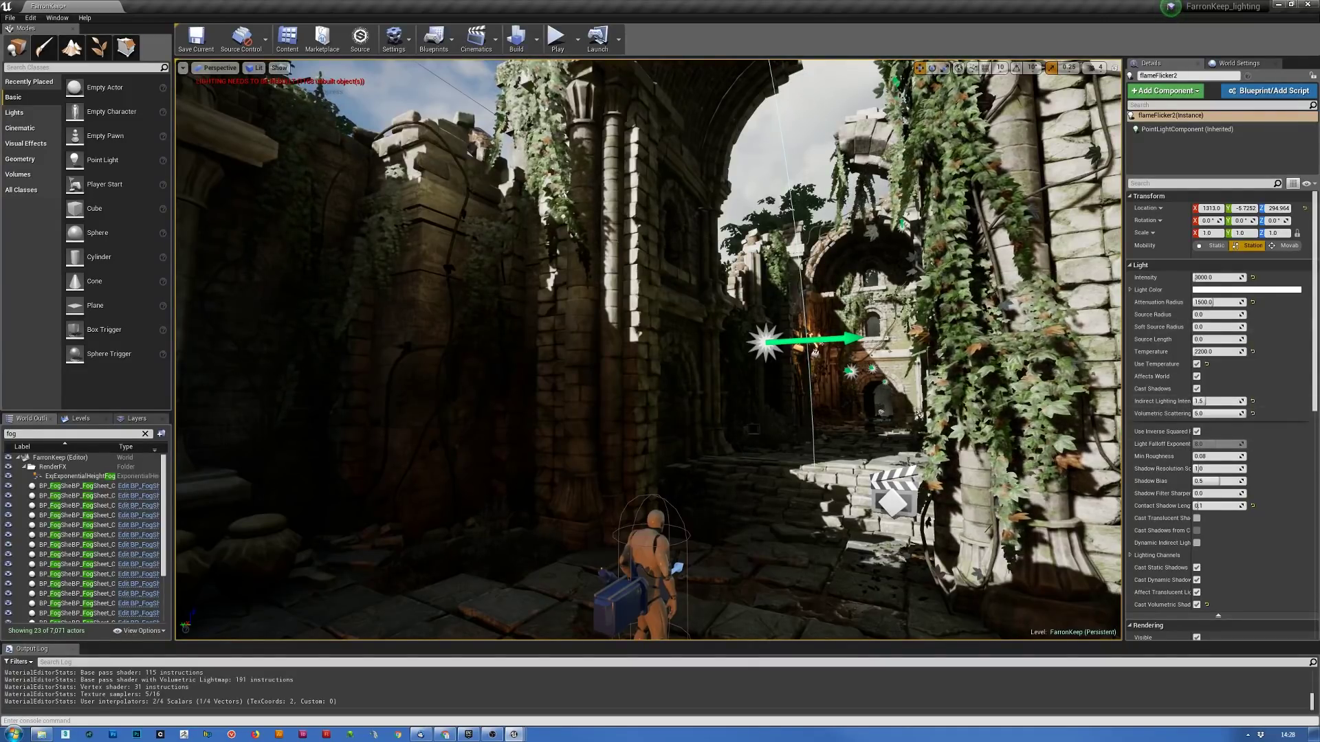
- Set the Indirect Lighting Intensity of the point light in the BP_Torch_01 blueprint to 1.5 and save the blueprint
key(alt+Tab)
drag(698, 69, 575, 61)
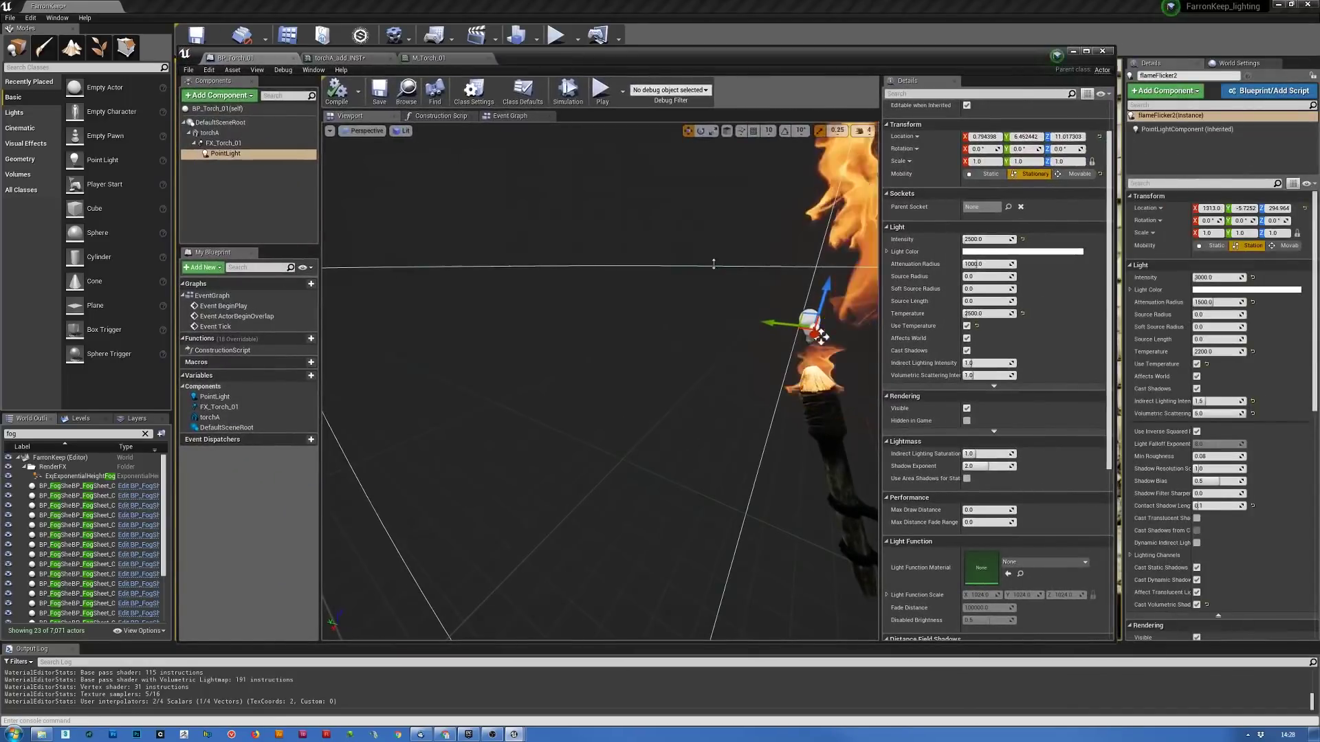
click(982, 364)
text(1.5)
key(Return)
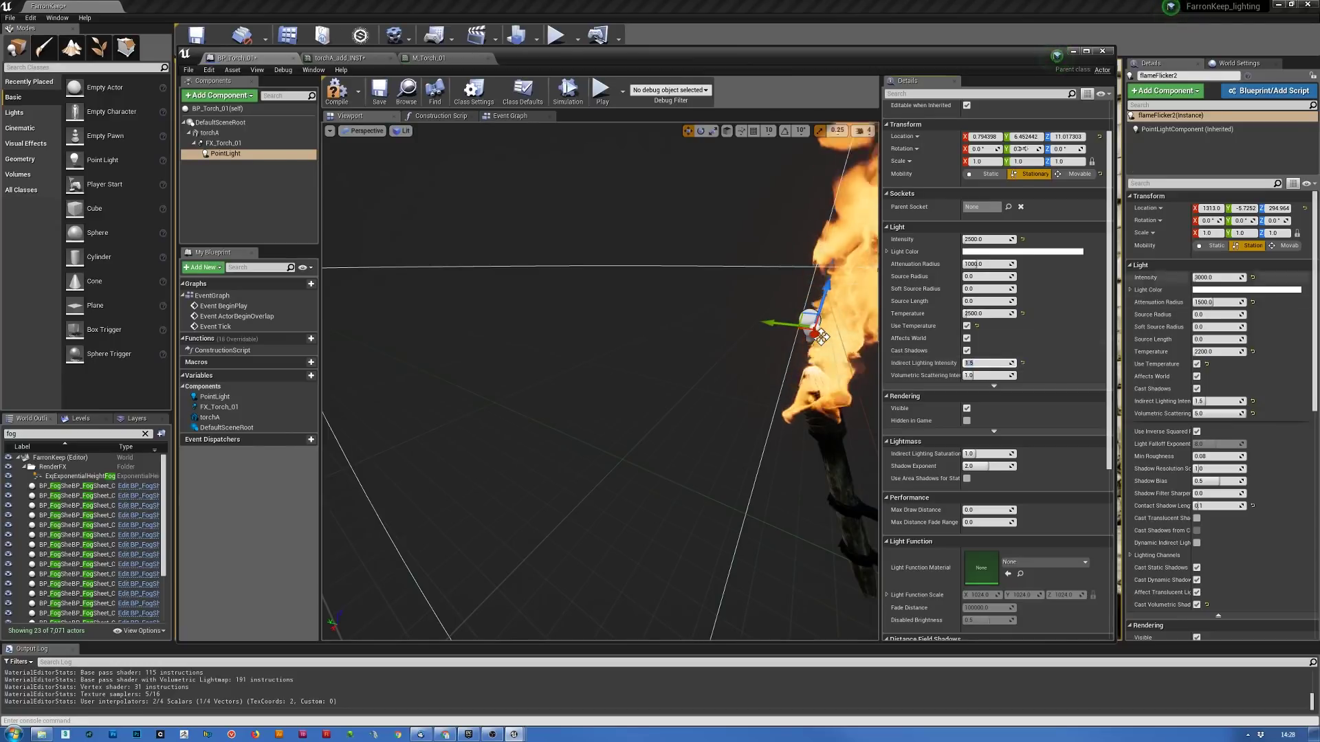
click(379, 91)
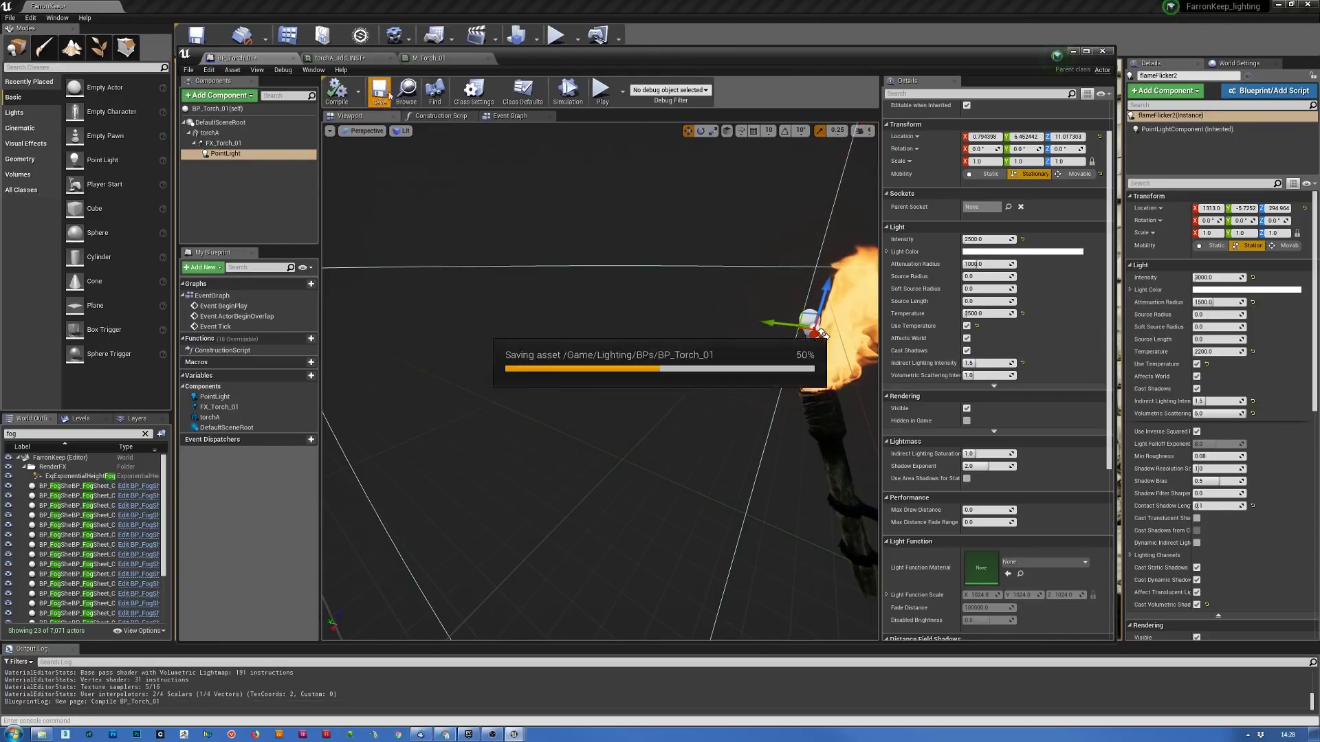
click(1073, 51)
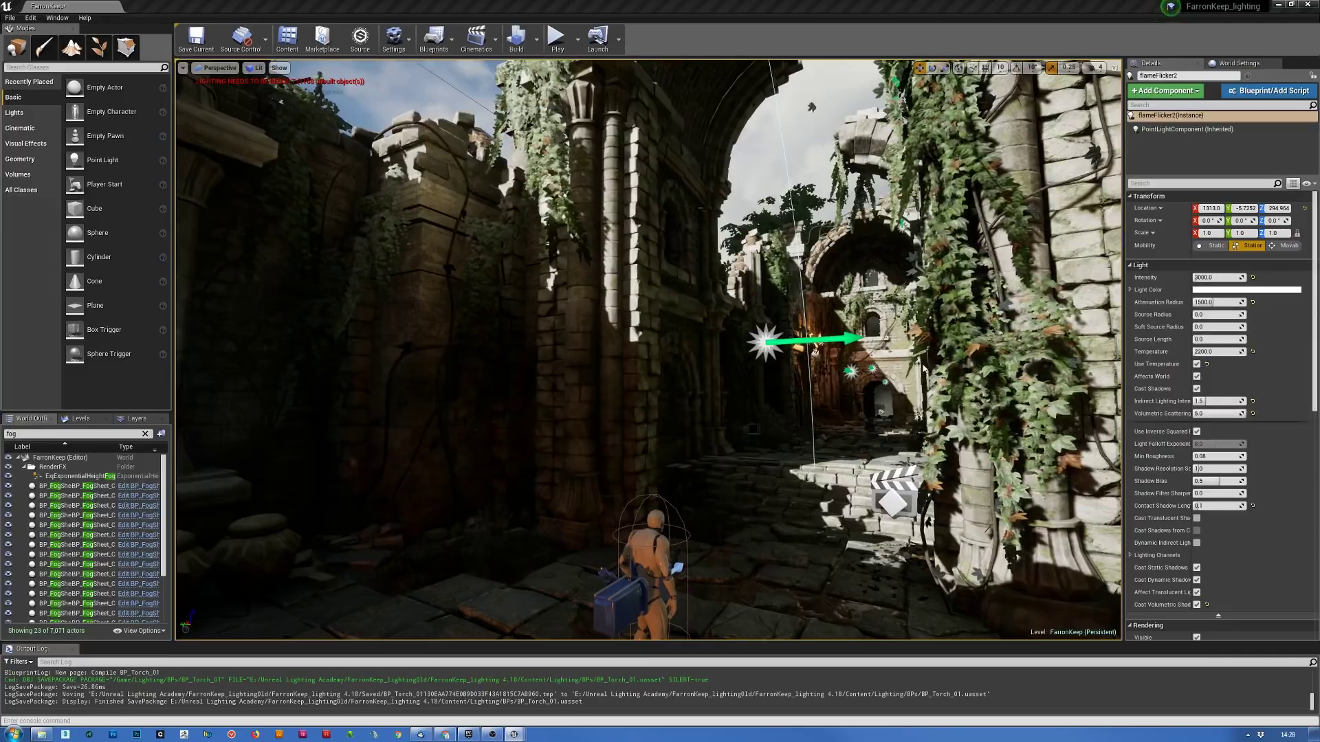
- Inspect the lightmap density of the courtyard walls and floor, and return the viewport to Lit shading
key(f)
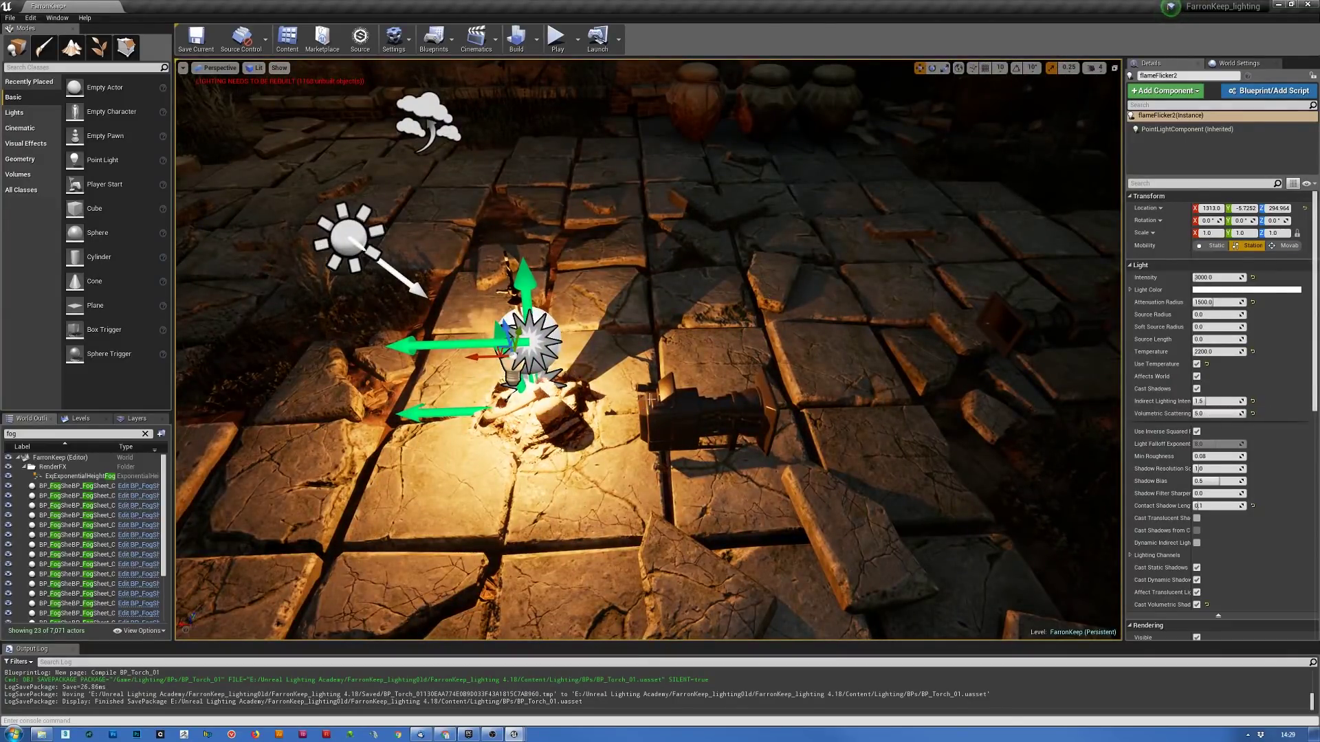
right_drag(545, 401, 598, 392)
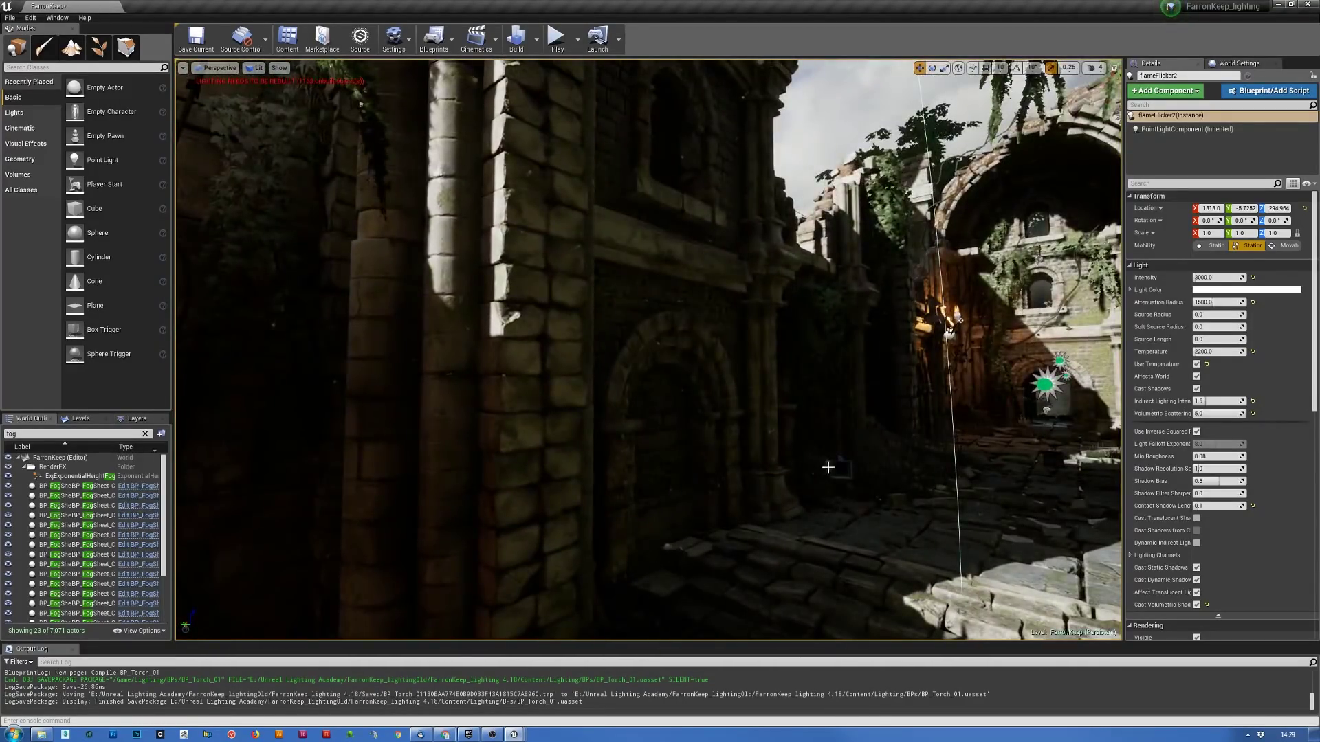
right_drag(1013, 451, 396, 265)
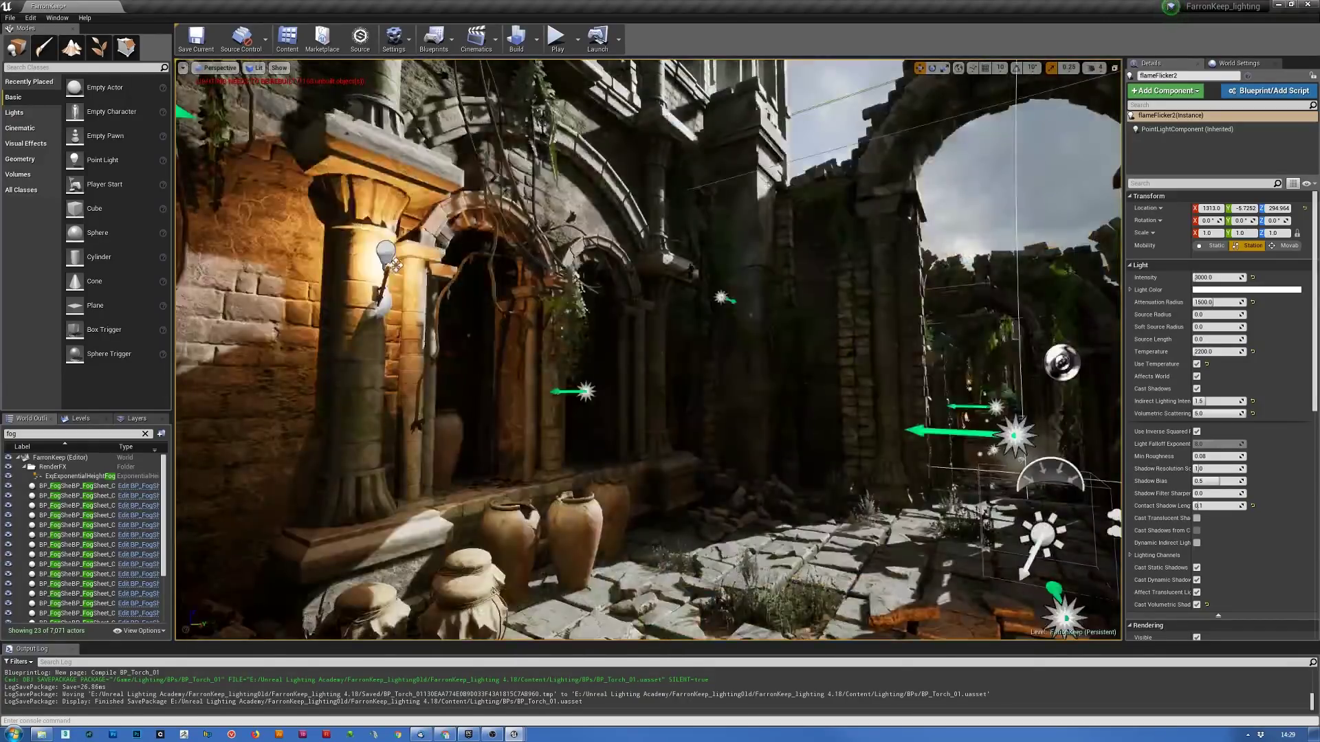
click(258, 69)
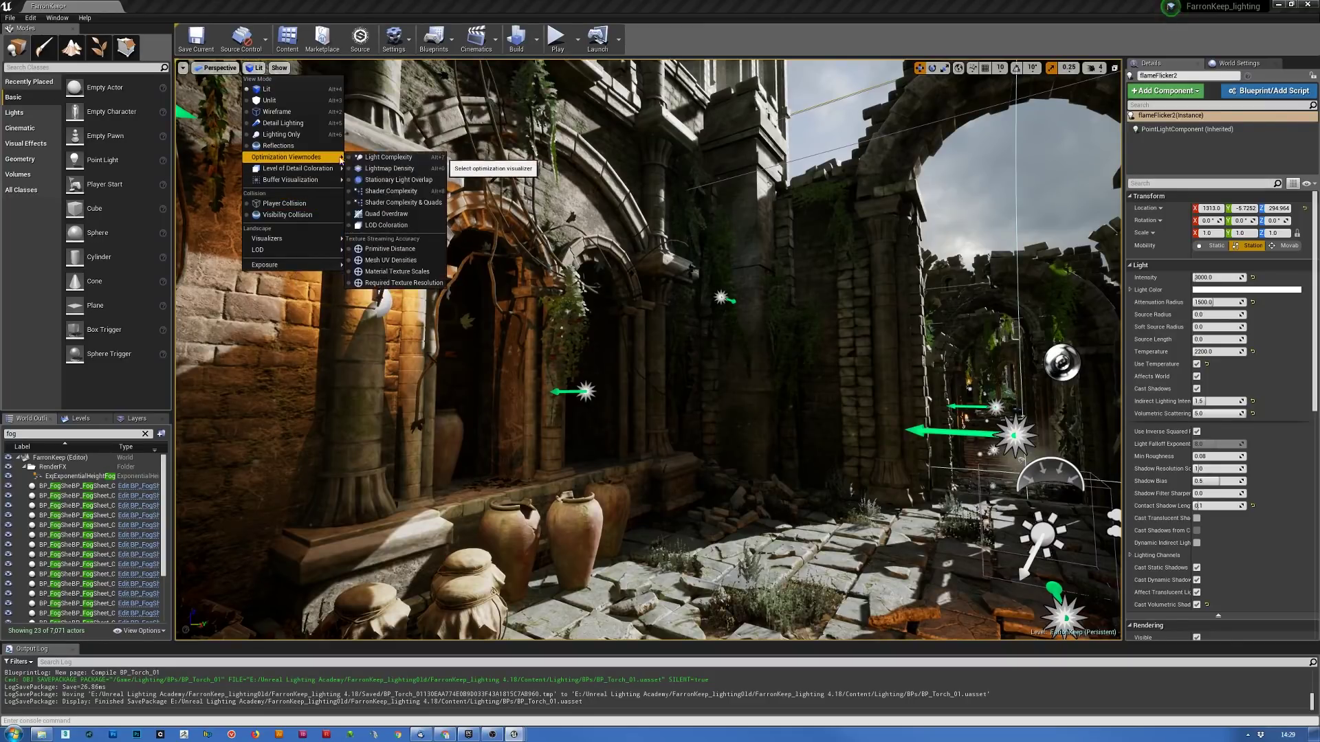
click(376, 169)
right_drag(396, 265, 419, 281)
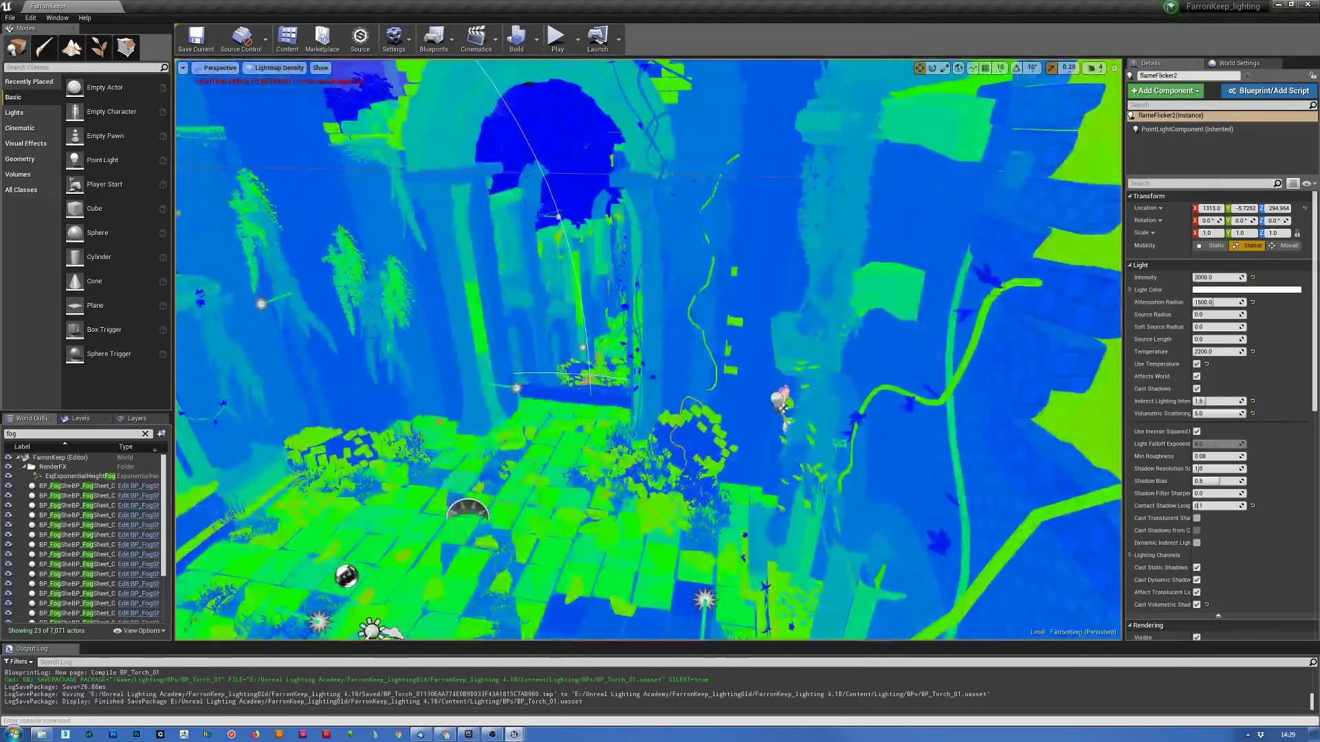
click(268, 69)
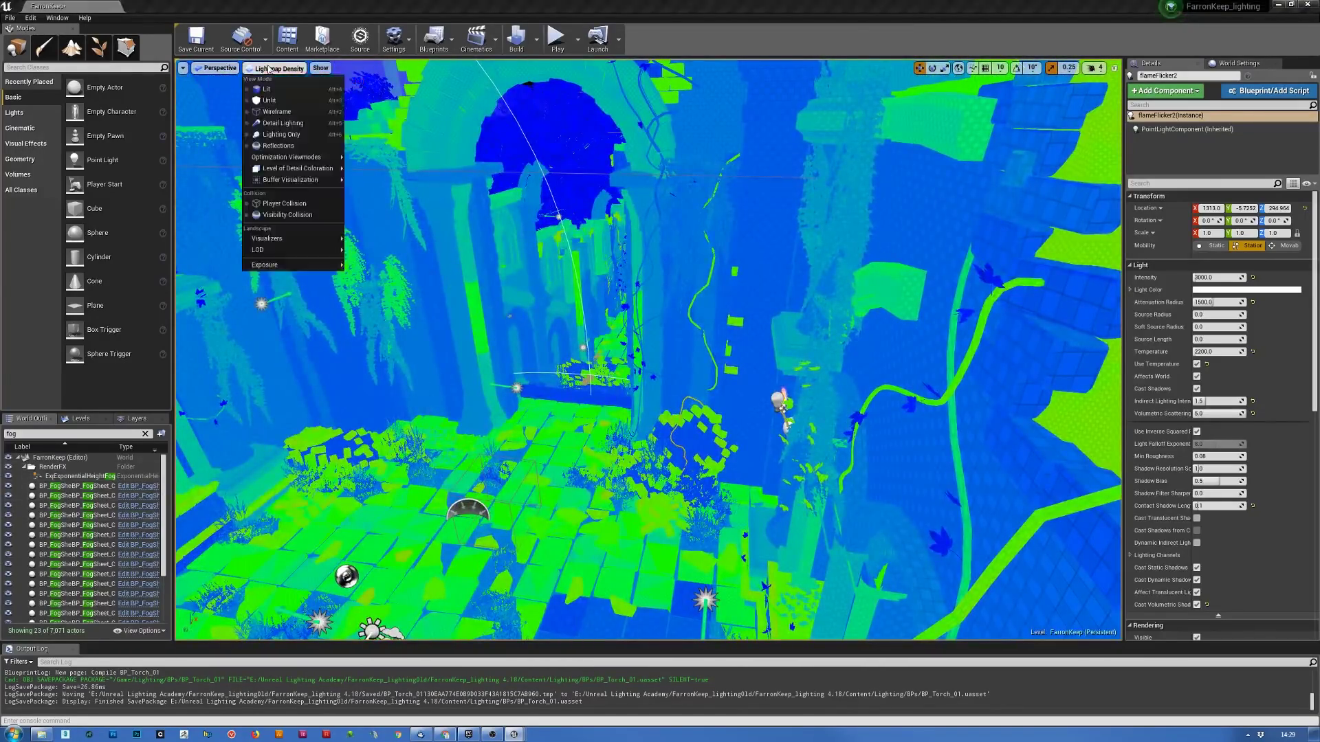
click(264, 87)
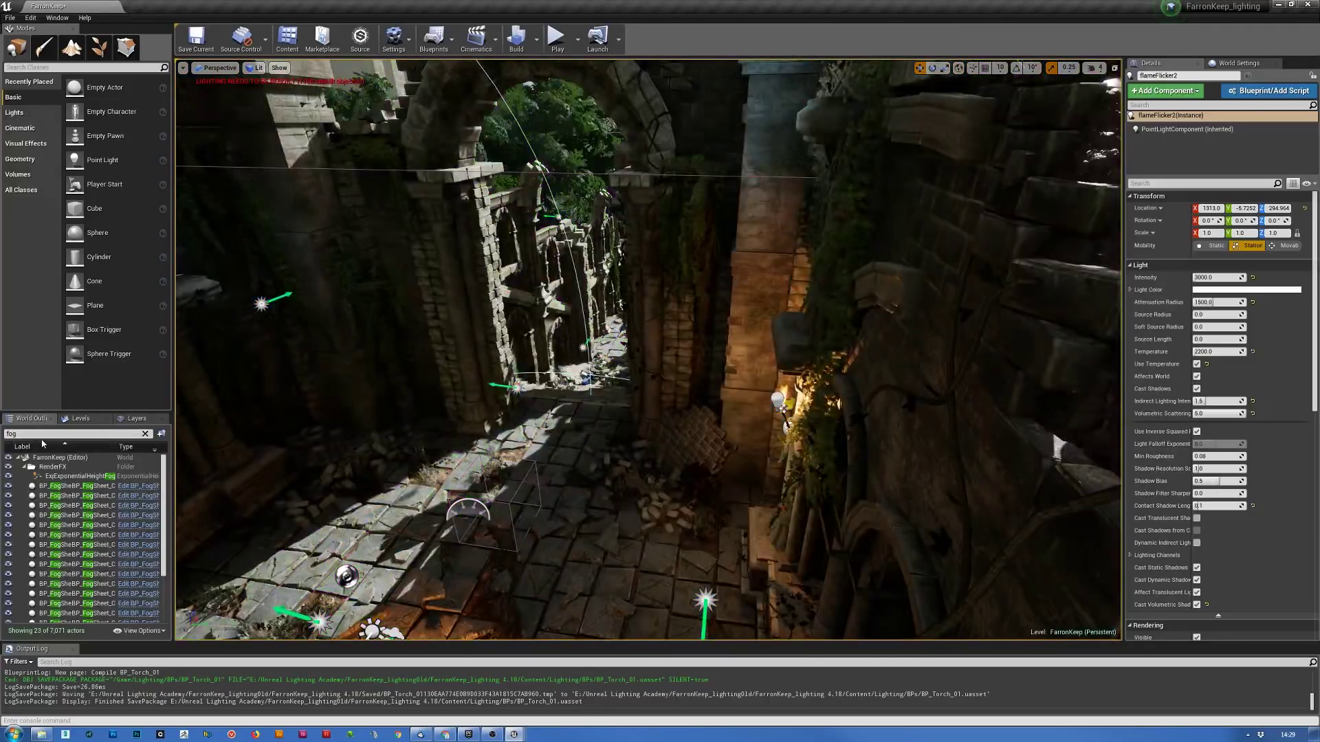
- Filter the level's actors by "light" and select the LightmassImportanceVolume
click(35, 434)
text(light)
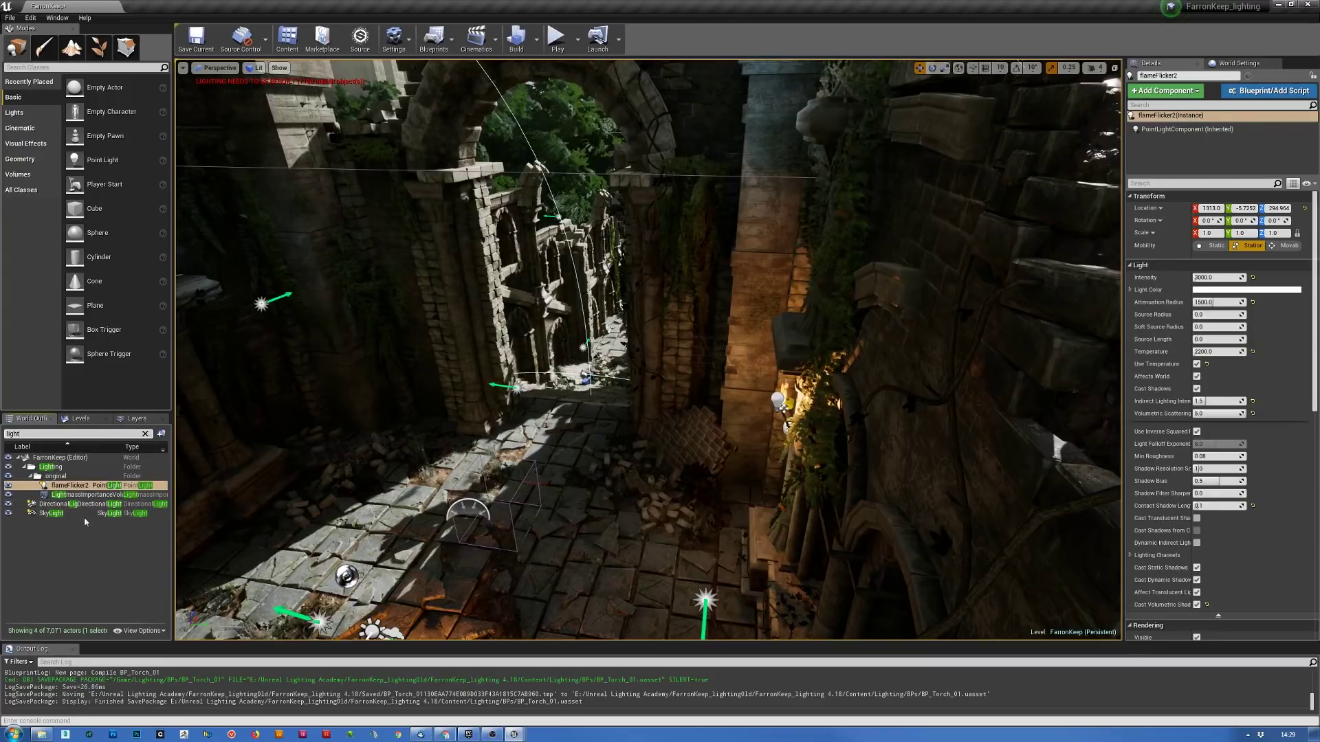
click(93, 496)
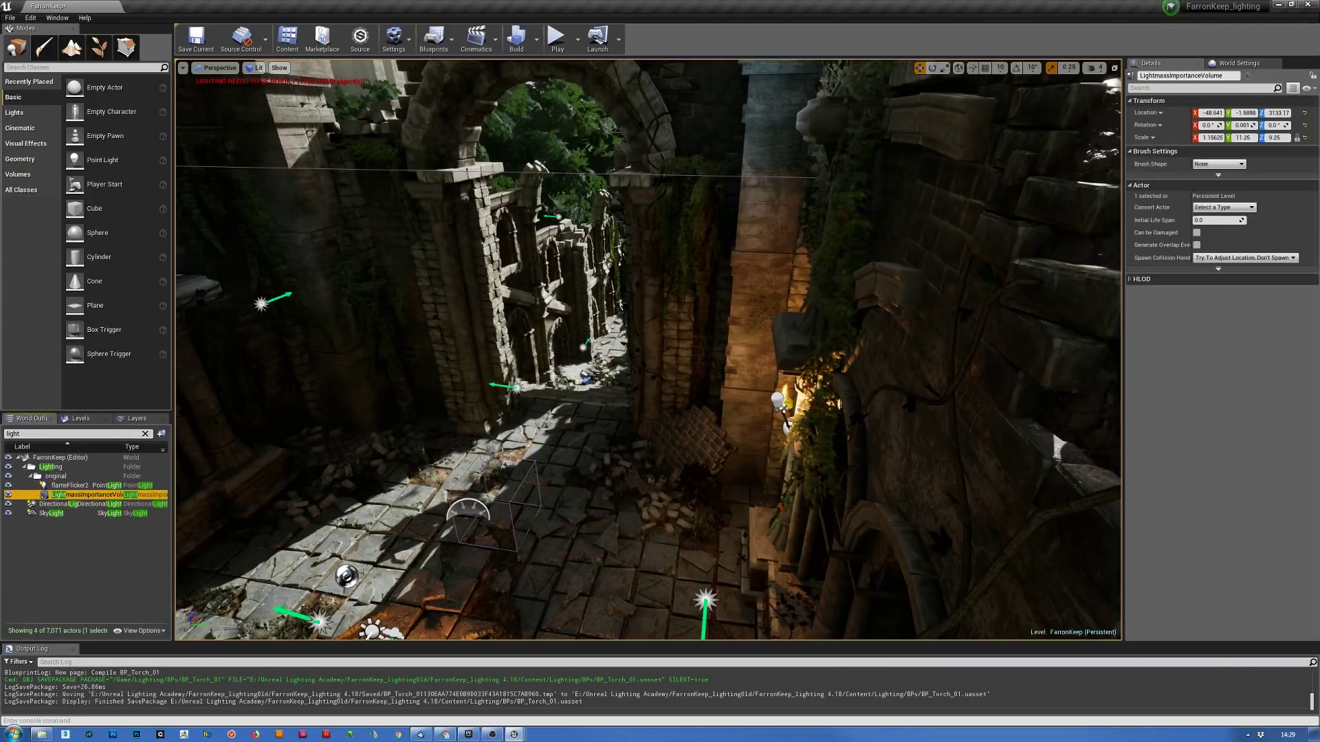
- Shift the LightmassImportanceVolume along the X axis away from its place around the ruins, and delete it
key(s)
right_drag(771, 336, 557, 356)
drag(584, 355, 671, 371)
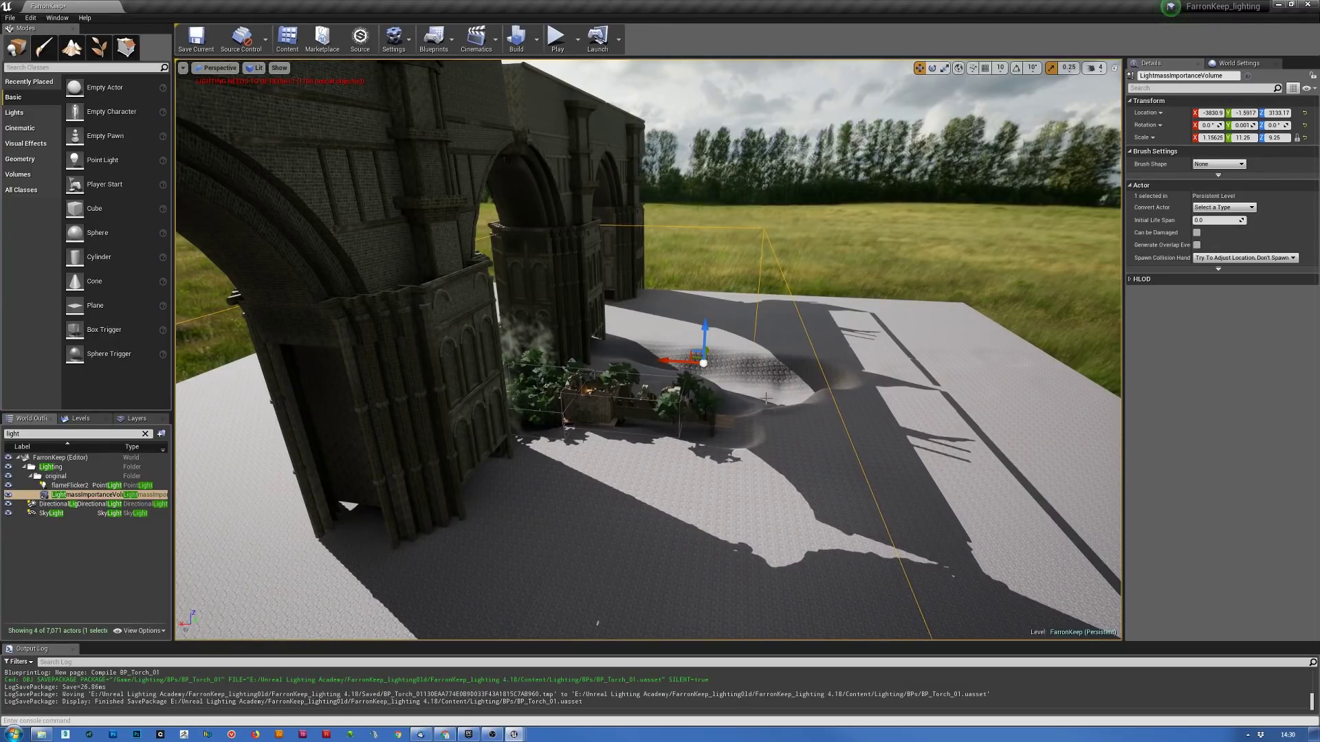
mouse_move(655, 363)
mouse_down()
mouse_move(601, 360)
mouse_move(657, 359)
mouse_up()
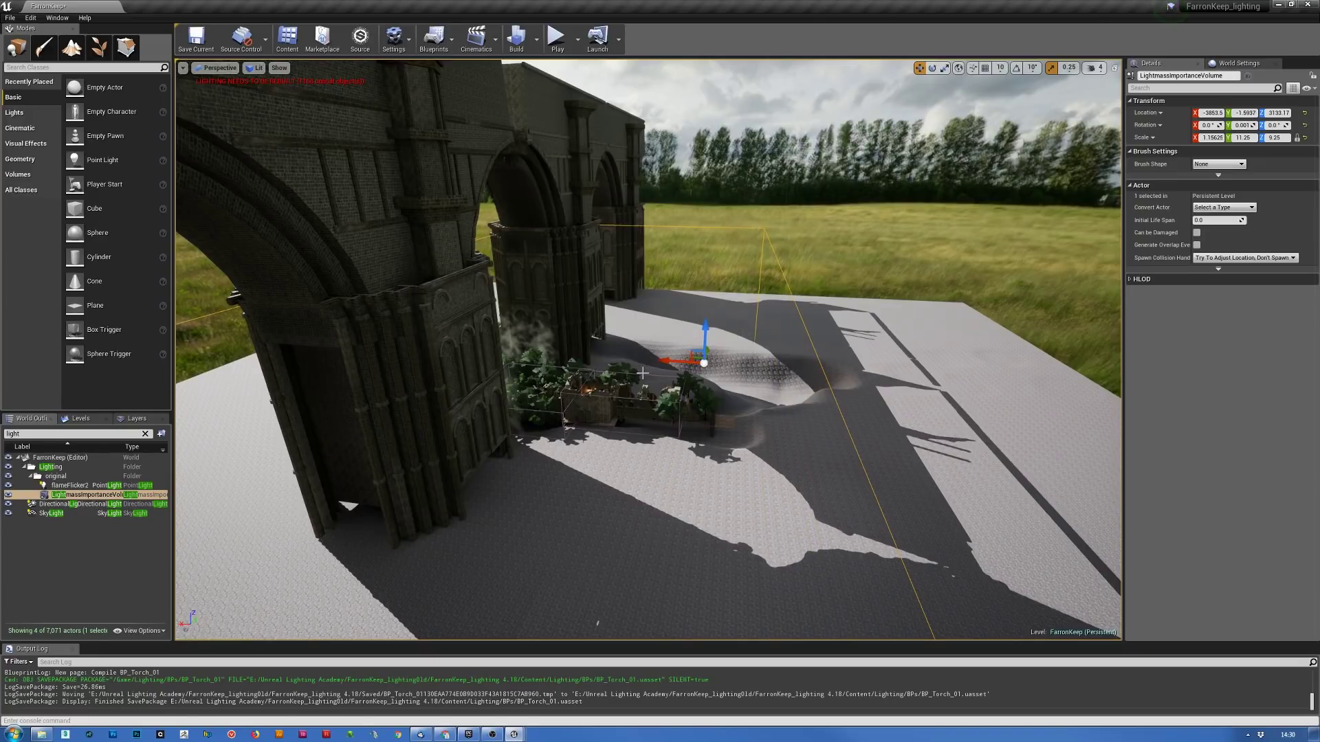
key(Delete)
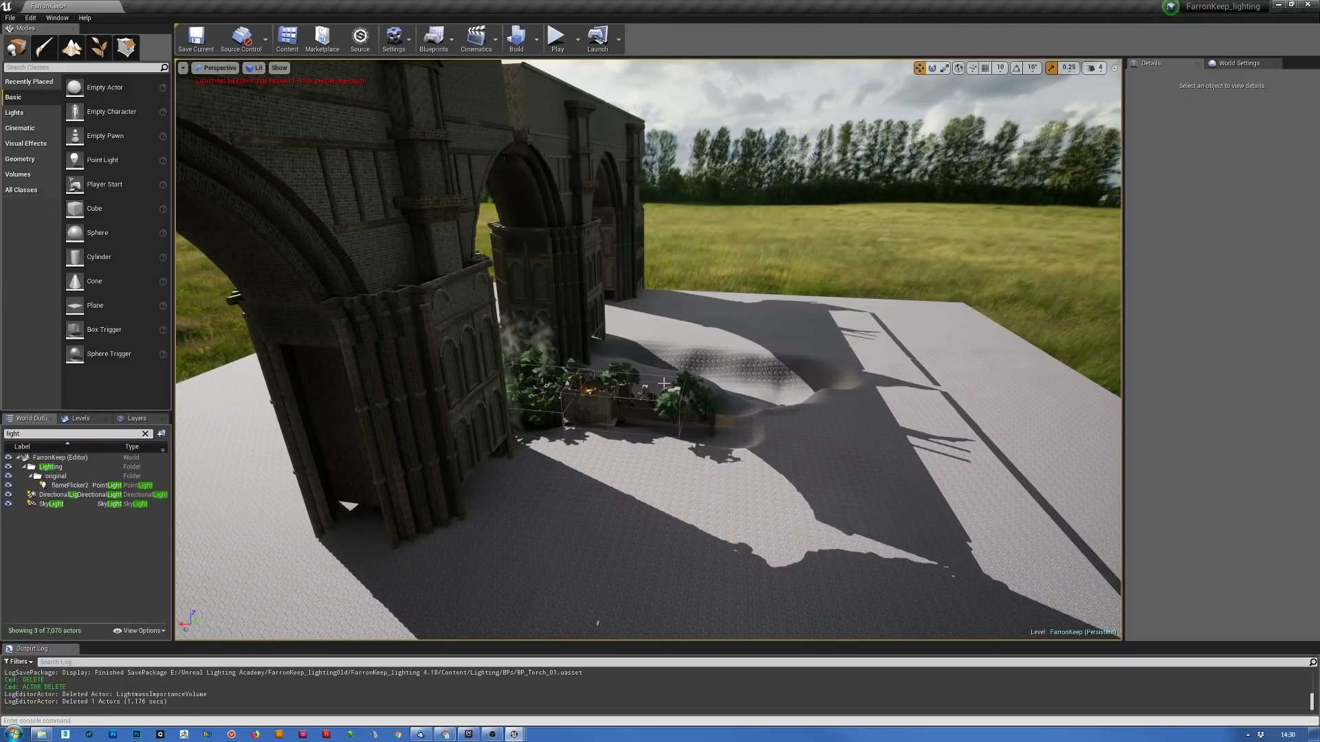
- Filter the placeable actors by "light" and widen the list so the full volume names fit
click(50, 68)
text(light)
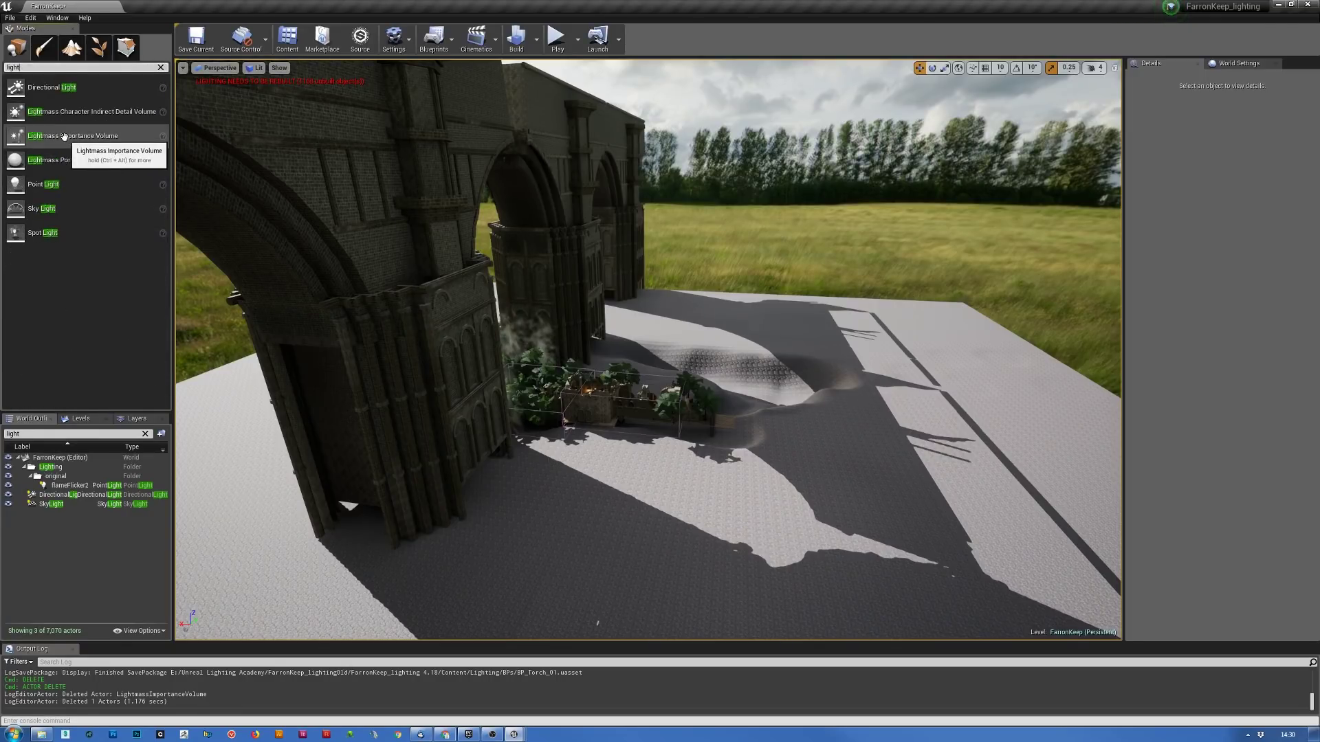
drag(173, 128, 218, 128)
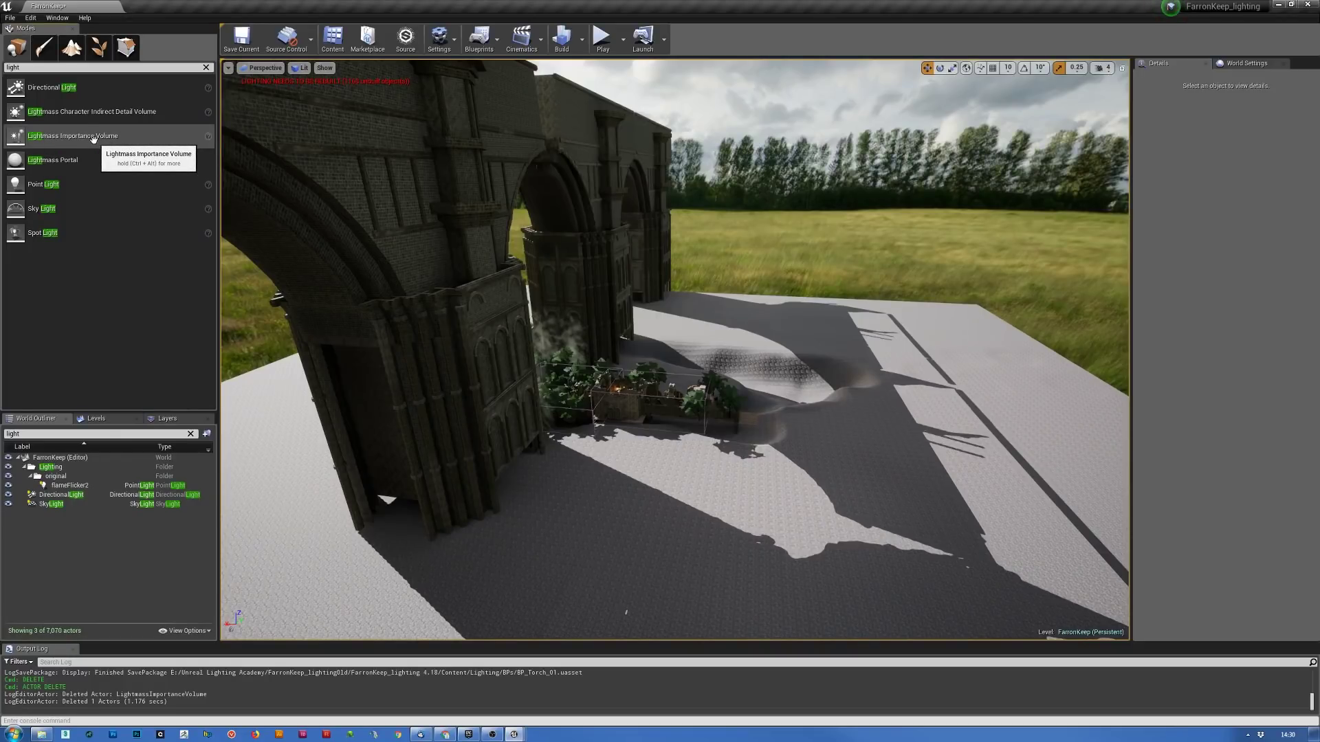
- Look over the ruins and review the Volume Lighting Method options in the world's Lightmass settings, keeping VLM Volumetric Lightmap
right_drag(509, 282, 559, 408)
key(w)
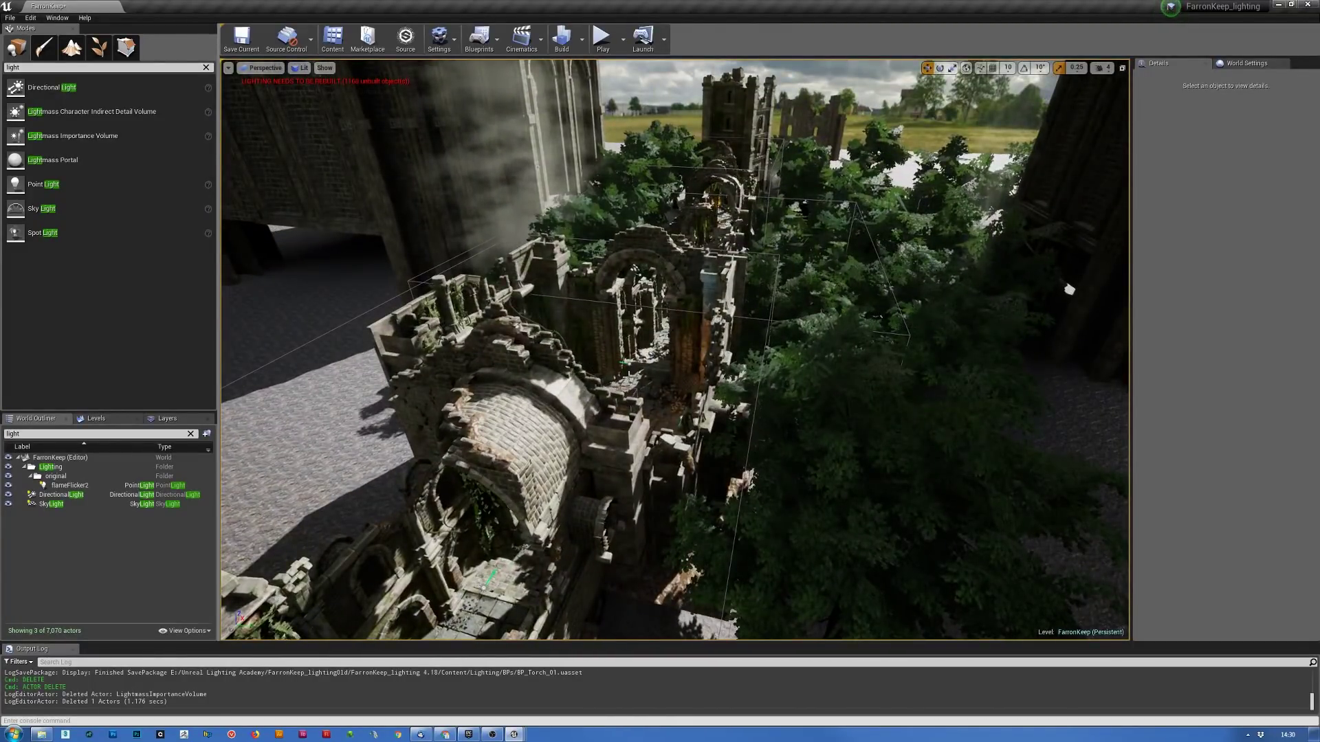
right_drag(620, 387, 902, 329)
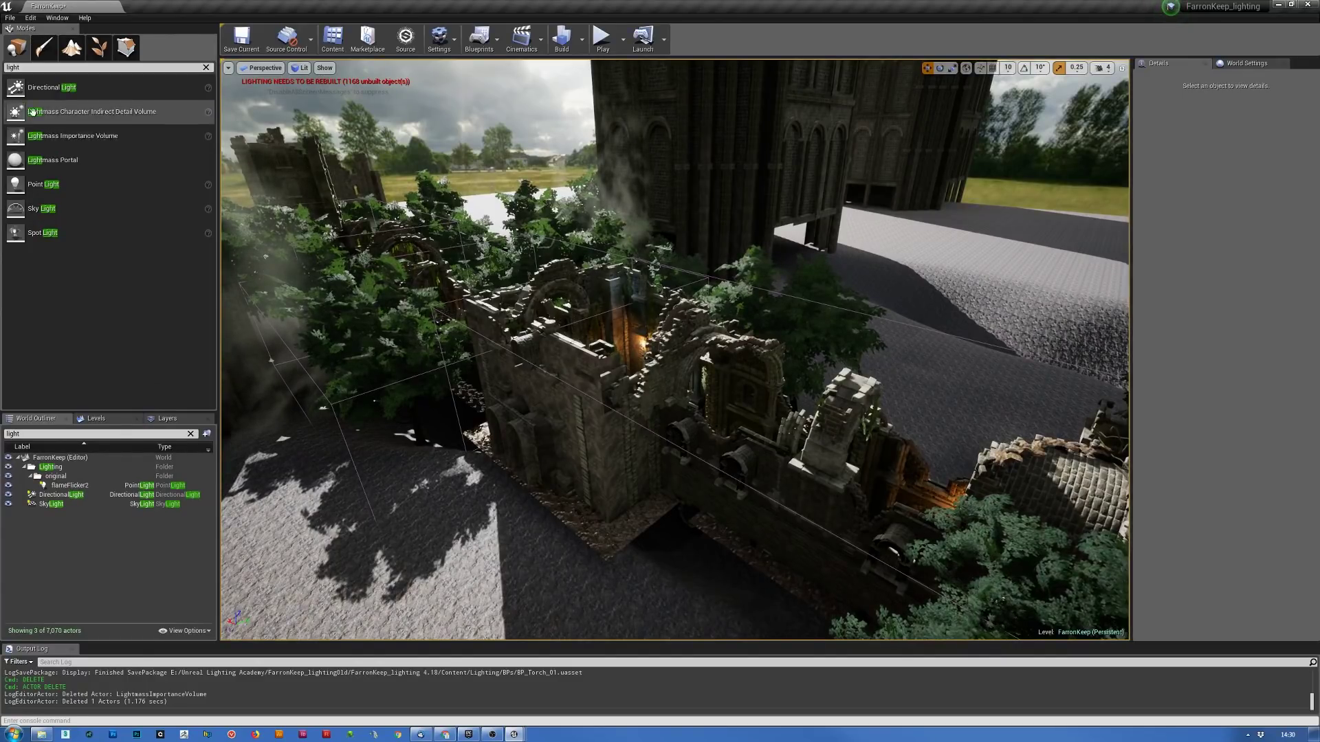
click(1250, 67)
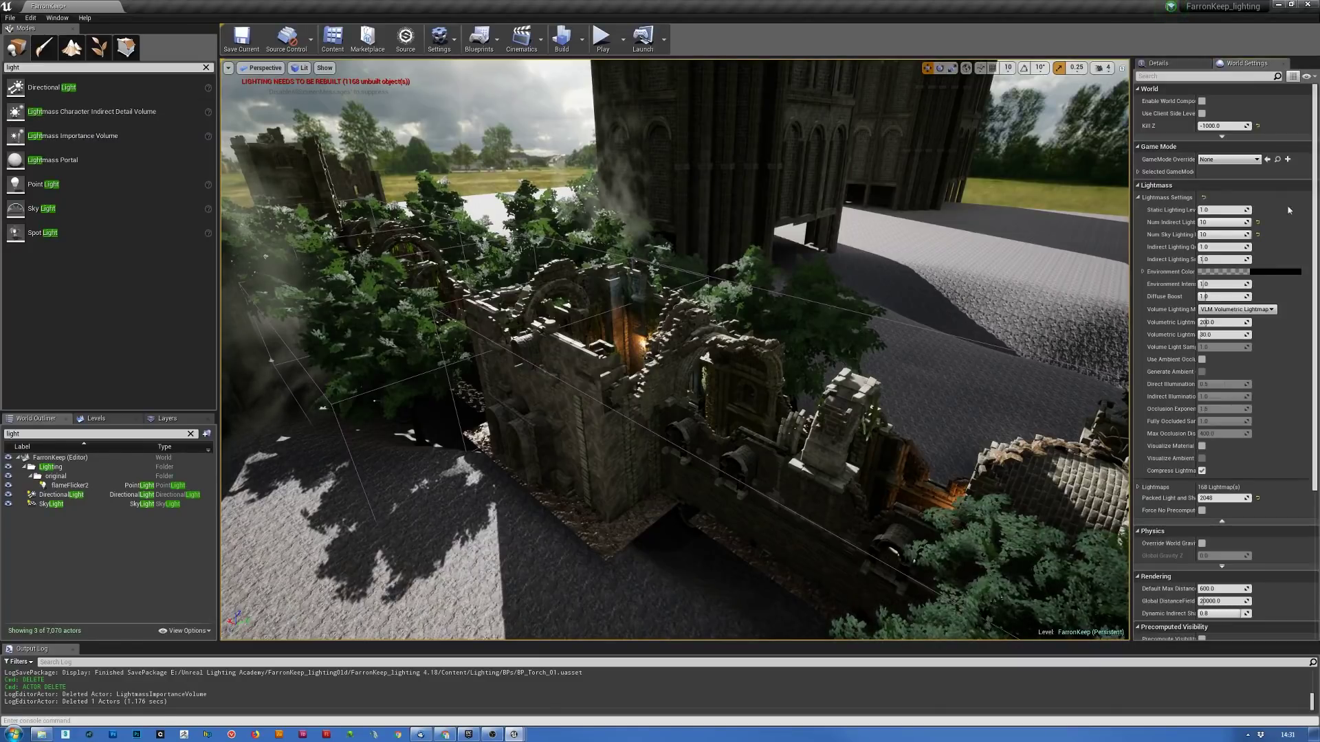
click(1241, 312)
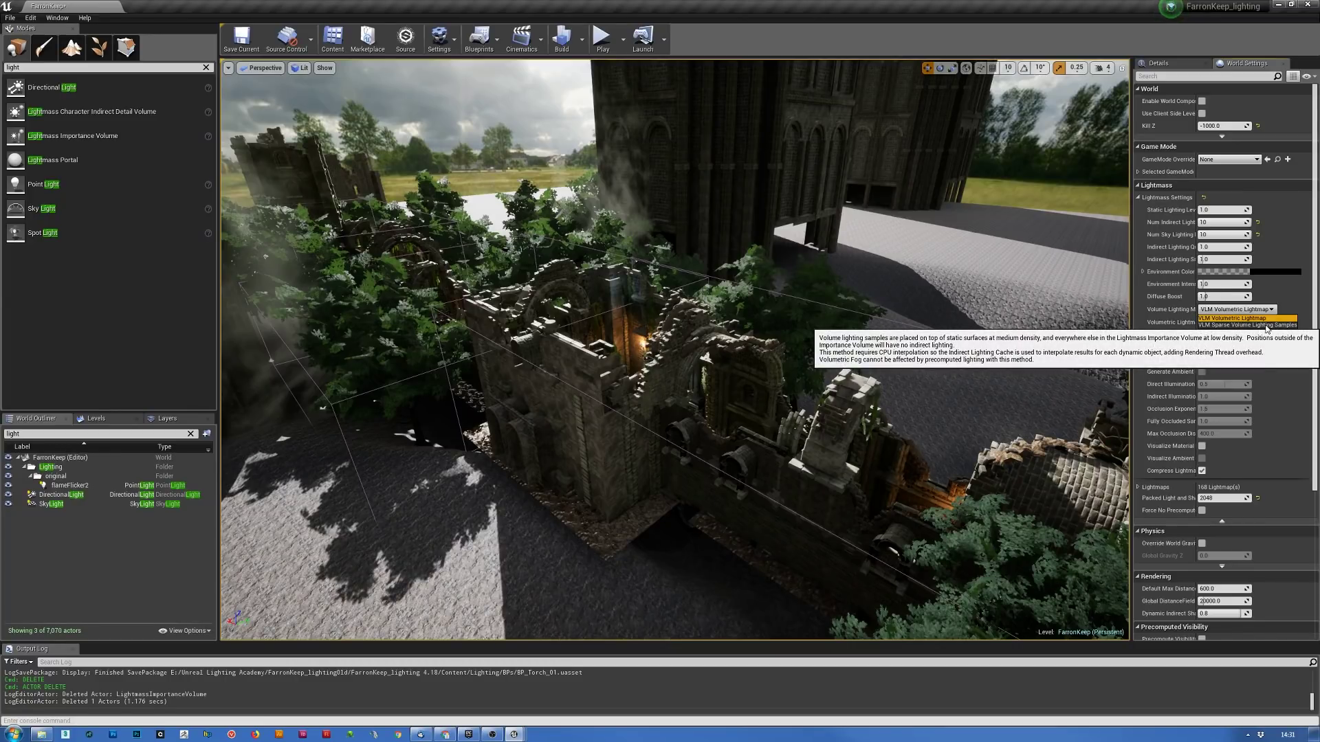
click(1238, 318)
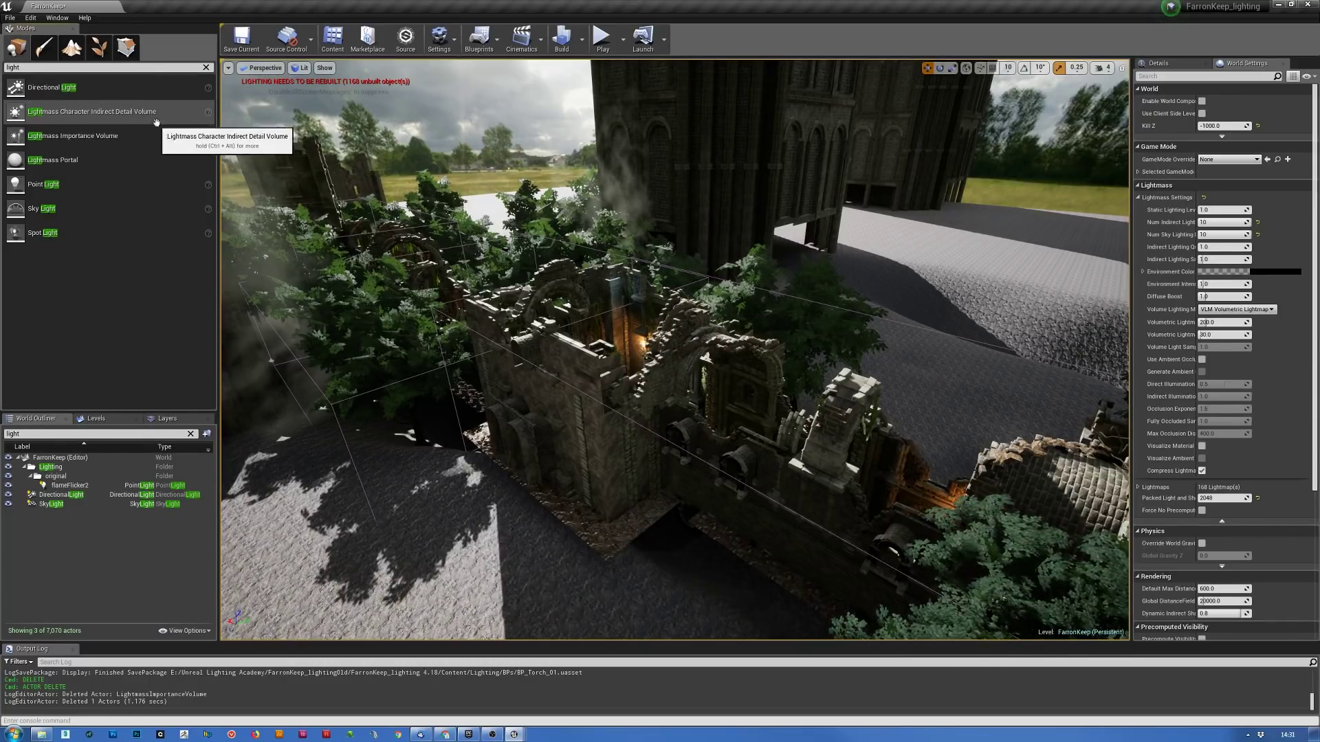
- Place a Lightmass Character Indirect Detail Volume on the courtyard floor and expand its brush and HLOD settings
right_drag(762, 317, 715, 319)
key(w)
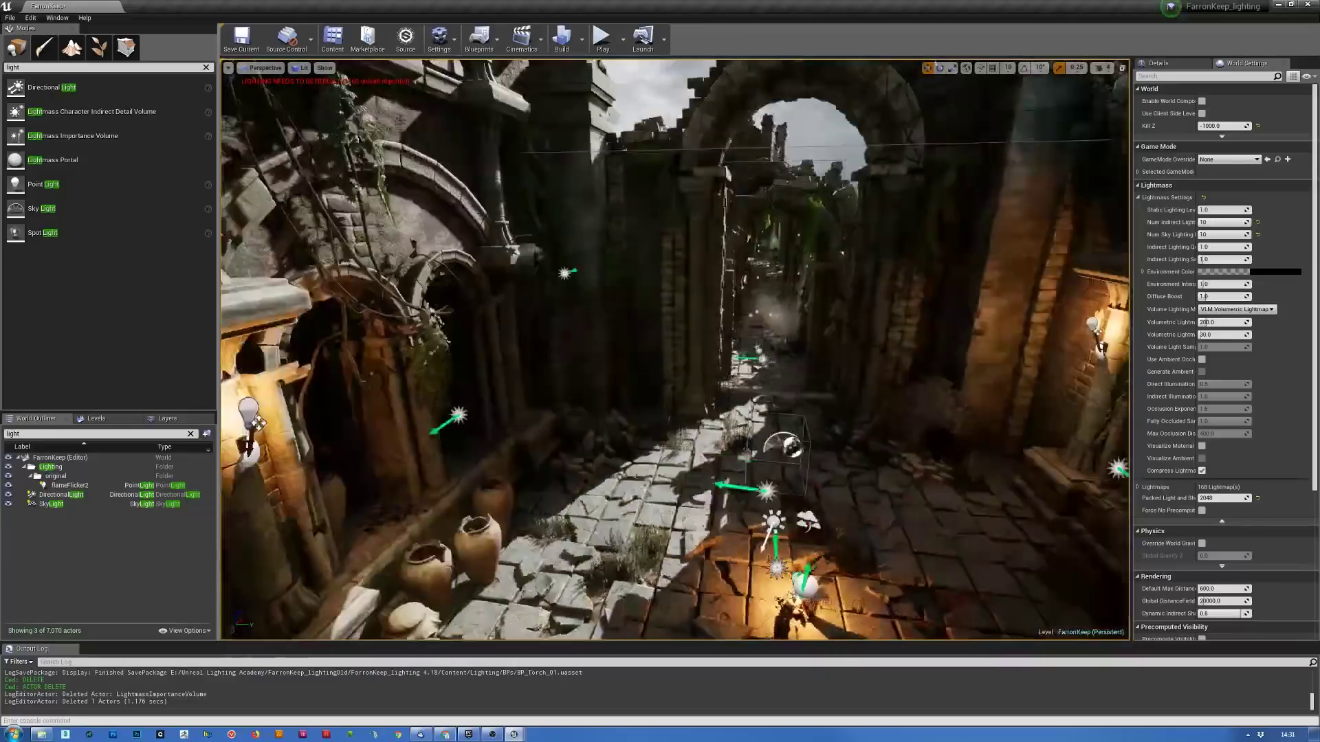
drag(60, 112, 636, 490)
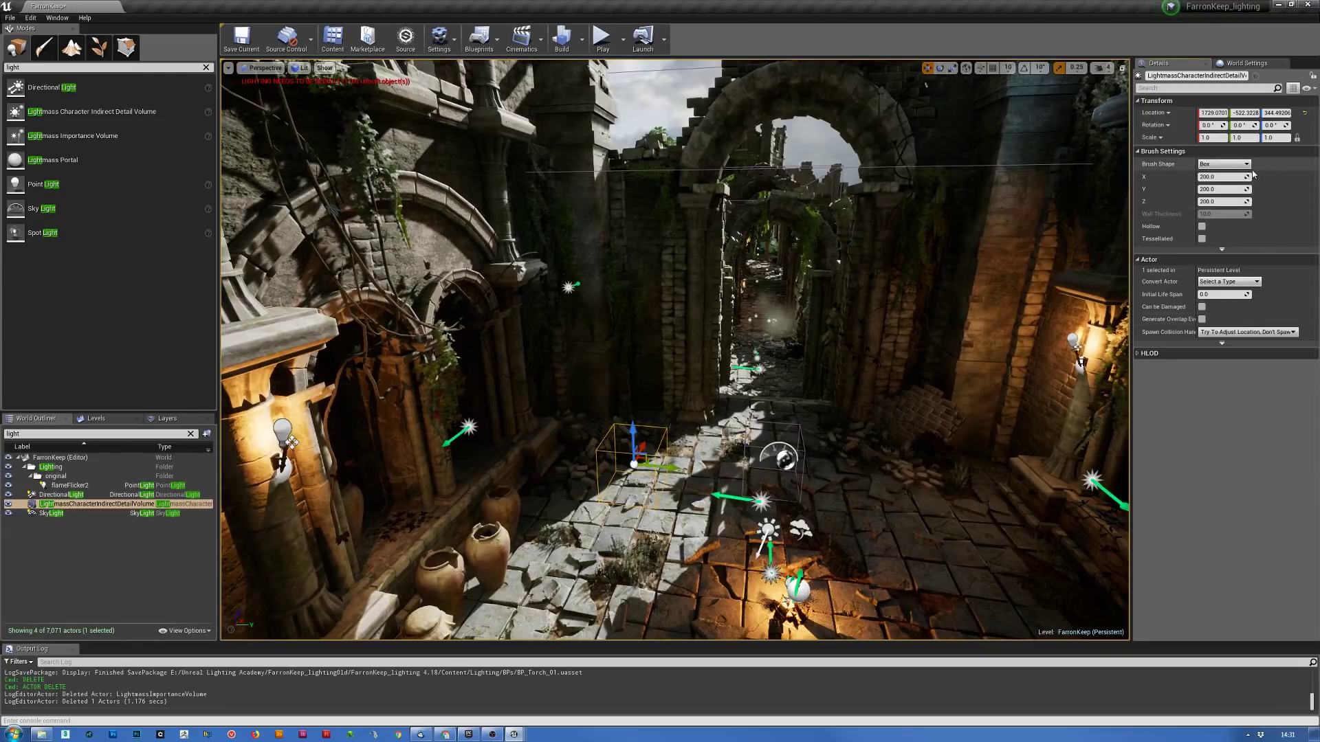
click(1223, 250)
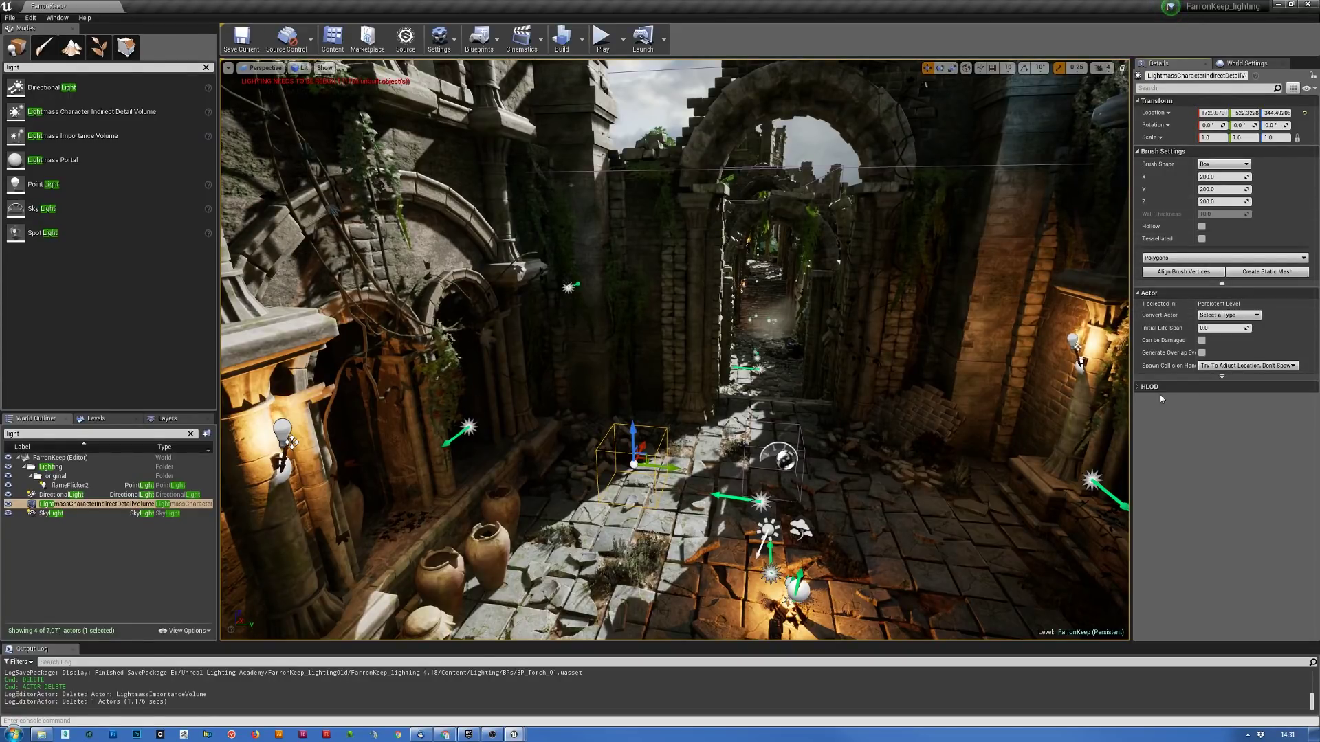
click(1138, 389)
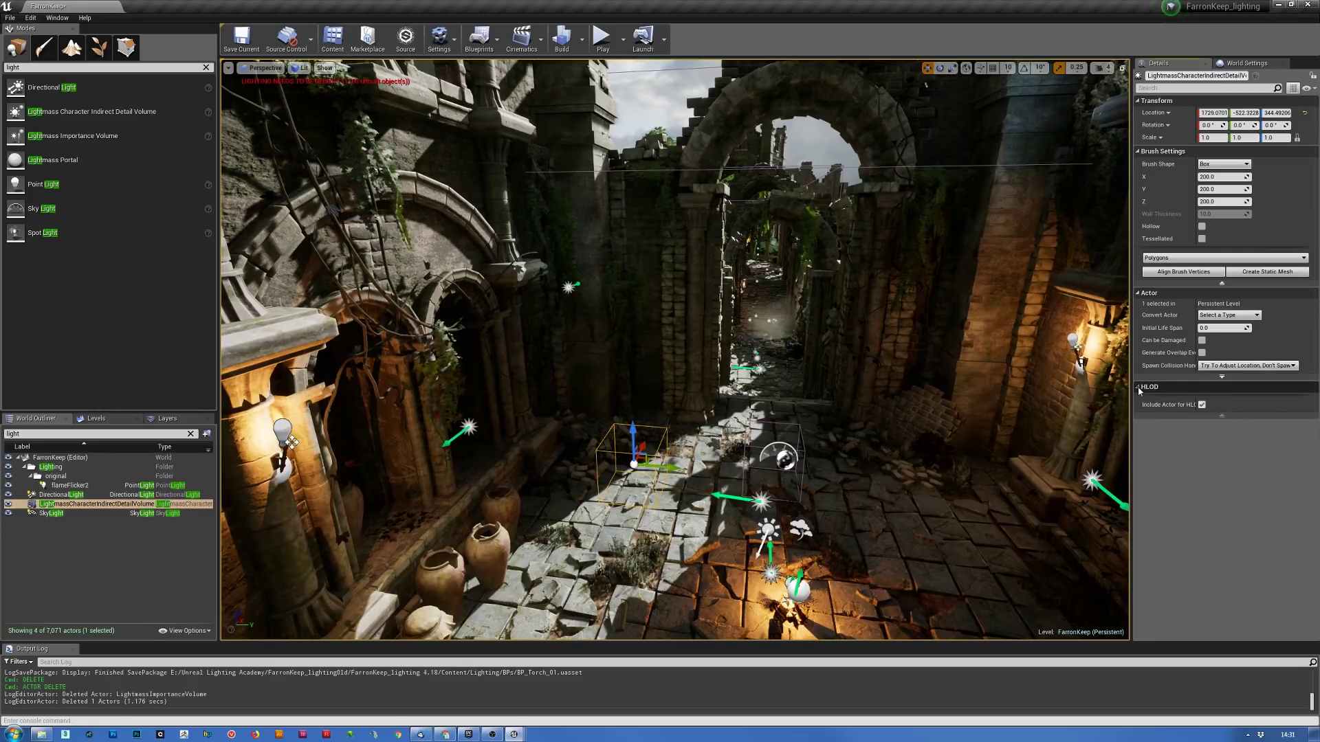
- Set the world's Volume Lighting Method to VLM Sparse Volume Lighting Samples
click(1242, 63)
click(1235, 310)
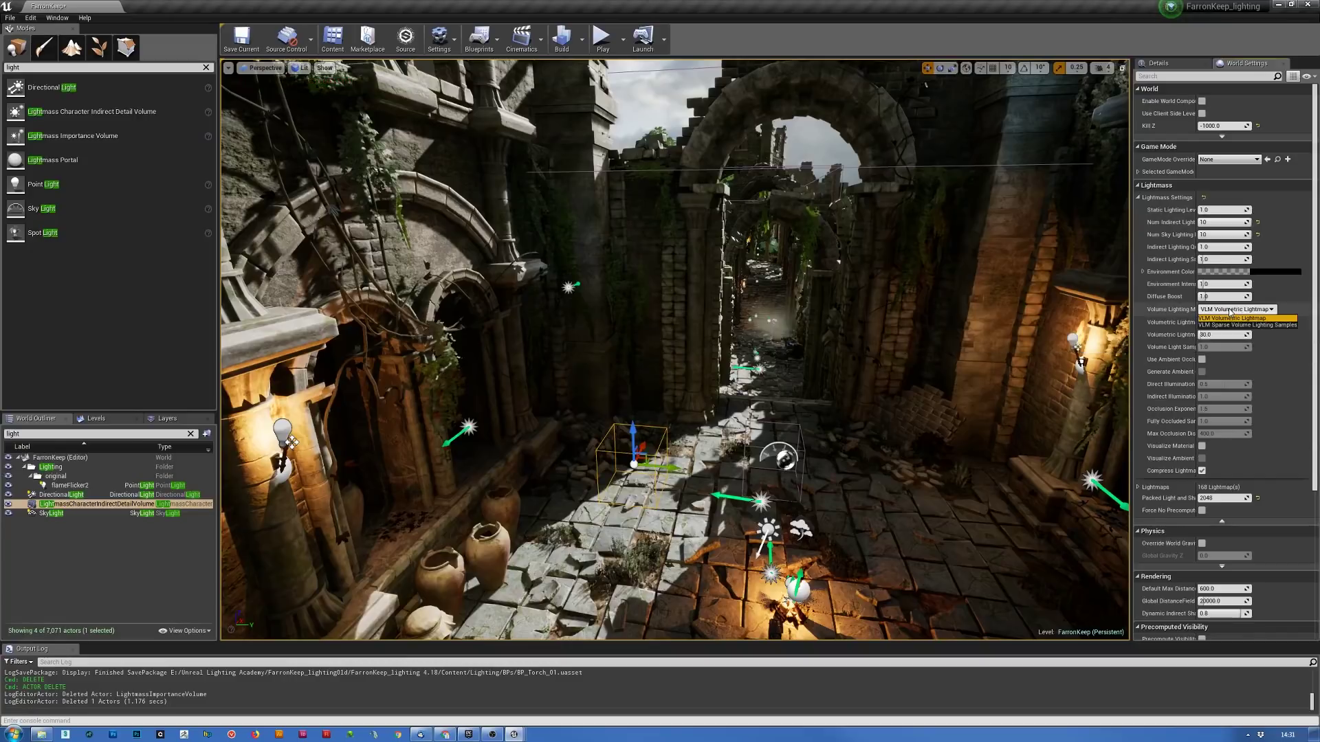
click(1230, 325)
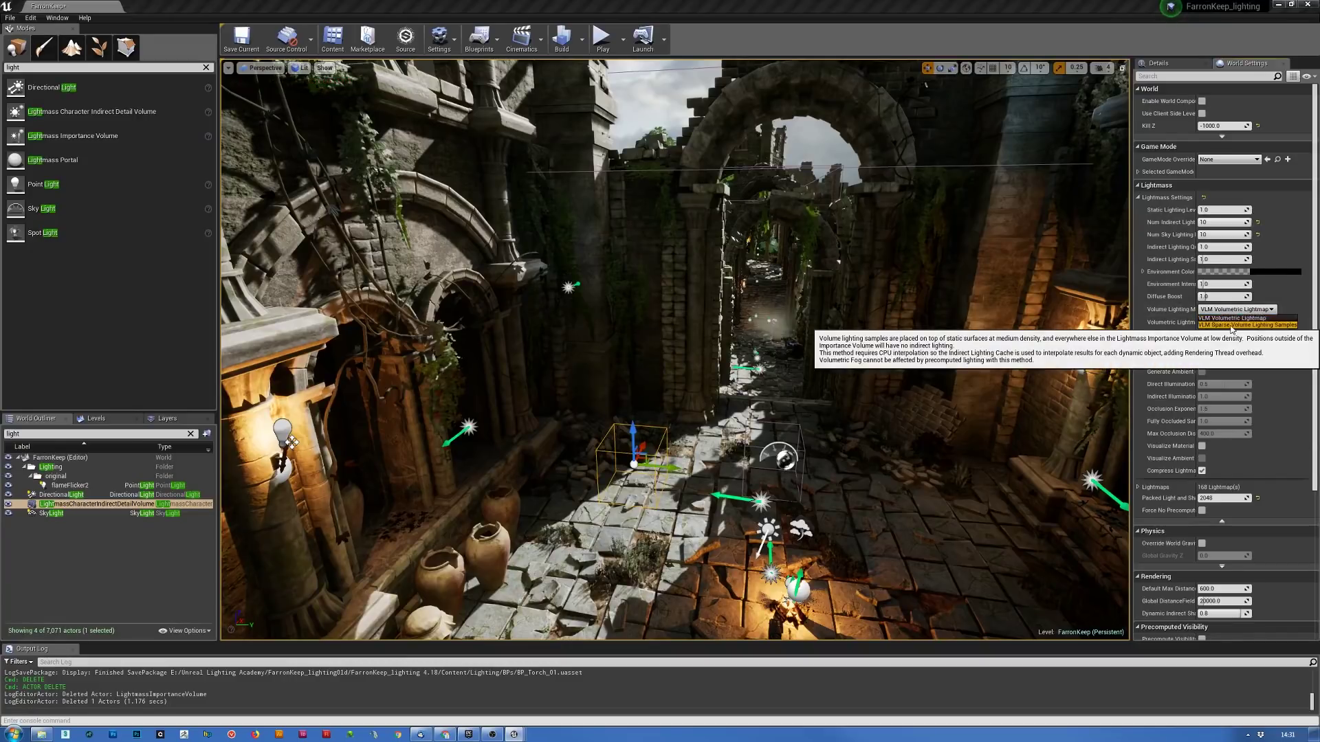
- Shift the character indirect detail volume along the Y axis, delete it, and bring it back onto the courtyard floor
click(1160, 62)
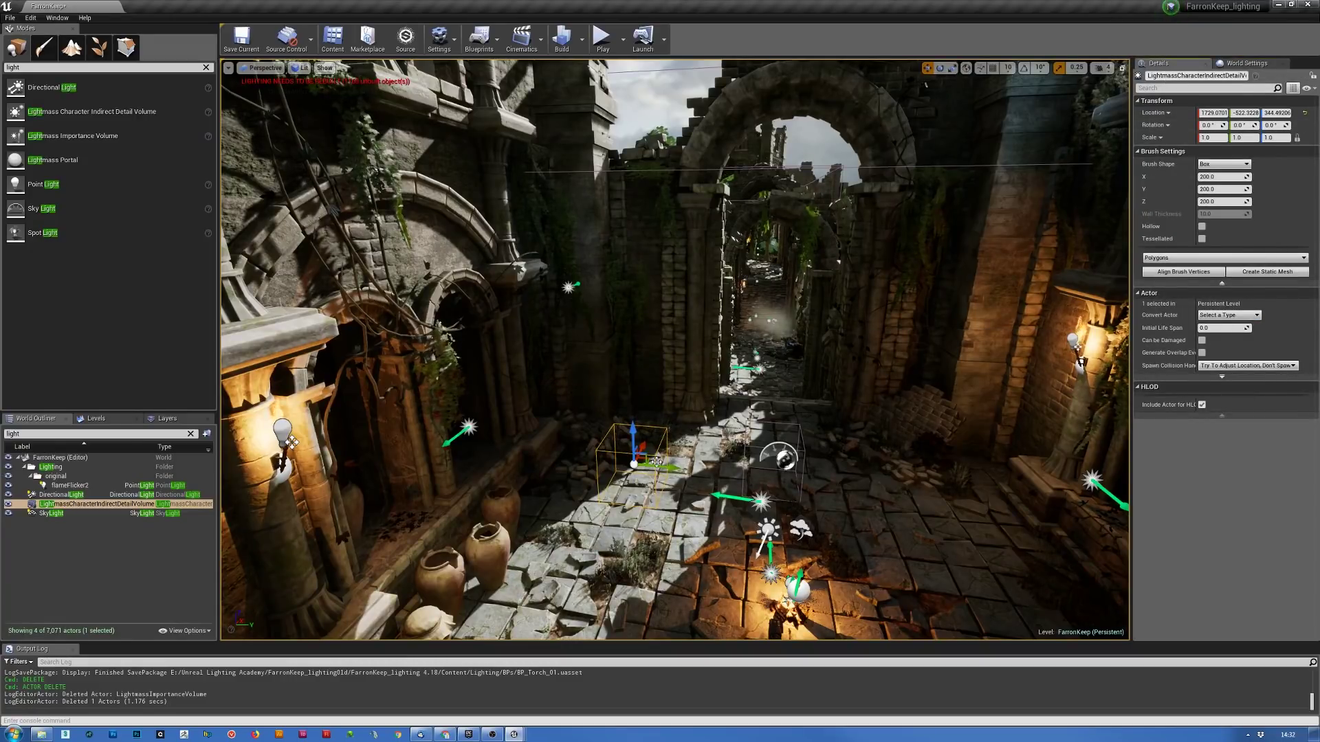
drag(664, 468, 690, 473)
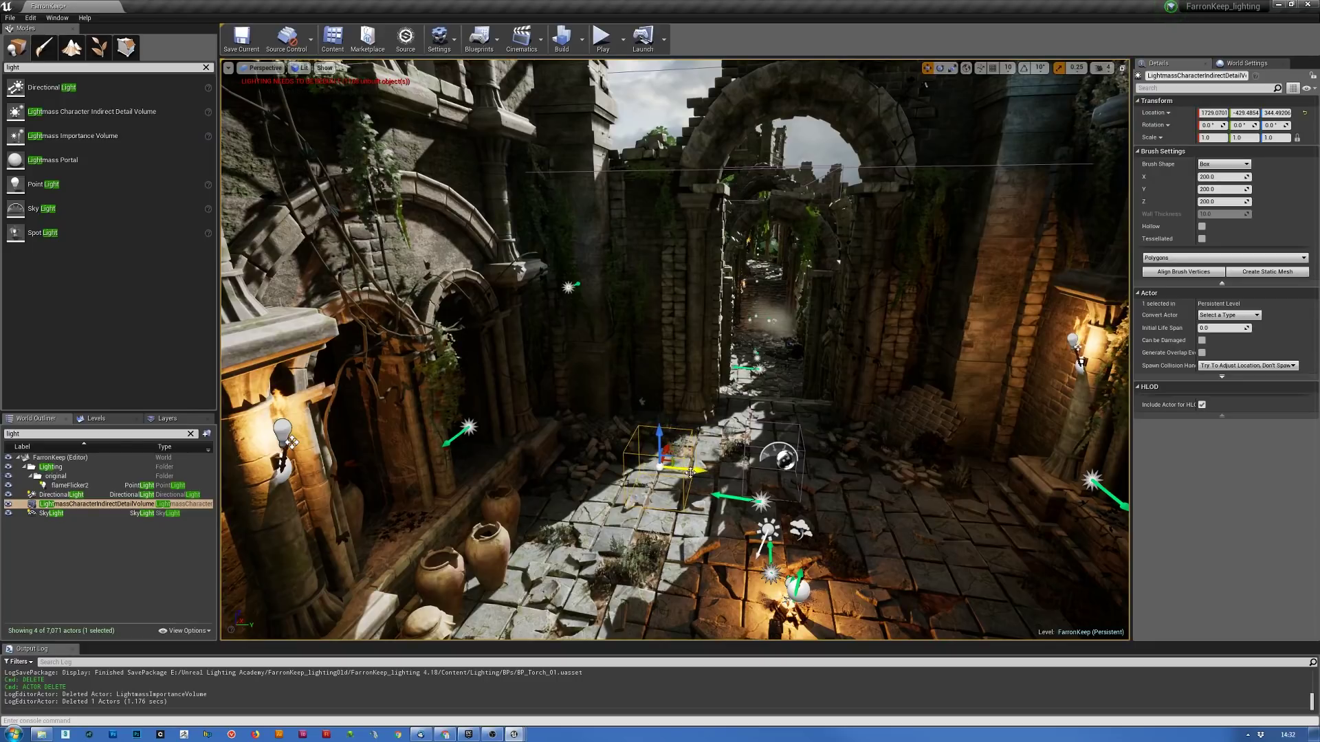
key(Delete)
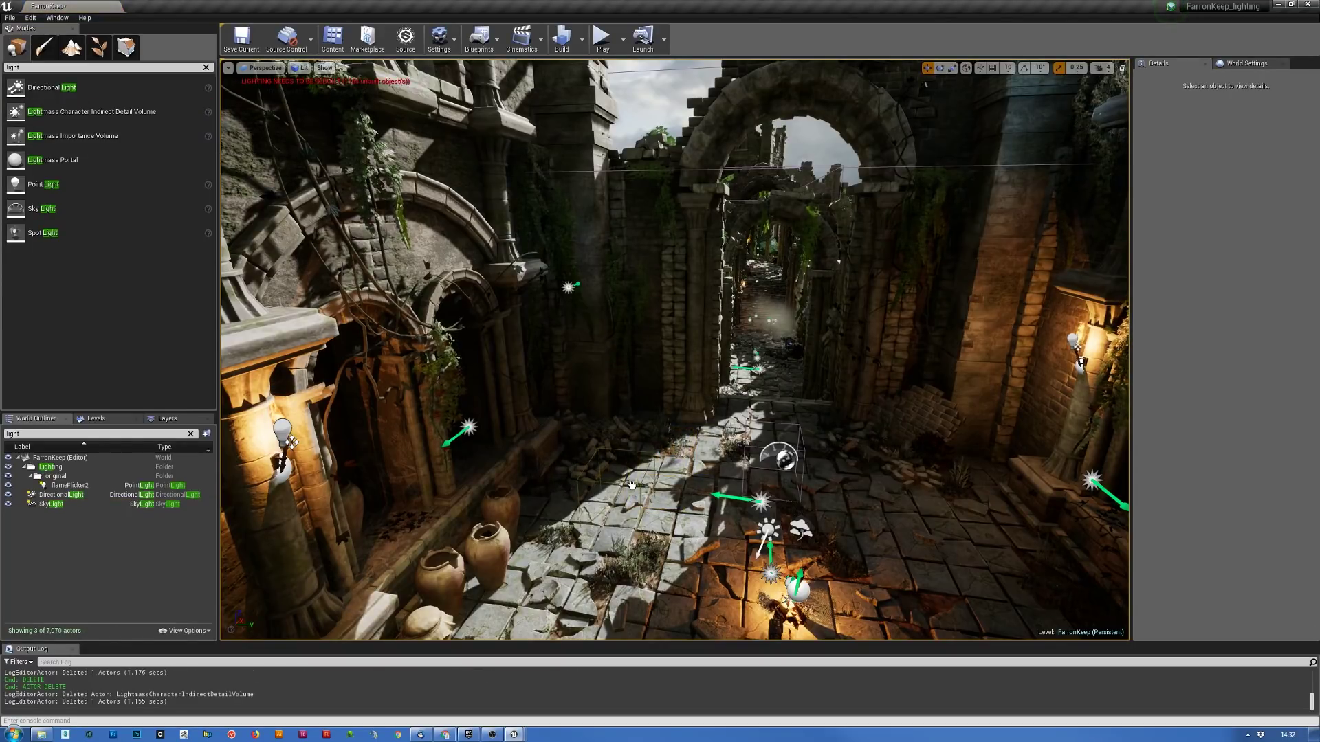
key(ctrl+z)
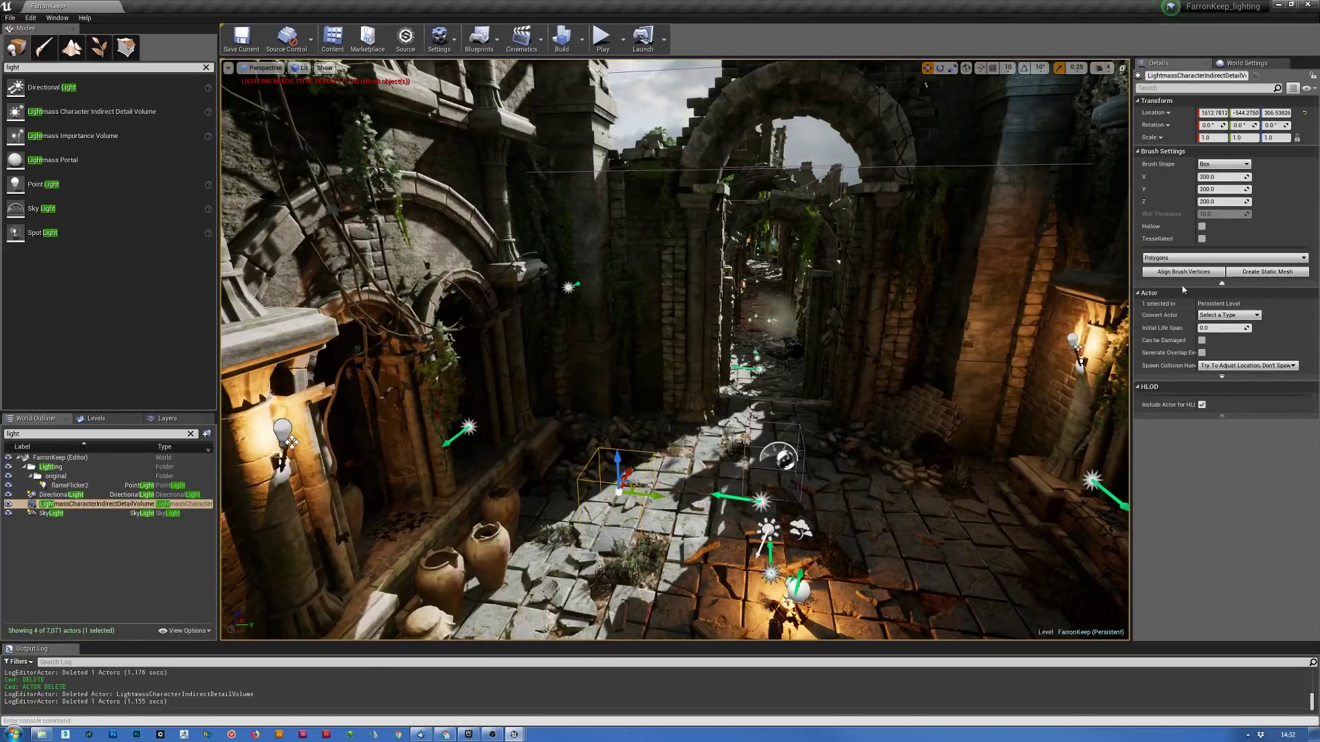
- Expand the detail volume's advanced actor settings, move it across and above the courtyard floor, and delete it
click(1222, 378)
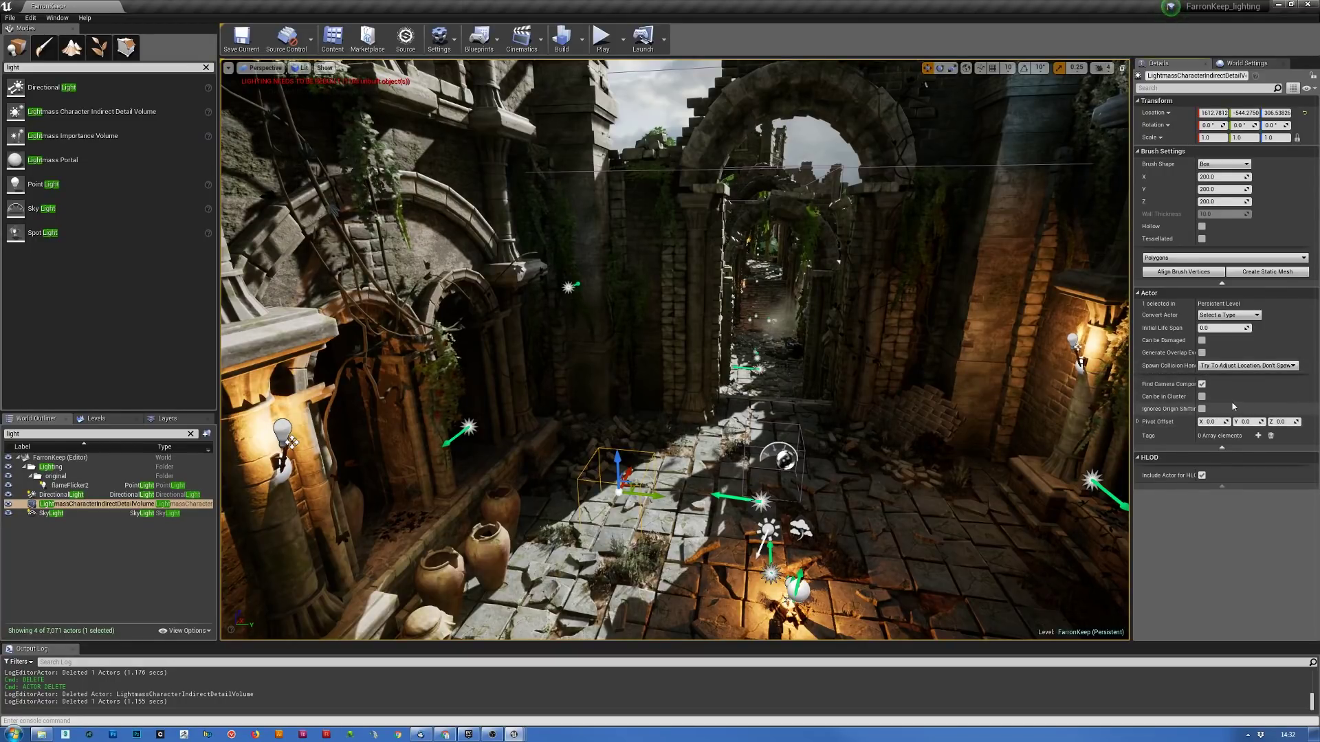
drag(653, 495, 705, 540)
click(1246, 63)
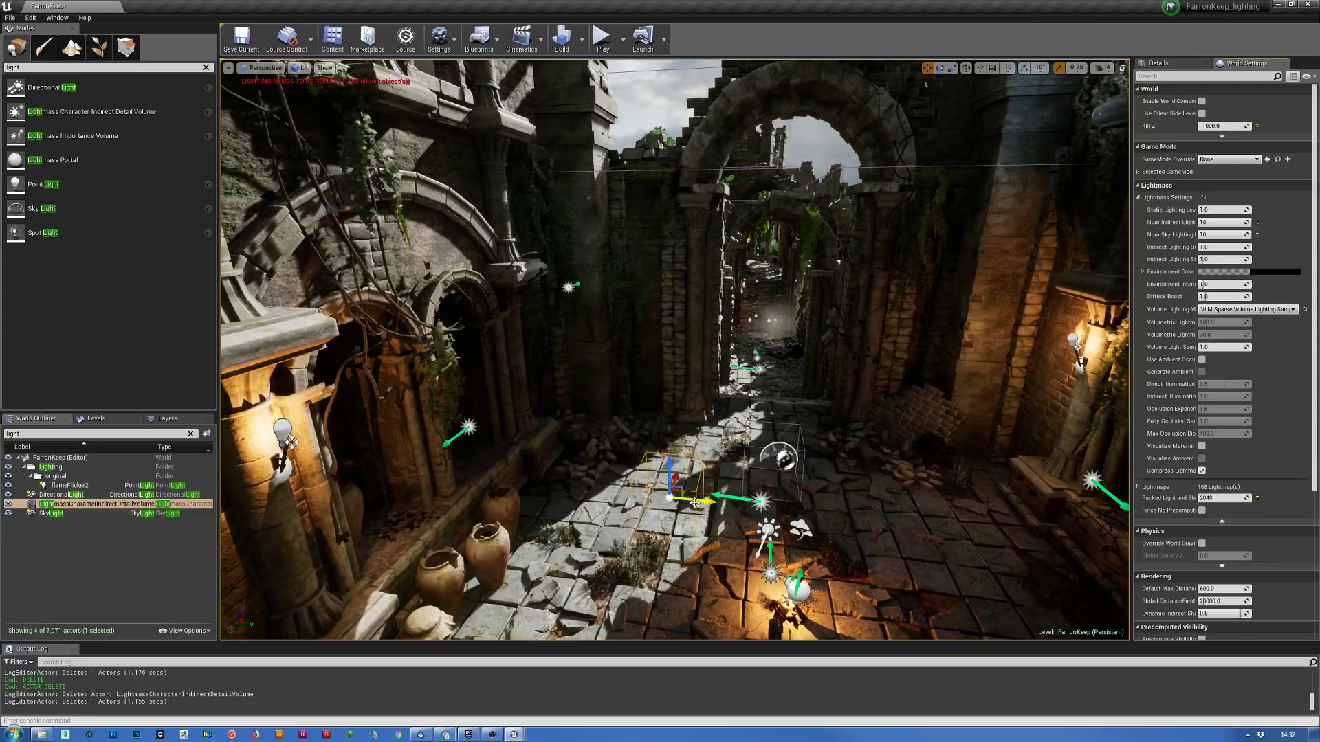
drag(704, 499, 702, 508)
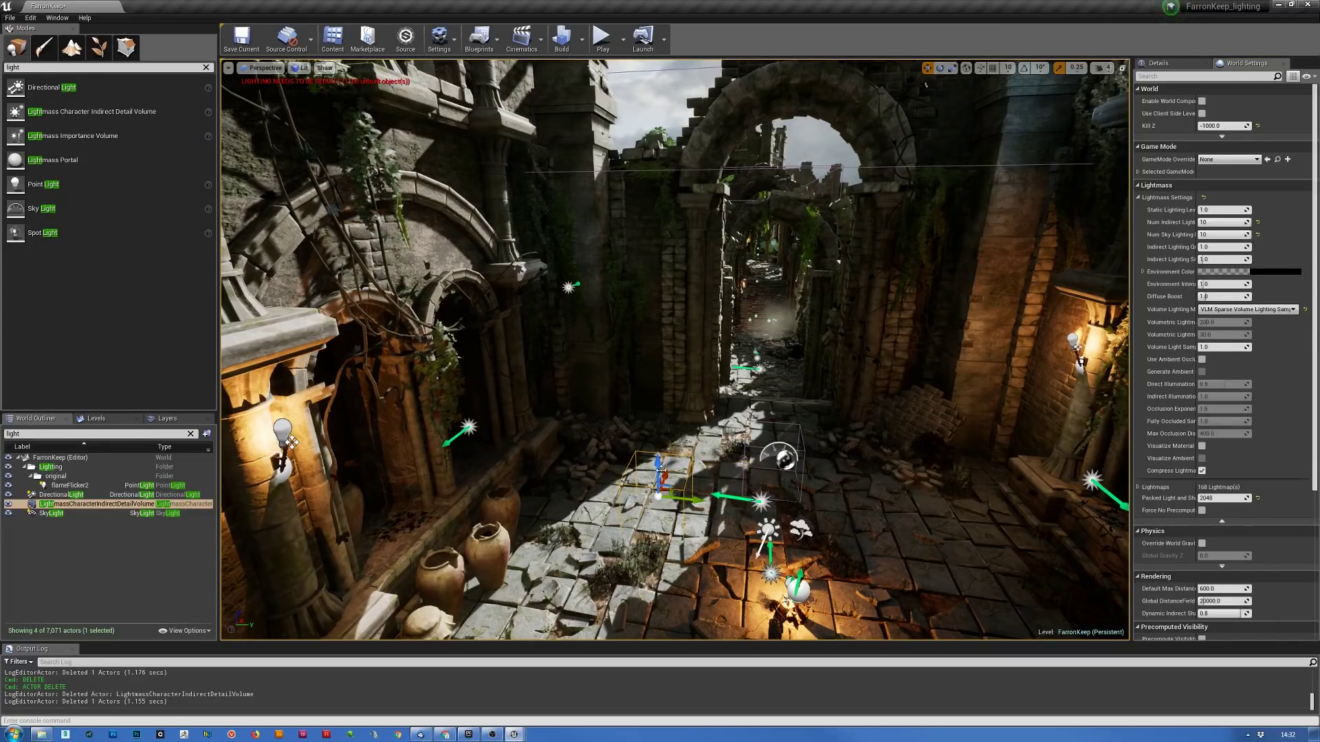
drag(659, 467, 658, 392)
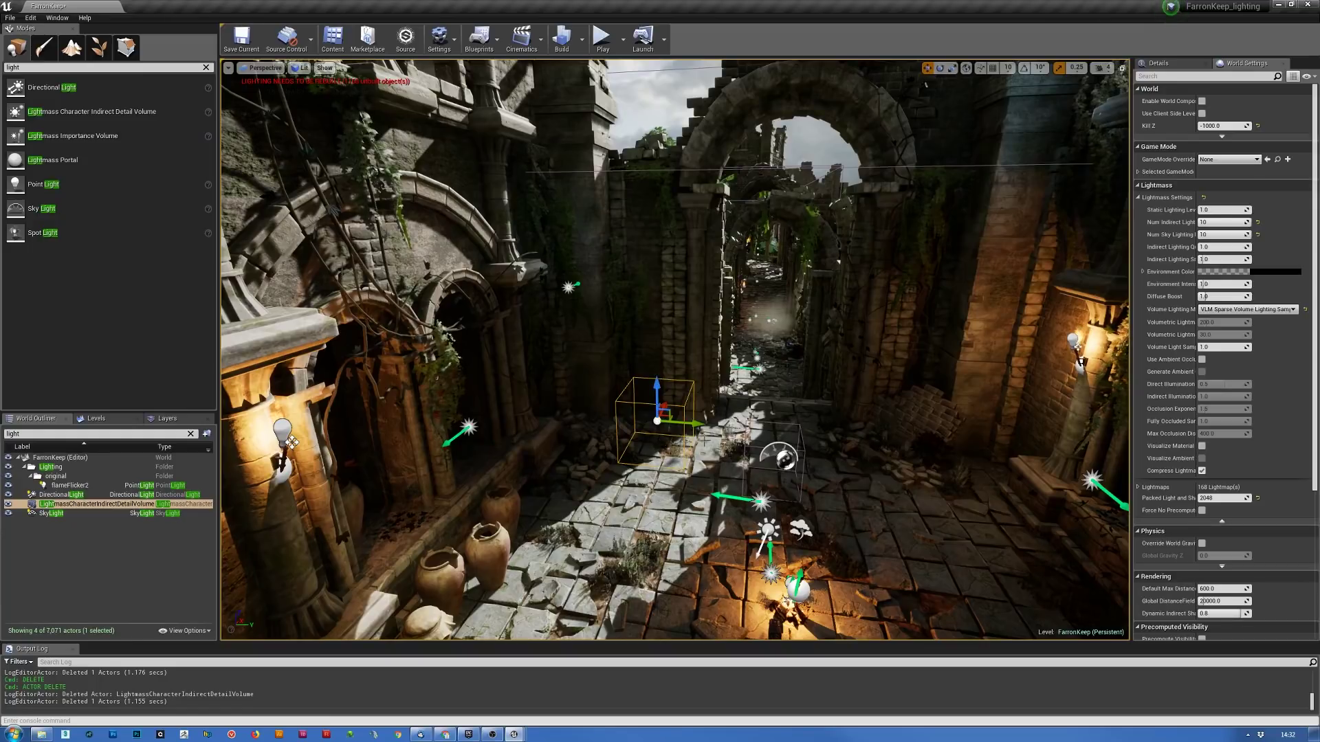
drag(693, 423, 700, 424)
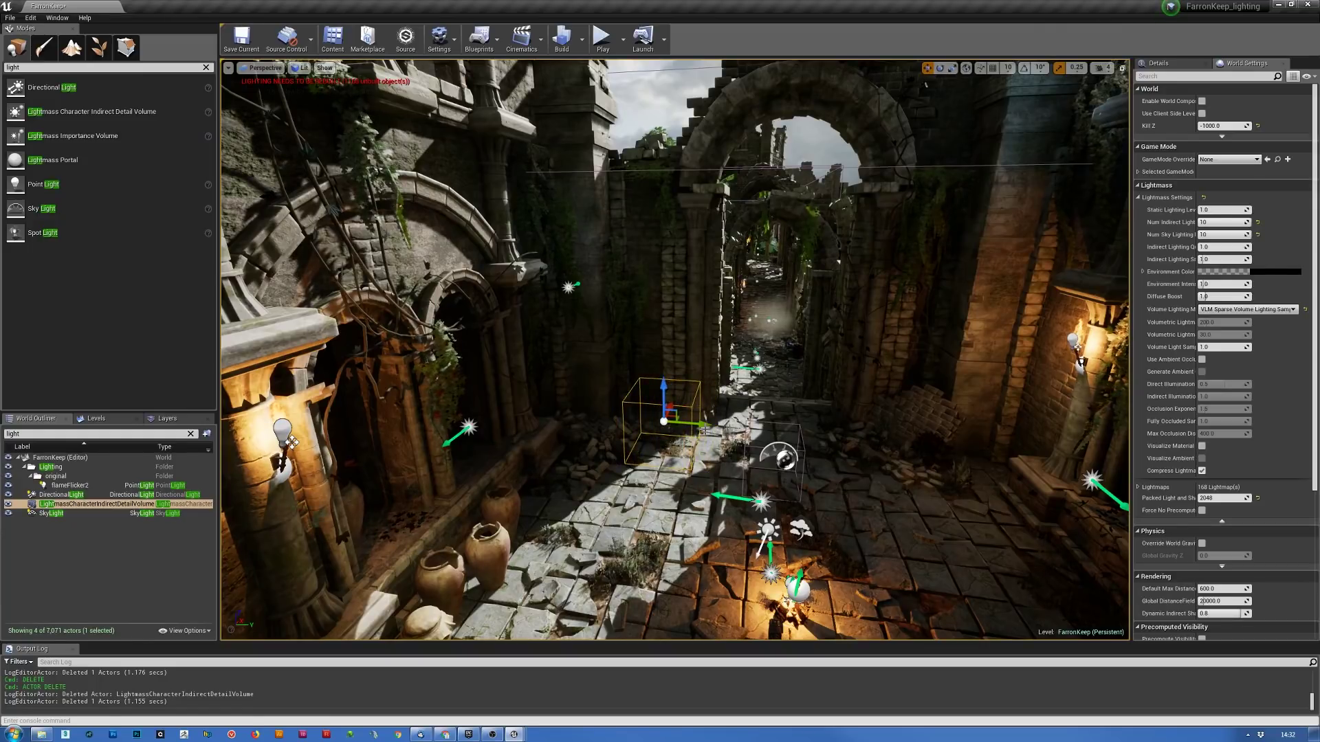
key(Delete)
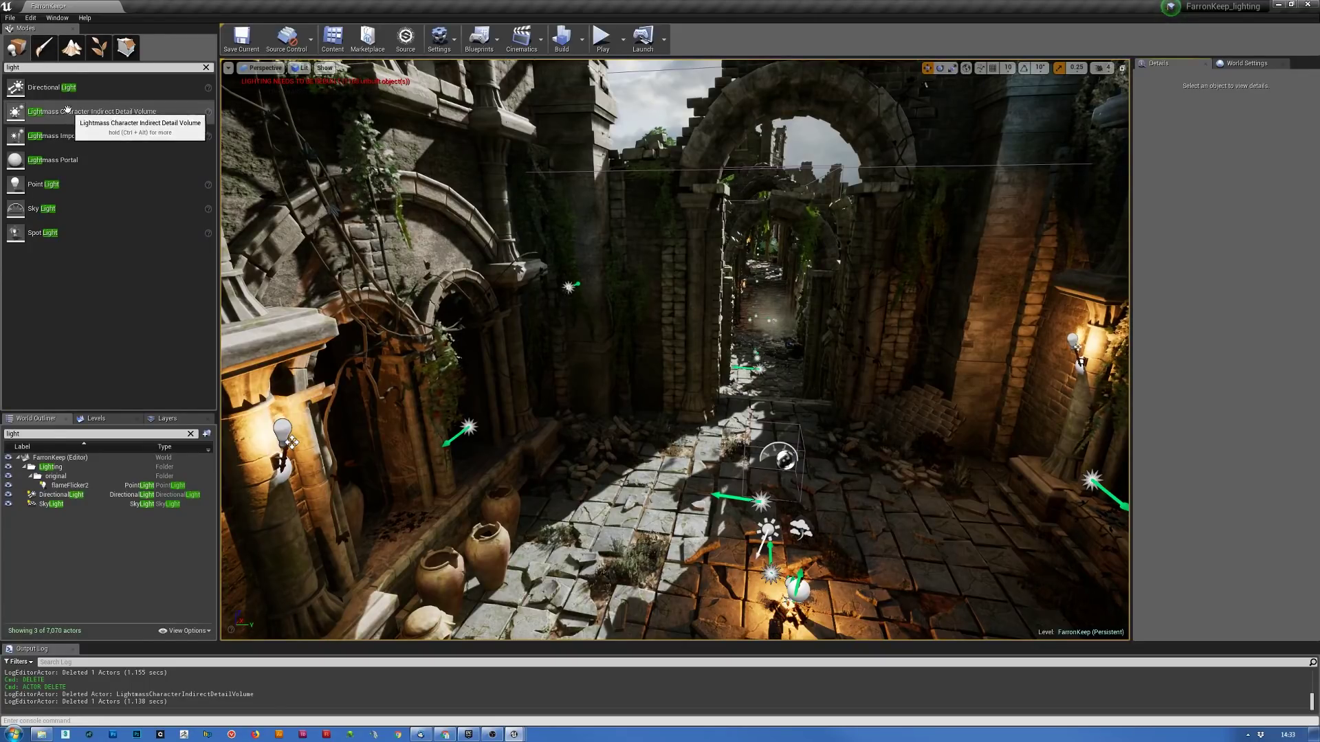
- Widen the world settings so the full Lightmass labels are readable, and set Volume Lighting Method to VLM Volumetric Lightmap
click(1243, 64)
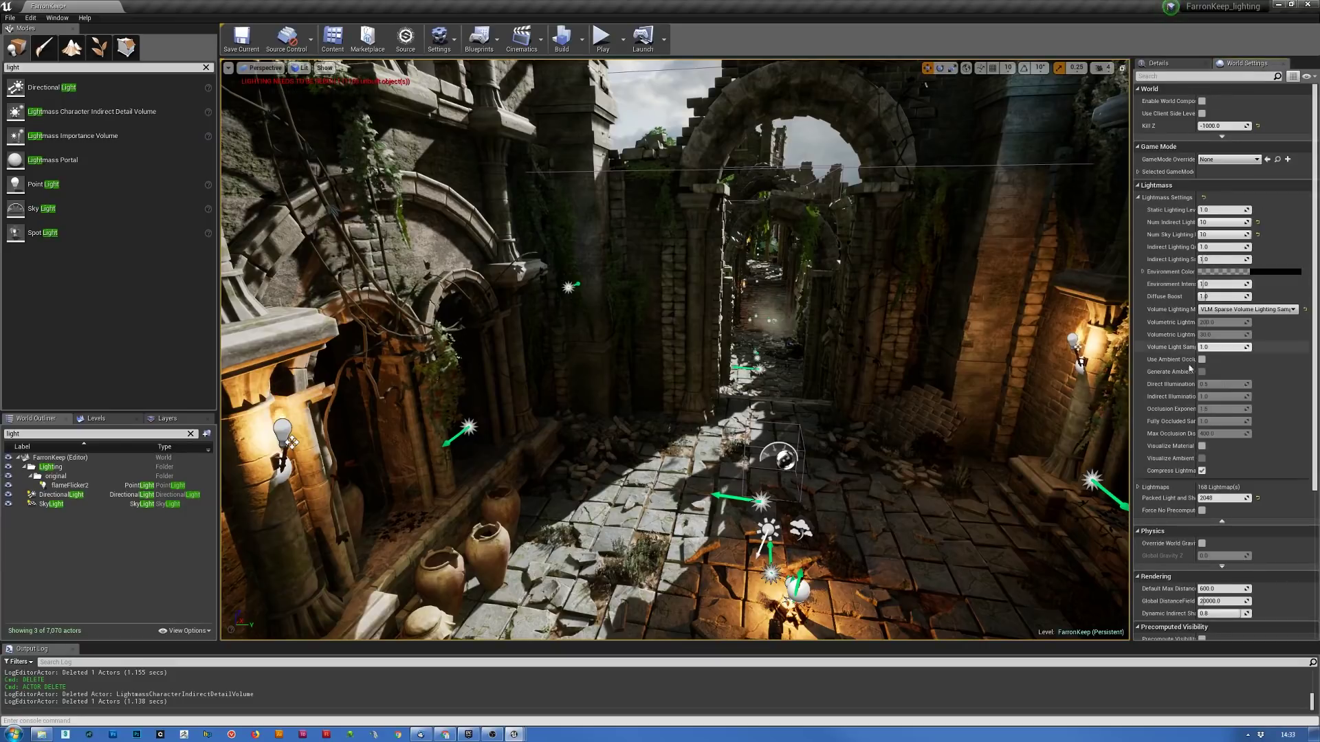
drag(1200, 346, 1253, 347)
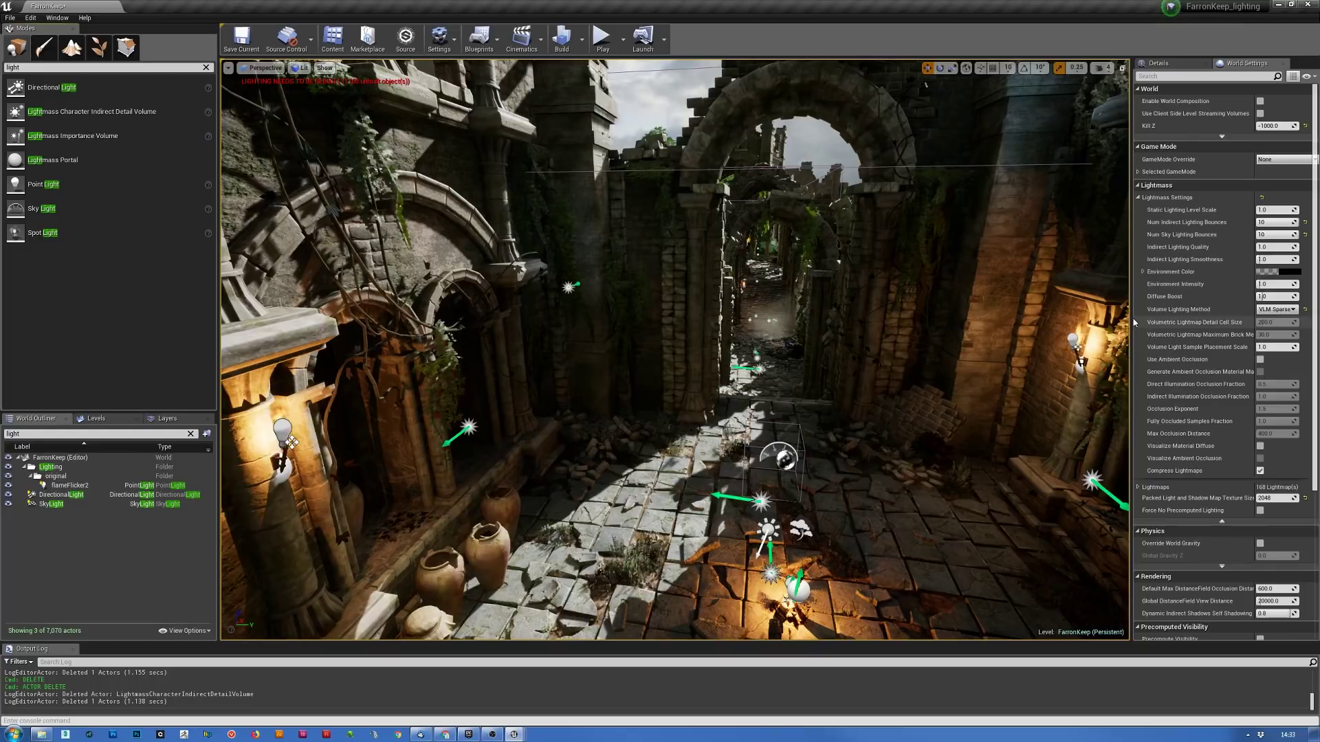
drag(1131, 323, 1091, 323)
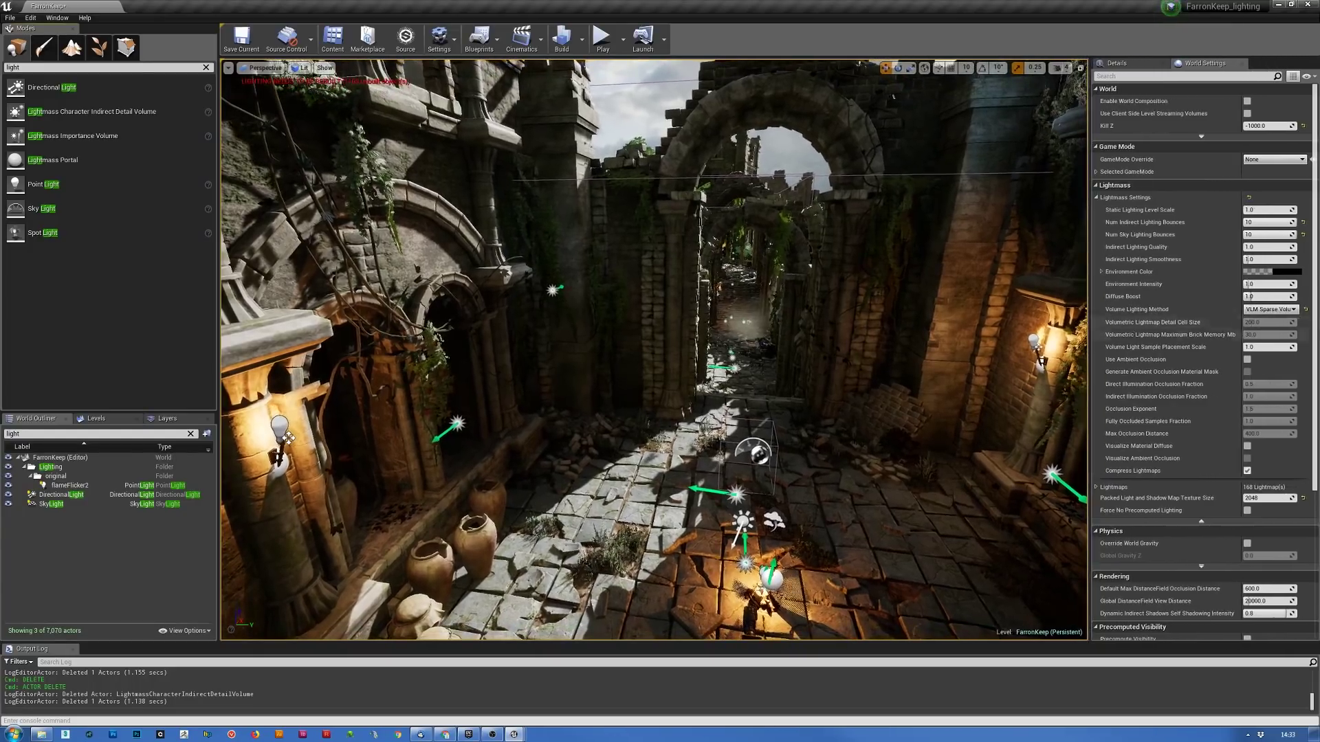
click(1259, 313)
click(1257, 318)
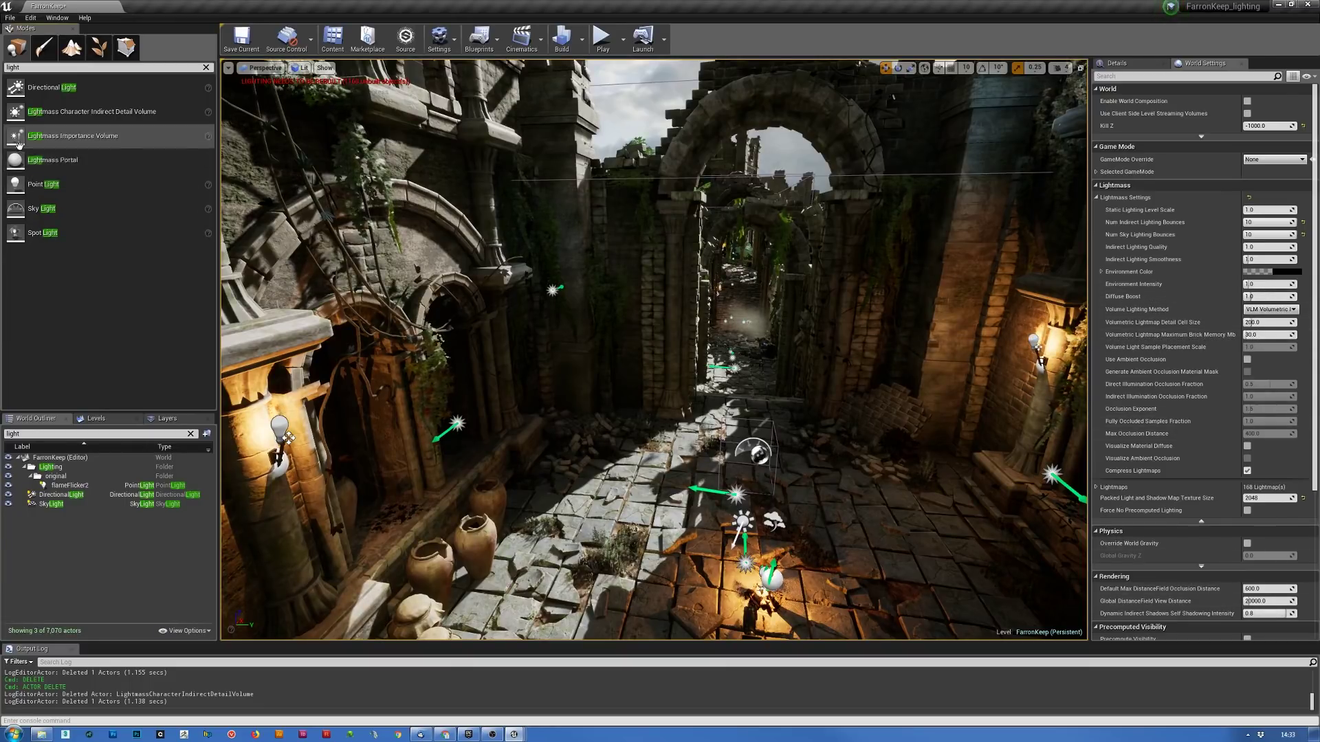
- Place a Lightmass Importance Volume at the campfire on the courtyard floor
drag(16, 136, 737, 585)
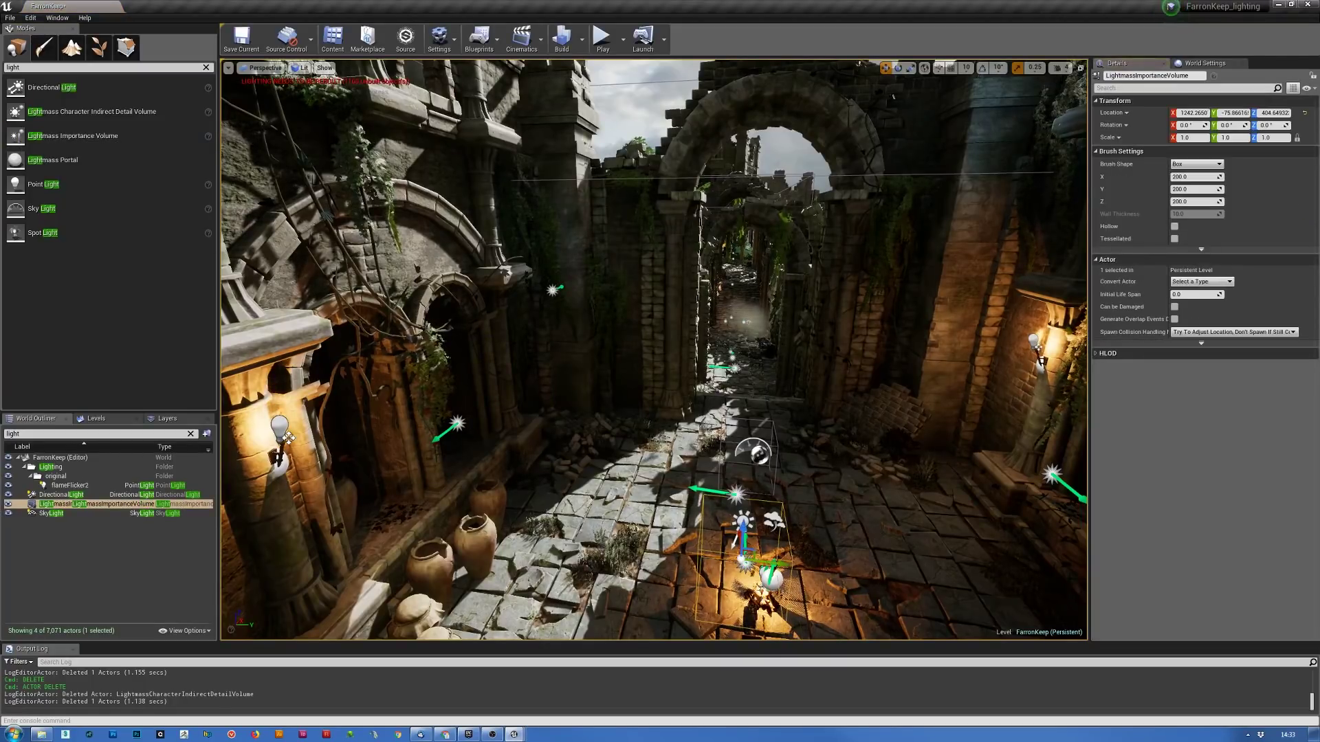
key(f)
right_drag(737, 584, 700, 639)
key(w)
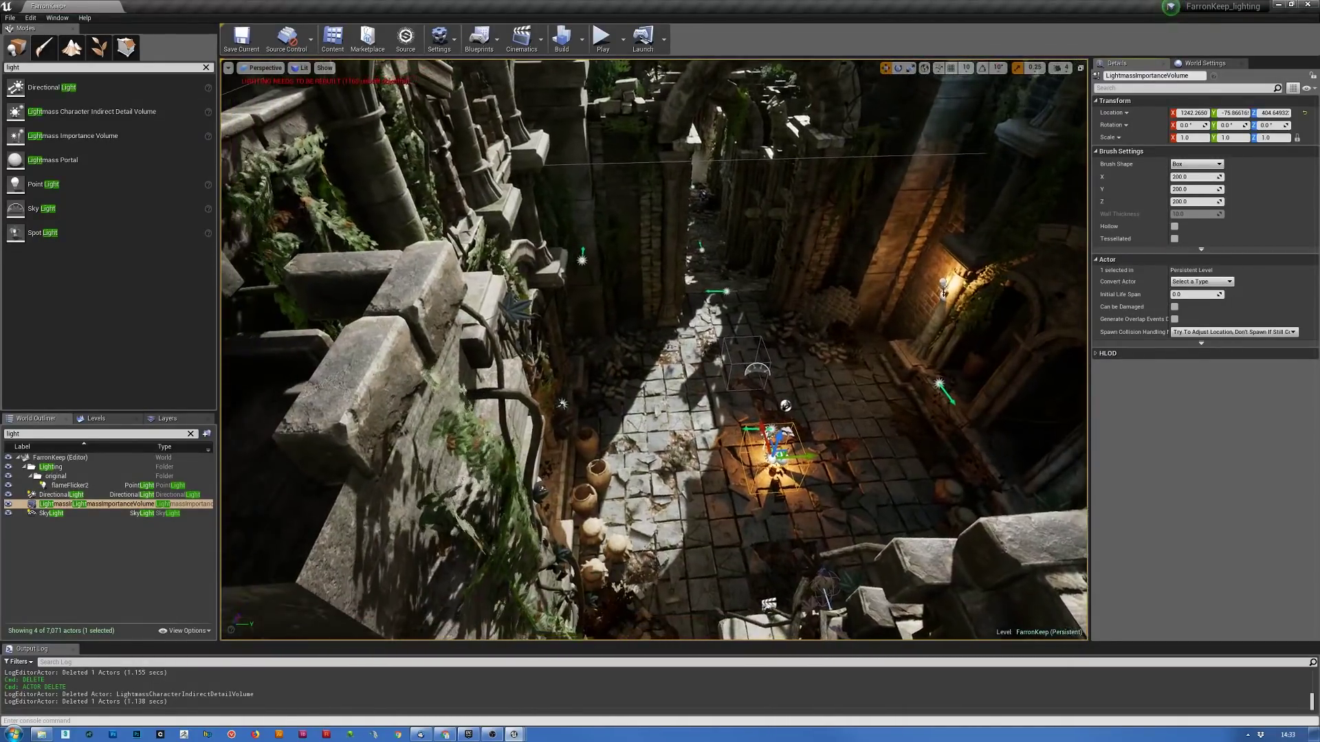
- Scale the Lightmass Importance Volume to about 39 along Y and about 19 along X
key(e)
key(w)
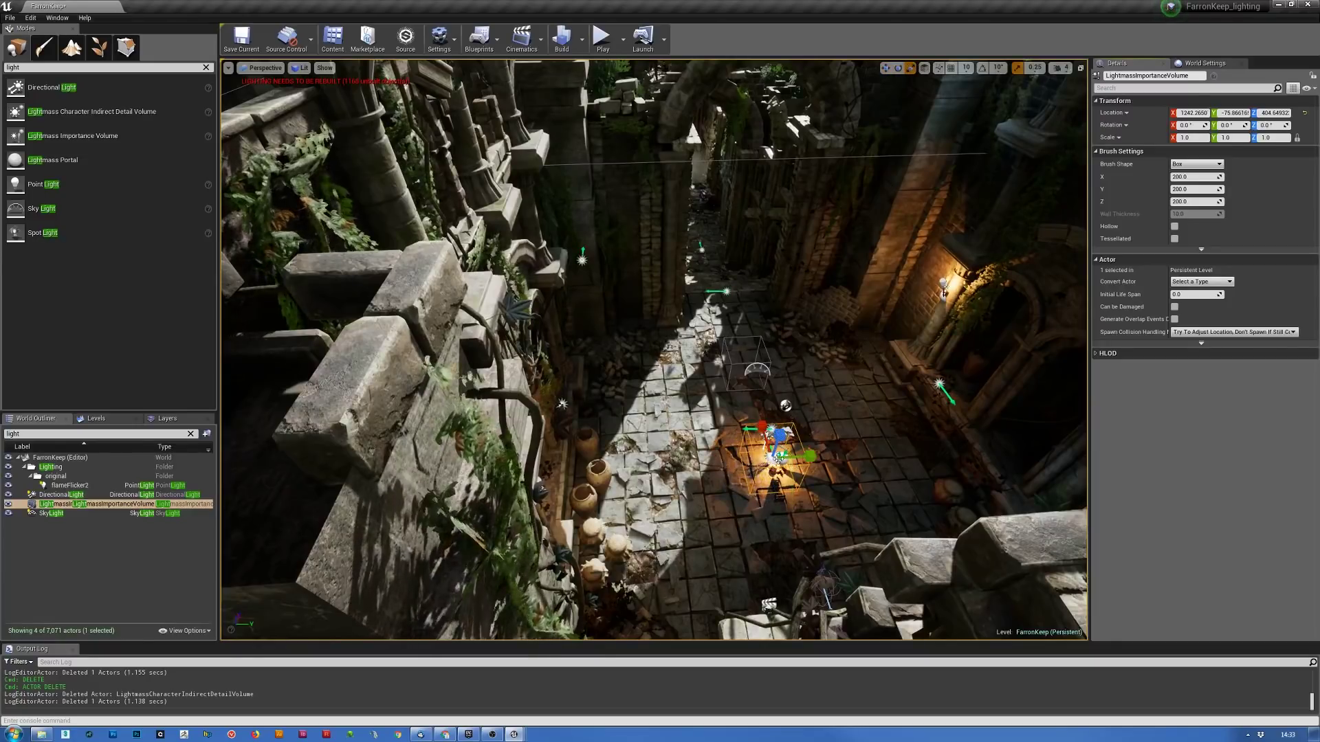
drag(814, 457, 818, 454)
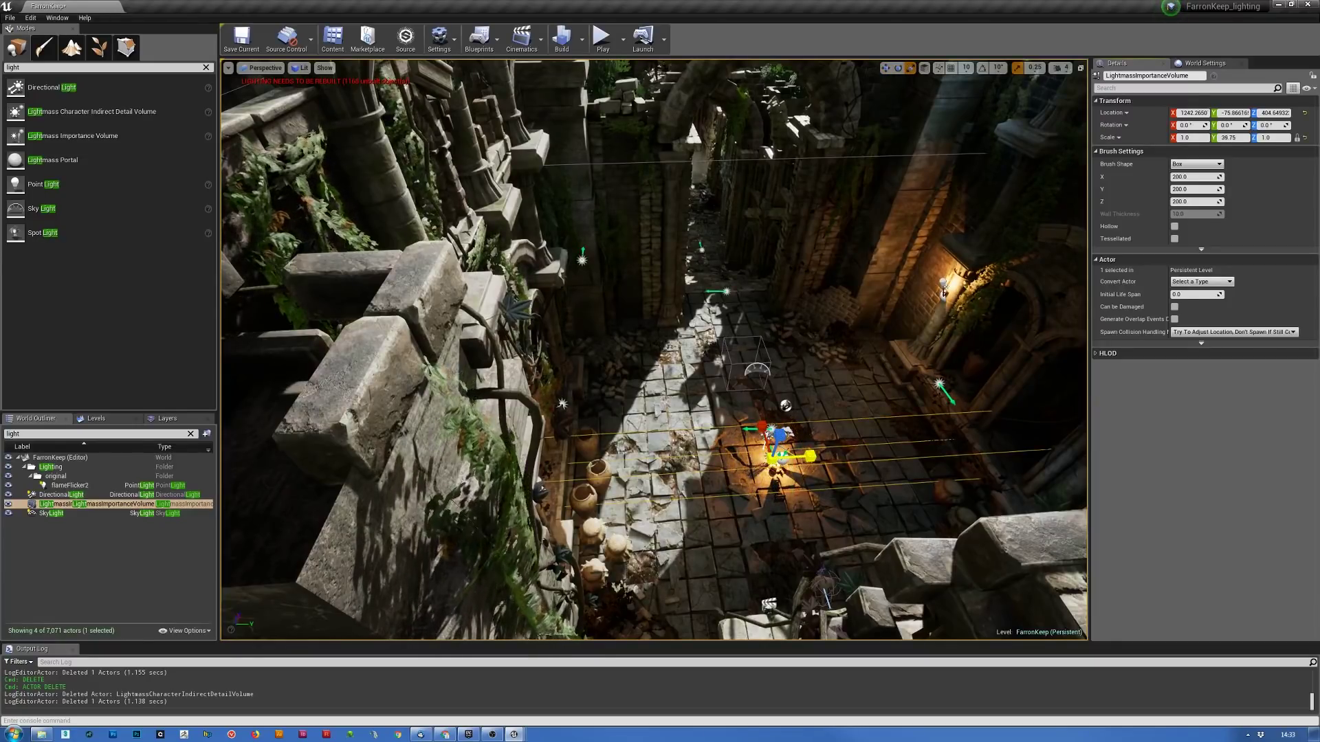
right_drag(818, 453, 819, 453)
drag(514, 430, 536, 429)
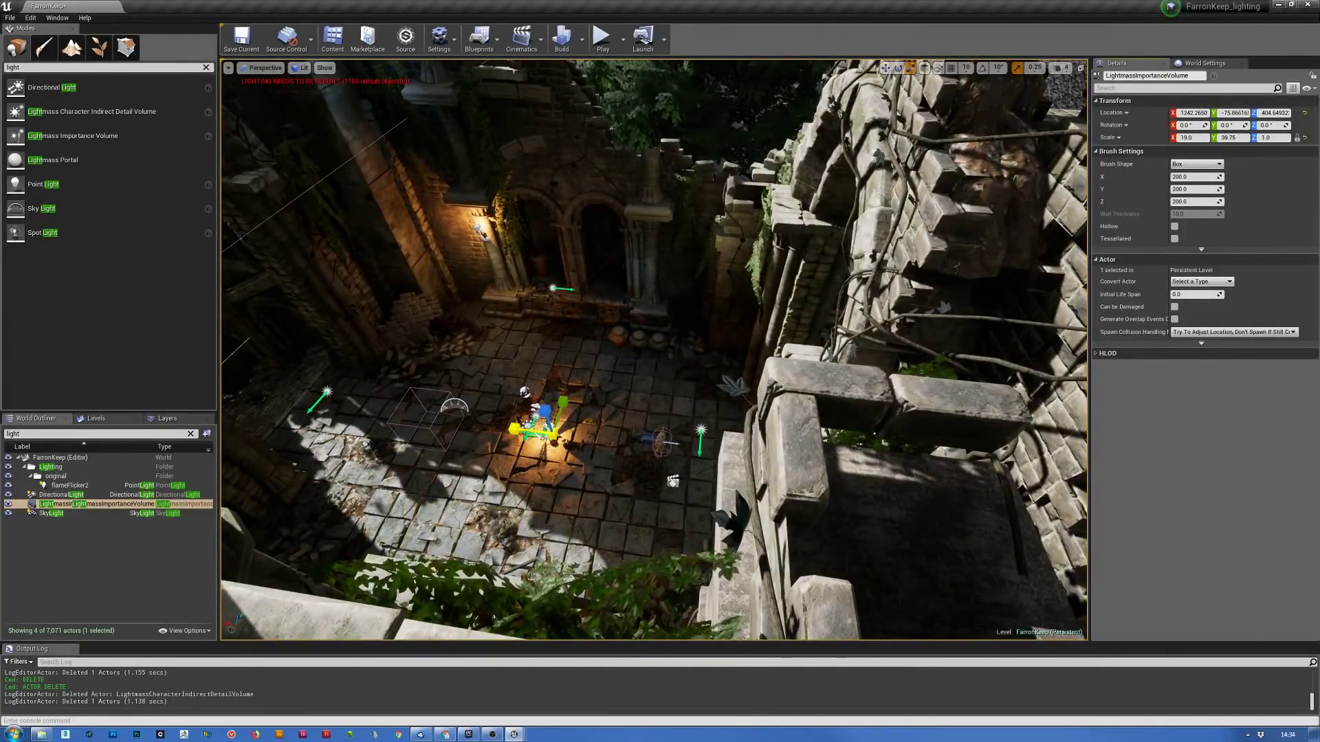
- Enlarge the Lightmass Importance Volume around the ruins, scaling it to about 65.5 along X and 43 along Z
right_drag(745, 397, 749, 333)
drag(604, 302, 474, 276)
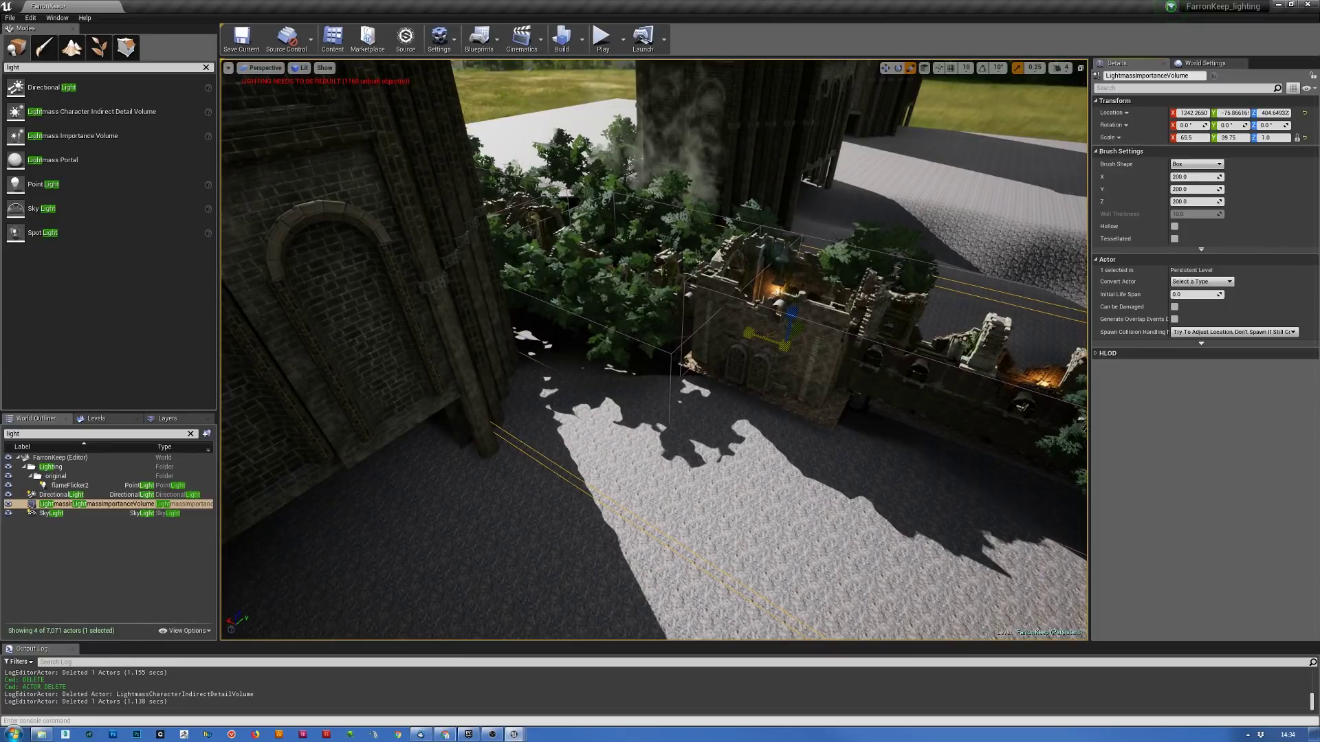
right_drag(744, 397, 951, 379)
drag(756, 377, 755, 317)
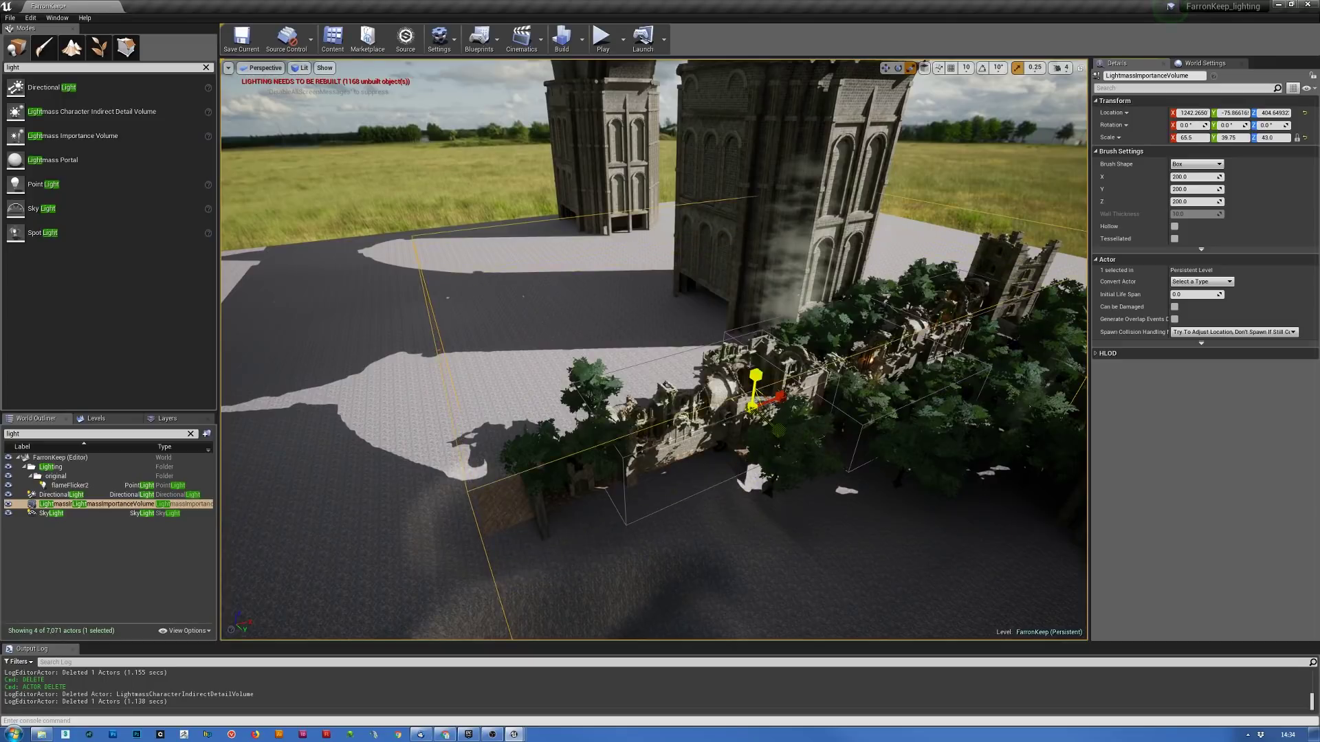
right_drag(751, 405, 751, 406)
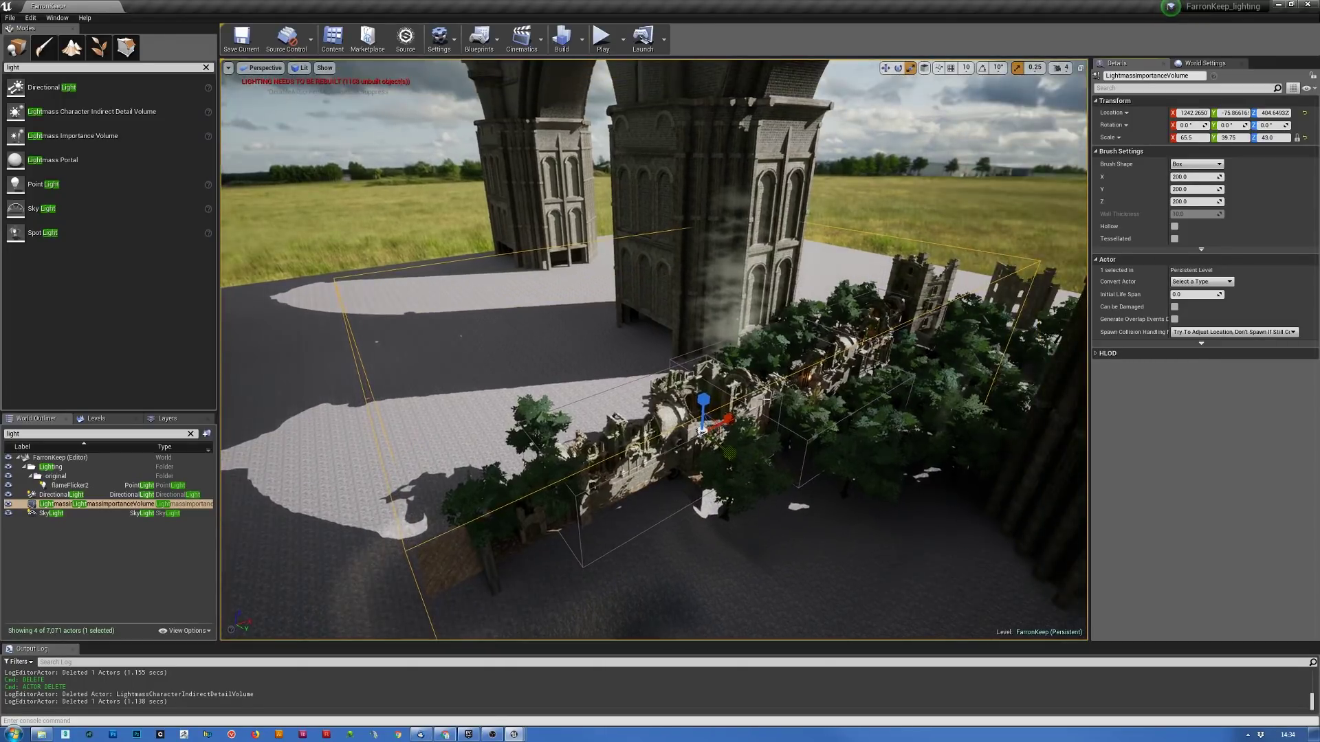
- Scale the Lightmass Importance Volume to about 44.75 along Z and raise it to about 2116 on the Z axis
drag(703, 404, 703, 400)
key(w)
right_drag(702, 404, 566, 607)
right_drag(582, 511, 547, 331)
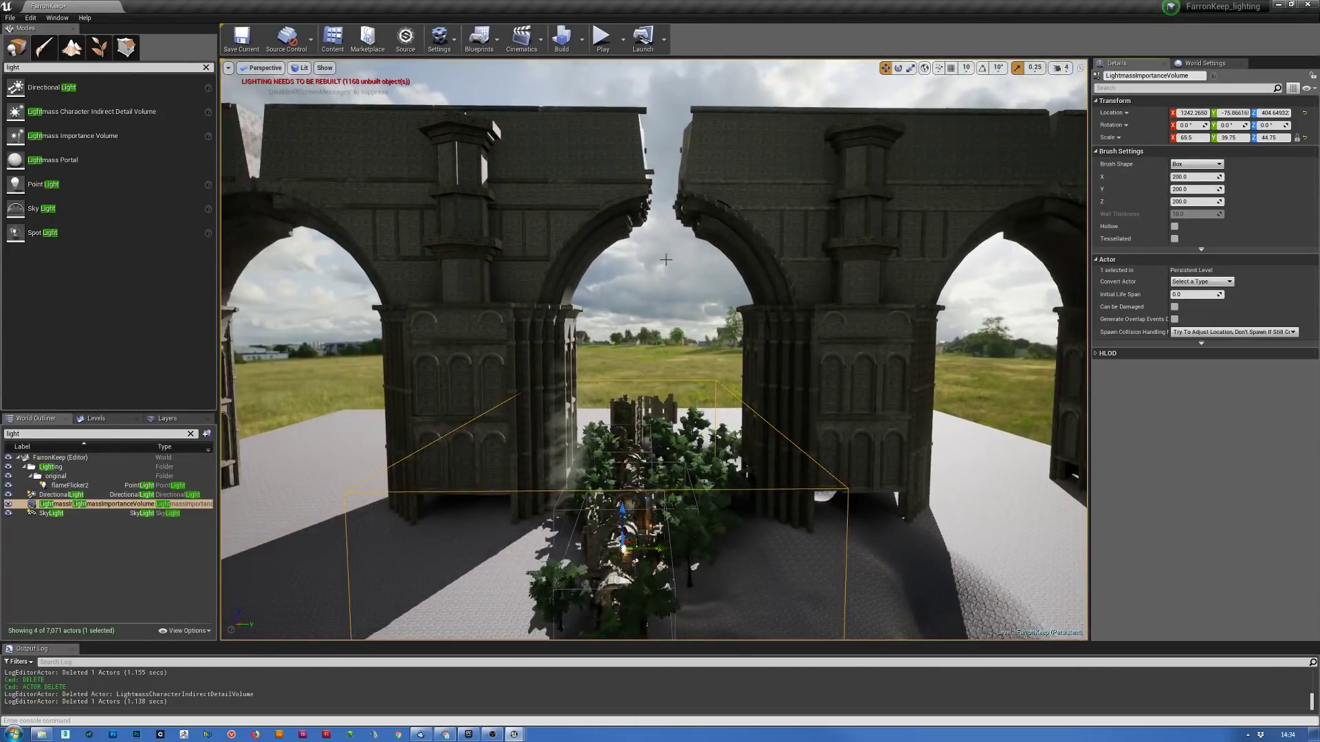
drag(621, 516, 621, 457)
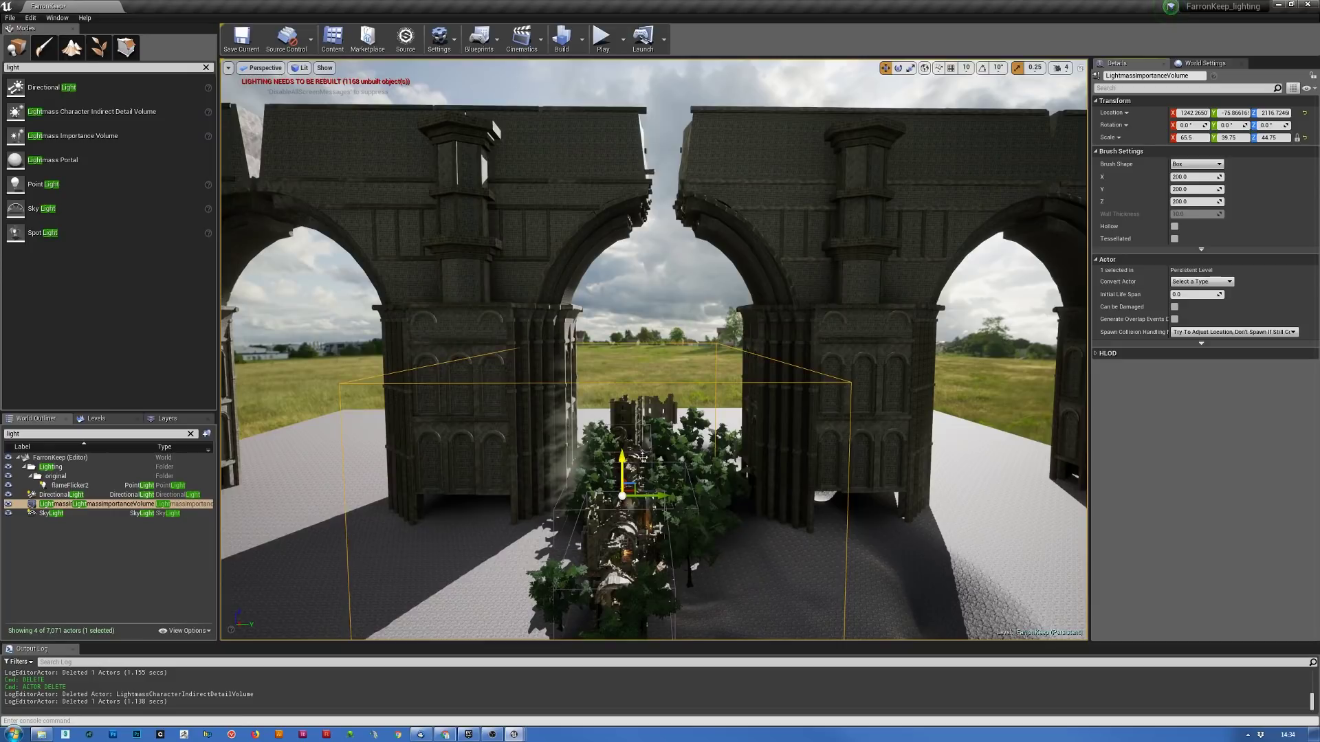
- Widen the importance volume to 47.75 along Y and move it over the ruins to about X 6900, Y 1215
scroll(721, 454, down, 6)
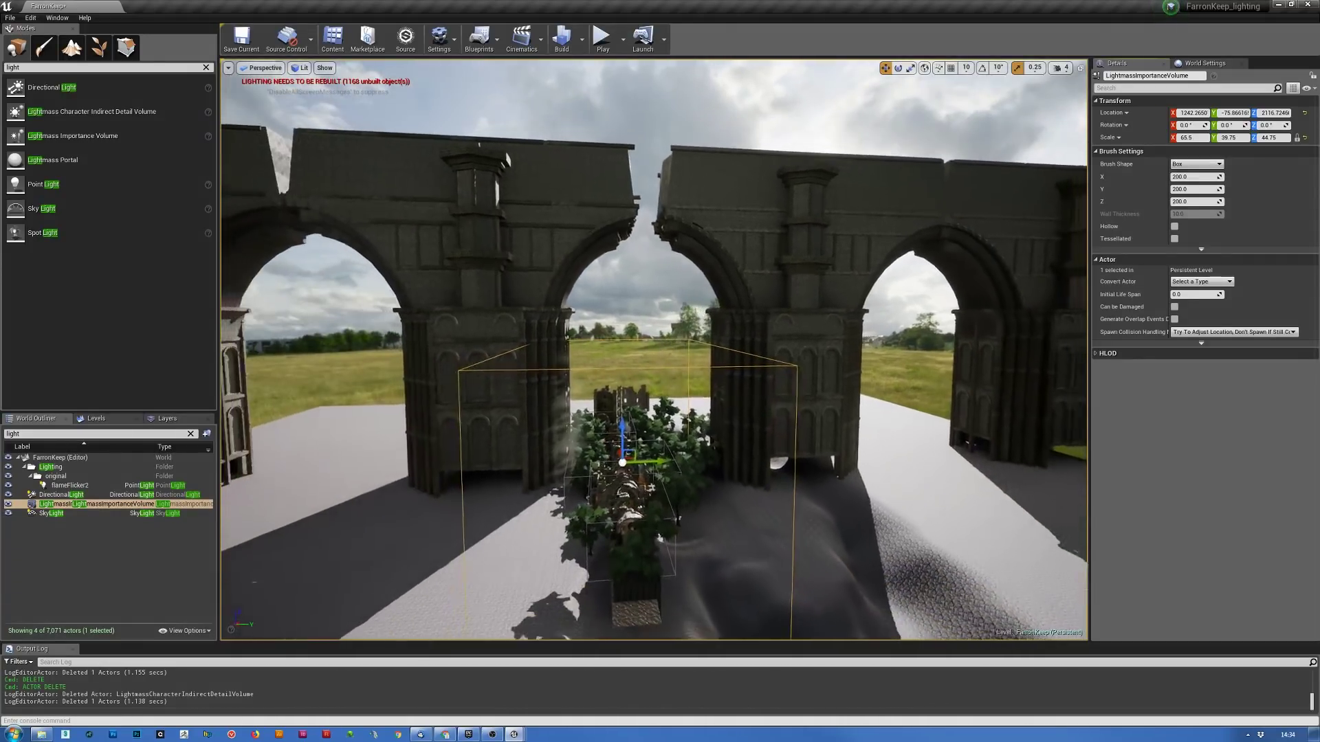
scroll(753, 461, down, 2)
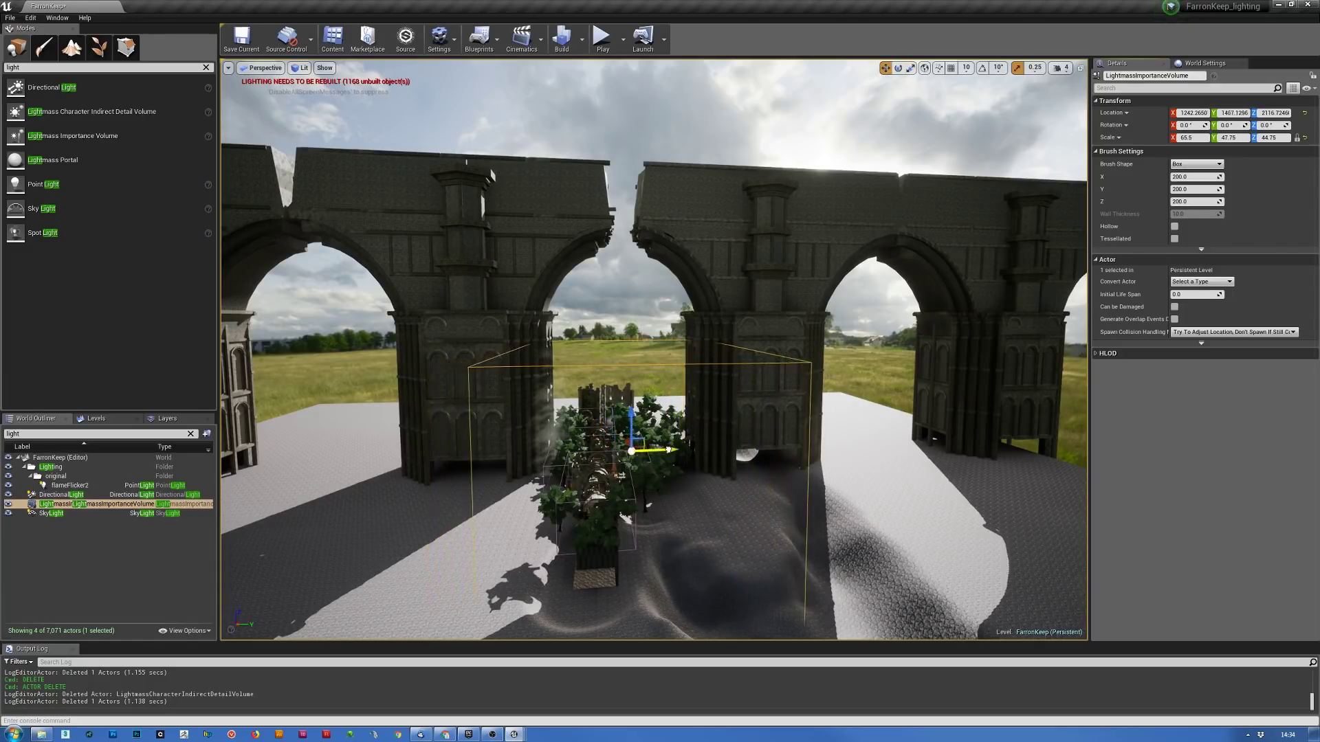
key(w)
right_drag(711, 239, 564, 308)
key(d)
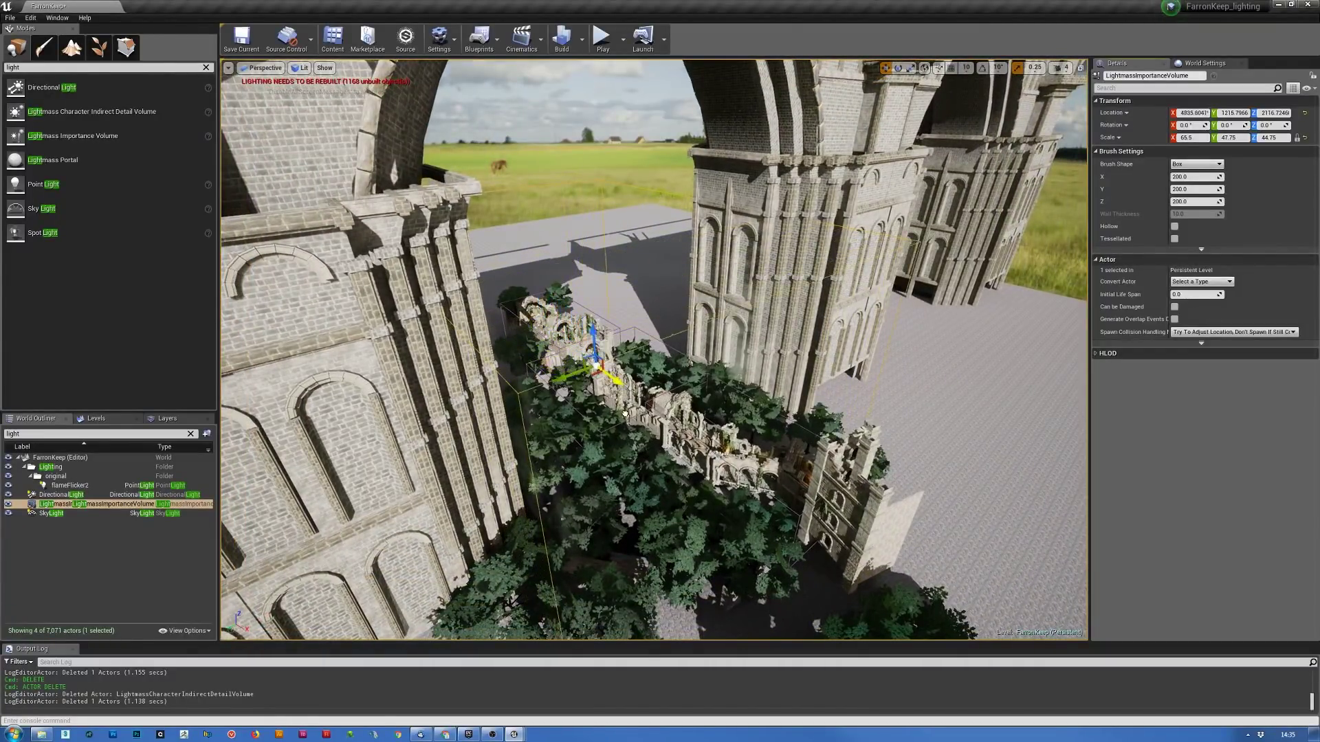
drag(637, 430, 647, 441)
right_drag(715, 303, 715, 324)
drag(556, 258, 729, 321)
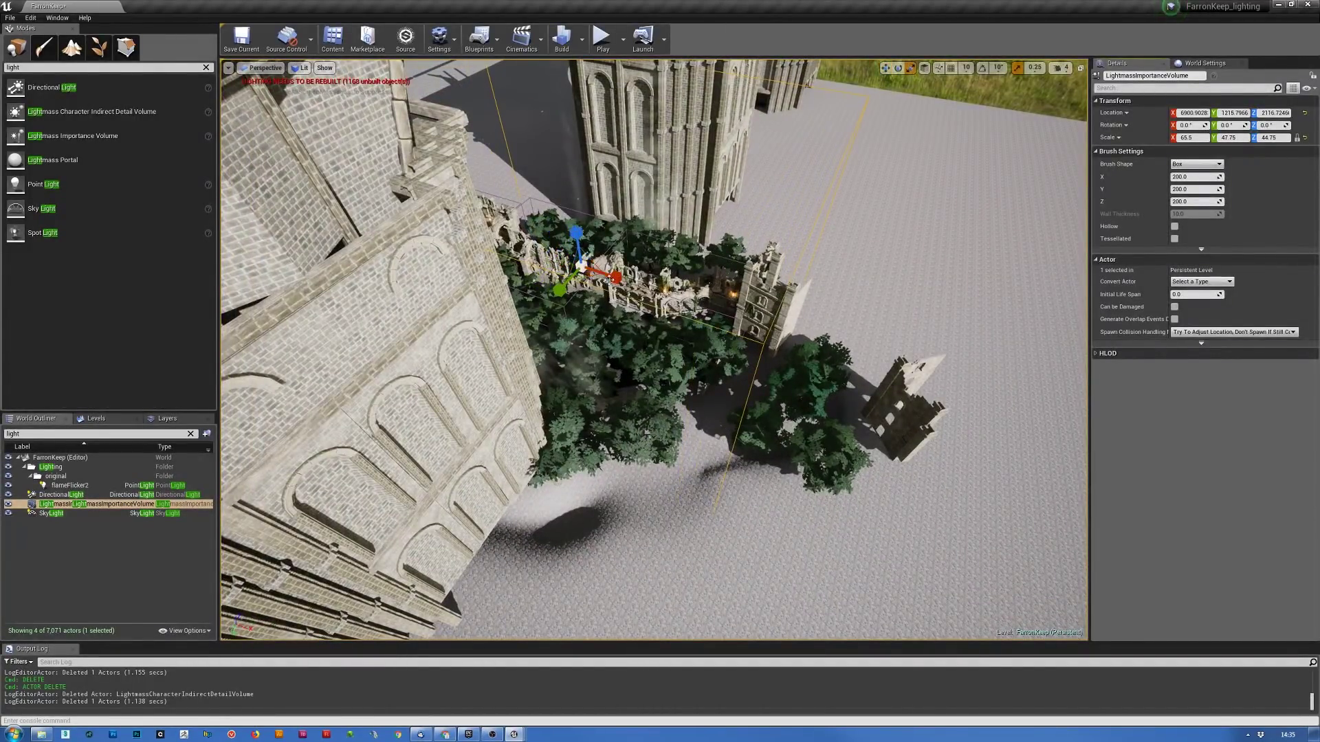
- Lengthen the importance volume along the ruins, scaling it to about 92 along X
drag(617, 276, 667, 295)
key(d)
right_drag(522, 293, 528, 293)
- Turn on the Draw Brush Polys previewing option for the selected volume
click(452, 42)
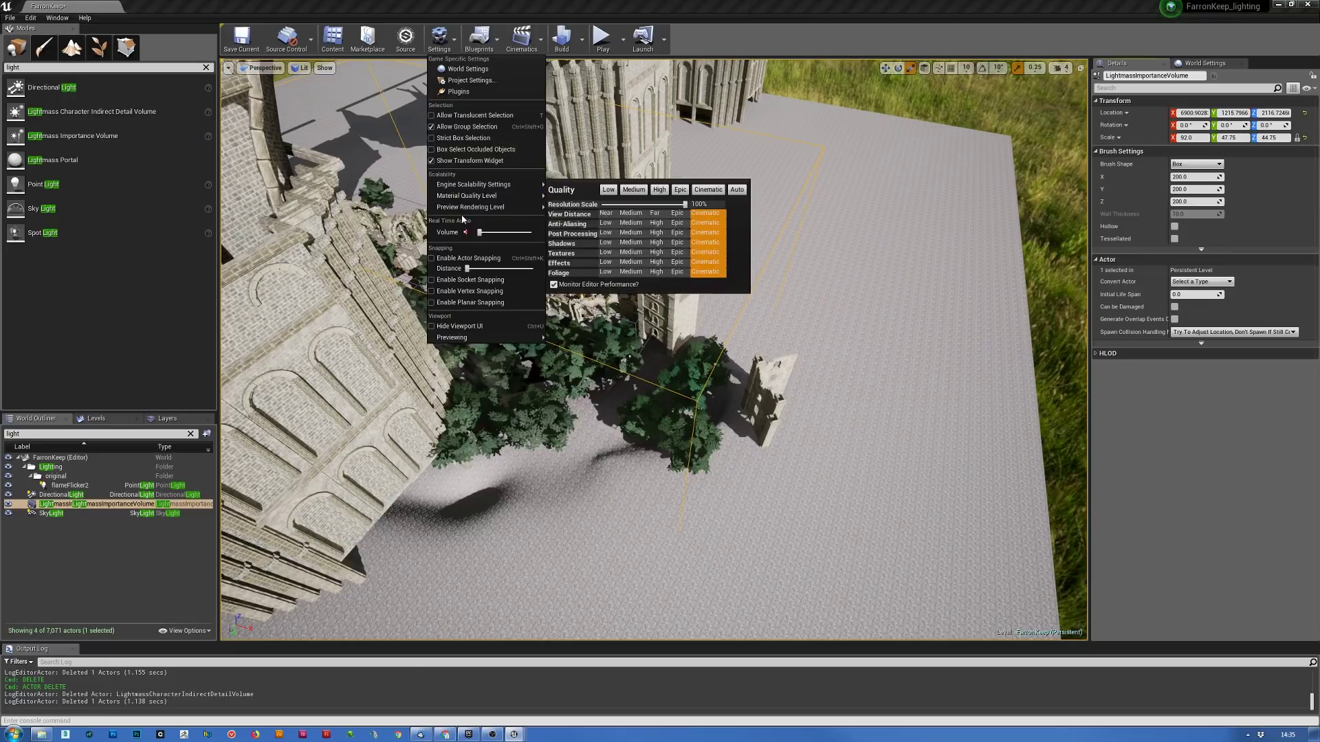
mouse_move(491, 343)
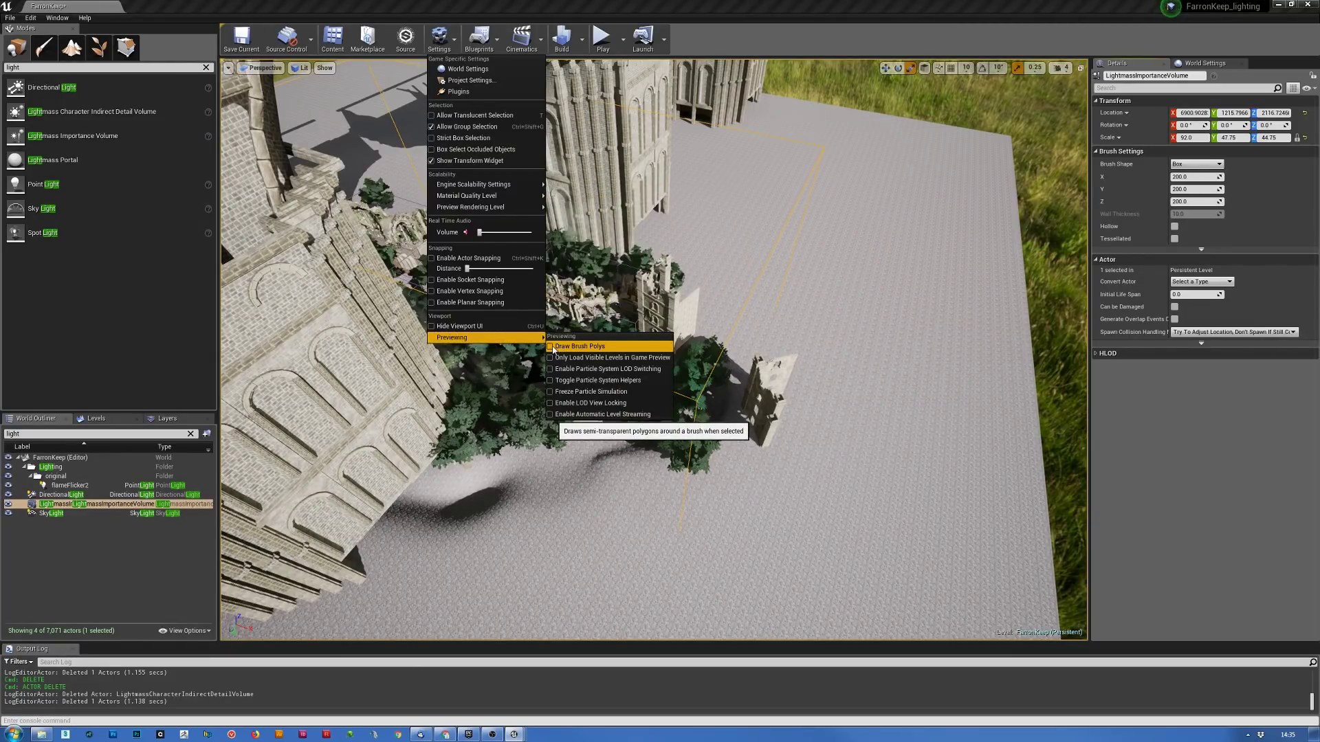
click(553, 347)
- Shift the importance volume back along the X axis to about 6520
scroll(768, 300, up, 3)
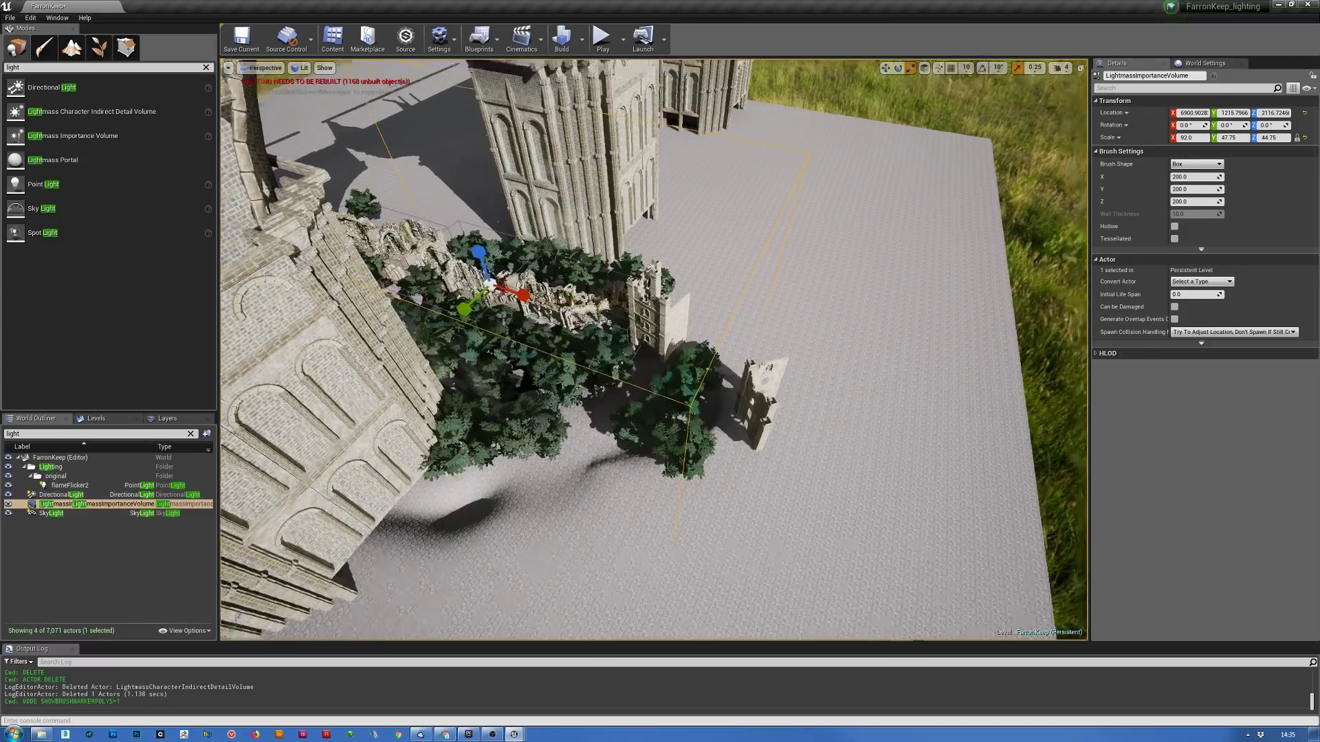
right_drag(481, 314, 488, 313)
key(w)
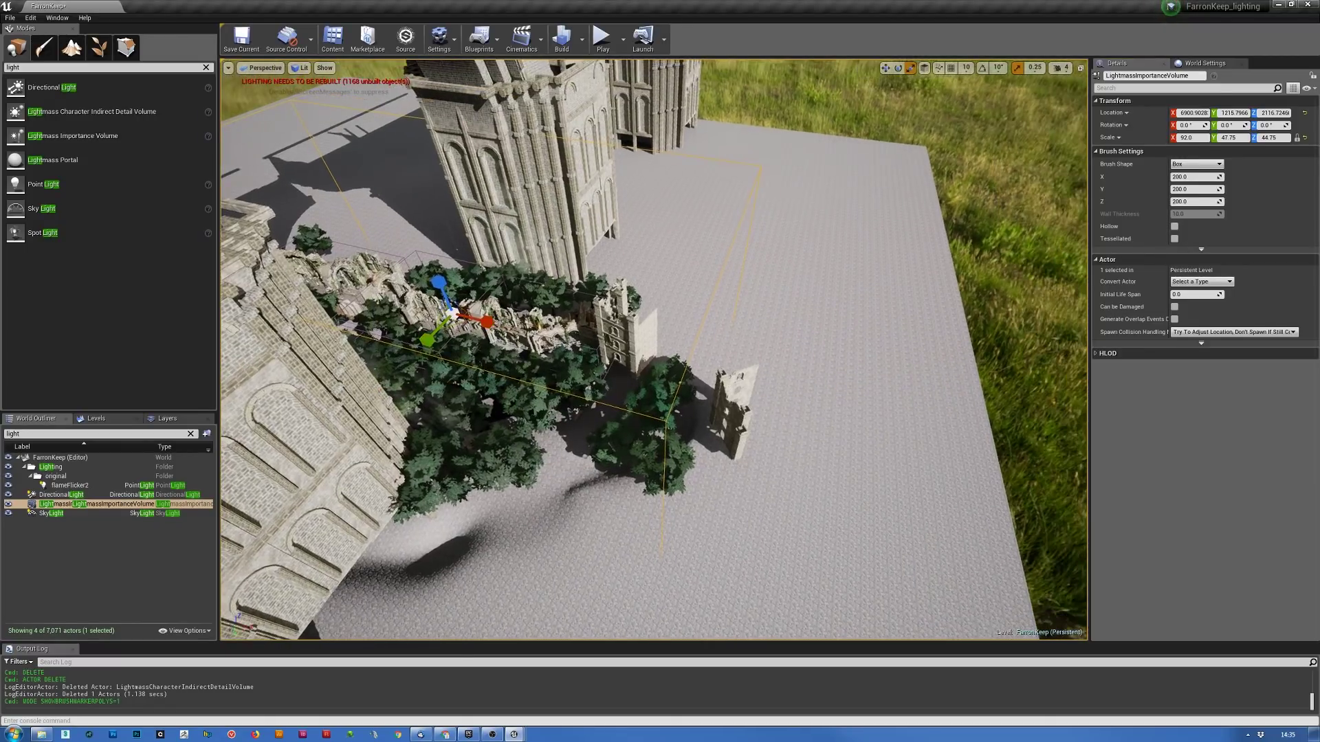
drag(533, 332, 455, 344)
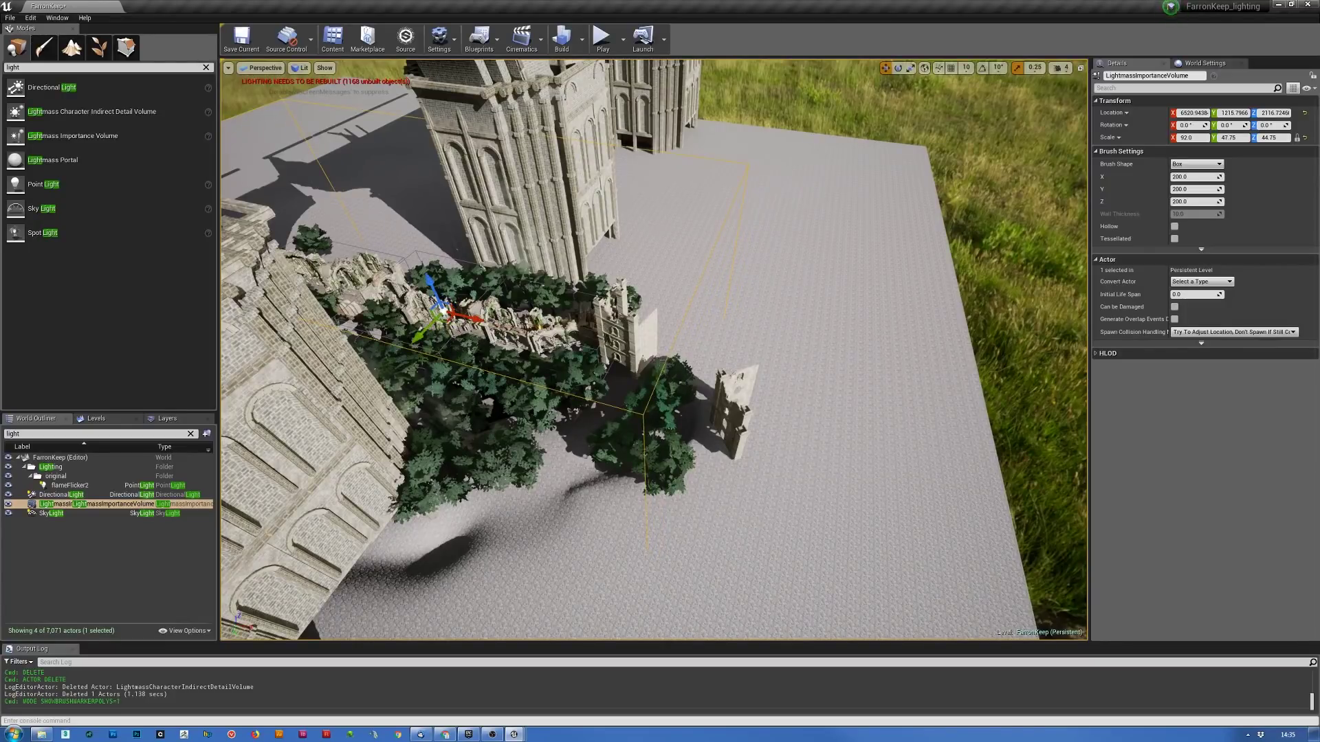
mouse_move(489, 232)
right_down()
mouse_move(490, 193)
mouse_move(490, 232)
right_up()
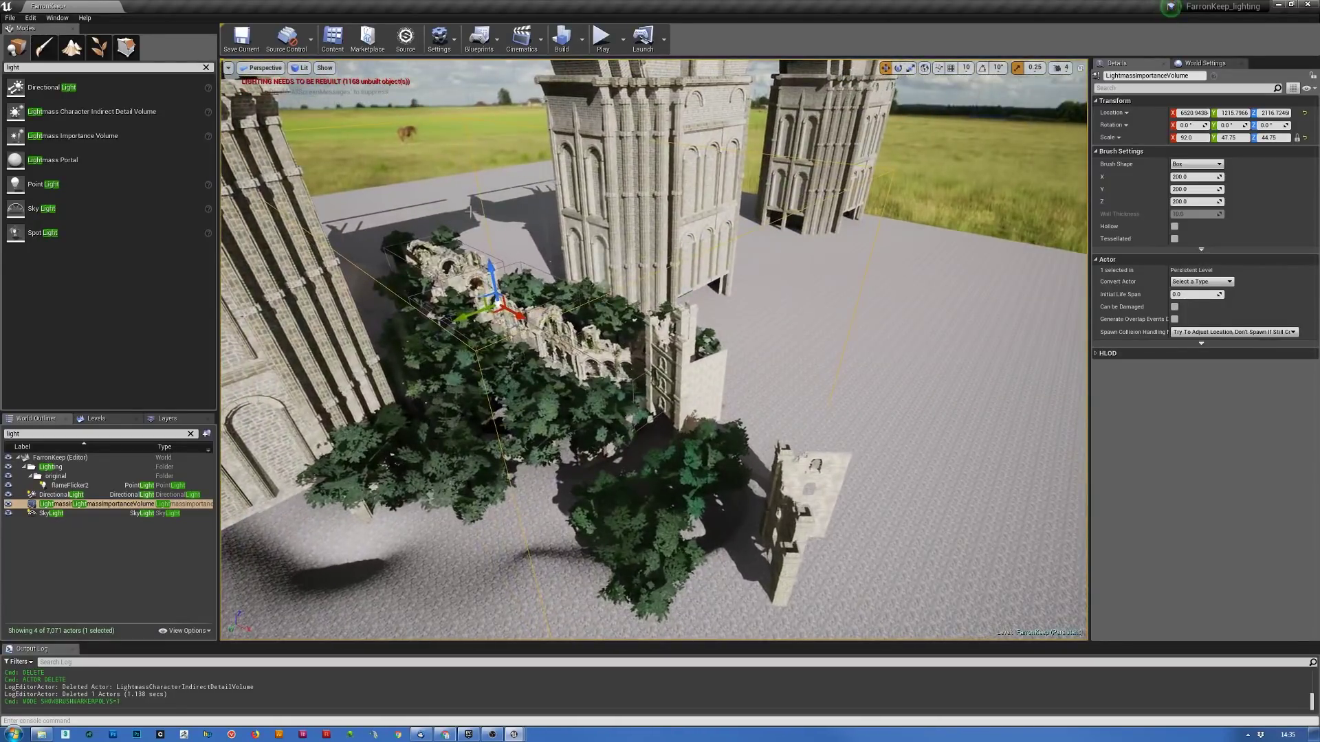
- Toggle the Draw Brush Polys previewing option a few times and leave it switched off
click(439, 38)
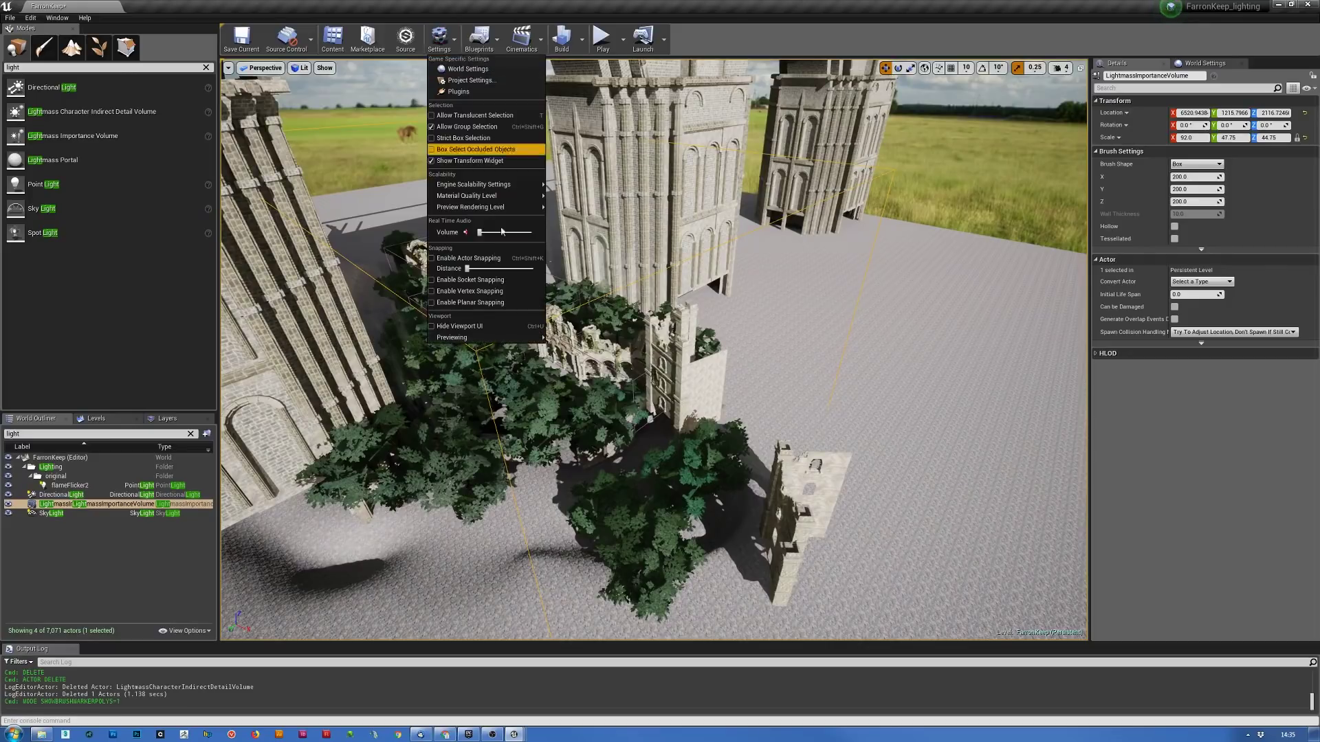
mouse_move(481, 338)
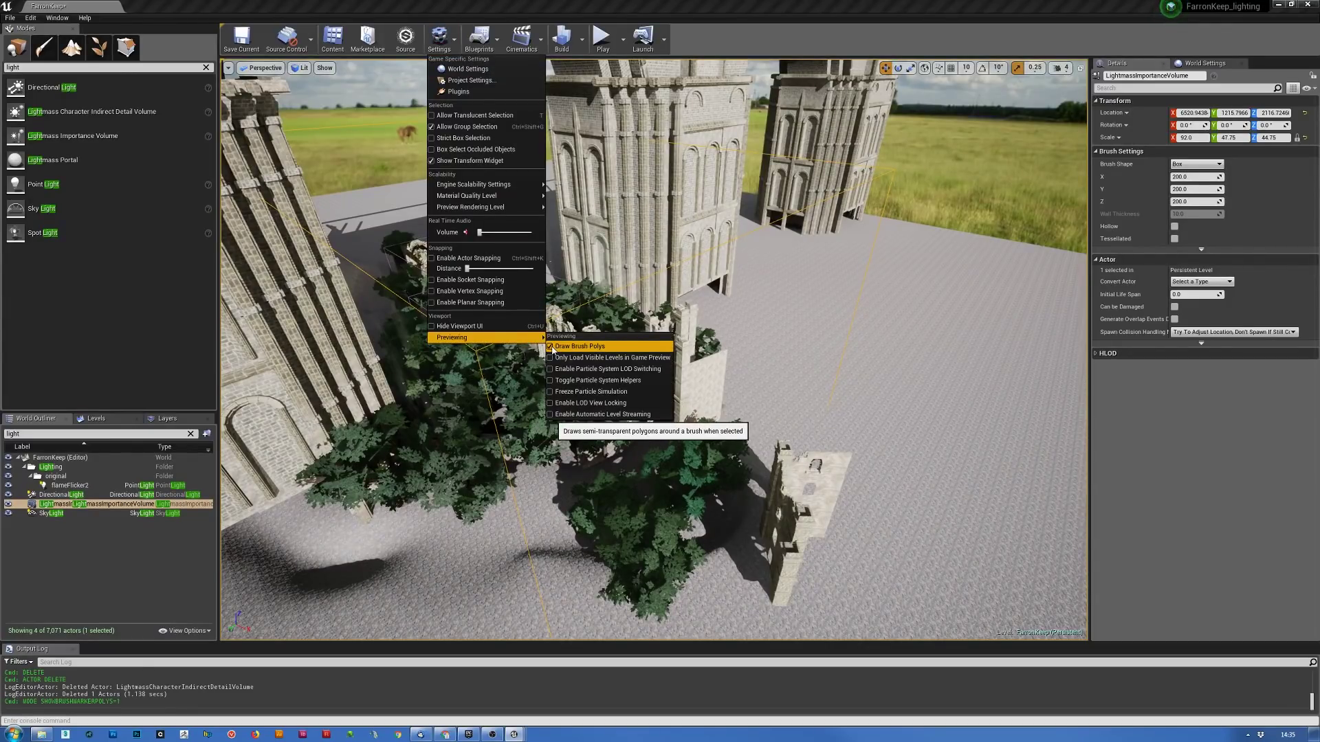
click(553, 350)
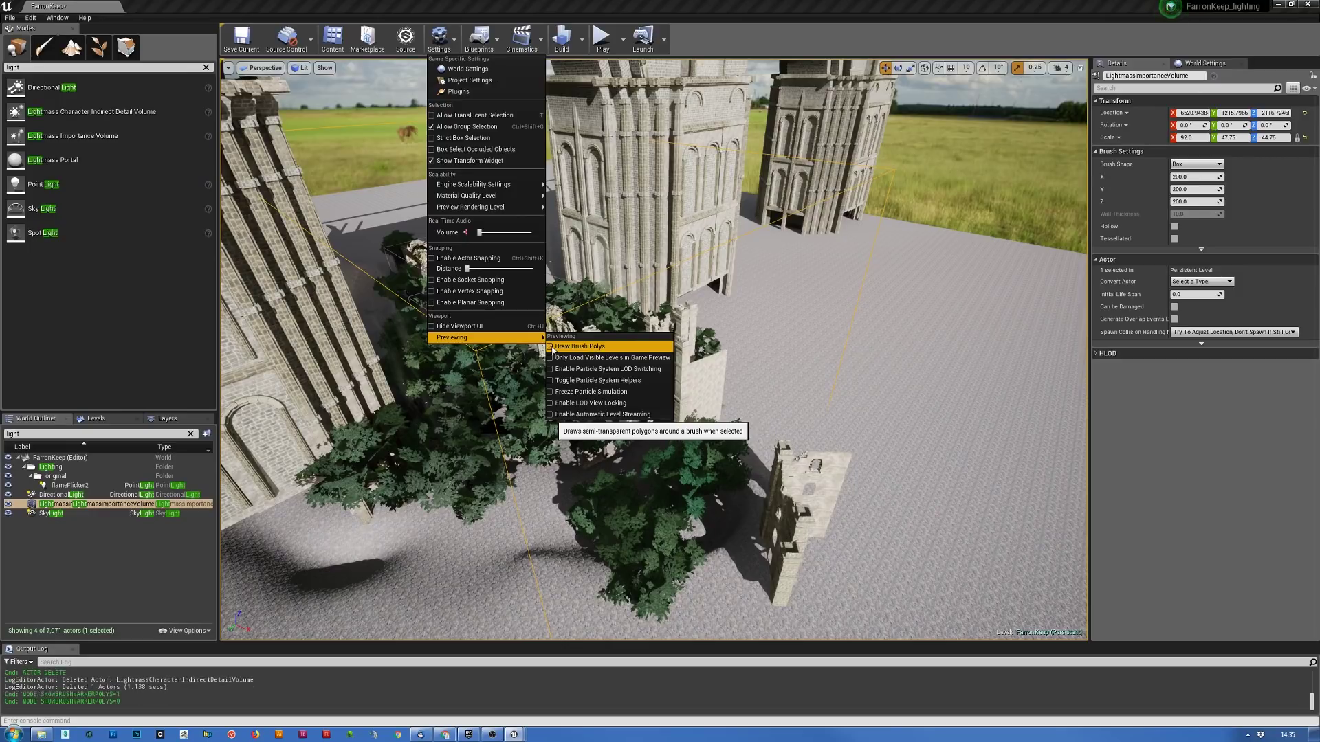
click(553, 350)
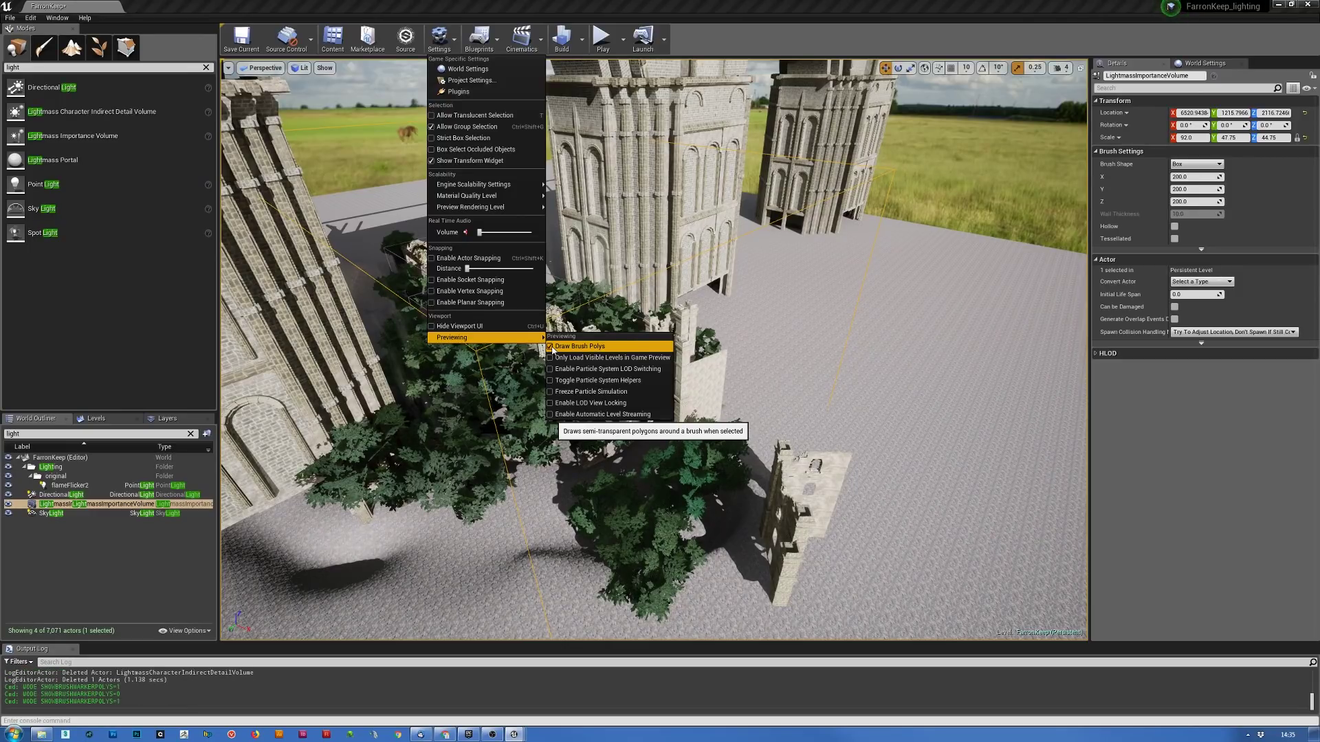
click(553, 350)
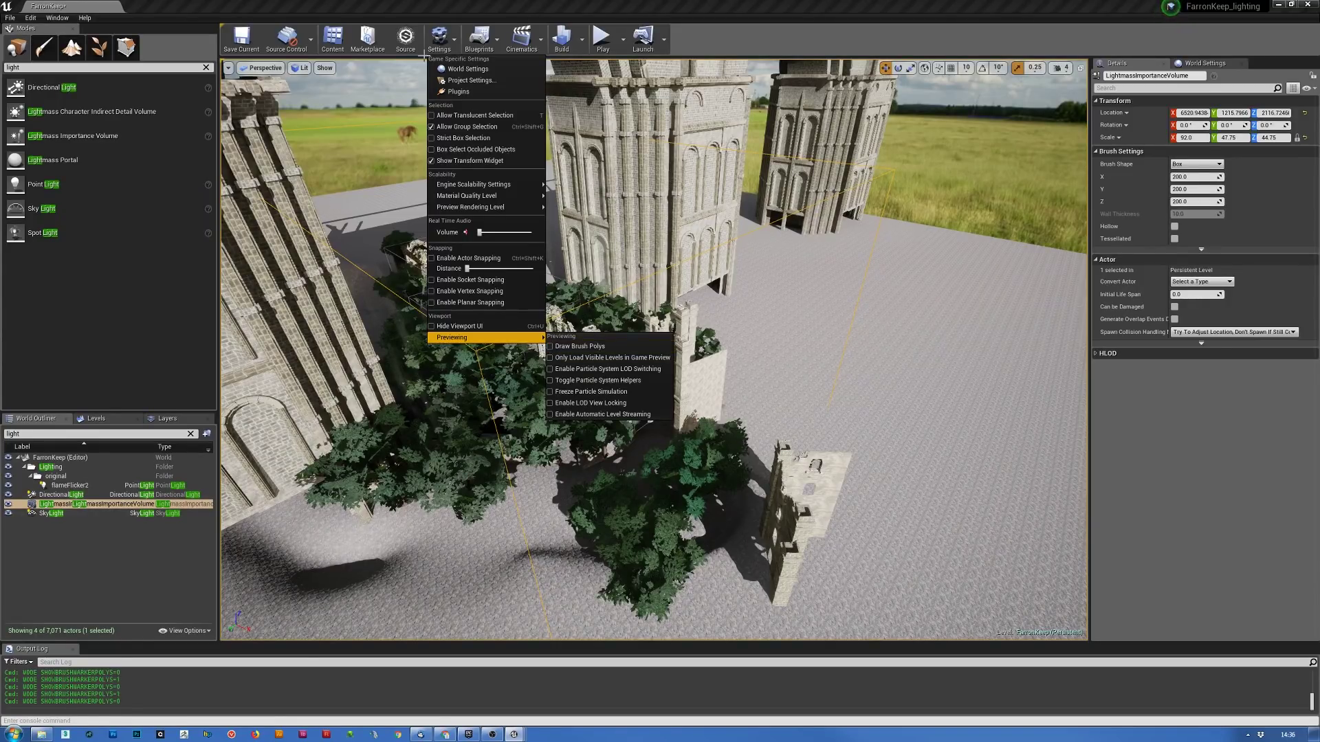
- Look through the viewport options and the editor's selection and previewing settings for a way to display volumes as filled
click(228, 68)
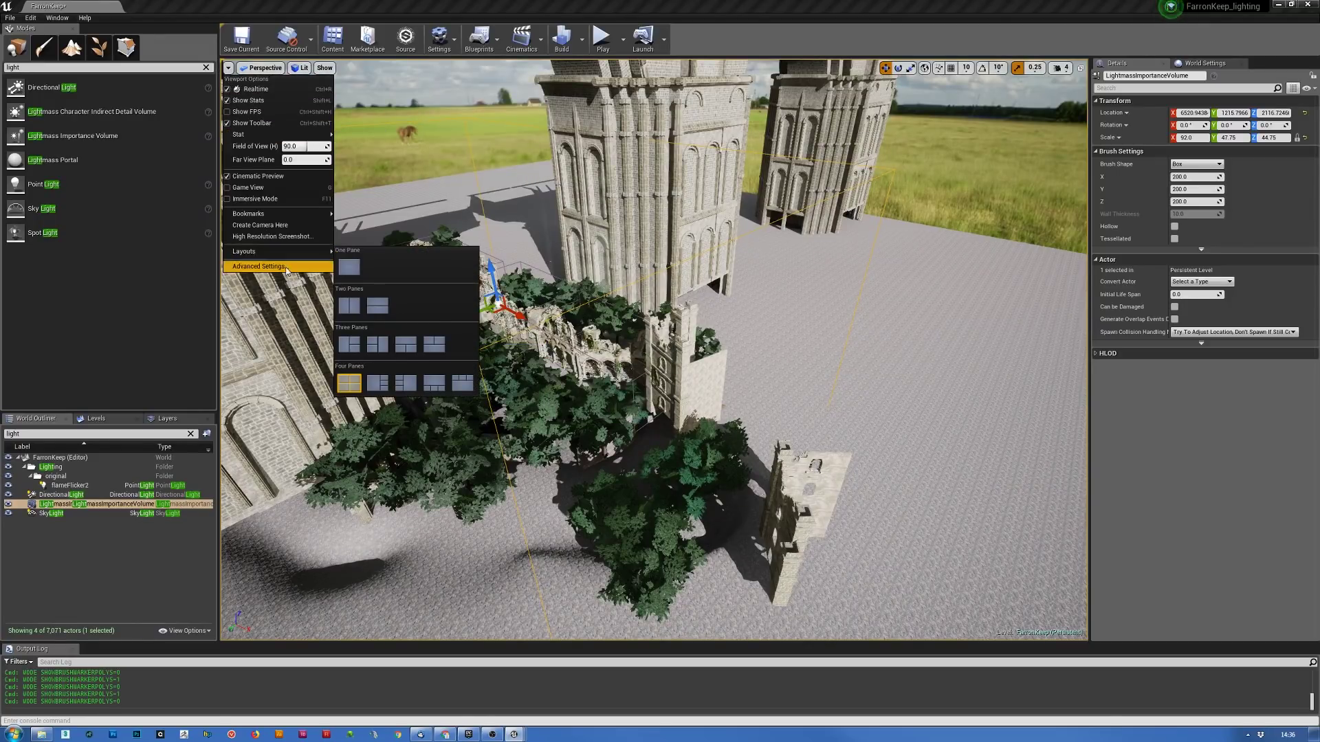
mouse_move(281, 219)
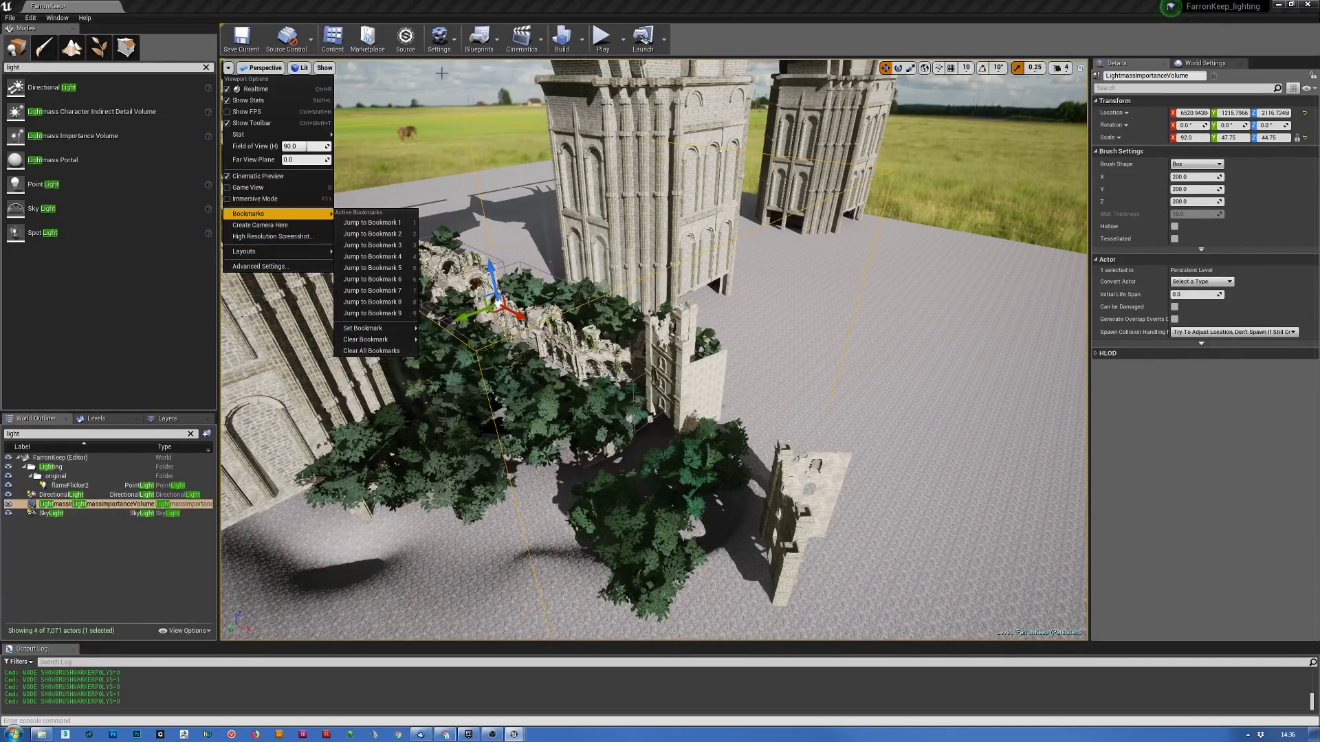
click(438, 38)
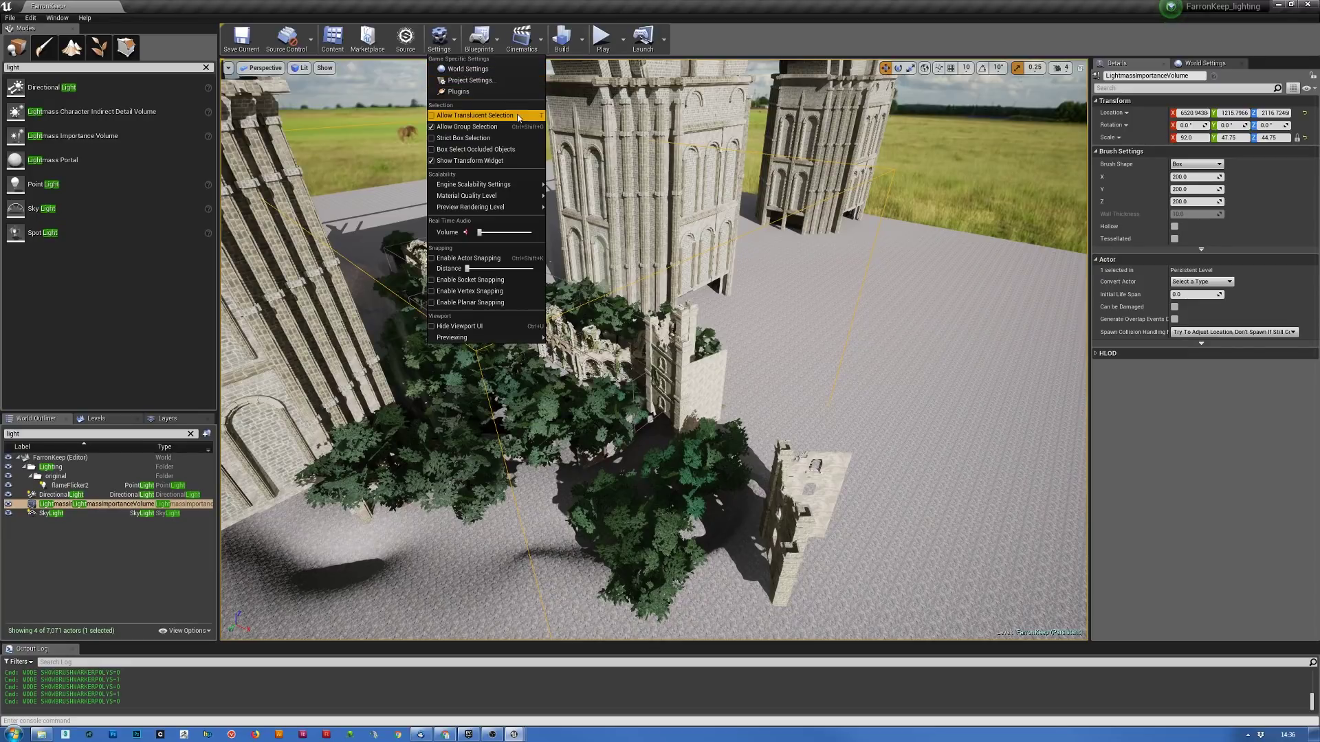
click(502, 149)
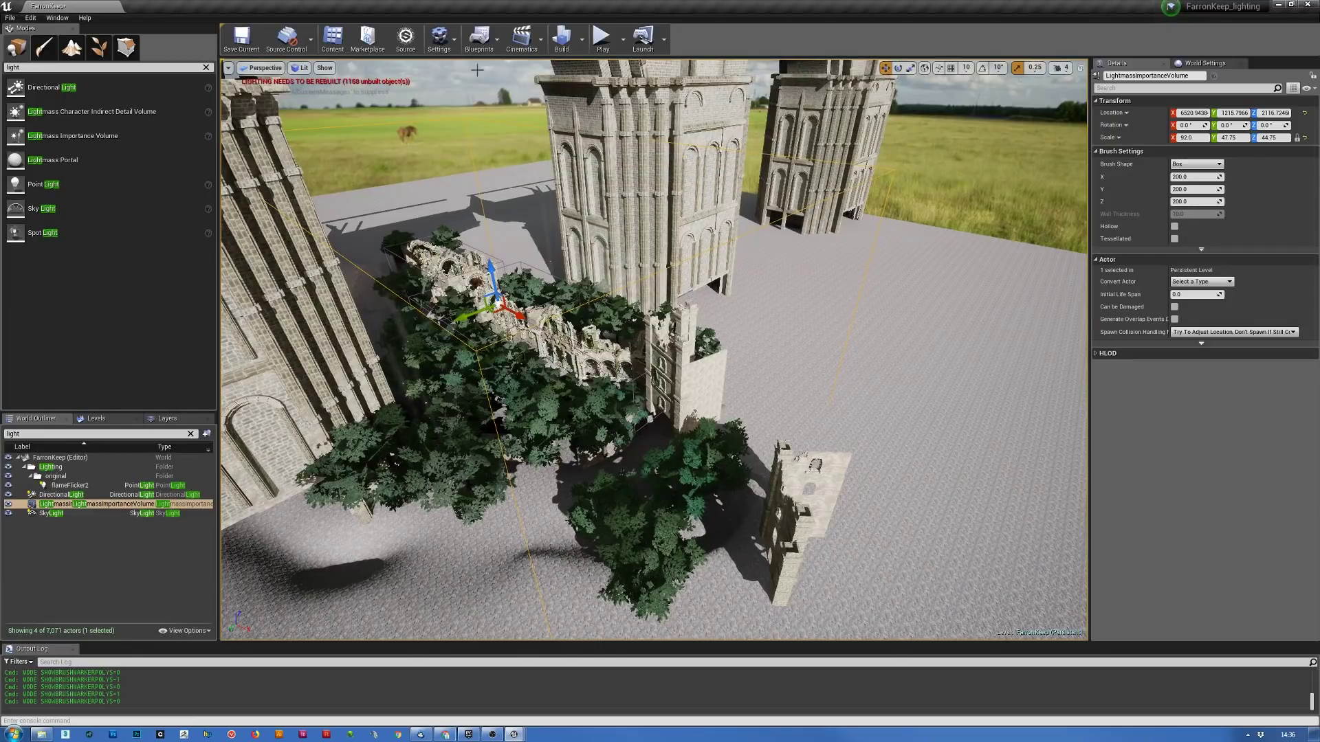
click(436, 47)
click(495, 143)
click(450, 50)
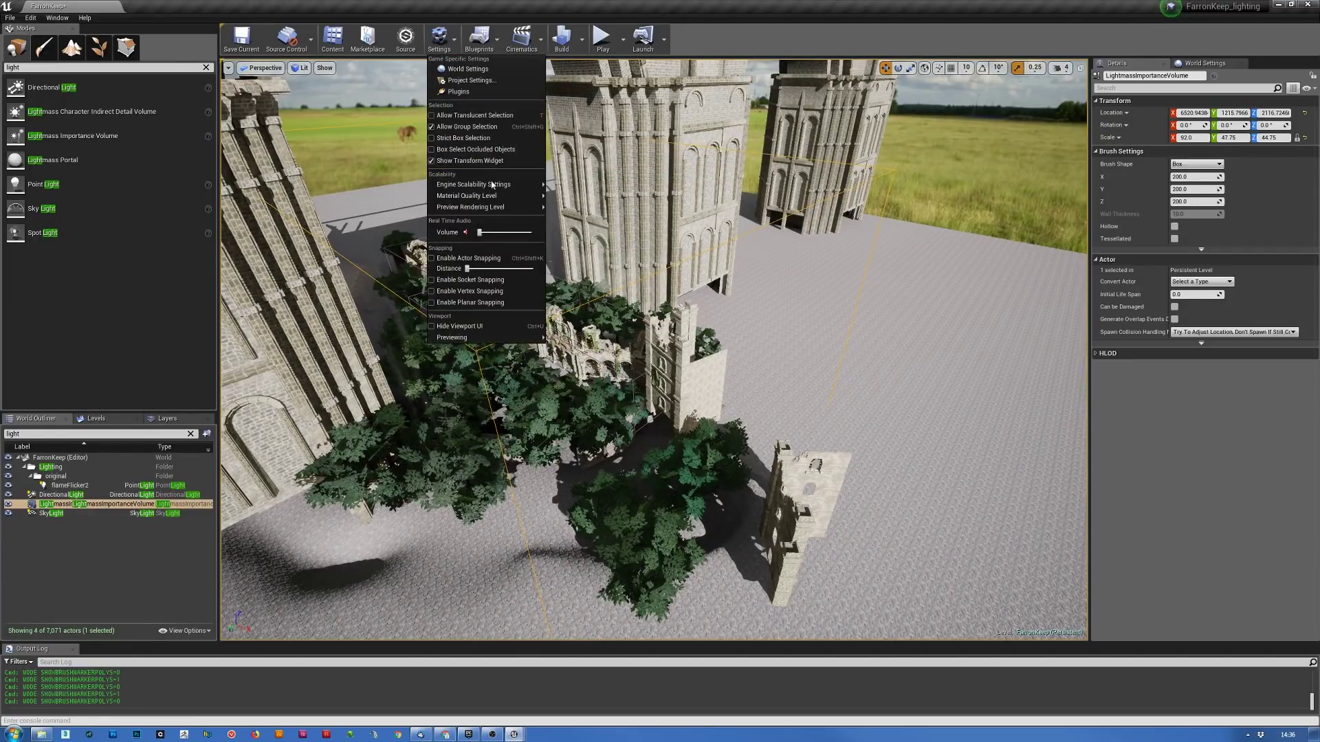
mouse_move(497, 187)
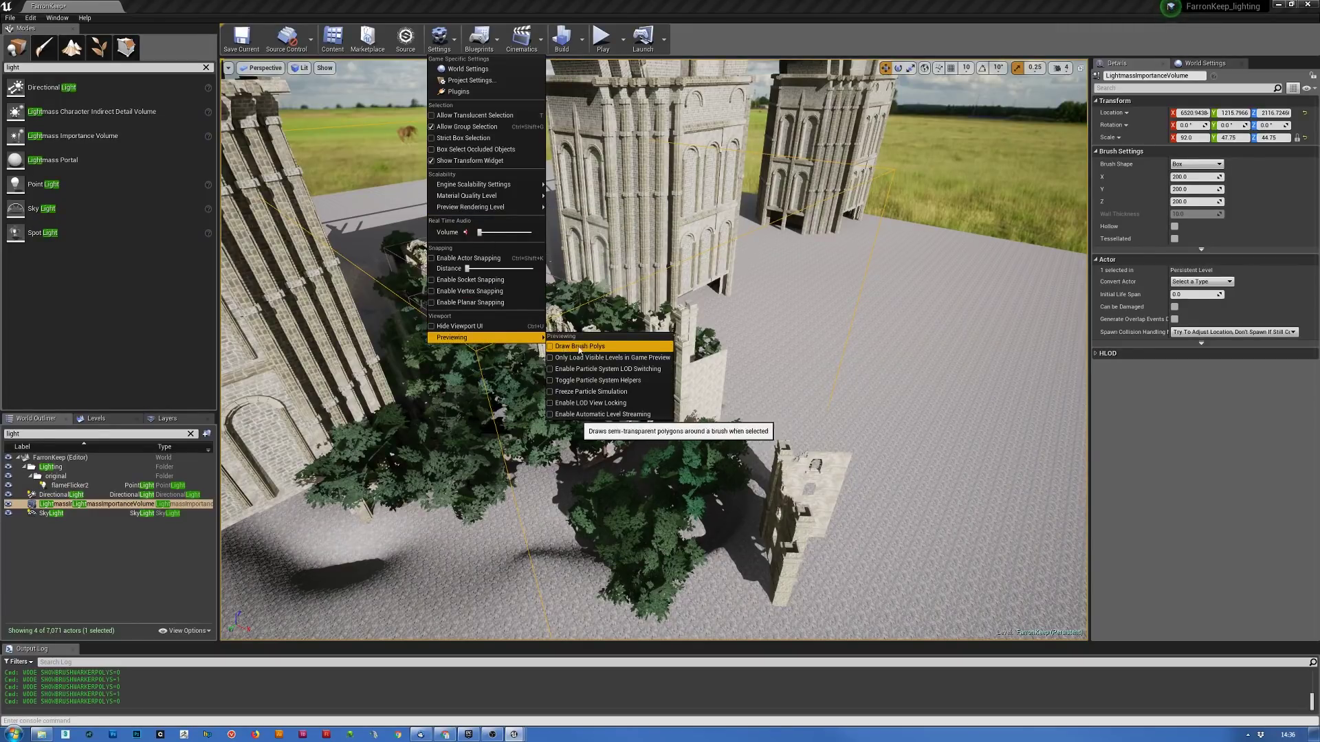
- Enlarge the importance volume to cover the whole ruins, scaling it to 110 along X and about 51.75 along Y
right_drag(877, 310, 780, 261)
key(space)
key(space)
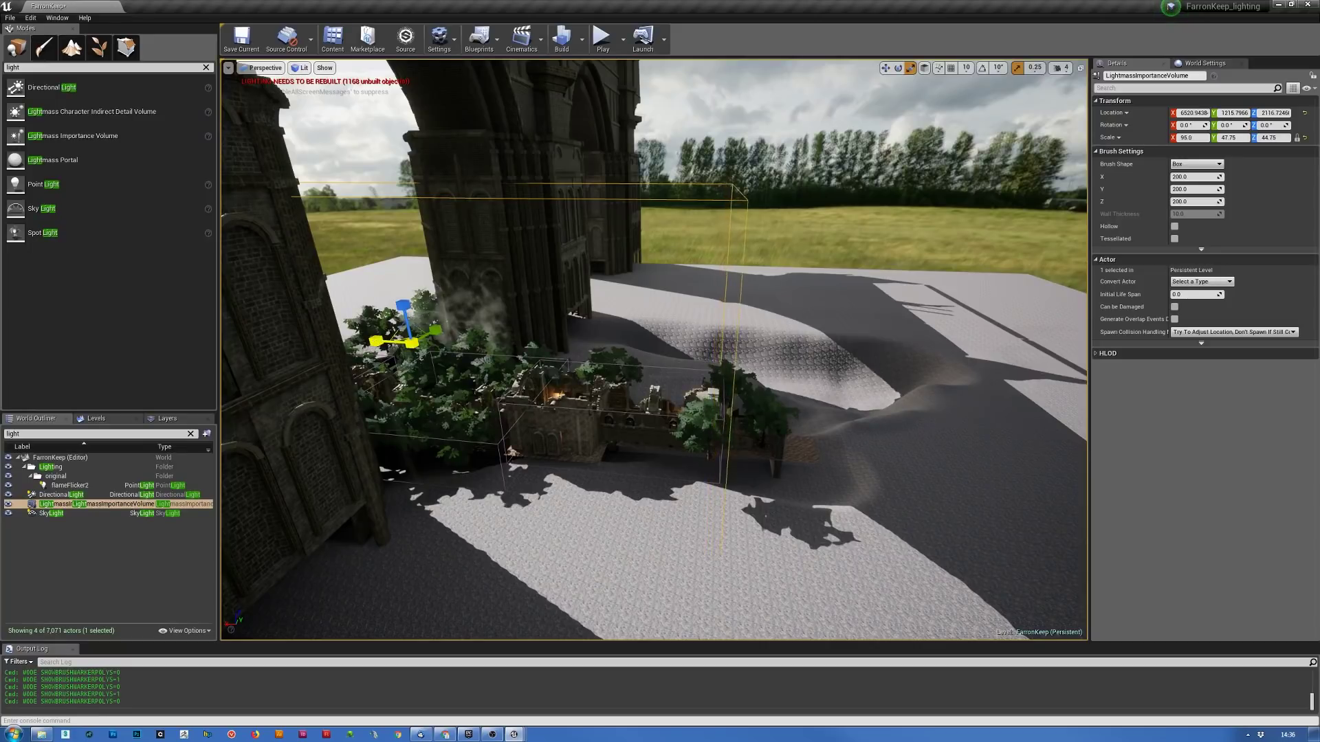
drag(375, 341, 370, 333)
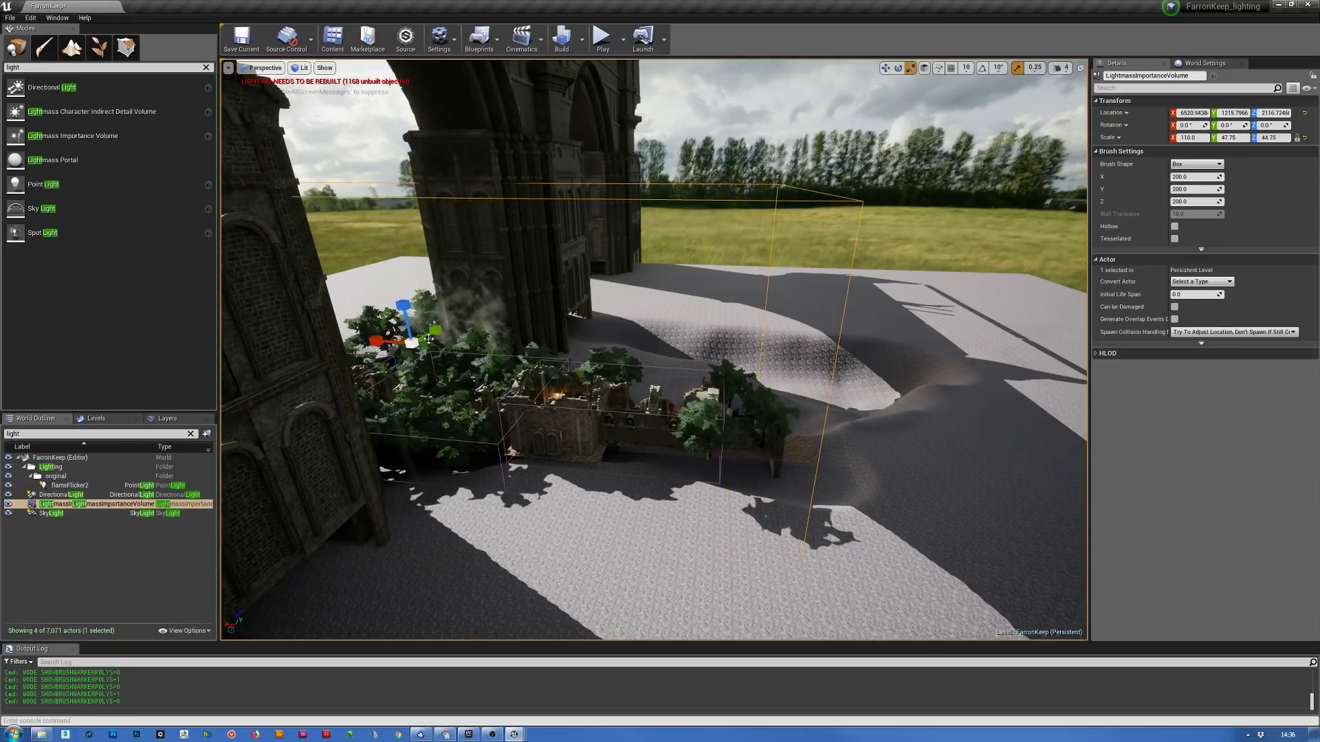
right_drag(750, 284, 687, 337)
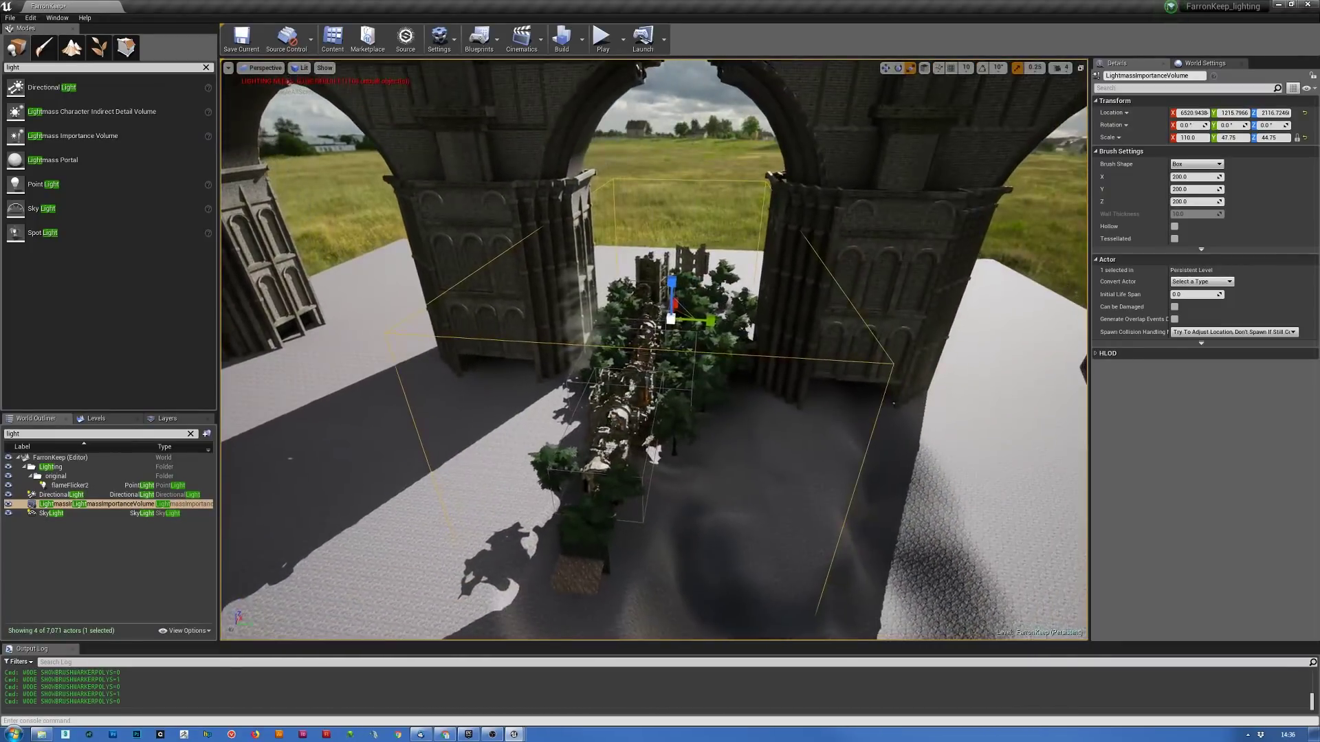
drag(708, 320, 726, 320)
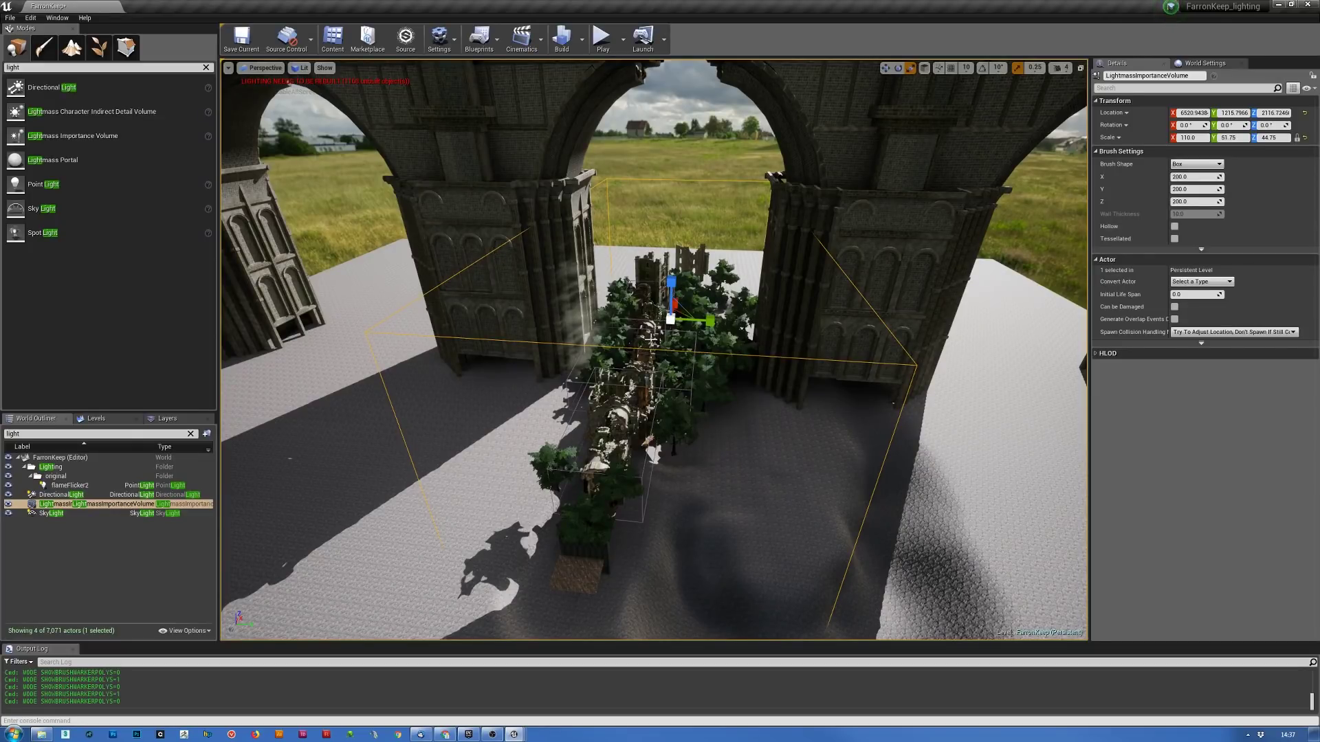
- Return to the torch-lit passage inside the ruins and save all modified levels and assets
right_drag(654, 349, 551, 428)
key(w)
key(s)
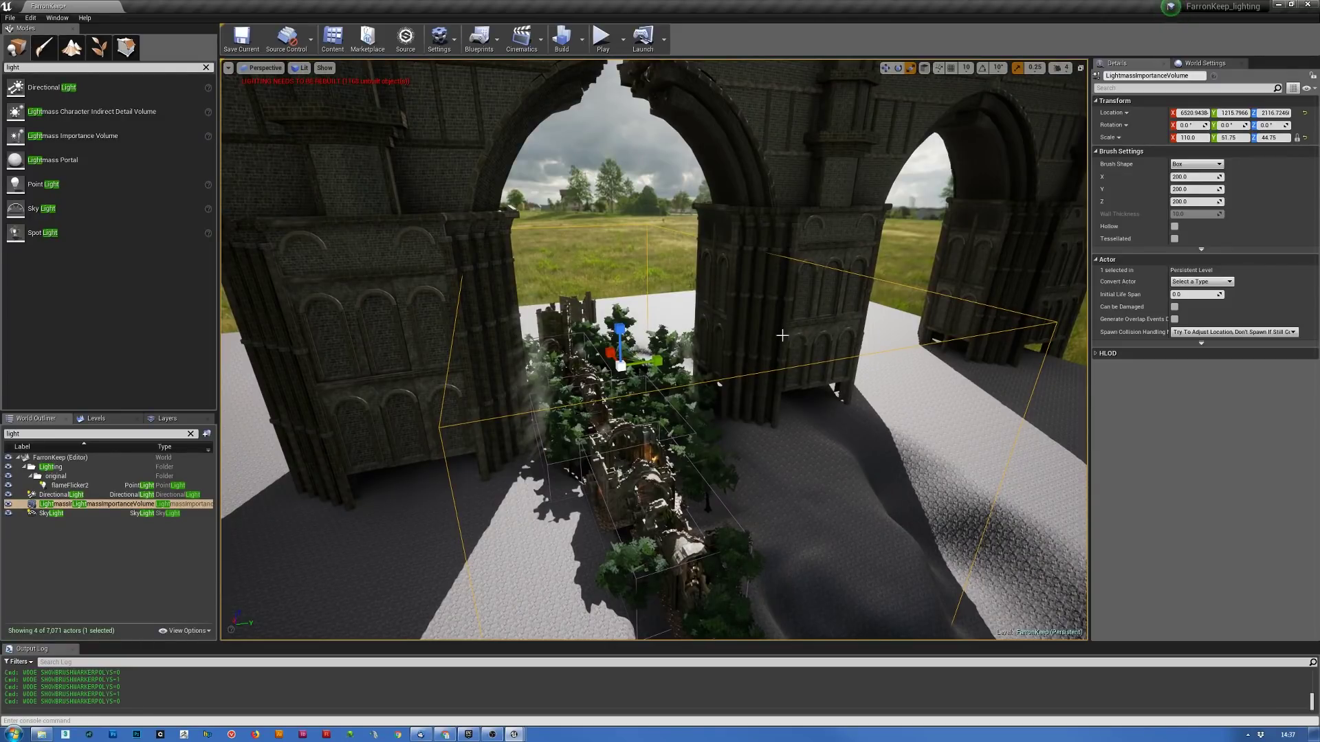
key(w)
right_drag(825, 363, 882, 204)
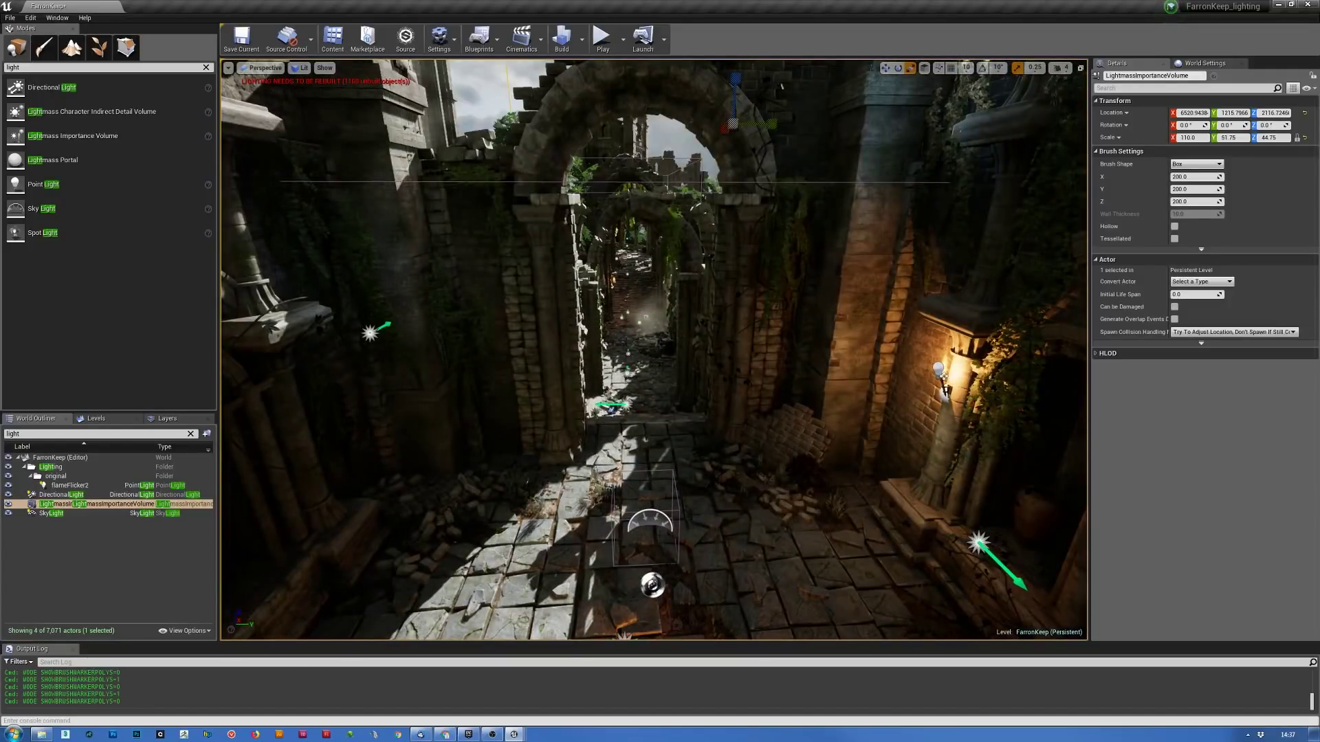
right_drag(882, 204, 892, 171)
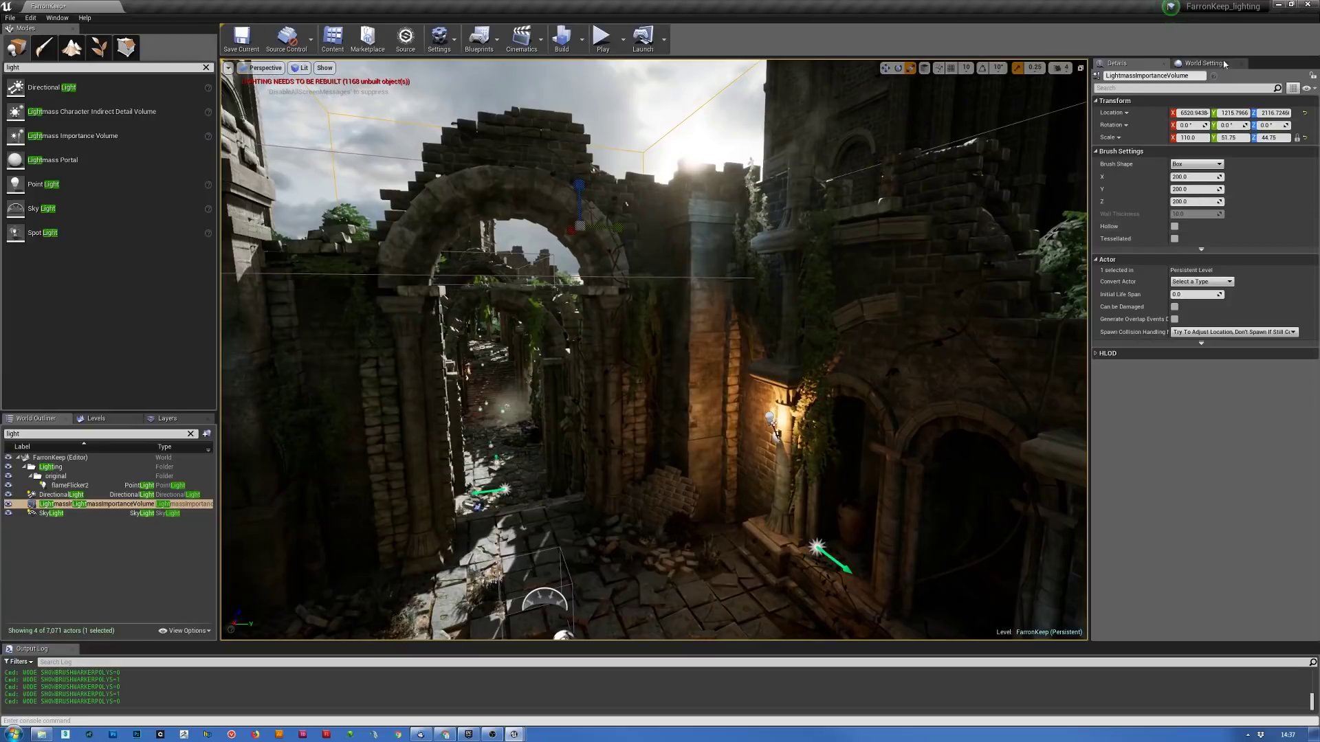
click(20, 15)
click(58, 113)
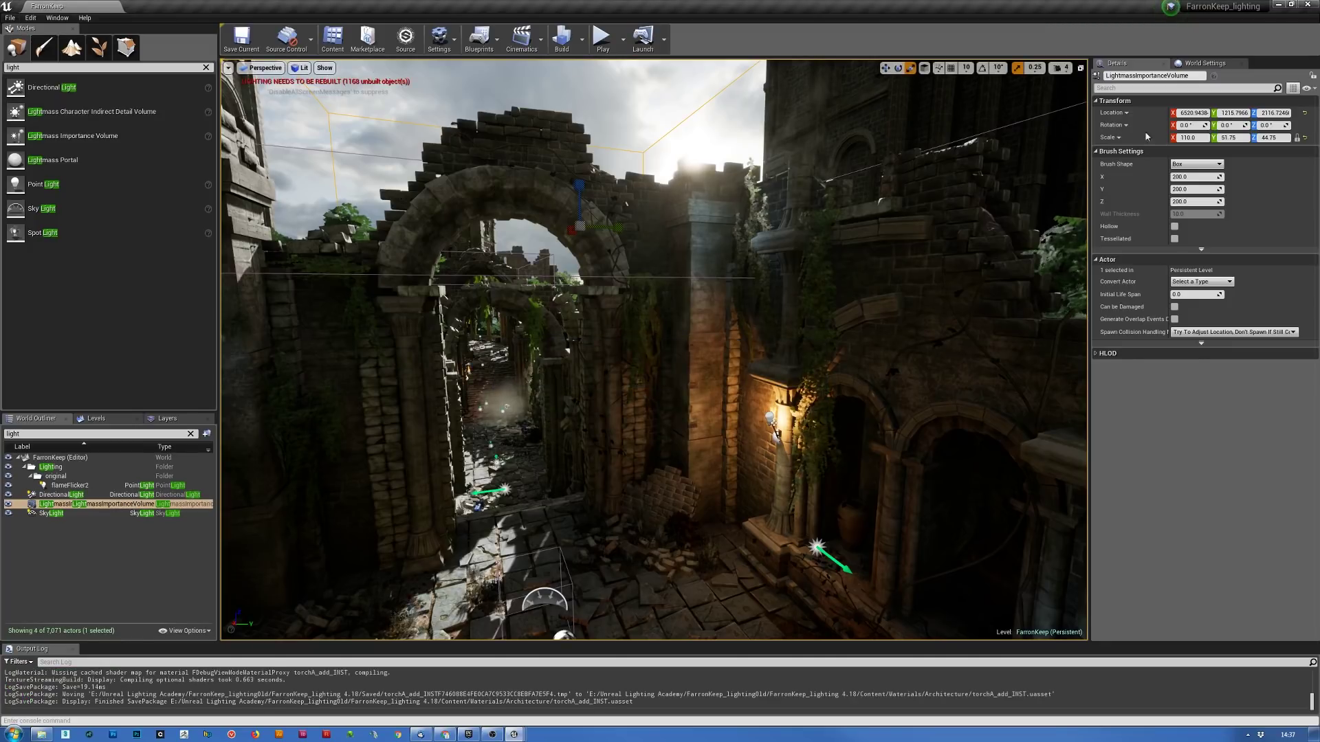
- Review the Lightmass section of the world settings with its labels fully readable, then restore a narrower width
click(1206, 63)
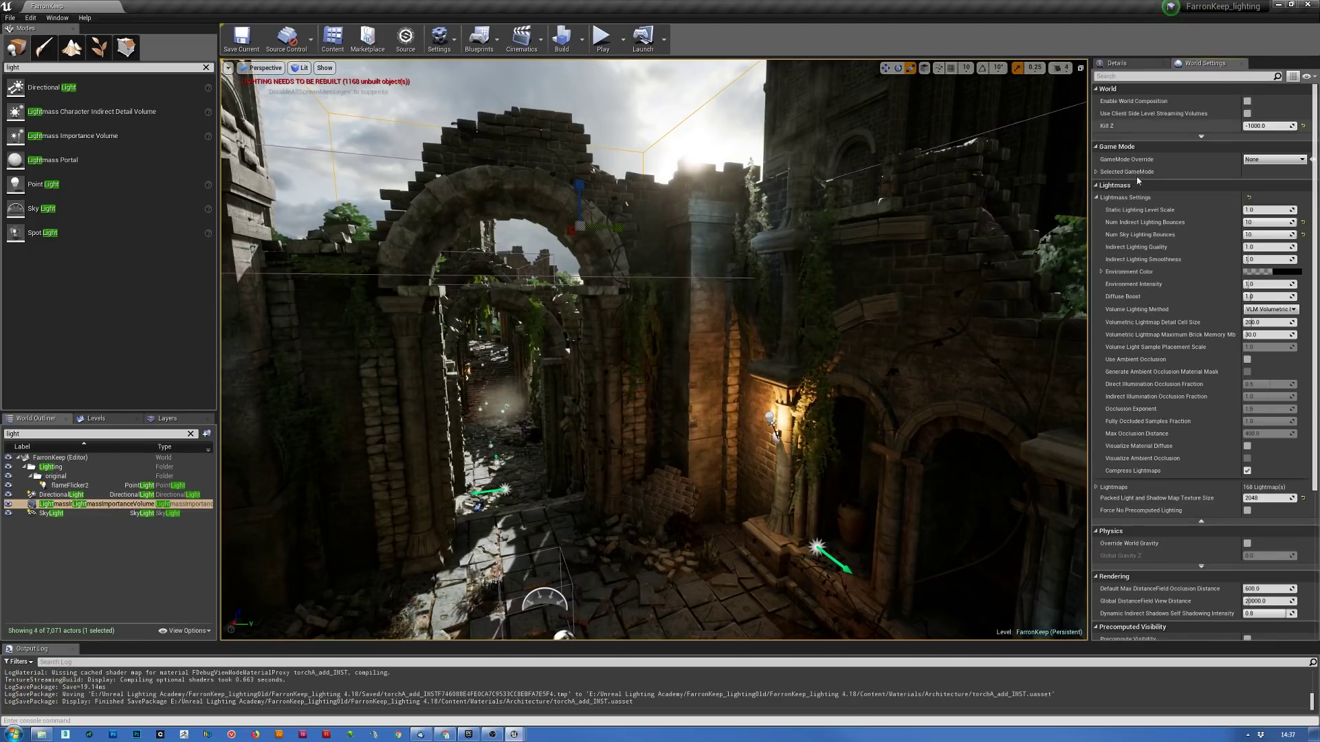
drag(1089, 200, 986, 214)
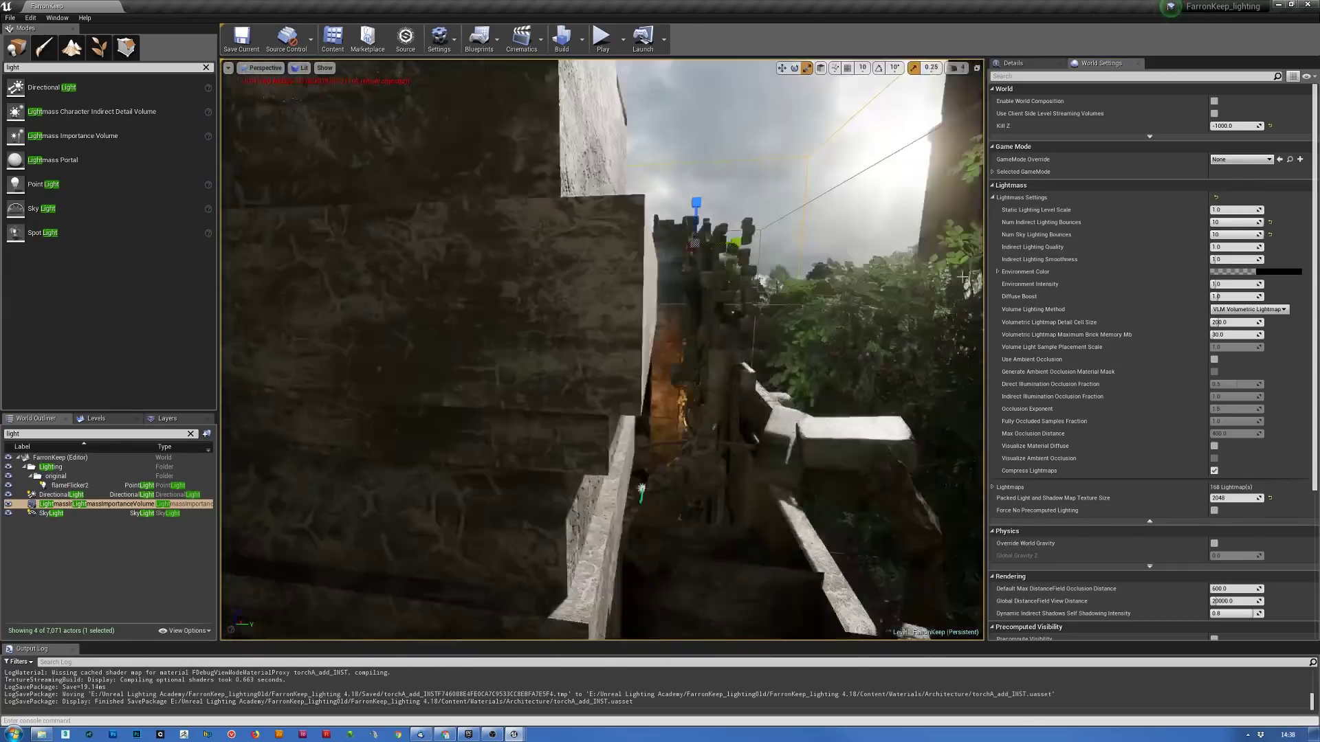
drag(985, 249, 1131, 248)
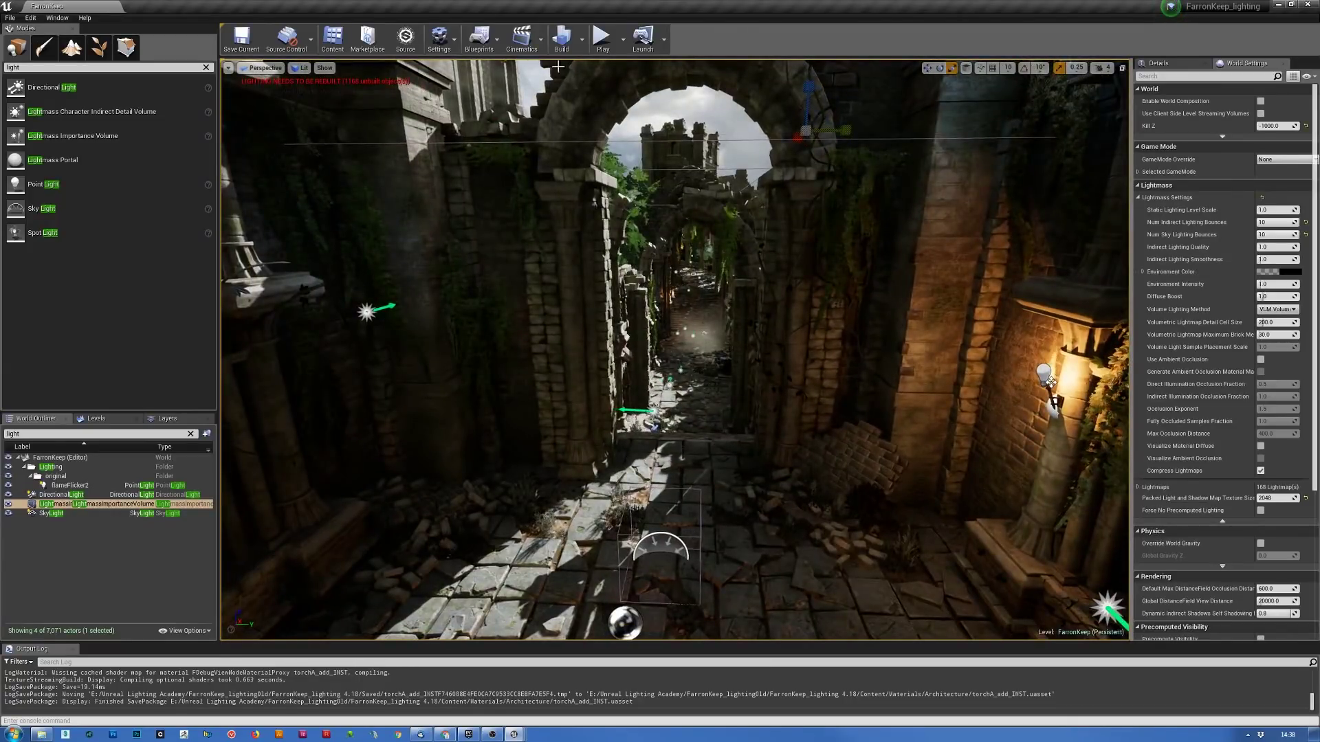
- Set the lighting quality to Medium and start a lighting-only build of the level
click(582, 42)
mouse_move(603, 84)
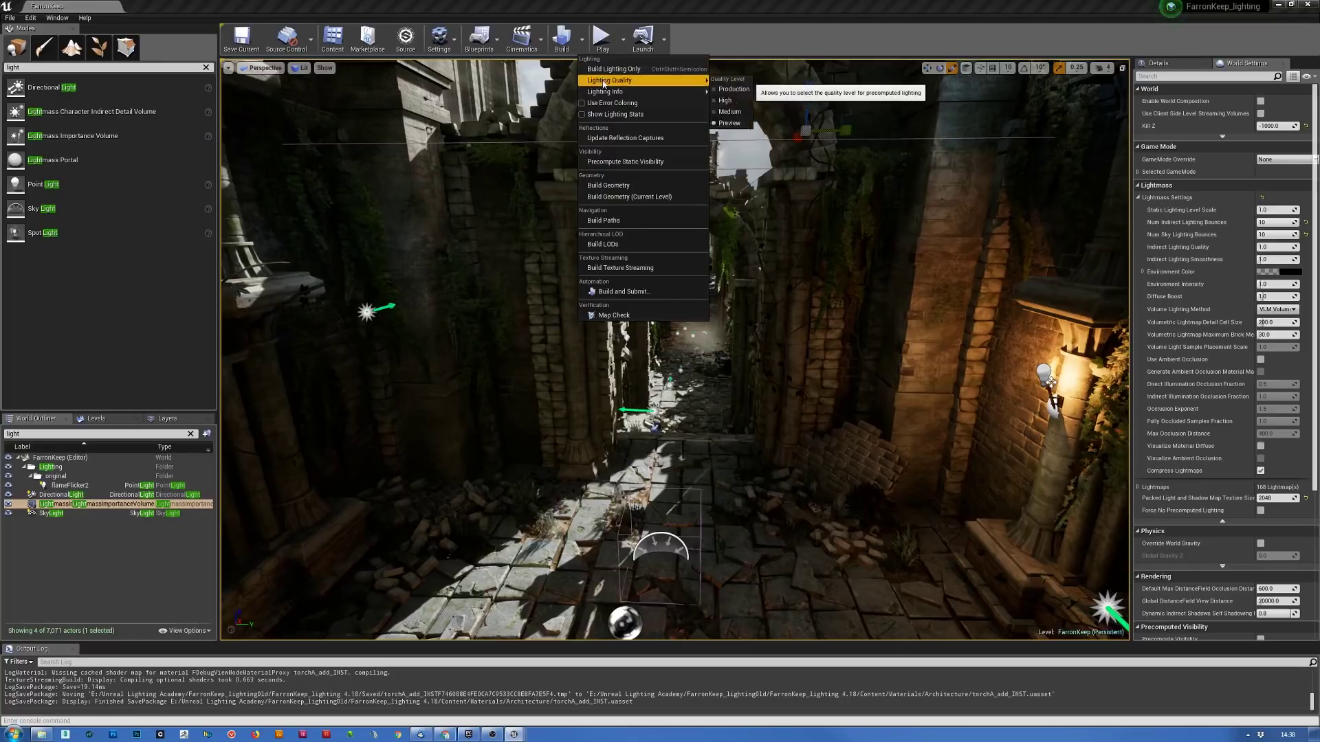
click(740, 115)
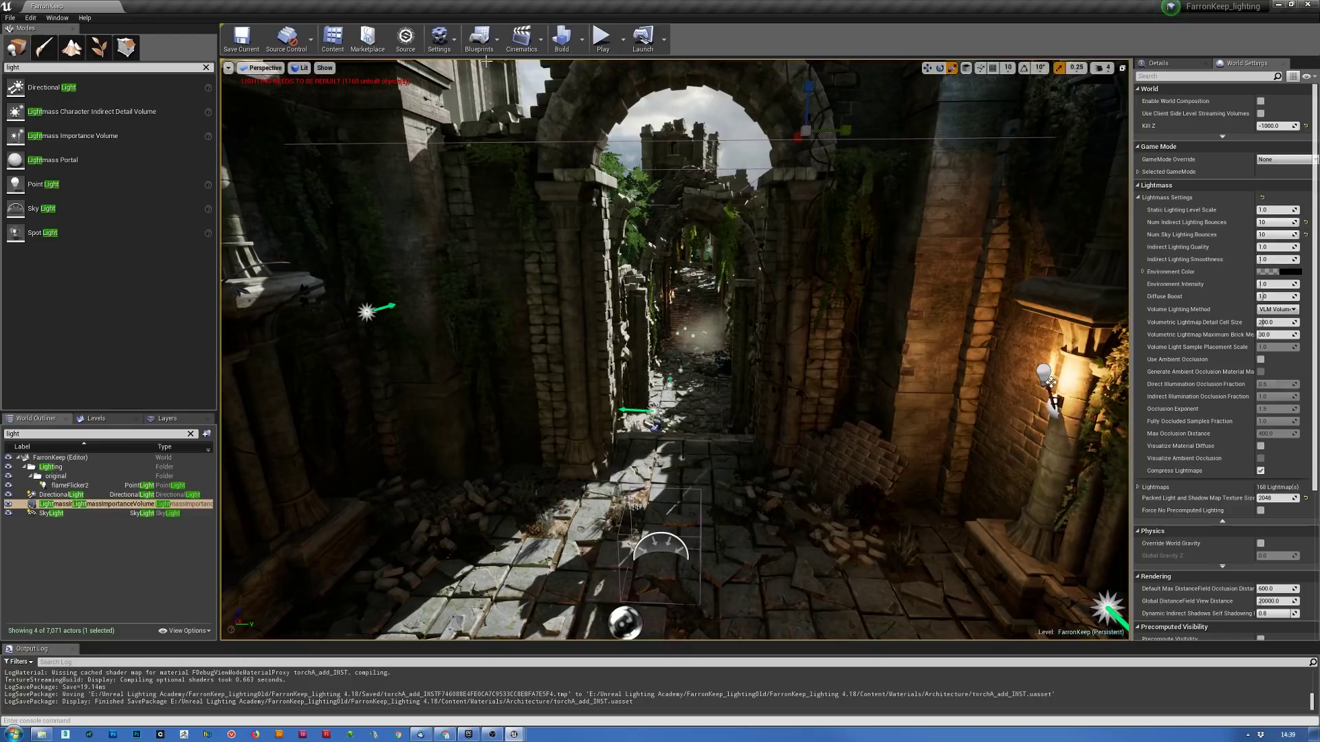
click(583, 43)
mouse_move(589, 82)
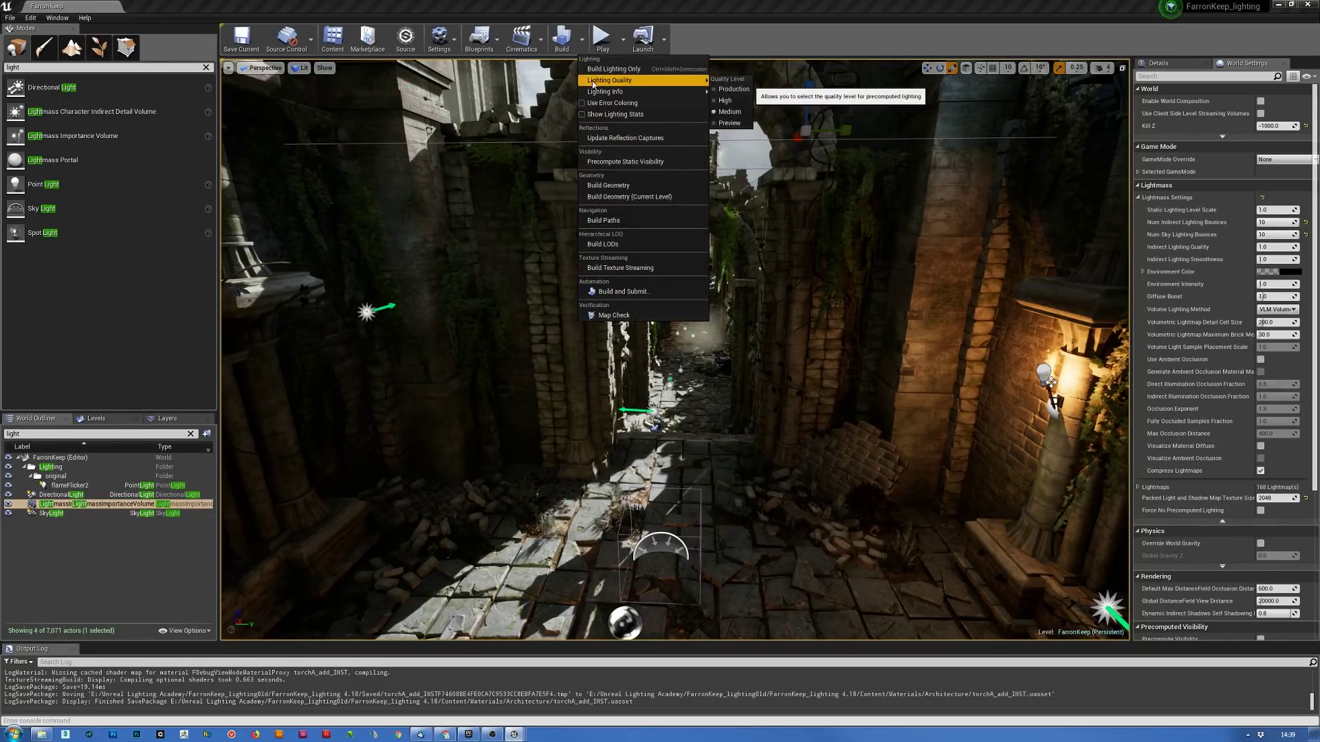
click(603, 70)
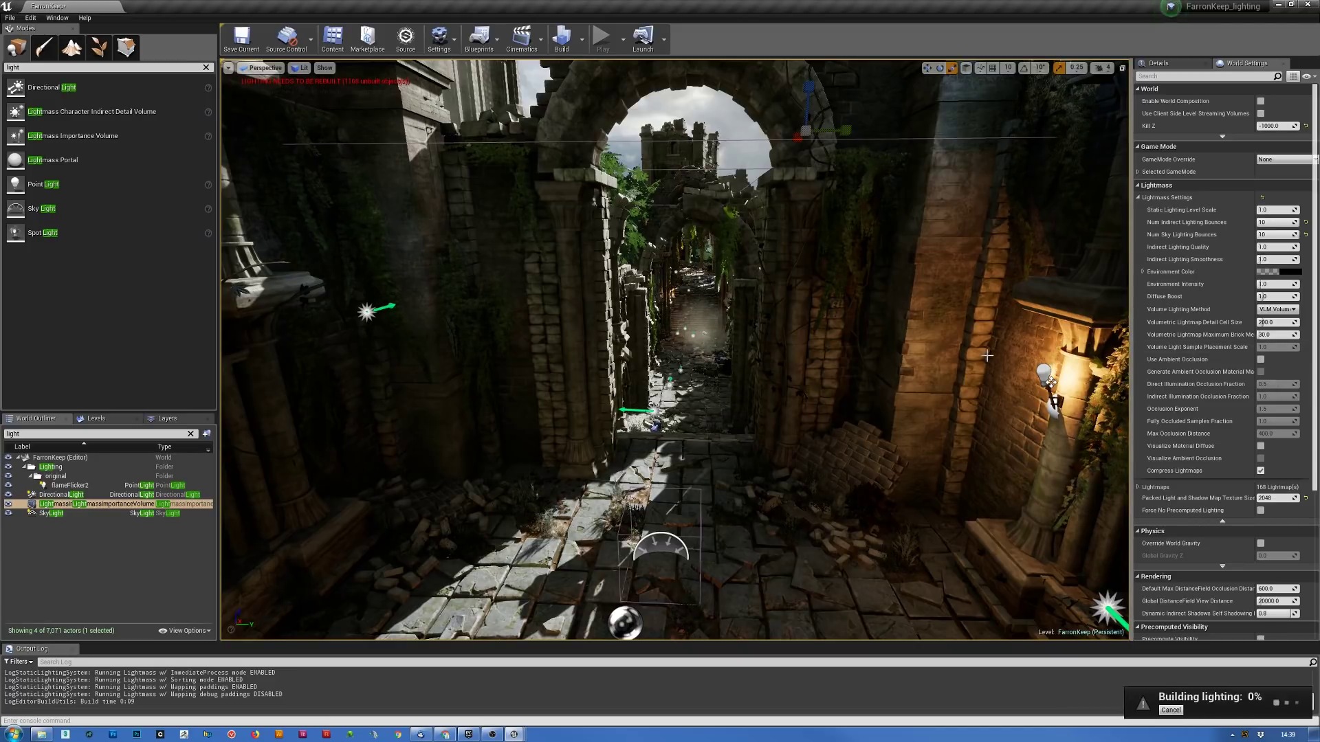
- Reframe the torch-lit archway and switch the viewport to game view so the light icons and volume outlines are hidden
right_drag(884, 362, 915, 358)
right_drag(782, 354, 790, 350)
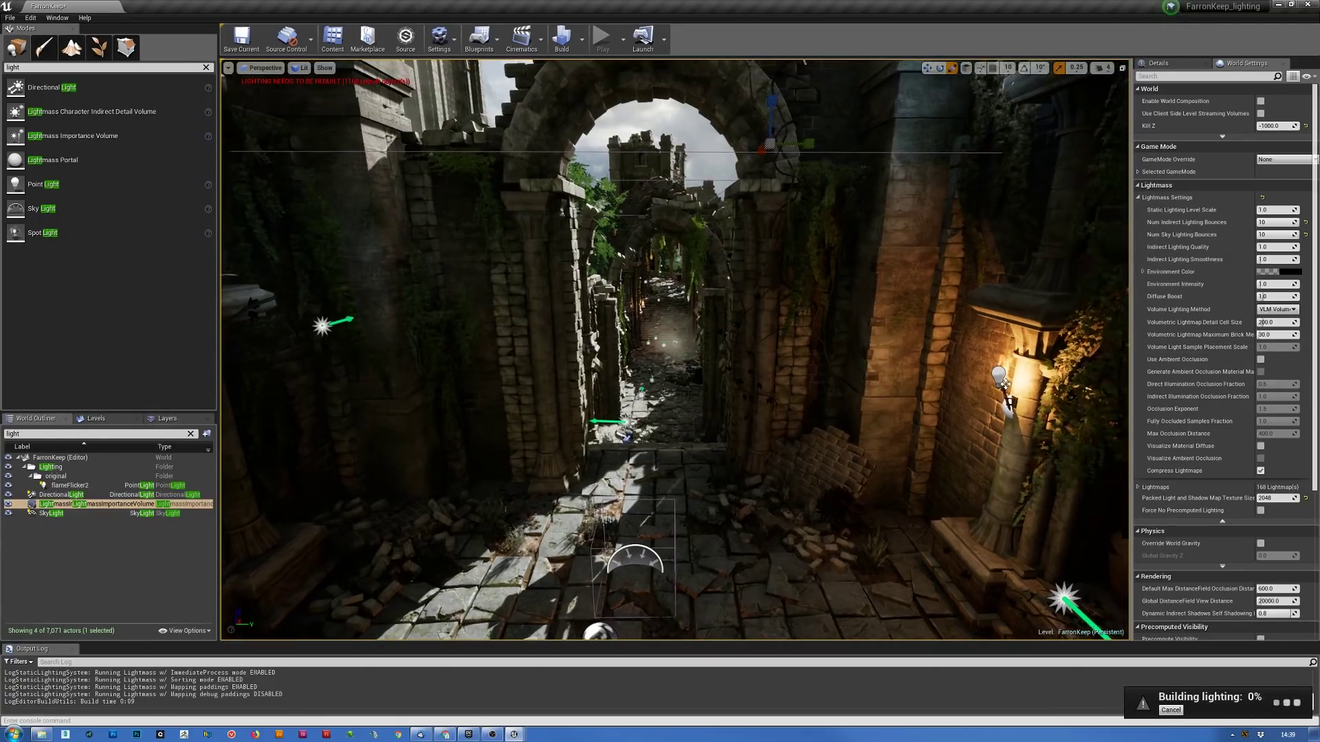
key(g)
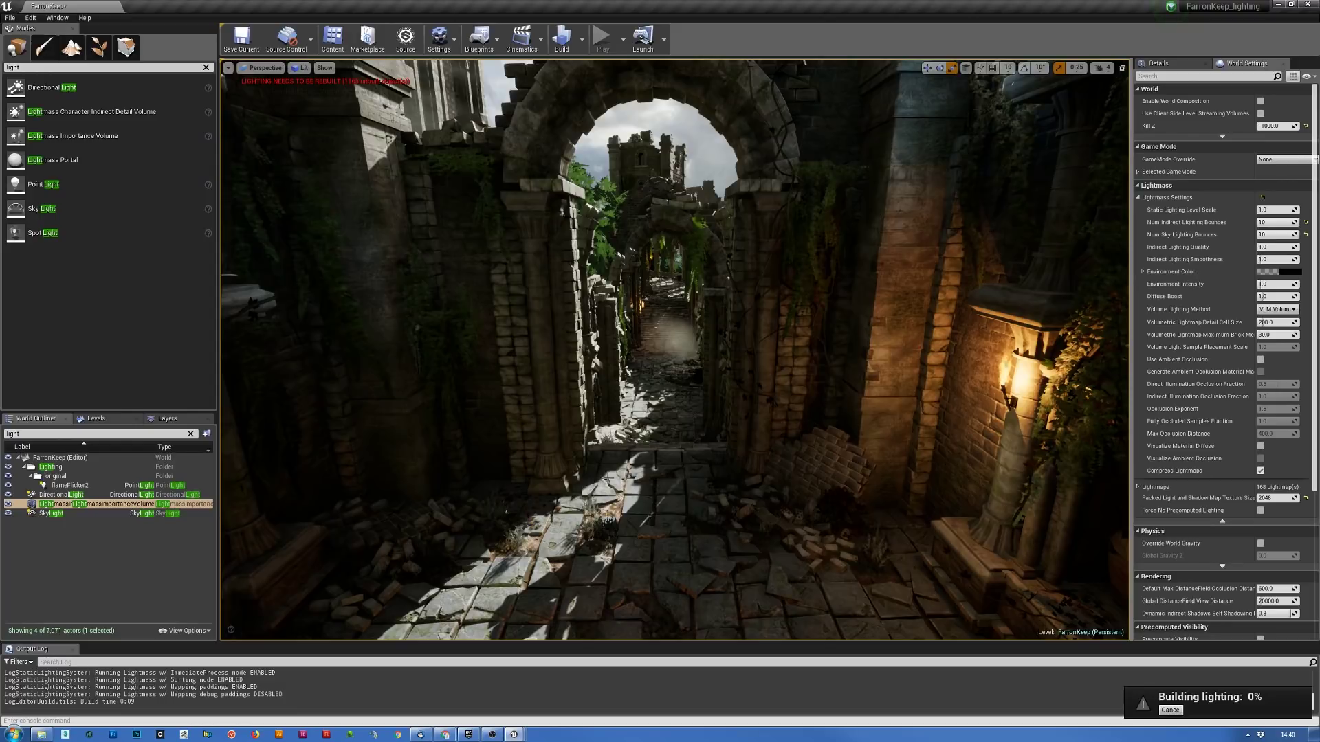
- Switch to Chrome, search Google for "fft ocean simulation" and open the "UE4 - FFT Ocean Simulation" video
click(440, 735)
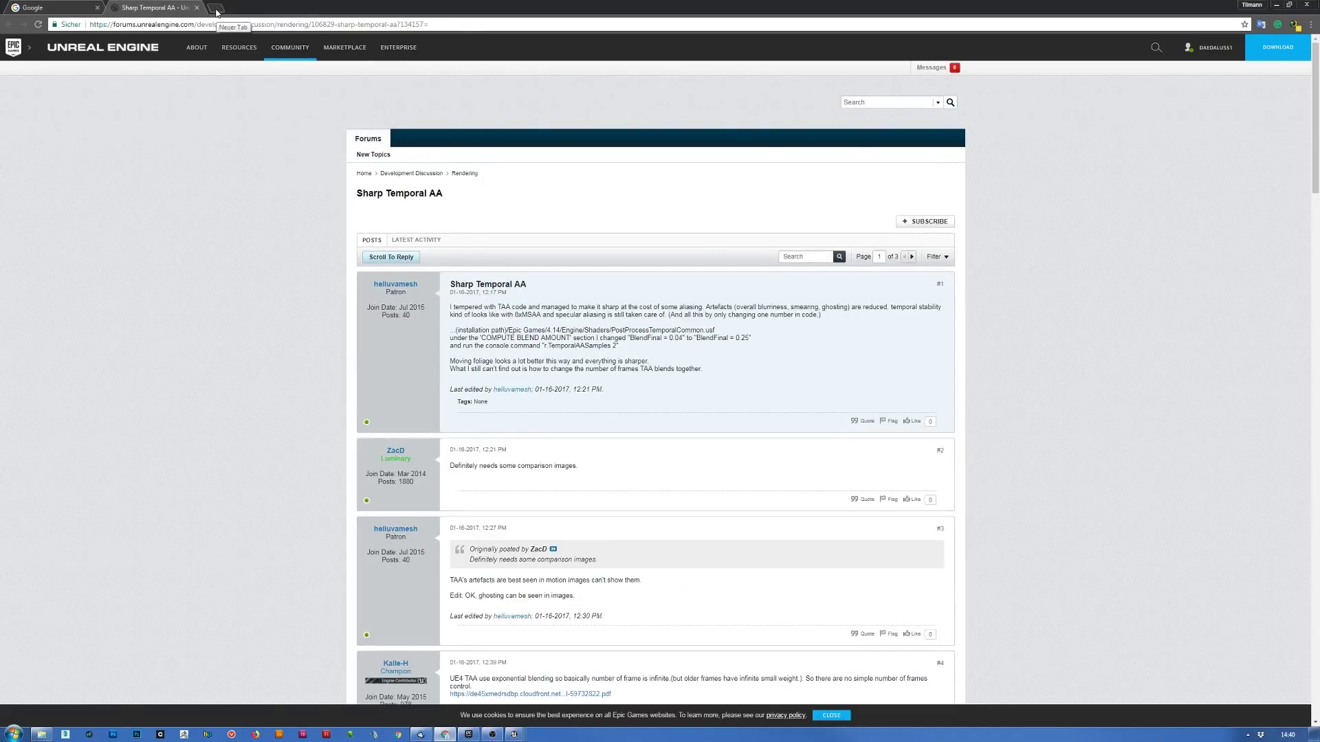
click(54, 10)
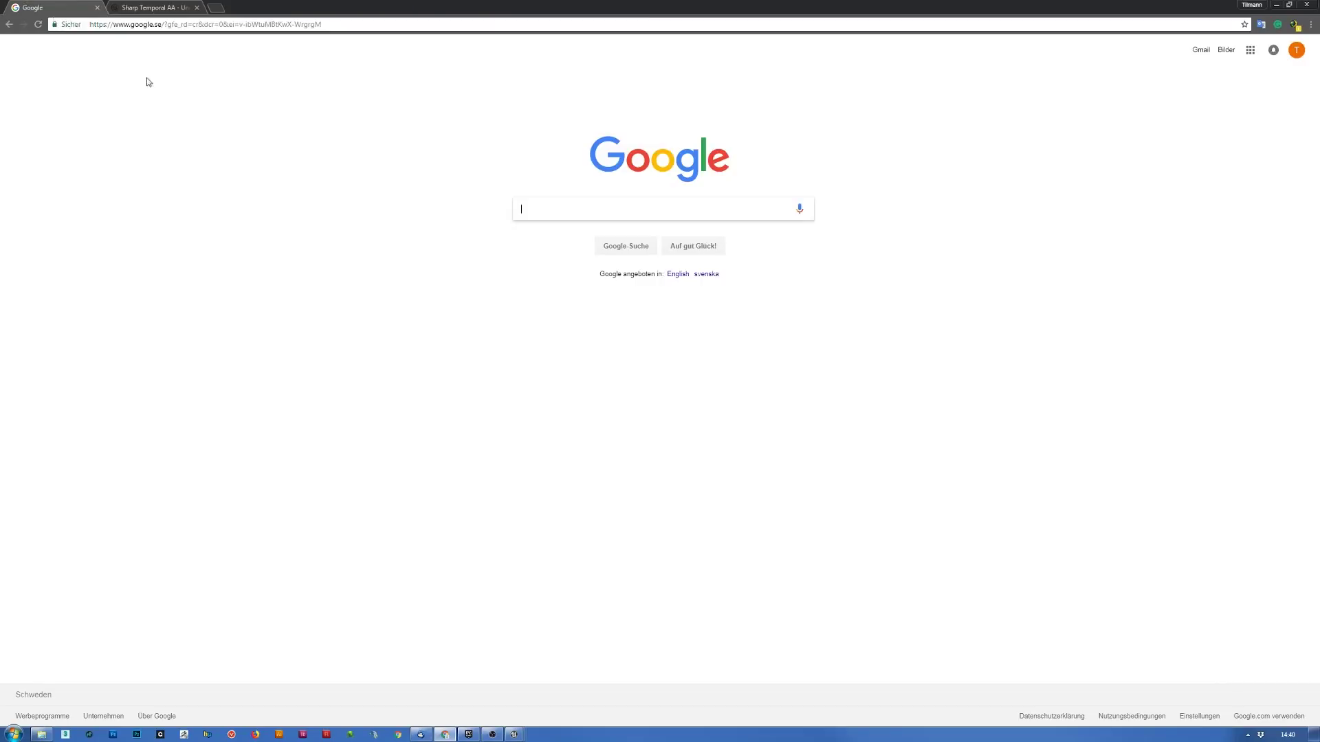
click(555, 210)
text(fft ocean)
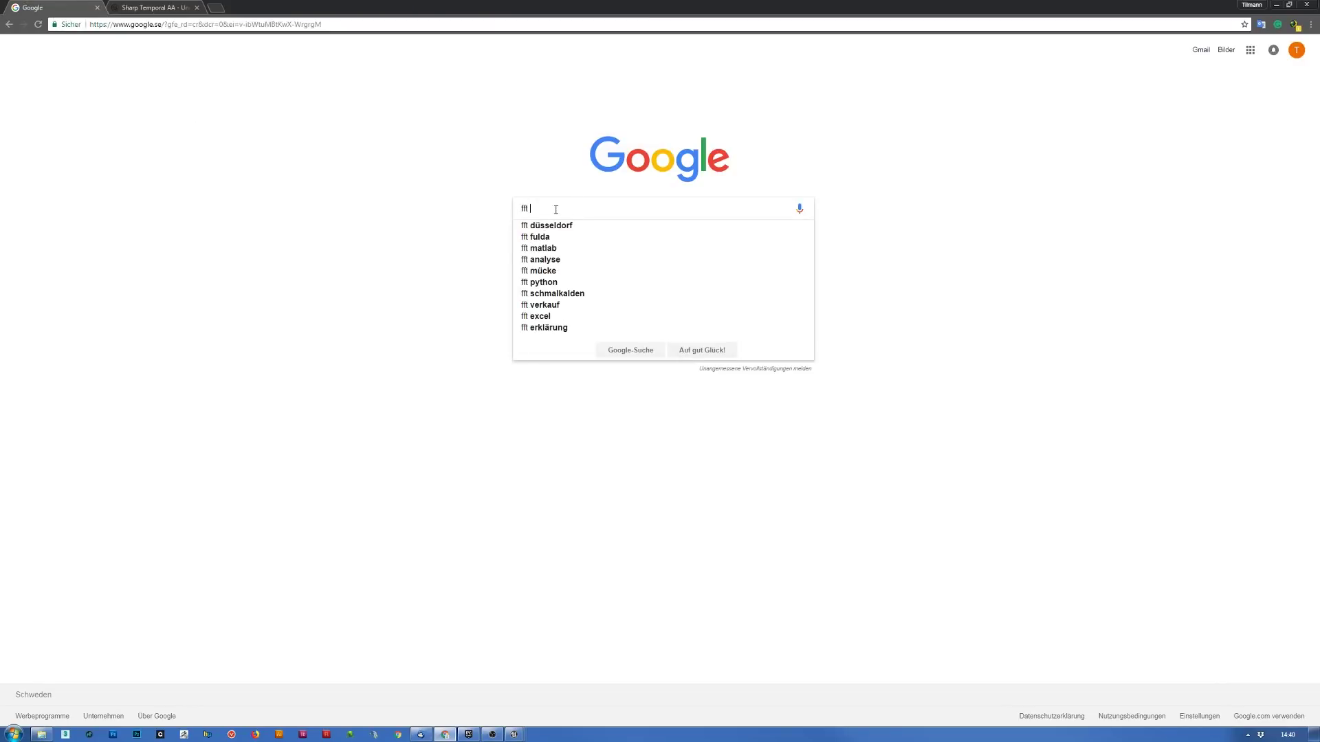
key(Down)
key(Down)
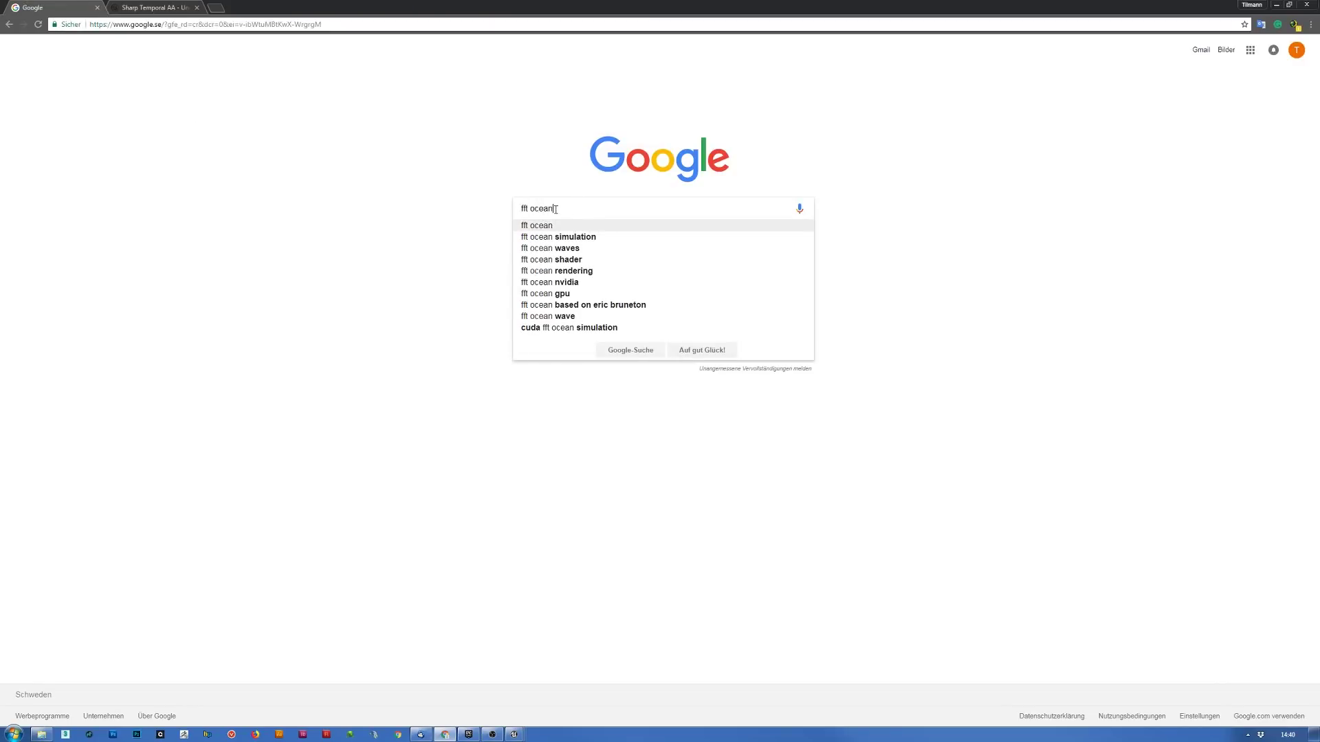
key(Return)
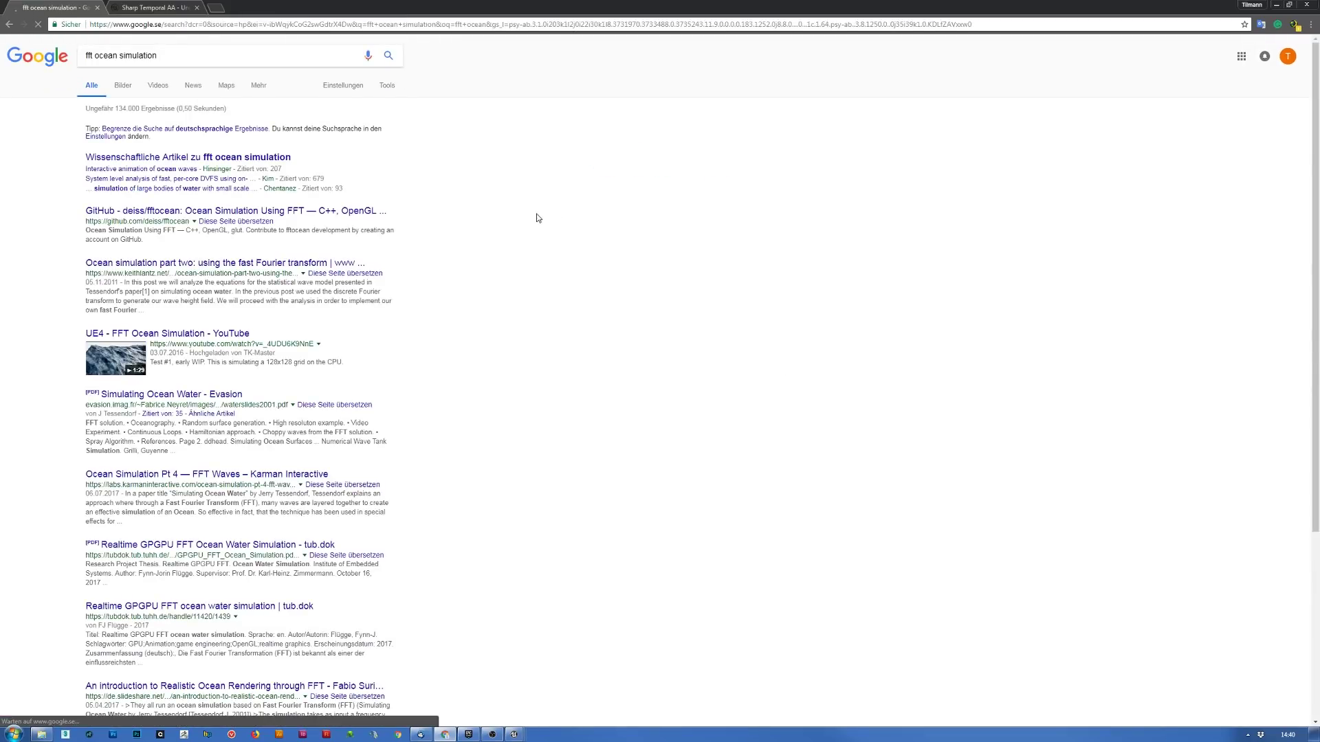
click(180, 336)
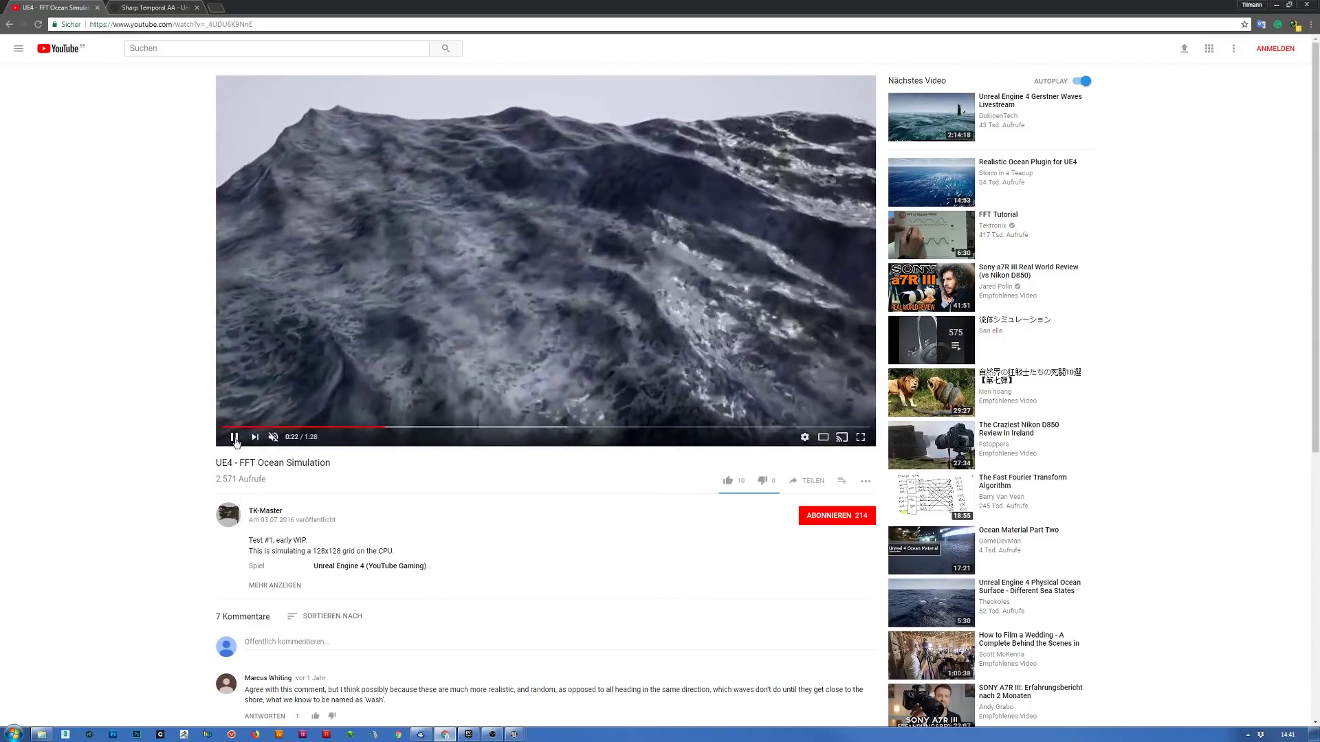
- Open the article "Ocean simulation part two: using the fast Fourier transform" and look through its captures, equations, butterfly diagrams and code
key(alt+Left)
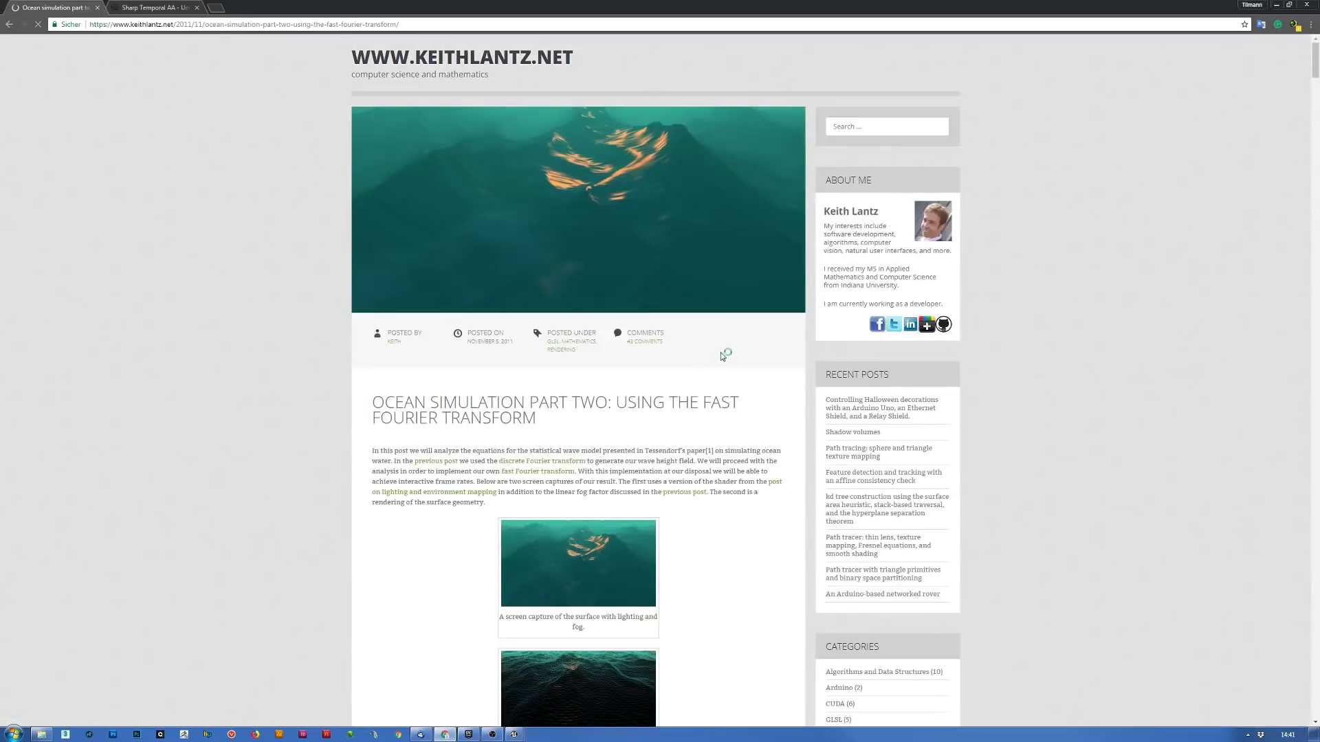
scroll(625, 473, down, 5)
scroll(625, 473, down, 2)
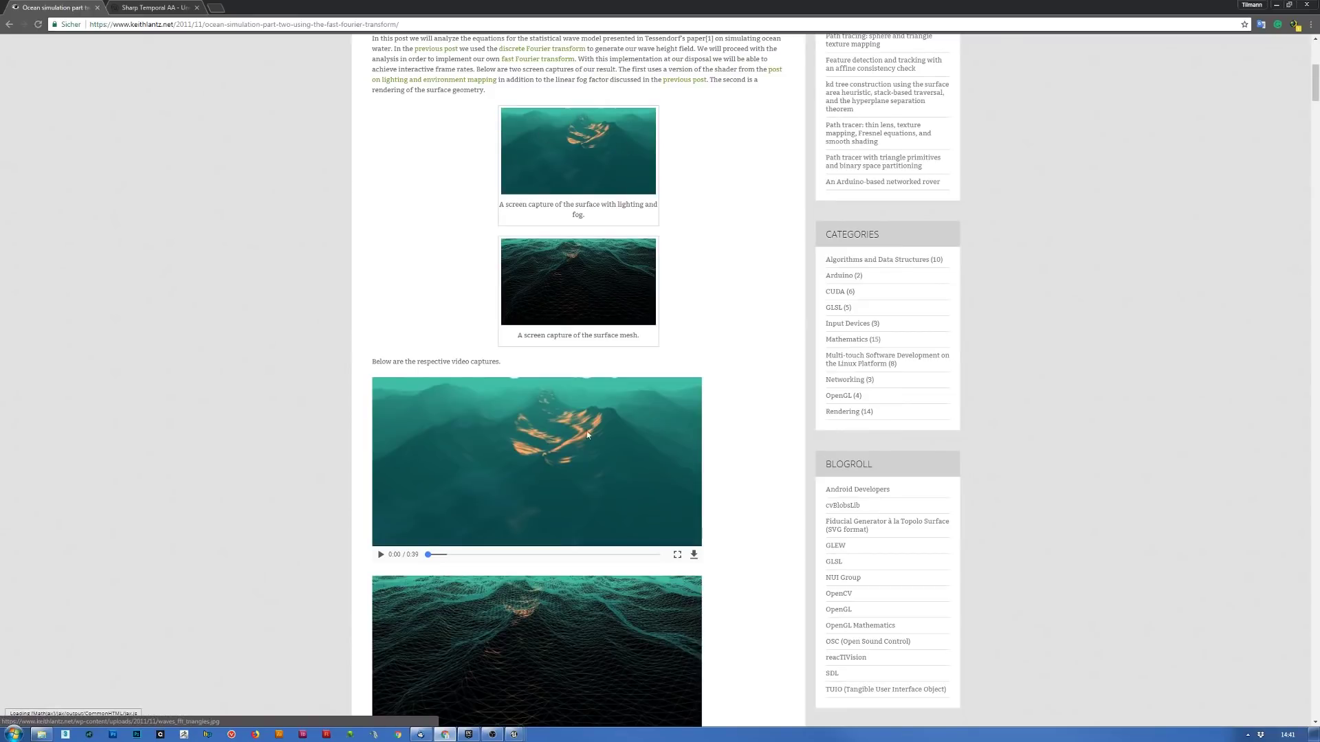
scroll(712, 465, down, 6)
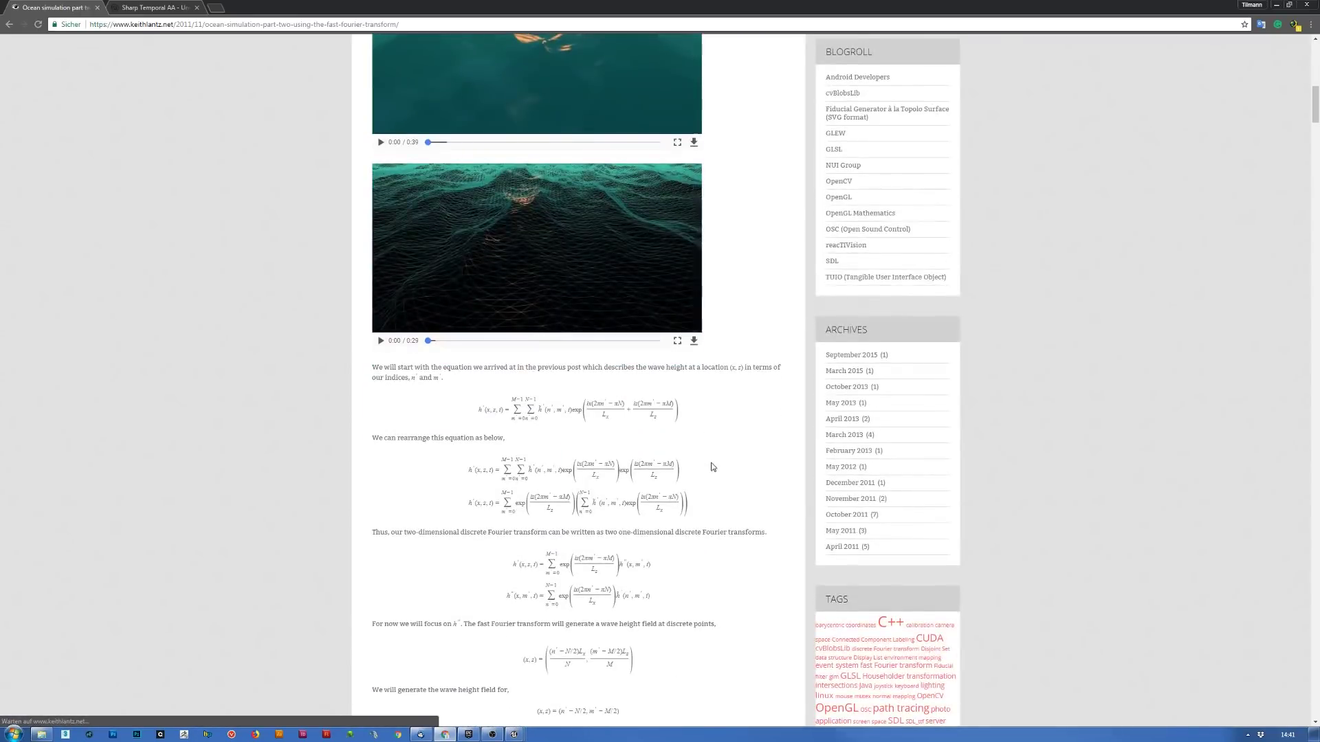
scroll(711, 467, down, 3)
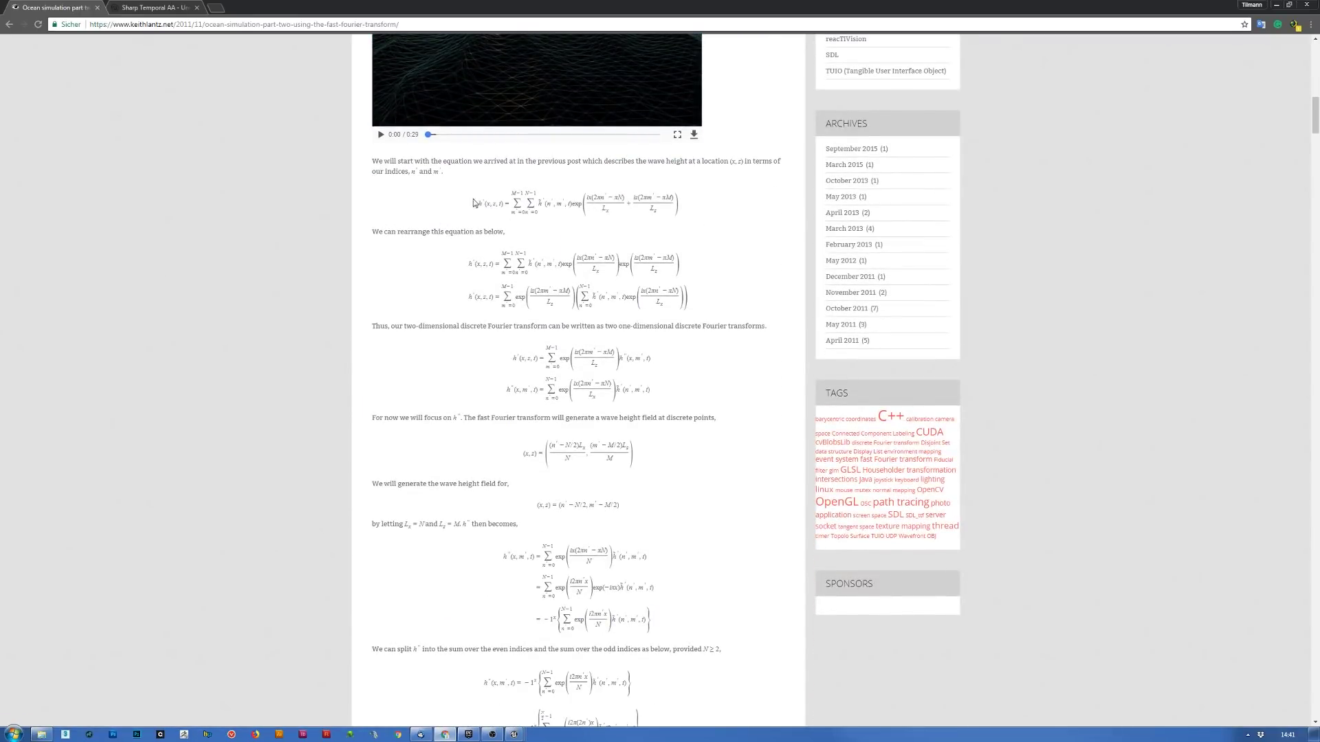
scroll(679, 493, down, 3)
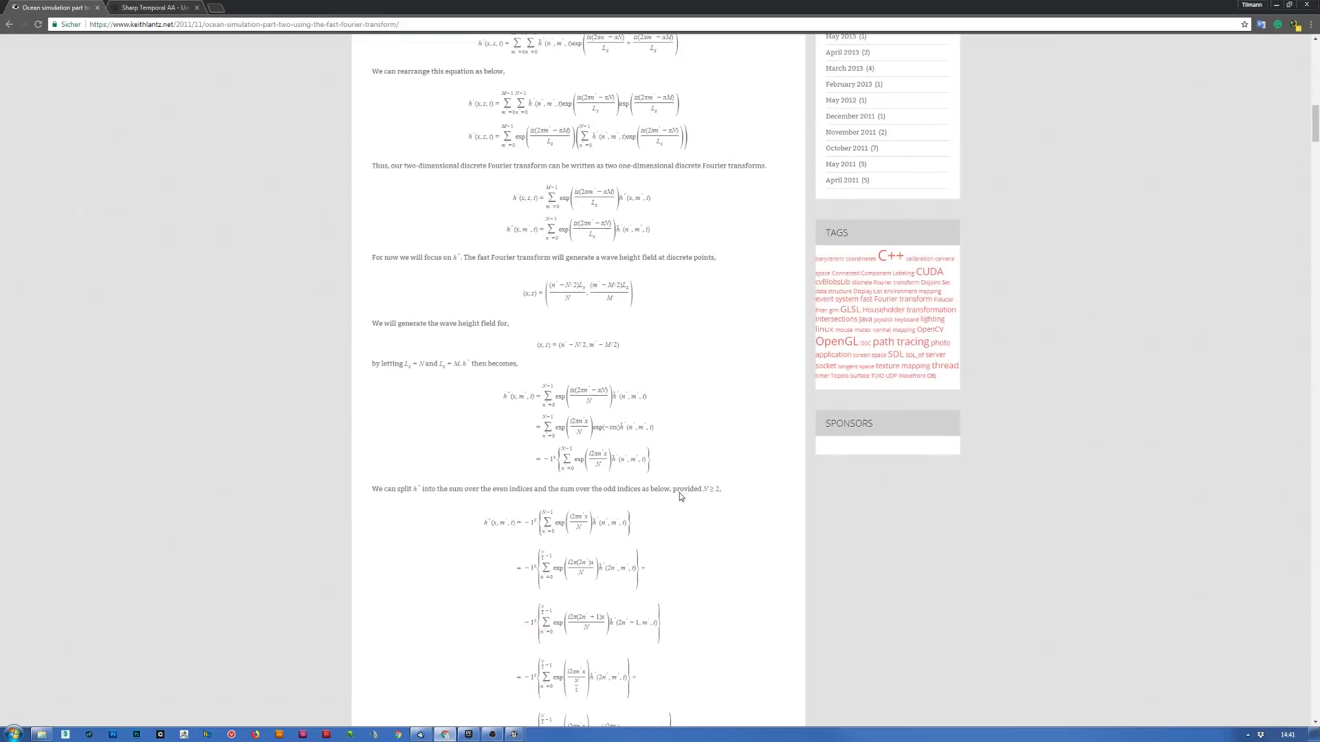
scroll(679, 496, down, 7)
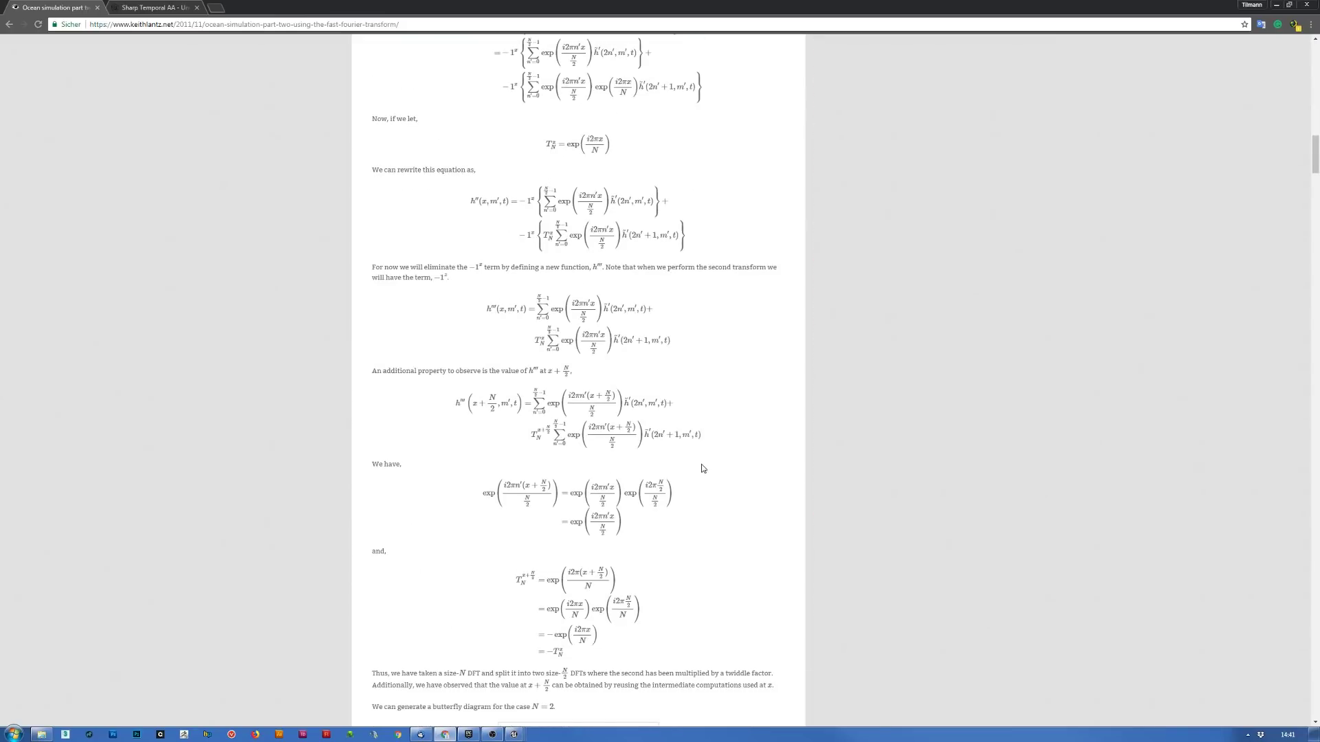
scroll(701, 464, down, 4)
scroll(674, 420, down, 12)
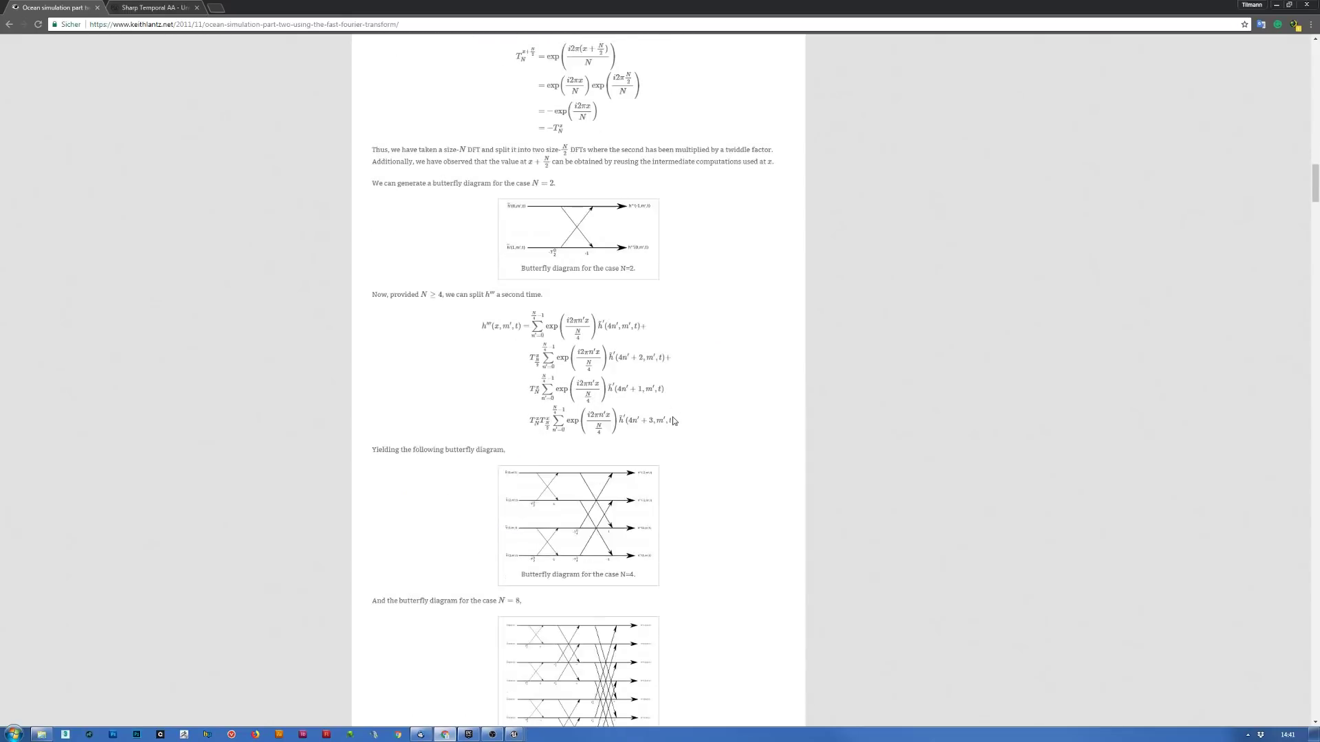
scroll(674, 421, down, 18)
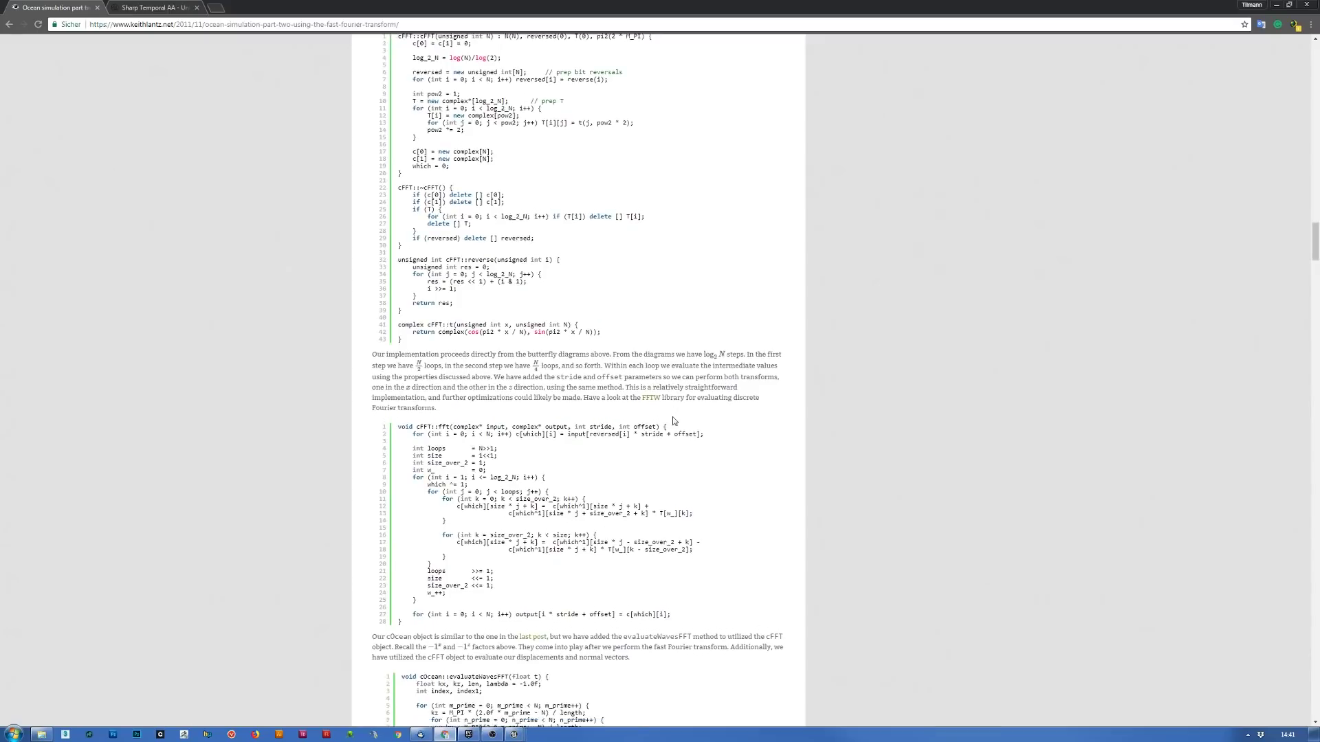
scroll(674, 420, down, 12)
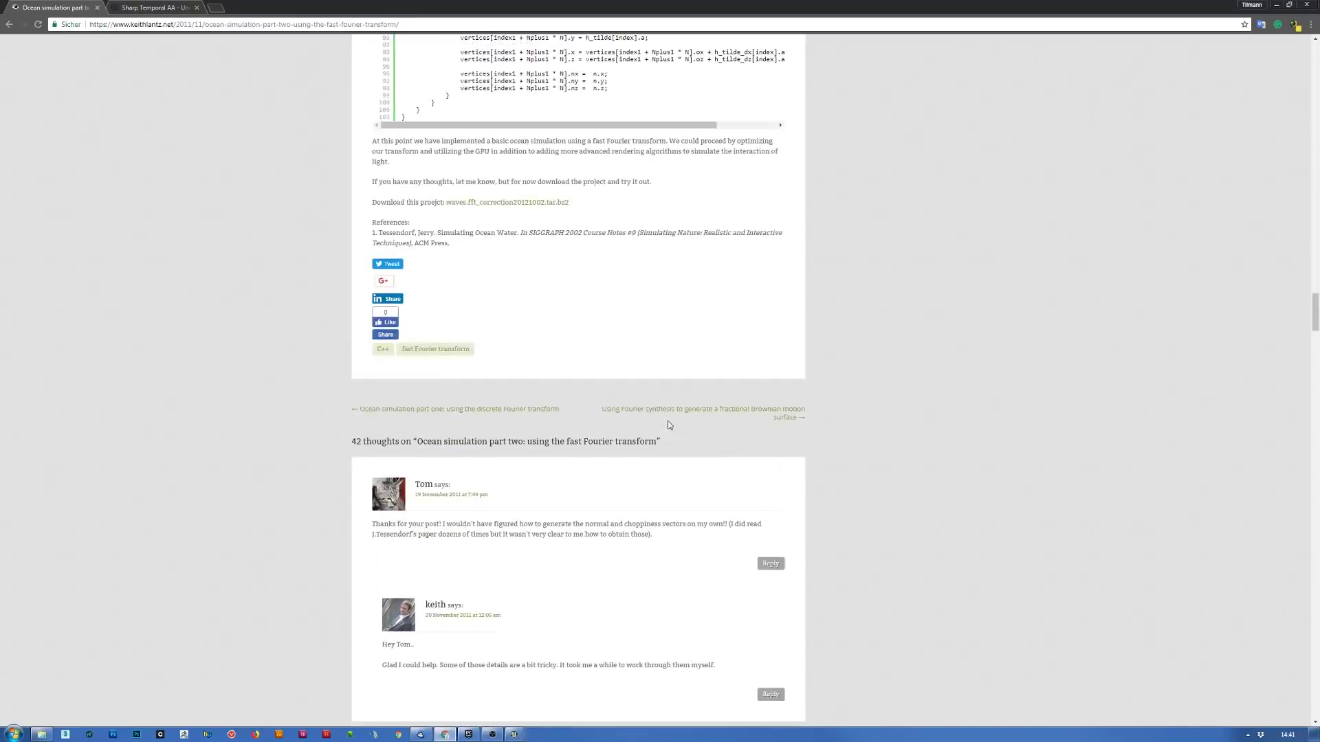
scroll(566, 251, up, 6)
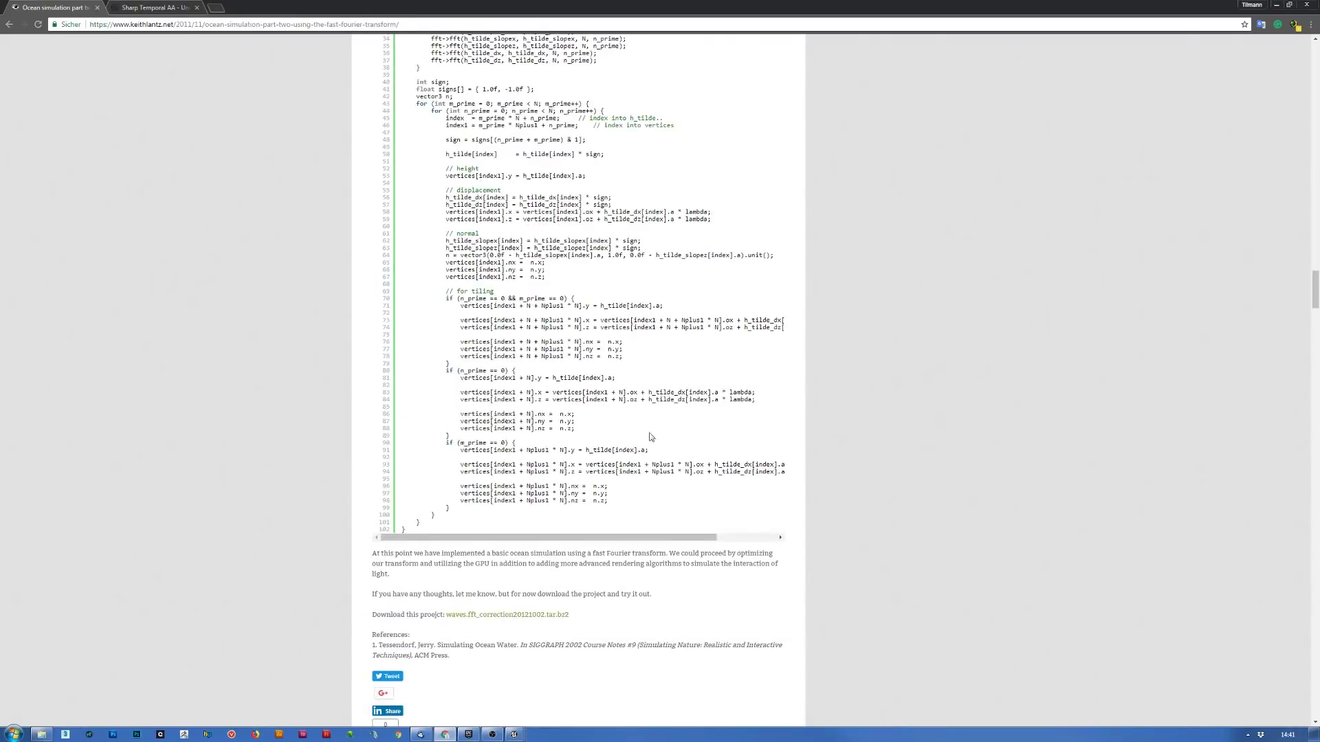
scroll(715, 408, up, 20)
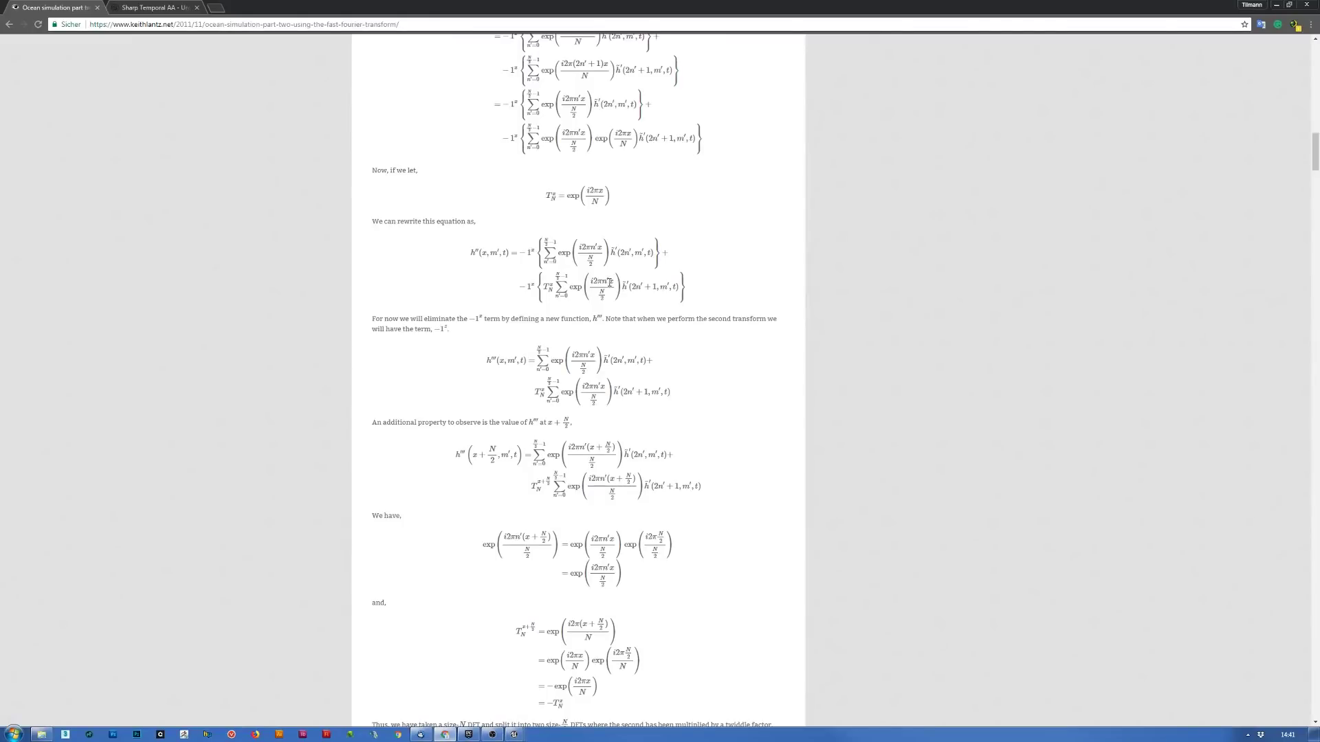
scroll(635, 309, up, 20)
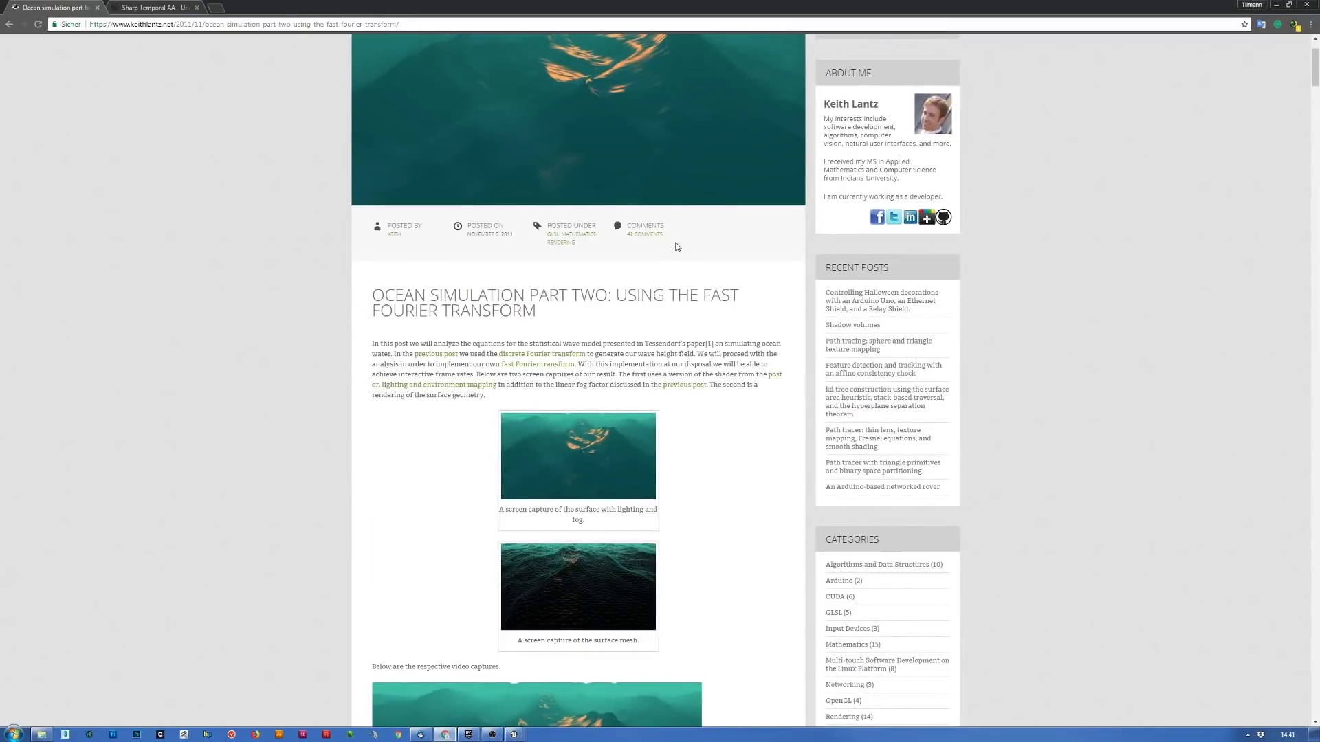
- View the image results for "fft ocean simulation", and search images for "fast fourier transformation" to browse its signal and frequency diagrams
key(alt+Left)
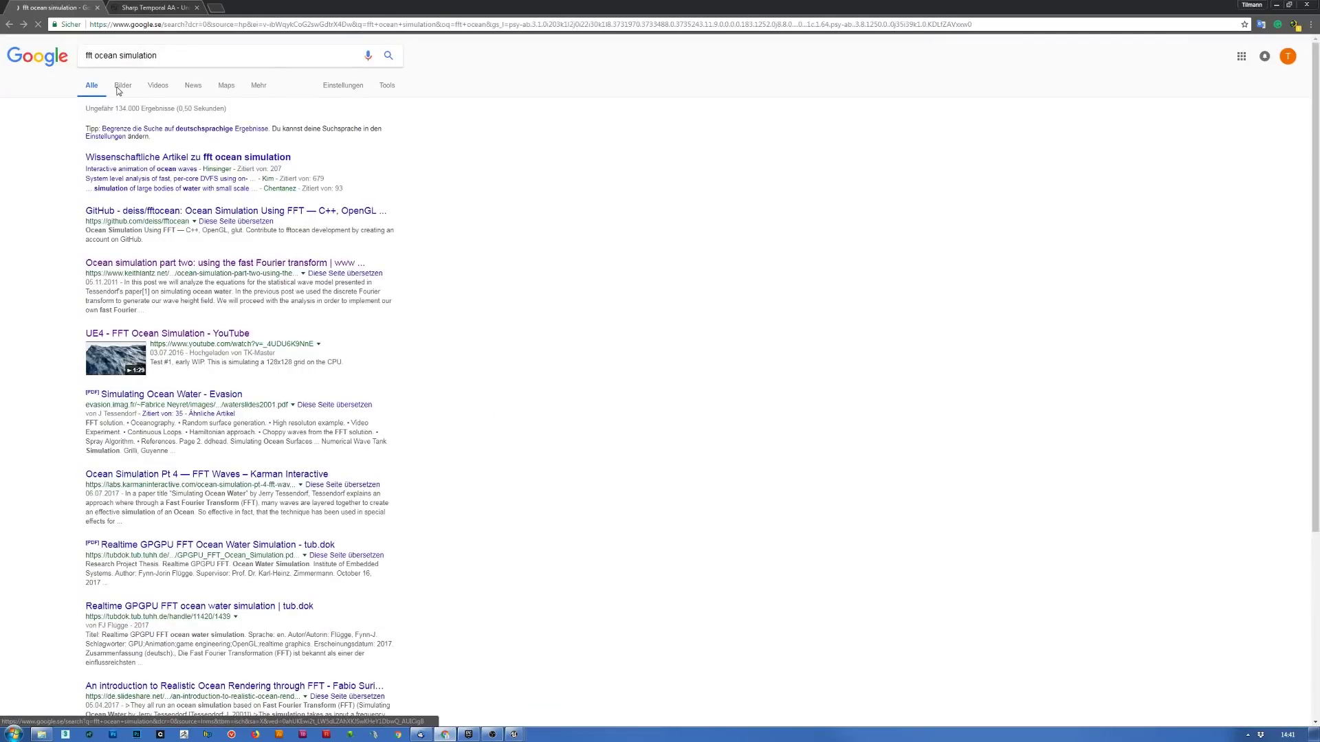
click(127, 91)
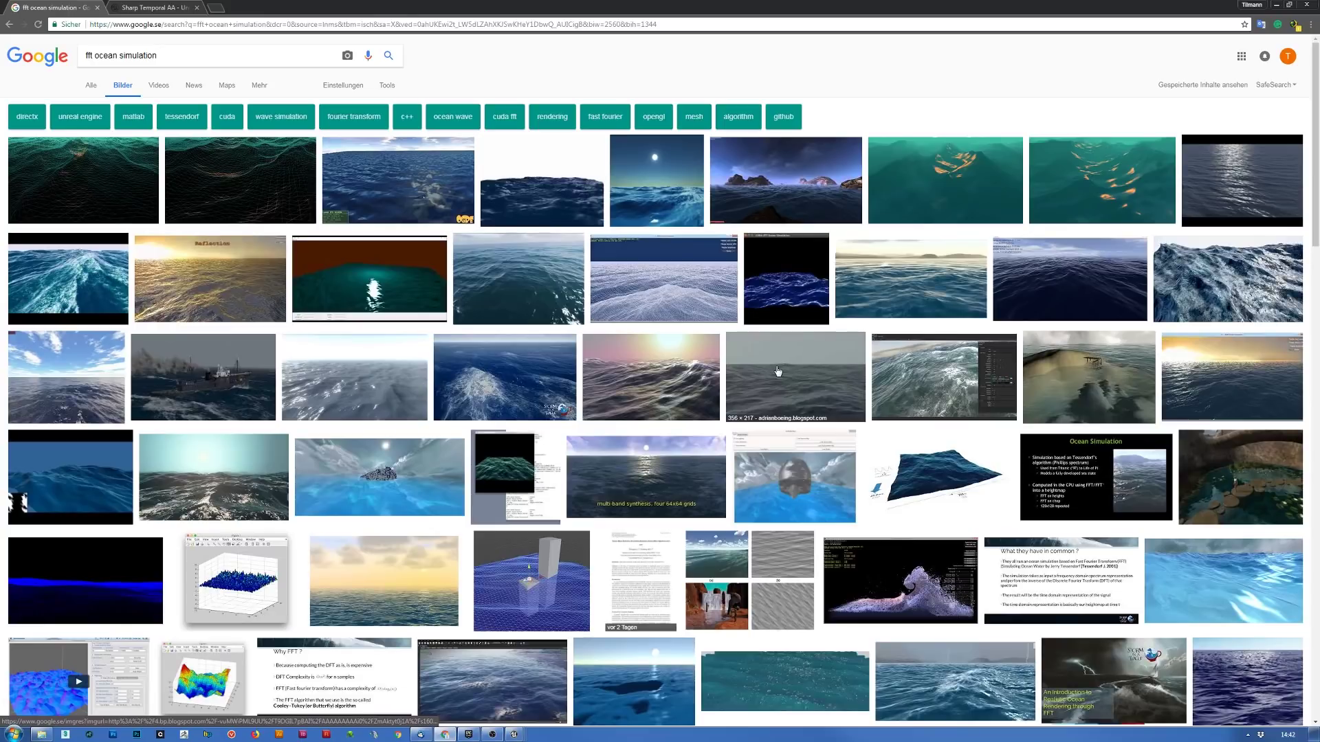
drag(196, 60, 6, 63)
text(fast fourier)
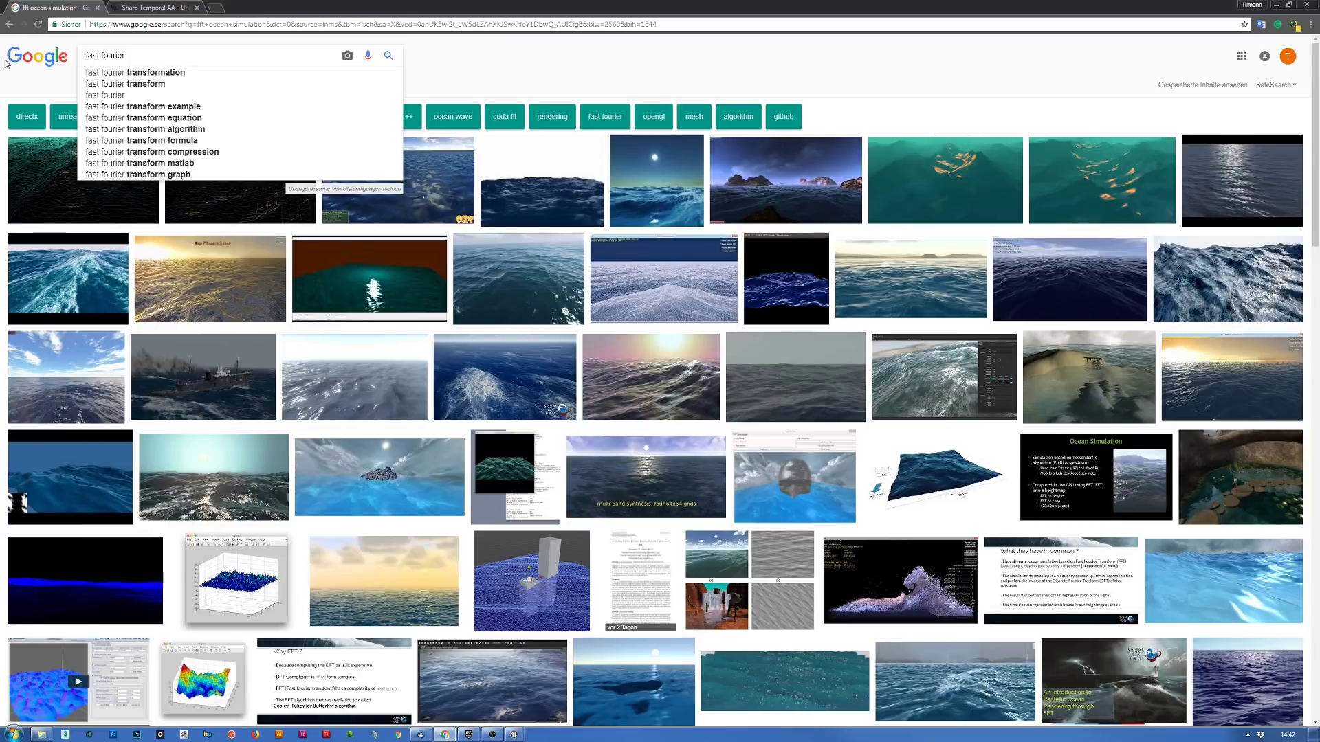
key(Down)
key(Return)
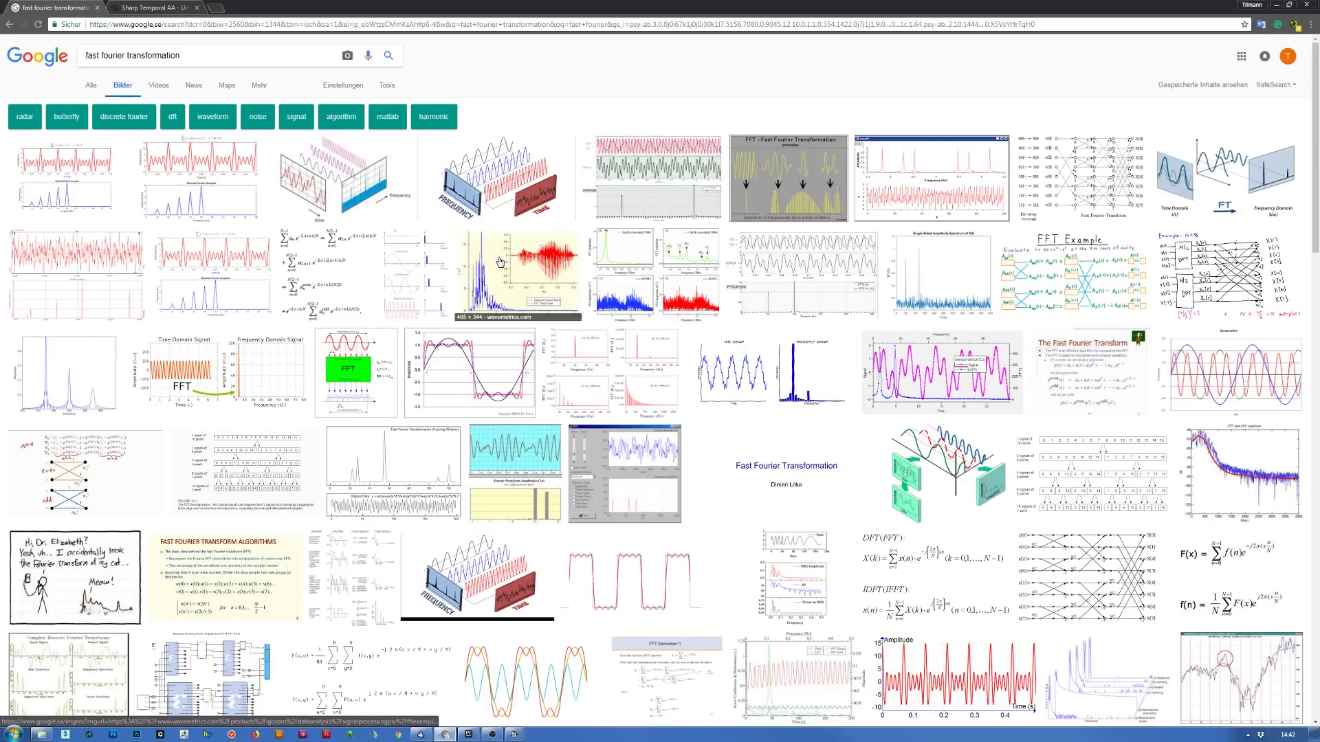
scroll(500, 262, down, 8)
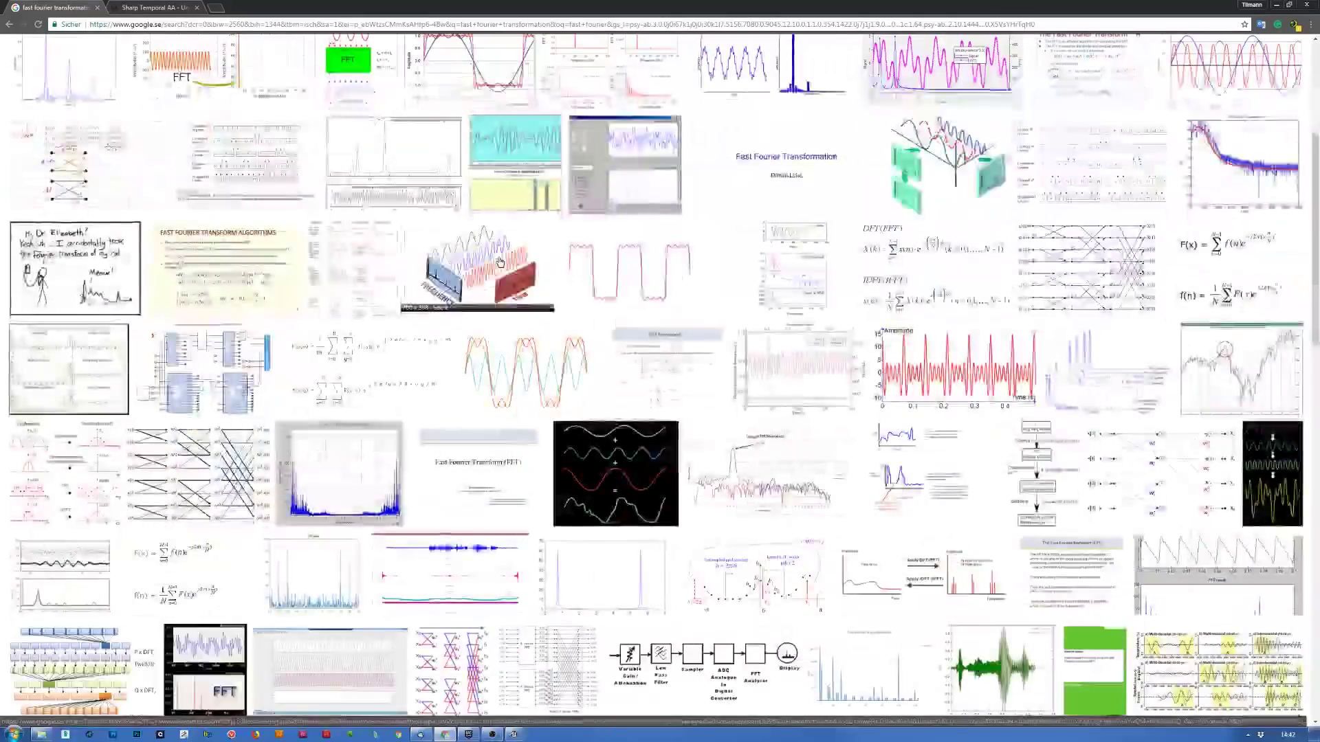
scroll(501, 262, down, 15)
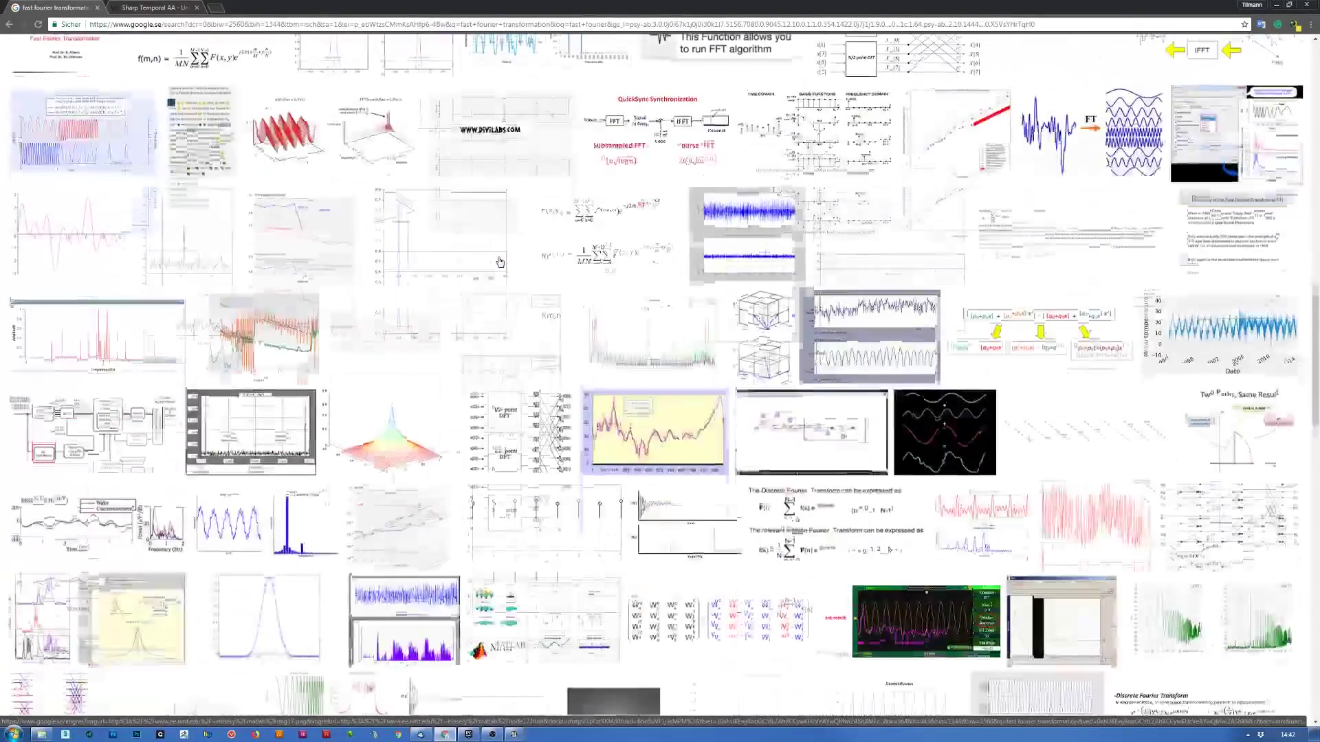
scroll(501, 262, down, 1)
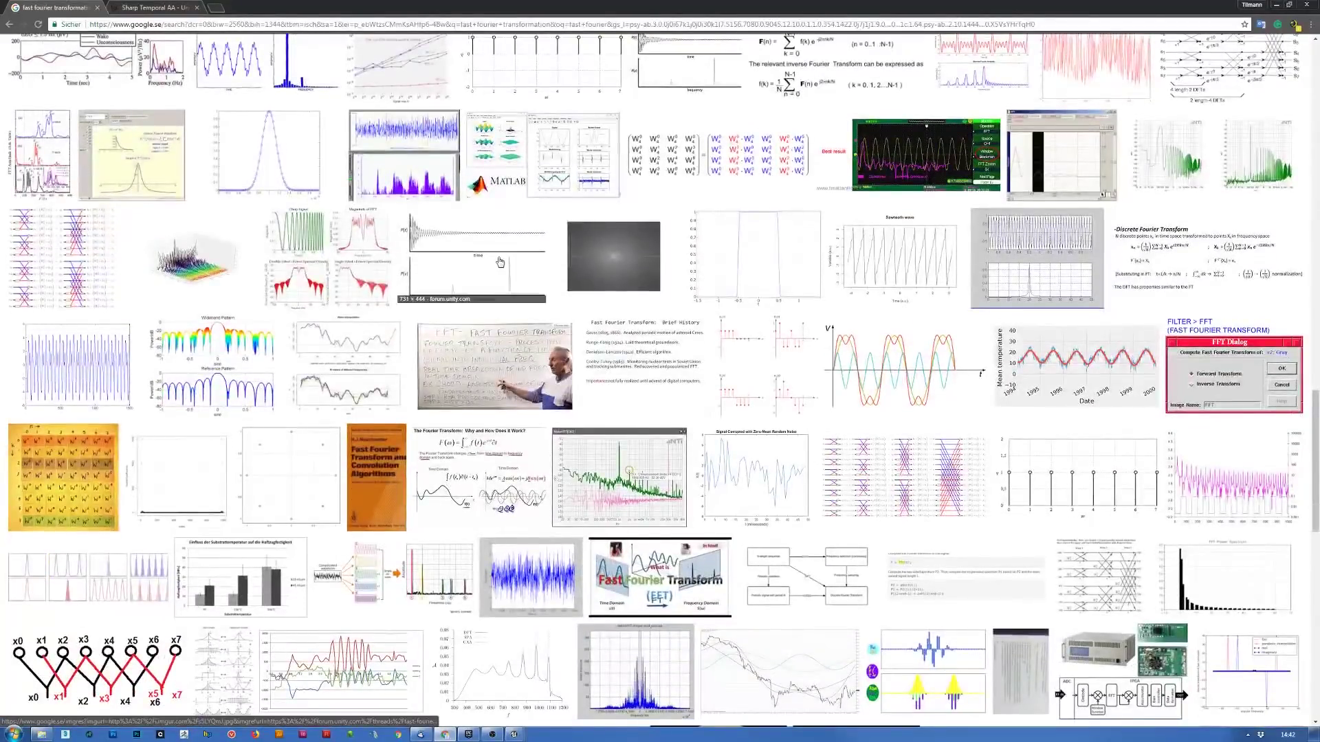
scroll(775, 390, down, 6)
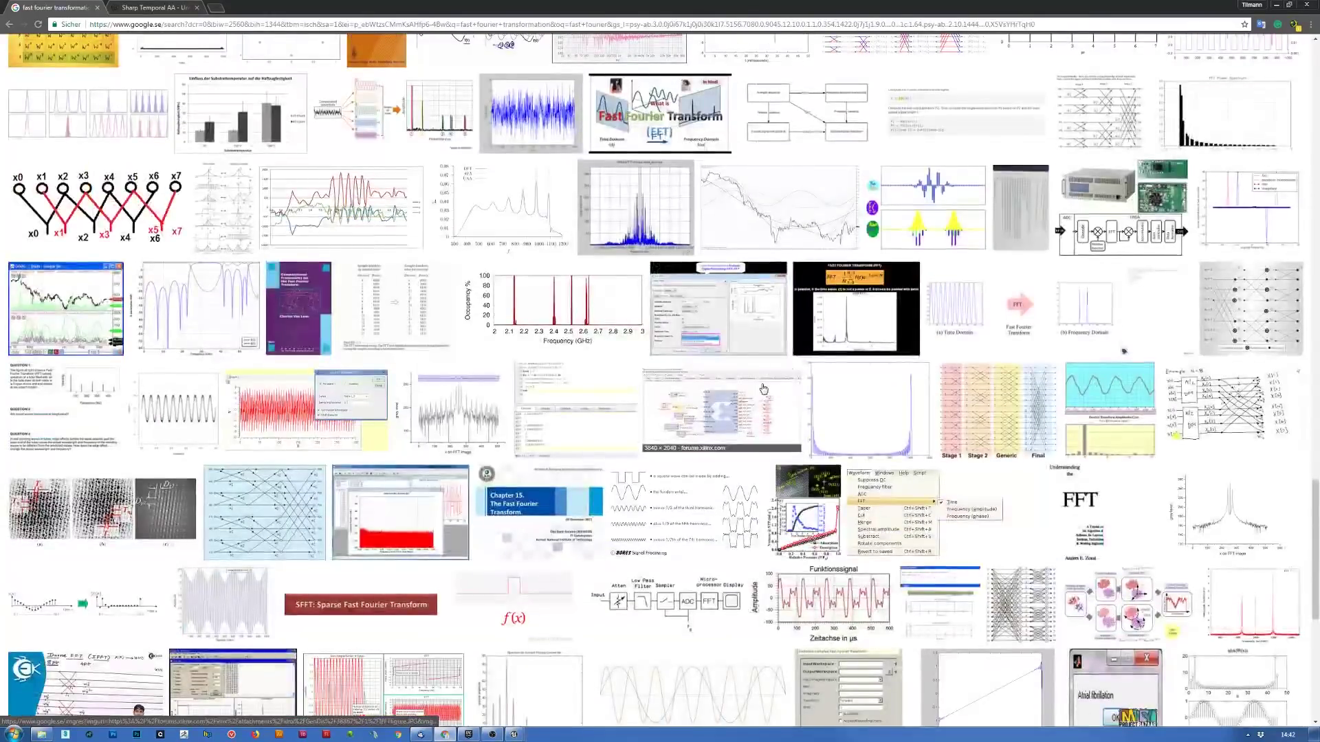
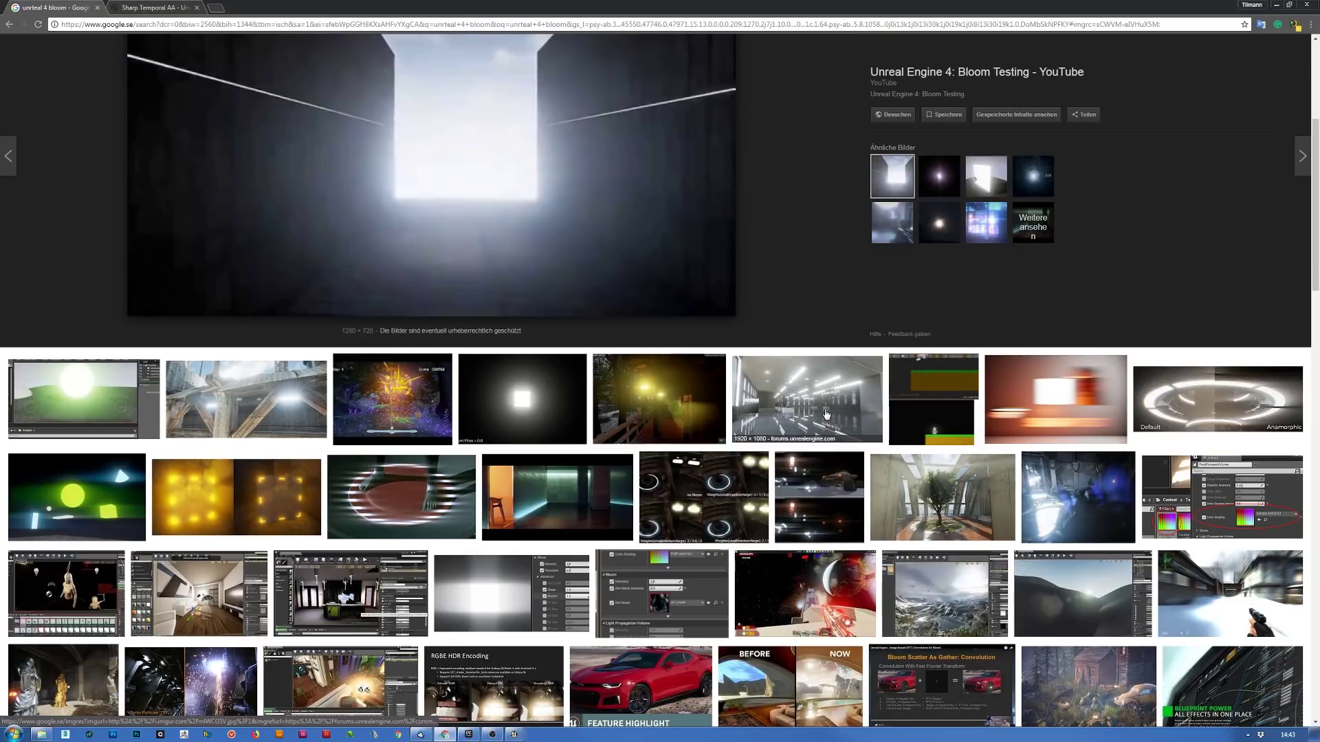
- In the "unreal 4 bloom" image results, preview the Image-Based (FFT) Convolution for Bloom picture and its related red car tail-light image
click(657, 373)
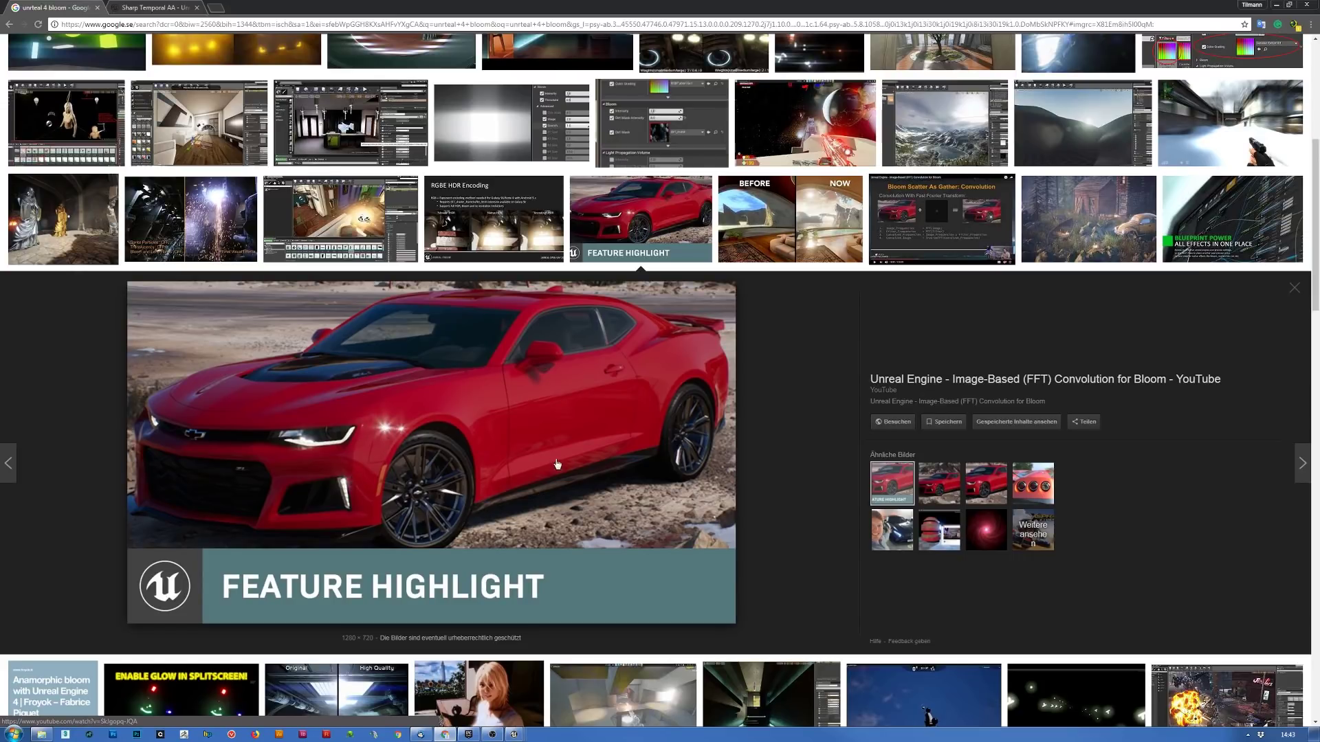
click(1032, 483)
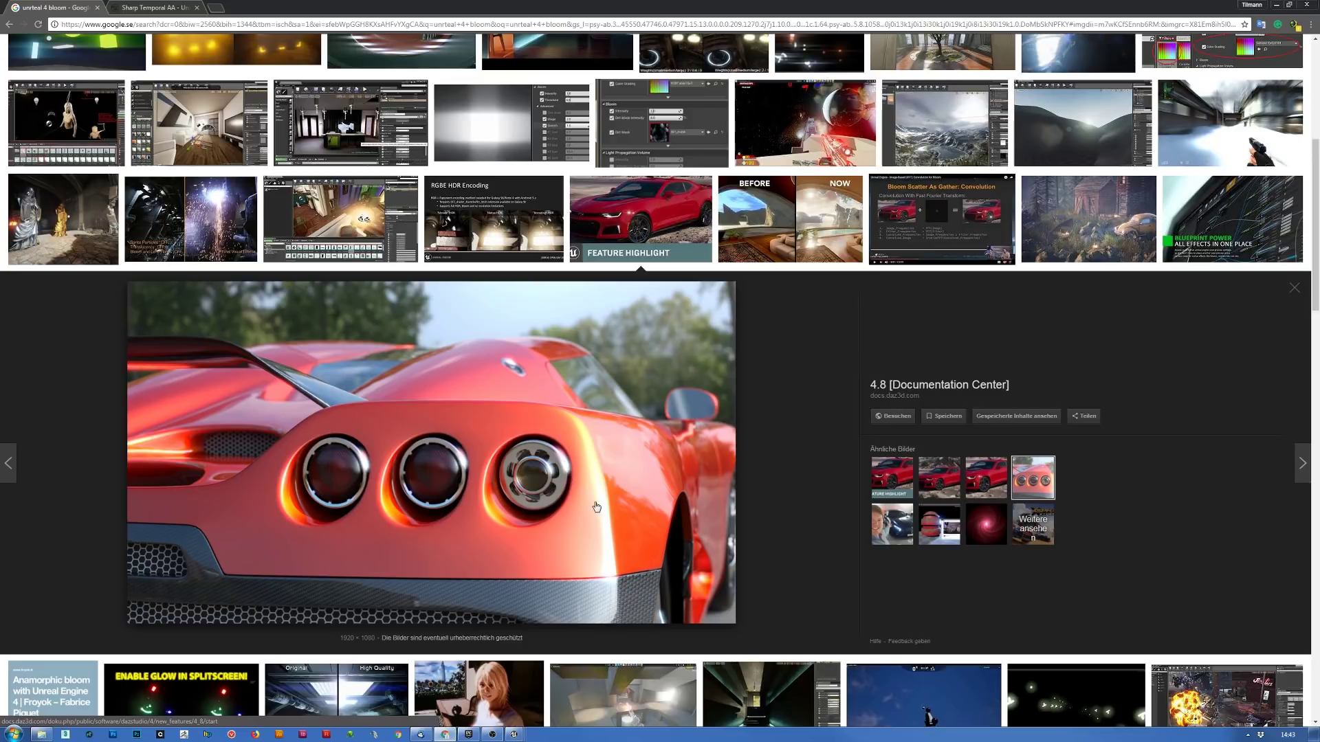
- Preview the related photo of a black sports car with lit headlights and look through more "unreal 4 bloom" image results
click(895, 528)
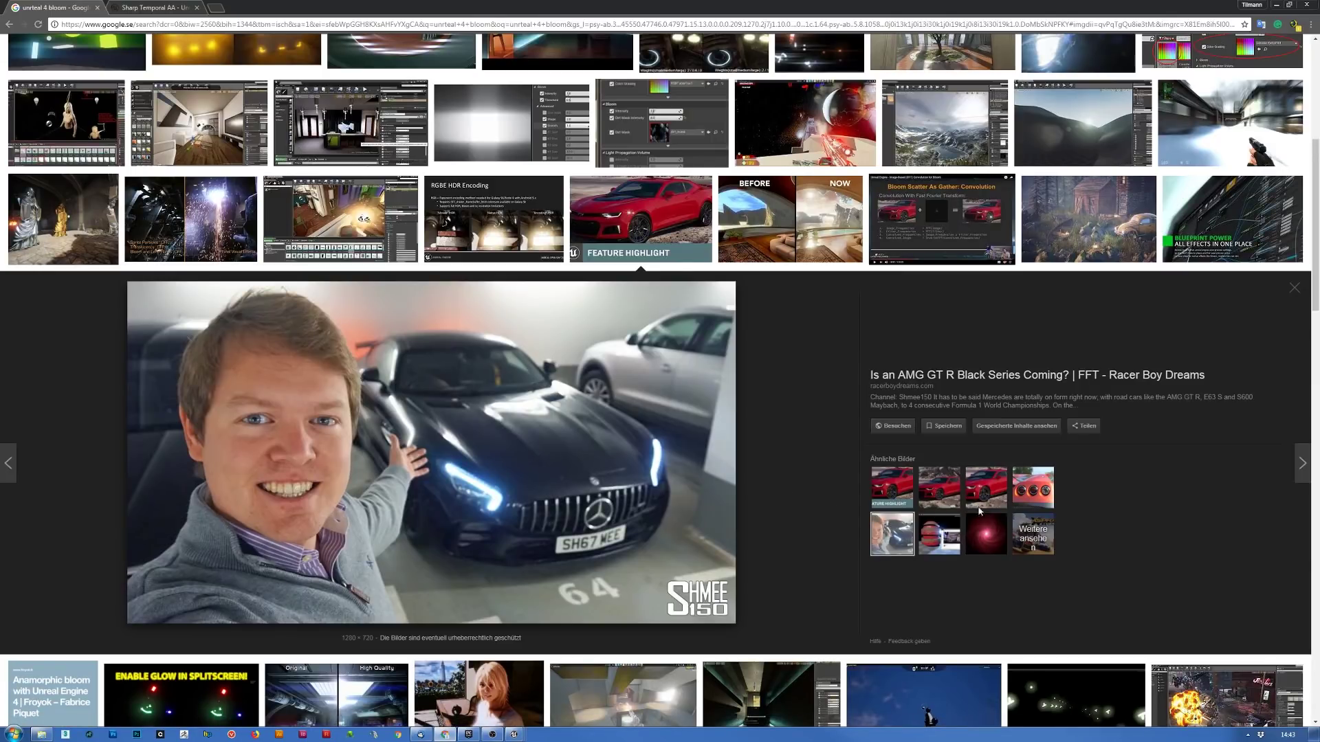
scroll(1146, 476, down, 6)
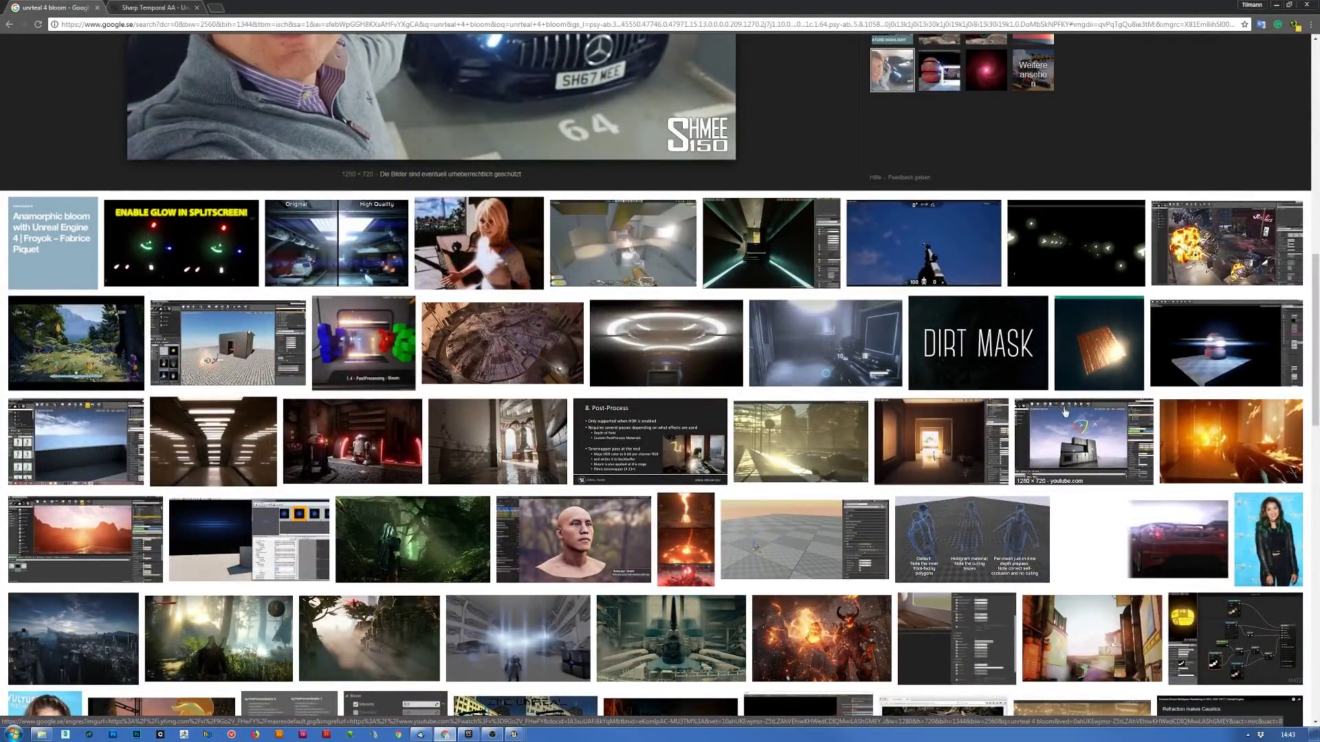
scroll(1063, 491, up, 15)
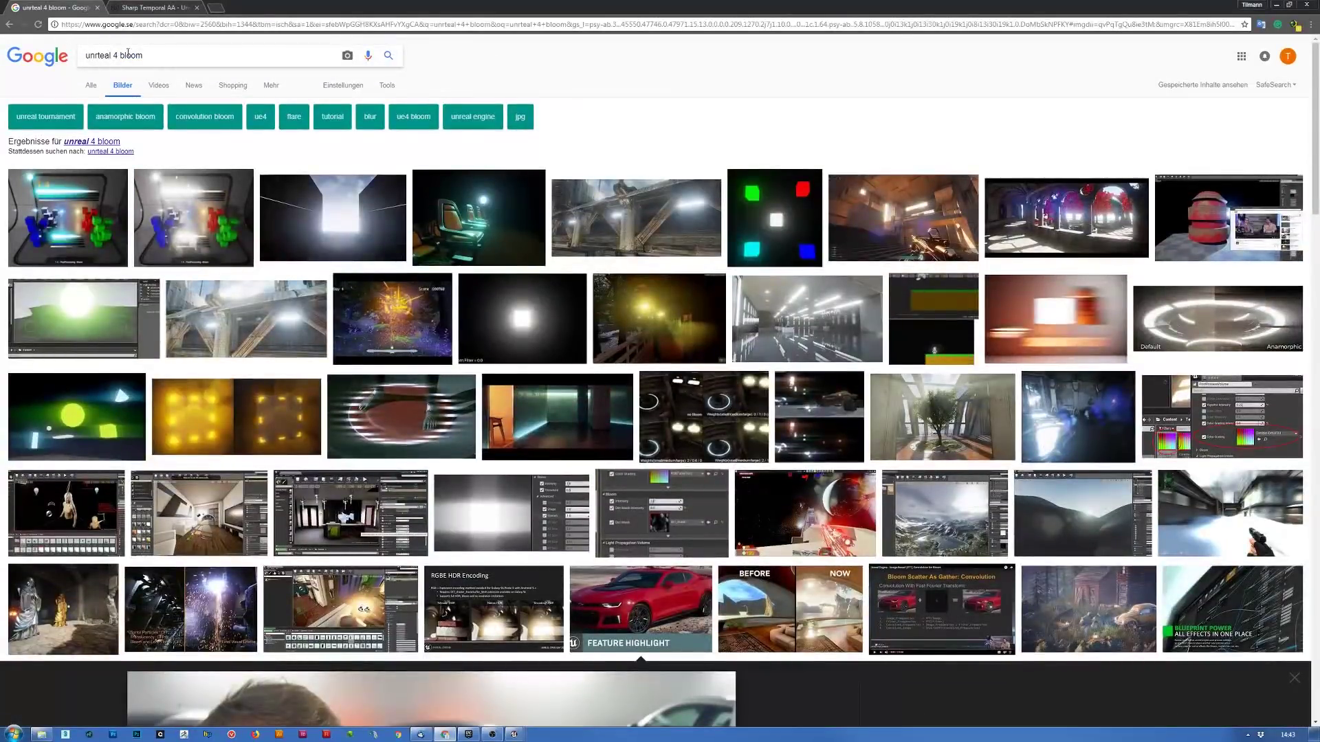
- Search images for "star bloom" and look through the results
drag(121, 55, 221, 55)
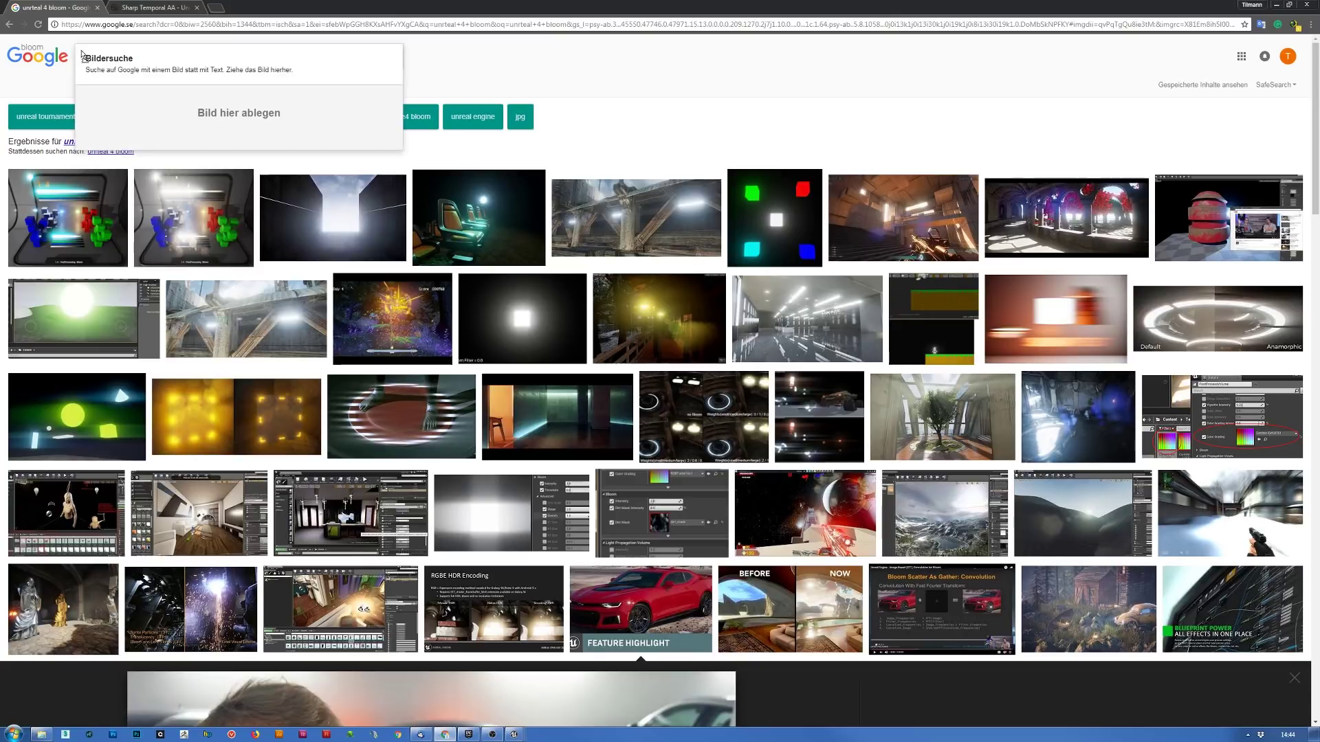
drag(174, 55, 75, 55)
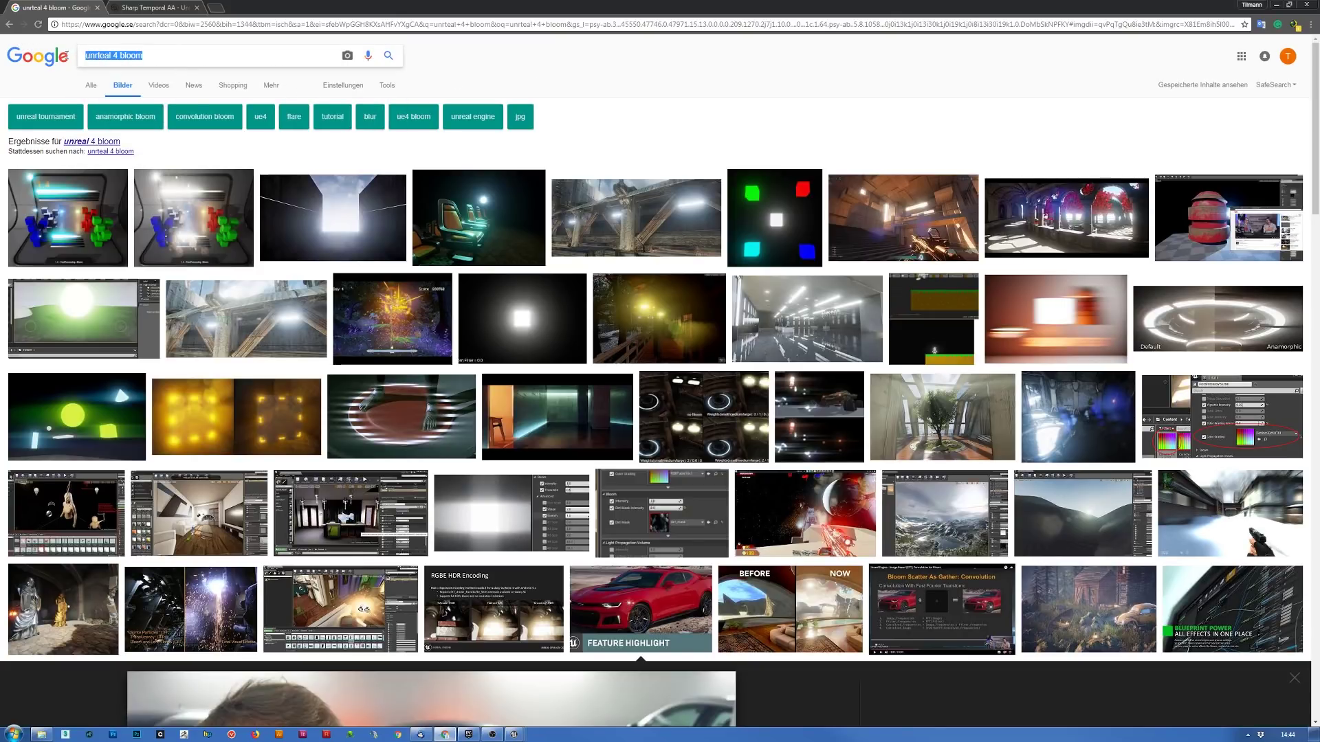
text(star bloom)
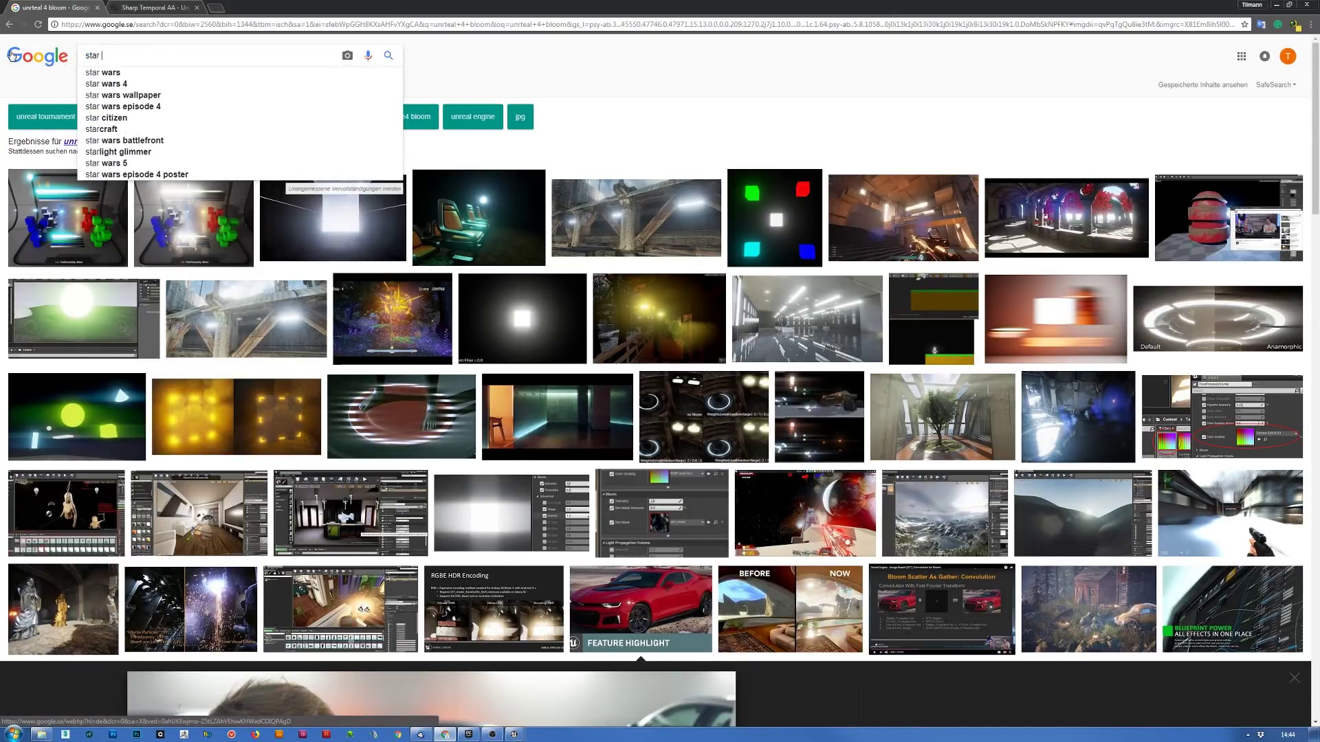
key(Return)
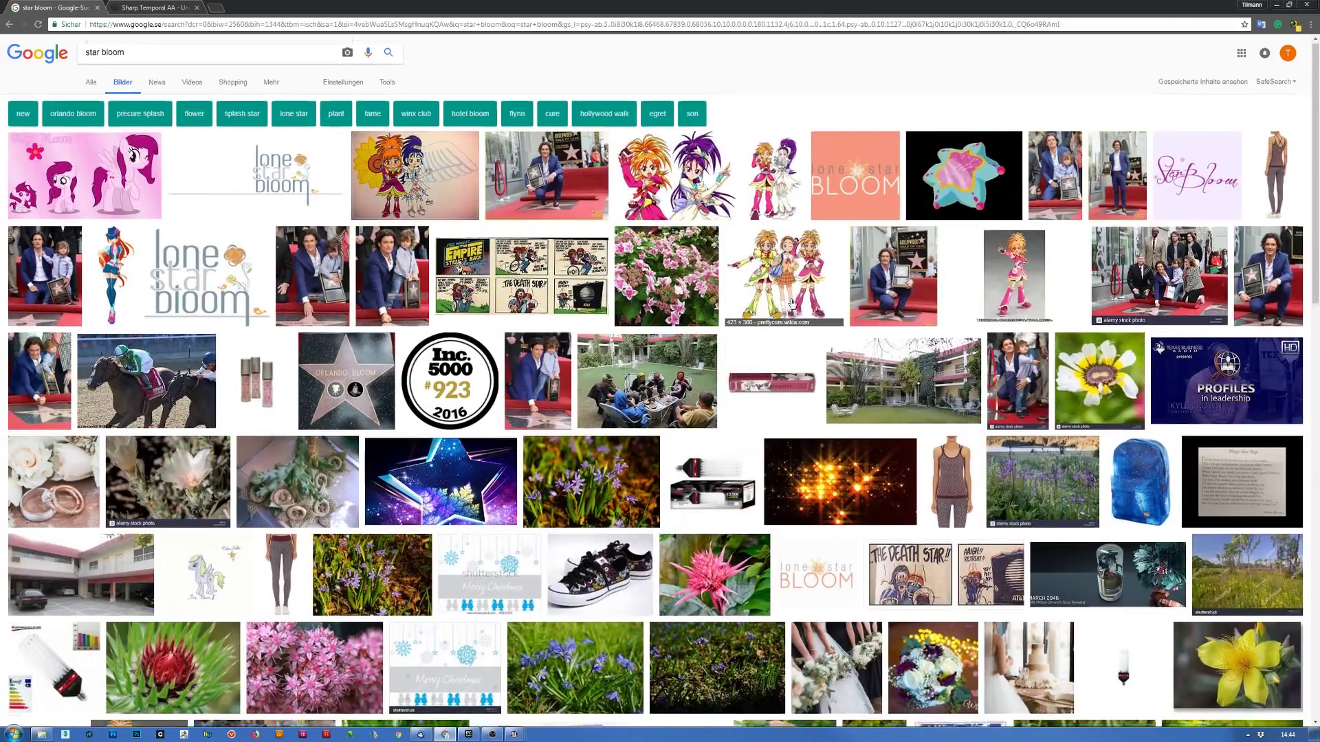
scroll(620, 206, down, 6)
scroll(620, 206, up, 6)
- Refine the image search to "star bloom night lights"
click(143, 53)
text(nigh)
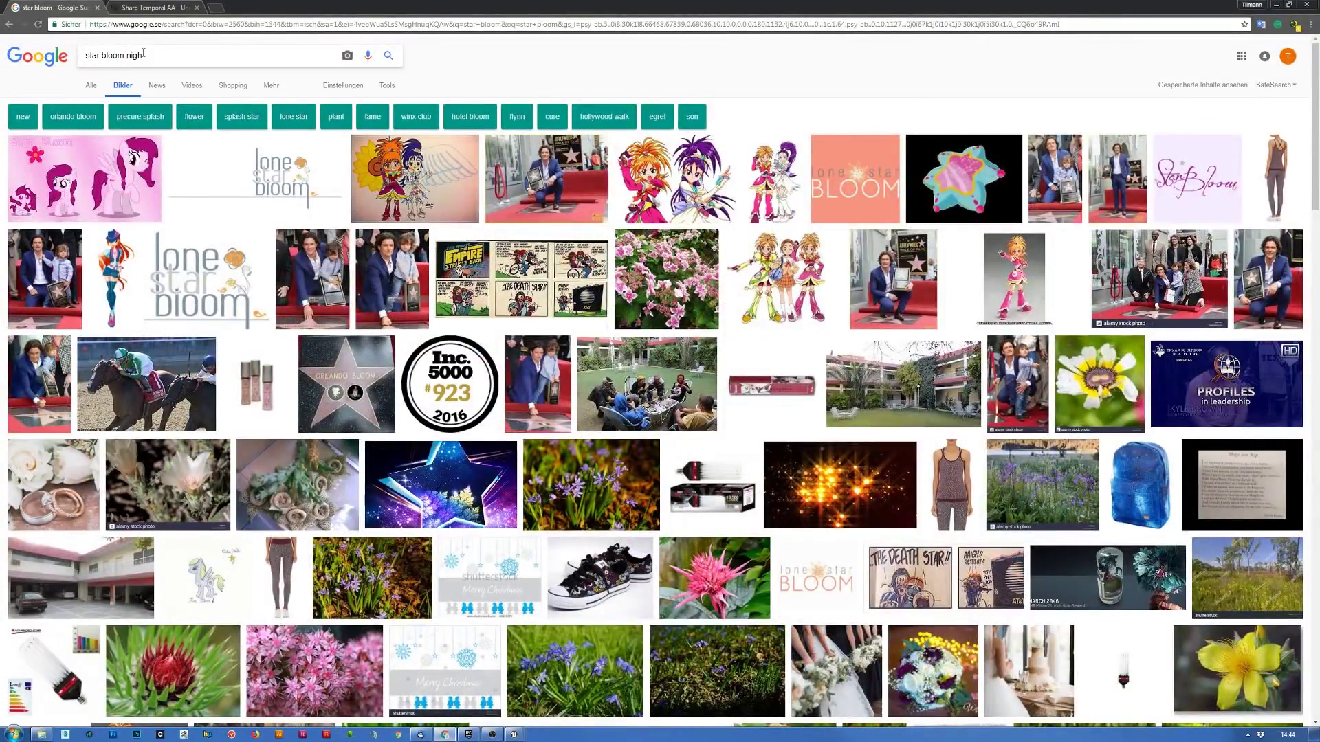
text(t lights)
key(Return)
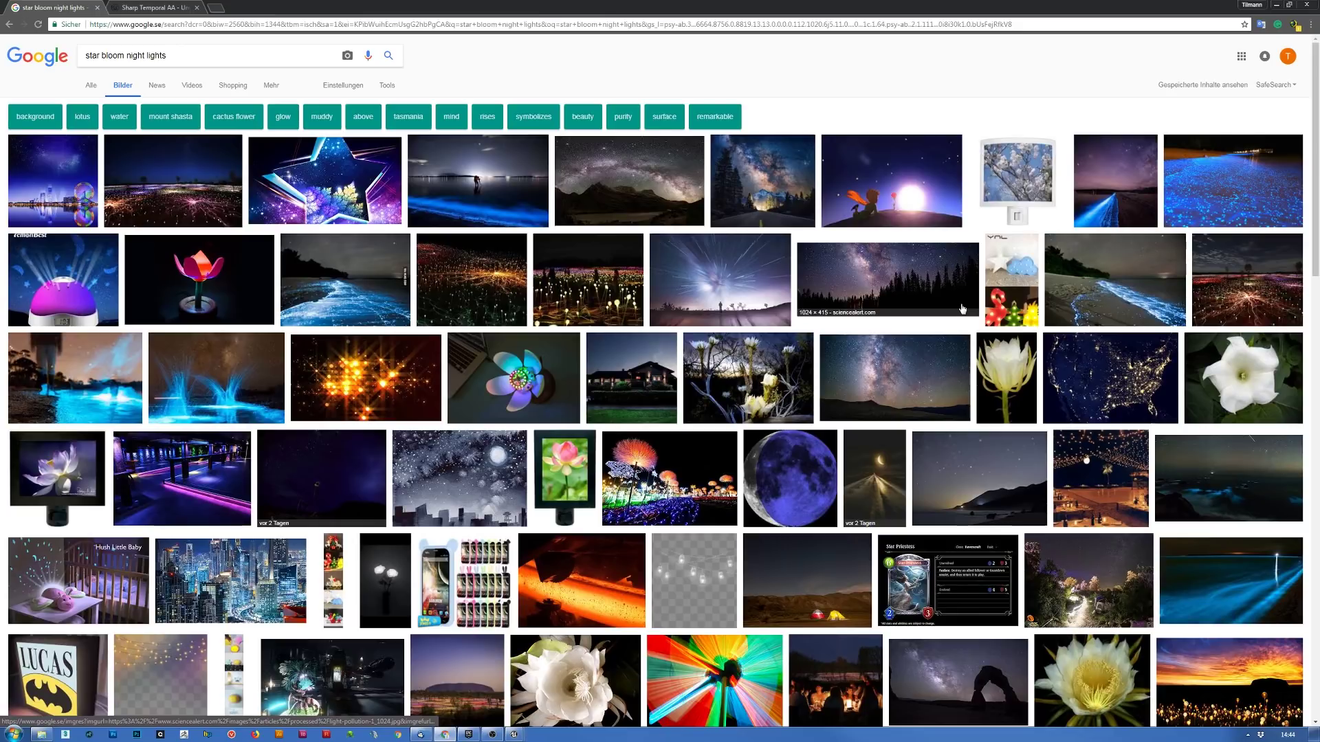
- Preview the Unity Blog image effects picture and its related streetlight, rainy Unity scene, Assassin's Creed Unity and Battlefield 3 images
scroll(963, 310, down, 4)
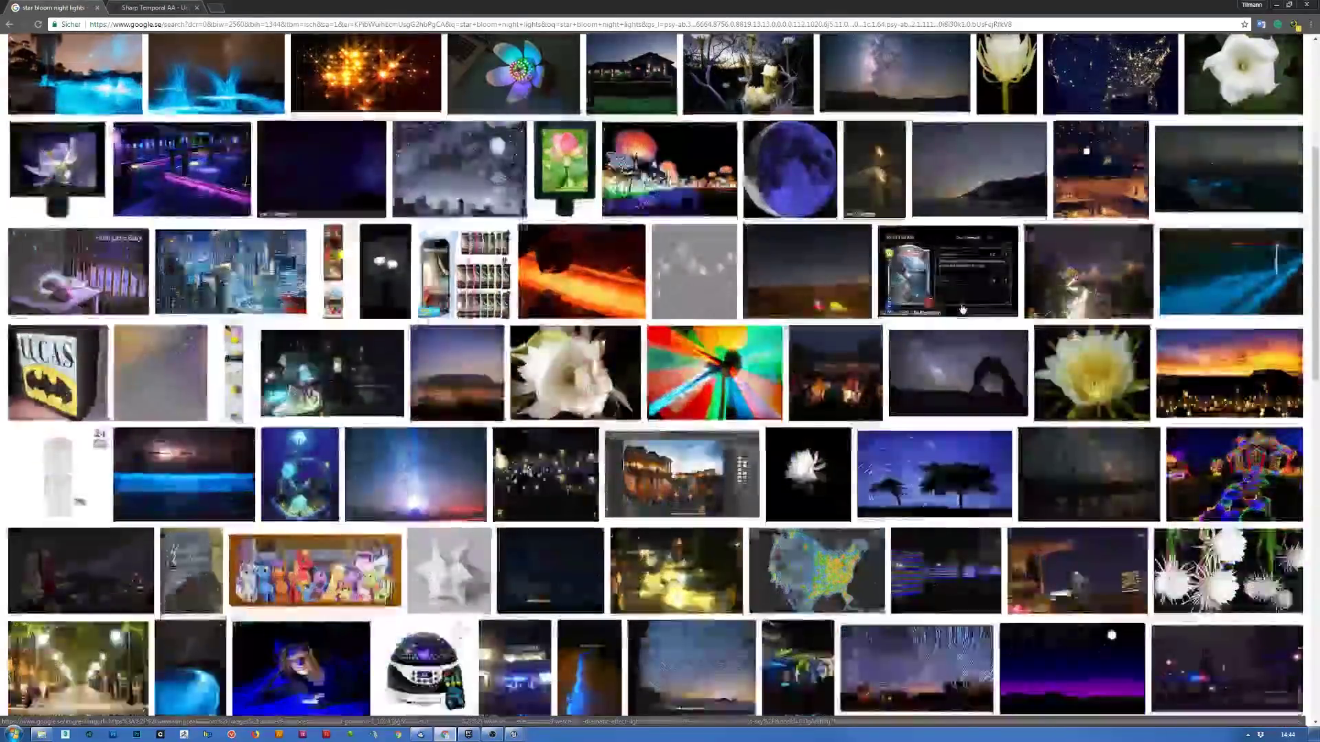
click(677, 572)
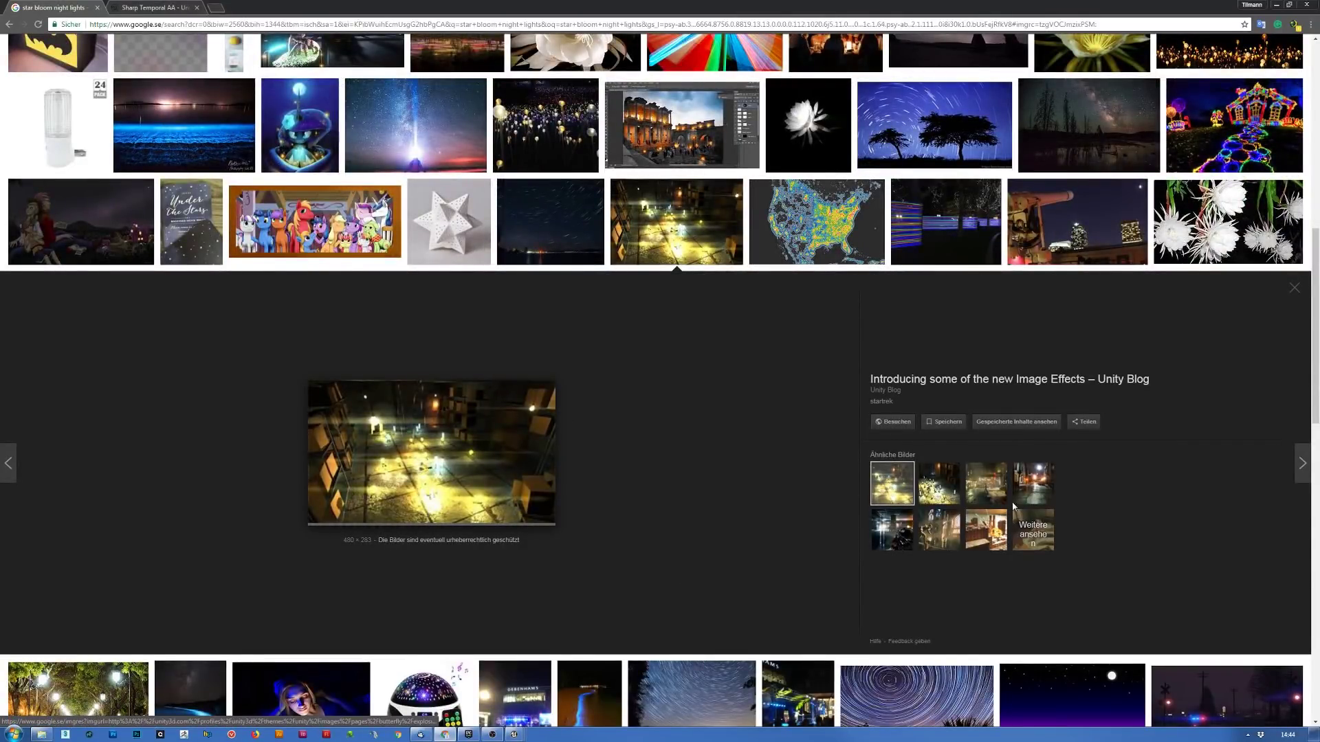
click(1029, 491)
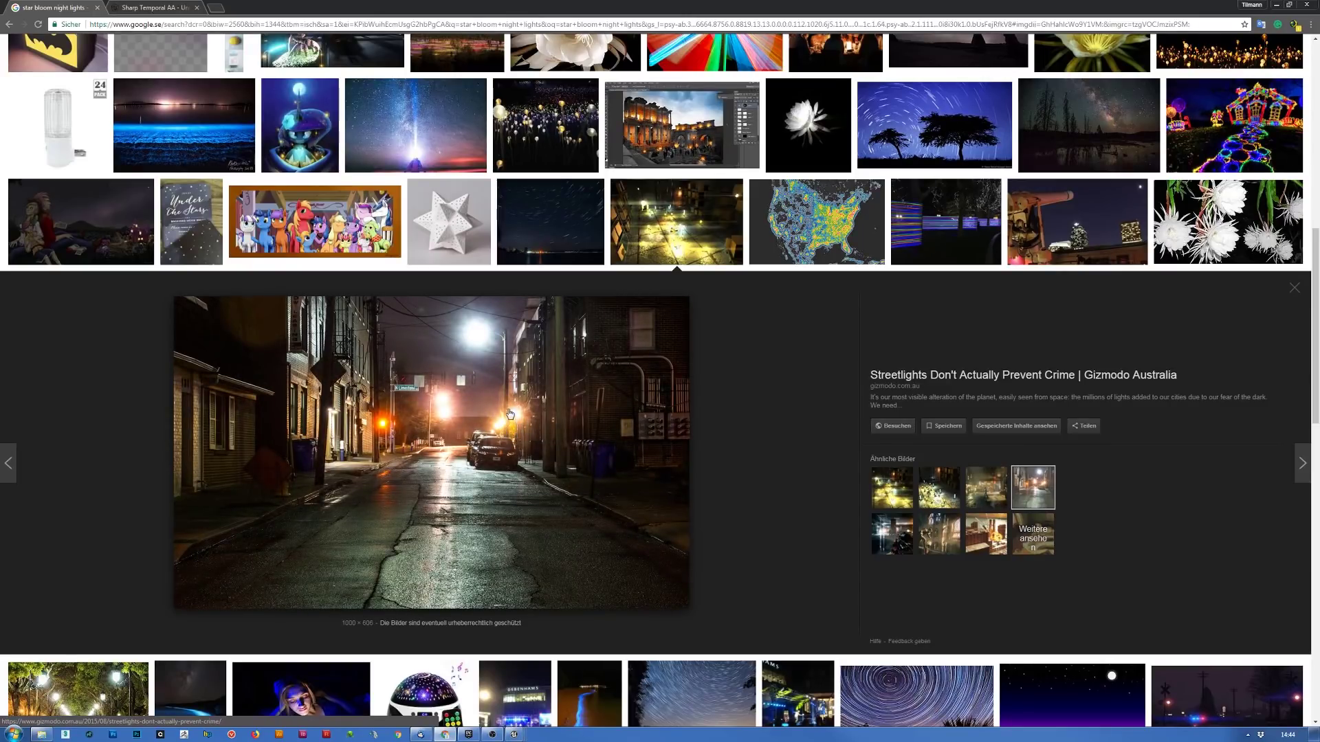
click(986, 487)
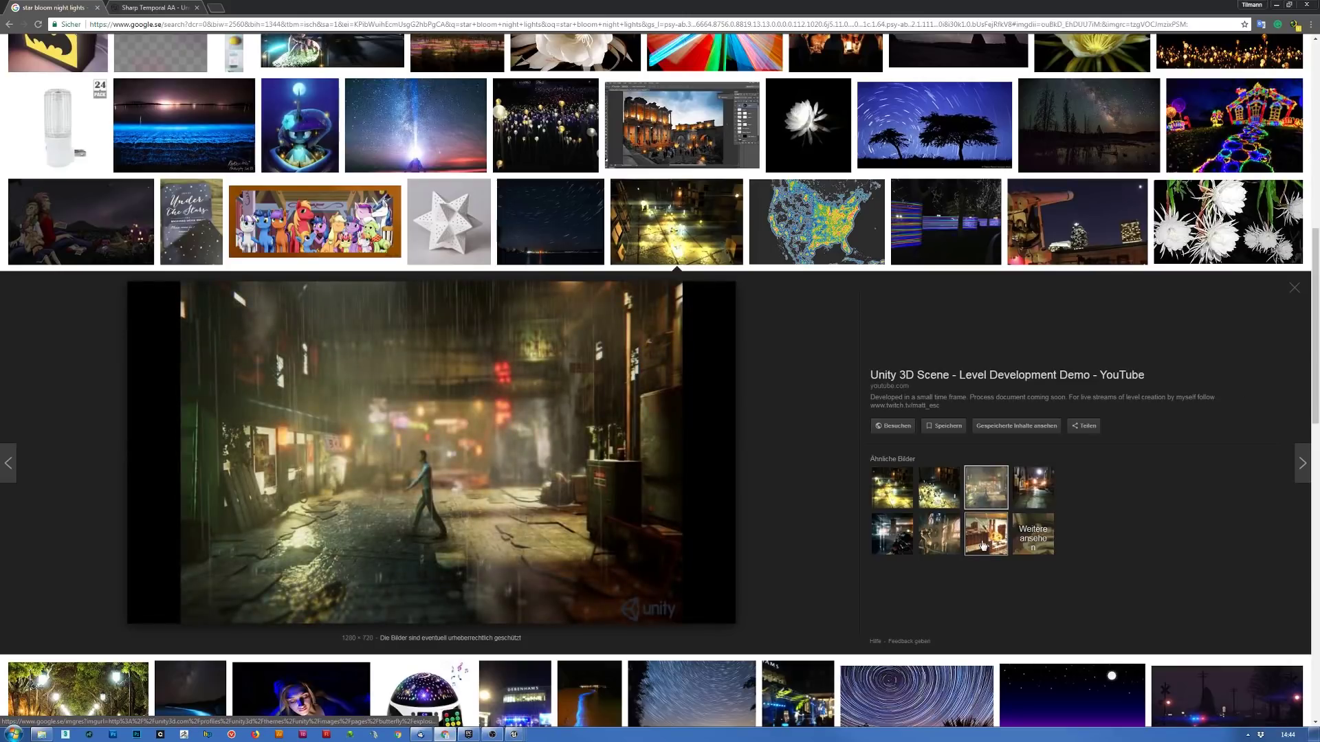
click(983, 545)
click(946, 542)
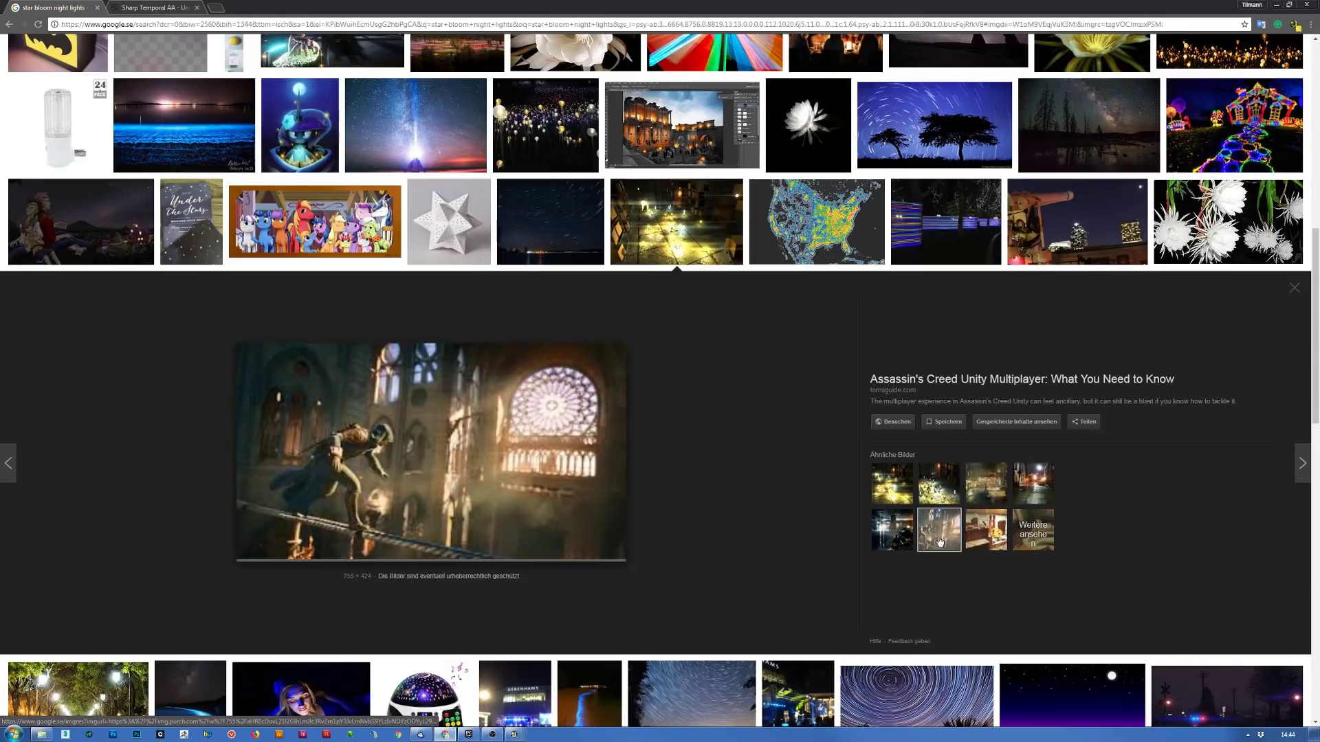
click(893, 531)
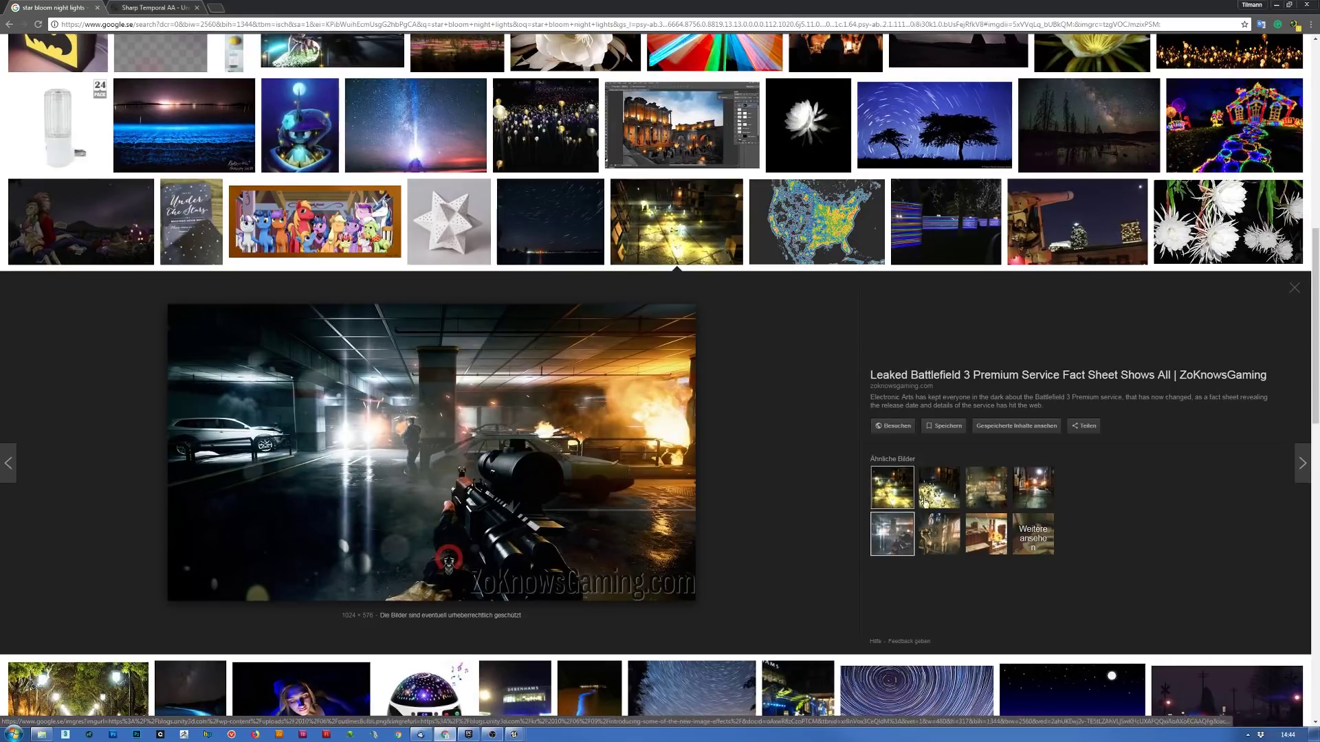
click(939, 488)
- Preview the photo of a tree-lined avenue with street lamps and the "Menara star" street lamp photo further down the results
scroll(734, 486, down, 3)
scroll(734, 486, down, 2)
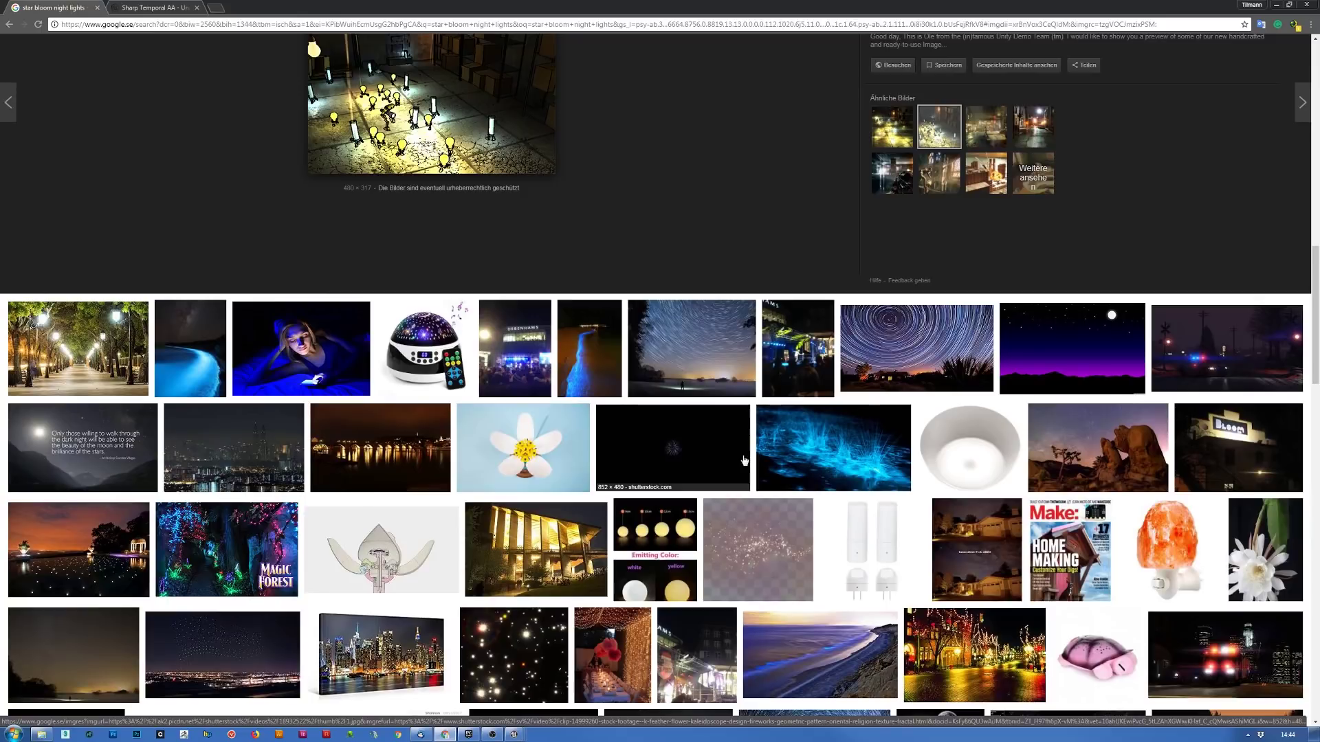
click(97, 355)
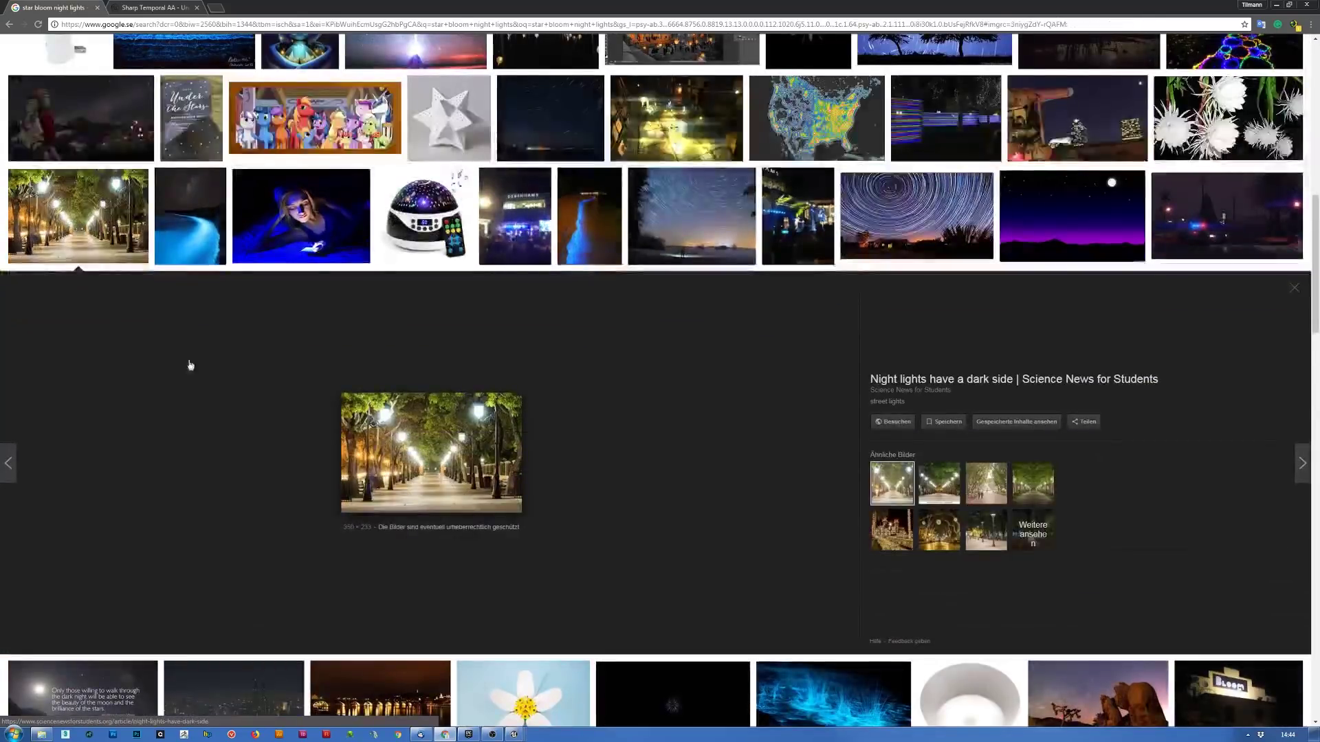
scroll(639, 413, down, 6)
scroll(639, 411, down, 5)
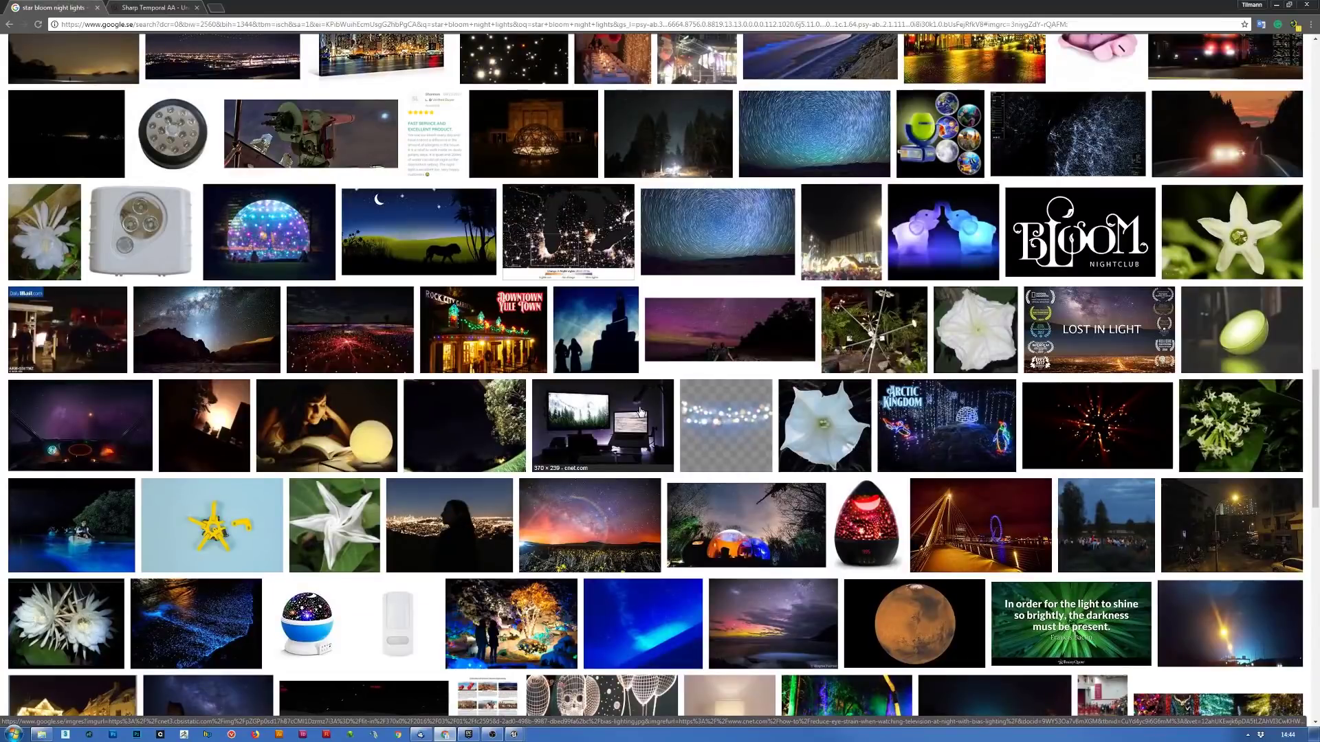
scroll(639, 411, down, 3)
click(1239, 316)
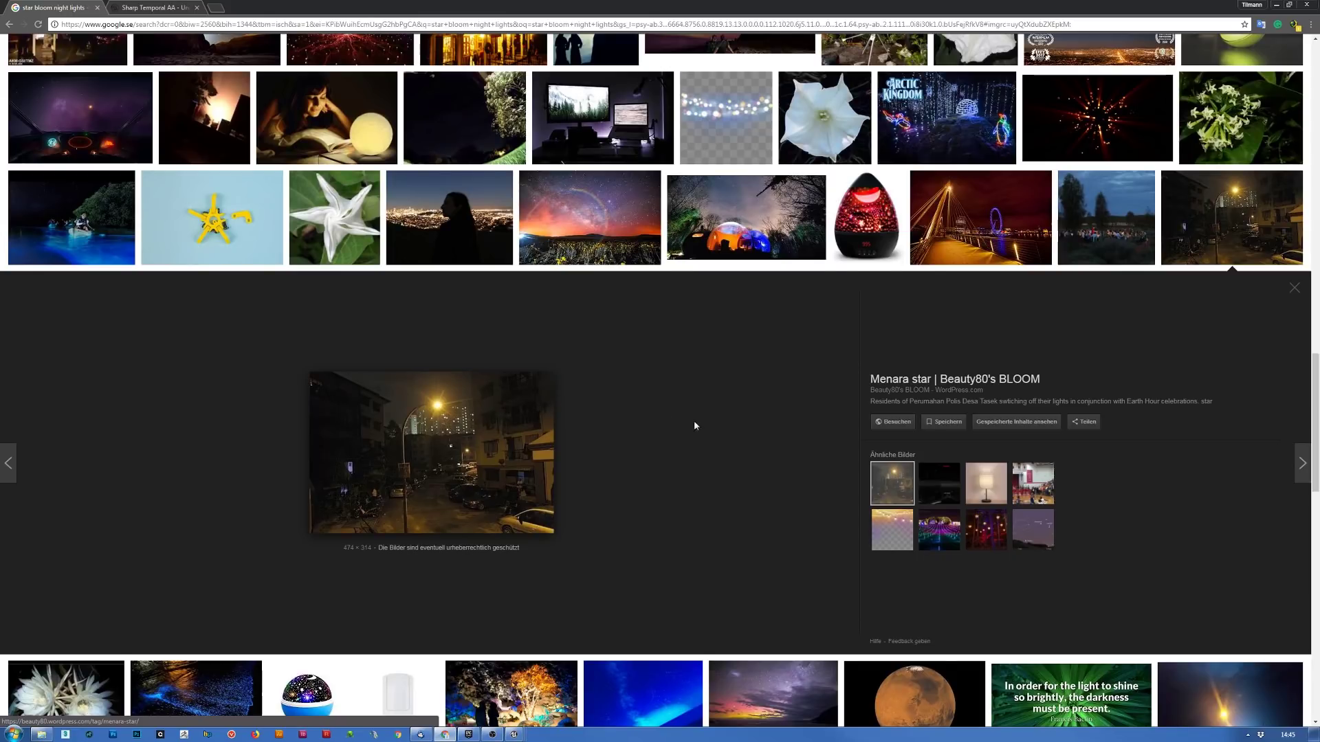
scroll(663, 417, down, 5)
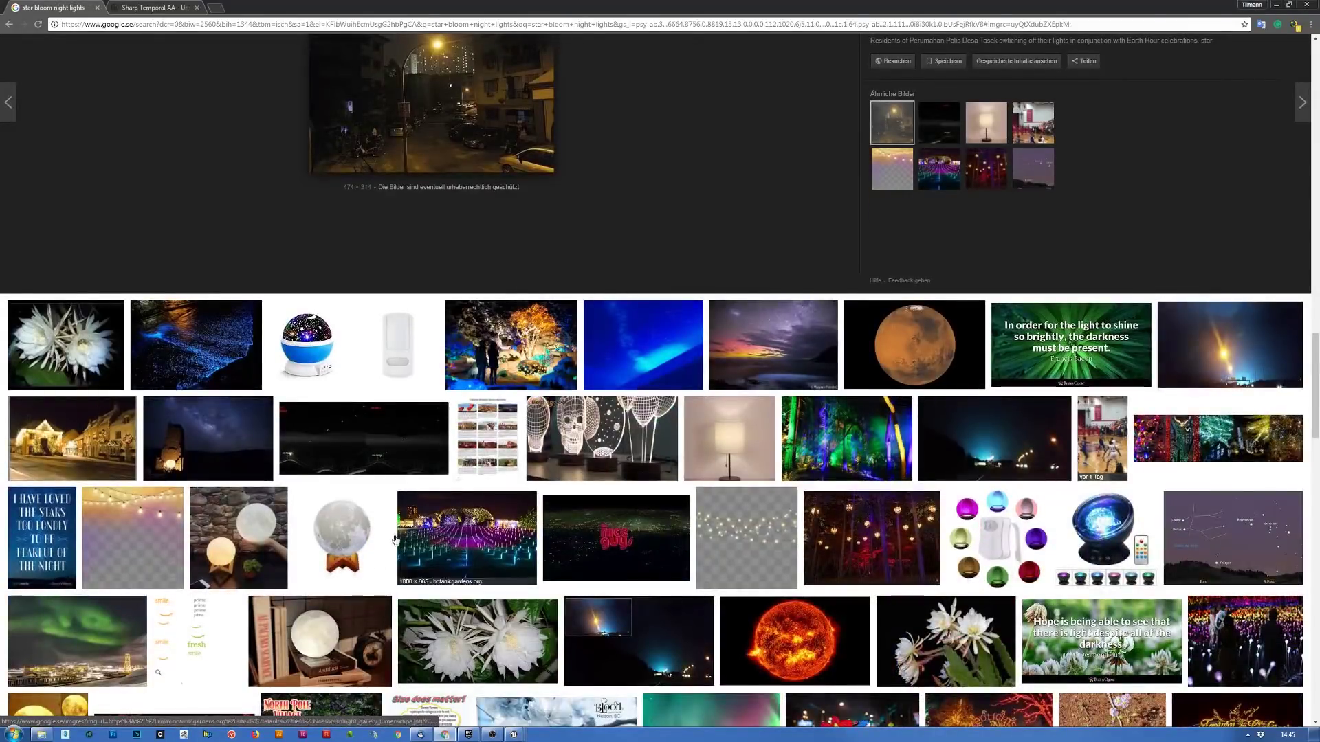
scroll(534, 293, up, 3)
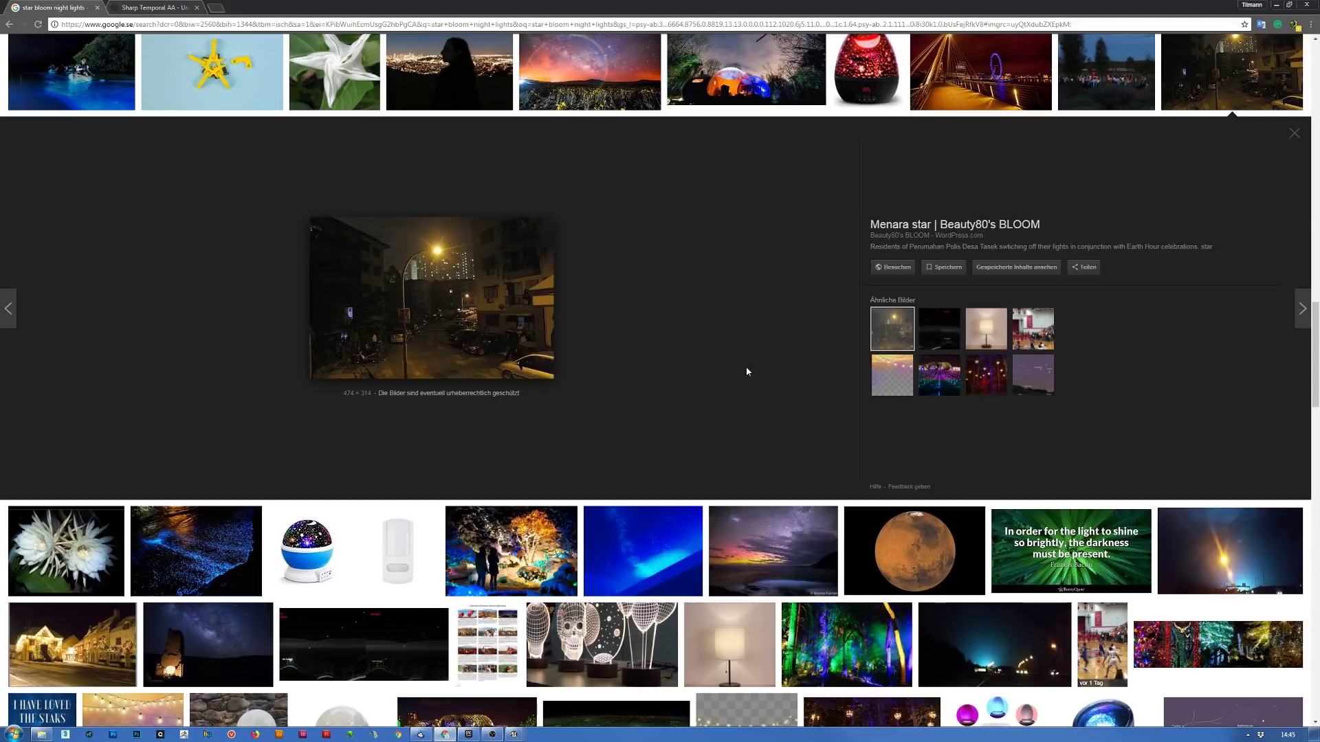
- Browse the remaining night light images and preview the star field from "Simulation of Lens Flare in the Human Eye"
scroll(795, 380, down, 5)
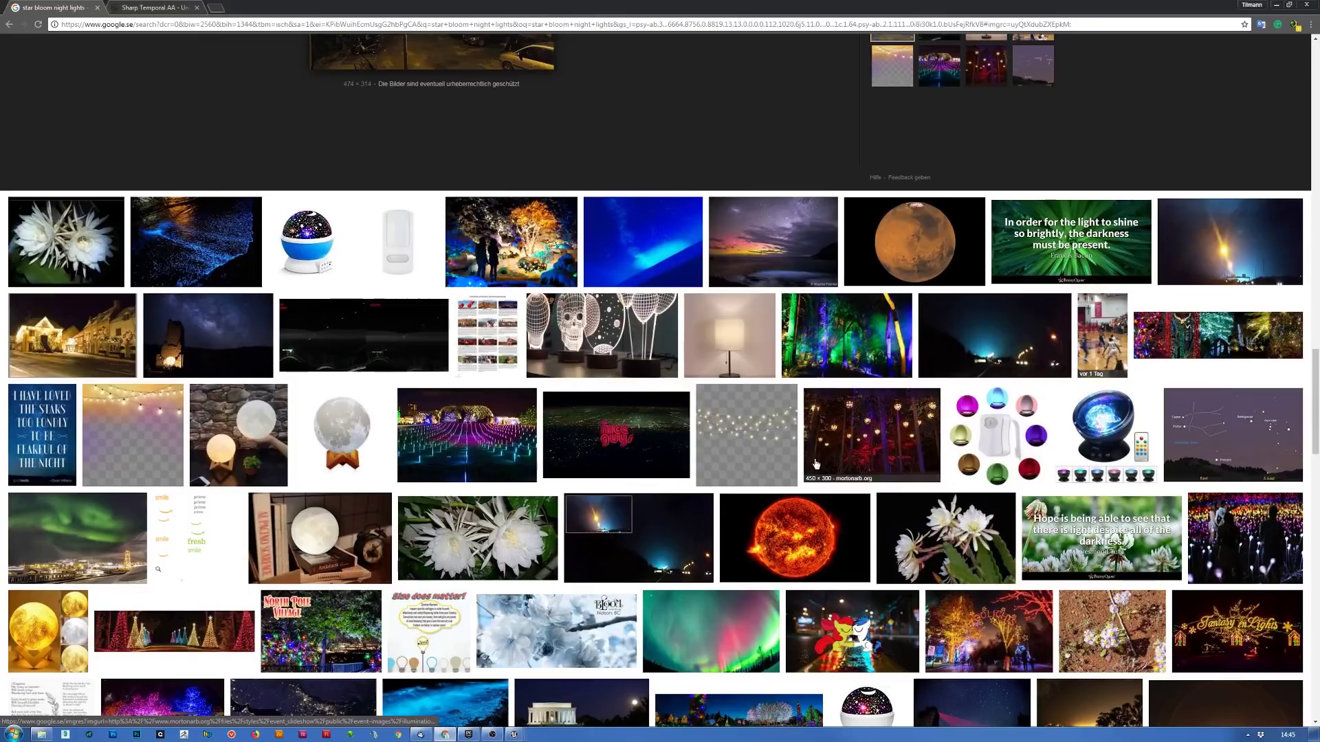
scroll(816, 464, down, 5)
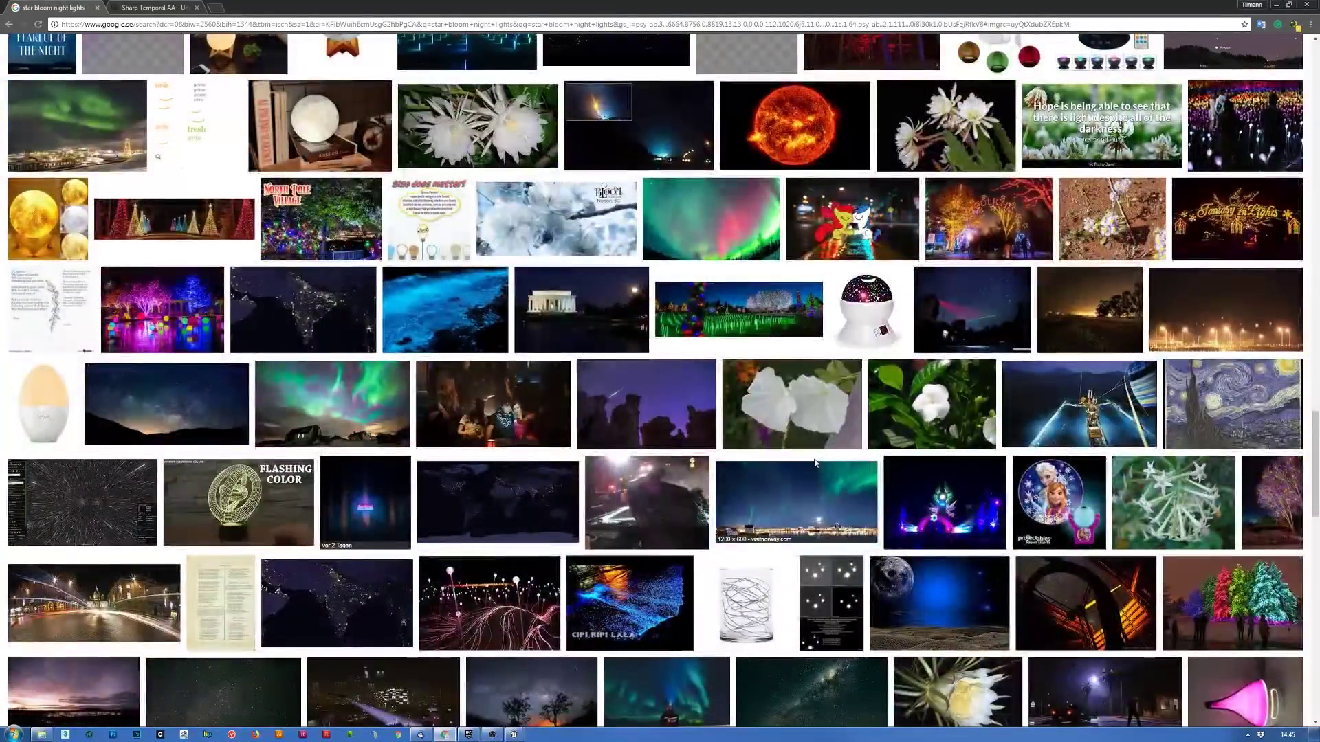
scroll(816, 465, down, 5)
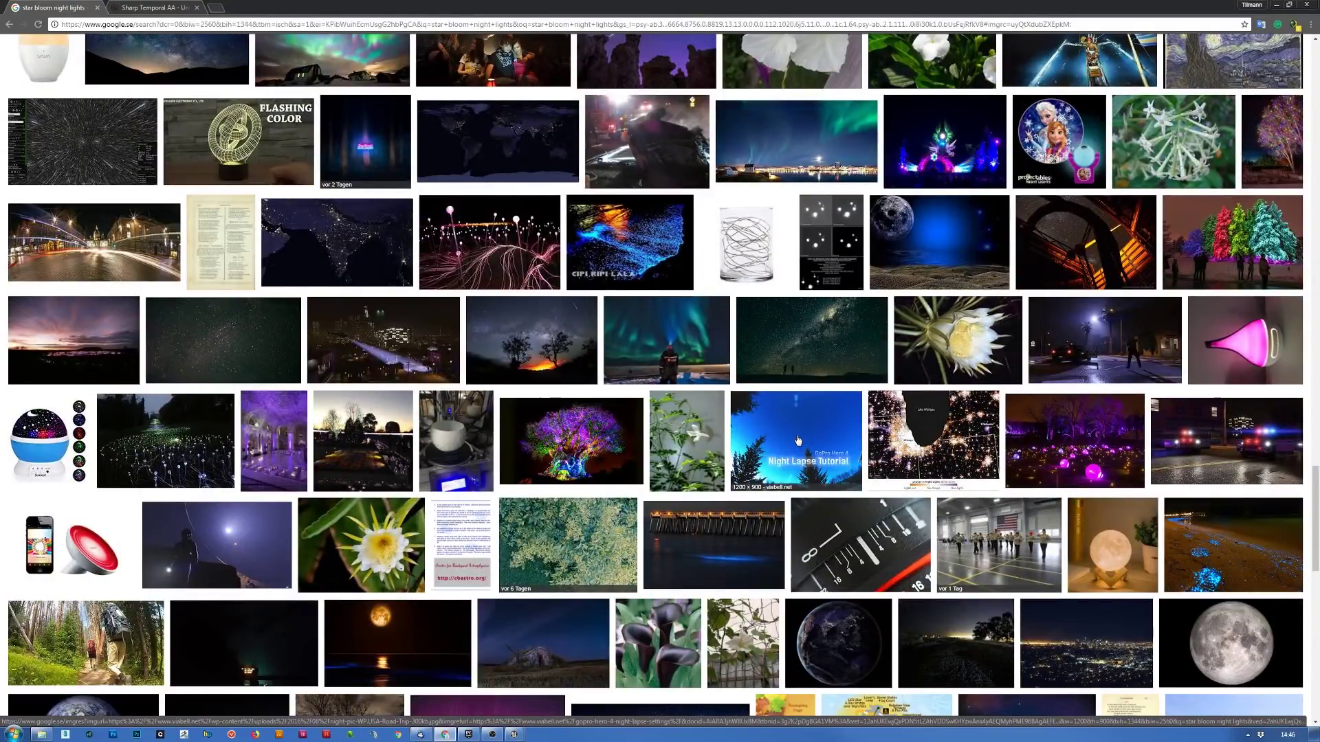
scroll(797, 440, down, 5)
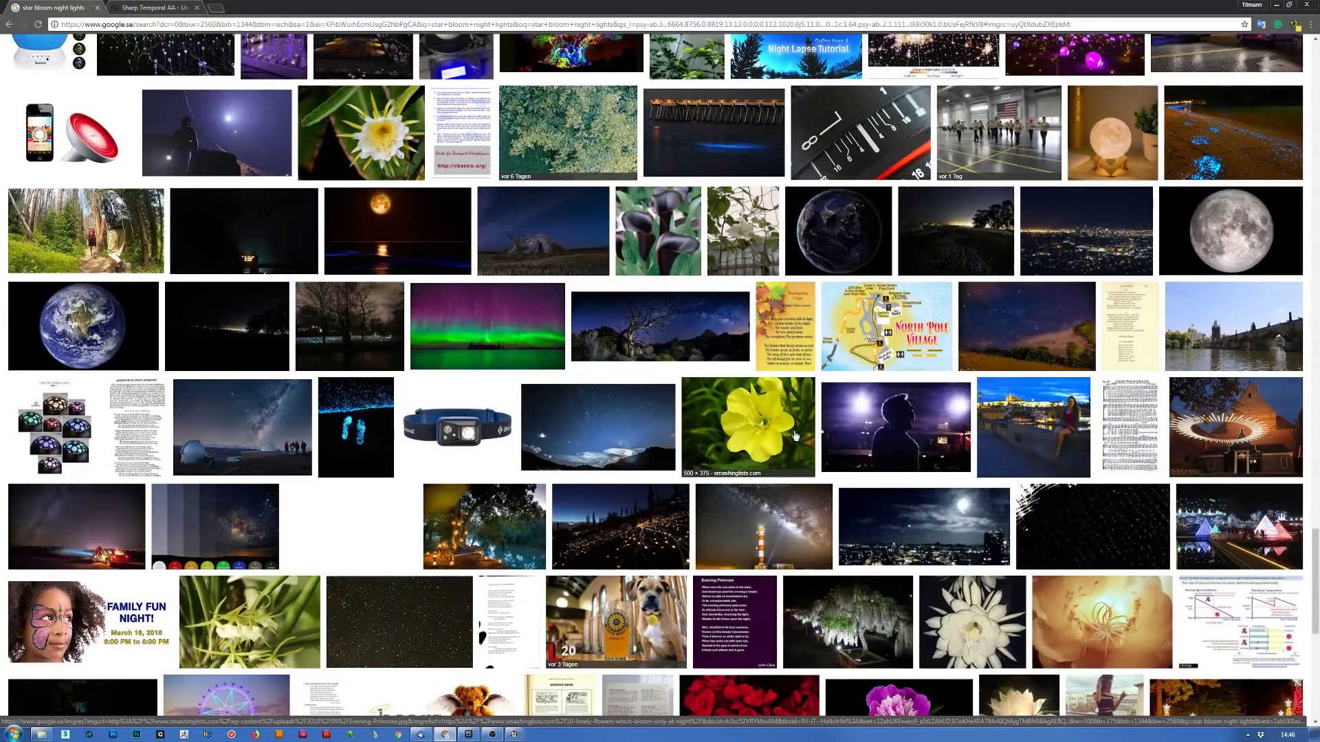
scroll(796, 436, up, 6)
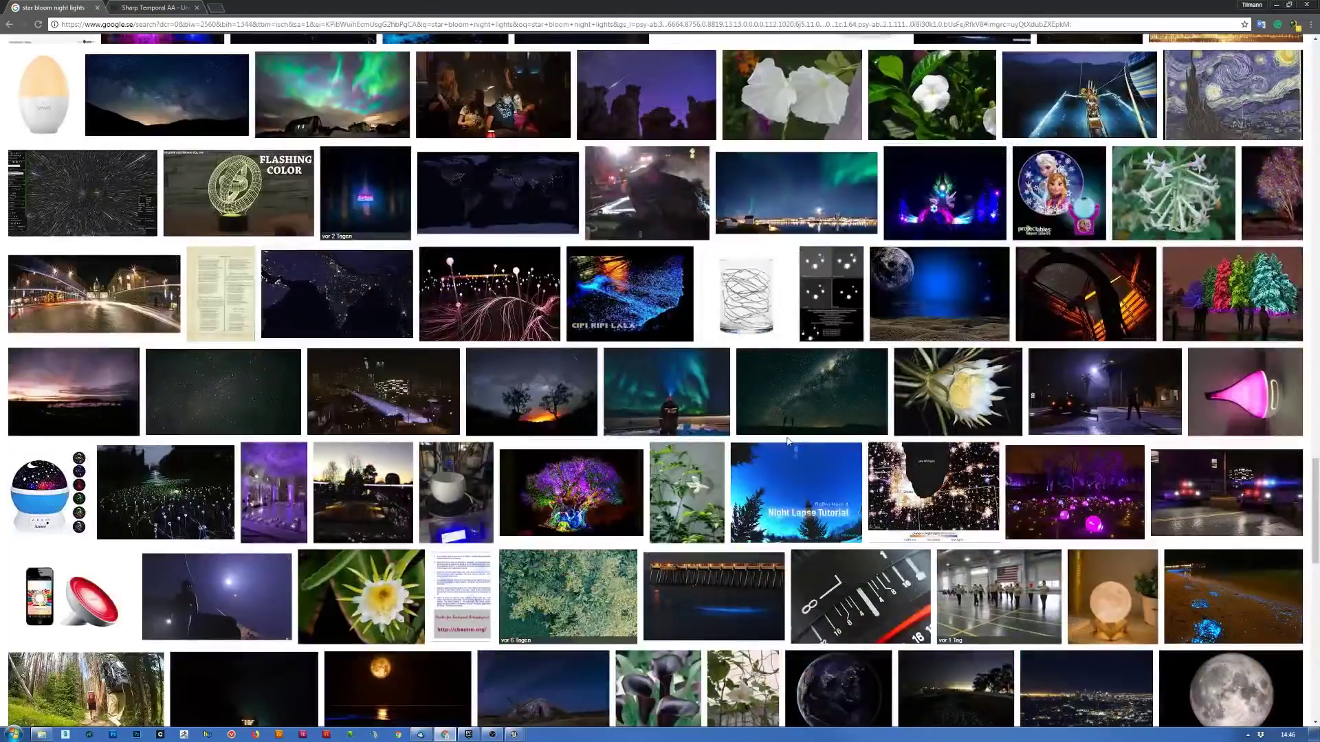
scroll(791, 440, up, 5)
scroll(788, 444, up, 15)
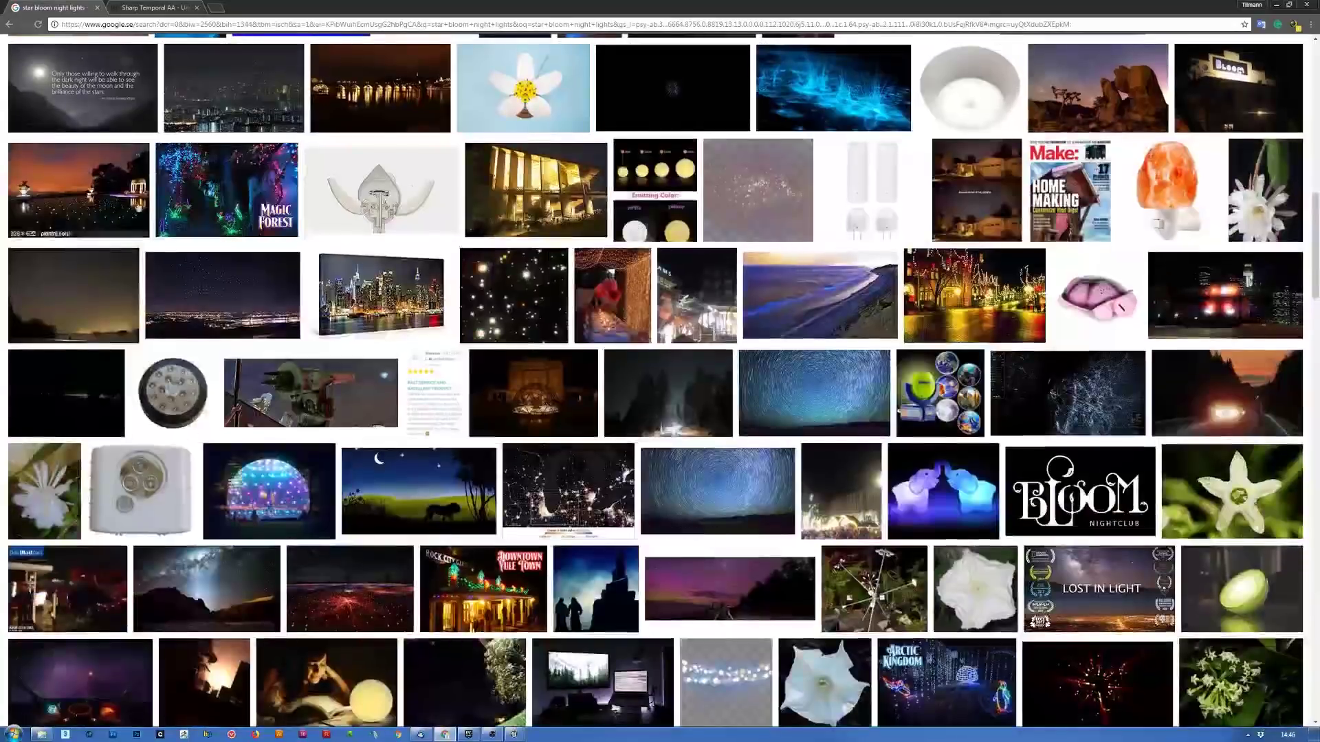
click(516, 303)
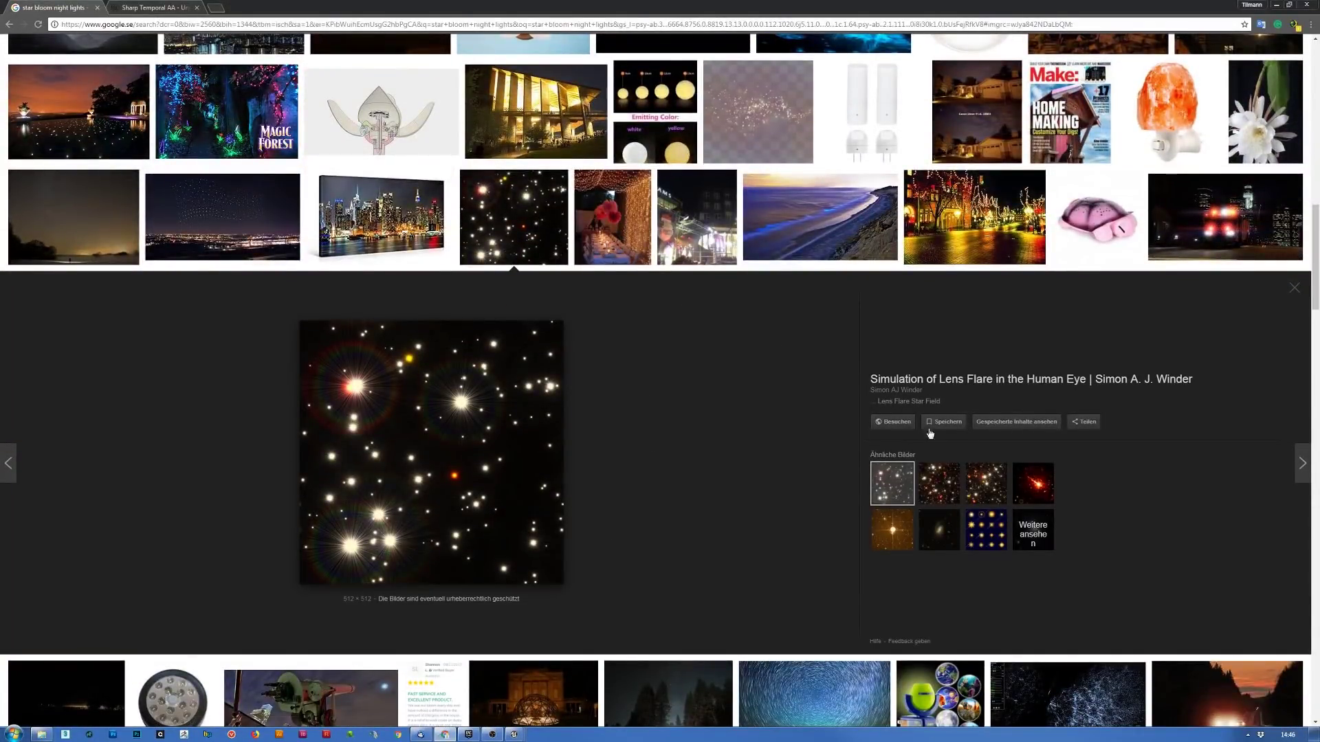
scroll(743, 412, up, 15)
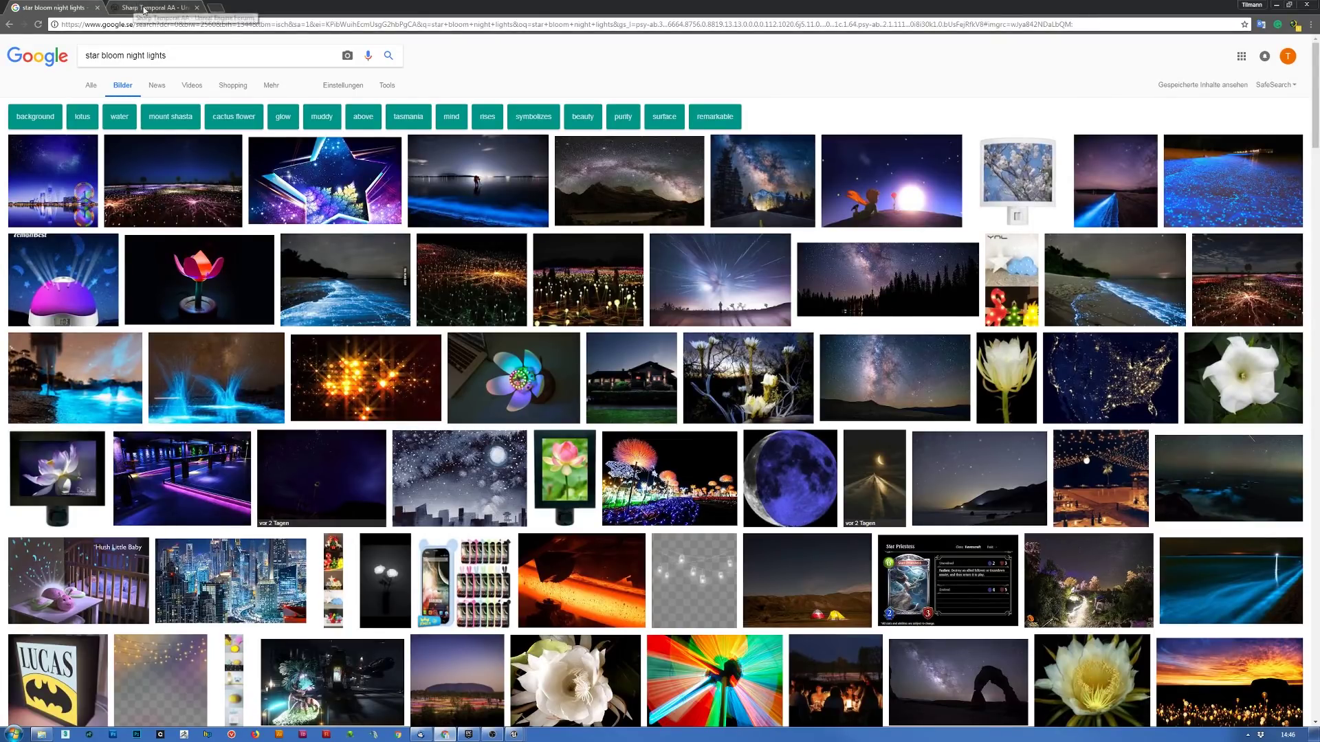
- Switch back to the Unreal Editor, filter the World Outliner by "post", select the PV_Exposure volume and expand its Bloom settings
click(1276, 5)
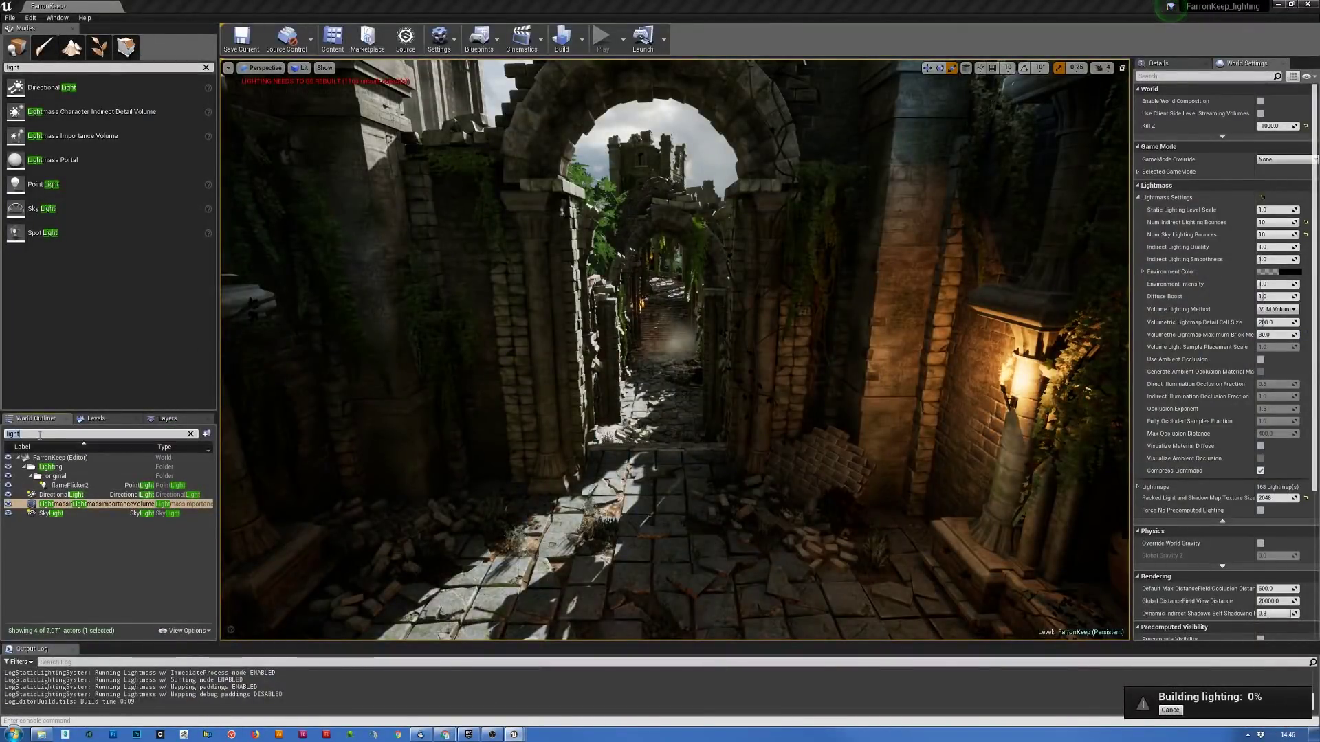
text(post)
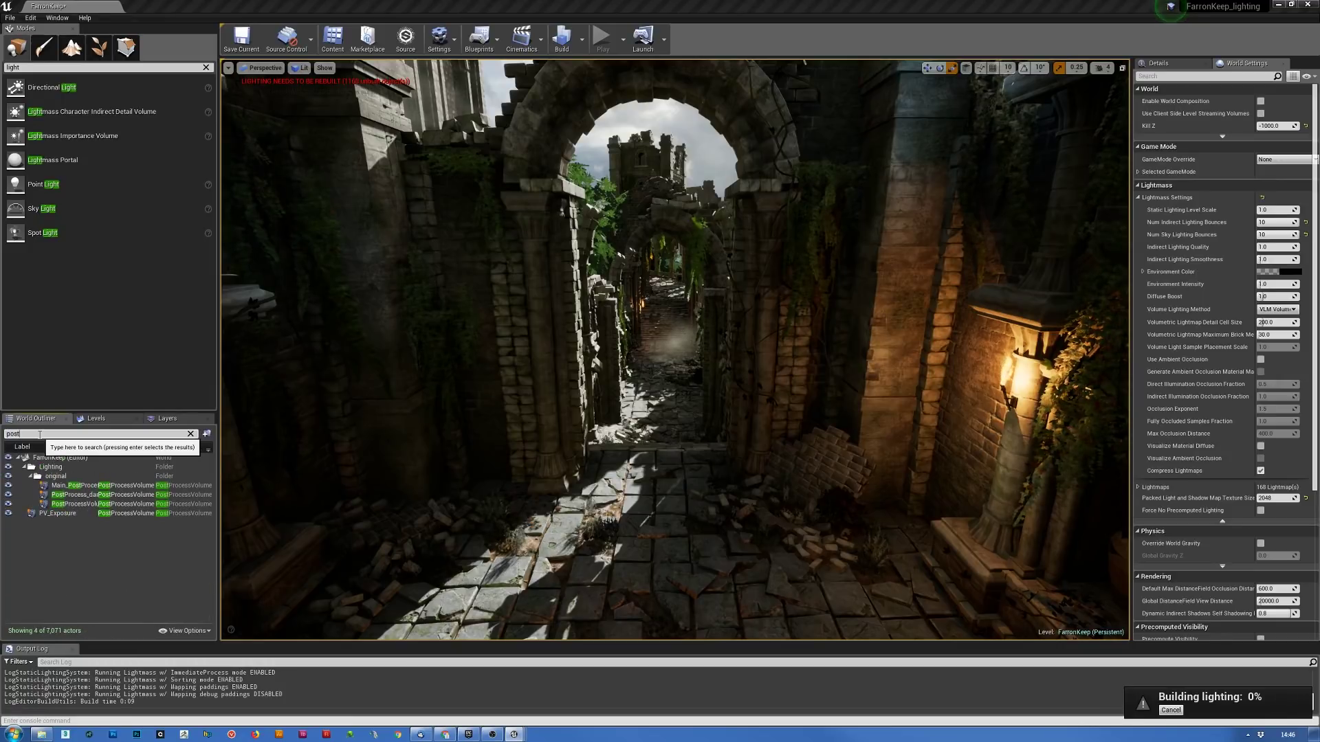
click(56, 513)
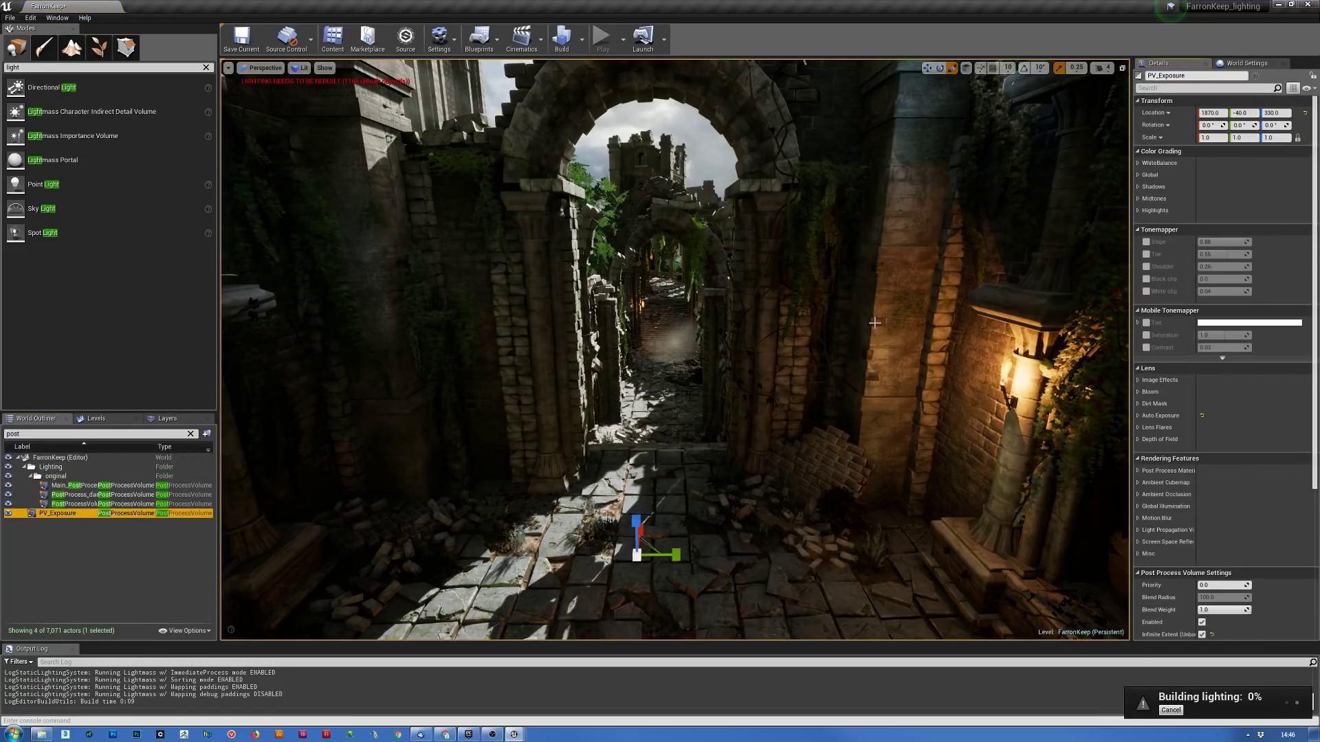
click(1137, 393)
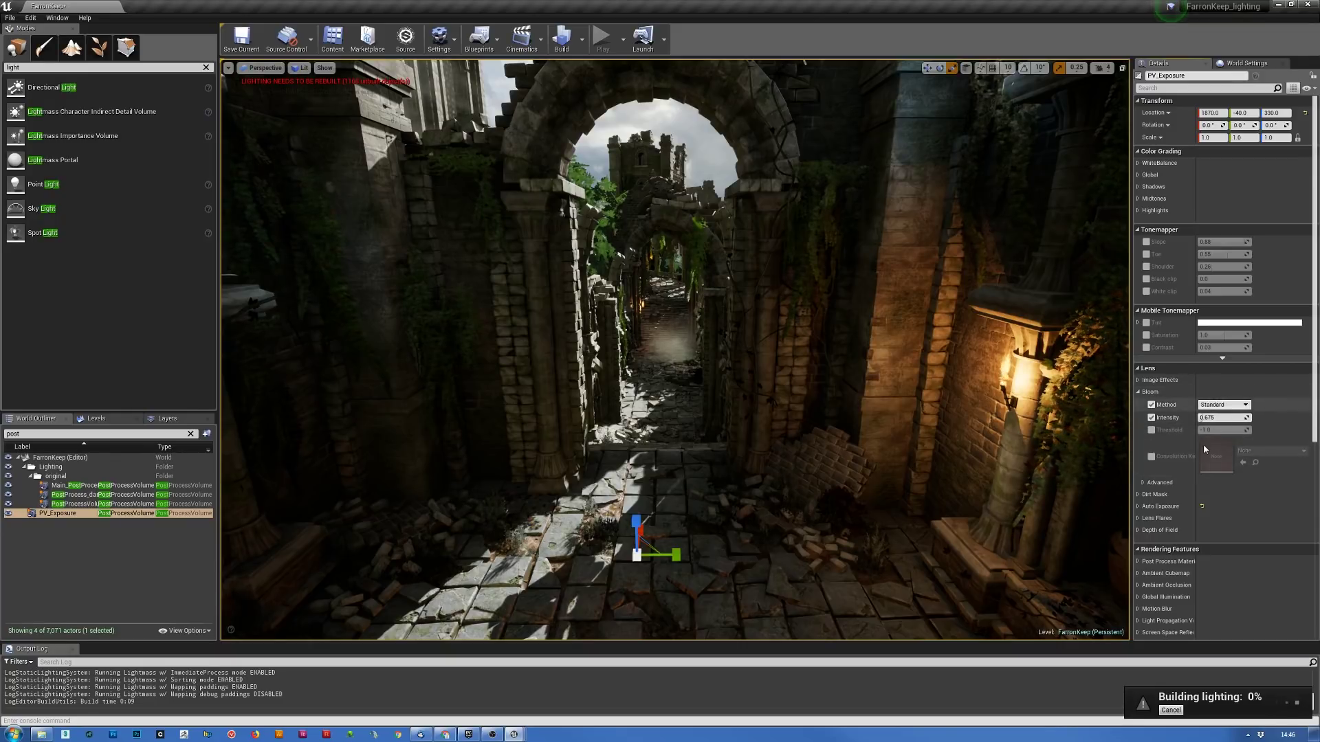
right_drag(909, 544, 909, 543)
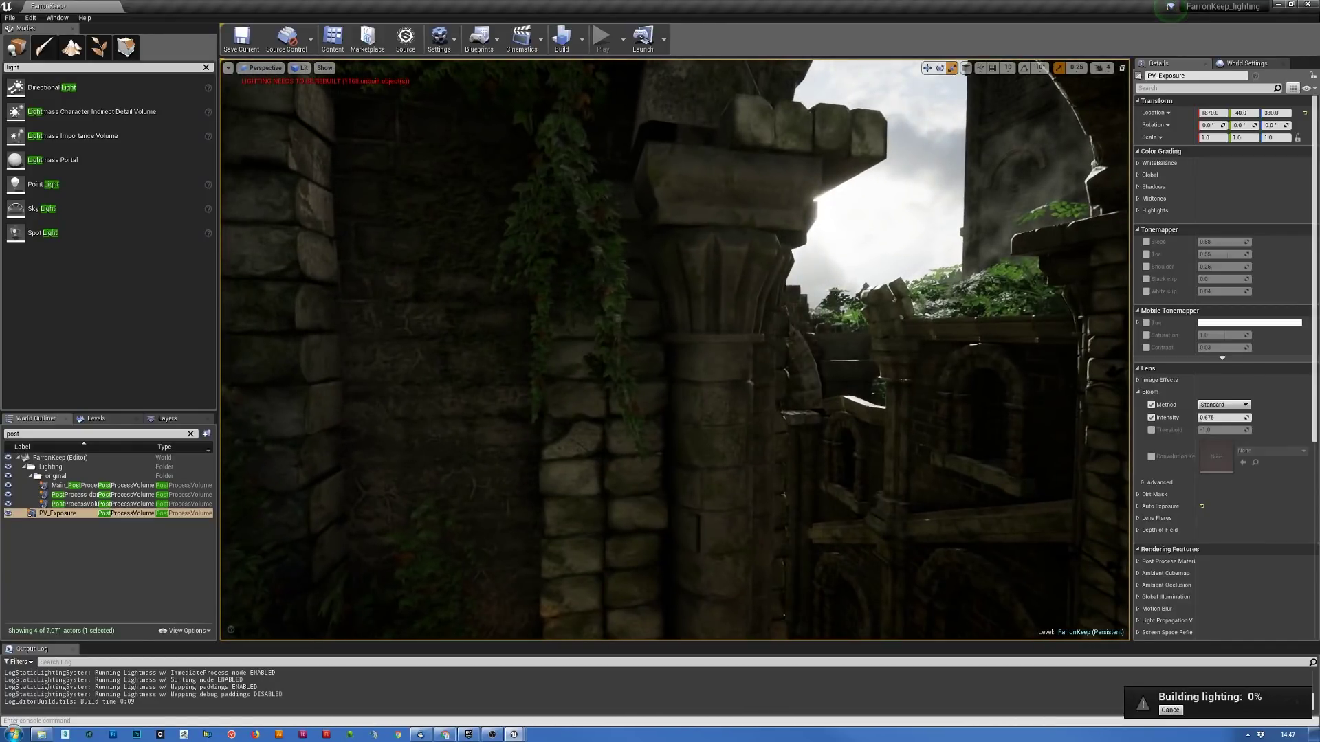
right_drag(820, 220, 820, 220)
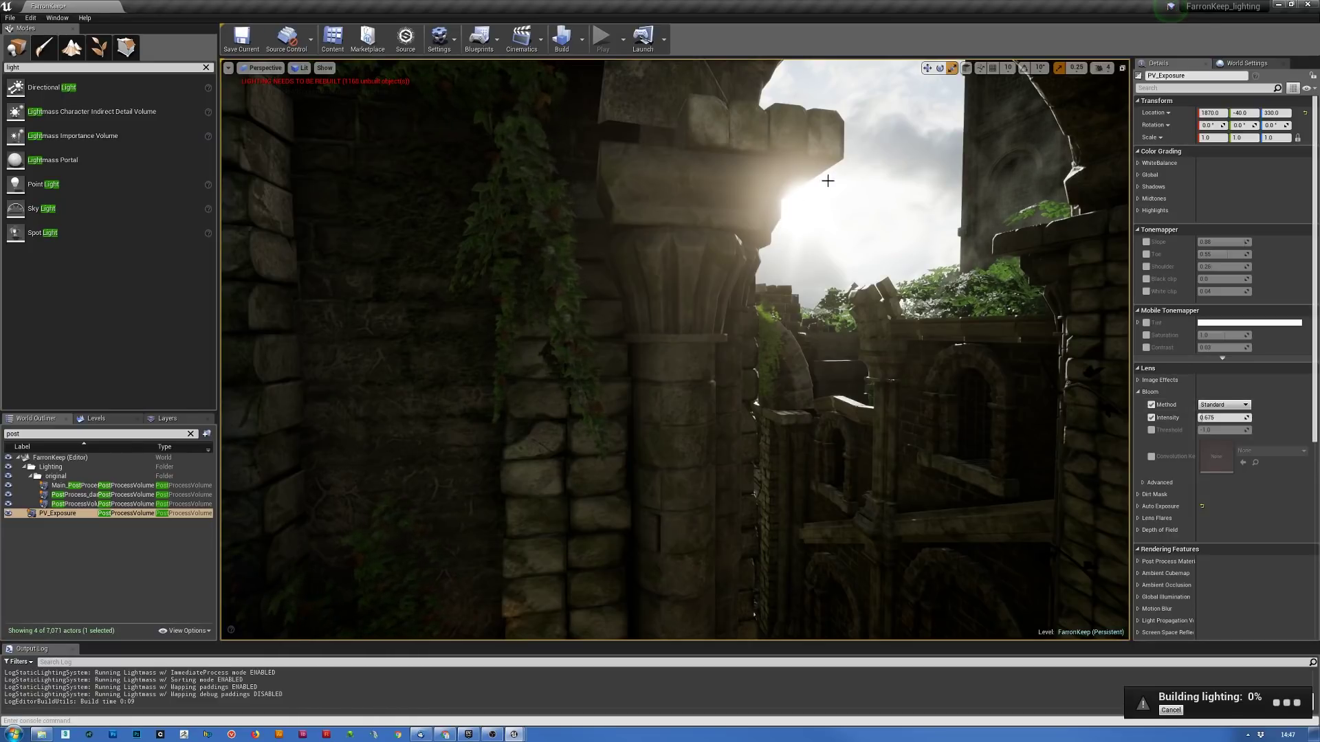
- Set the PV_Exposure volume's bloom method to Convolution and check the sun's glare around the stone archway
right_drag(815, 198, 815, 198)
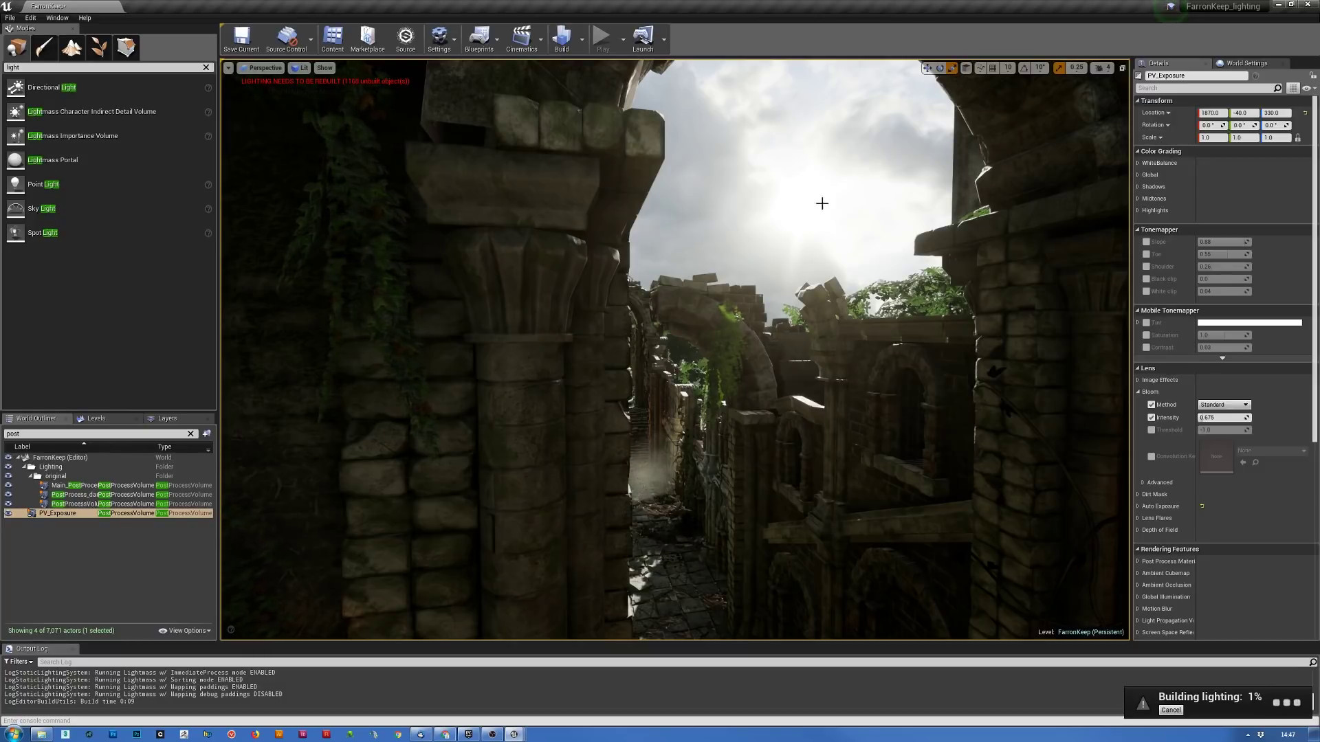
right_drag(798, 217, 750, 216)
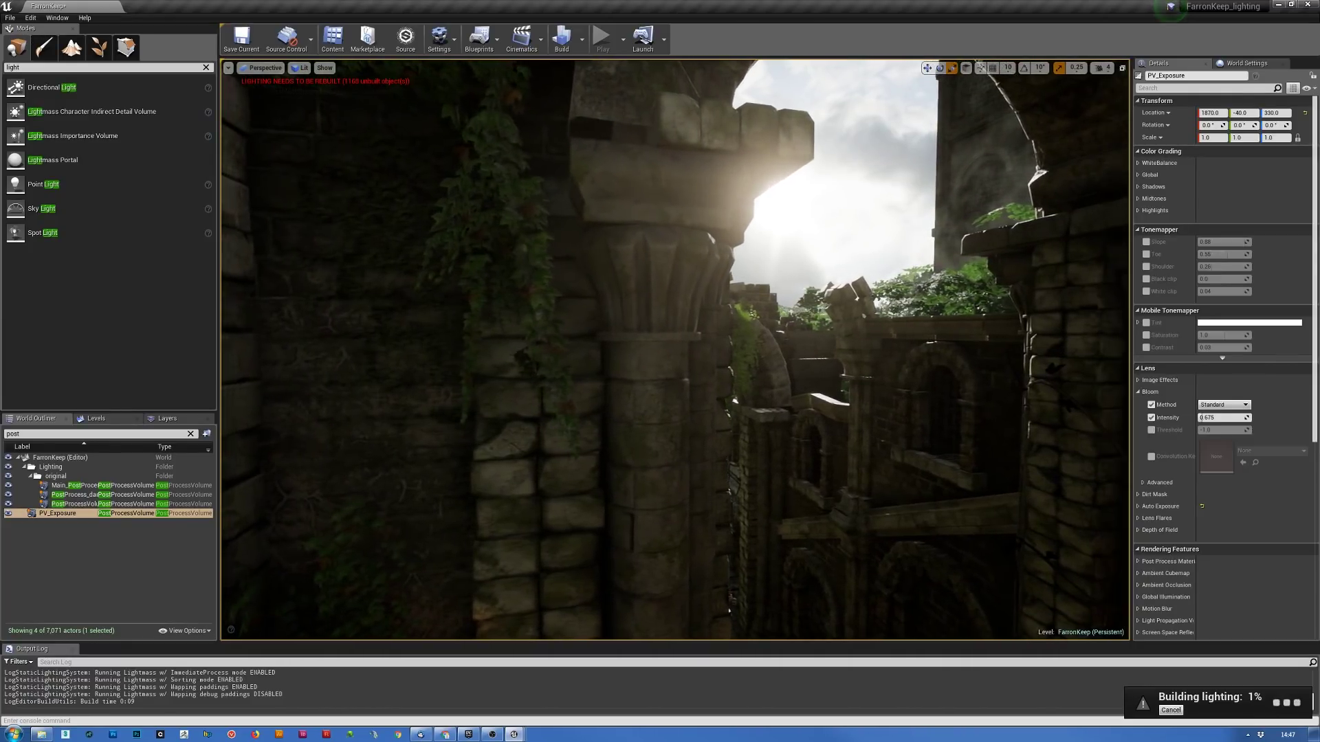
click(1224, 405)
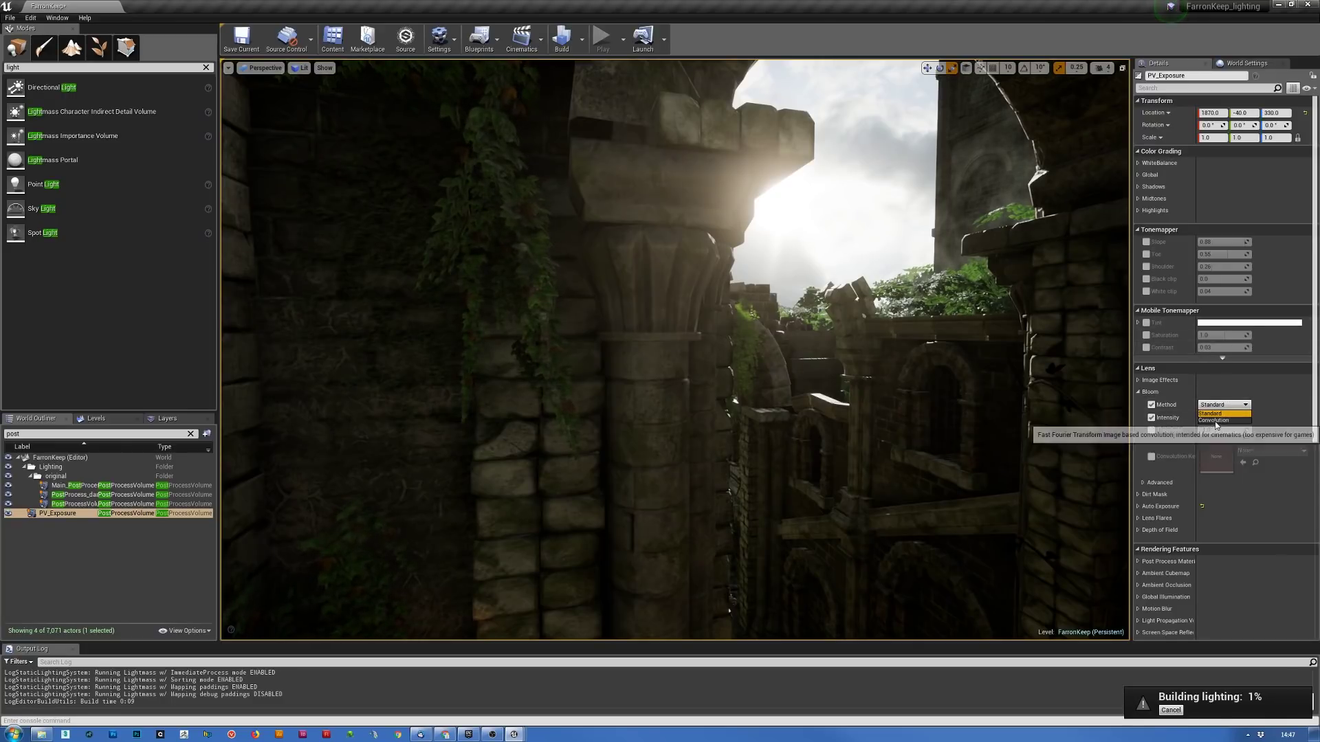
click(1215, 420)
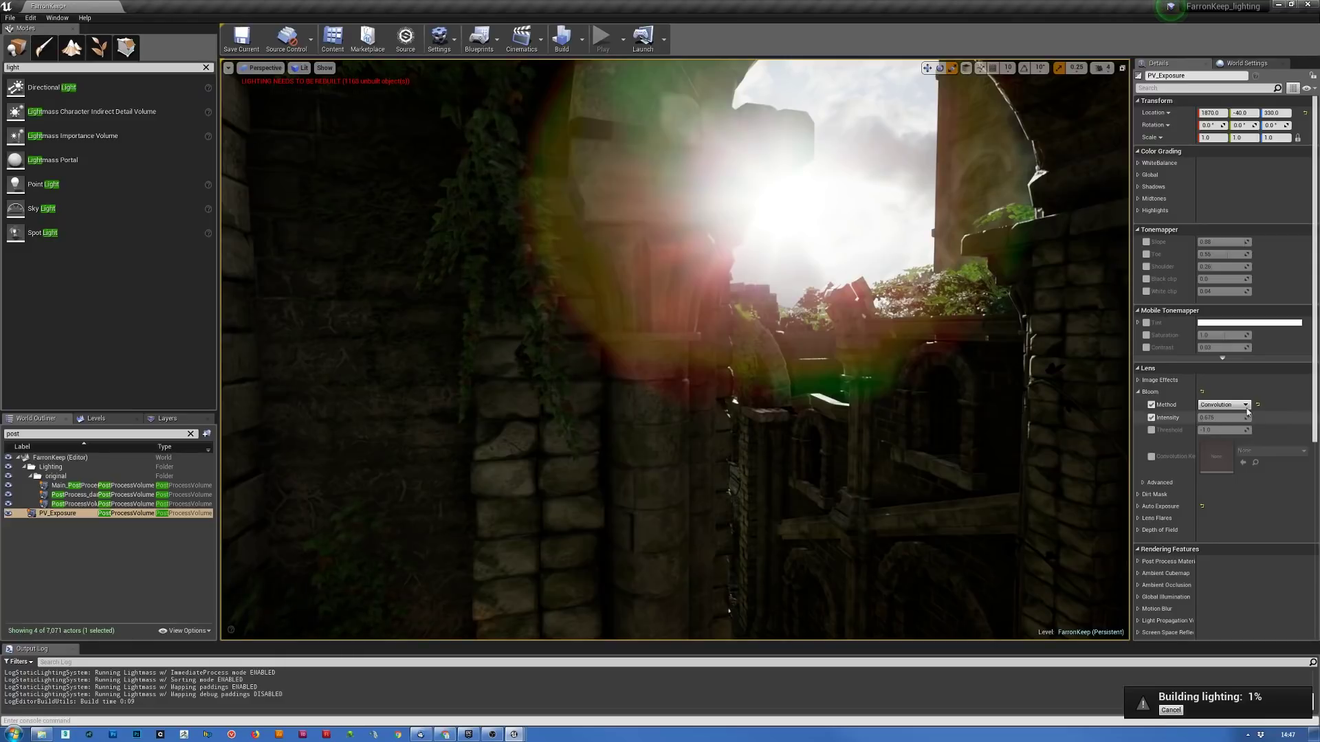
mouse_move(949, 469)
right_down()
mouse_move(935, 471)
mouse_move(965, 473)
mouse_move(938, 471)
mouse_move(949, 471)
right_up()
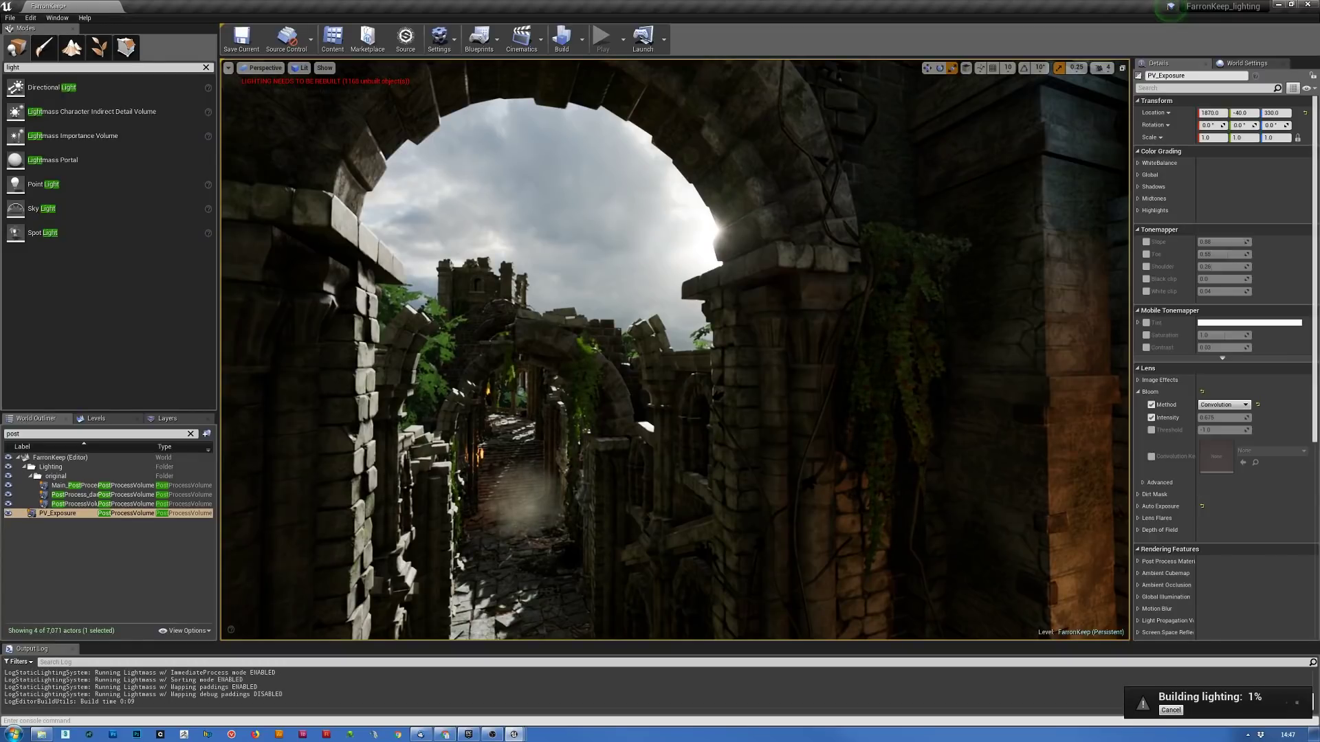
right_drag(948, 470, 950, 471)
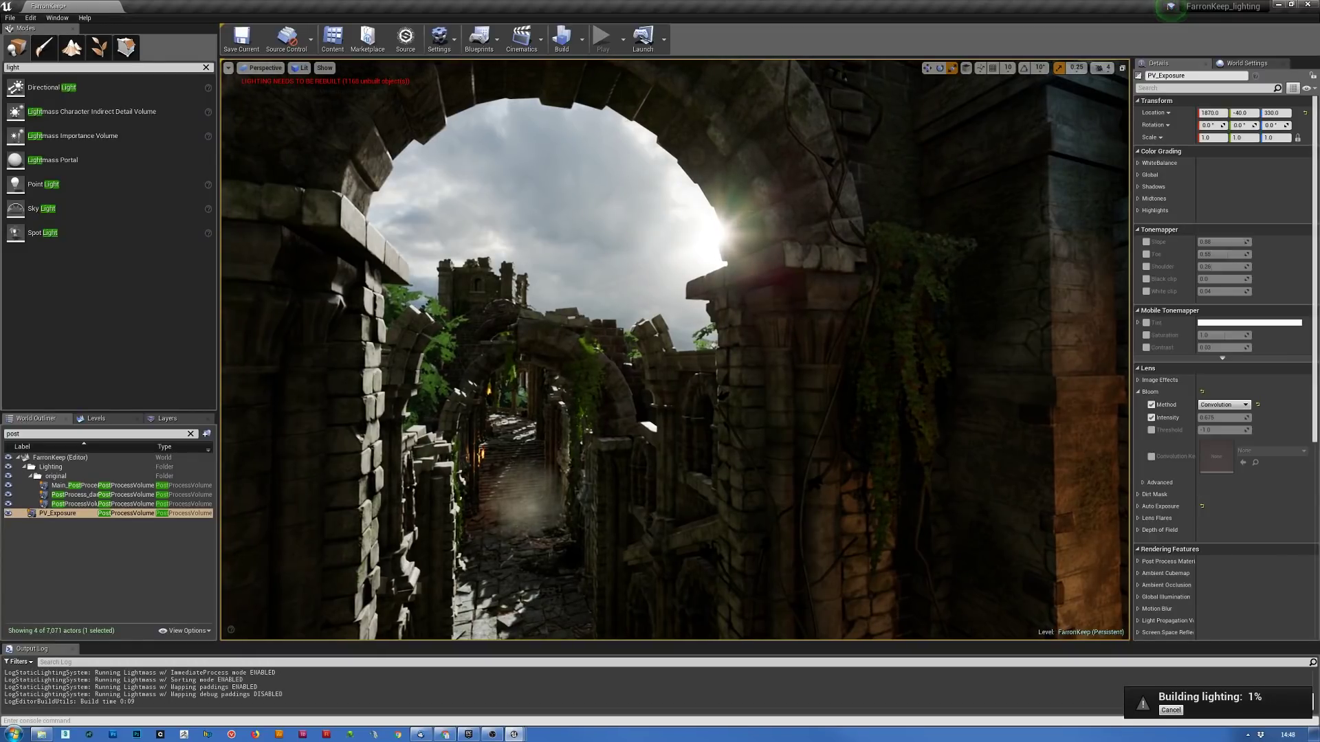
- Enable the Convolution Kernel override and look for a kernel texture, first filtering by "con" and then browsing the unfiltered textures
click(1151, 457)
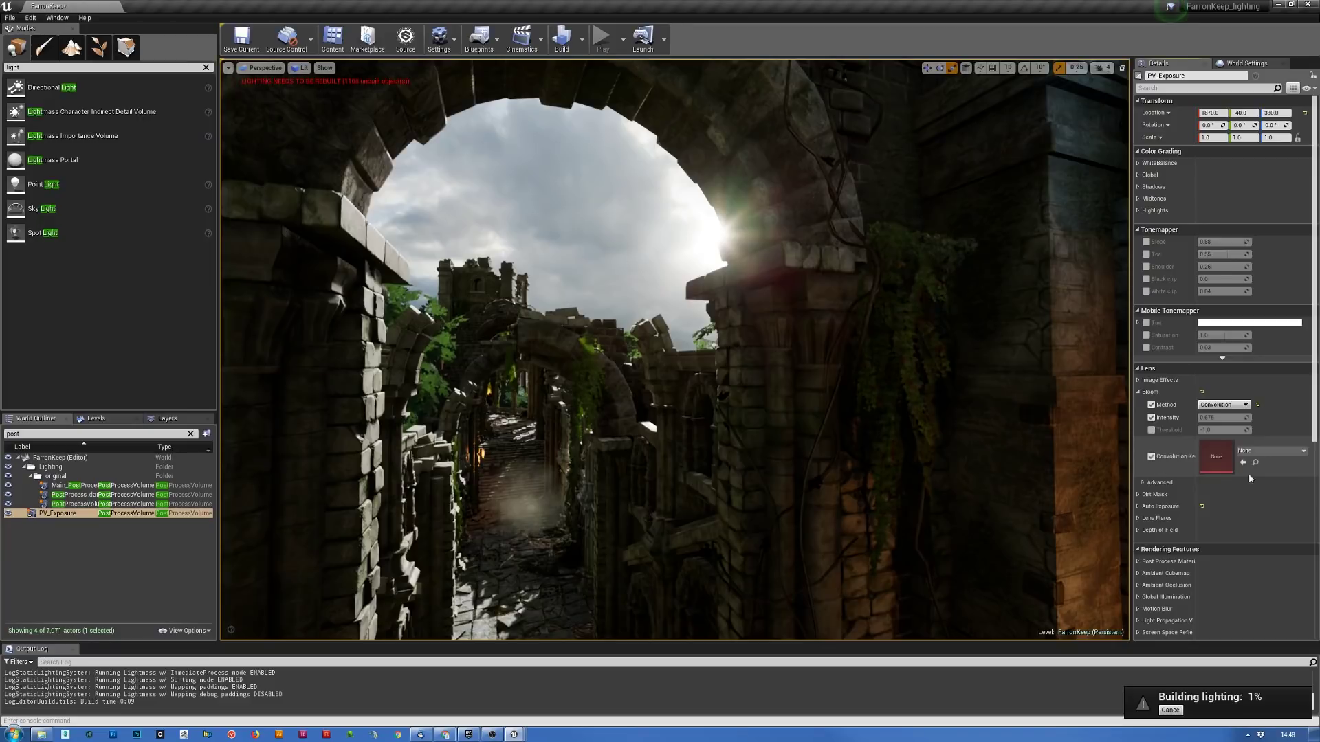
click(1268, 451)
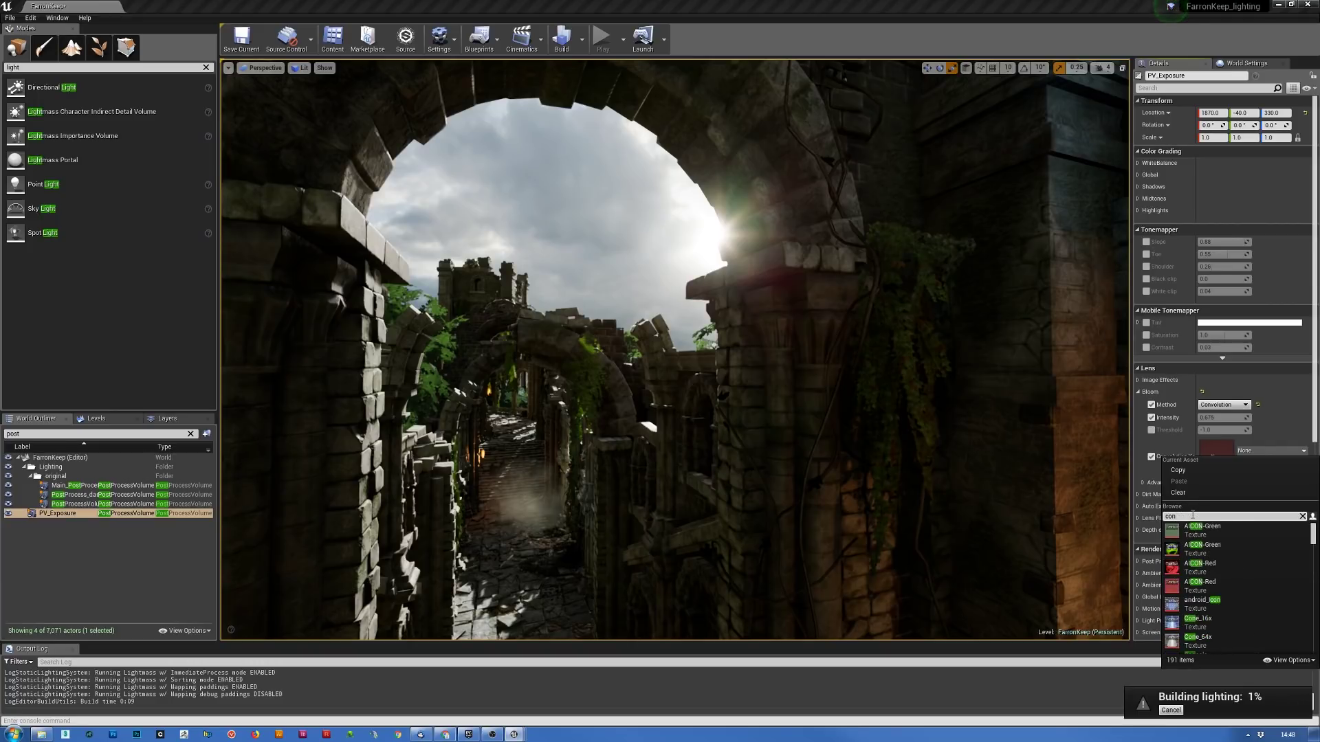
text(o)
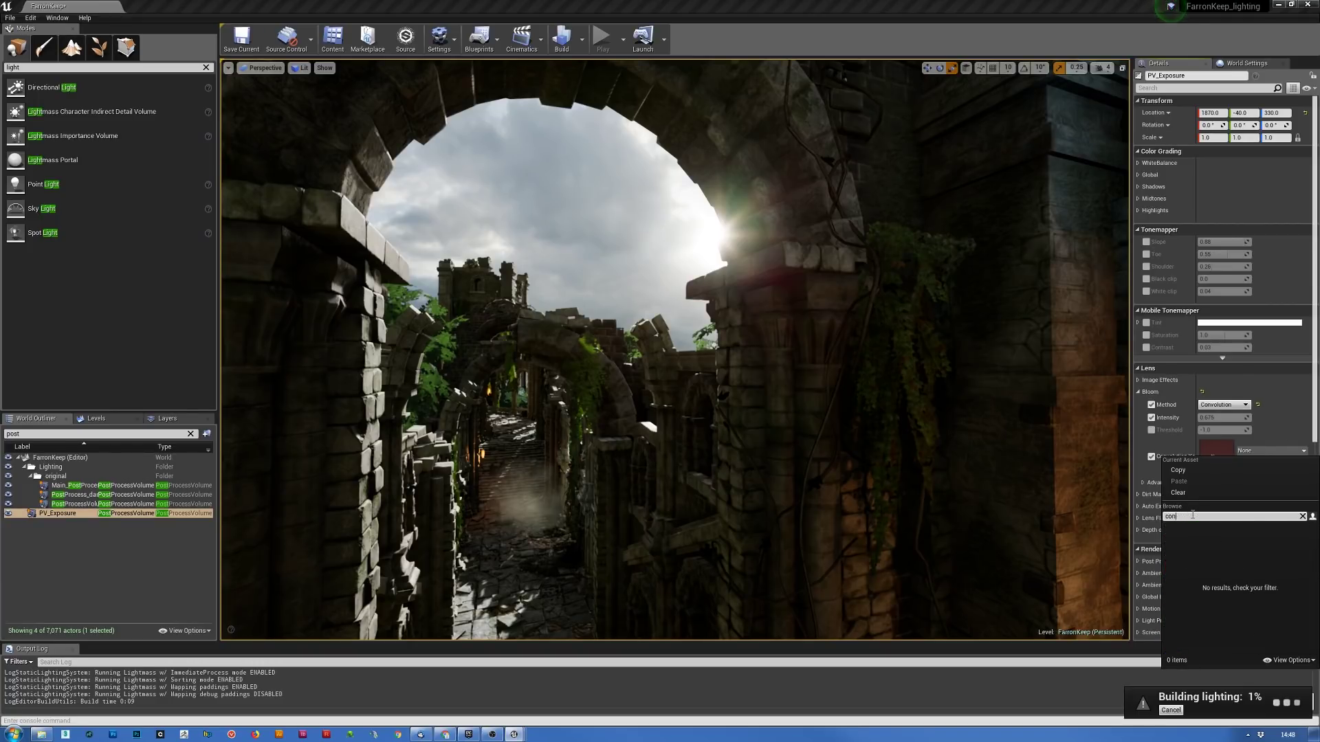
key(BackSpace)
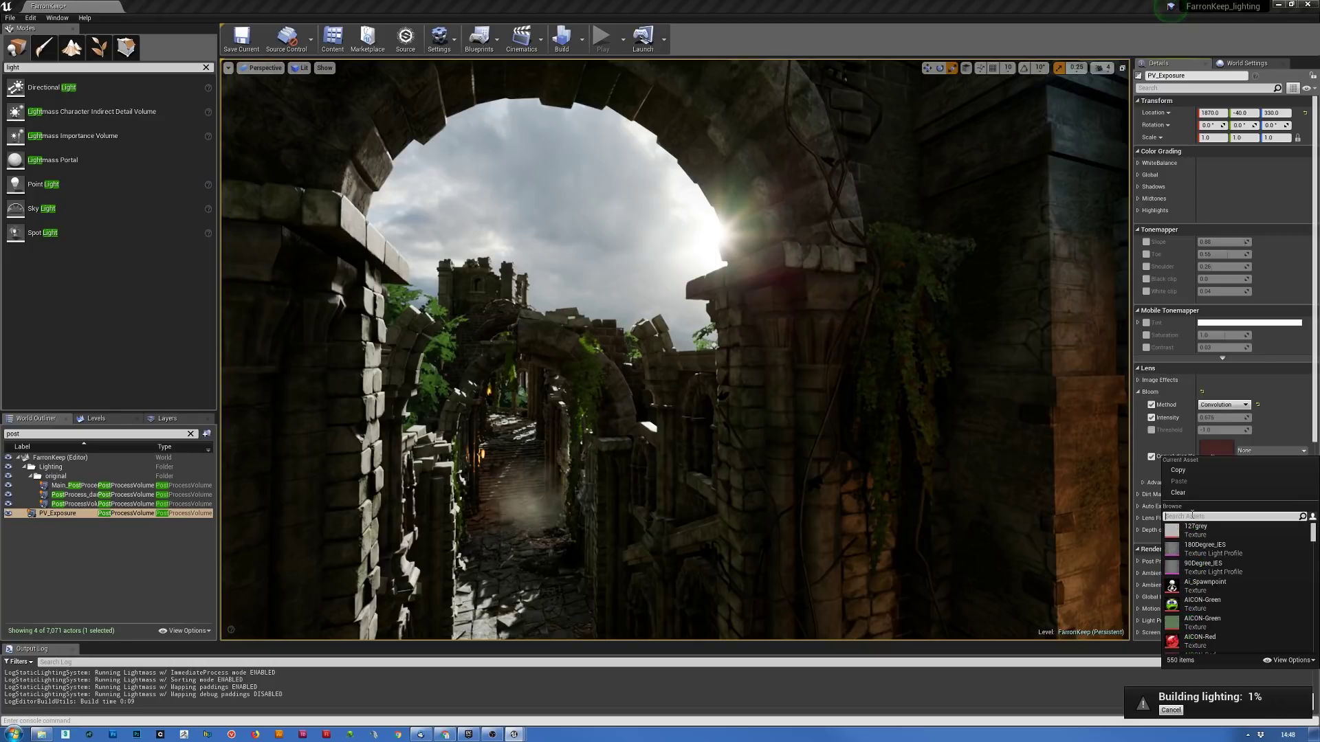
scroll(1203, 543, down, 3)
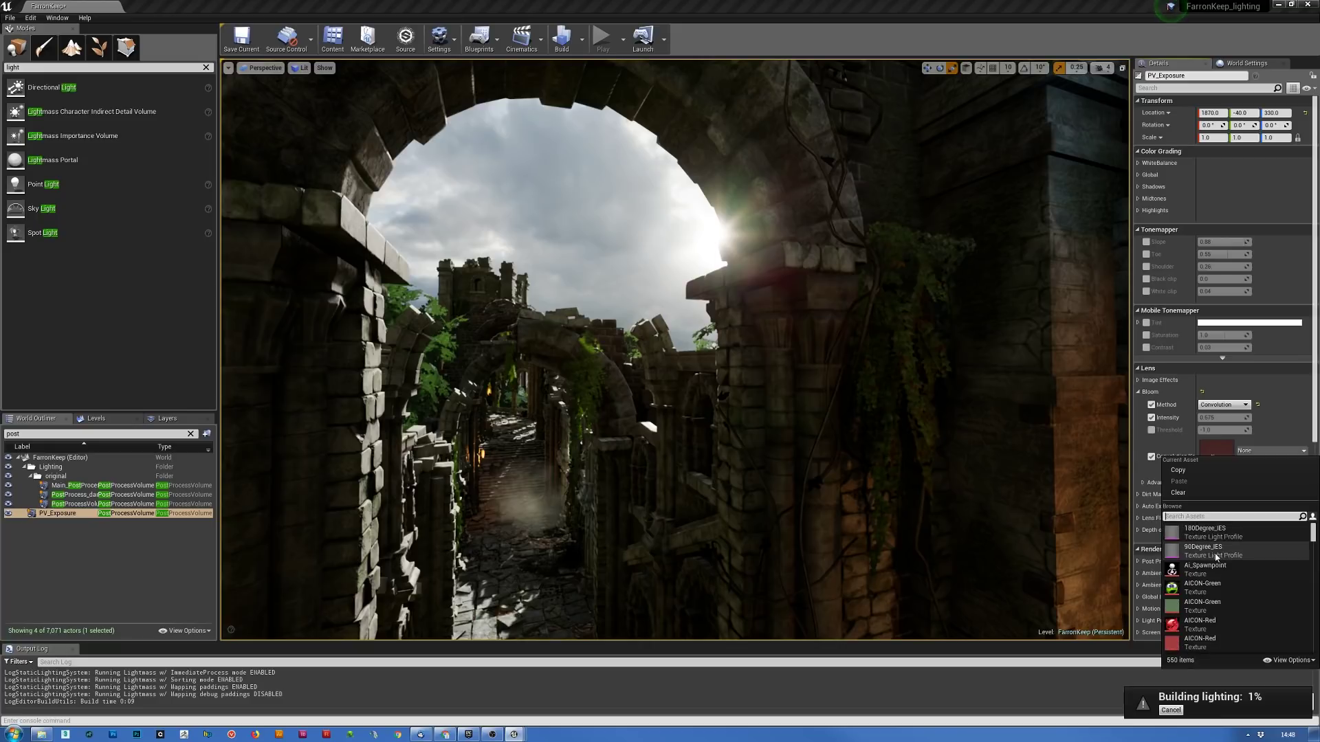
scroll(1216, 557, down, 3)
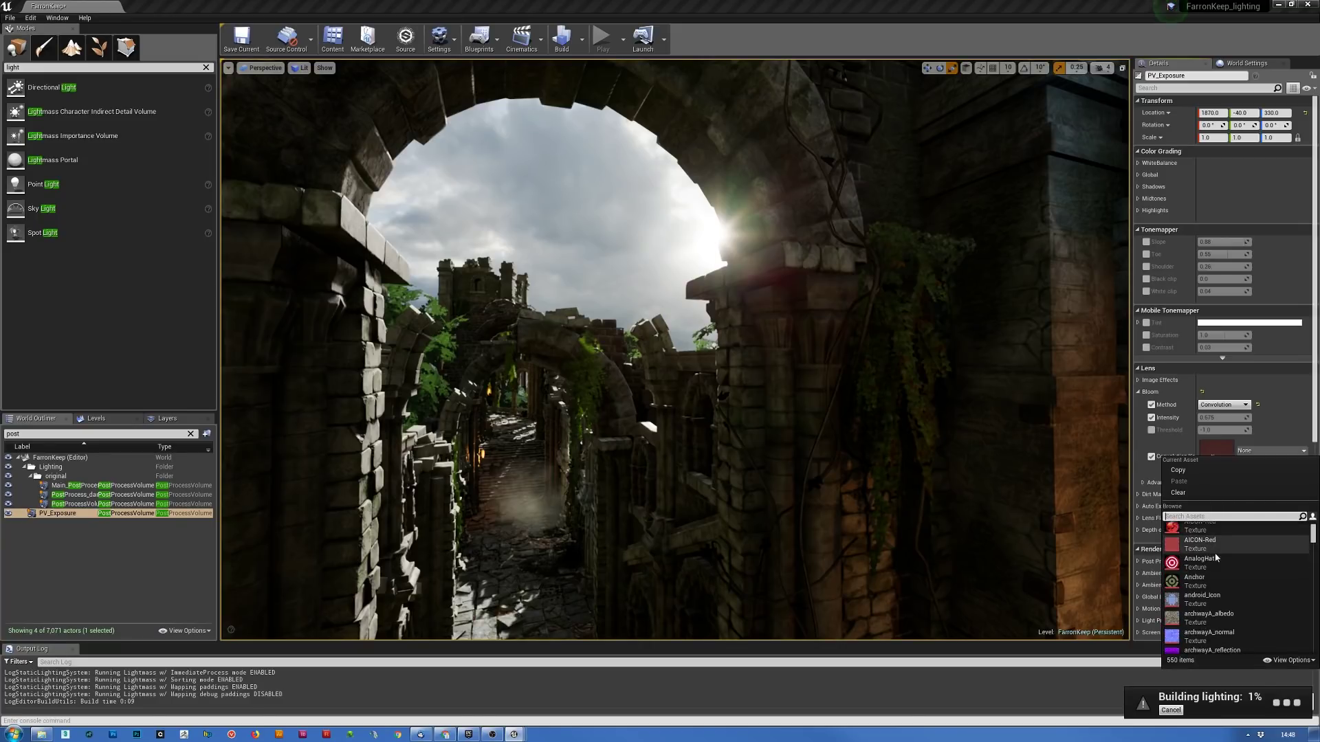
scroll(1216, 557, down, 4)
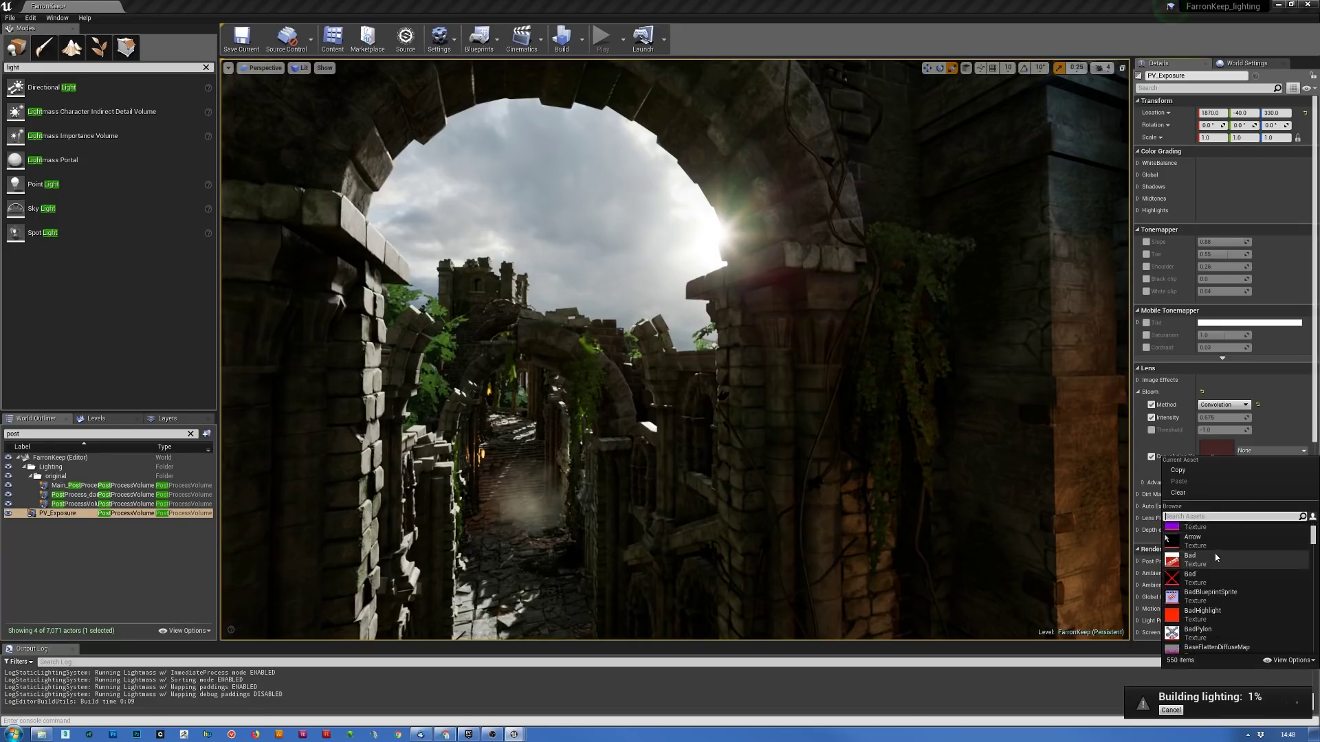
scroll(1215, 557, down, 4)
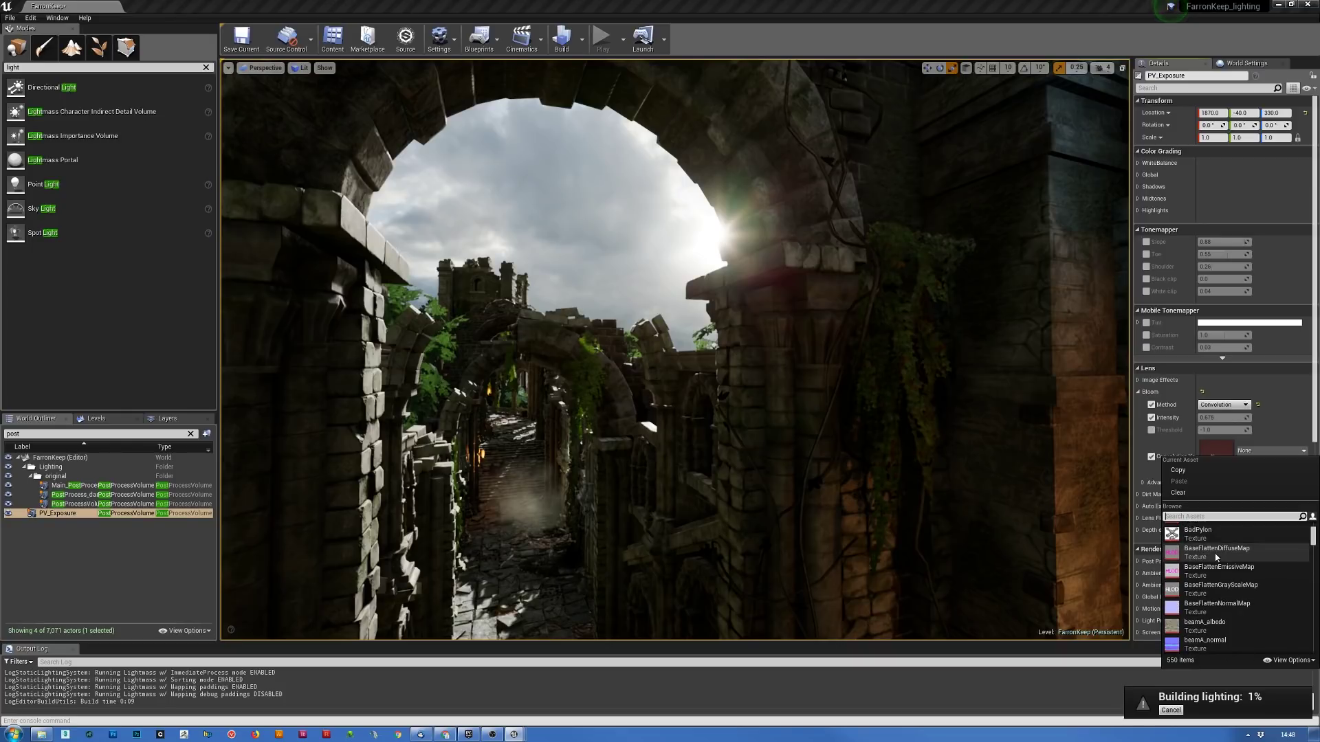
scroll(1216, 557, down, 2)
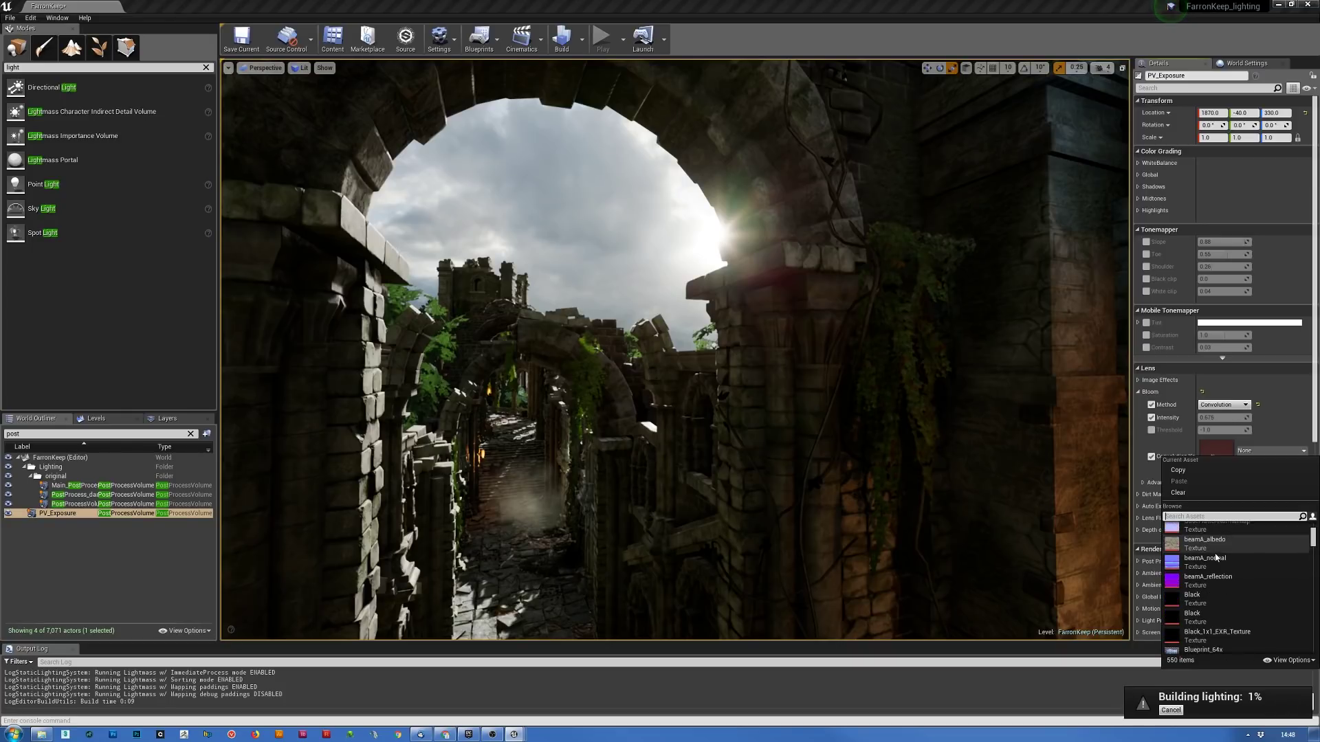
- Filter the kernel textures by "star", assign T_Spark_Core as the convolution kernel and check the bloom in the scene
scroll(1216, 557, down, 1)
scroll(1216, 557, down, 5)
scroll(1216, 557, down, 8)
scroll(1216, 557, down, 3)
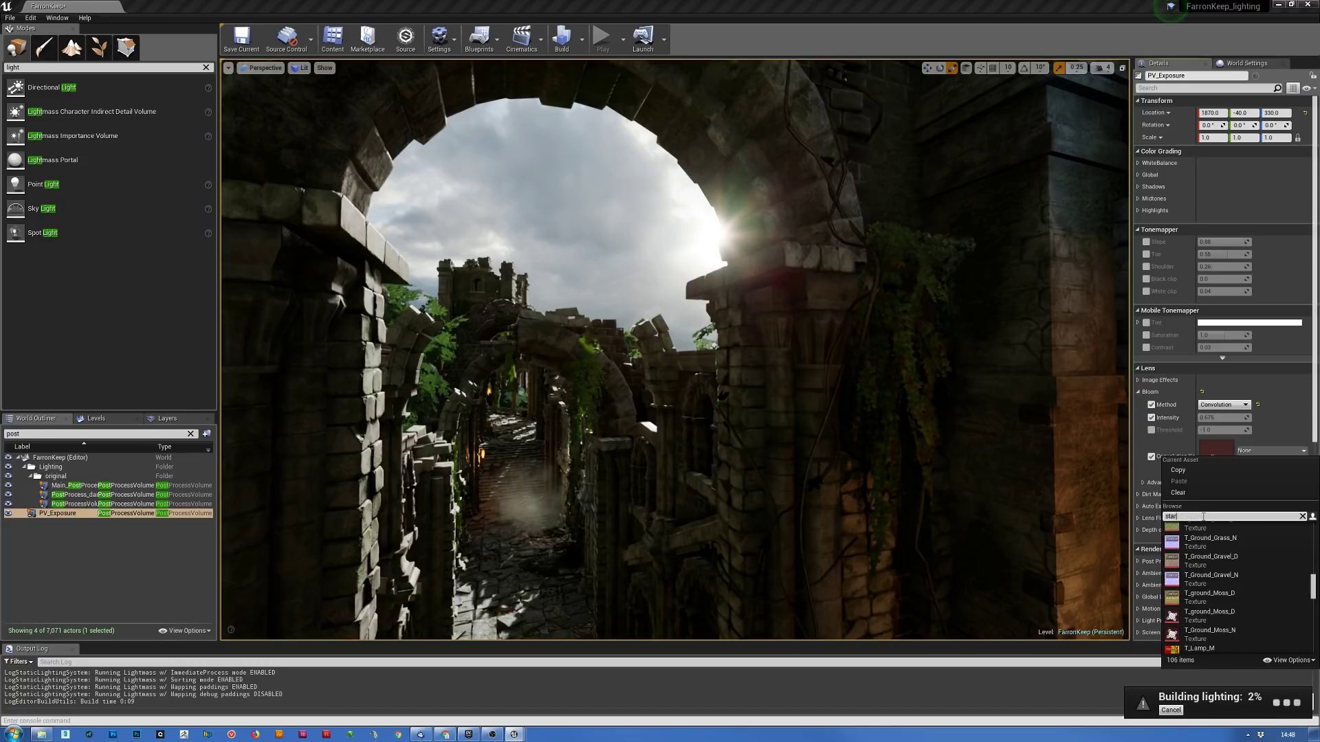
scroll(1230, 564, down, 3)
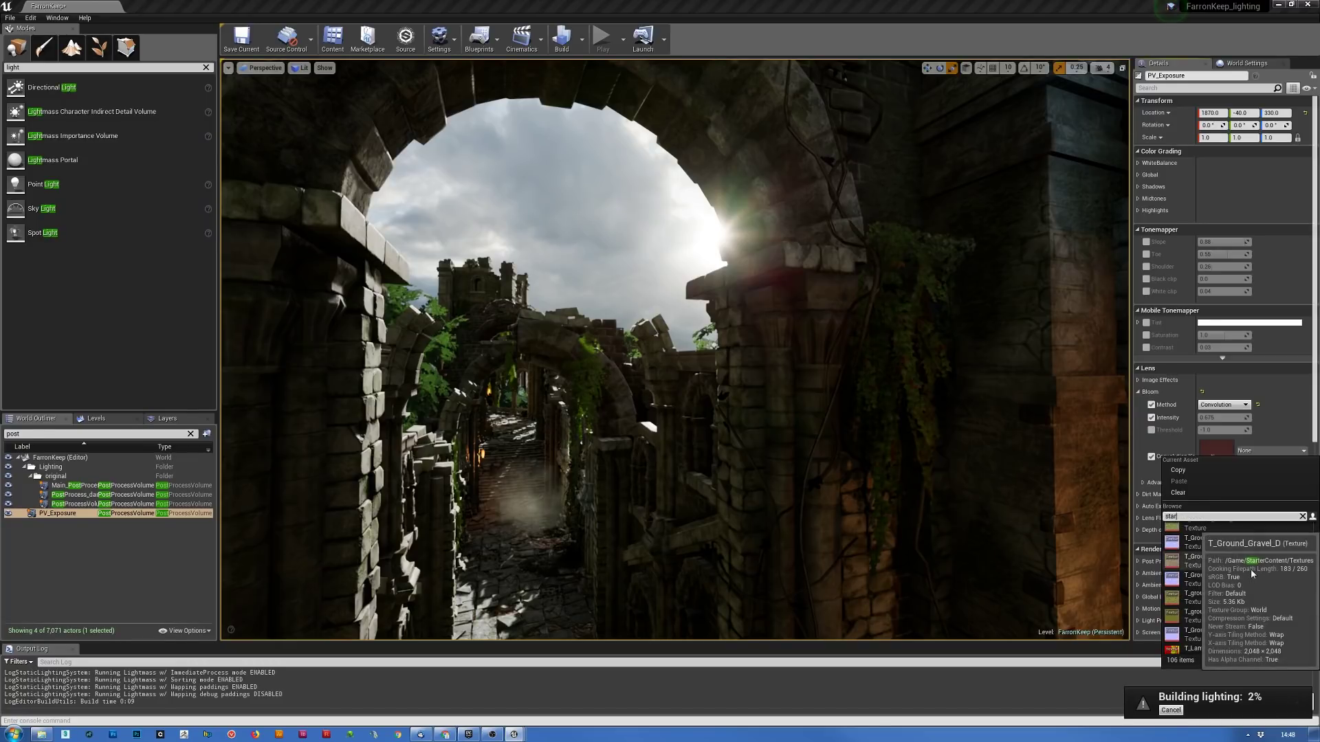
scroll(1246, 571, down, 6)
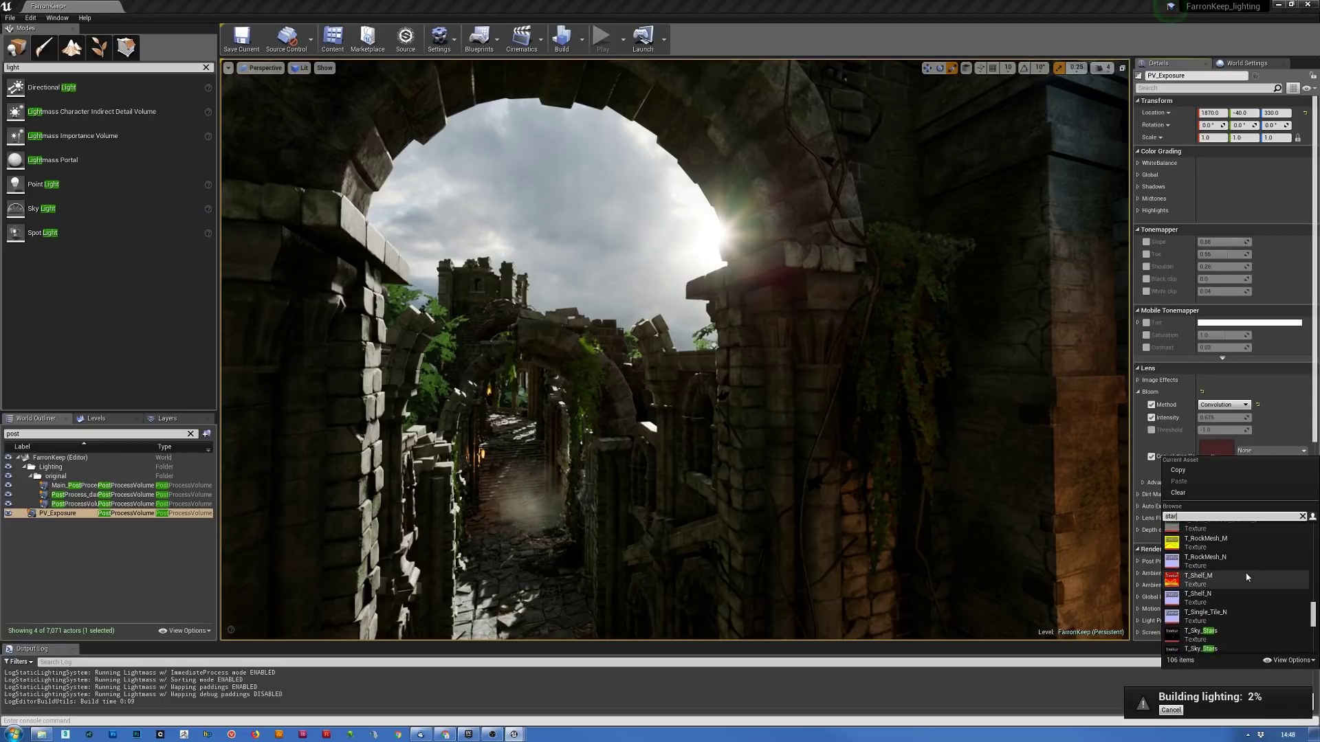
scroll(1247, 577, down, 1)
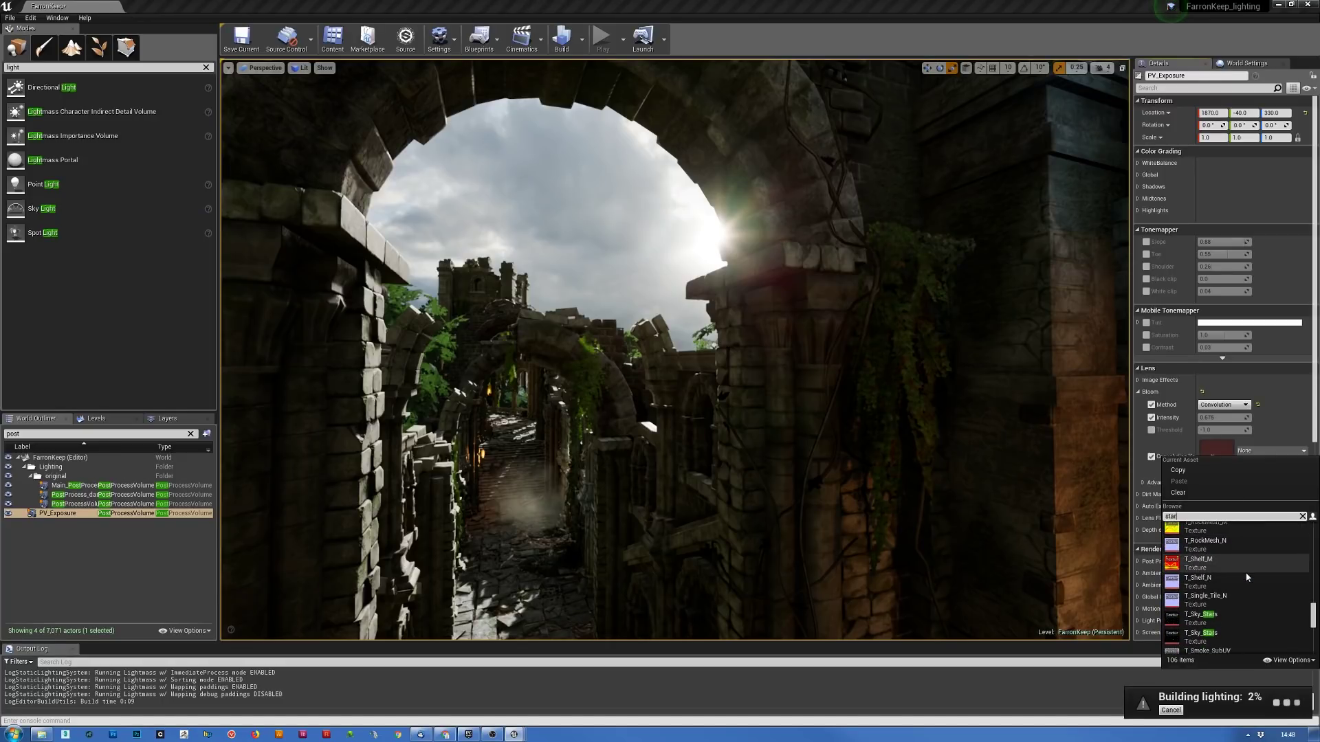
scroll(1247, 577, down, 3)
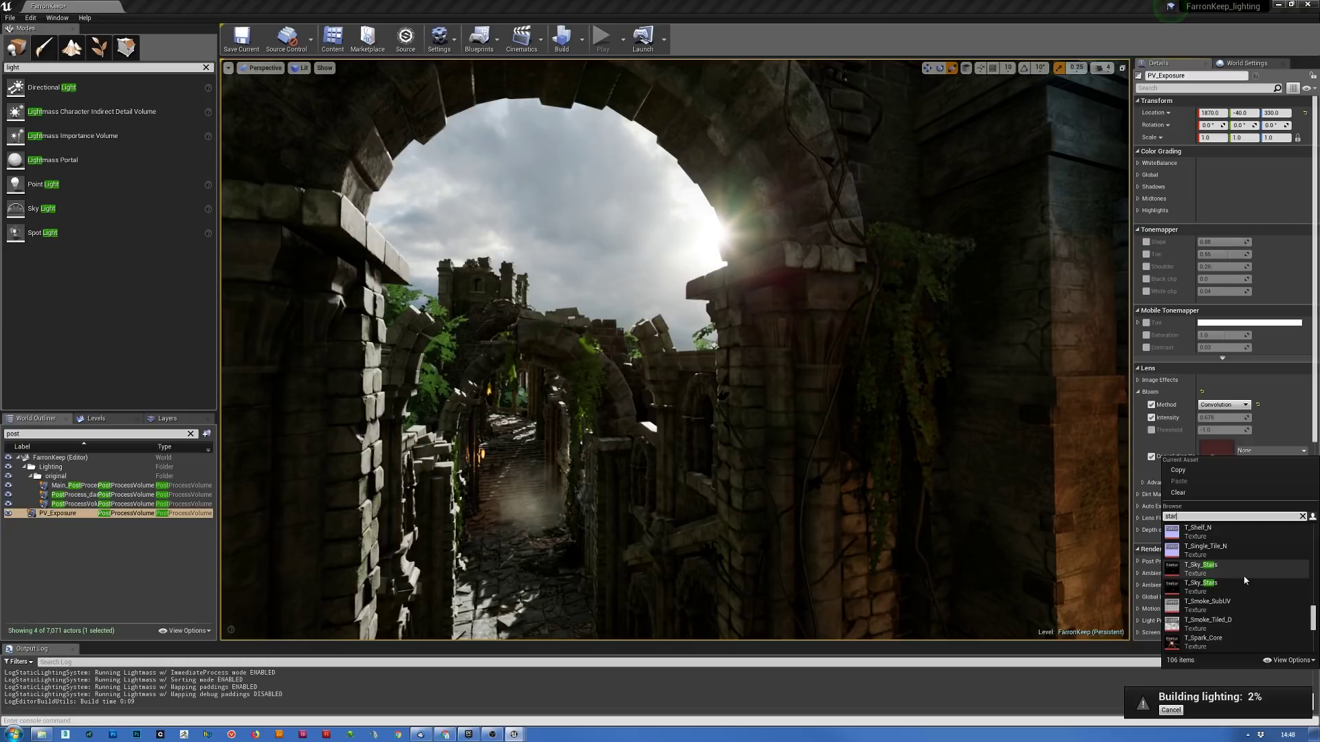
click(1204, 643)
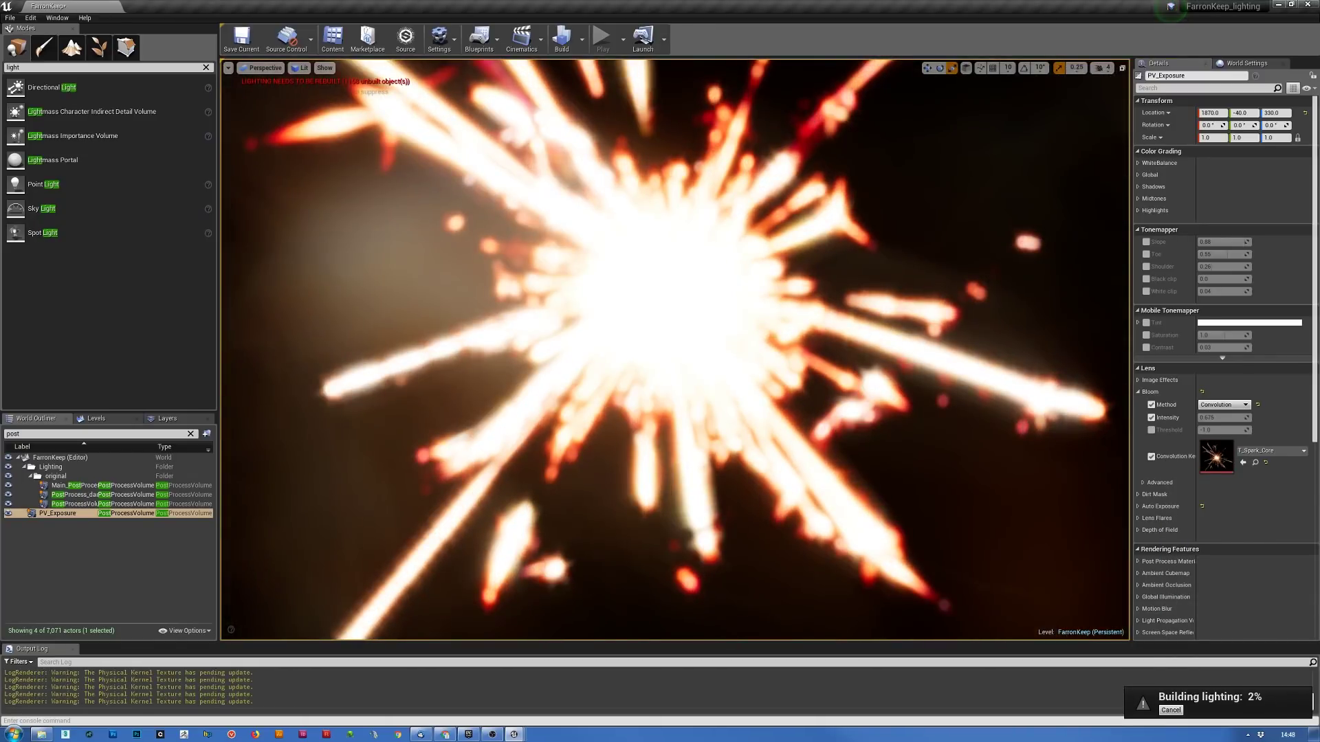
right_drag(674, 351, 934, 277)
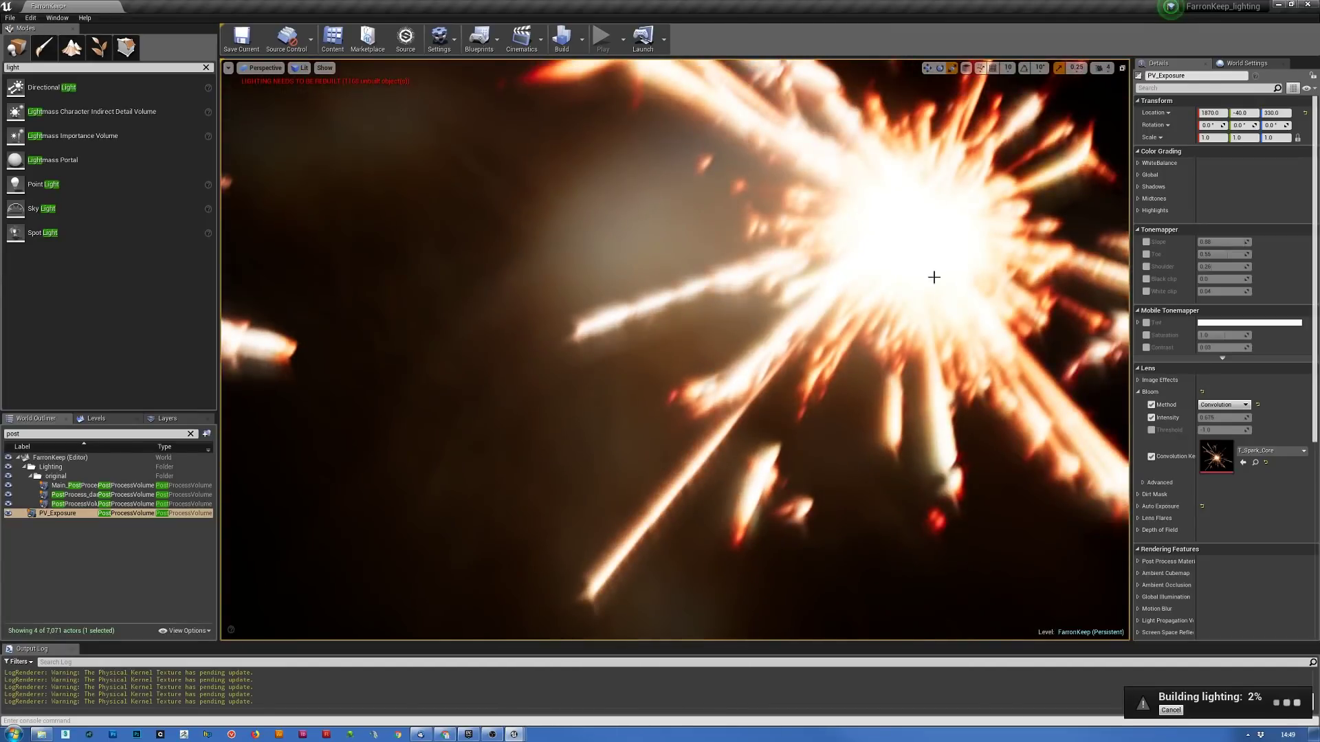
- Browse the kernel textures listed after T_Spark_Core for another candidate, and close the list without choosing one
click(1303, 456)
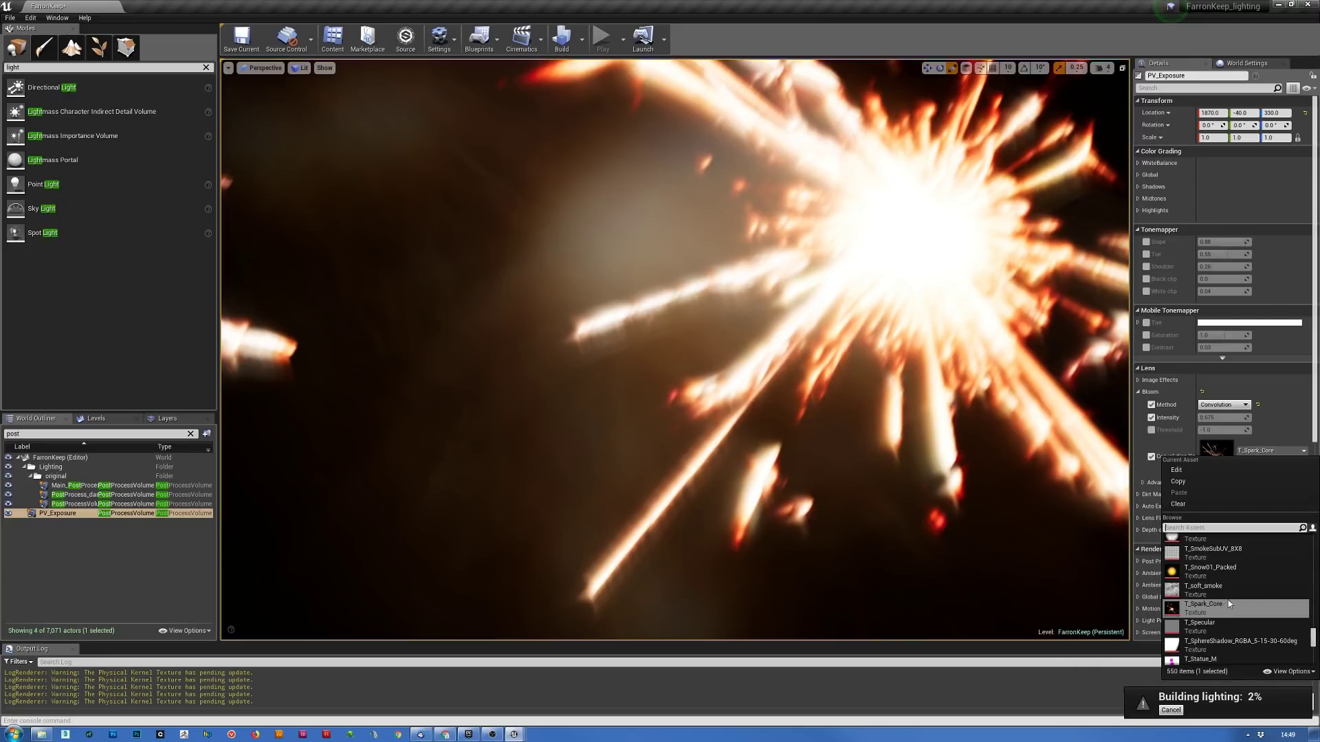
scroll(1260, 609, down, 2)
scroll(1255, 619, down, 6)
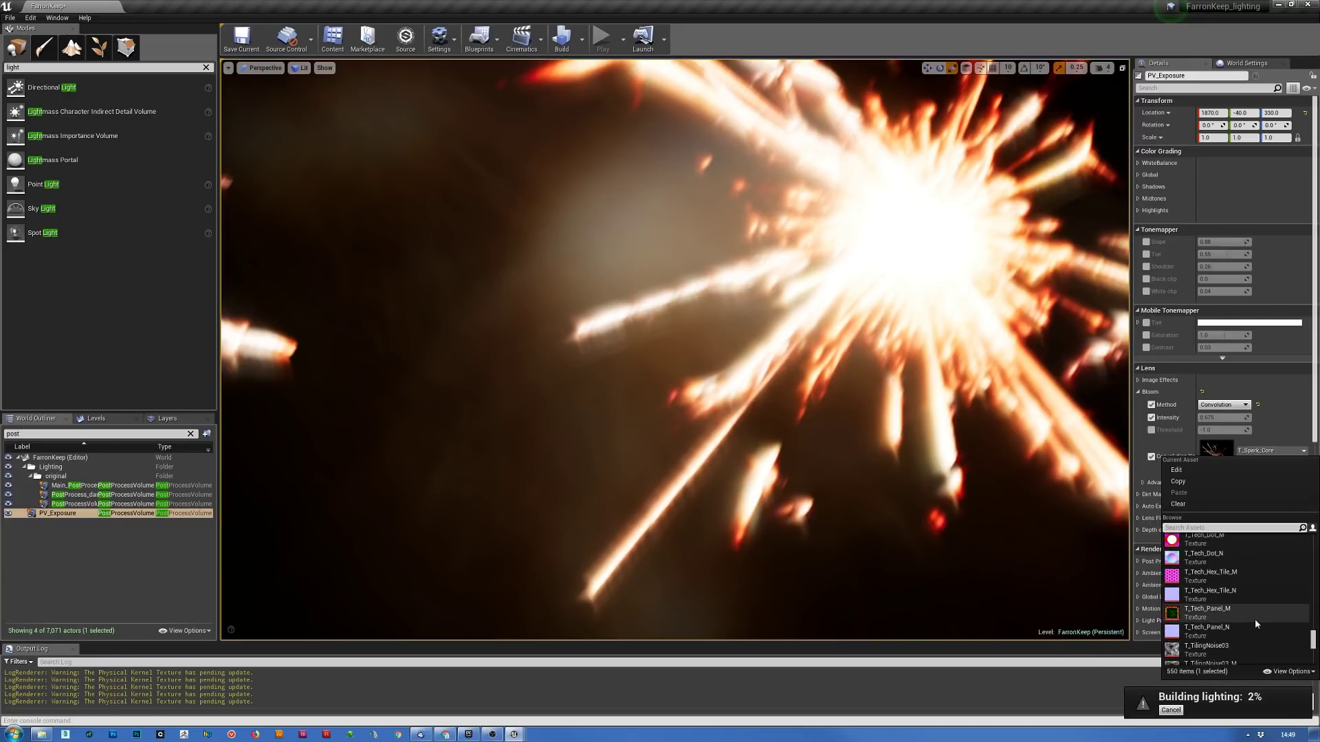
scroll(1255, 627, down, 8)
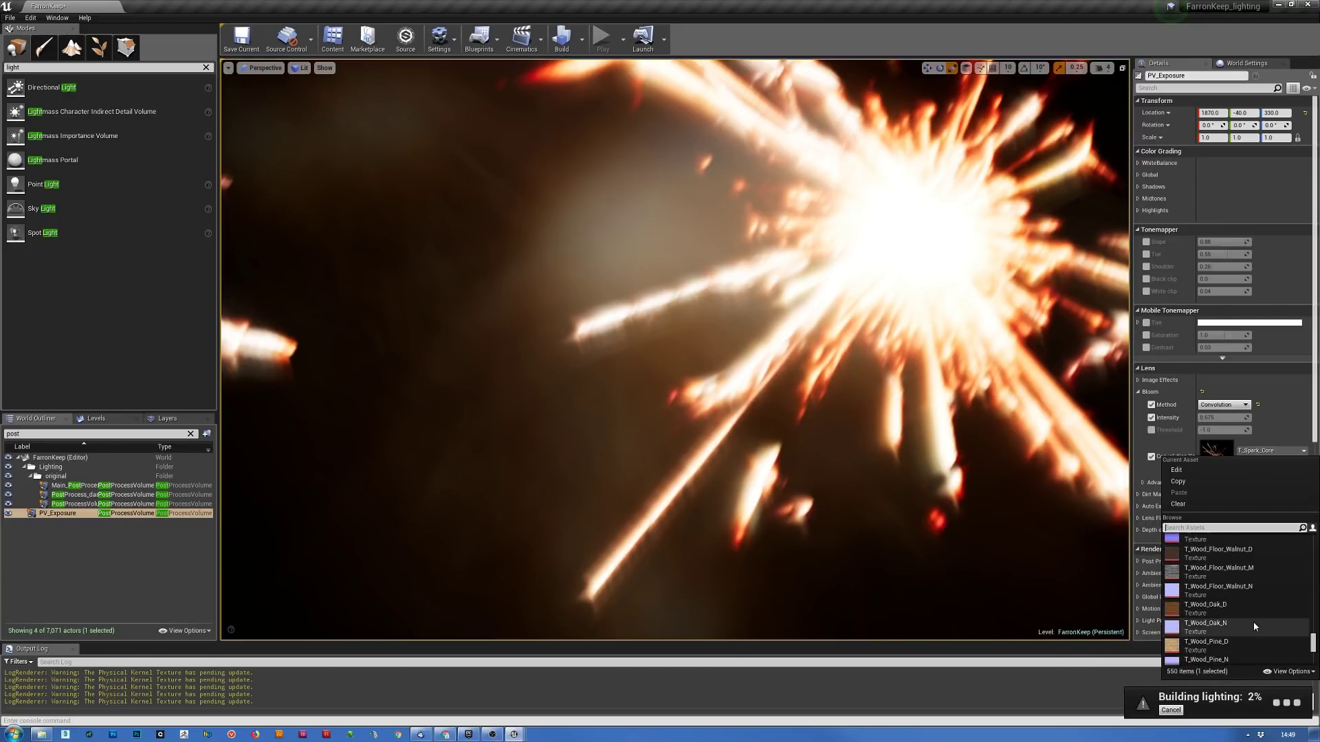
scroll(1256, 622, down, 10)
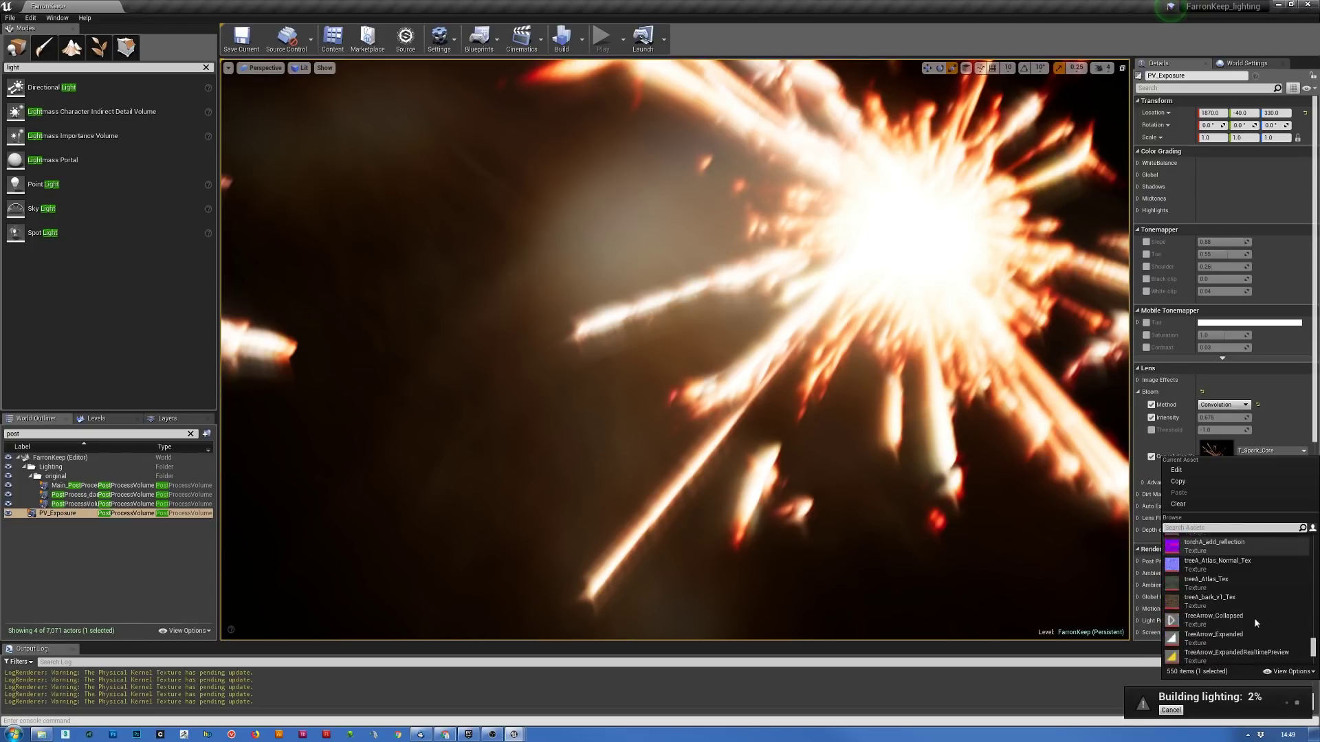
scroll(1248, 623, down, 4)
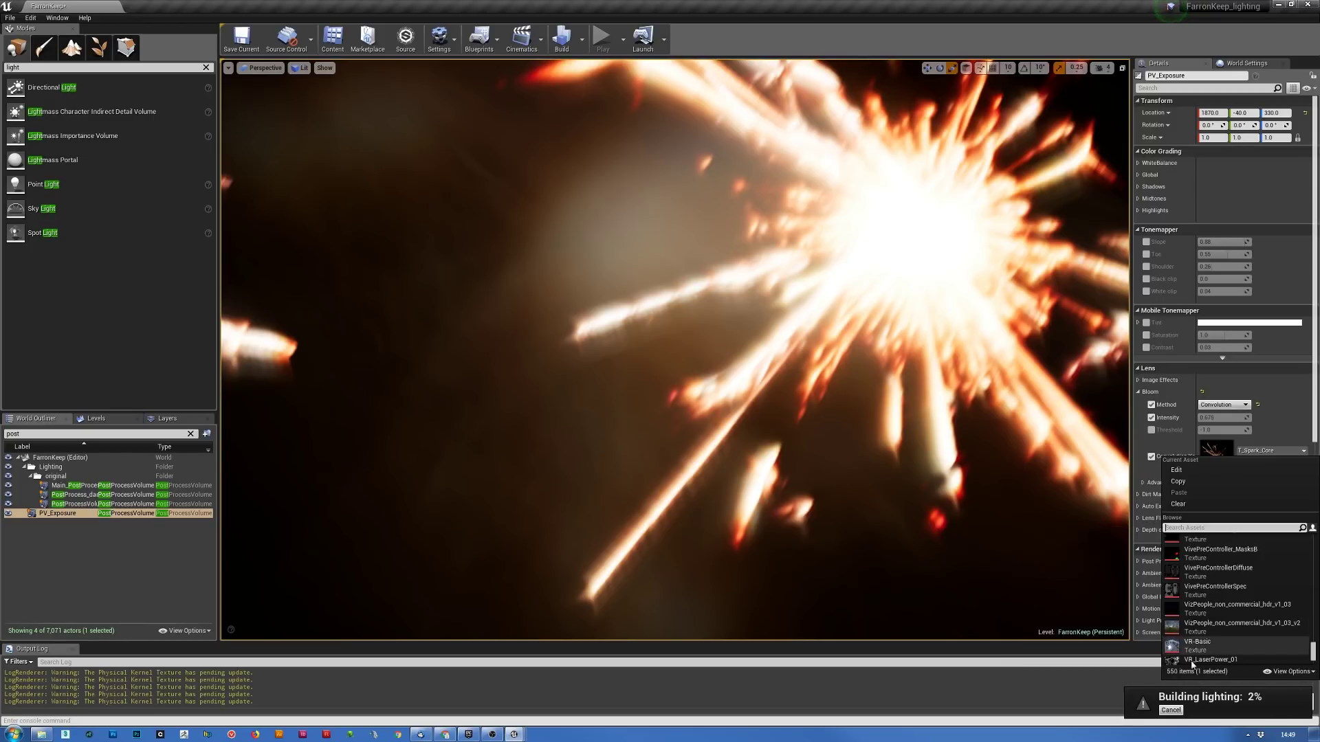
scroll(1240, 625, down, 5)
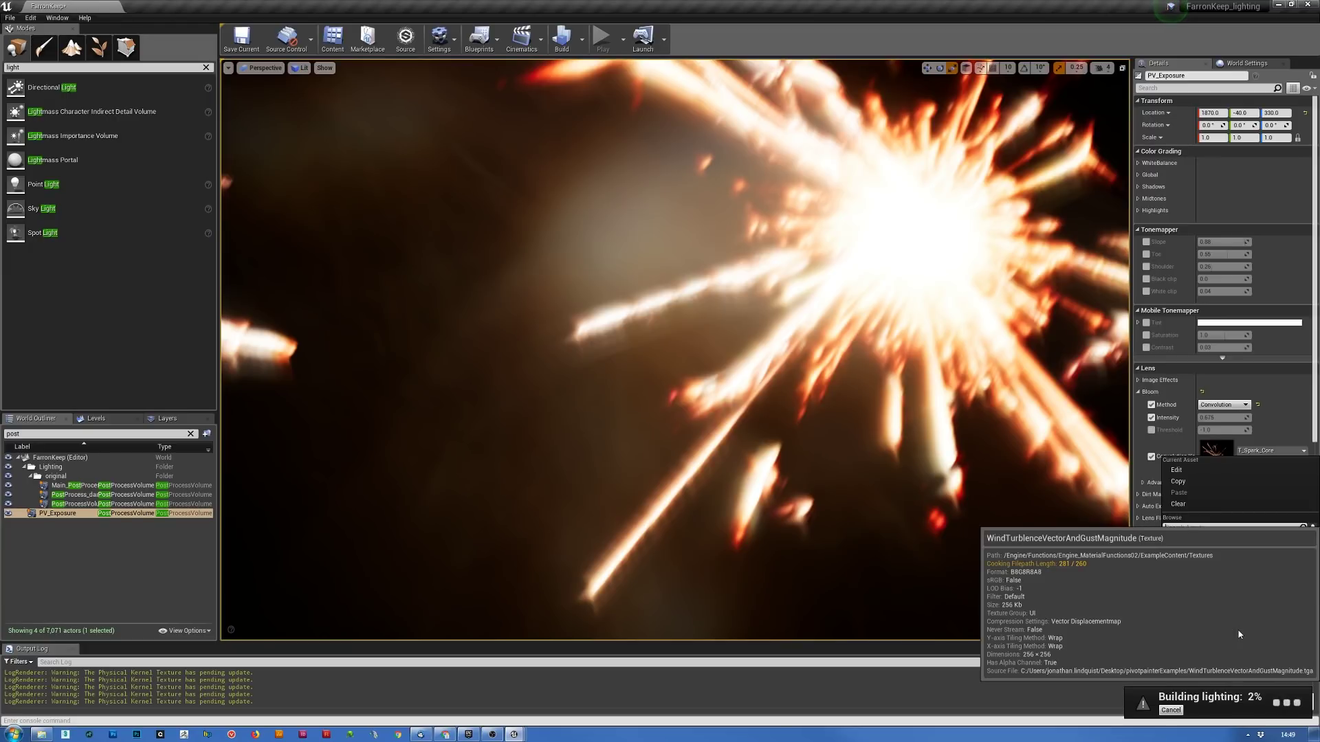
click(1315, 386)
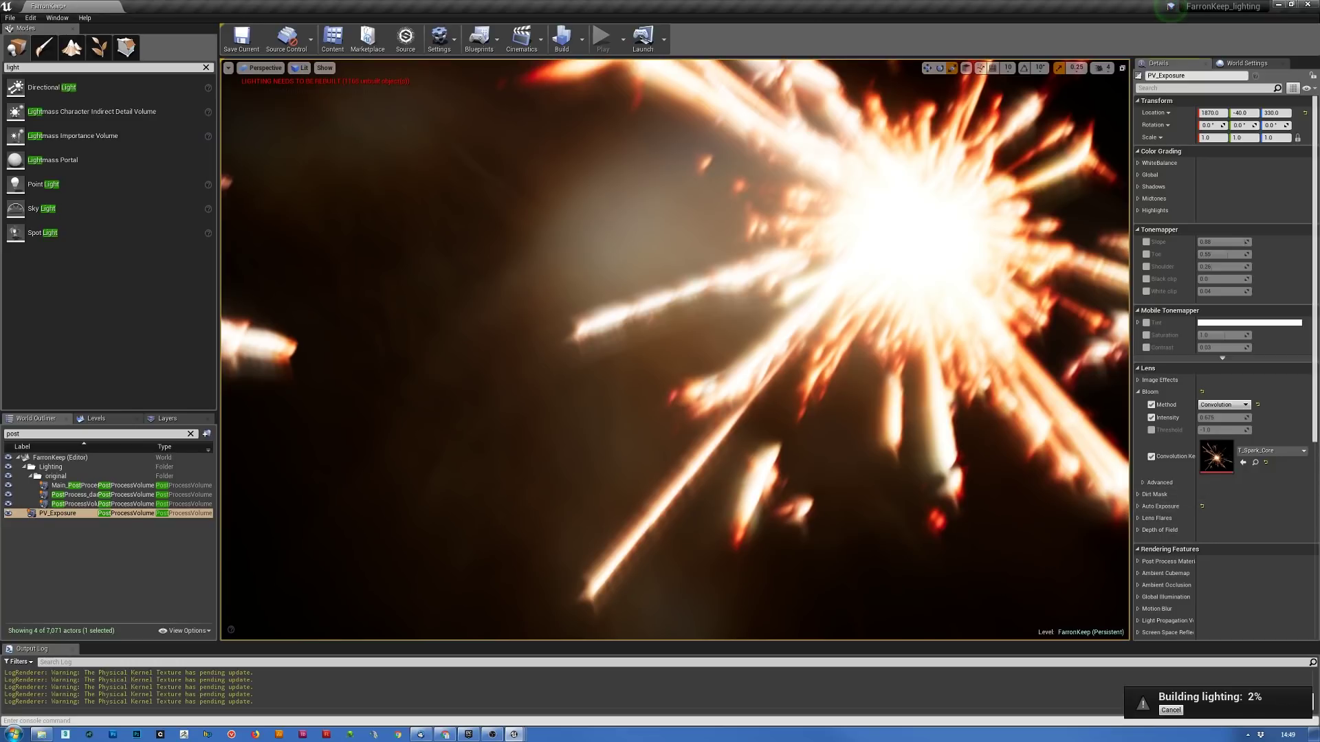
- Show only textures from Engine Content in the Content Browser, select DefaultBloomKernel and move the browser window off the viewport
key(ctrl+shift+f)
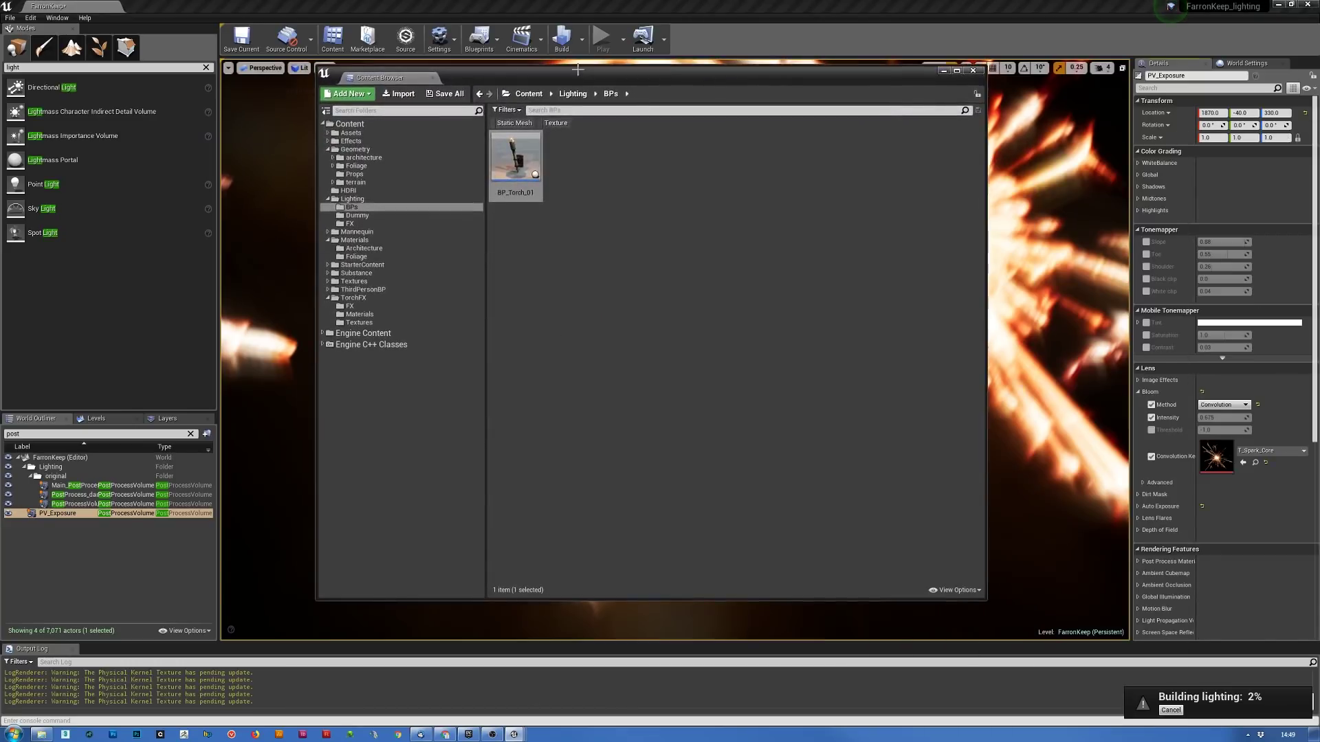
click(367, 333)
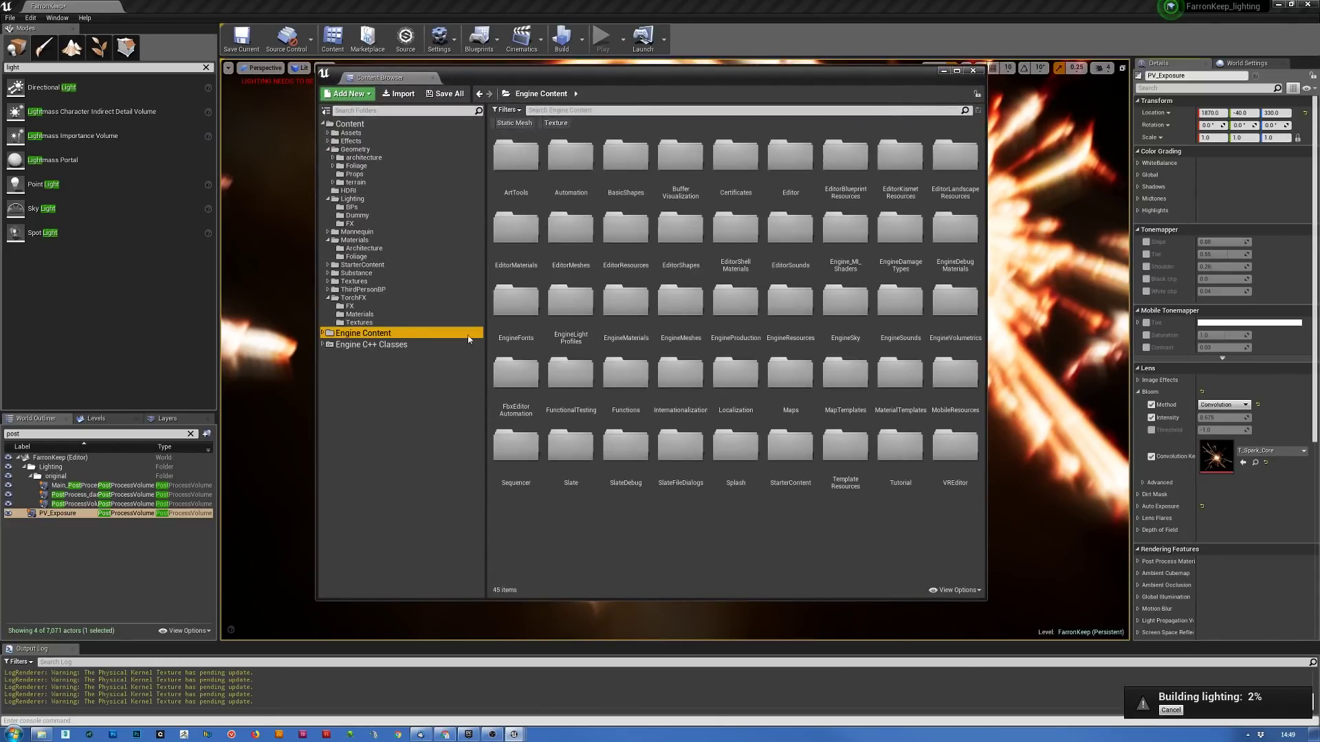
click(555, 123)
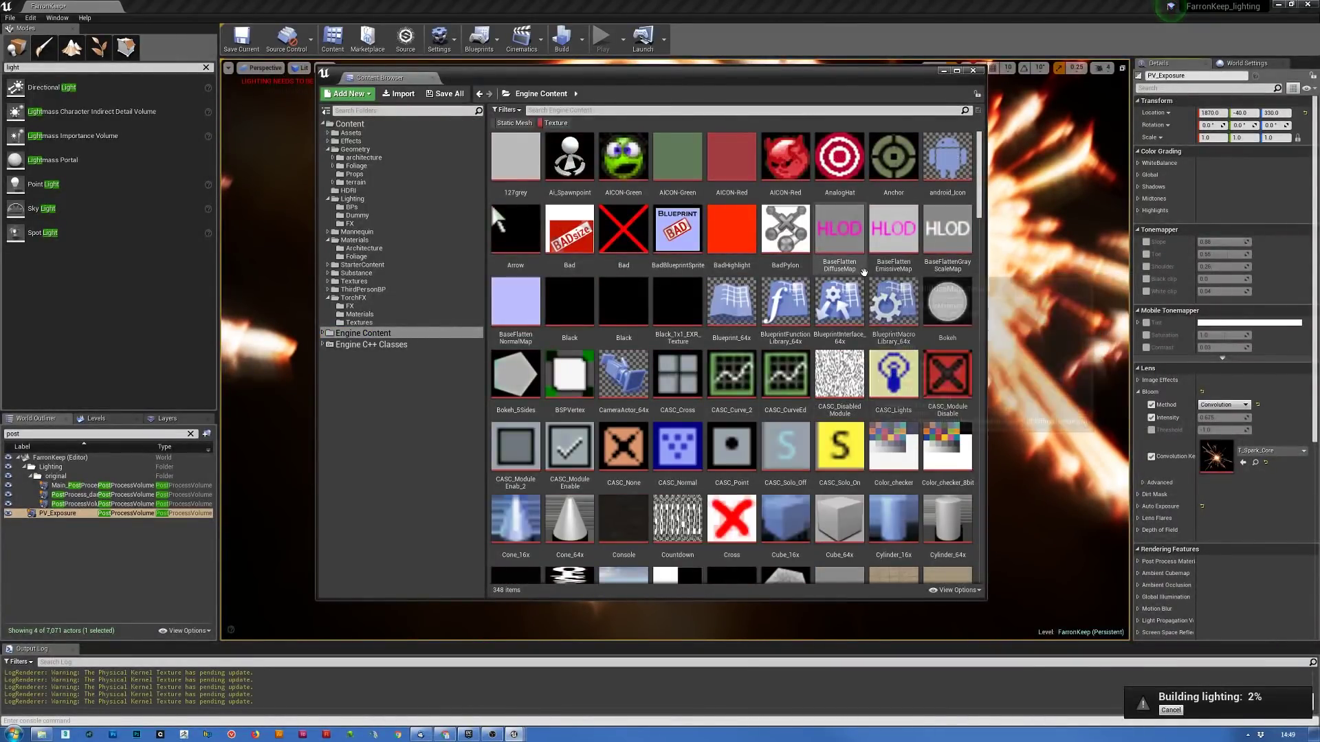
scroll(845, 292, down, 3)
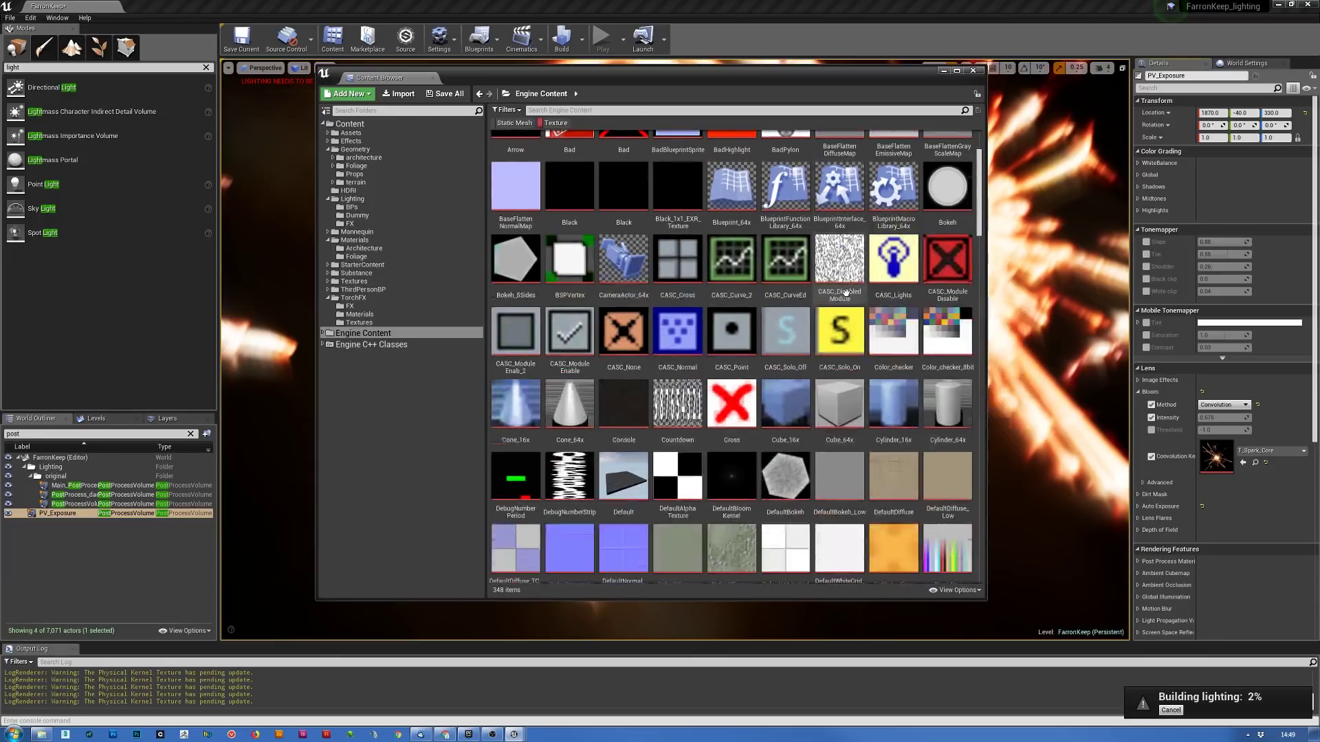
click(746, 508)
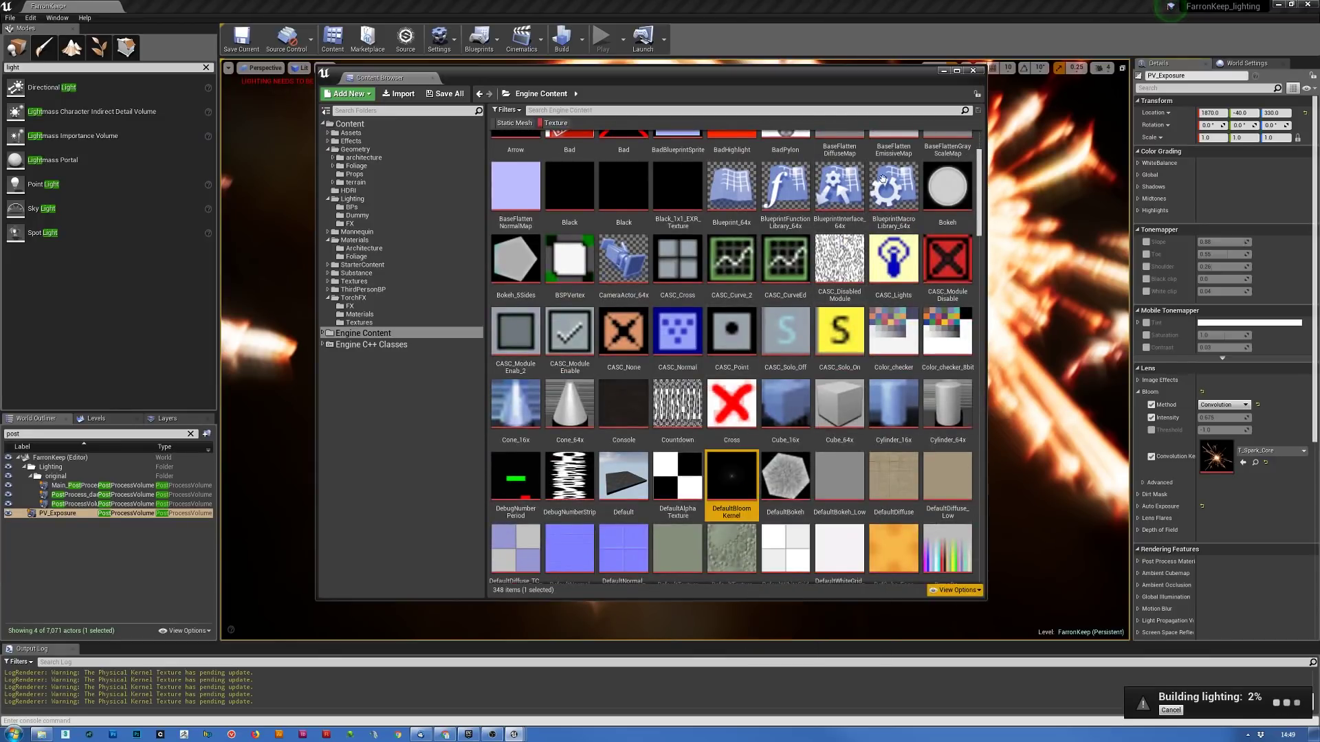
drag(758, 84, 1319, 80)
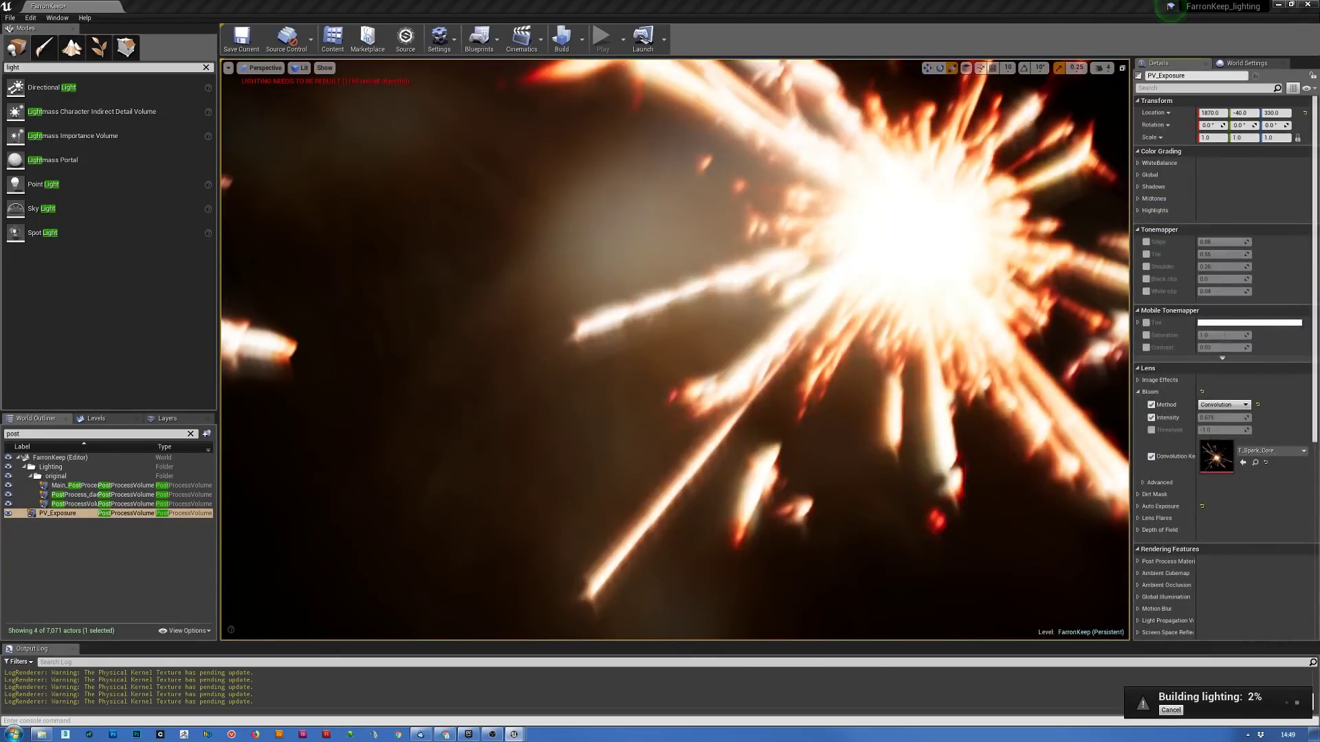
- Assign DefaultBloomKernel as the convolution kernel on PV_Exposure and check the bloom around the sun
drag(1319, 509, 1215, 467)
right_drag(975, 424, 869, 349)
key(s)
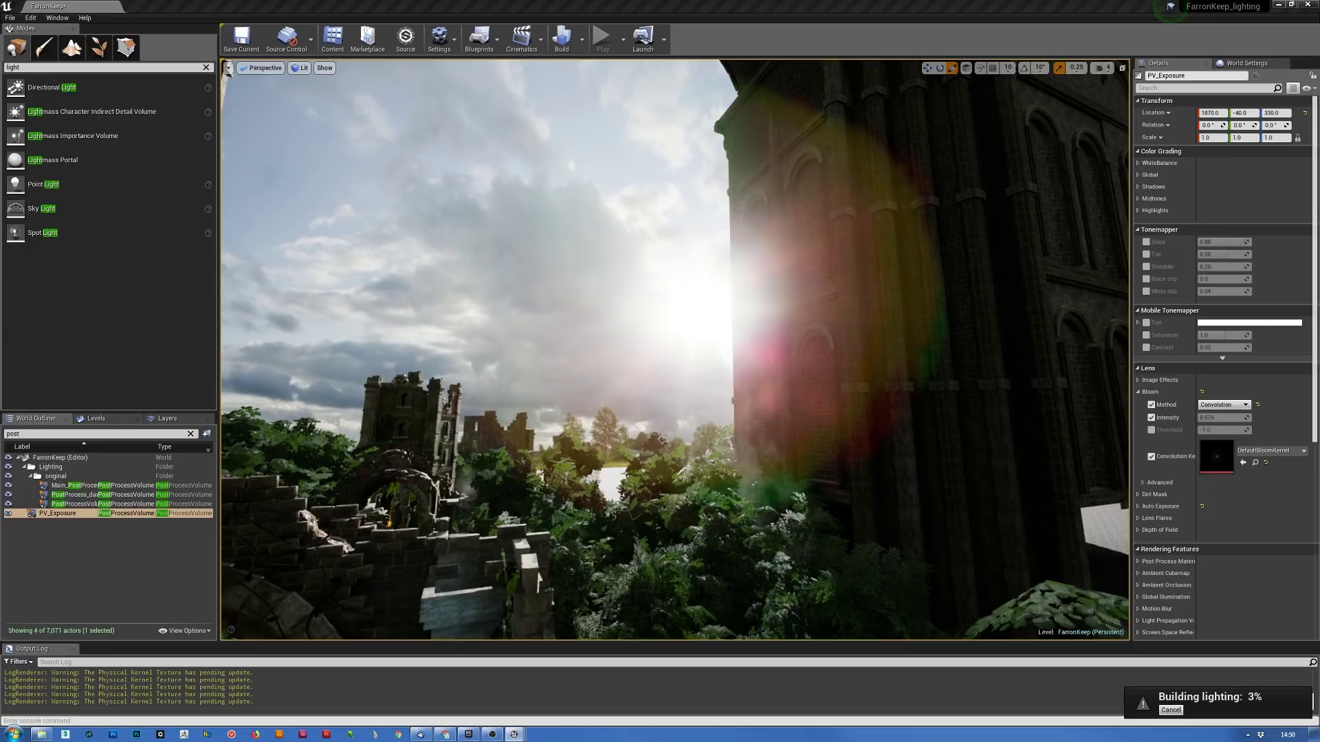
- Open the DefaultBloomKernel texture beside the viewport and examine the star-shaped flare at its centre up close
double_click(1216, 455)
drag(1264, 88, 868, 55)
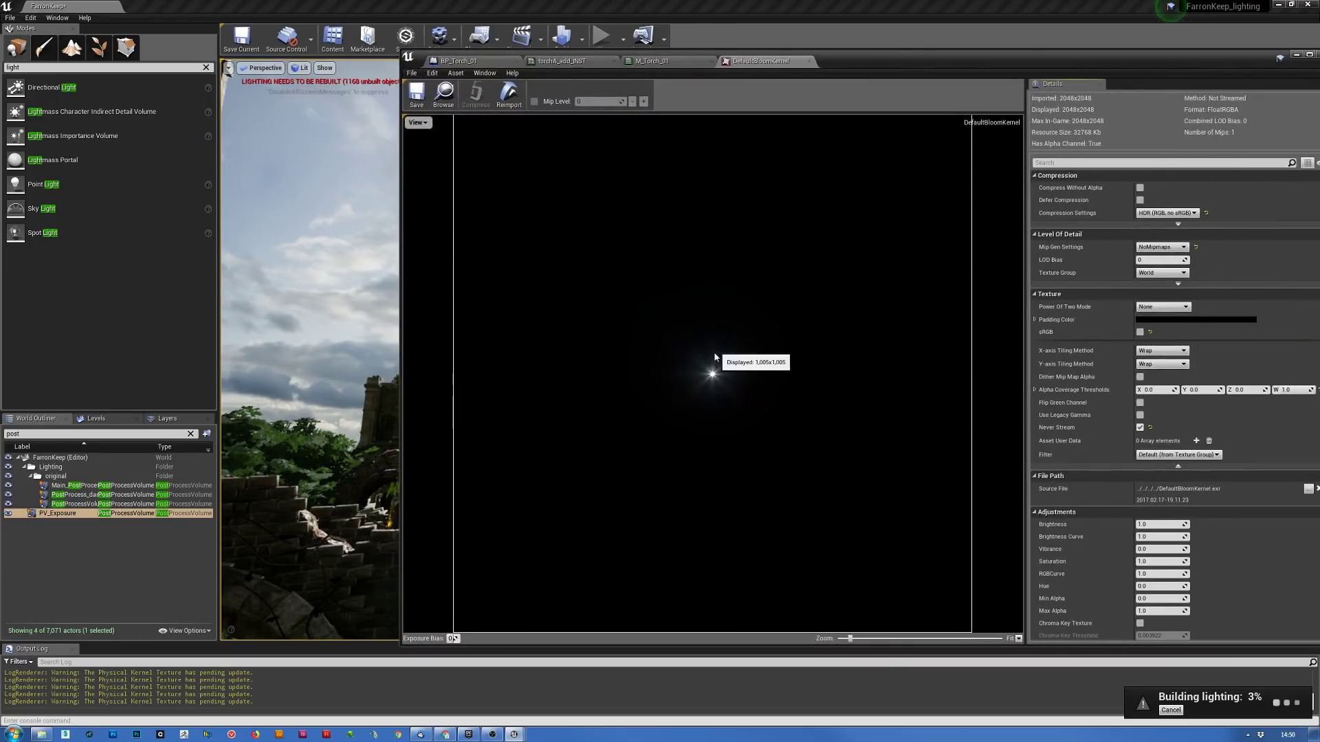
scroll(718, 387, up, 5)
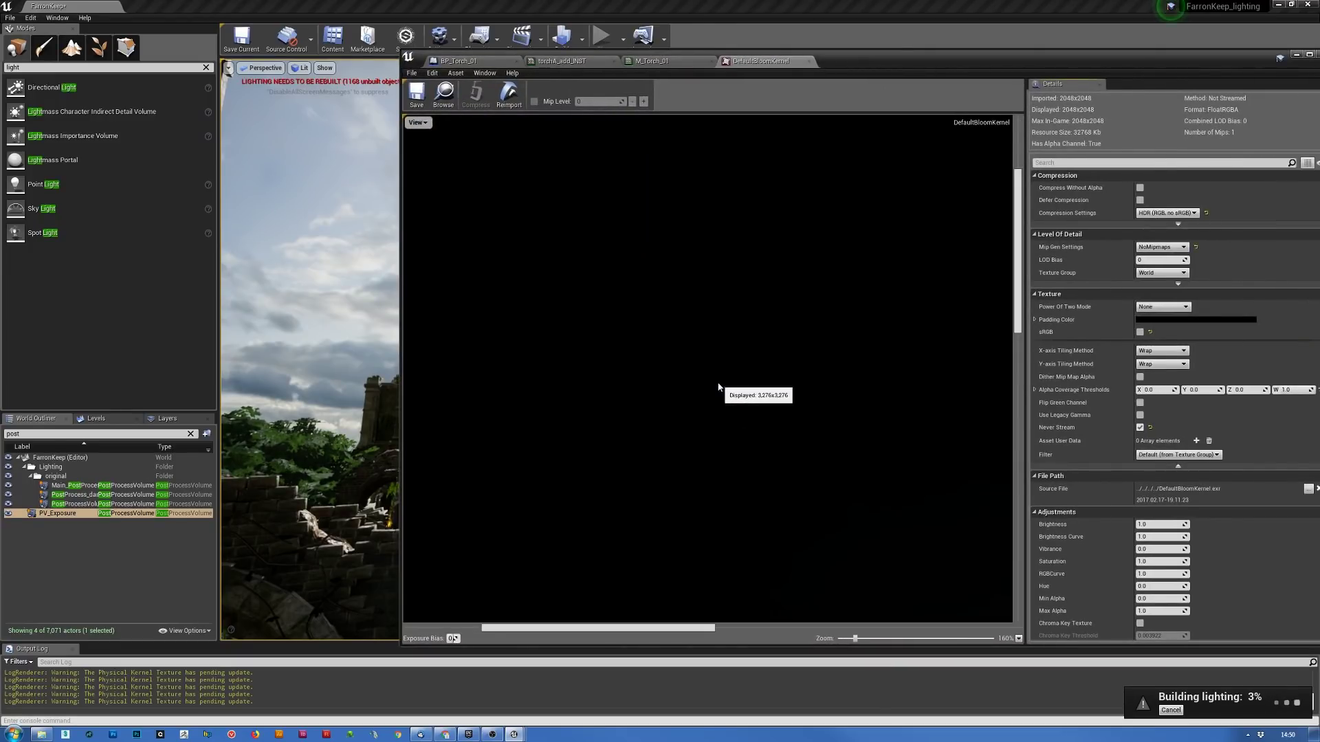
scroll(718, 387, down, 1)
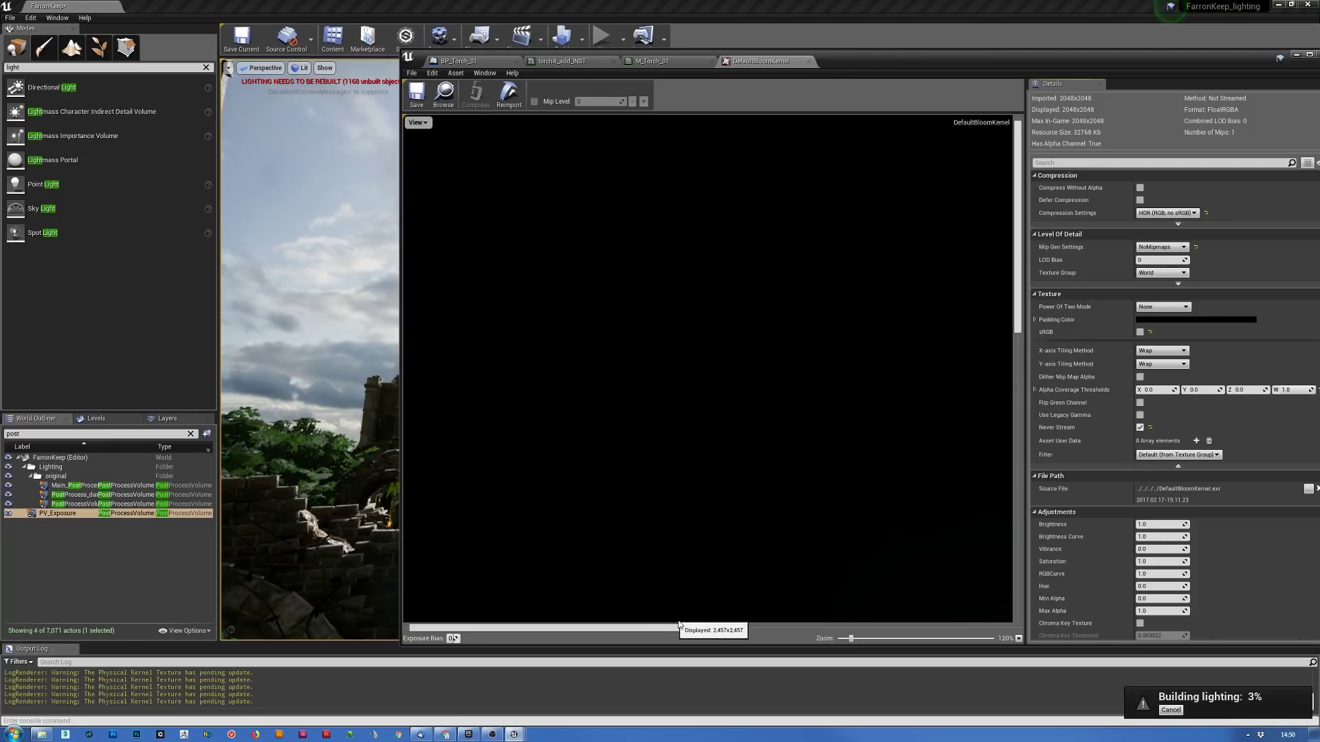
drag(684, 629, 905, 629)
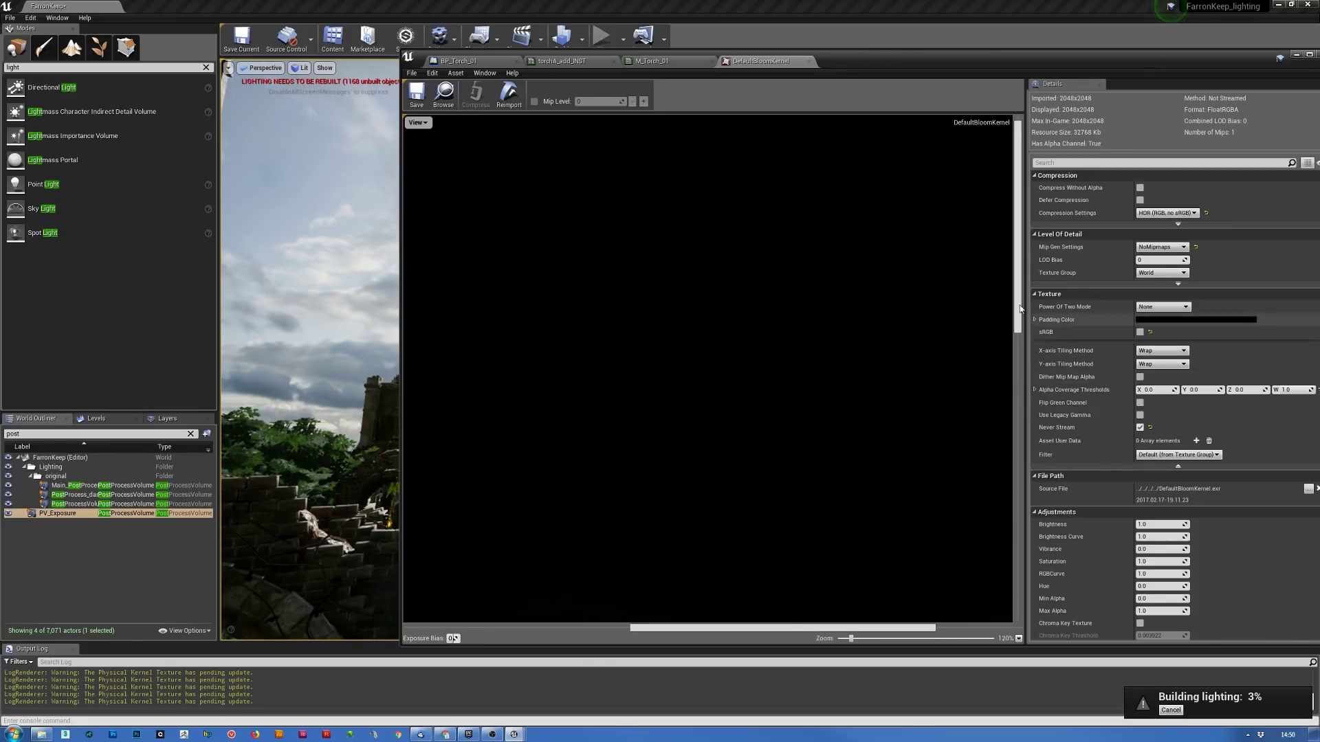
drag(1008, 330, 1013, 468)
scroll(578, 321, up, 1)
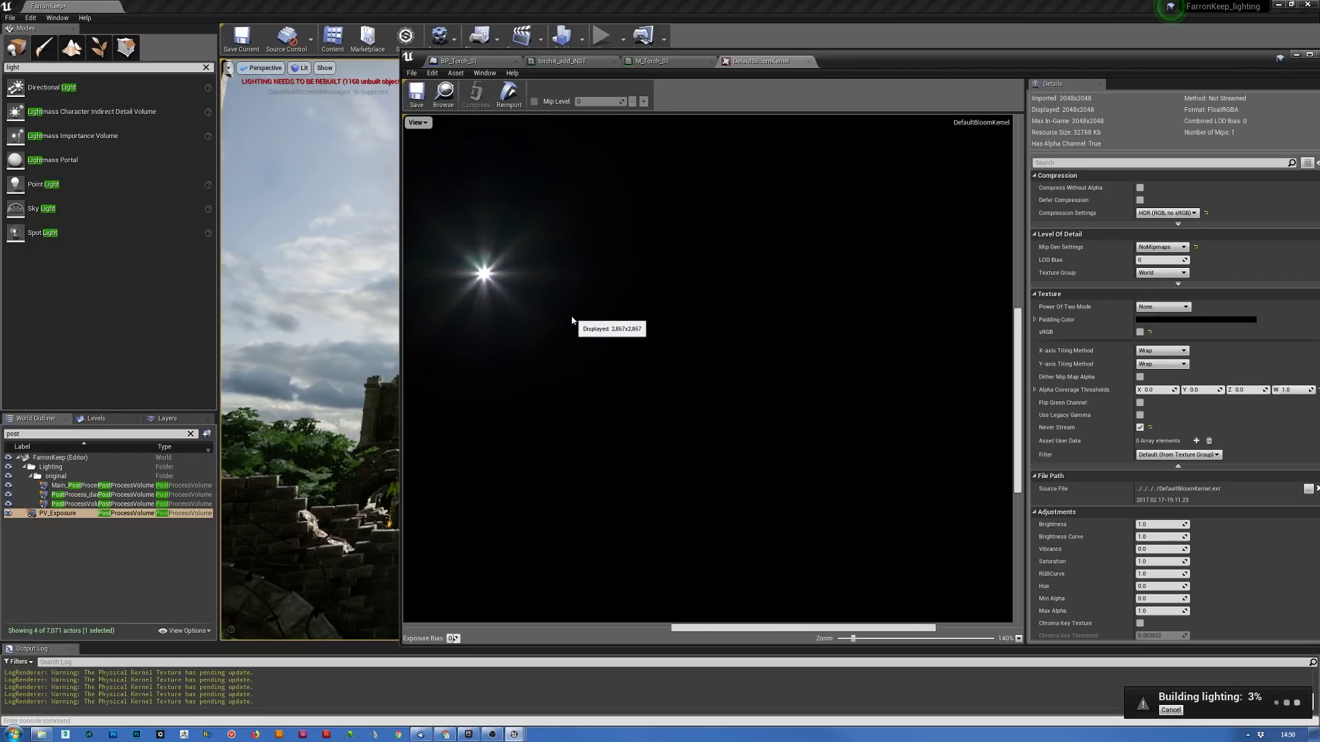
scroll(478, 288, up, 2)
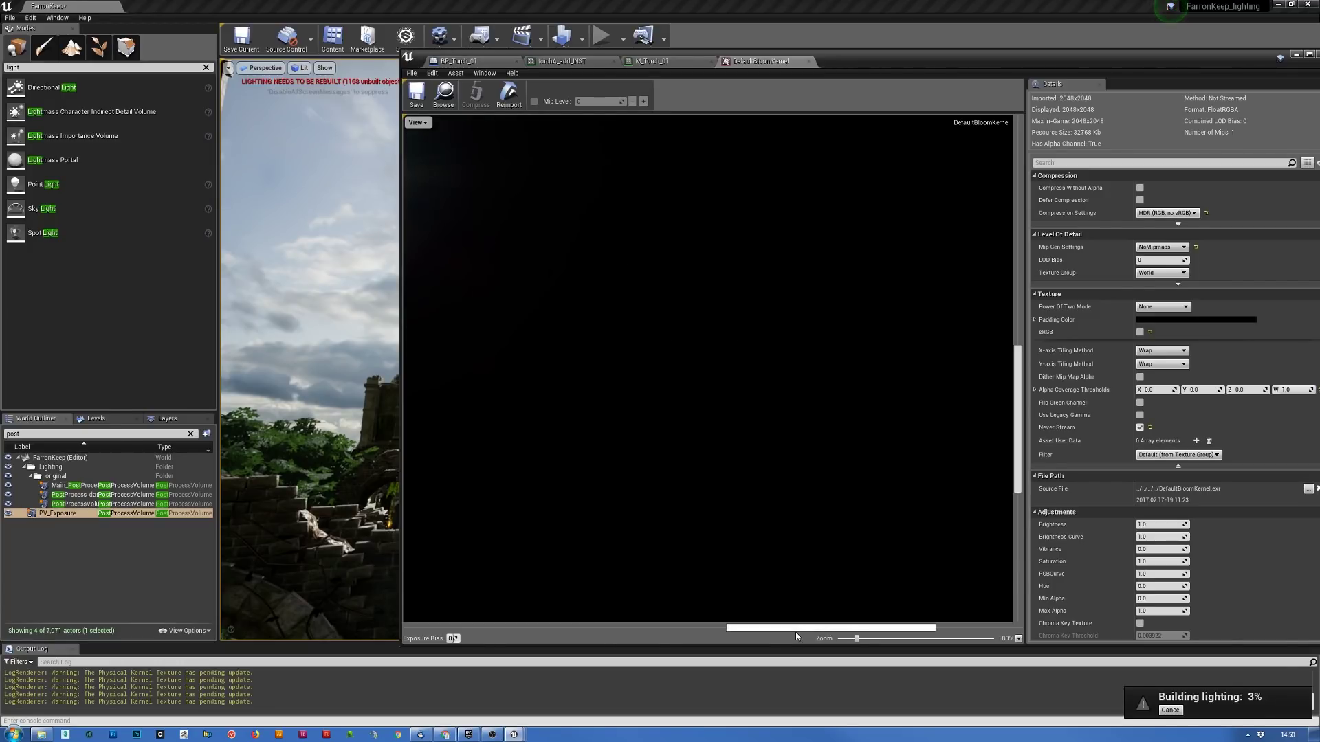
drag(799, 633, 693, 630)
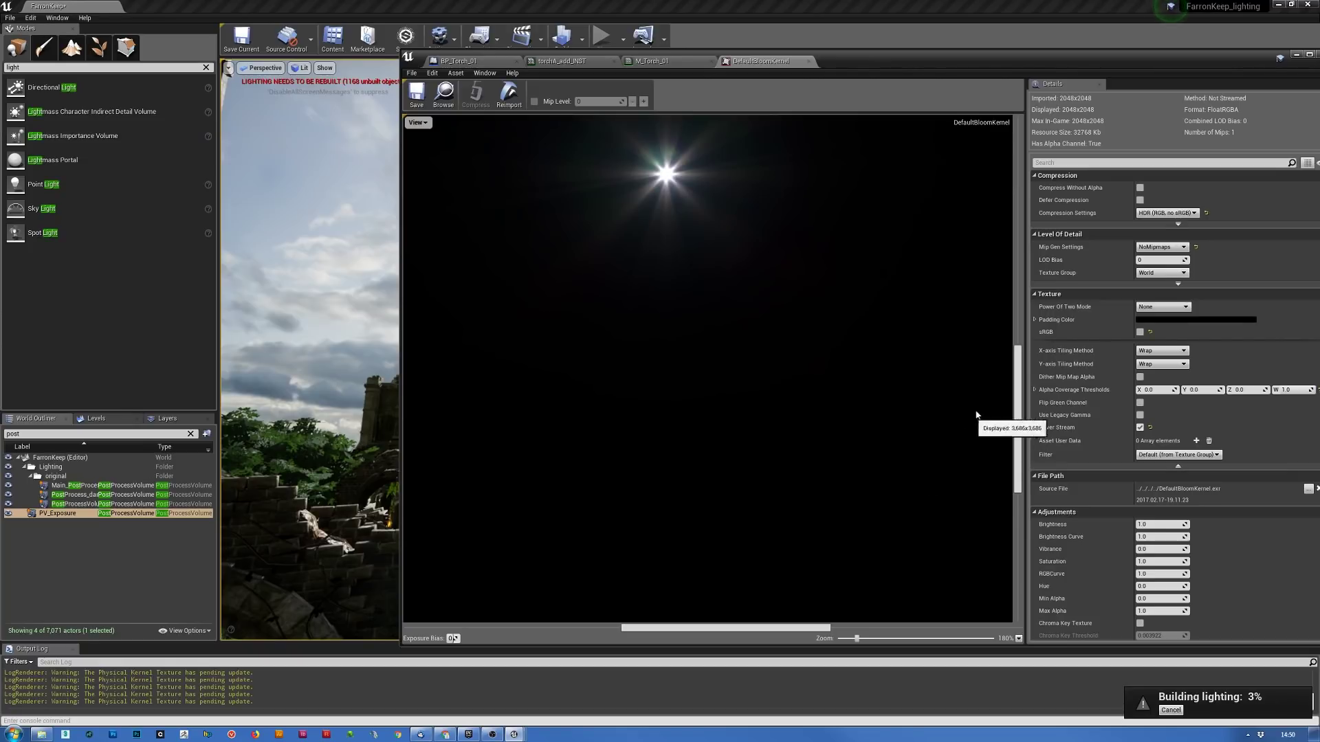
drag(1016, 336, 1016, 288)
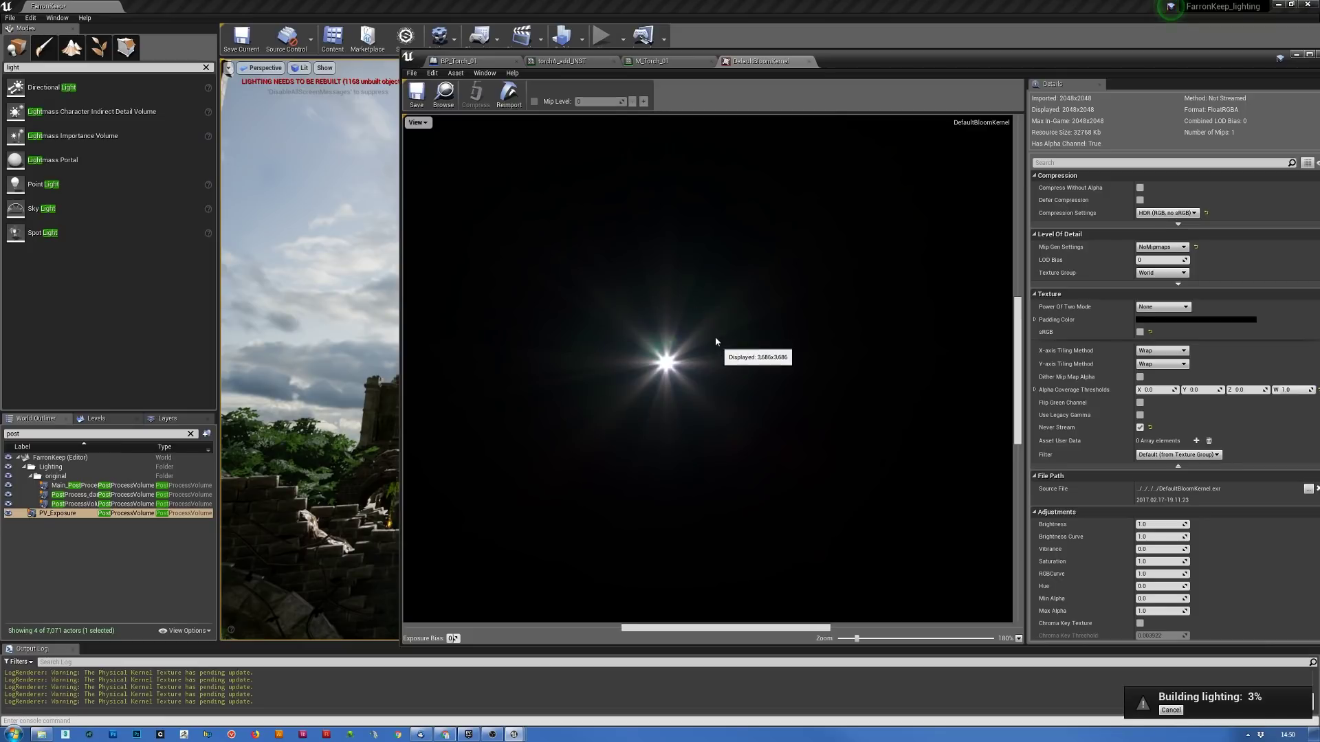
- Review the kernel texture's channel display options and adjustment settings, and move its window off the viewport
click(417, 123)
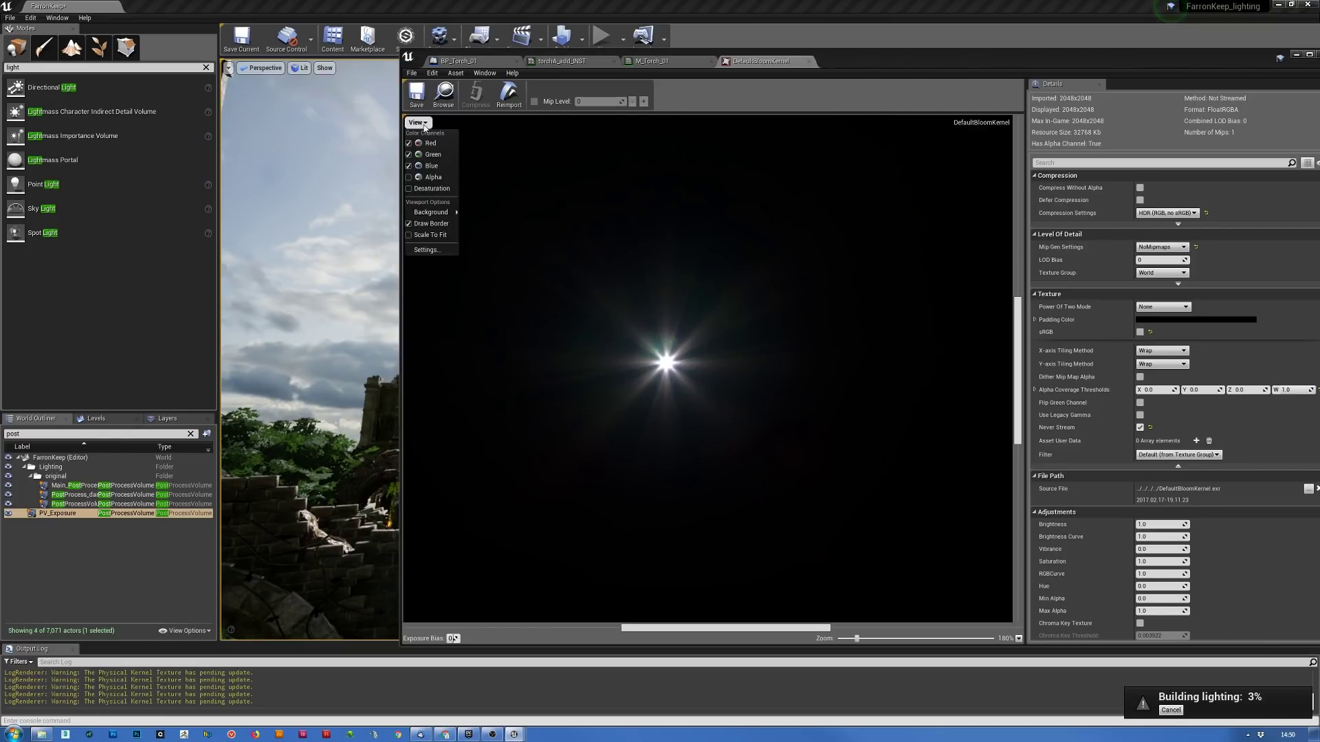
click(417, 123)
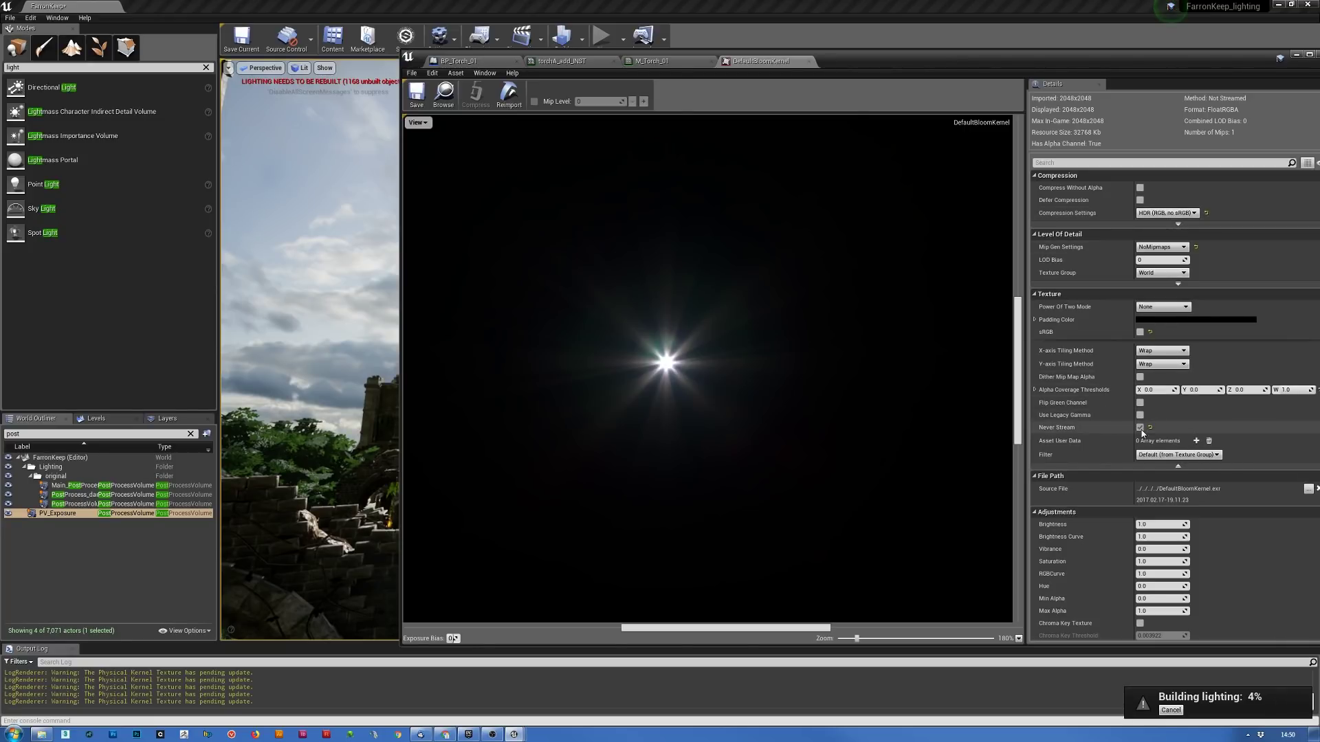
scroll(1227, 494, down, 5)
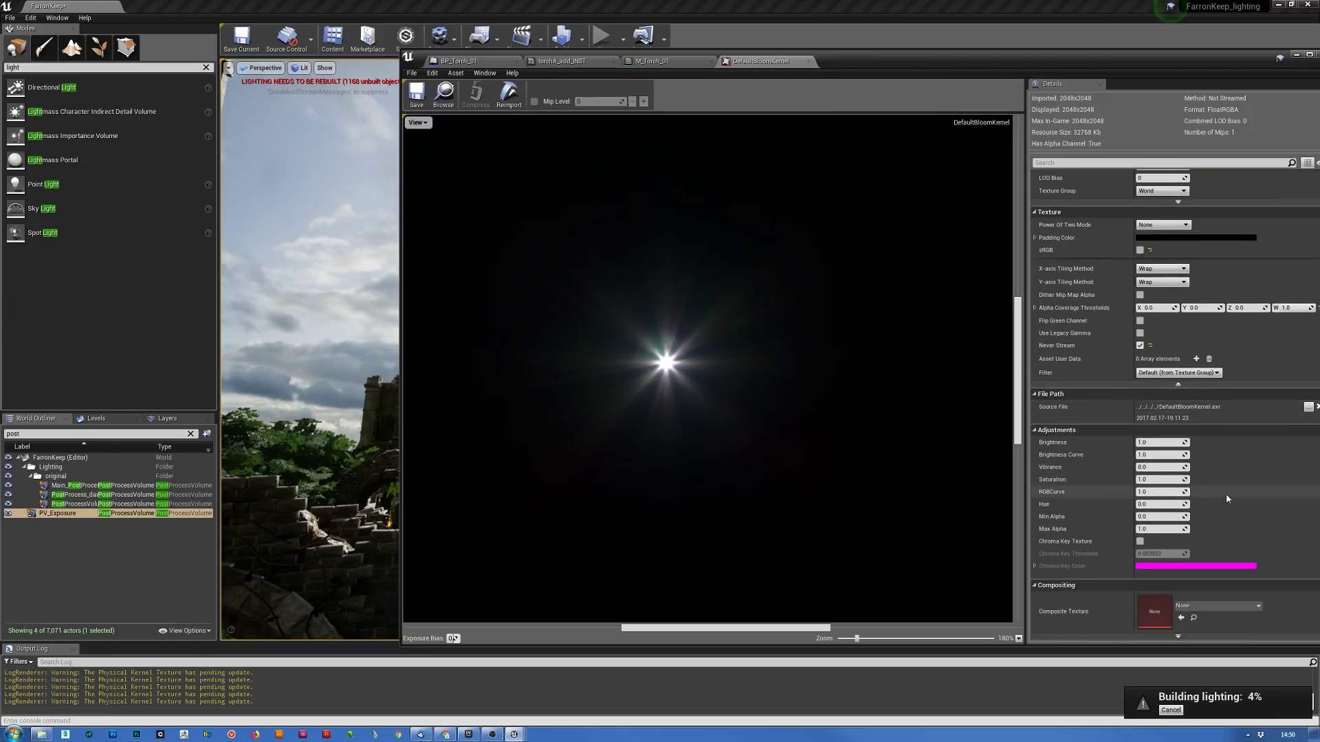
drag(838, 58, 1319, 86)
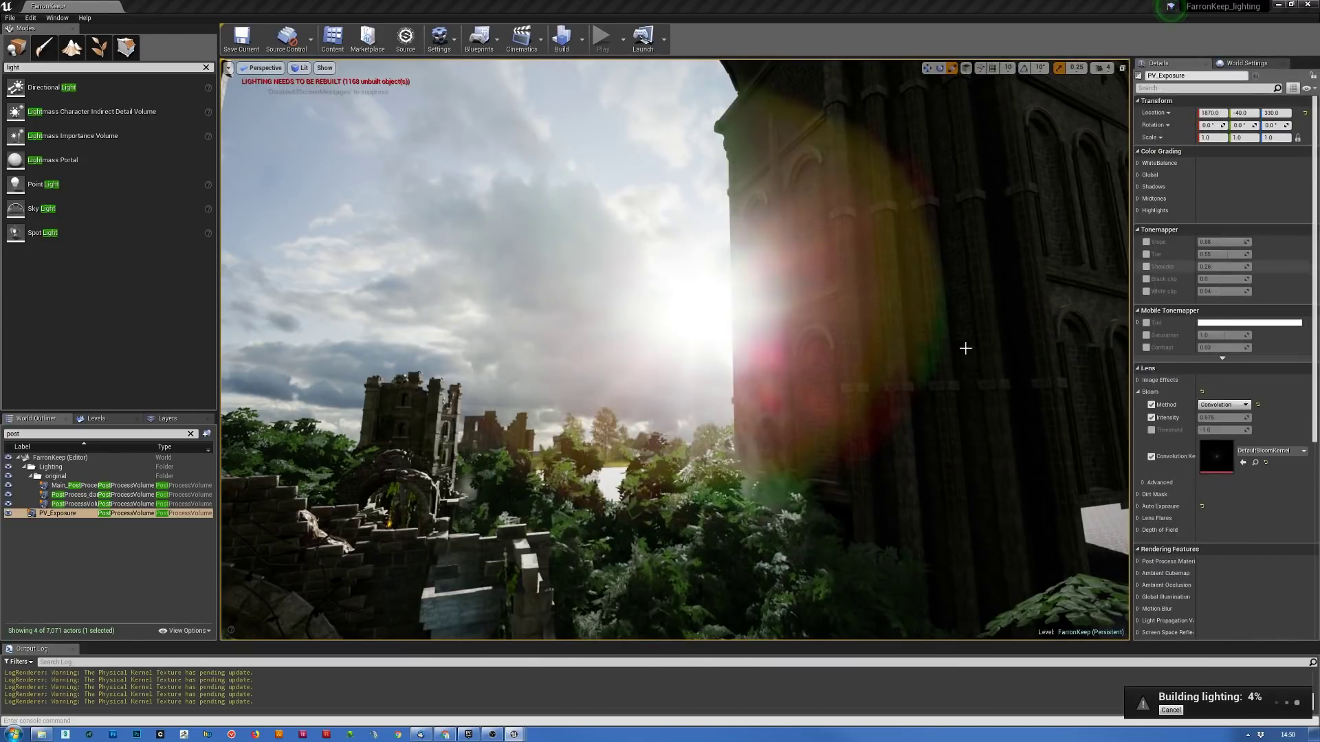
- Fly through the ruined archway and along the paved walkway to examine the bloom in the scene
right_drag(767, 440, 777, 438)
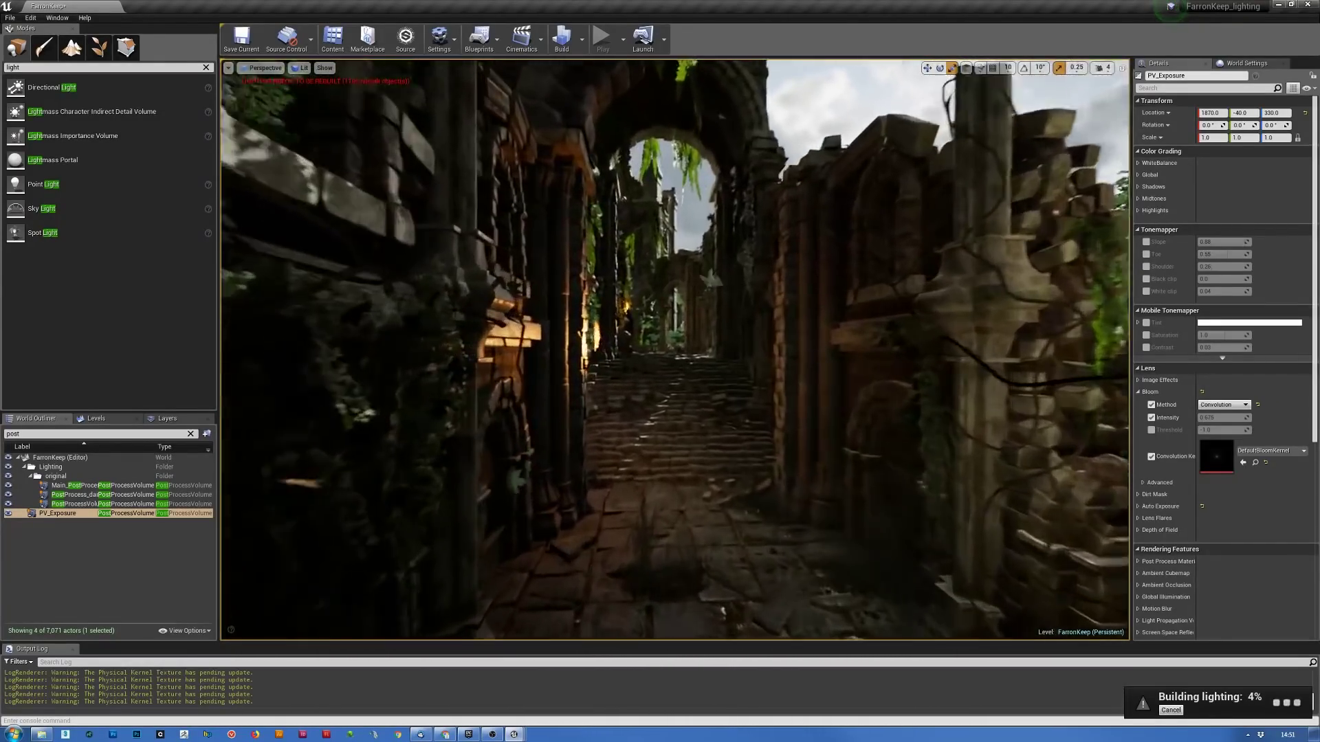
key(w)
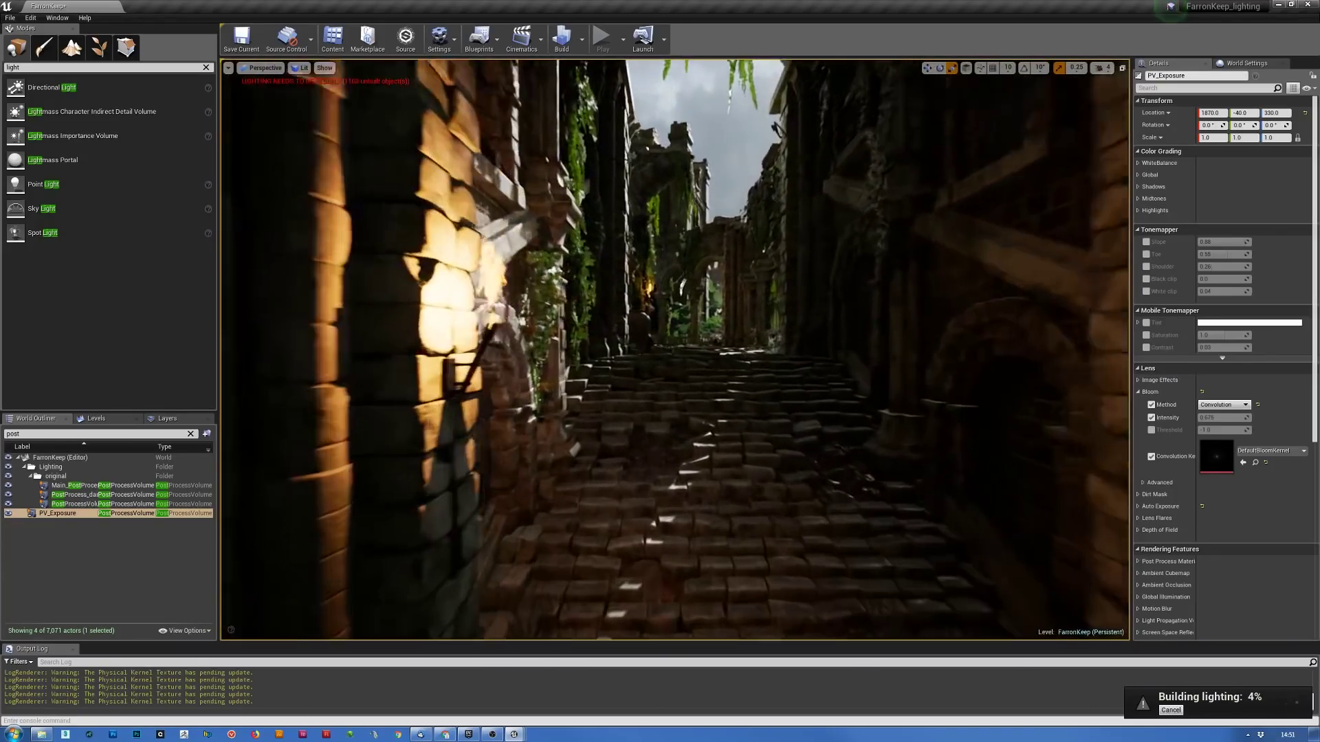
key(w)
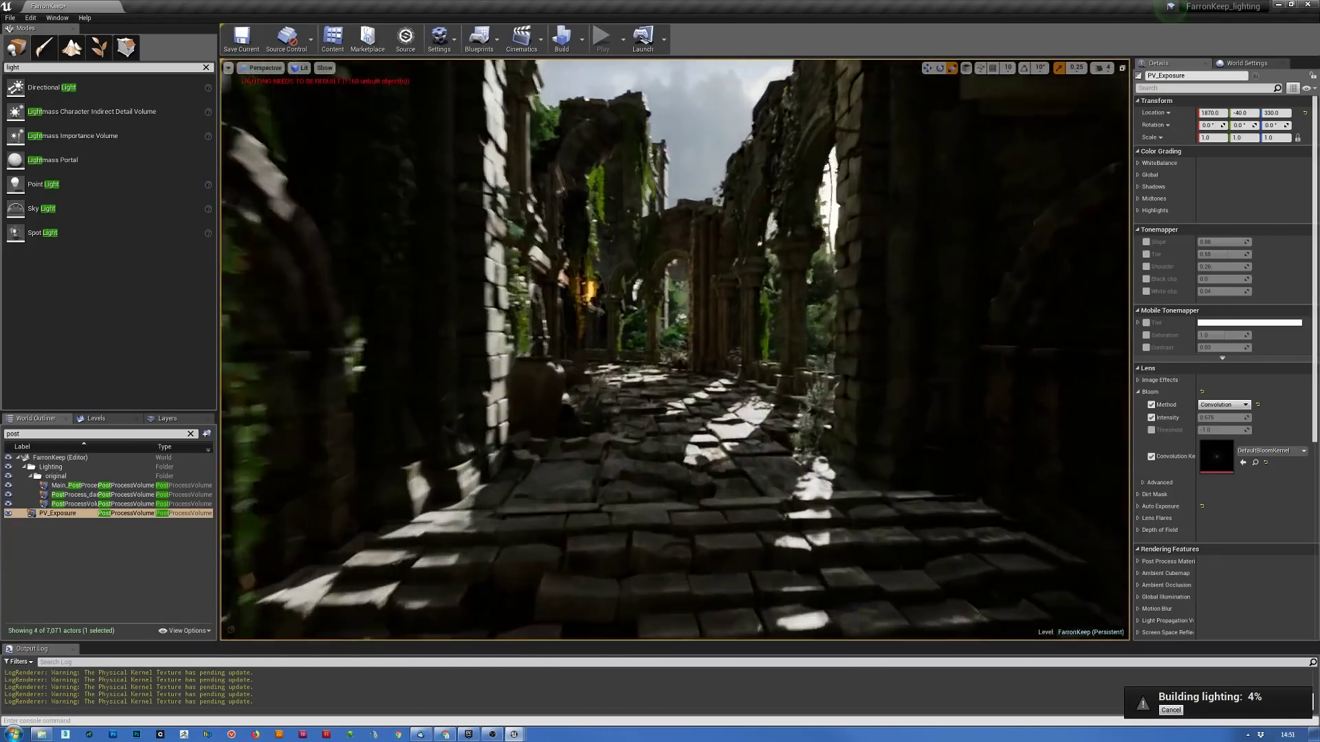
key(w)
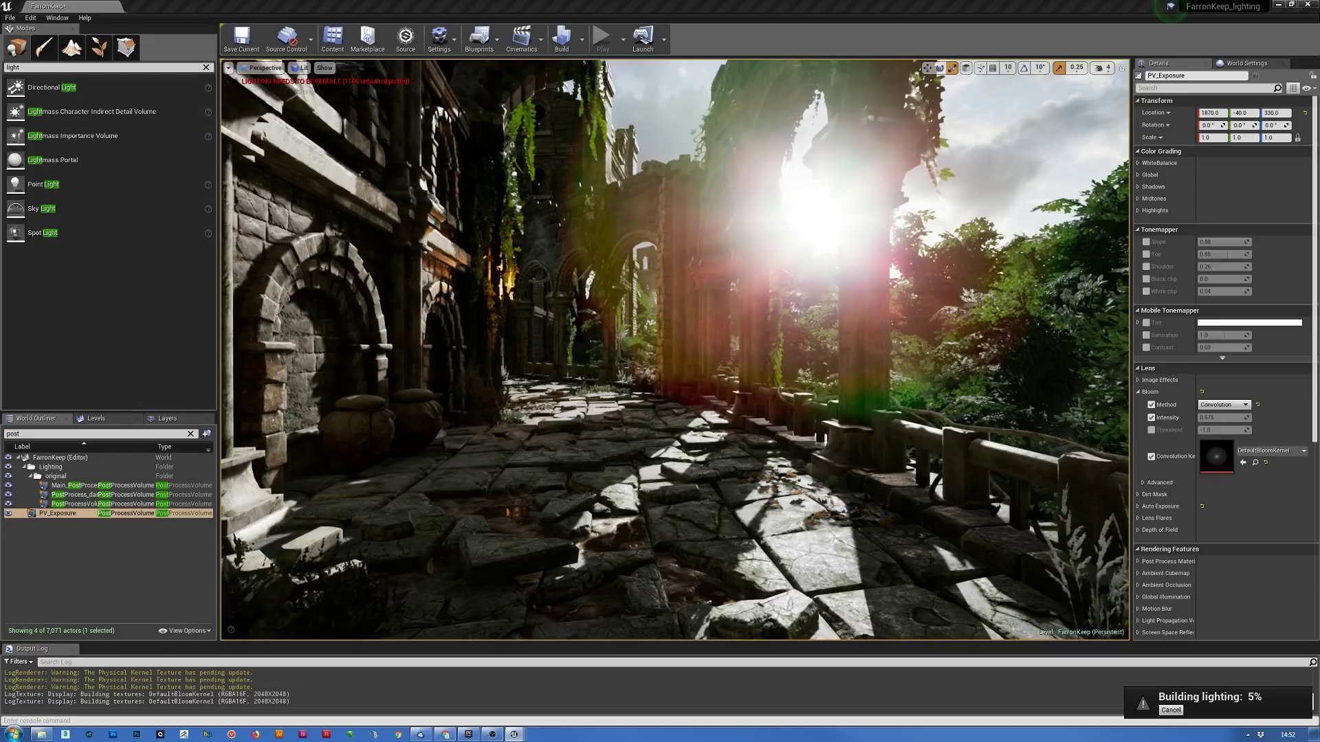
- Bring back the DefaultBloomKernel texture window, inspect the whole flare, and set its Brightness Curve to 1.5
drag(1319, 69, 393, 54)
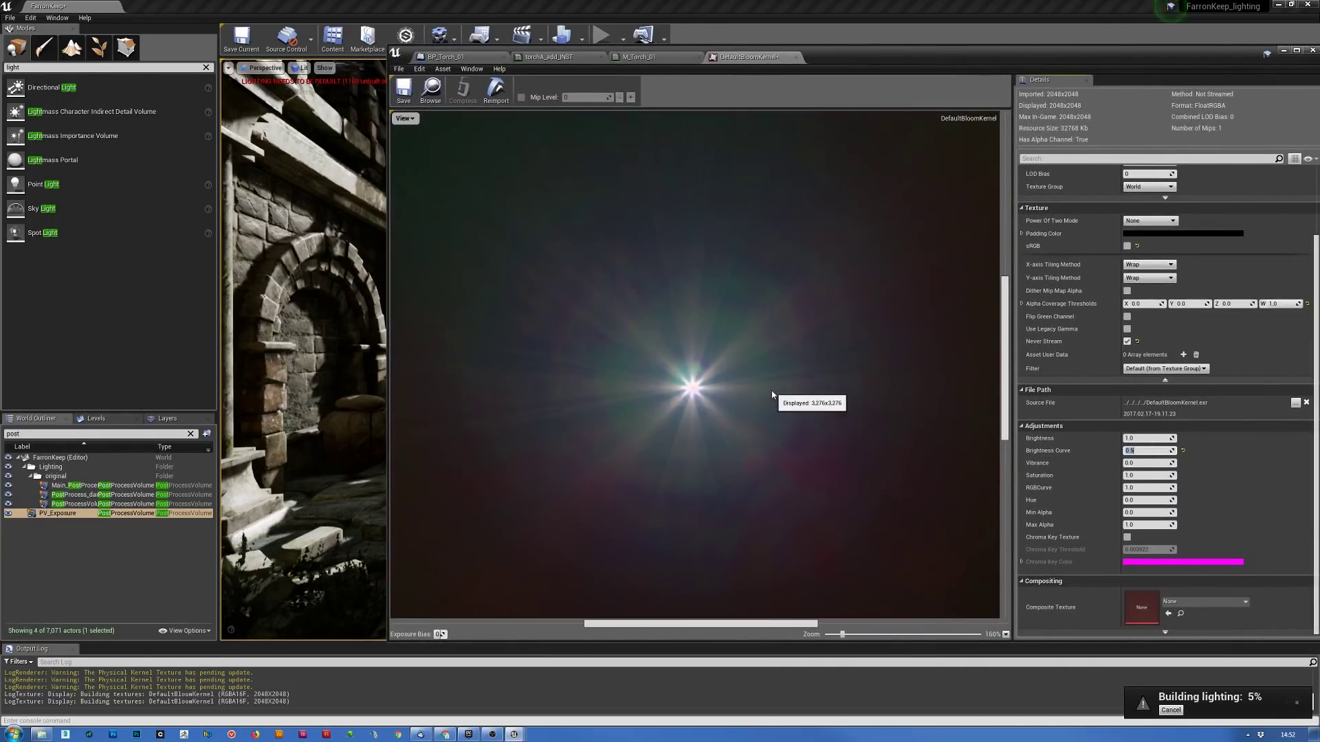
scroll(771, 396, down, 4)
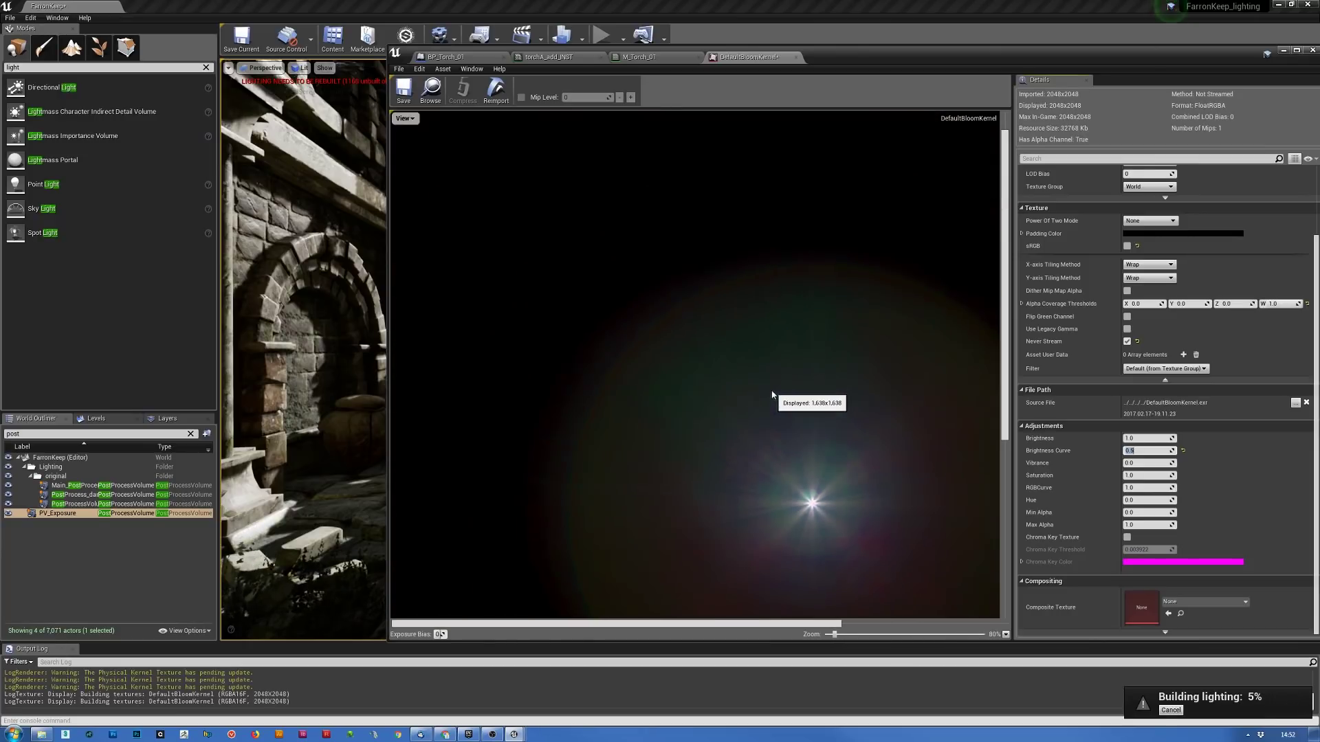
drag(791, 623, 856, 623)
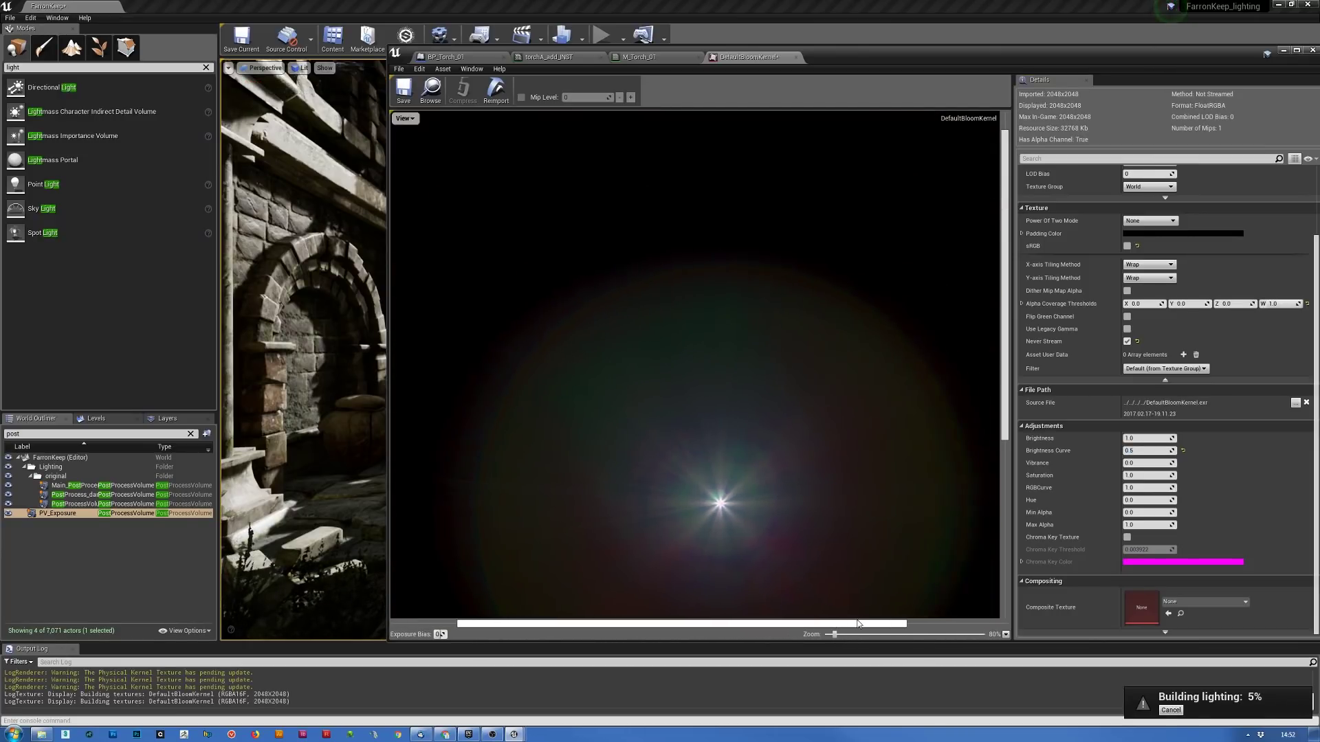
drag(1005, 292, 1006, 382)
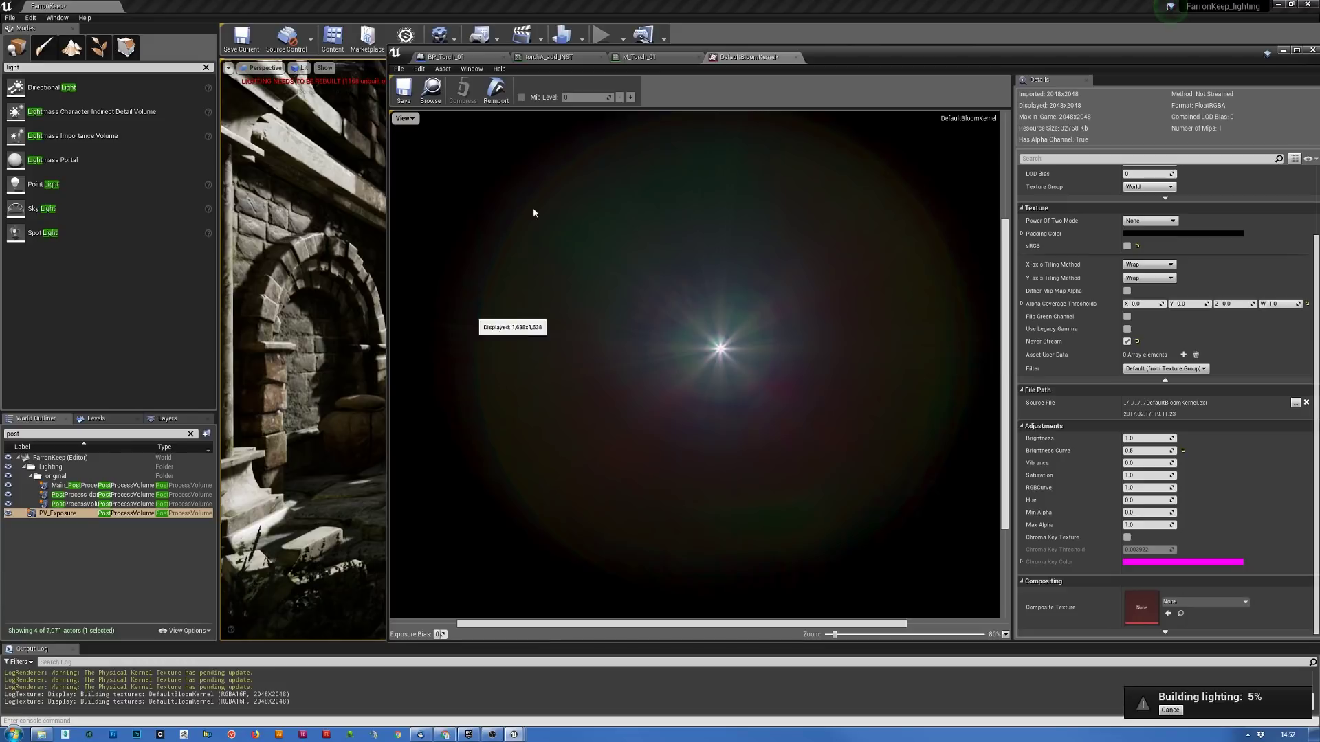
click(1161, 451)
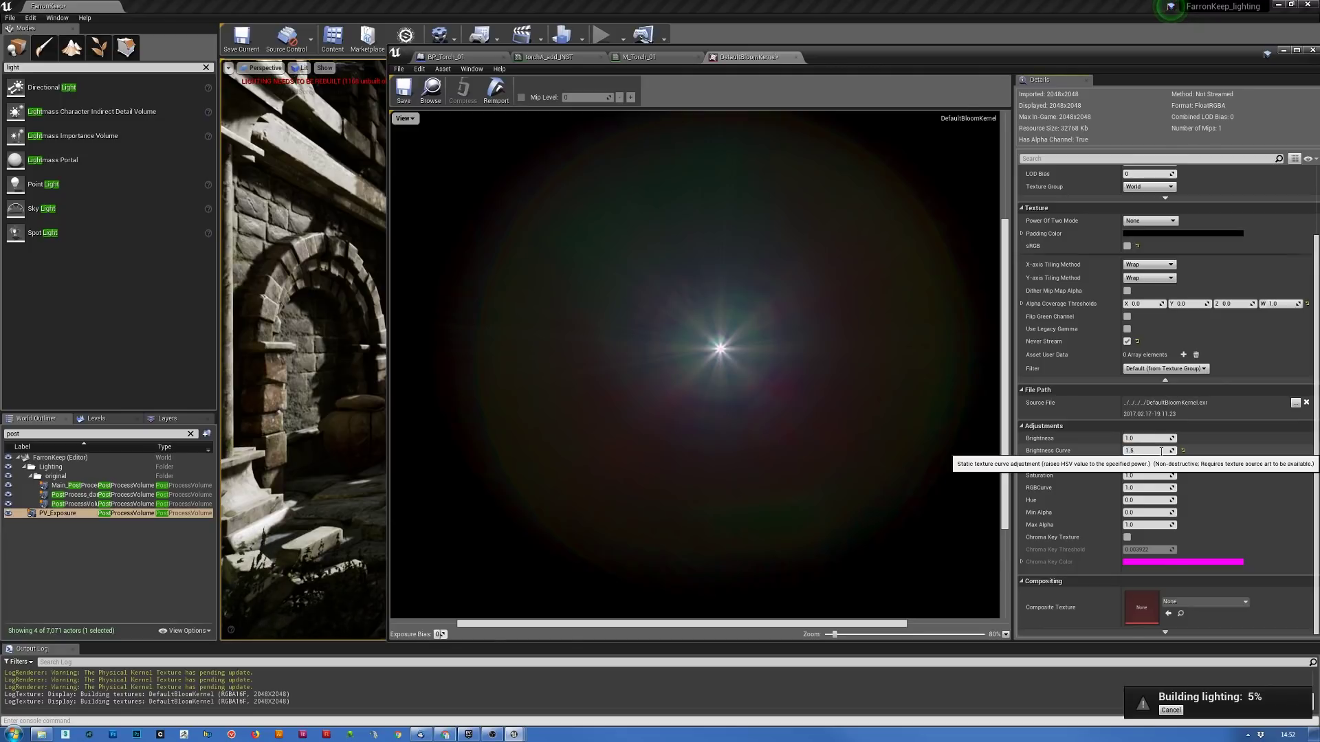
text(1.5)
key(Return)
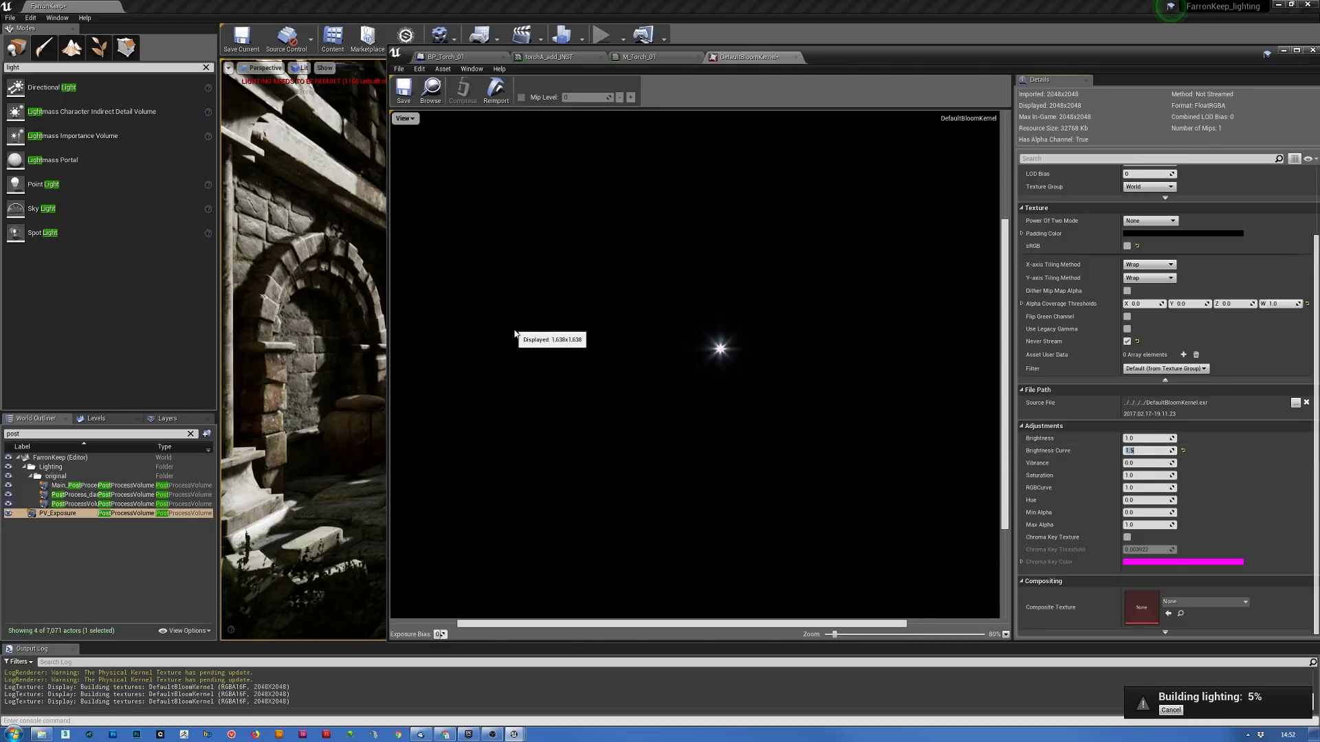
- Move the texture window off the viewport and check the sun's bloom through the ruined arches
drag(875, 61, 1316, 47)
right_drag(853, 248, 873, 190)
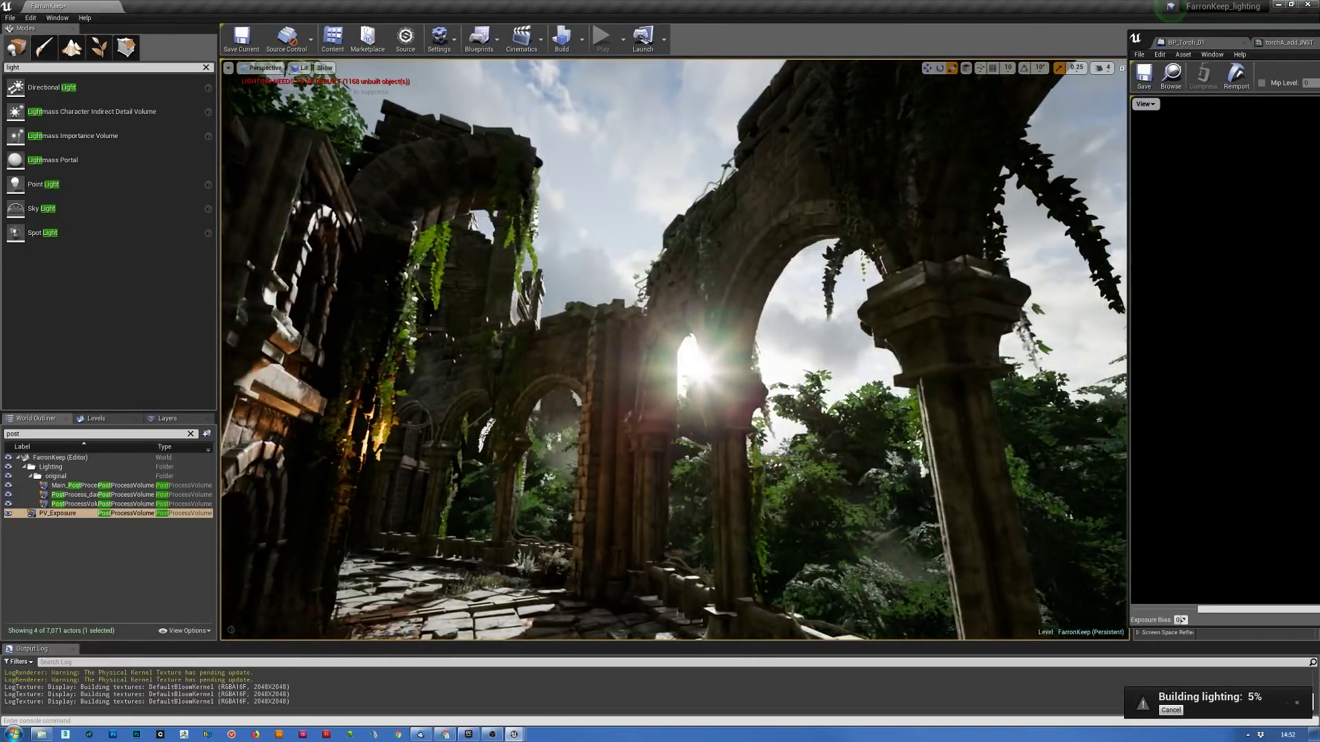
right_drag(786, 380, 779, 379)
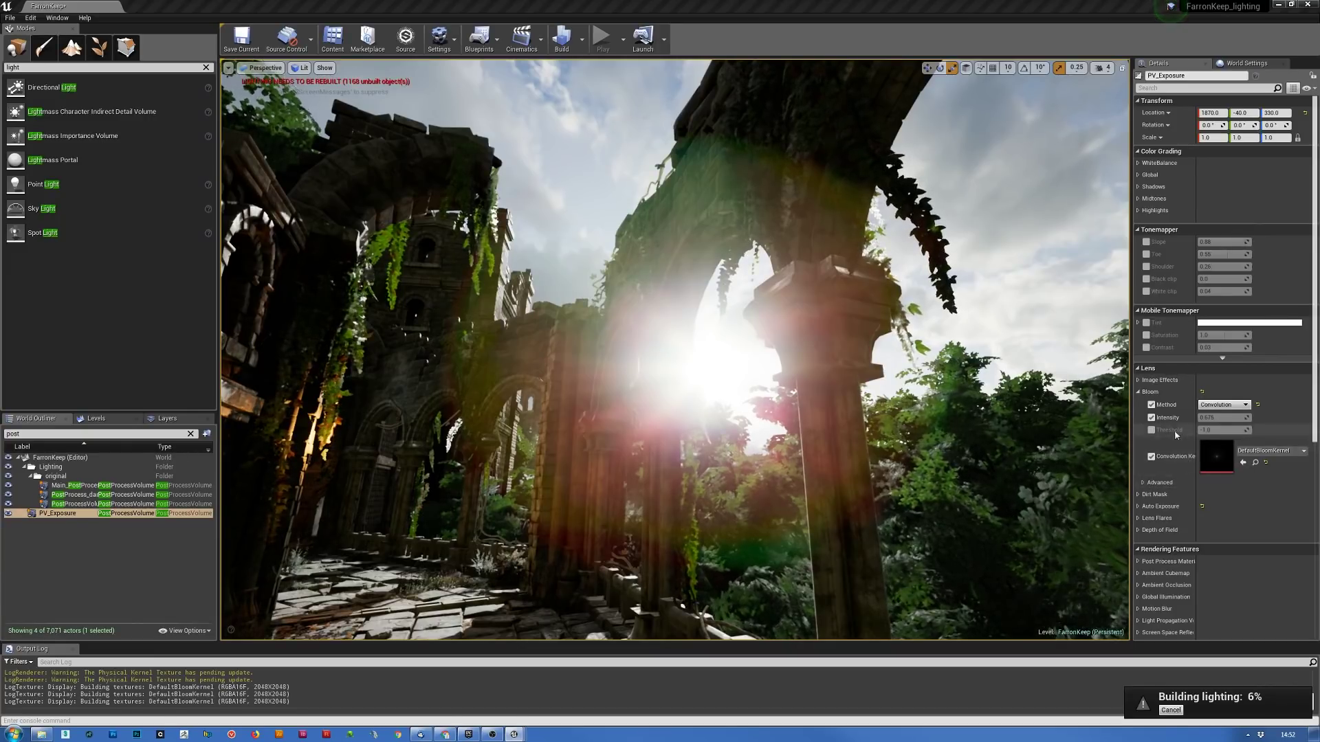
- Disable the bloom Intensity override and reveal the advanced convolution settings with their full names readable
click(1151, 418)
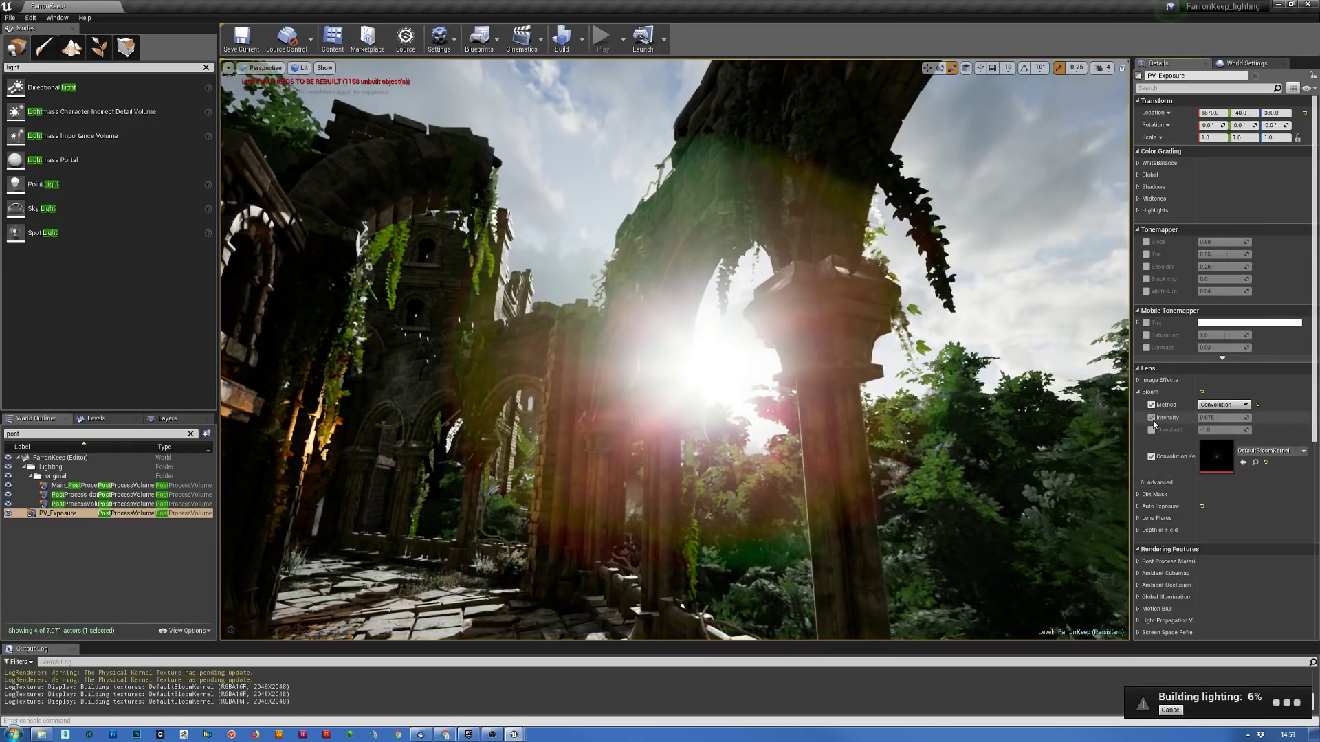
click(1144, 484)
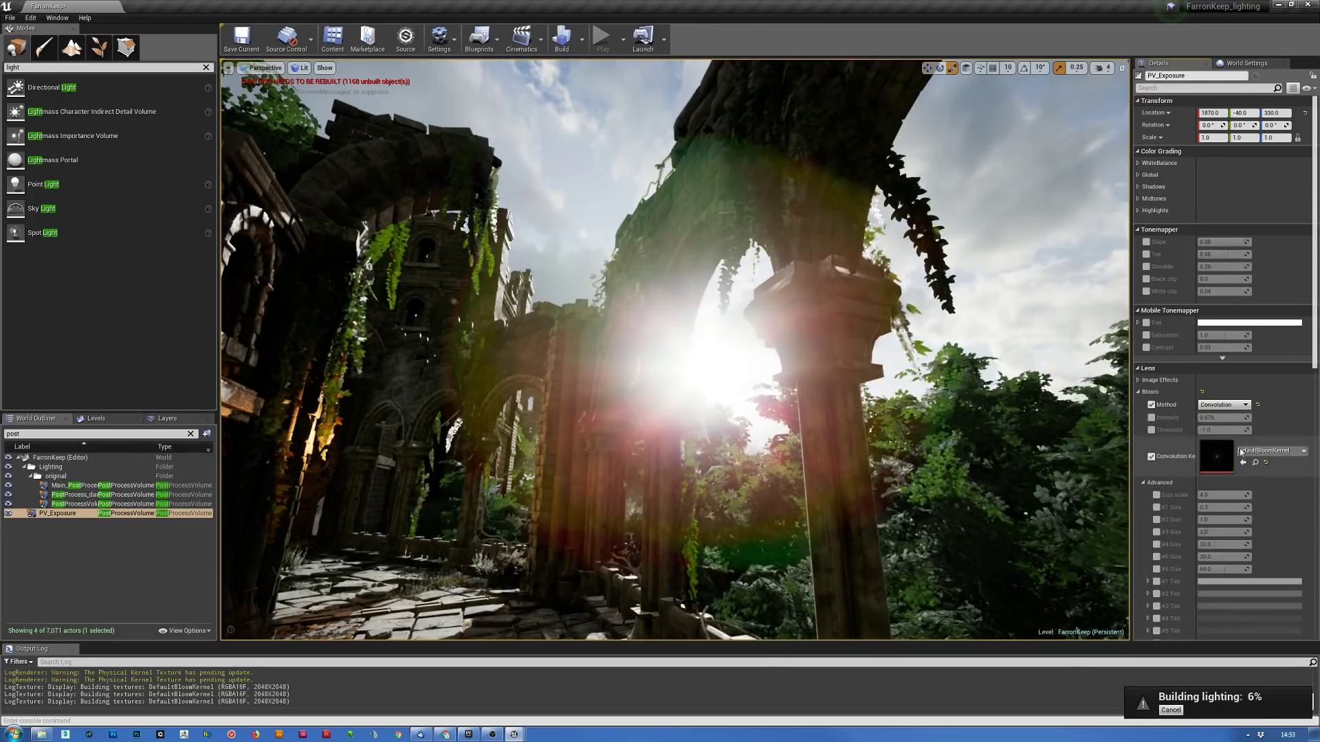
scroll(1242, 448, down, 4)
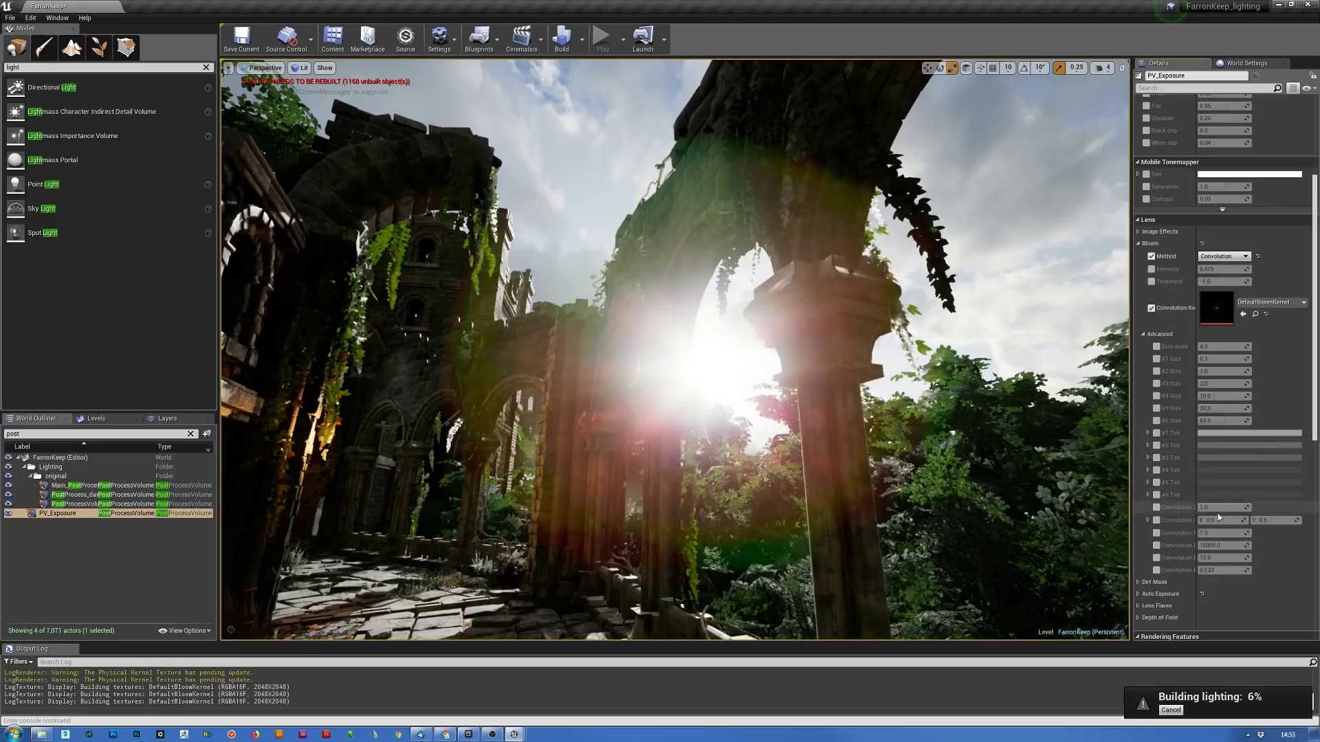
drag(1197, 502, 1229, 504)
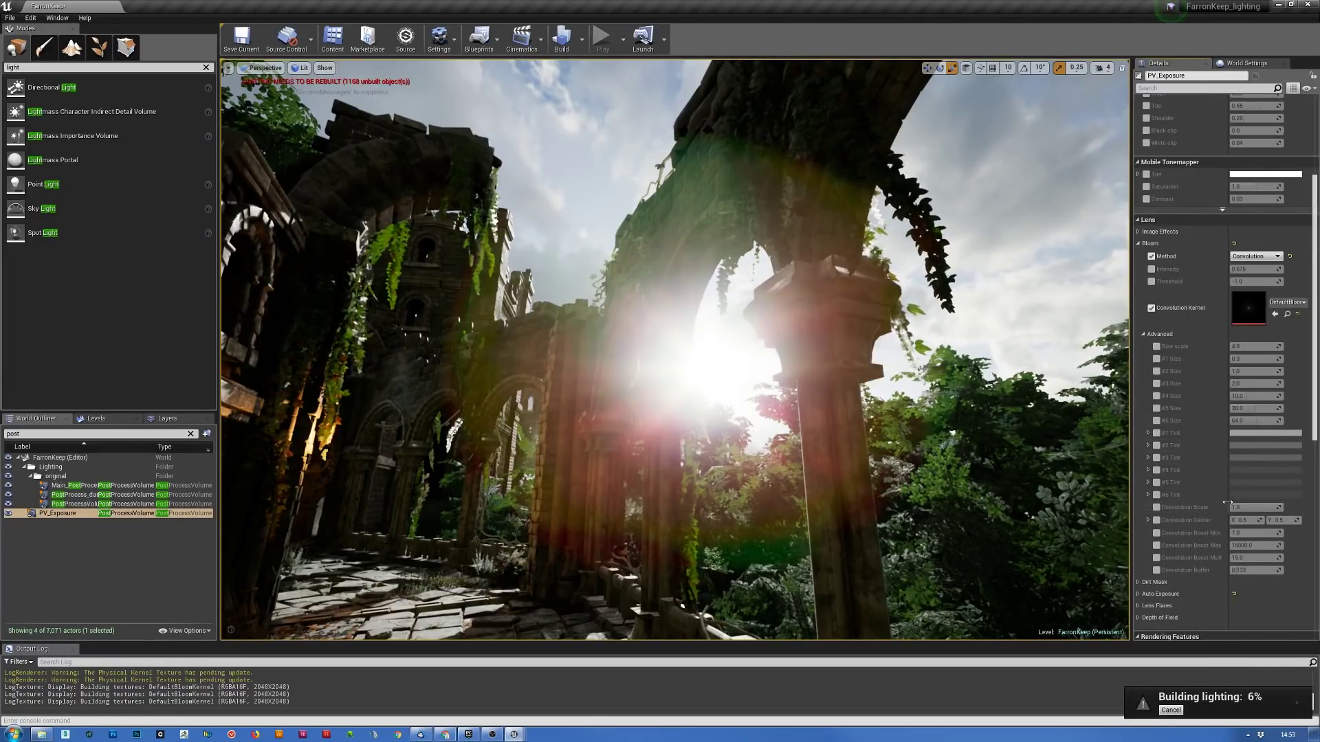
- Enable the Convolution Boost Min override on PV_Exposure and set it to 0
click(1157, 533)
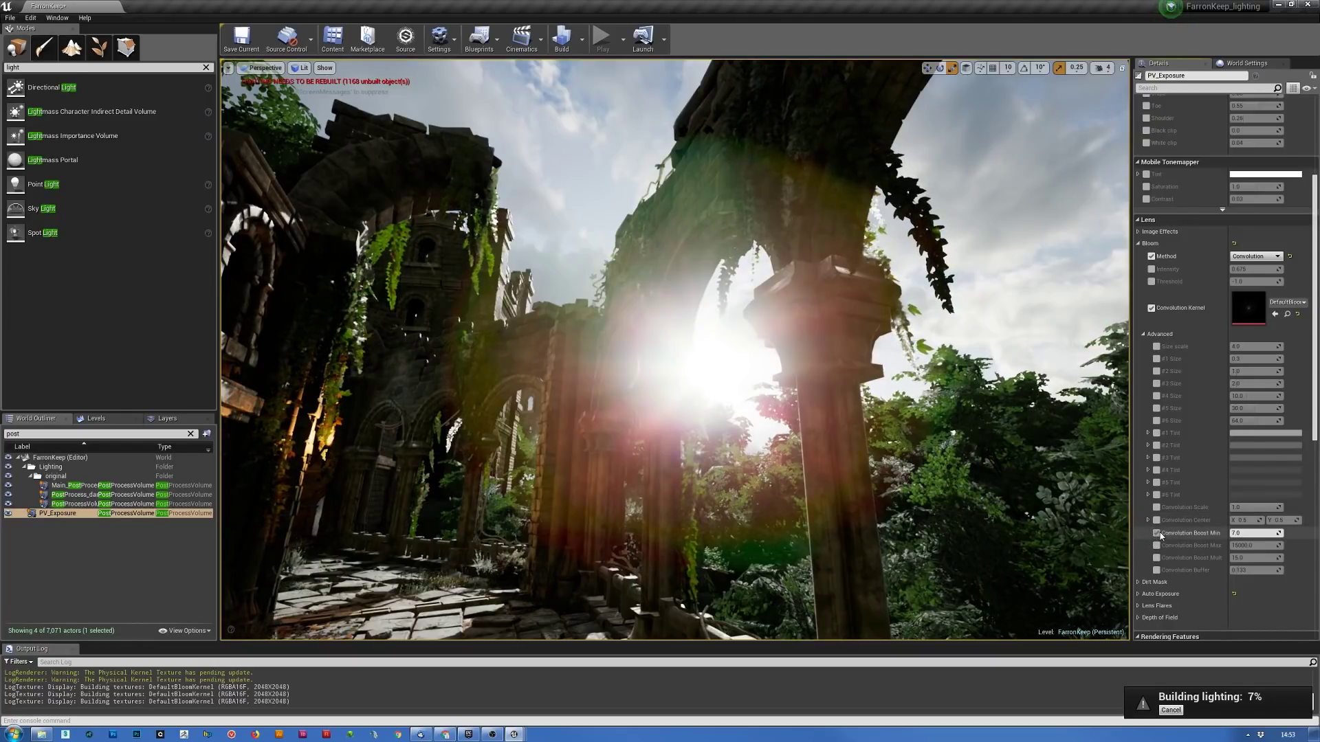
click(1257, 533)
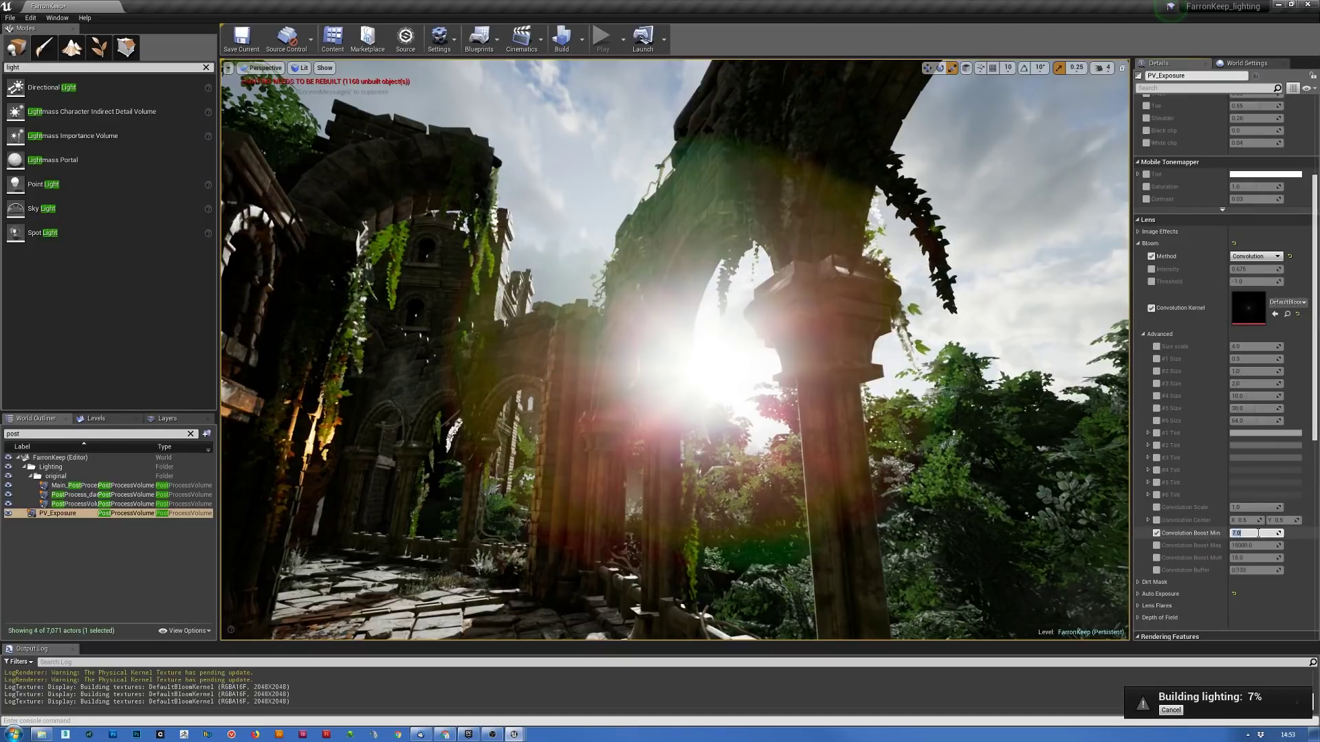
text(0)
key(Return)
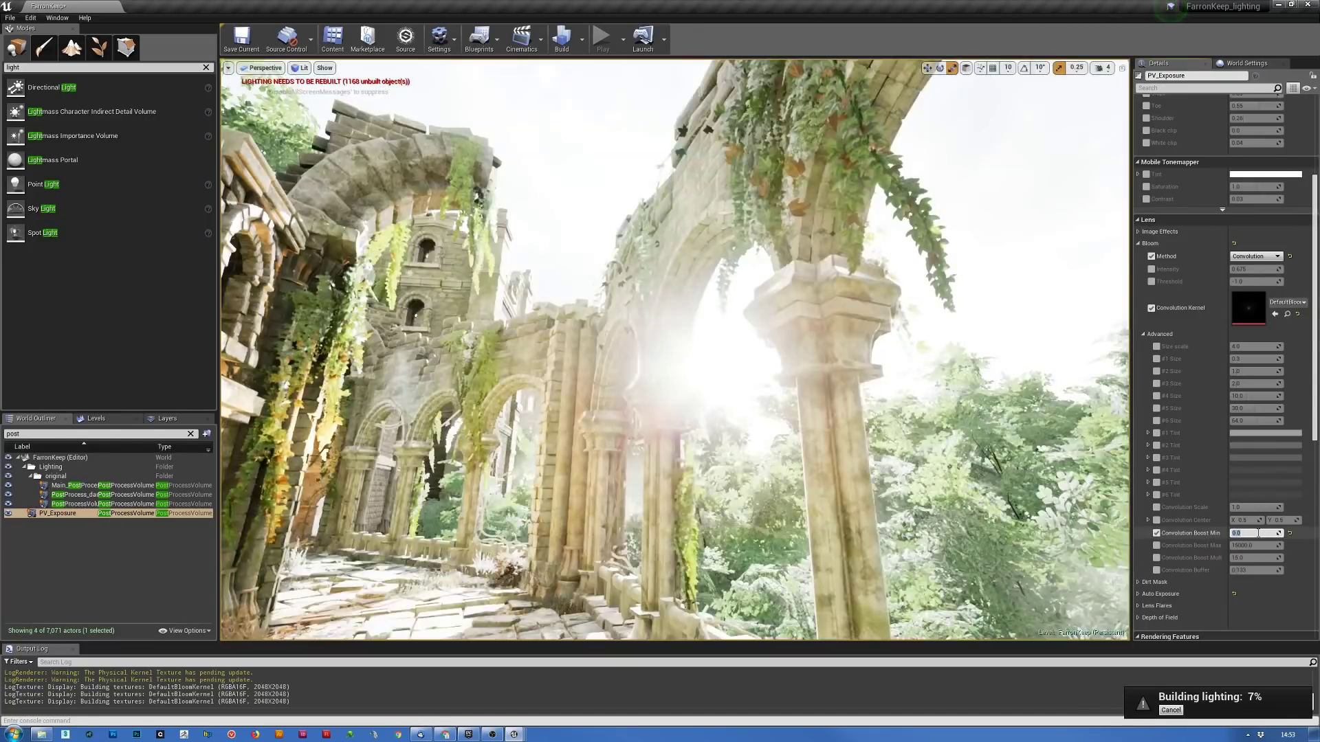
- Set PV_Exposure's Convolution Boost Min to 2000 and check the sun's bloom through the arches
text(0)
key(BackSpace)
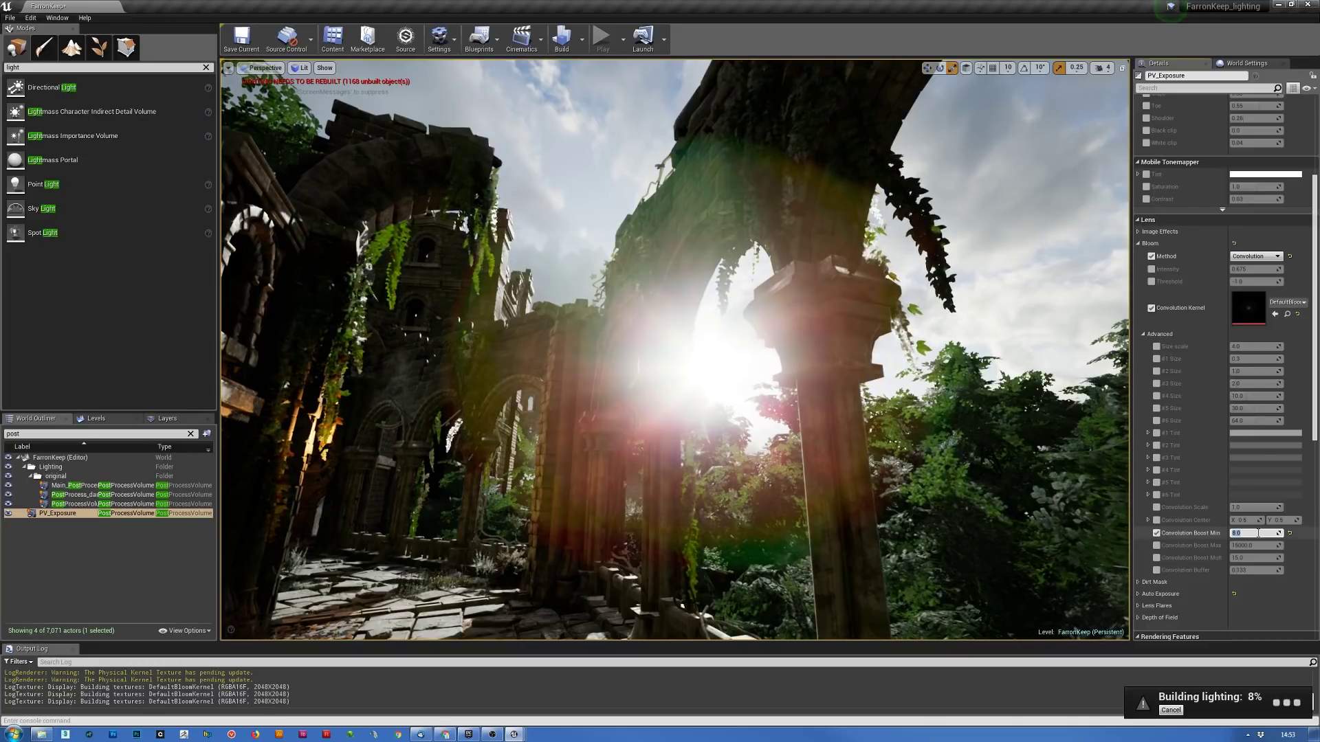
text(2)
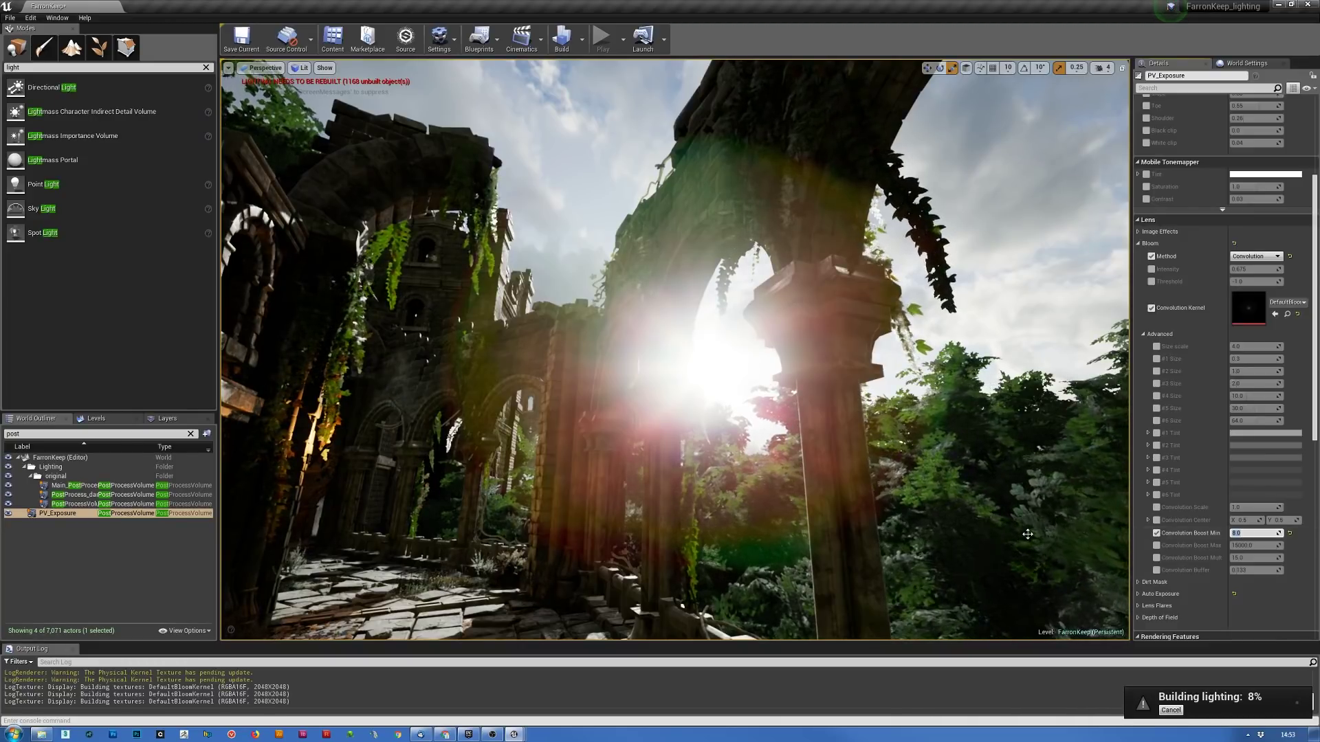
text(000)
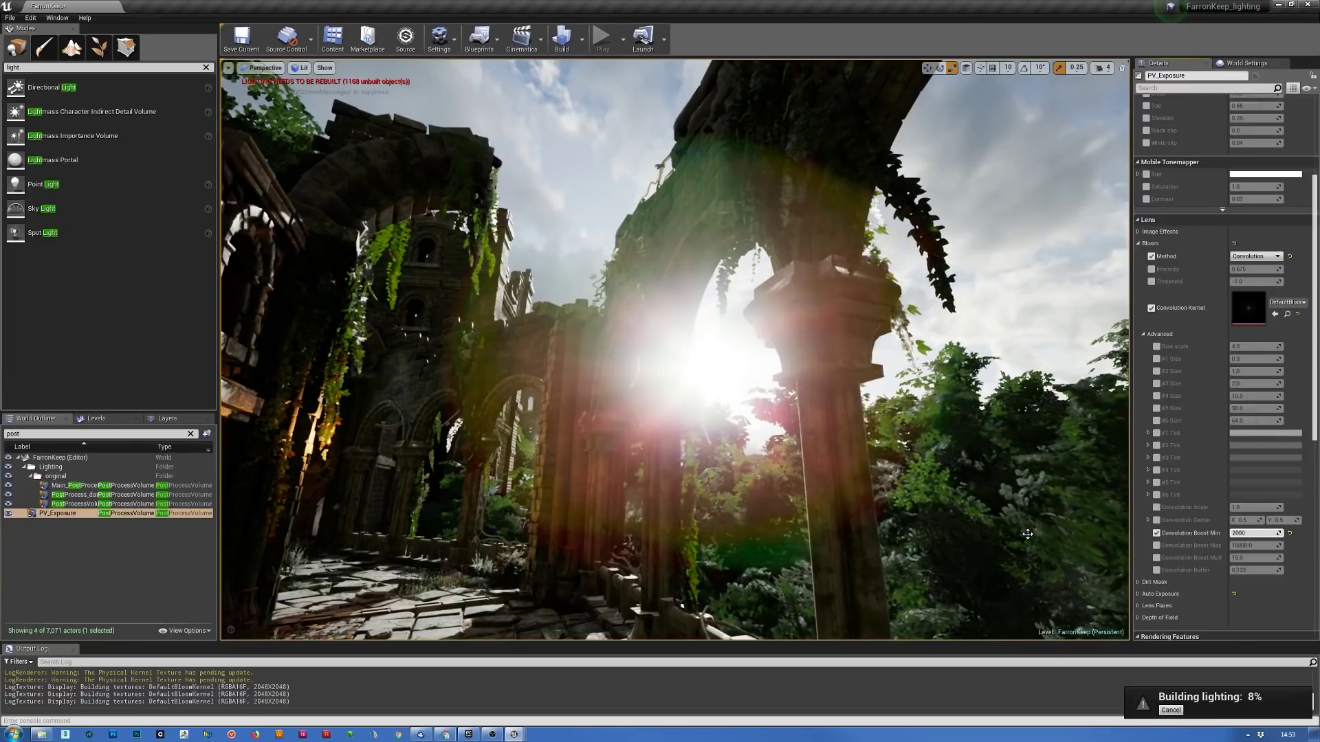
key(Return)
right_drag(960, 545, 984, 535)
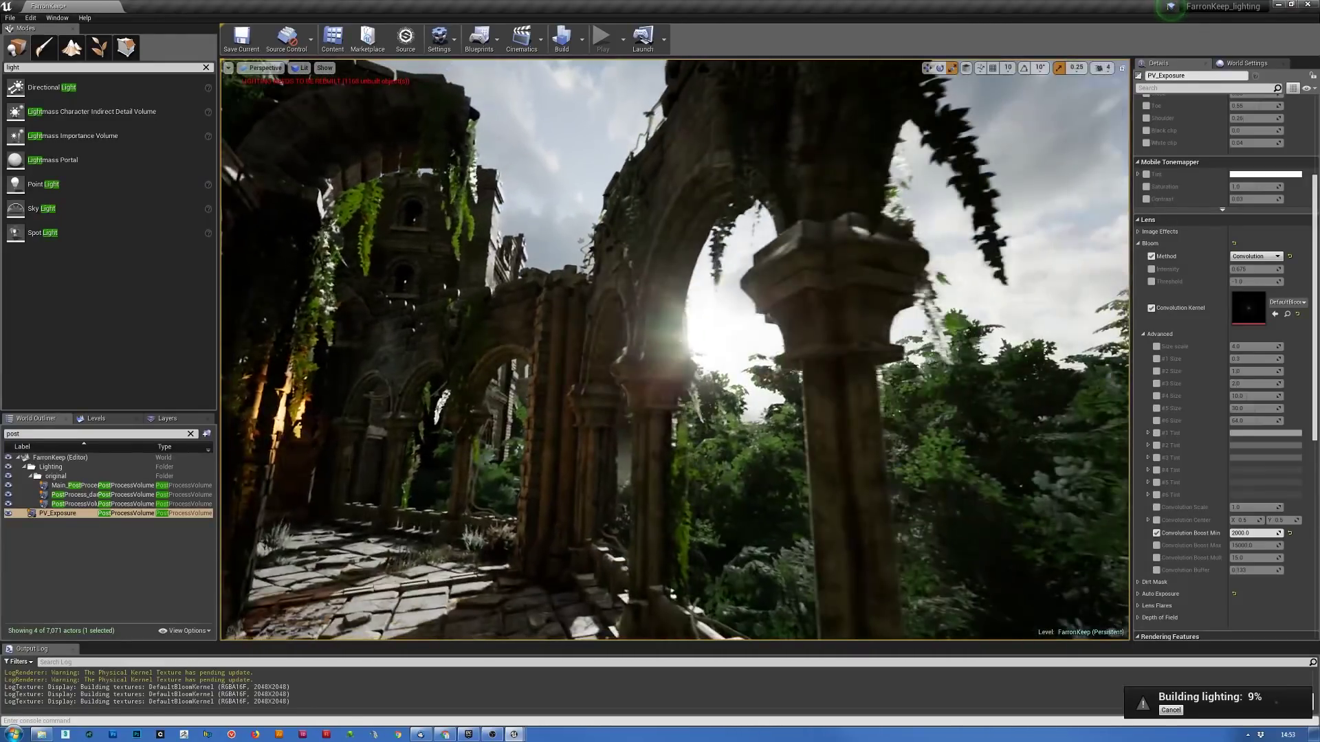
- Try a Convolution Boost Min of 15000 on PV_Exposure, and settle on 500
click(1255, 533)
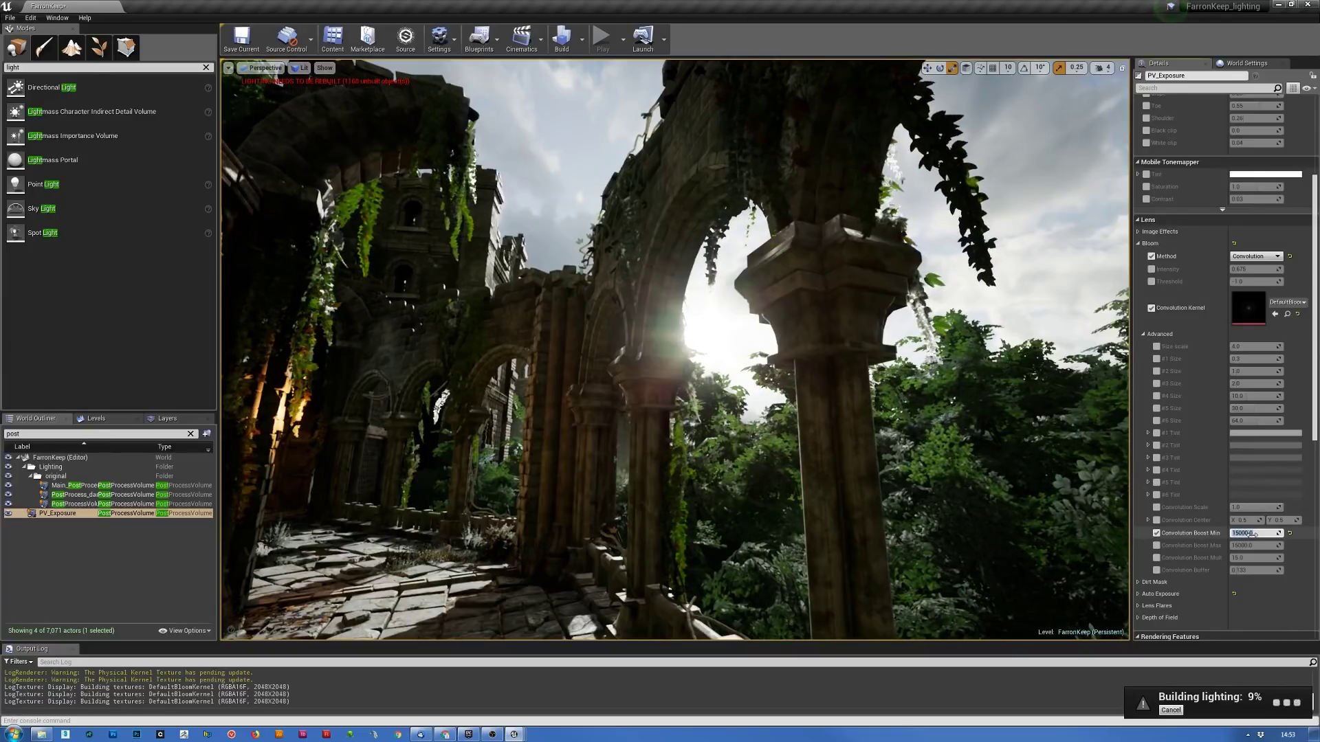
drag(1252, 535, 1277, 532)
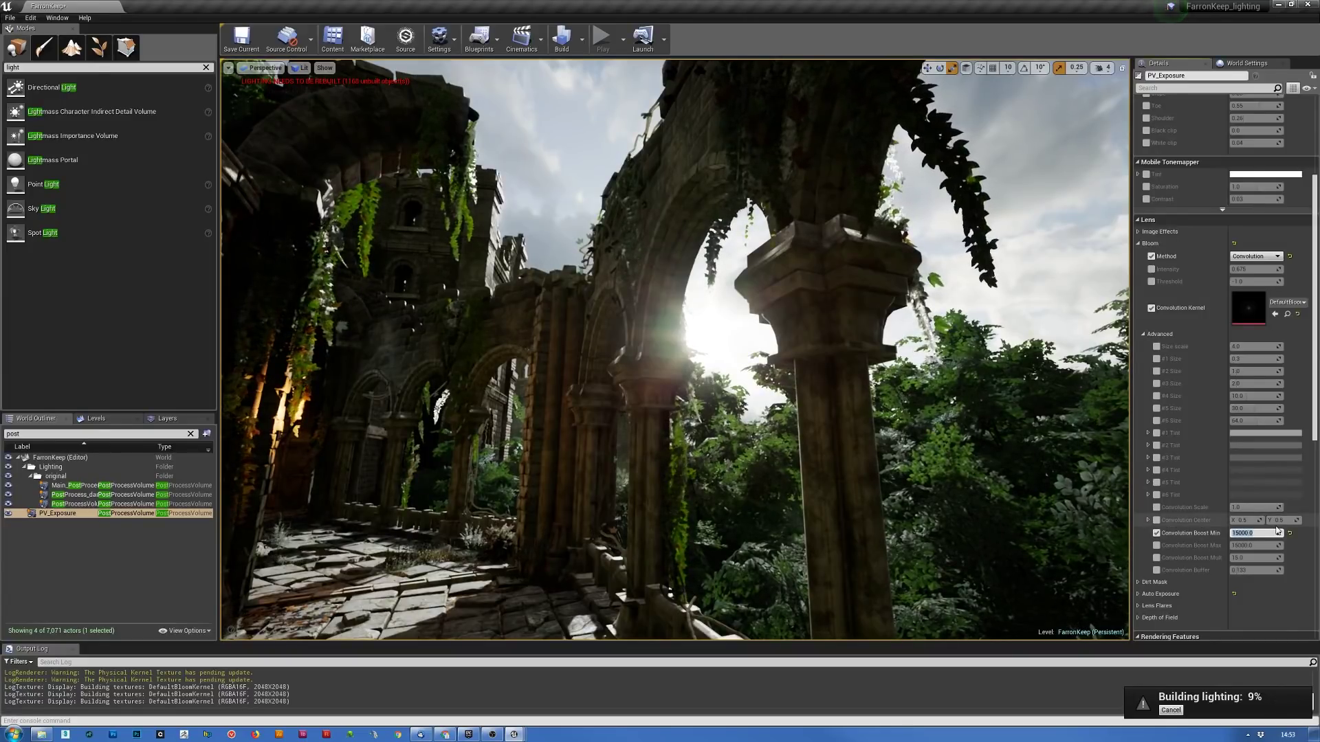
text(1500)
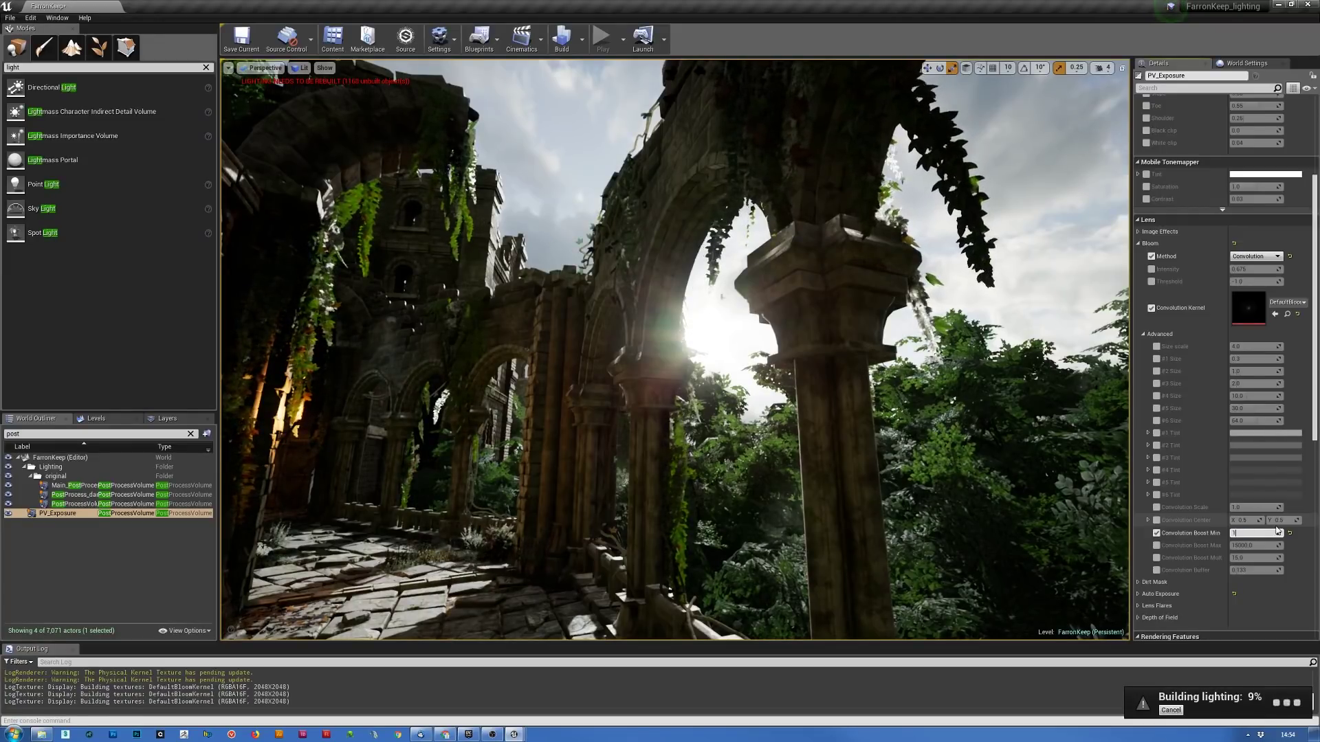
text(500)
key(Return)
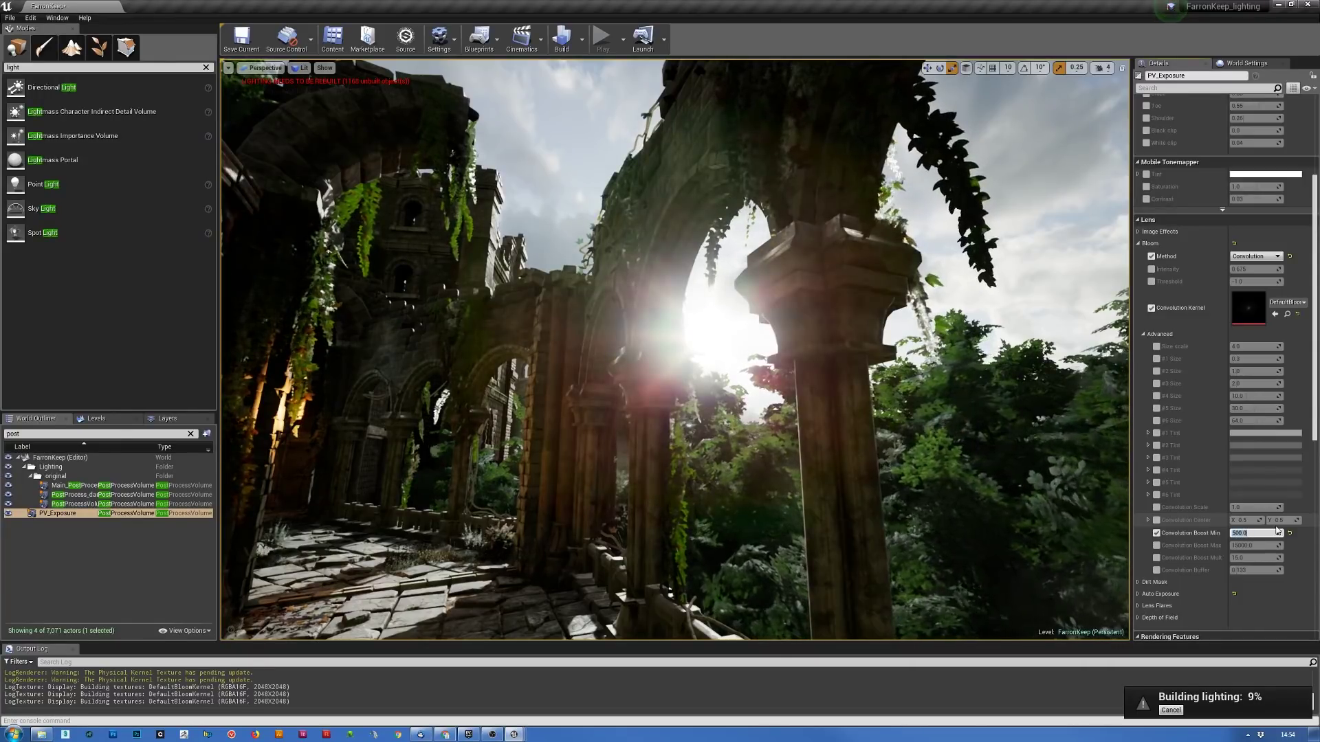
- Examine the sun's bloom from several viewpoints along the terrace as it shines past the columns and stone wall
key(s)
key(a)
right_drag(894, 426, 893, 427)
key(d)
key(s)
key(a)
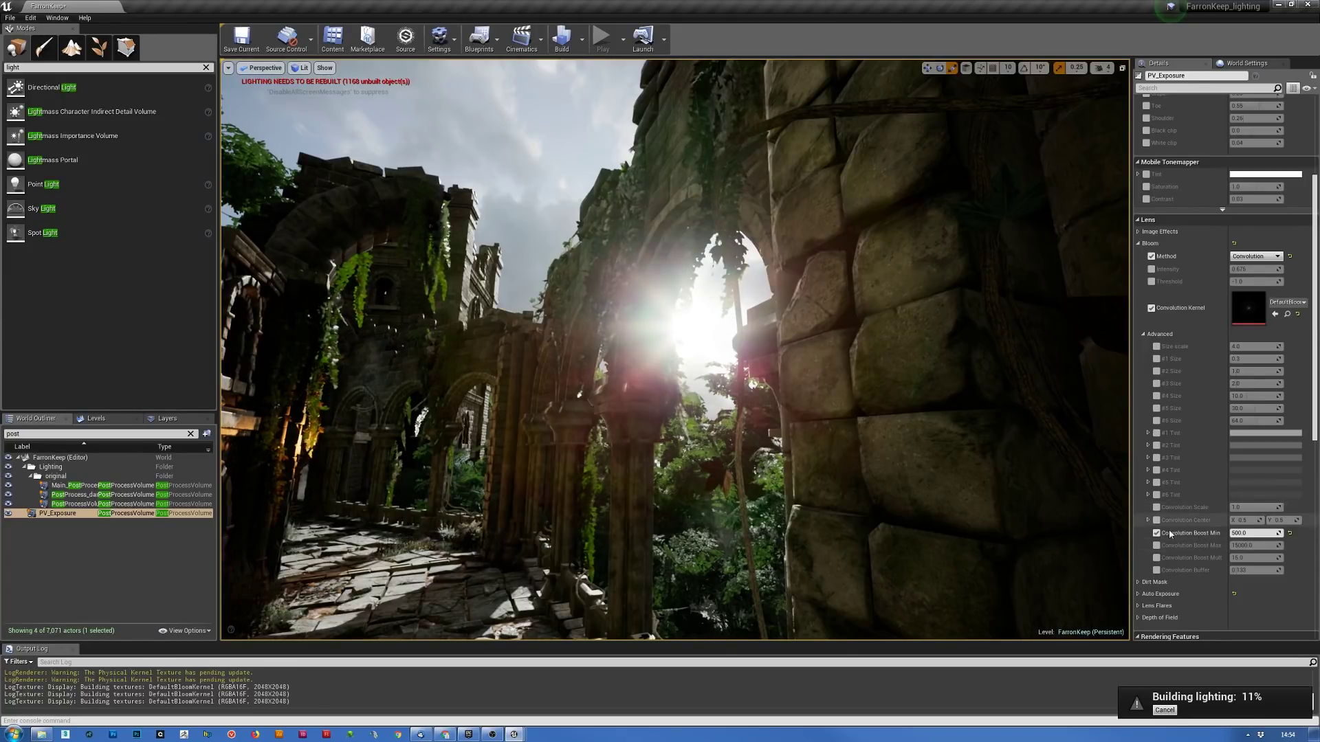
right_drag(893, 427, 893, 426)
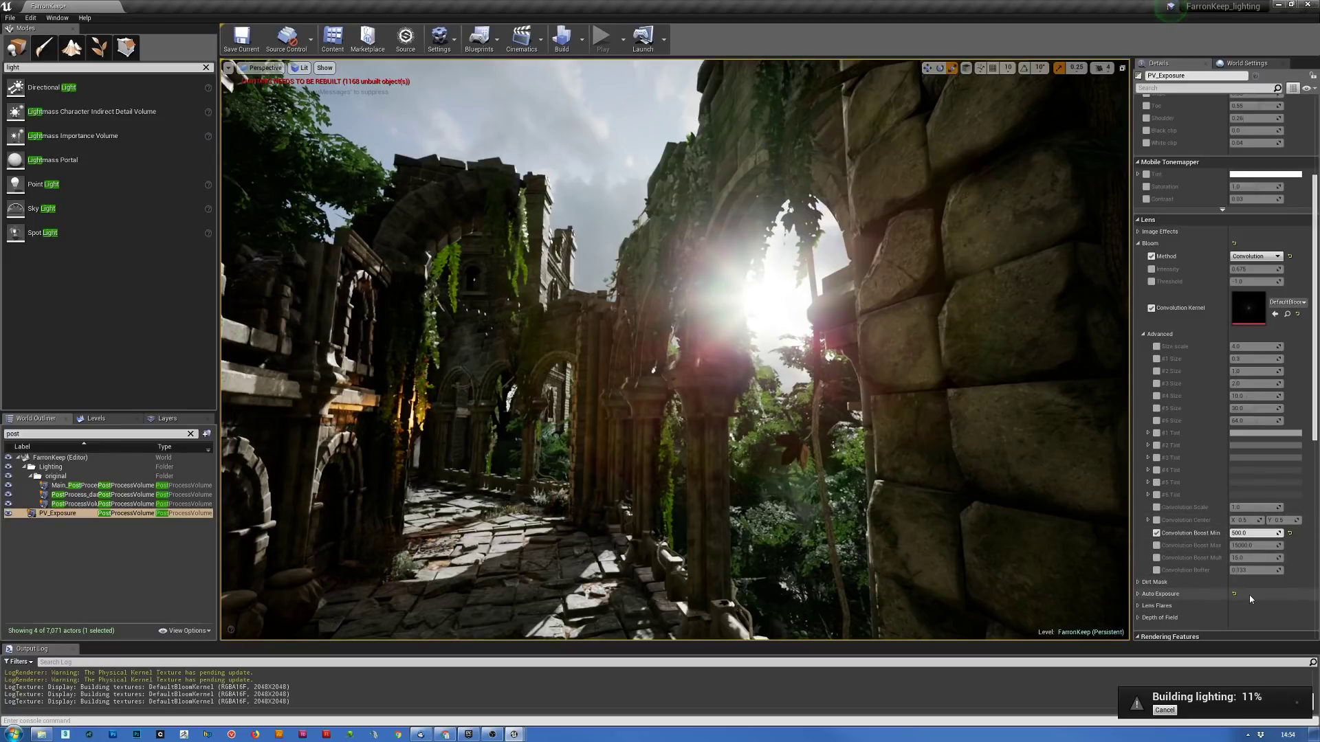
right_drag(847, 459, 847, 459)
right_drag(548, 315, 548, 315)
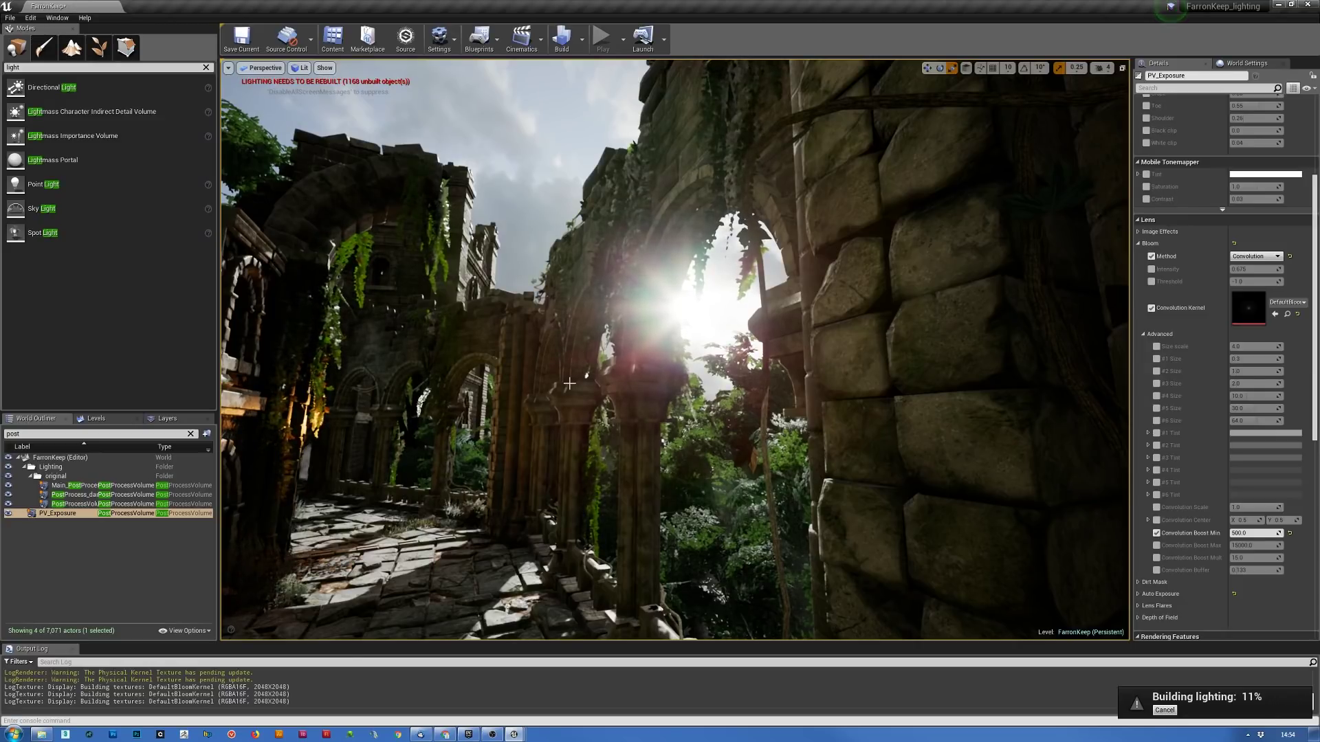
- Bring back the DefaultBloomKernel texture window, and switch to Chrome to search Google Images for "anamorphic flare"
drag(1319, 77, 883, 110)
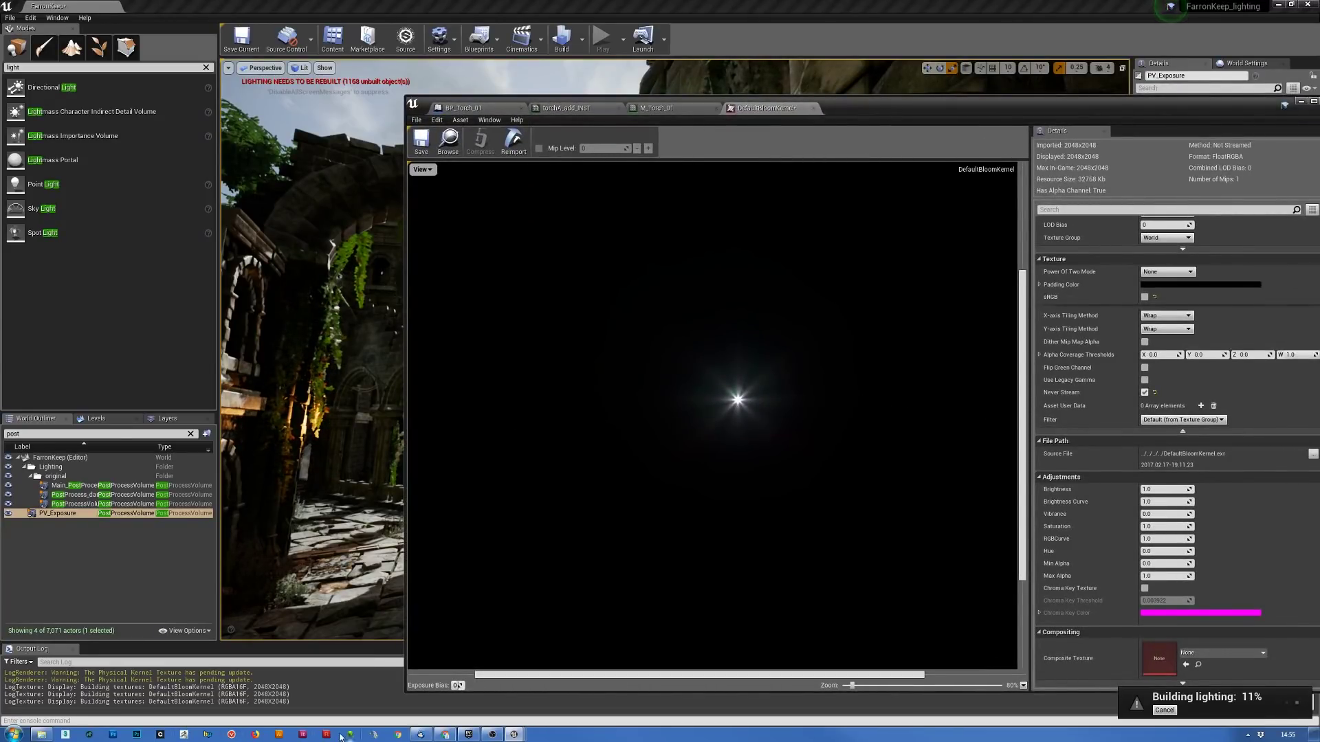
click(446, 734)
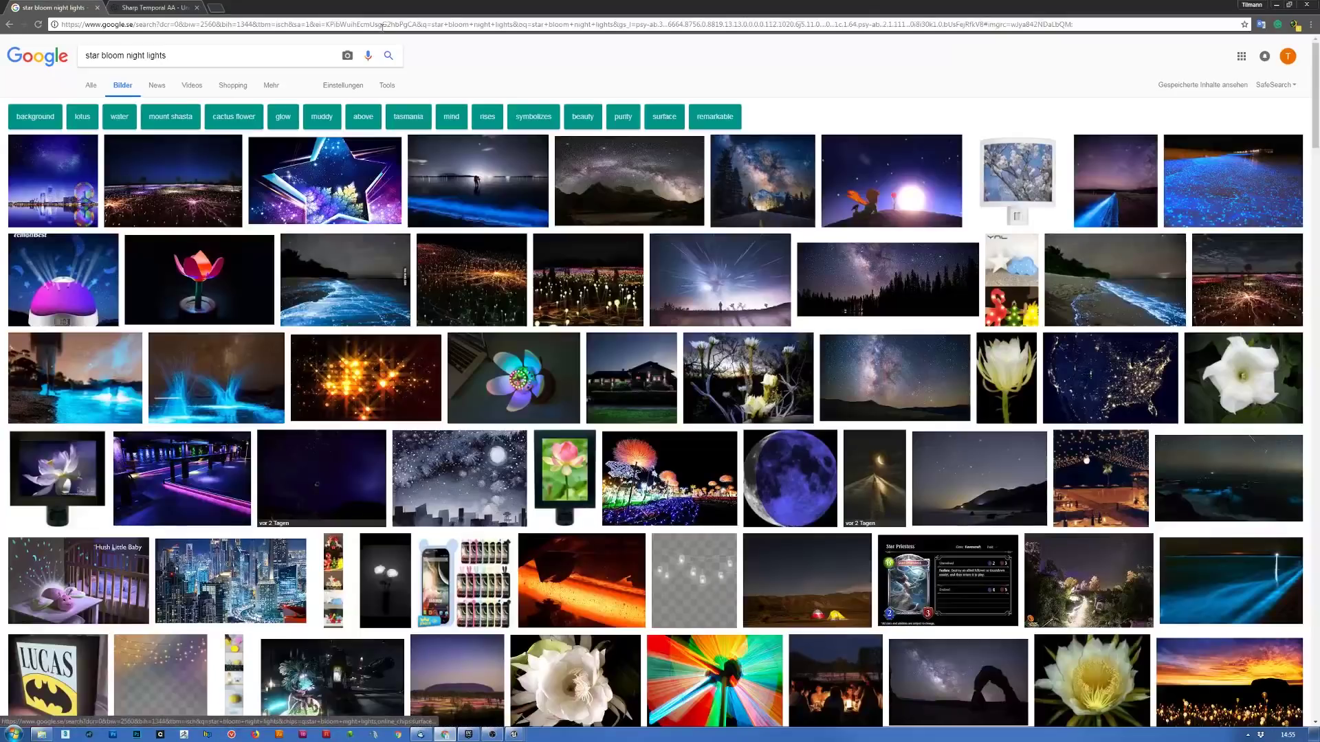
drag(254, 50, 5, 48)
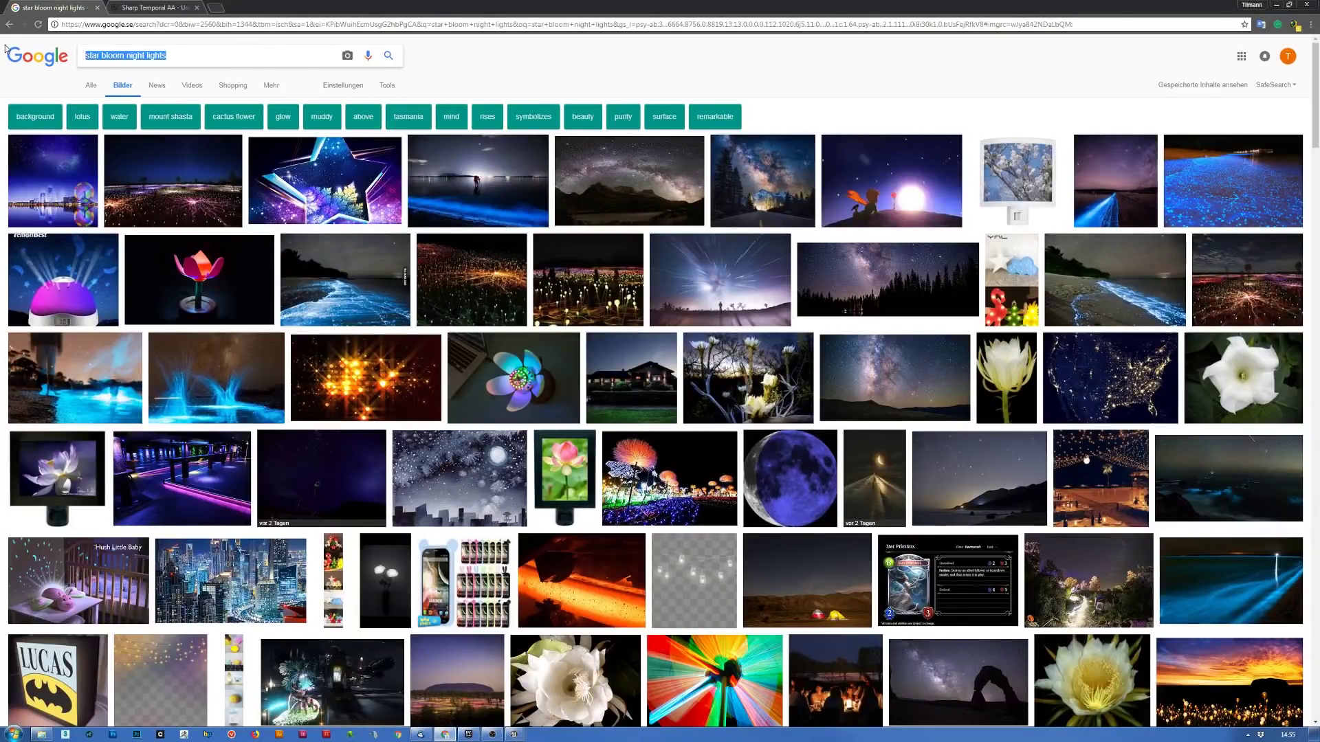
text(anamorphic flare)
key(Return)
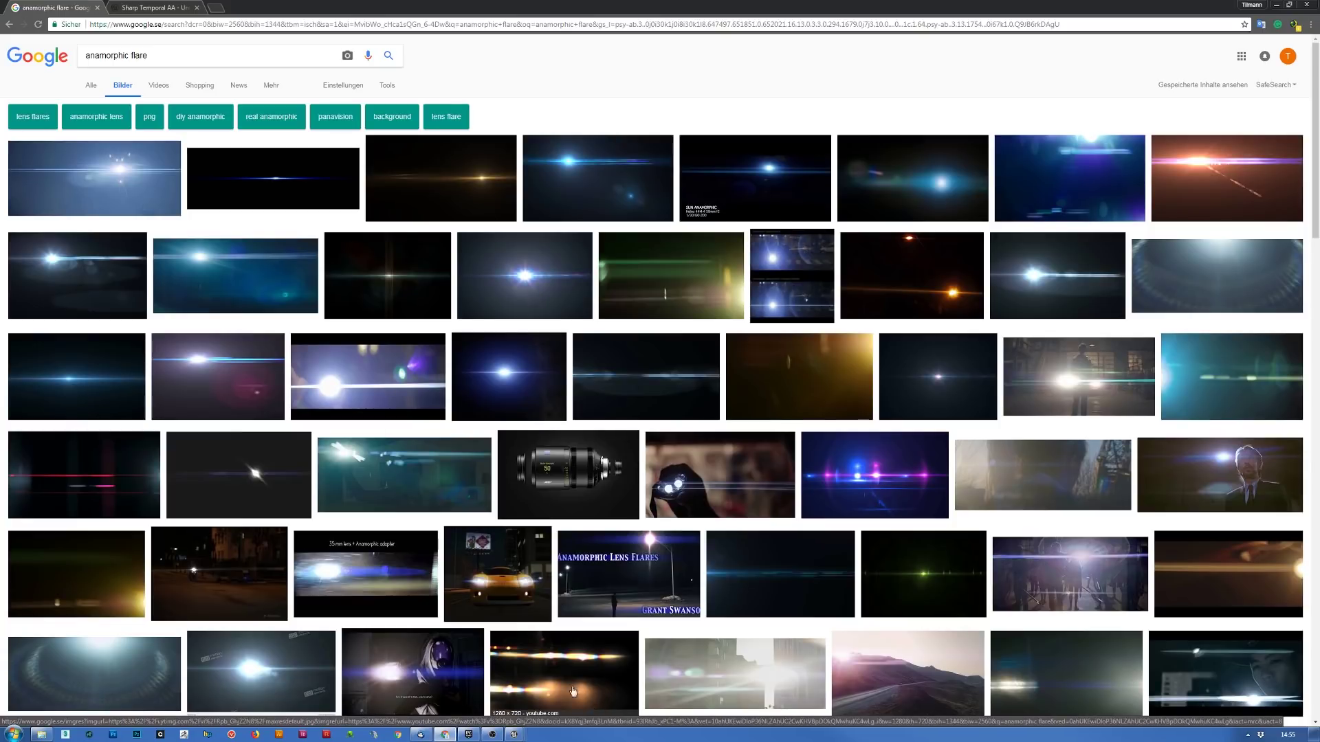
- Browse the anamorphic flare images and enlarge several horizontal streak examples, including the OF Flare // Conspiracy 8 image
scroll(561, 683, down, 3)
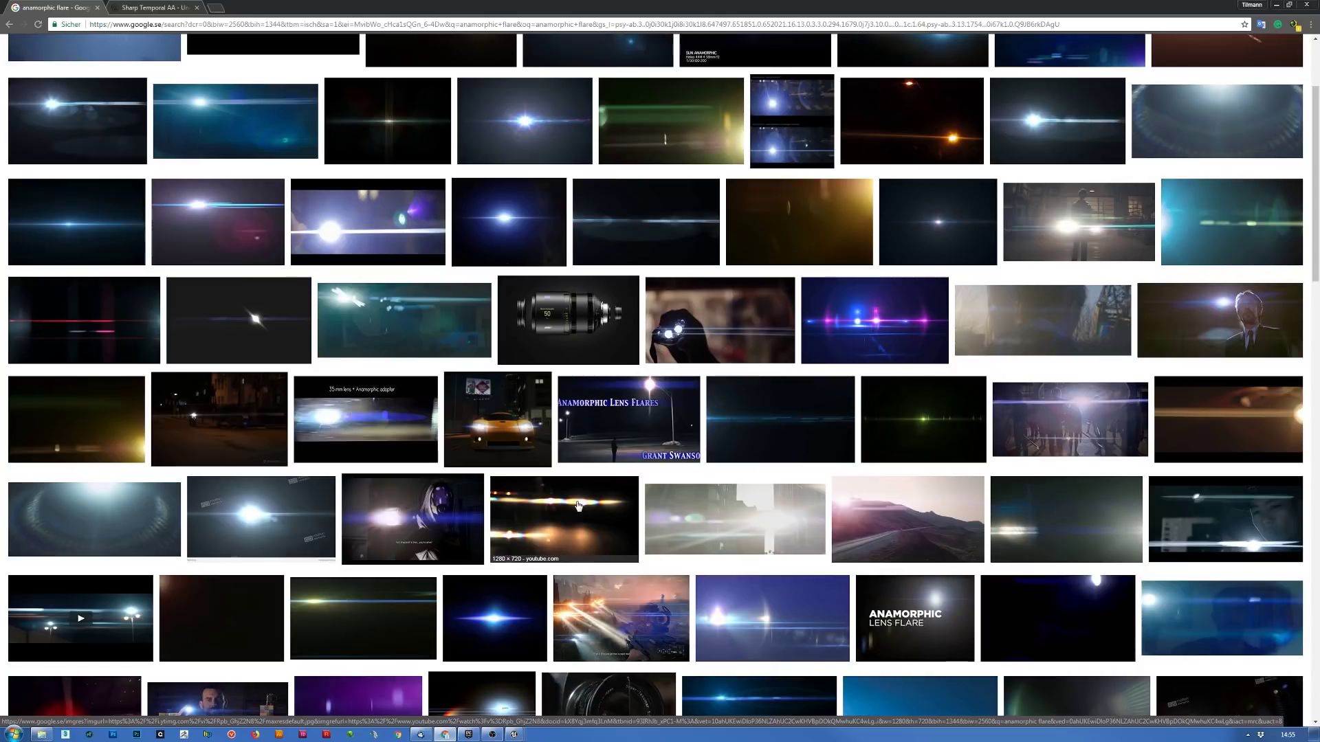
scroll(578, 506, up, 3)
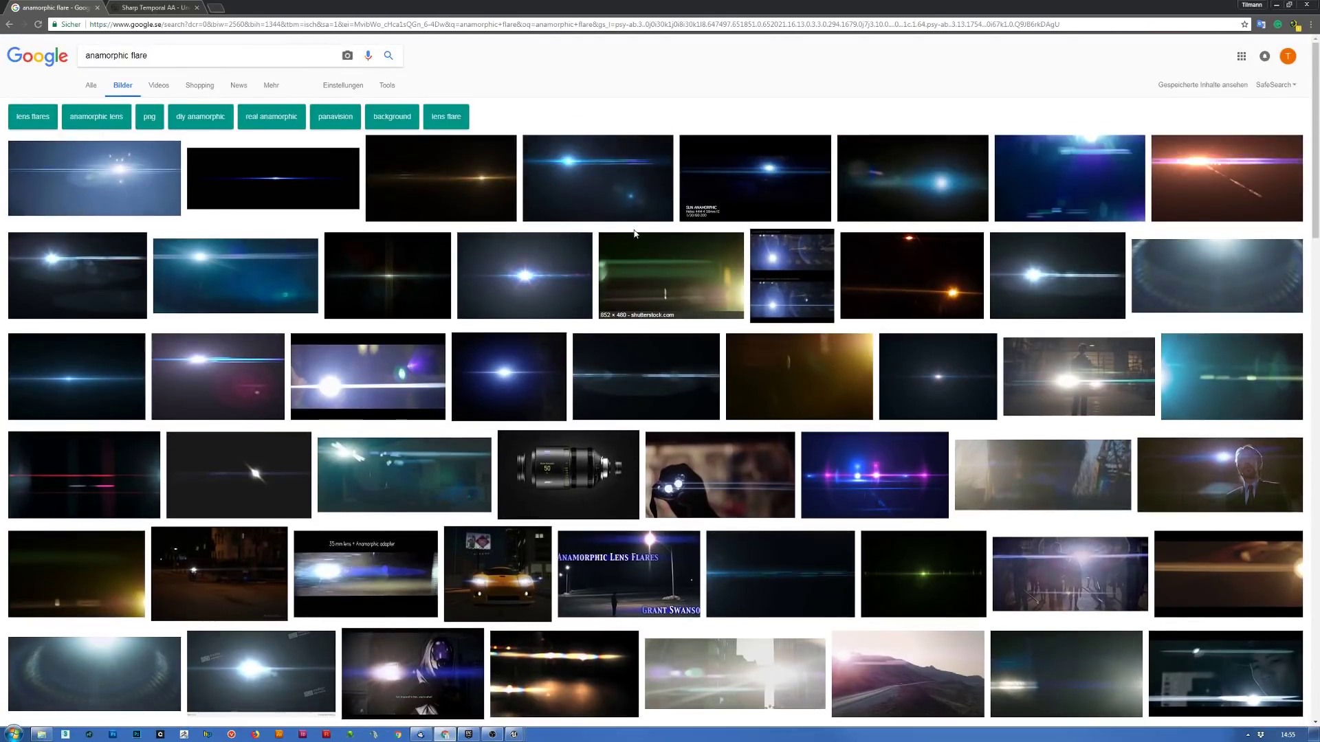
click(300, 188)
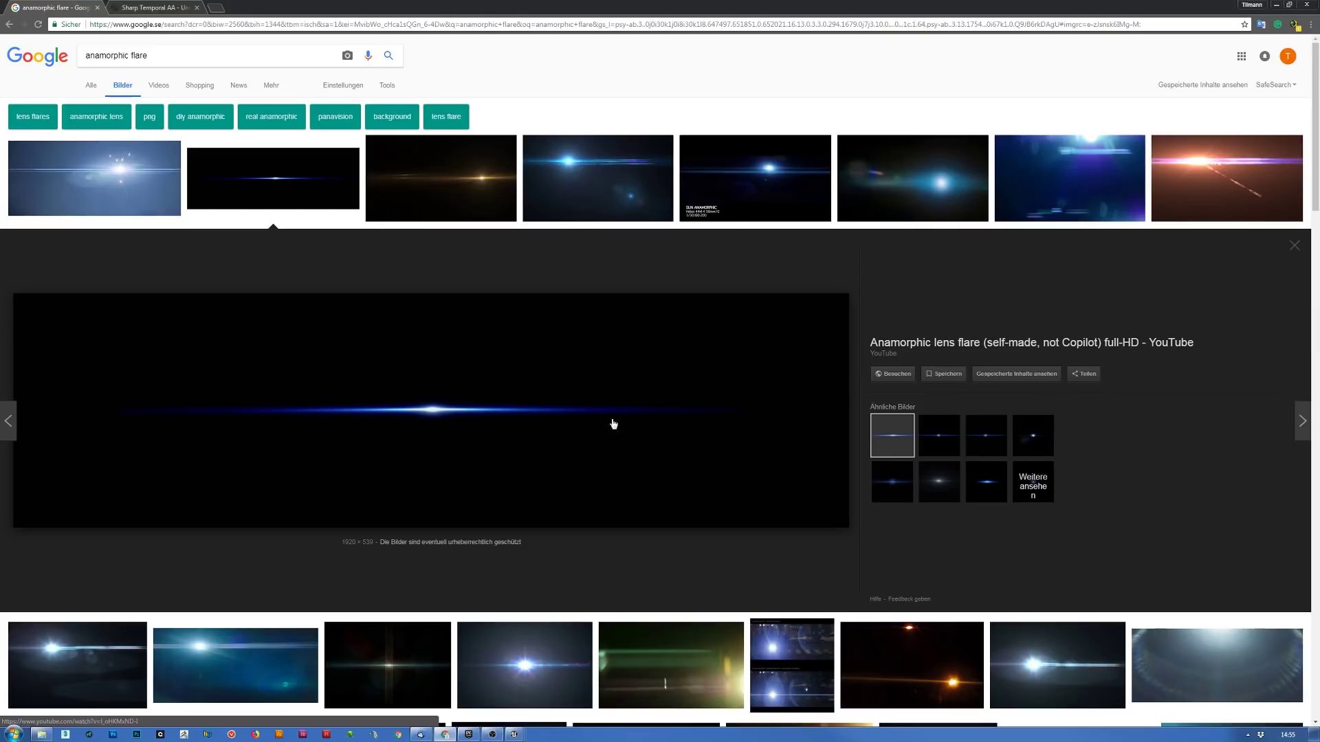
click(942, 436)
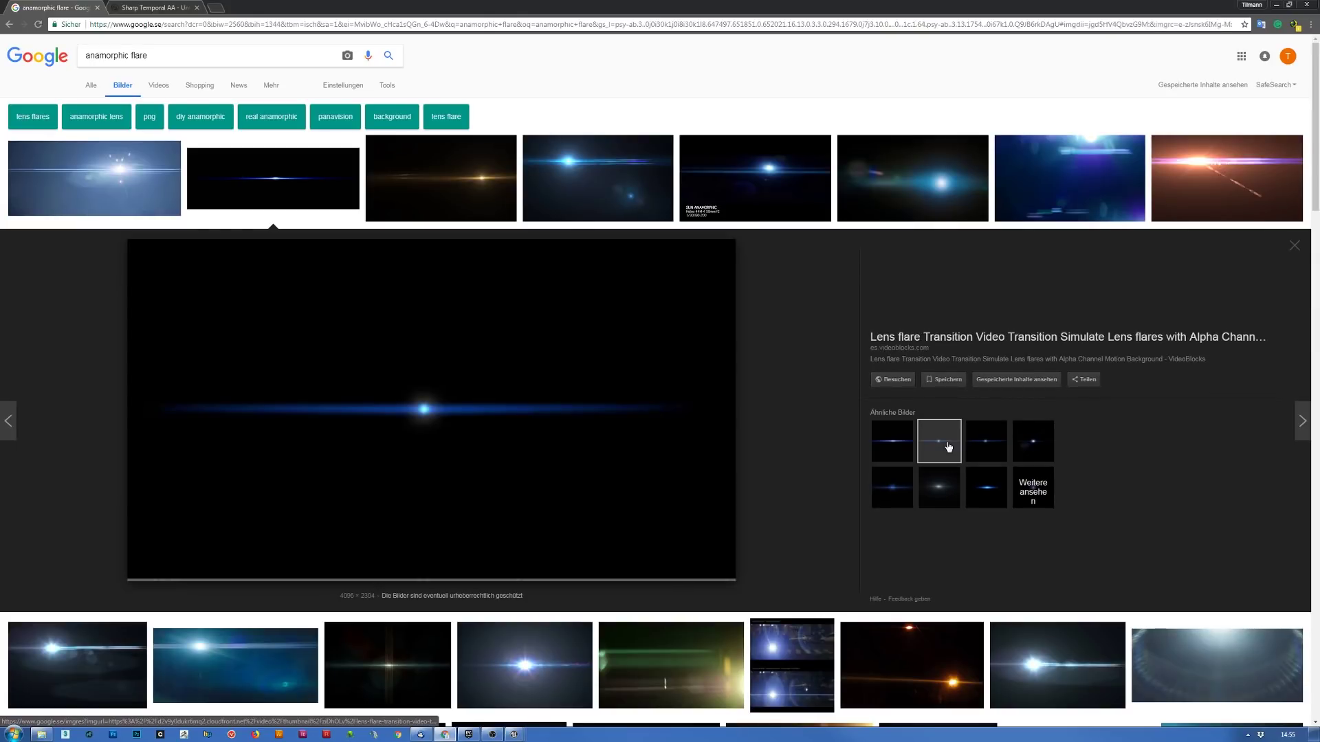
click(1004, 452)
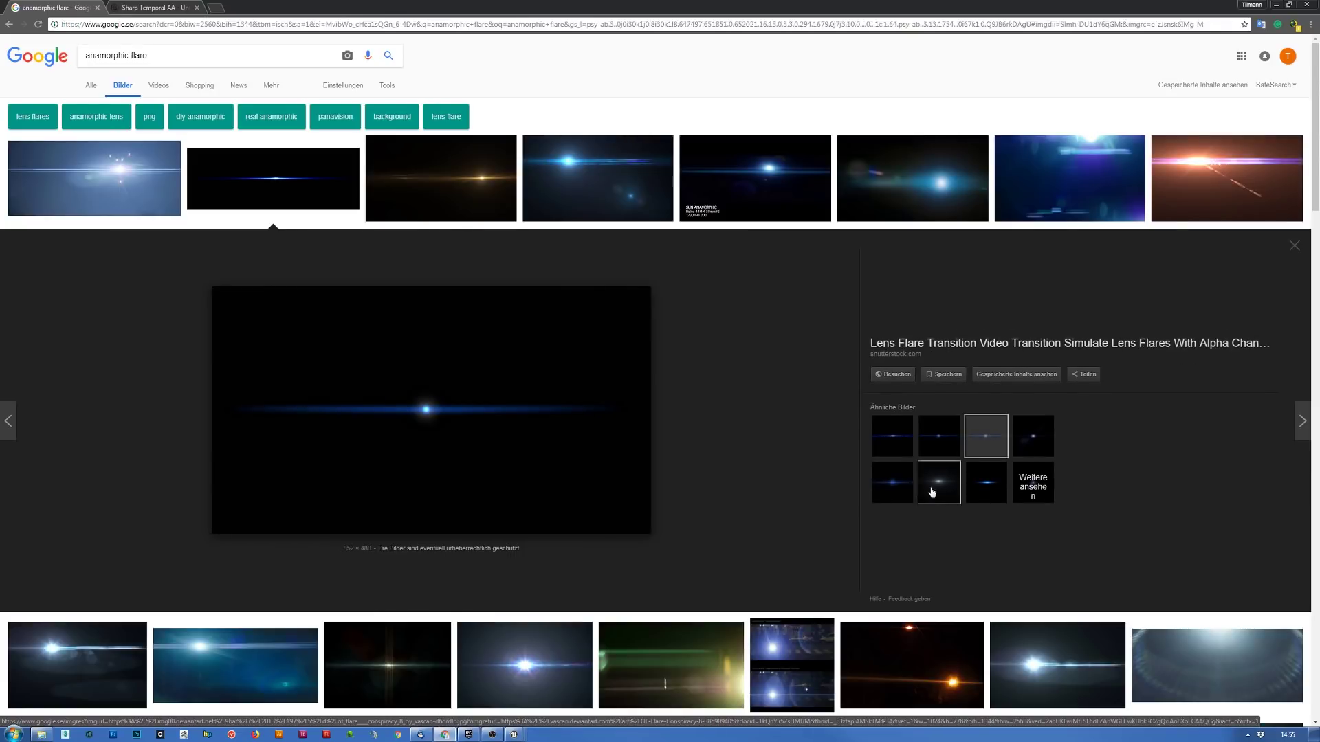
click(942, 490)
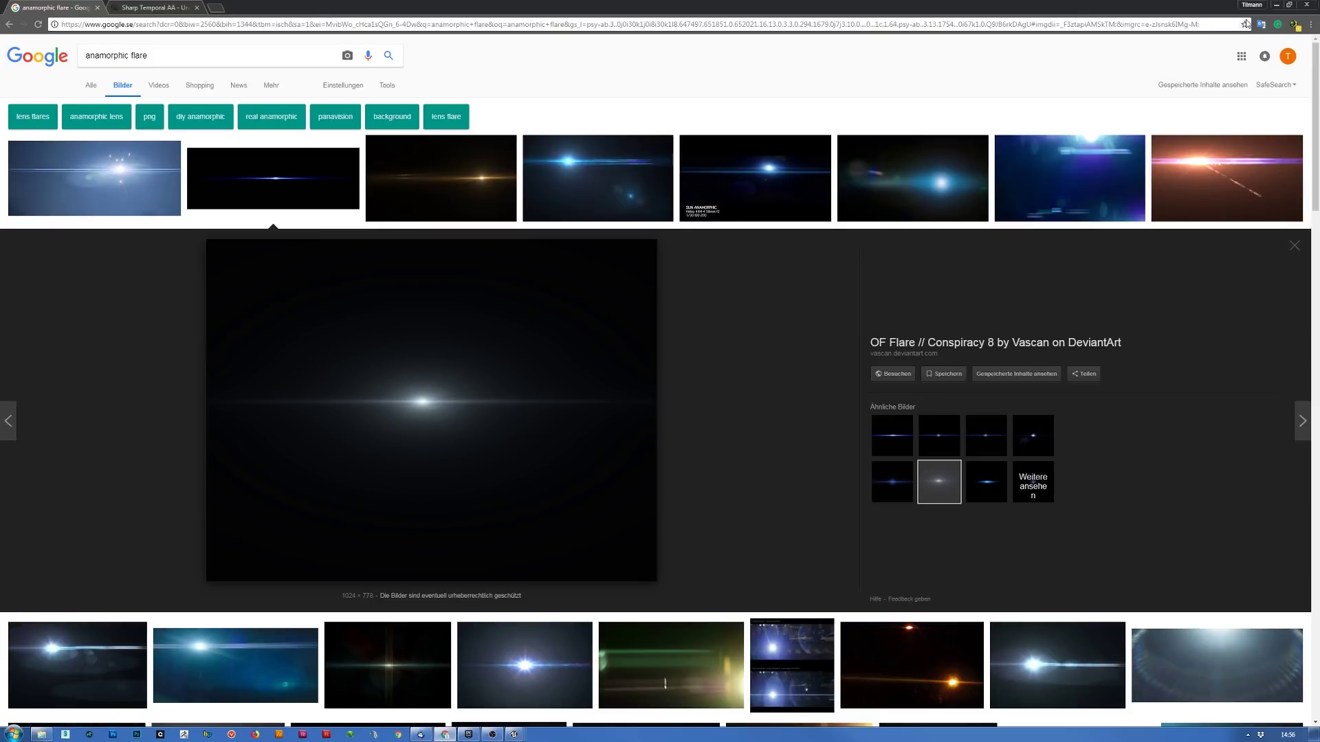
- Return to the Unreal editor, move the texture window off the viewport, and inspect the sunlit stone floor of the terrace
click(1277, 6)
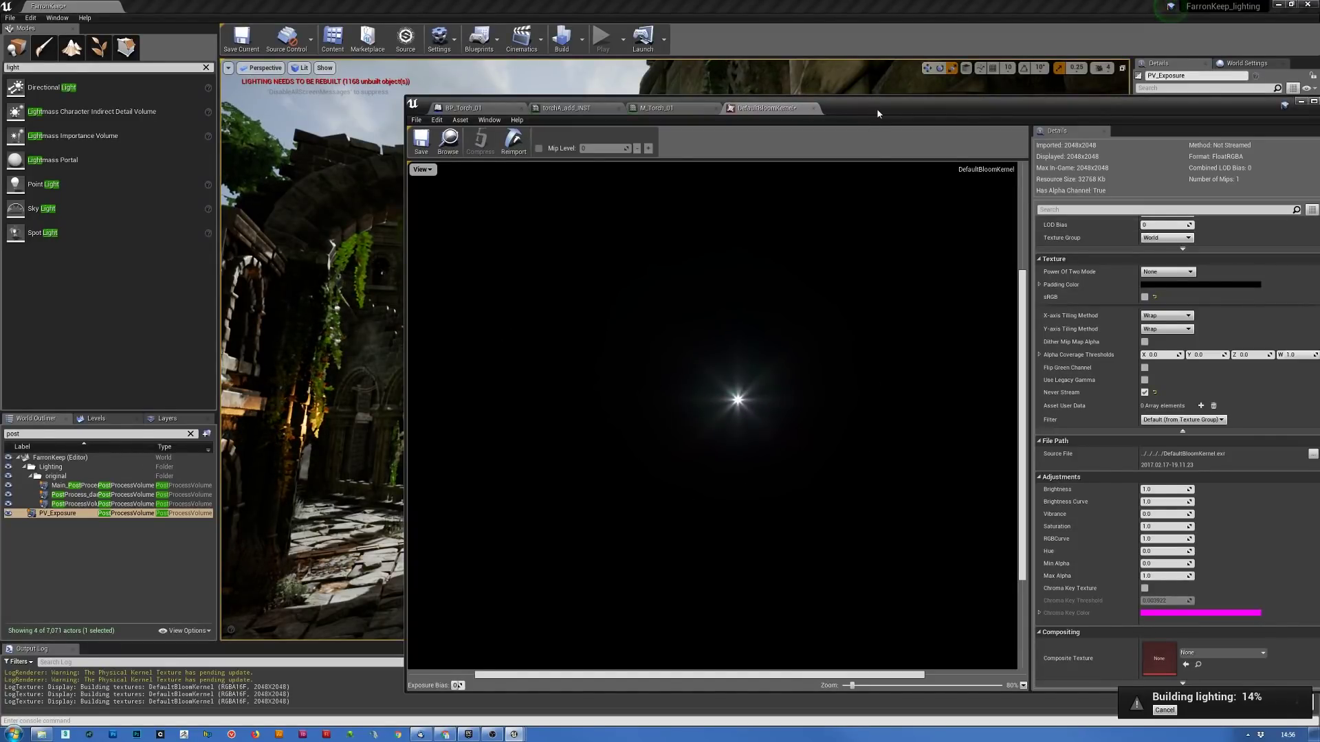
drag(876, 109, 1319, 101)
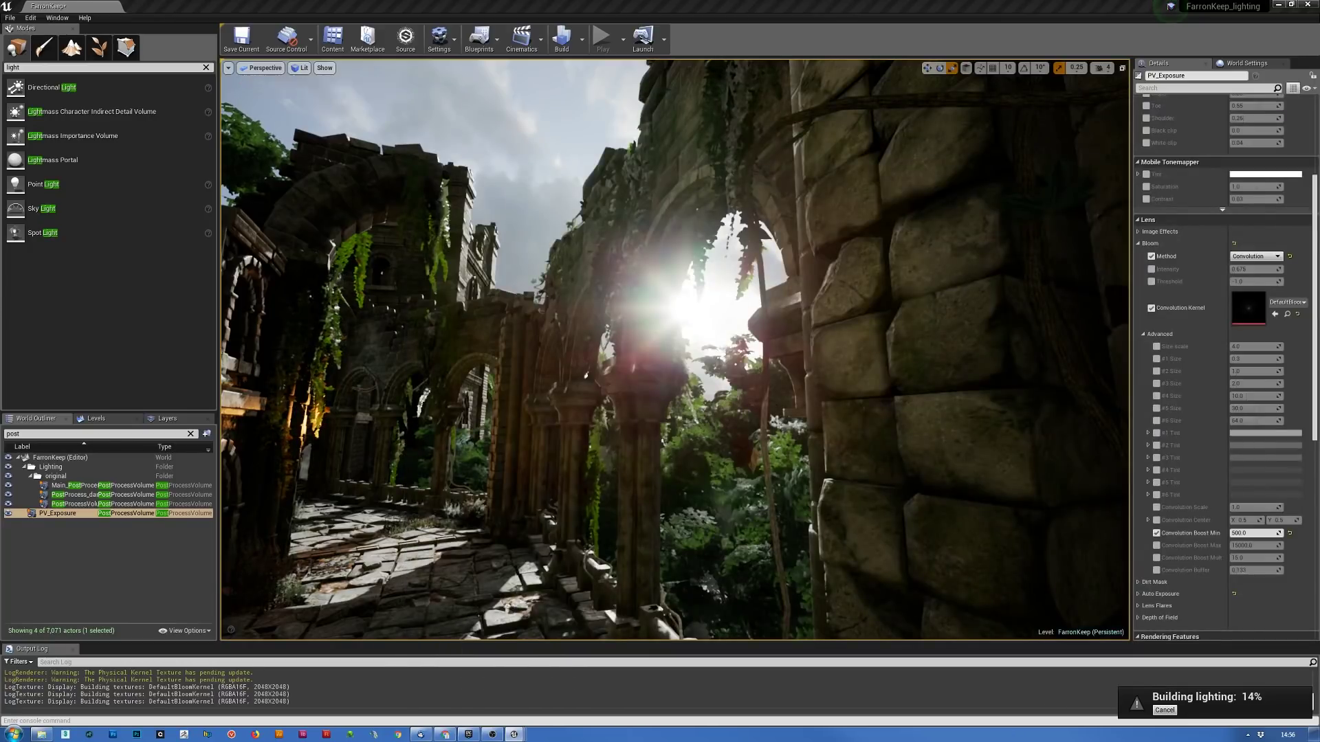
mouse_move(923, 310)
right_down()
mouse_move(791, 315)
mouse_move(915, 319)
mouse_move(915, 352)
mouse_move(924, 344)
right_up()
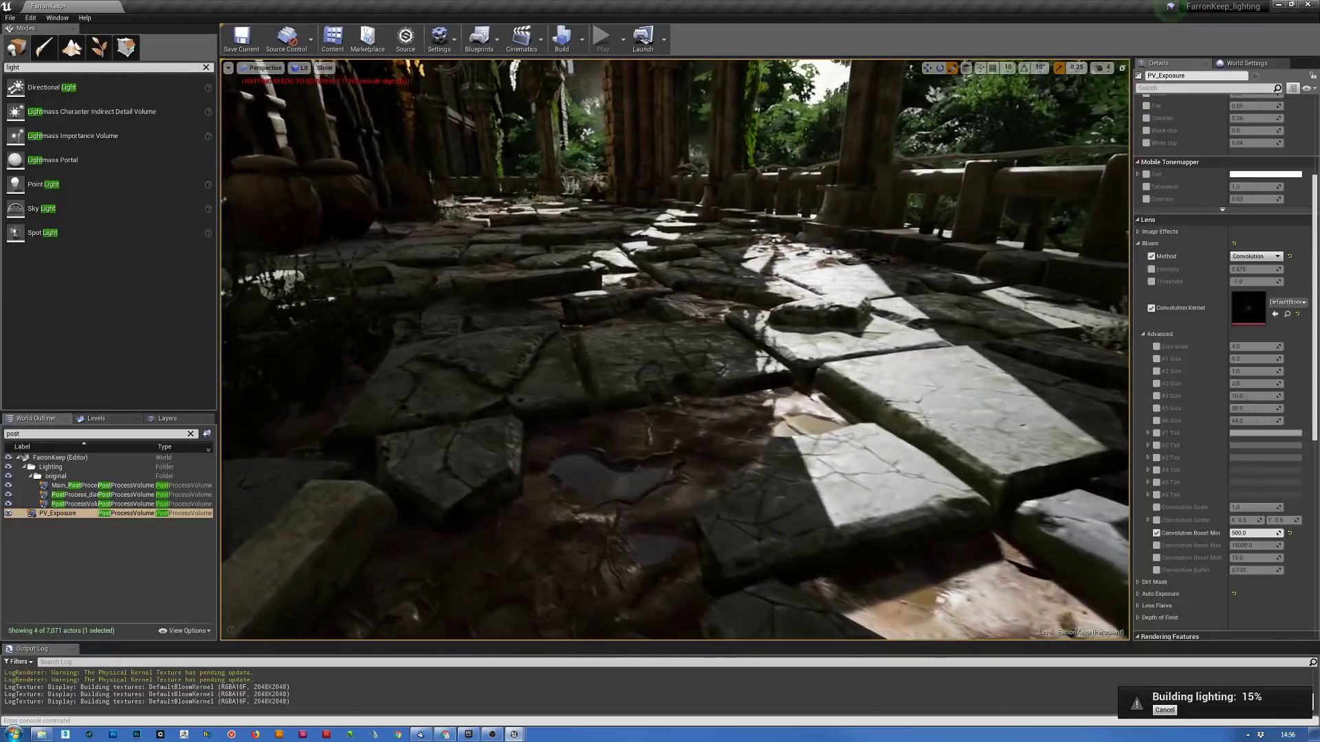
right_drag(924, 344, 921, 342)
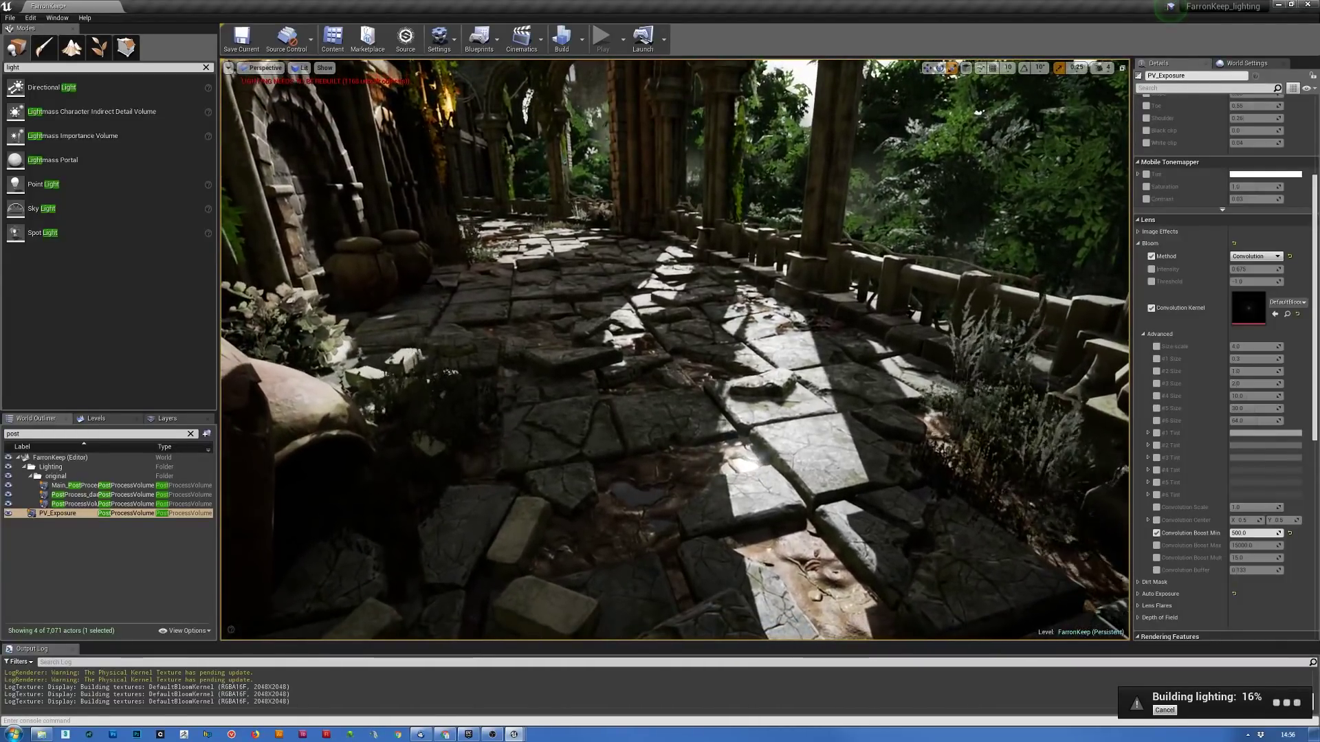
right_drag(922, 342, 920, 342)
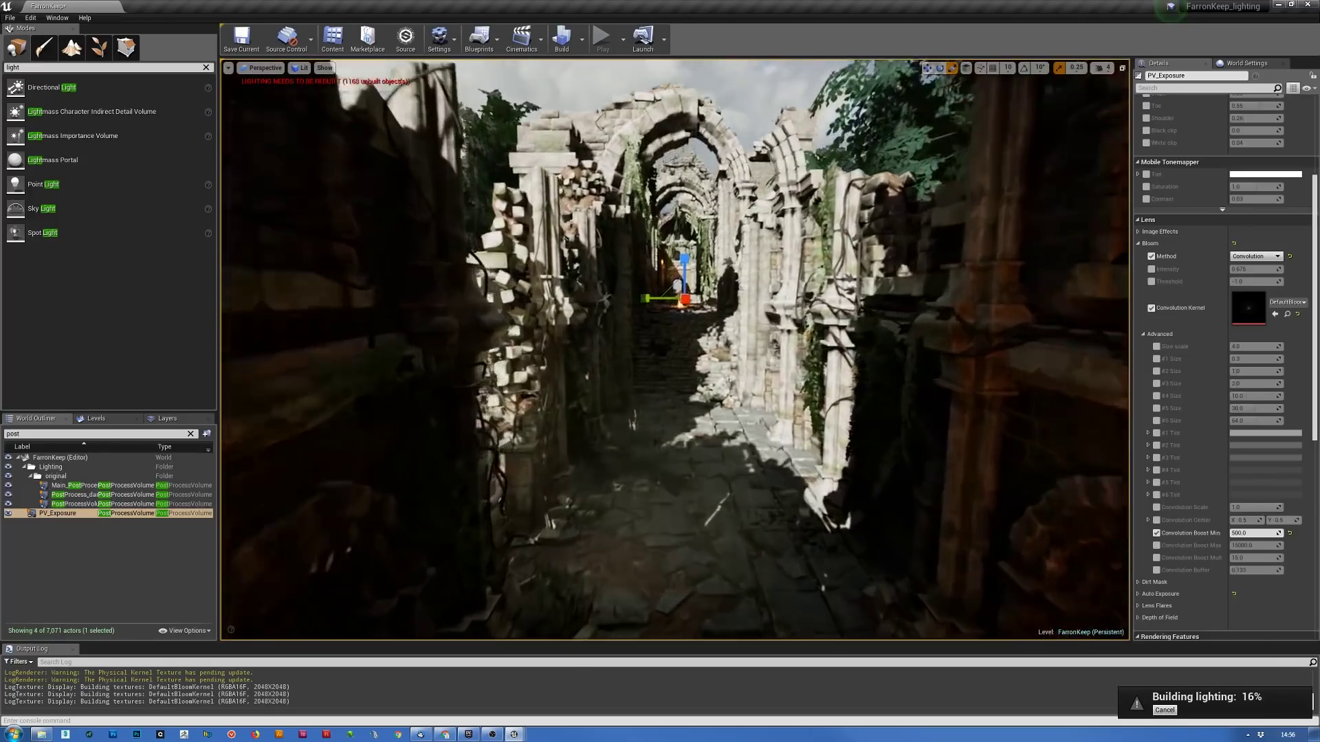
- Fly through the ruined corridor past the bonfire and examine the sun's bloom through the far archway
key(w)
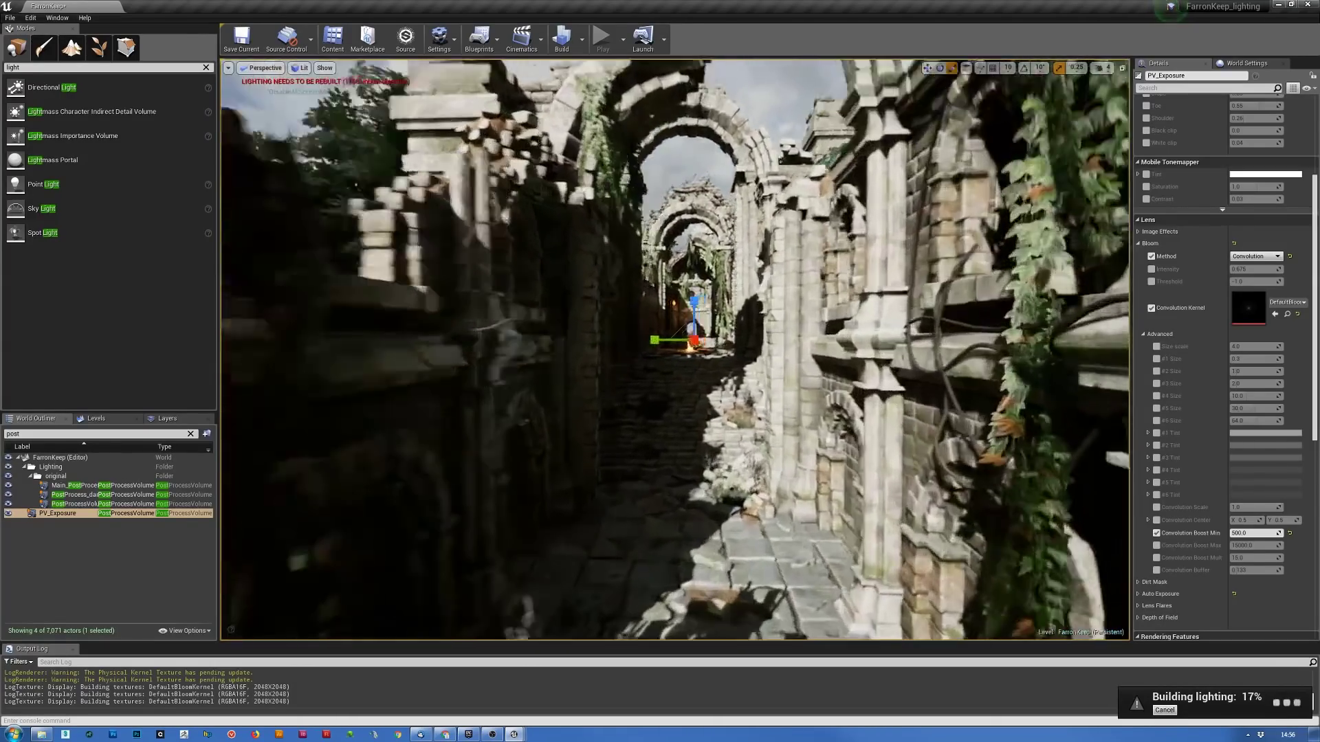
key(w)
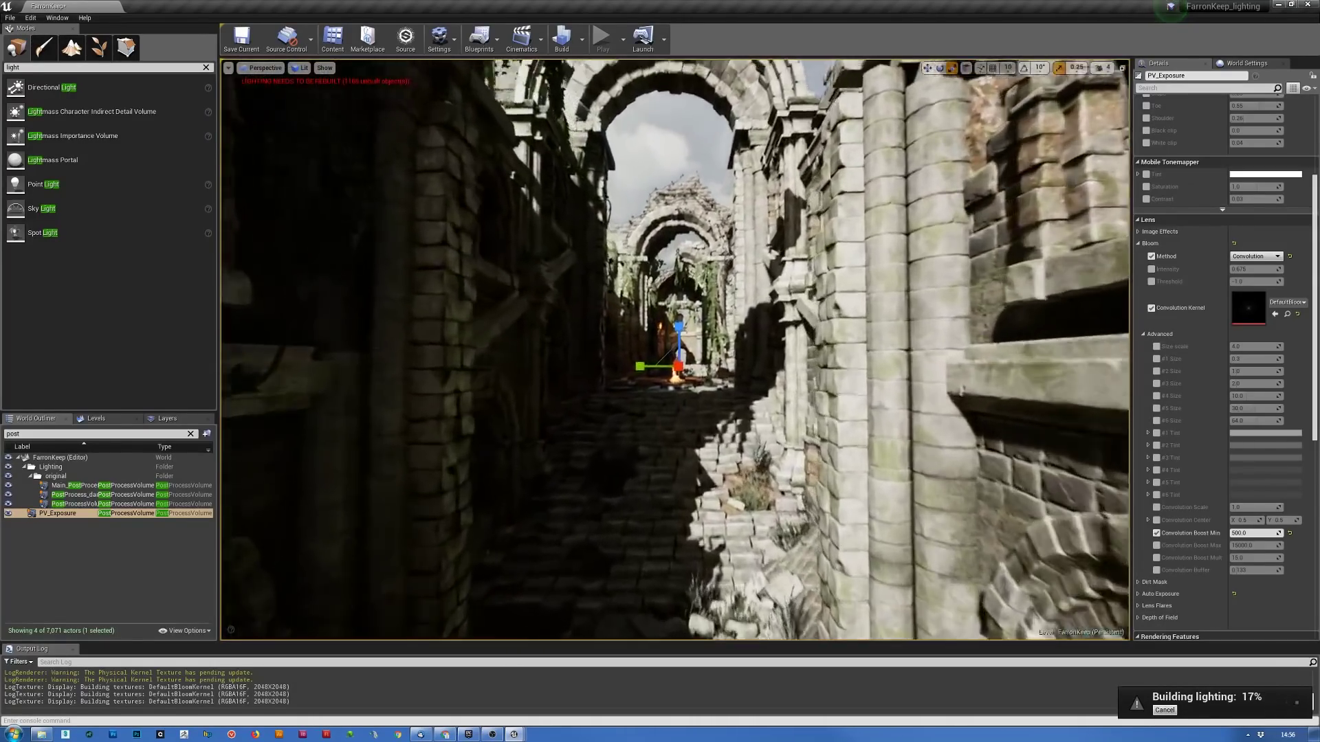
key(w)
key(w)
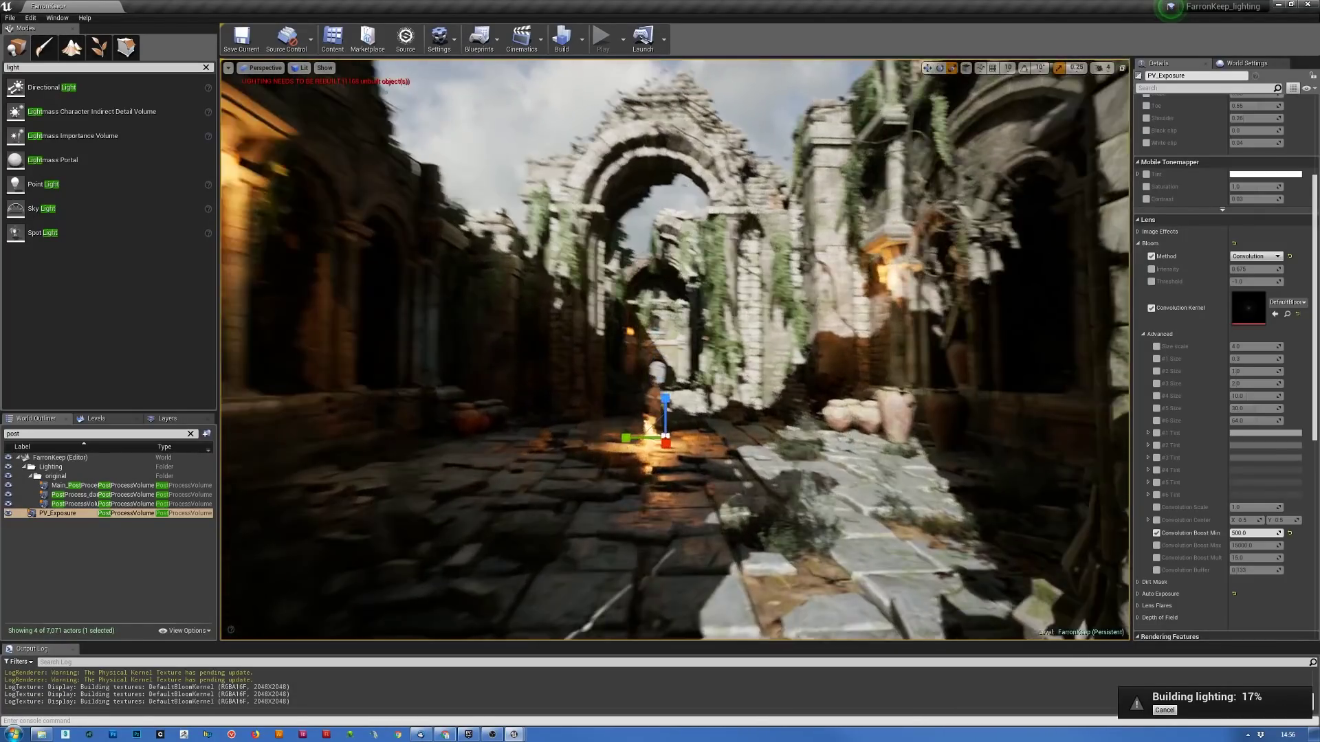
key(w)
key(w)
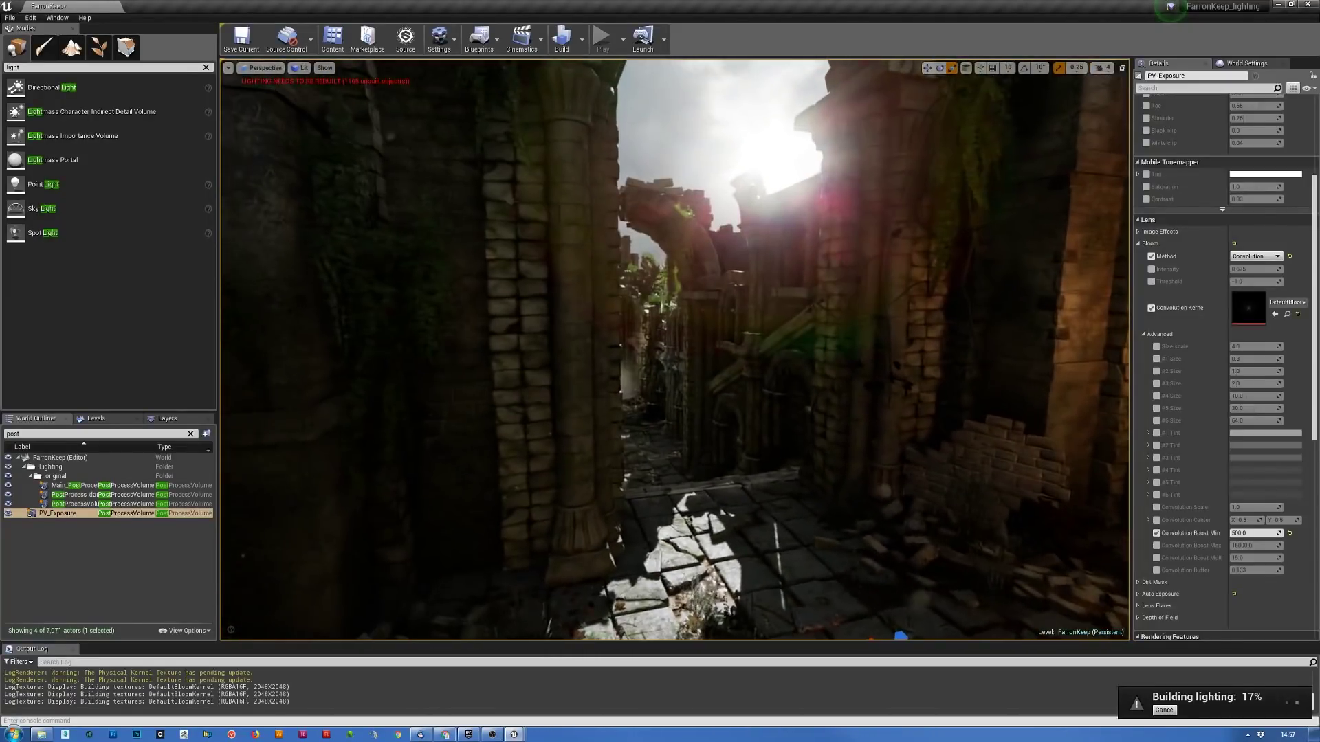
key(w)
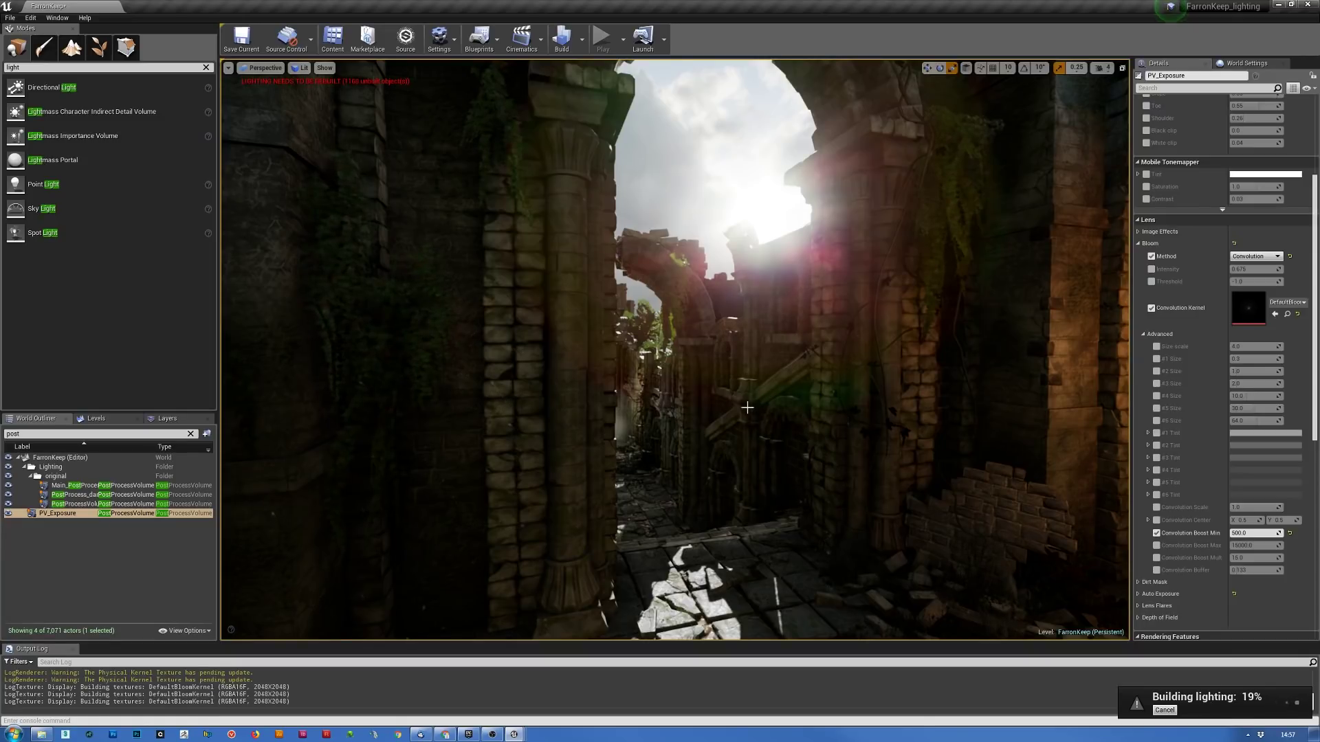
mouse_move(756, 408)
right_down()
mouse_move(811, 397)
mouse_move(770, 400)
right_up()
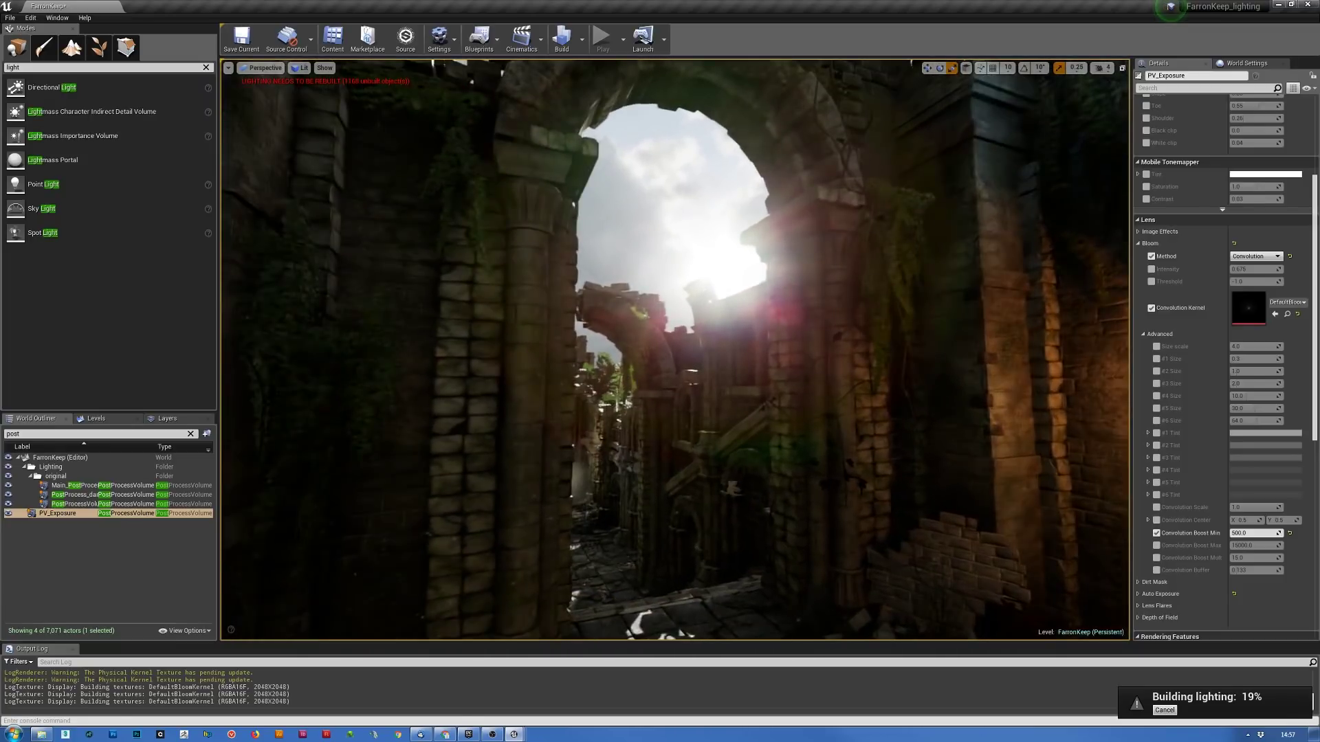
- Switch PV_Exposure's bloom Method to Standard and check the sun's glow through the archway
click(1255, 257)
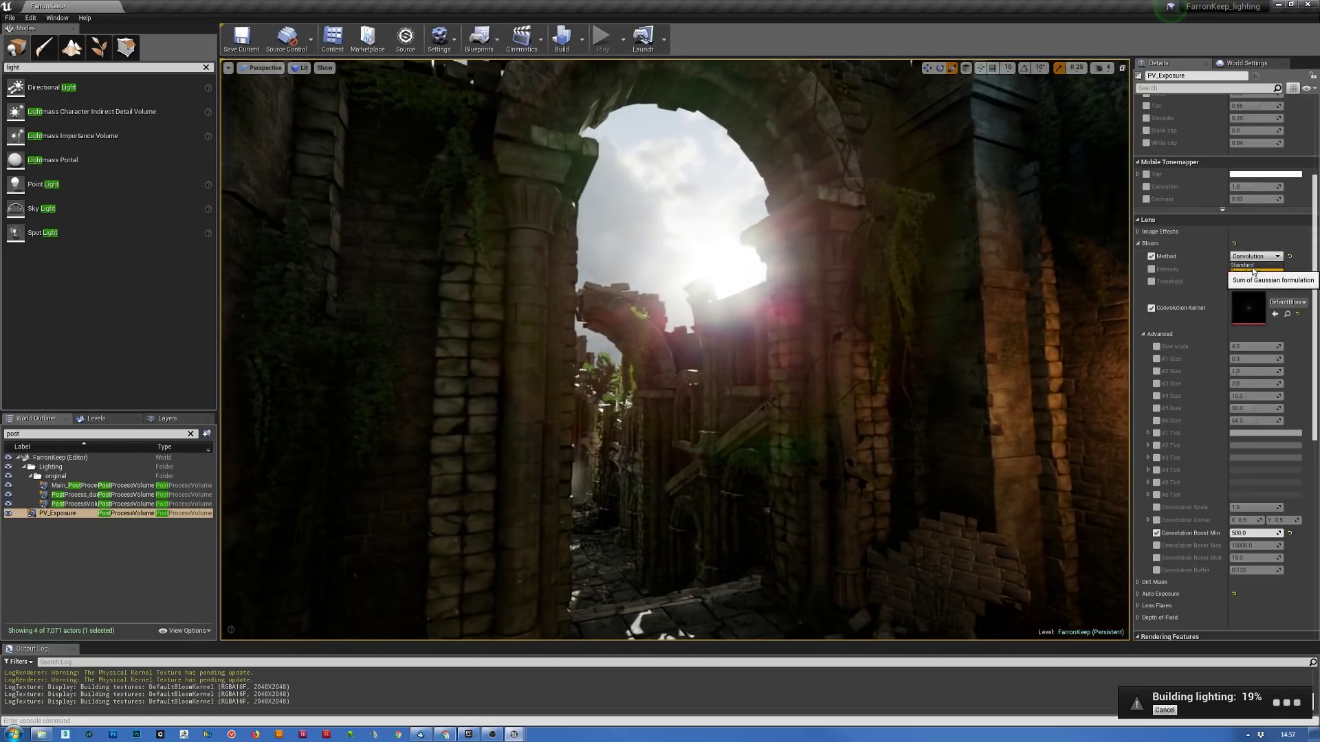
click(1248, 268)
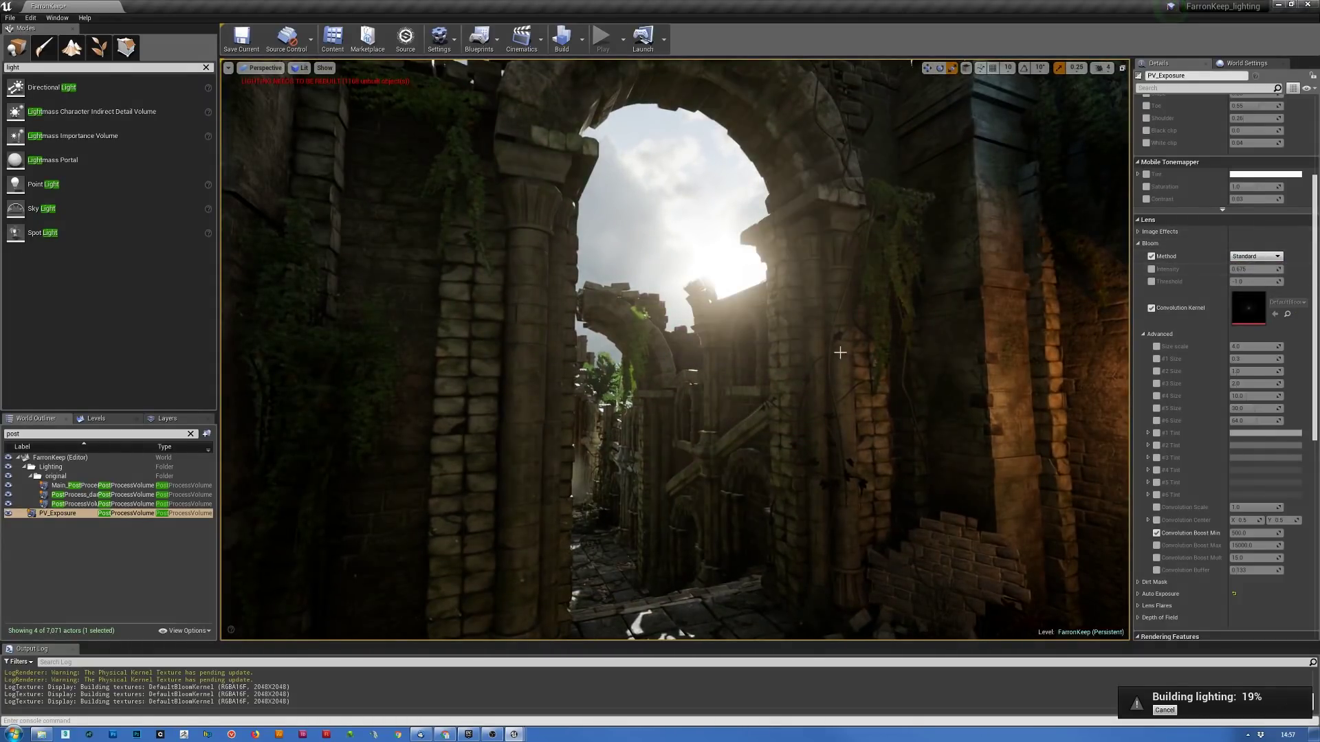
right_drag(674, 343, 641, 340)
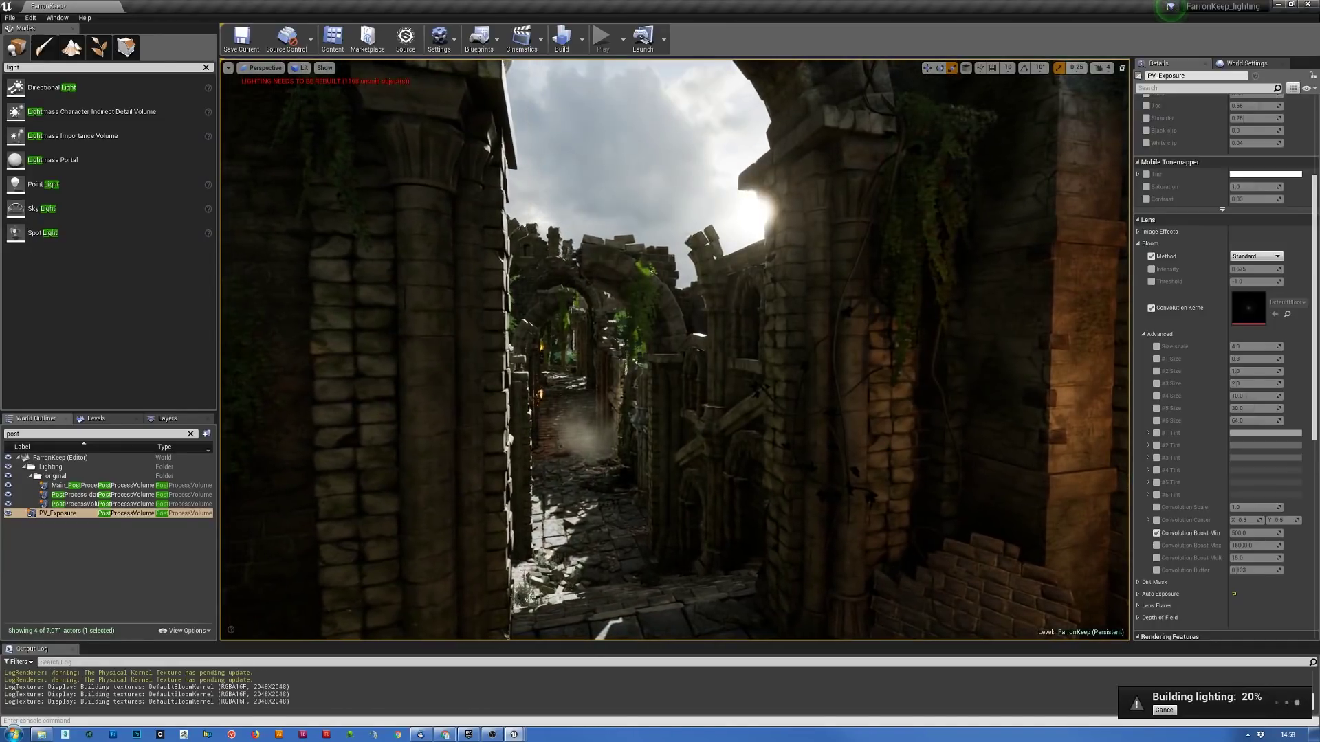
- Switch PV_Exposure's bloom Method back to Convolution and check the sun's flare through the stone arch
click(1255, 255)
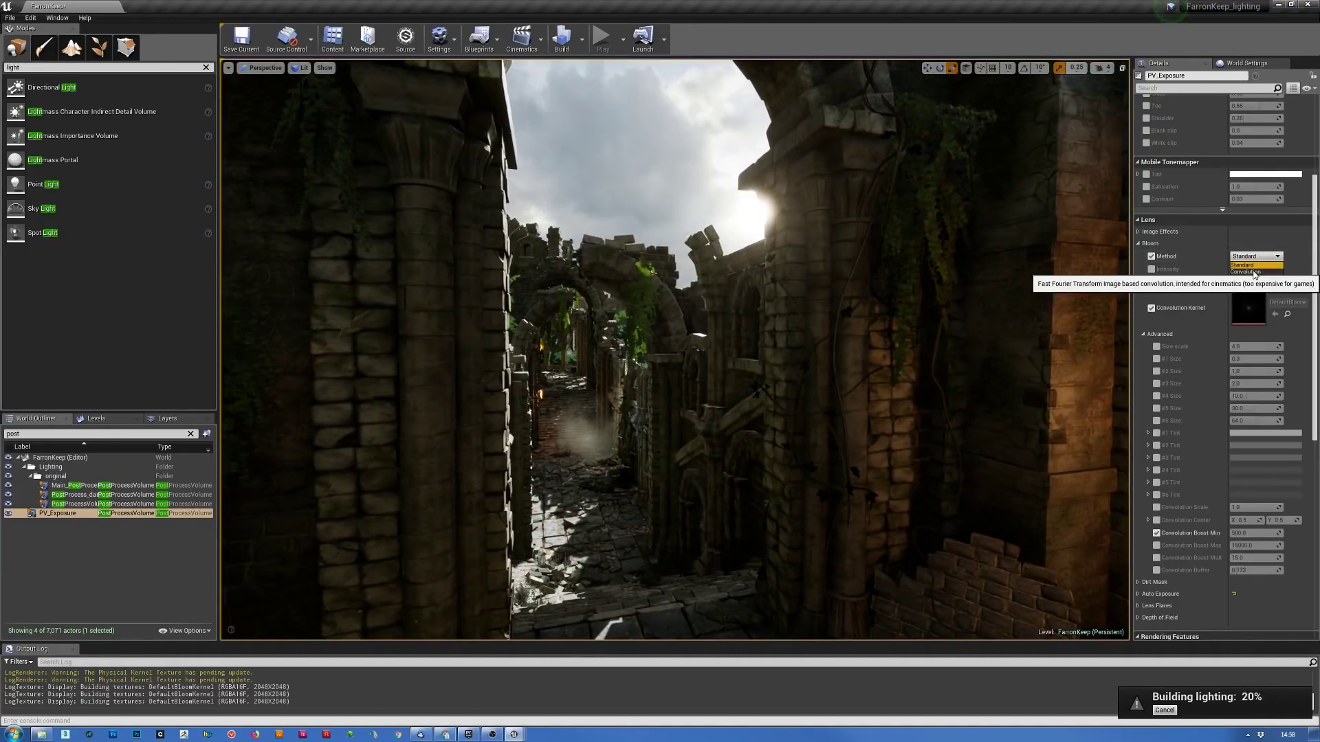
click(1251, 272)
right_drag(959, 328, 901, 328)
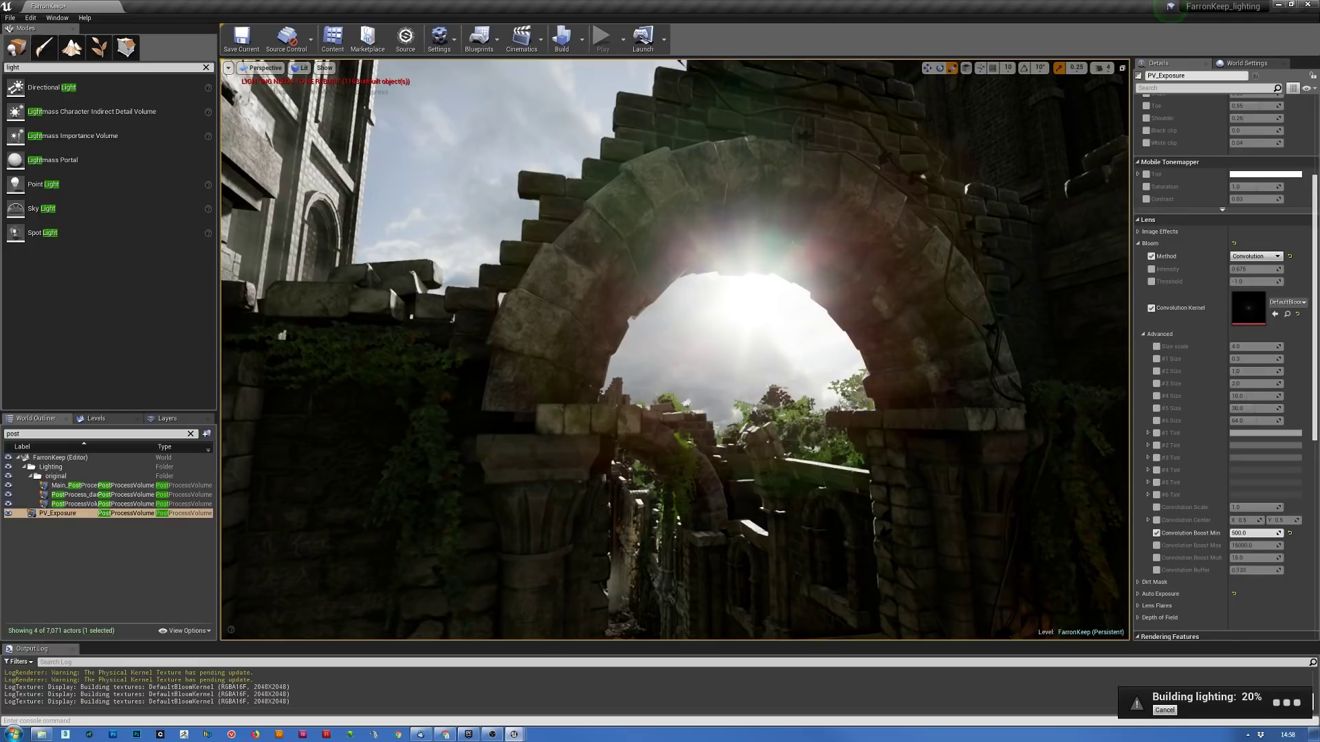
- Open the DefaultBloomKernel texture, examine its central star-shaped flare up close, and put the texture window away
double_click(1249, 307)
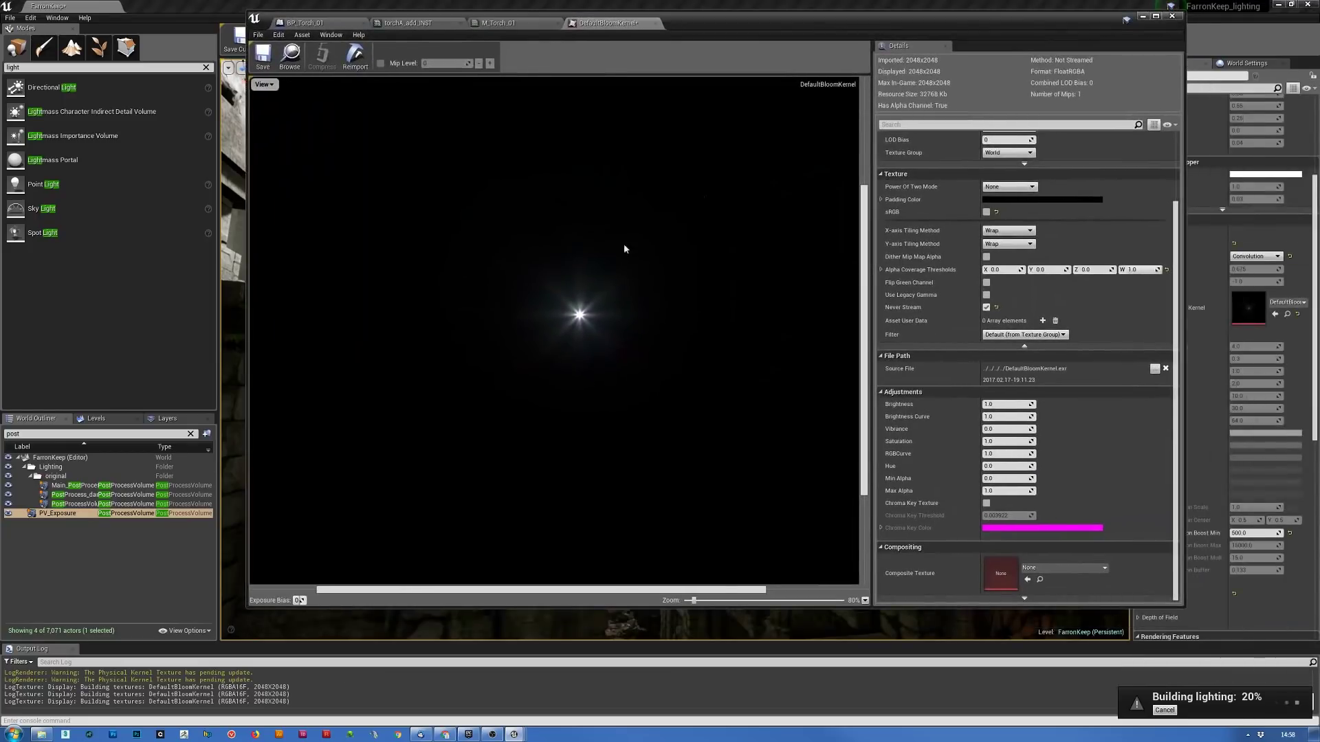
scroll(561, 307, up, 8)
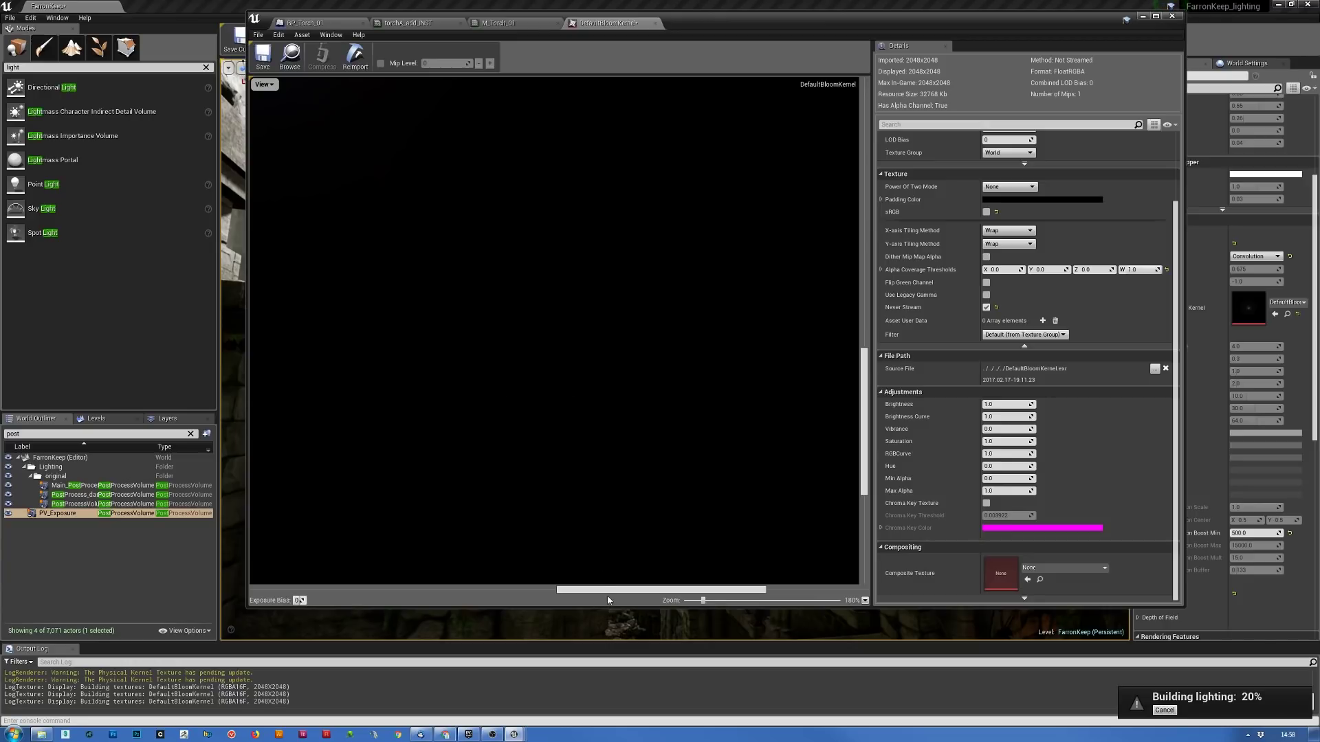
drag(607, 589, 482, 589)
drag(869, 392, 849, 331)
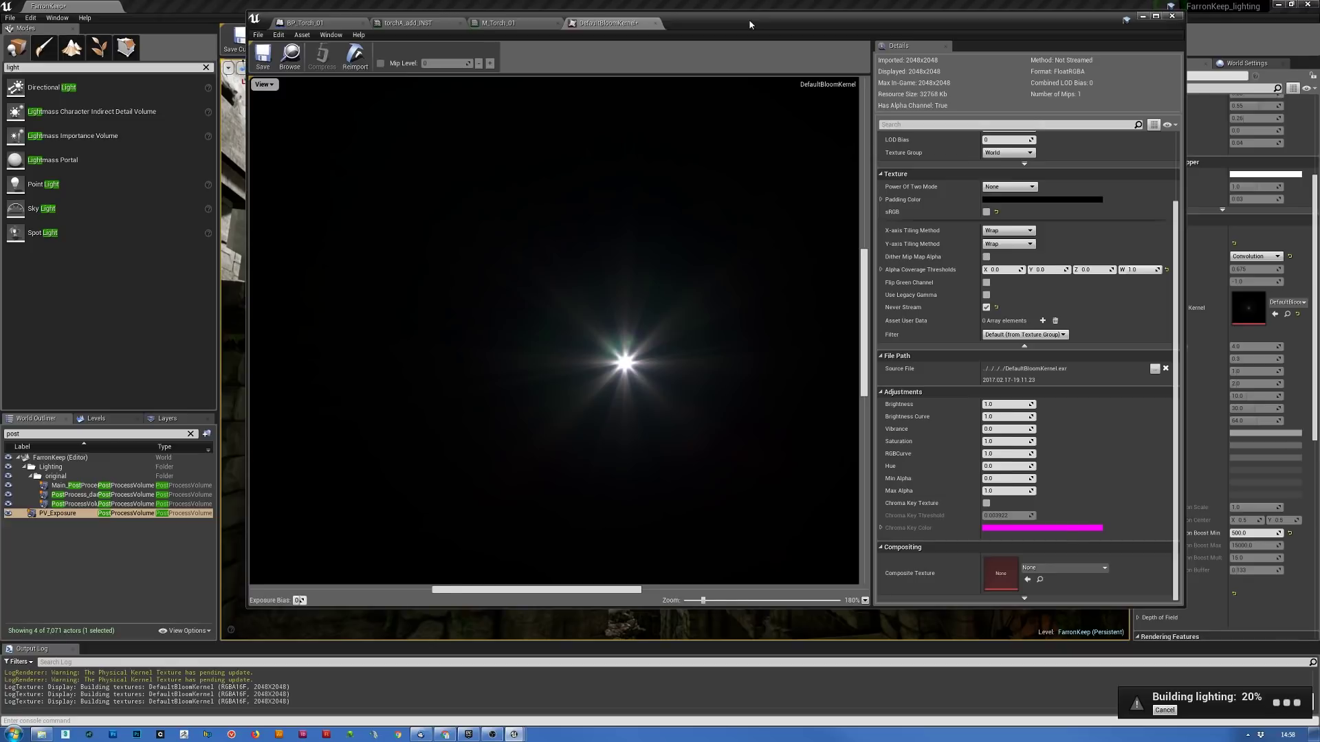
click(1142, 15)
- Fly back through the courtyard and examine the convolution bloom around the sun above the ruined arches
right_drag(748, 359, 948, 447)
key(s)
key(w)
key(s)
right_drag(777, 341, 777, 341)
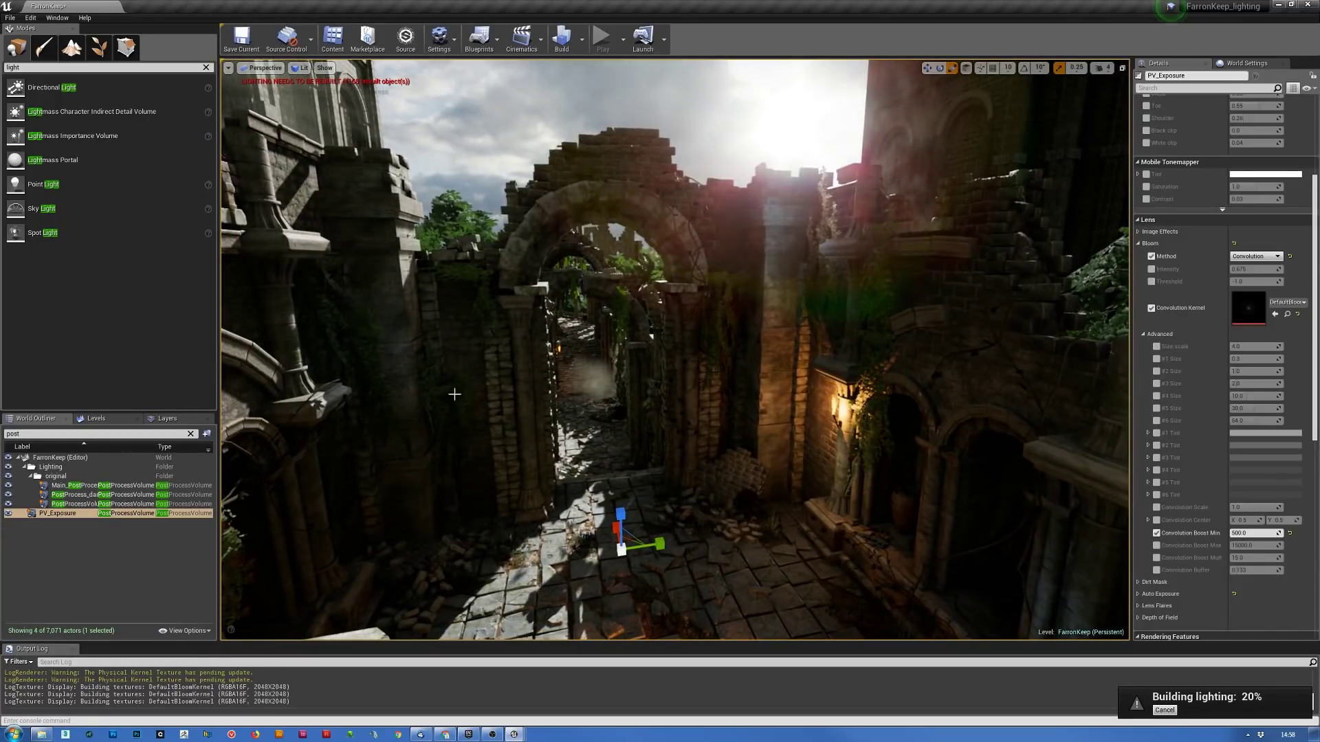
right_drag(849, 490, 850, 490)
right_drag(715, 367, 715, 367)
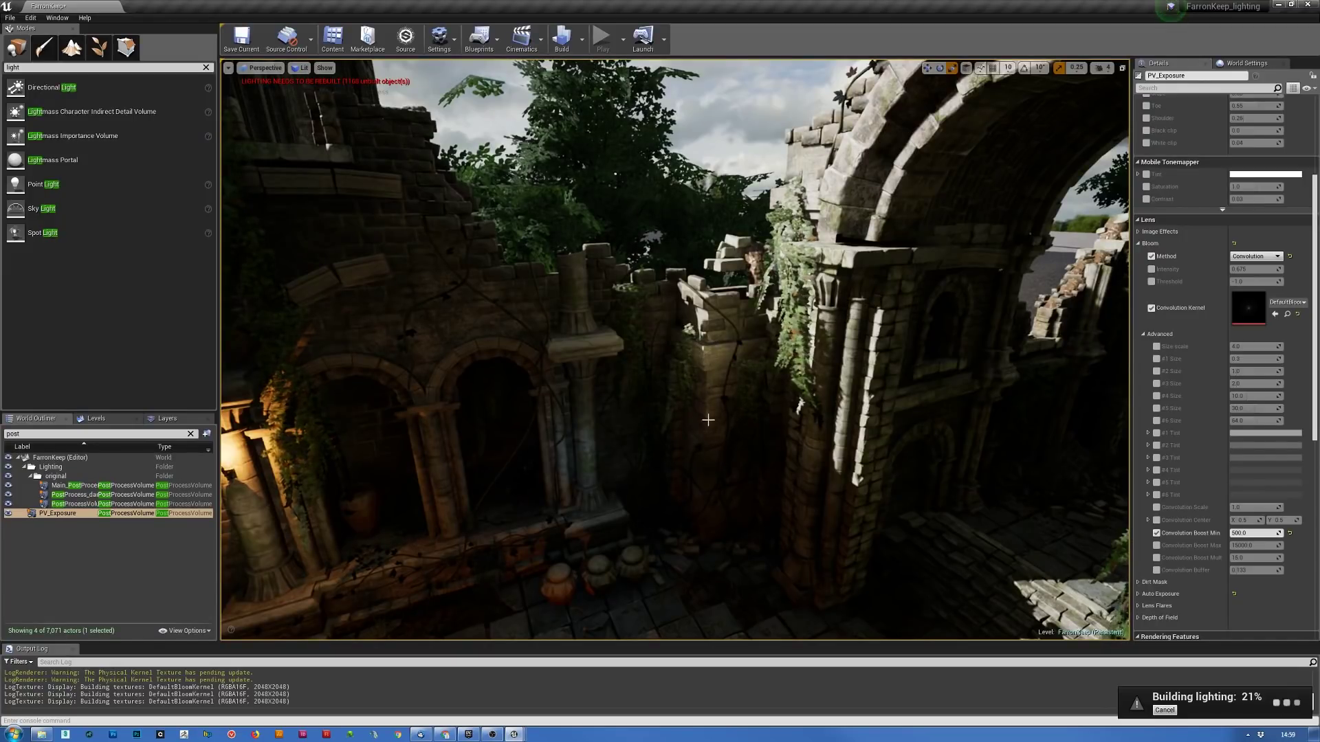
- Select the vine leaf cluster on the sunlit arch and open its material instance, inspecting the leaves in the preview
right_drag(768, 432, 809, 466)
right_drag(742, 231, 742, 231)
click(730, 220)
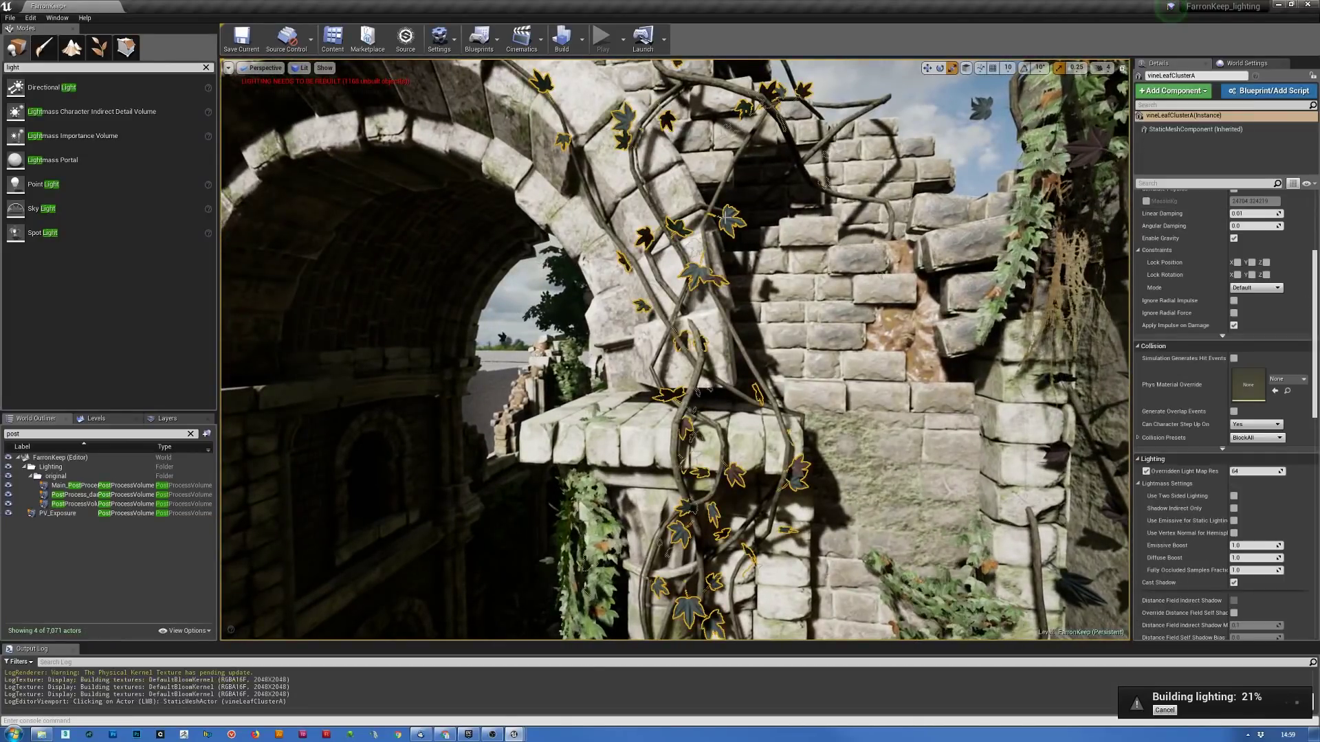
scroll(1307, 391, up, 5)
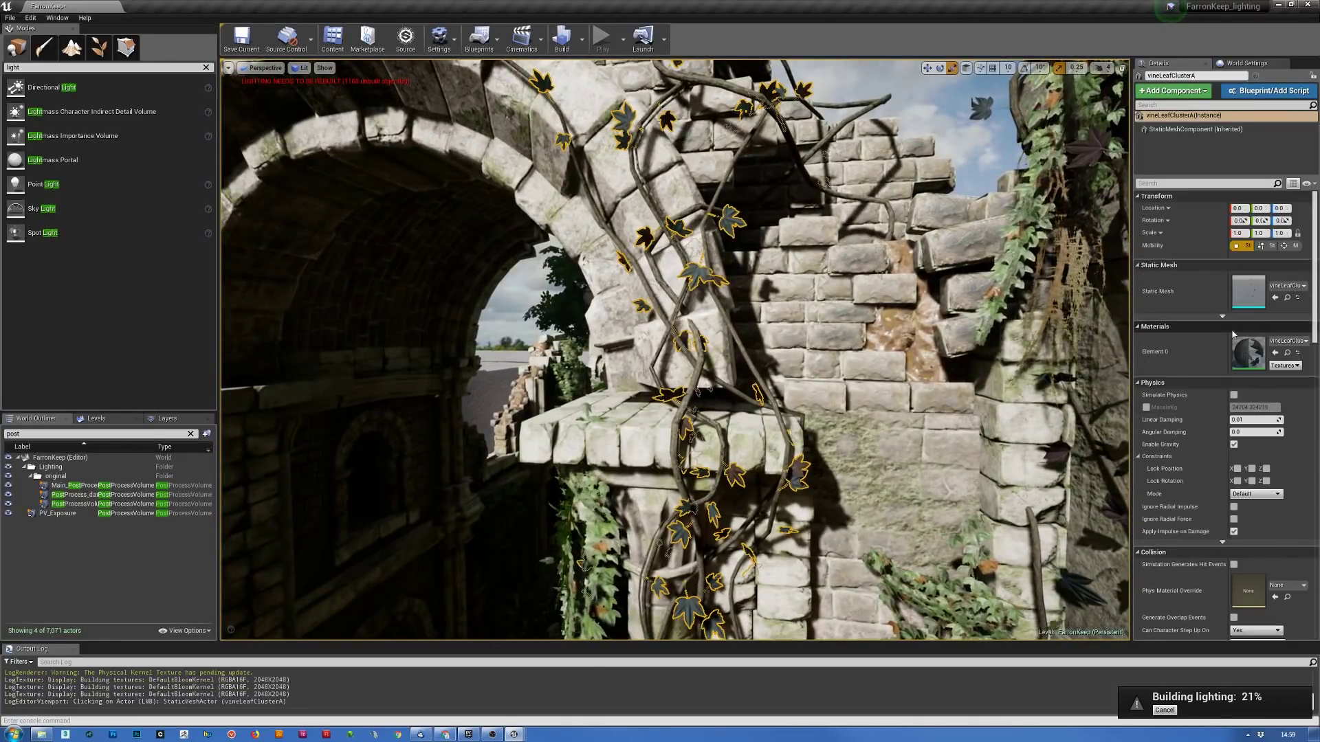
double_click(1247, 352)
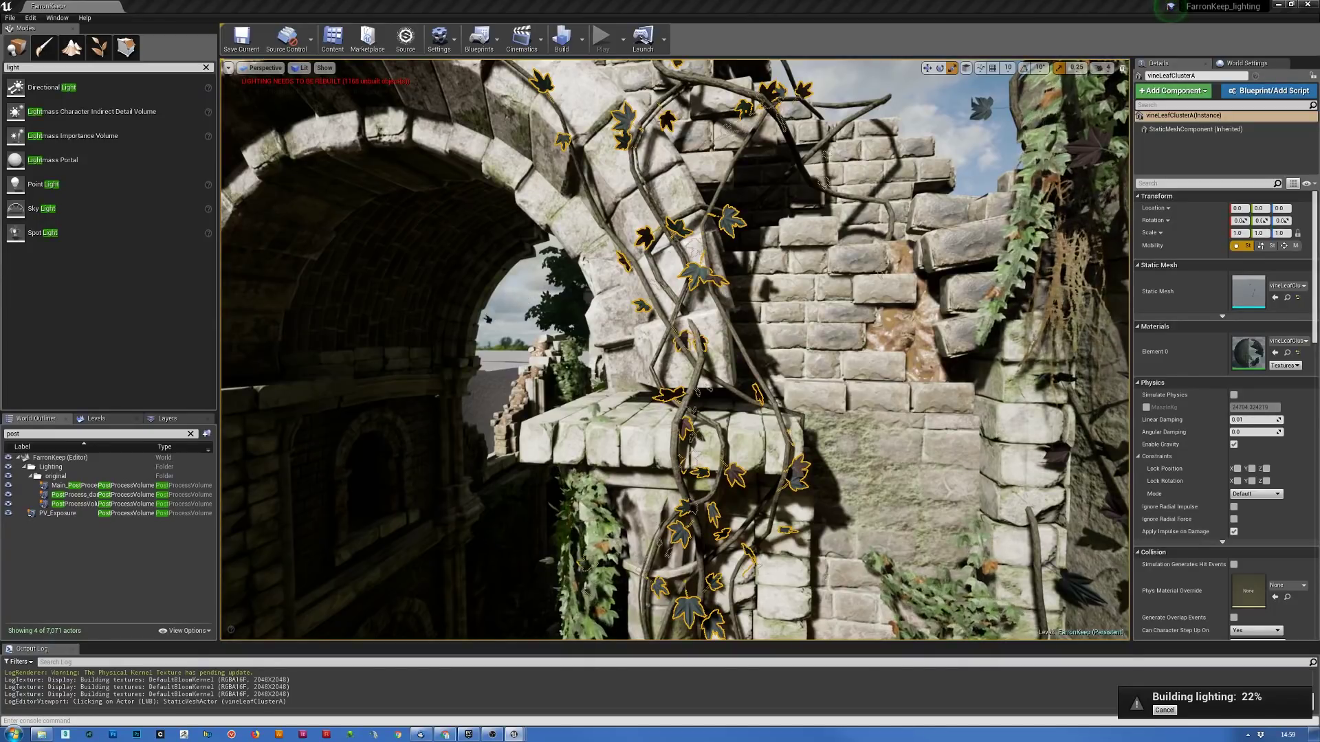
double_click(1249, 353)
drag(1318, 98, 844, 67)
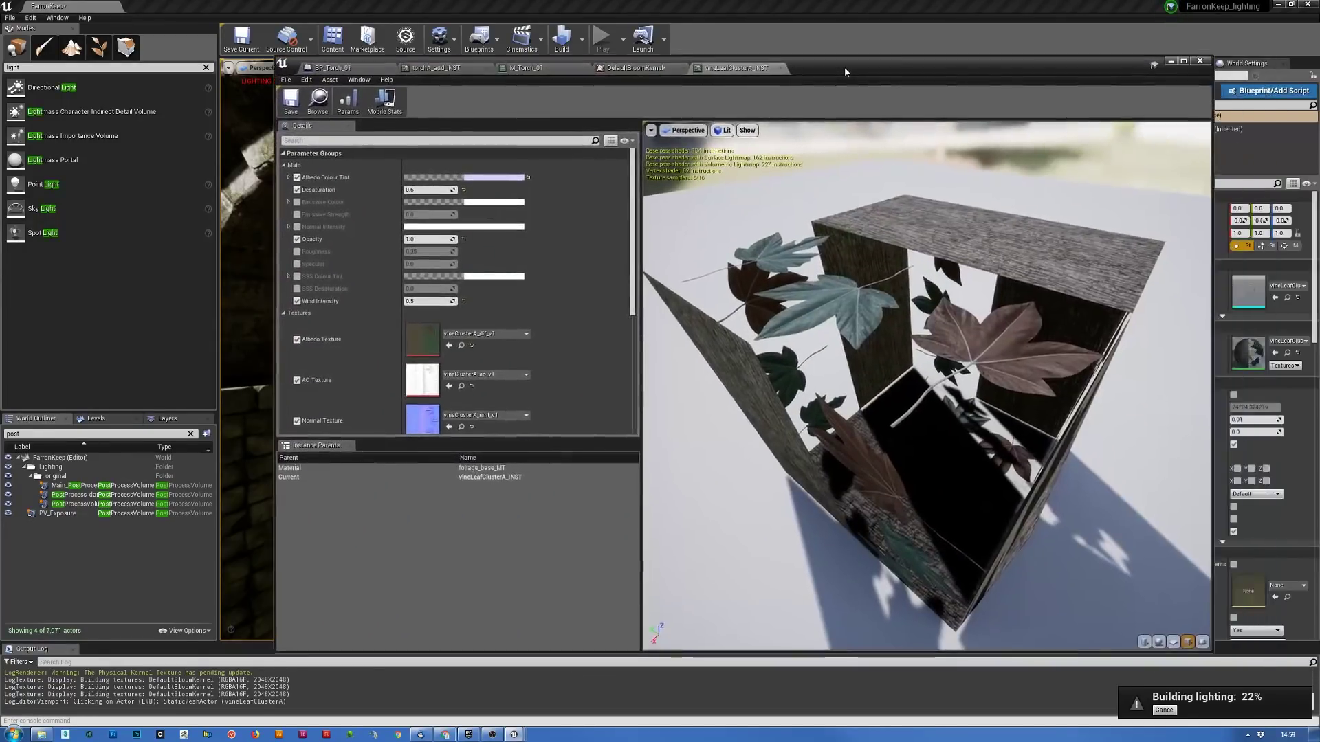
drag(905, 427, 852, 307)
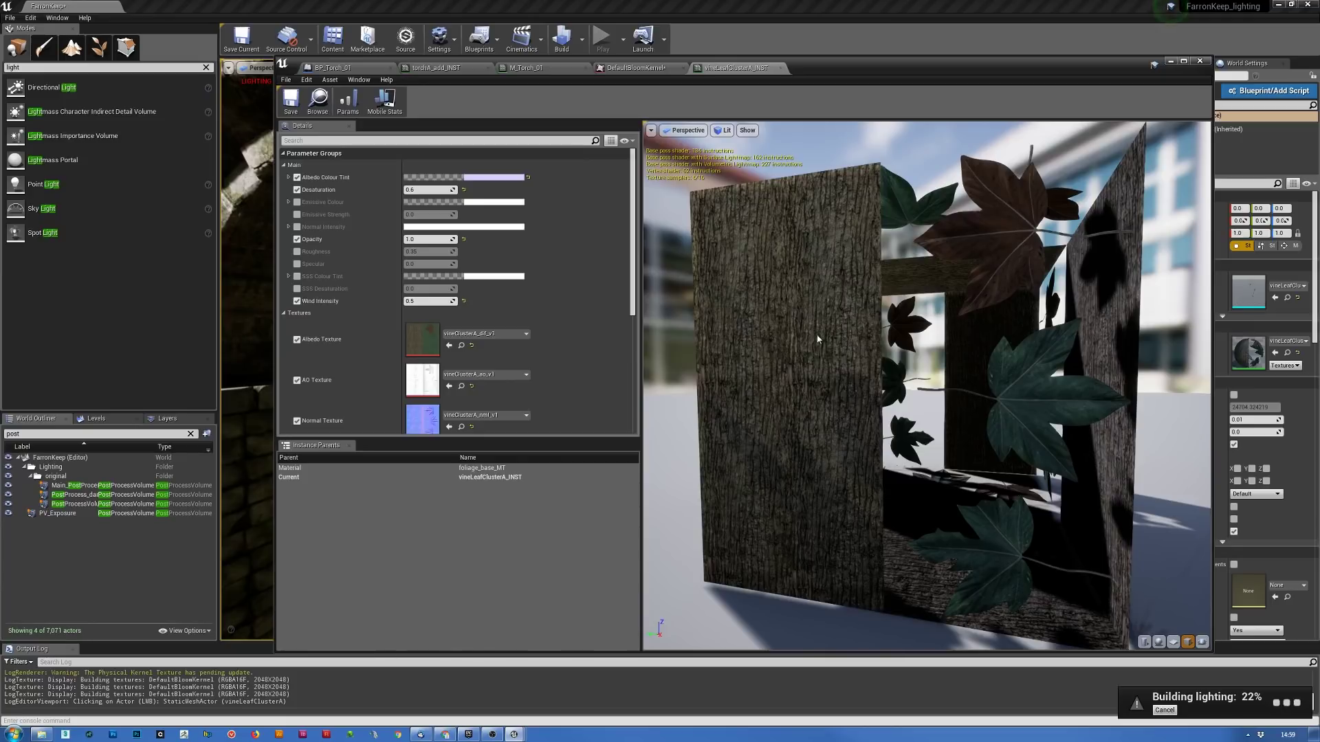
- Reset the leaf material's Desaturation to 0.0 and set its Albedo Colour Tint to a pale warm white with value 1.5
click(465, 192)
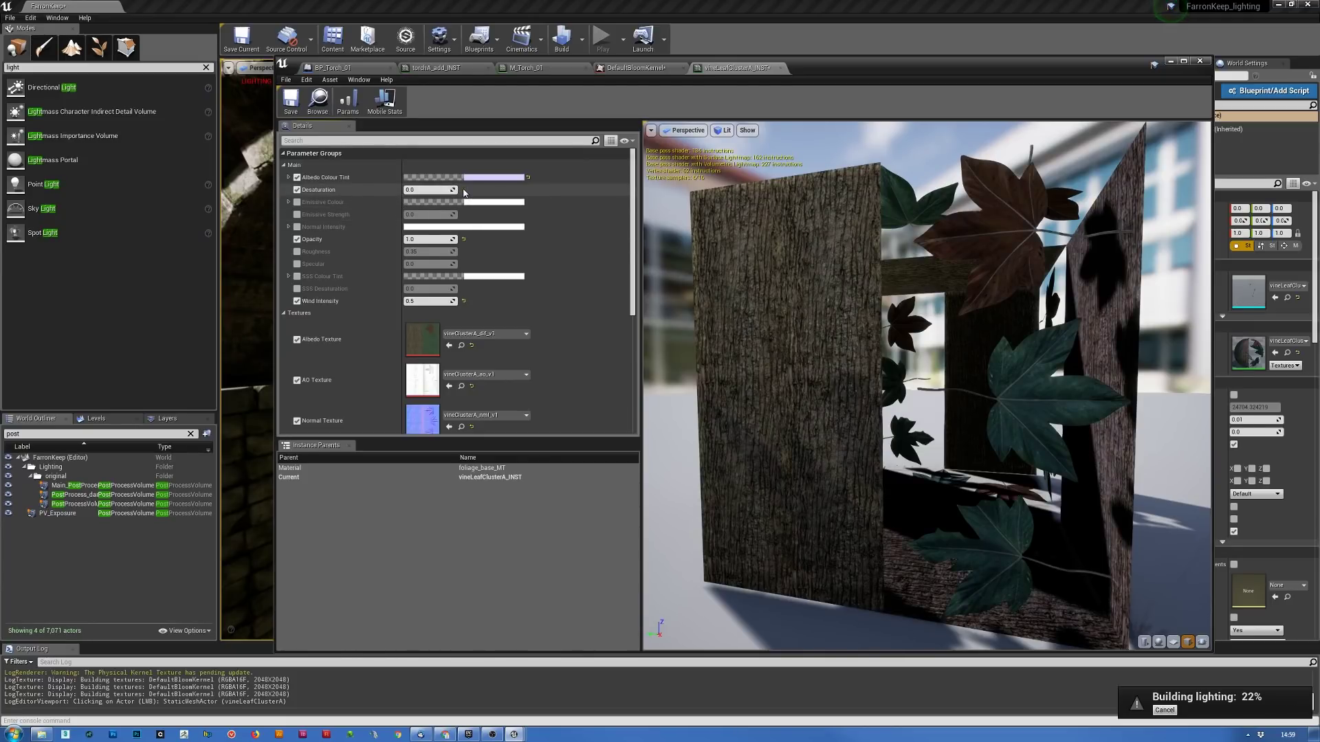
click(500, 179)
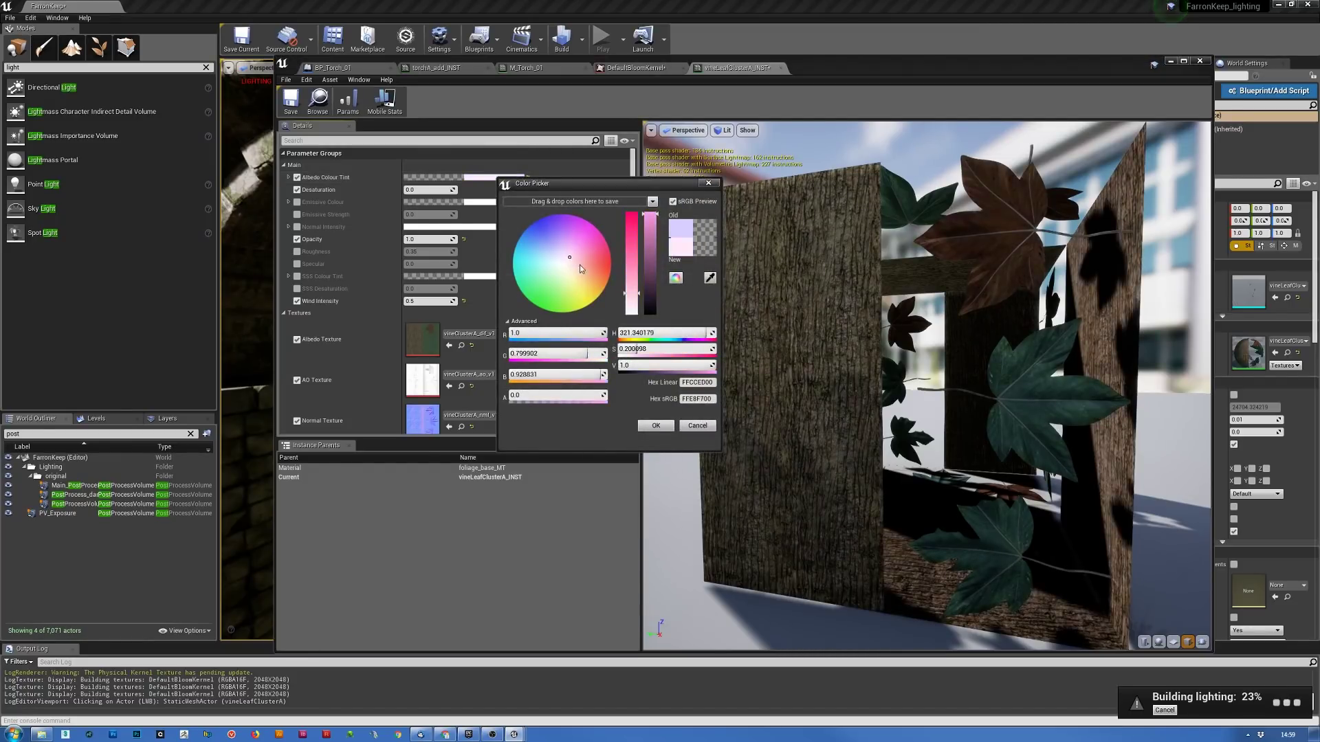
mouse_move(580, 275)
mouse_down()
mouse_move(512, 261)
mouse_move(551, 240)
mouse_move(536, 312)
mouse_move(467, 220)
mouse_move(567, 266)
mouse_up()
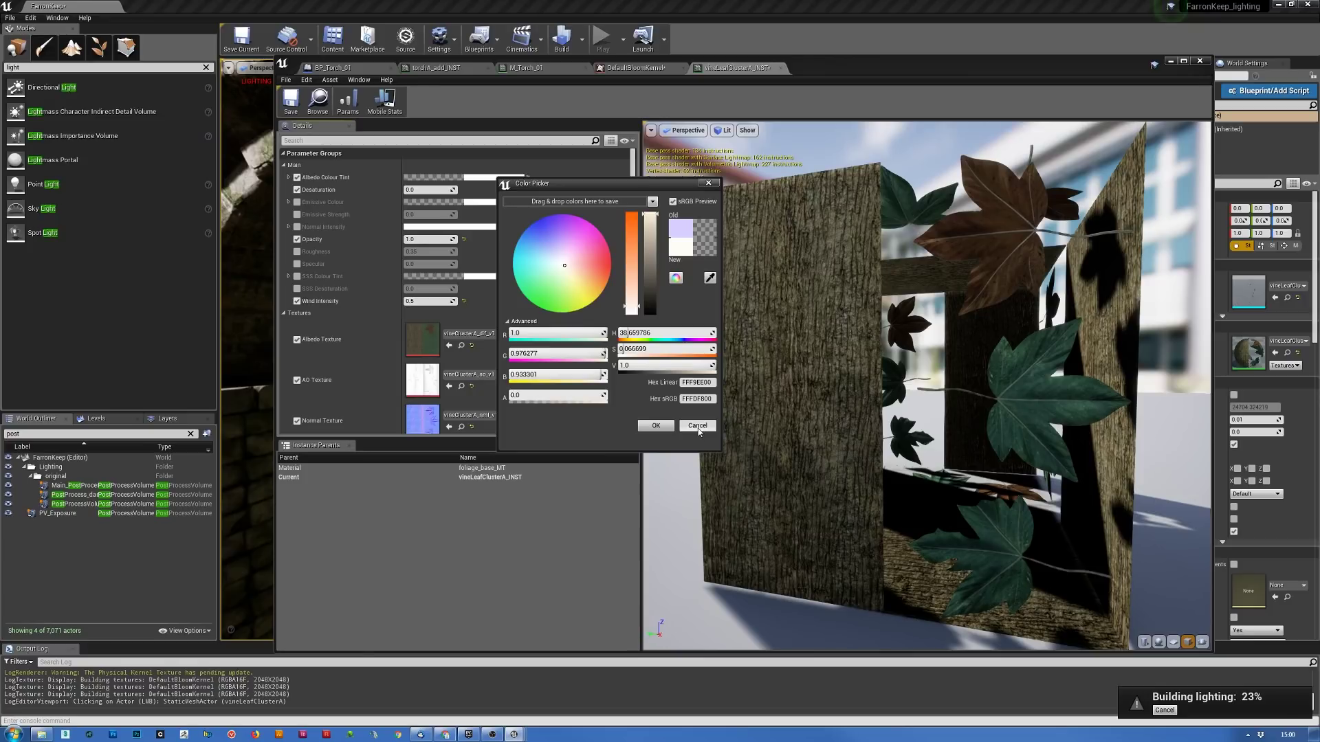
click(644, 366)
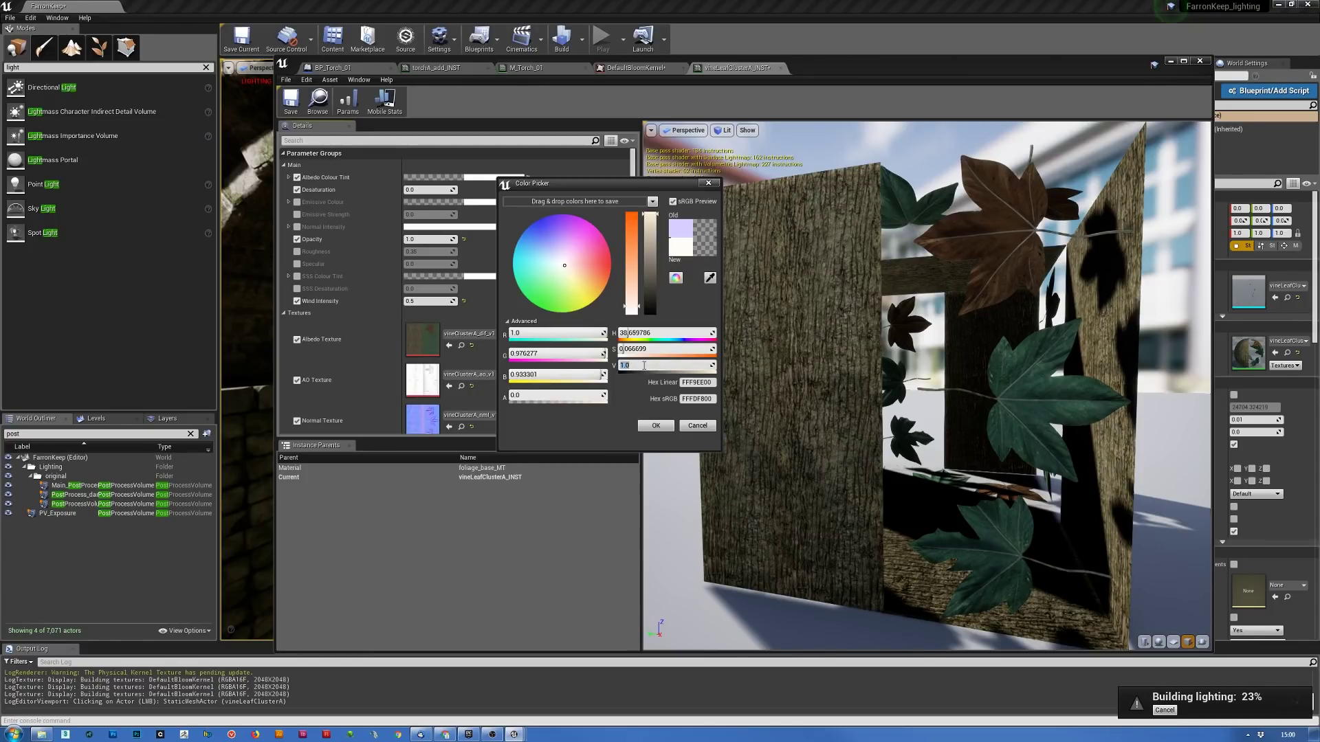
text(1.5)
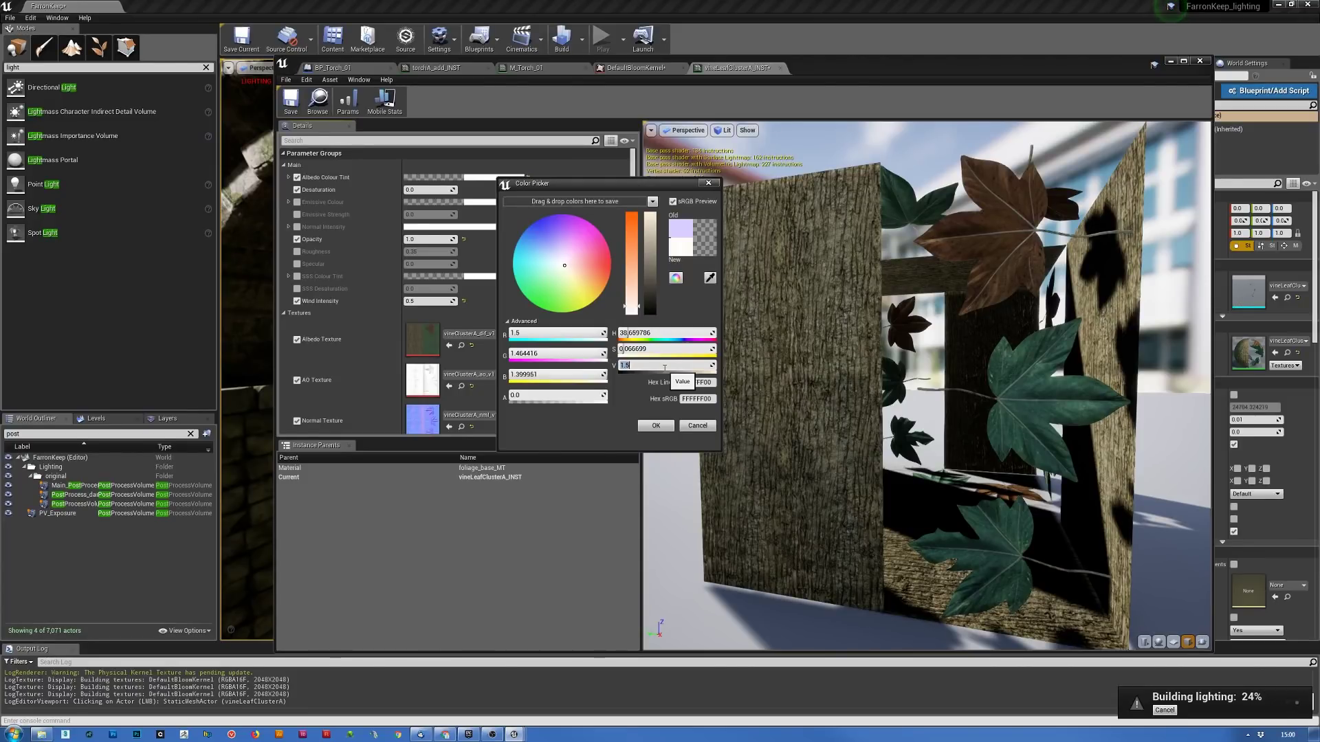
click(657, 426)
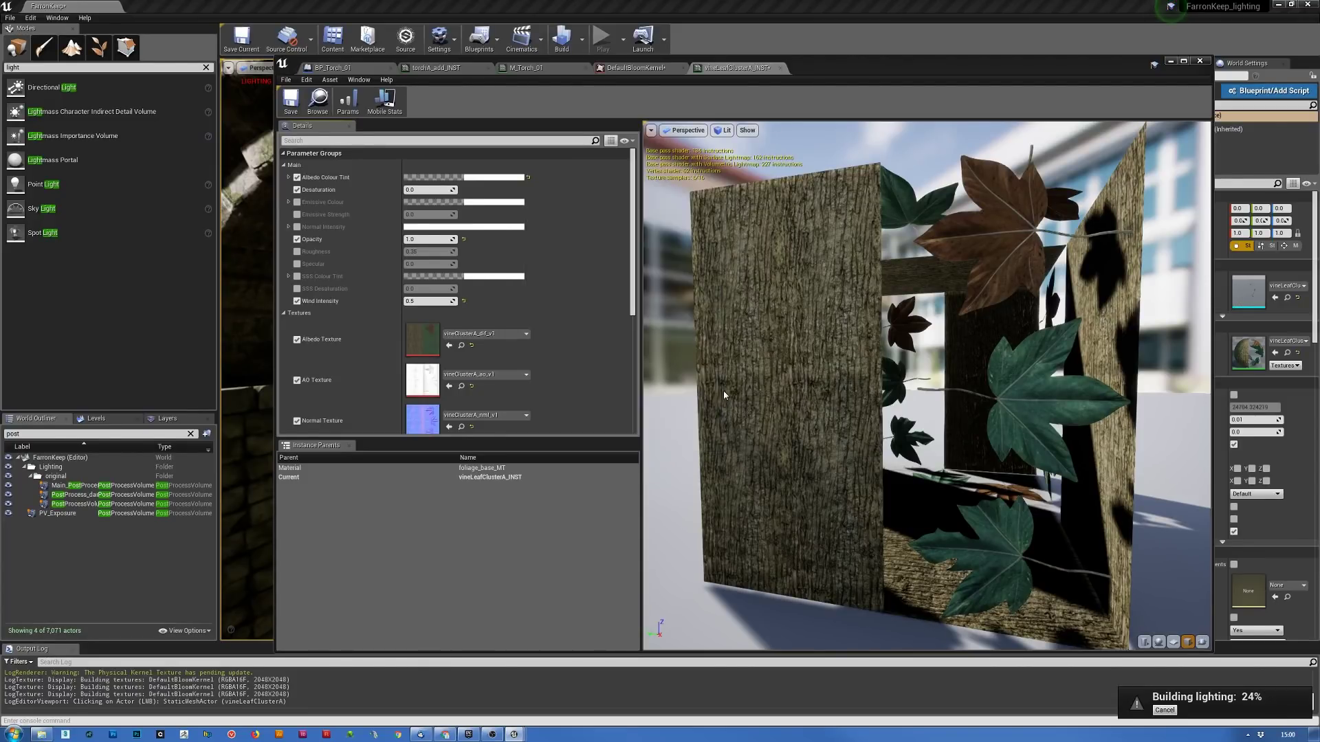
- Move the material window off the viewport, deselect the vine cluster, and inspect the recoloured leaves on the sunlit arch
drag(810, 67, 1319, 108)
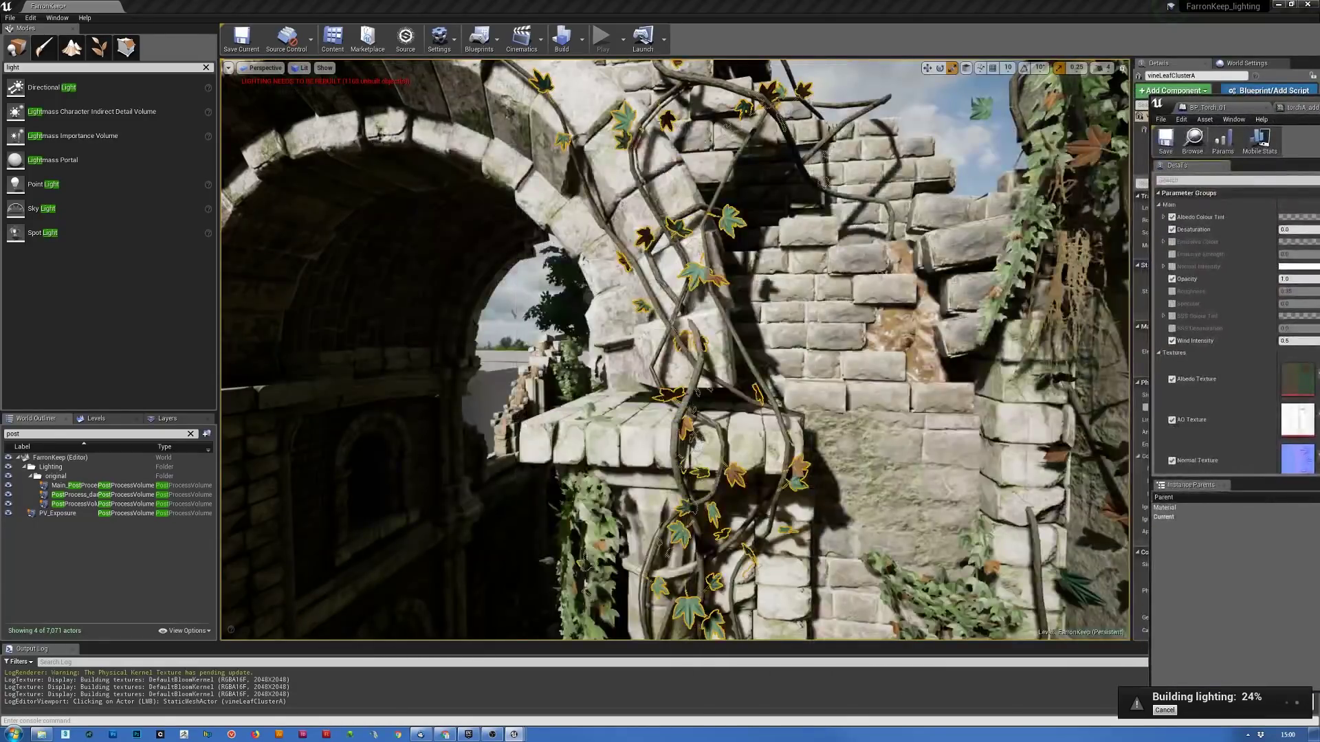
right_drag(788, 413, 793, 474)
key(Escape)
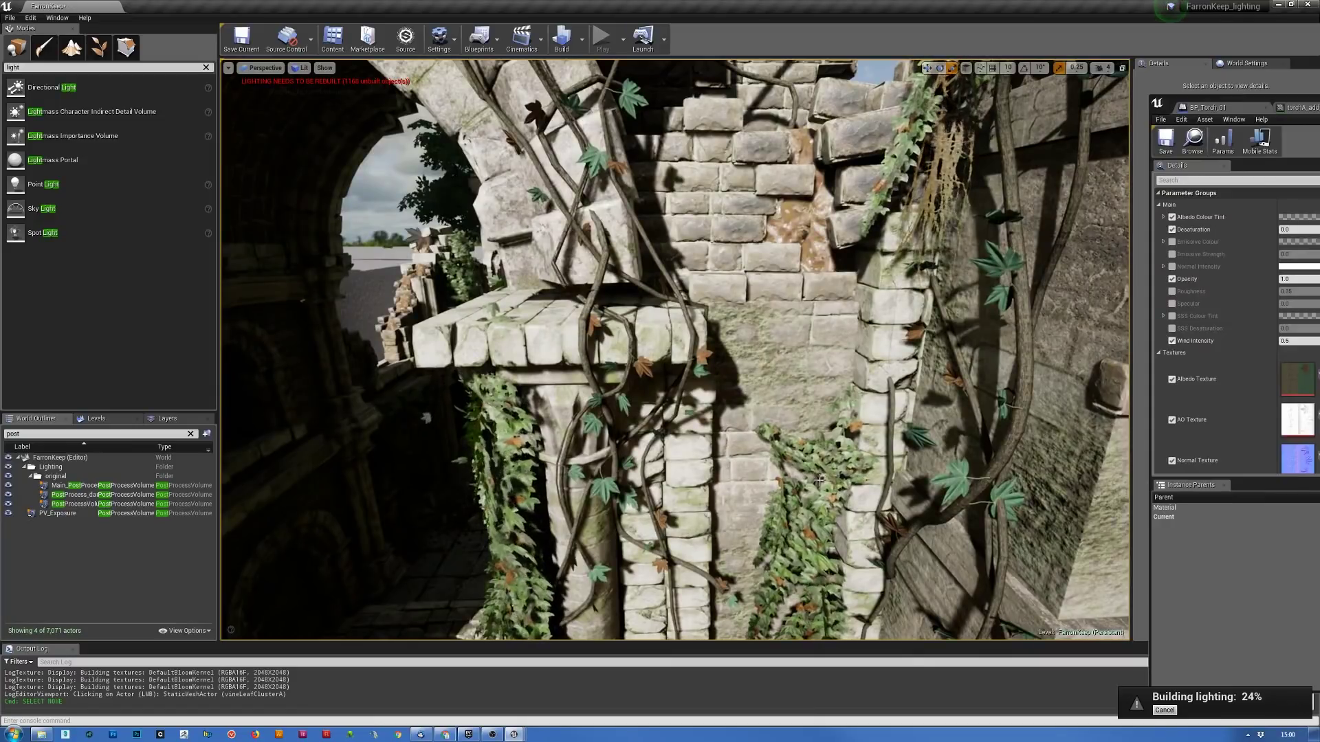
right_drag(818, 479, 865, 418)
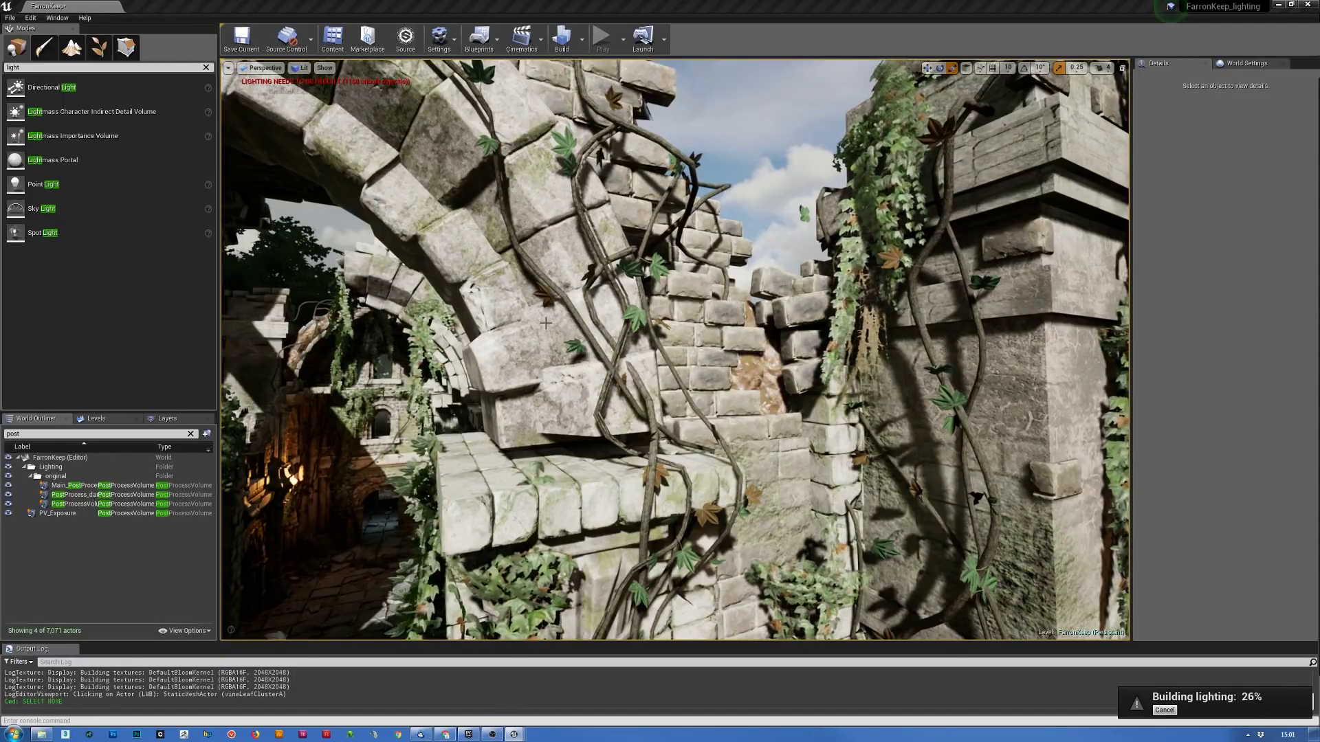
right_drag(538, 242, 597, 423)
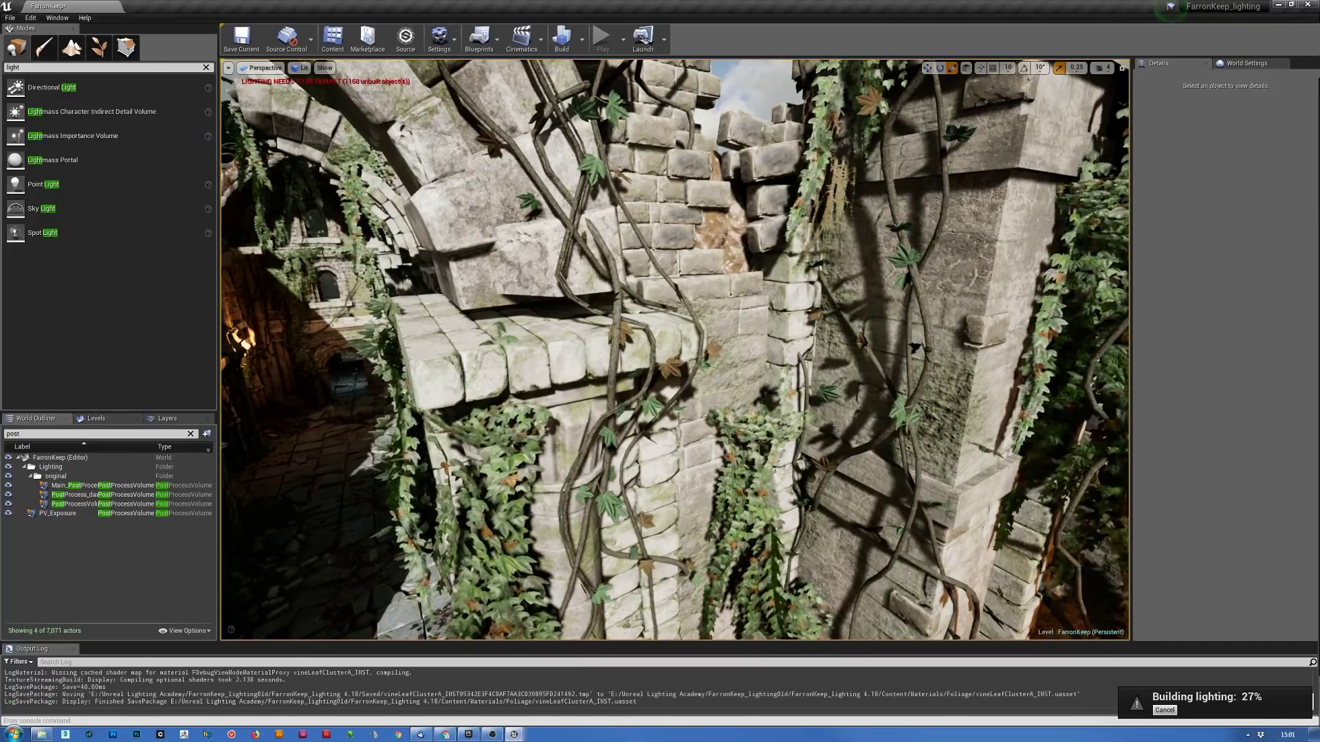
- Return to the bonfire courtyard and bring up the viewport's Buffer Visualization modes
right_drag(835, 426, 1319, 474)
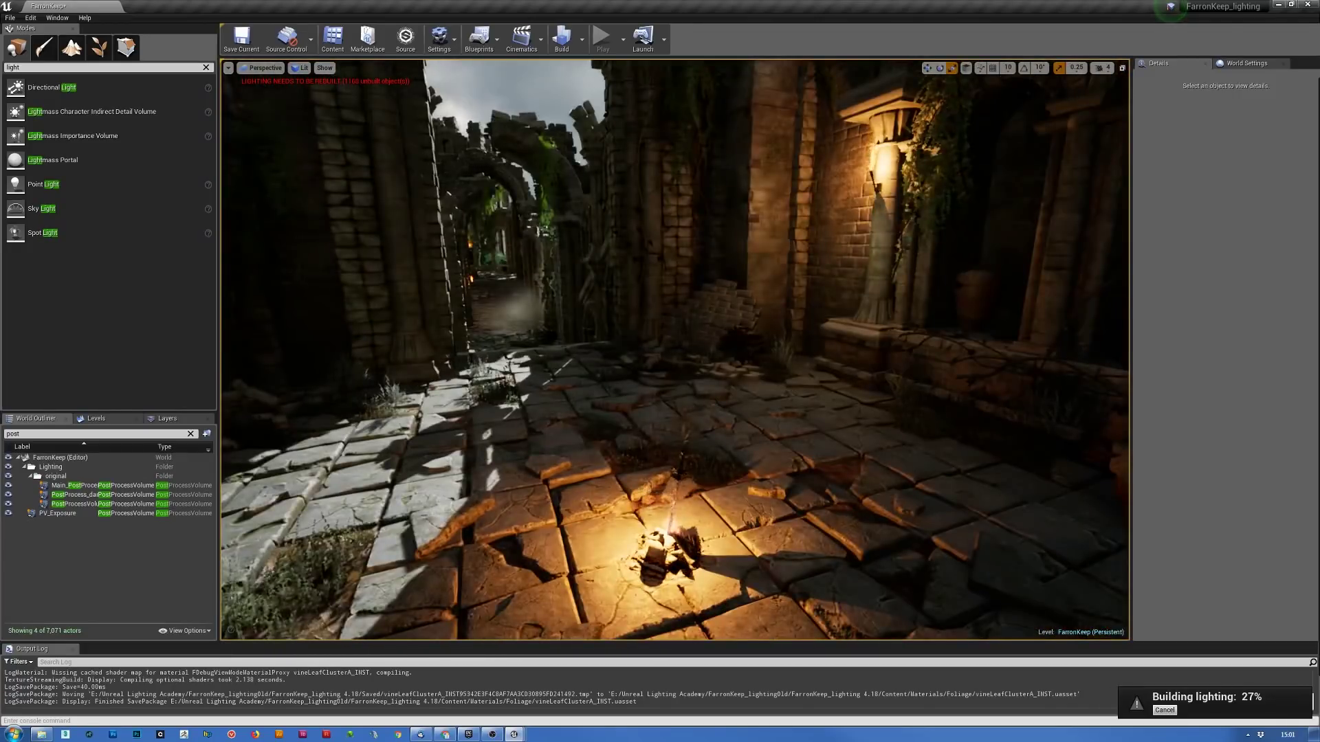
click(301, 69)
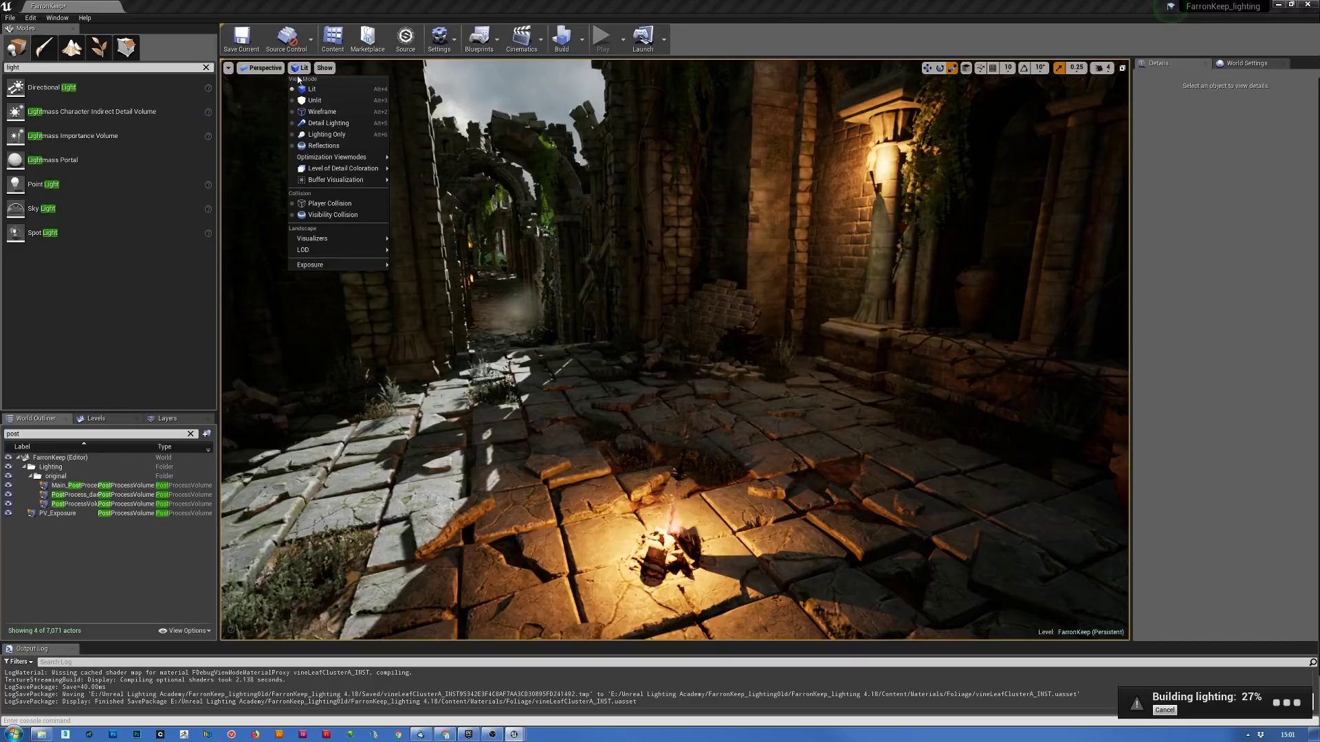
mouse_move(374, 162)
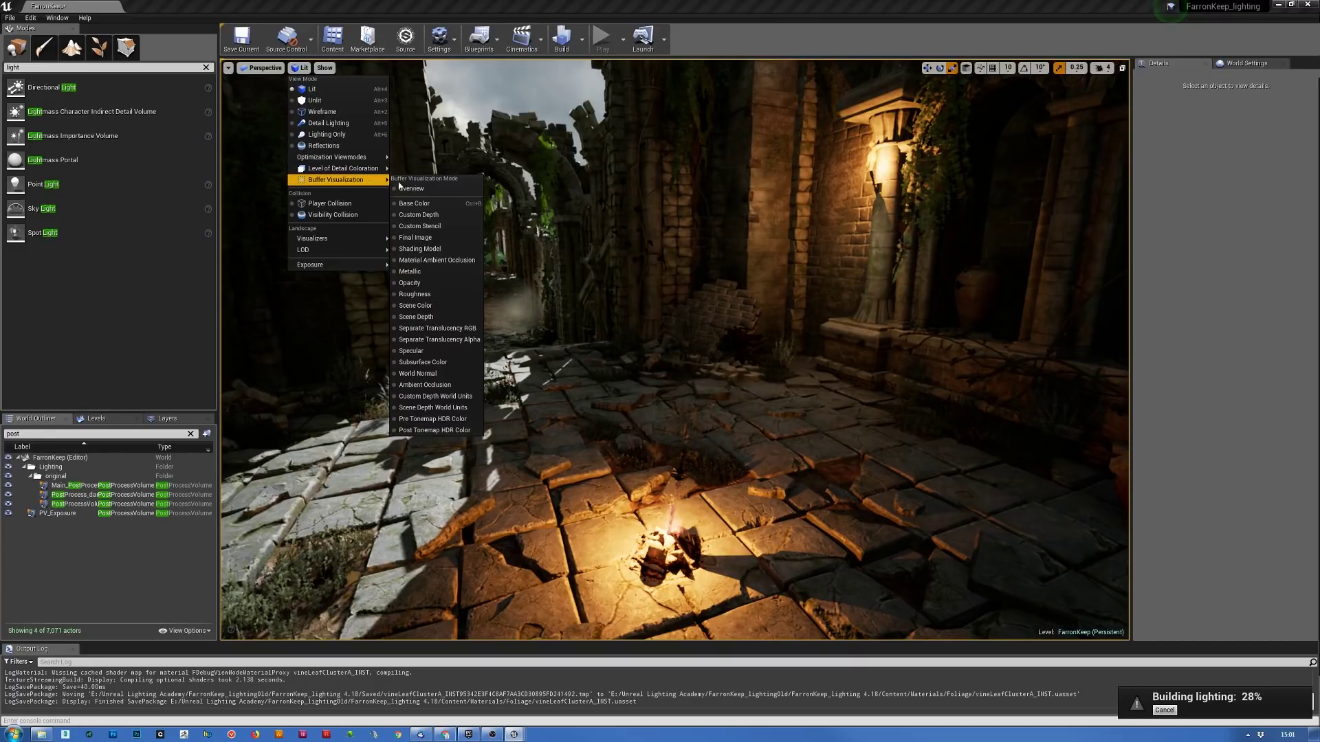
- Switch the level view to the Base Color buffer visualization and inspect the foliage around the stone floor and walls
click(417, 205)
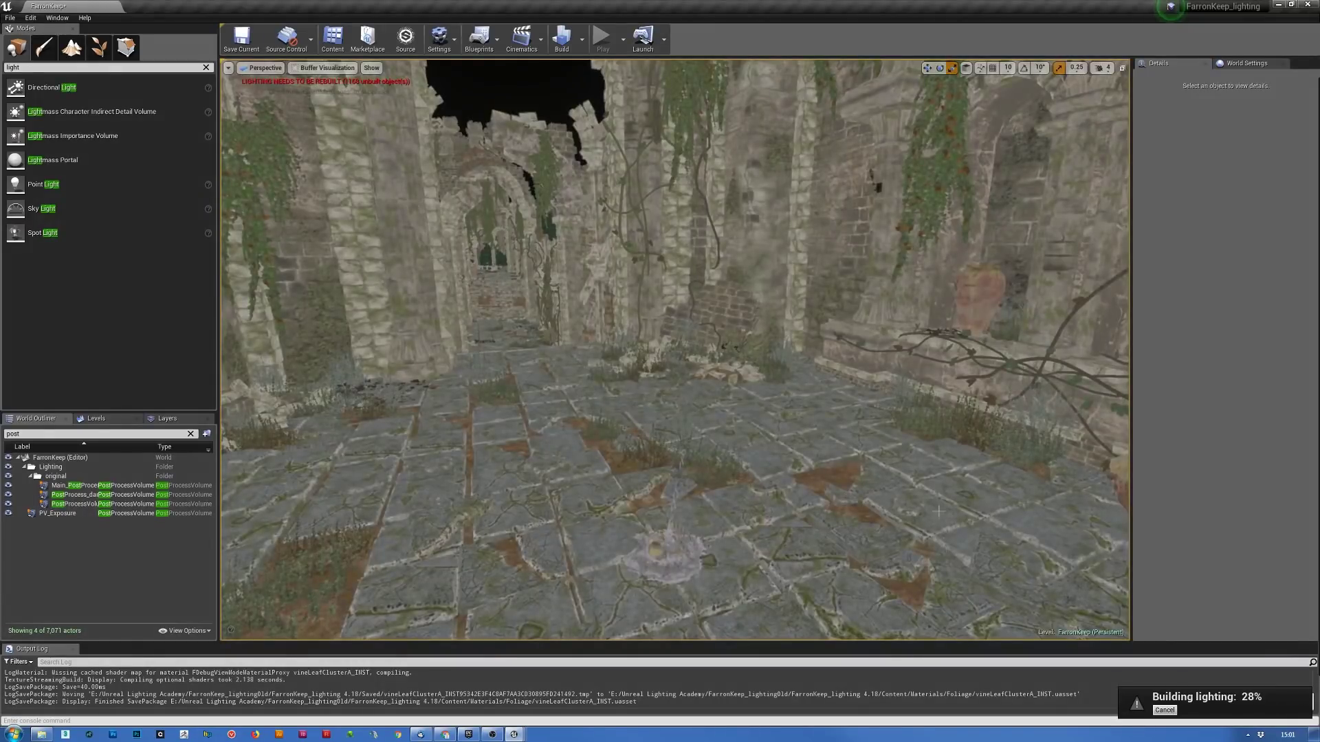
right_drag(814, 449, 909, 470)
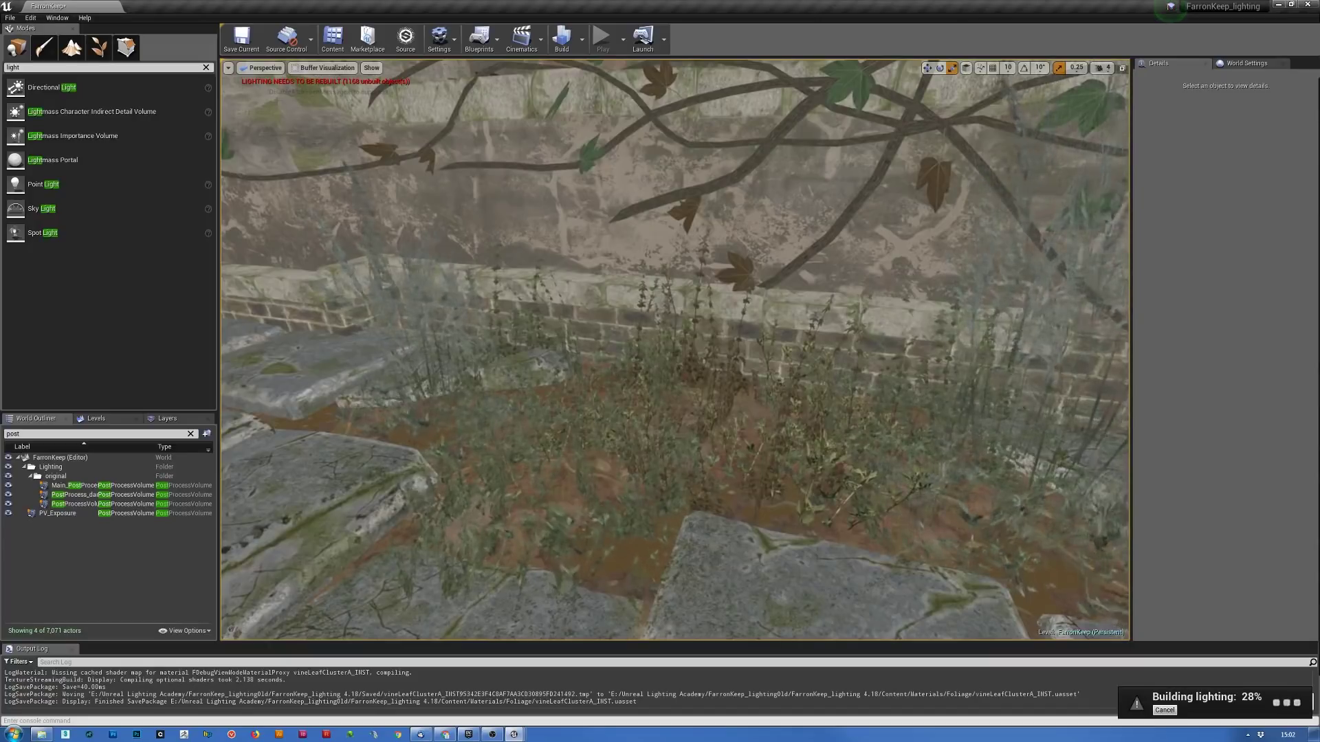
right_drag(909, 471, 904, 465)
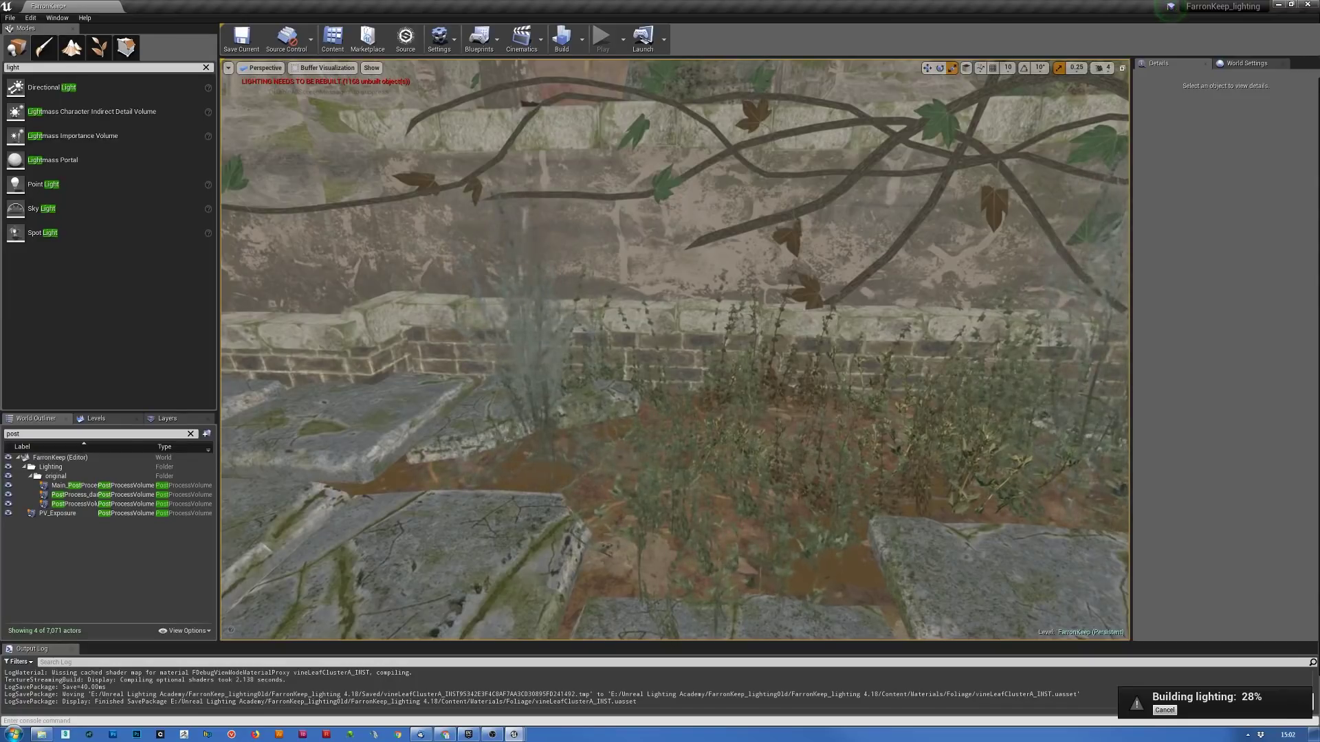
right_drag(904, 465, 894, 462)
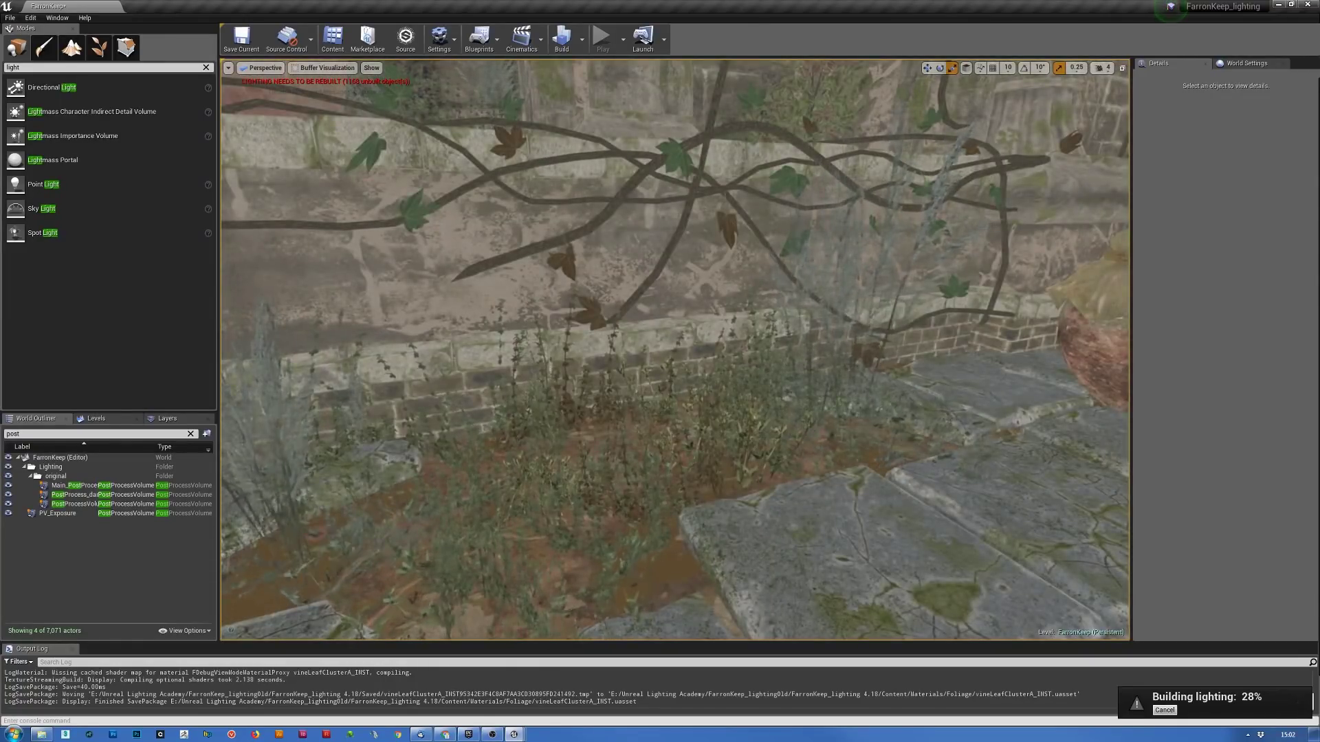
right_drag(893, 462, 718, 505)
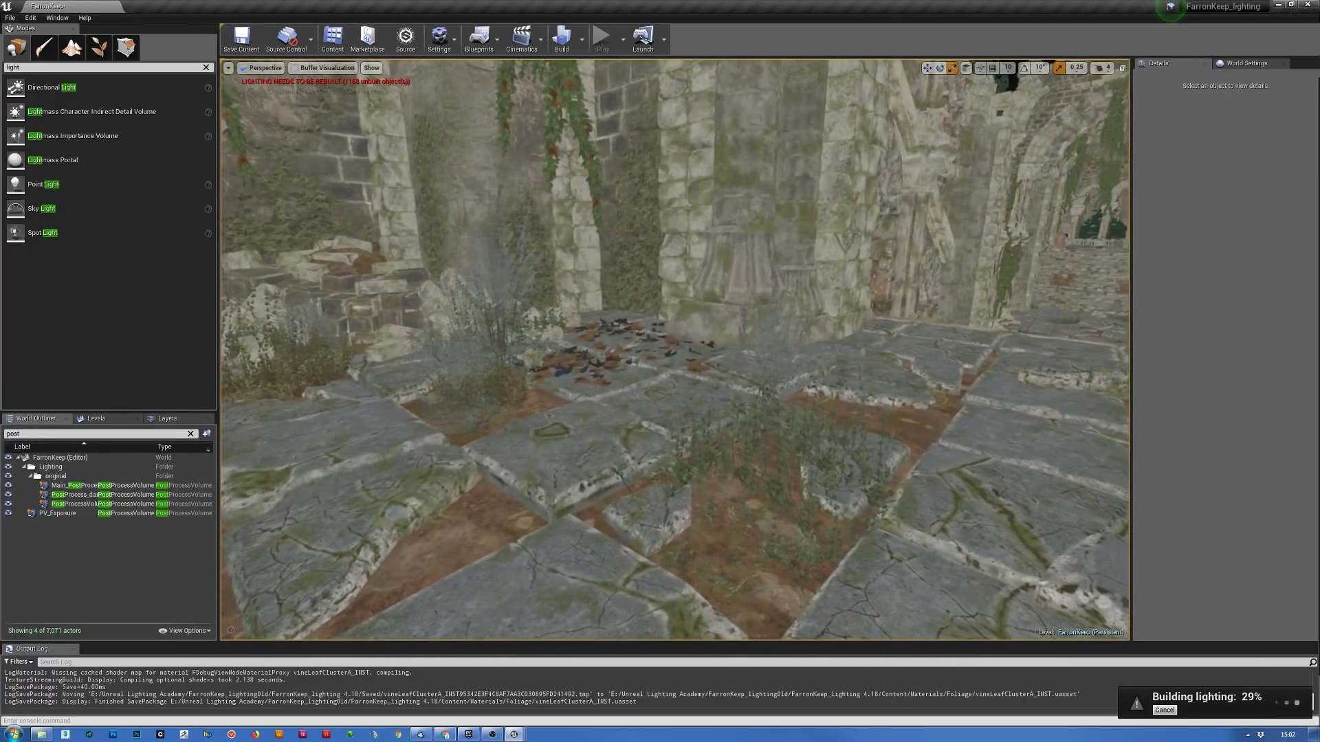
right_drag(718, 505, 686, 494)
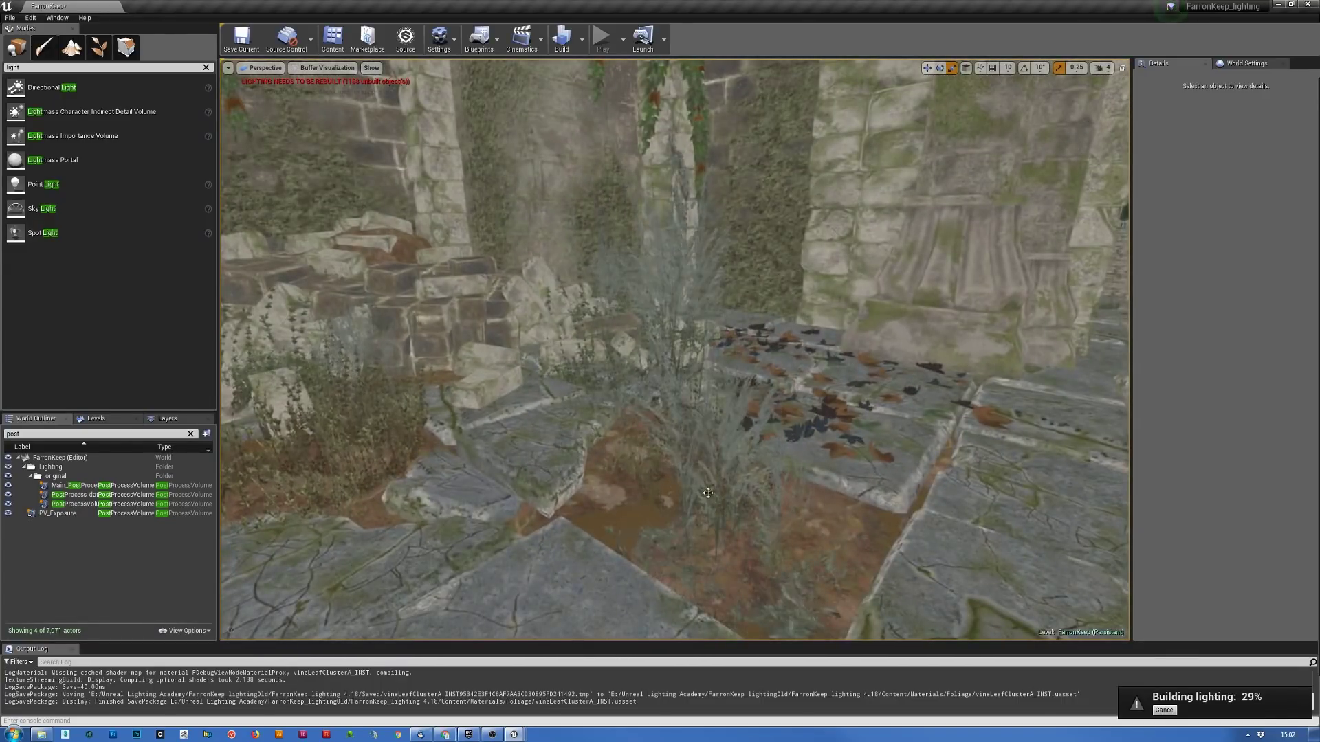
- Enter Foliage mode and open the static mesh used by the wheatGrassA_extension foliage type
click(729, 431)
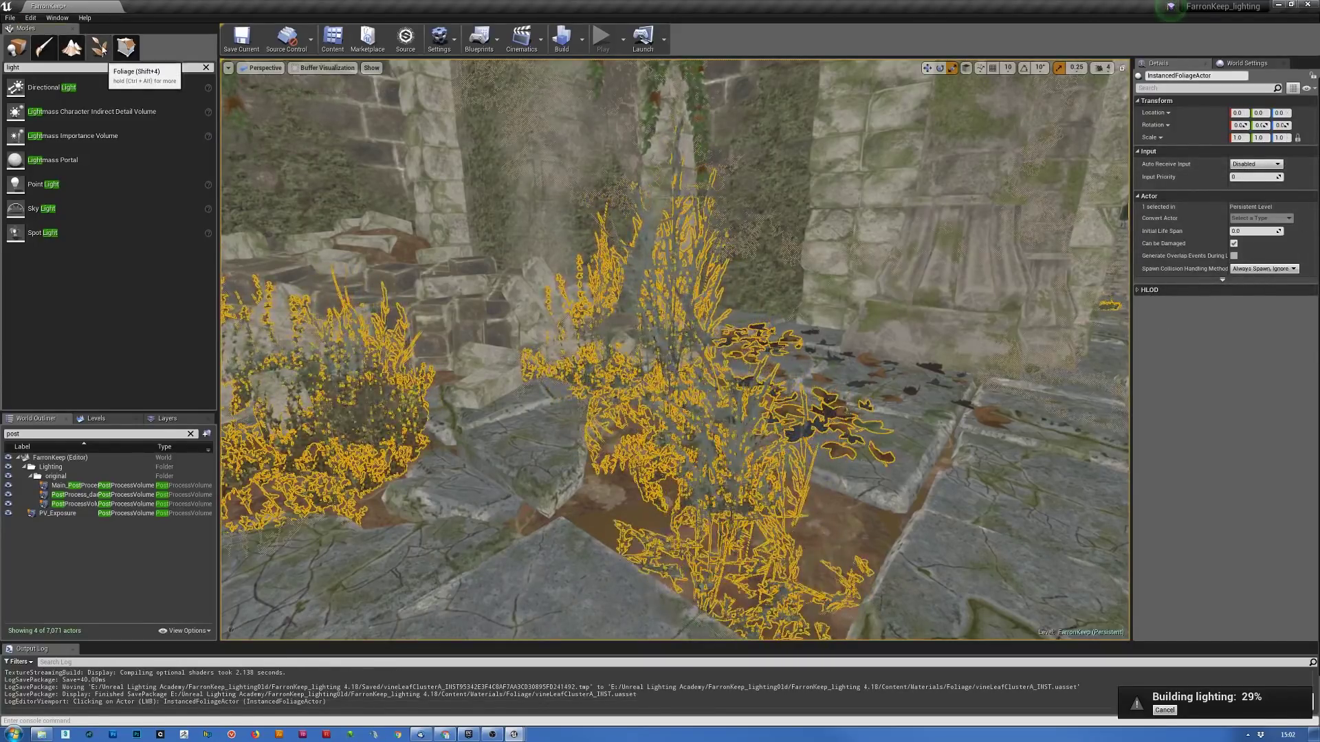
click(100, 48)
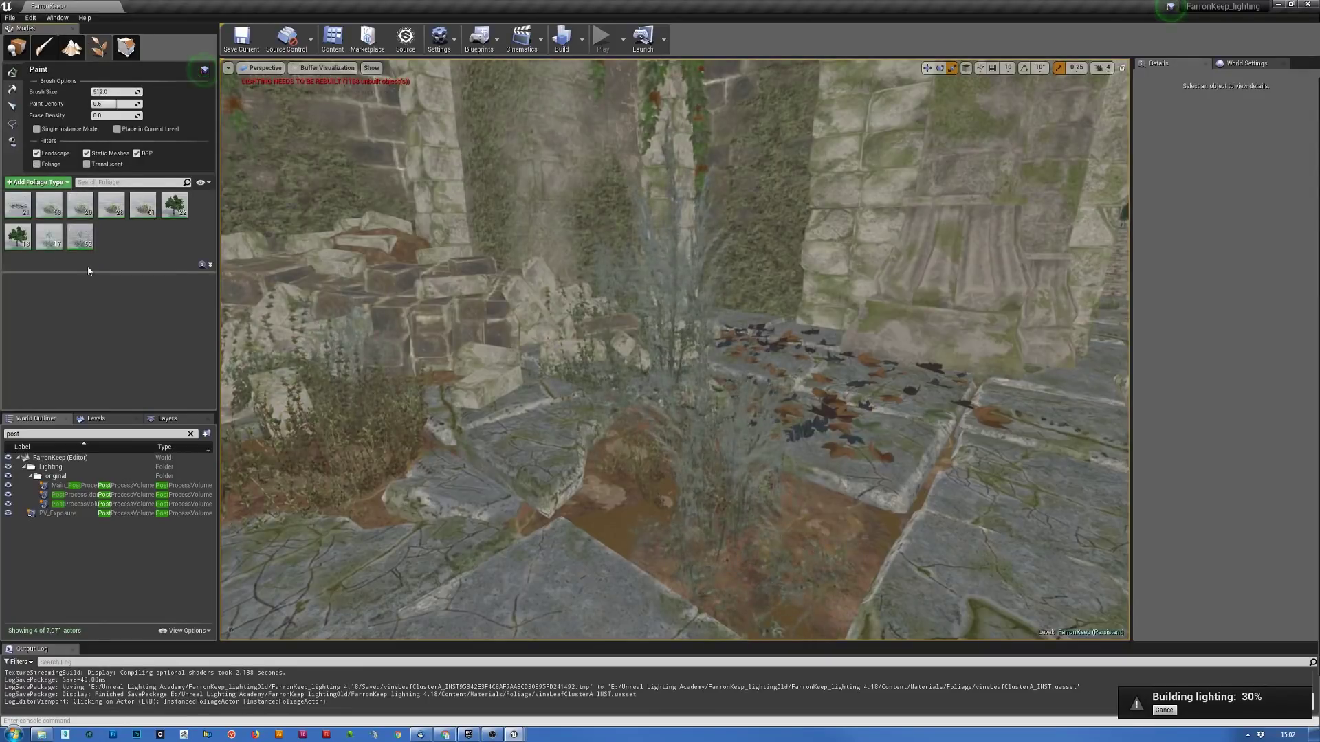
click(81, 238)
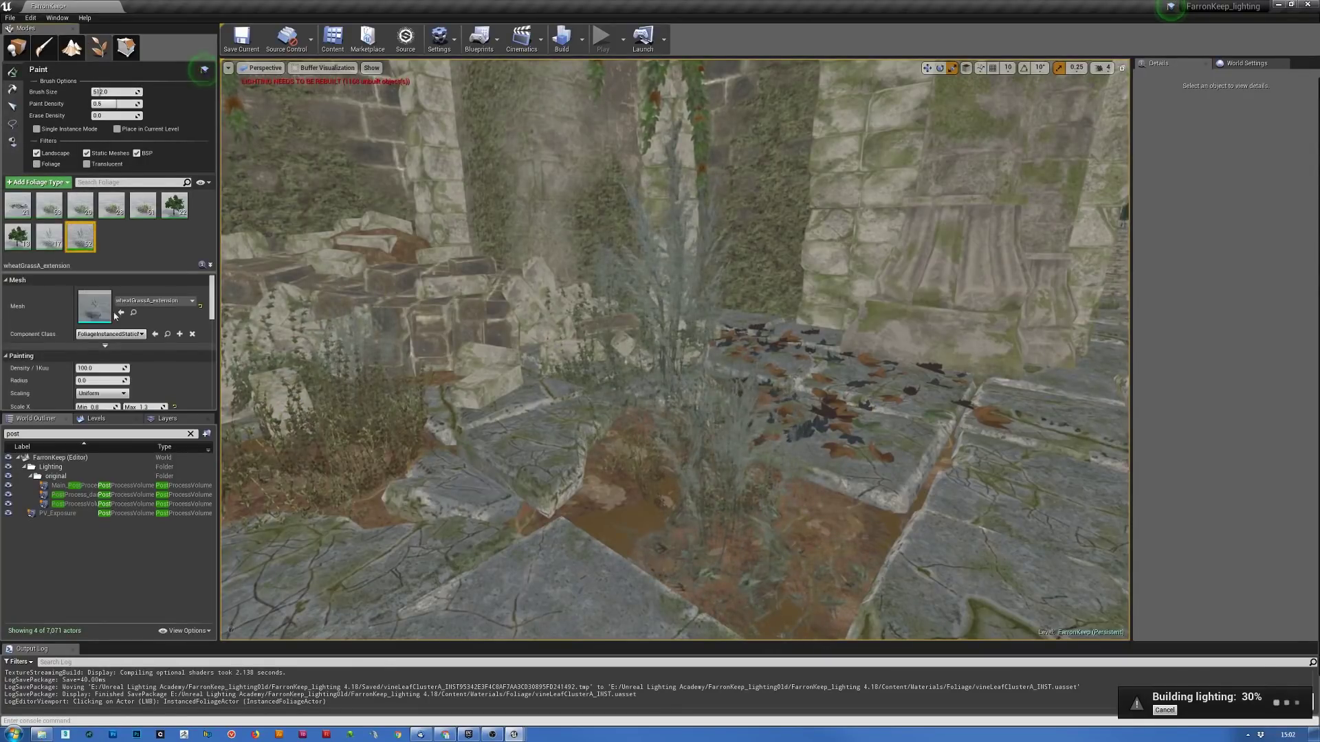
double_click(97, 308)
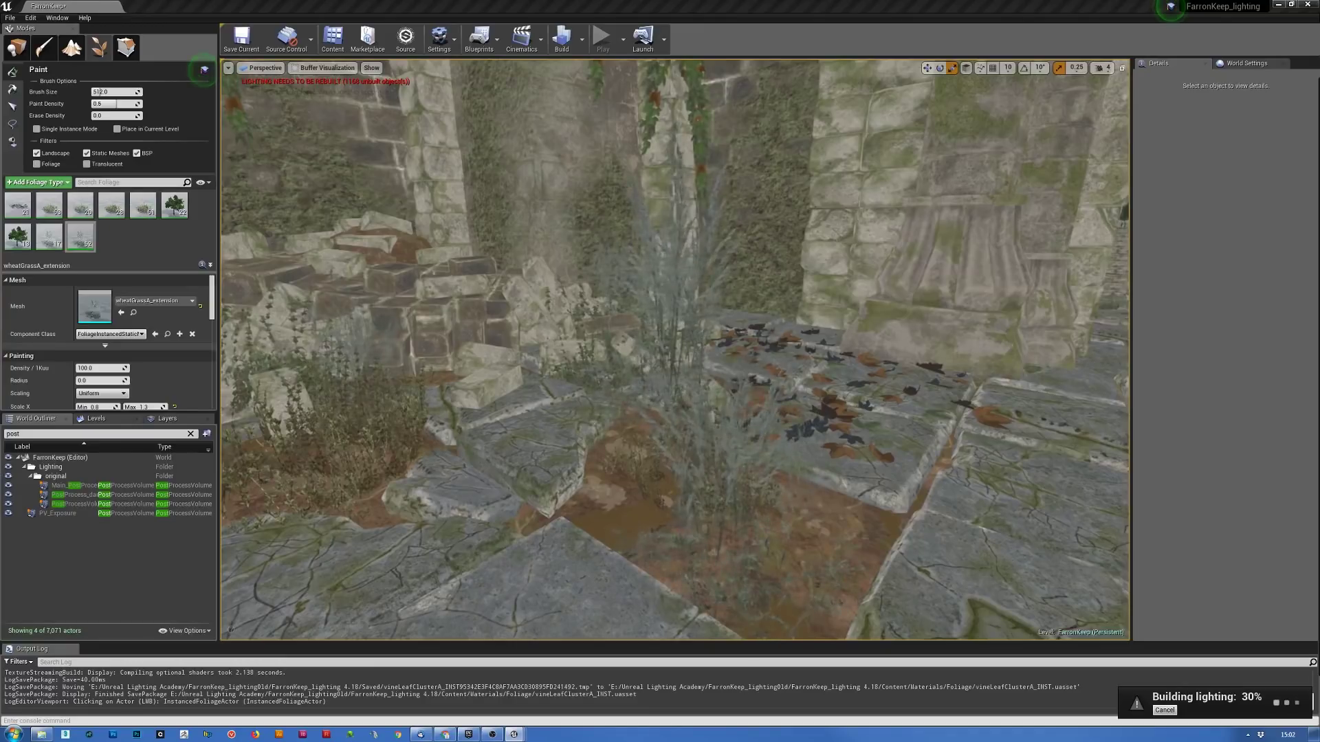
- Inspect the grass mesh, then open its material instance wheatGrassA_INST and the parent material foliage_base_MT
drag(1319, 91, 937, 72)
right_drag(612, 377, 710, 457)
key(w)
key(s)
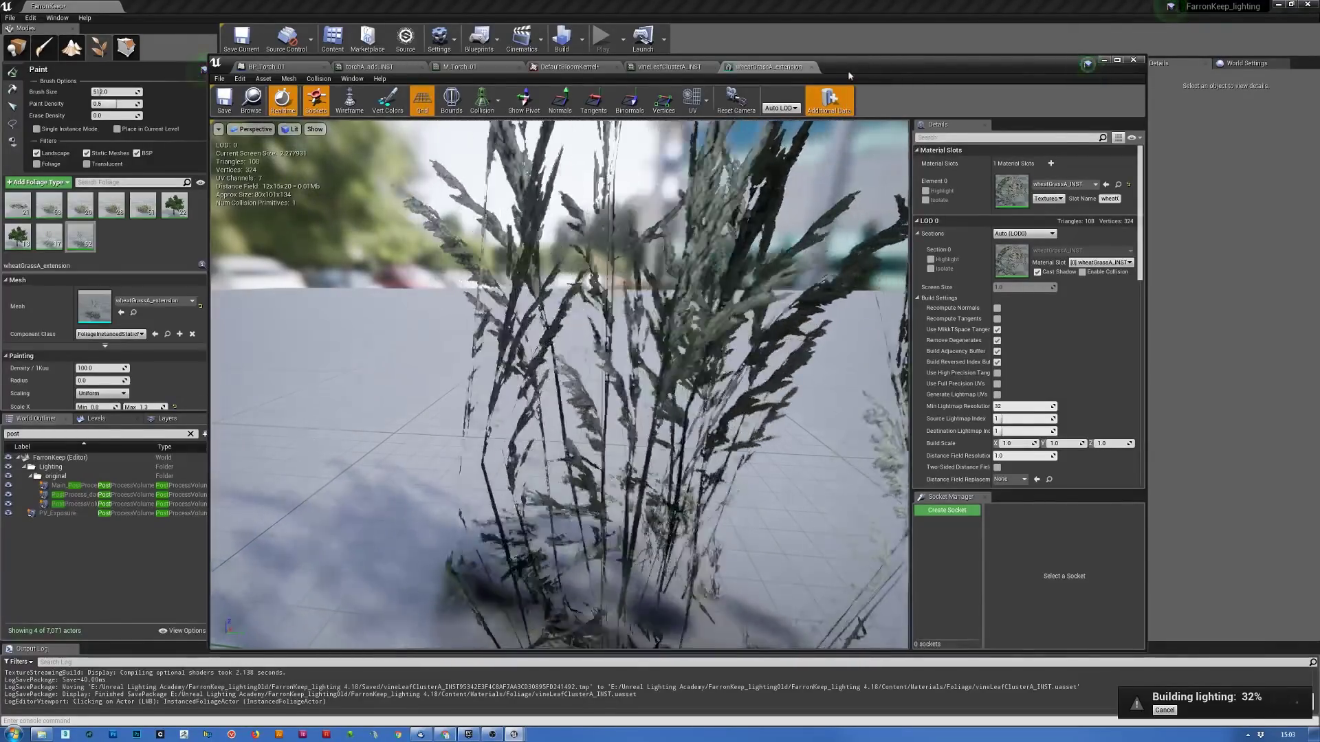
double_click(1024, 196)
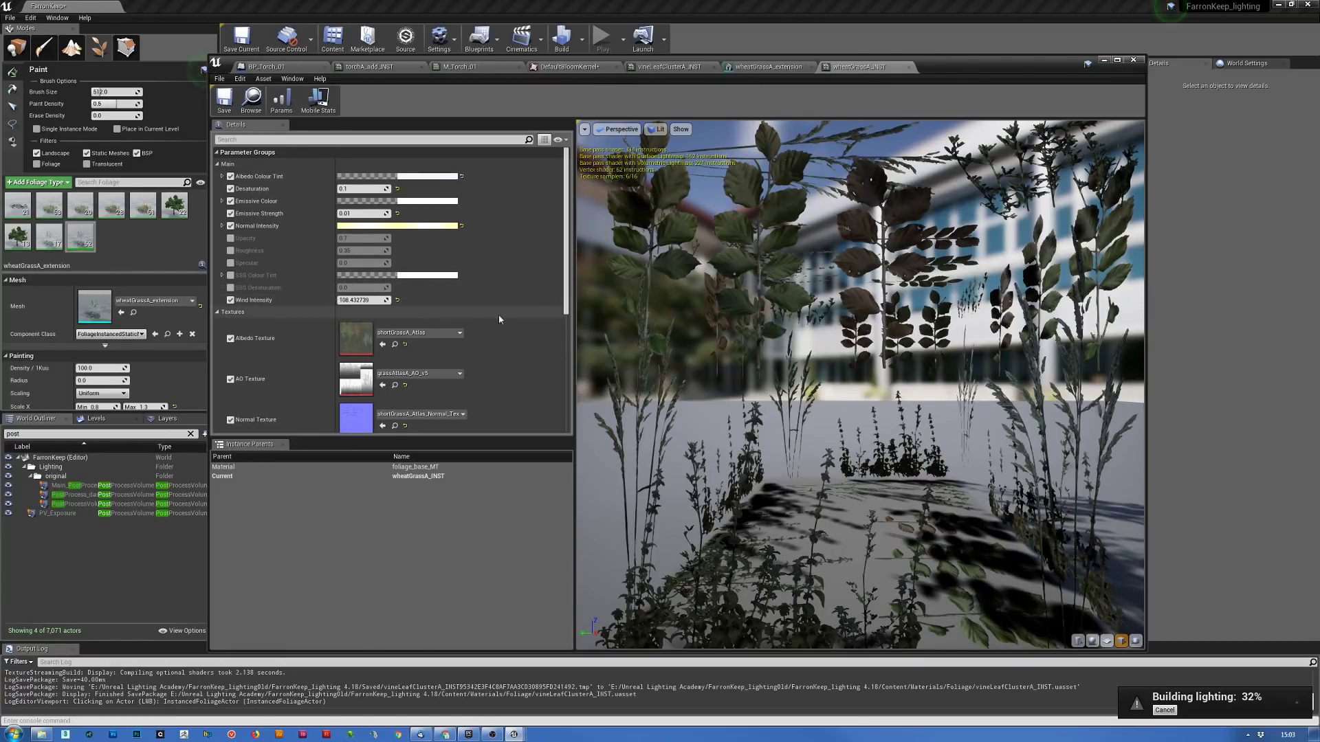
double_click(407, 468)
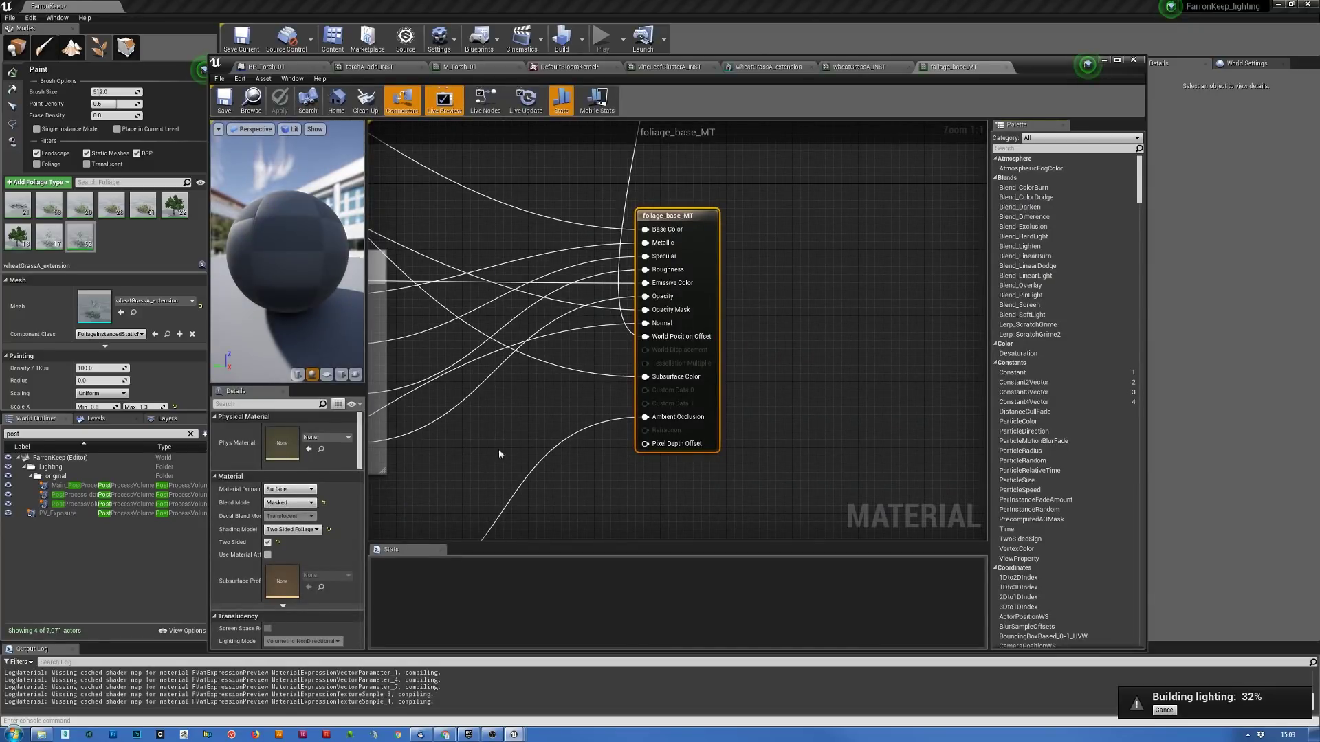
- Find the wind nodes in foliage_base_MT, view the T_Water_N texture used by the upper Texture Sample, and close it
right_drag(522, 196, 648, 440)
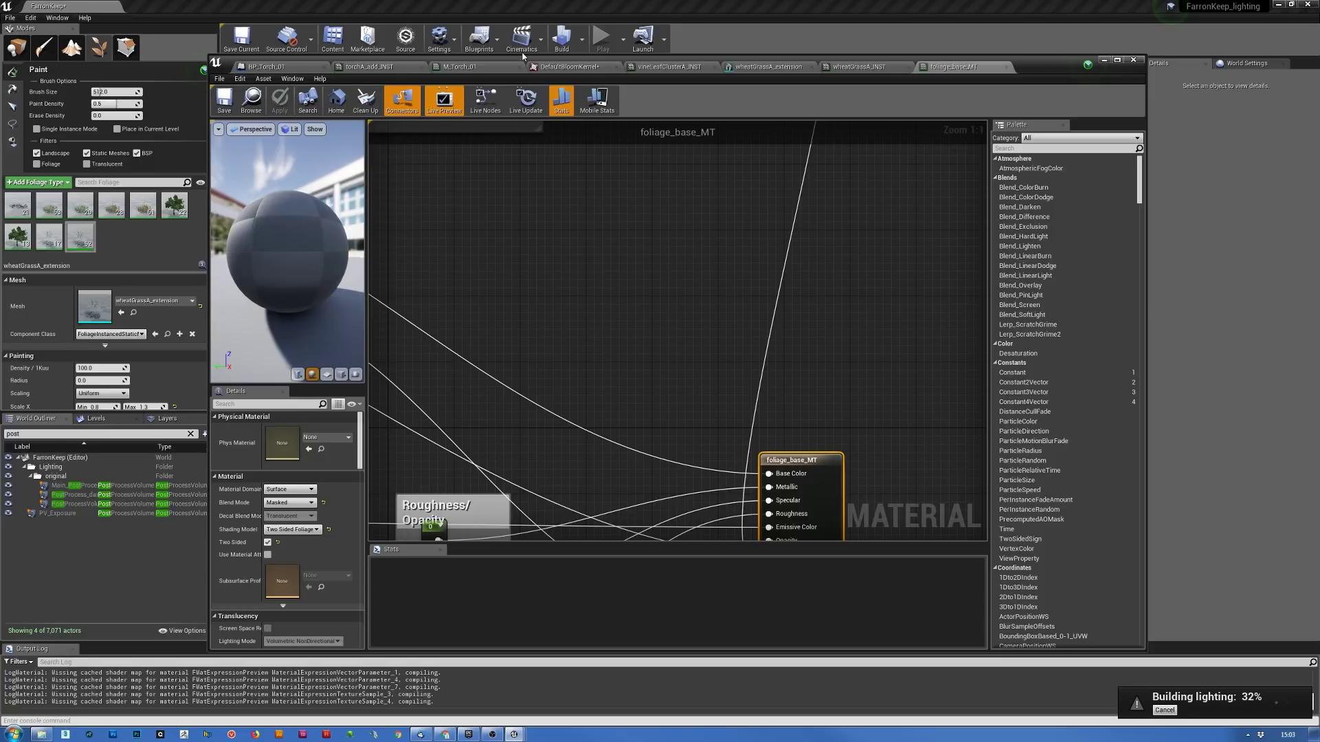
scroll(544, 234, down, 2)
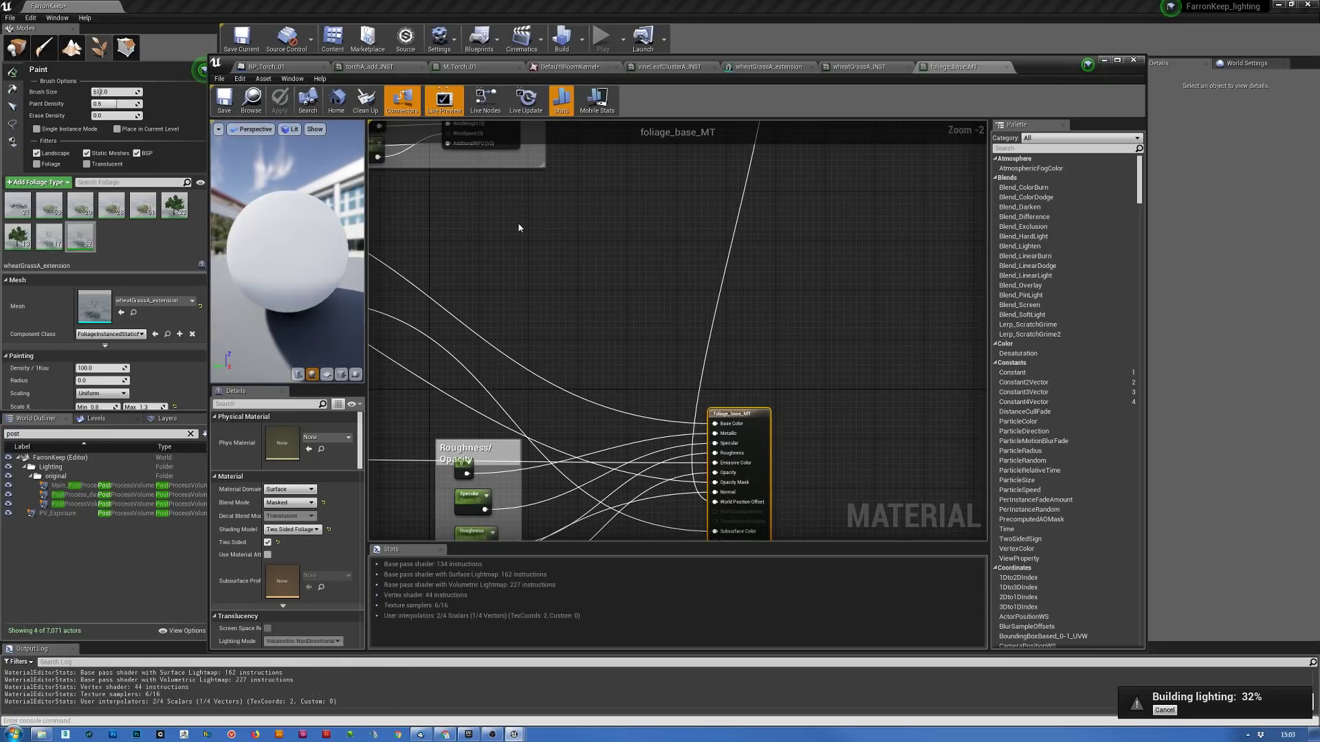
right_drag(519, 228, 754, 509)
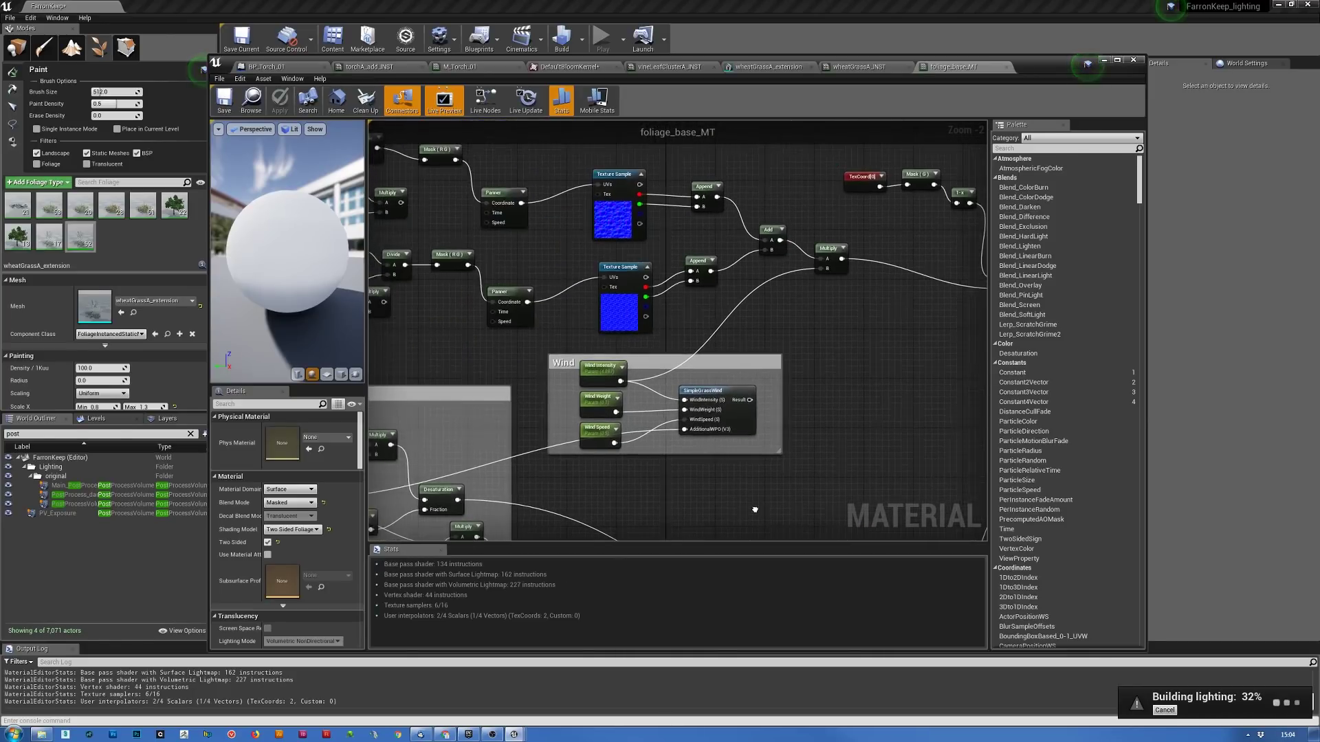
scroll(769, 313, down, 2)
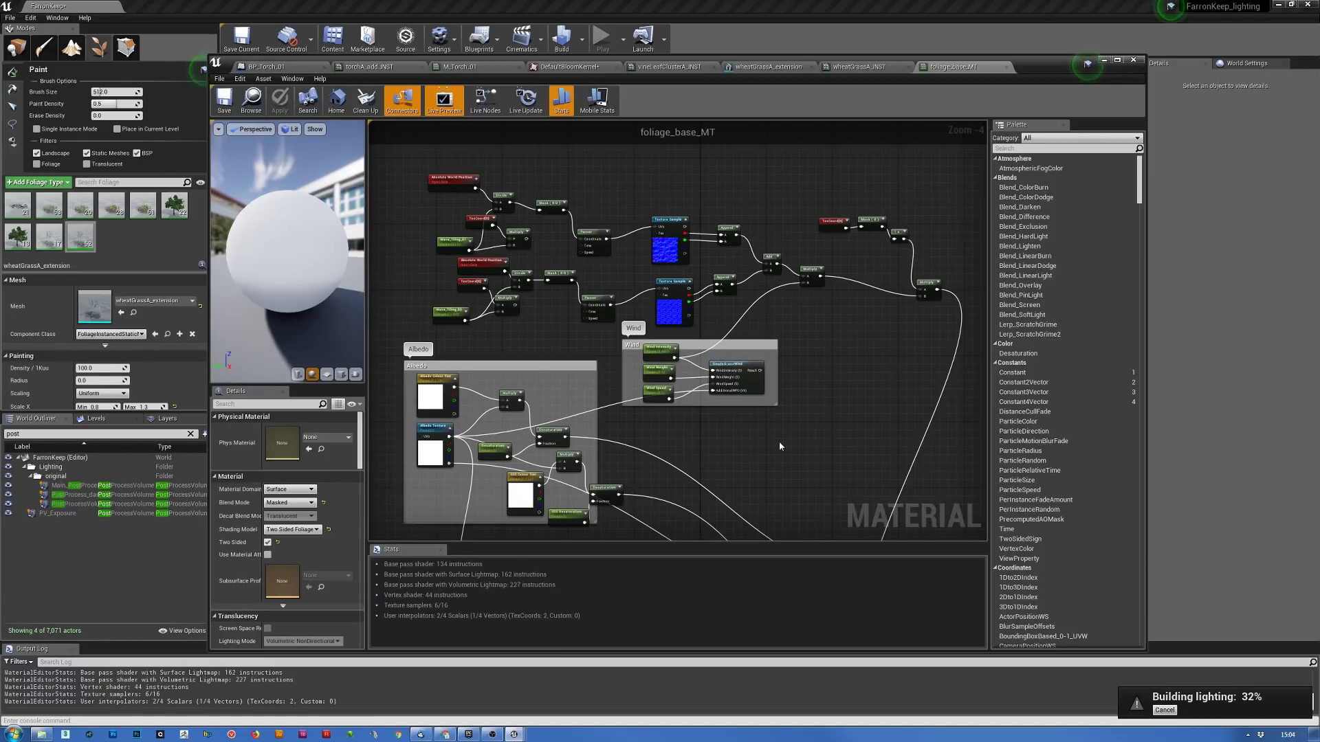
scroll(462, 281, up, 1)
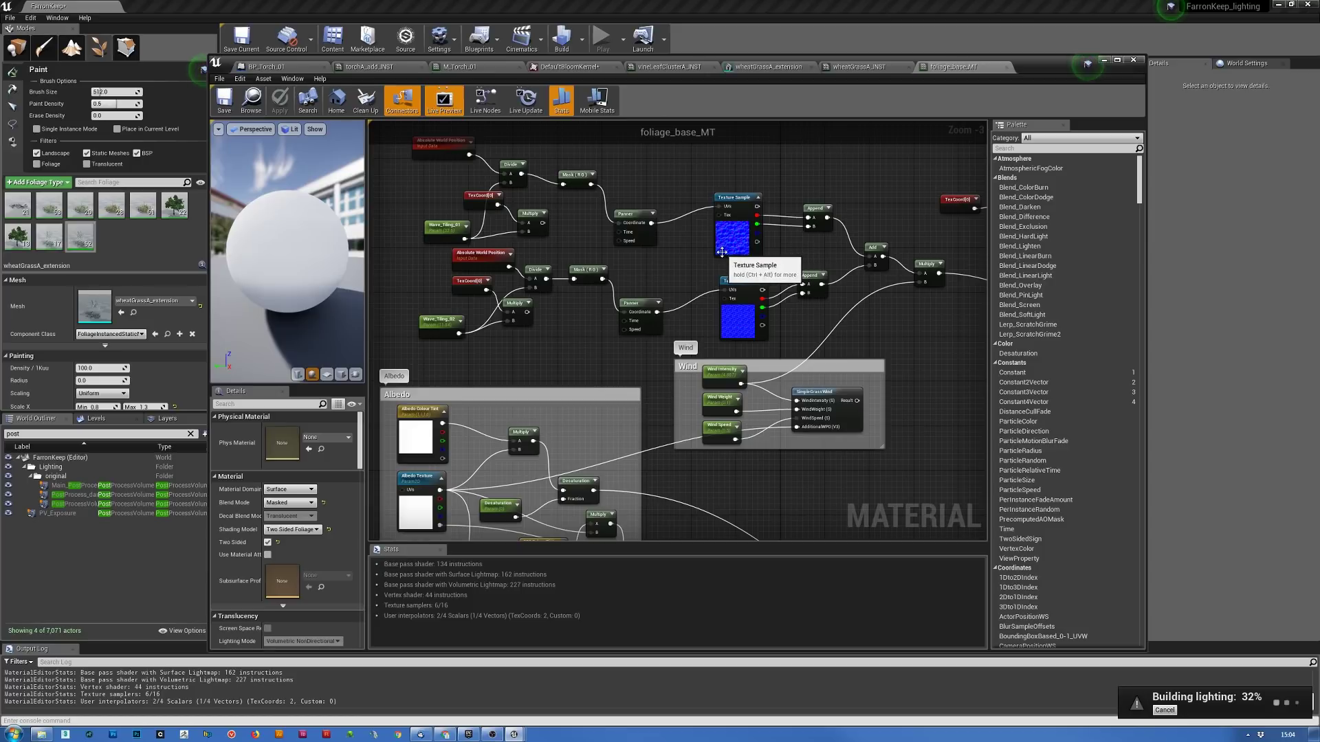
scroll(722, 252, up, 1)
click(736, 237)
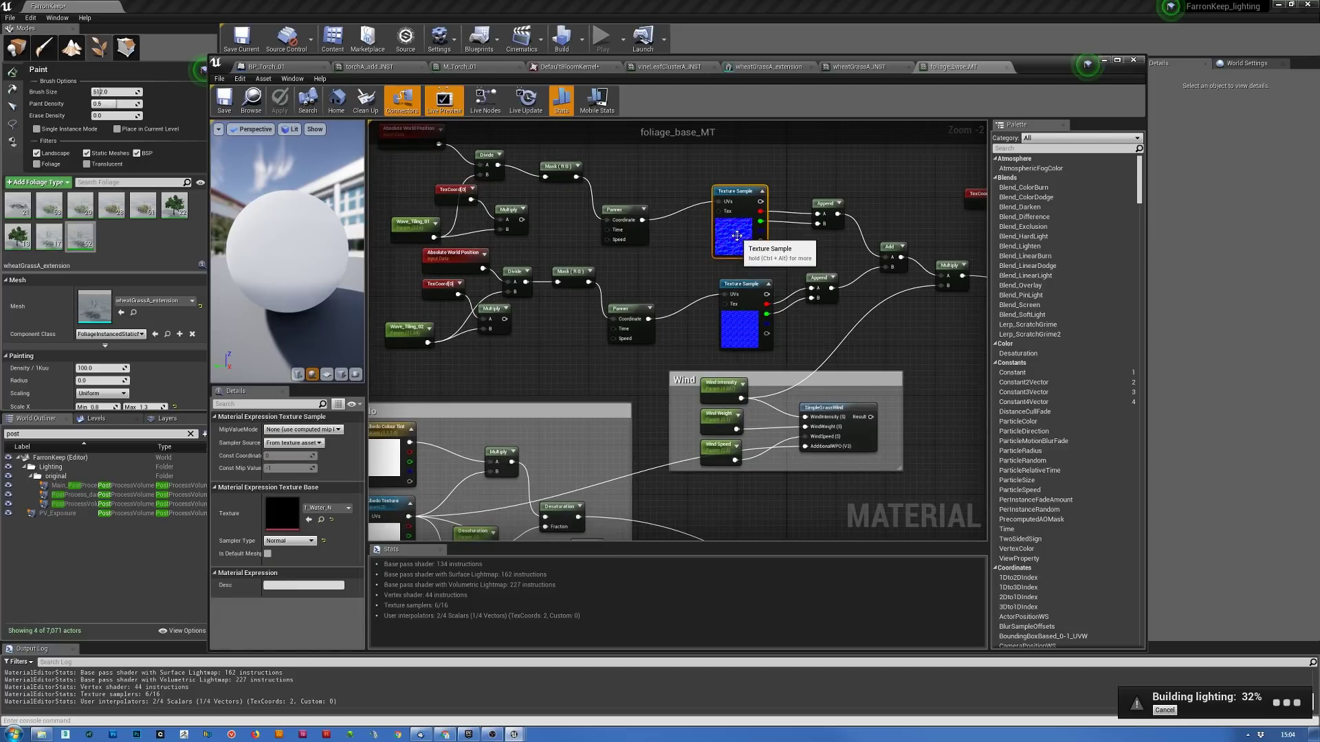
double_click(291, 514)
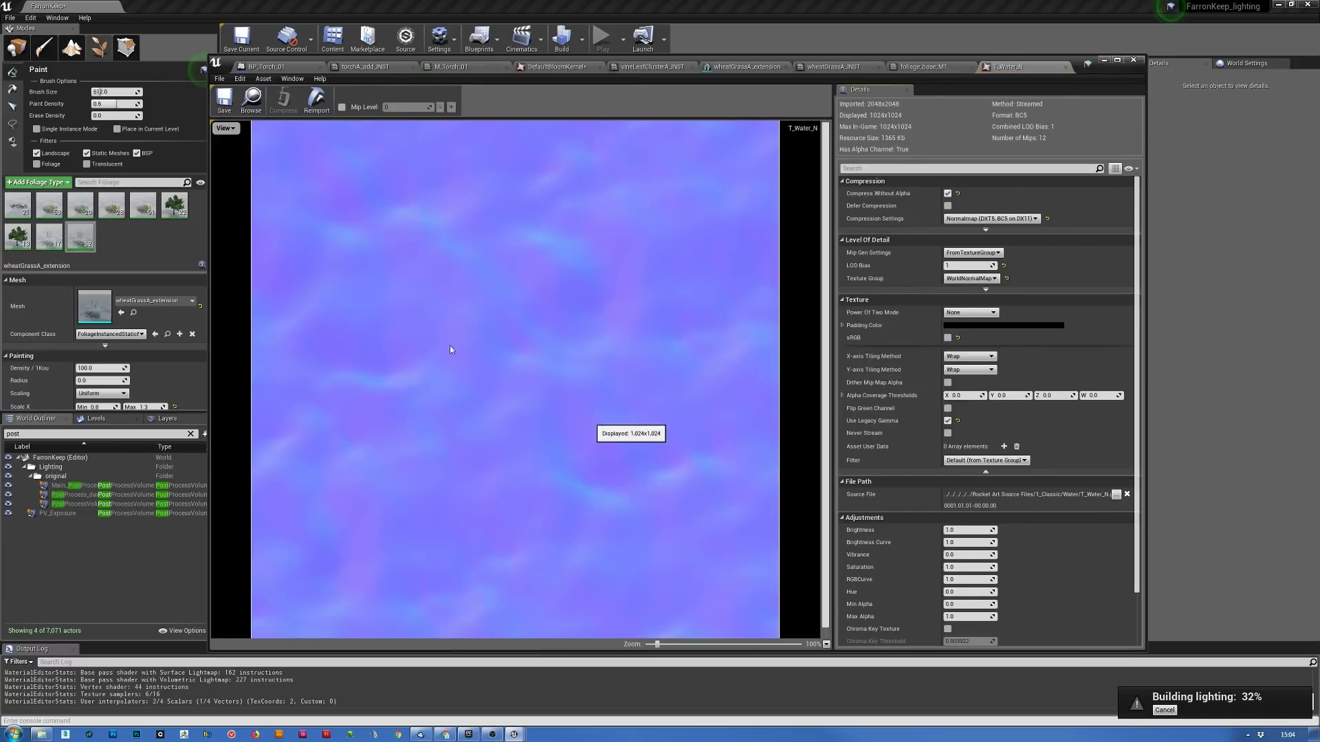
click(1065, 66)
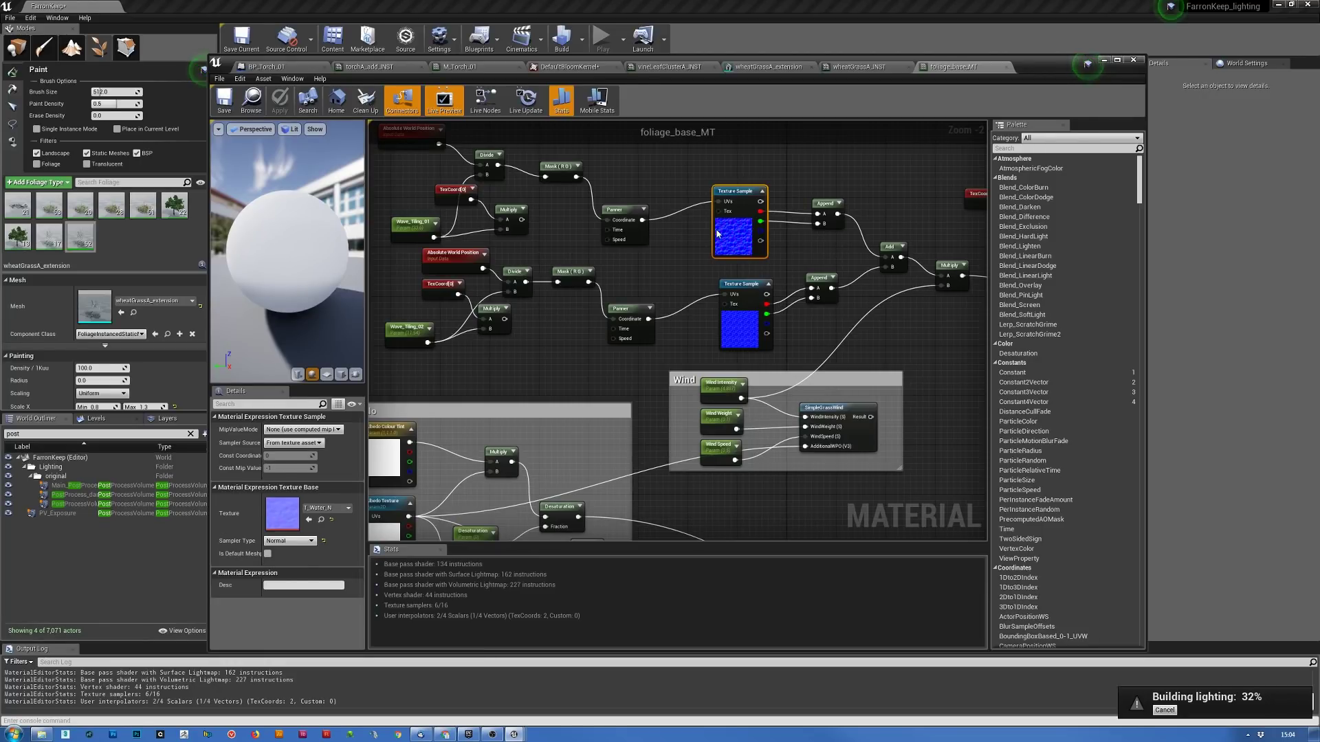
- Examine the lower Texture Sample and trace the wind network from the Panner nodes to the TexCoord mask and final Multiply
right_drag(930, 337, 877, 342)
drag(661, 246, 668, 245)
click(683, 341)
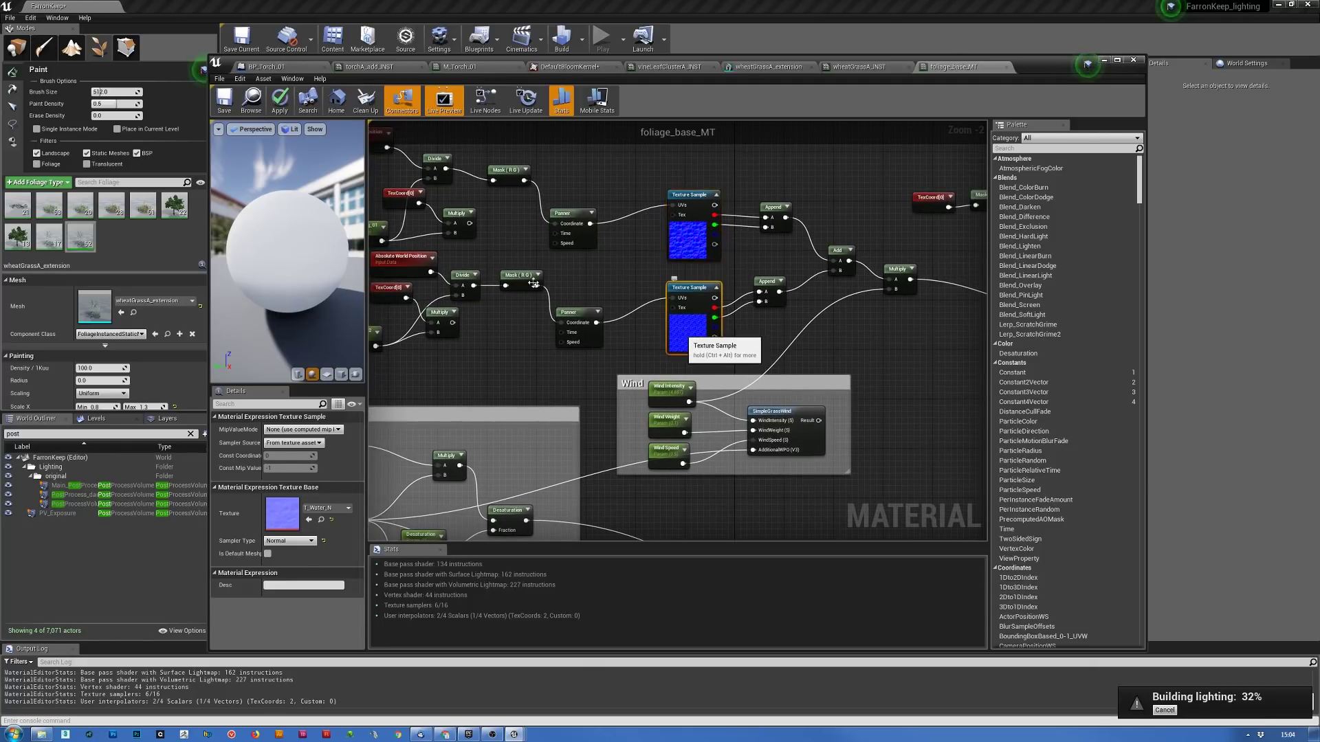
right_drag(569, 249, 675, 241)
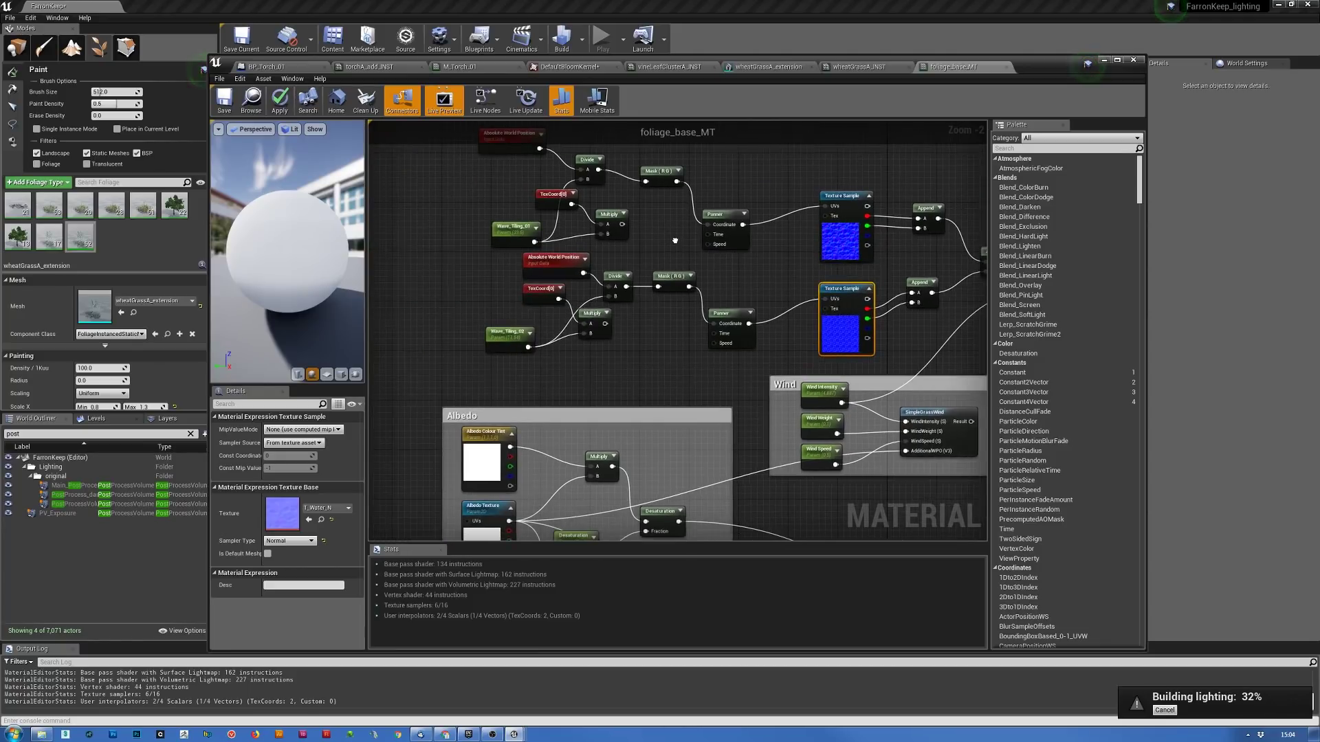
right_drag(787, 267, 639, 264)
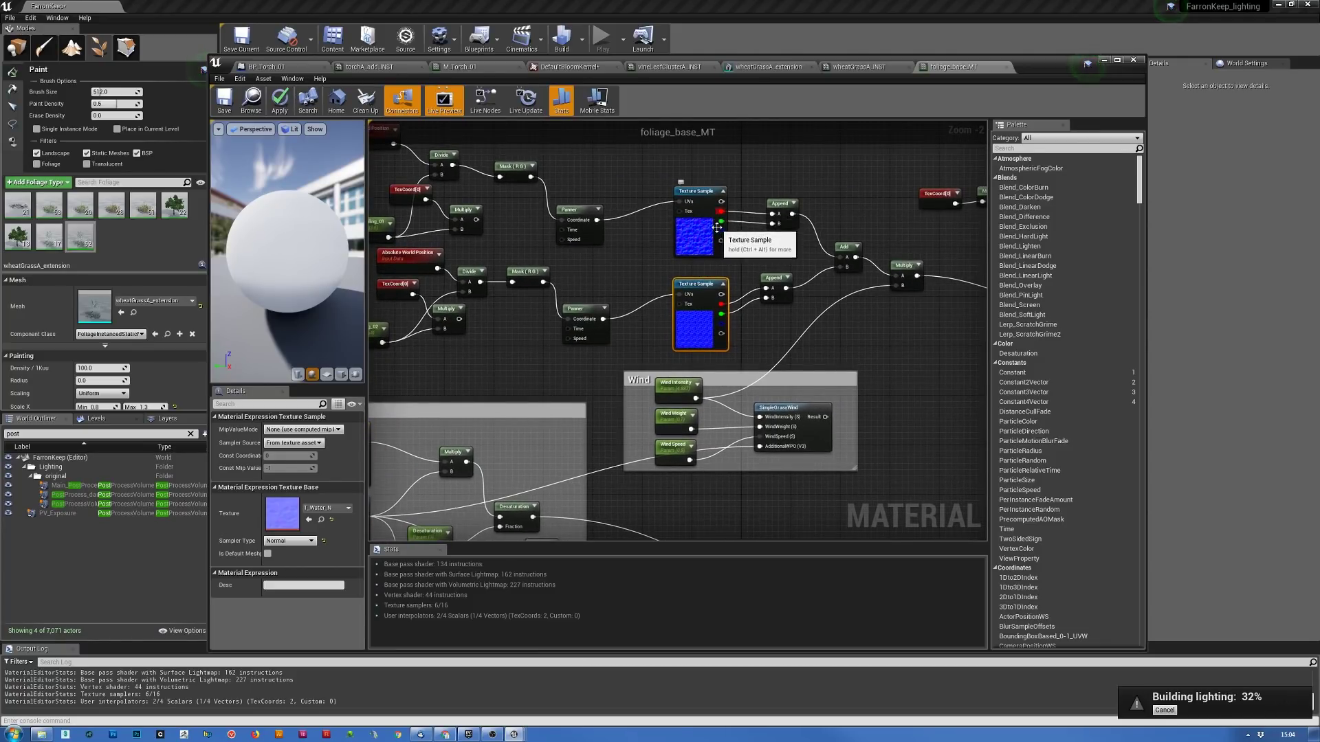
right_drag(865, 334, 669, 337)
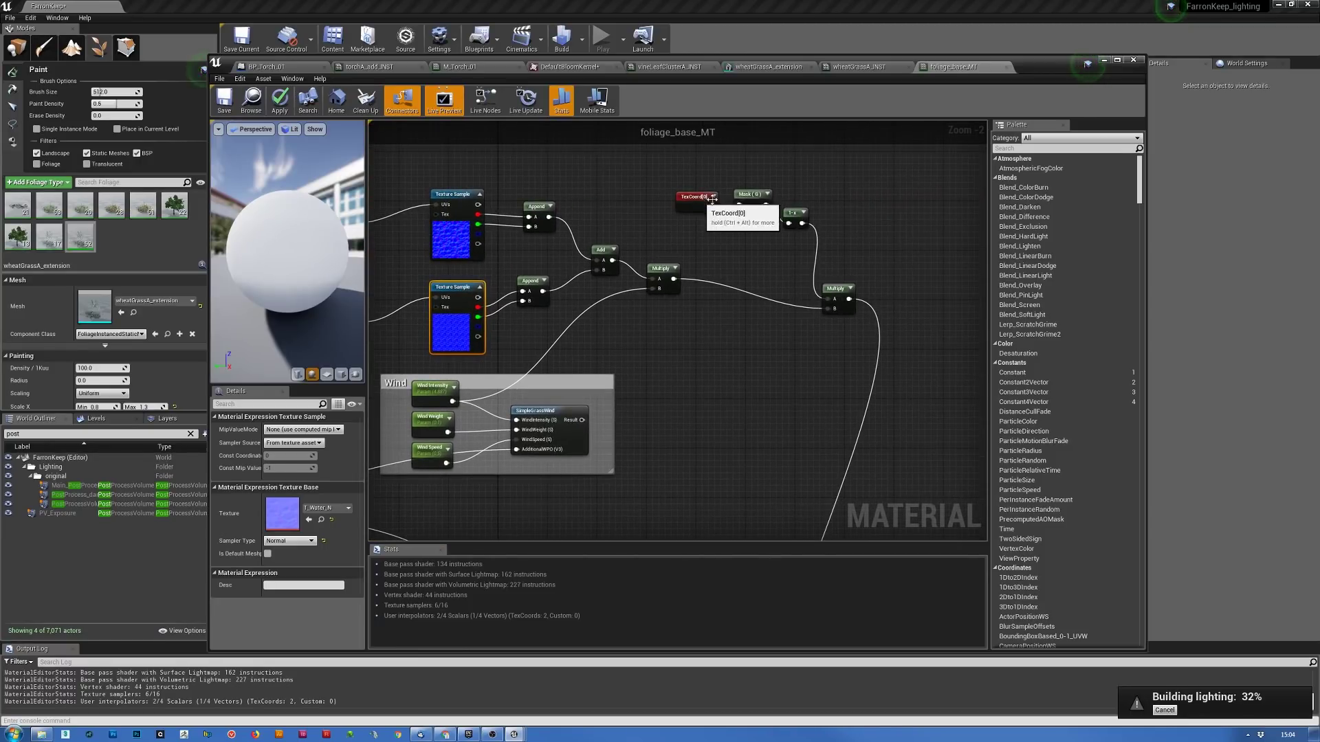
right_drag(828, 457, 825, 397)
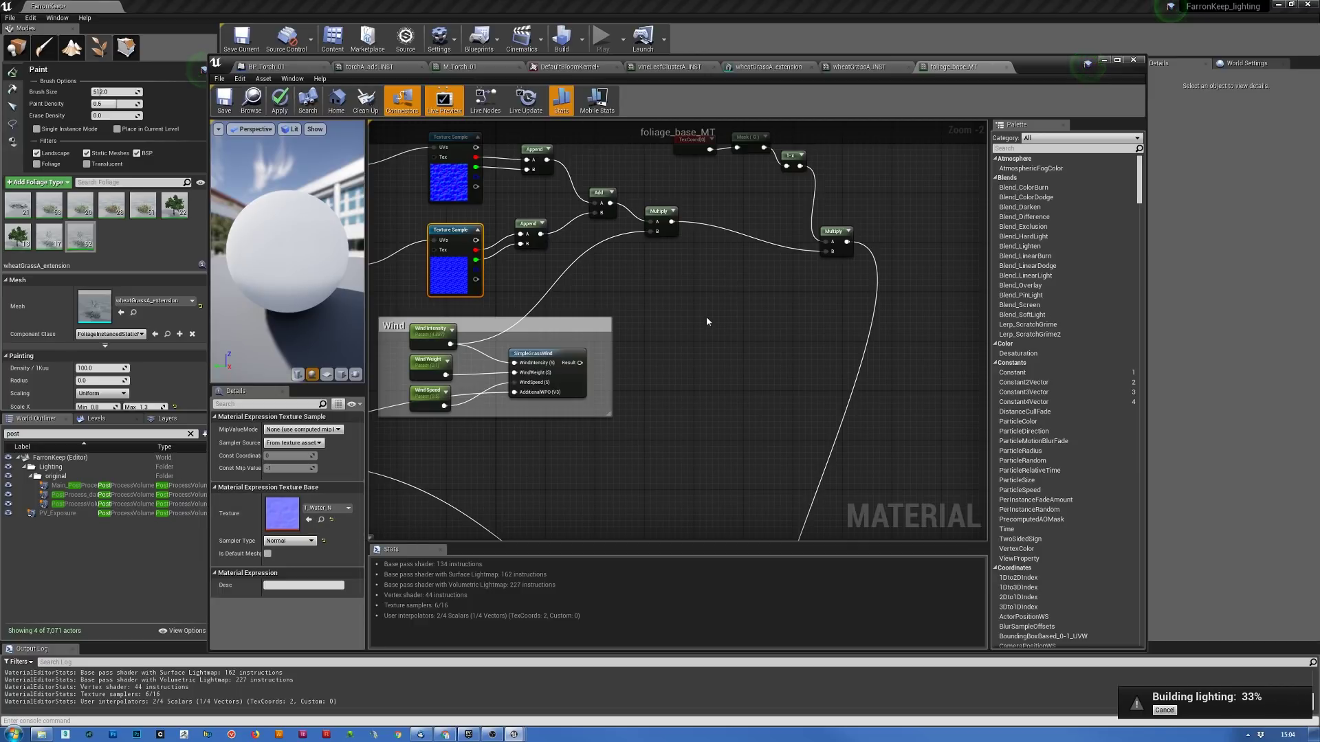
right_drag(708, 286, 731, 345)
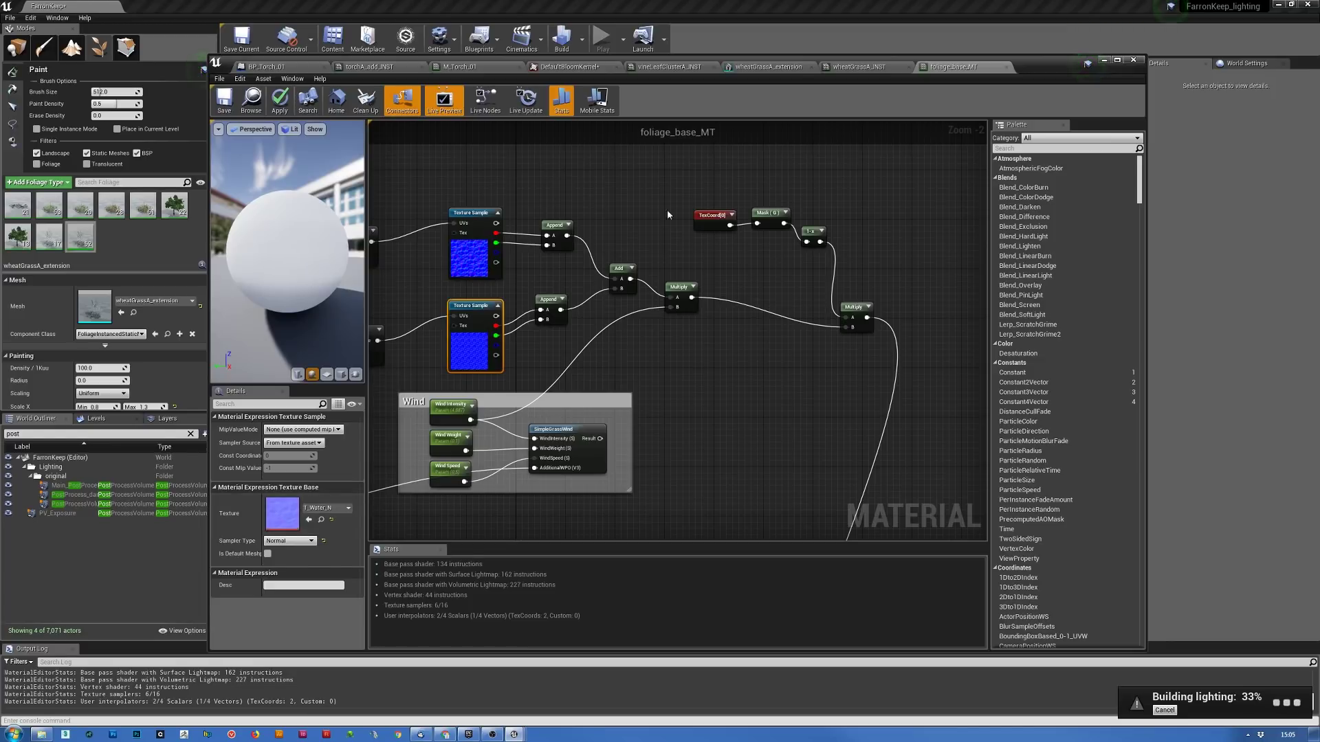
- Check the settings of the TexCoord node and the green-channel Mask node feeding the final Multiply in foliage_base_MT
click(858, 68)
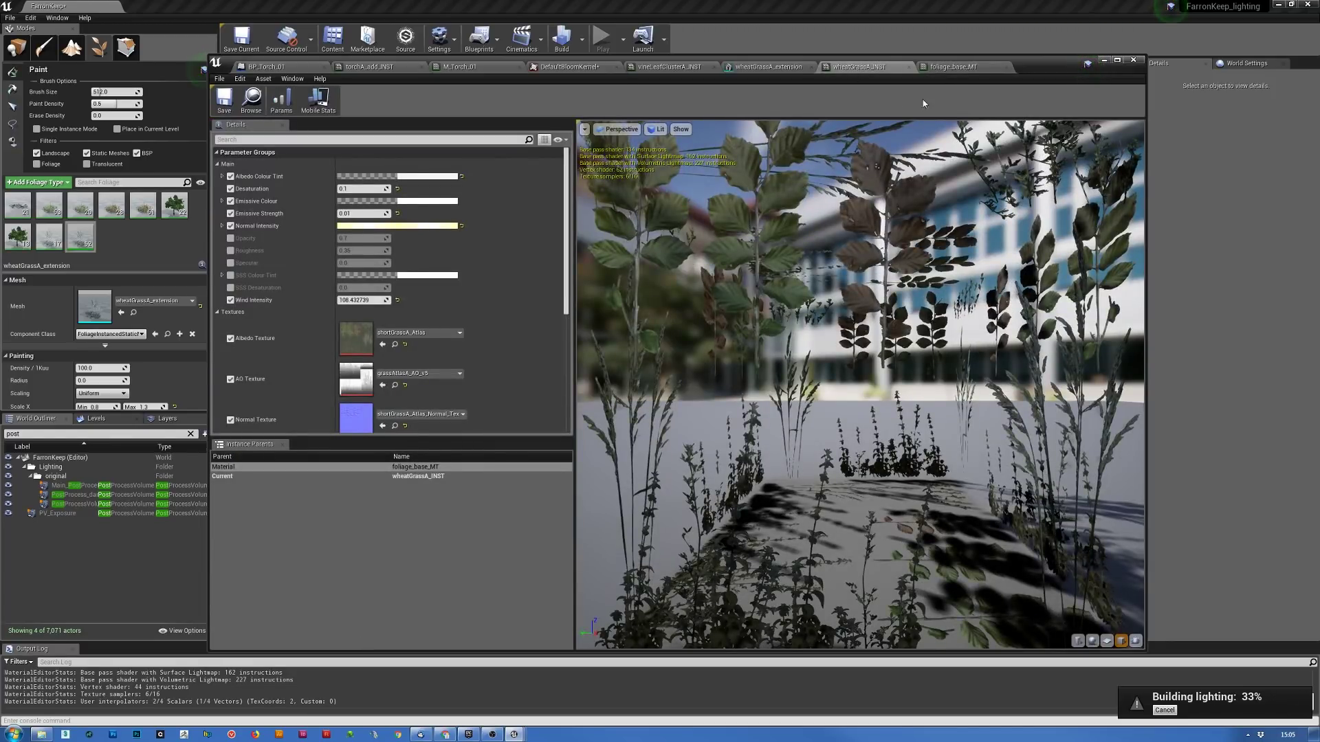
click(952, 67)
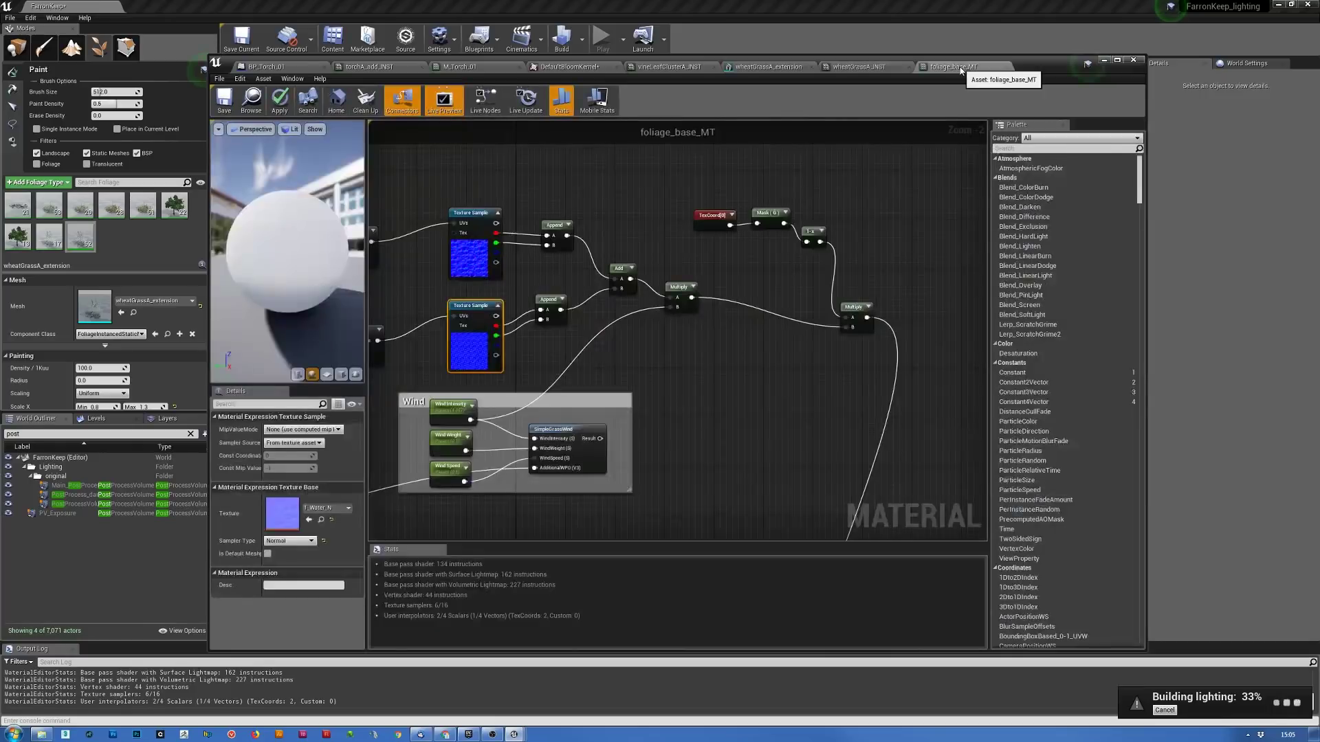
click(706, 221)
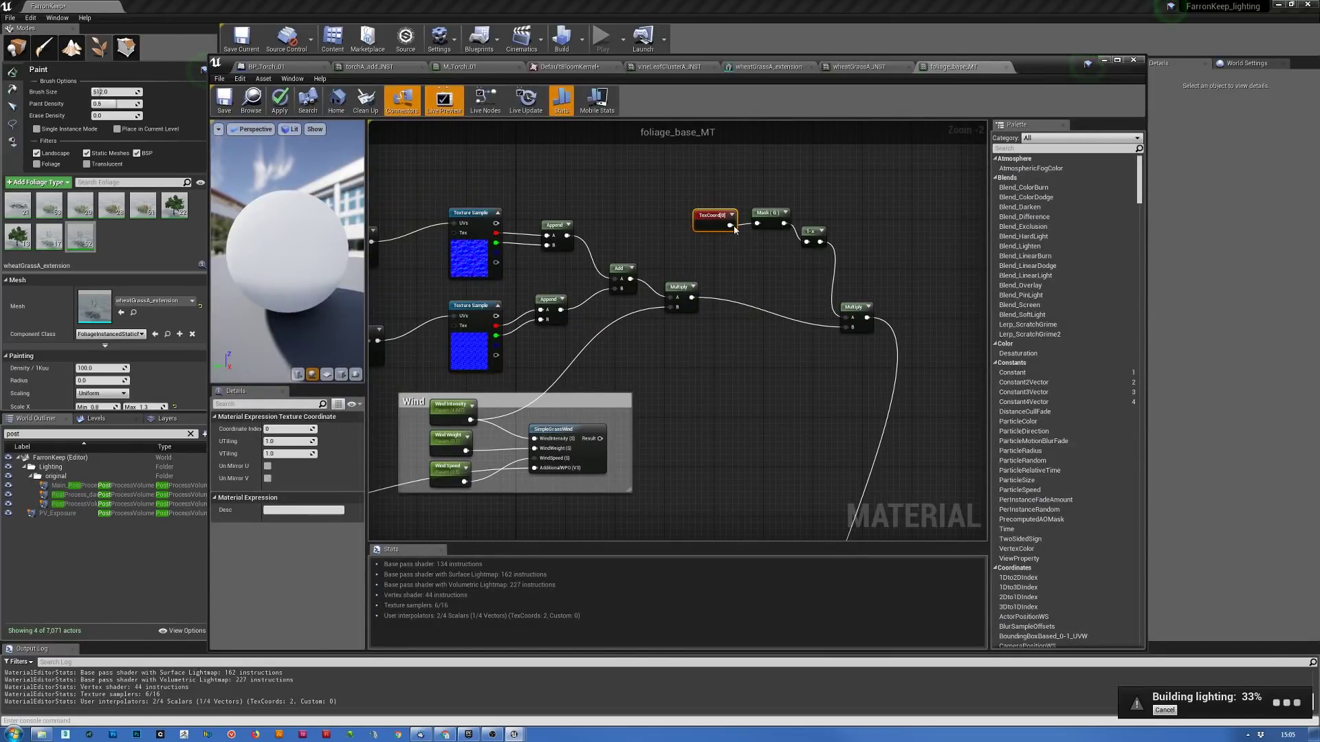
click(770, 224)
drag(784, 223, 810, 237)
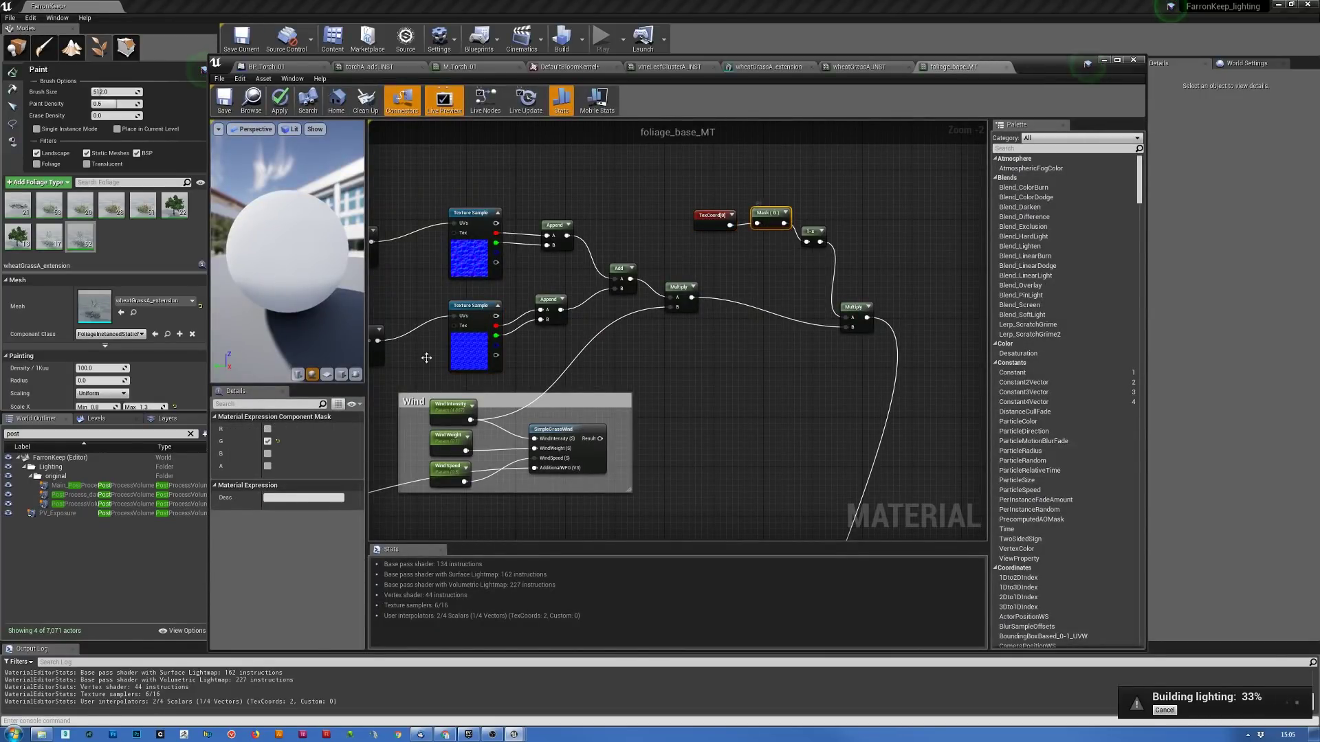
- Change the material preview shape to a cube and preview the output of the TexCoord node connected to the Mask
click(341, 374)
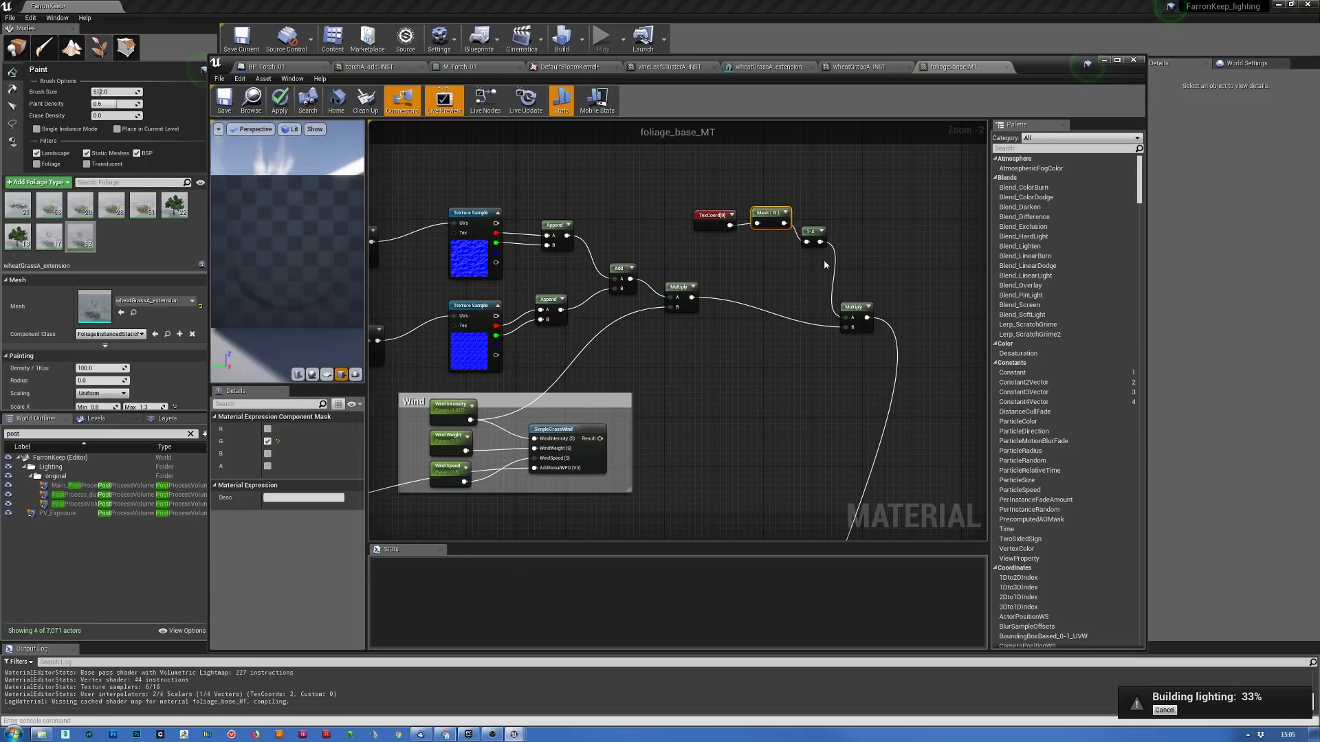
right_click(715, 222)
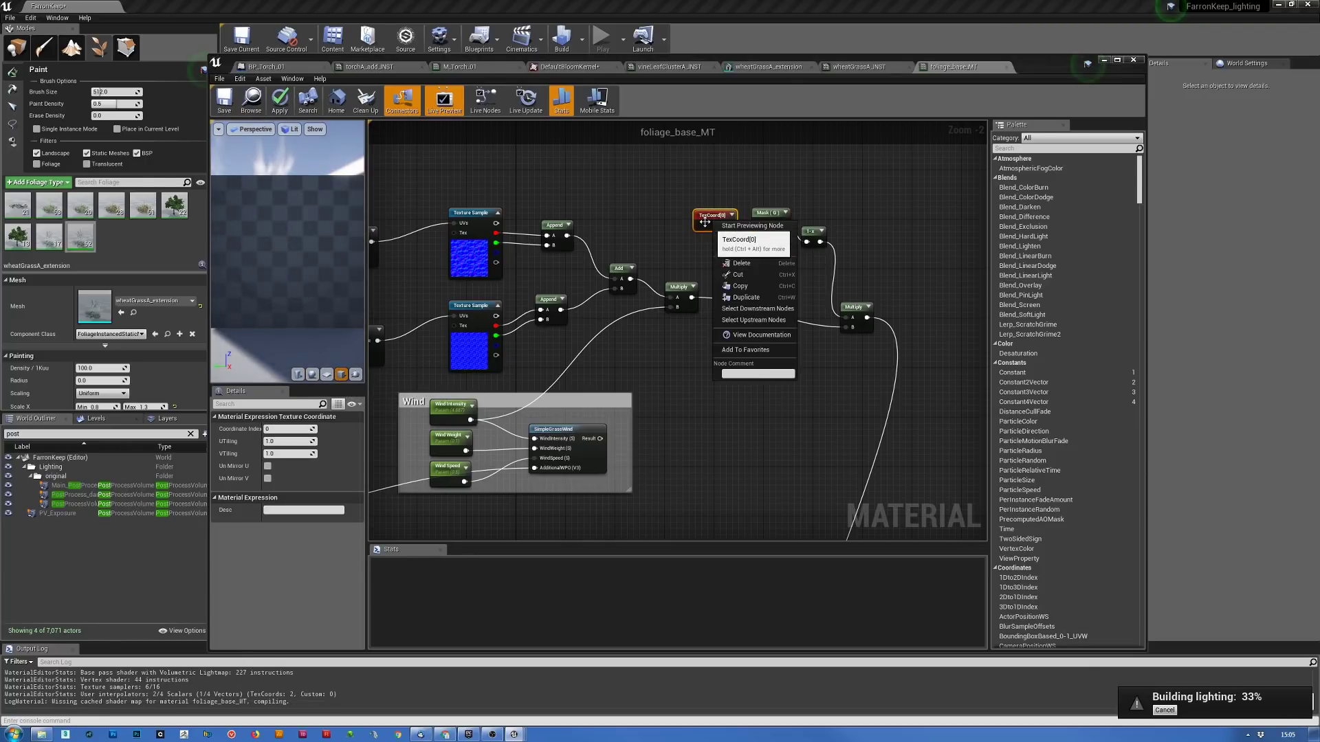
click(760, 236)
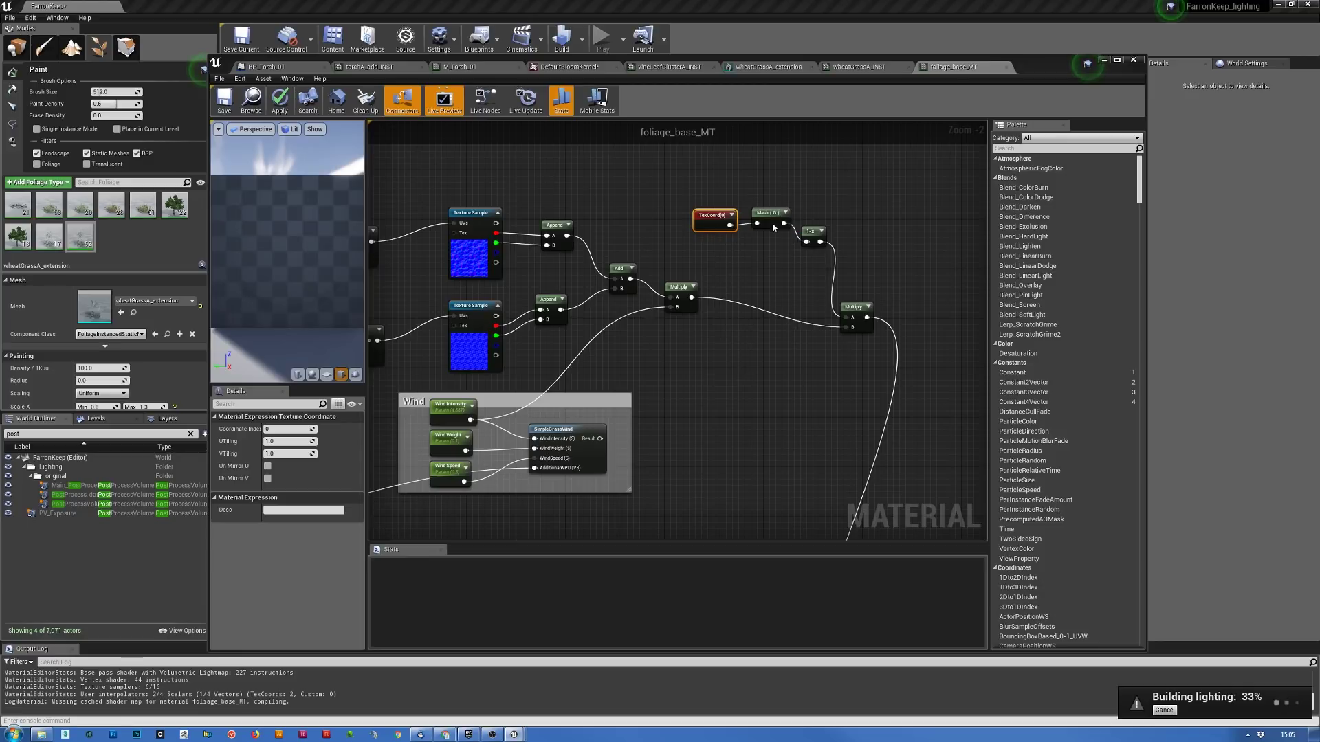
drag(286, 265, 310, 283)
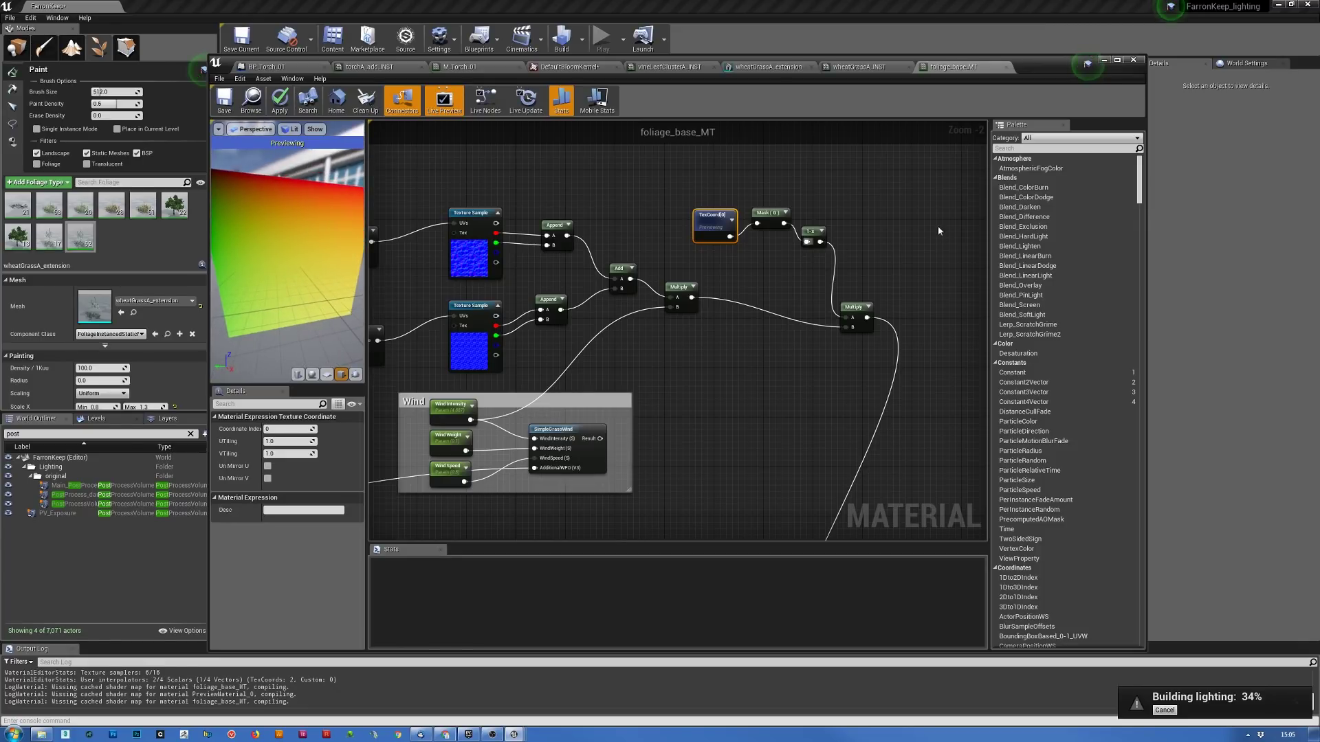
- Preview the output of the green-channel Mask node and examine it on the preview cube
click(769, 223)
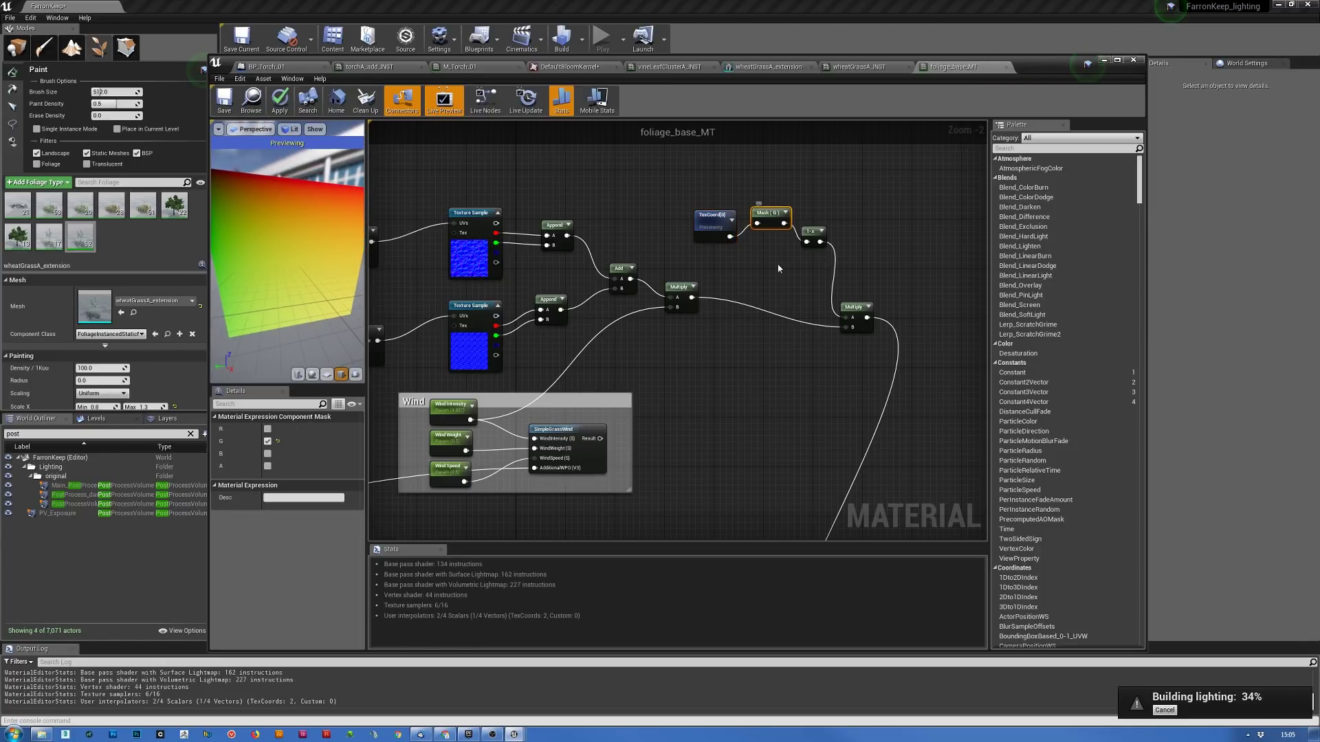
right_click(770, 226)
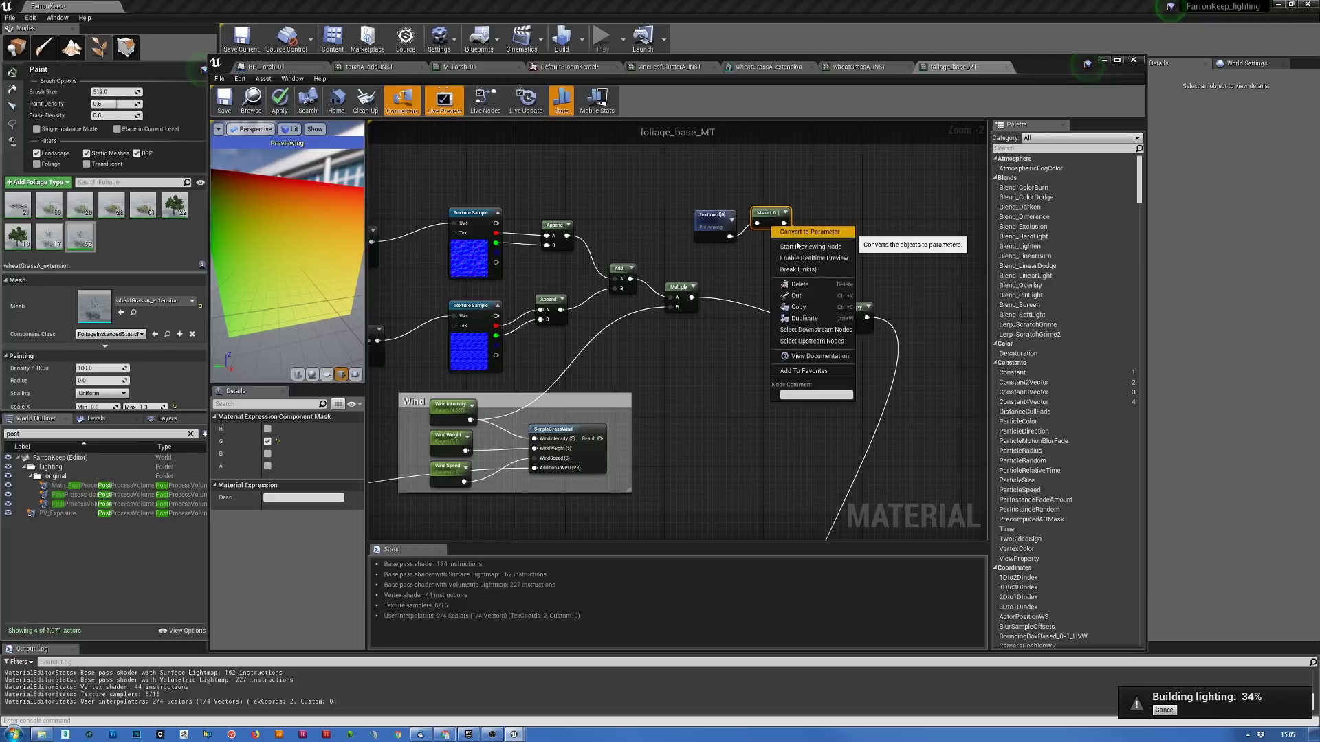
key(Escape)
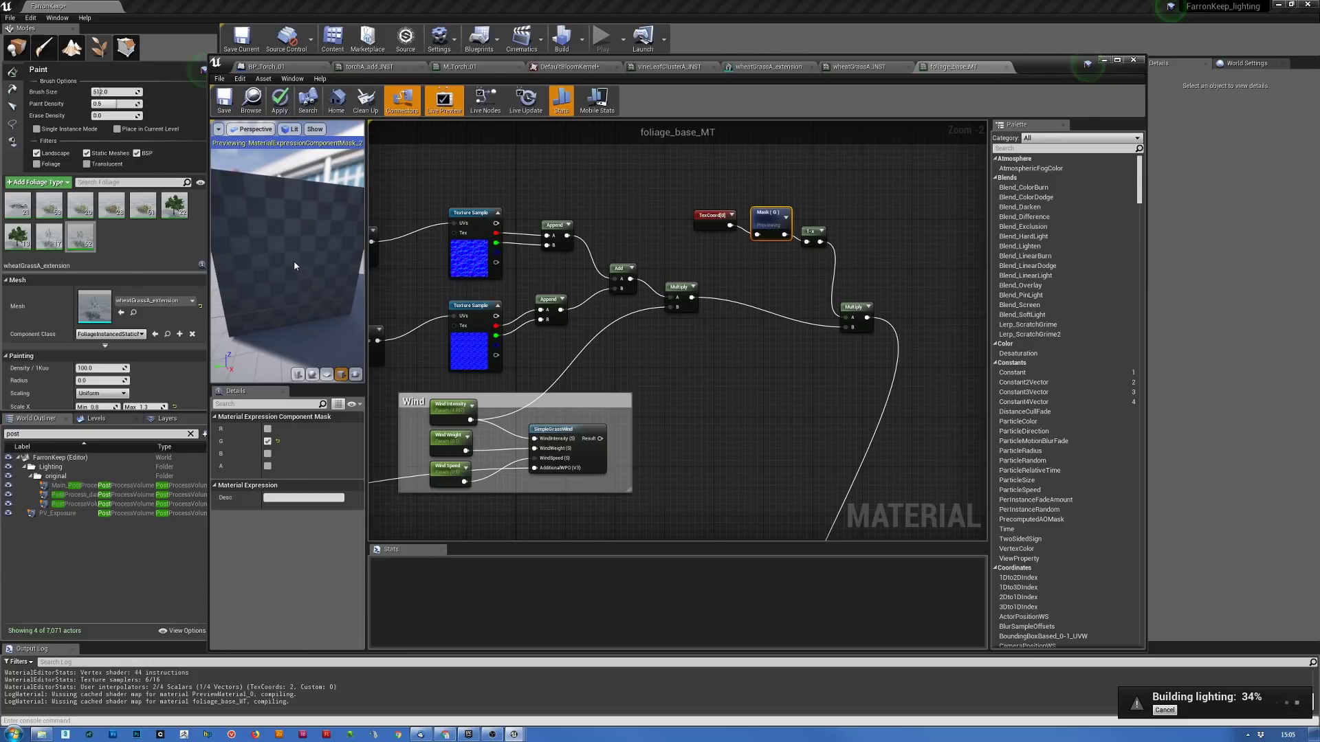
mouse_move(288, 255)
mouse_down()
mouse_move(300, 257)
mouse_move(272, 256)
mouse_move(302, 257)
mouse_up()
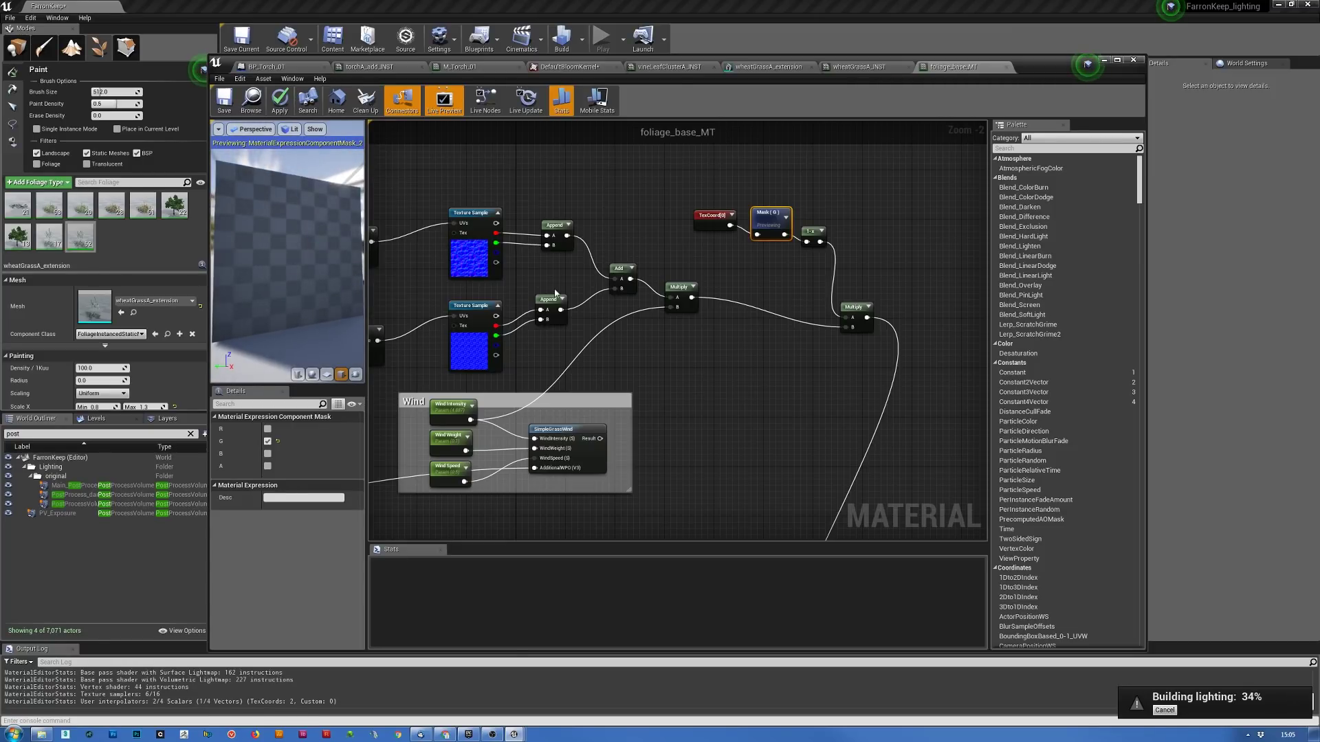
- Preview the output of the 1-x node that inverts the texture-coordinate mask before the final Multiply
click(810, 230)
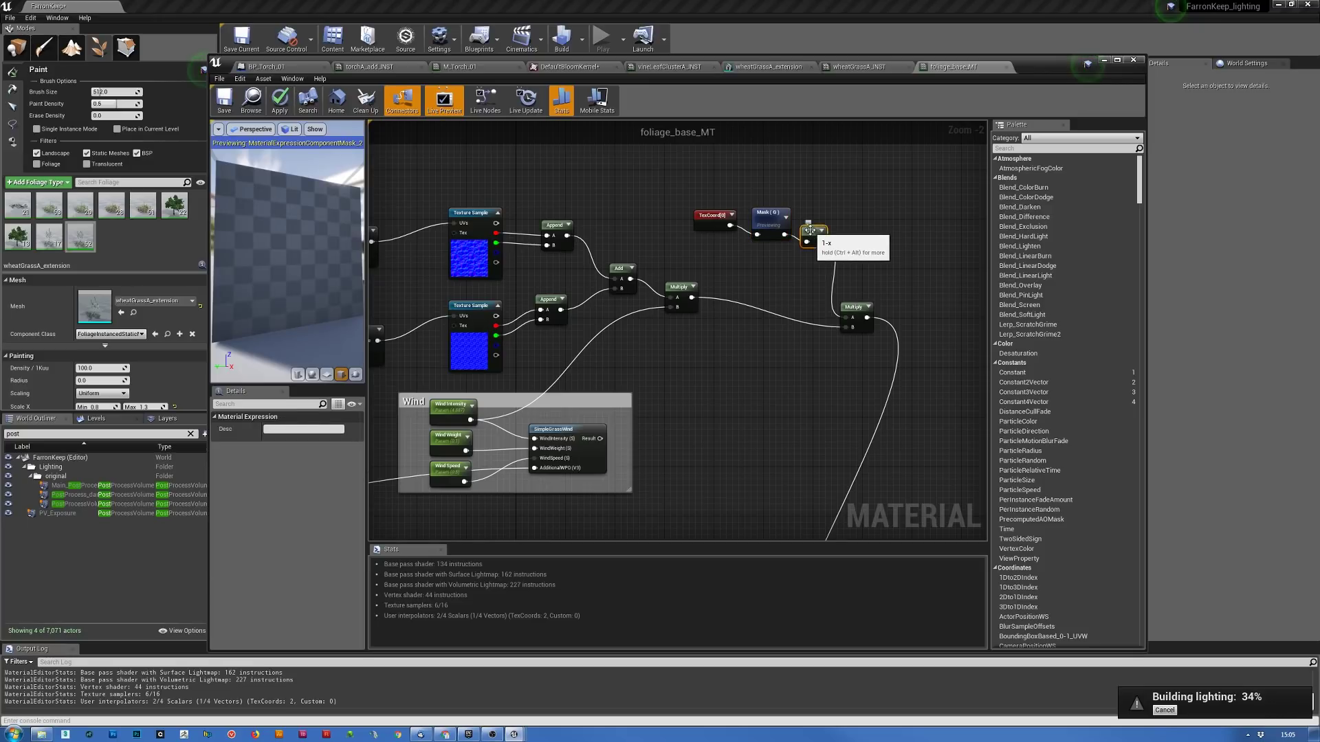
click(710, 220)
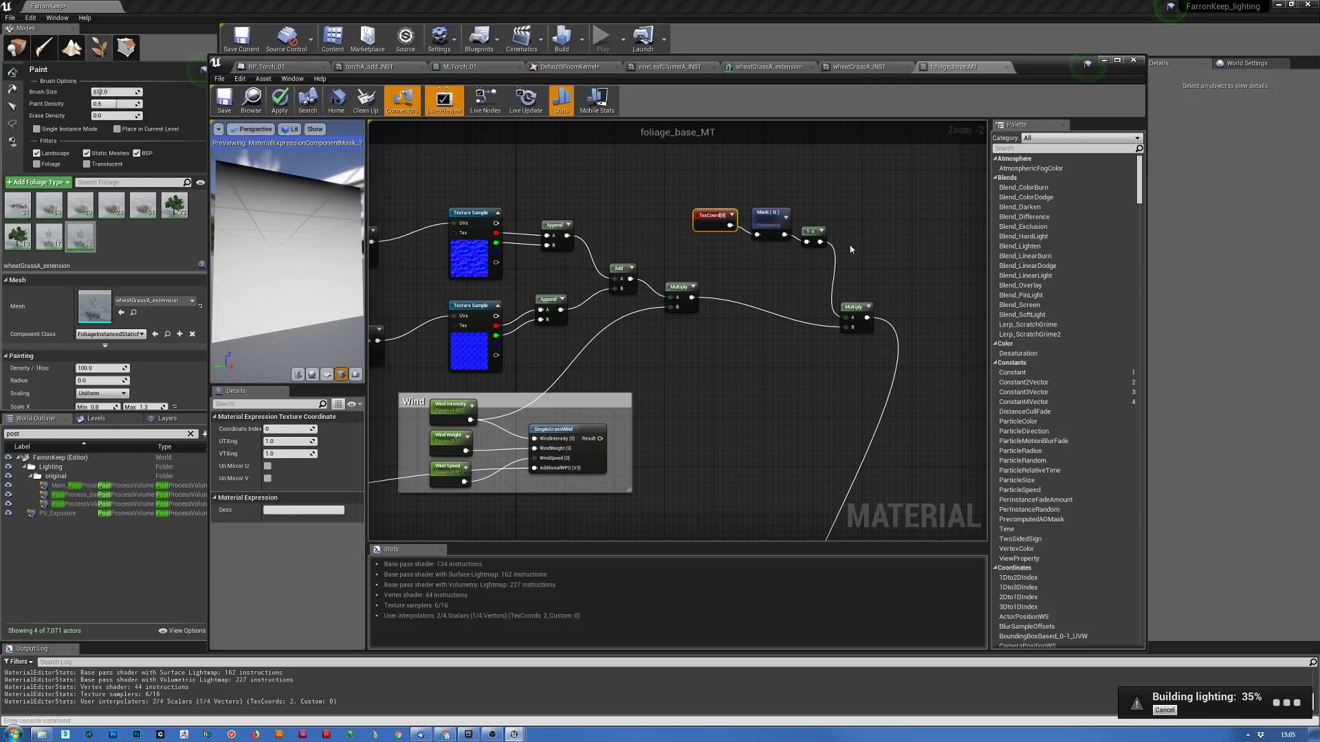
right_click(805, 234)
click(886, 238)
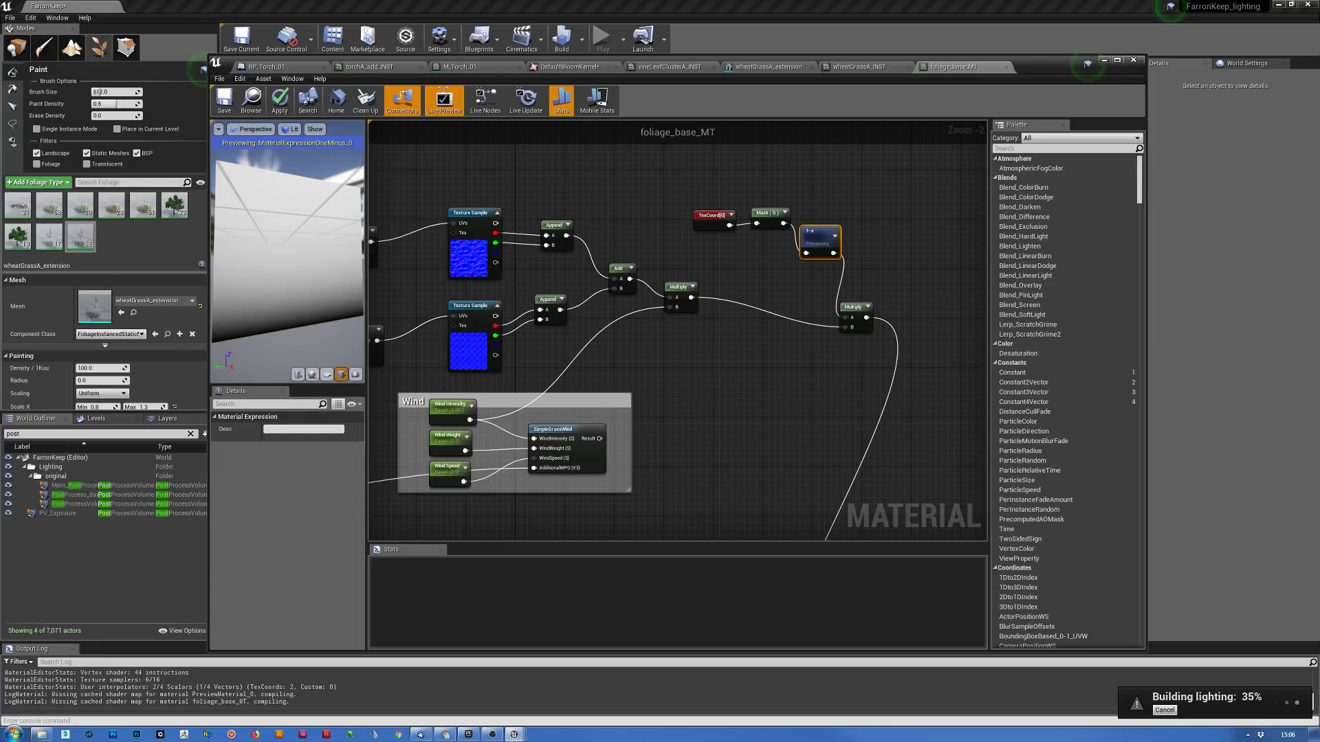
- Return to the level, set its viewport from buffer visualization to Lit, and leave foliage painting for Place mode
drag(1024, 64, 1319, 48)
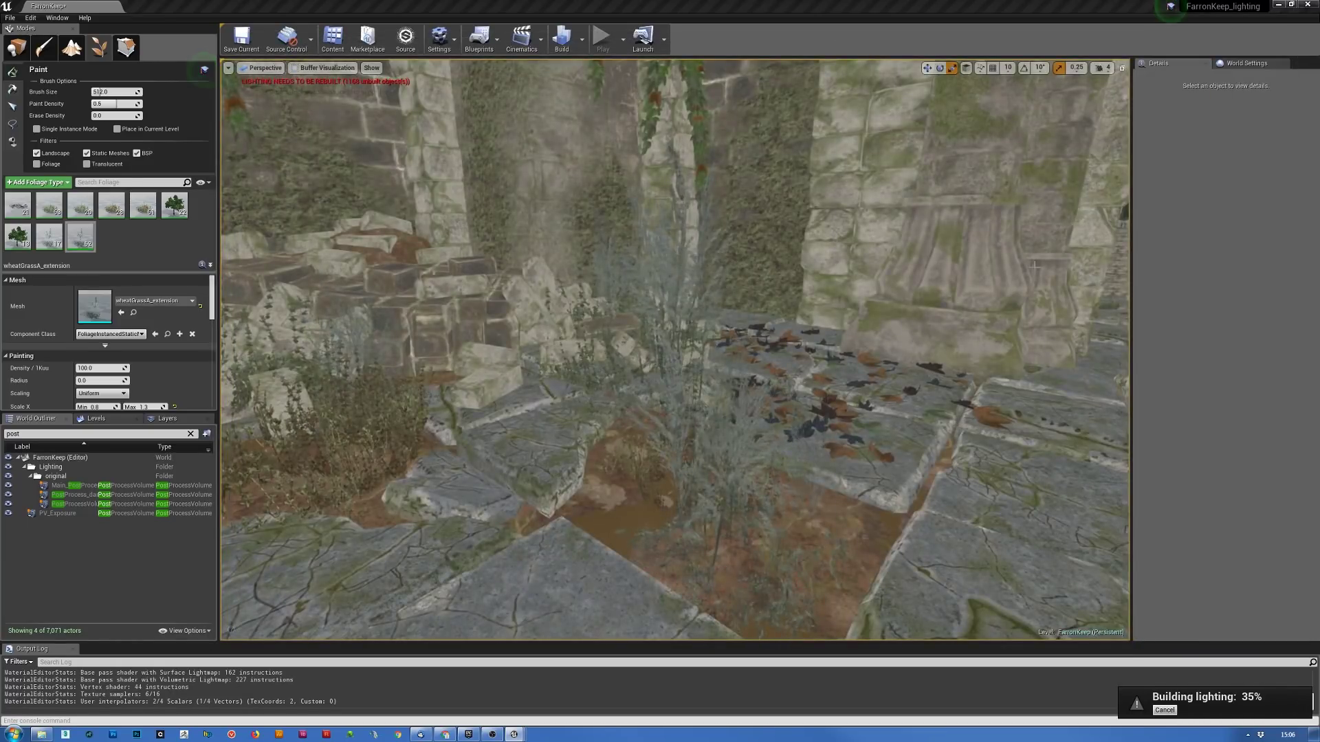
right_drag(675, 349, 770, 345)
right_drag(376, 81, 464, 79)
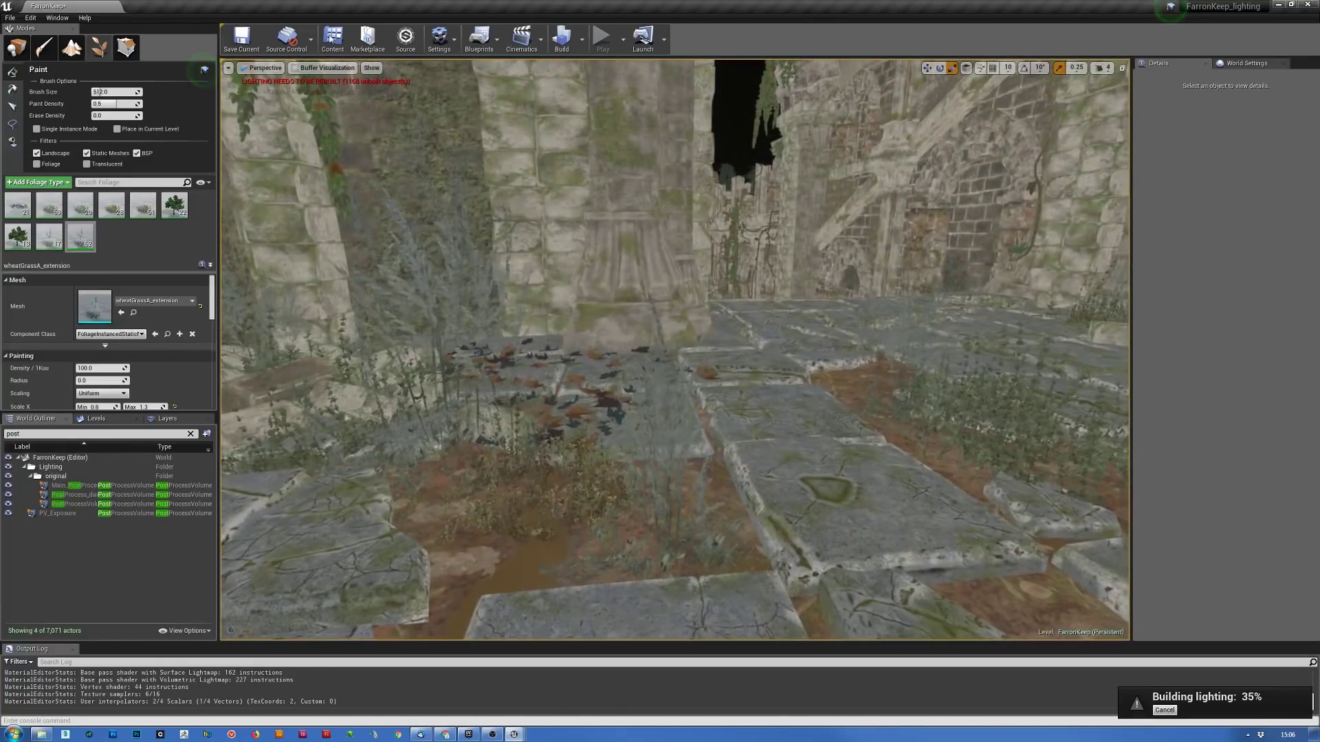
click(323, 67)
click(308, 92)
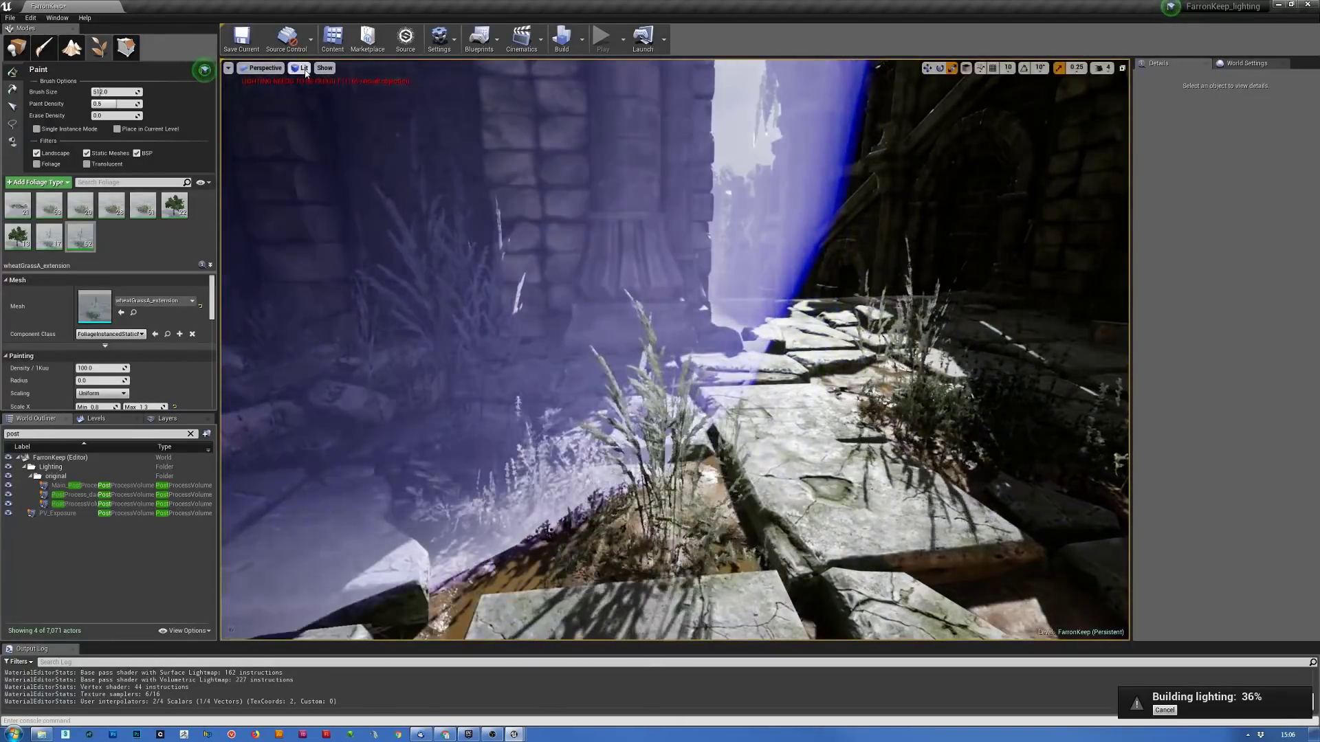
click(304, 69)
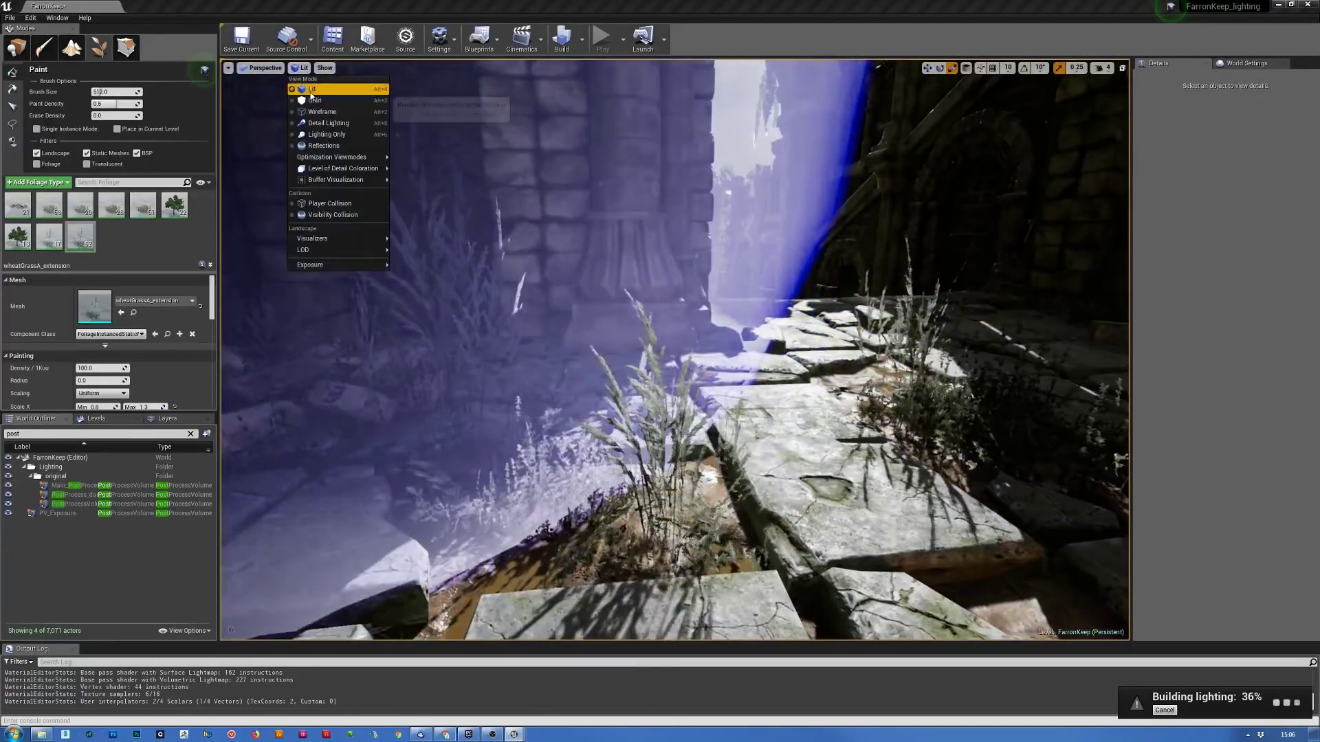
click(16, 47)
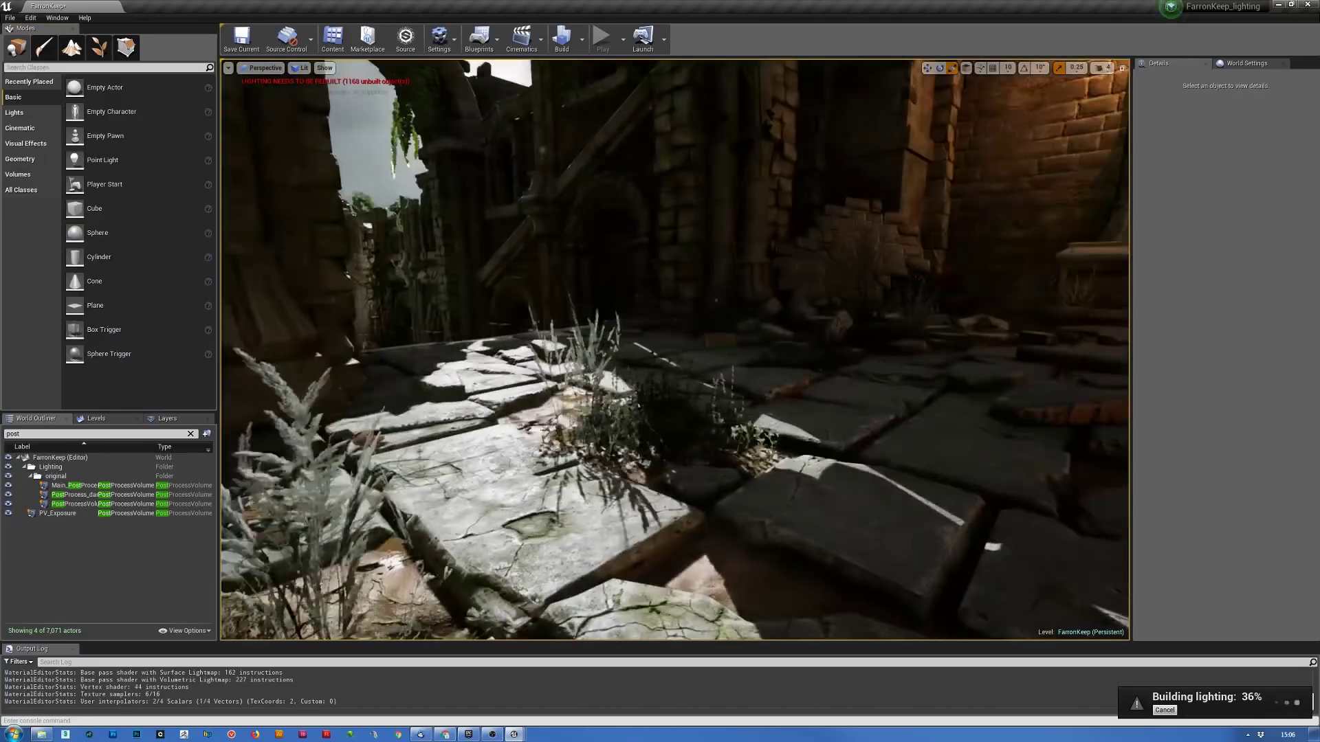
- Select the ivy cluster hanging on the pale stone wall and examine the foliage around the arches and paved floor
mouse_move(674, 351)
right_down()
mouse_move(962, 347)
mouse_move(1018, 330)
mouse_move(757, 323)
mouse_move(480, 223)
mouse_move(662, 350)
right_up()
key(w)
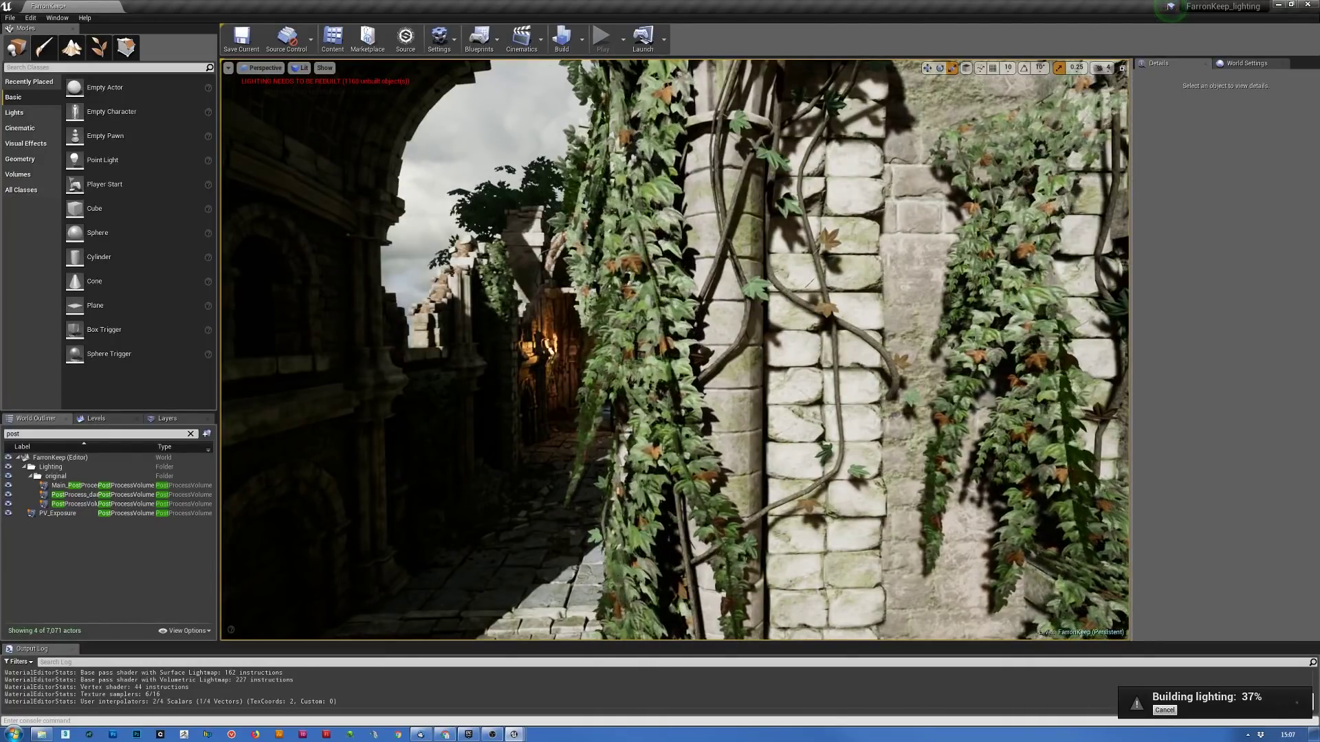
click(1025, 358)
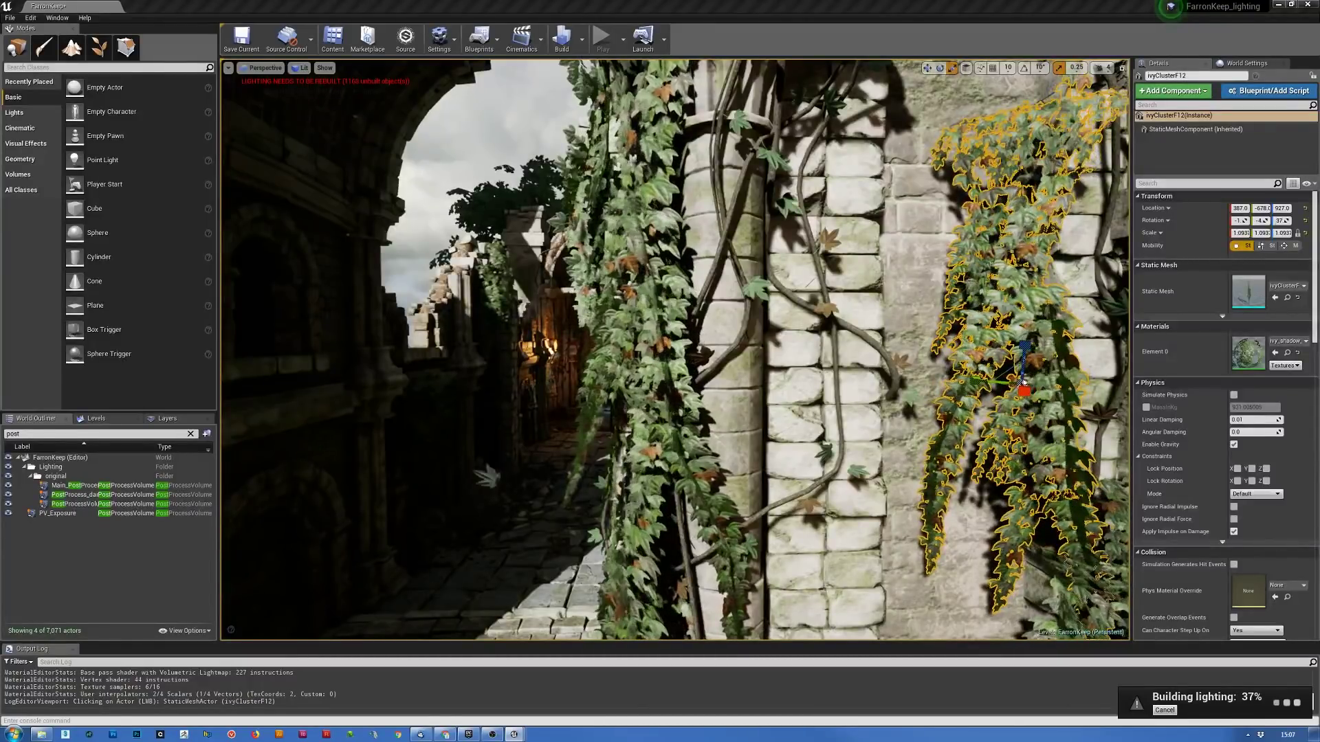
key(s)
right_drag(811, 283, 848, 268)
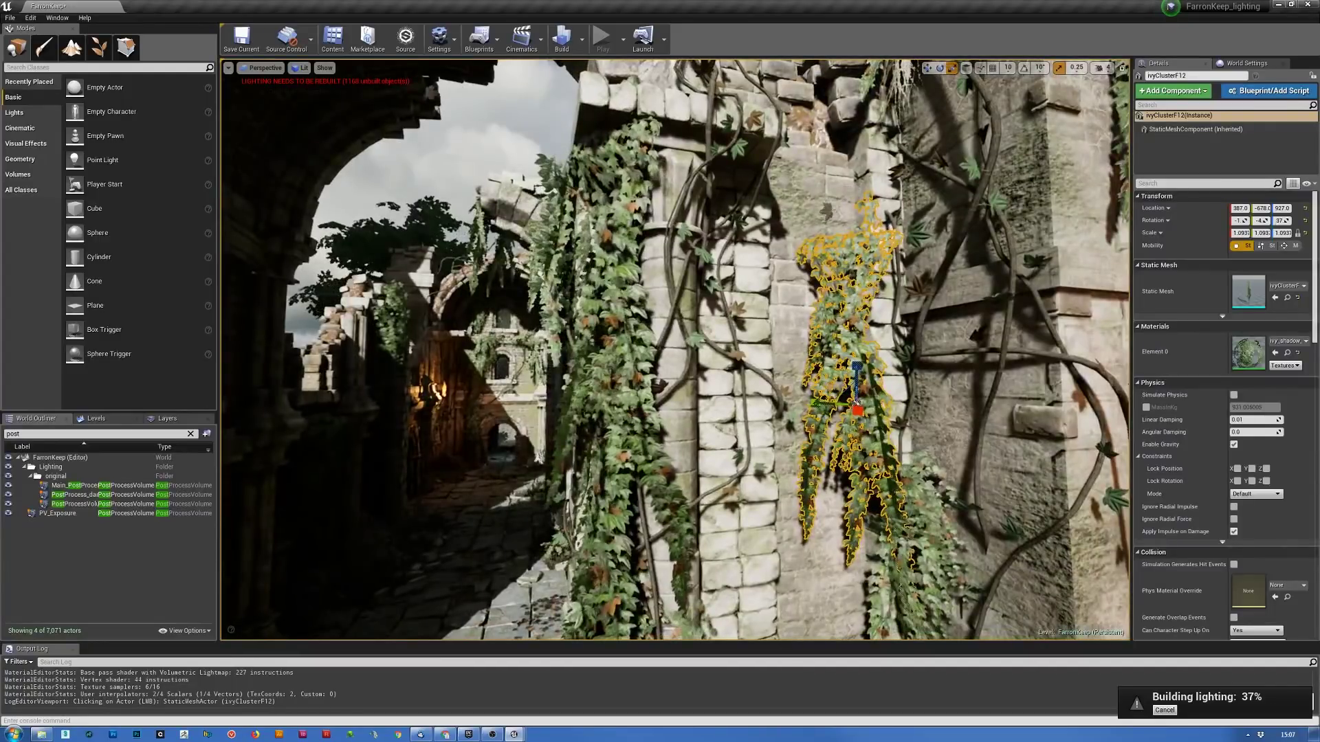
right_drag(660, 383, 509, 418)
key(w)
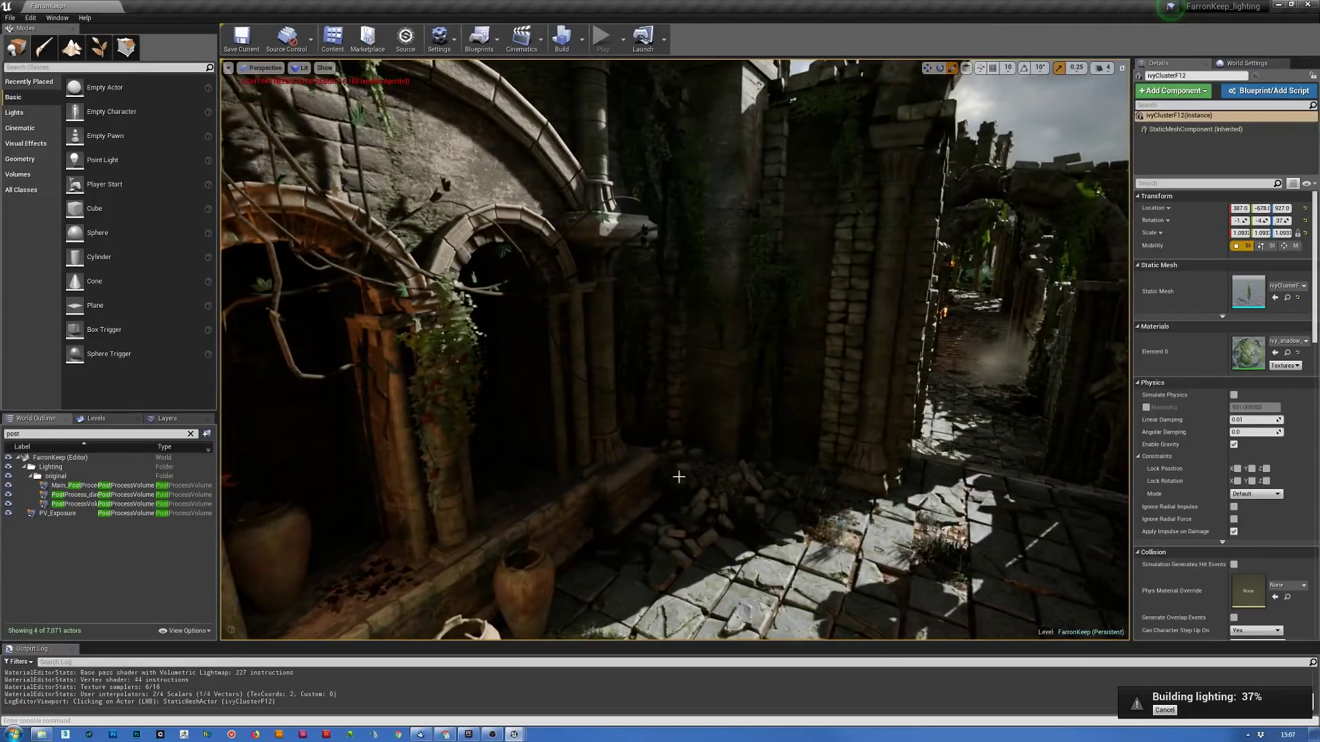
right_drag(619, 419, 846, 416)
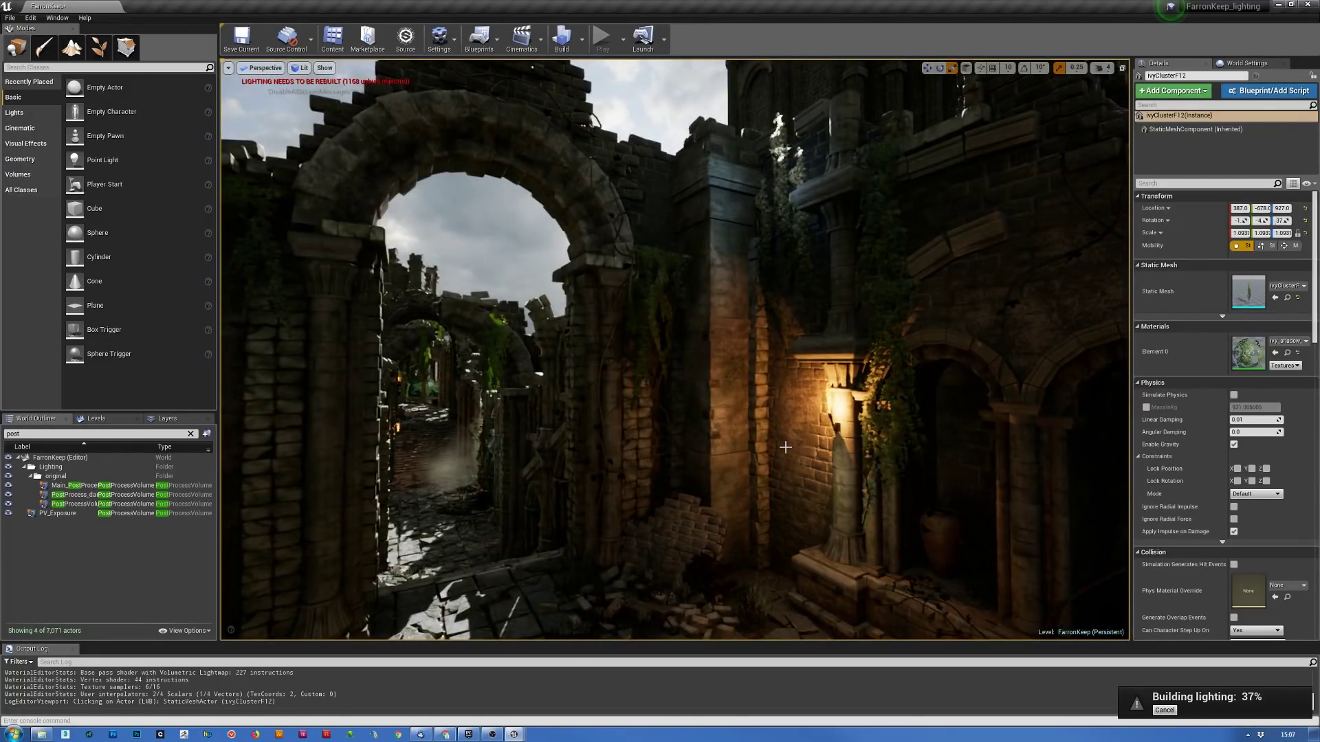
right_drag(733, 487, 653, 493)
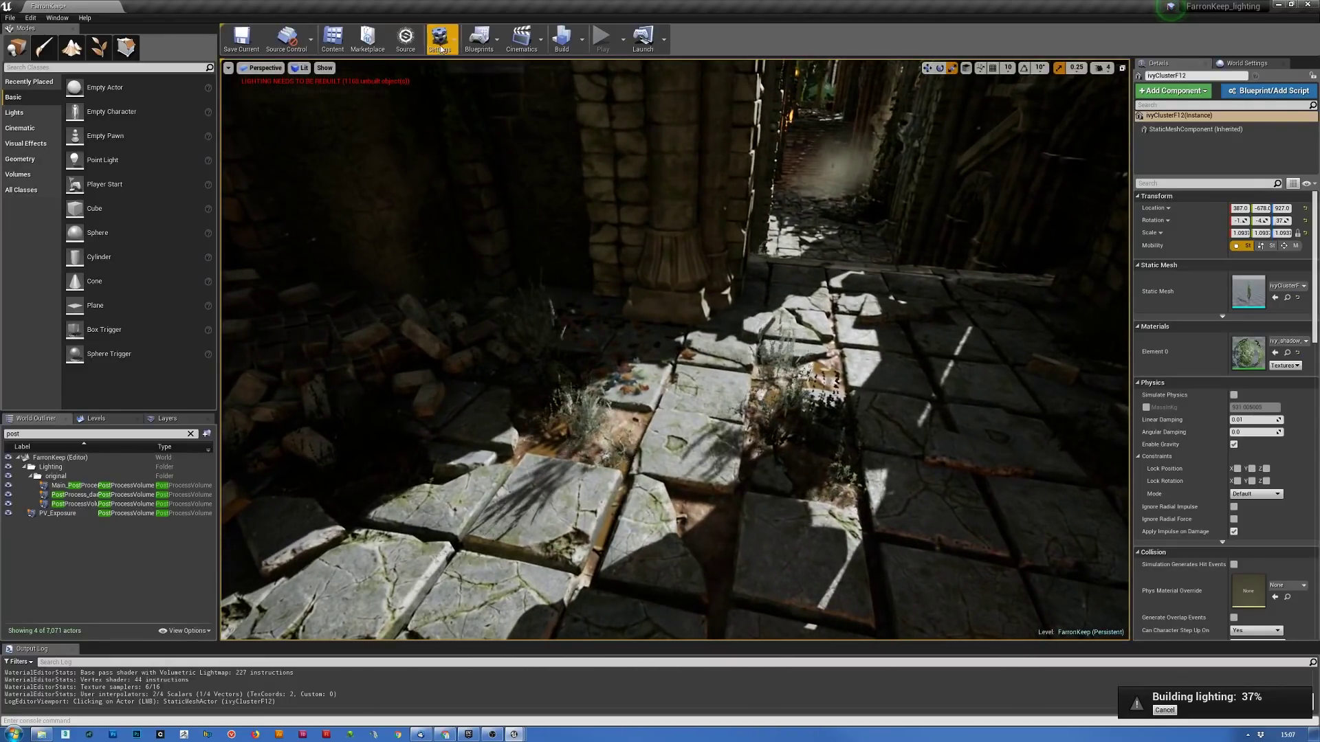
- Open the Engine Rendering section of the Project Settings
click(440, 41)
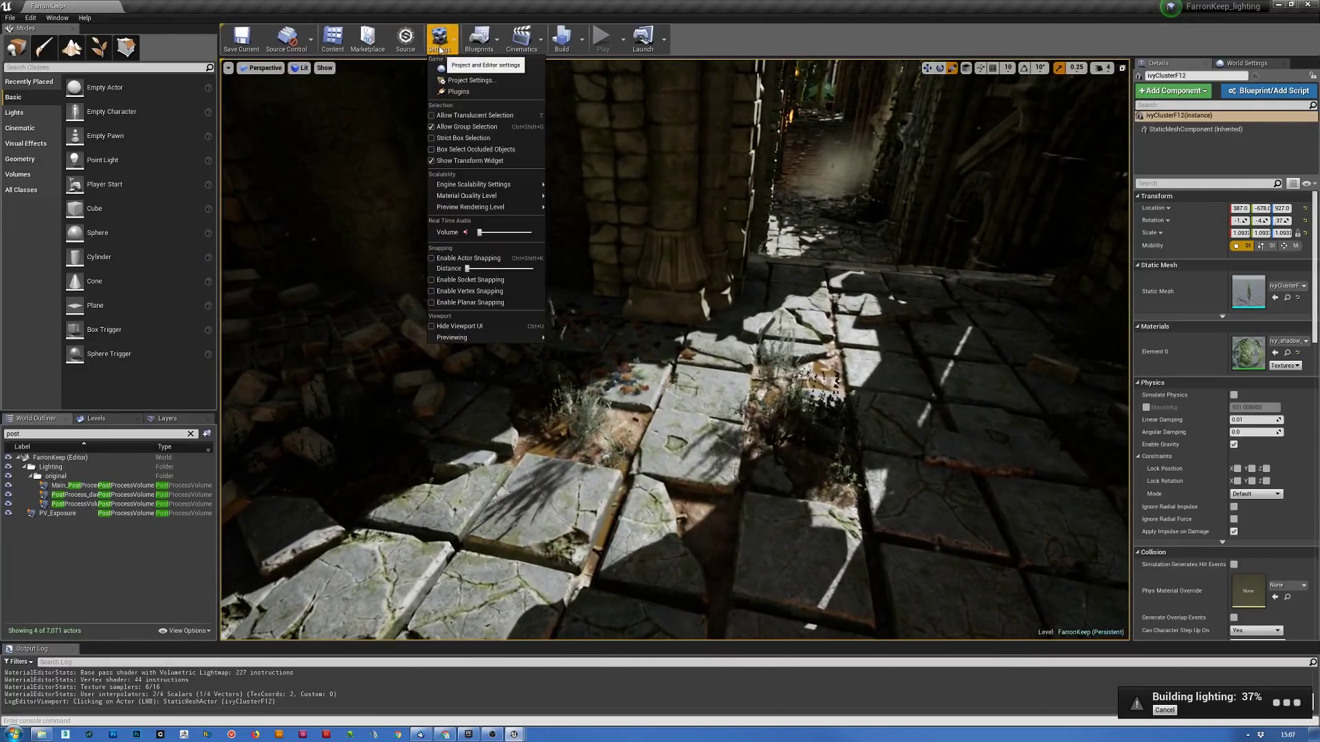
click(484, 87)
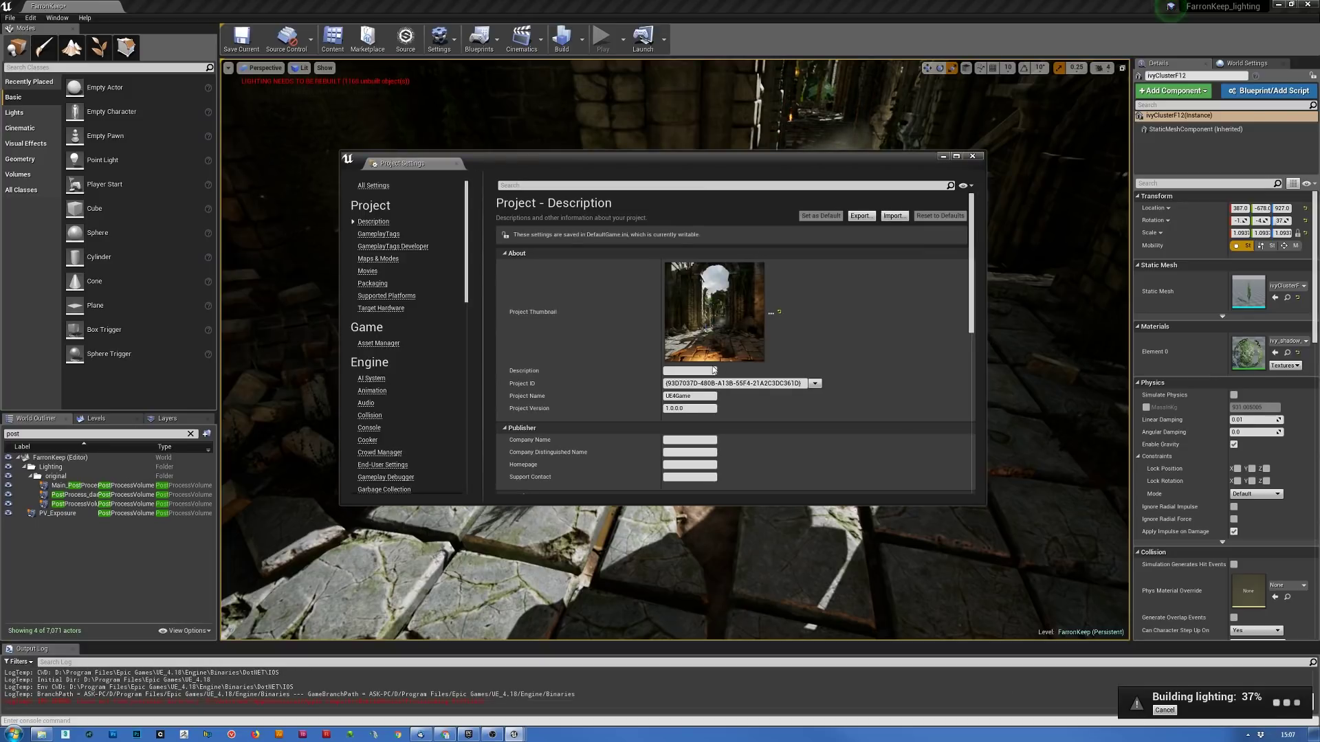
scroll(389, 431, down, 3)
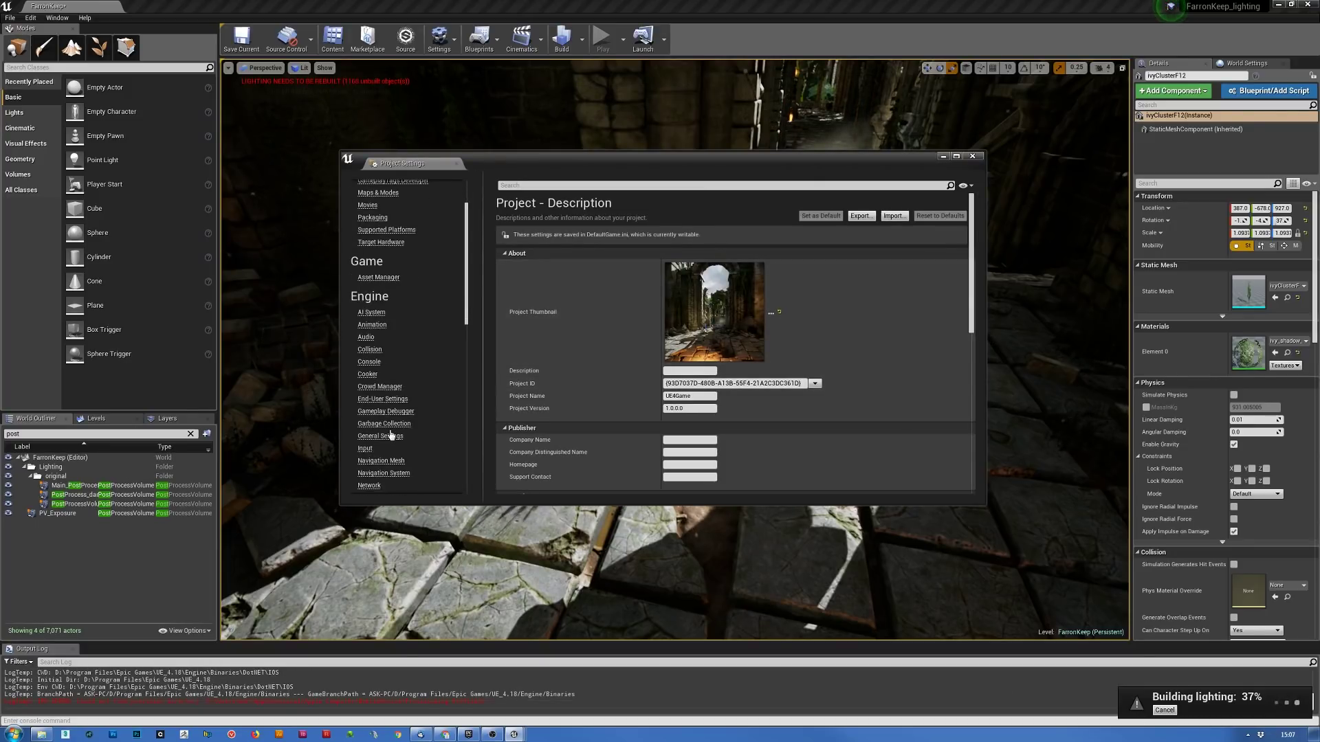
scroll(396, 460, down, 2)
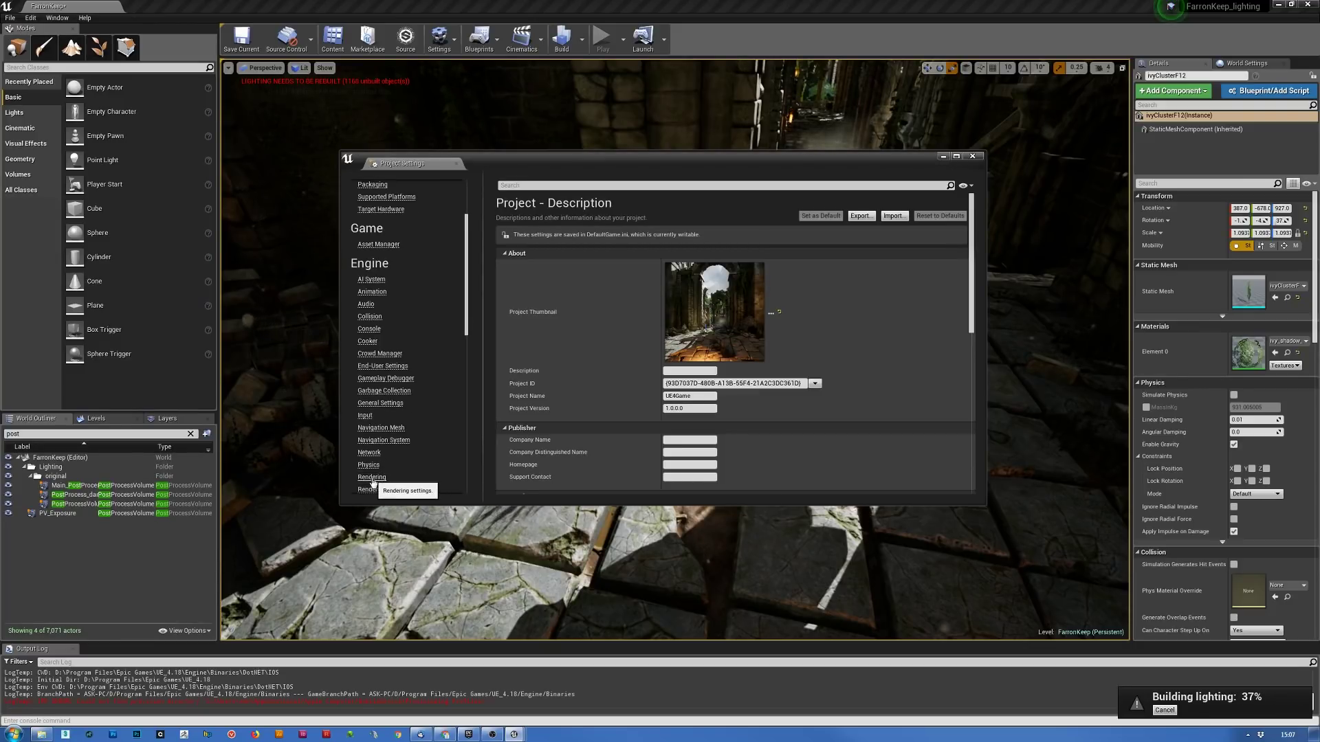
click(372, 479)
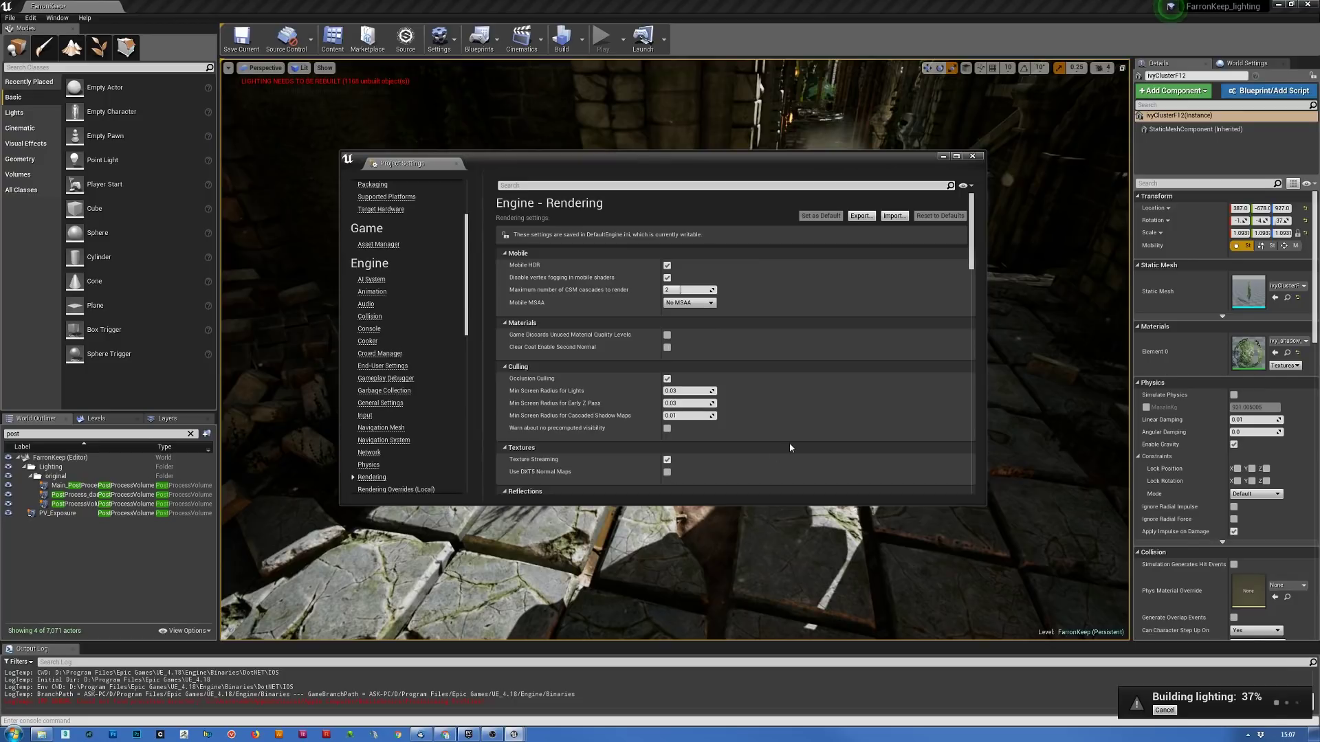
- Find Accurate velocities from Vertex Deformation under the rendering Optimizations, read its description, and clear the settings window from the level view
scroll(840, 356, down, 6)
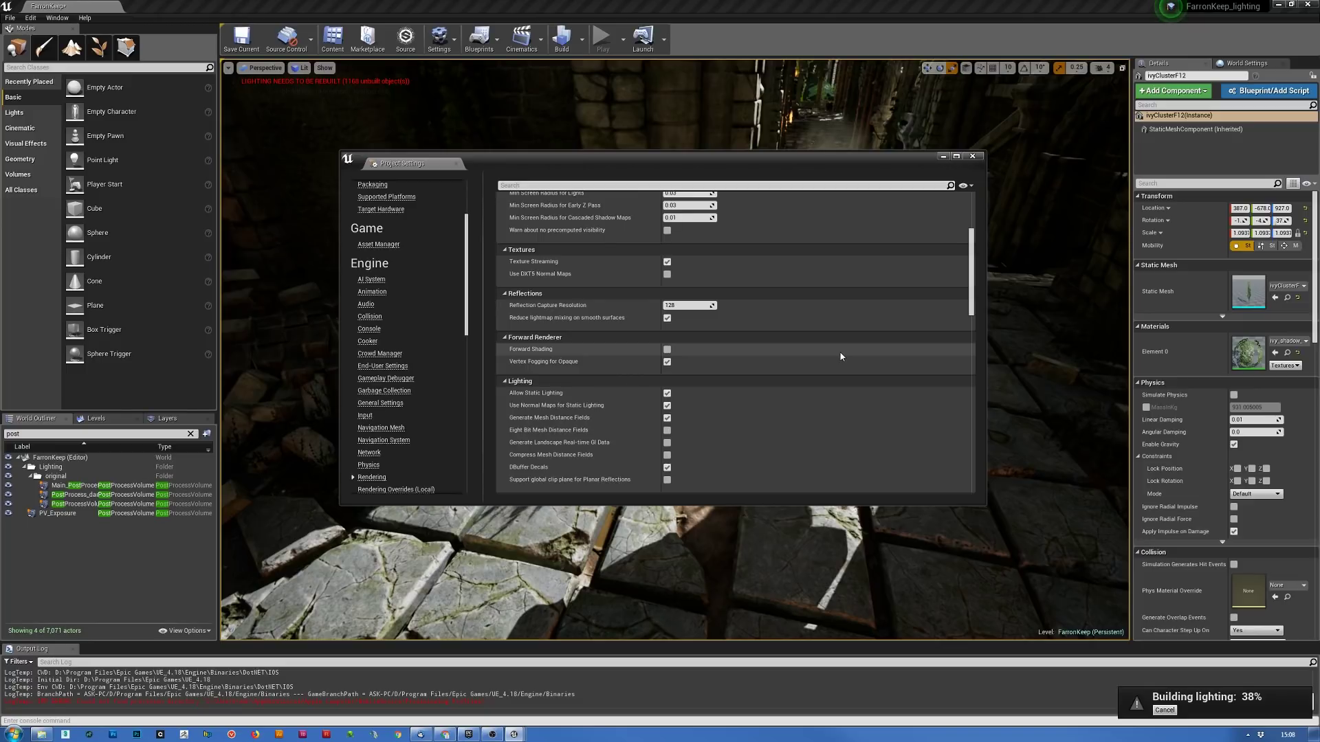
scroll(840, 356, down, 4)
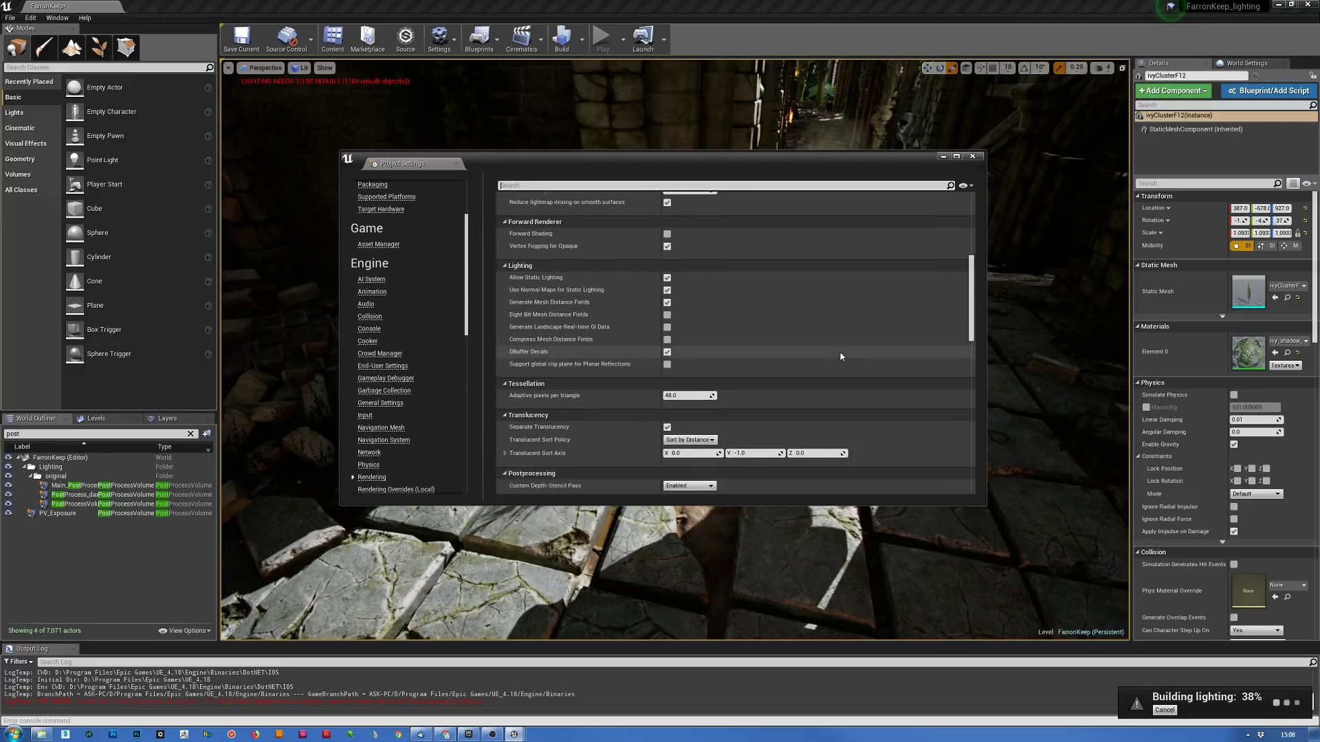
scroll(840, 356, down, 4)
scroll(840, 356, down, 2)
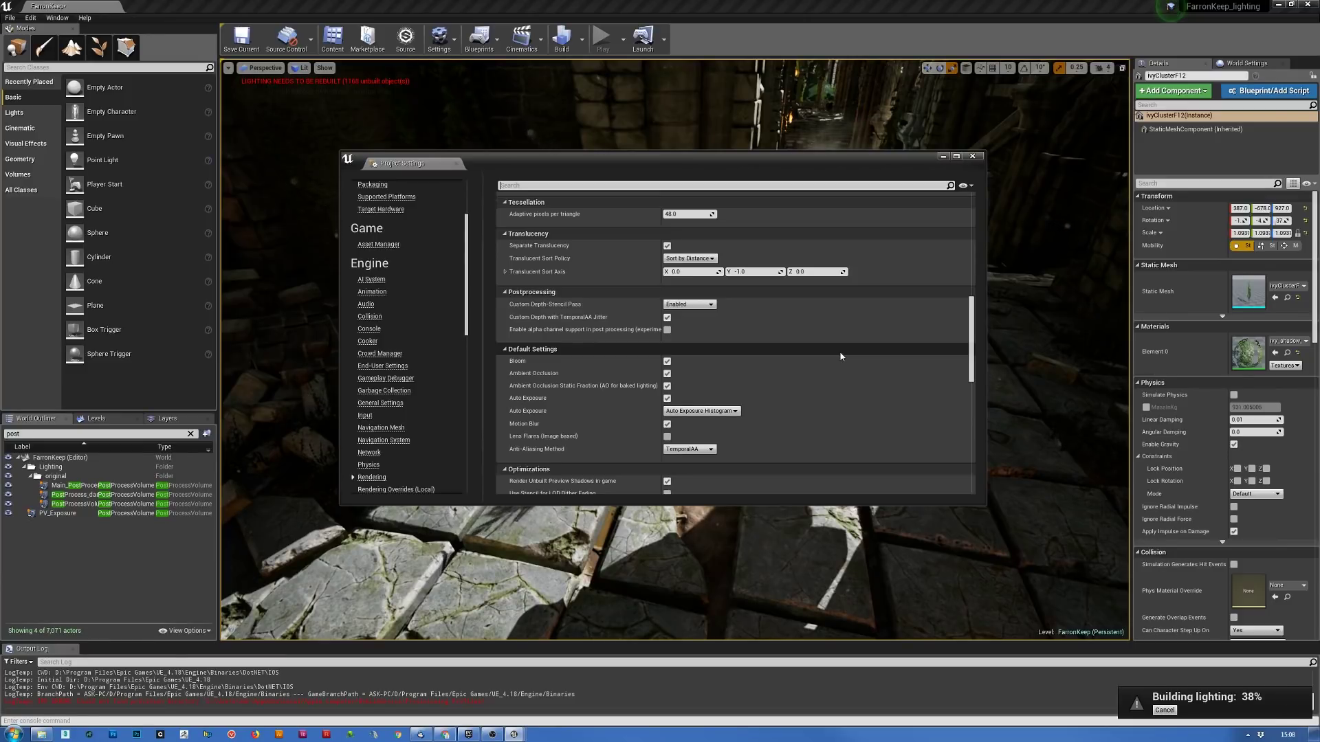
scroll(840, 356, down, 4)
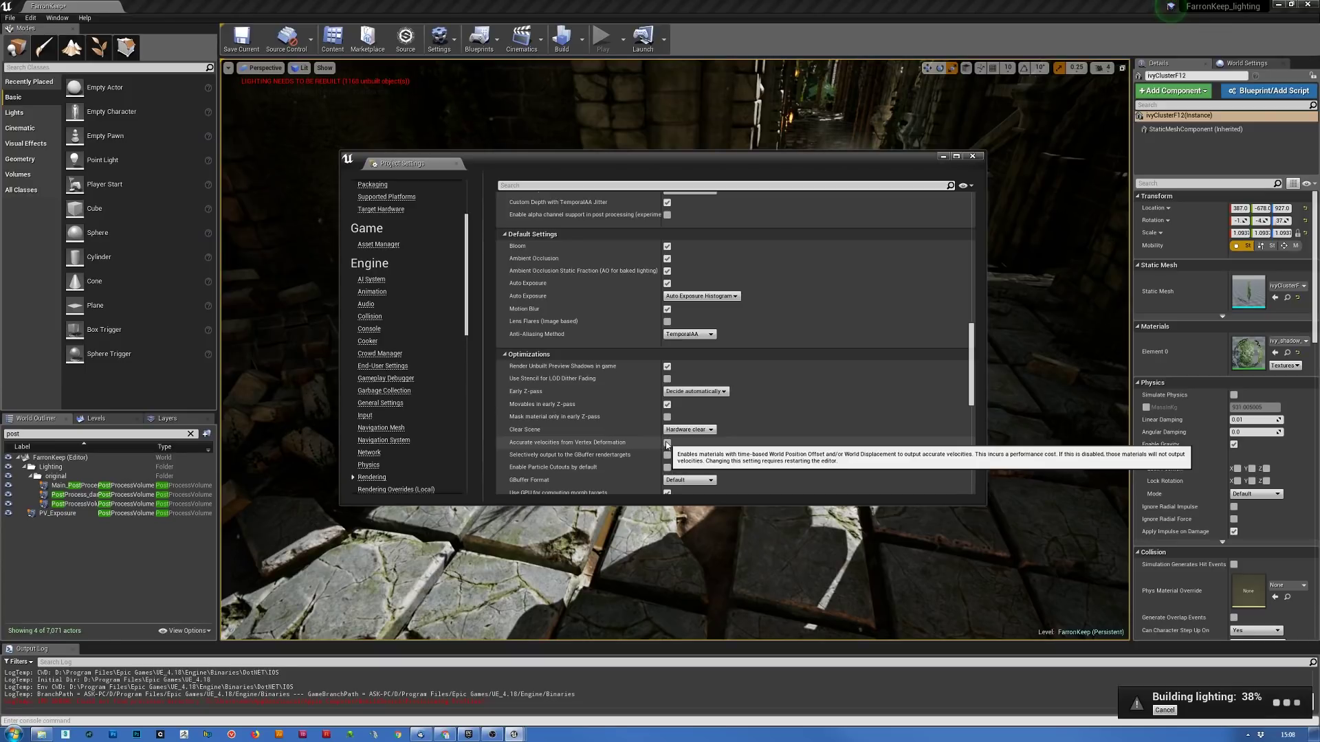
click(667, 283)
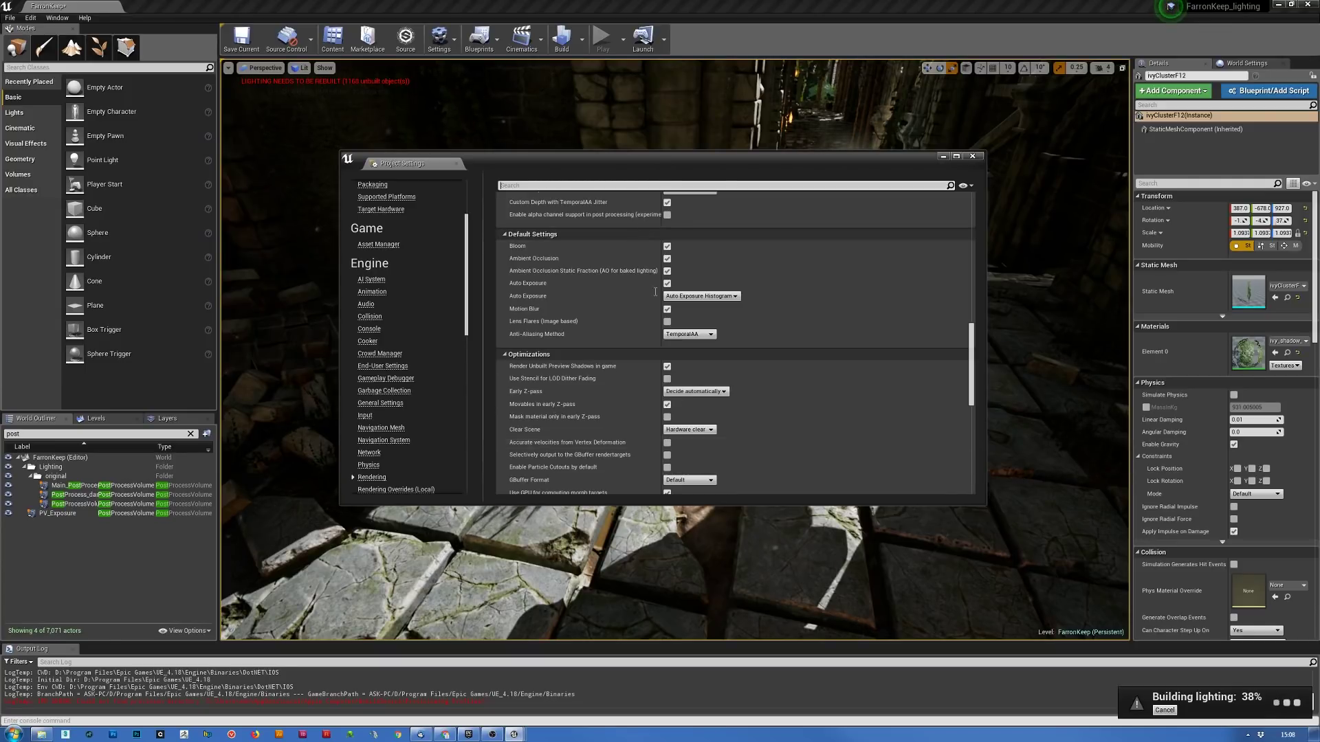
drag(647, 162, 1319, 165)
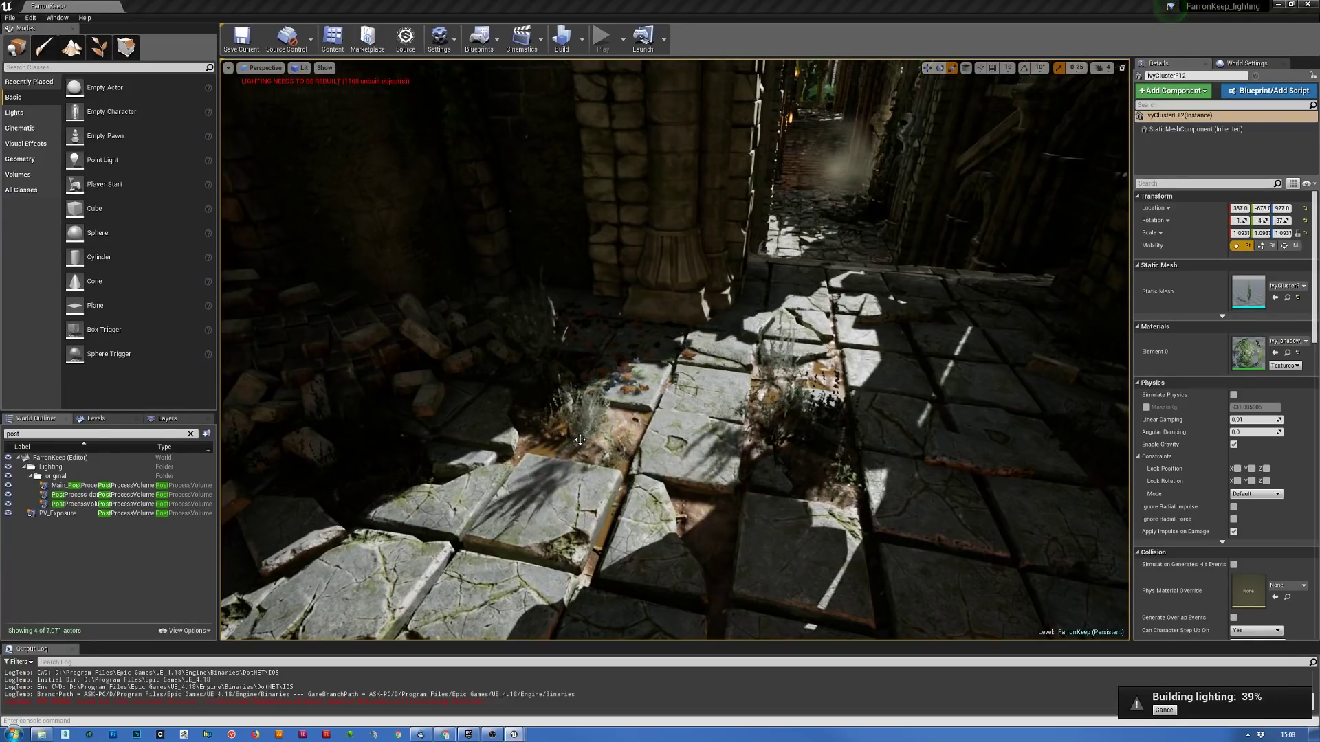
- Examine the level around the mannequin, the campfire and the grass on the paved floor
right_drag(761, 440, 863, 399)
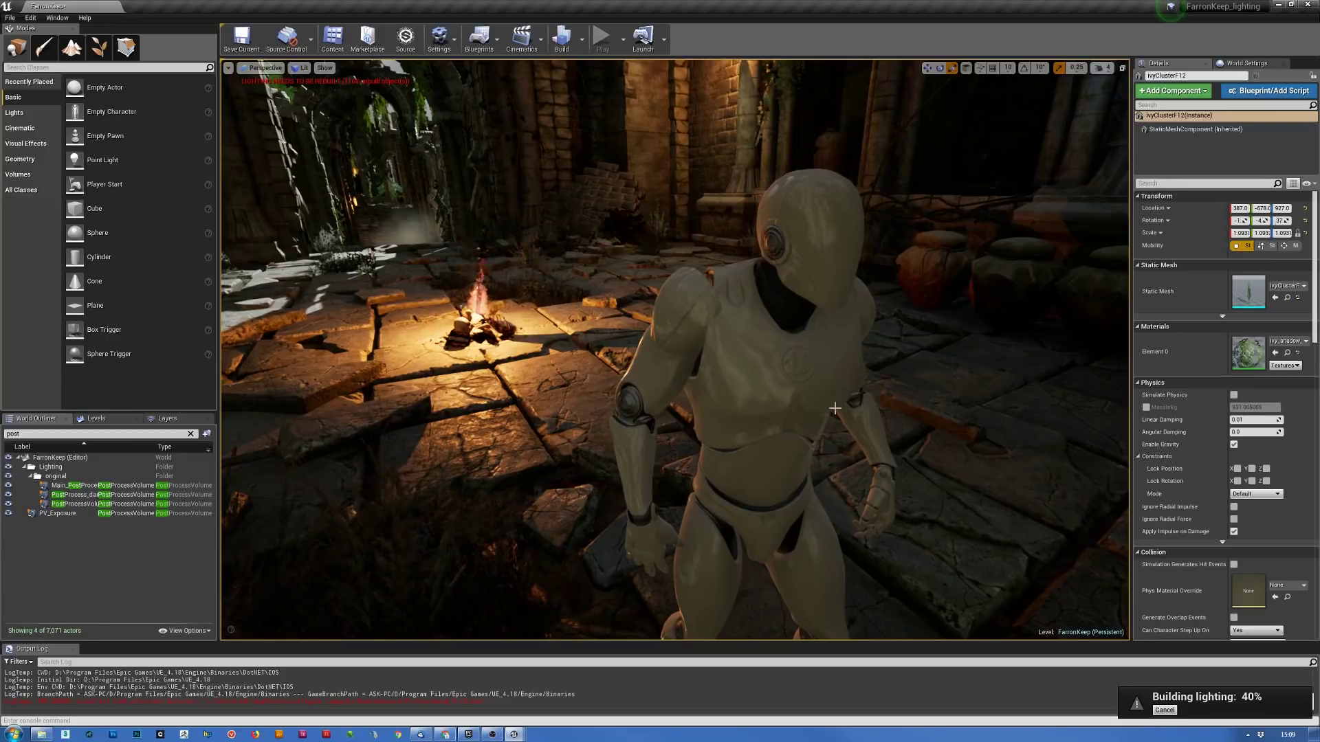
right_drag(837, 406, 756, 397)
right_drag(1127, 213, 1097, 218)
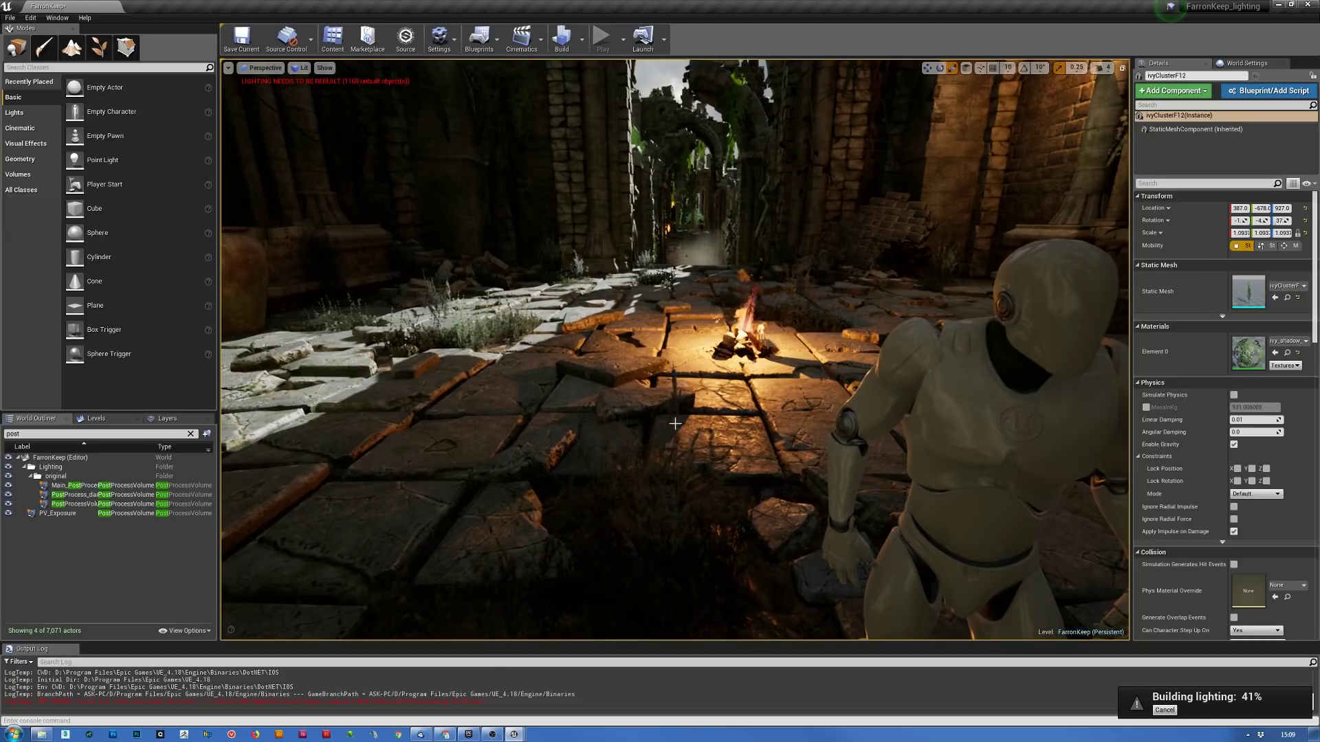
right_drag(579, 419, 597, 402)
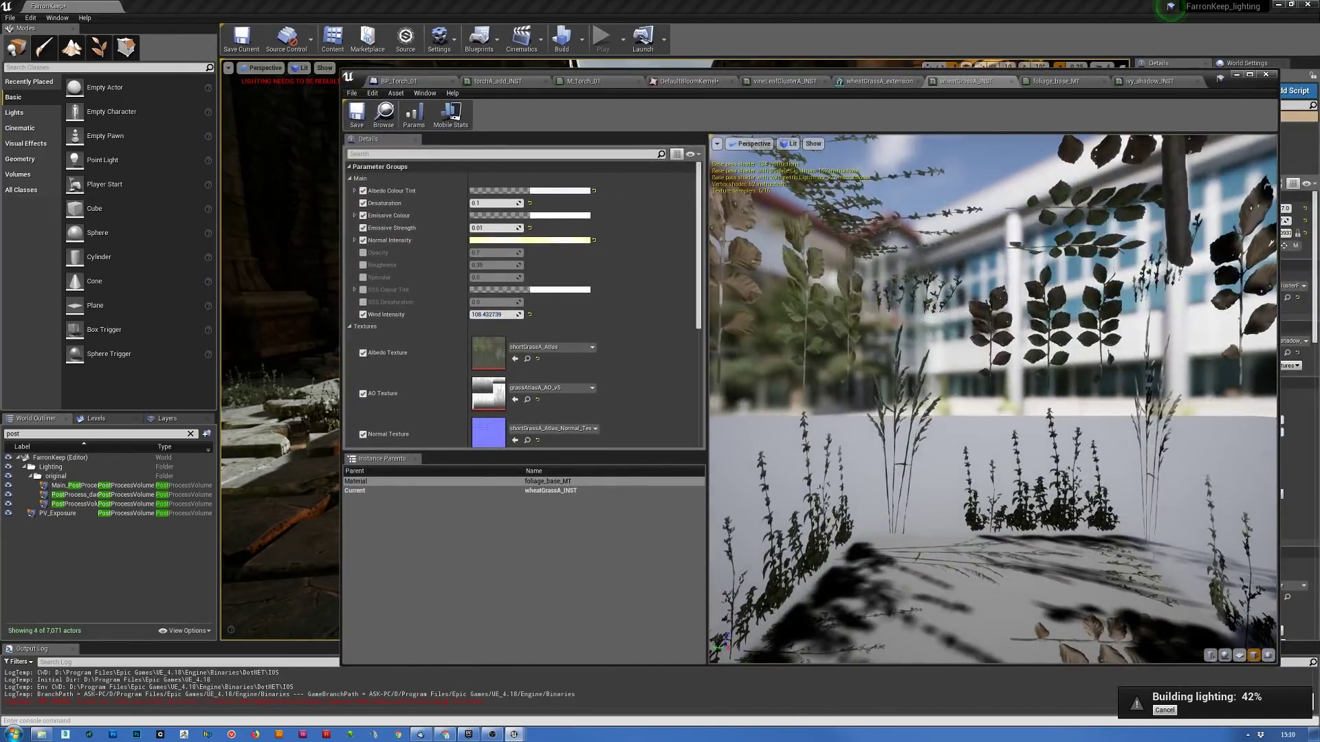
- Examine the wind motion on the wheatGrassA_INST preview plants from several angles and distances
scroll(1011, 318, up, 3)
drag(1015, 323, 1029, 348)
drag(993, 398, 1021, 355)
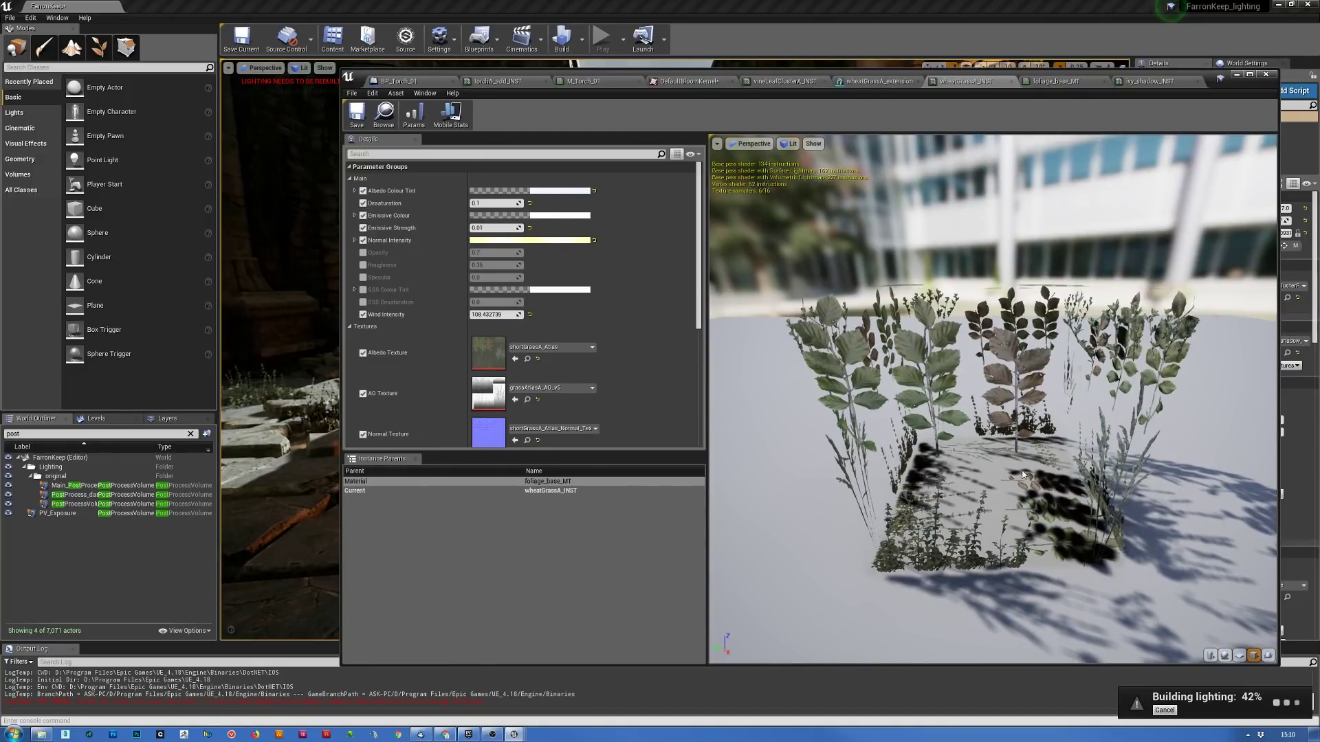
right_drag(1009, 574, 1019, 607)
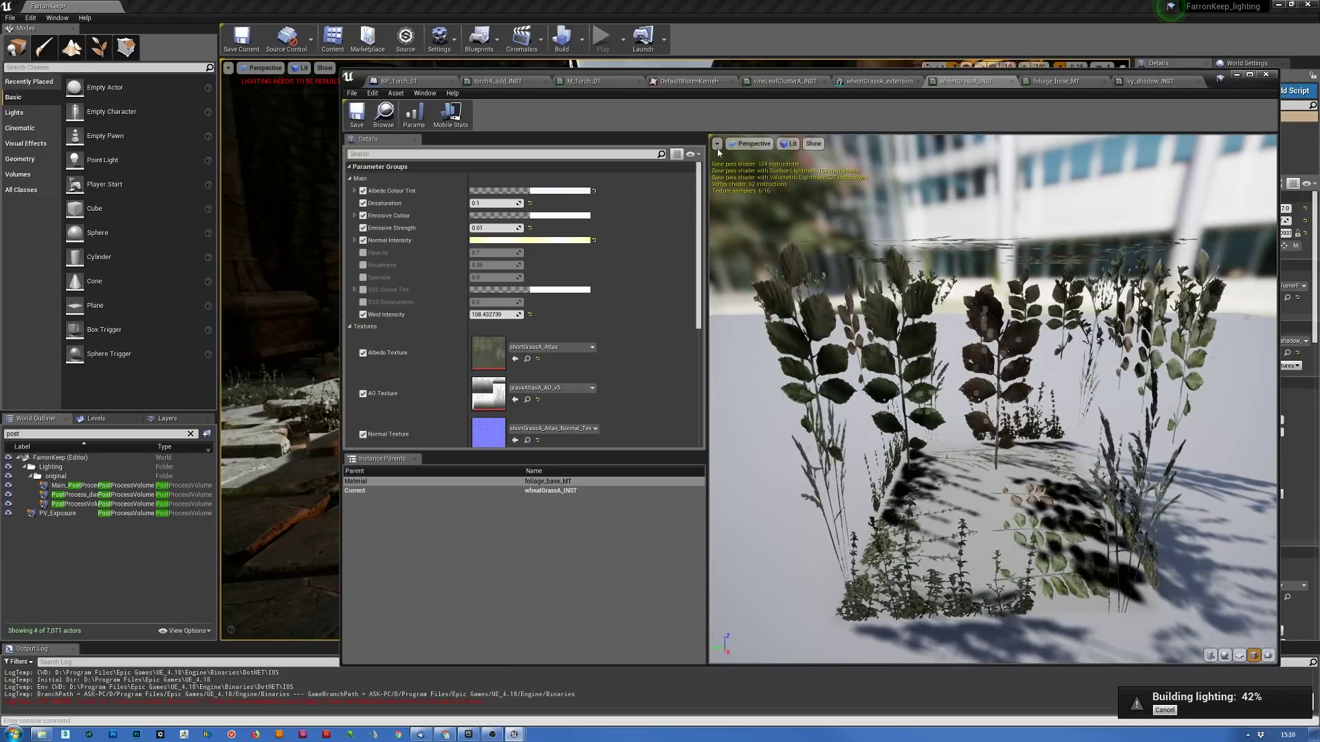
click(717, 144)
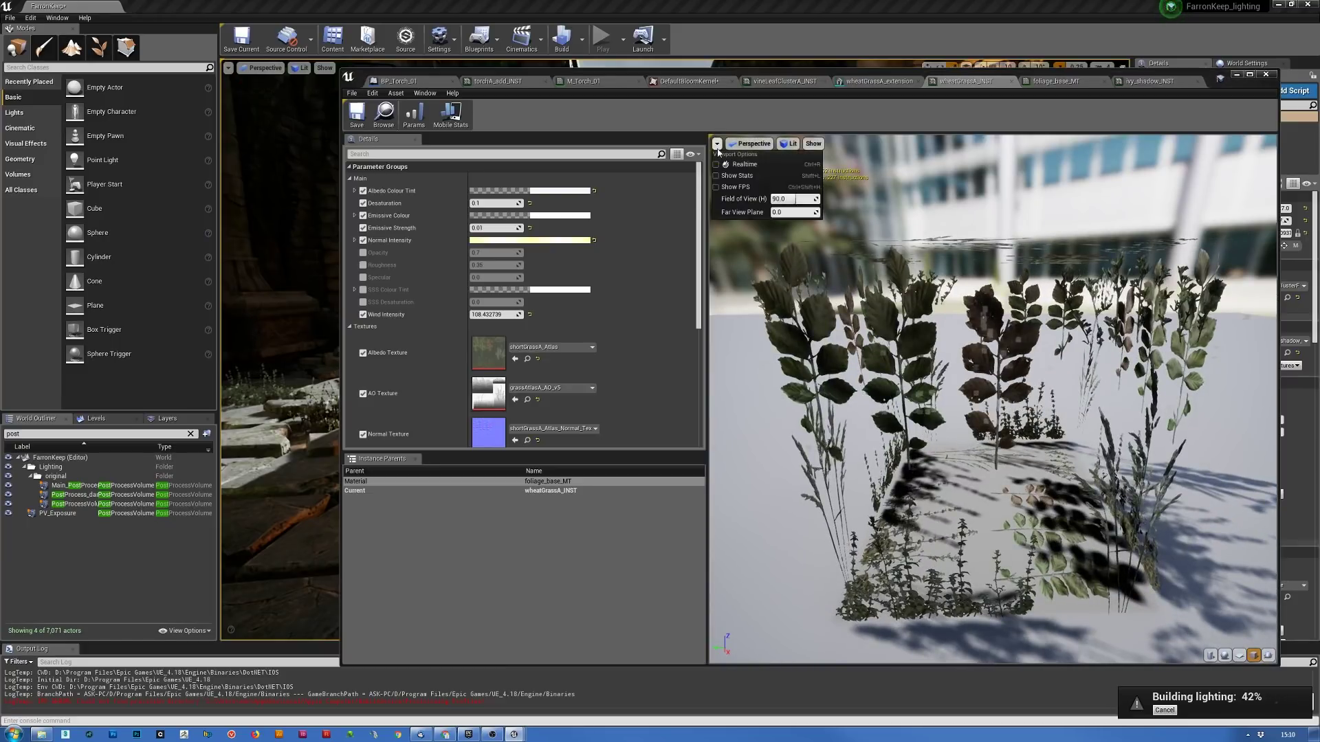
click(973, 344)
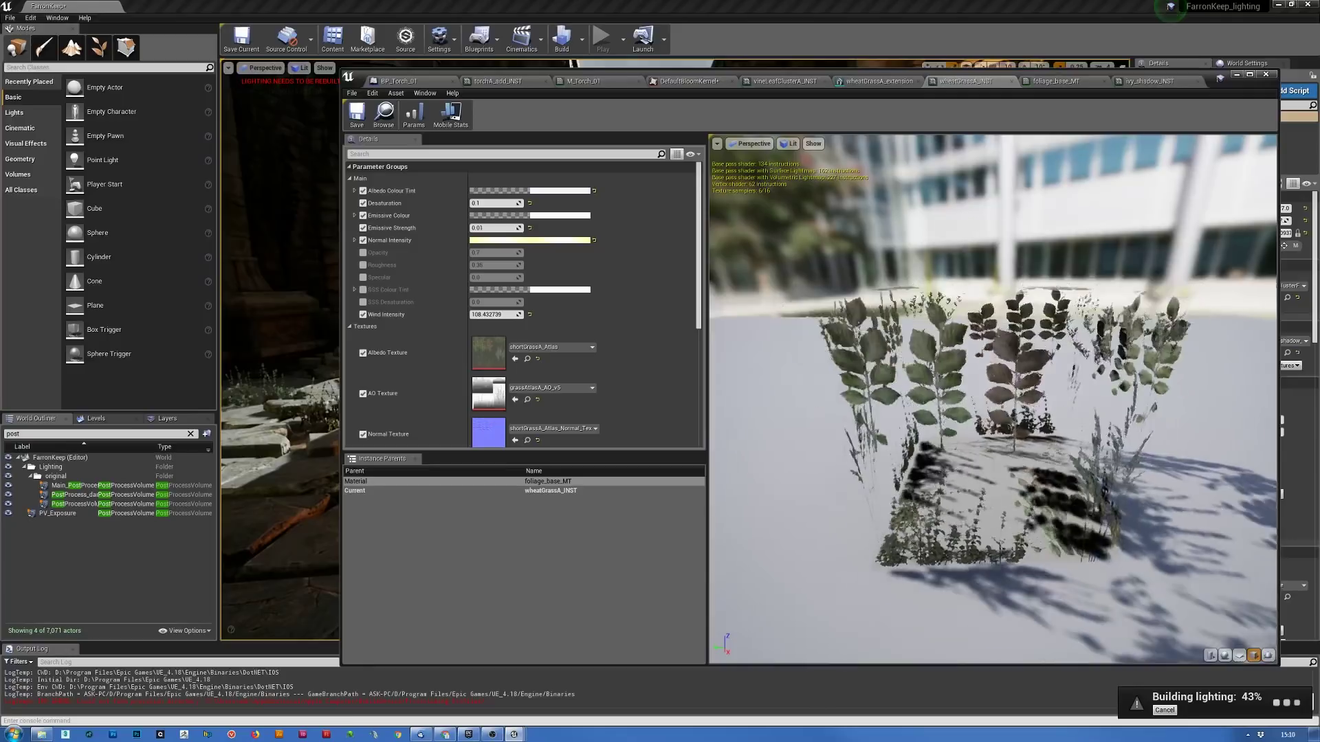
drag(1128, 476, 992, 399)
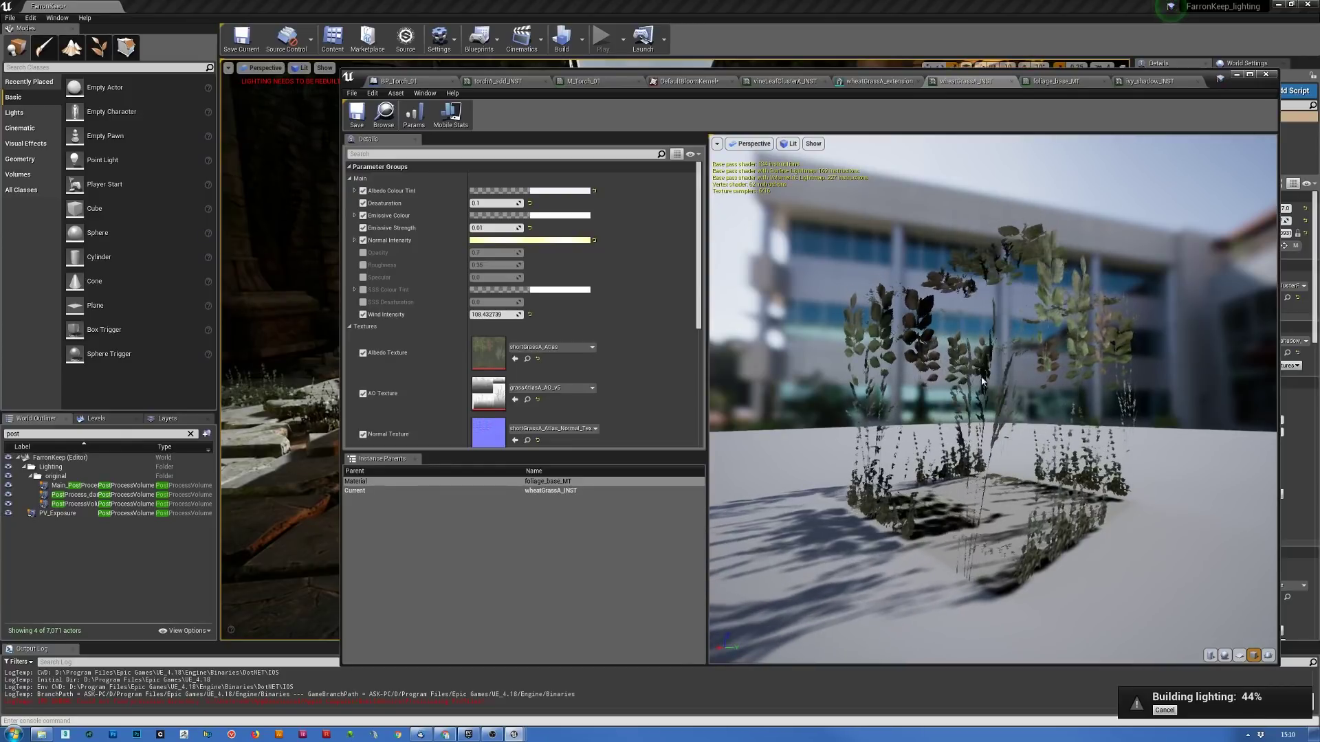
drag(986, 472, 1086, 483)
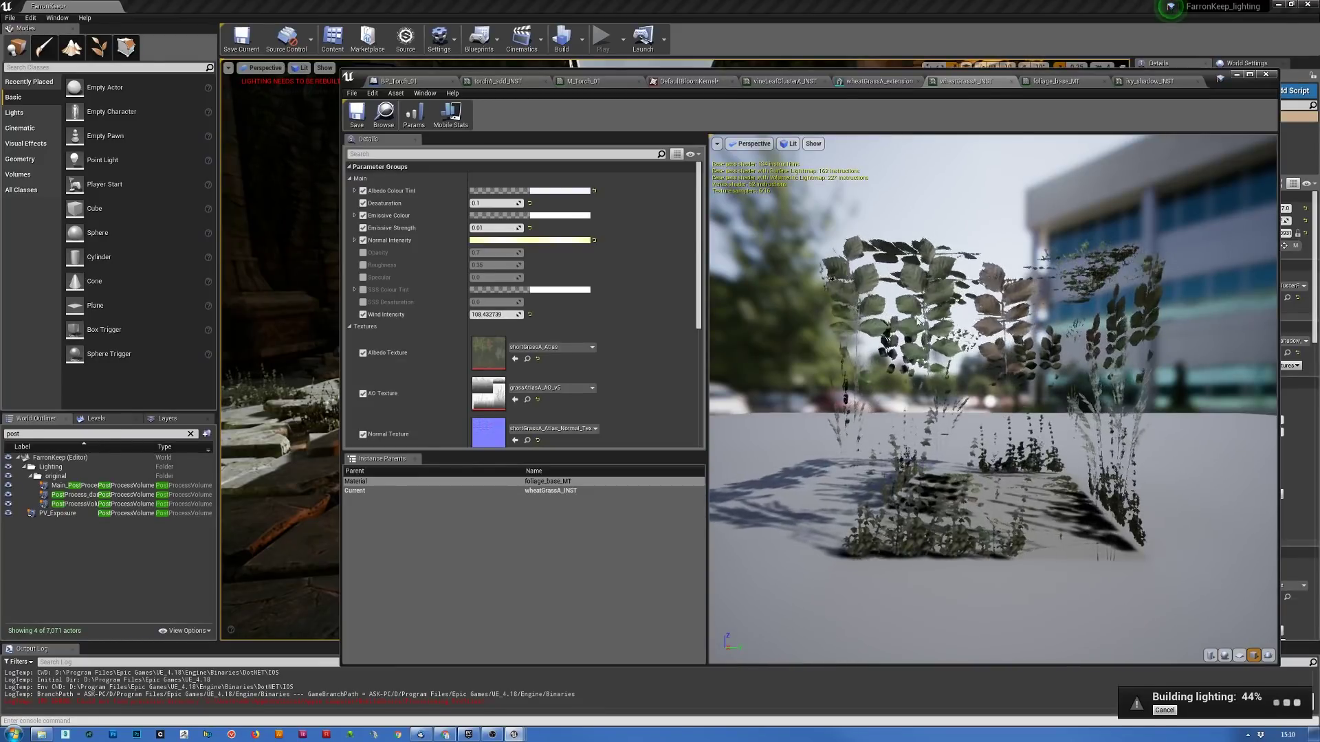
drag(914, 317, 945, 375)
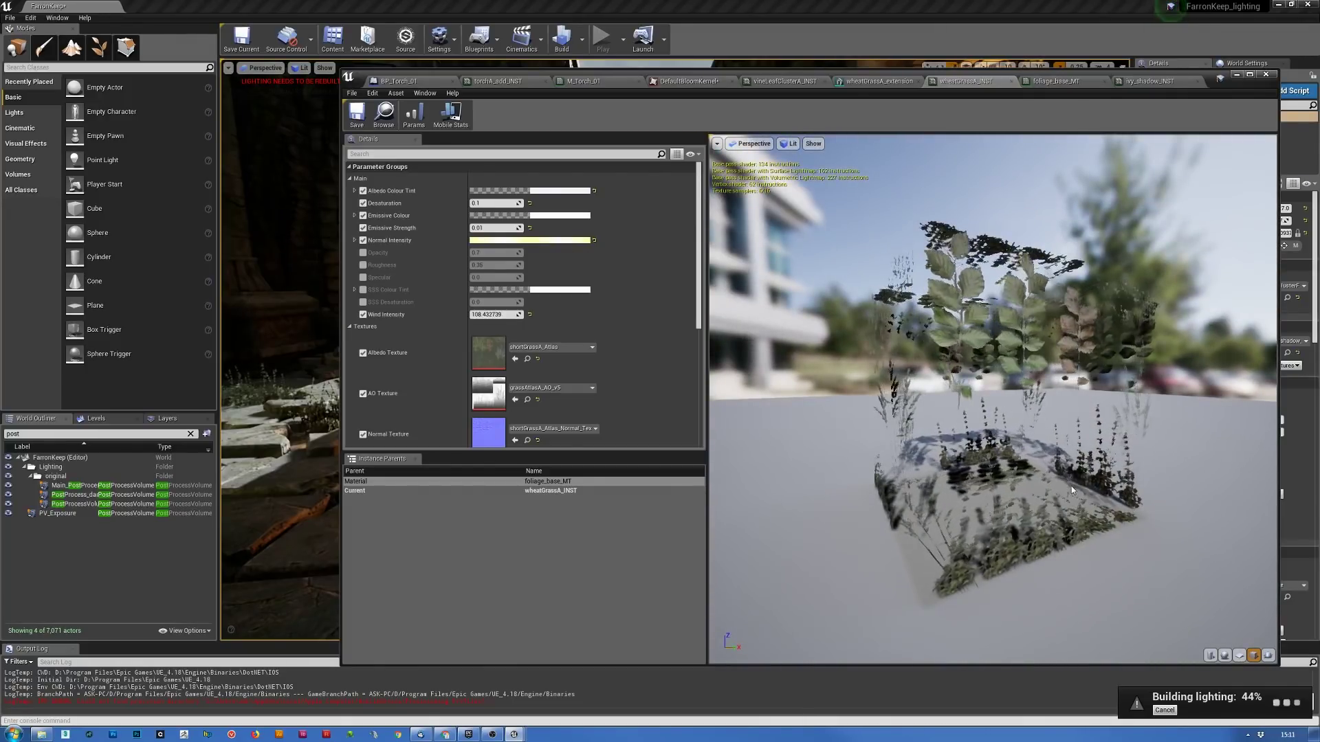
drag(945, 375, 887, 414)
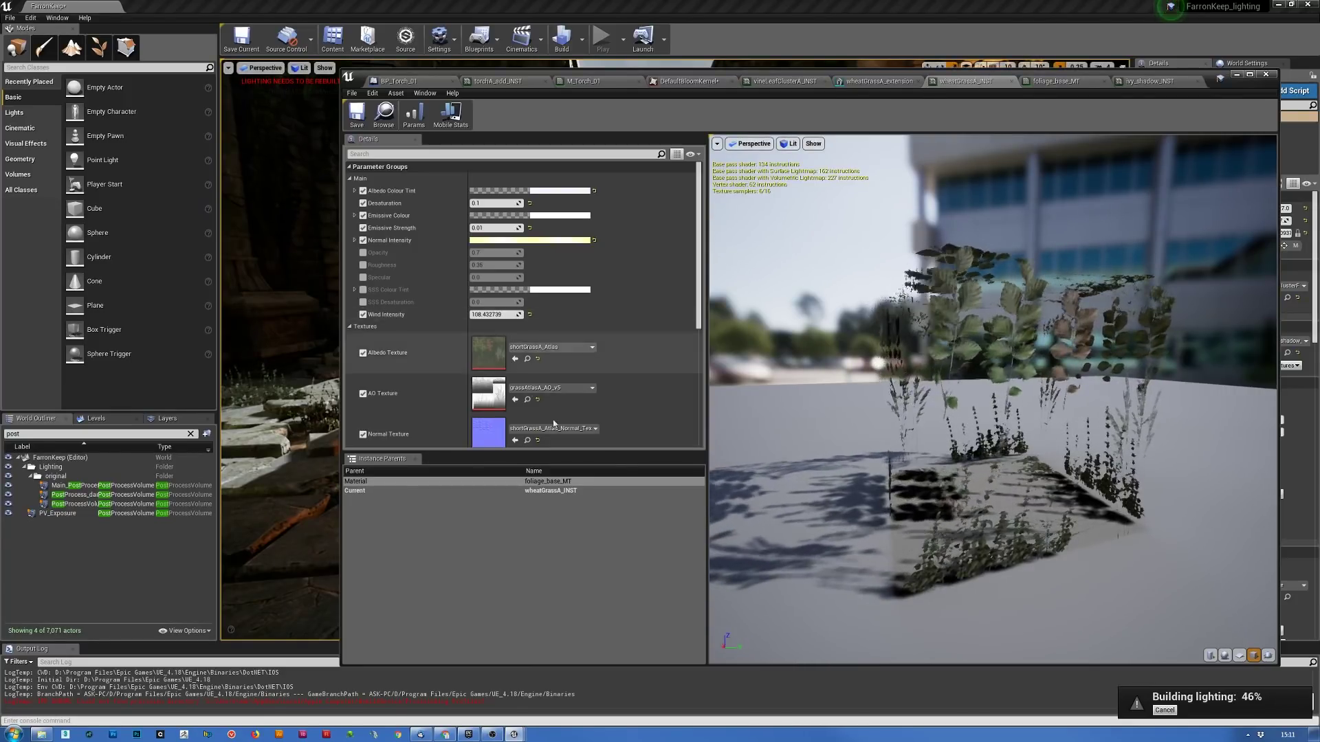
- Open the parent material foliage_base_MT and examine its Wind, Normal, Albedo and Emissive node groups
double_click(555, 483)
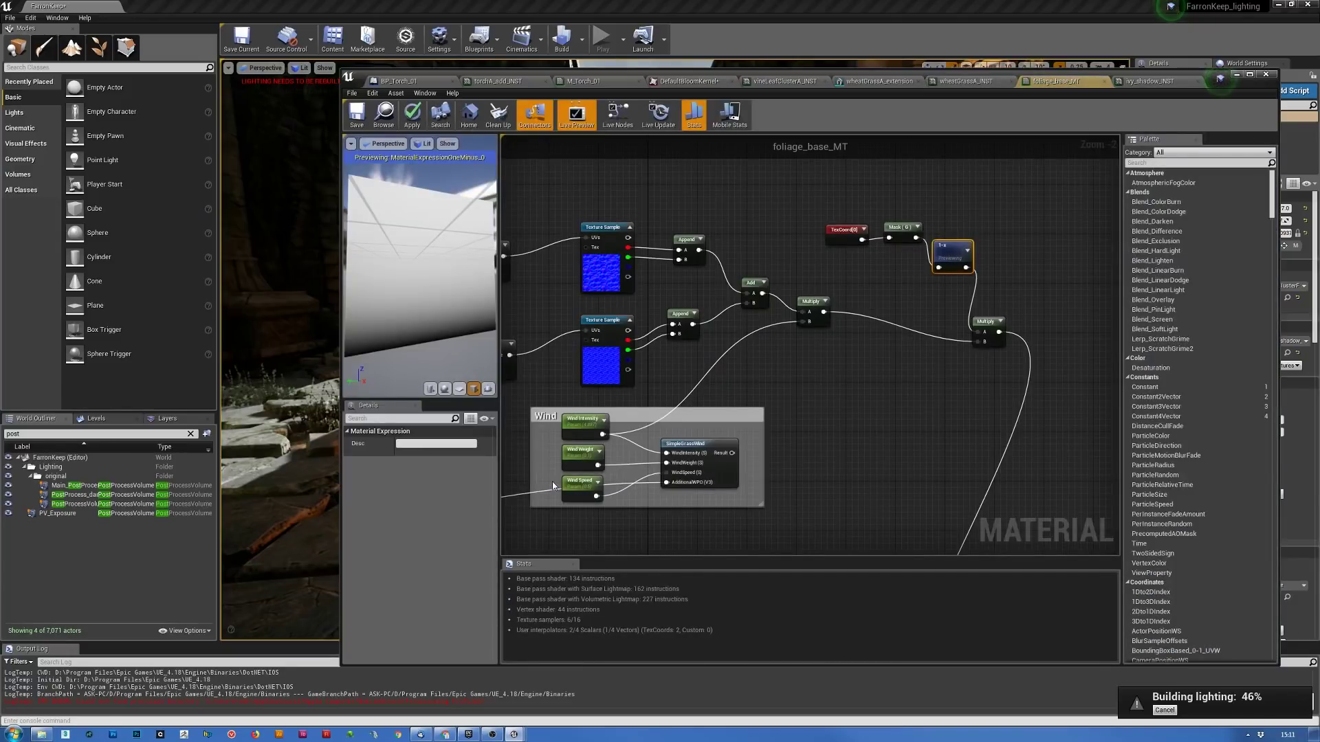
right_drag(923, 418, 952, 282)
scroll(951, 282, down, 3)
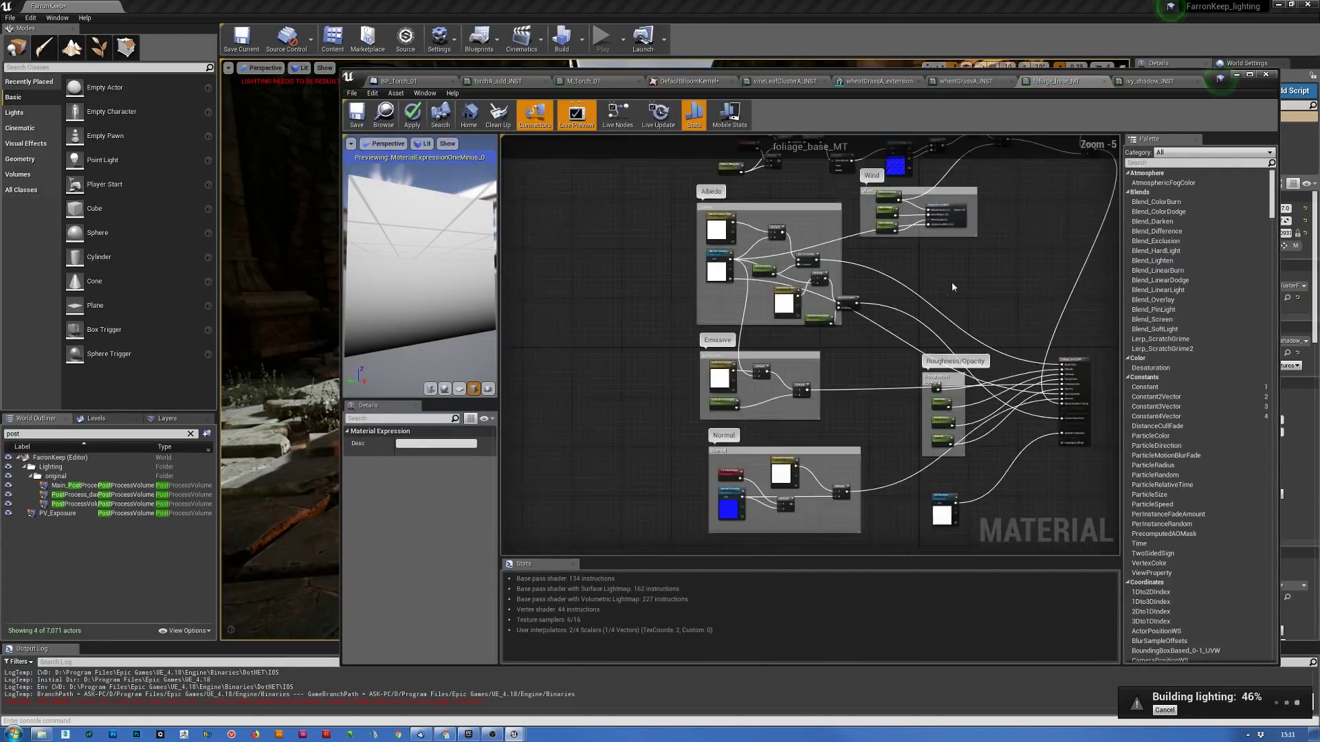
scroll(836, 431, up, 3)
scroll(816, 426, up, 2)
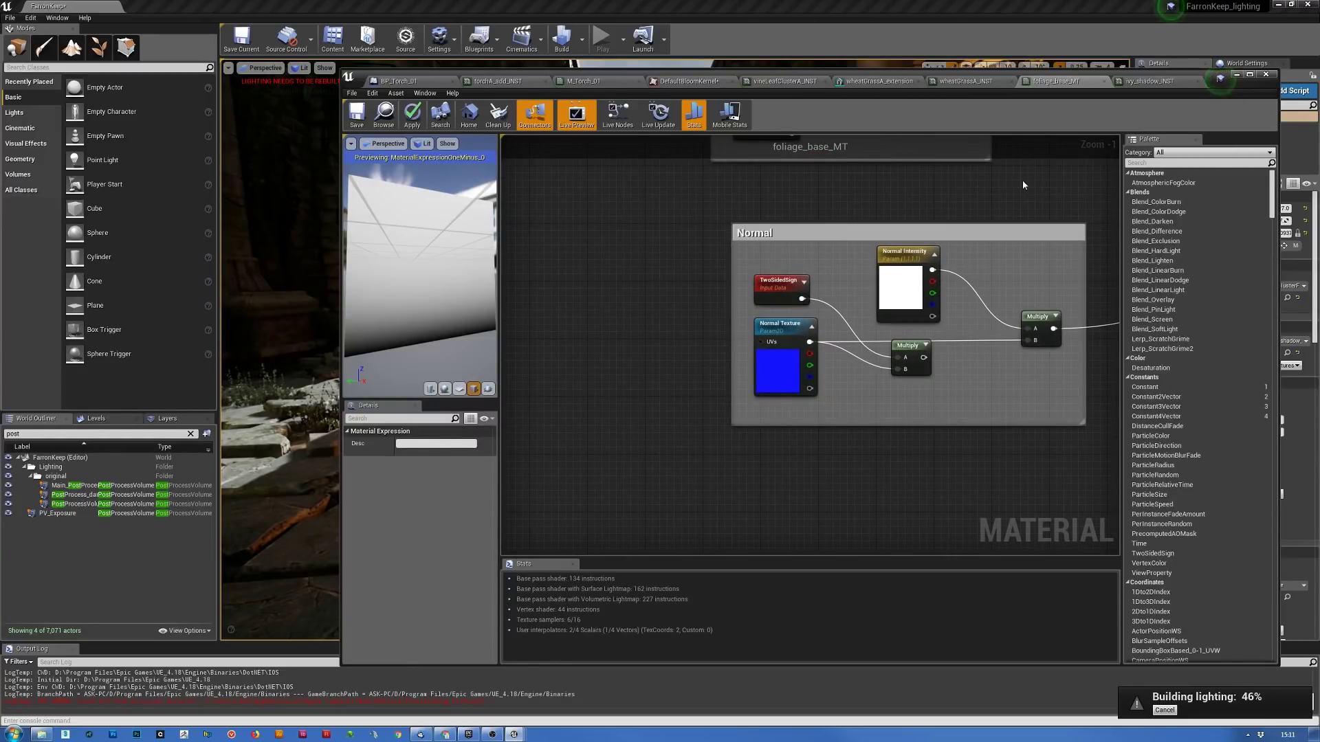
right_drag(1030, 182, 624, 489)
right_drag(630, 349, 715, 385)
scroll(756, 395, down, 1)
right_drag(817, 389, 833, 501)
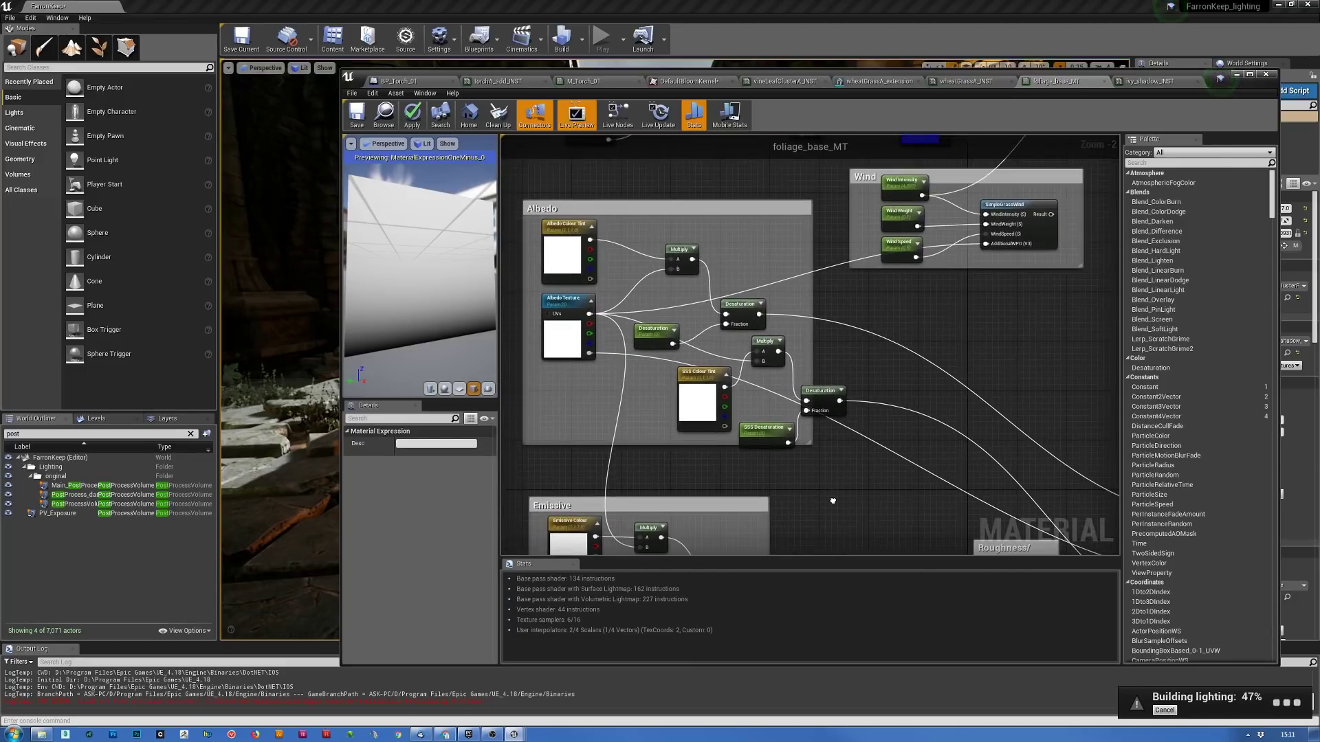
- Delete the Emissive comment group and all of its nodes from the foliage_base_MT graph
right_drag(833, 501, 873, 307)
drag(524, 296, 927, 466)
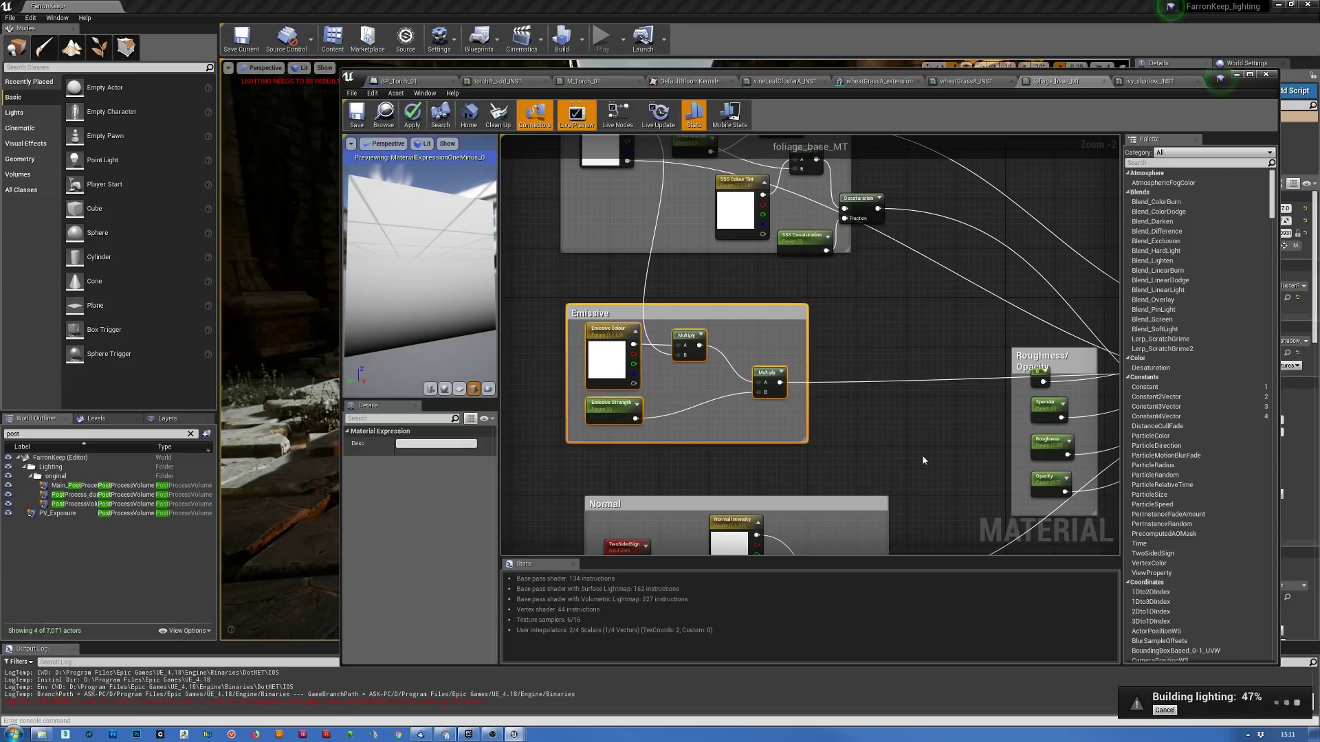
key(Delete)
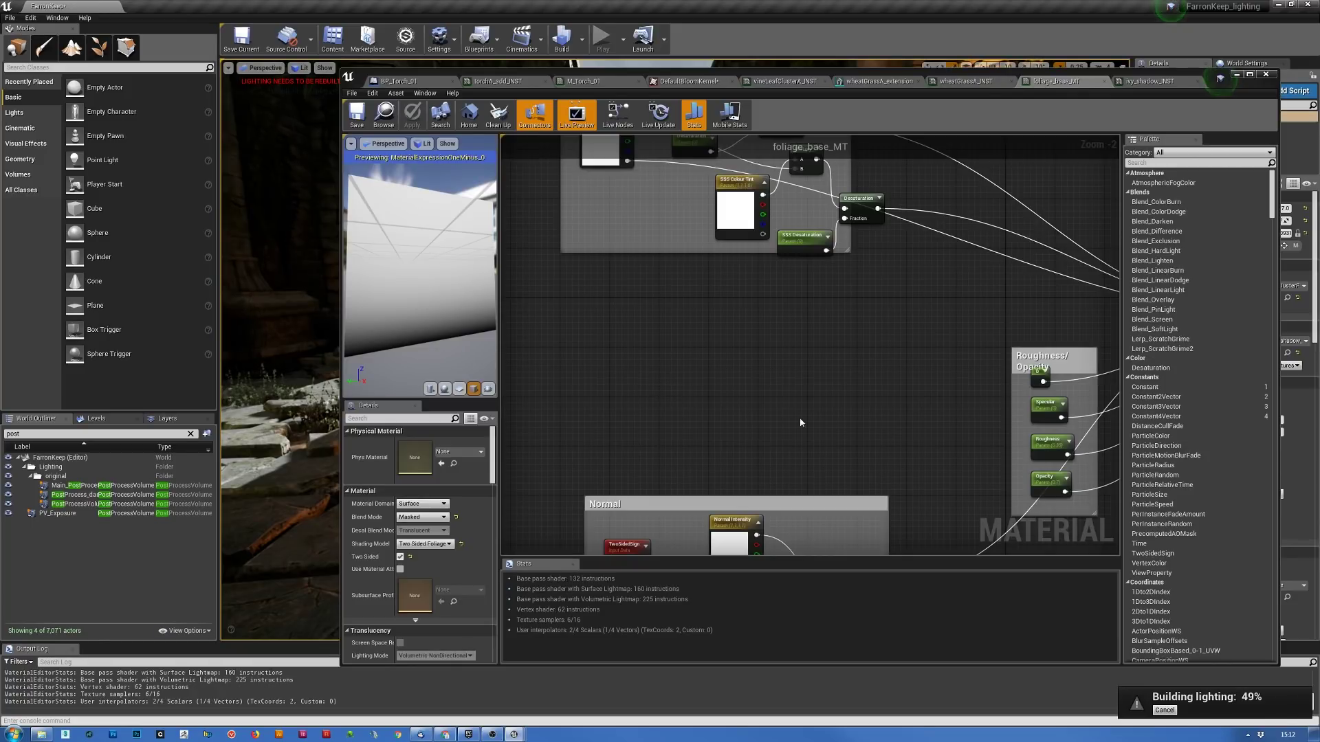
- Clear the material editor window from the level view and examine the torchlit arches, upper walls and paved corridor
drag(1251, 81, 1319, 48)
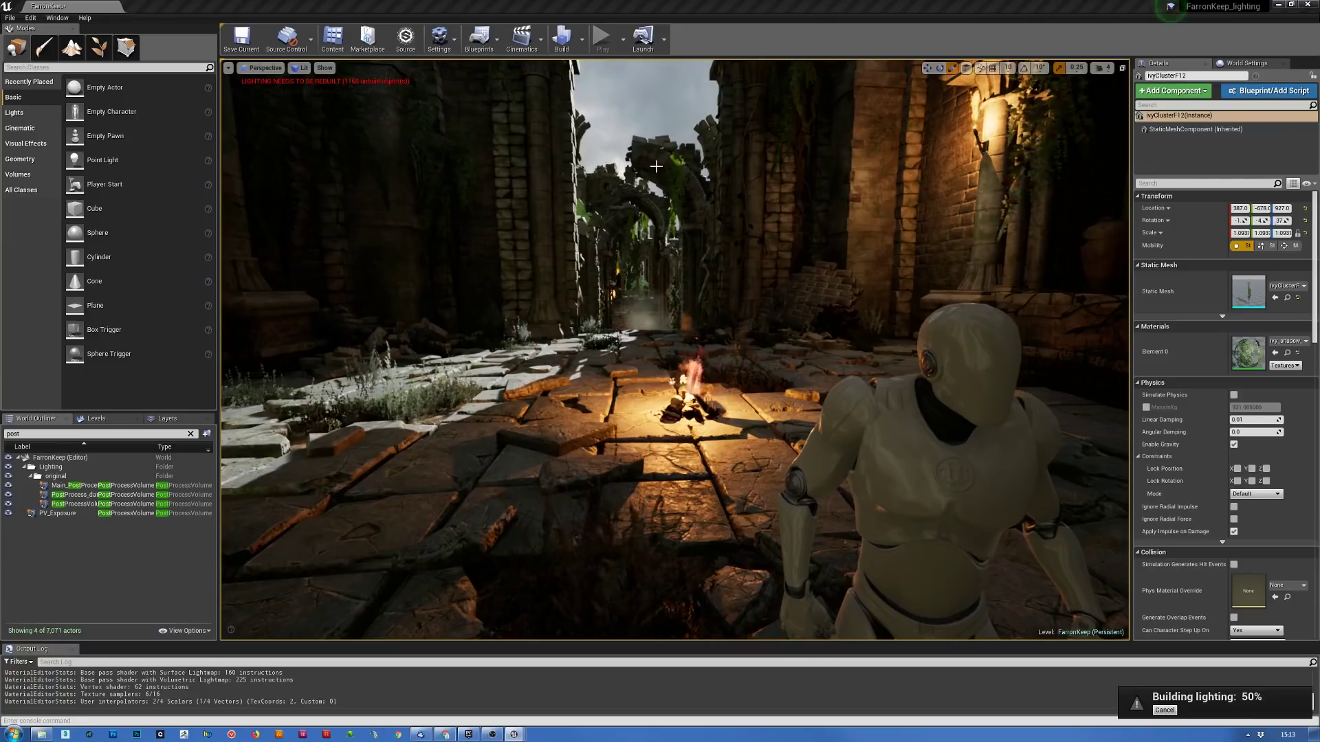
right_drag(599, 166, 808, 173)
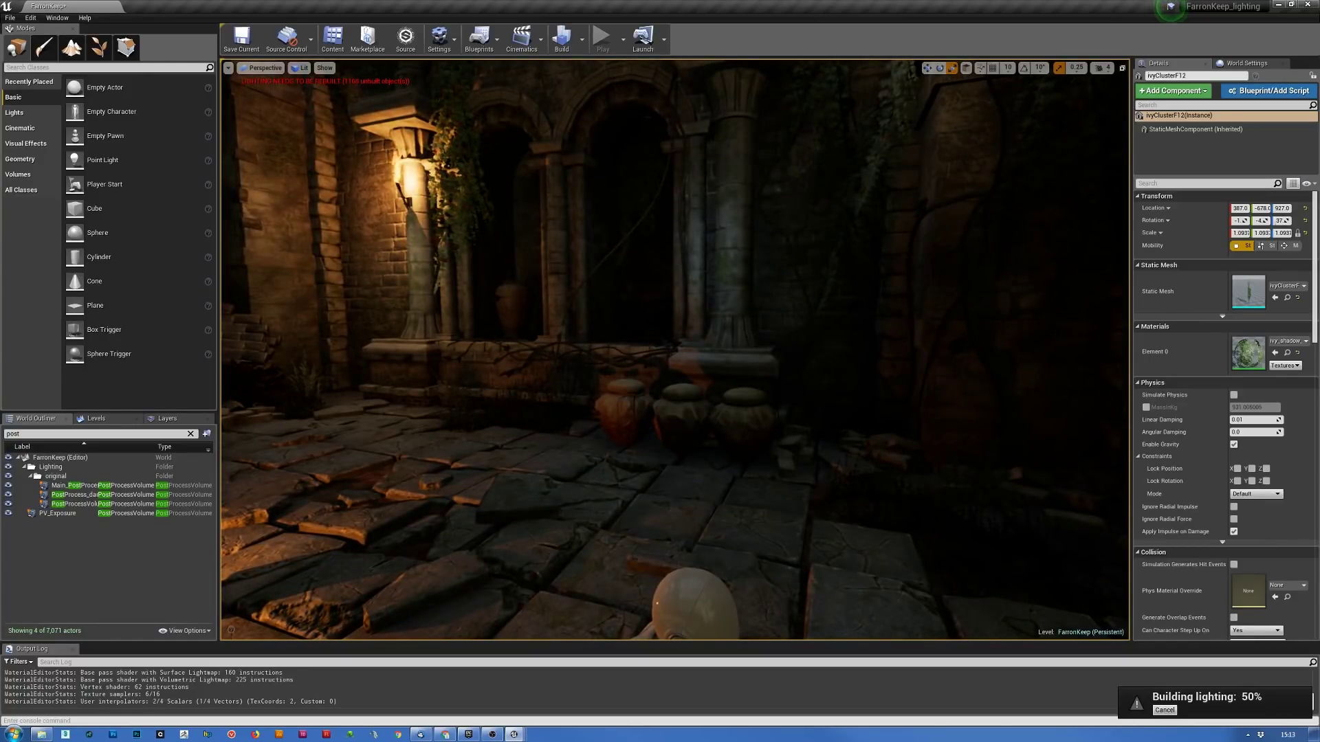
right_drag(808, 173, 679, 214)
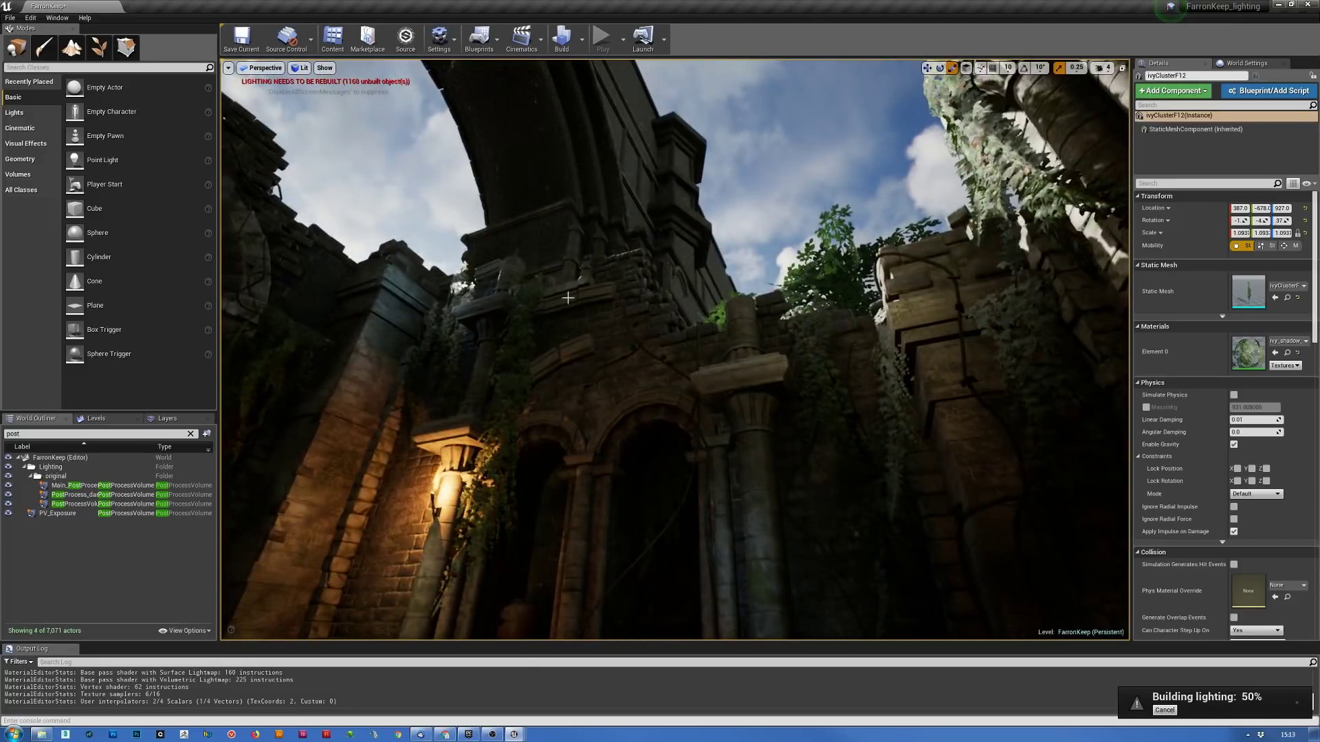
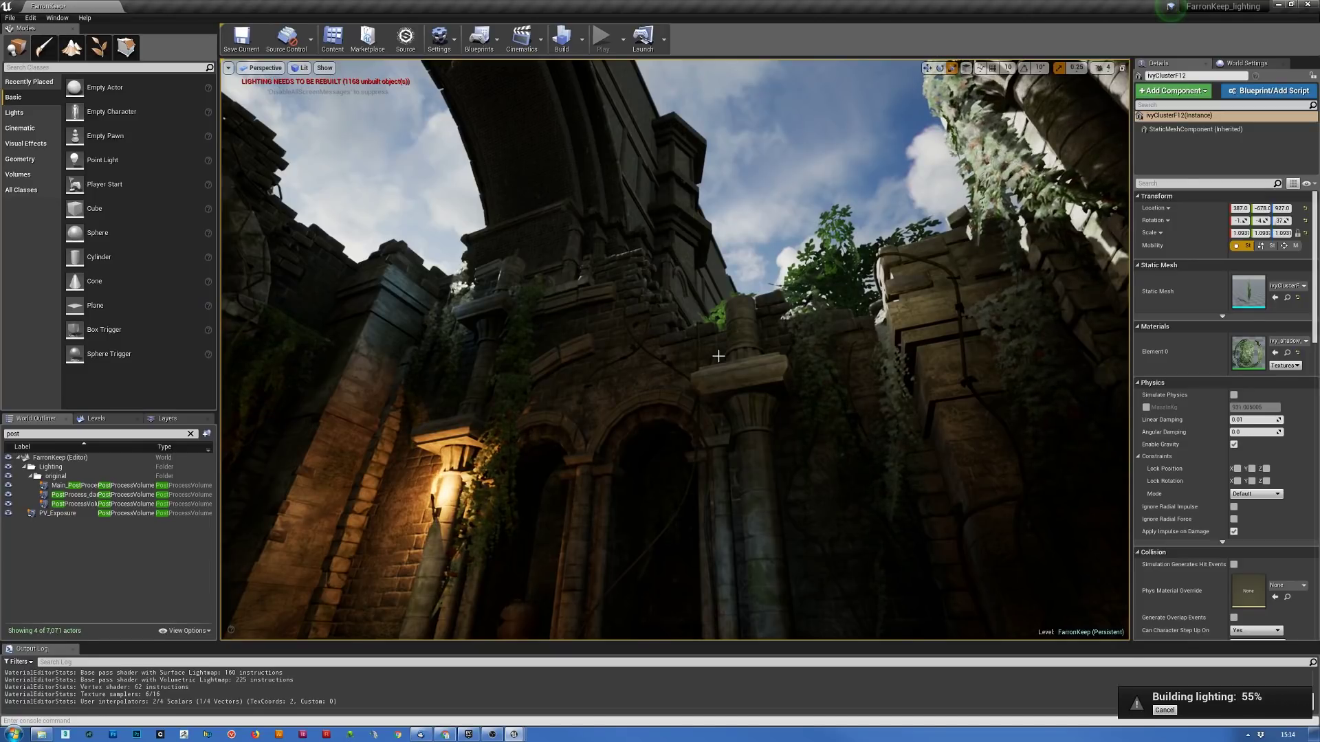
right_drag(774, 365, 774, 433)
key(w)
- Filter the level's actors by "fog" and select the exponential height fog actor
click(55, 434)
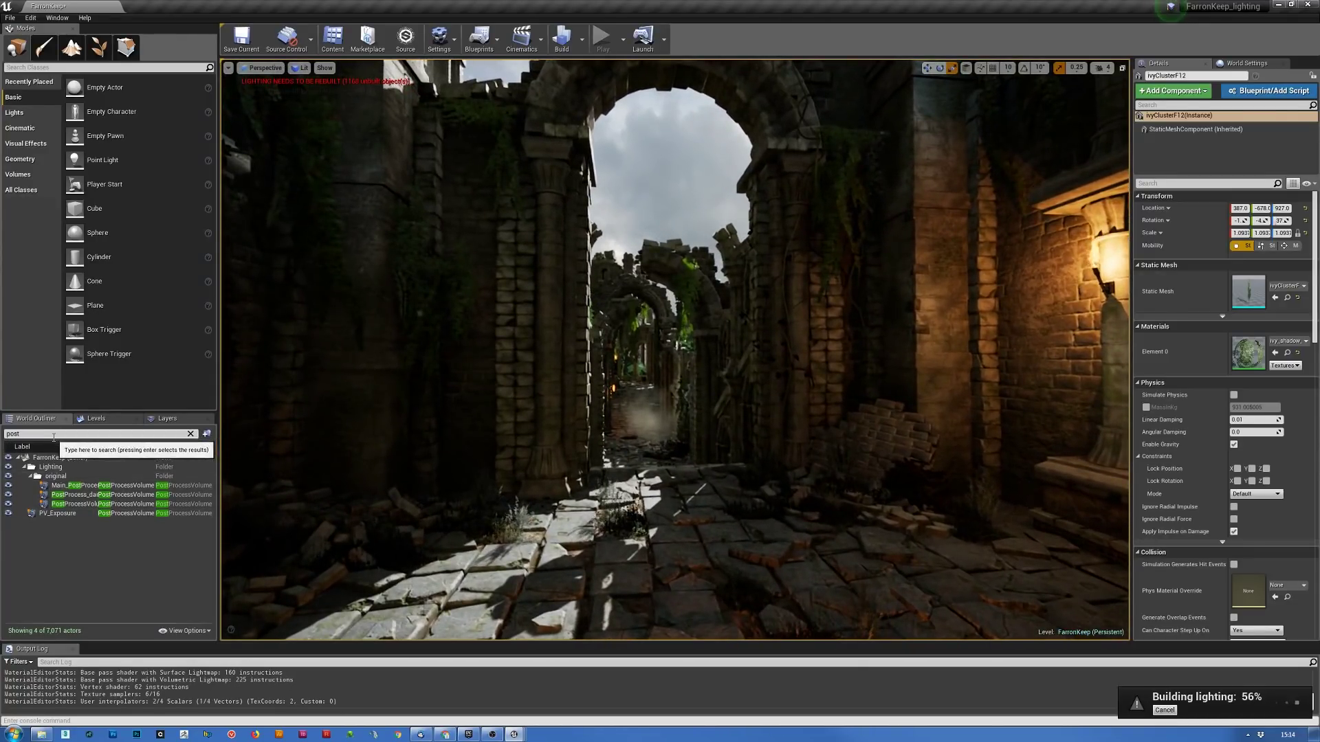
text(fog)
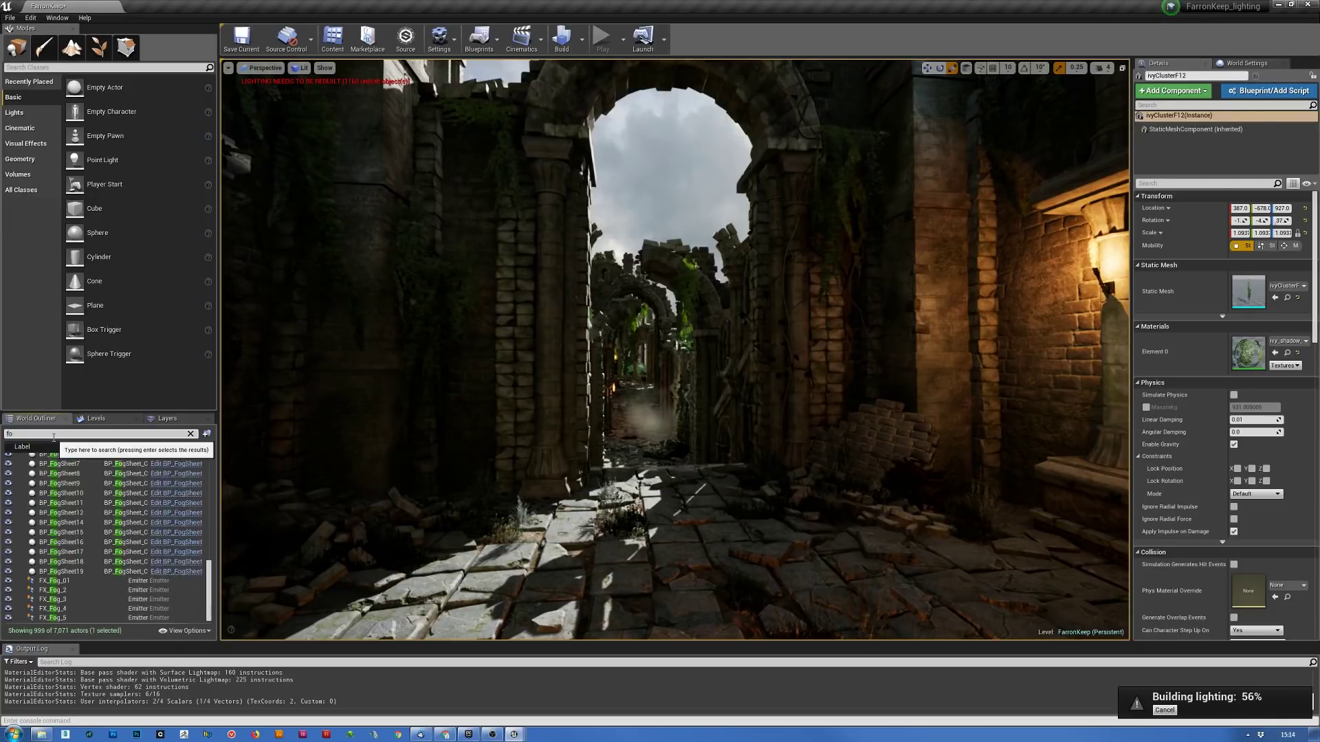
scroll(92, 609, down, 2)
scroll(85, 564, up, 3)
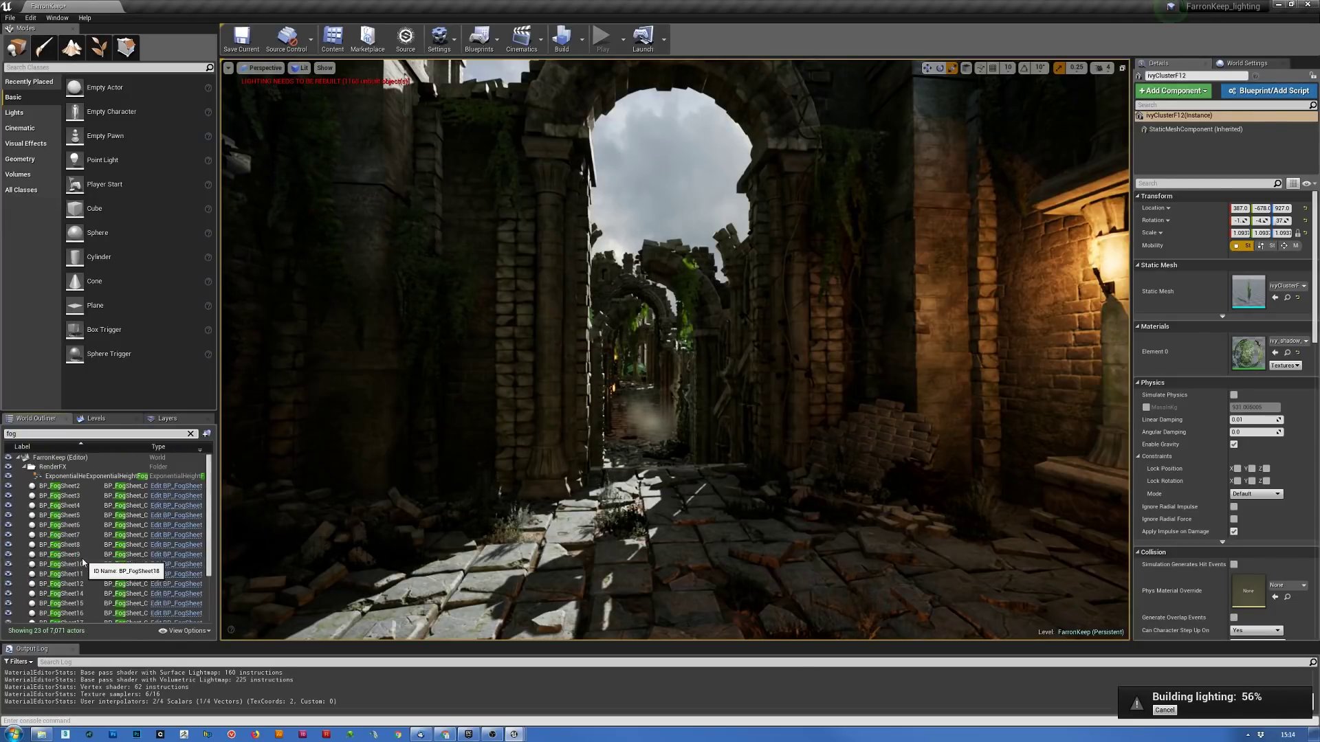
click(87, 476)
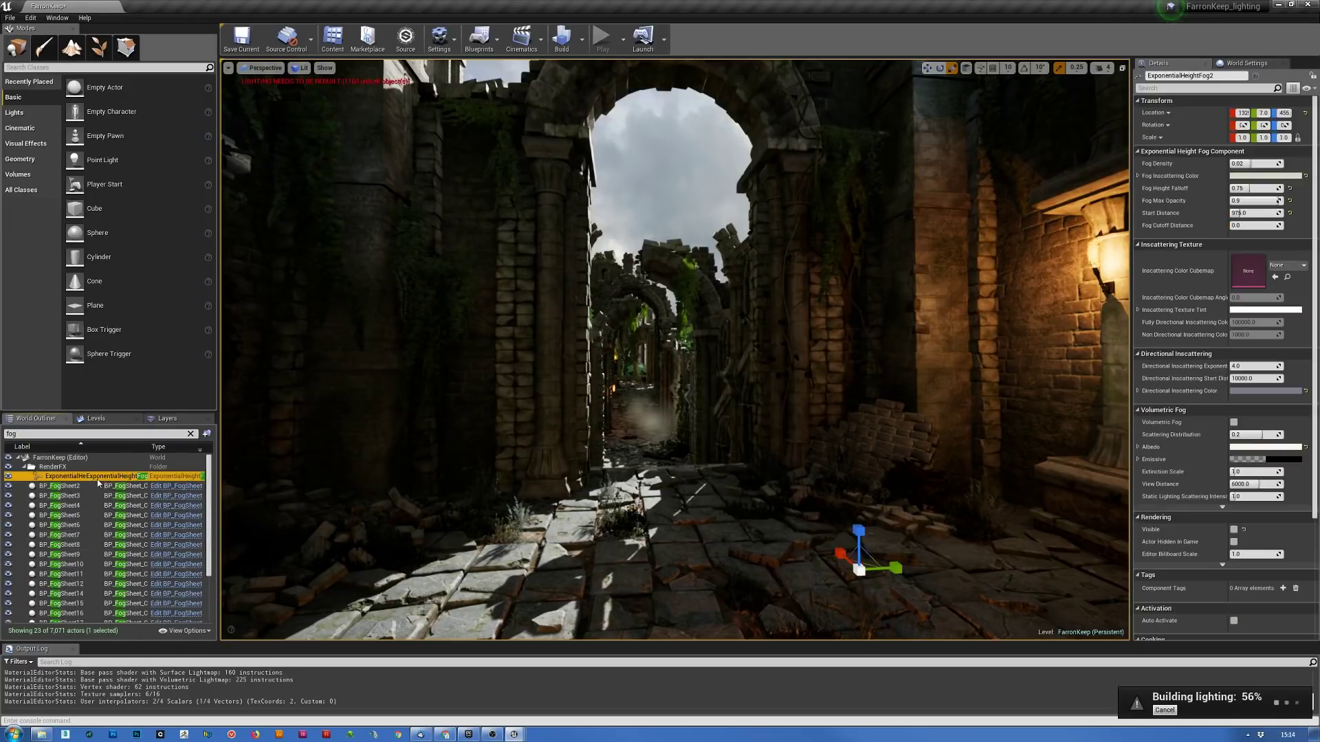
- Toggle the height fog's Visible setting repeatedly to compare the corridor with and without fog, leaving the fog hidden
click(1233, 530)
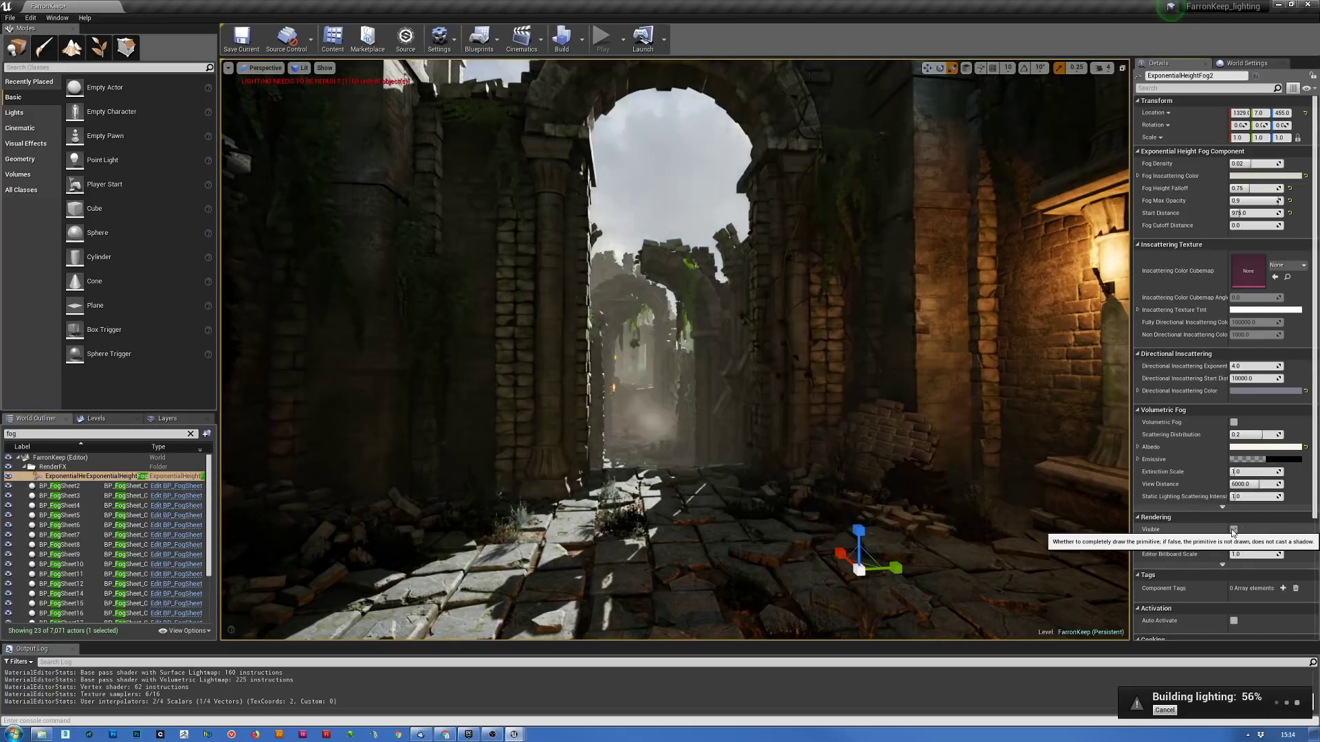
click(1234, 530)
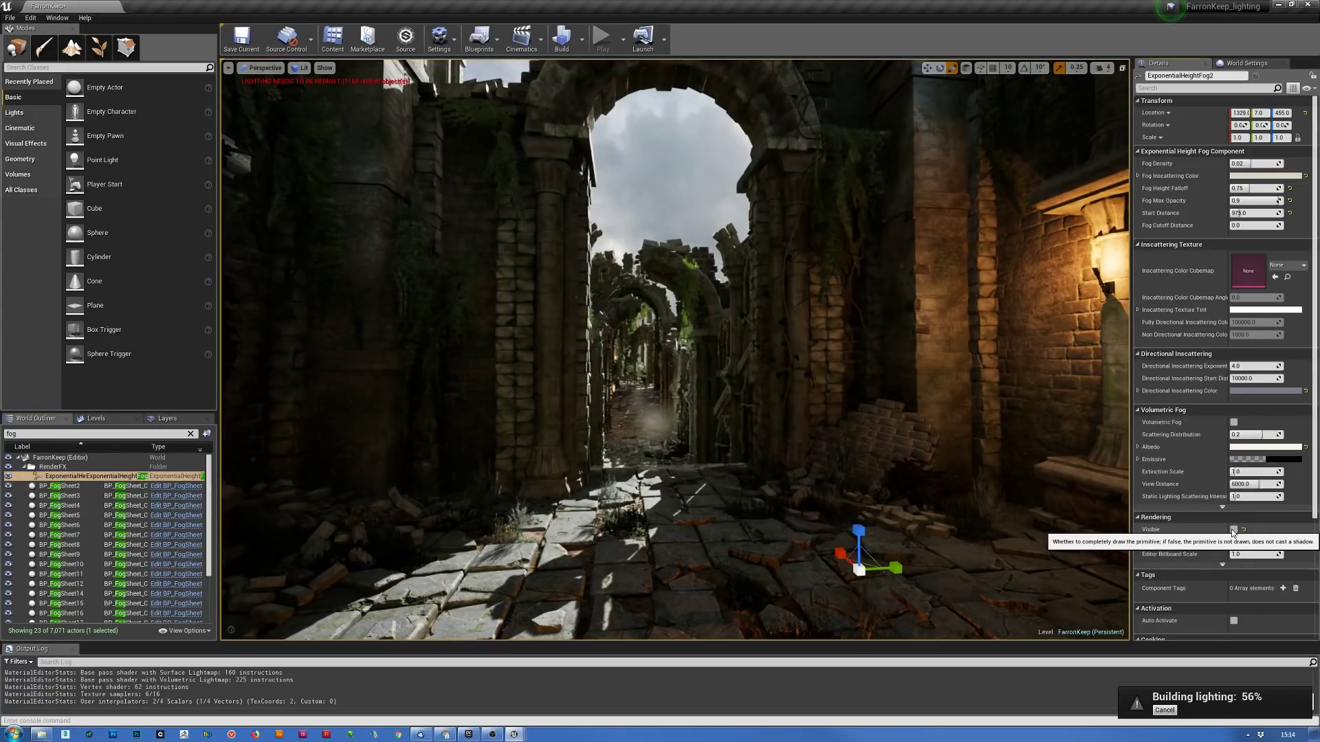
click(1234, 530)
click(1234, 530)
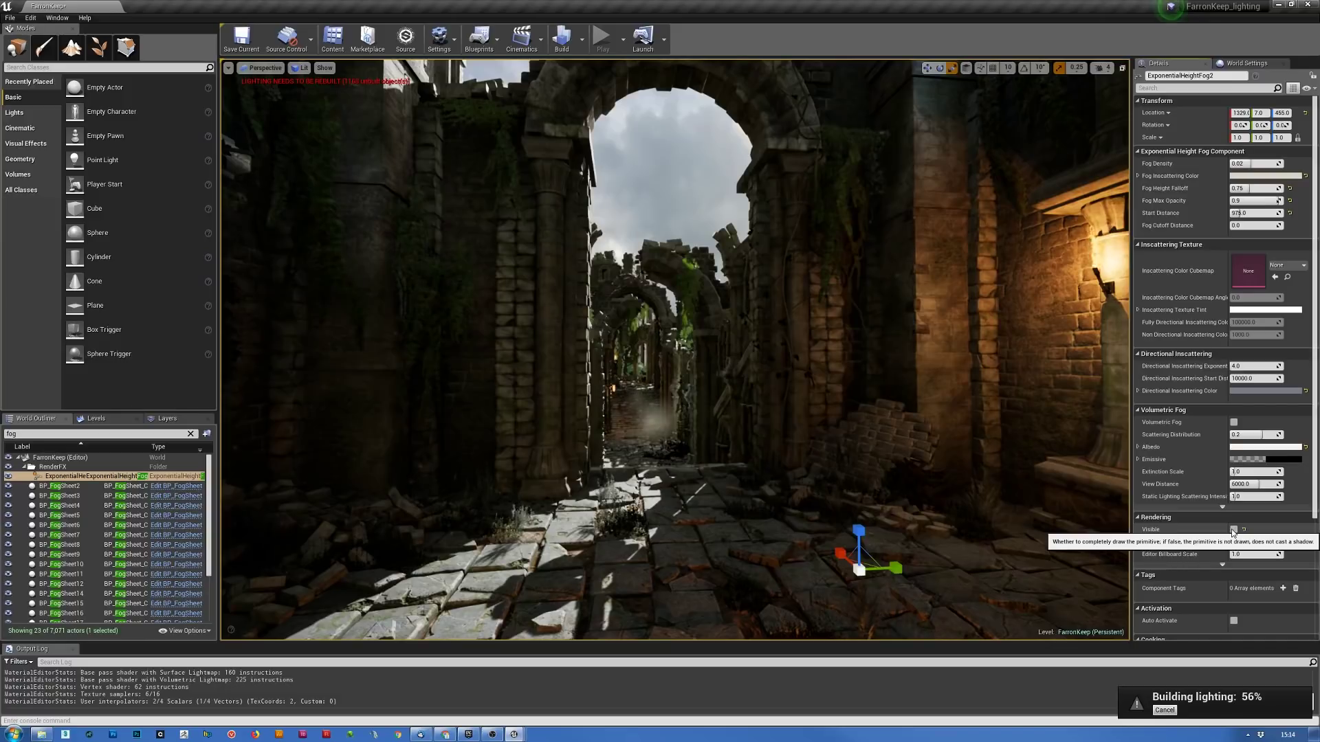
click(1233, 530)
click(1234, 530)
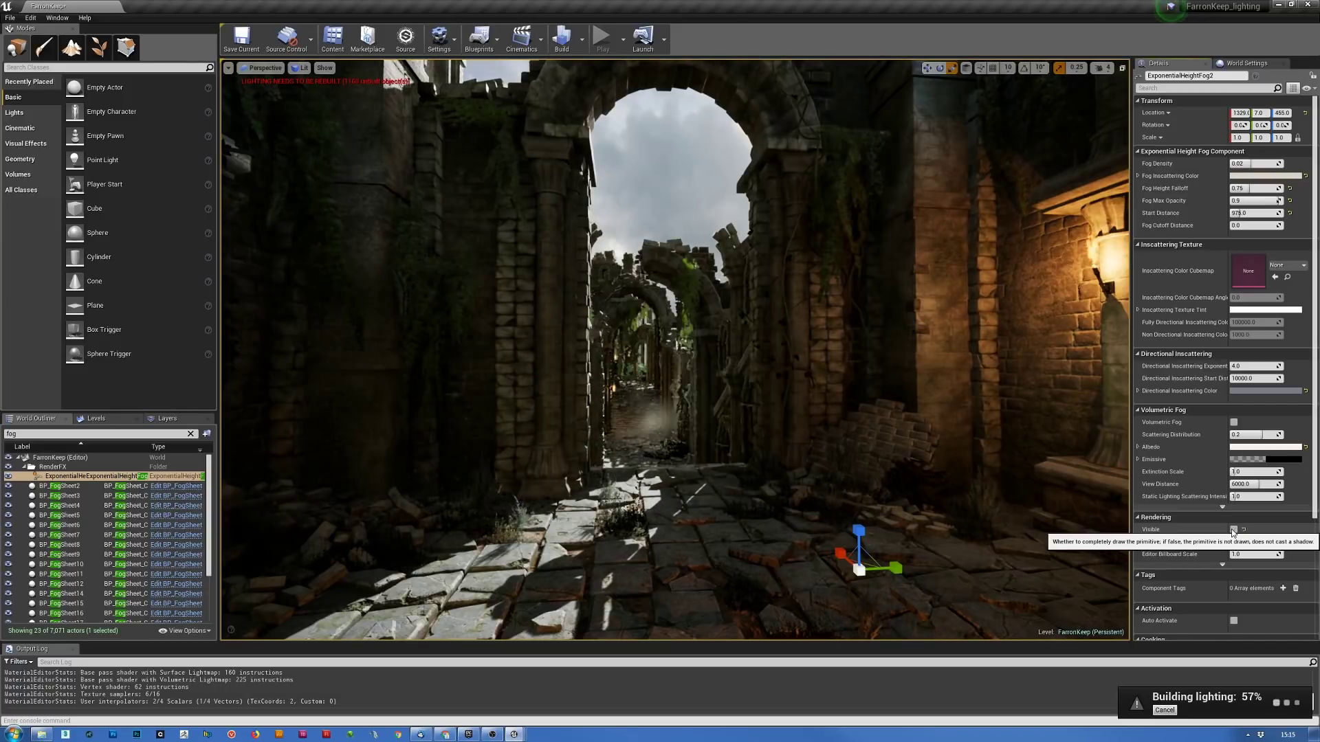
click(1233, 530)
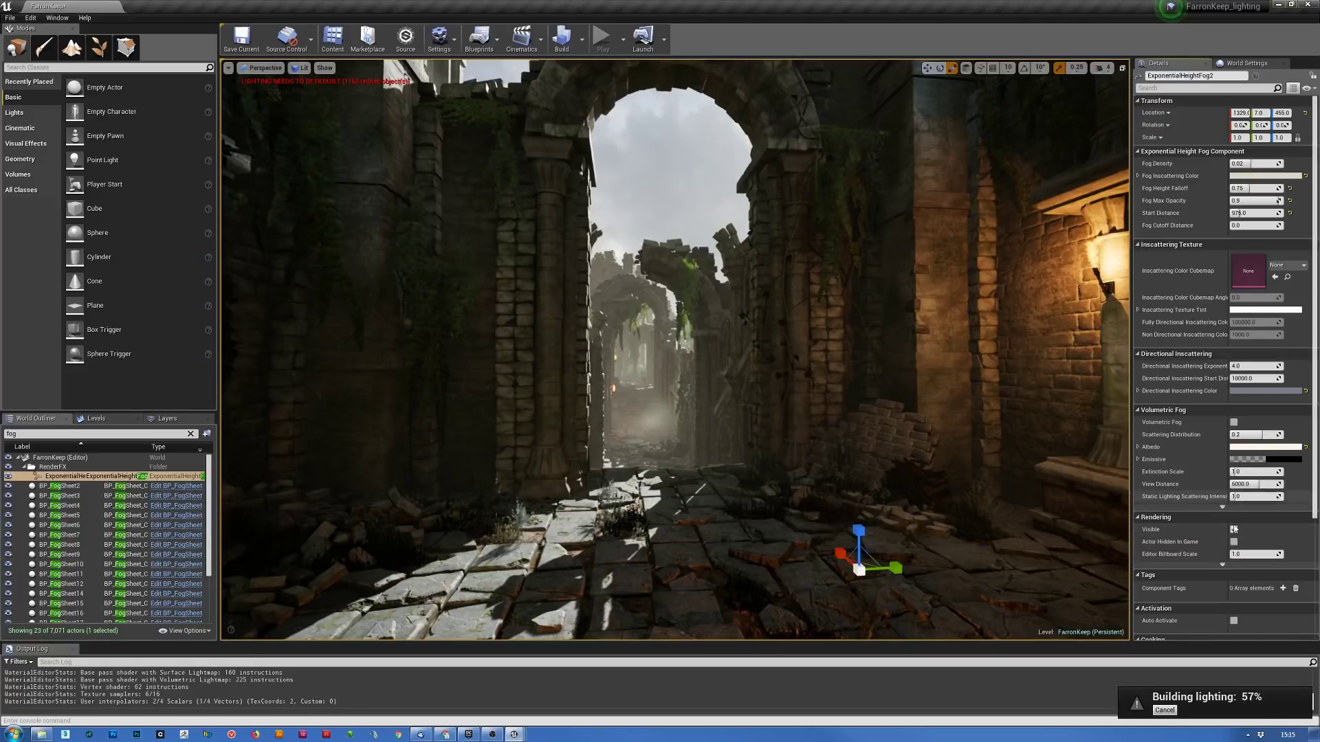
click(1233, 530)
- Examine the ivy-covered walls, broken arches, campfire courtyard and stepped stone passage with the height fog hidden
right_drag(674, 350, 819, 253)
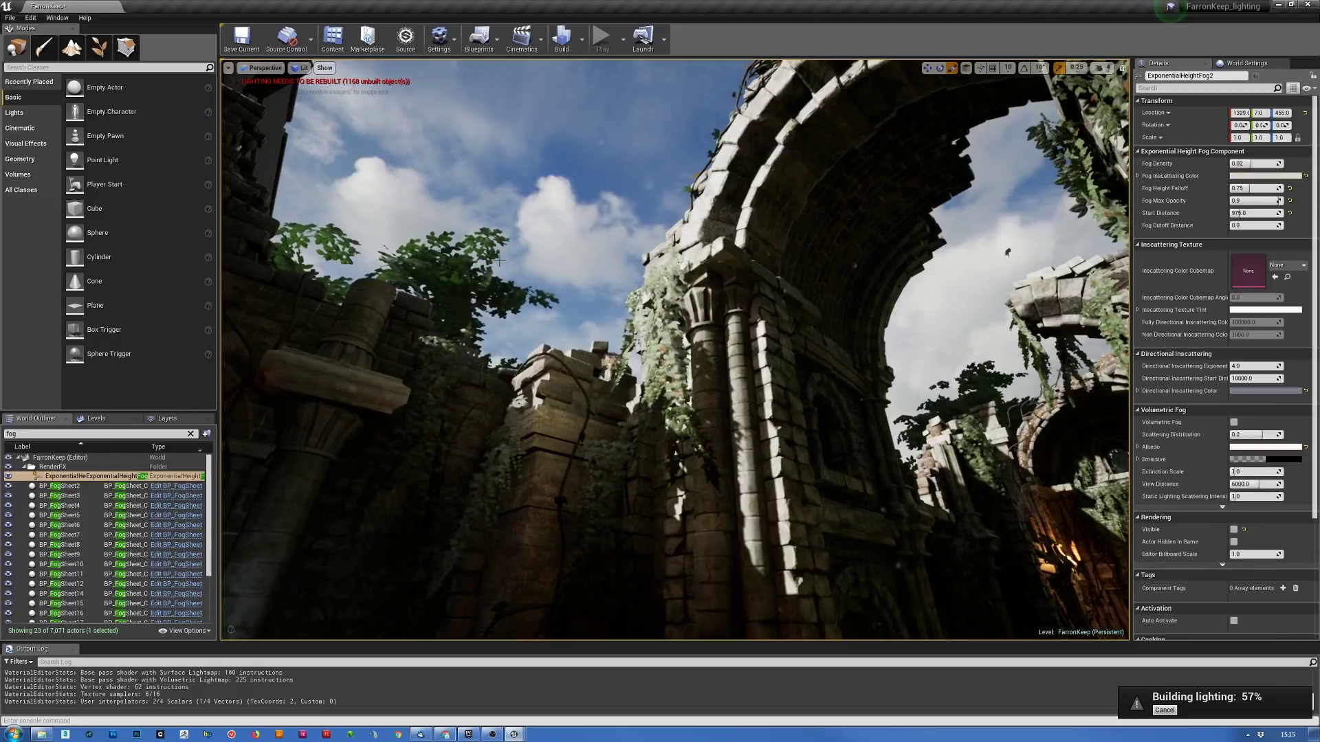
right_drag(885, 435, 956, 478)
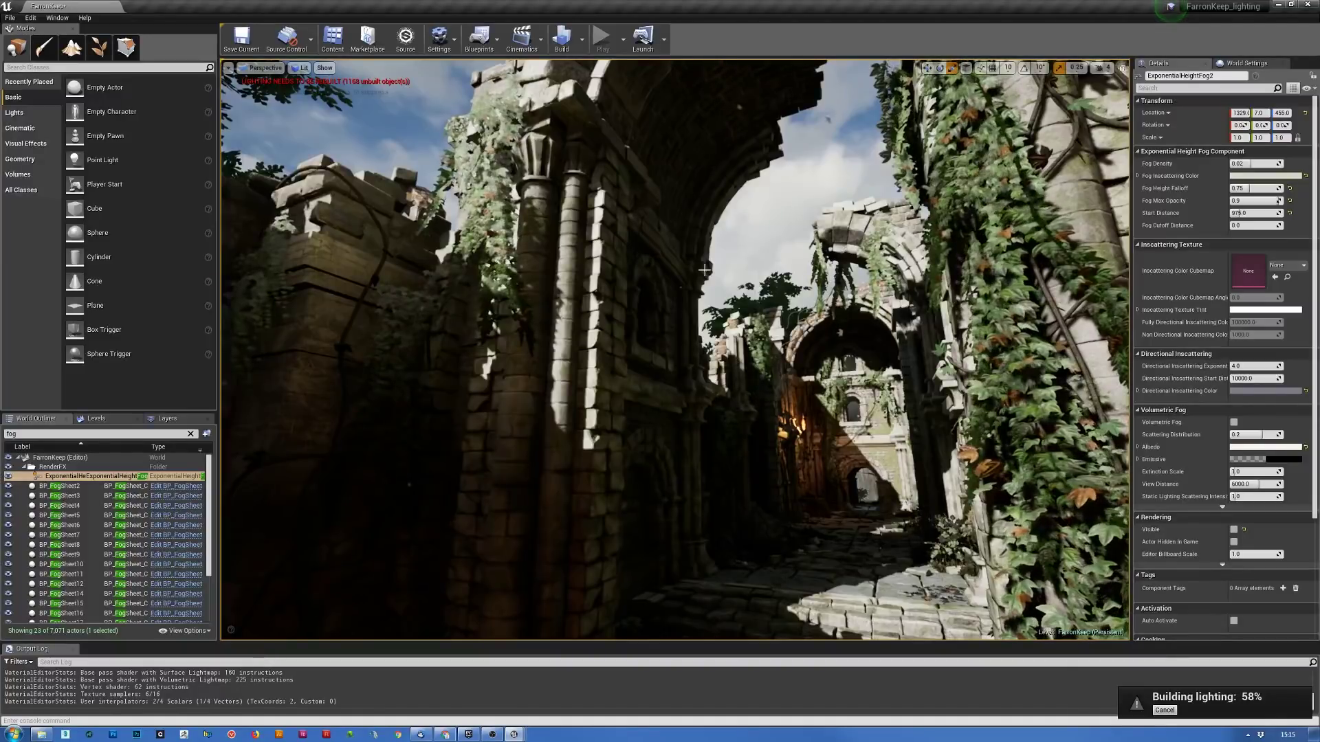
mouse_move(813, 451)
right_down()
mouse_move(858, 459)
mouse_move(814, 452)
right_up()
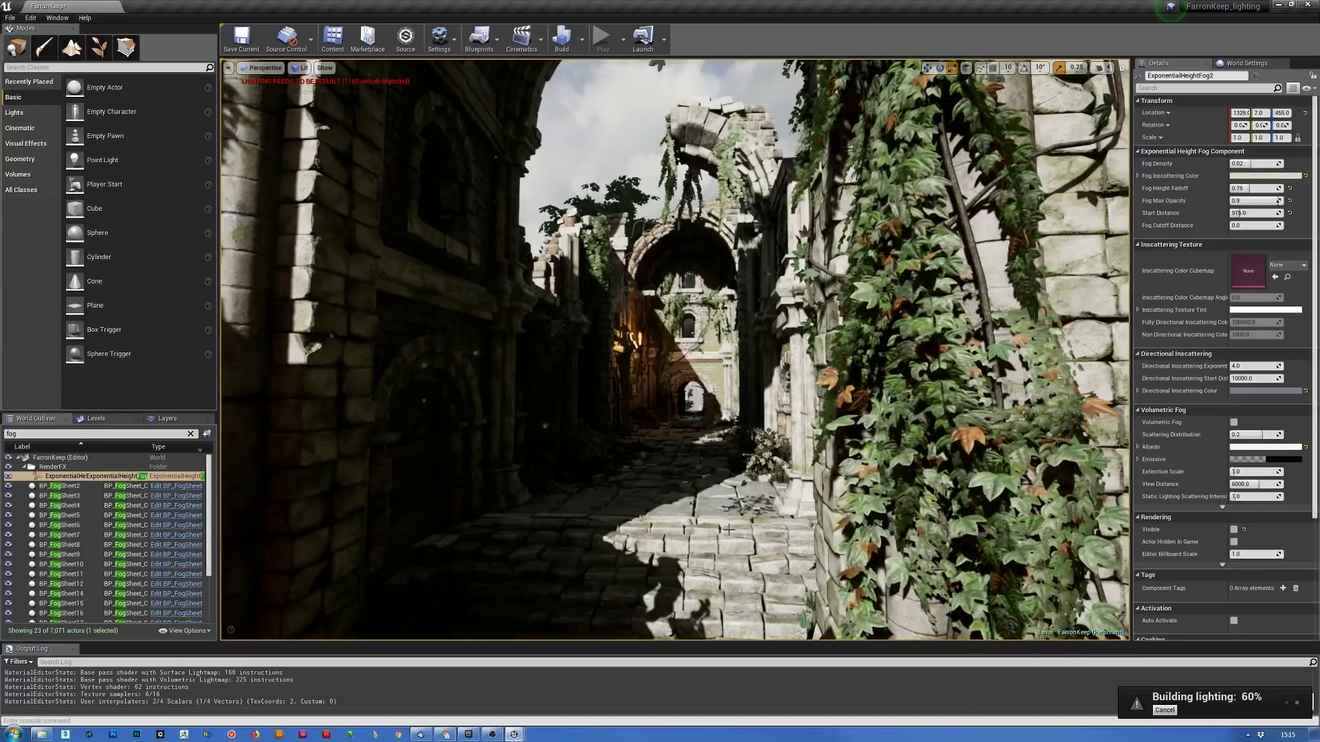
right_drag(873, 365, 638, 69)
right_drag(933, 315, 934, 315)
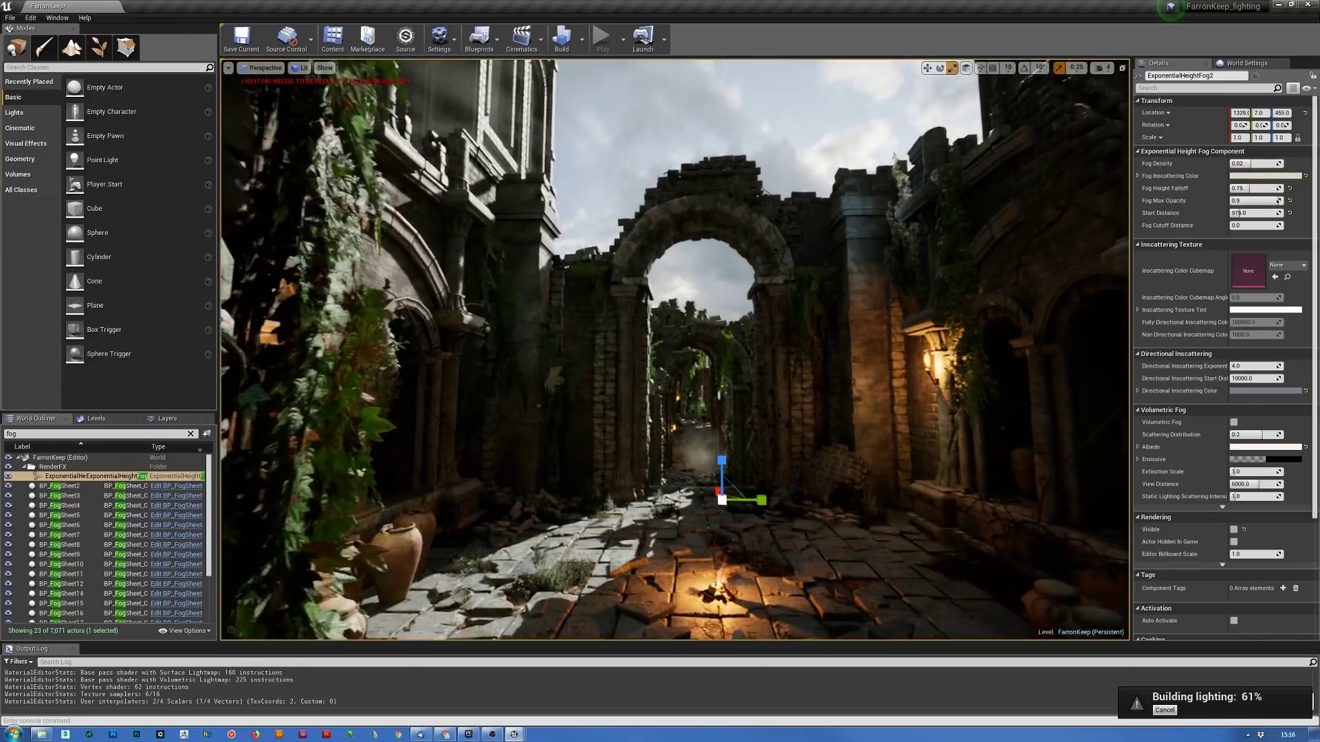
right_drag(674, 350, 690, 374)
key(w)
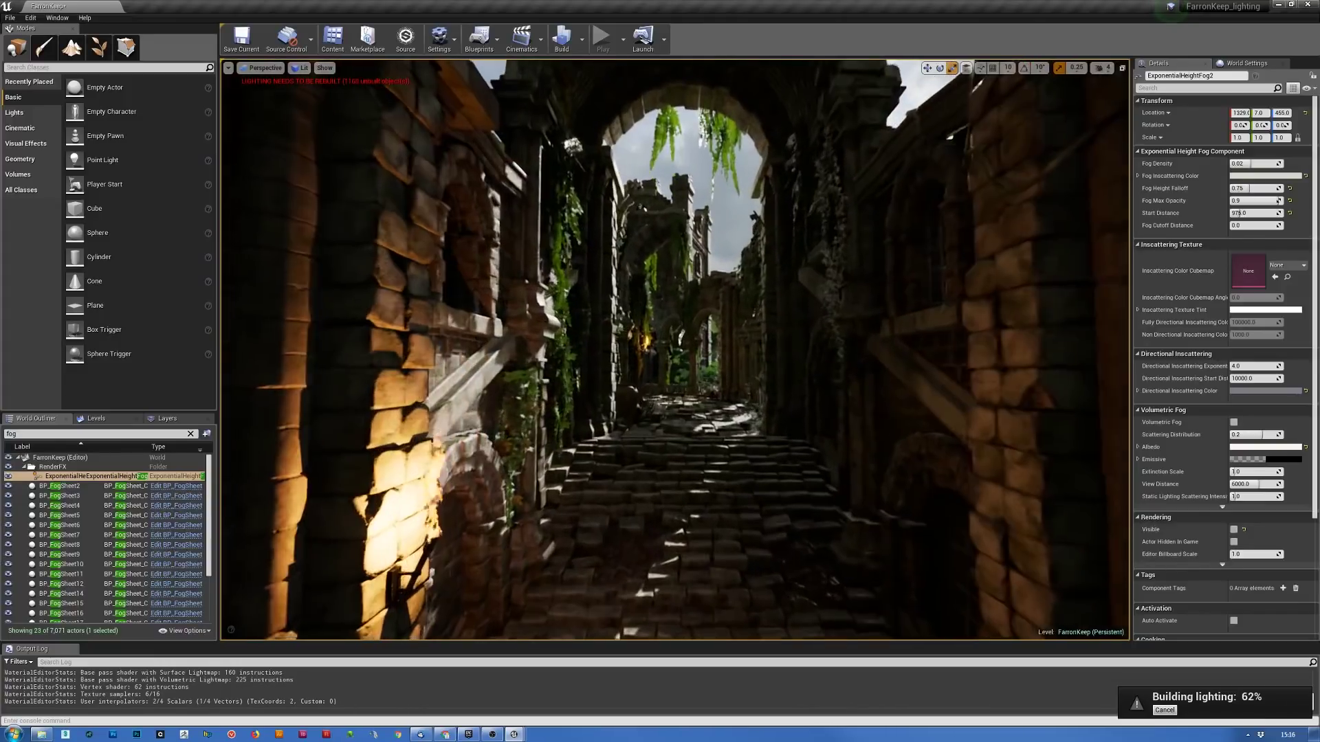
right_drag(690, 375, 687, 374)
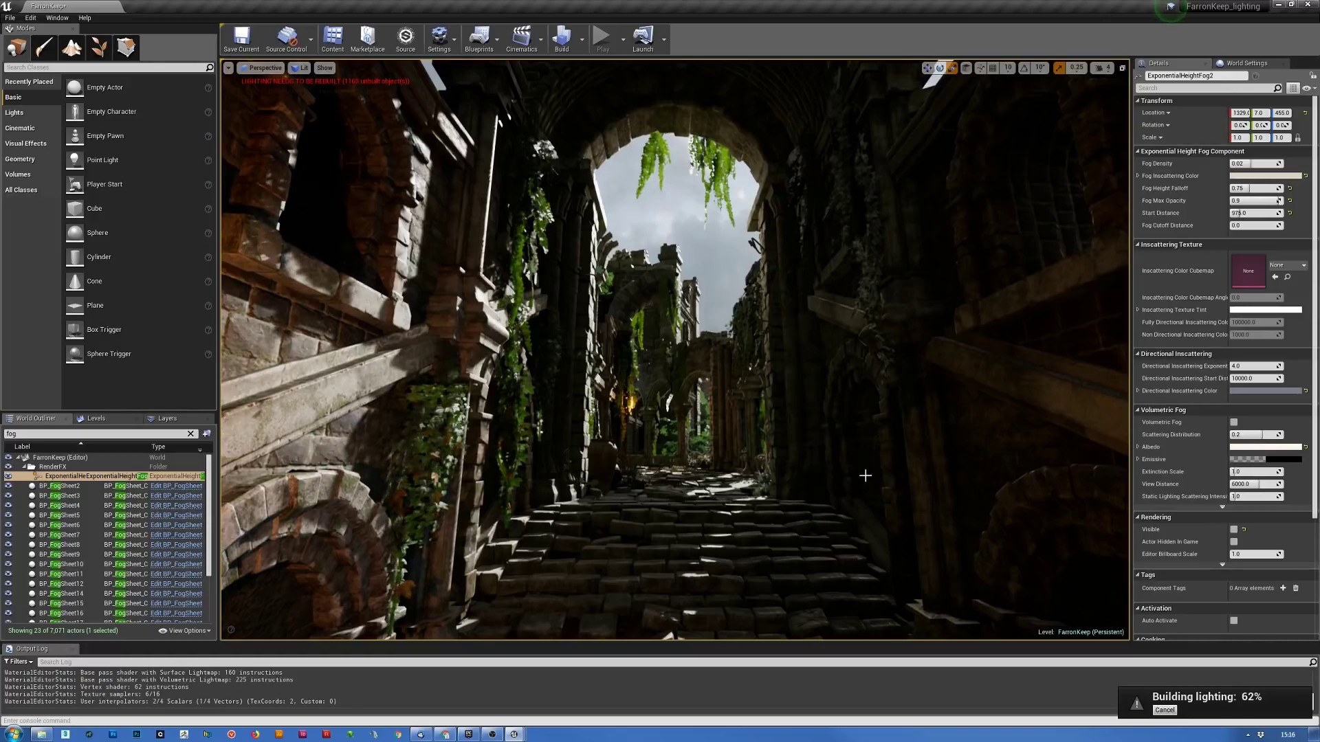
key(w)
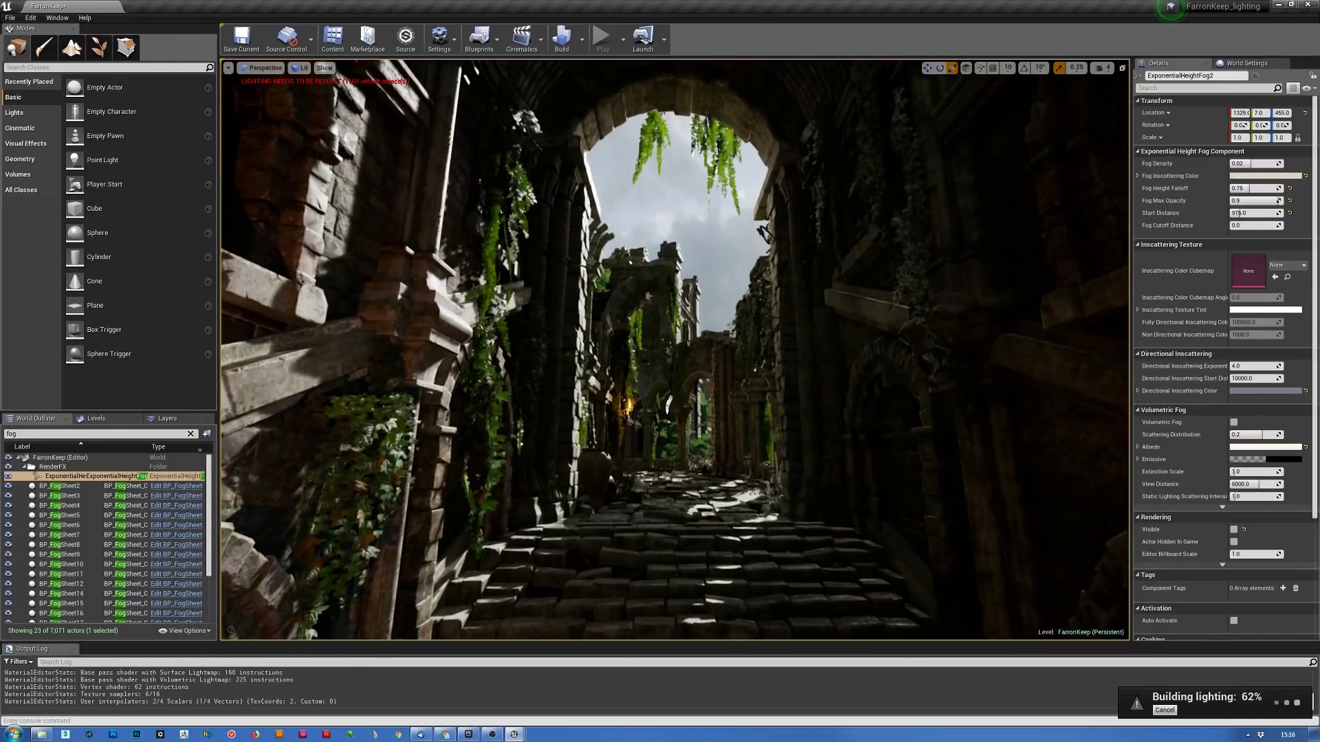
key(w)
key(w)
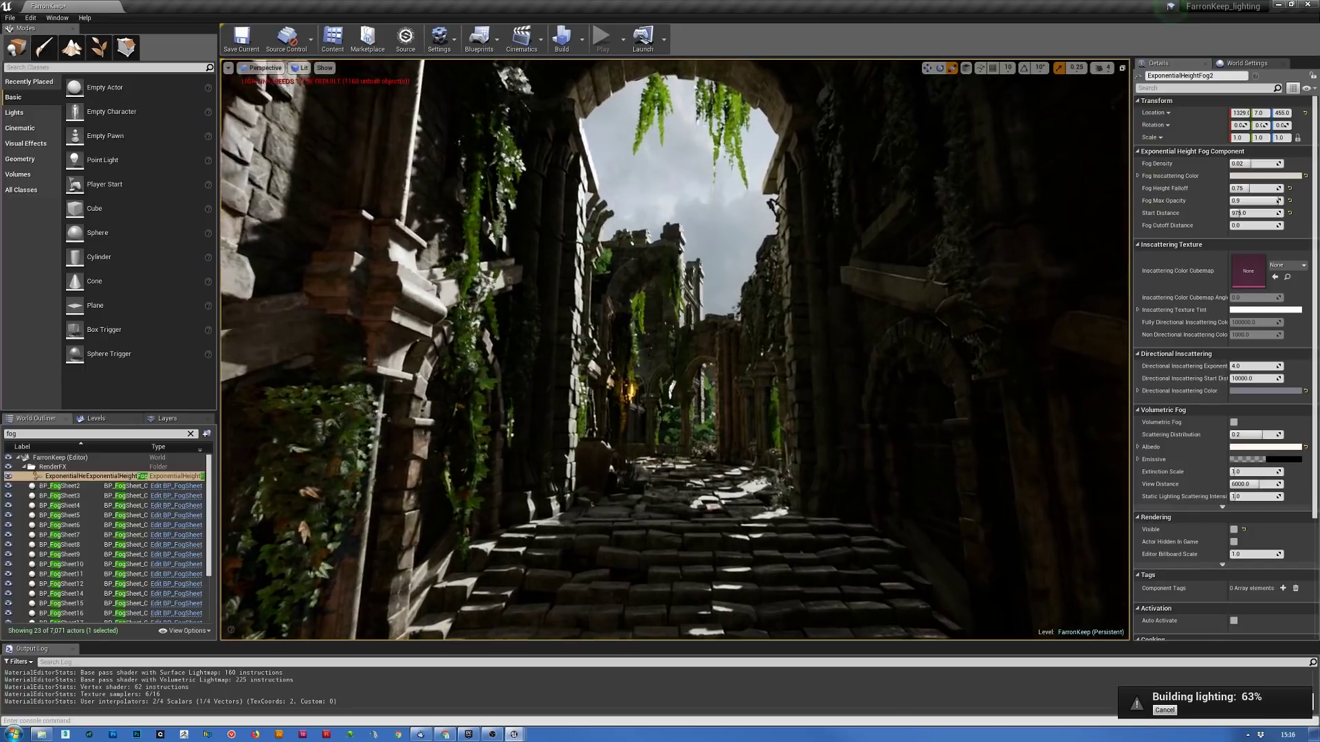
- Examine the shadowed corridor, broken side walls, arched entrance and campfire courtyard with the height fog hidden
right_drag(674, 344, 660, 279)
key(w)
key(w)
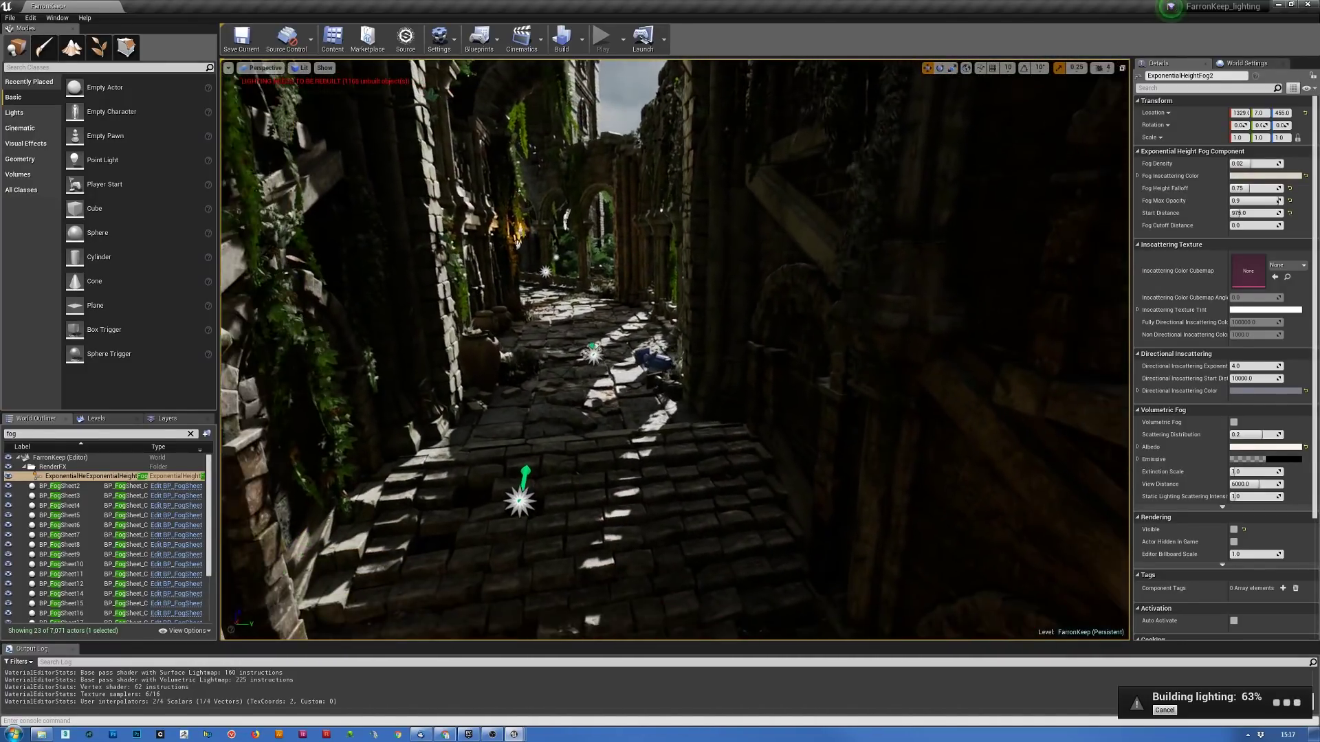
key(s)
key(a)
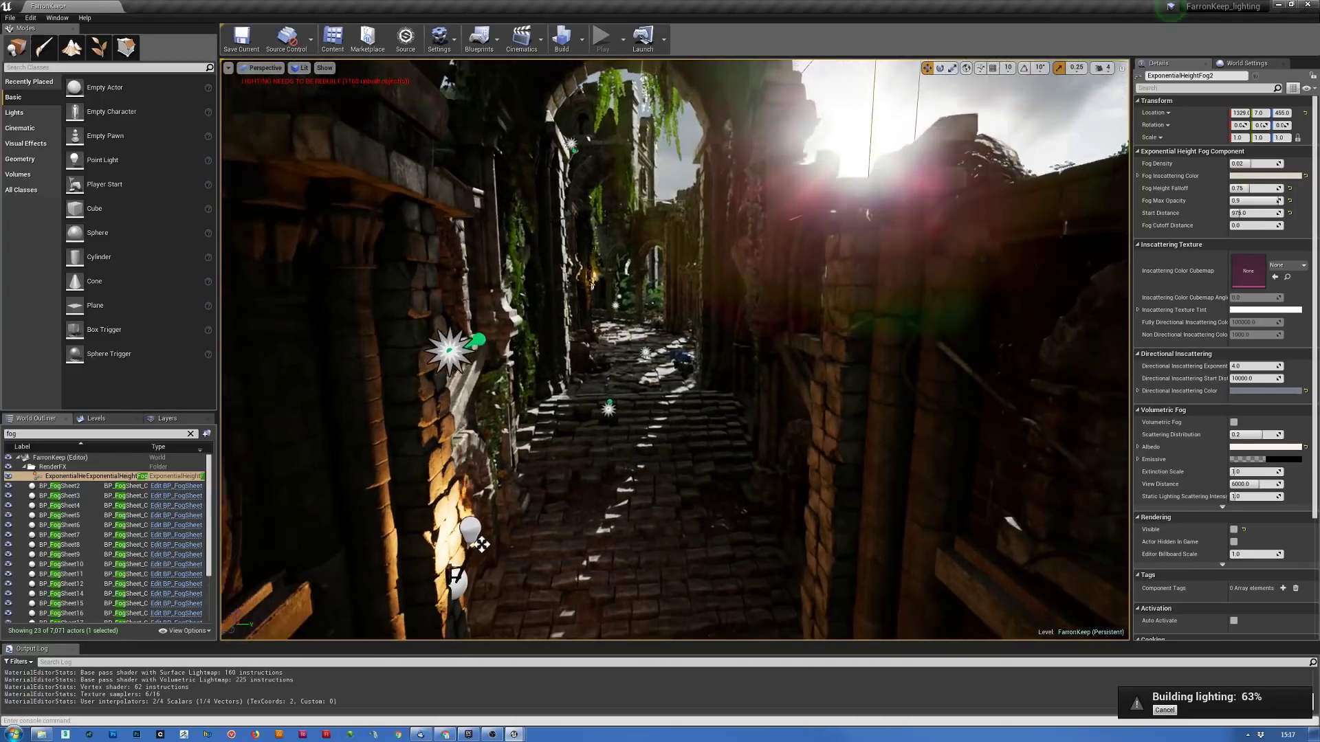
right_drag(493, 533, 649, 584)
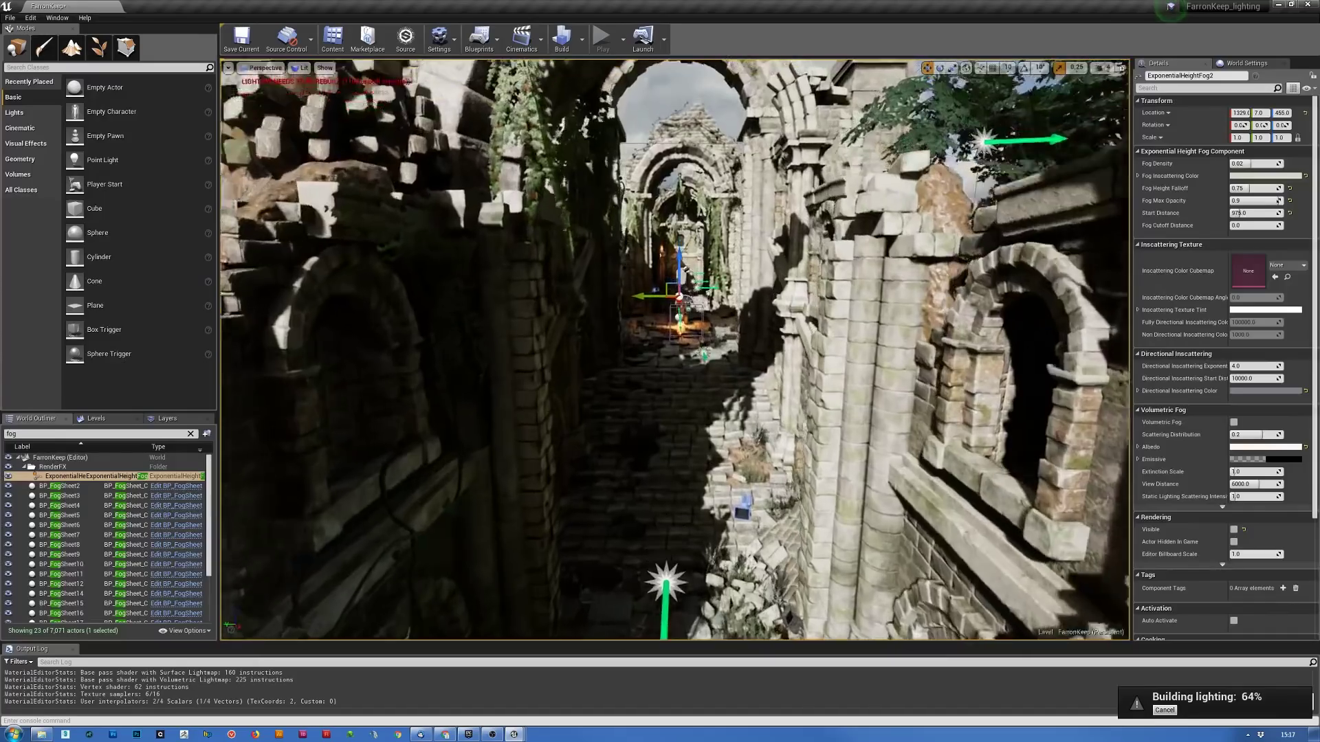
key(w)
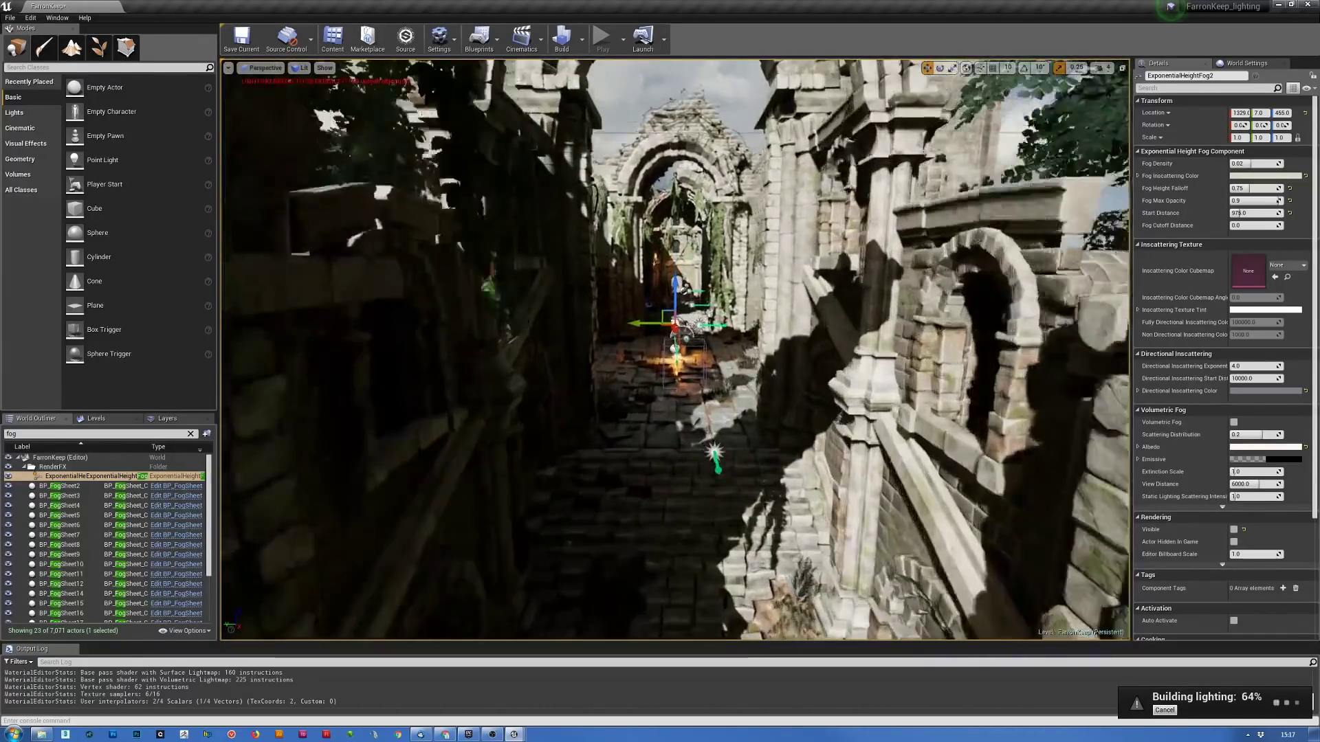
key(w)
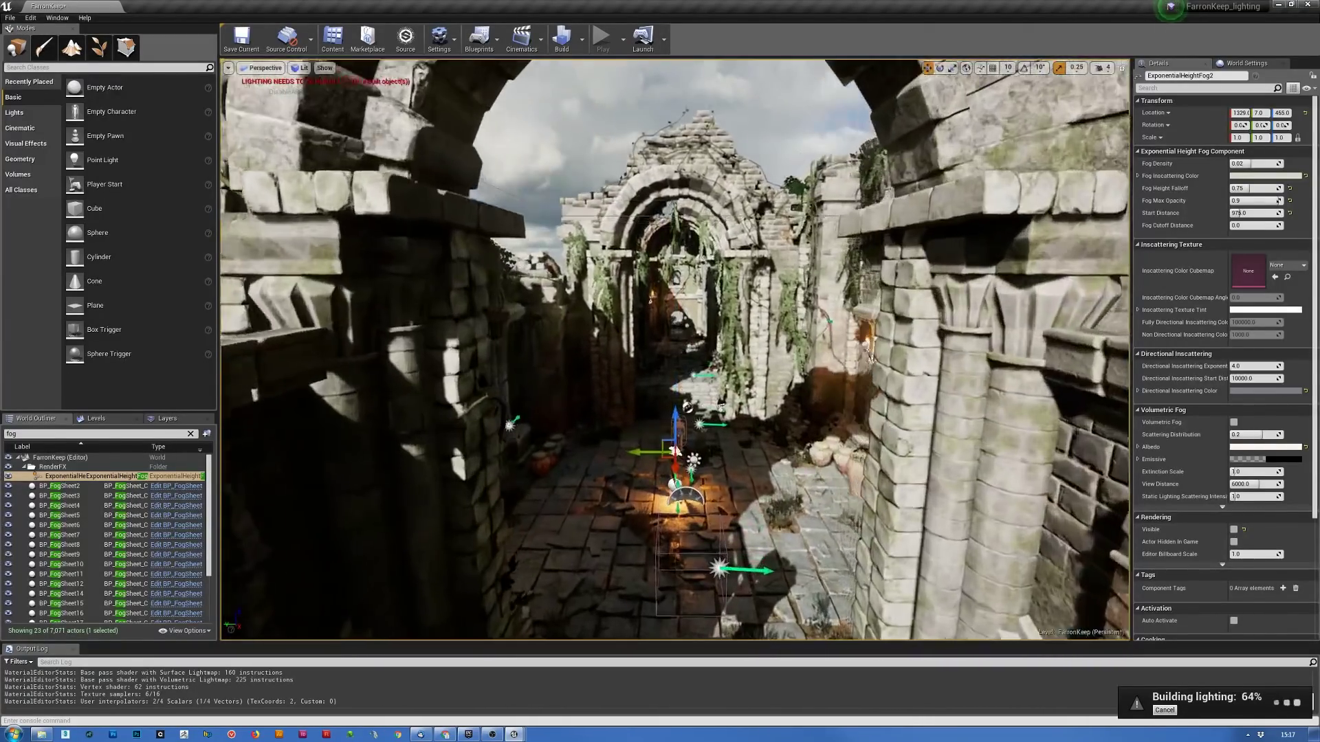
key(w)
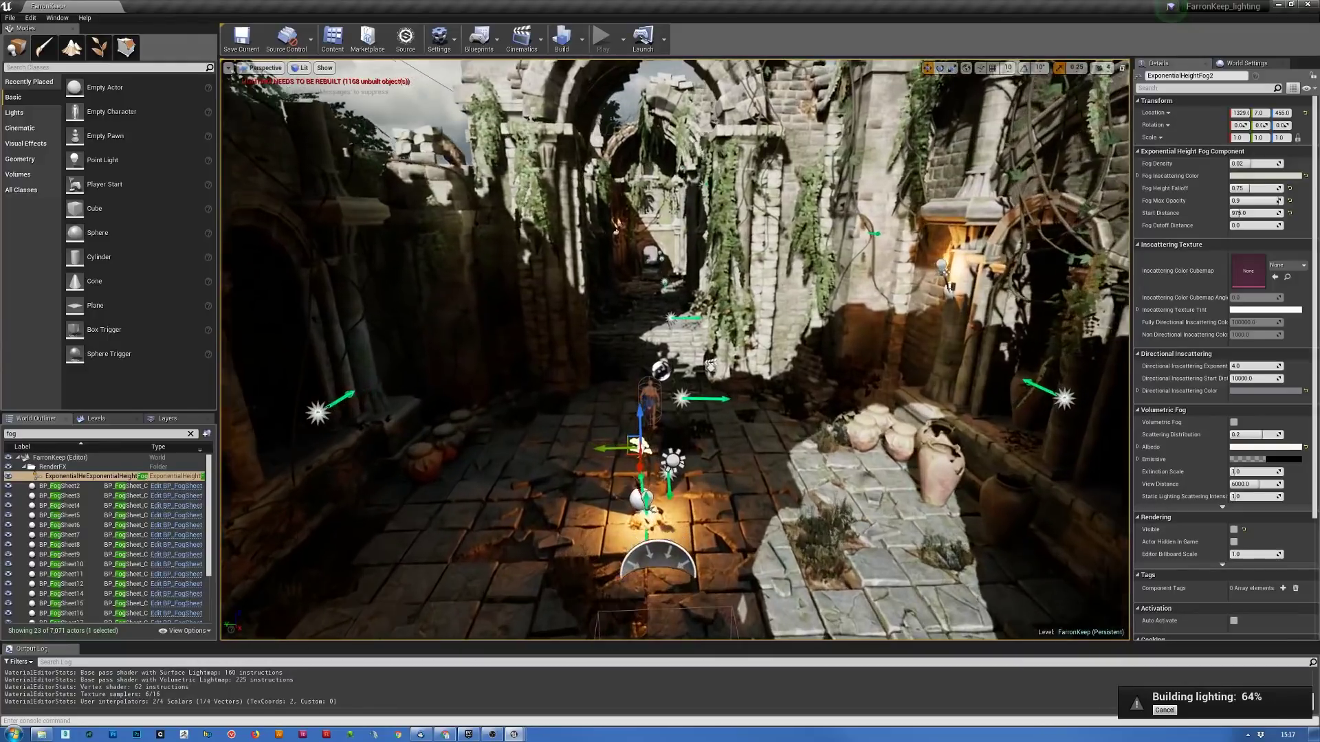
key(w)
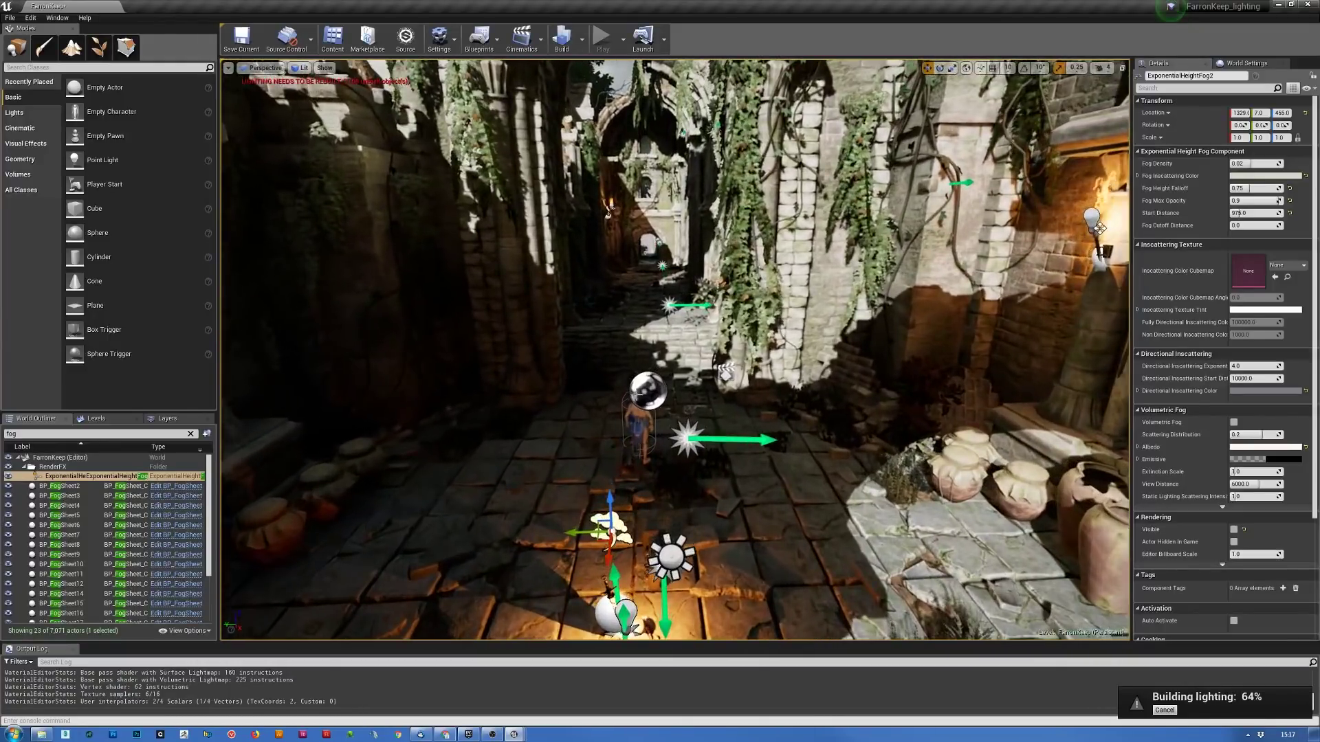
- Select the box reflection capture in the campfire courtyard and examine its bounds from outside and inside the ruins
click(640, 390)
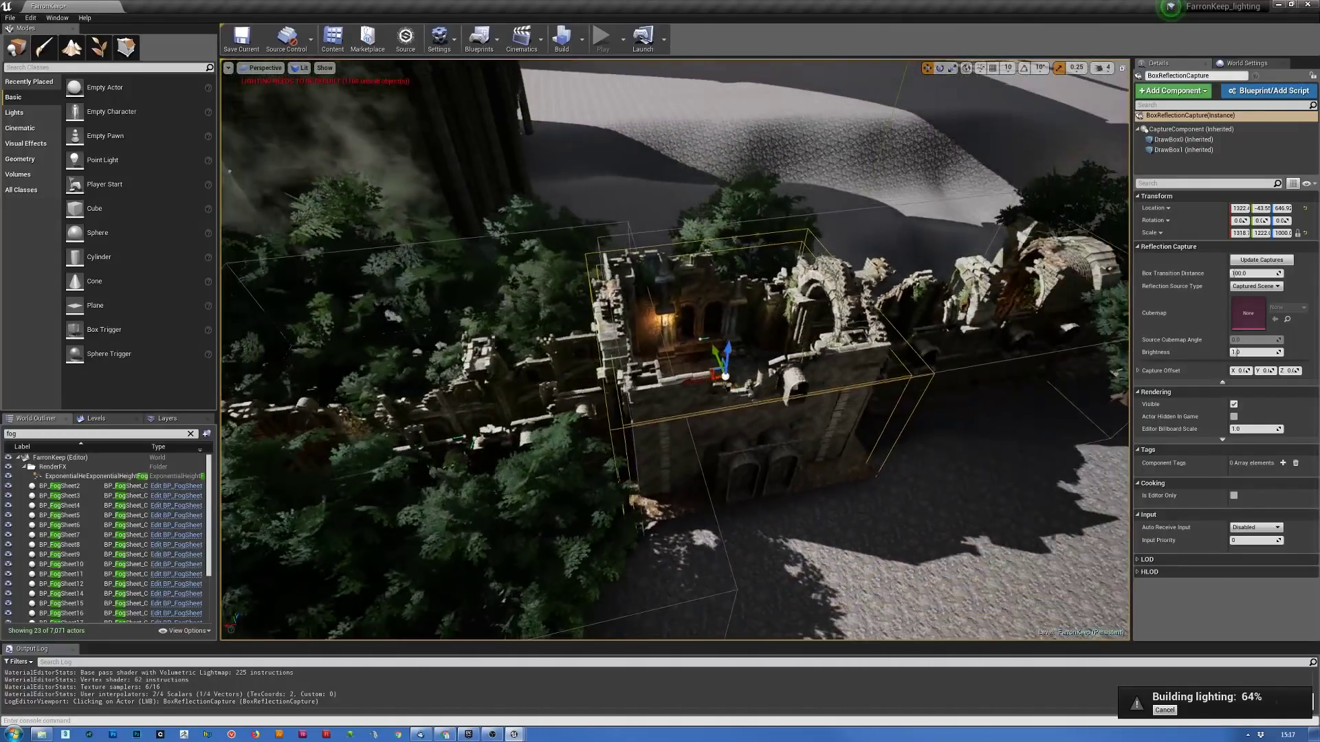
scroll(675, 349, up, 5)
scroll(675, 349, up, 3)
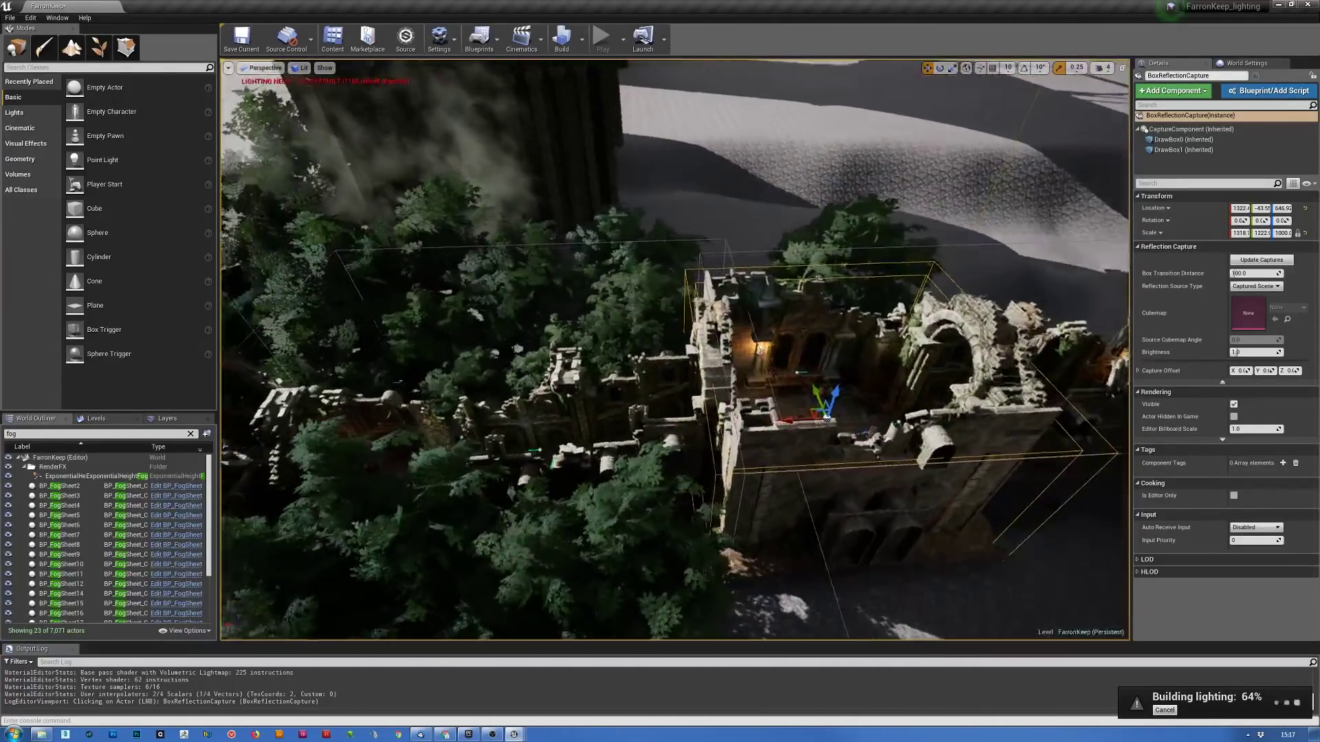
right_drag(675, 349, 591, 295)
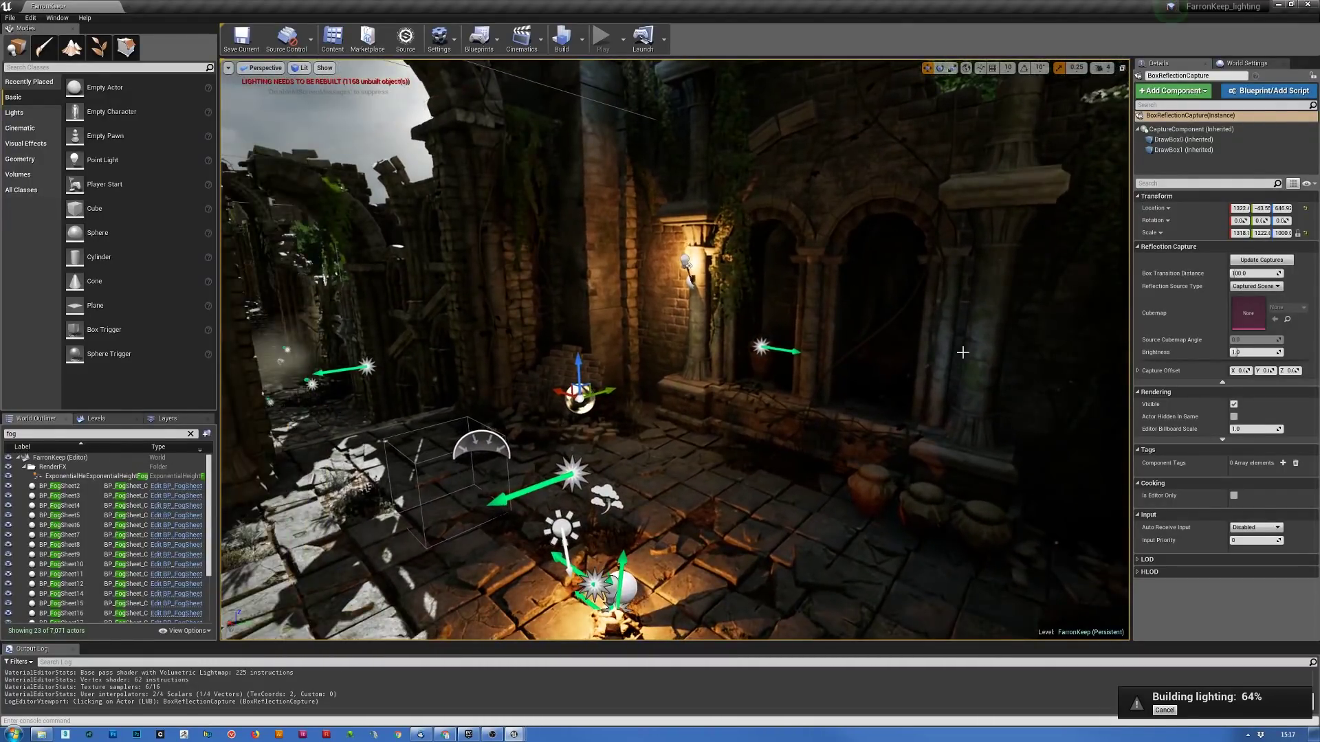
- Toggle the box reflection capture's Visible setting to compare the courtyard from two viewpoints, leaving the capture visible
click(1235, 404)
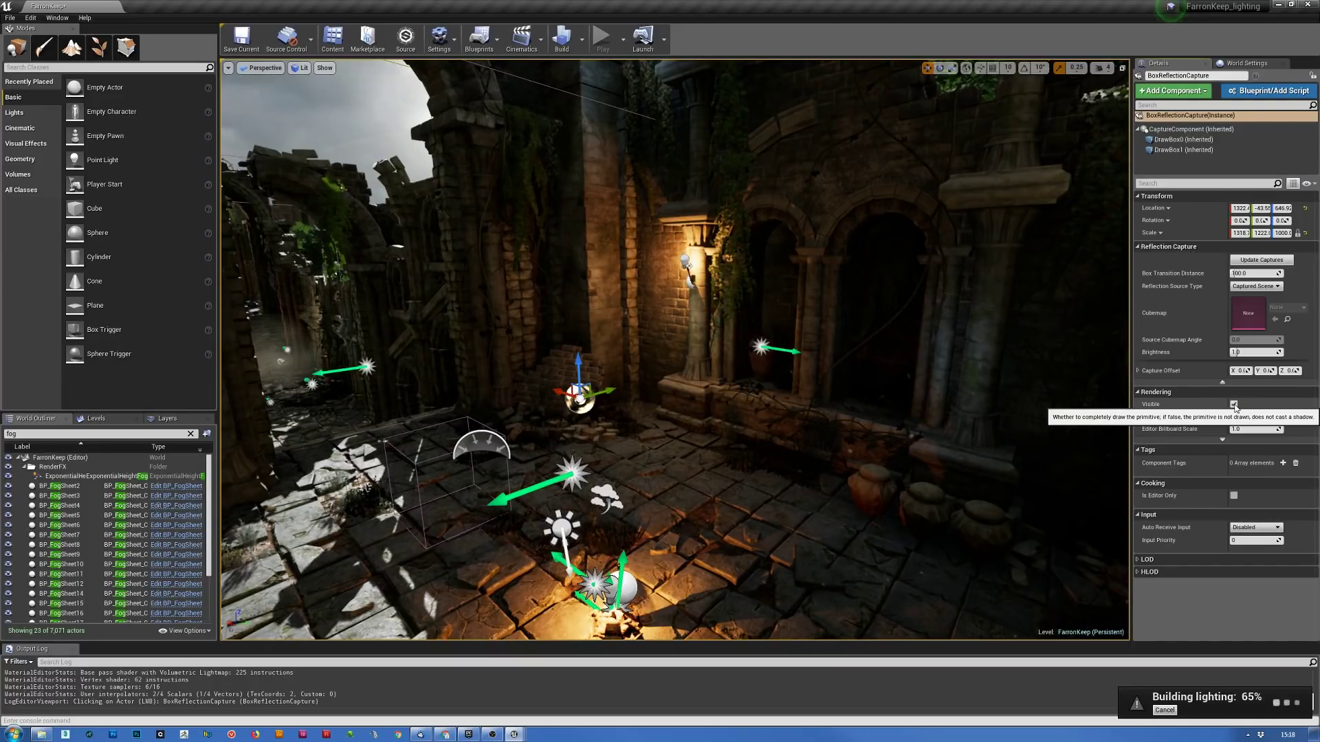
click(1234, 405)
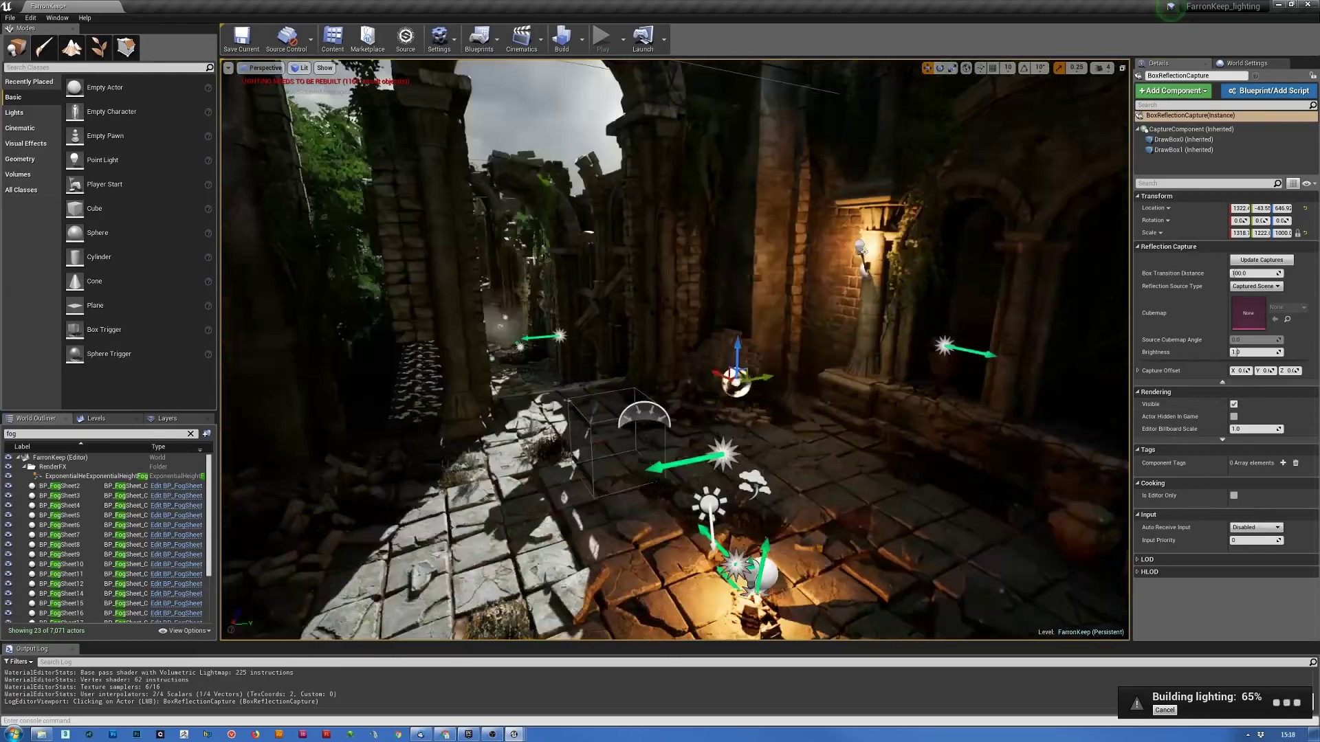
right_drag(727, 288, 634, 292)
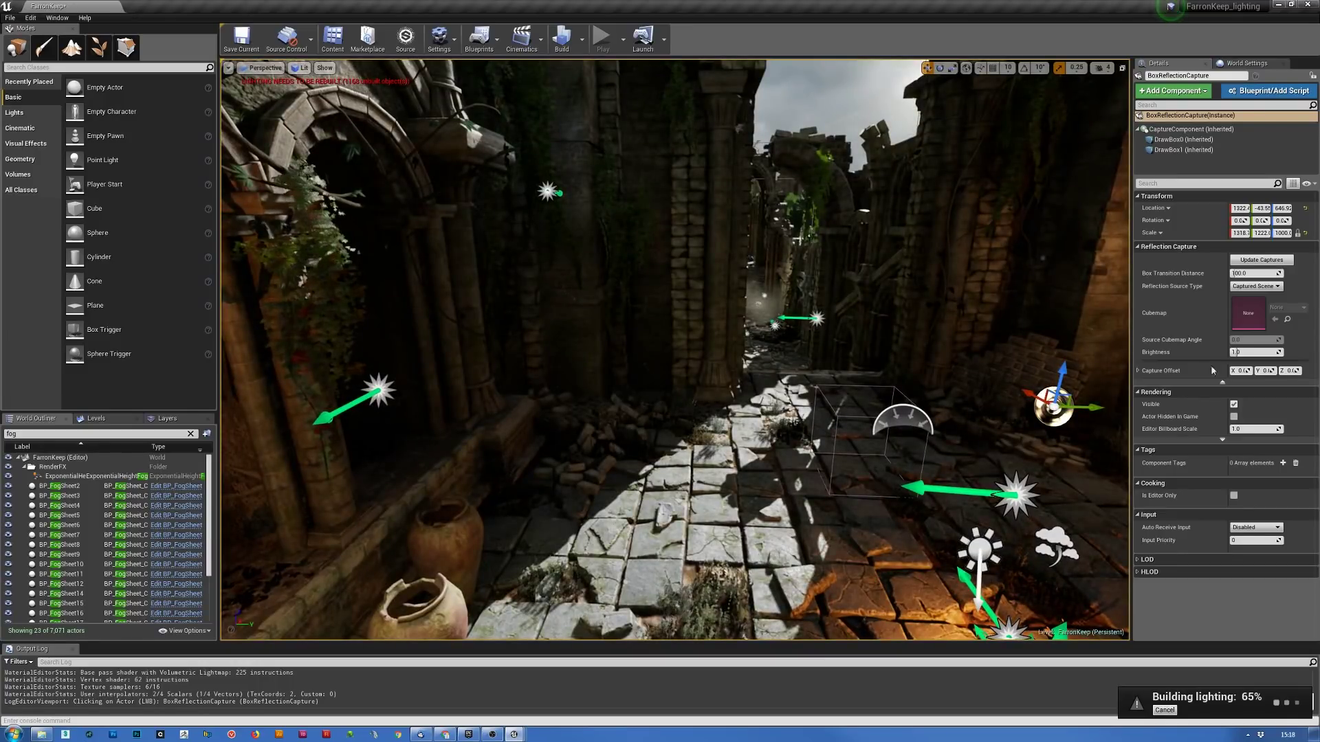
click(1234, 405)
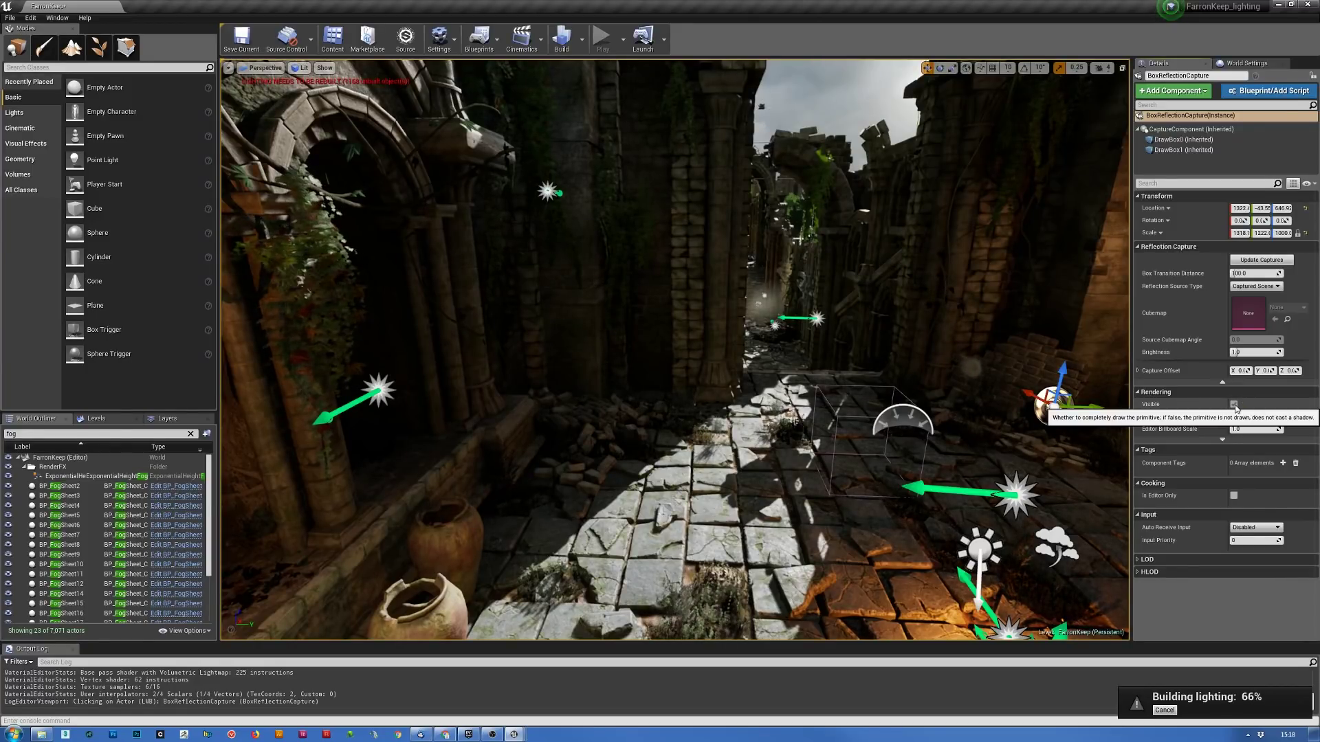
click(1234, 404)
right_drag(859, 412, 957, 406)
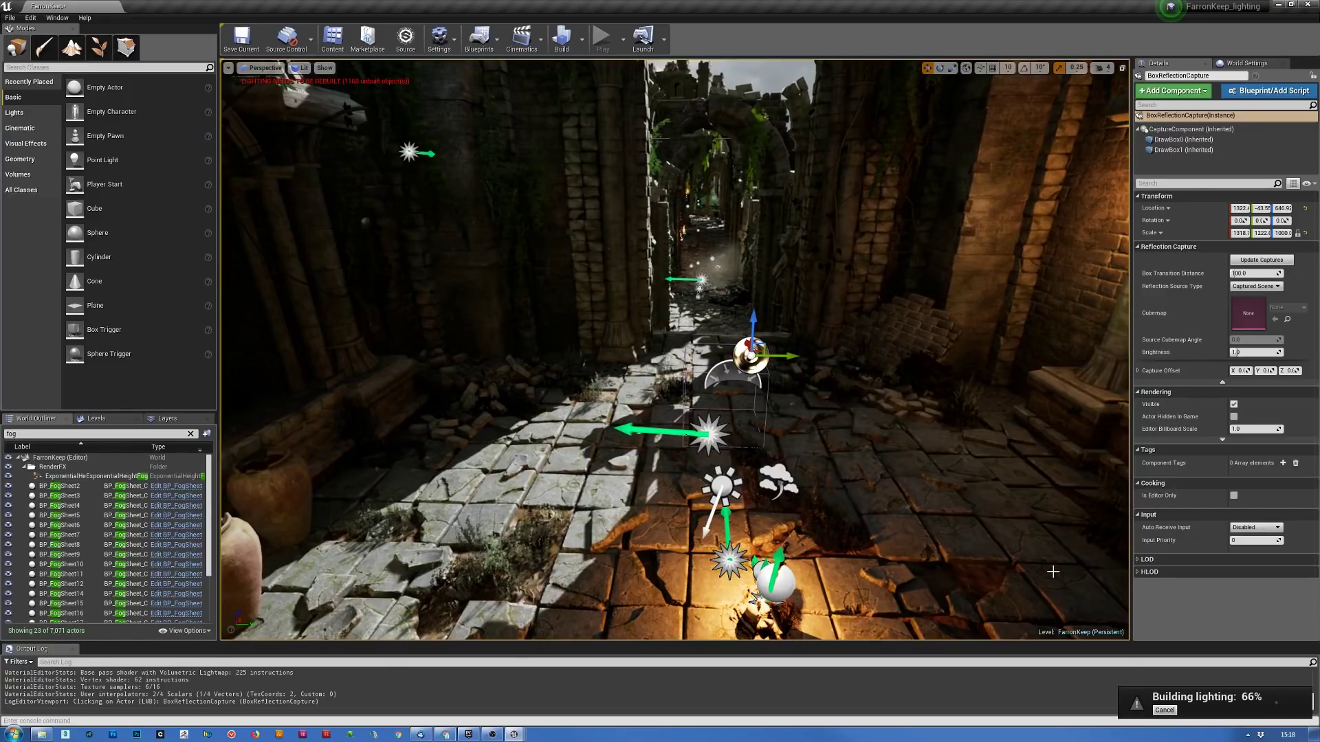
- Select the hanging ivy cluster beside the broken wall and examine its leaves from the lit and backlit sides
right_drag(495, 437, 620, 385)
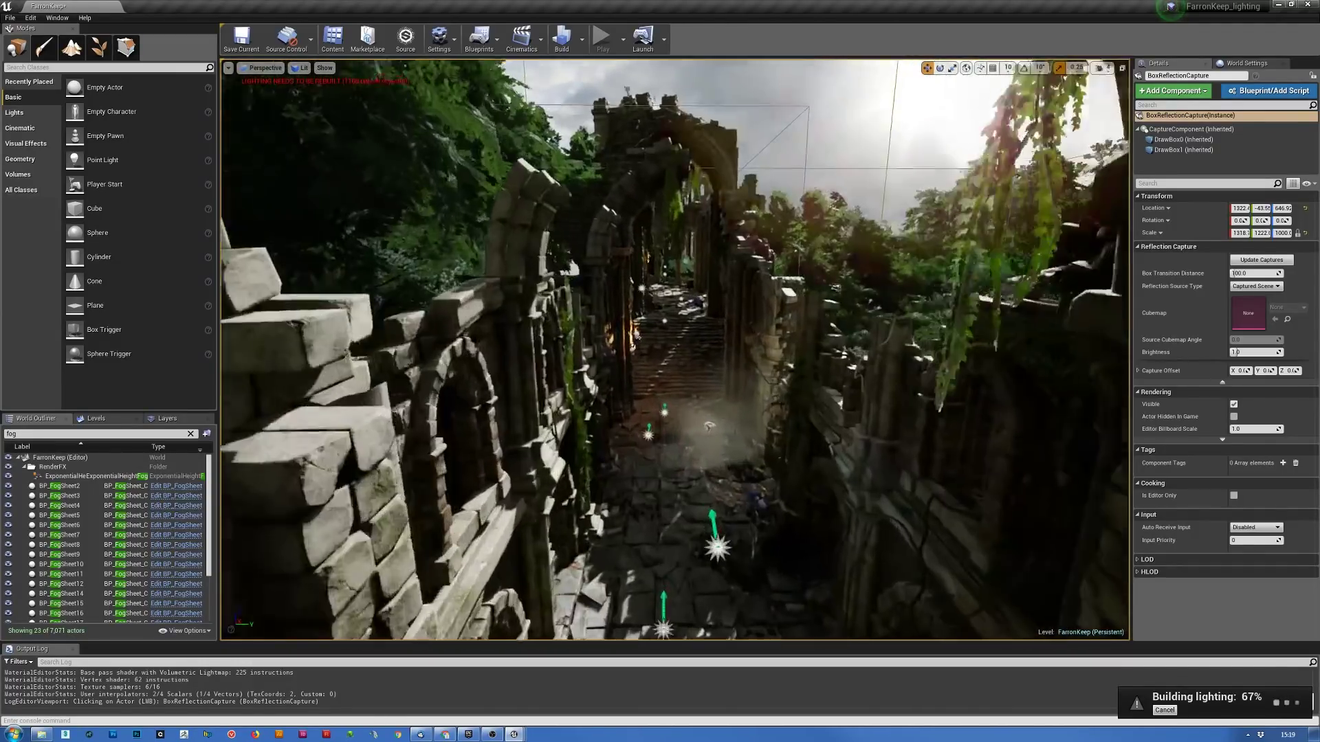
right_drag(675, 349, 791, 268)
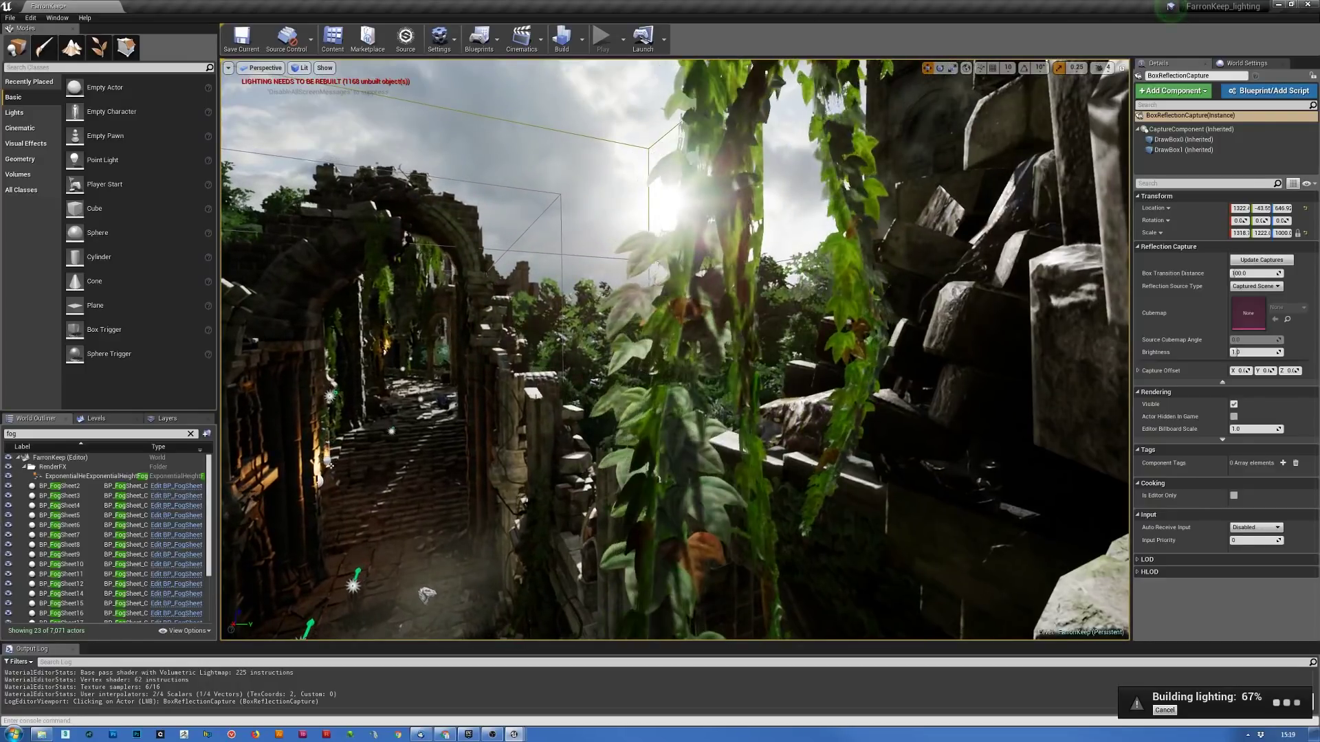
right_drag(675, 350, 745, 327)
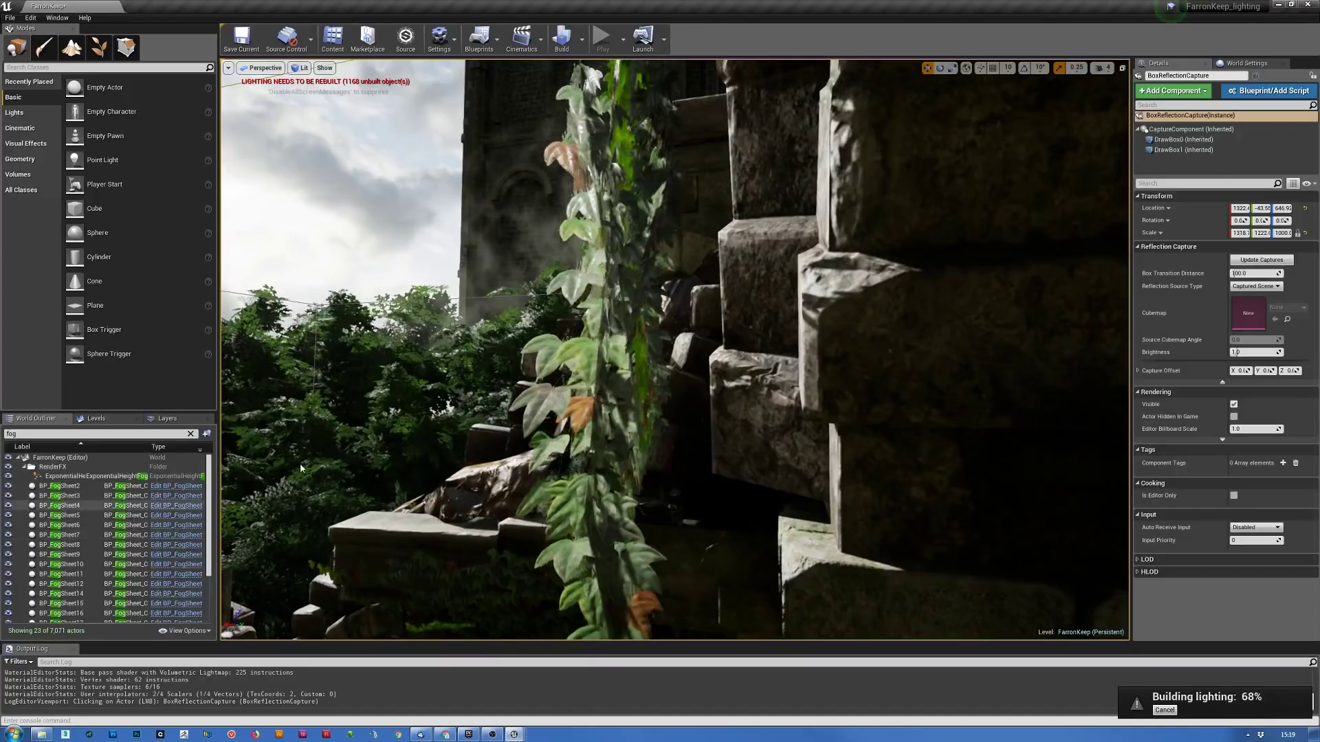
click(614, 385)
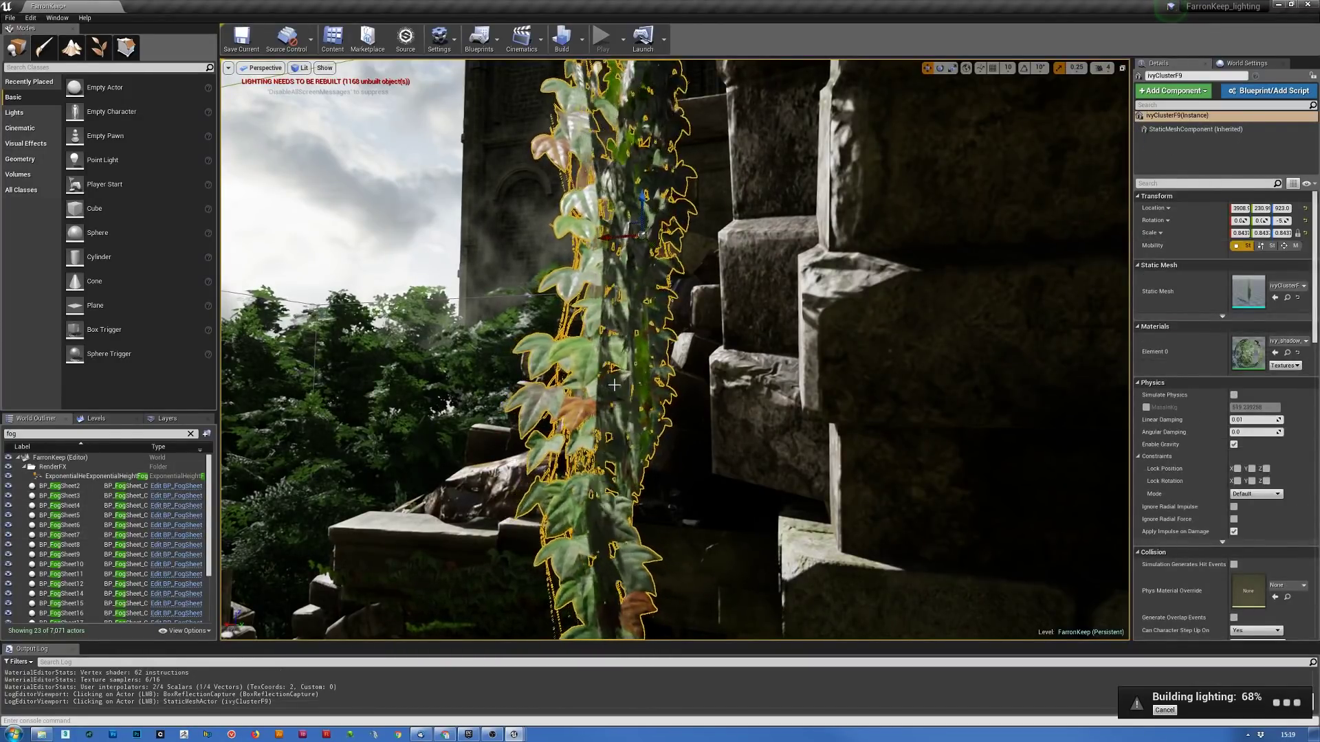
right_drag(860, 337, 674, 333)
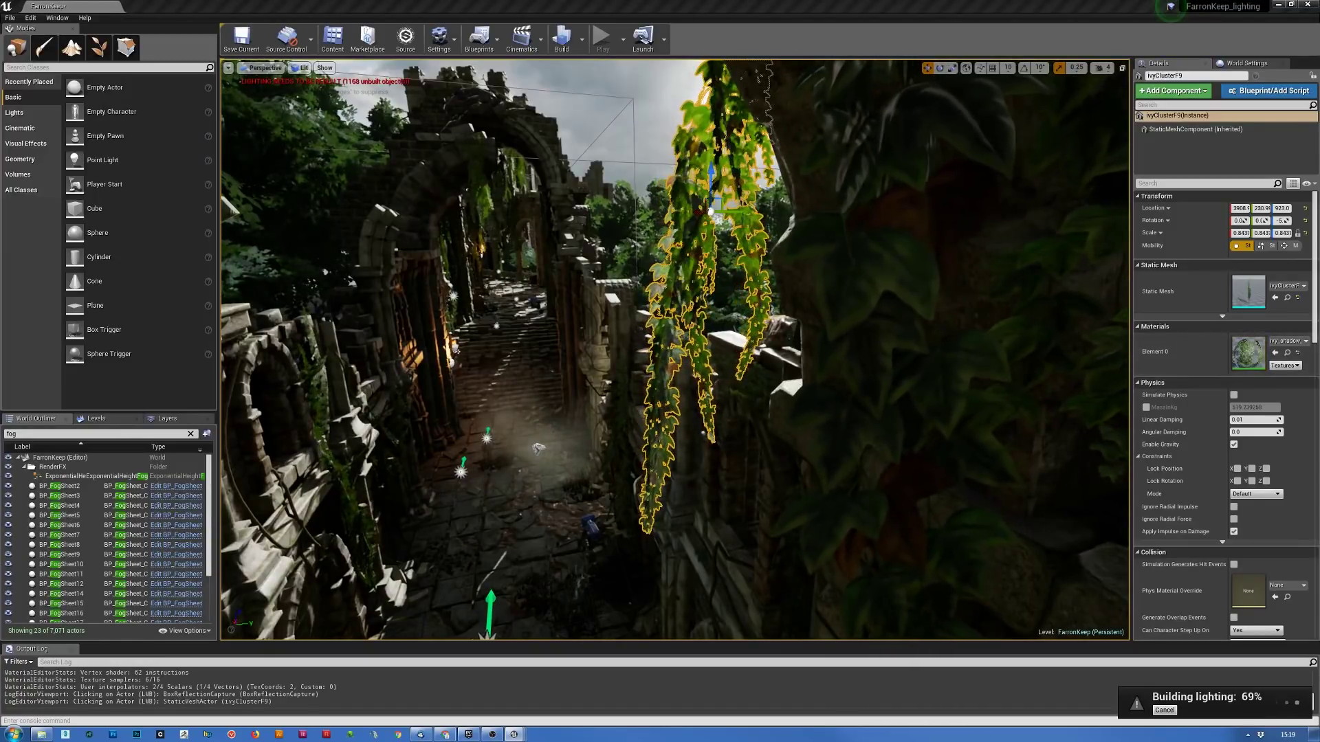
- In foliage_base_MT, move the panning wave-texture nodes farther above the Wind group and enclose them in a comment titled "FFT Wind"
drag(1319, 48, 1092, 4)
scroll(891, 448, down, 2)
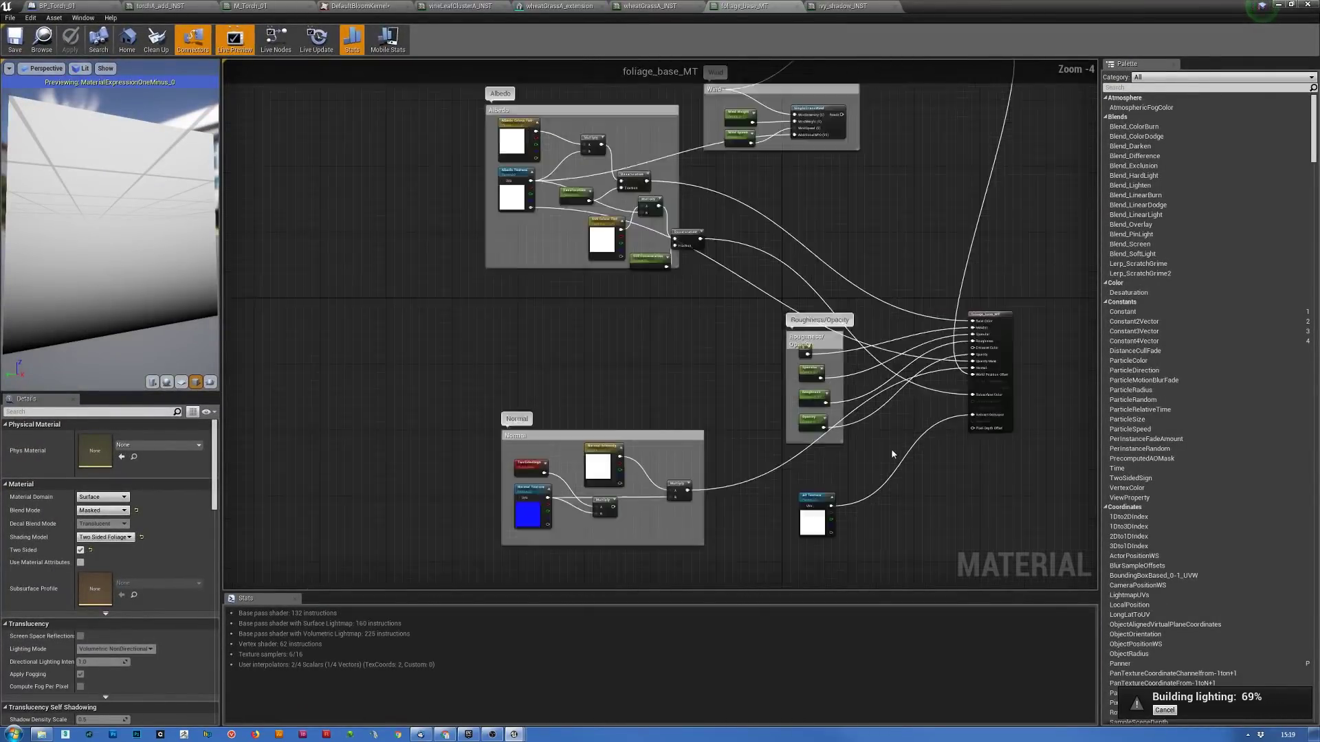
scroll(891, 448, down, 2)
scroll(850, 256, up, 3)
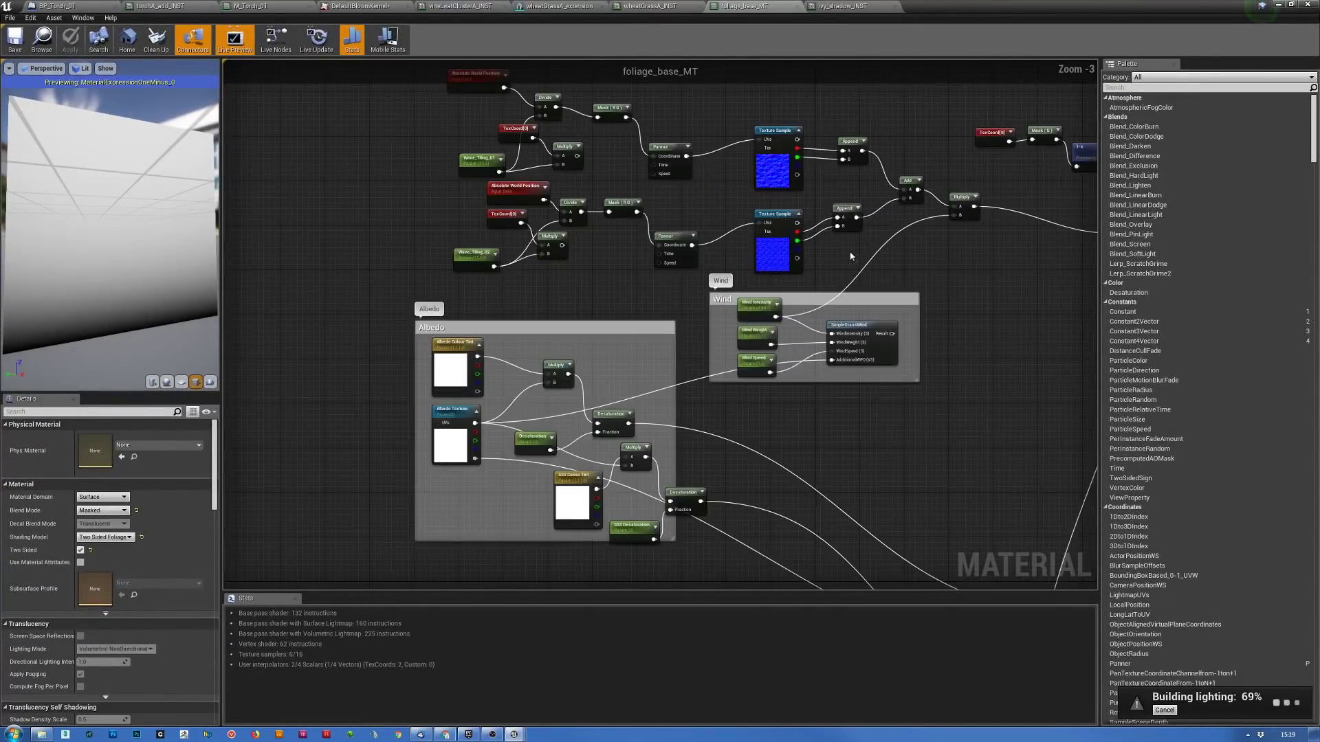
right_drag(850, 256, 935, 325)
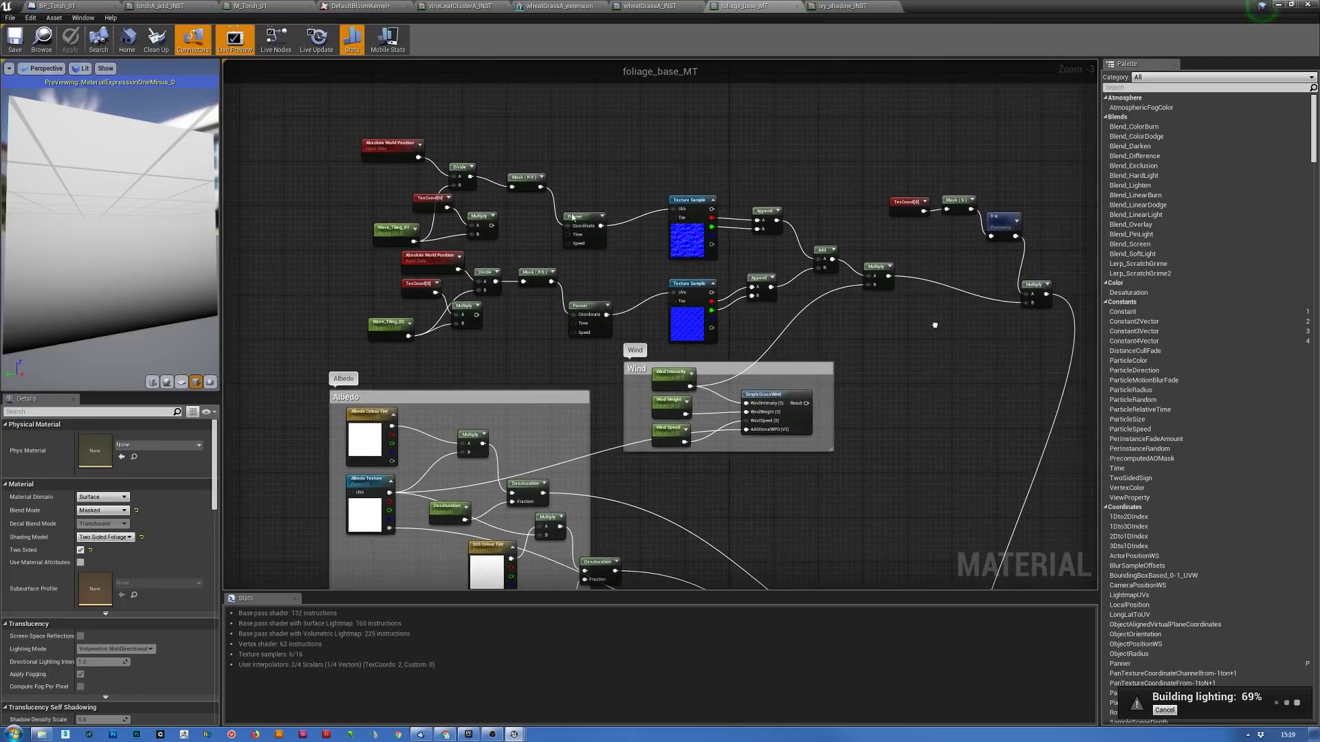
drag(325, 123, 1057, 325)
drag(691, 327, 674, 182)
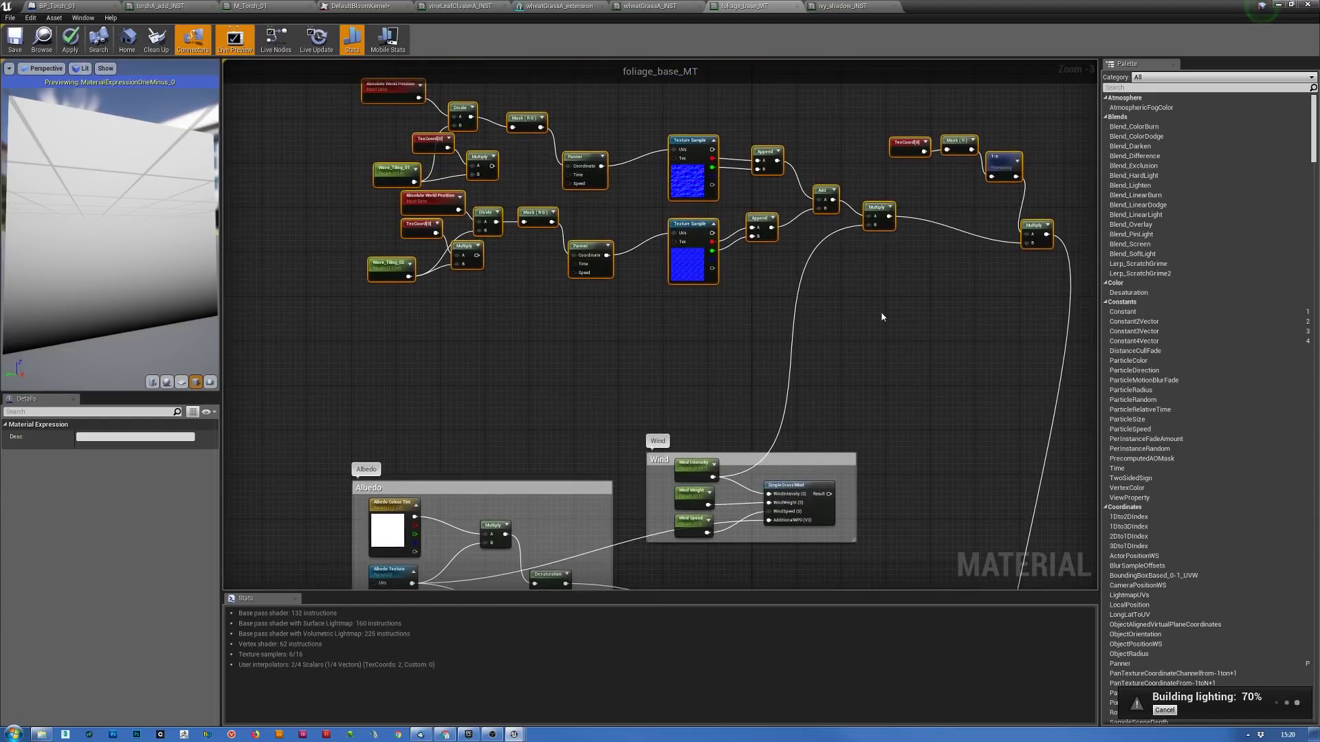
key(c)
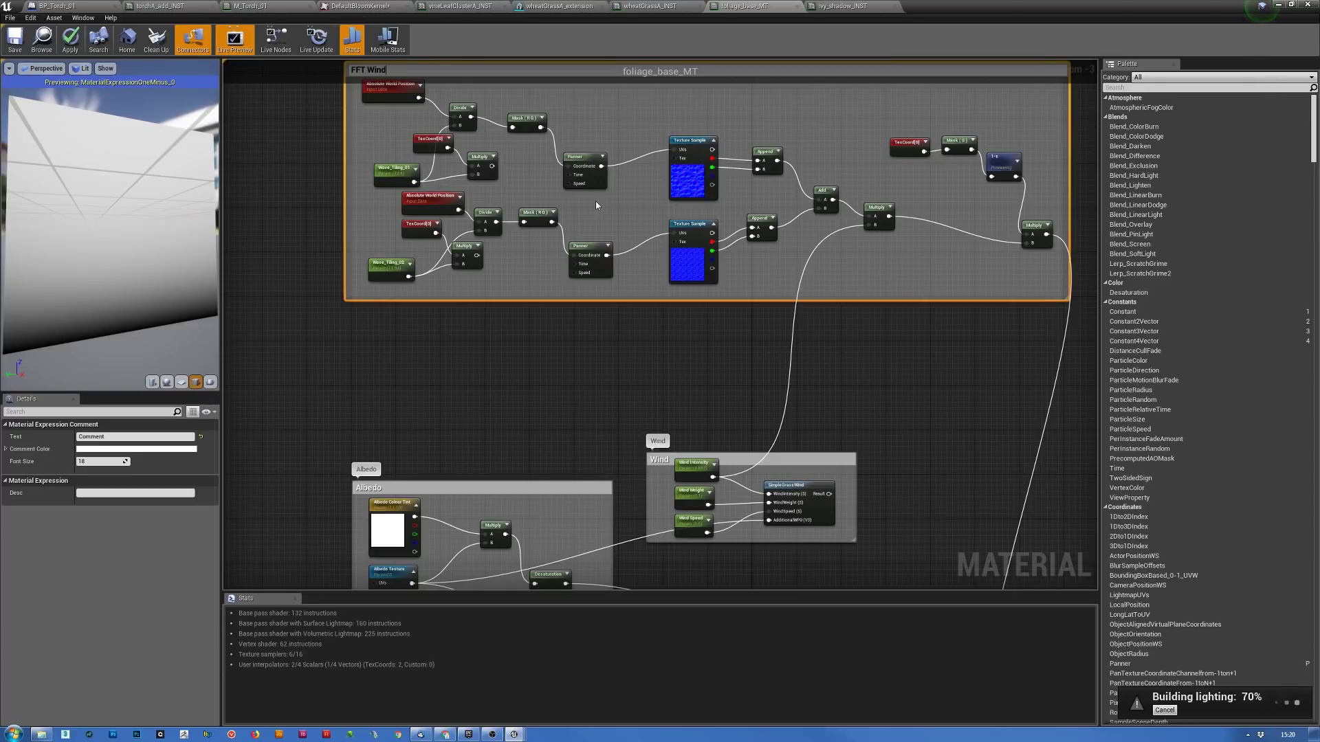
key(Return)
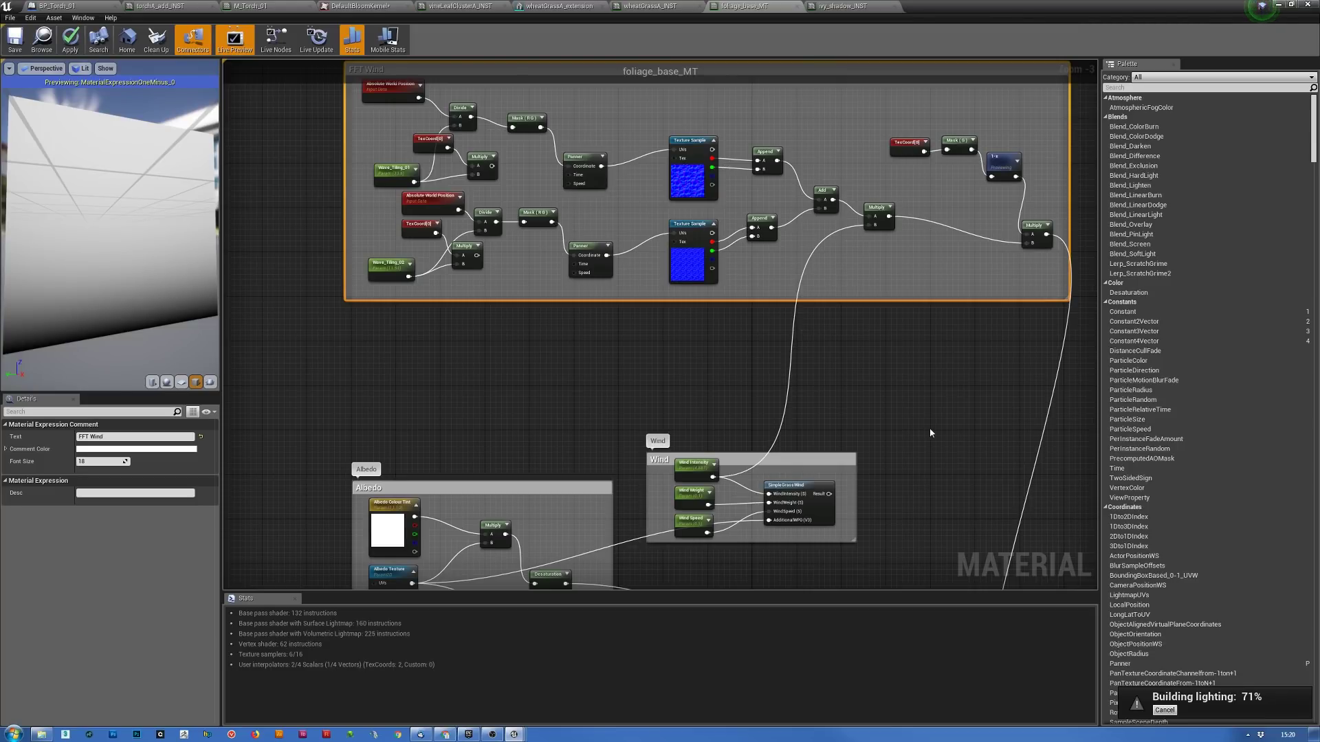
- Inspect the Albedo group's Desaturation and Albedo Texture nodes, the Roughness/Opacity parameters and their connections to the material output
right_drag(966, 464, 1017, 106)
mouse_move(506, 255)
mouse_down()
mouse_move(530, 244)
mouse_move(510, 242)
mouse_up()
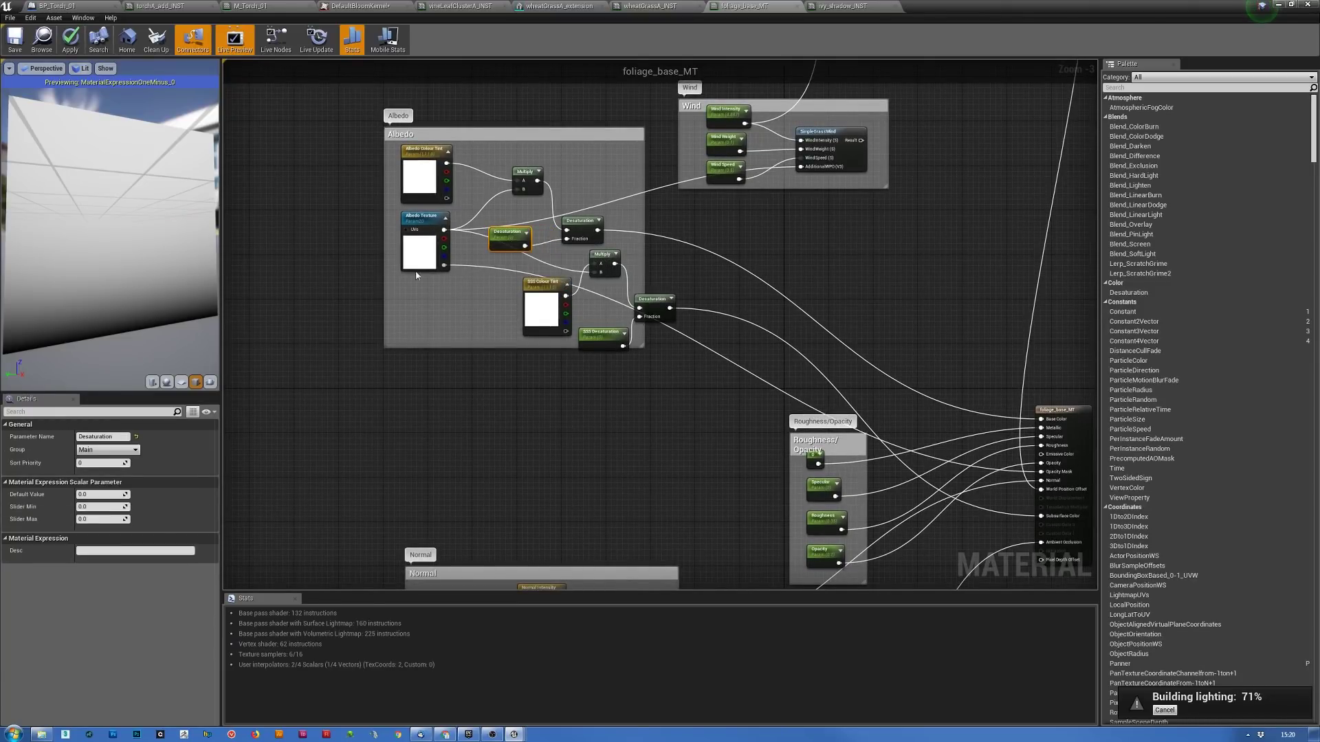
drag(422, 261, 421, 260)
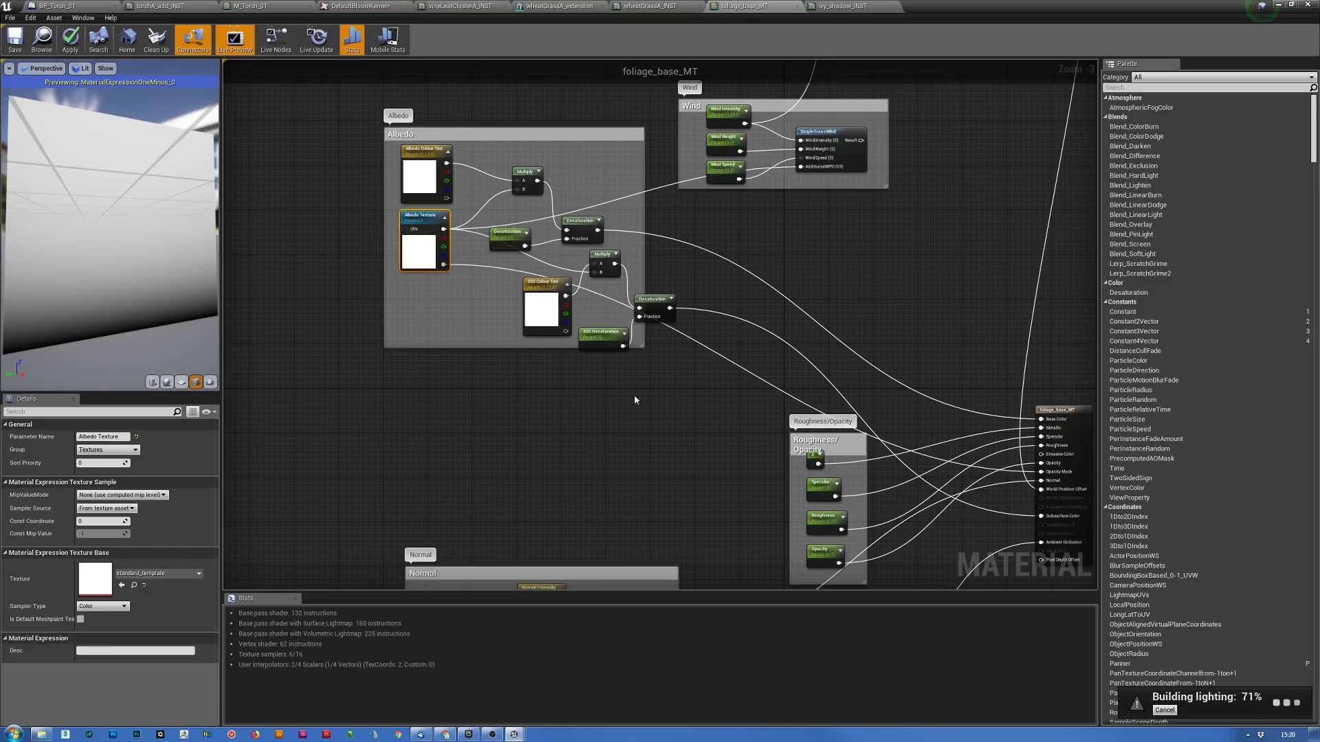
right_drag(714, 476, 631, 301)
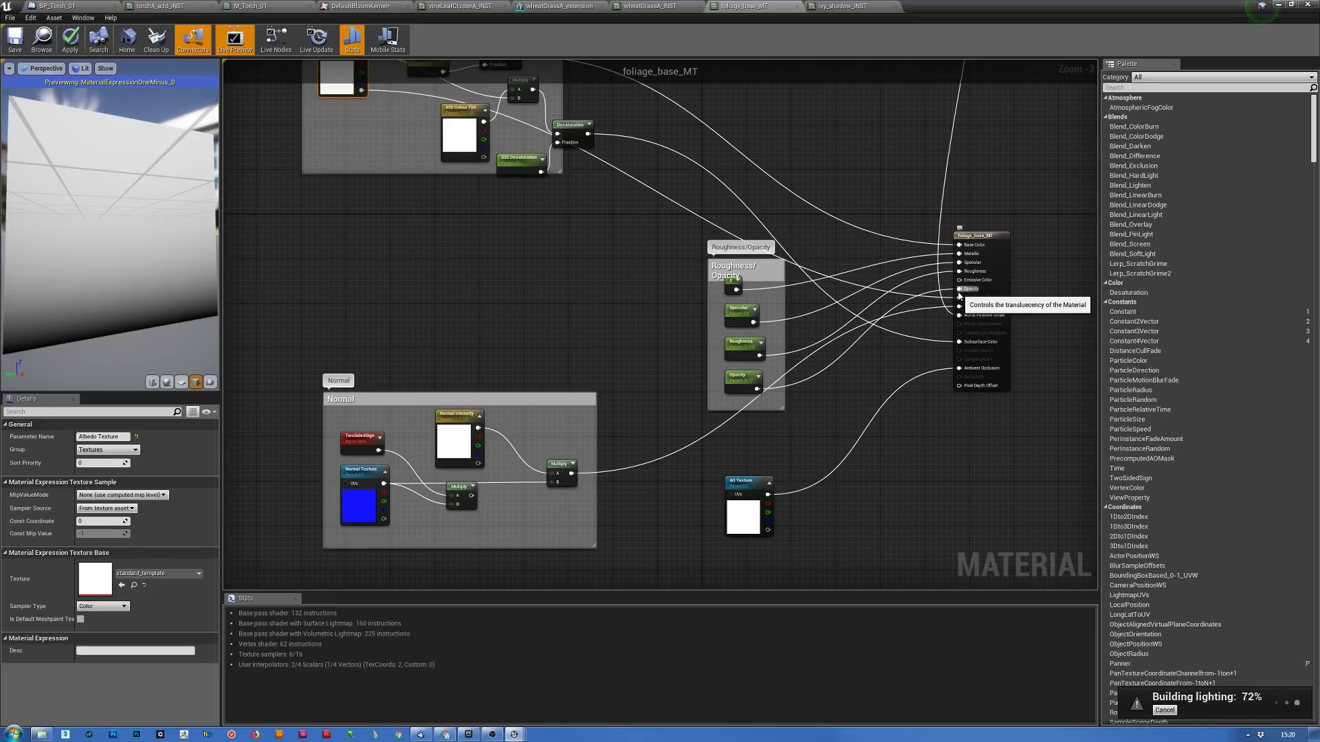
click(741, 389)
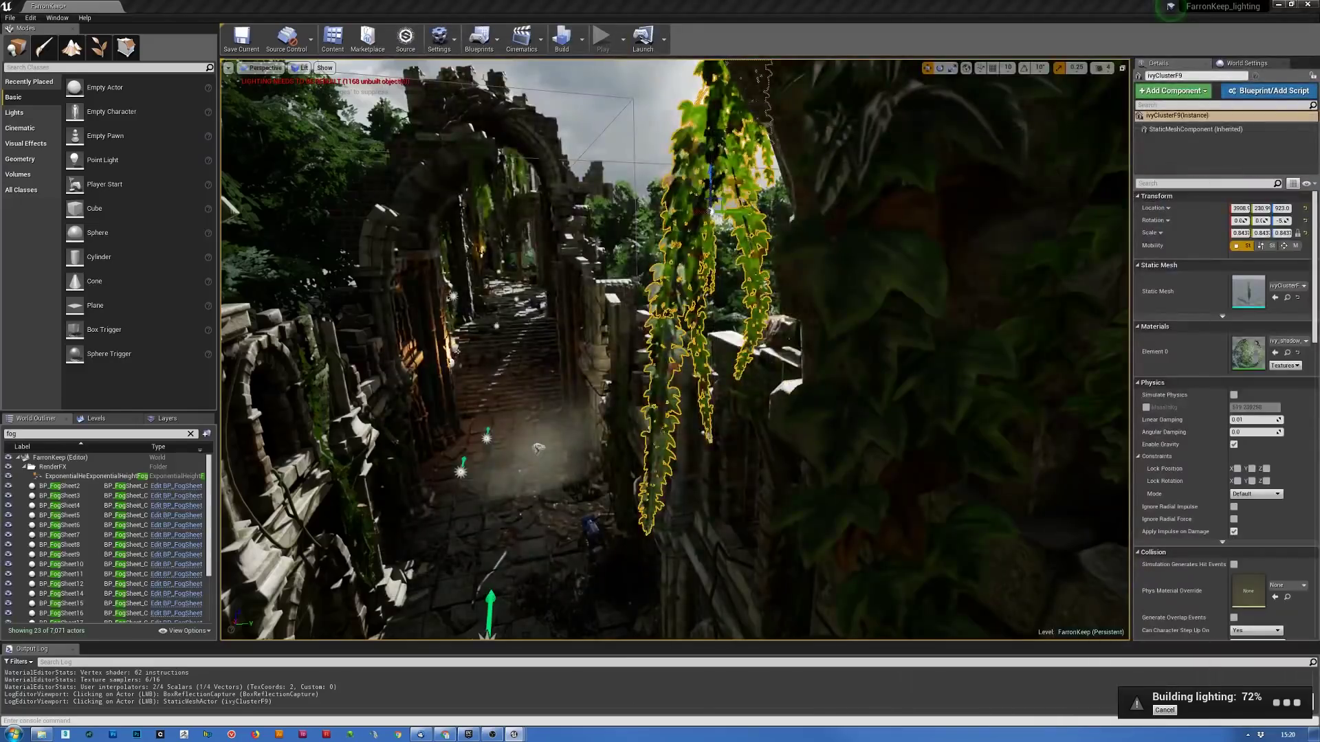
- Return to the level and examine the selected ivy's backlit leaves up close against the sun
key(w)
right_drag(726, 241, 771, 212)
key(w)
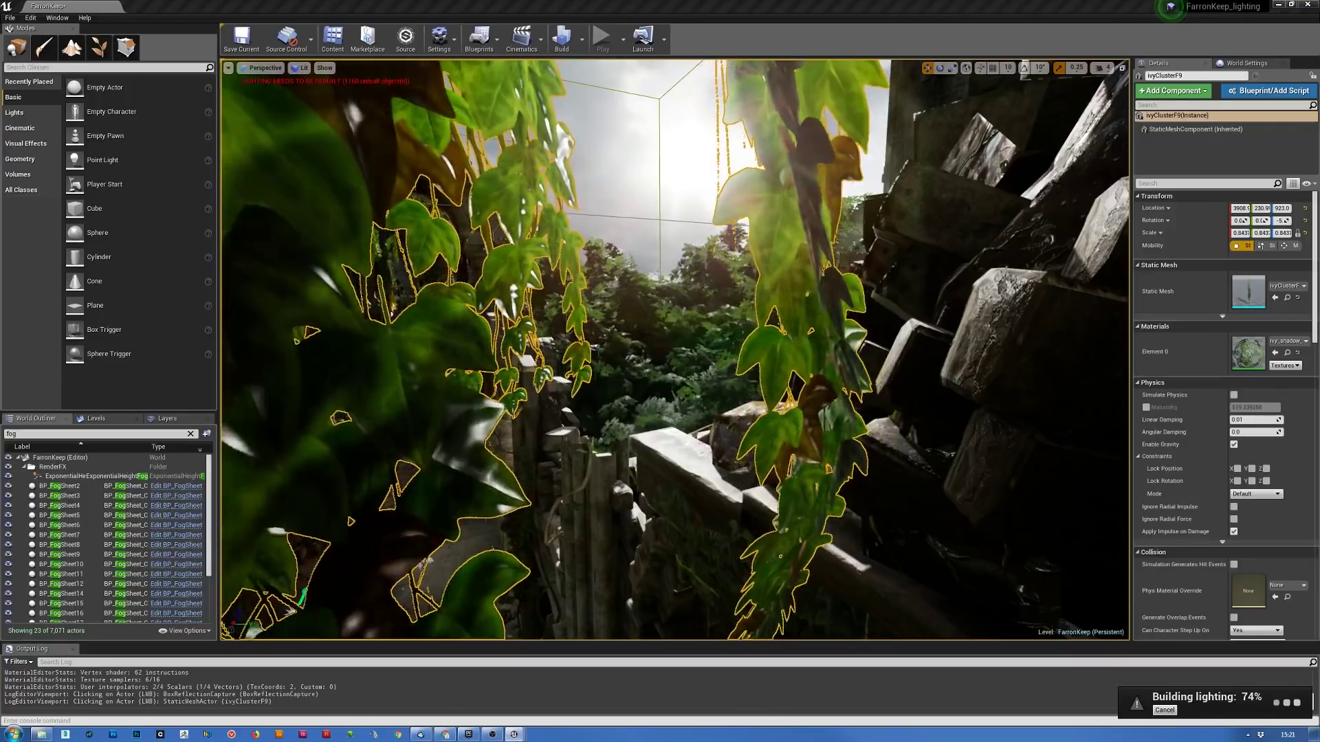
- Bring up the hanging ivy's grayscale texture and examine the shading across its leaf clusters
drag(1319, 22, 839, 32)
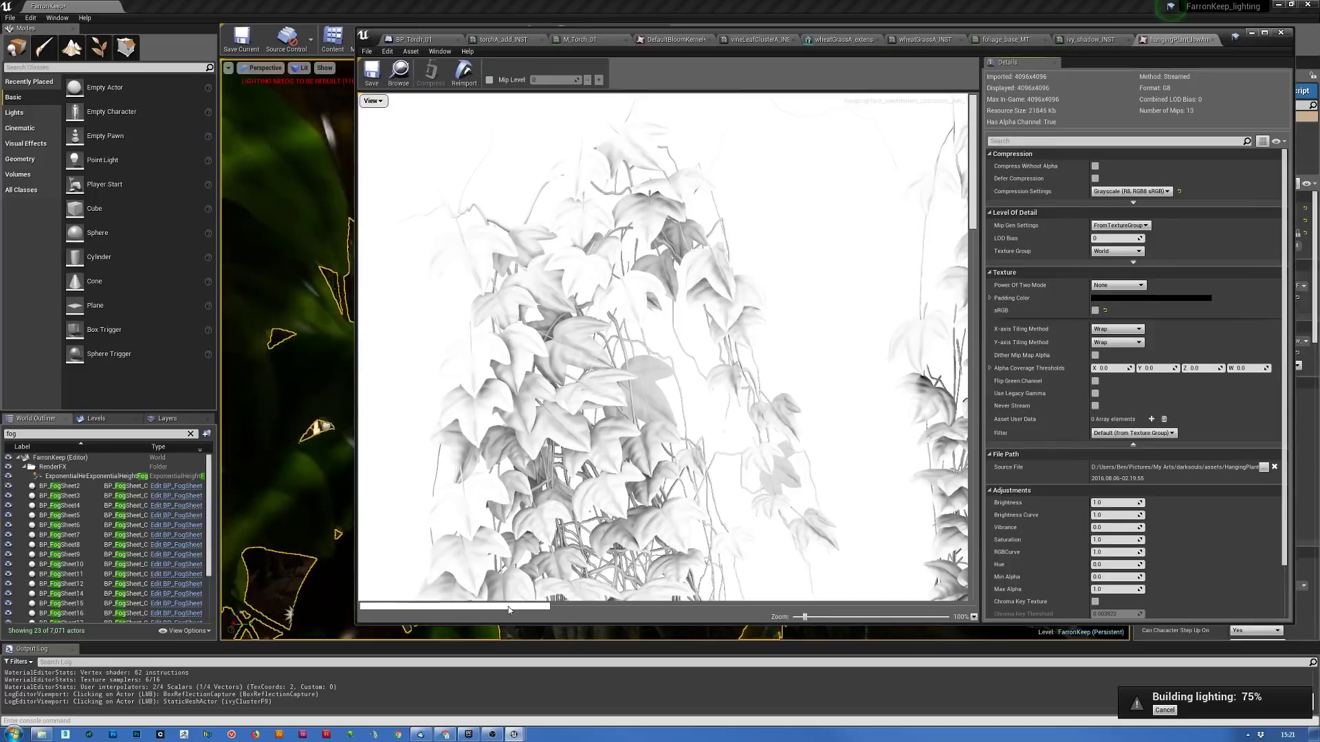
drag(508, 610, 649, 613)
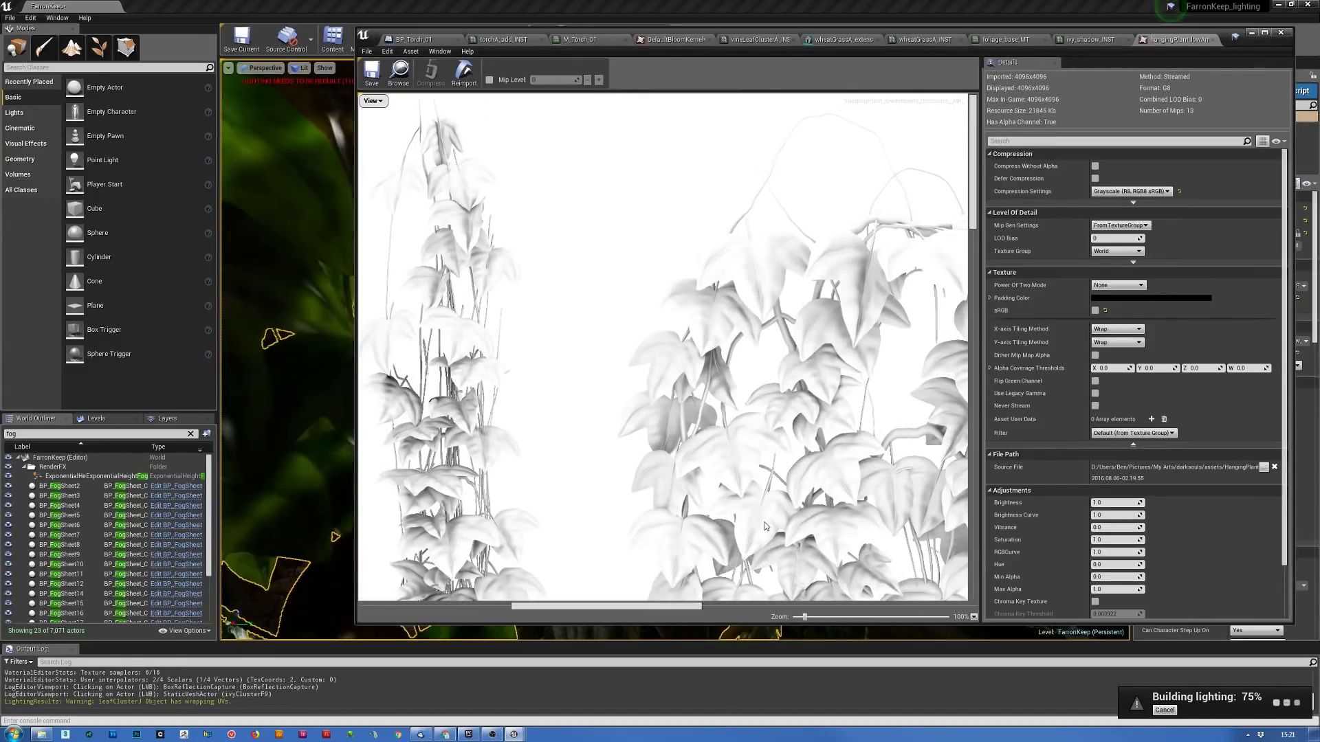
scroll(771, 464, down, 2)
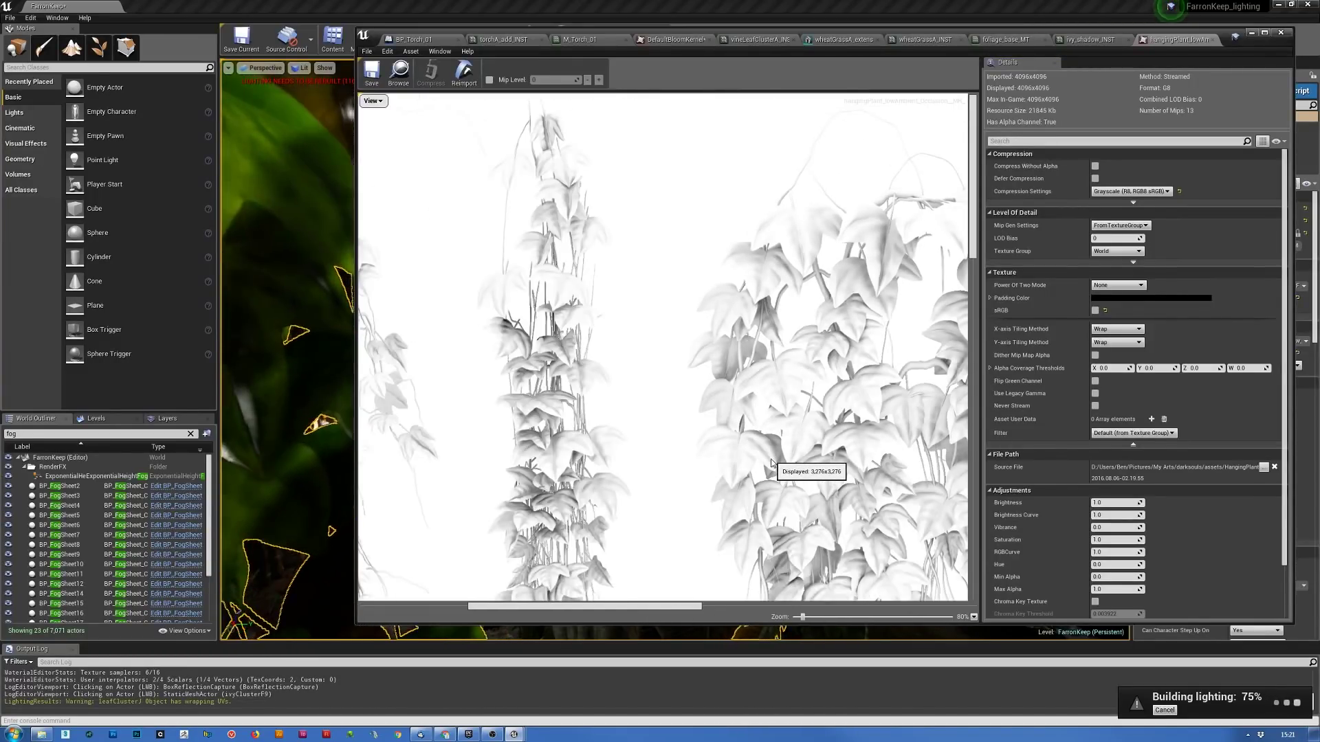
scroll(771, 464, down, 1)
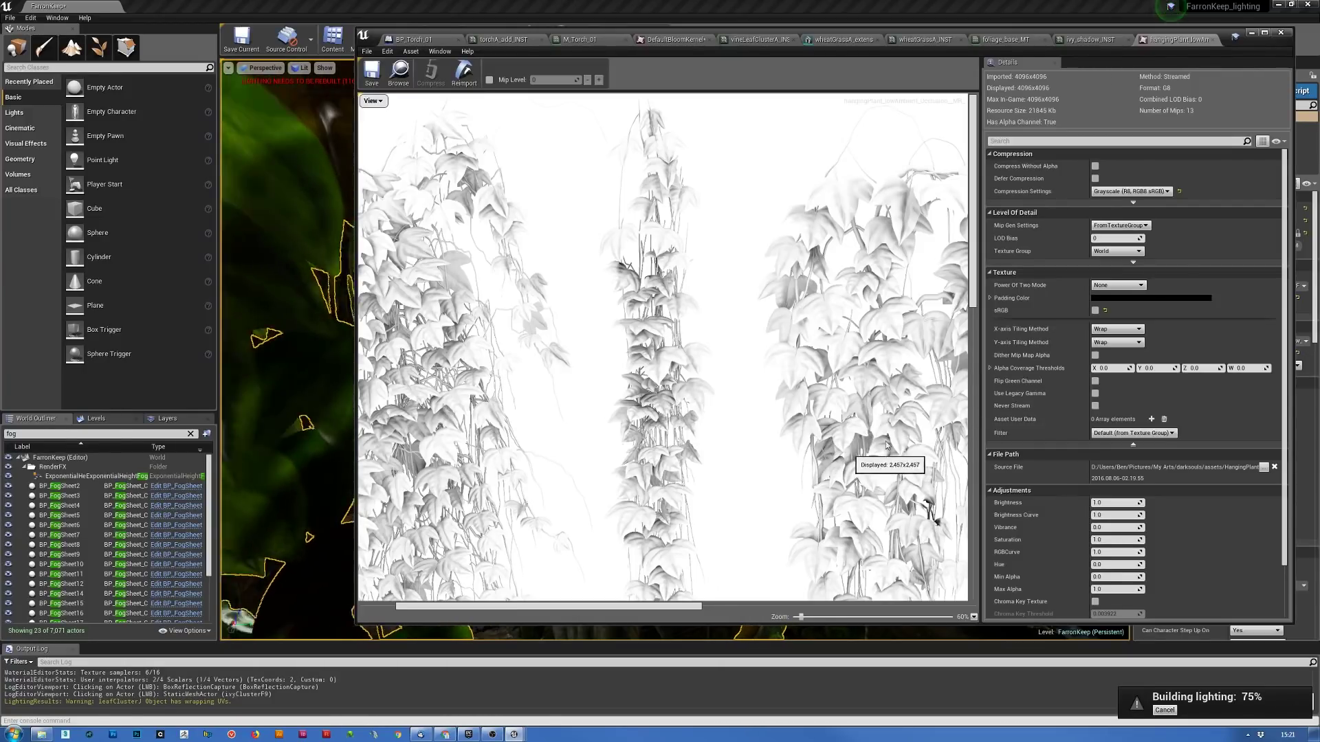
- Examine the remaining leaf clusters in the hanging ivy's grayscale texture, check its colour-channel options and close the texture
drag(726, 608, 801, 608)
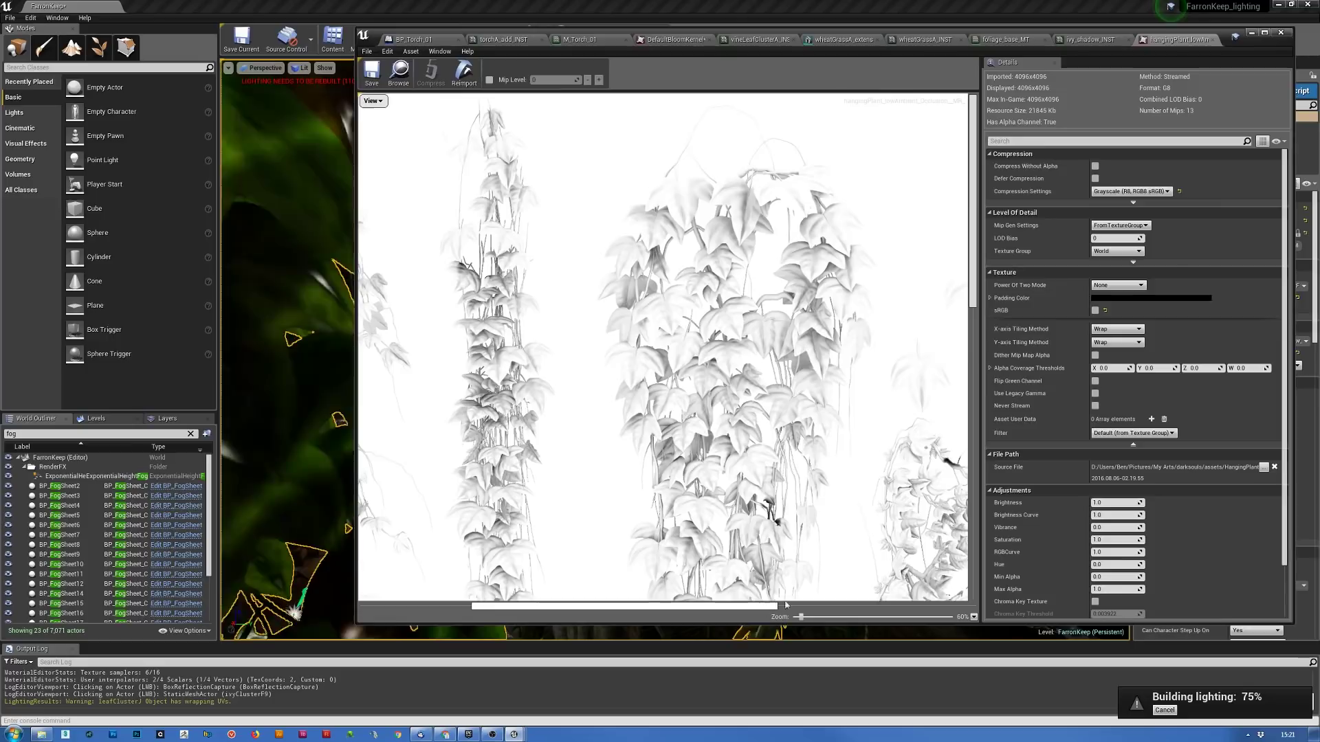
drag(972, 229, 971, 353)
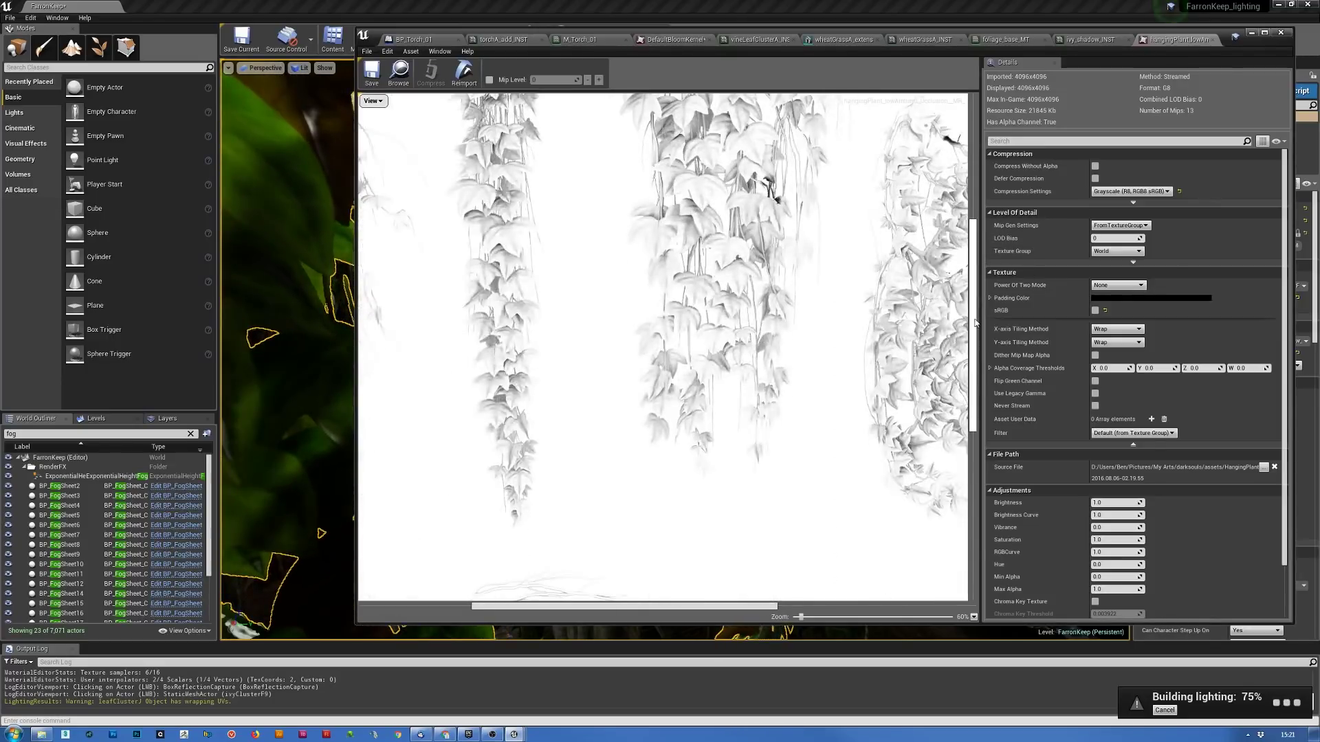
click(375, 102)
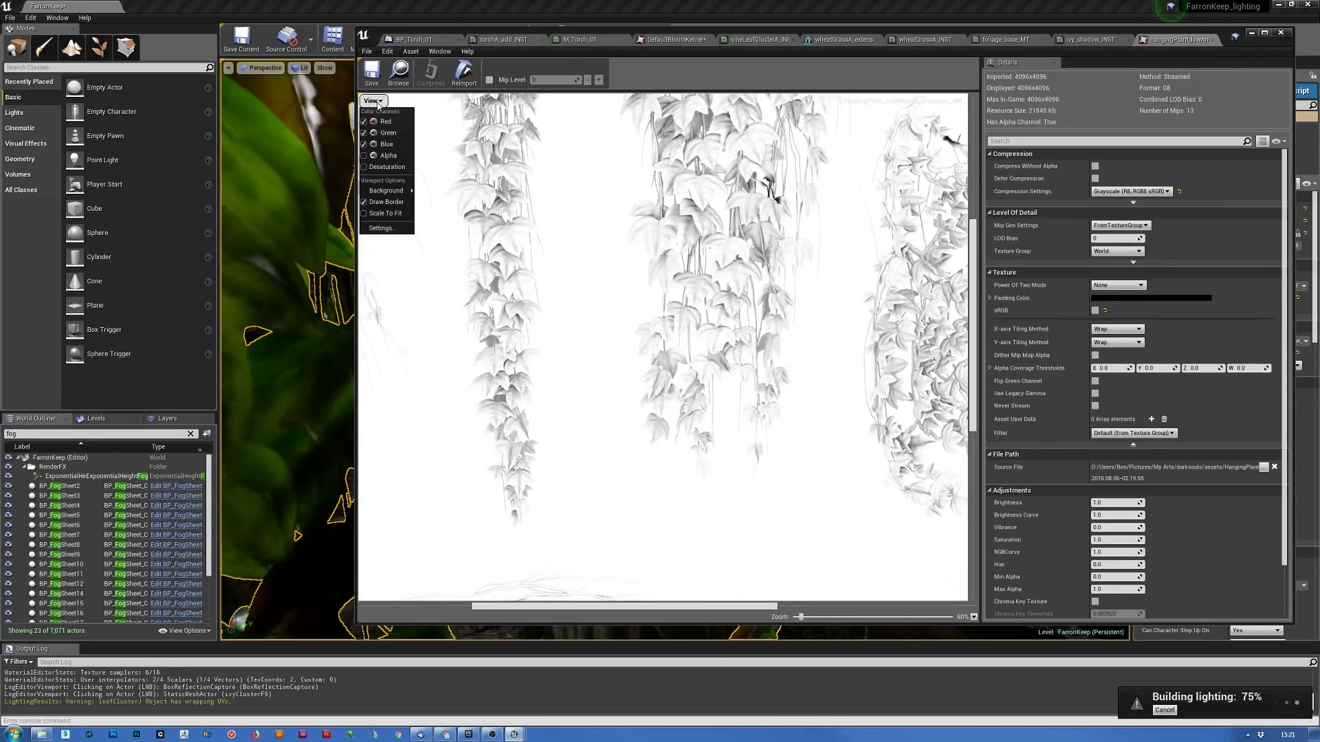
click(379, 102)
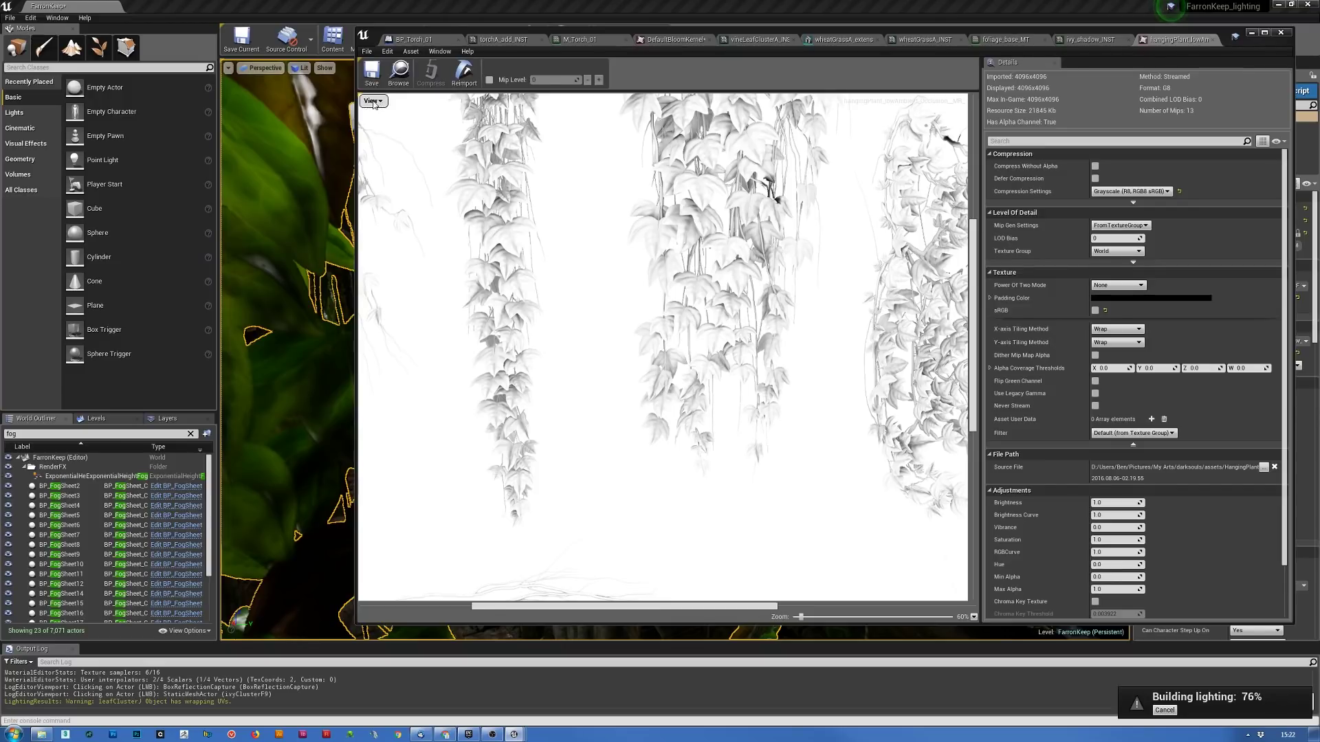
click(1213, 40)
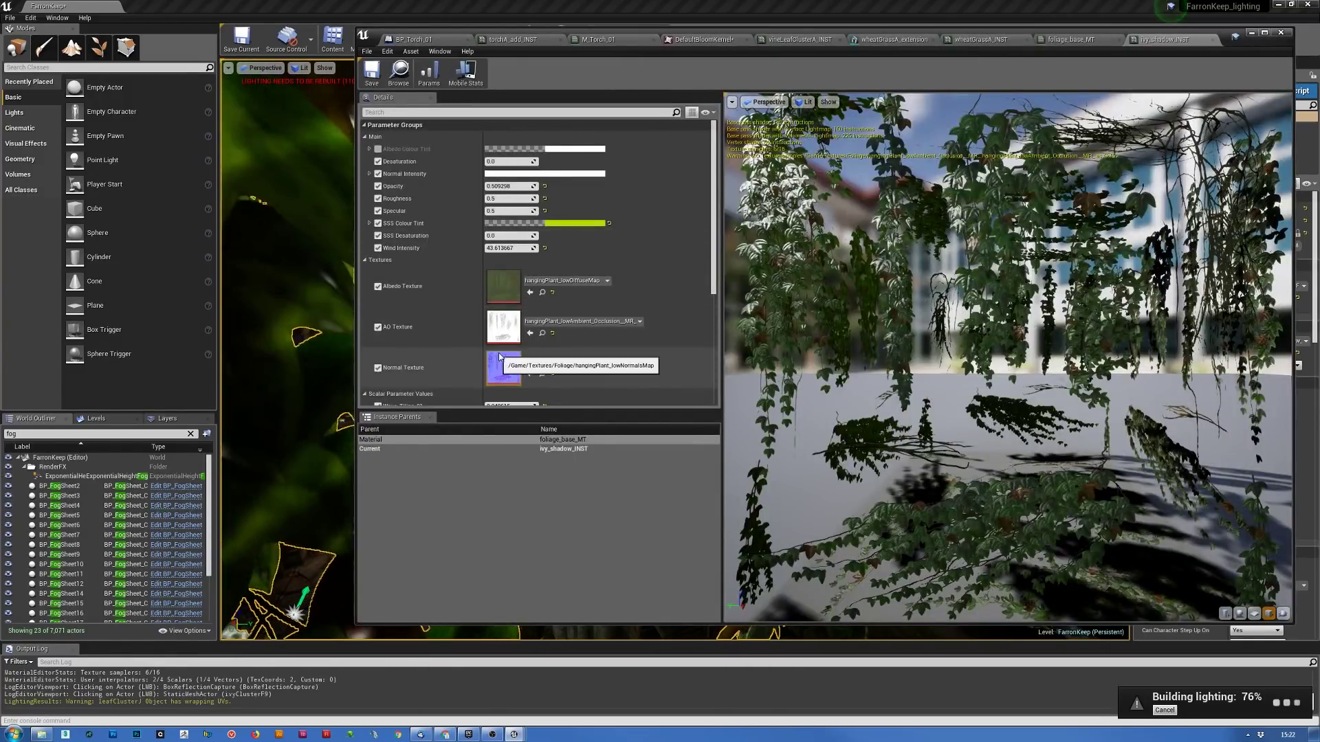
- Open ivy_shadow_INST's Albedo Texture and hide its red, green and blue channels to view only the alpha mask
scroll(699, 301, down, 1)
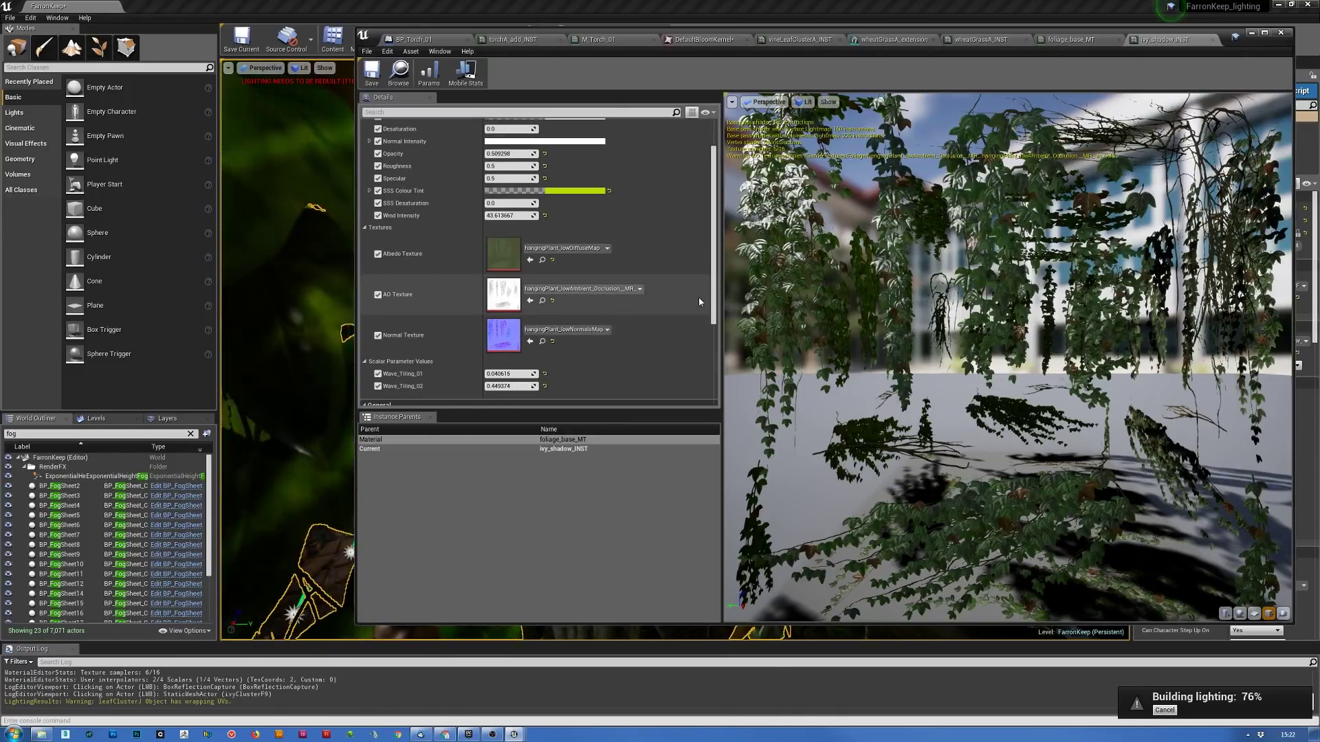
scroll(699, 301, down, 2)
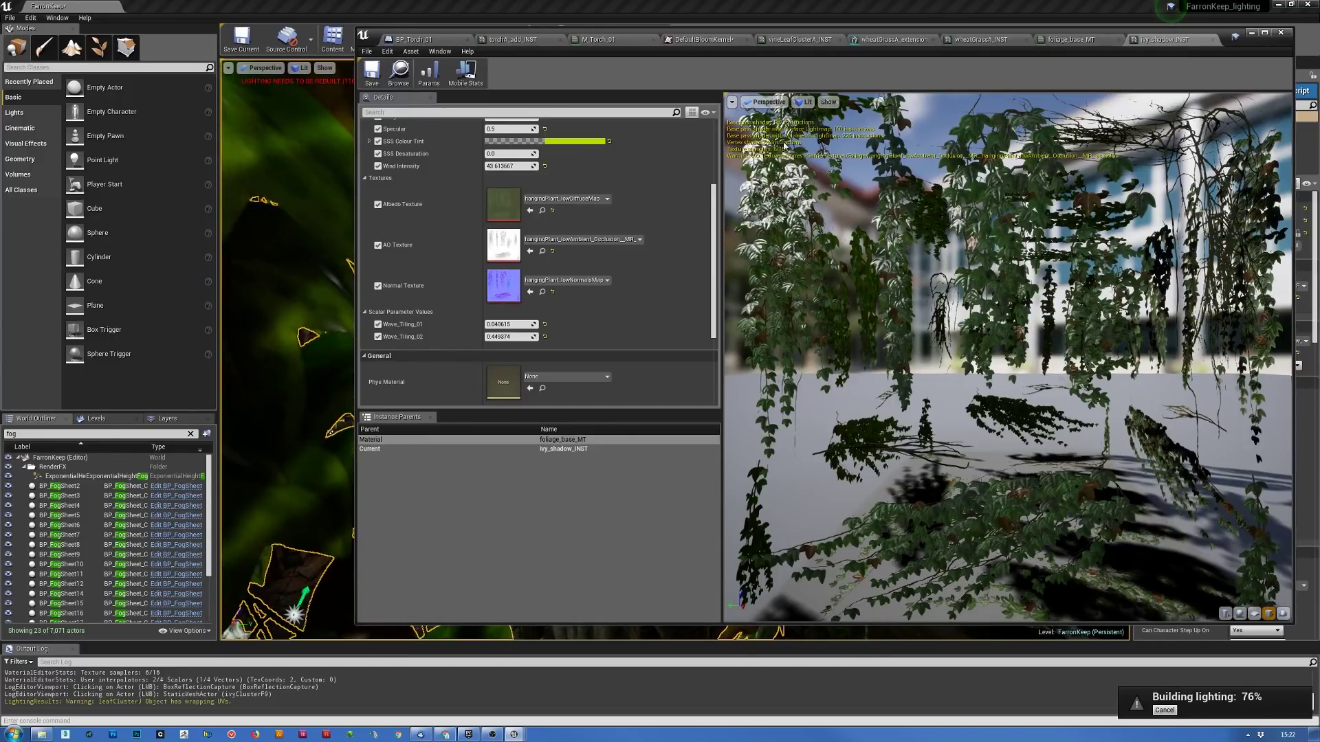
double_click(512, 209)
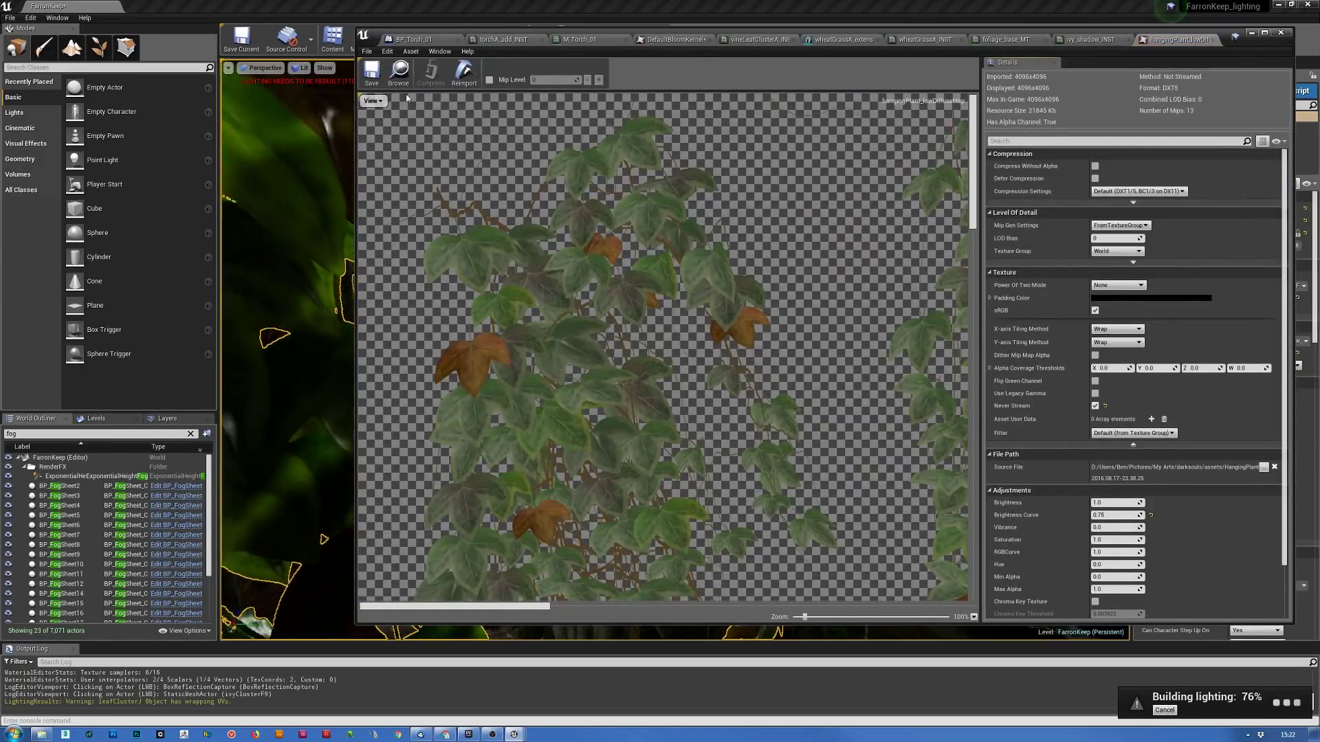
click(368, 103)
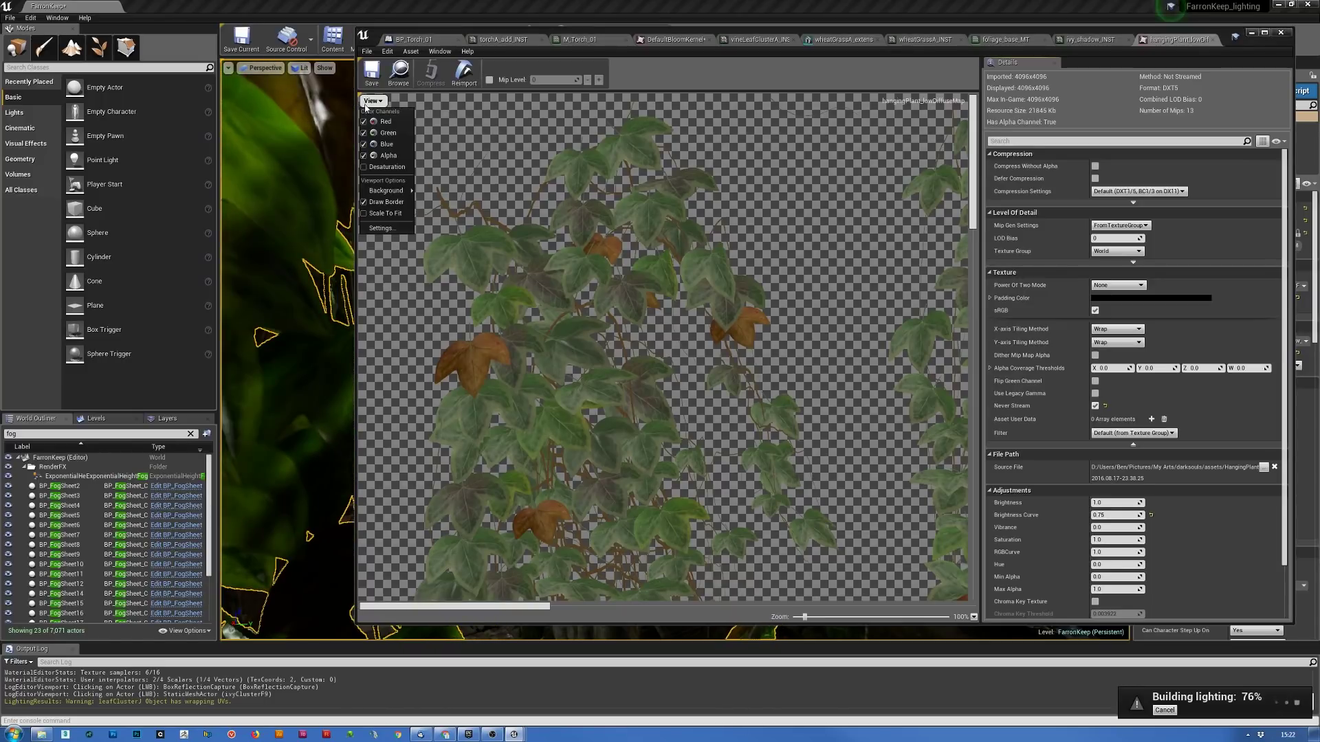
click(363, 145)
click(364, 133)
click(363, 122)
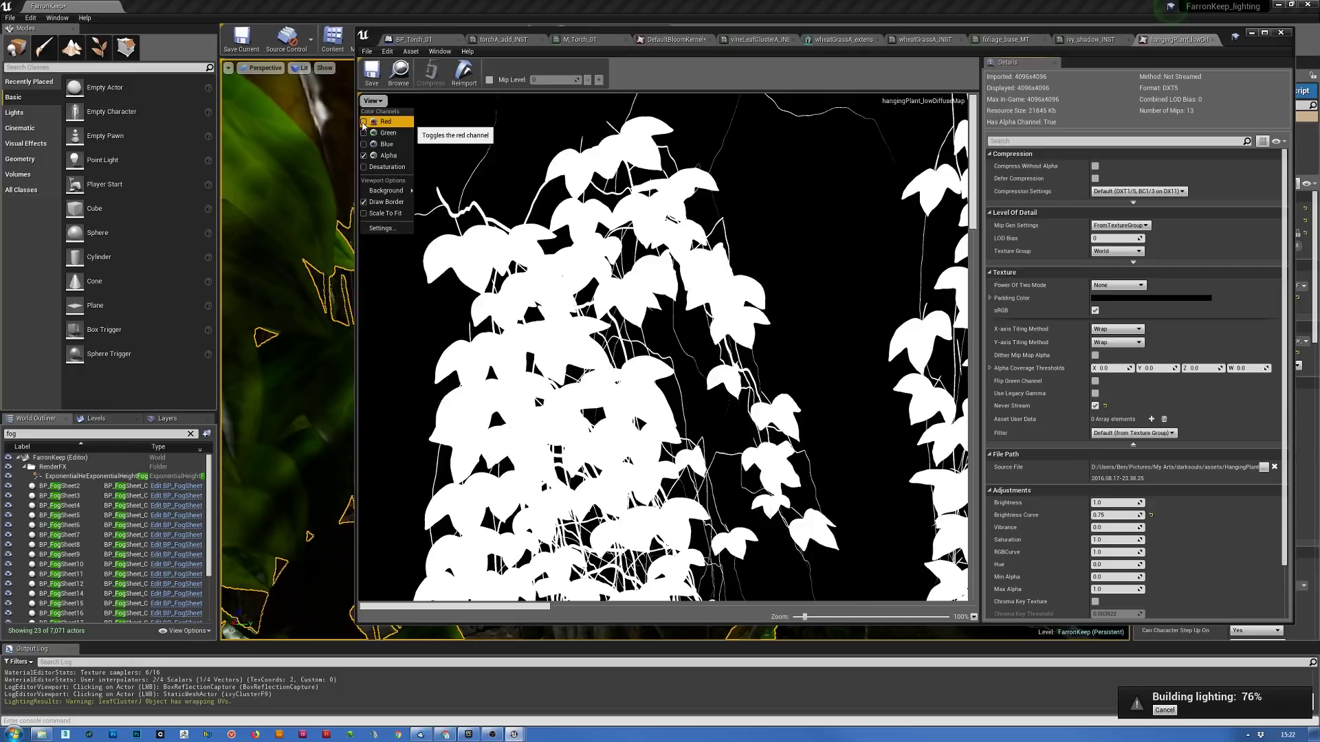
- View the albedo texture's red and green channels separately, restore all colour channels and close the texture
click(363, 123)
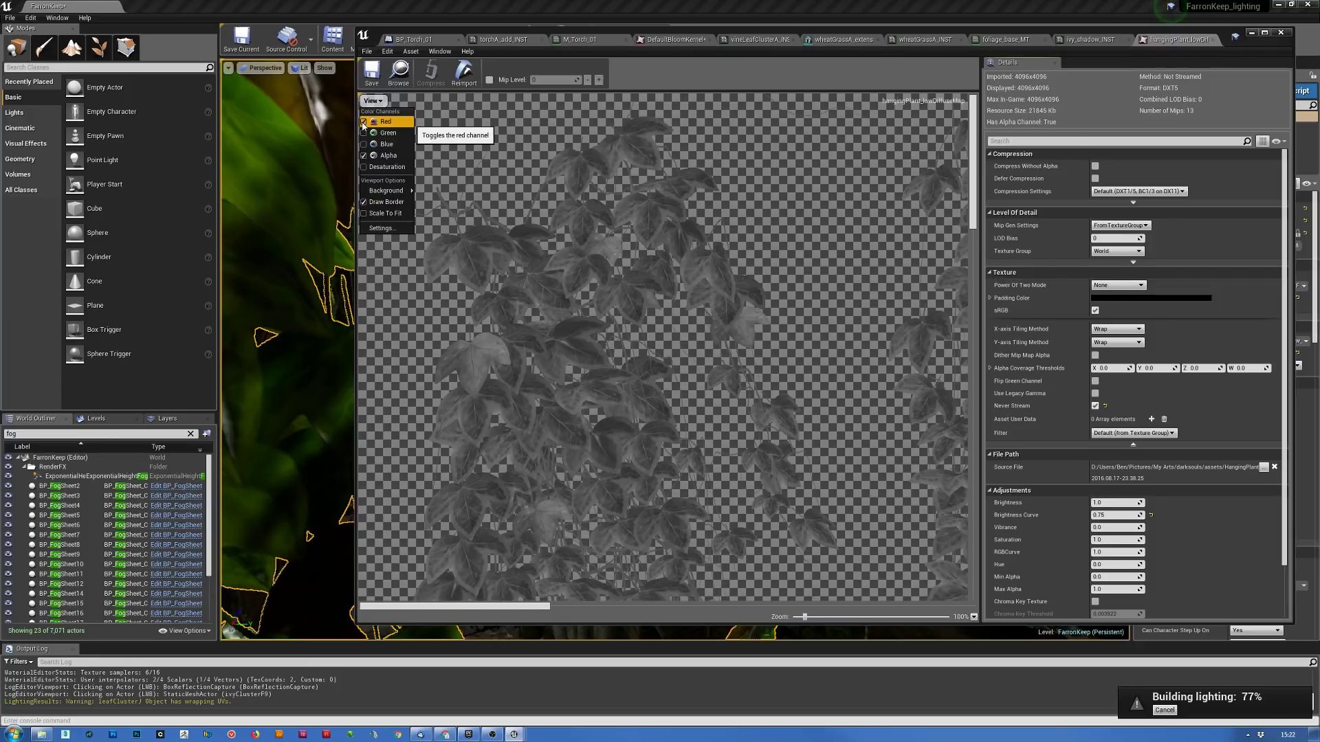
click(364, 122)
click(364, 134)
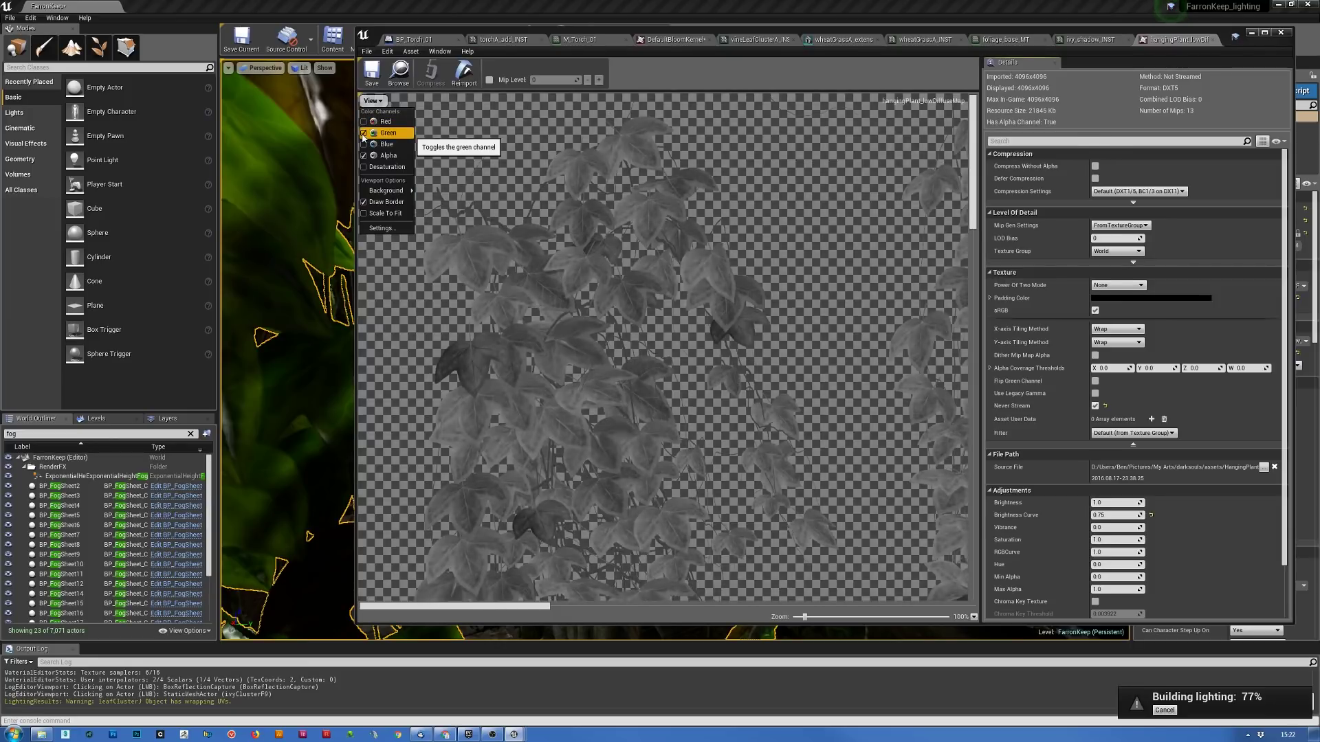
click(364, 134)
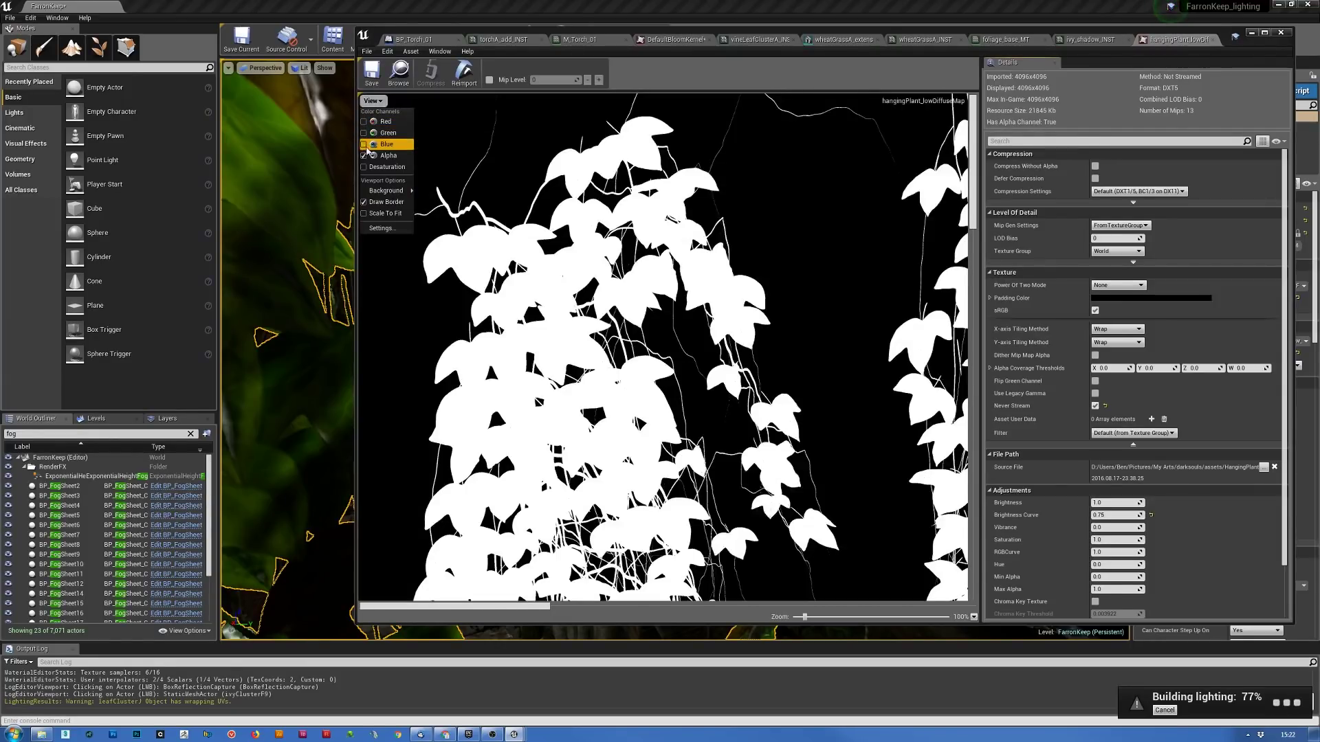
click(364, 122)
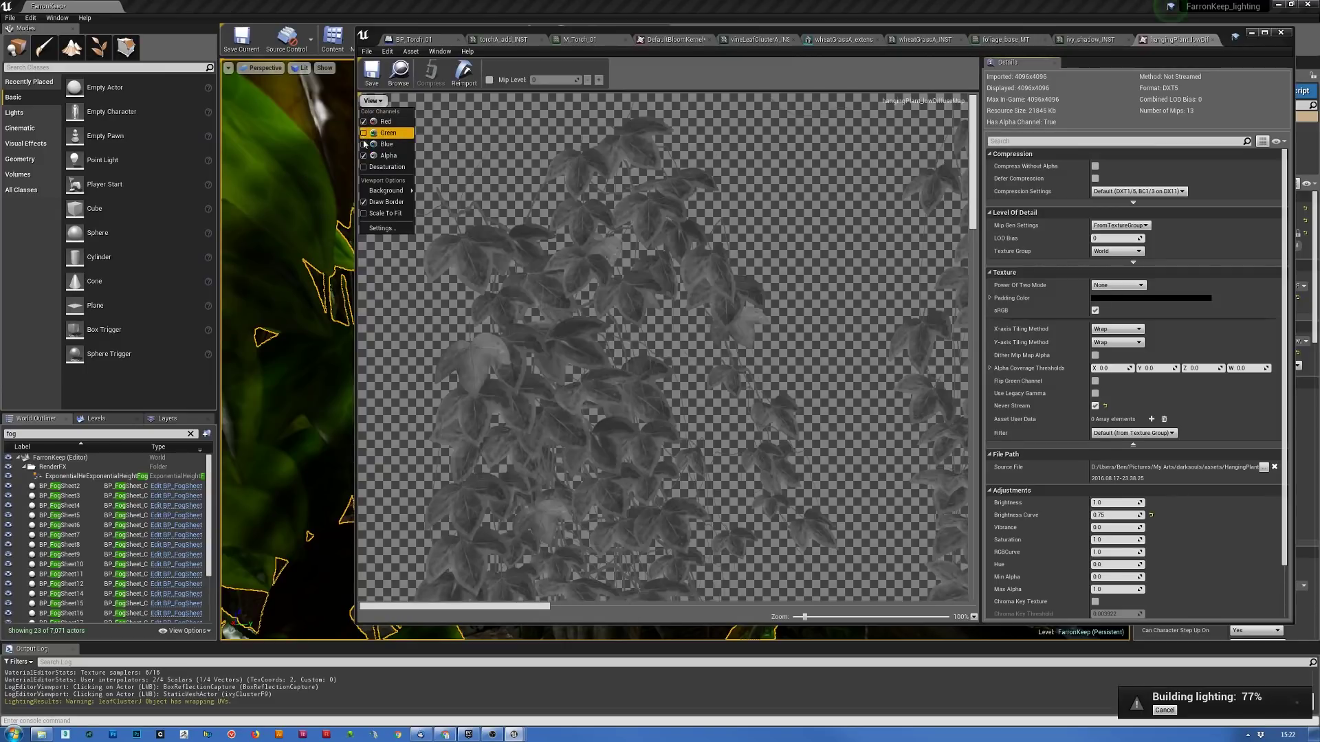
click(363, 133)
click(364, 144)
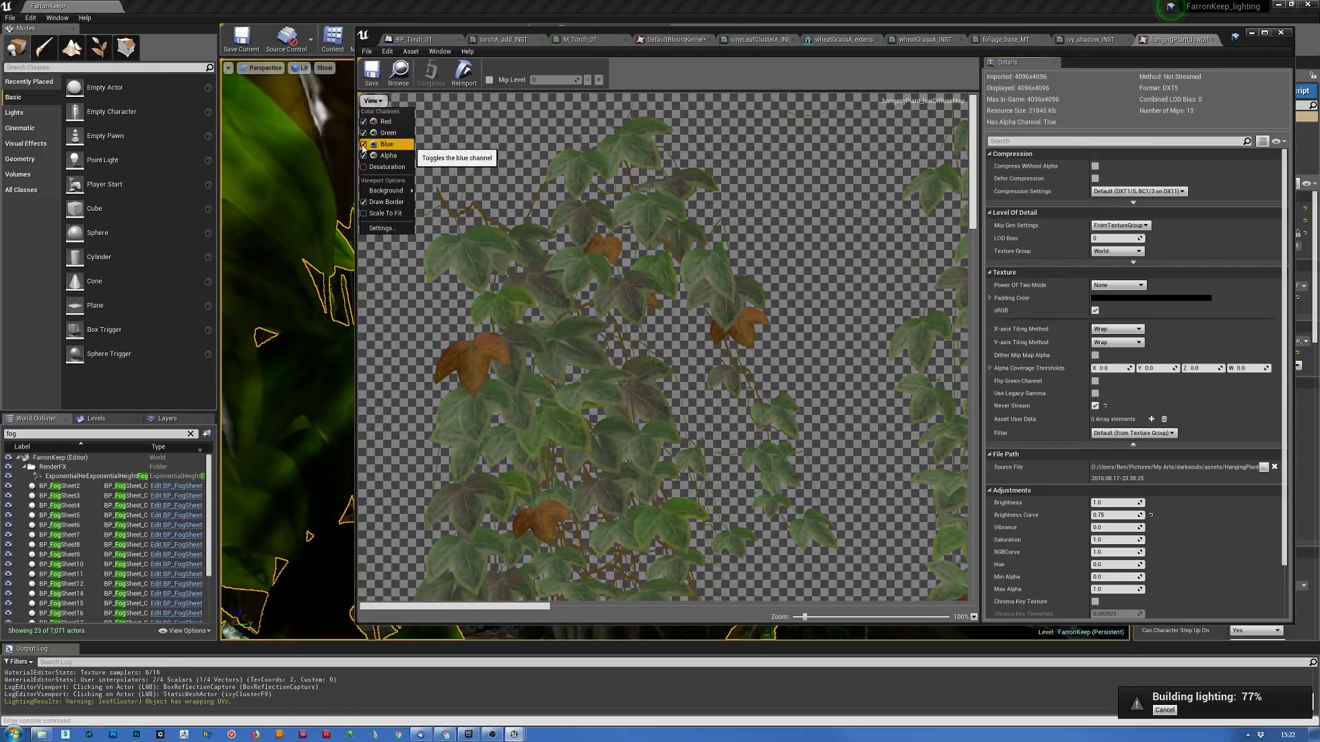
click(1212, 40)
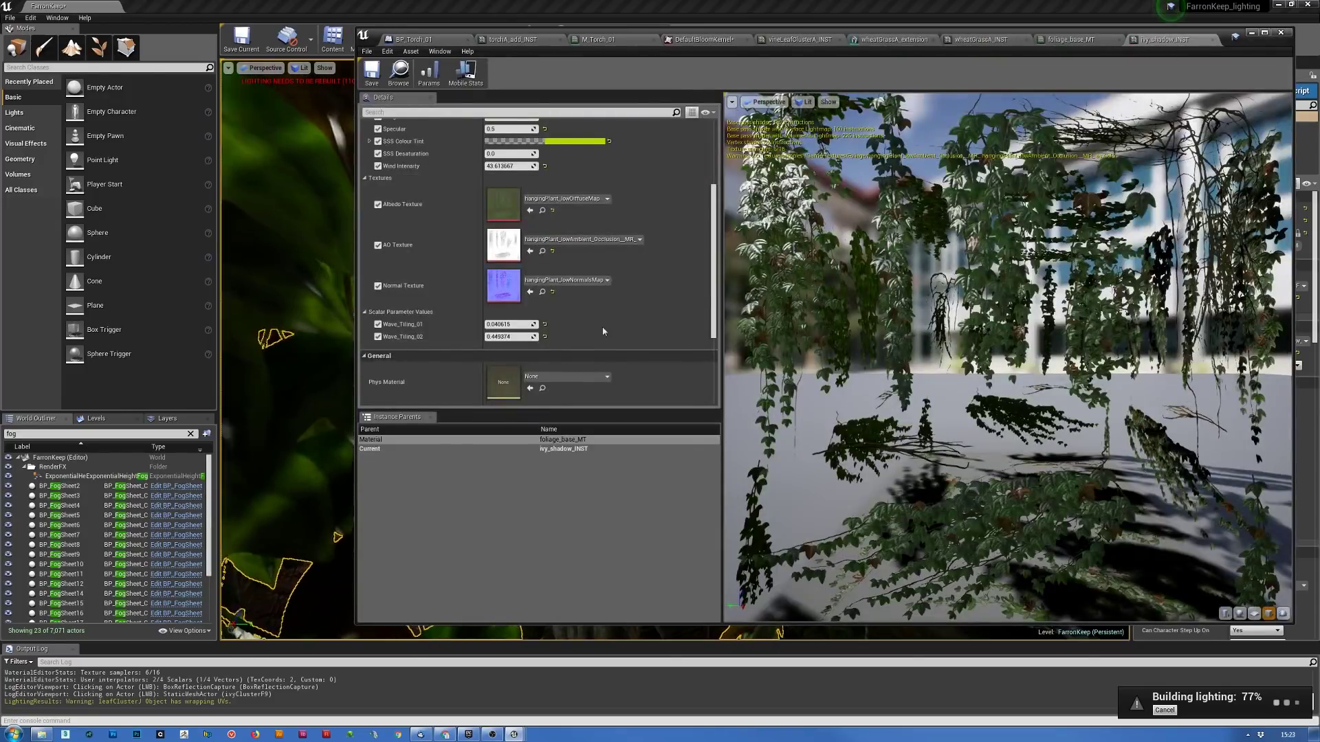
- Open the parent material foliage_base_MT to inspect its Roughness parameter, and return to the level to view the selected ivy's leaves
double_click(555, 440)
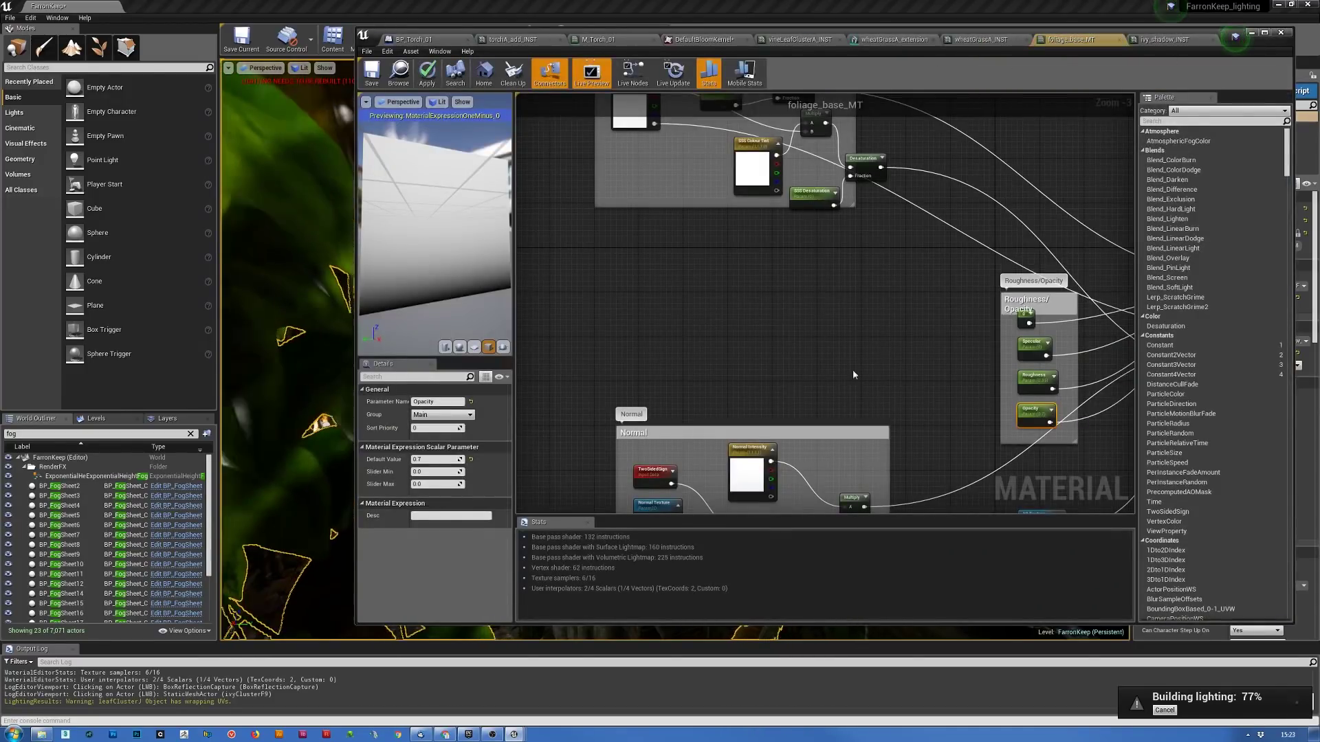
right_drag(909, 336, 702, 294)
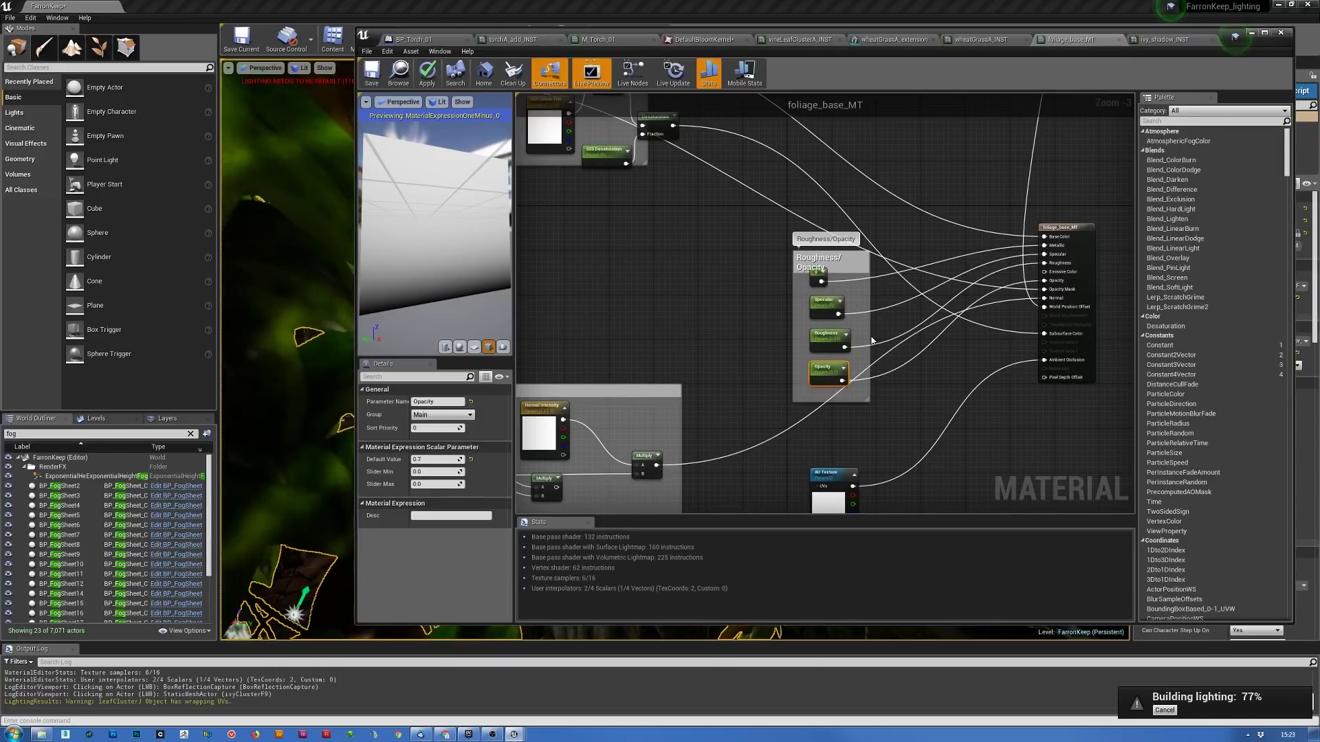
scroll(871, 337, up, 2)
click(814, 346)
scroll(814, 346, down, 1)
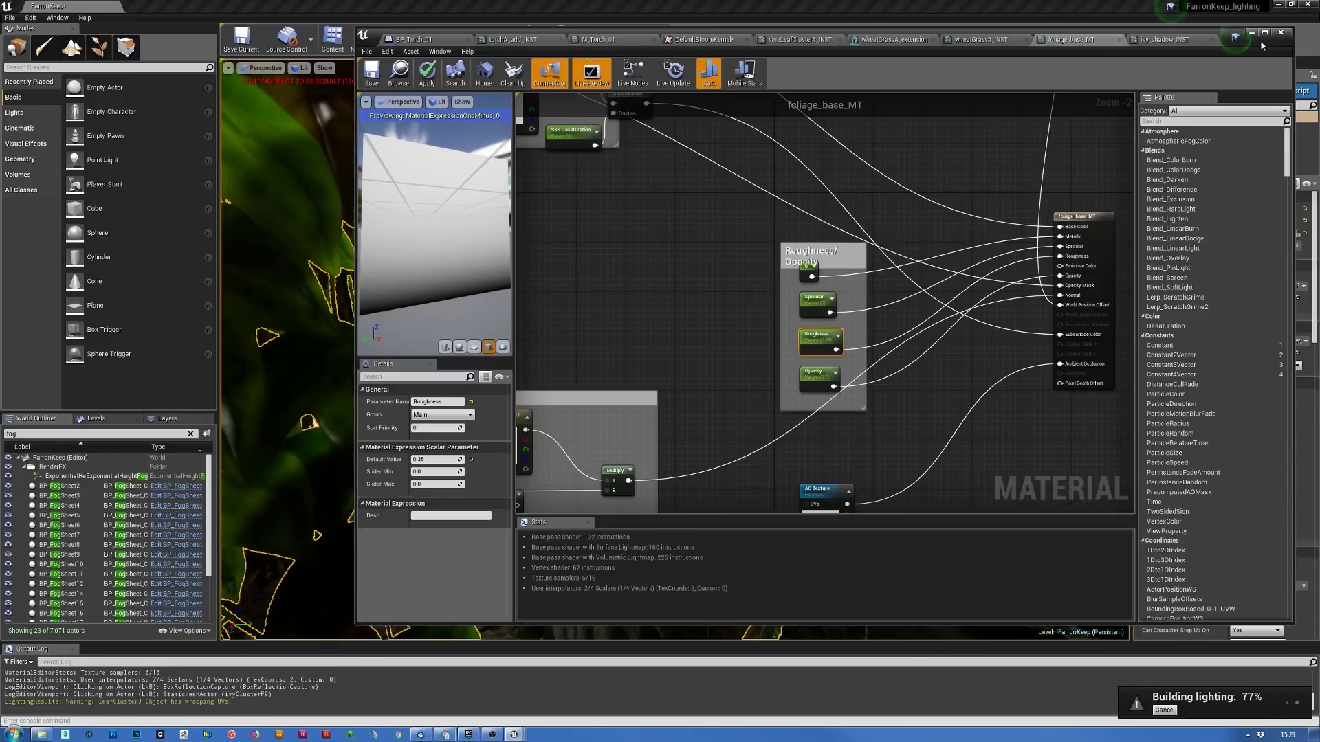
click(1280, 32)
right_drag(1031, 295, 990, 321)
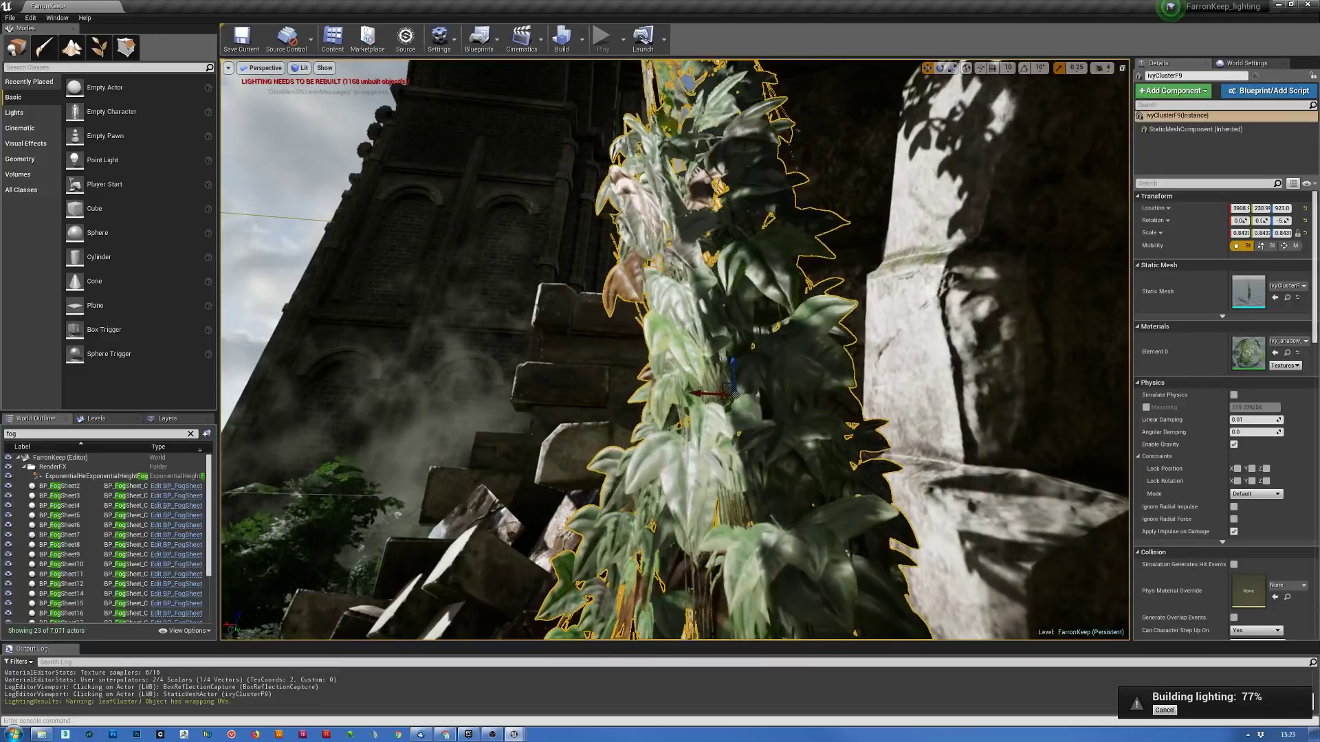
- In foliage_base_MT, multiply the Albedo Texture's red channel by the Roughness parameter and connect the result to the material's Roughness input
drag(1319, 82, 475, 68)
right_drag(458, 216, 664, 483)
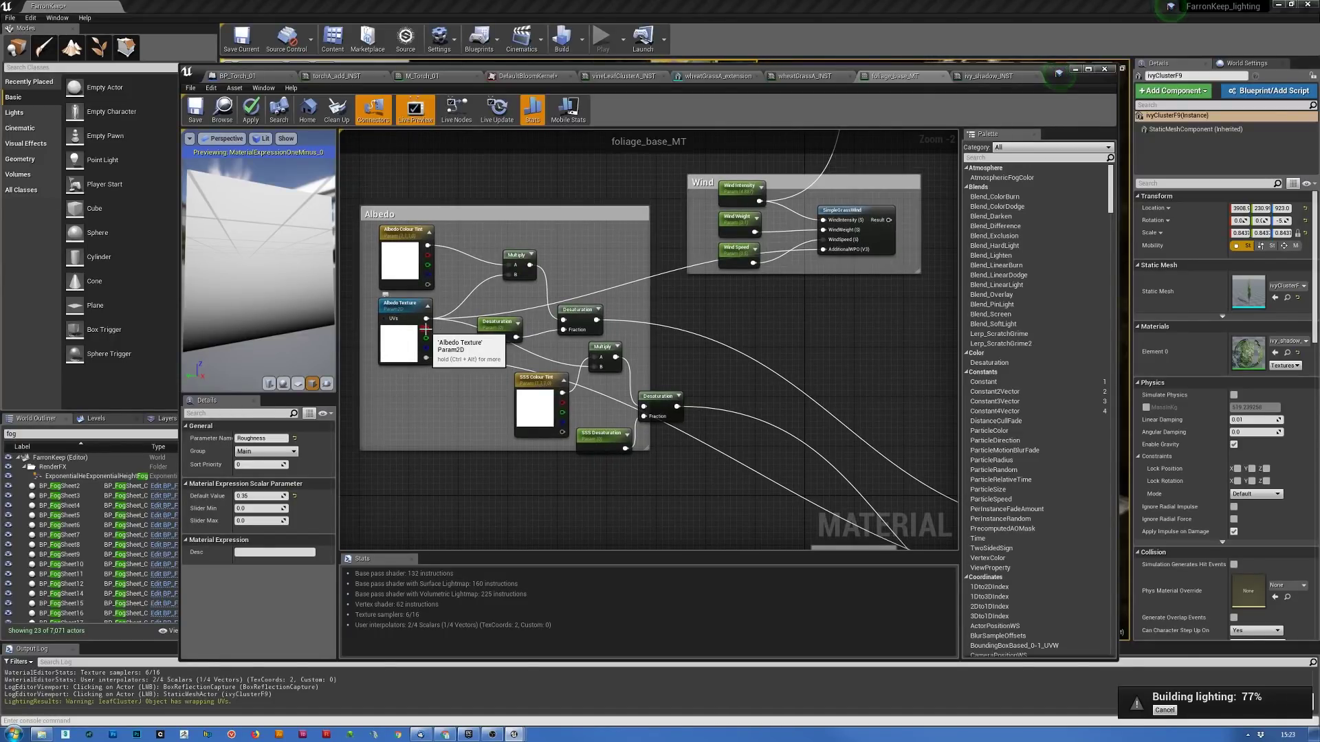
drag(426, 329, 808, 357)
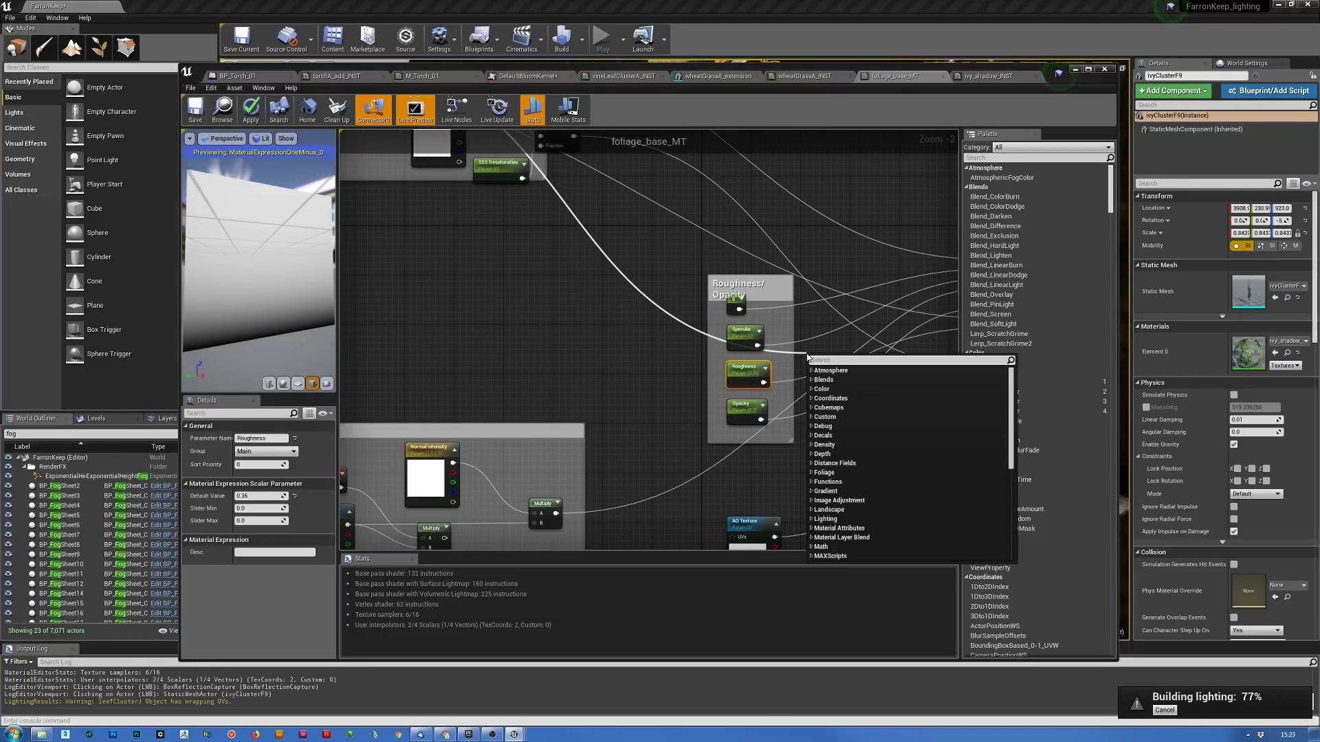
text(multi)
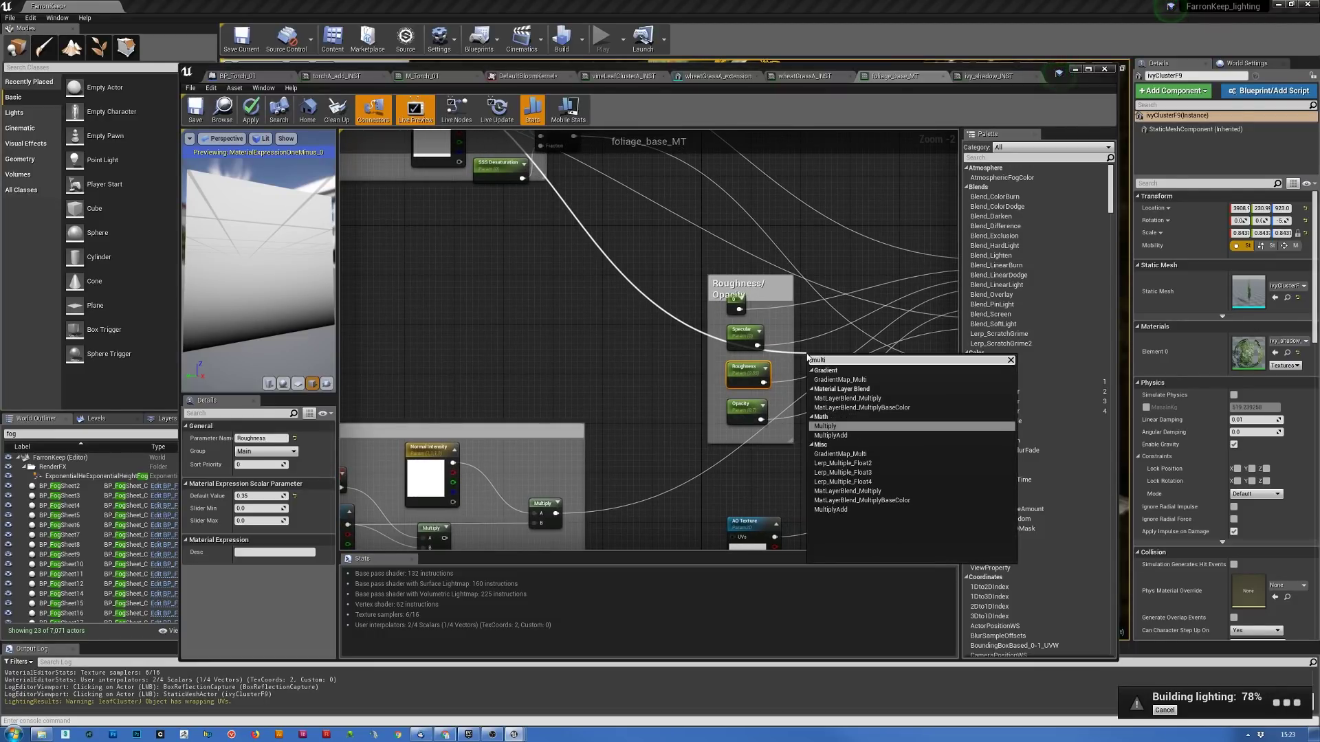
click(836, 427)
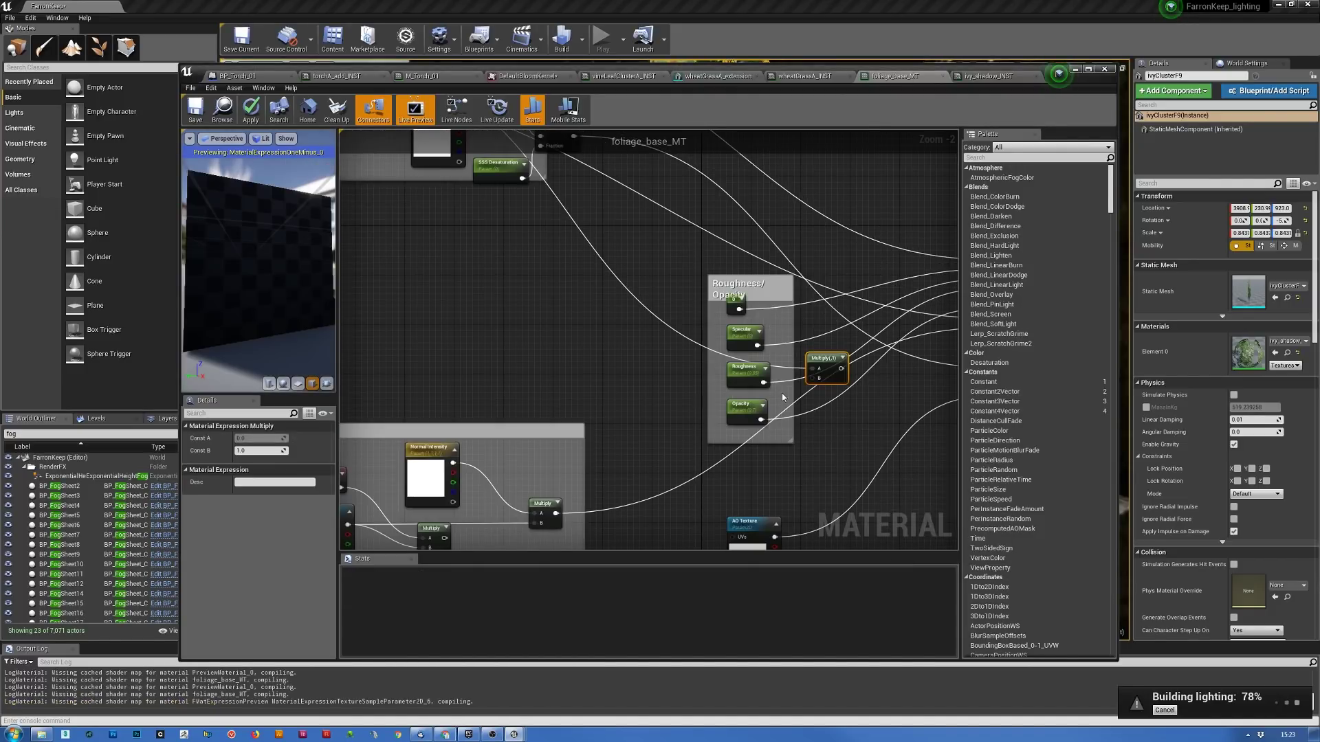
drag(764, 382, 815, 383)
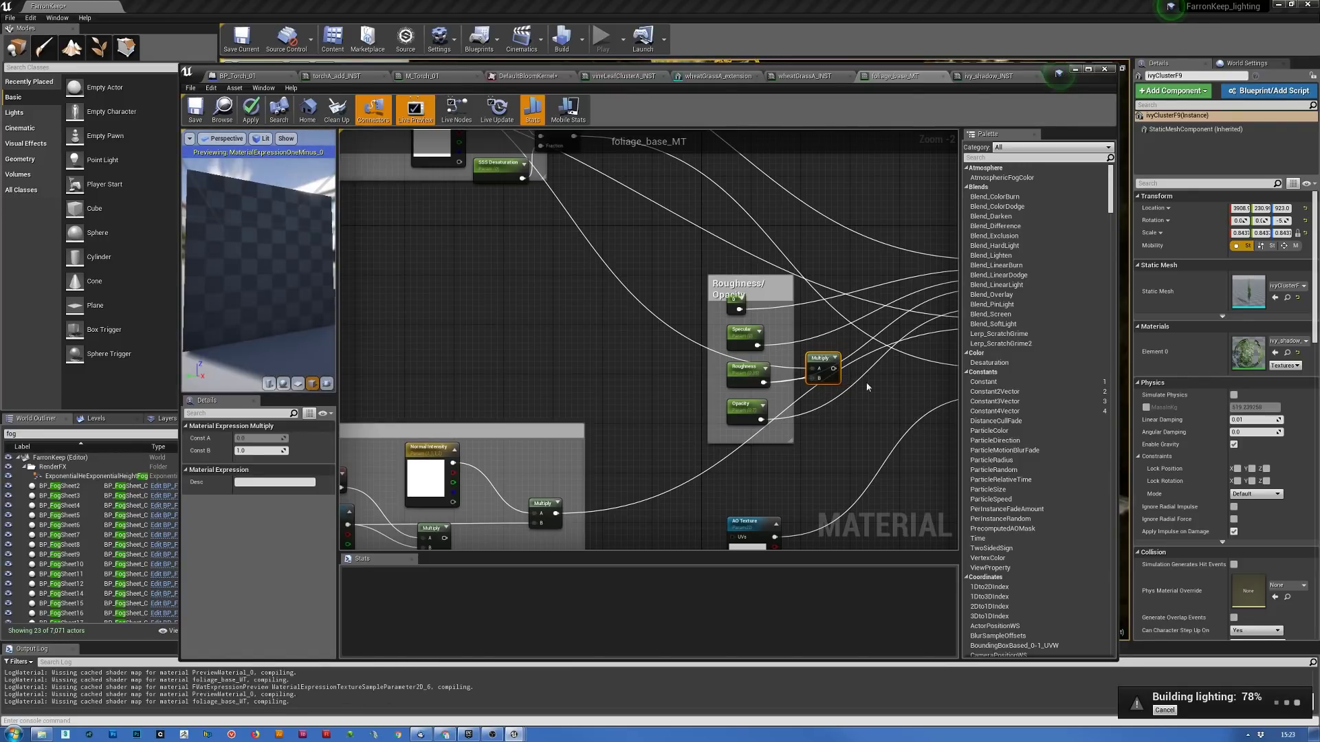
right_drag(766, 389, 545, 402)
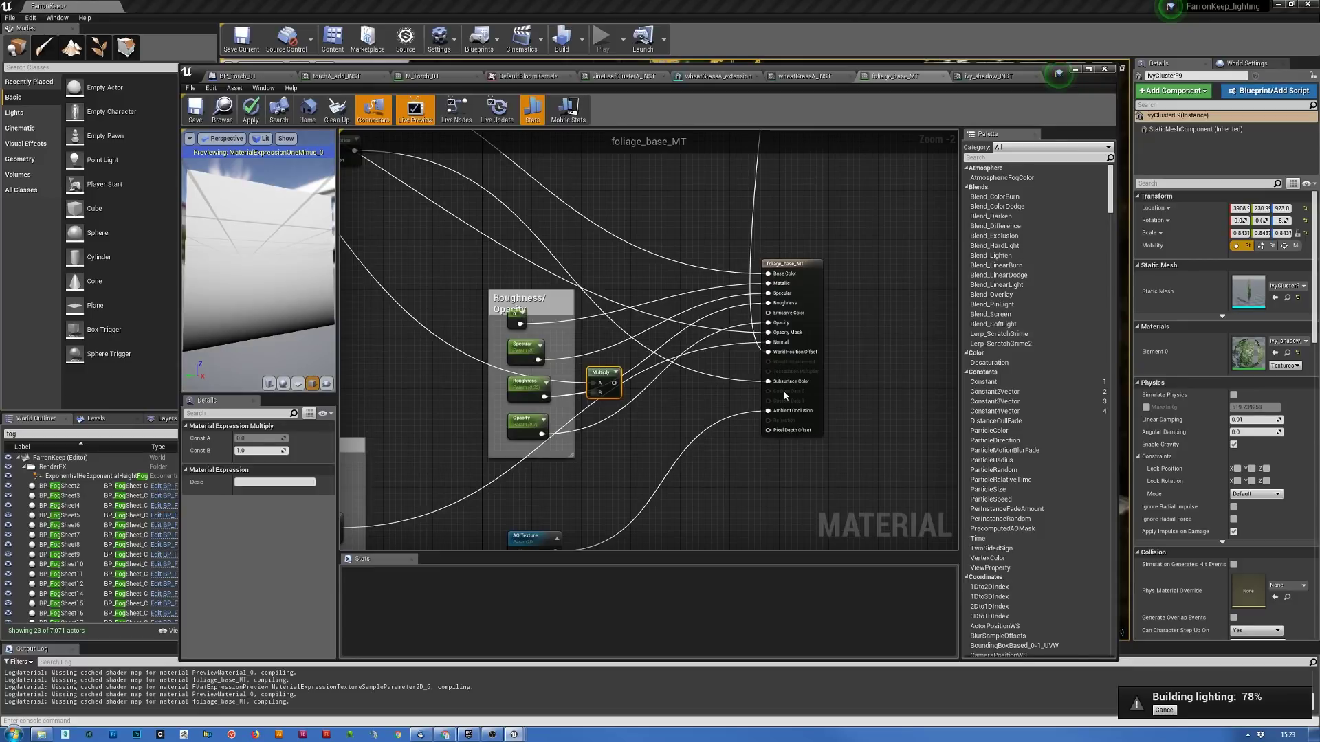
drag(616, 384, 768, 303)
- Uncover the selected ivy in the level to check its updated shading, and save all changes
drag(1071, 80, 1190, 98)
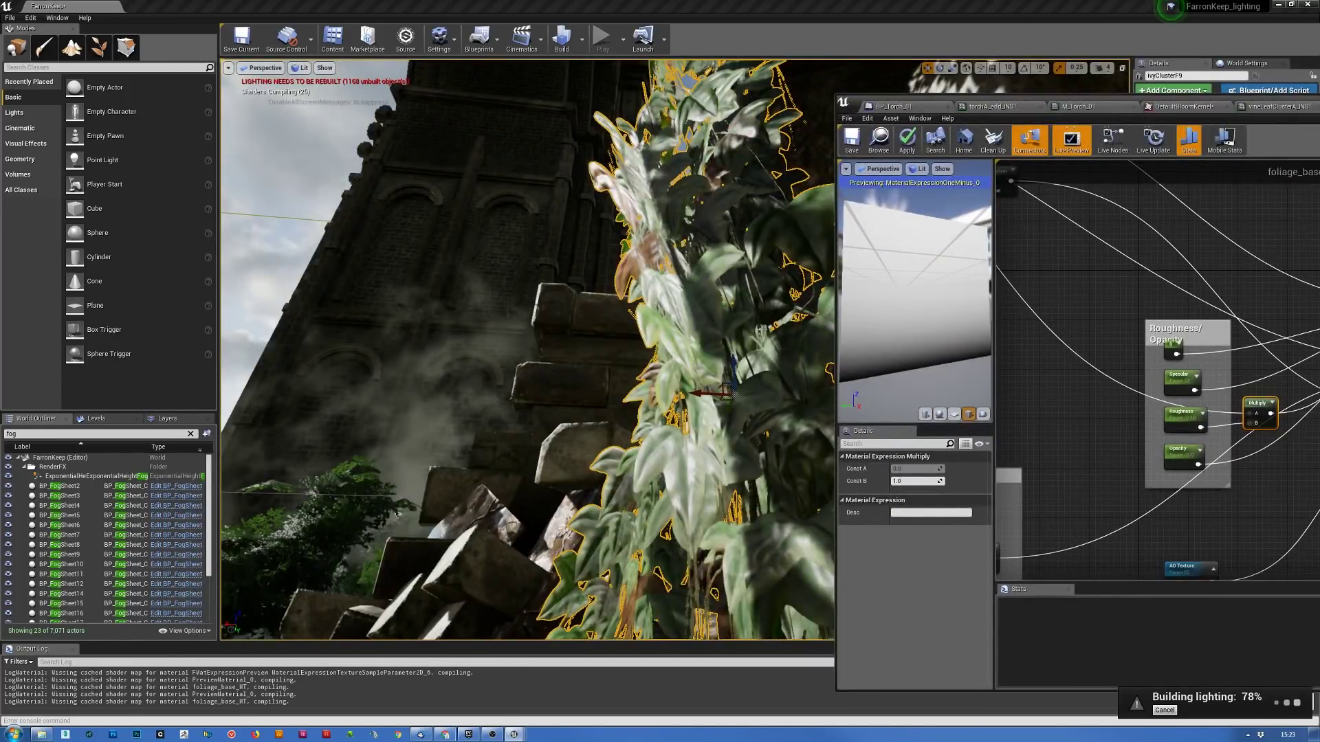
click(397, 514)
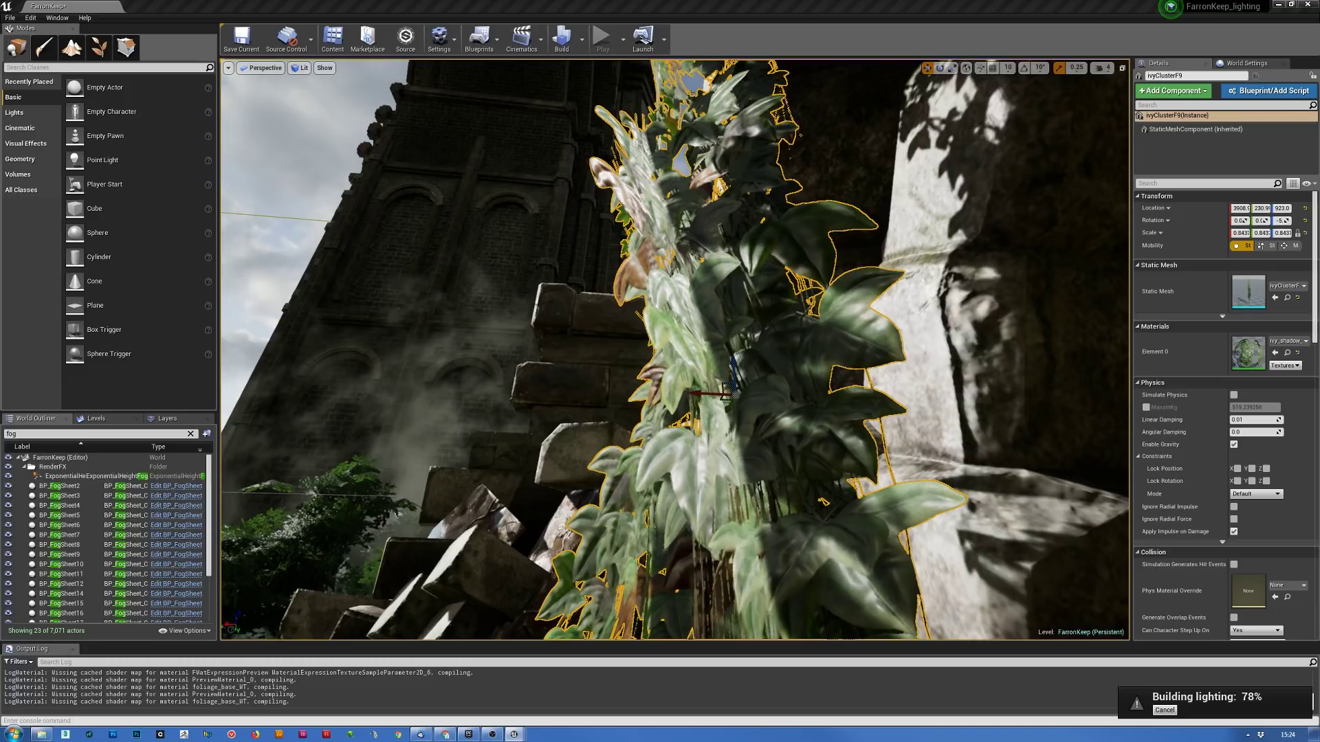
key(ctrl+shift+s)
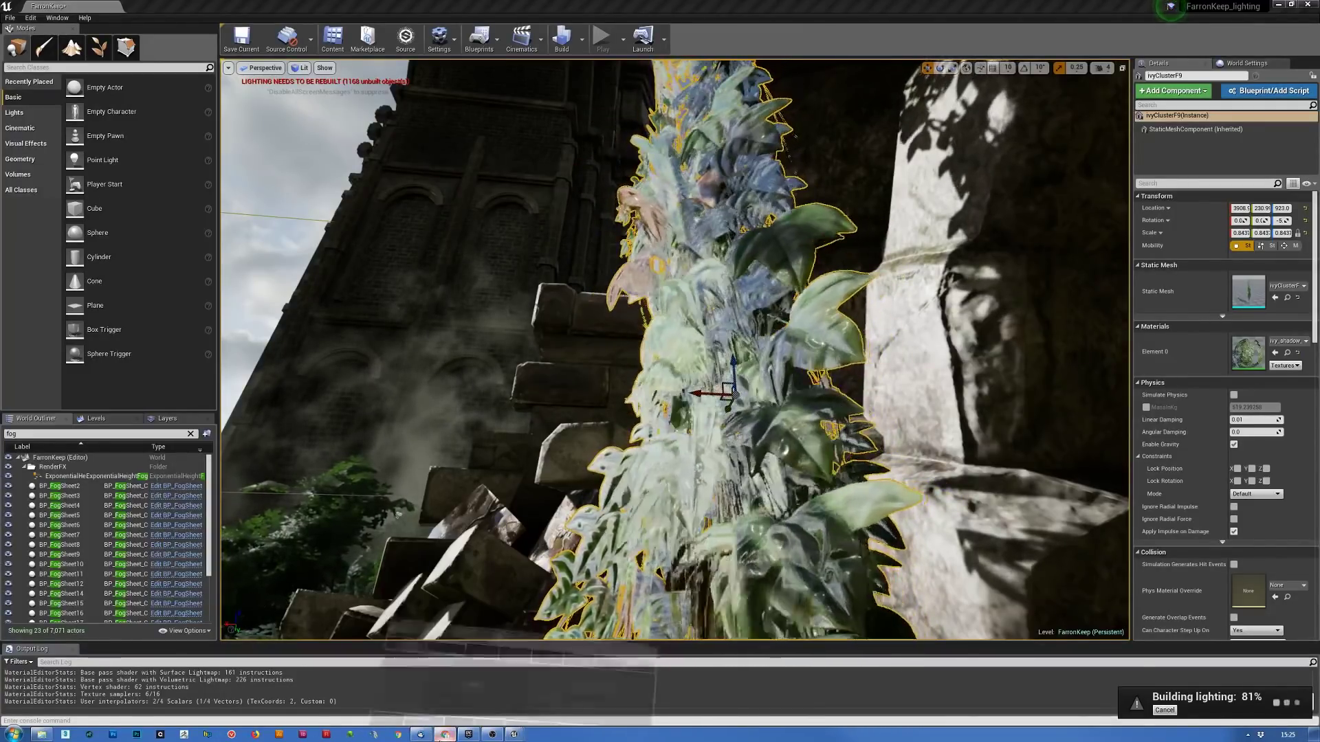
- Switch to Chrome, search Google Images for "toscabulle", and look at the Sharp Temporal AA forum thread before returning to the level
click(443, 735)
triple_click(159, 57)
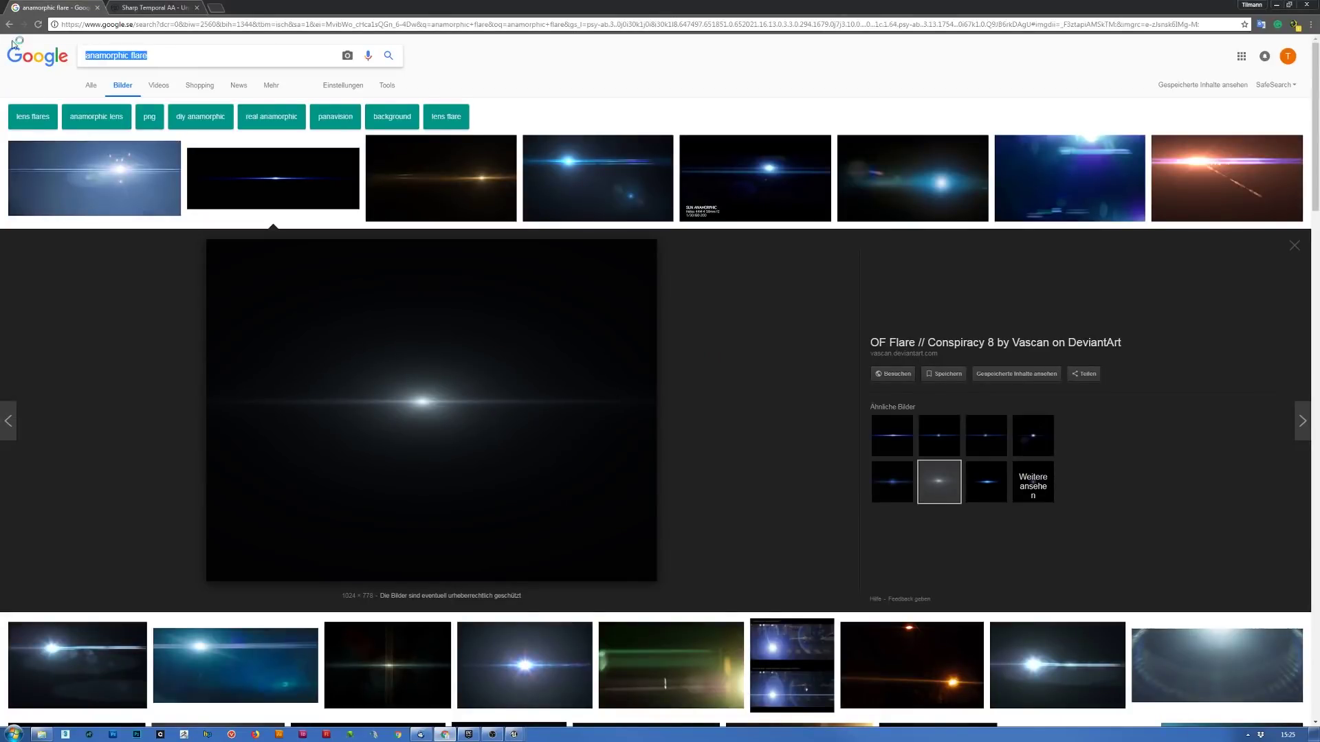
text(toscabulle)
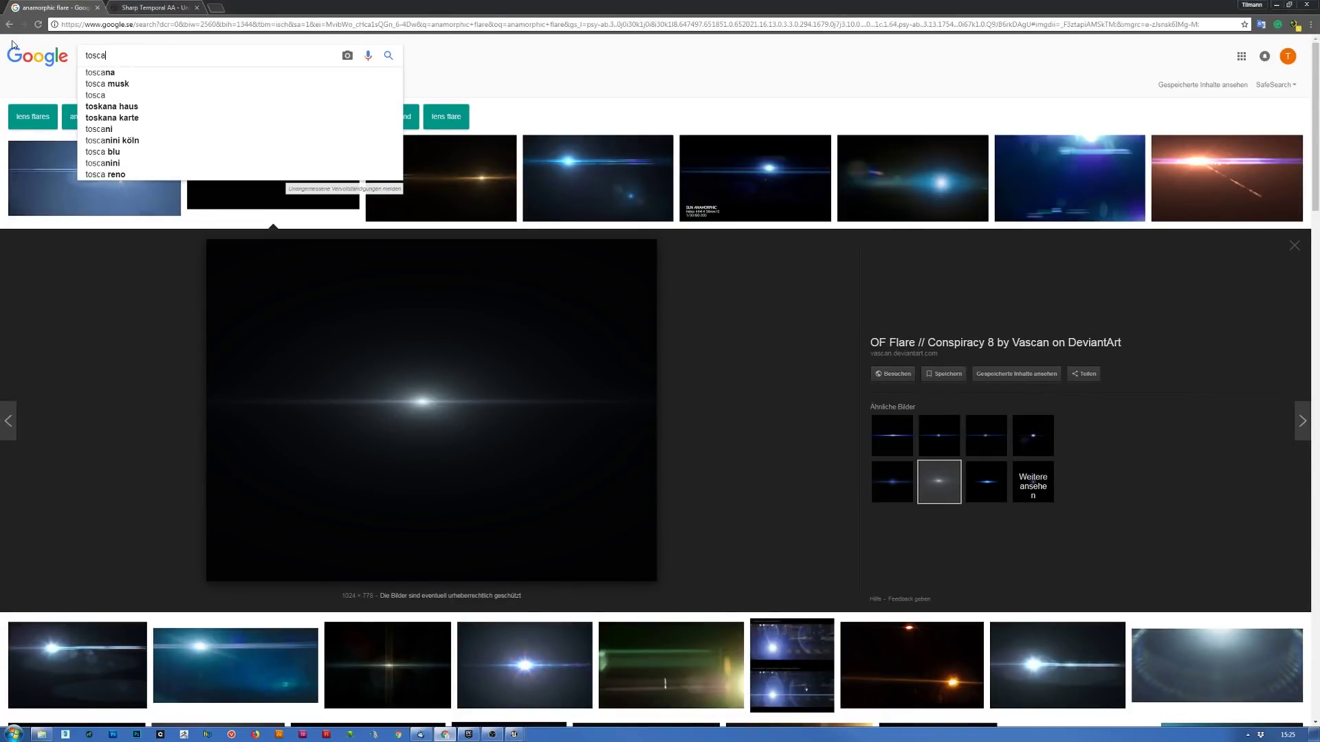
key(Return)
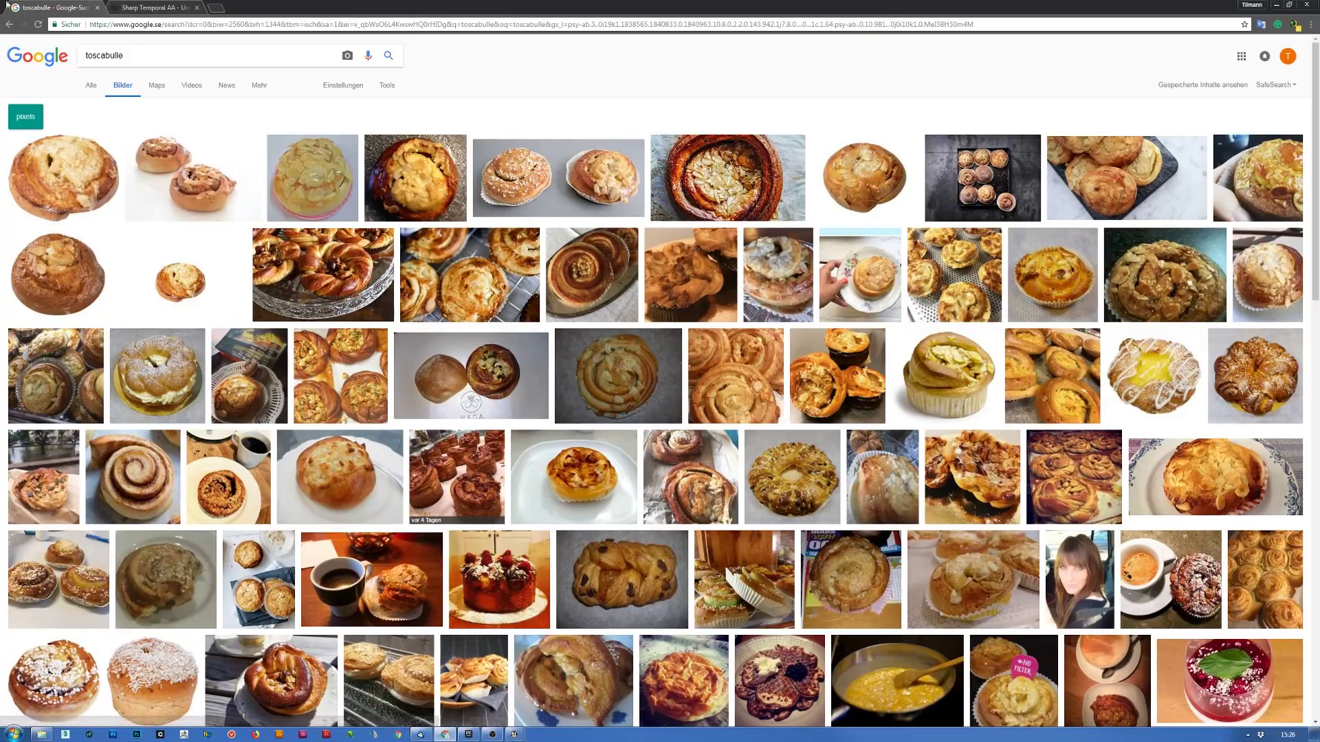
click(141, 8)
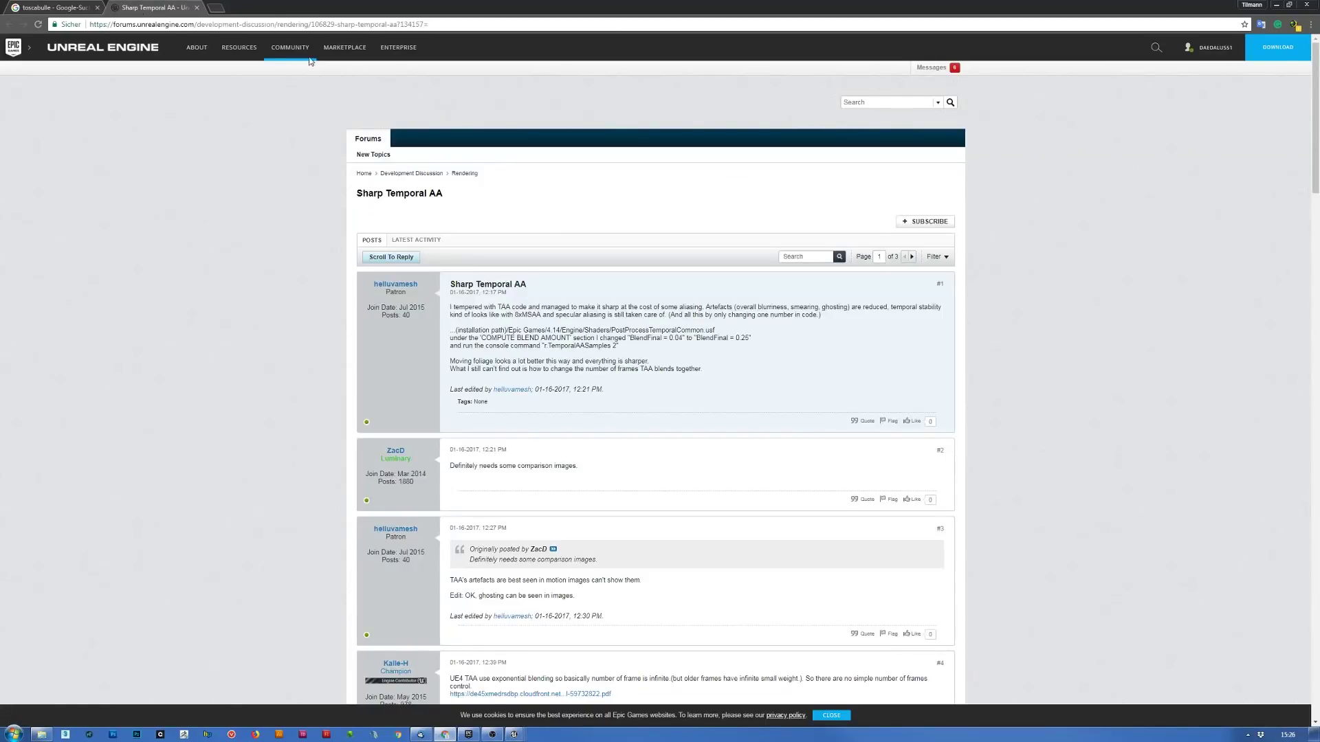
click(1278, 5)
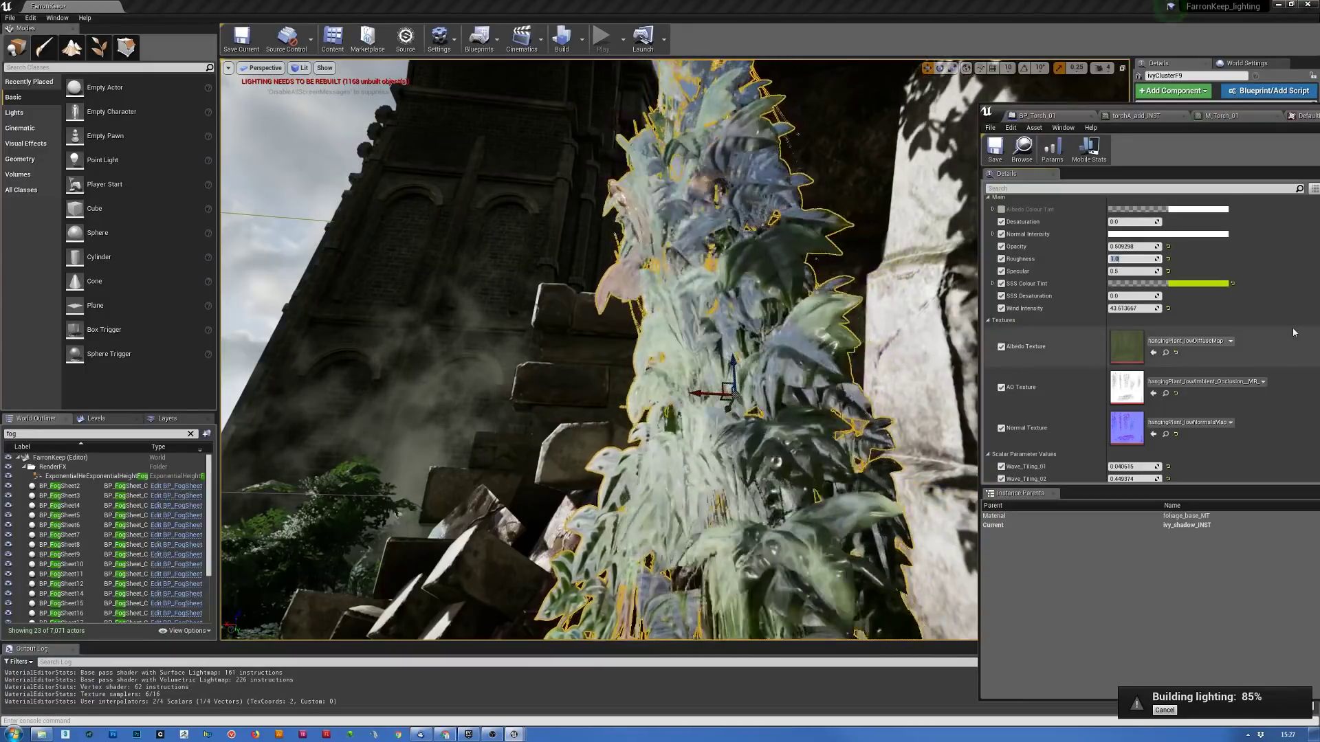
- Set the Roughness of ivy_shadow_INST to 2
key(Return)
text(2)
key(Return)
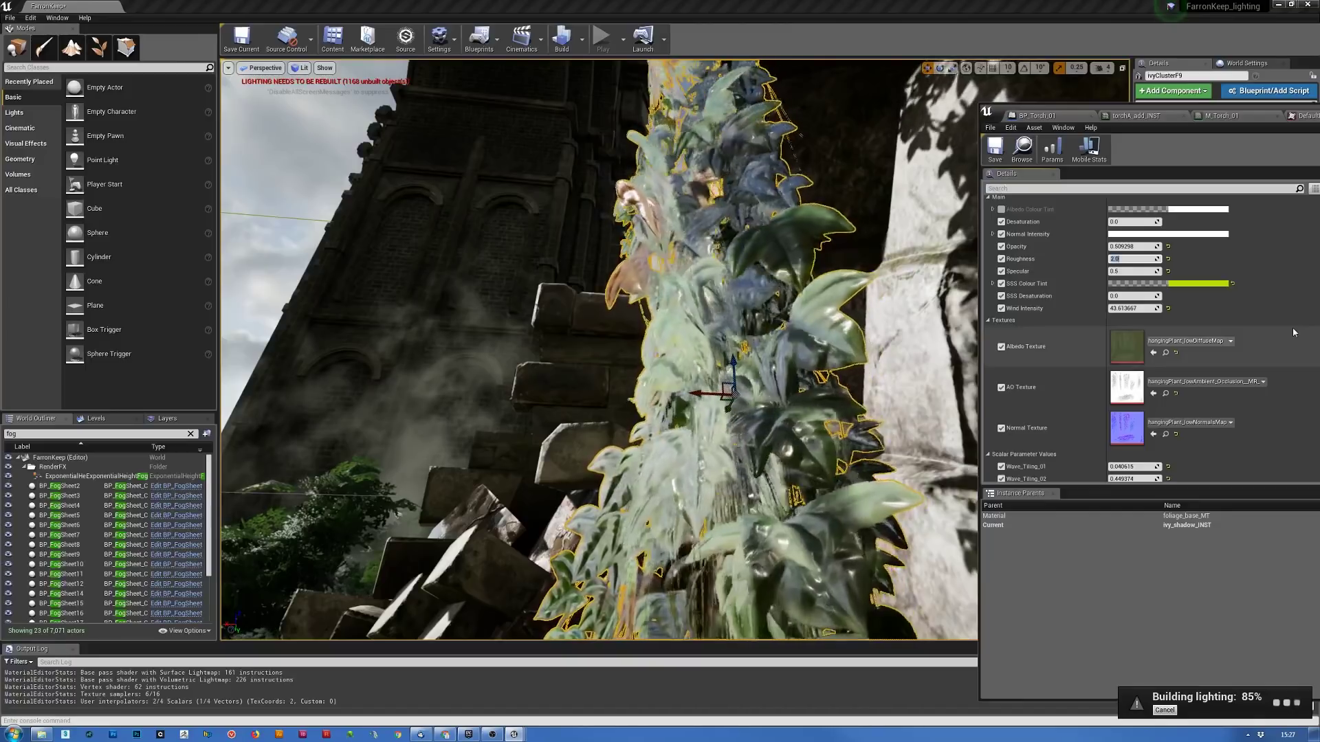
- Try Roughness values of 3 and 5 on ivy_shadow_INST
text(3)
key(Return)
text(5)
key(Return)
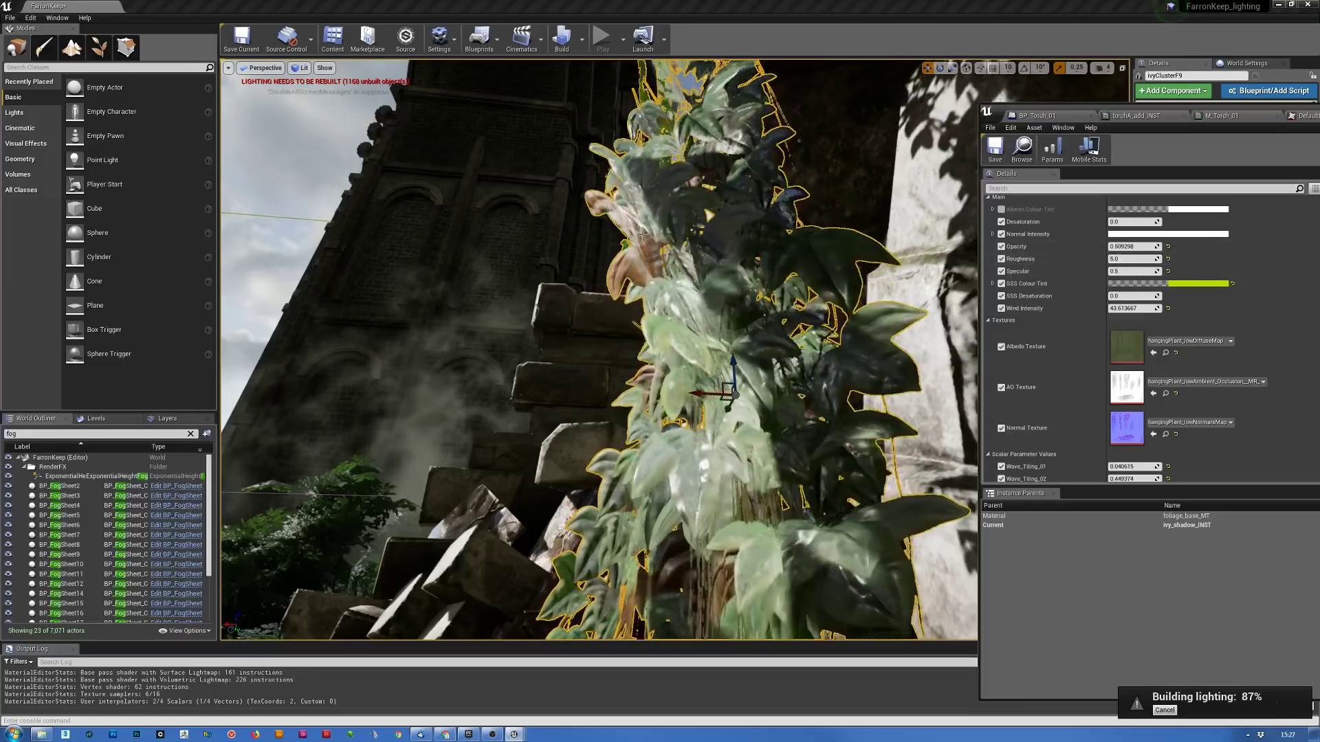
- Show the level viewport in the Roughness buffer visualization and examine the roughness variation across the ivy leaves
right_drag(672, 283, 254, 81)
click(300, 67)
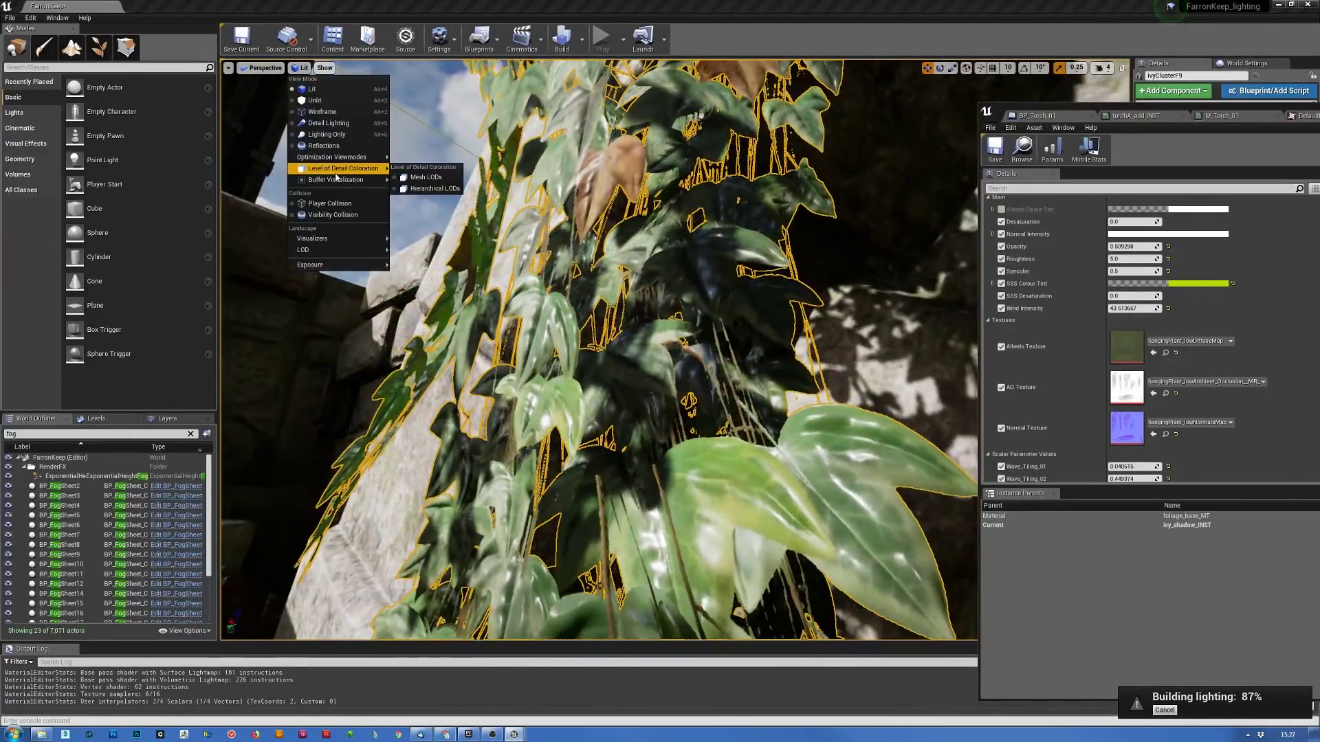
mouse_move(358, 180)
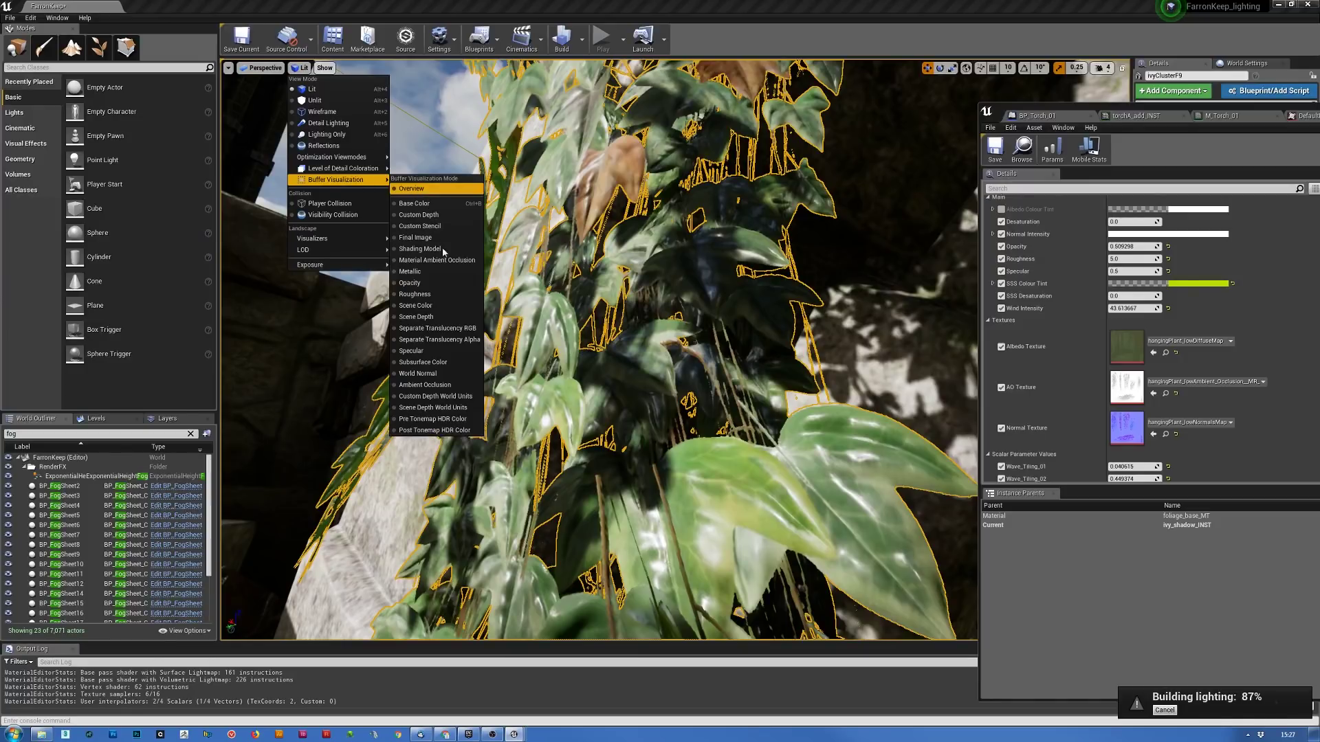
click(428, 295)
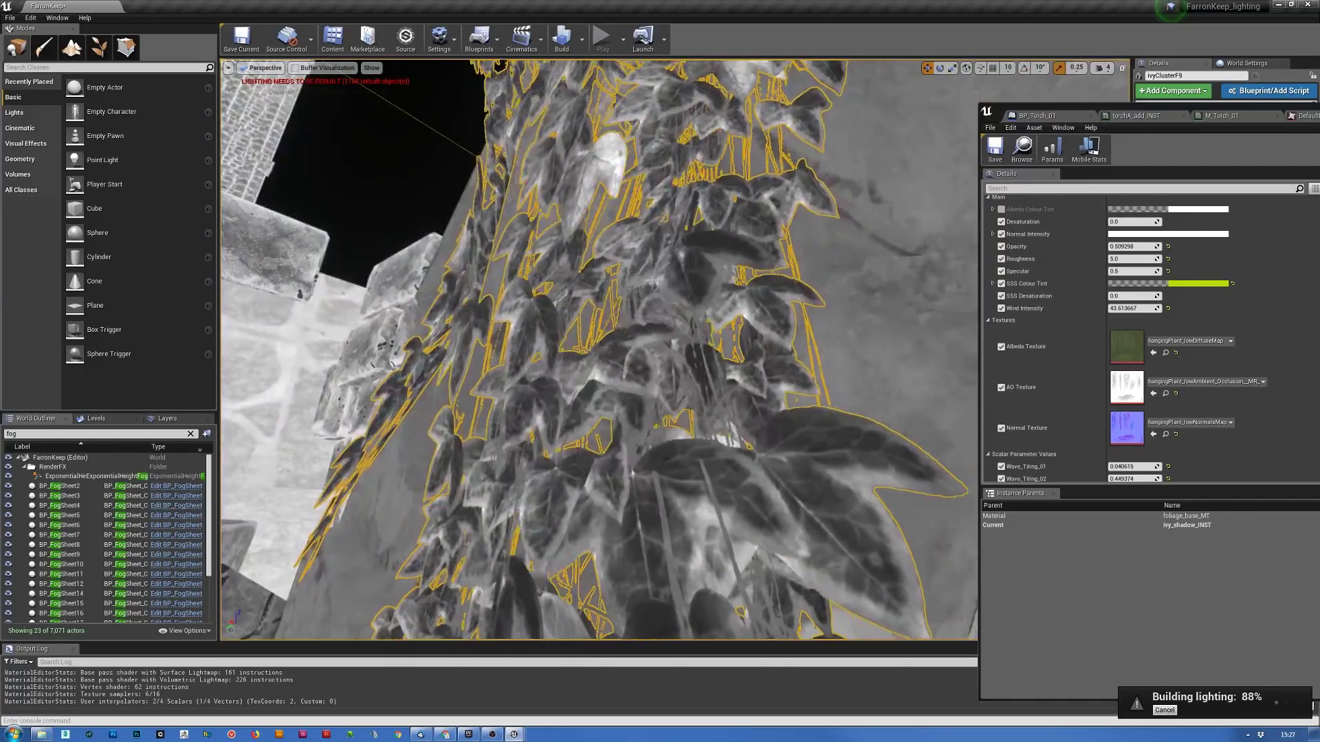
key(s)
right_drag(598, 350, 509, 330)
key(w)
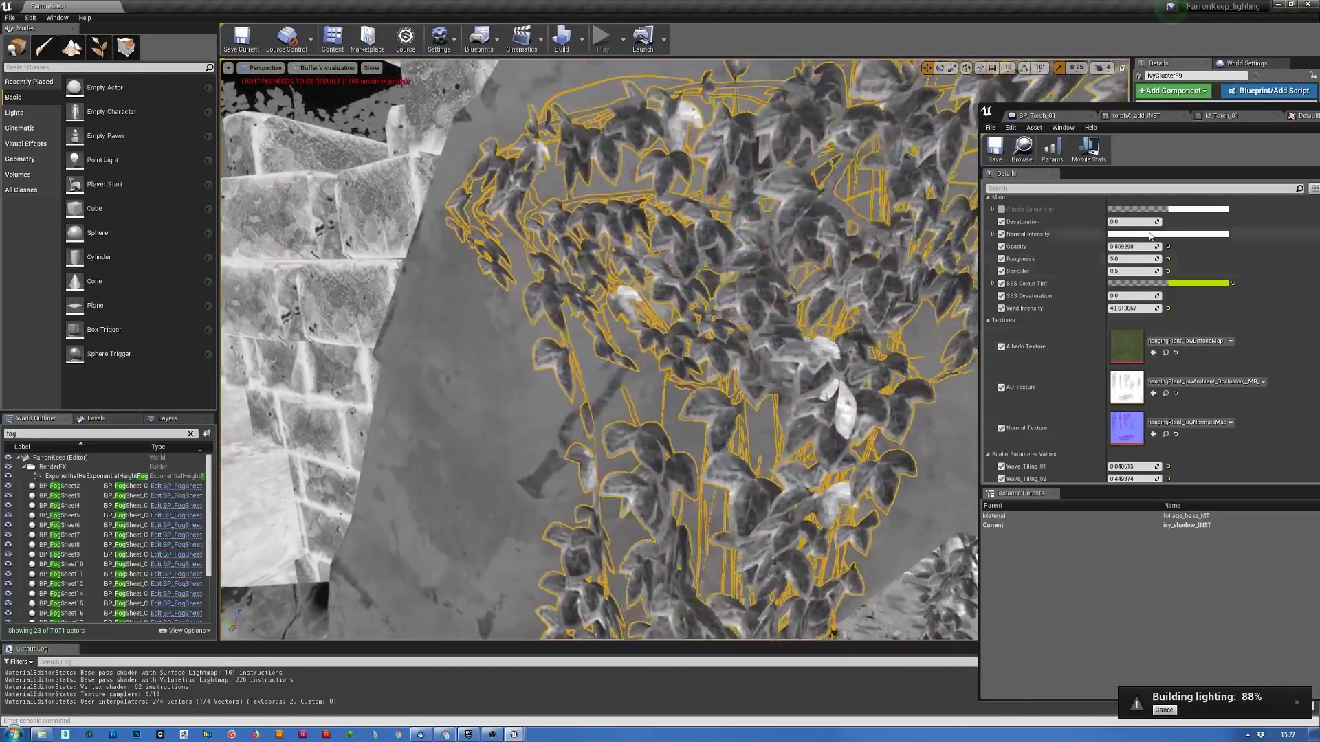
- Raise the Roughness of ivy_shadow_INST to 8 and then 10, and return the viewport to Lit mode to check the ivy
click(1129, 259)
text(8)
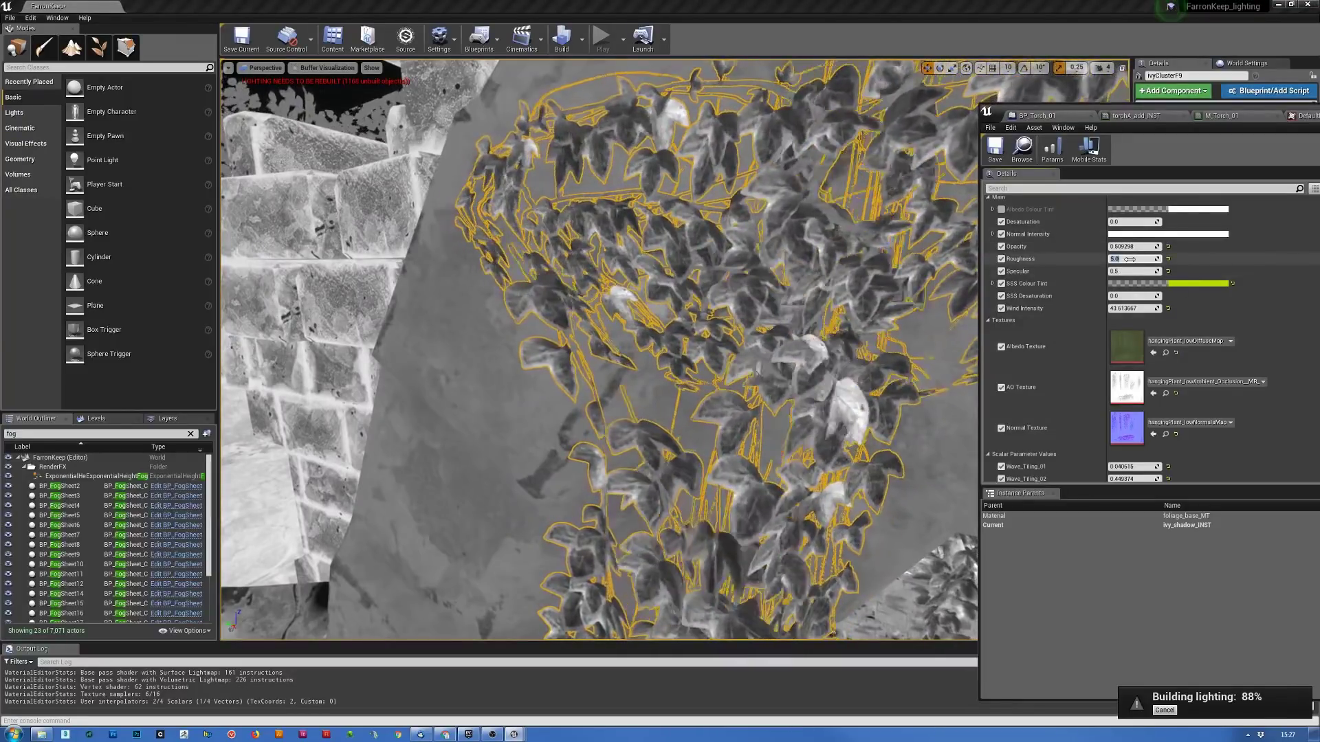
key(Return)
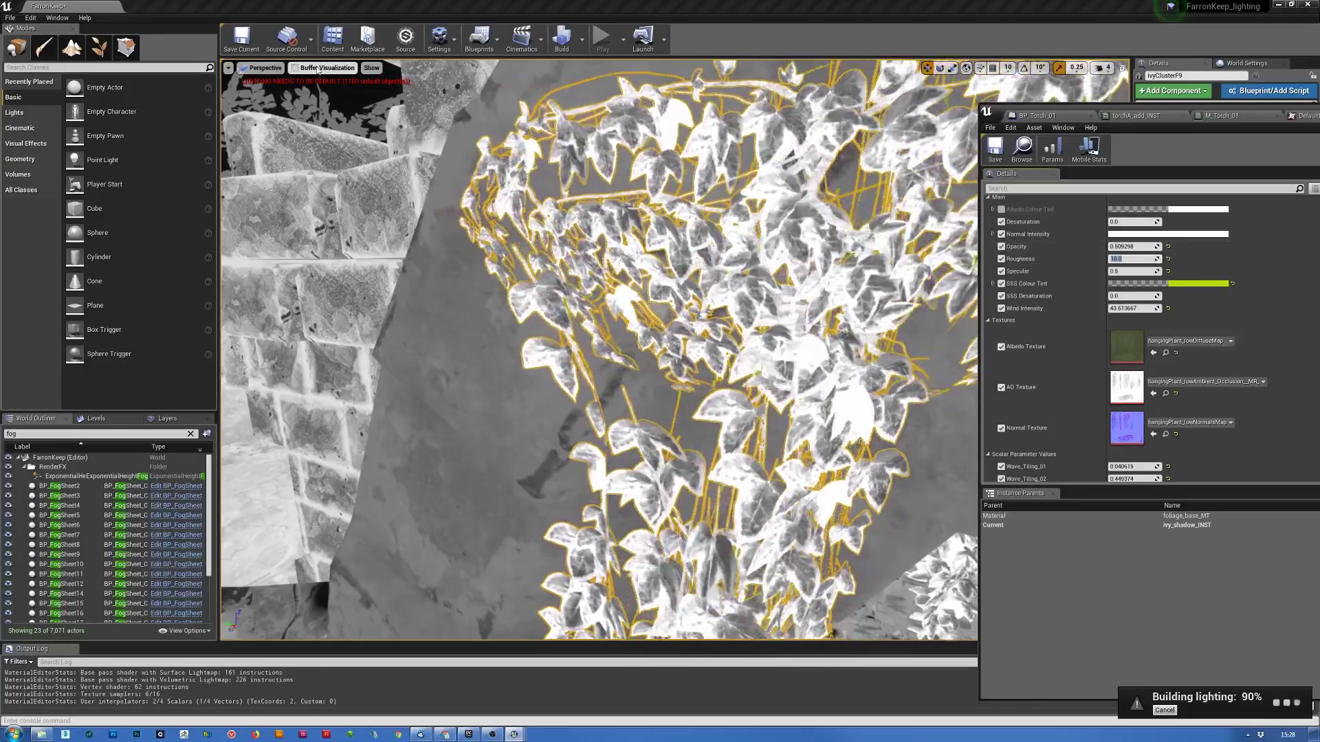
click(323, 68)
click(313, 89)
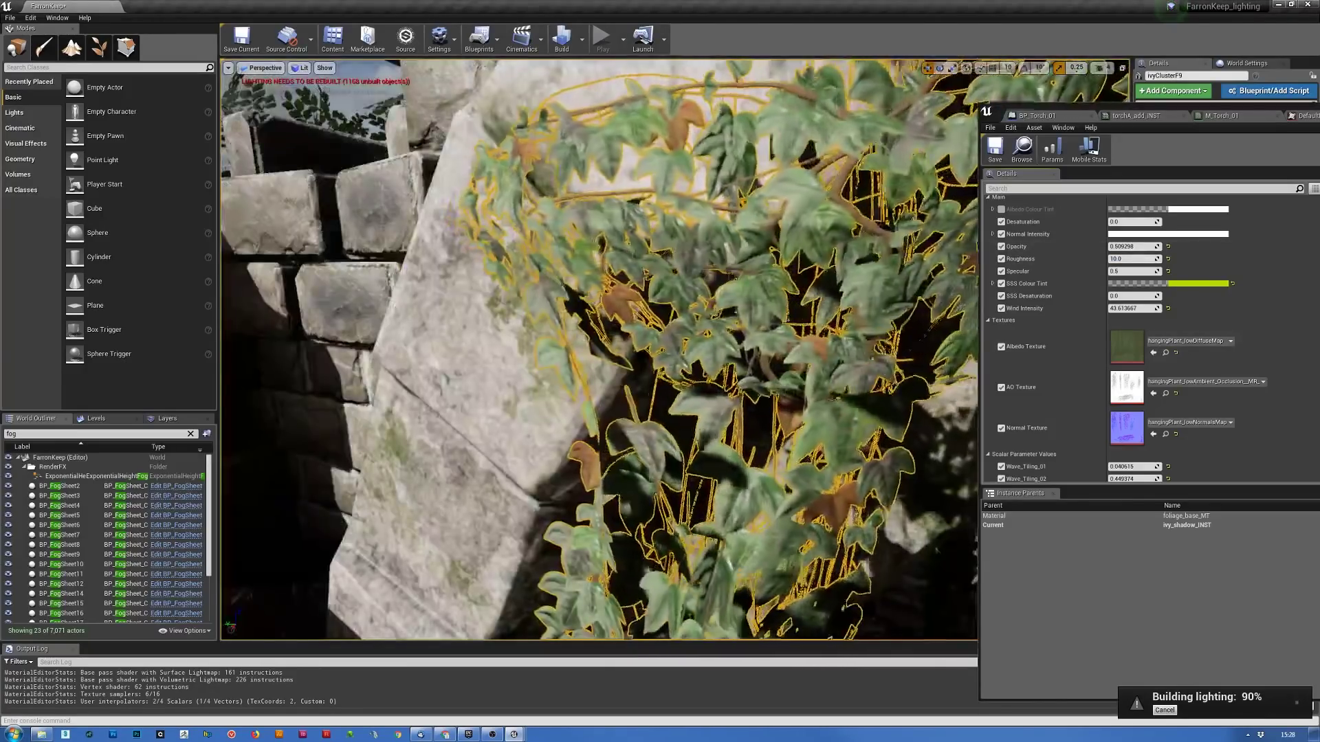
right_drag(598, 351, 536, 438)
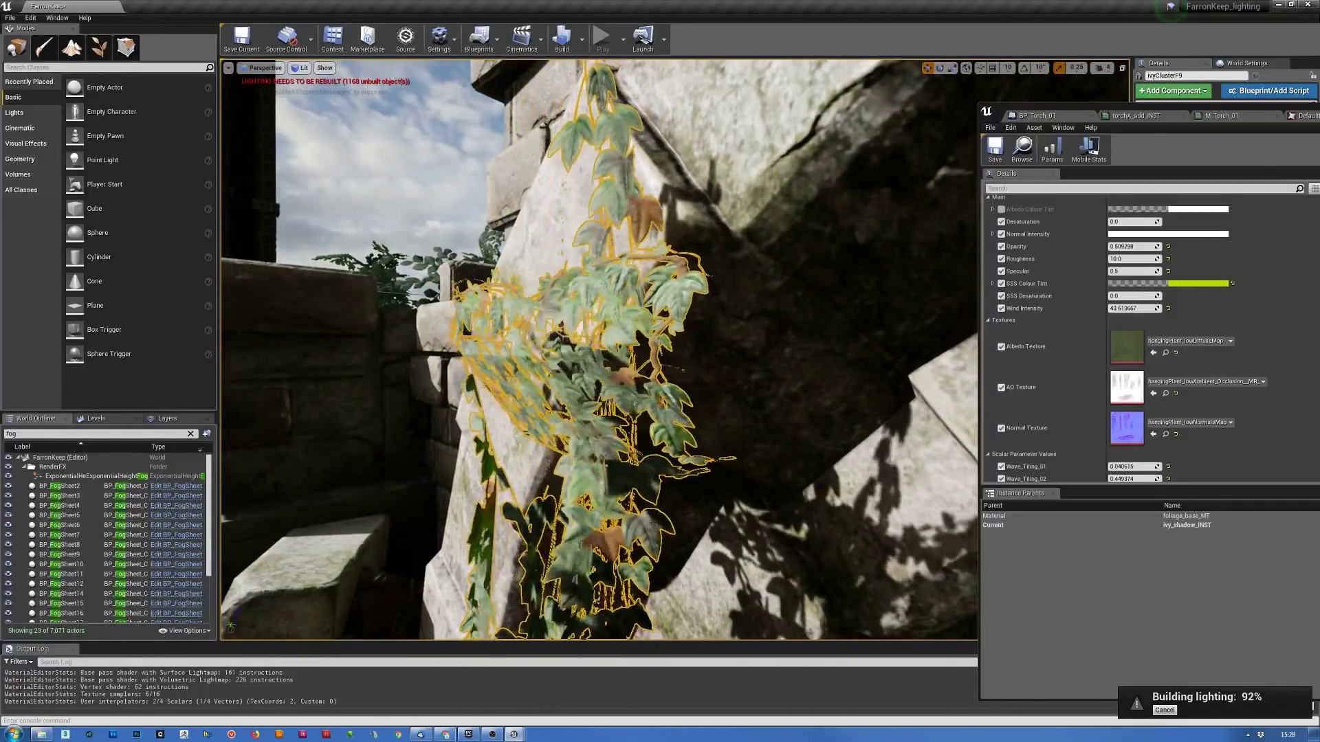
- In the foliage_base_MT graph, set the Roughness parameter's default value to 1
click(1319, 115)
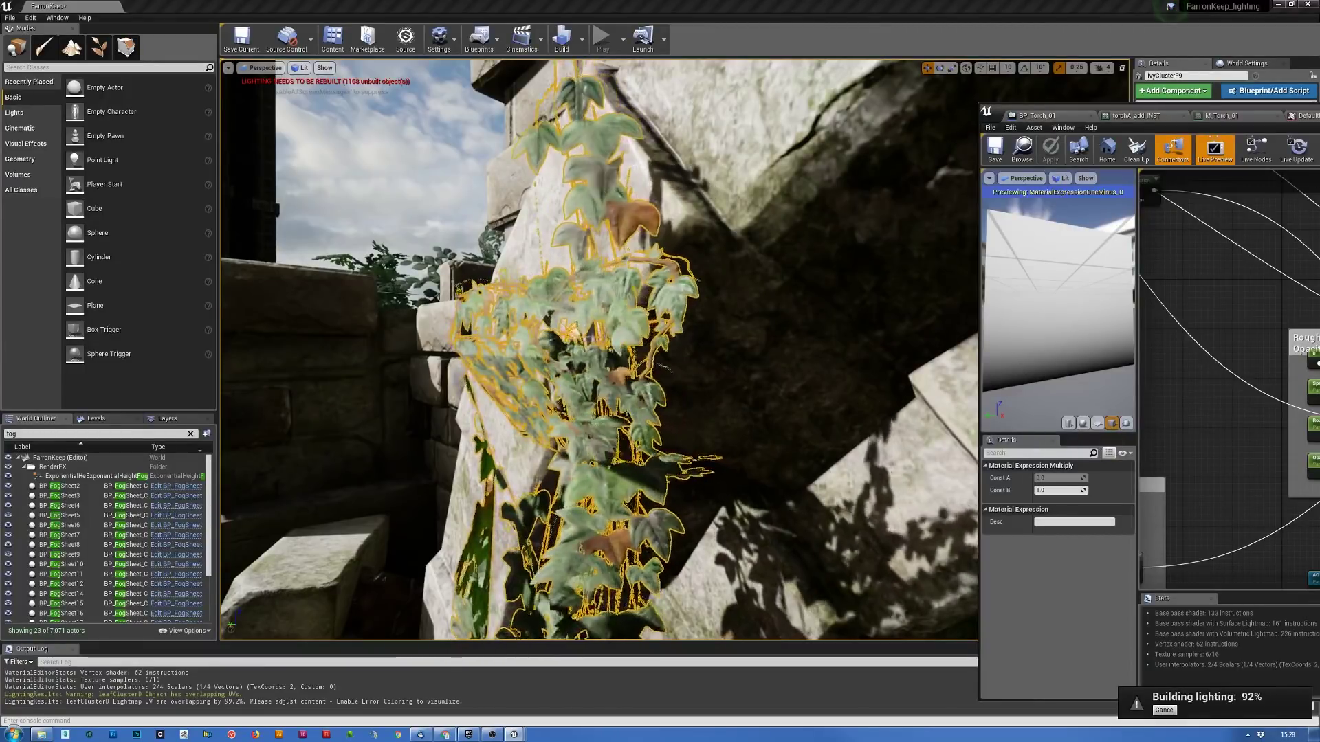
drag(998, 114, 434, 105)
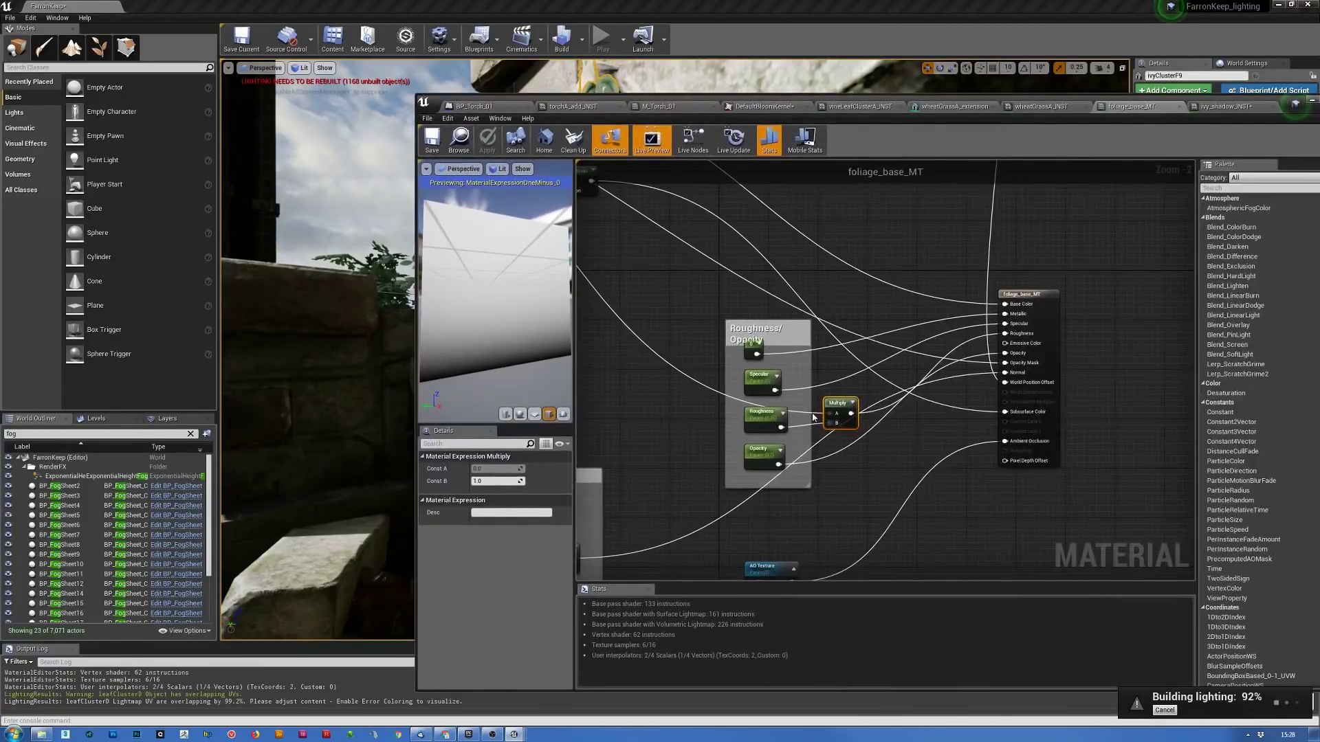
click(732, 432)
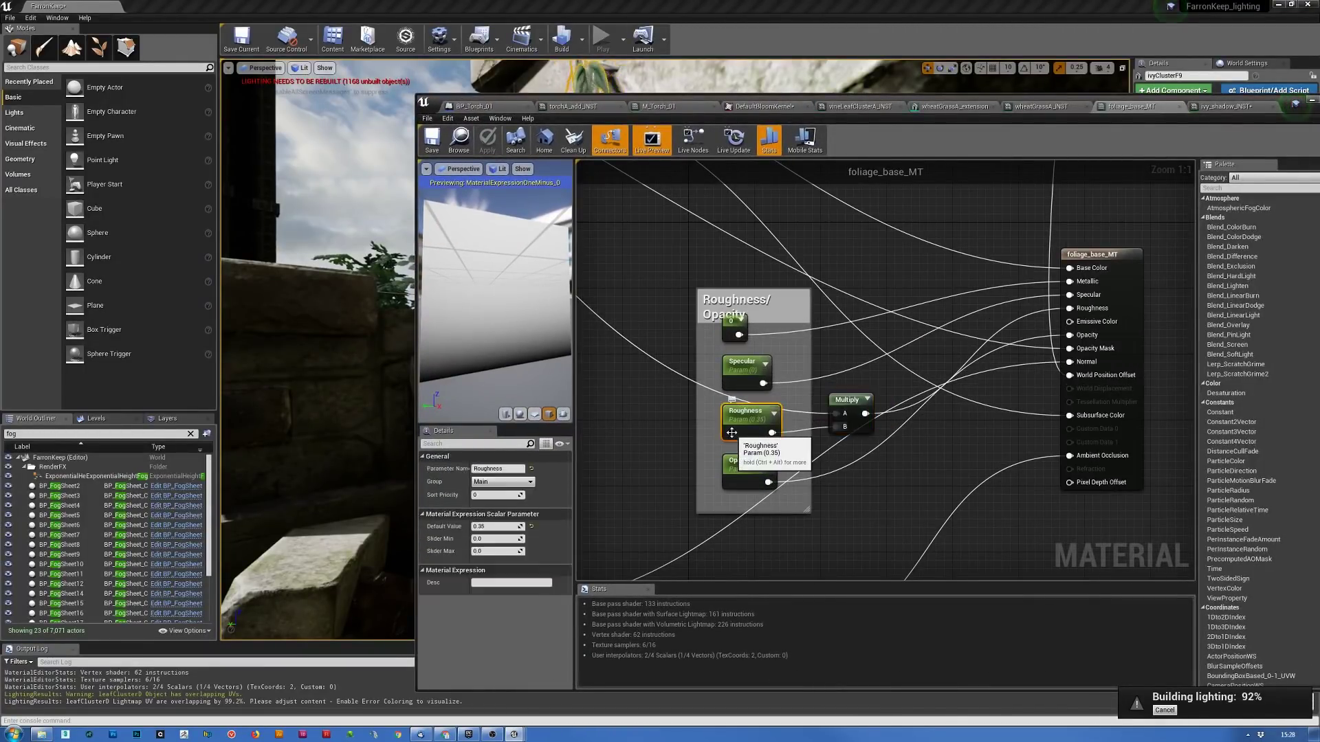
click(498, 526)
text(1)
key(Return)
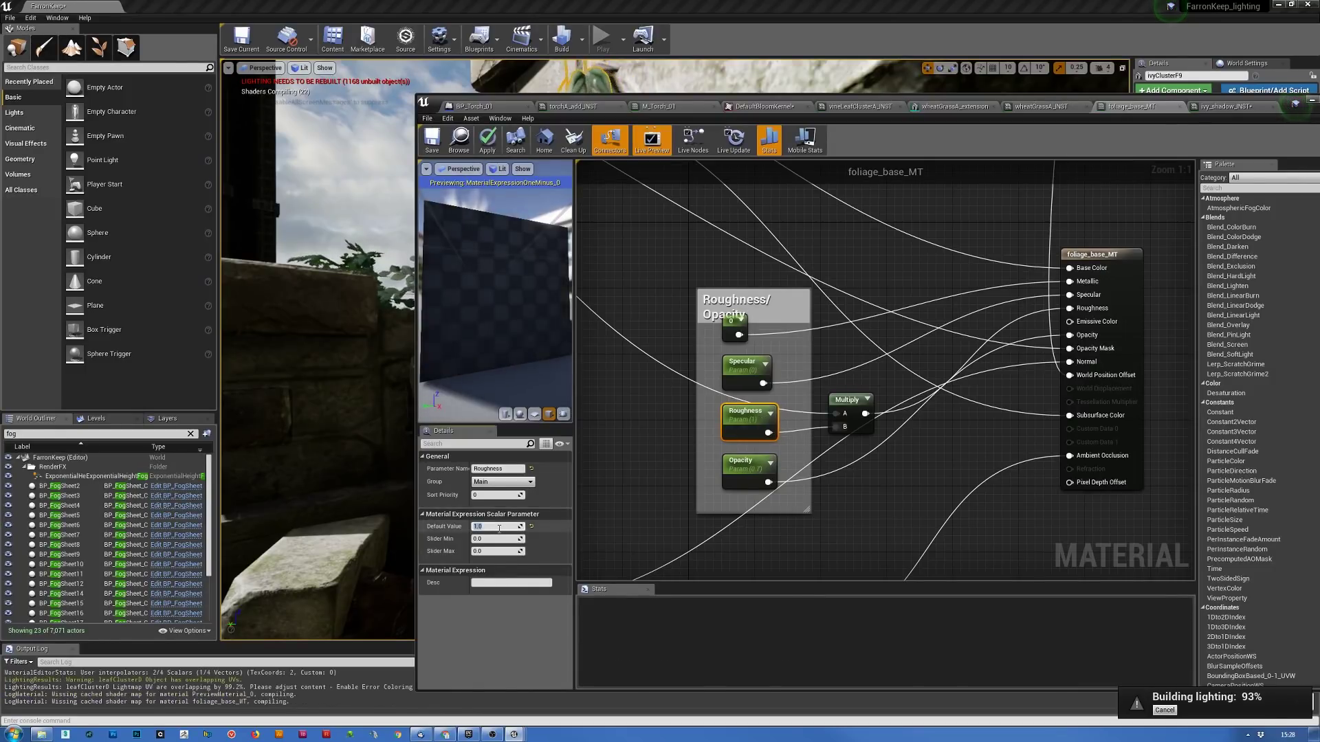
- Add a Lerp node after the Multiply, feed the Multiply into its Alpha, and connect the Lerp to the material's Roughness input
click(864, 422)
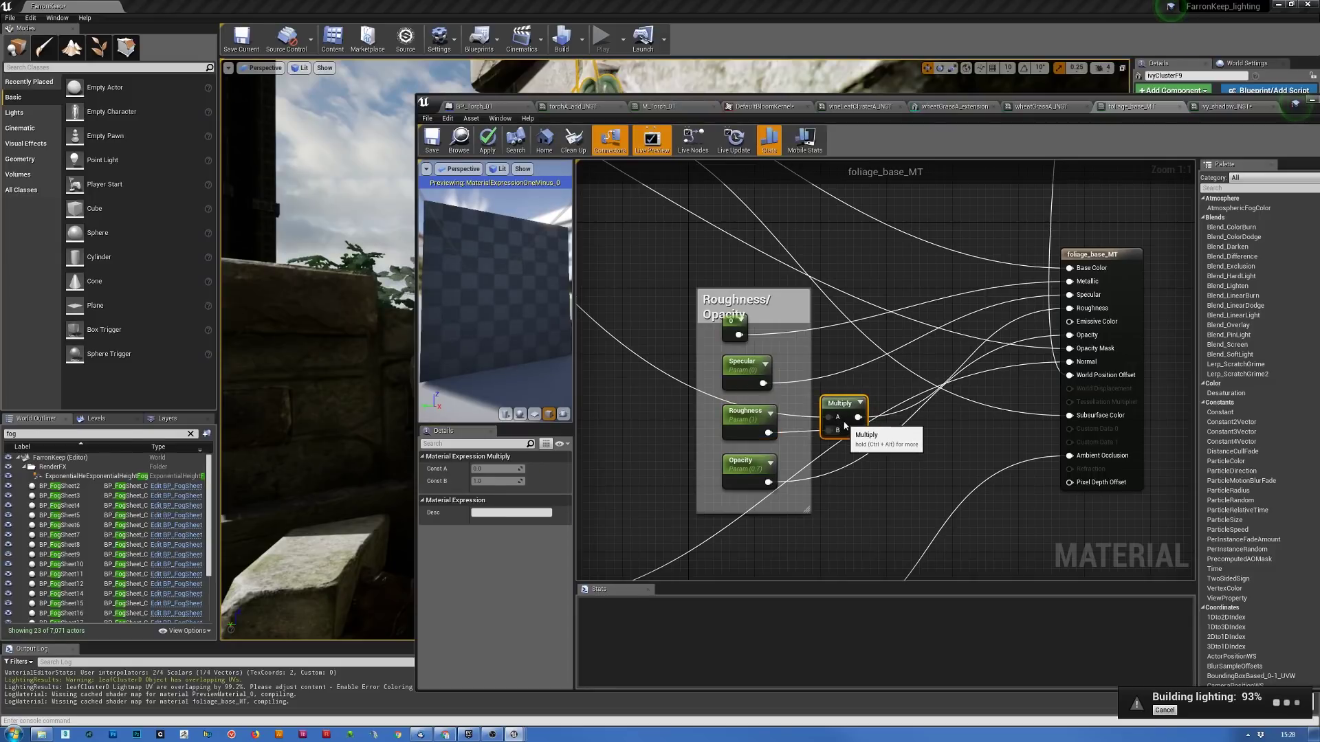
drag(864, 421, 832, 418)
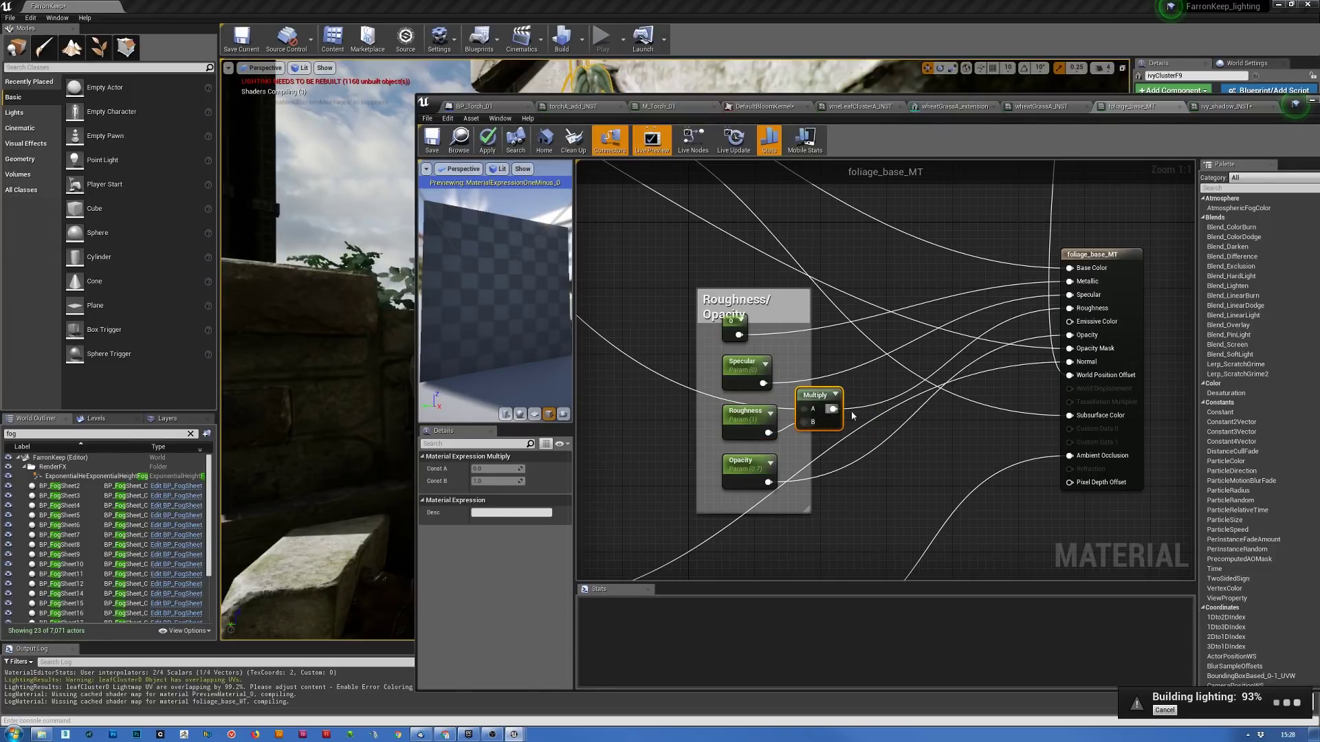
click(894, 375)
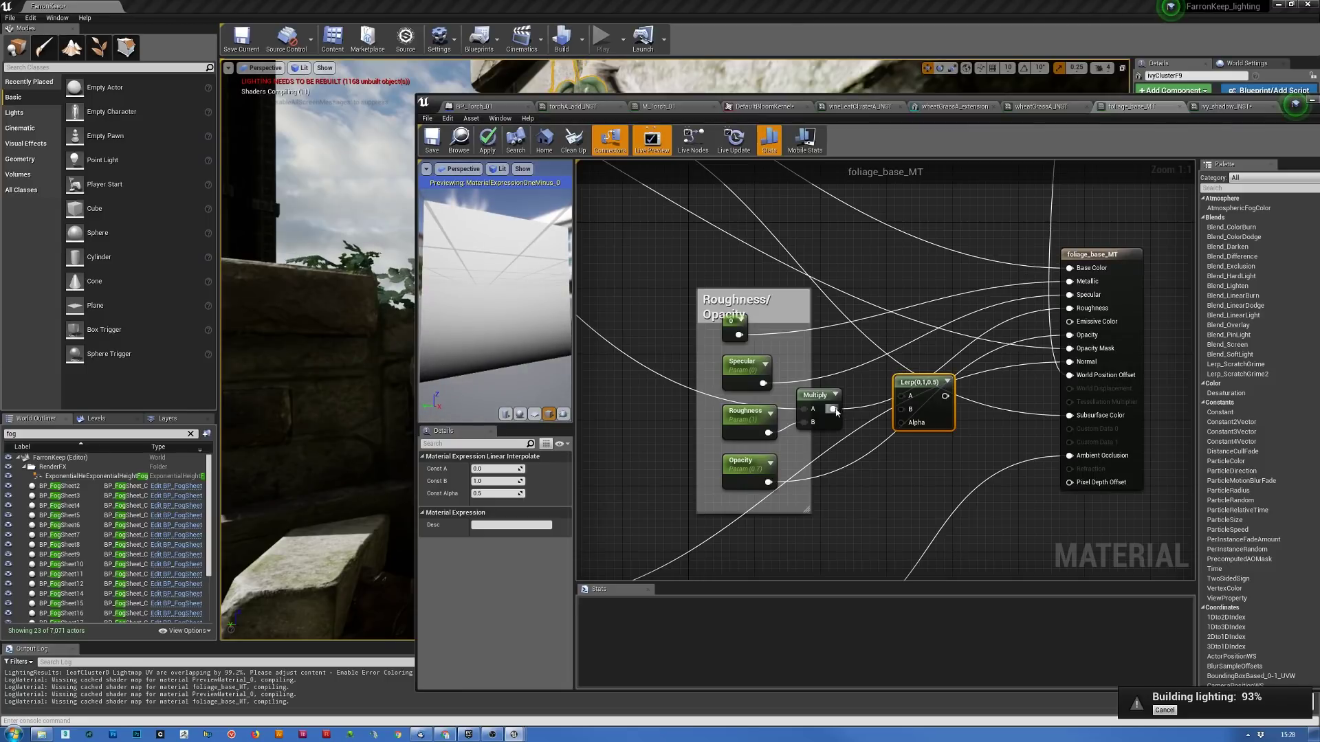
drag(832, 408, 899, 428)
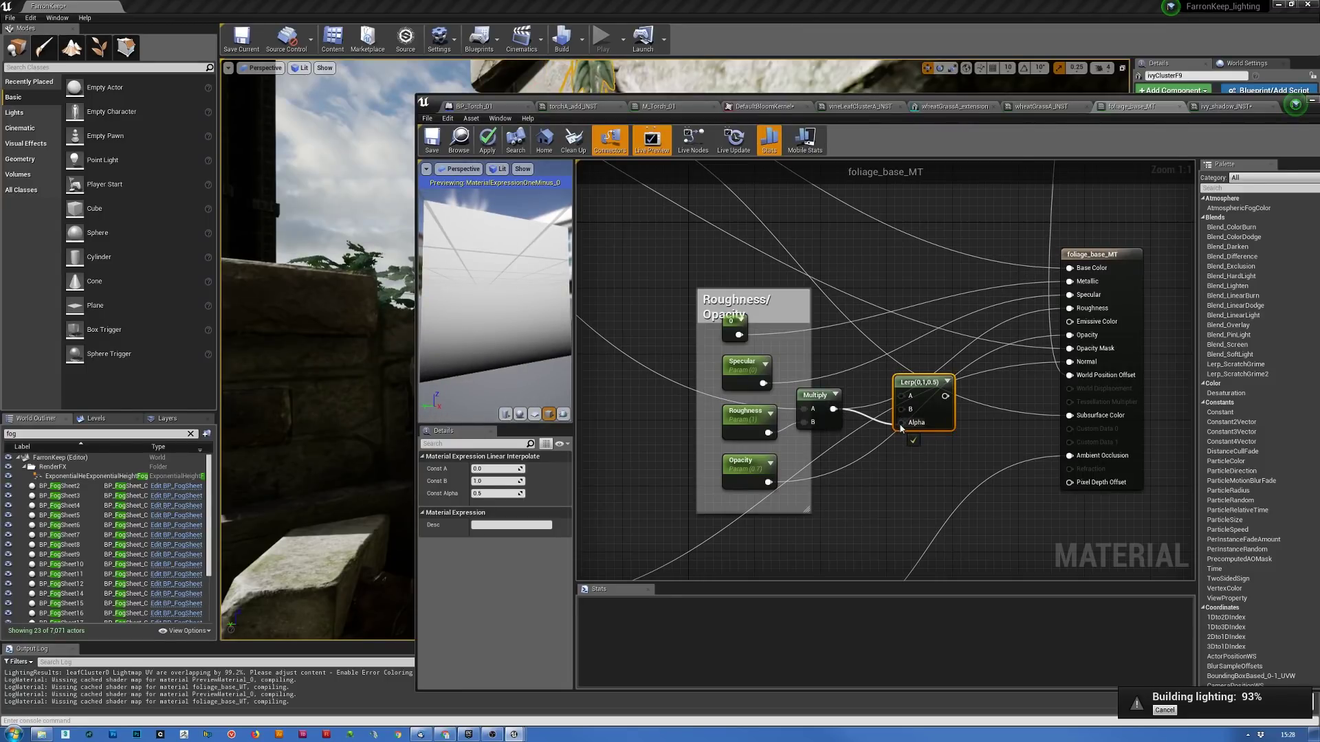
drag(901, 428, 902, 427)
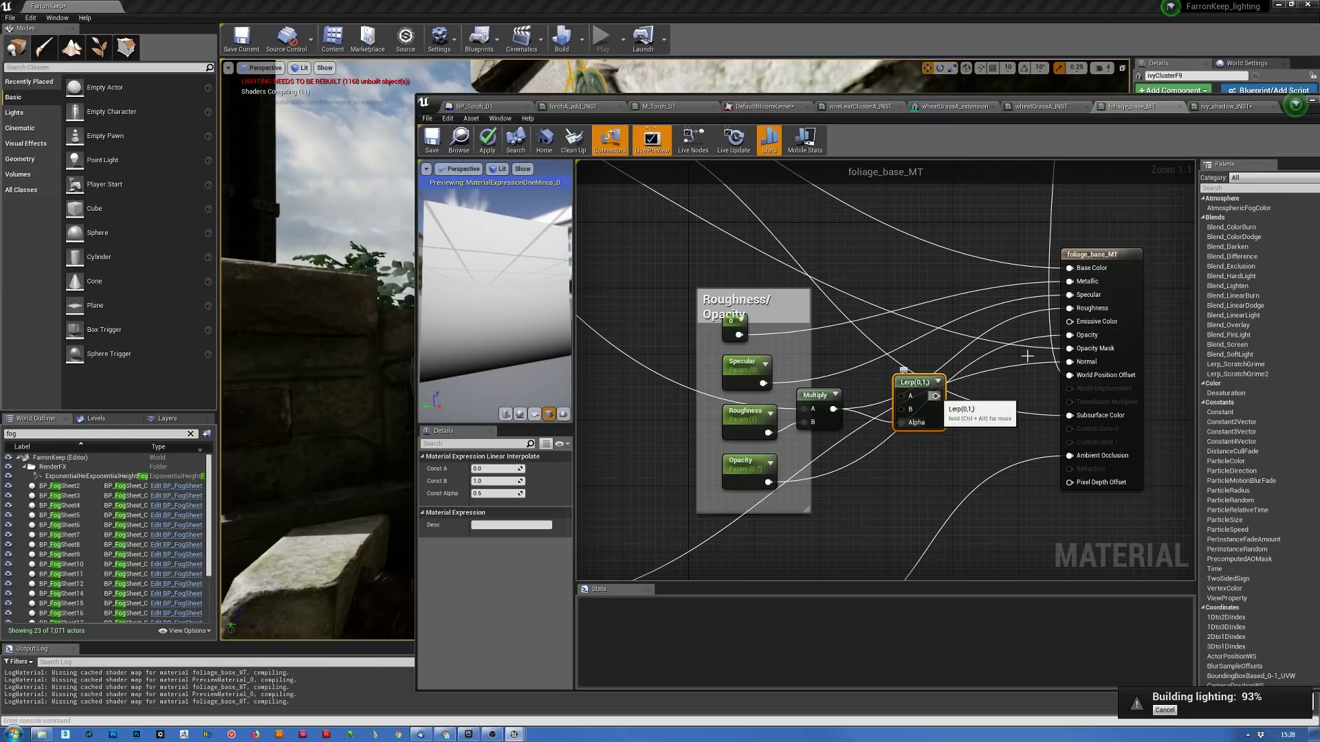
drag(935, 396, 1070, 309)
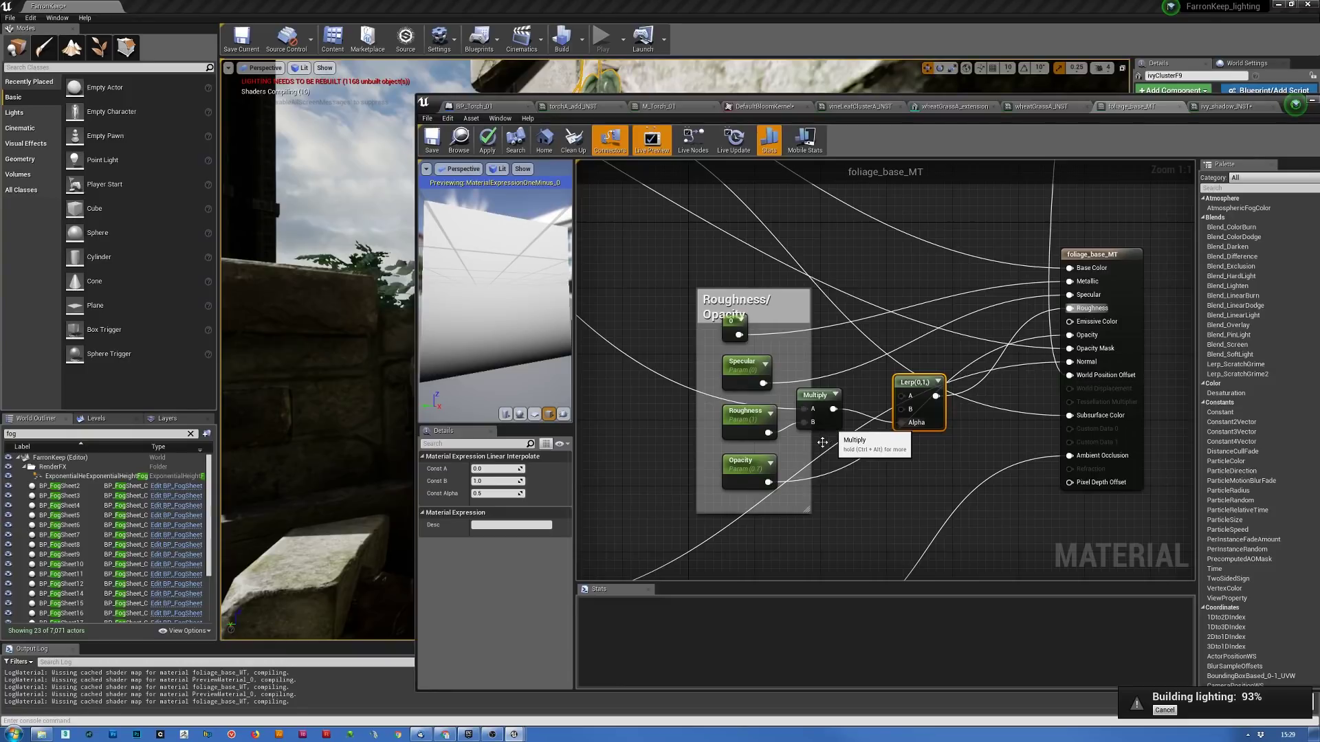
drag(822, 442, 822, 450)
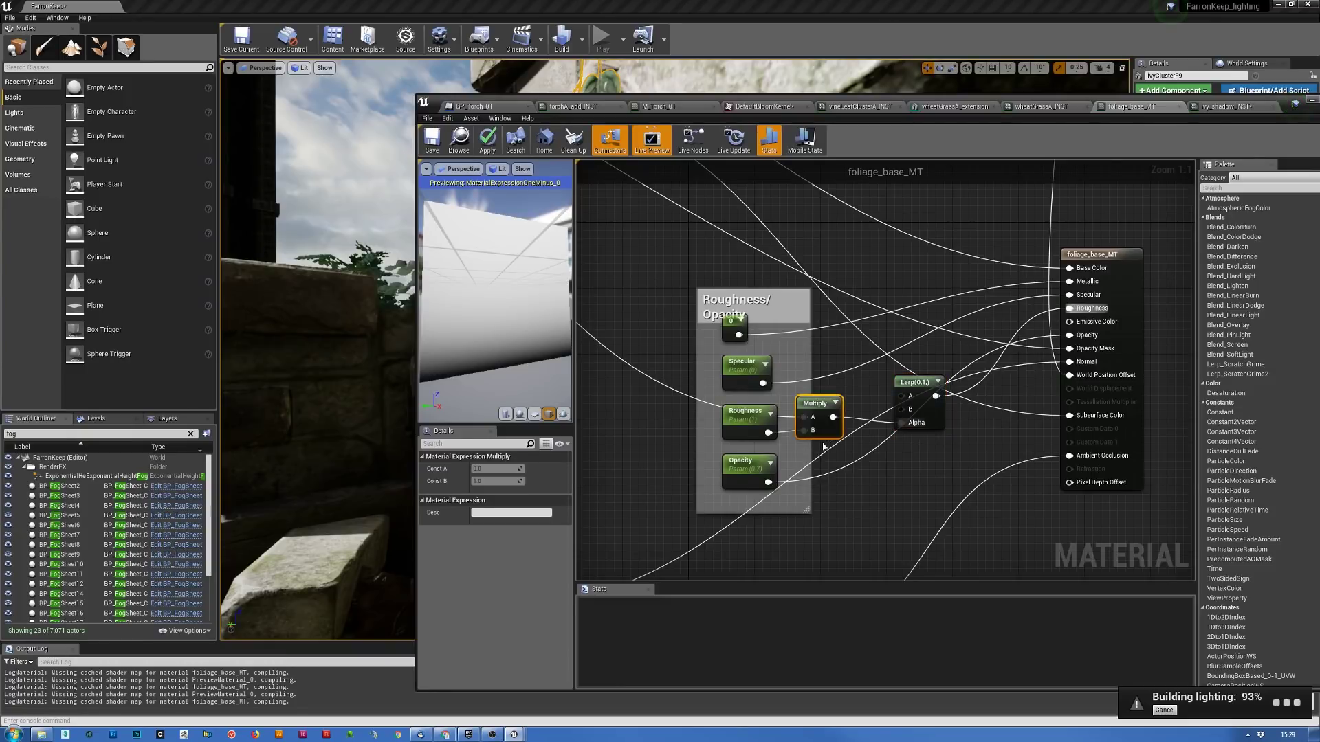
- Duplicate the Specular parameter twice and connect the copies Specular_1 and Specular_2 to the Lerp's A and B inputs respectively
click(744, 378)
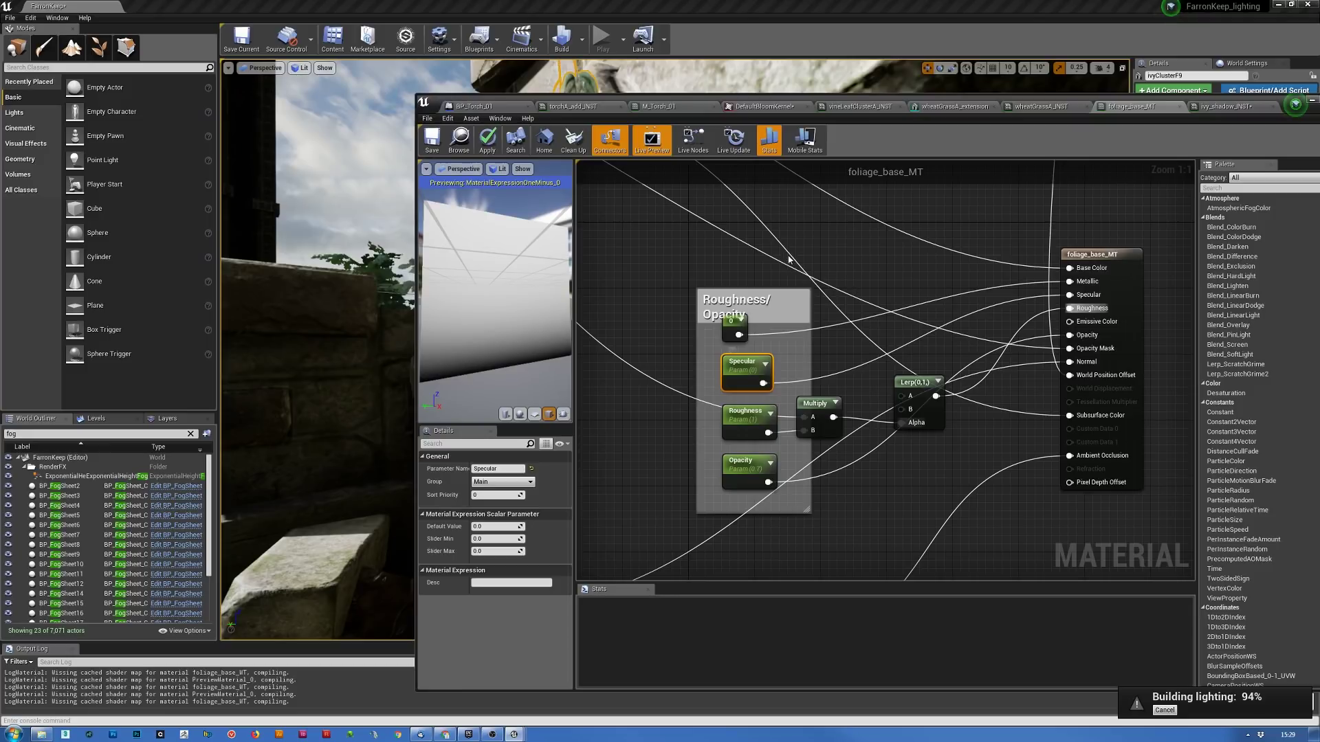
key(ctrl+c)
key(ctrl+v)
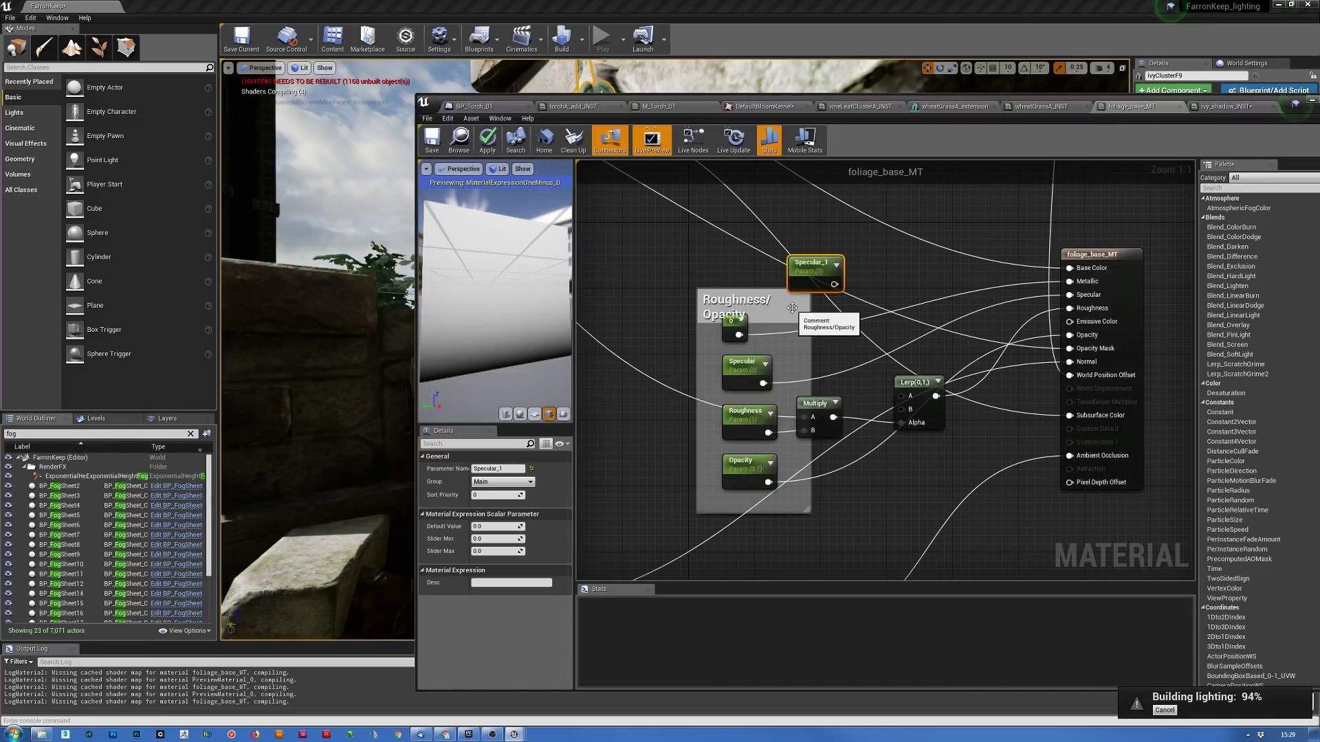
key(ctrl+v)
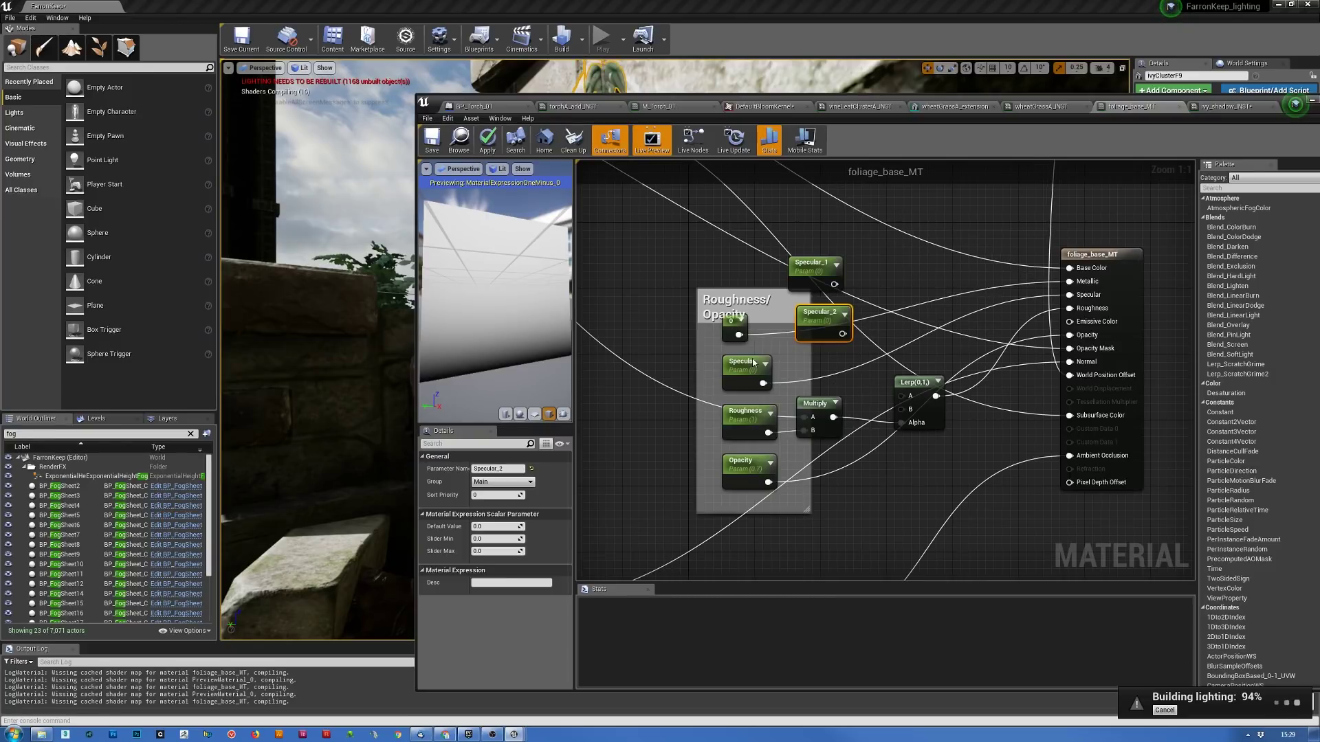
click(740, 379)
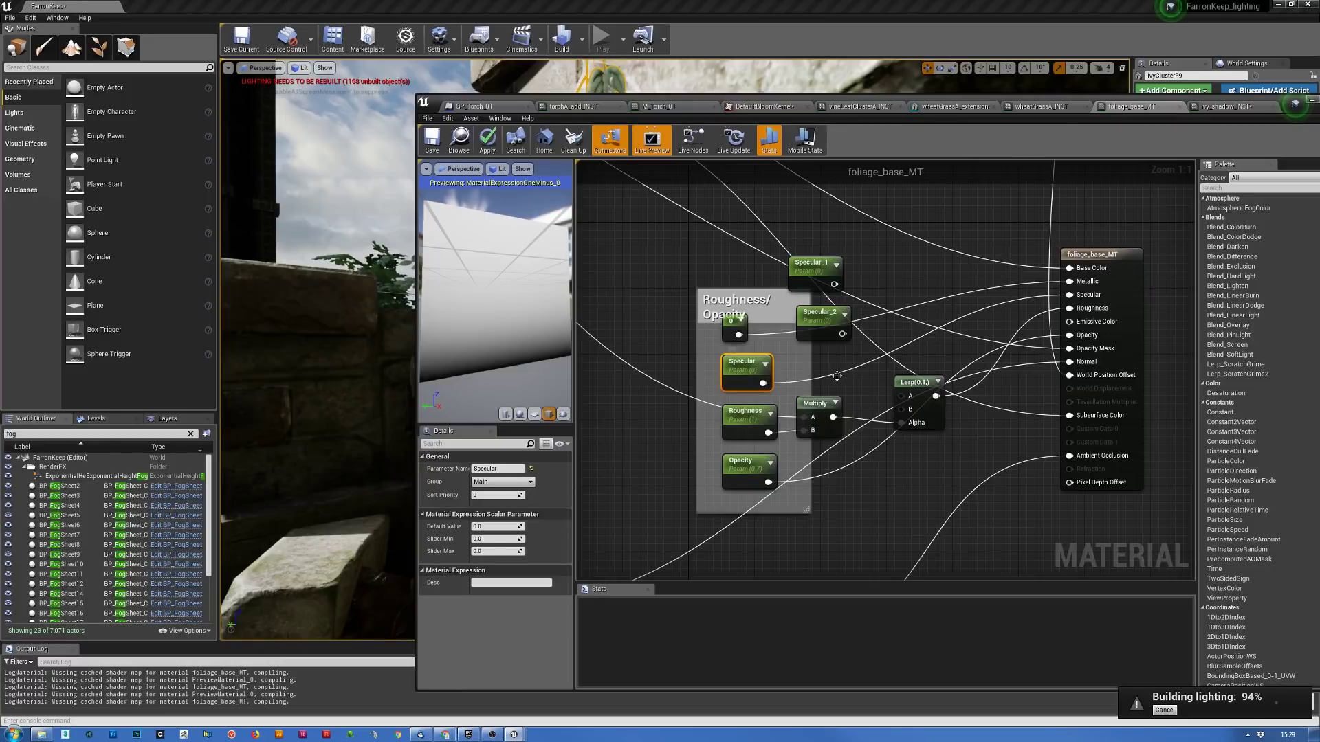
drag(843, 335, 900, 413)
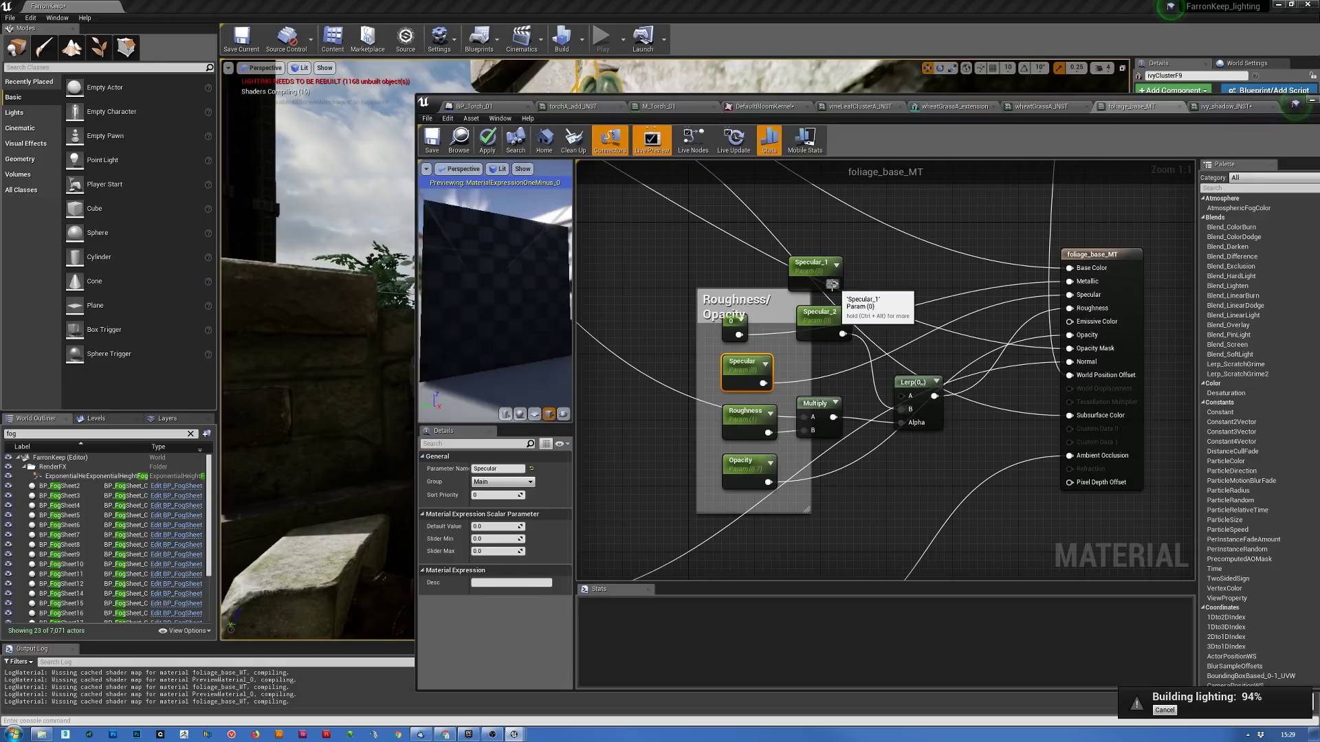
drag(834, 284, 902, 399)
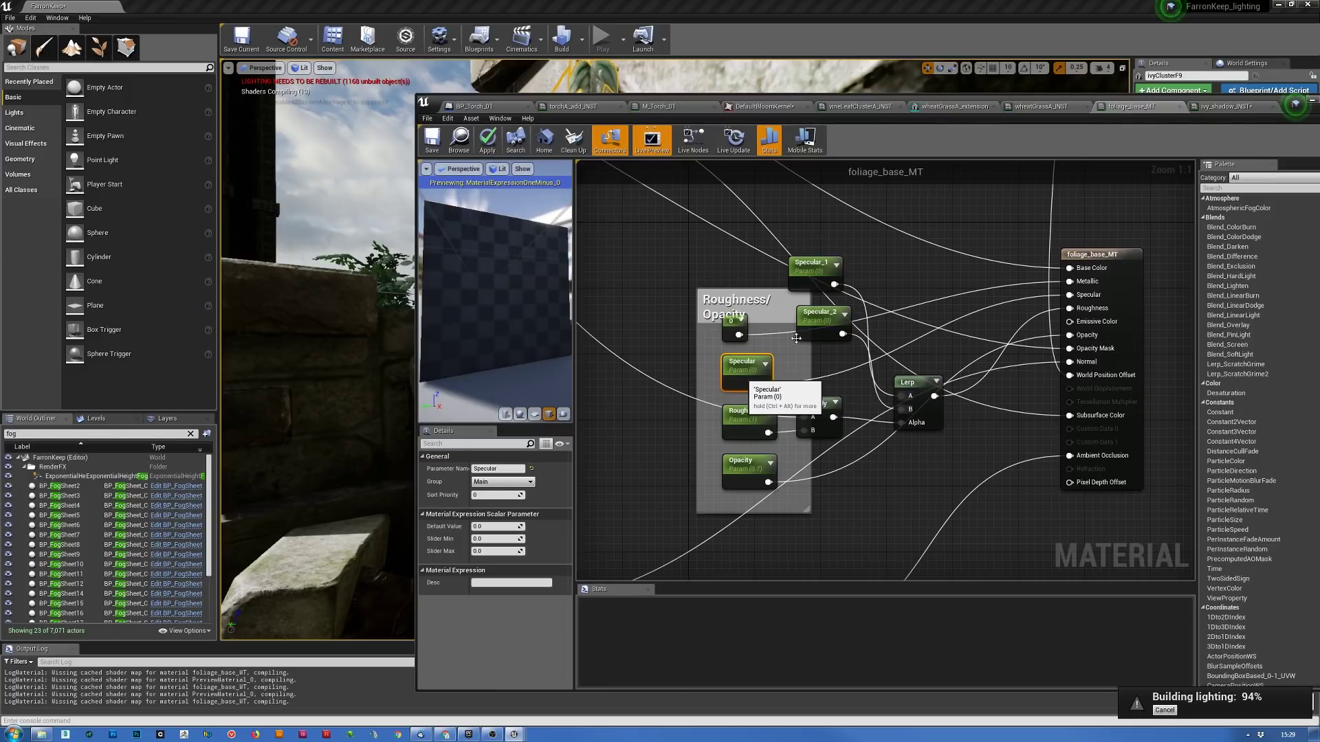
drag(814, 339, 797, 348)
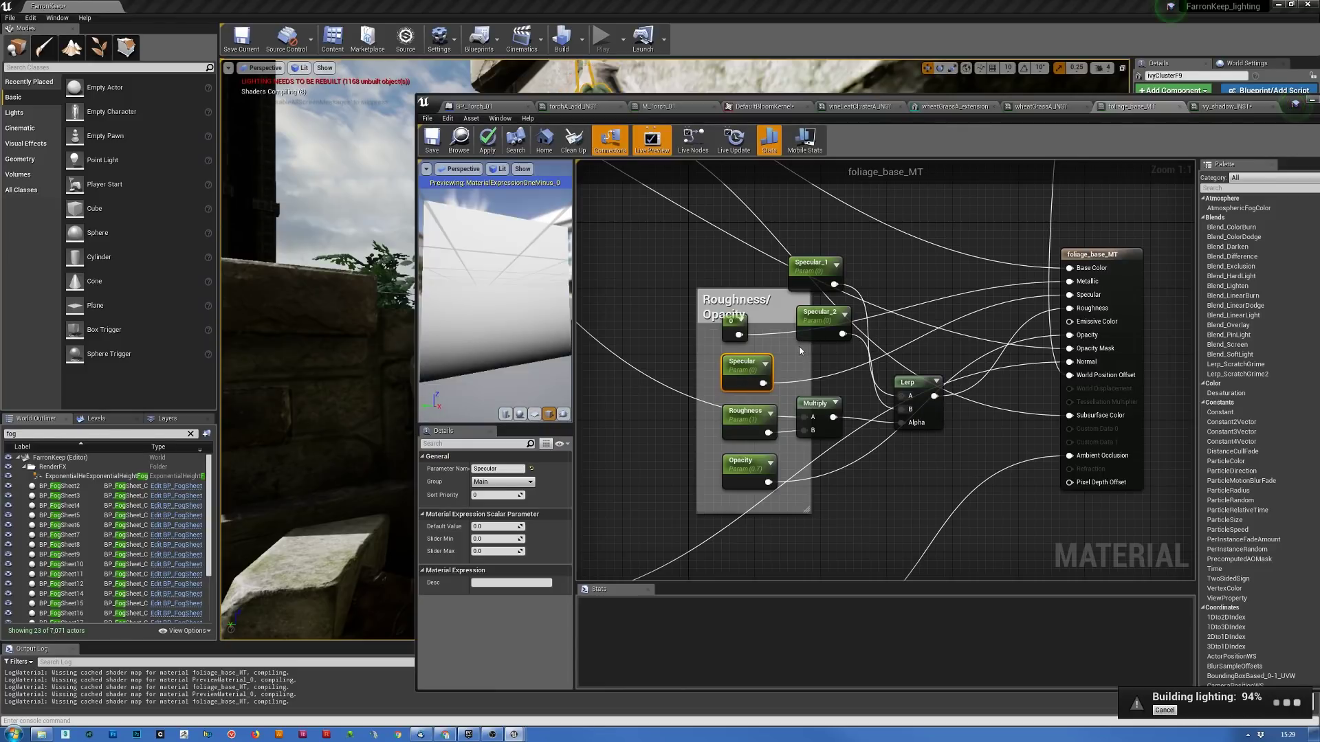
- Rename the parameter feeding the Lerp's A input as Roughness_Min
click(805, 283)
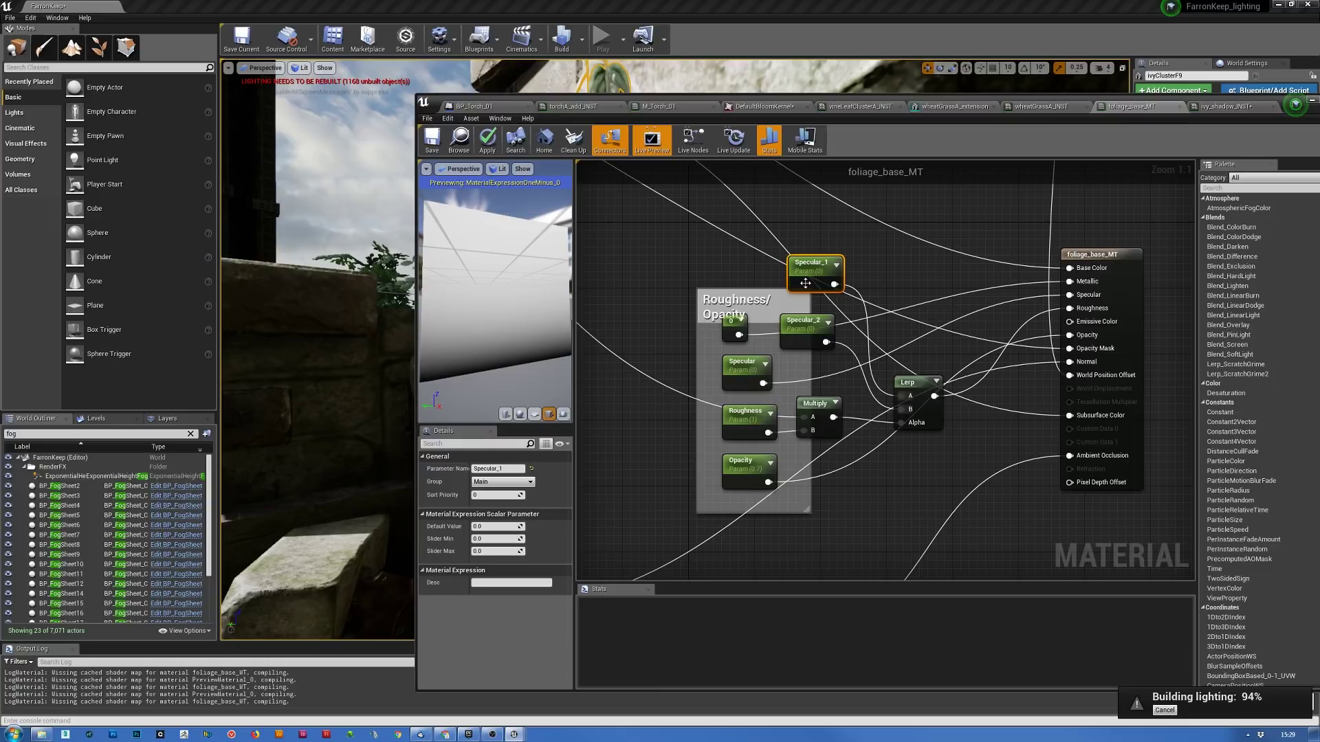
click(509, 469)
text(Roughness_Min)
key(Return)
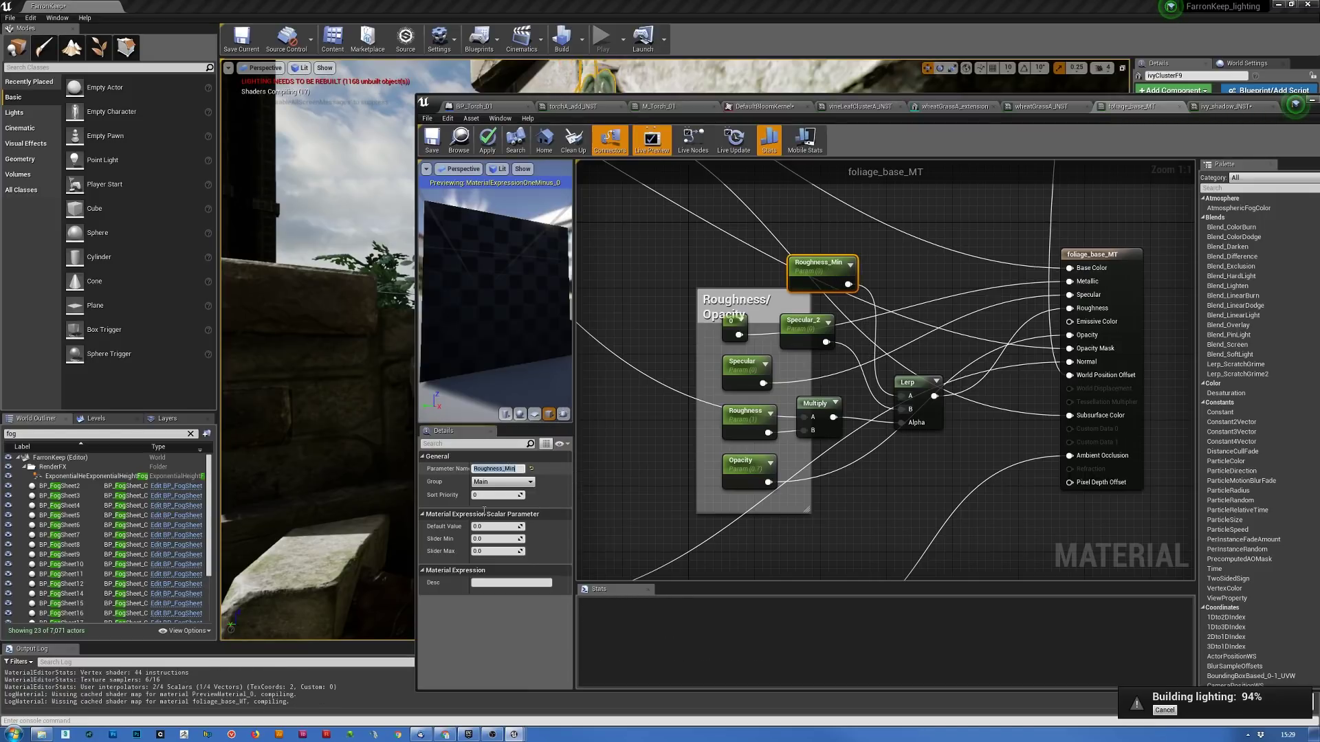
- Rename the Specular_2 parameter feeding the Lerp's B input as Roughness_Max
click(802, 337)
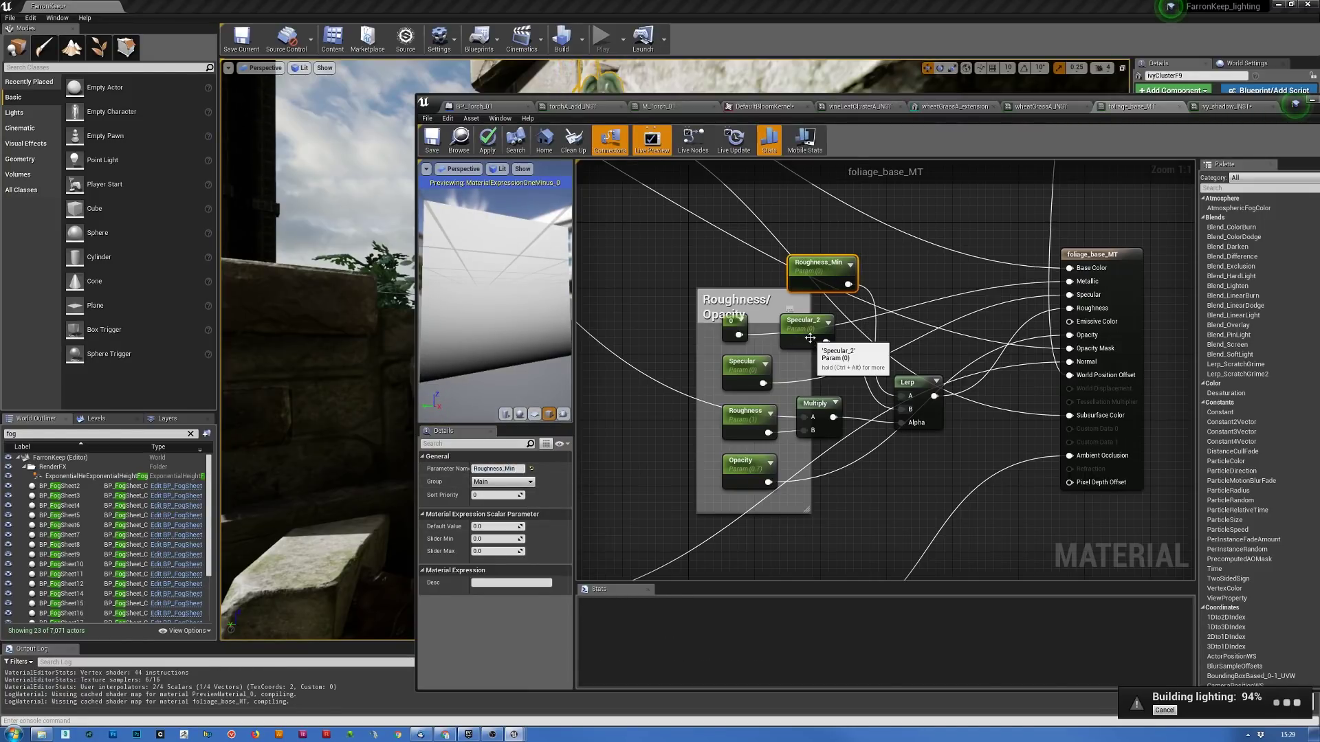
click(500, 469)
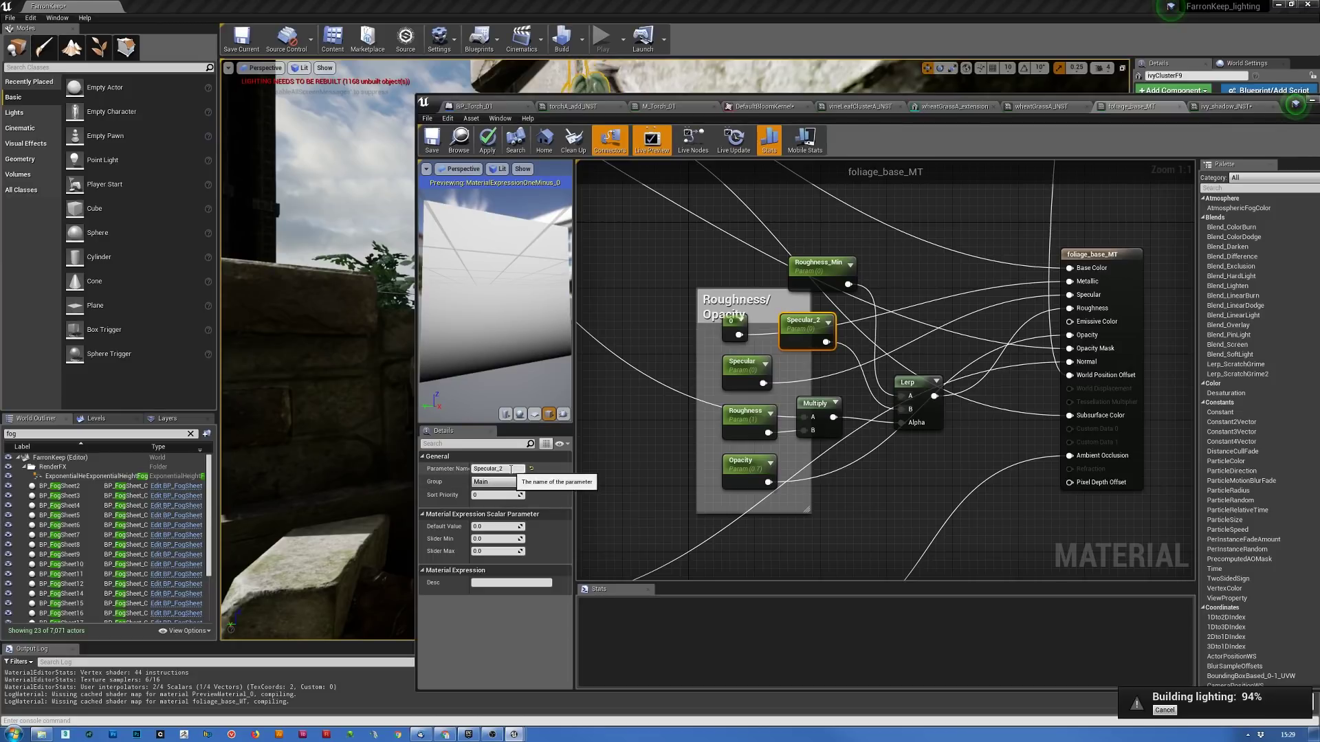
text(Rough)
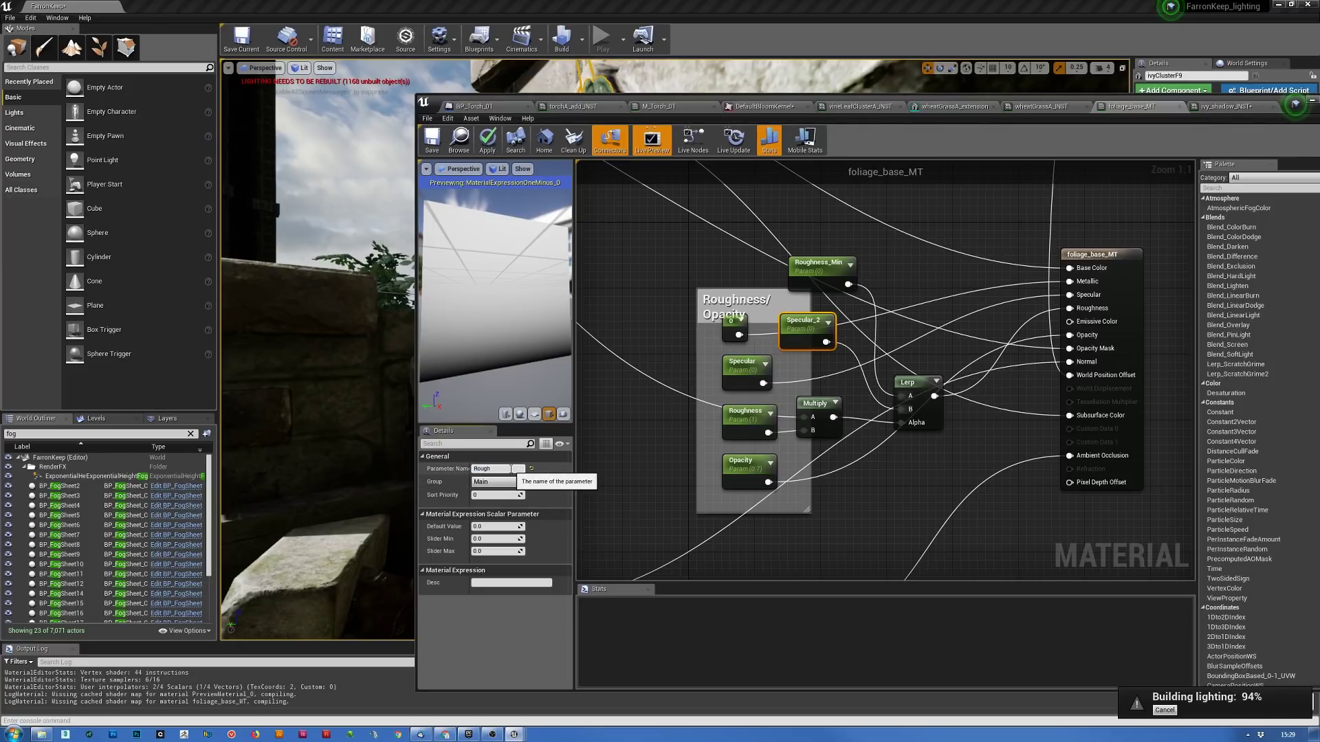
text(ness_Ma)
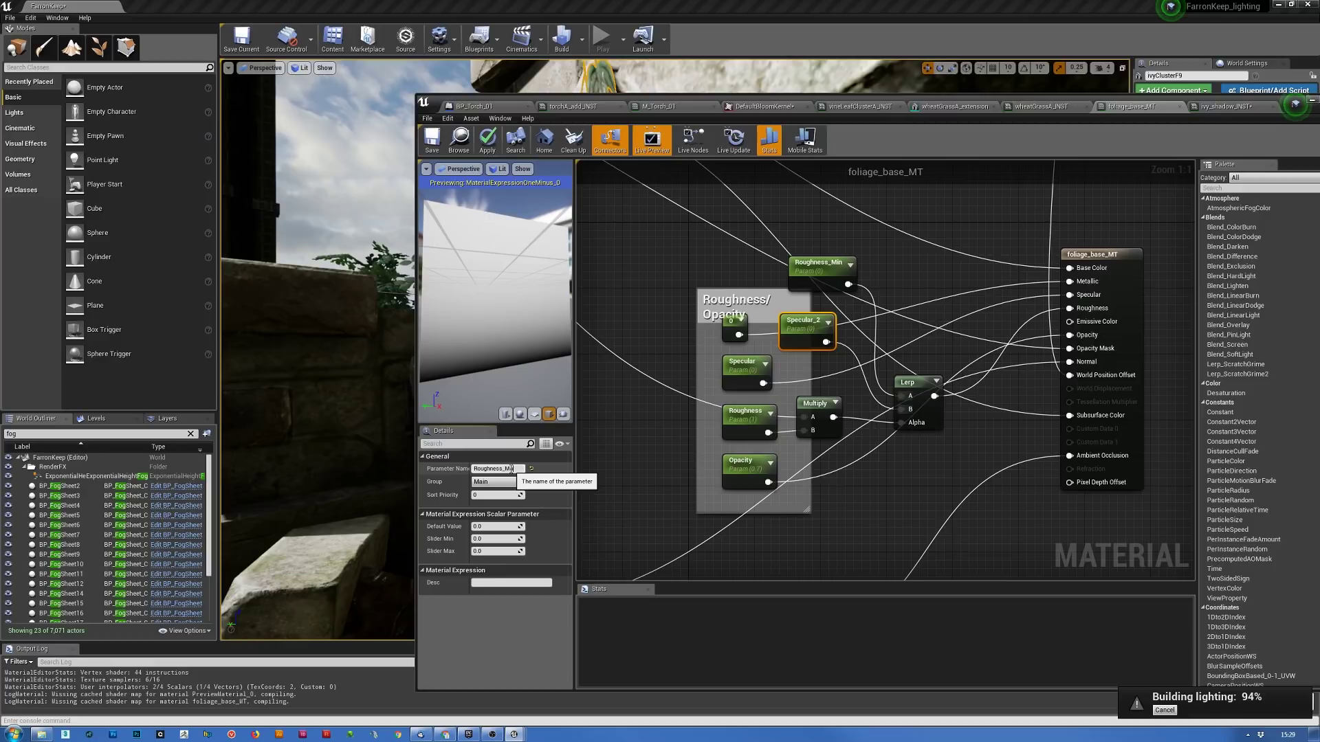
text(x)
key(Return)
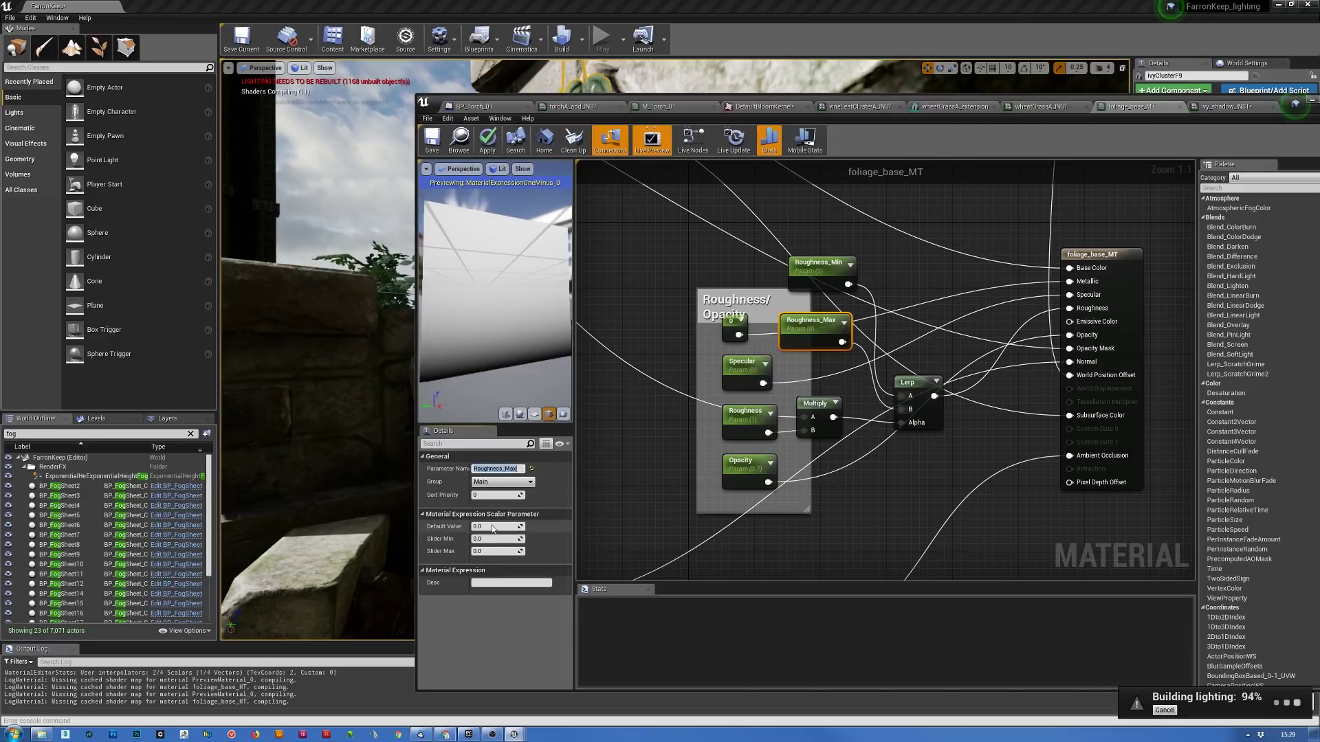
- Set the Roughness_Max parameter's default value to 1 and save the foliage_base_MT material
click(491, 526)
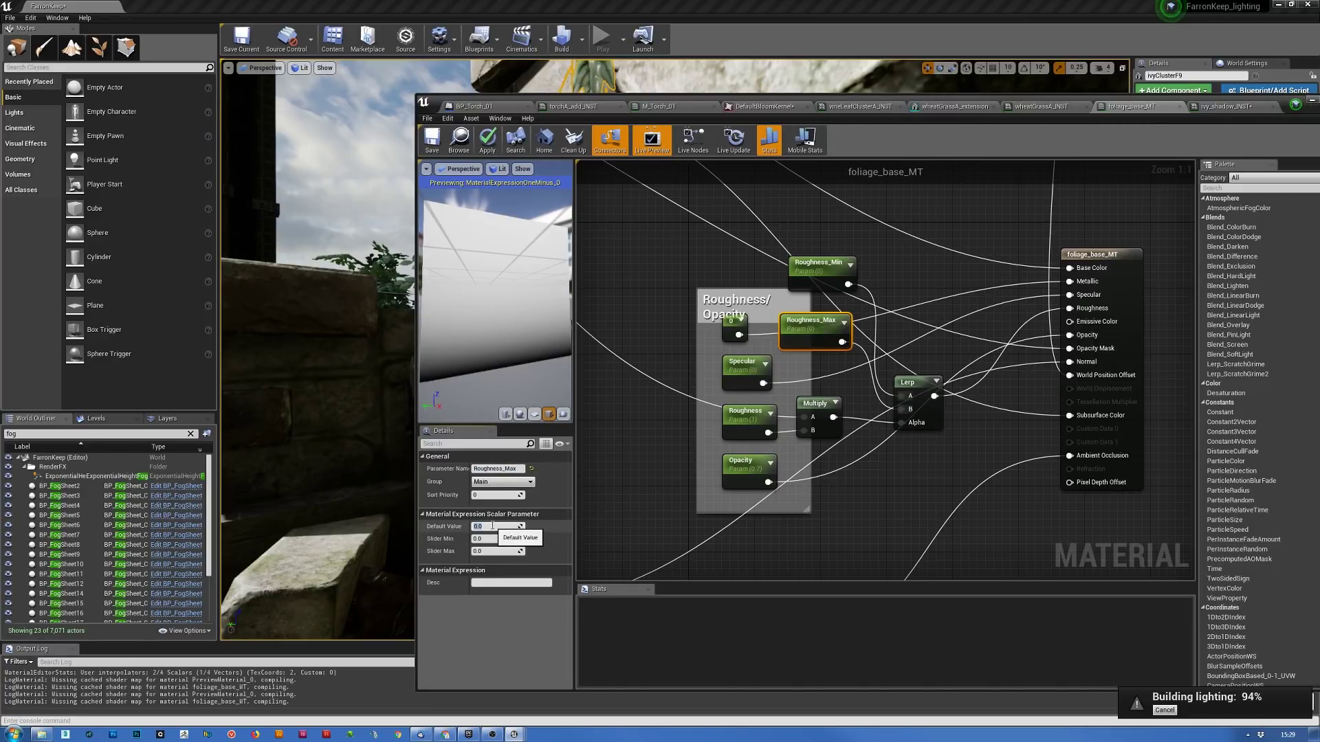
text(1)
key(Return)
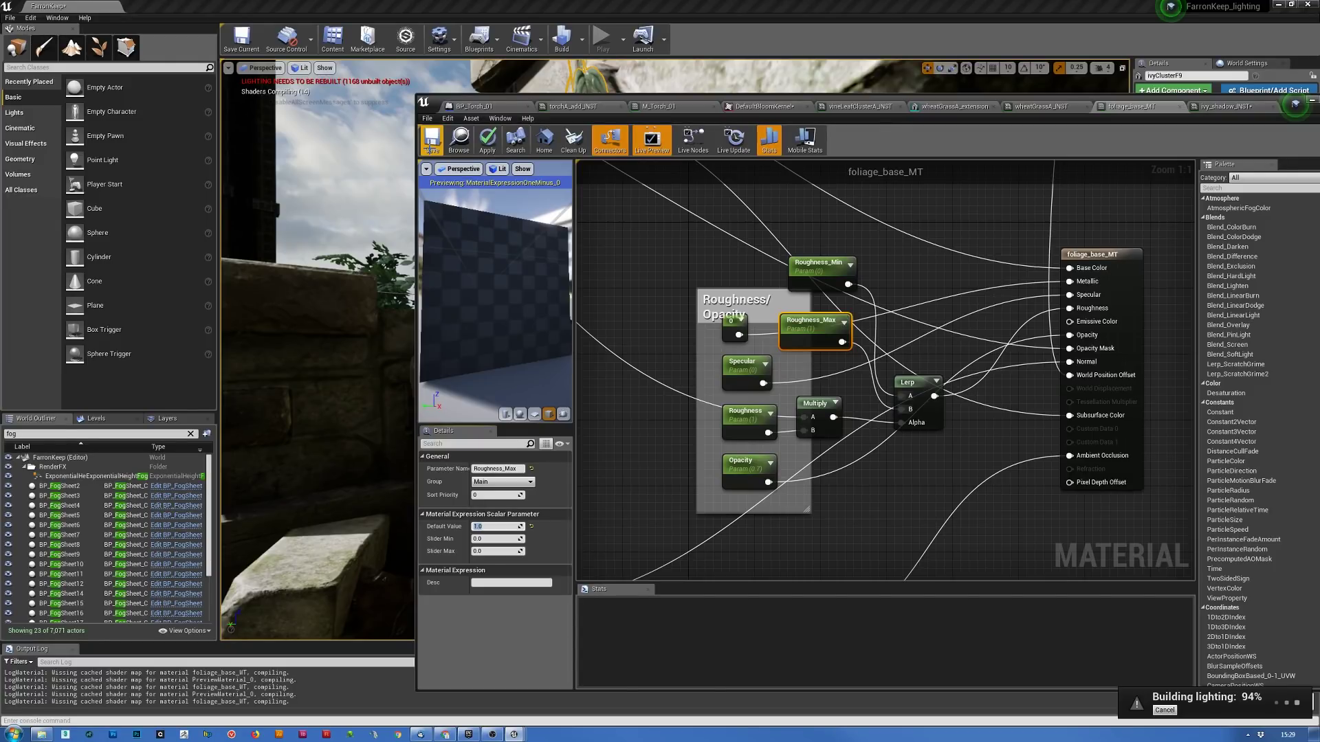
click(431, 144)
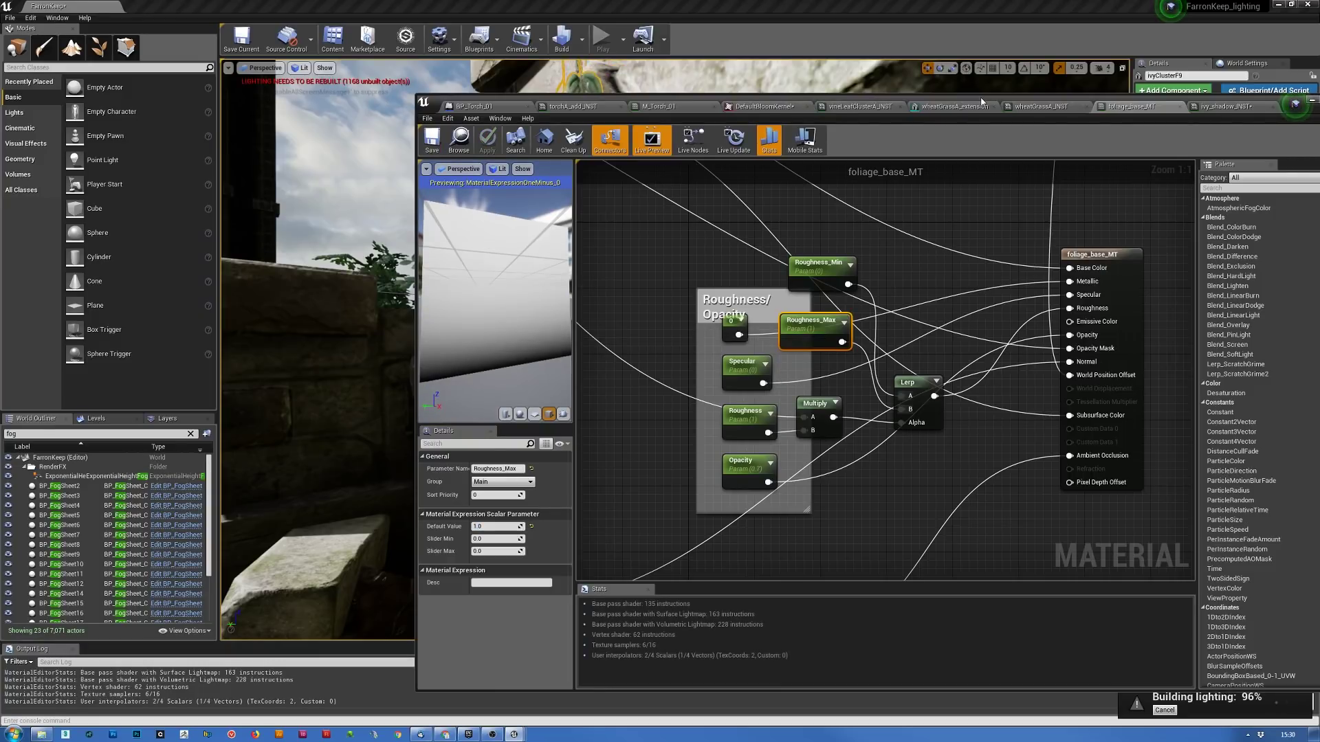
- Move the material editor clear of the level viewport and show the ivy in the Roughness buffer visualization
drag(982, 100, 1319, 110)
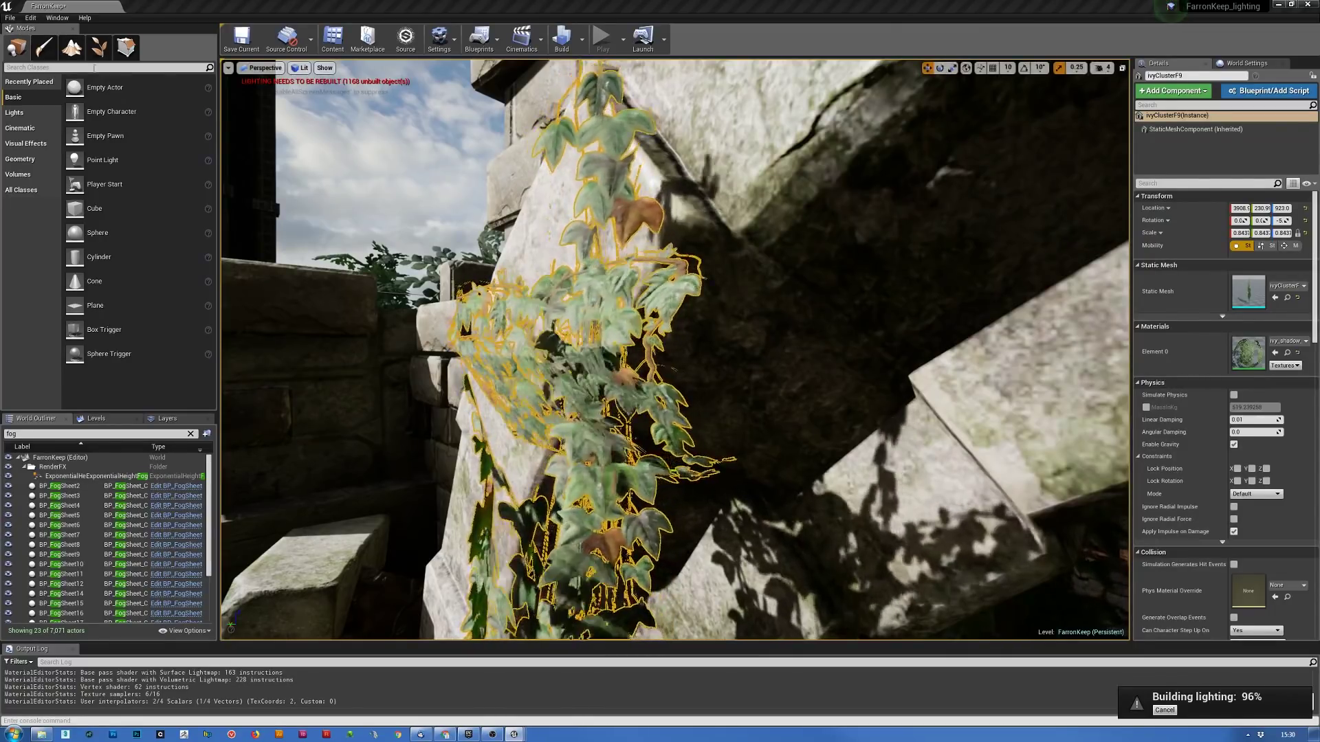
click(300, 67)
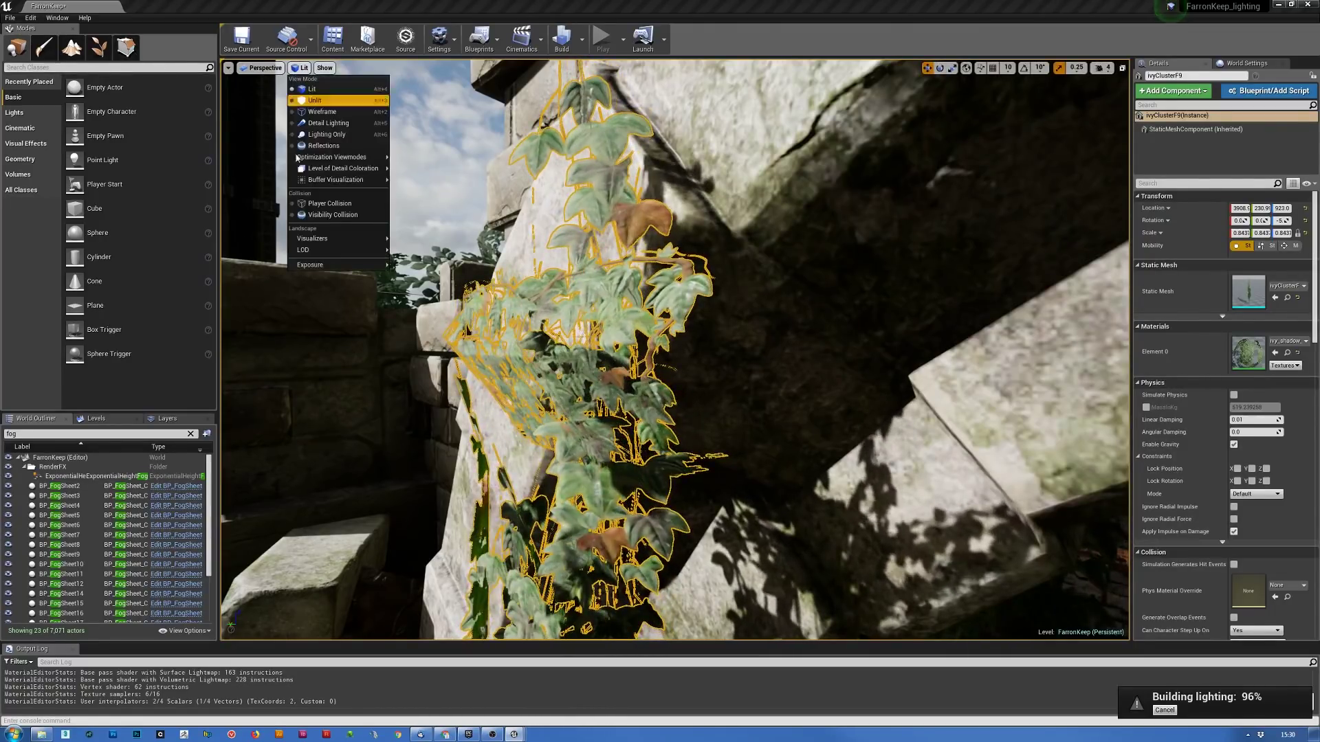
mouse_move(336, 180)
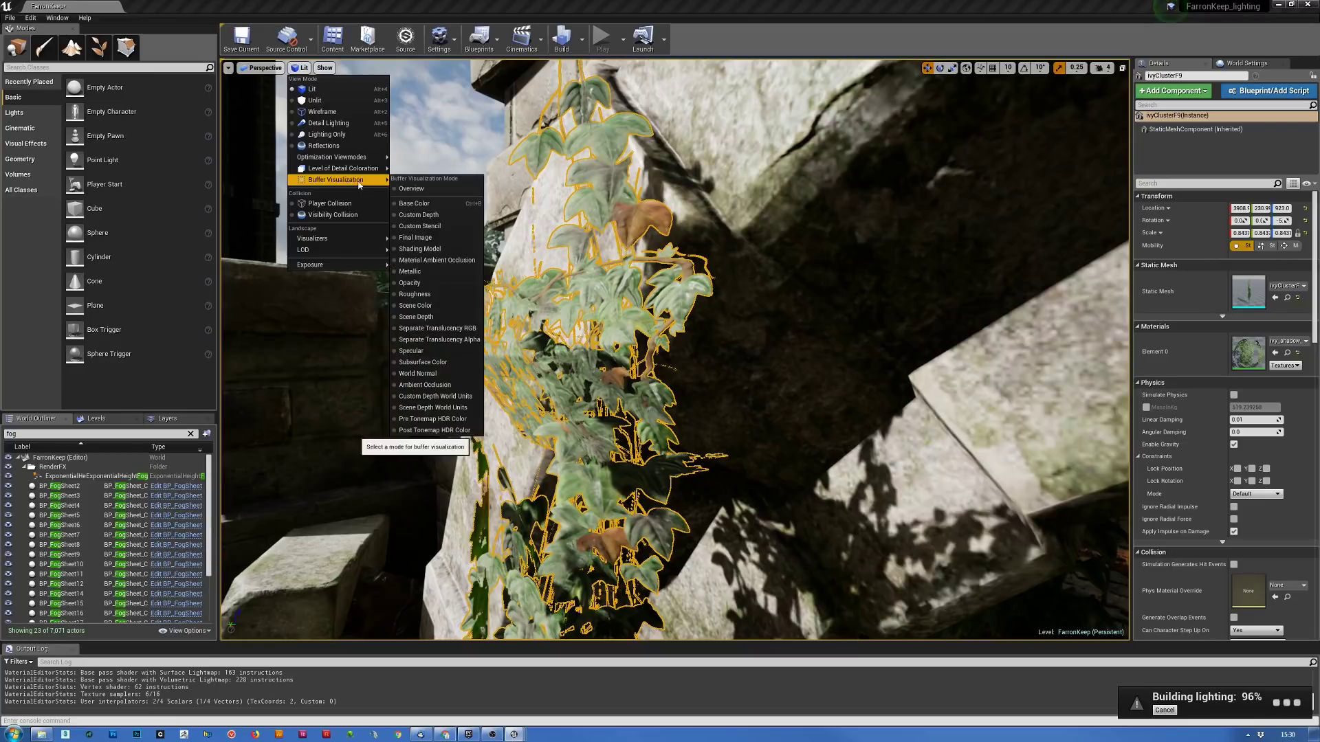
click(414, 295)
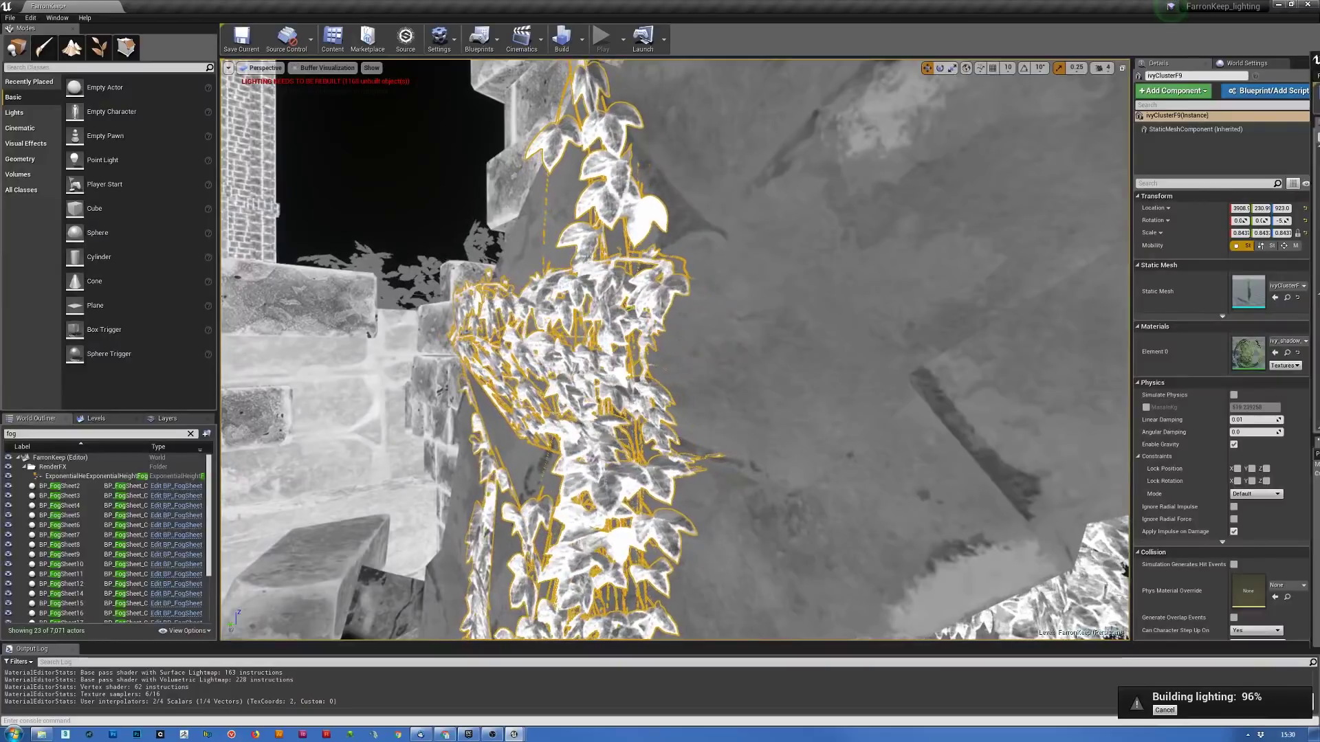
- Enable the Roughness_Max and Roughness_Min overrides in ivy_shadow_INST, toggling the Roughness override off and back on
click(948, 250)
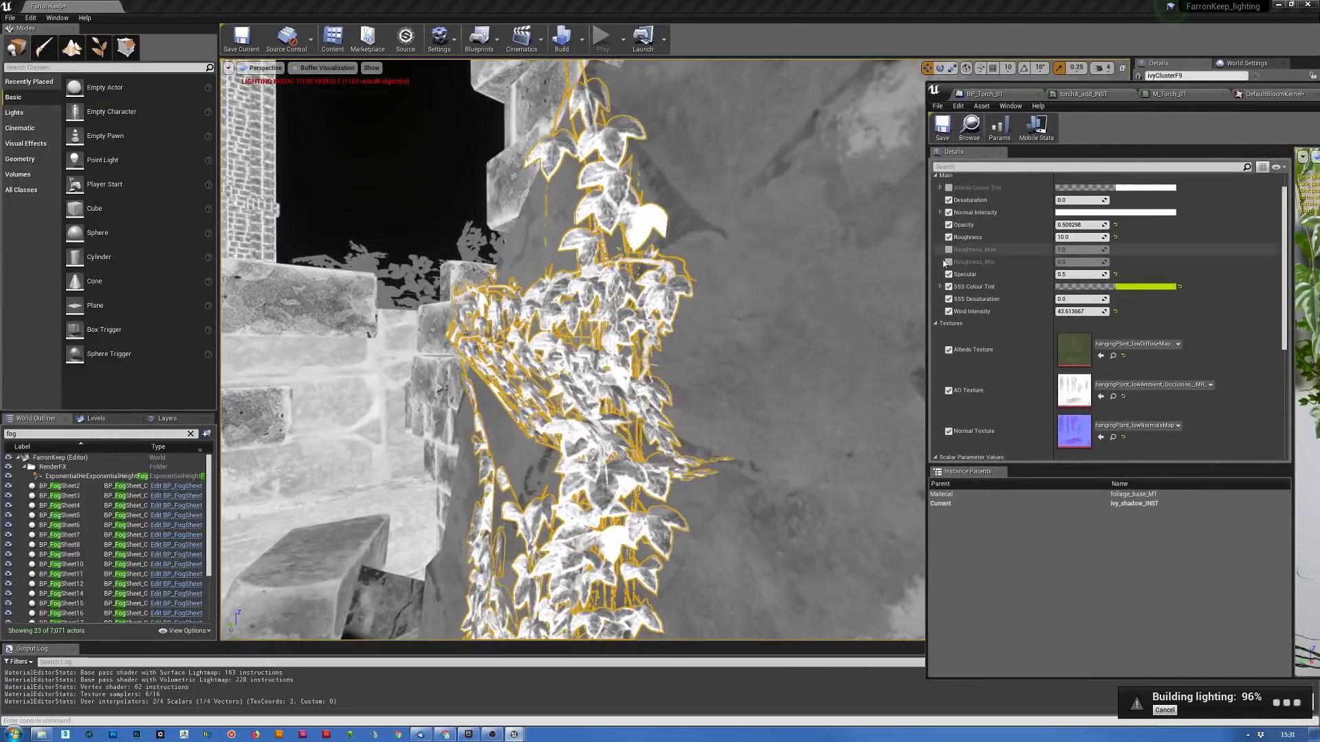
click(948, 263)
click(950, 238)
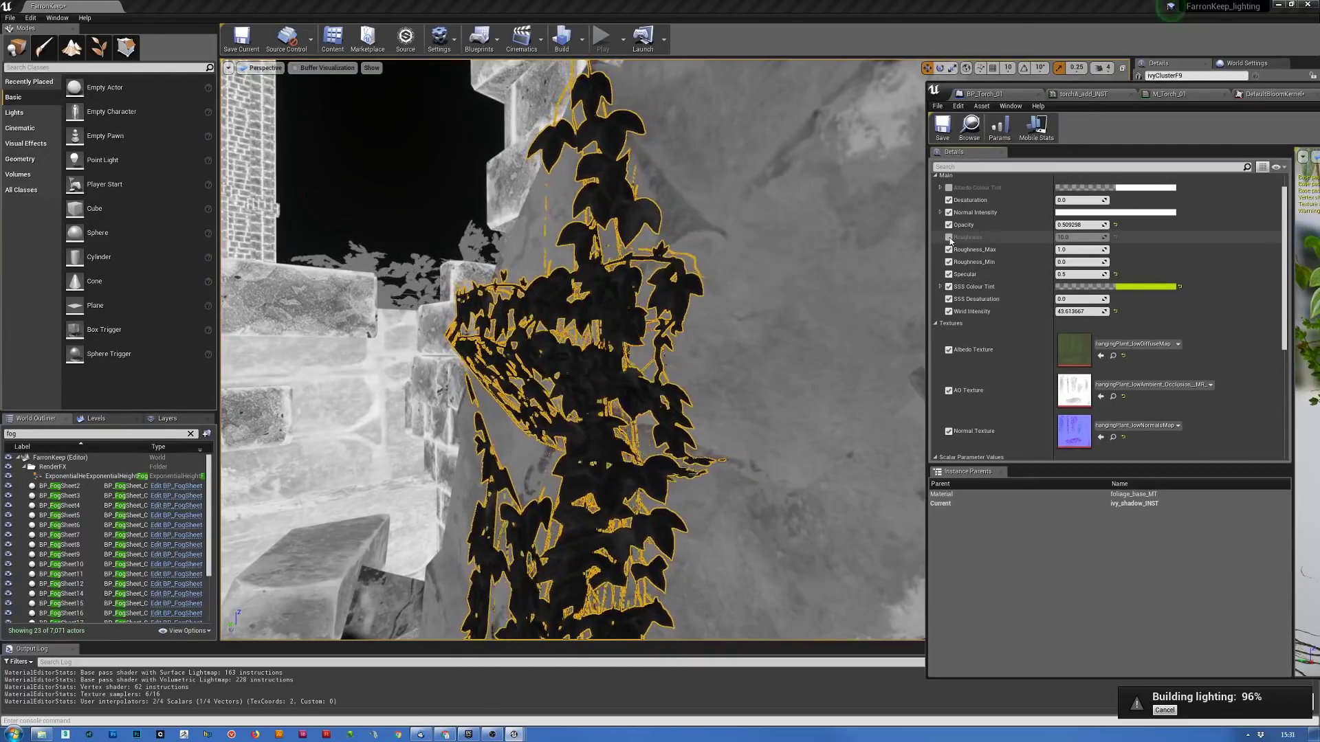
click(949, 238)
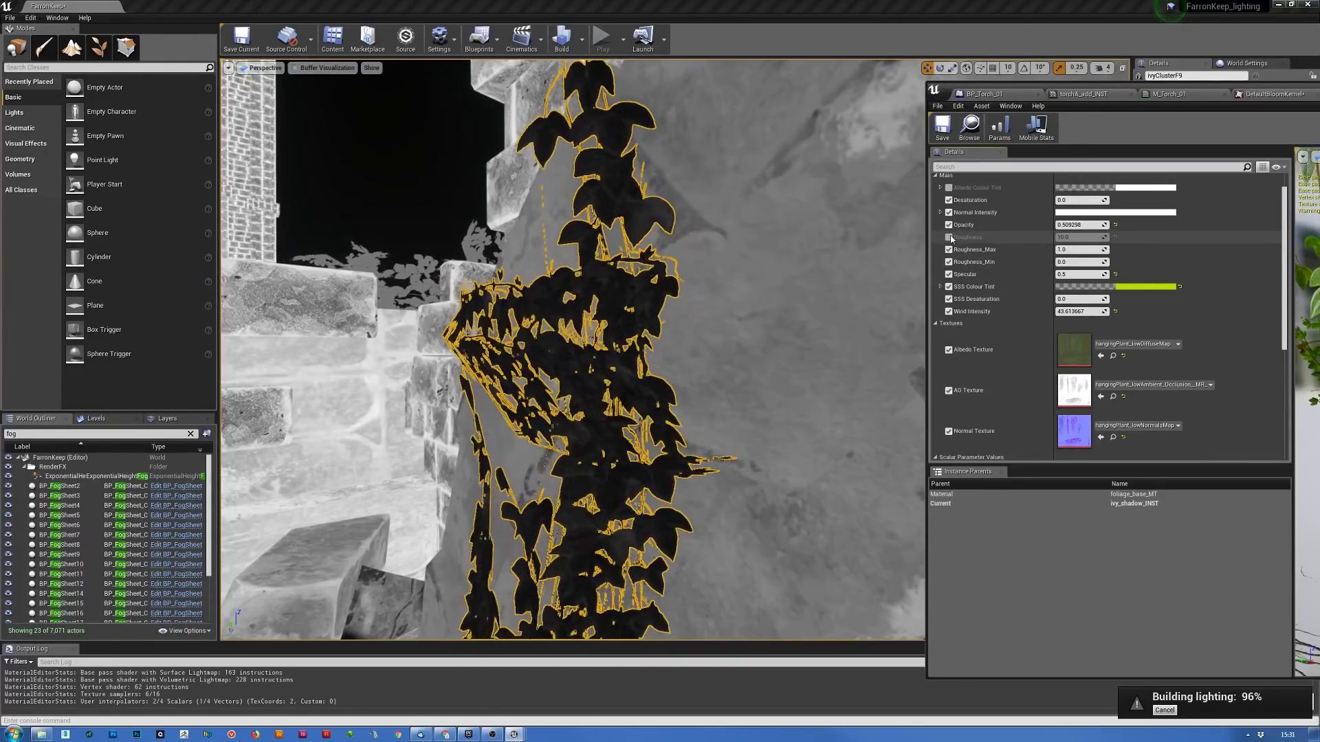
- Try a Roughness of 1 in ivy_shadow_INST, then set it to 5
click(1080, 237)
text(1)
key(Return)
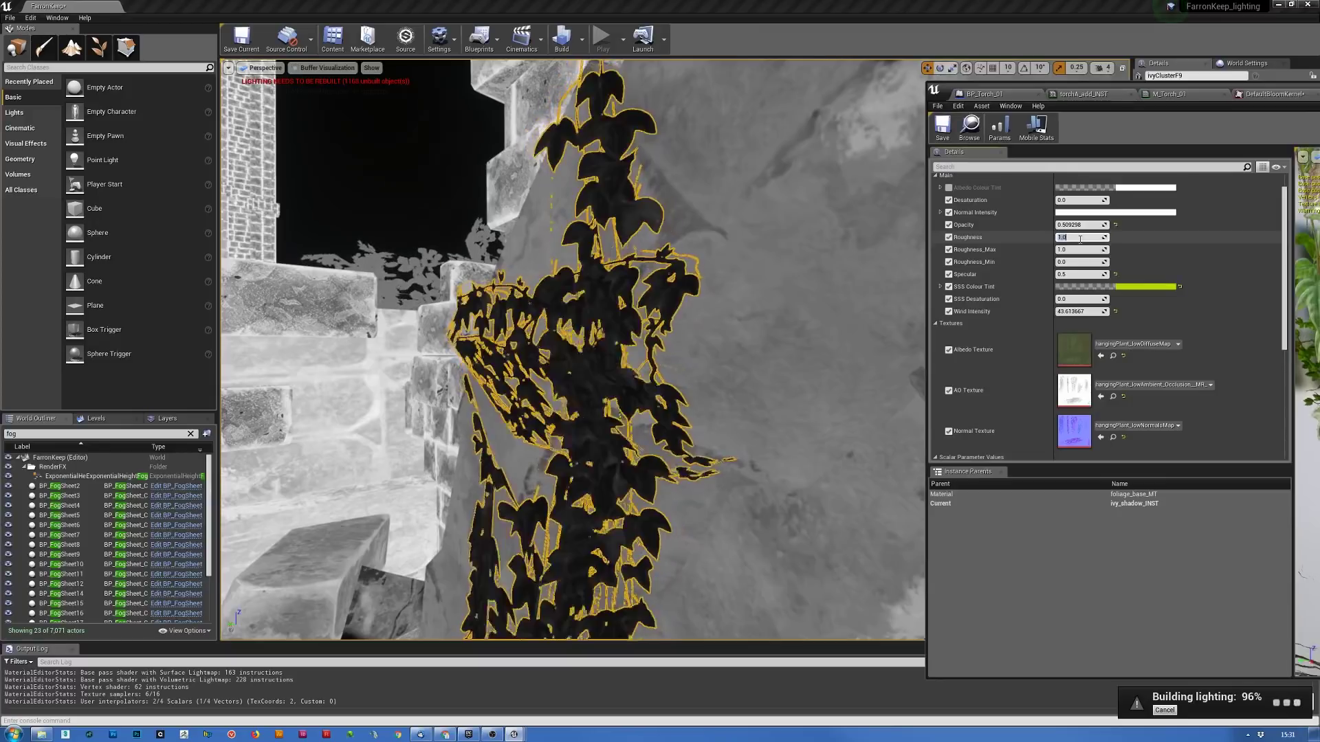
text(5)
key(Return)
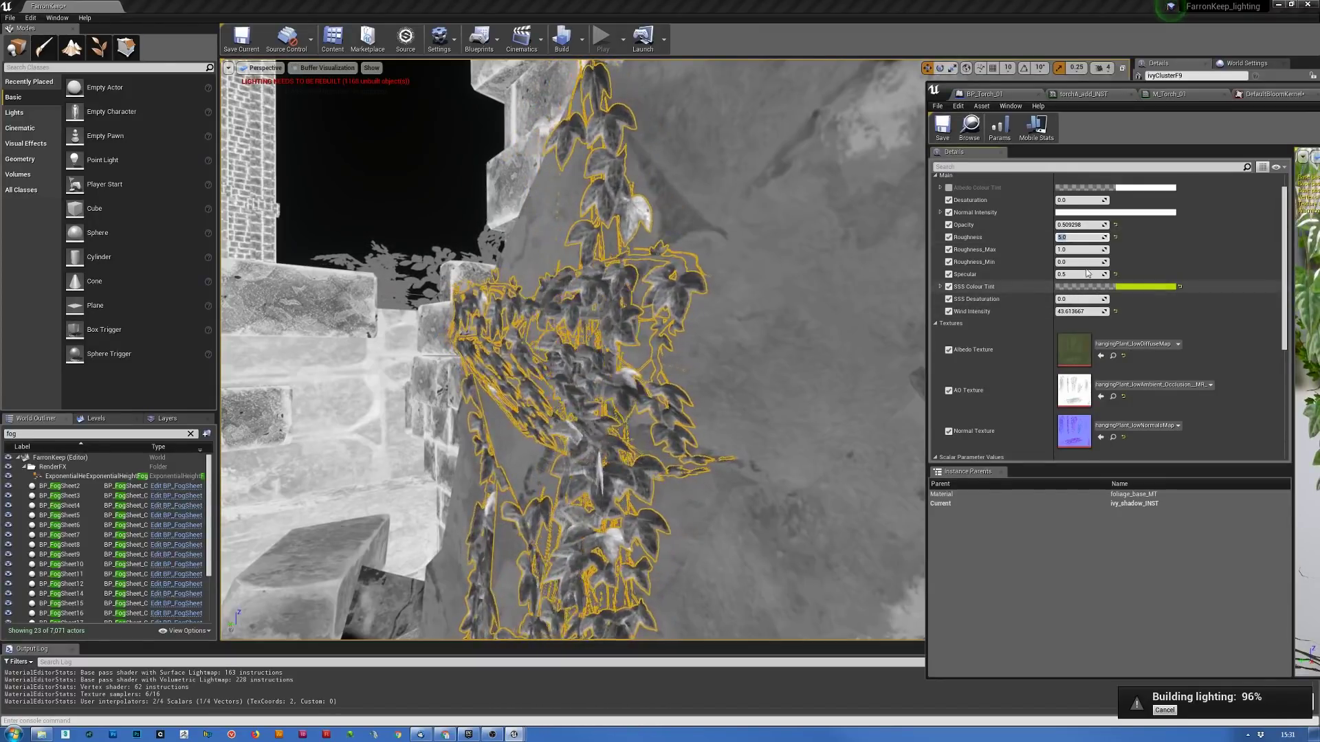
- Set the ivy instance's Roughness_Min to 0.25
click(1071, 262)
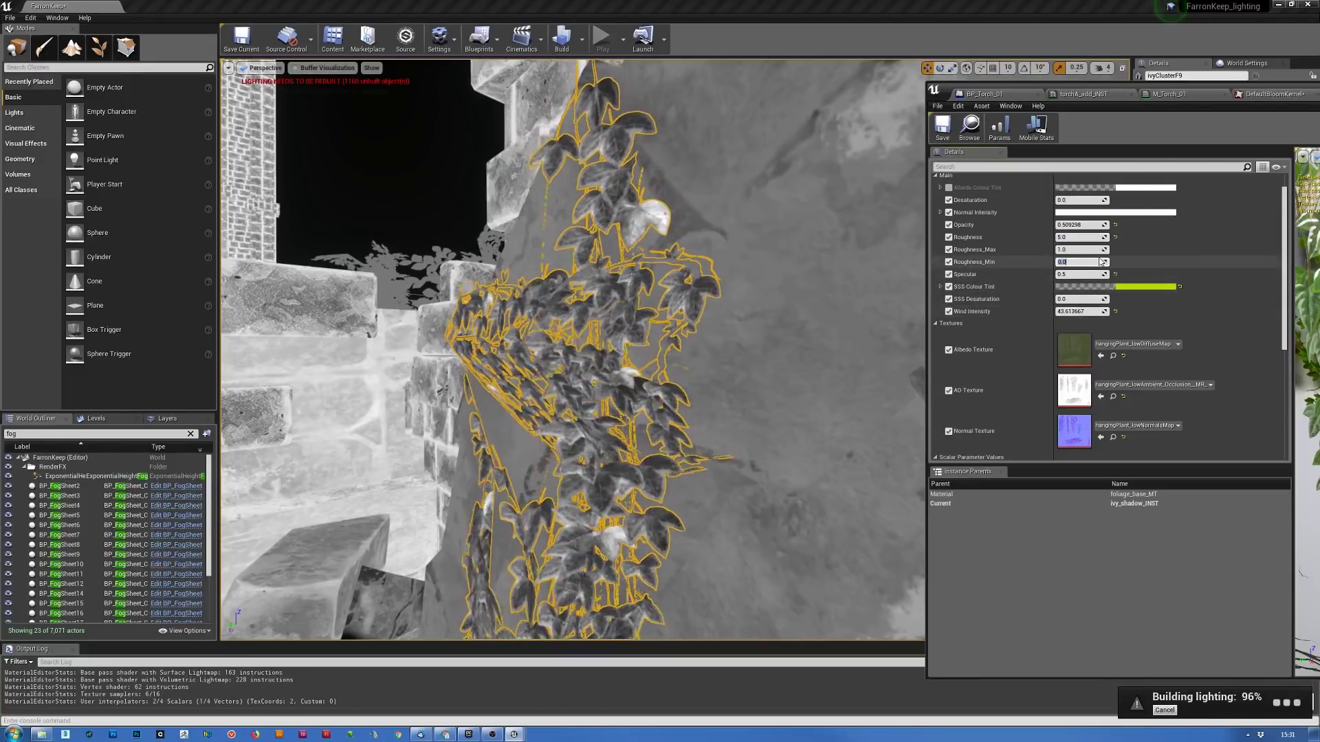
text(0.25)
key(Return)
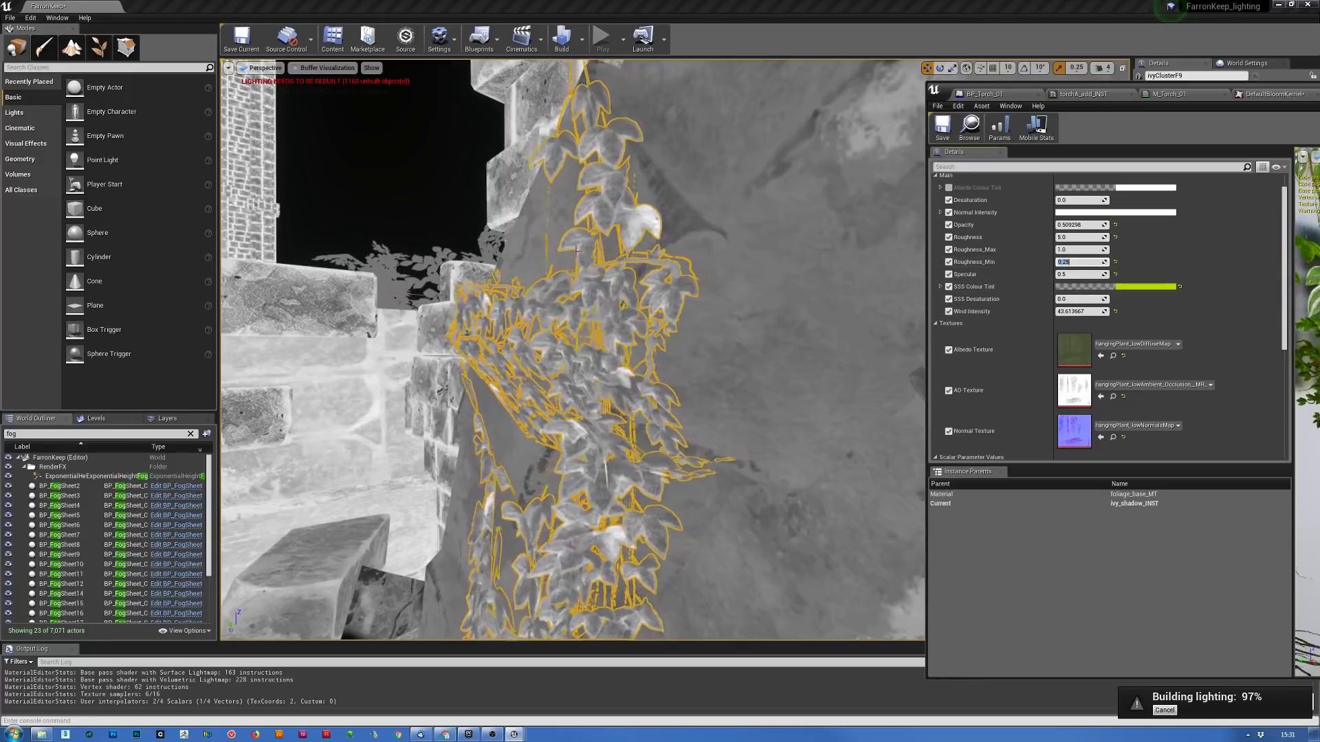
- Inspect the ivy's roughness up close and return the level viewport to Lit shading
key(w)
right_drag(653, 284, 693, 284)
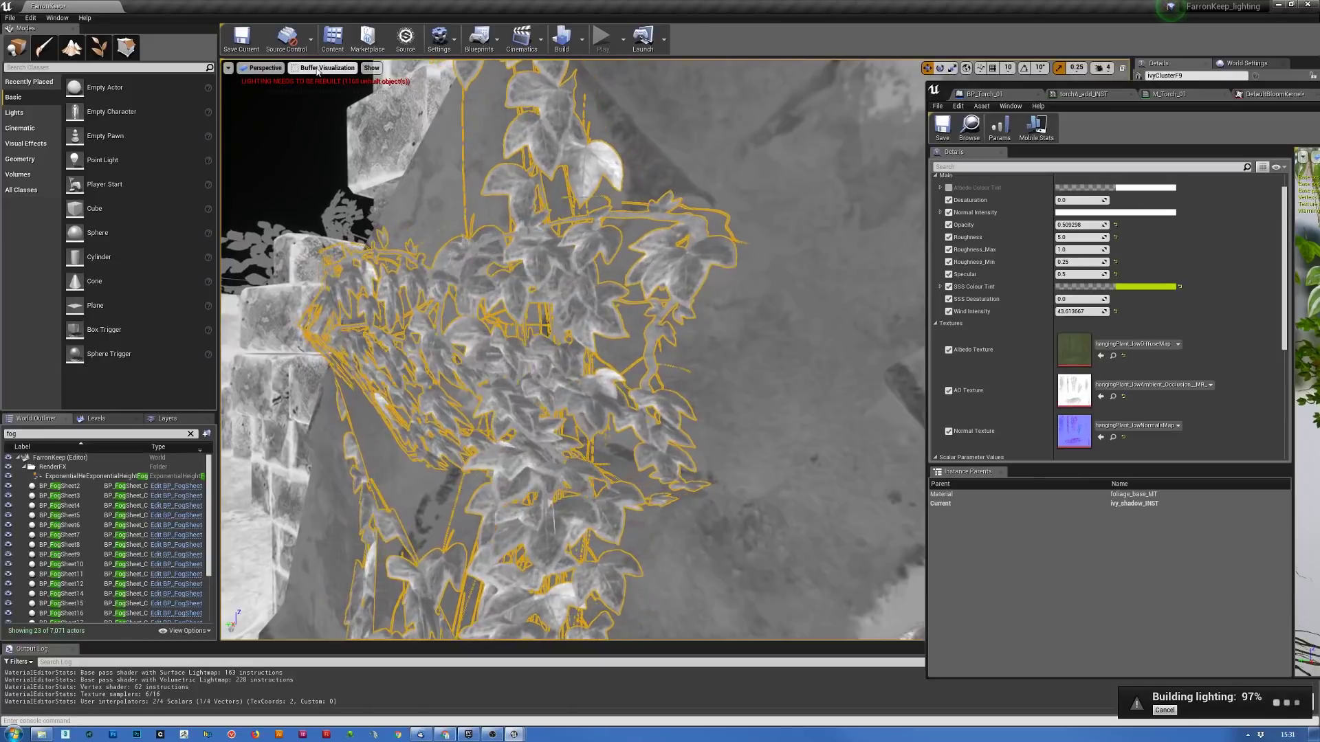
click(324, 67)
click(313, 91)
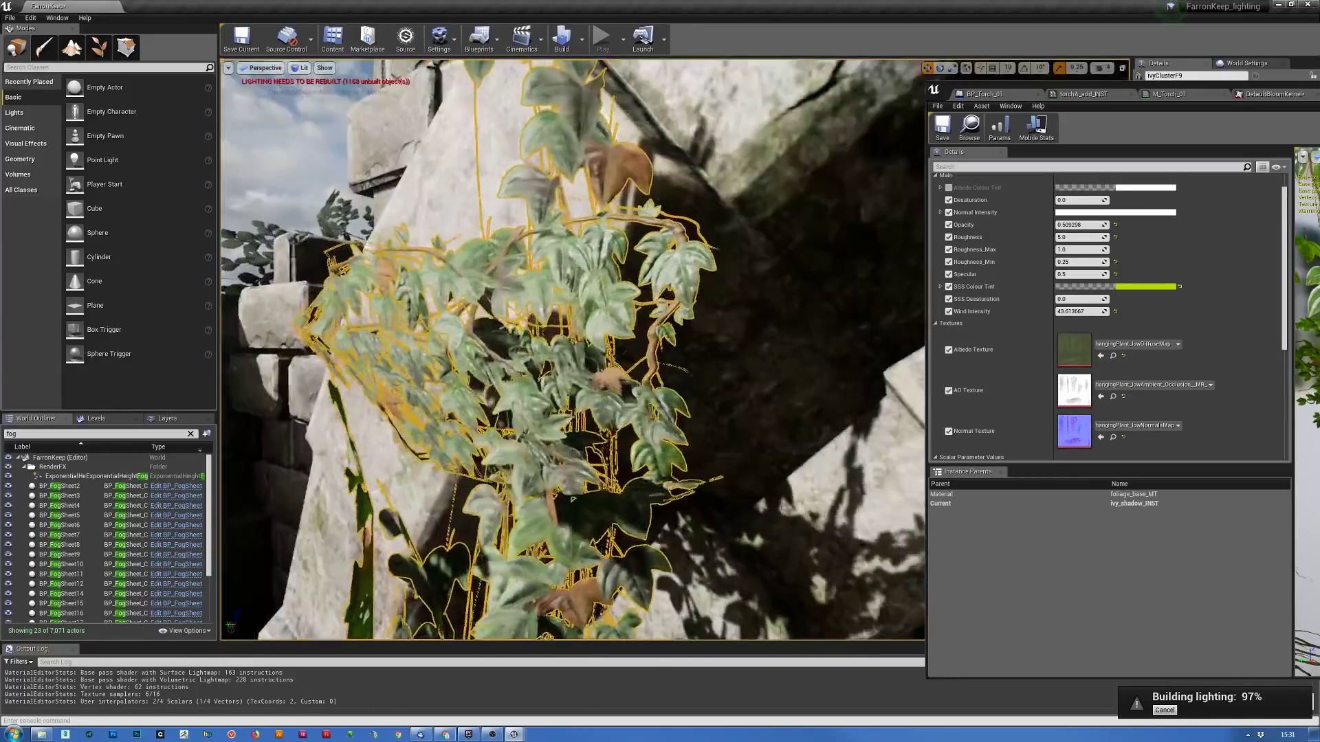
- Review the lit ruins from the walkway to the torch-lit courtyard and move the material instance window off the viewport
right_drag(631, 438, 835, 421)
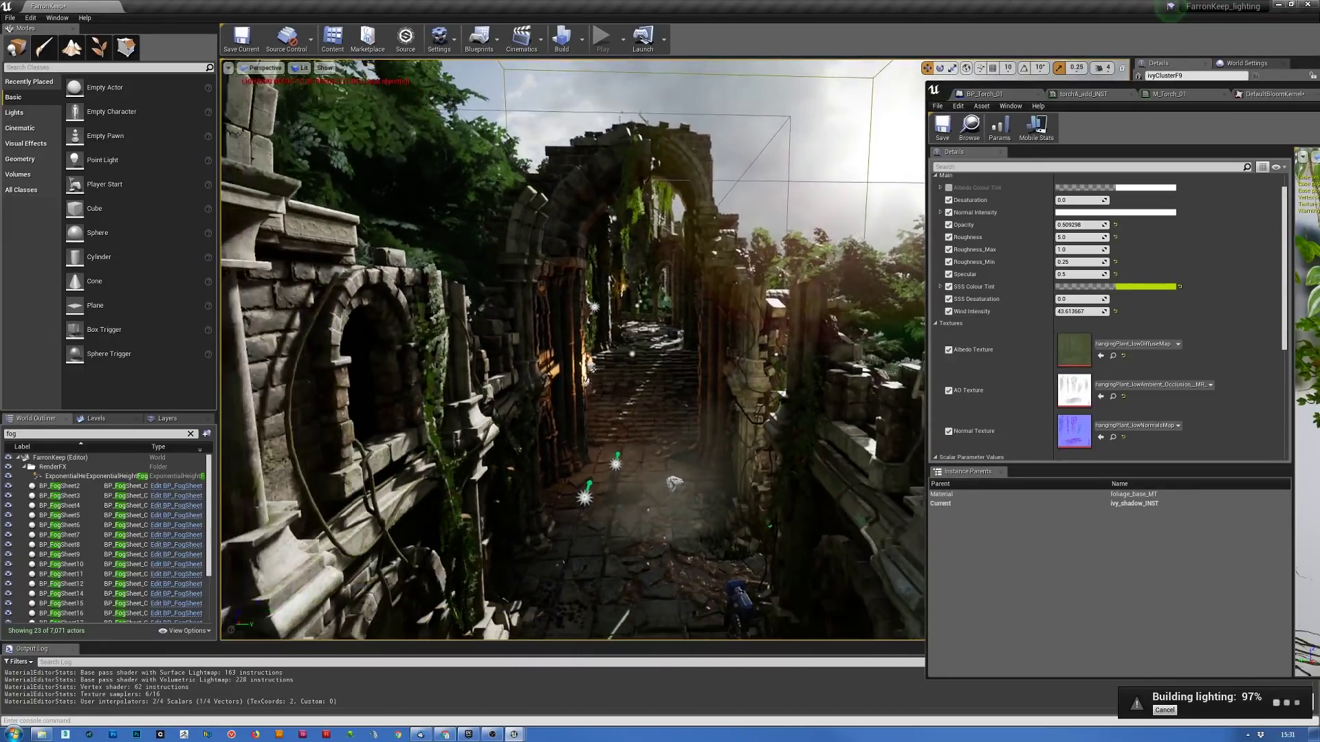
right_drag(836, 421, 819, 421)
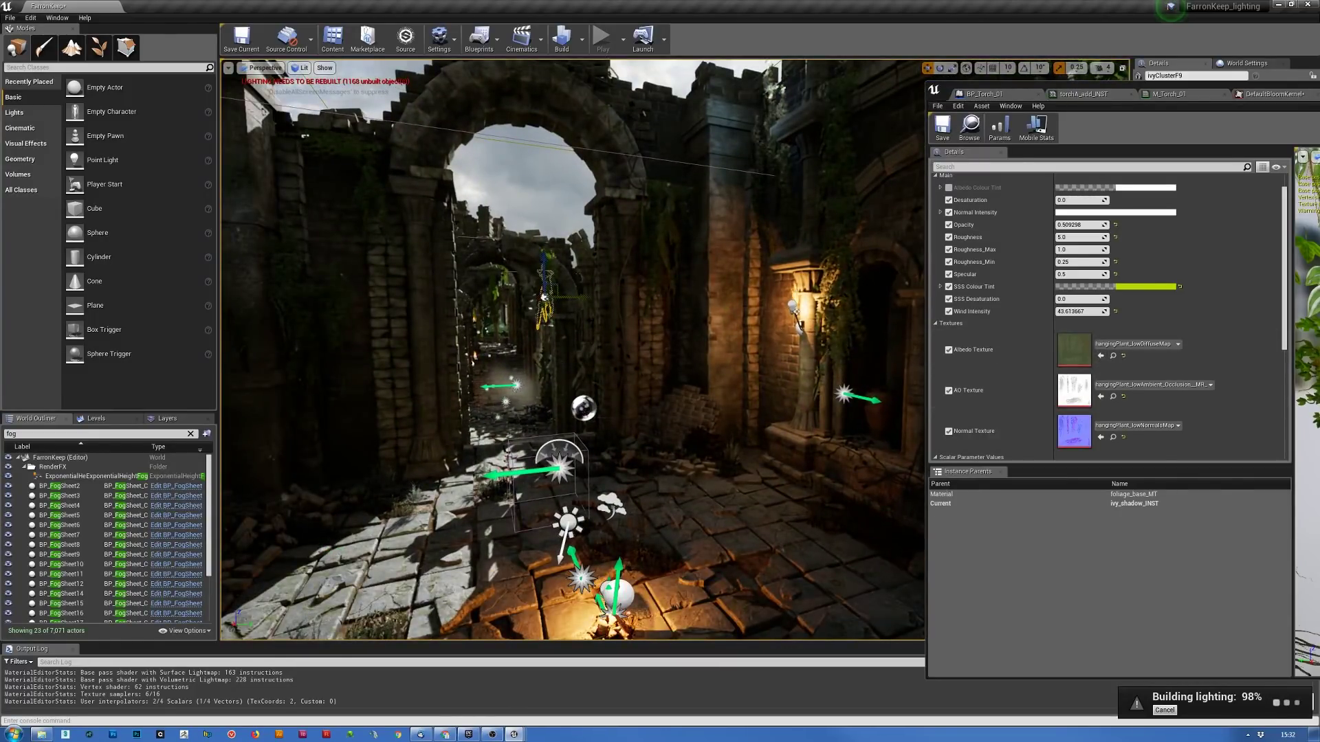
click(1127, 85)
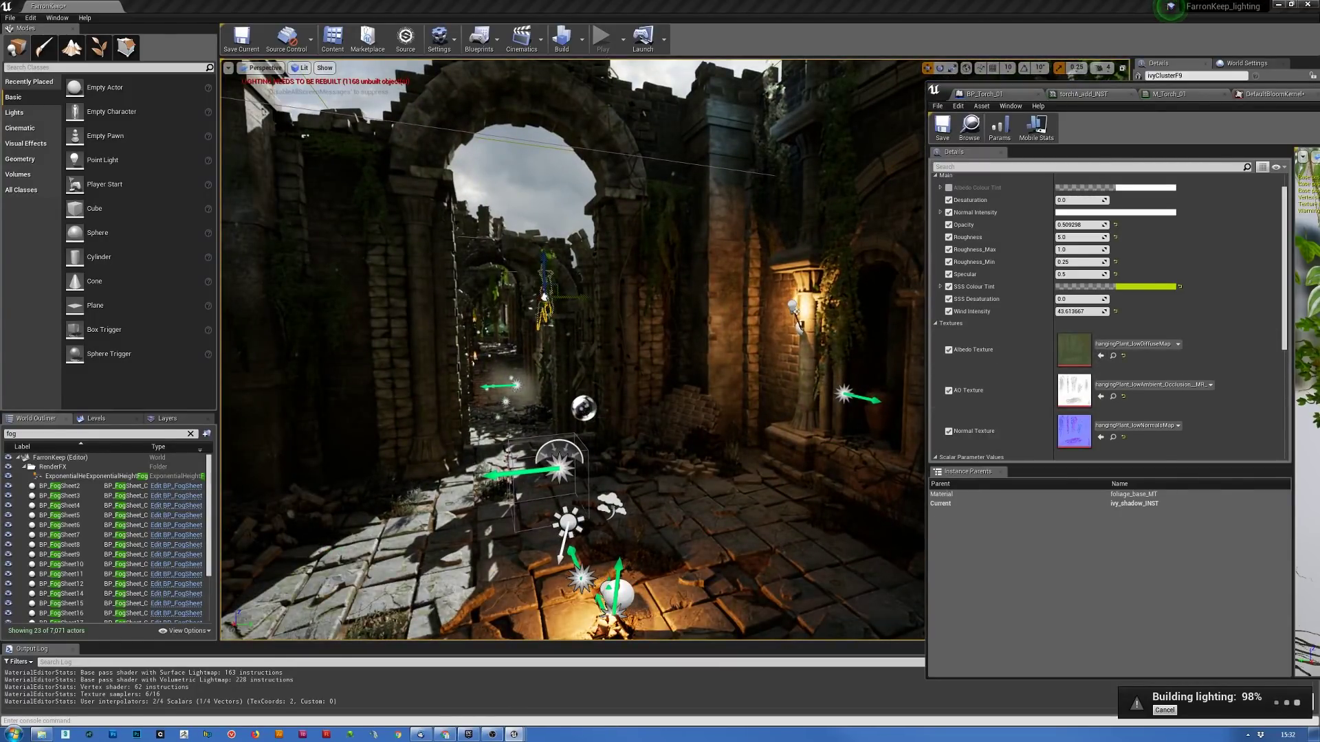
drag(1128, 85, 1319, 78)
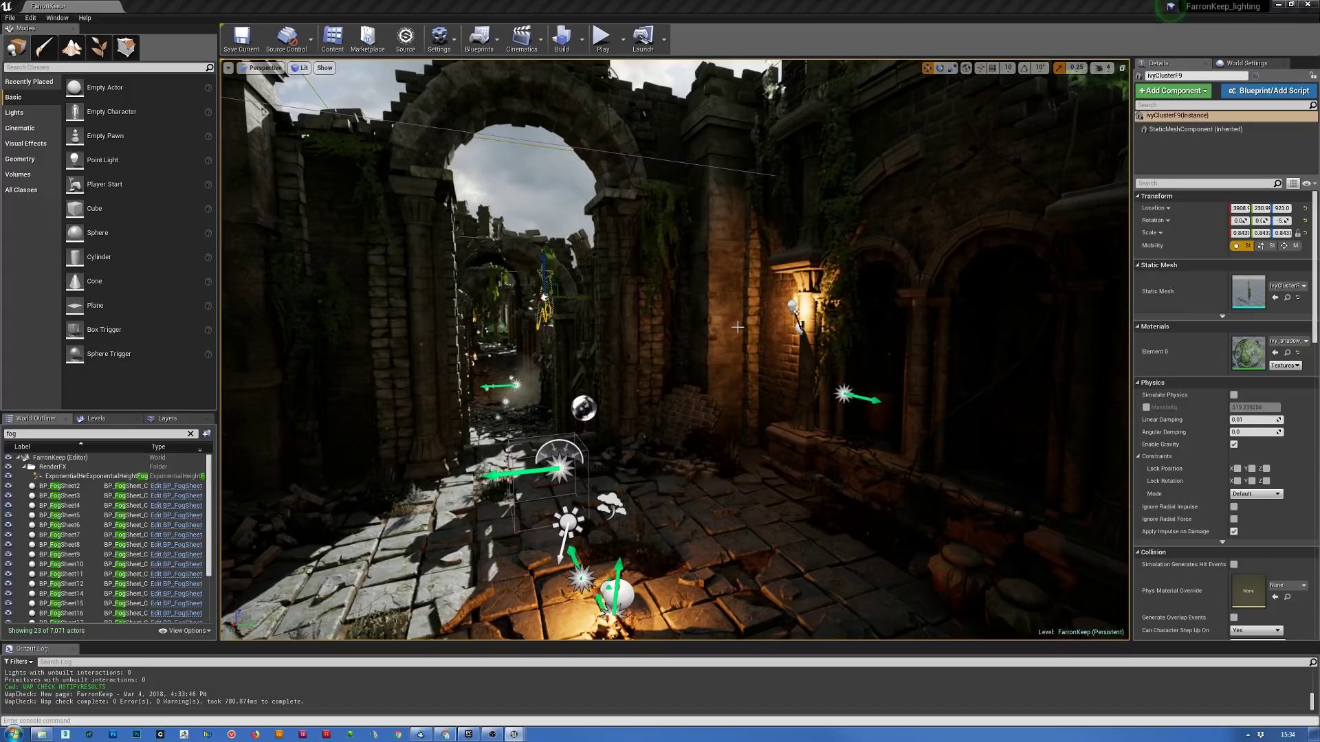
- Turn on game view to hide the editor icons and frame the sun shining through the courtyard arch
right_drag(822, 346, 918, 346)
key(g)
key(s)
key(w)
key(s)
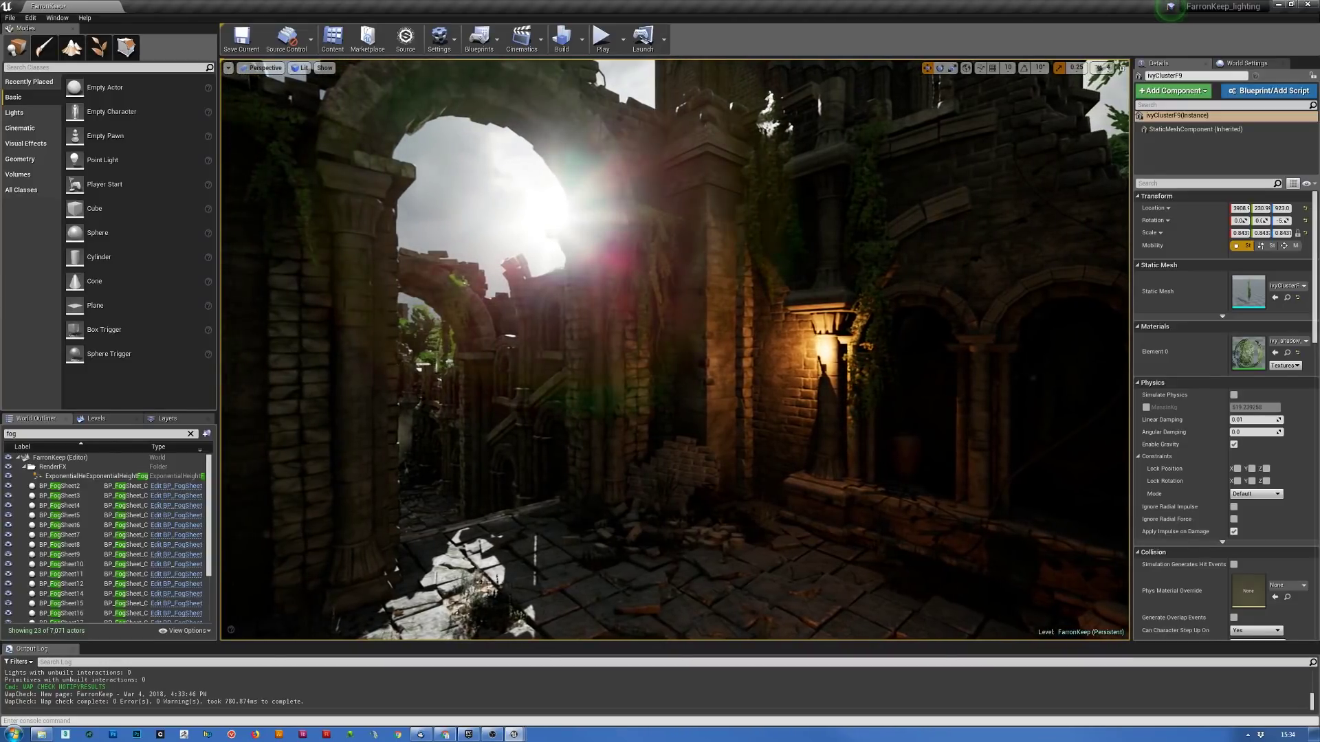
- Filter the level's actors by "post", select the PV_Exposure volume and bring its advanced convolution bloom settings into view
click(56, 433)
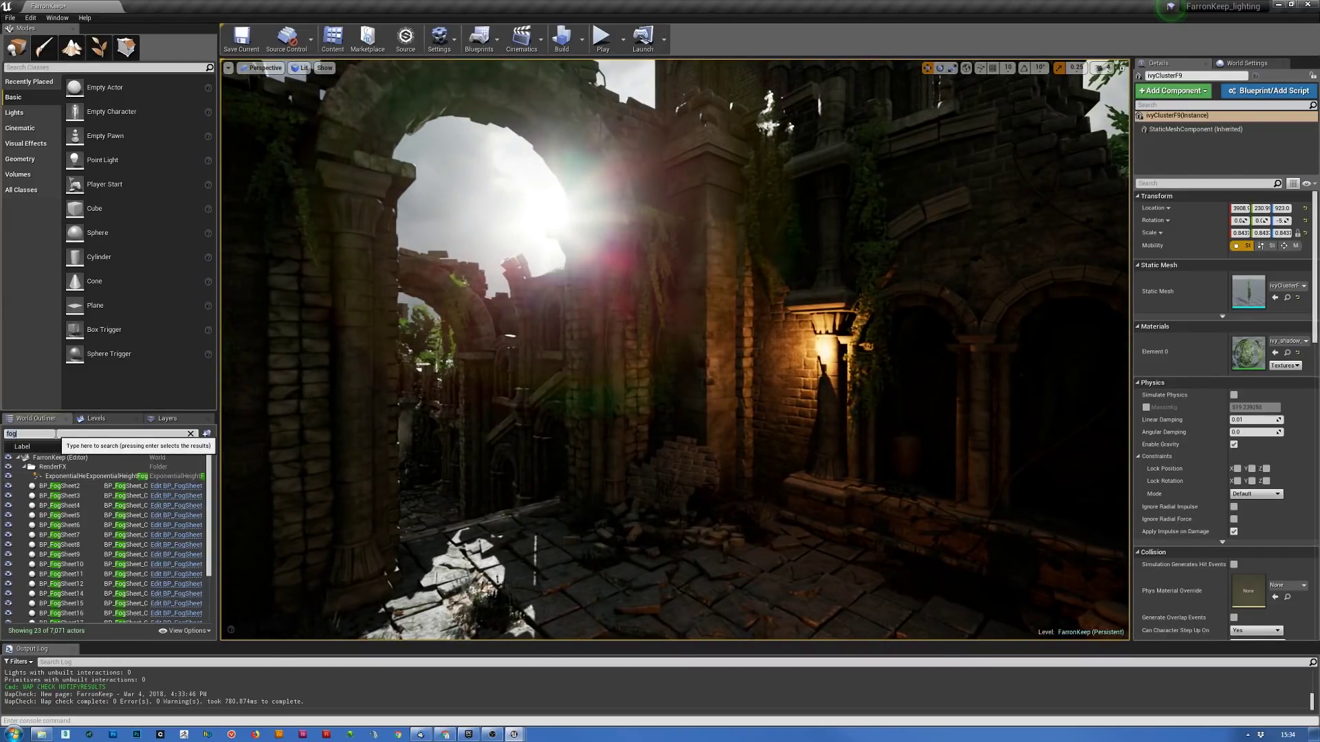
text(post)
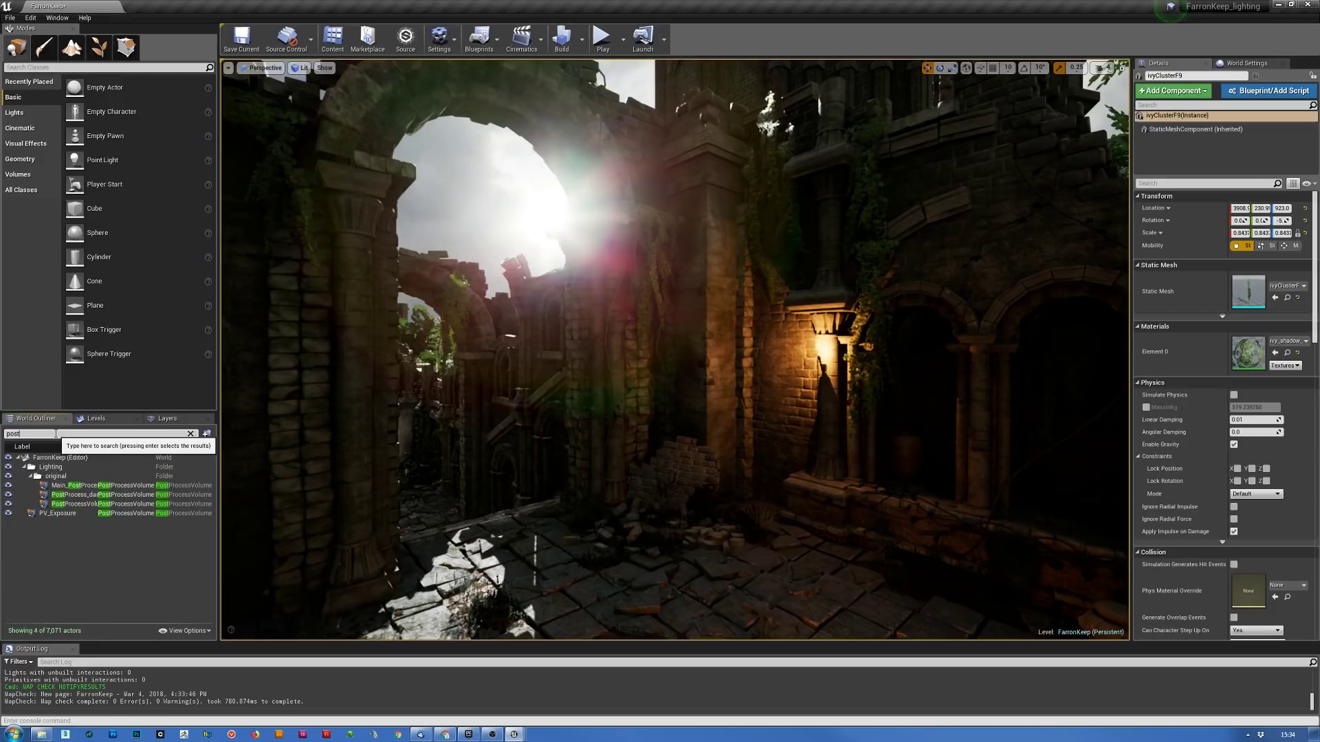
click(57, 513)
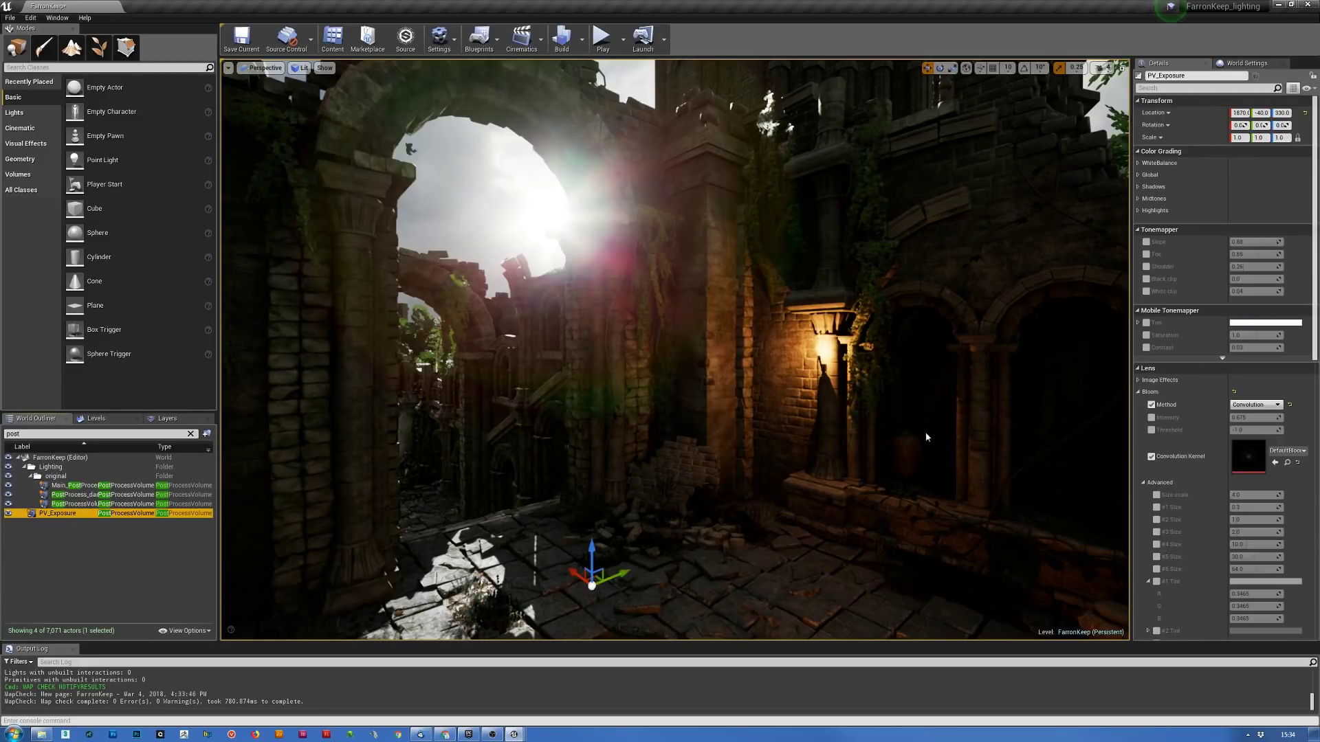
scroll(1247, 440, down, 6)
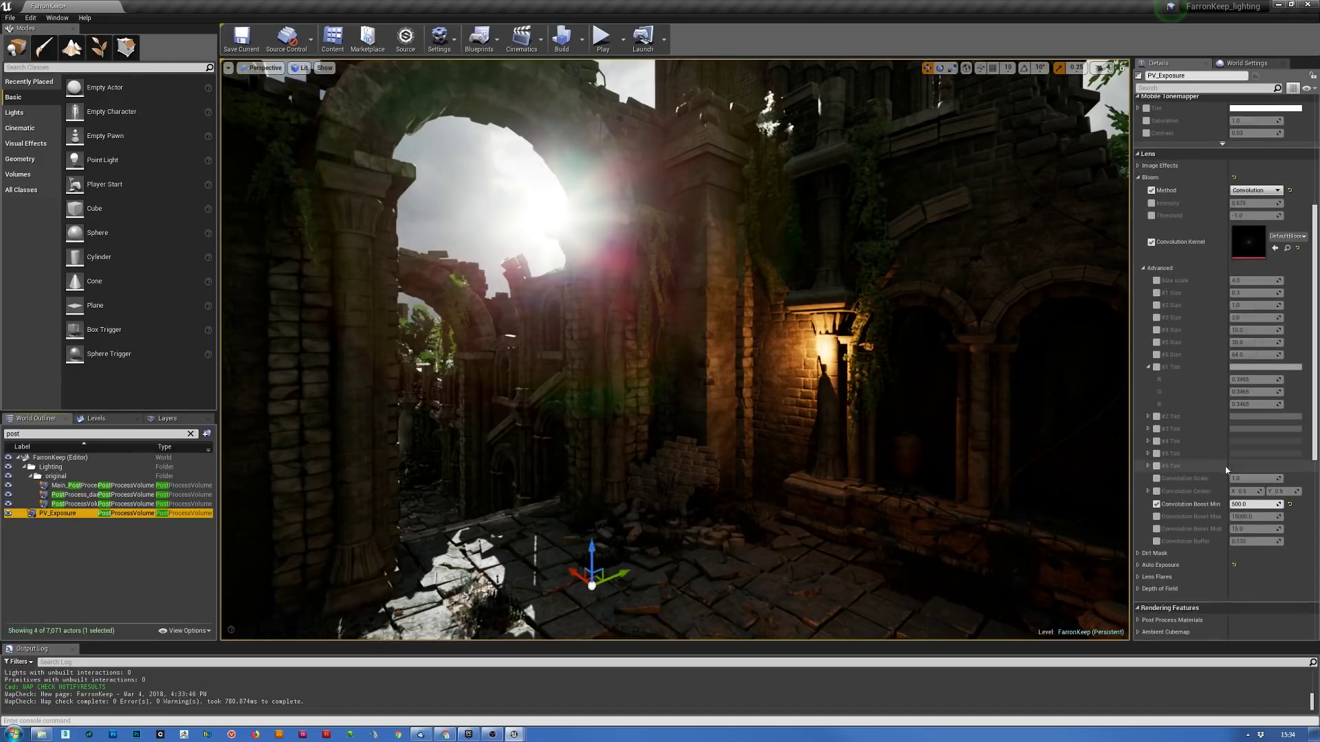
- Set PV_Exposure's Convolution Boost Min to 800 and check the sun glare around the arch
click(1265, 504)
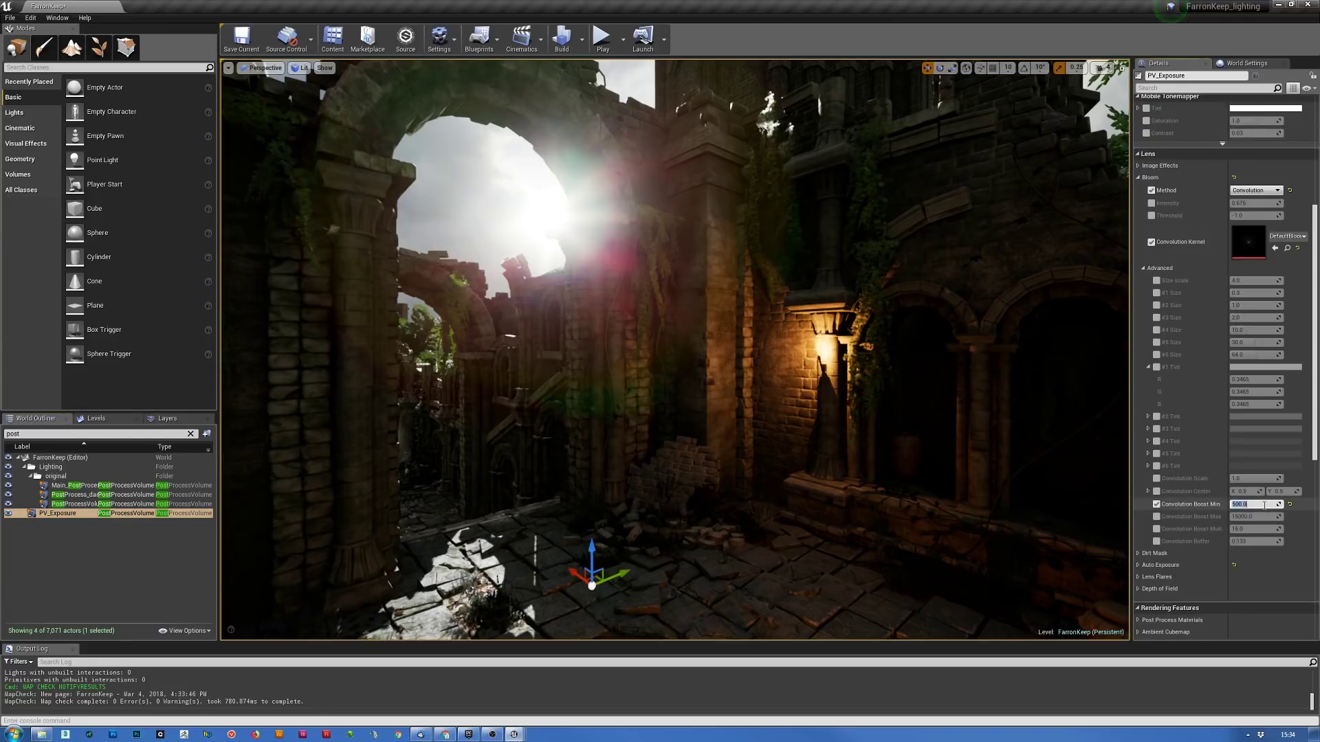
text(800)
key(Return)
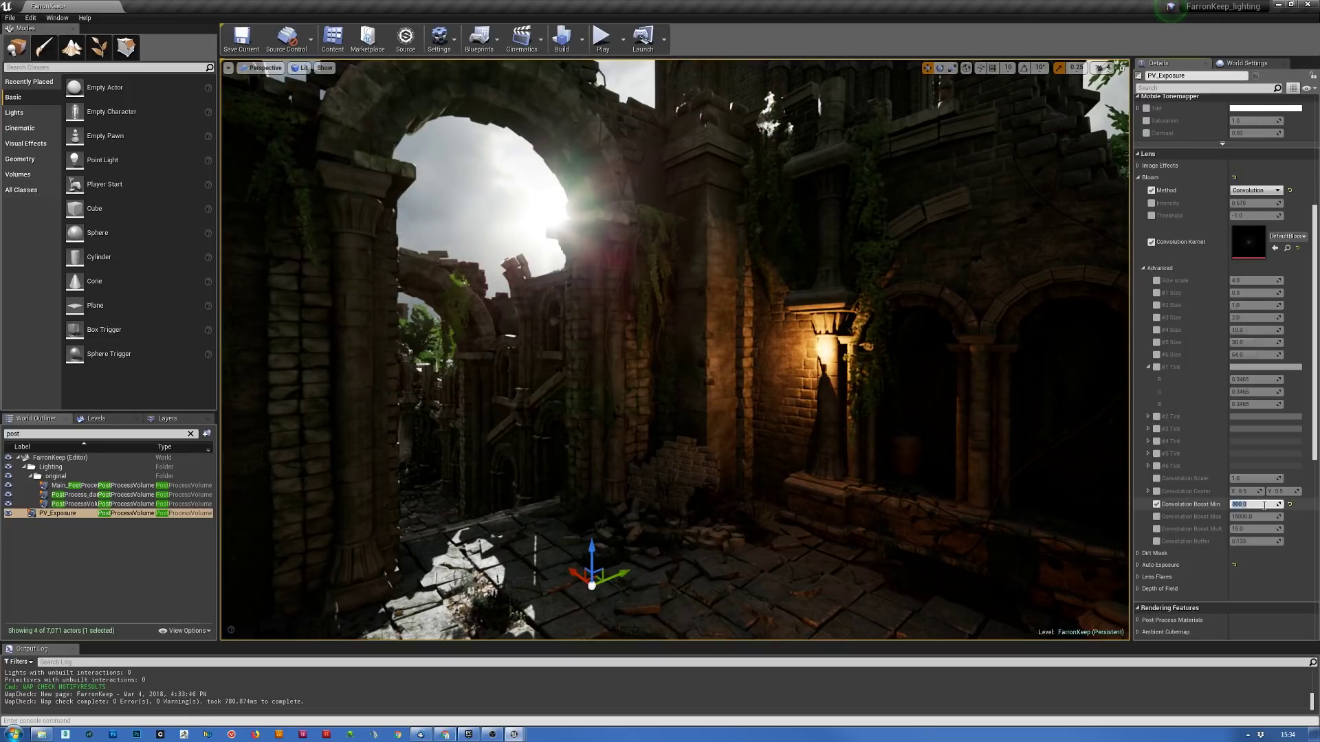
right_drag(674, 351, 581, 359)
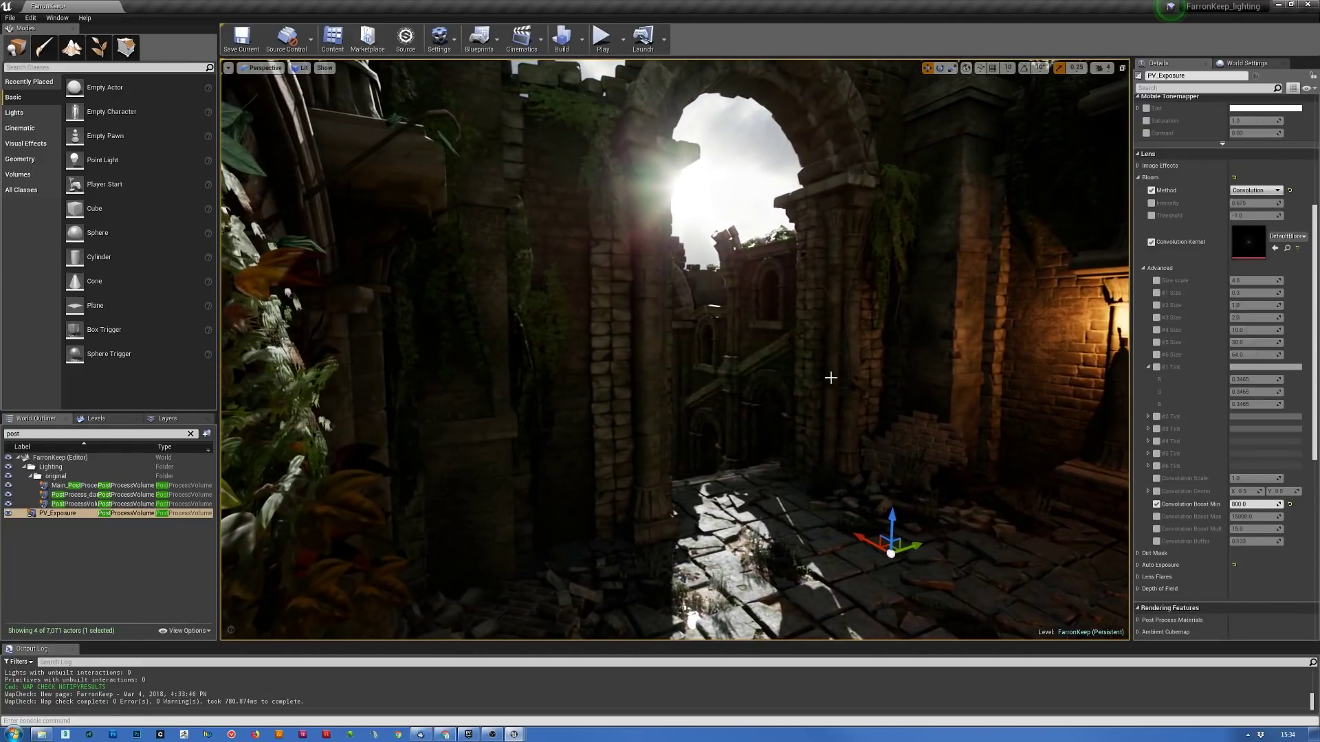
- Set PV_Exposure's Convolution Boost Min to 700 and check the bloom along the ruined walkway
click(1252, 504)
text(100)
key(Return)
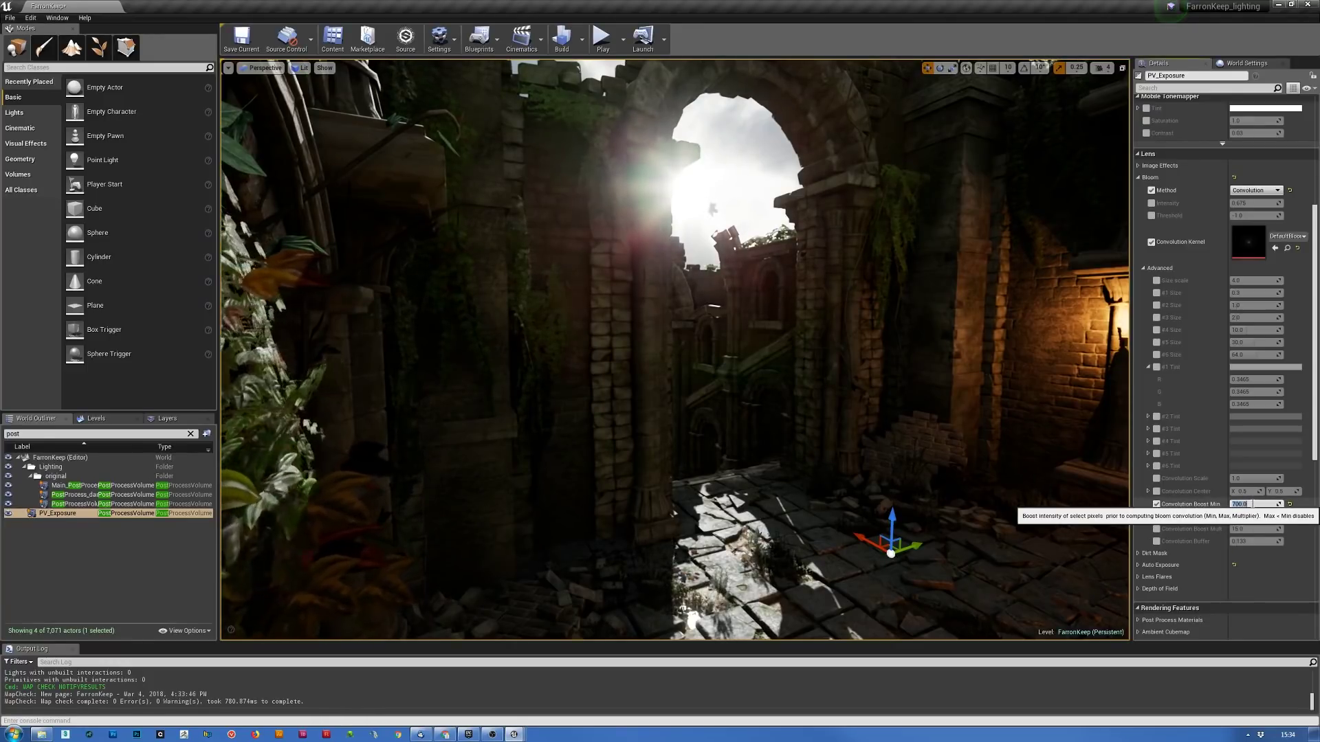
right_drag(848, 294, 848, 294)
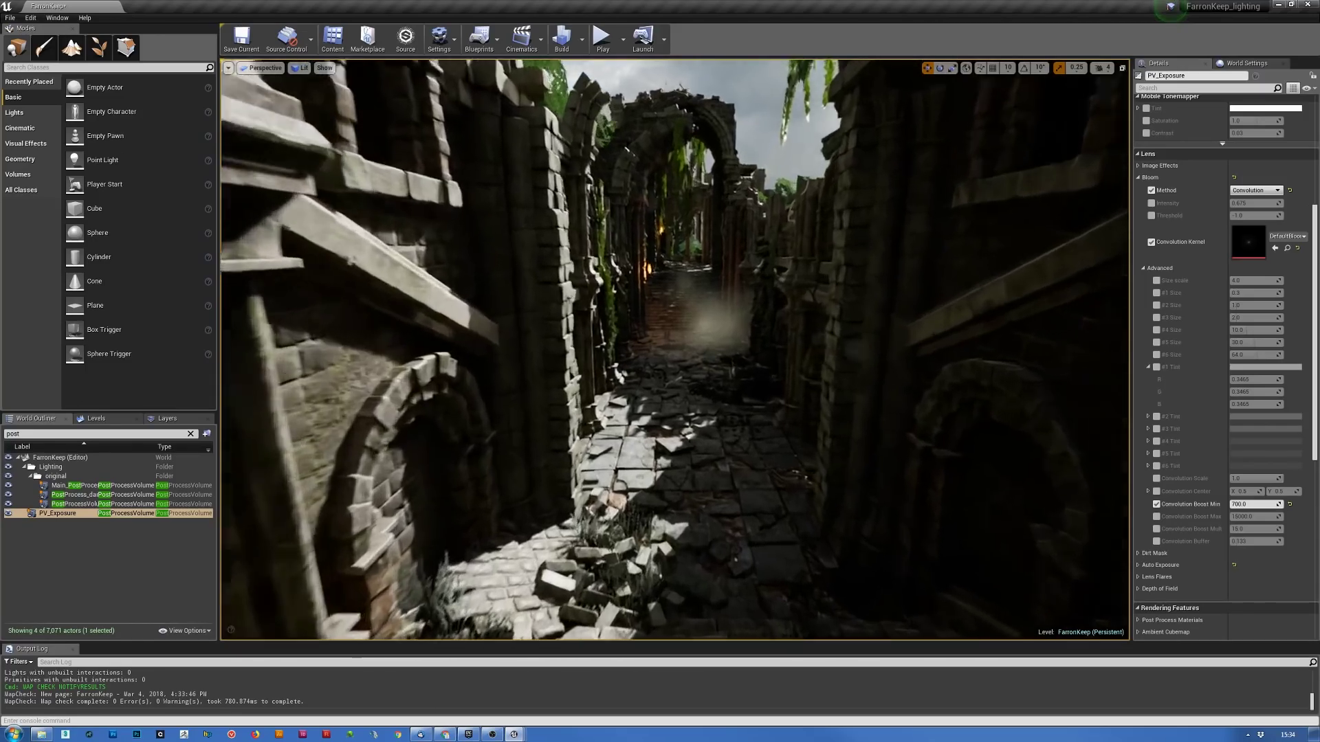
- Switch the viewport to Lighting Only and examine the baked light and shadows through the walkway and arches
right_drag(849, 294, 848, 294)
click(299, 68)
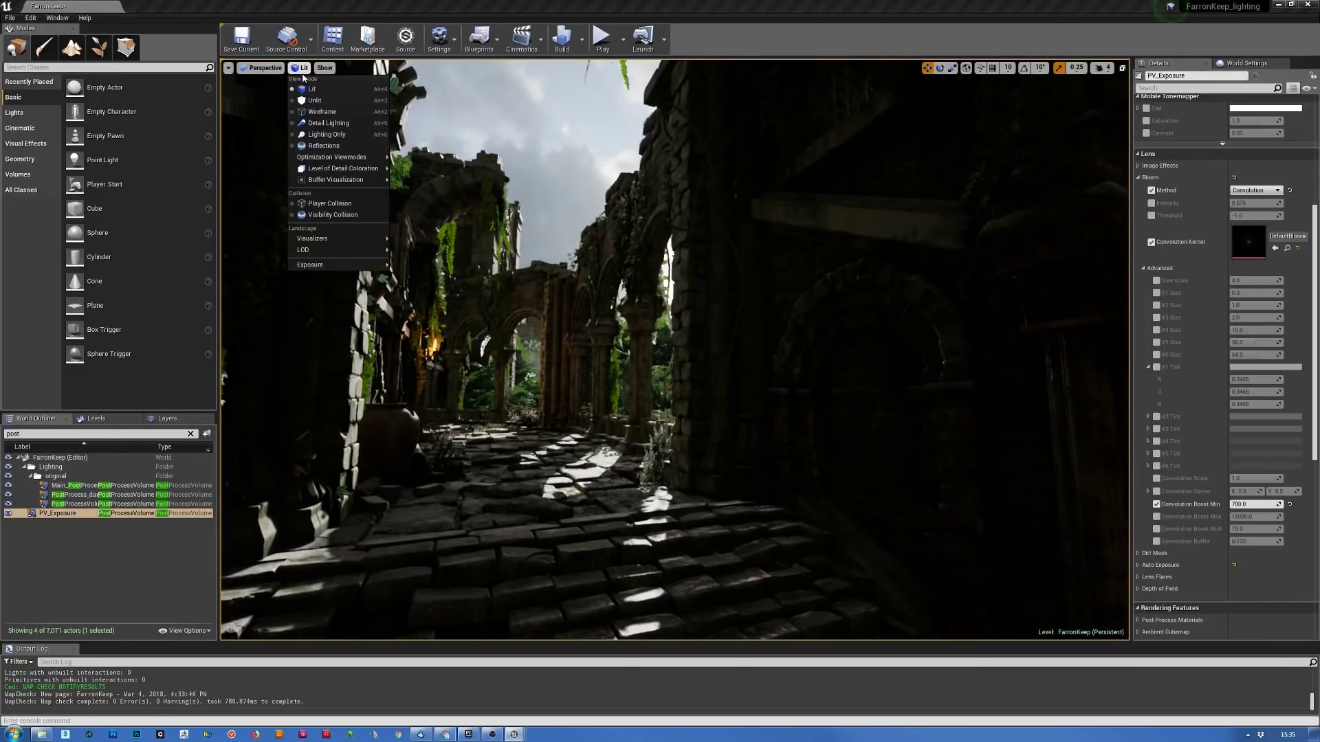
click(321, 135)
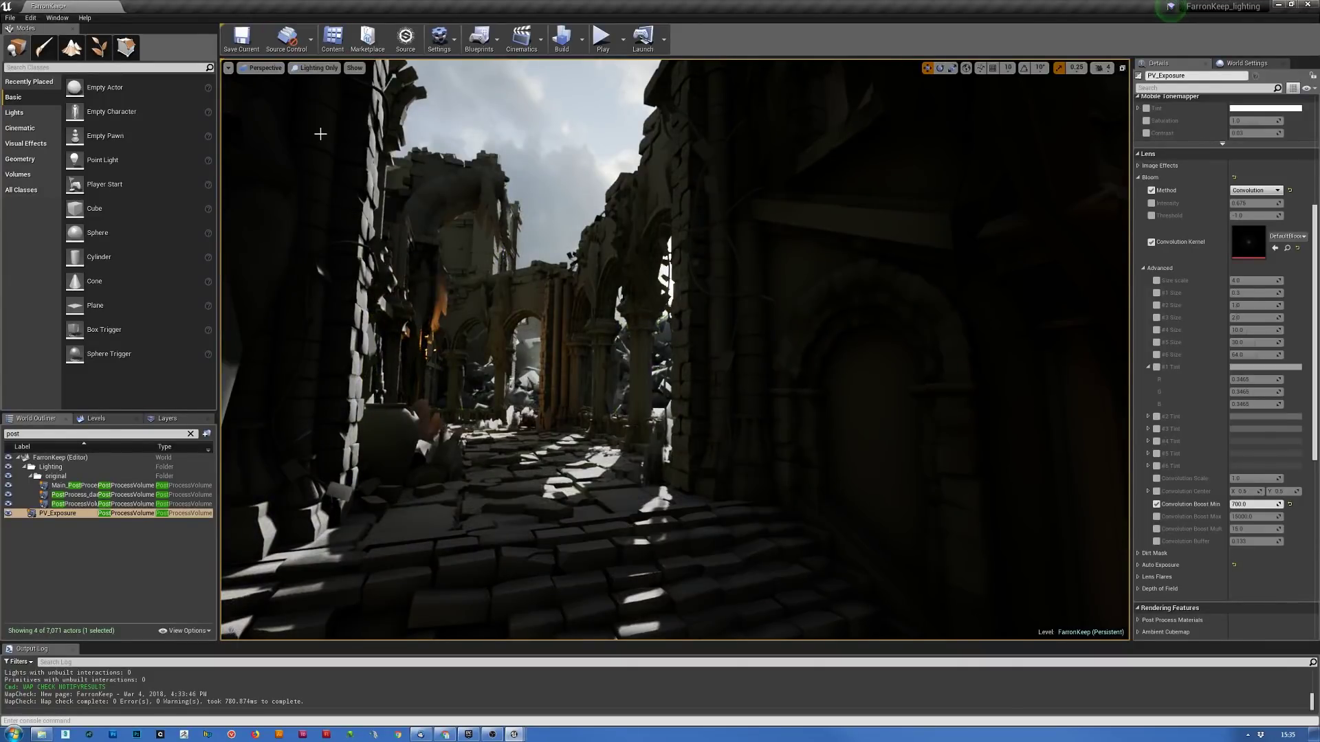
right_drag(673, 344, 674, 344)
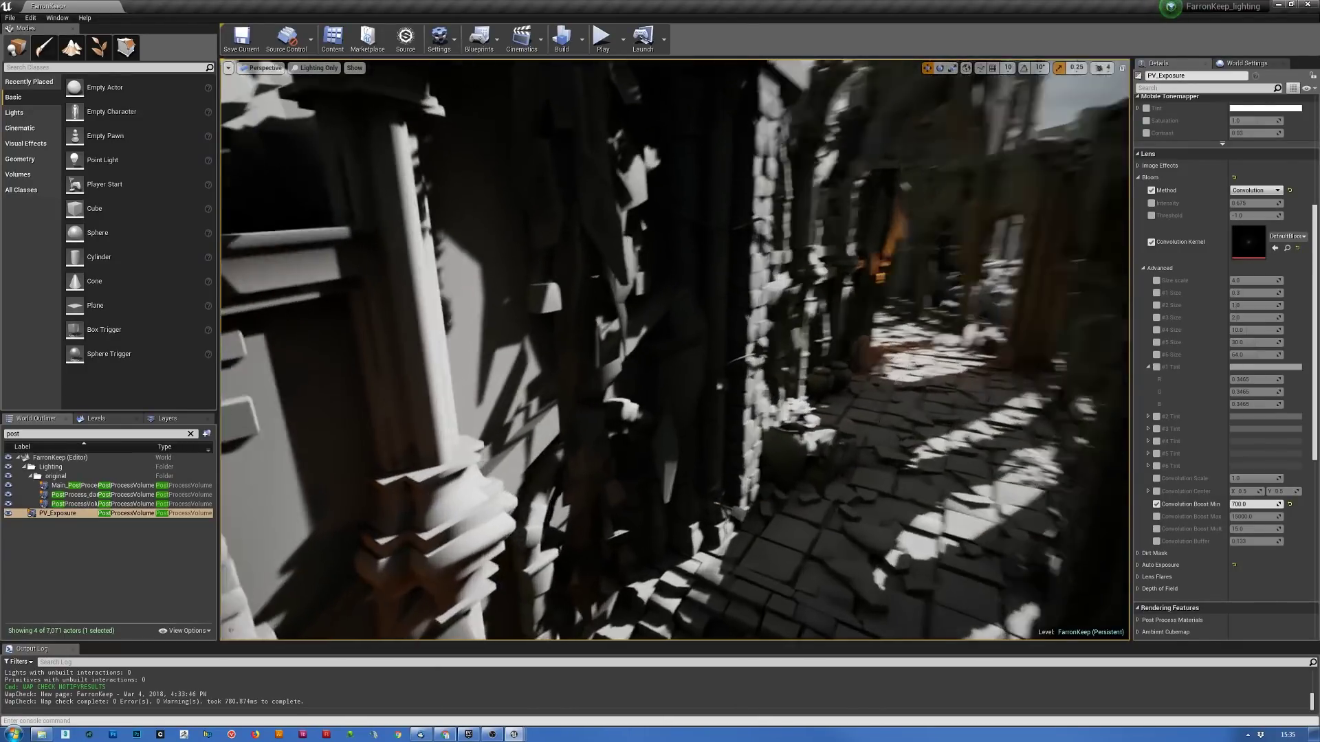
right_drag(674, 344, 674, 344)
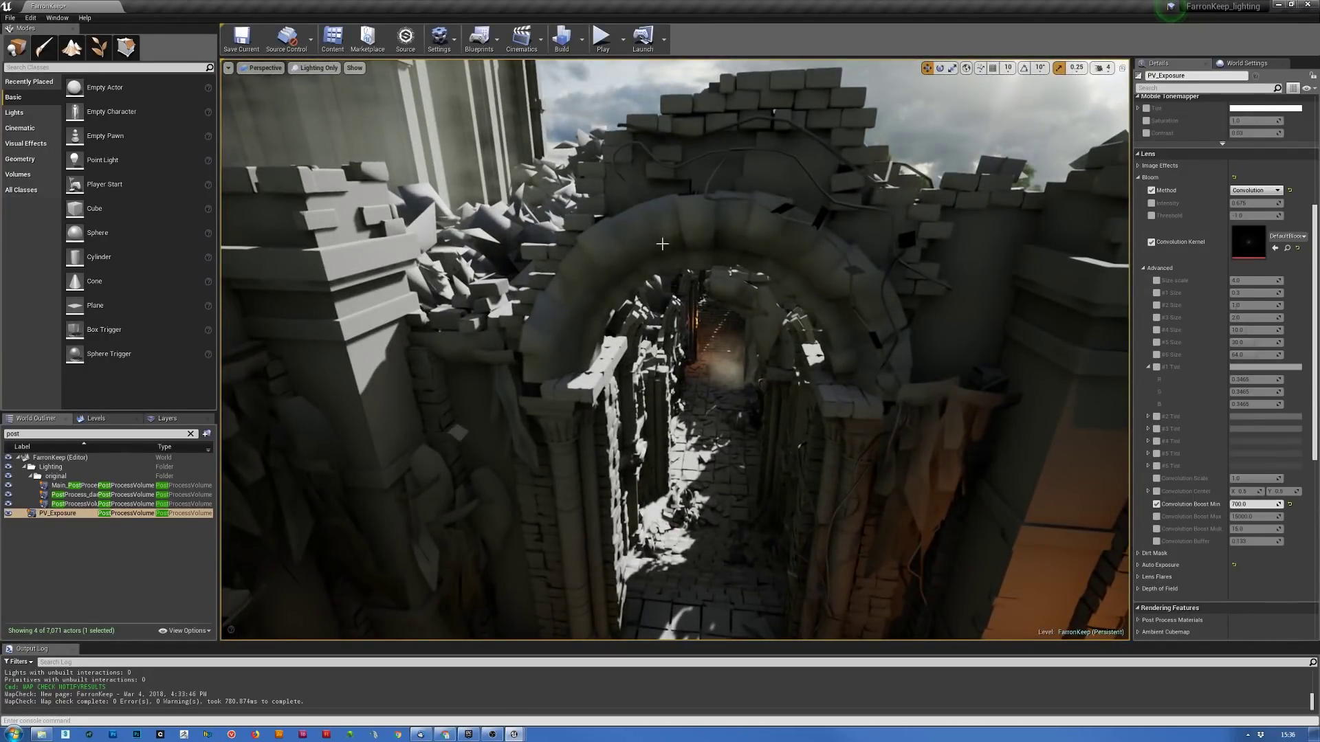
- Examine the ruins in Detail Lighting view, then return the viewport to Lit and look over the courtyard walkway
click(317, 68)
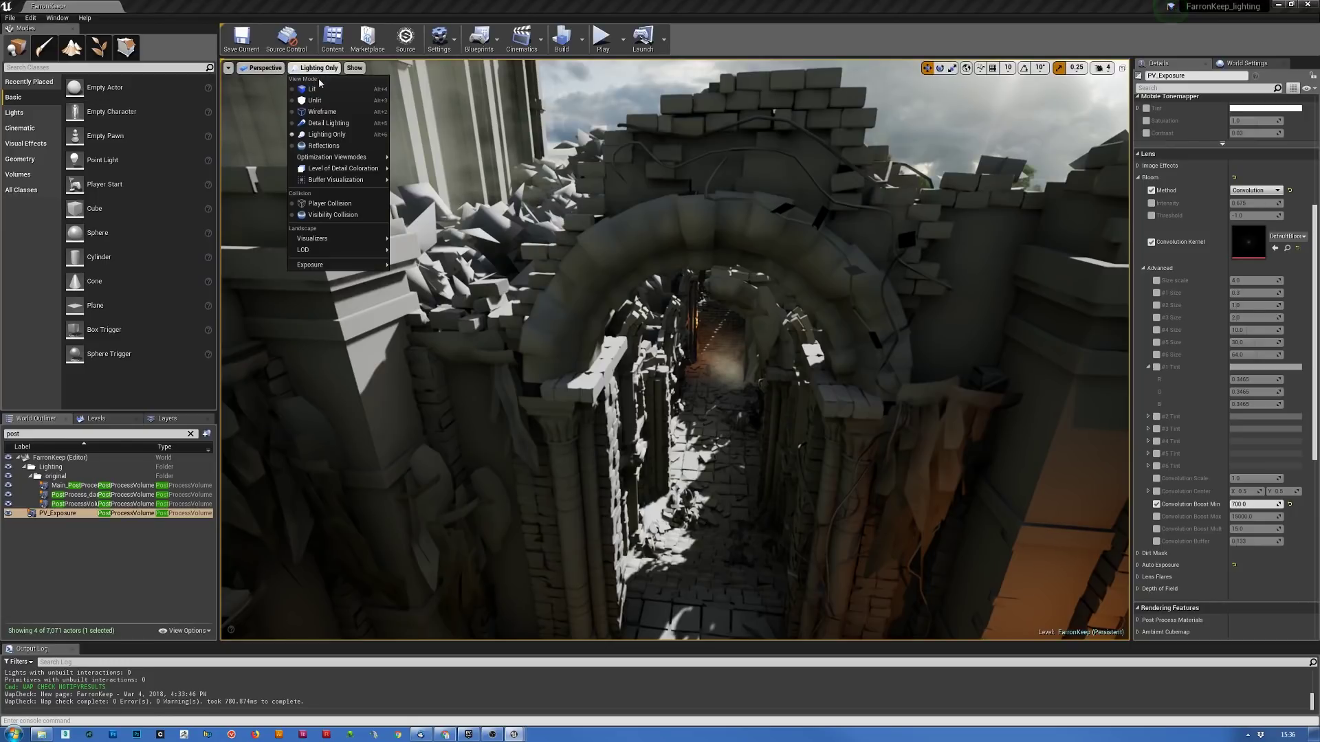
key(alt+5)
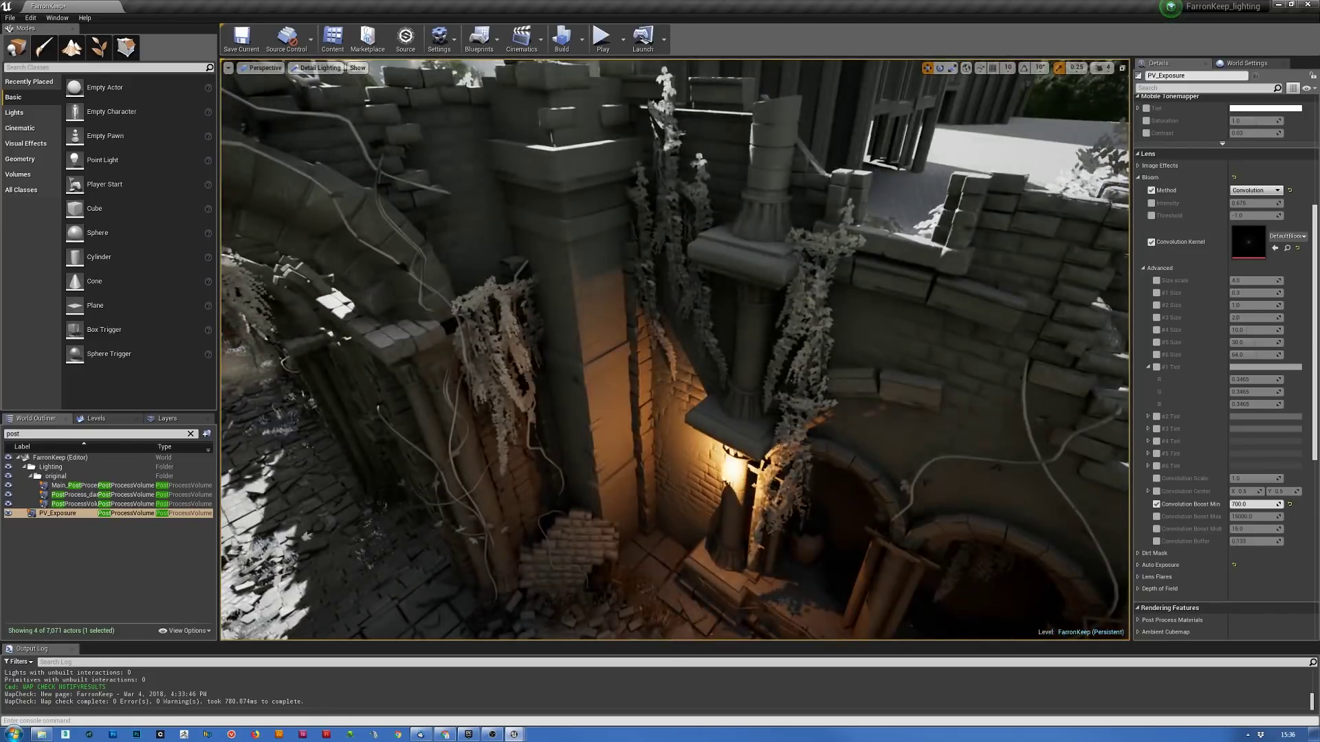
right_drag(675, 349, 976, 347)
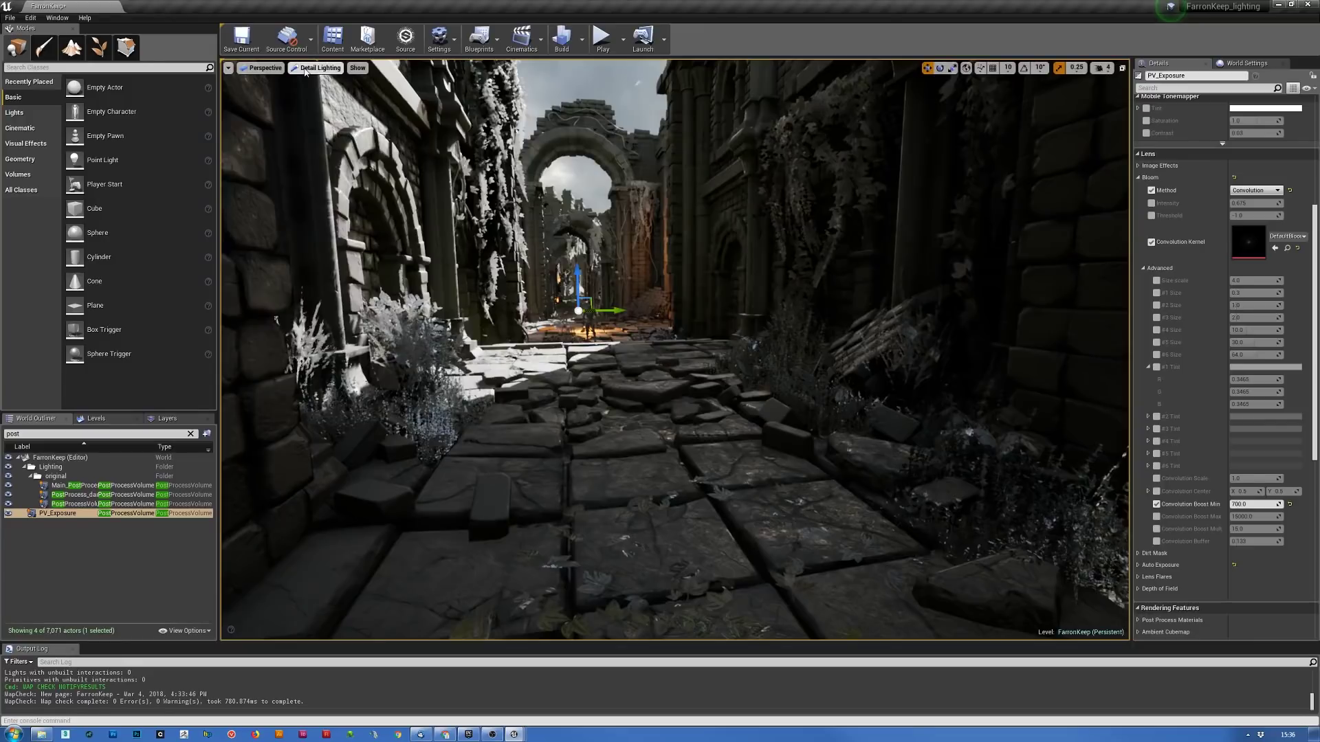
click(308, 70)
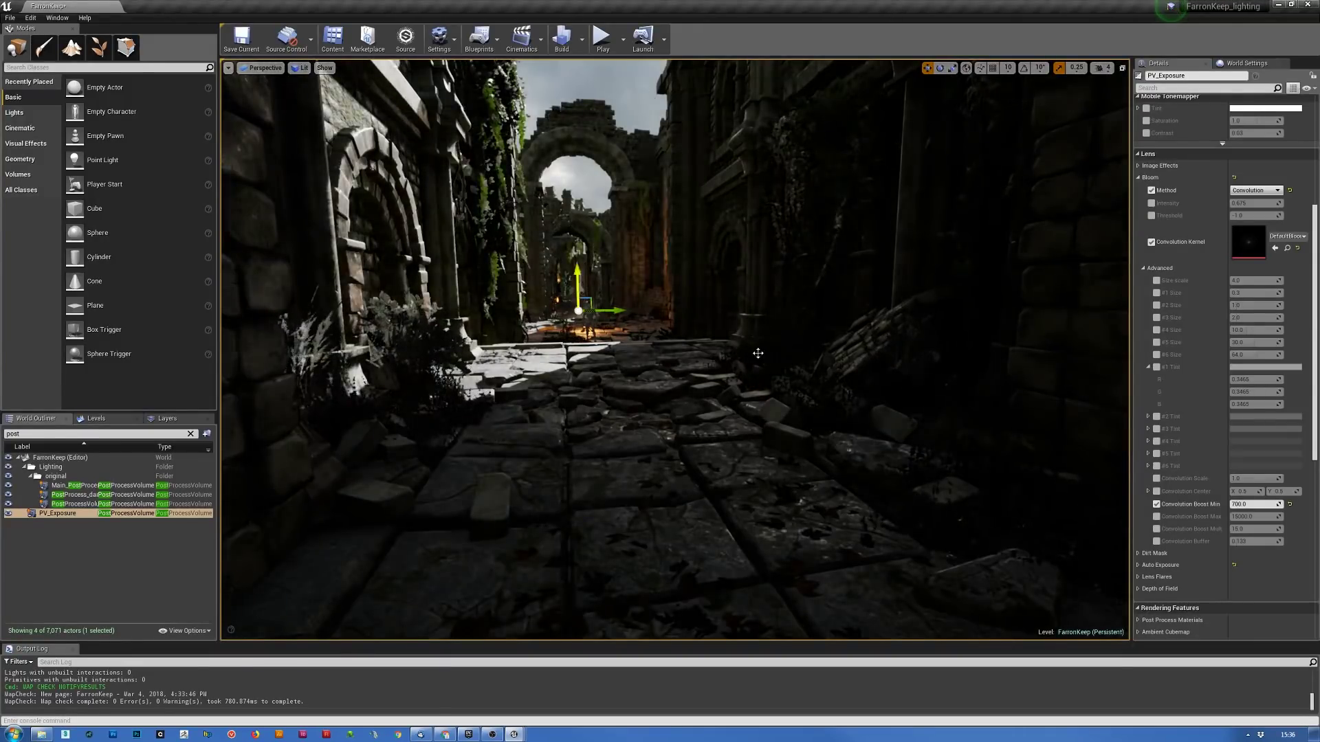
key(s)
right_drag(675, 350, 605, 389)
key(w)
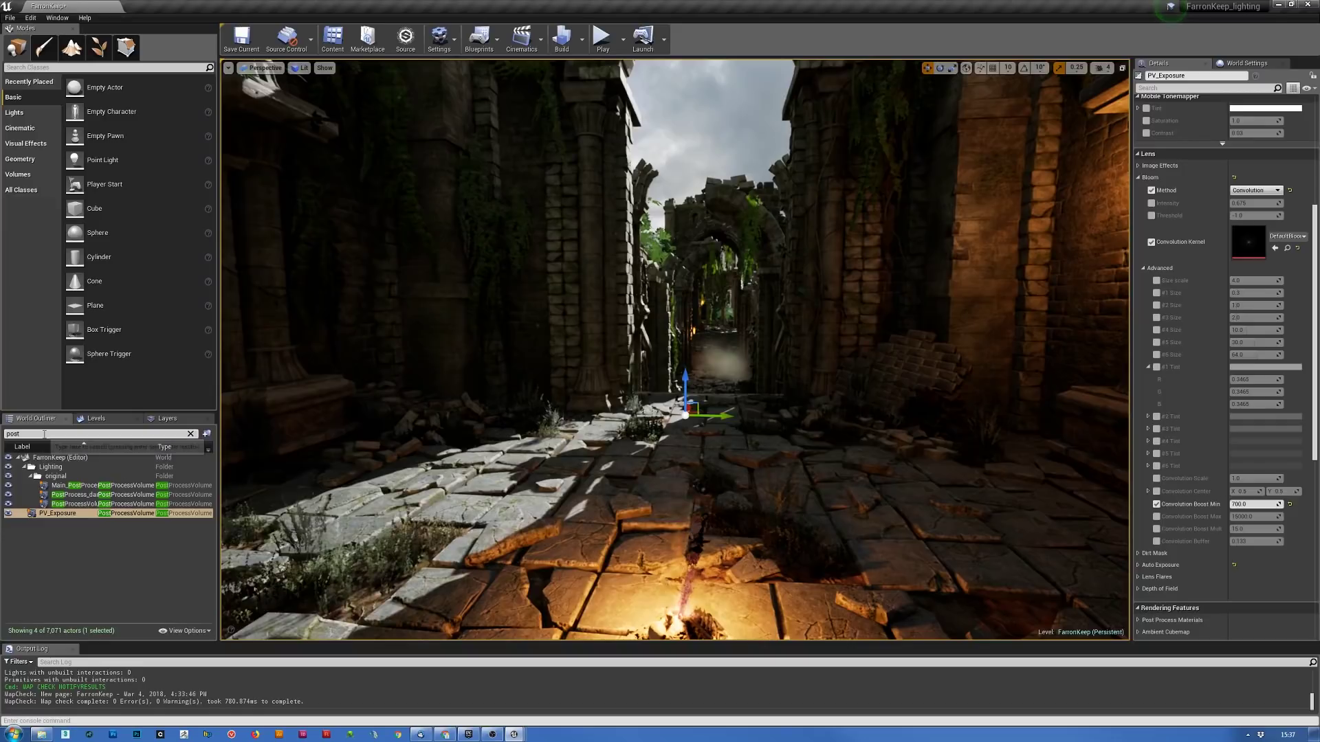
- Filter the level's actors by "fog", select the exponential height fog and make it visible
text(fog)
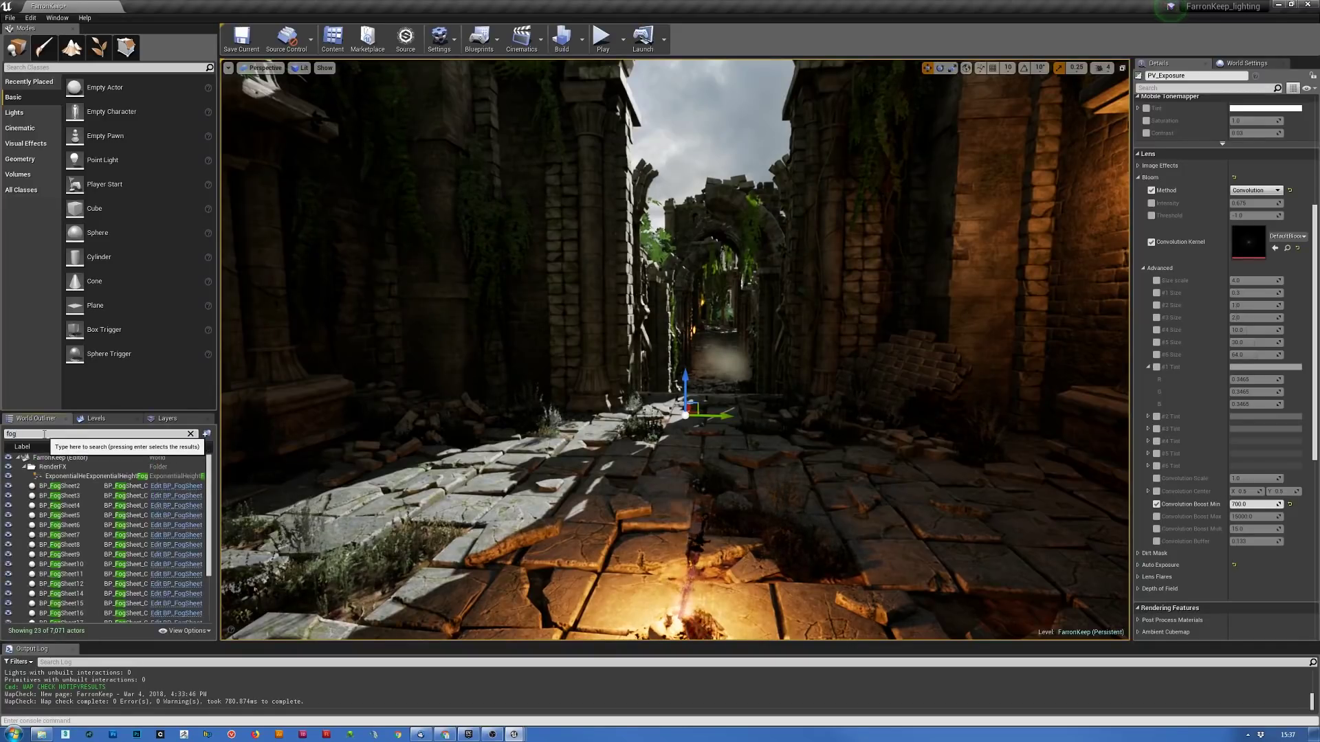
click(99, 477)
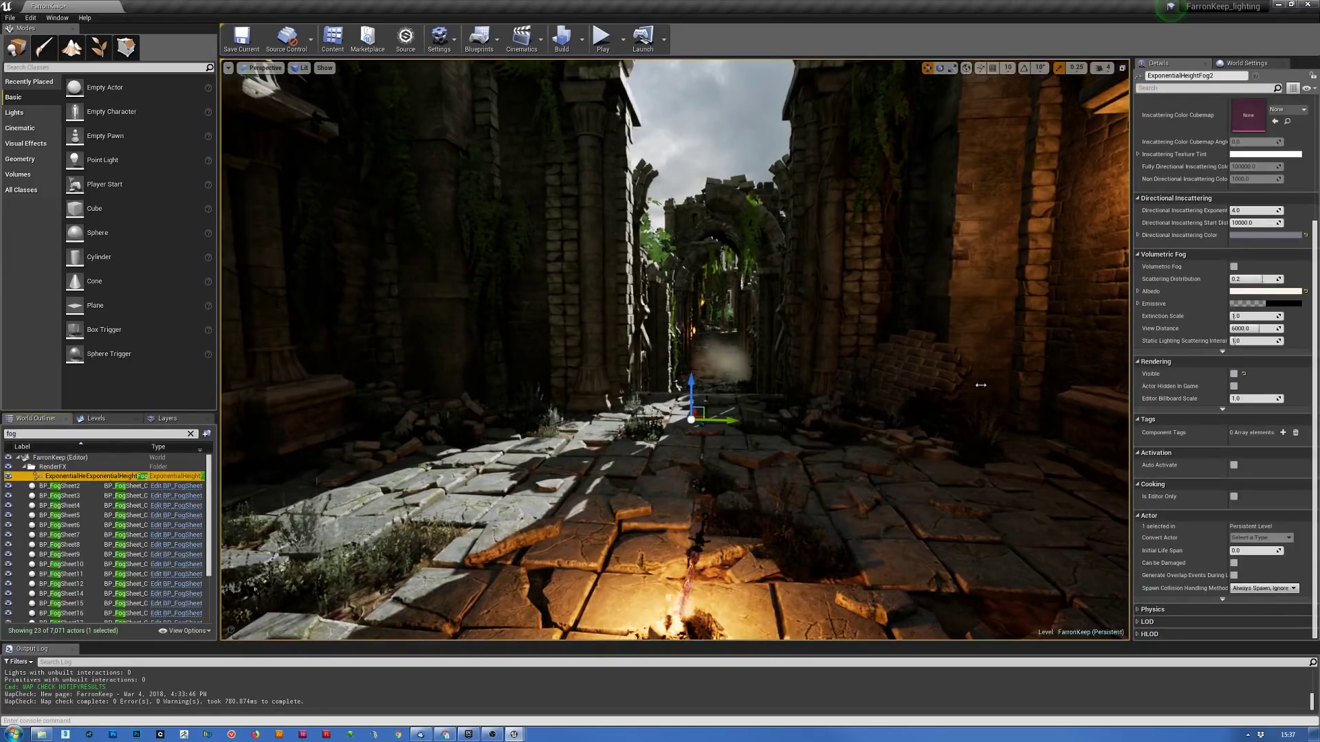
click(1234, 374)
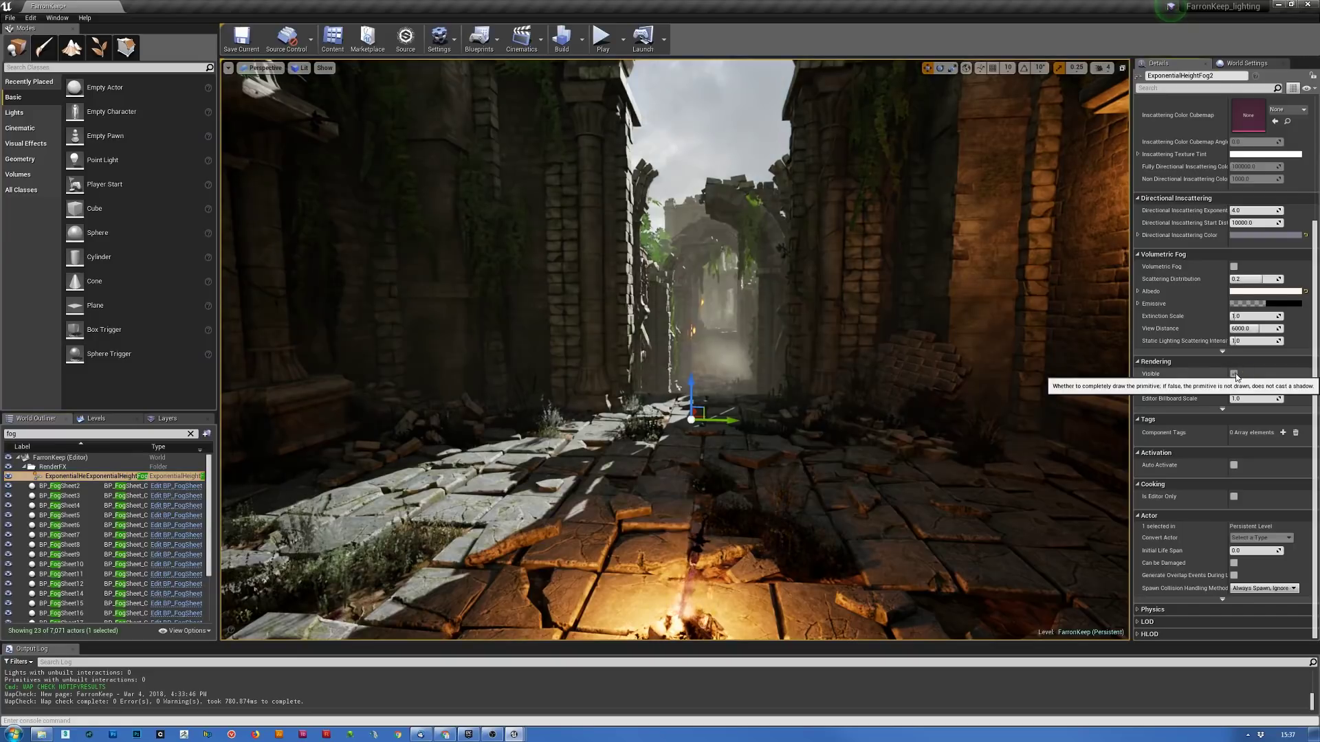
- Change the height fog's Fog Inscattering Color to a pale grey-blue and check the haze along the ruined walkway
scroll(1279, 227, up, 5)
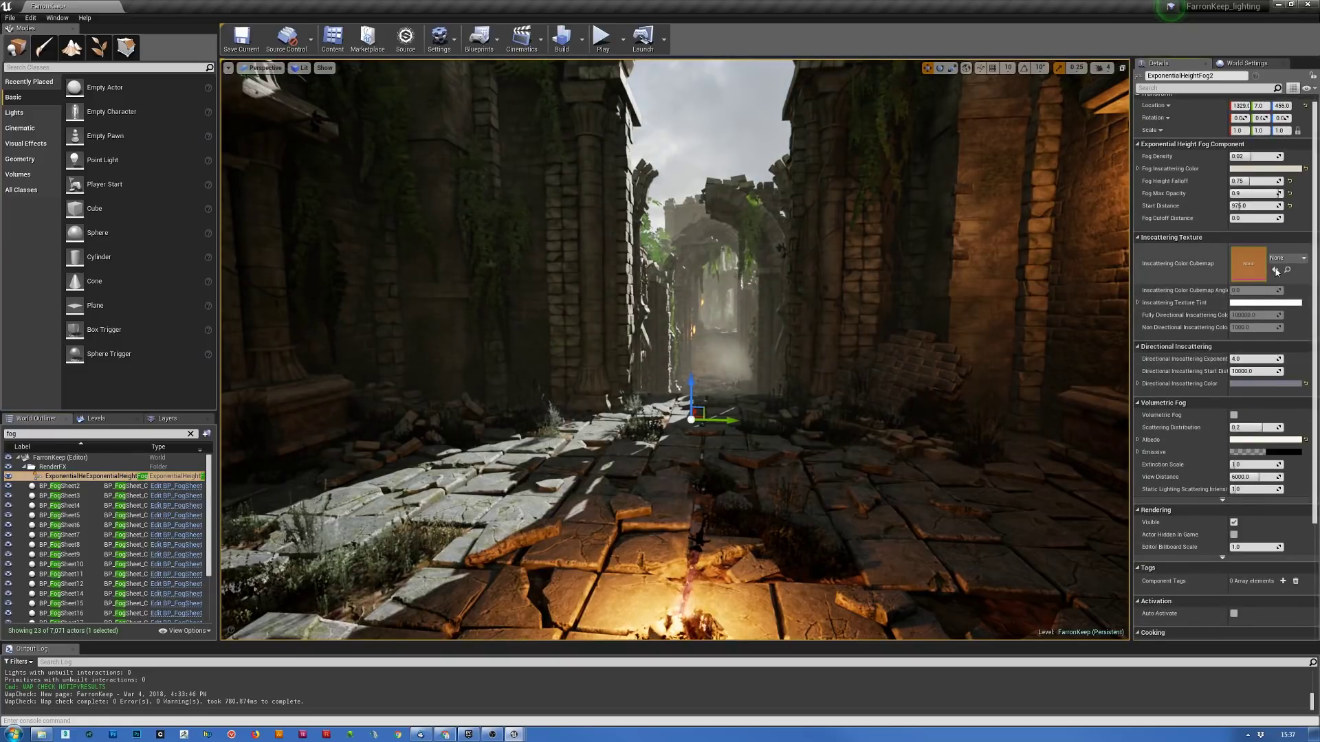
click(1265, 176)
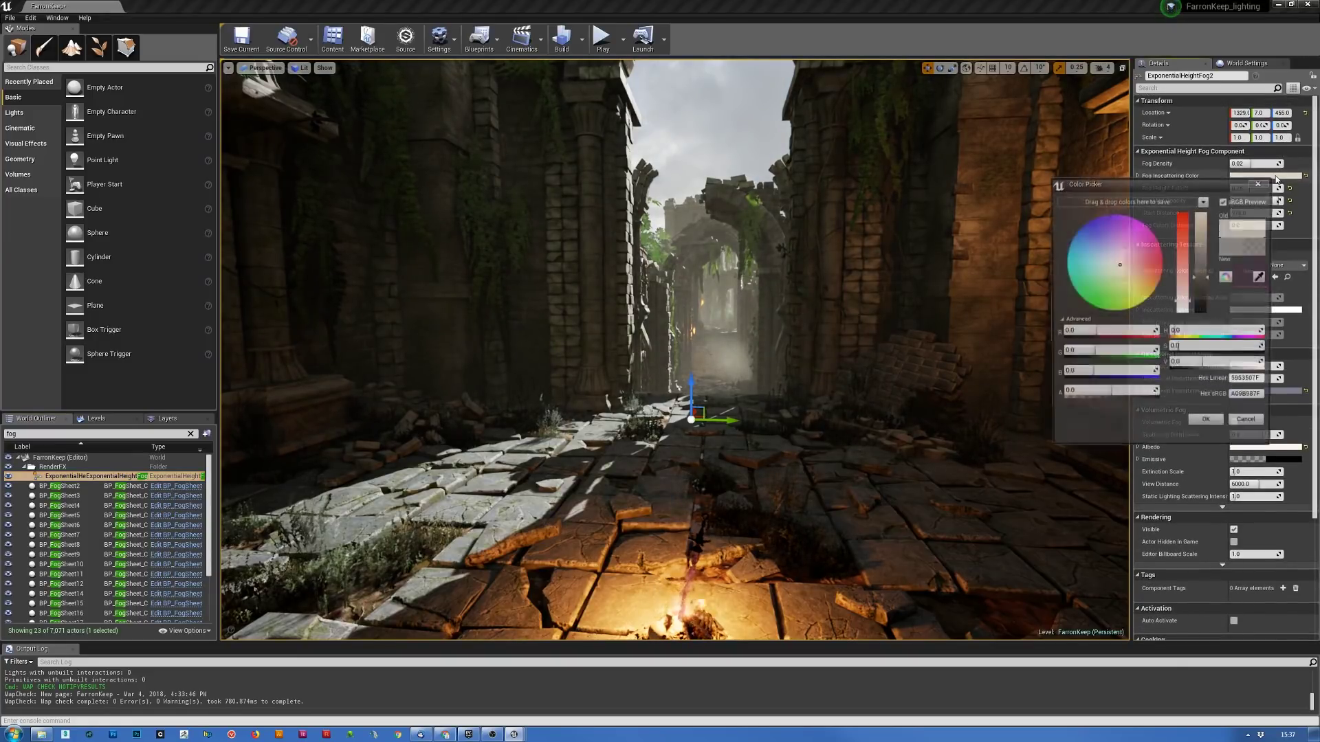
click(1107, 257)
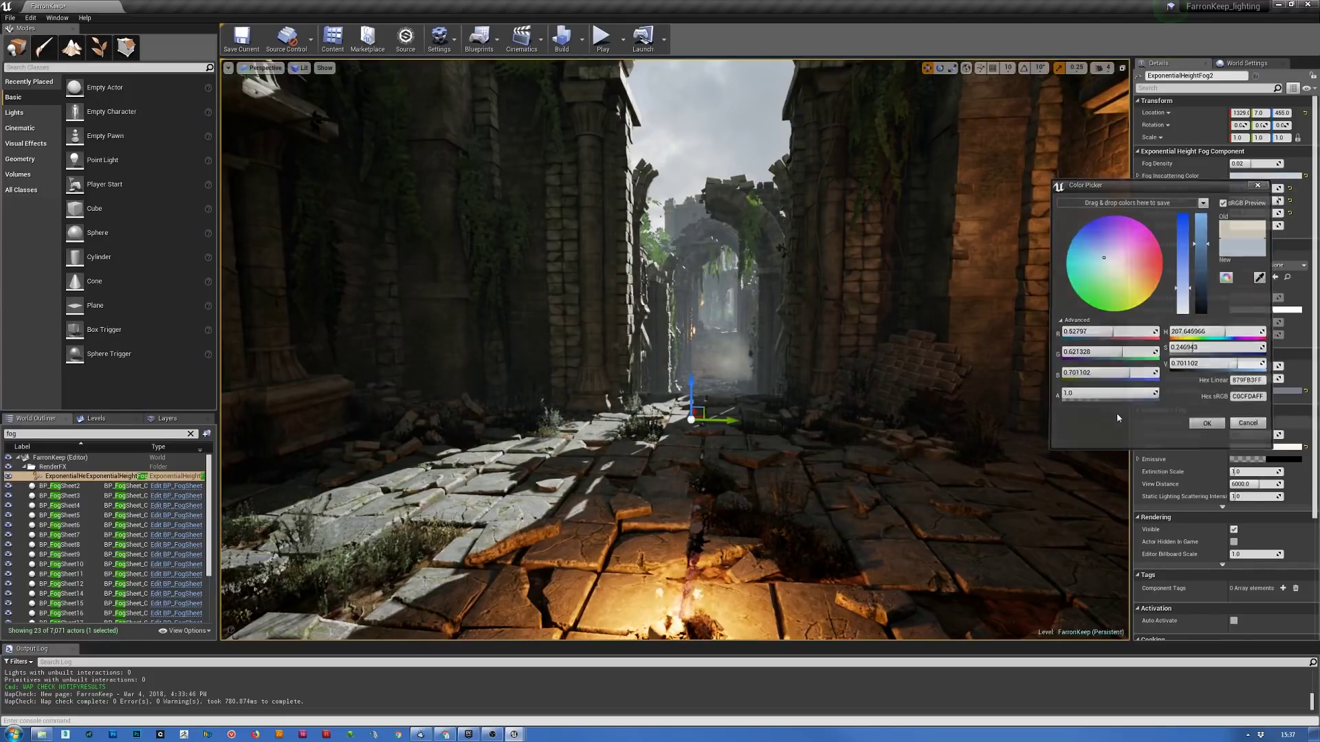
click(1207, 425)
scroll(675, 351, up, 5)
key(w)
right_drag(675, 350, 730, 200)
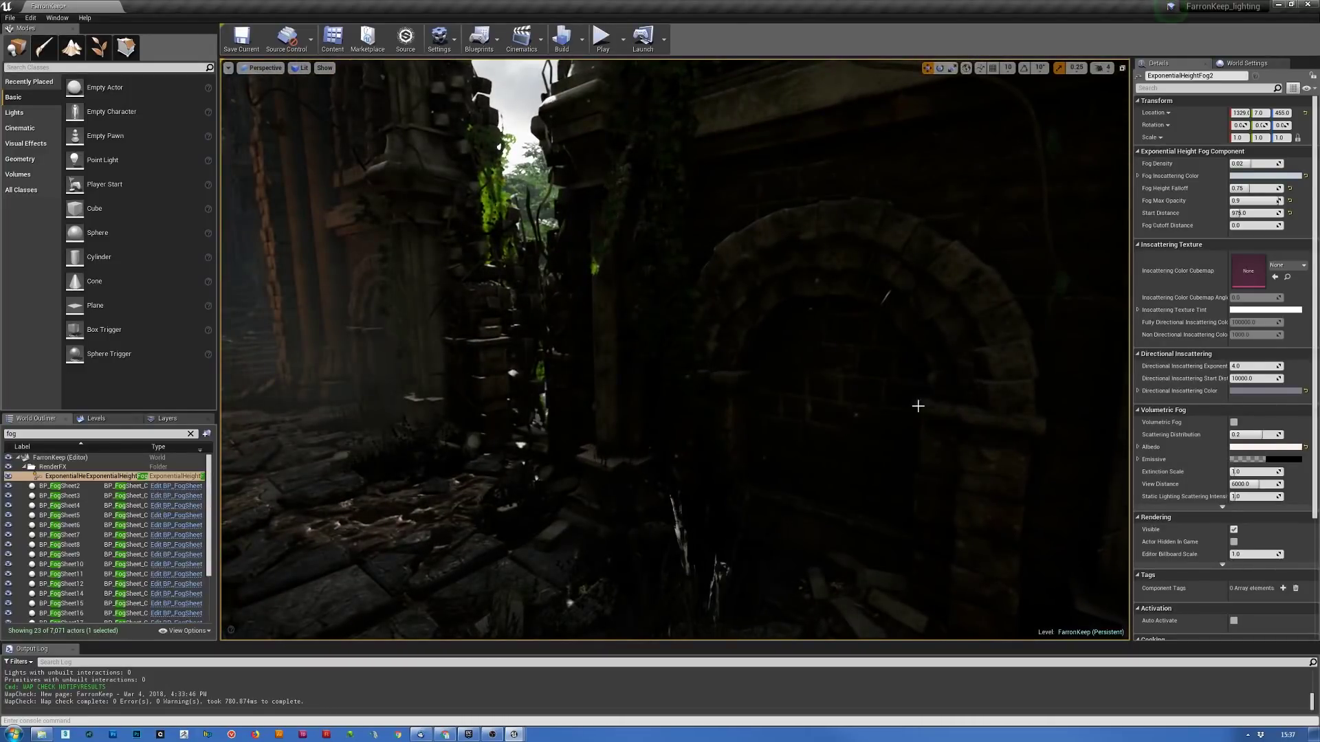
right_drag(908, 423, 797, 425)
- Filter the actors by "post", select PV_Exposure, collapse its bloom settings and expand its Auto Exposure settings
click(25, 434)
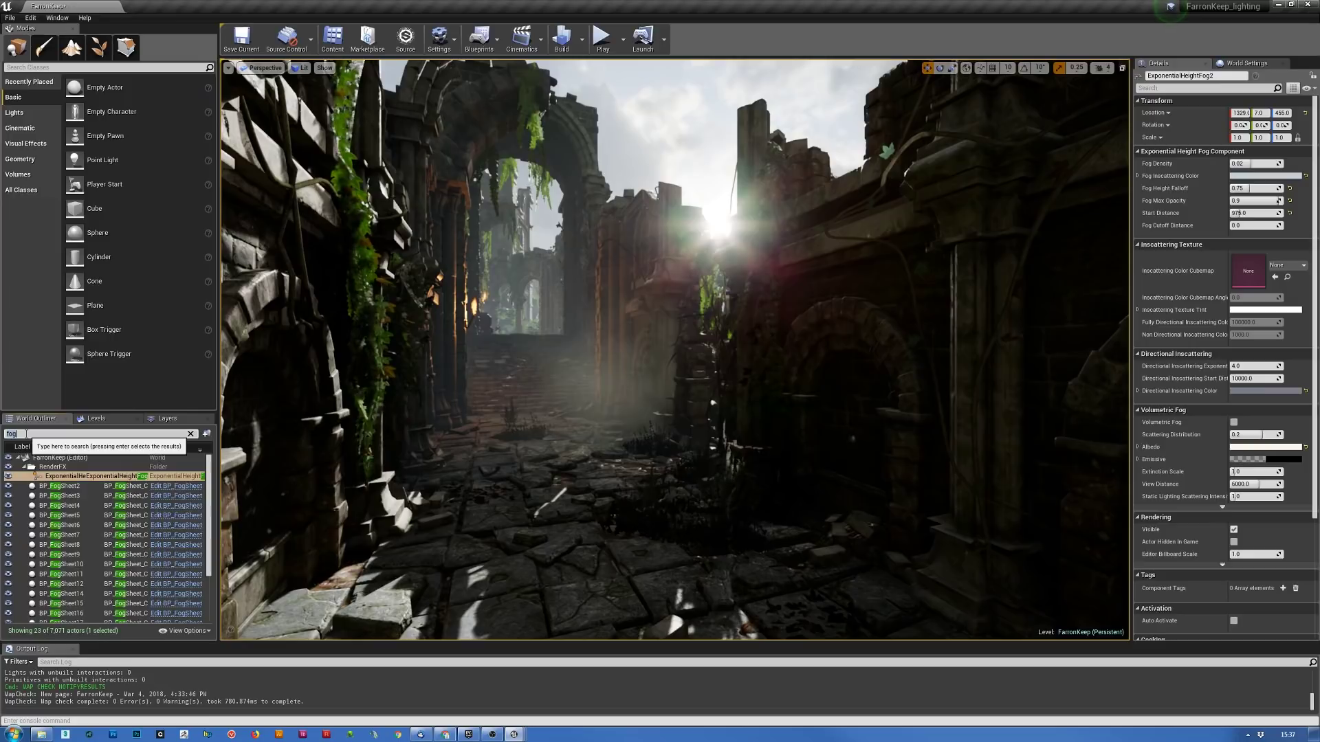
text(post)
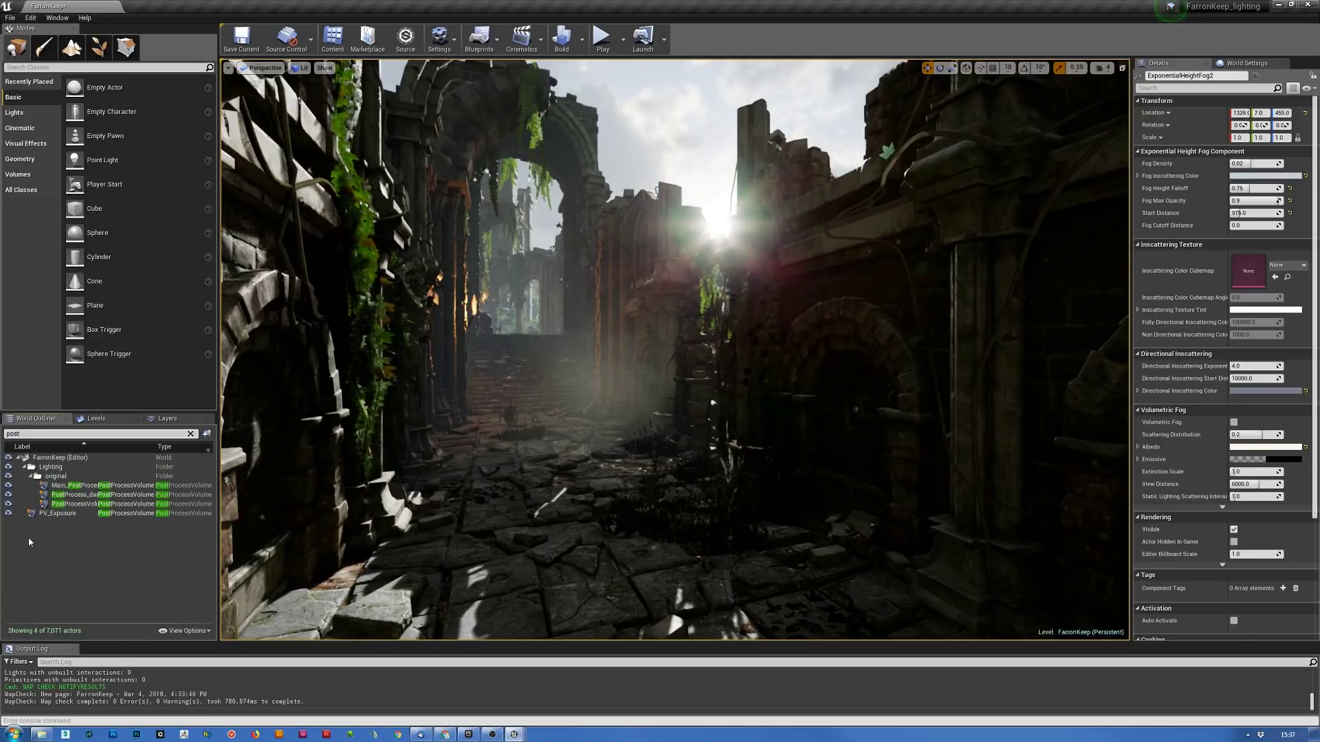
click(55, 514)
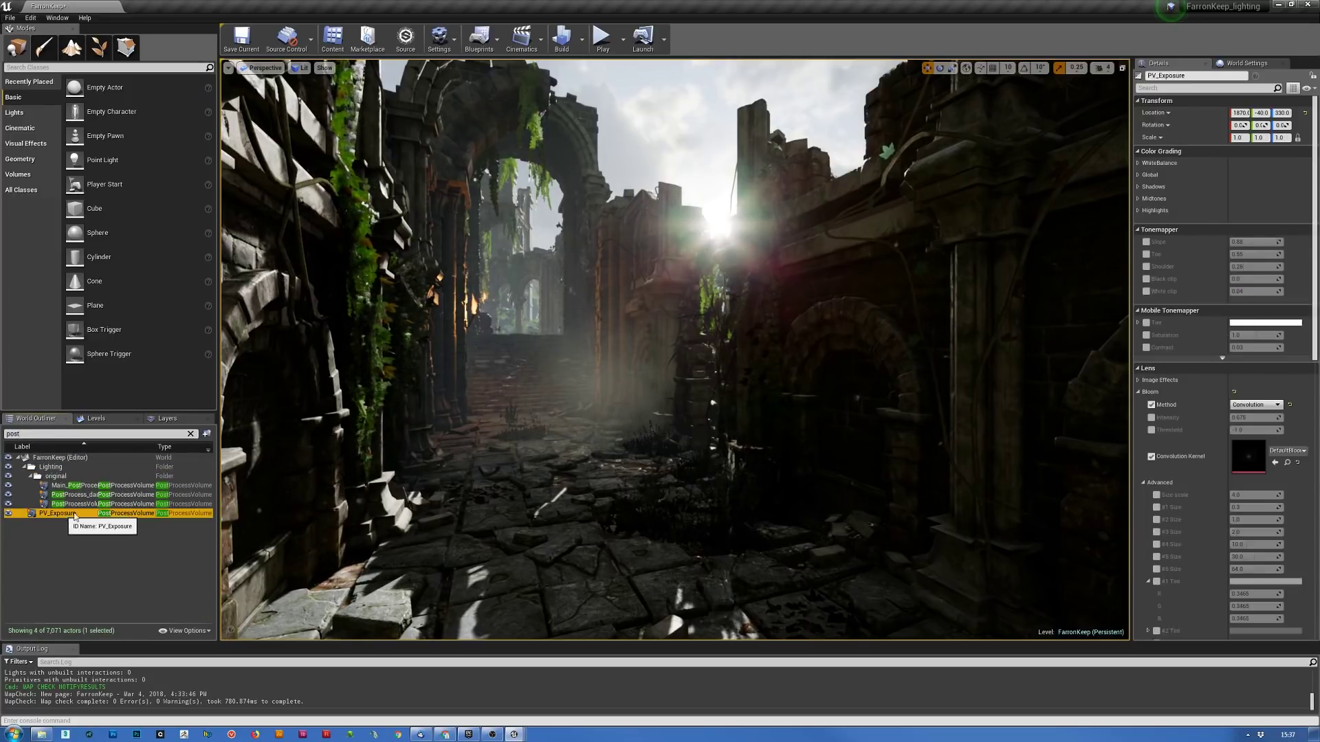
click(1139, 391)
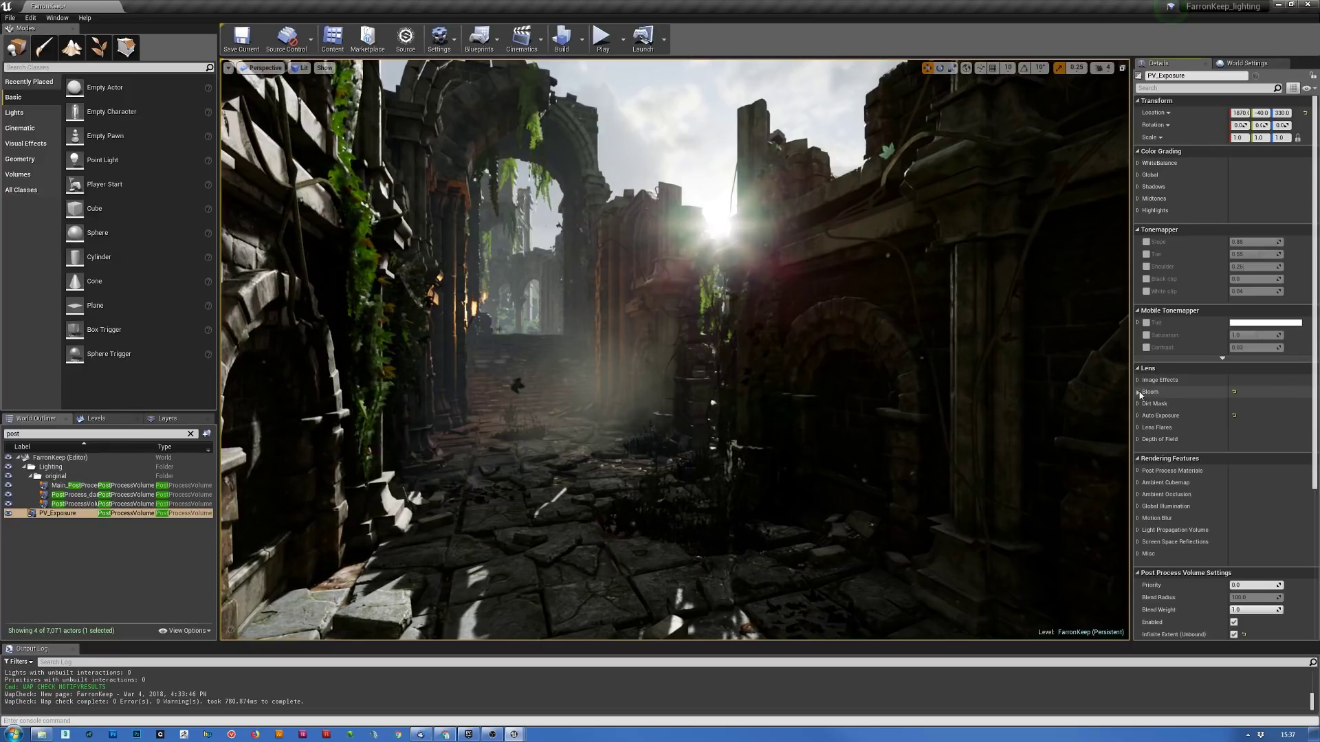
click(1138, 416)
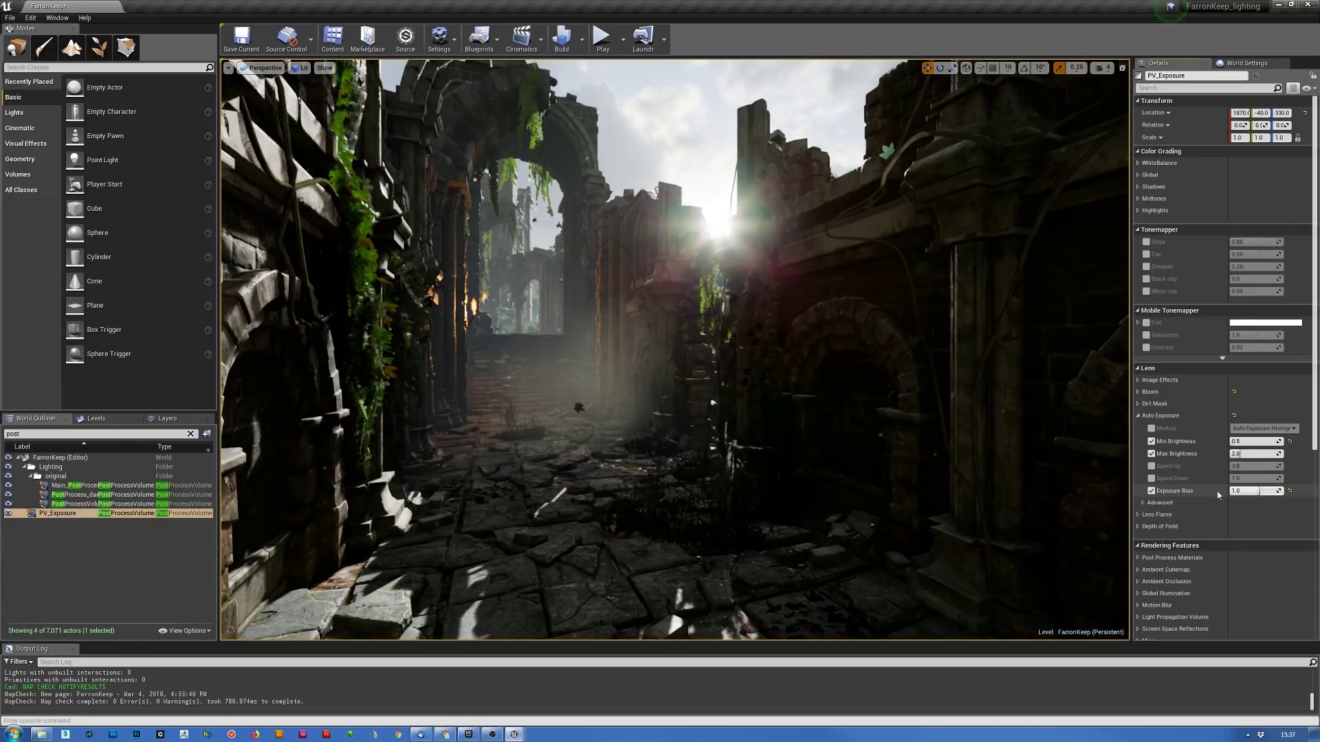
- Try PV_Exposure with Exposure Bias at 0 and Min Brightness at 0.1, checking the exposure around the courtyard
click(1248, 490)
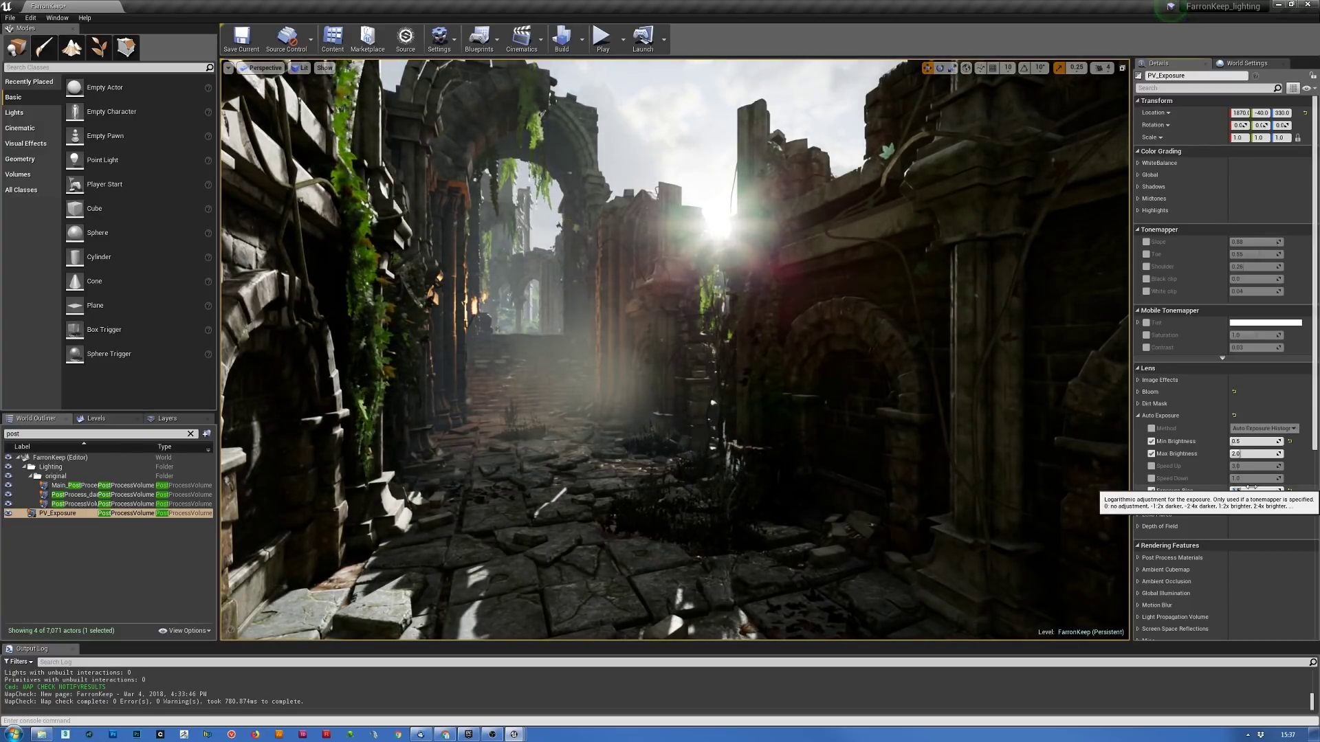
drag(1250, 487, 1250, 486)
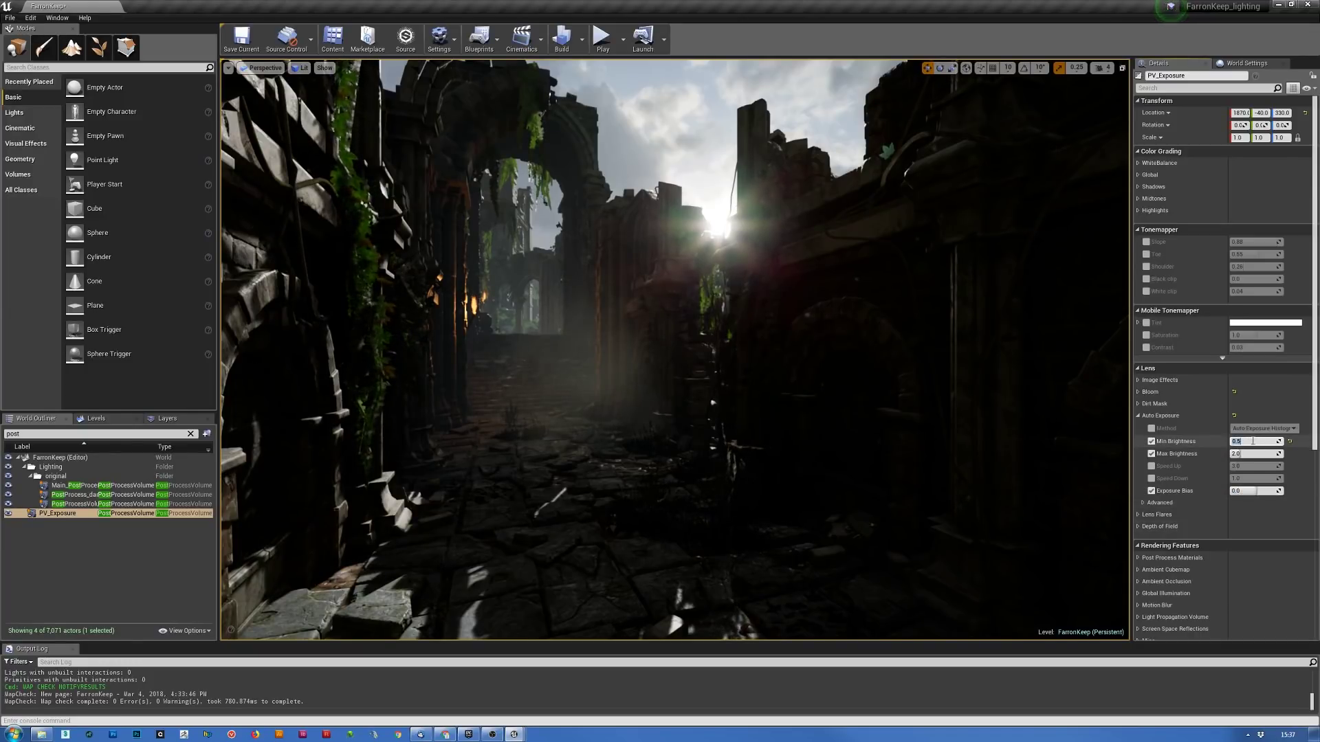
text(.1)
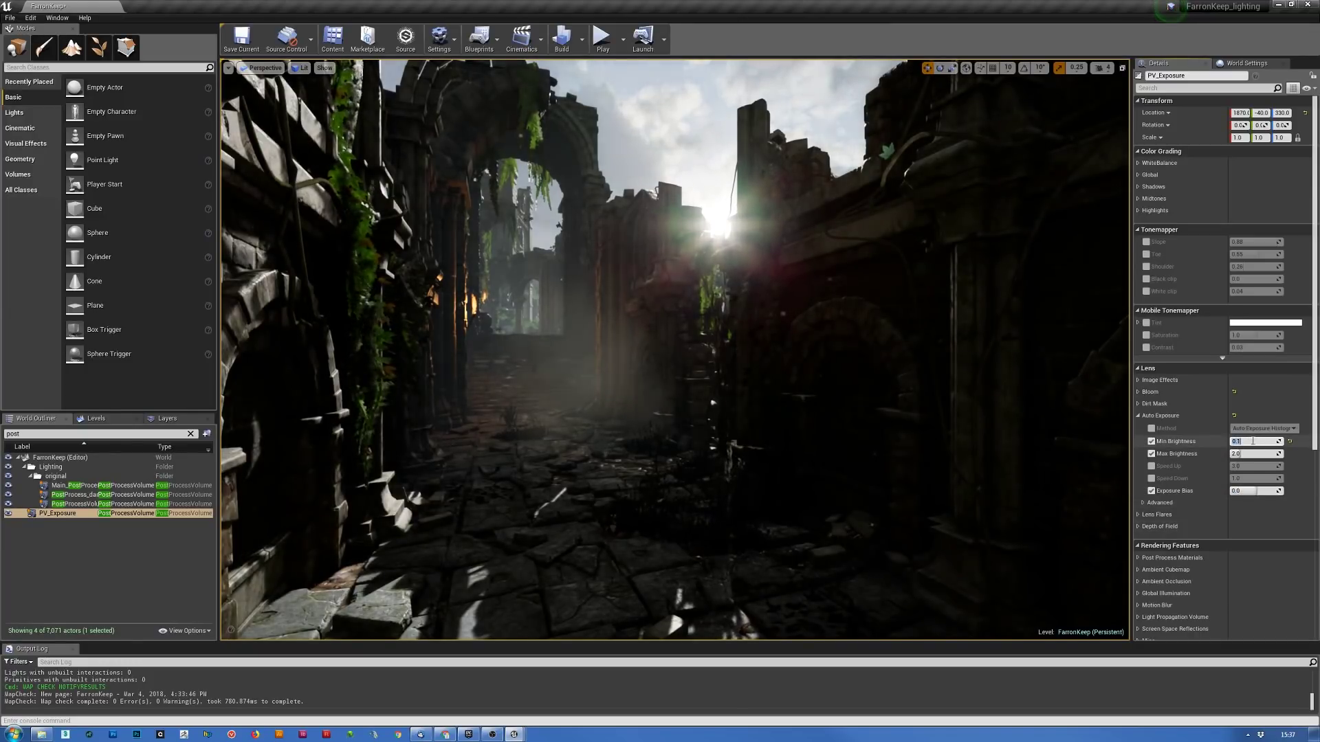
right_drag(927, 352, 983, 376)
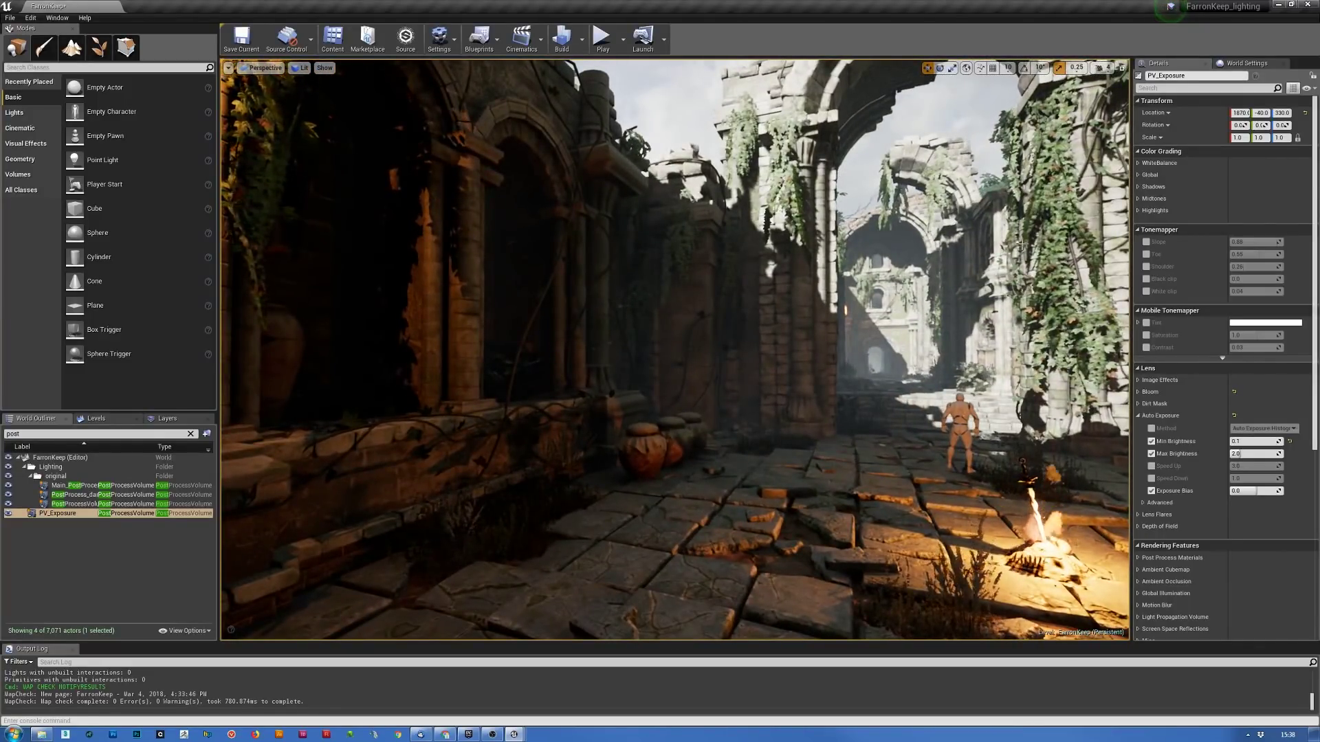
- Set PV_Exposure's Min Brightness to 0.5 and Exposure Bias to 2.0, and check the sunlit and shaded courtyard walls
click(1260, 443)
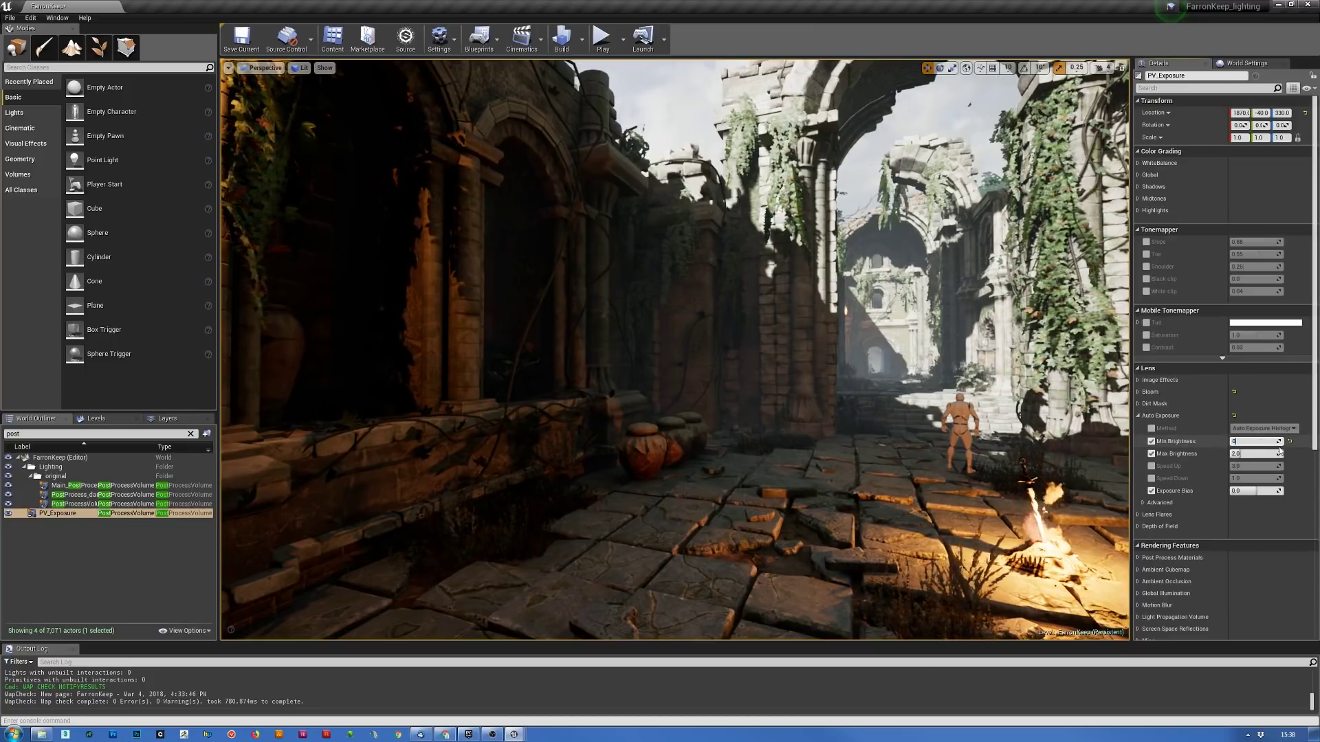
key(Return)
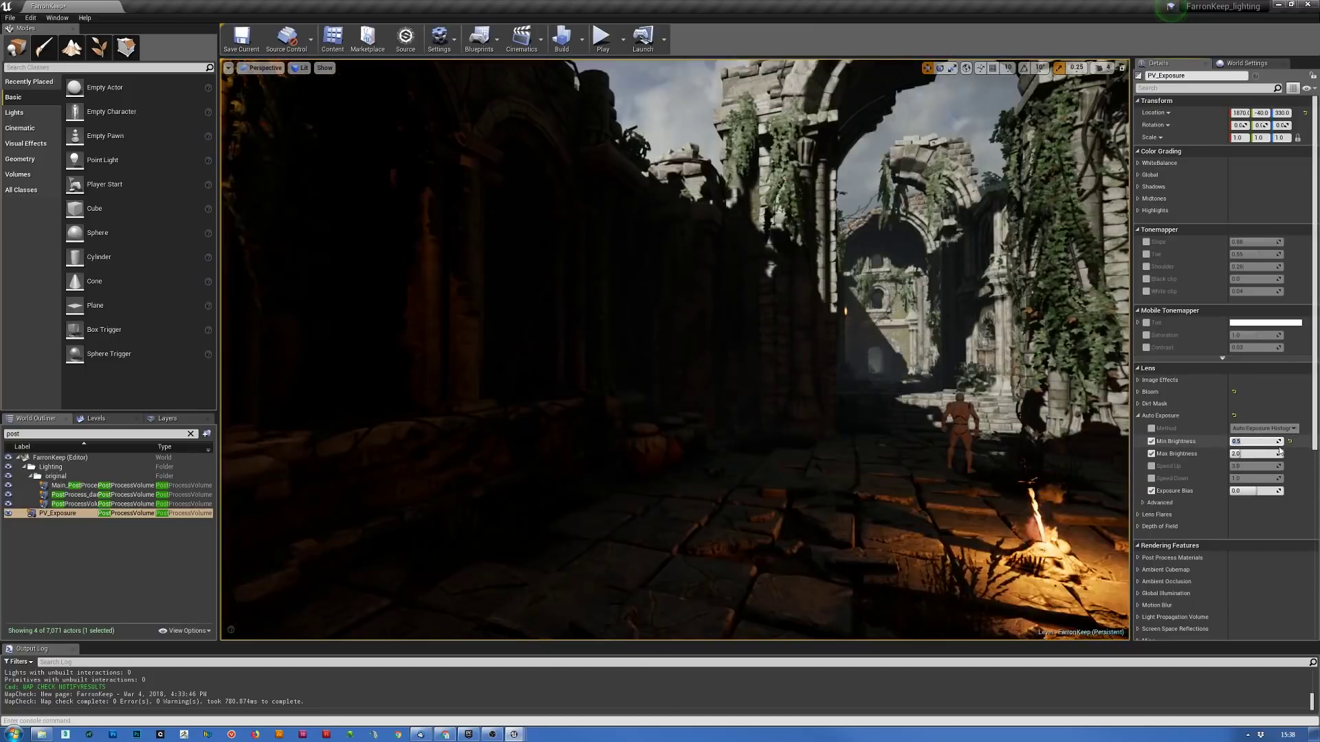
click(1254, 492)
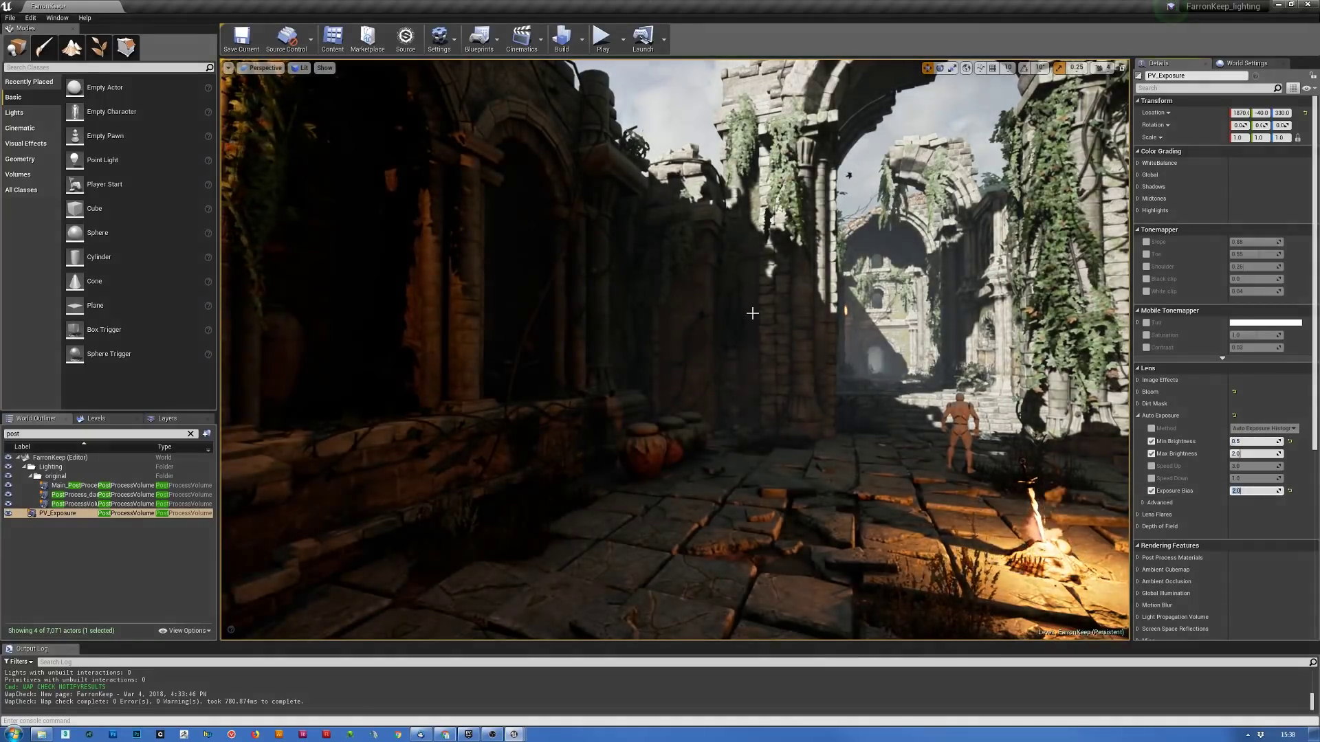
right_drag(761, 403, 948, 365)
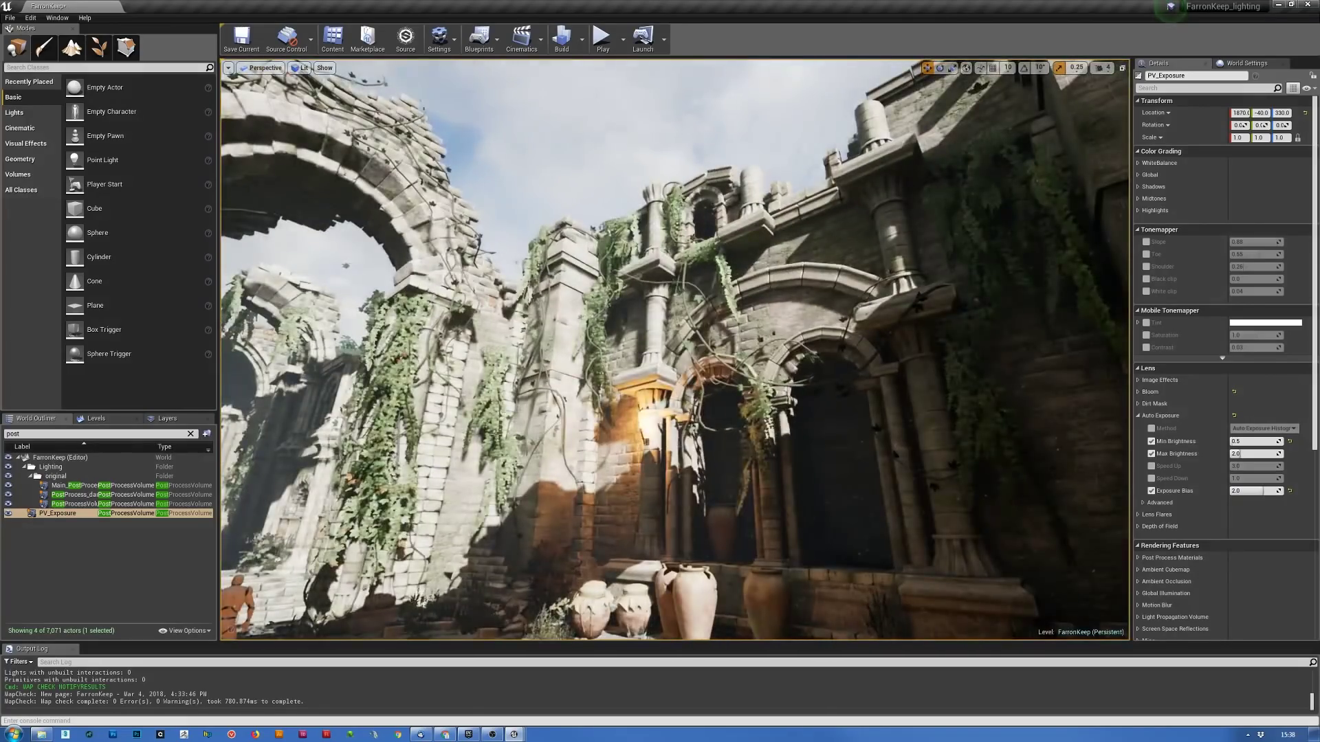
right_drag(525, 414, 365, 430)
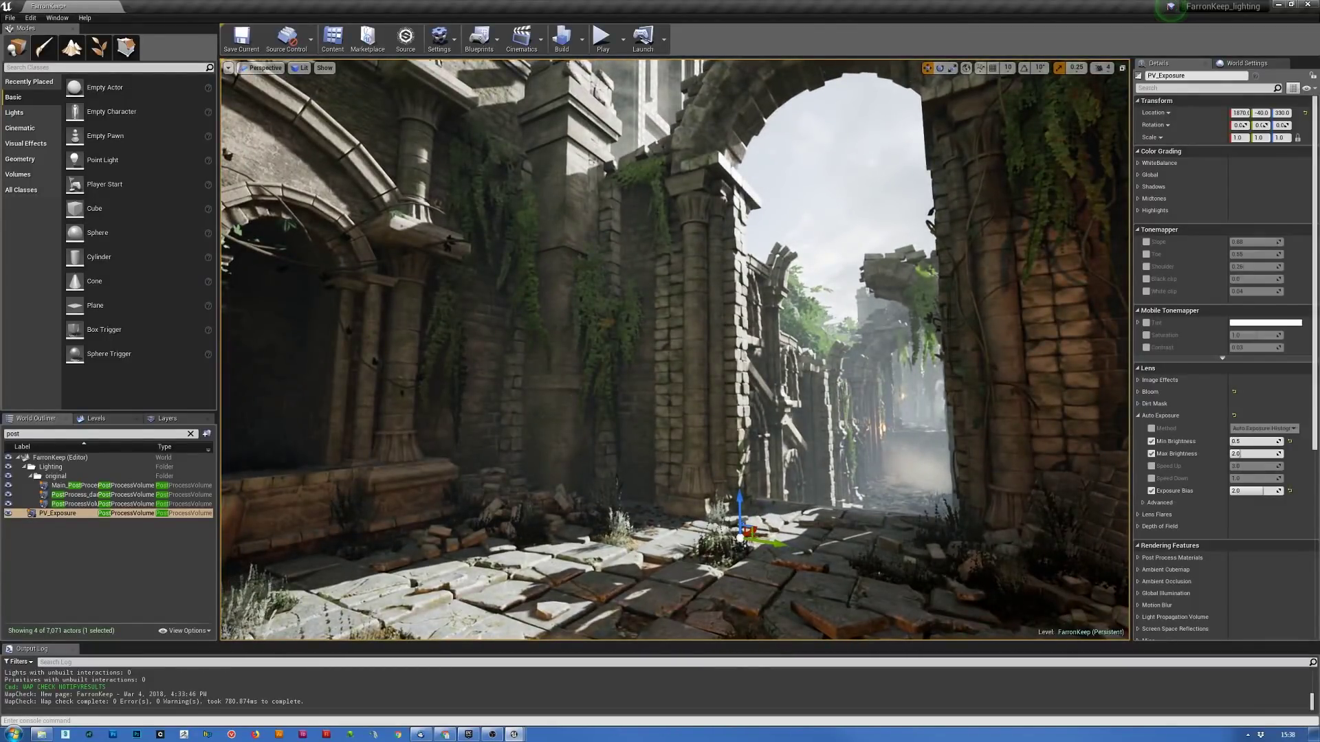
right_drag(794, 272, 692, 450)
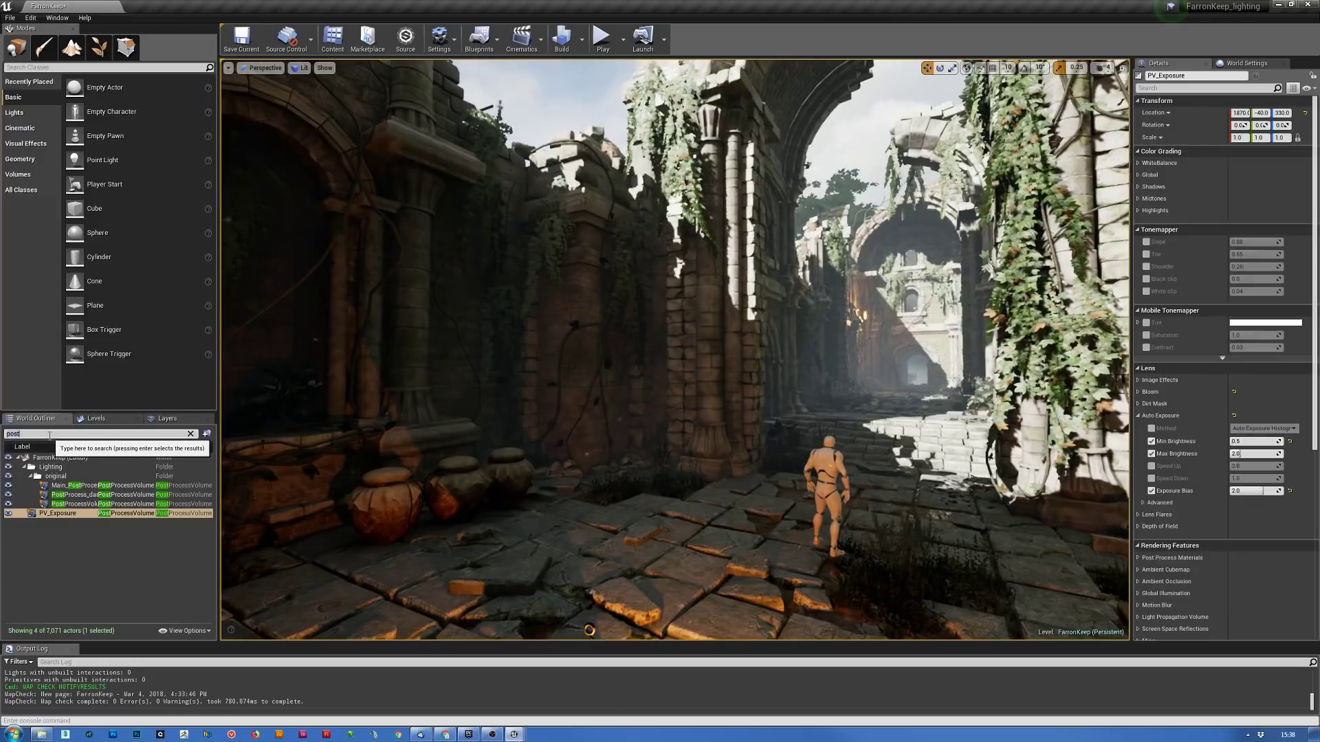
- Review the DirectionalLight's settings using the actor filter "direc", then filter by "post" and reselect PV_Exposure
text(direc)
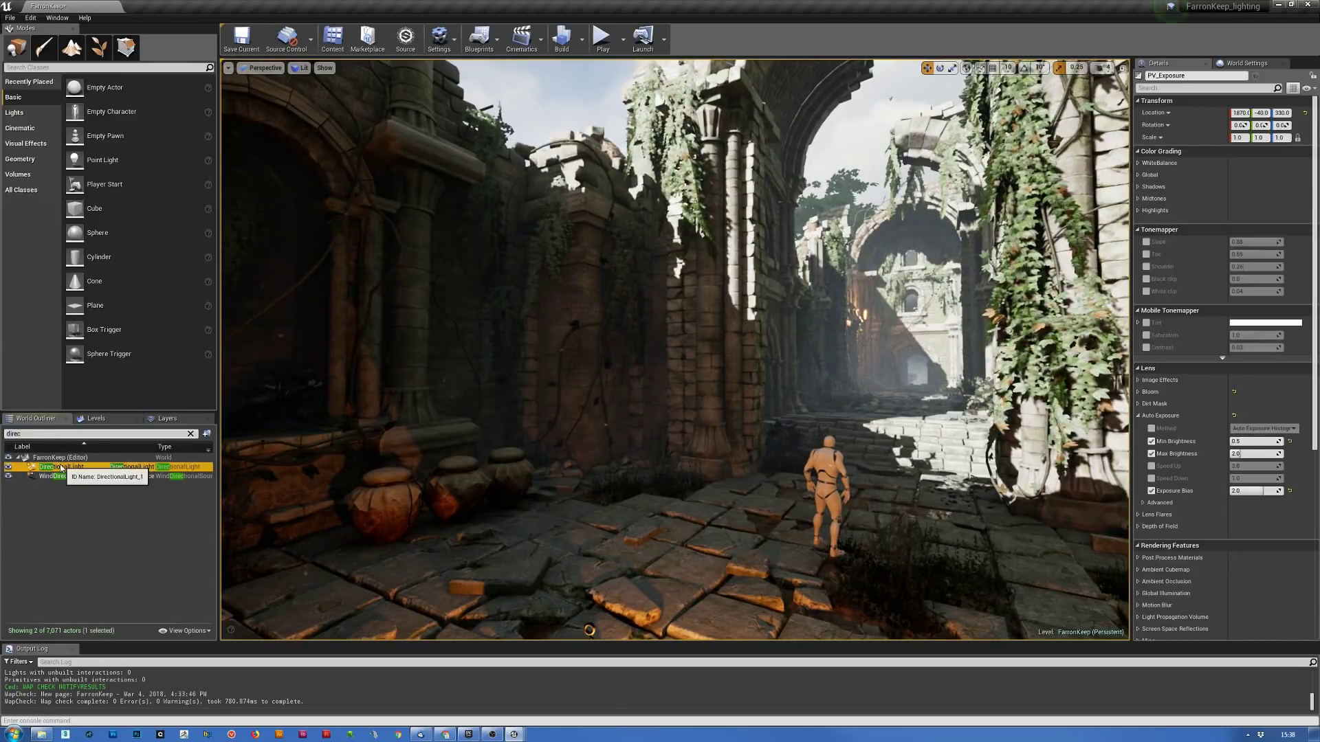
click(127, 469)
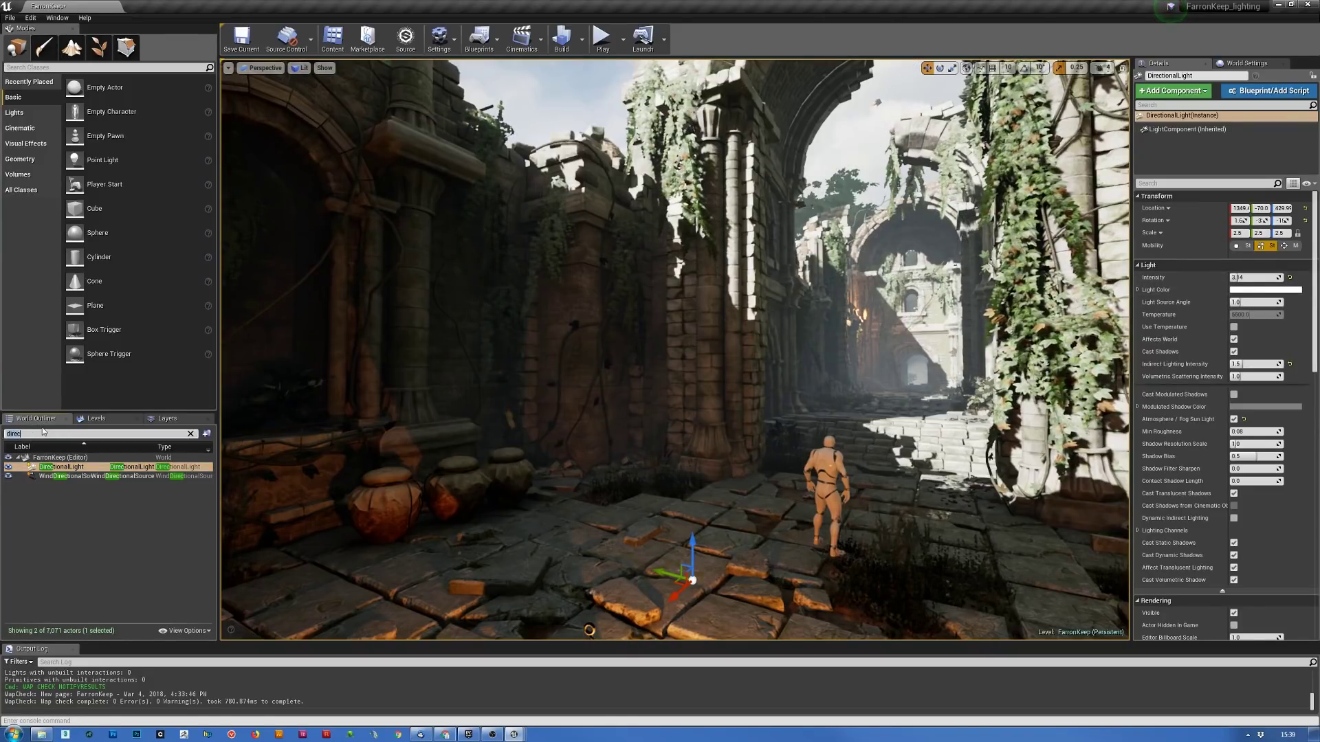
text(post)
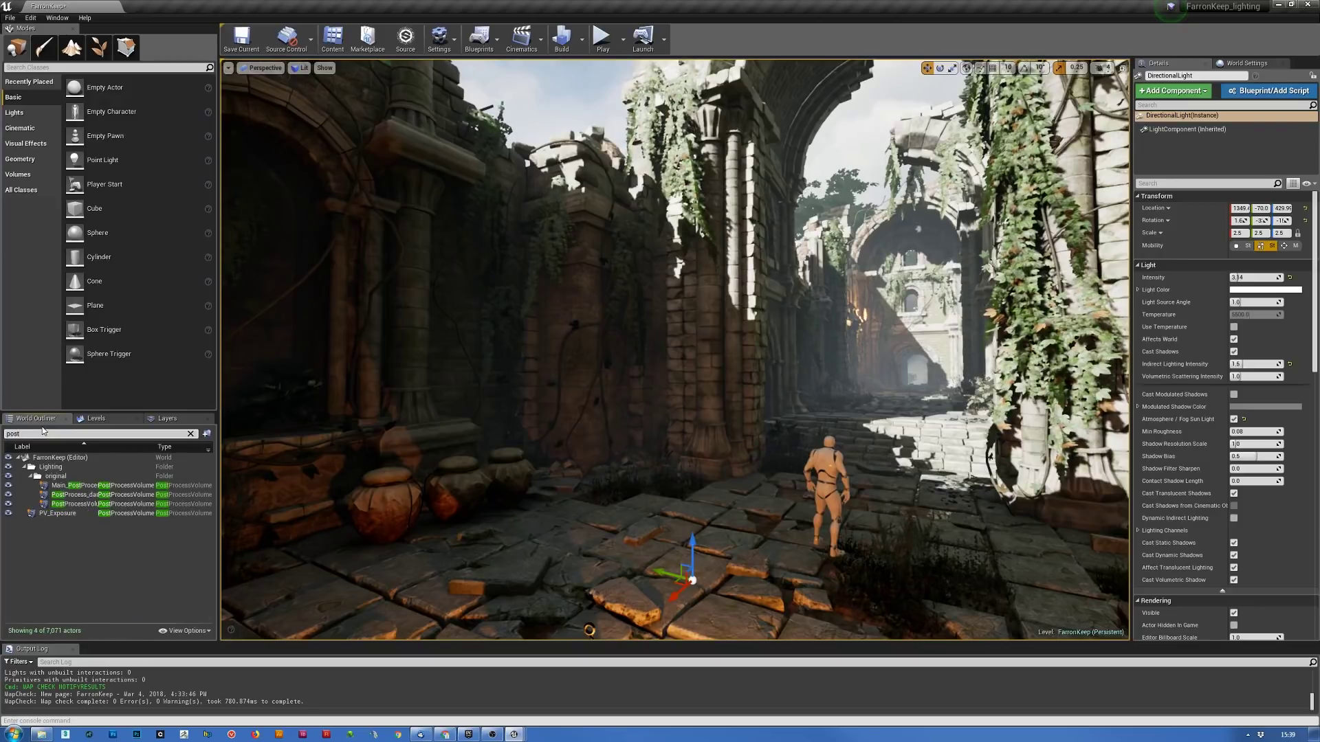
click(72, 514)
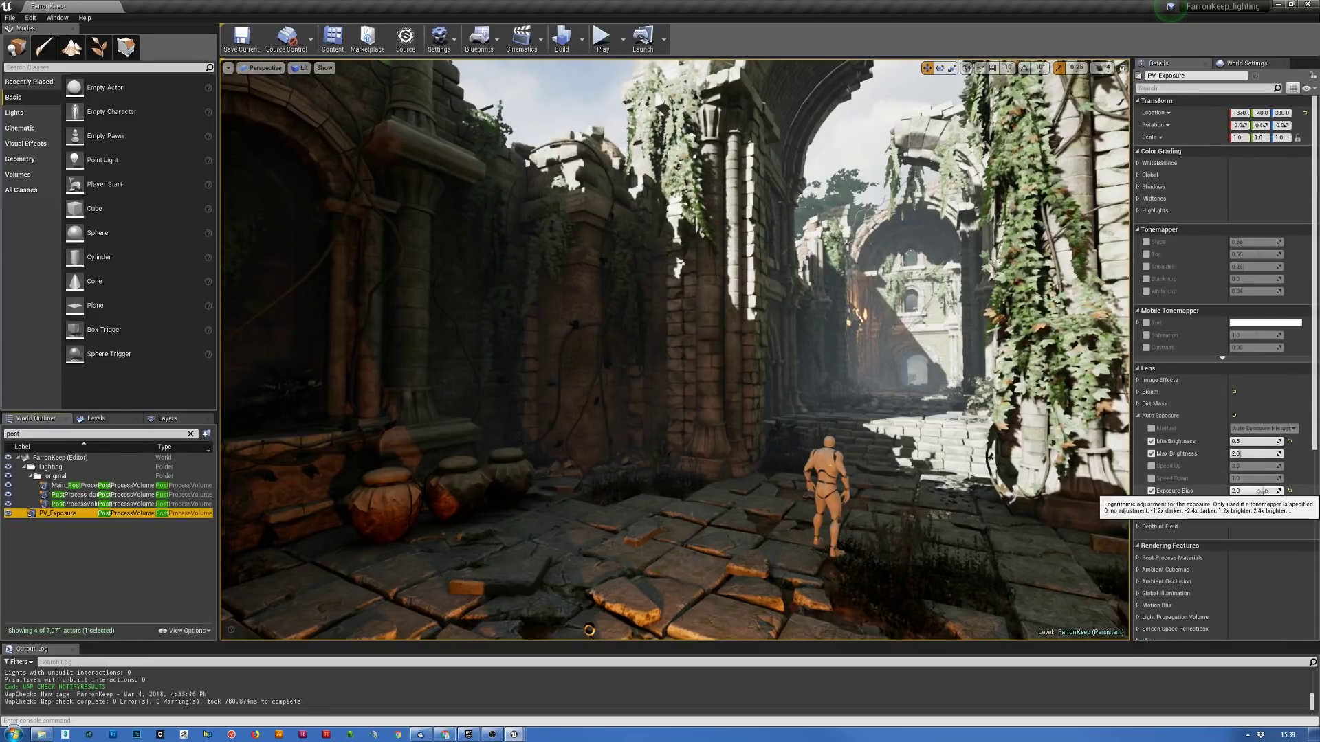
- Set PV_Exposure's Exposure Bias to 1.0 and check it through the overgrown corridor, comparing it there with a bias of 2.0
key(Return)
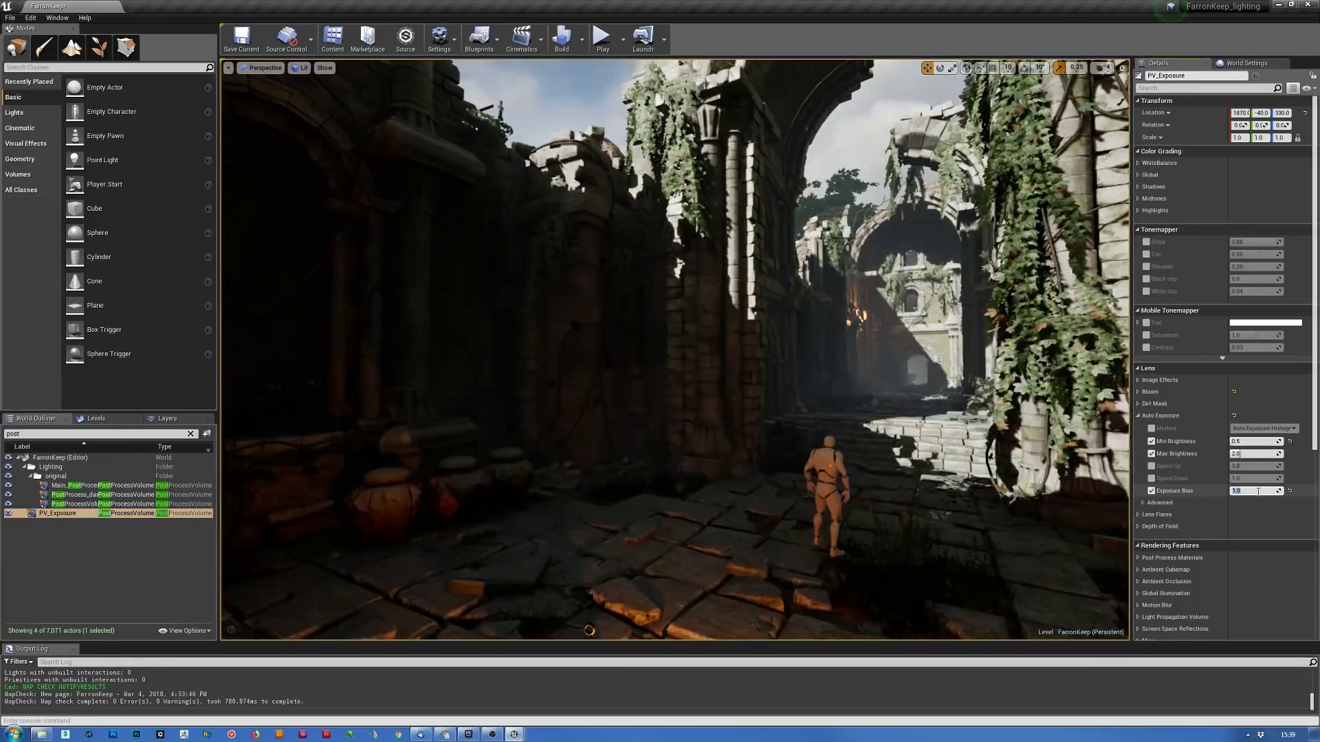
right_drag(756, 358, 698, 300)
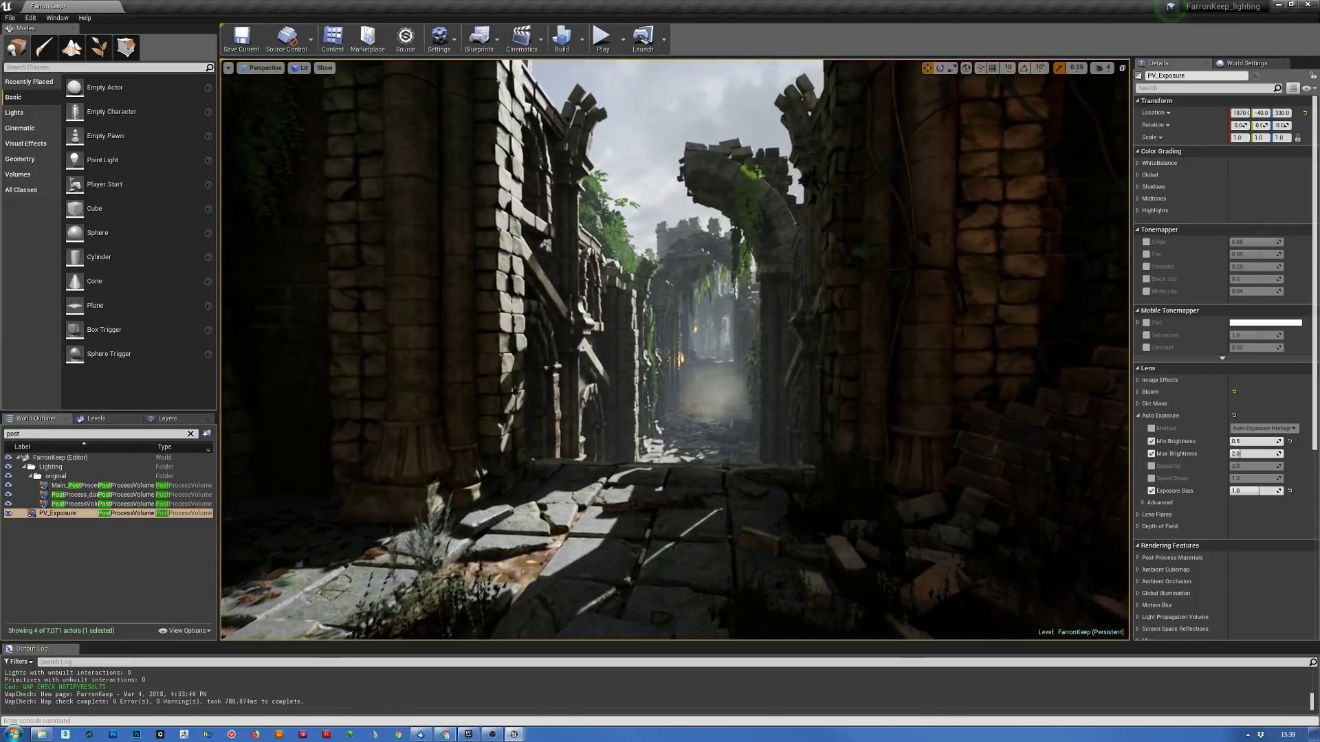
key(w)
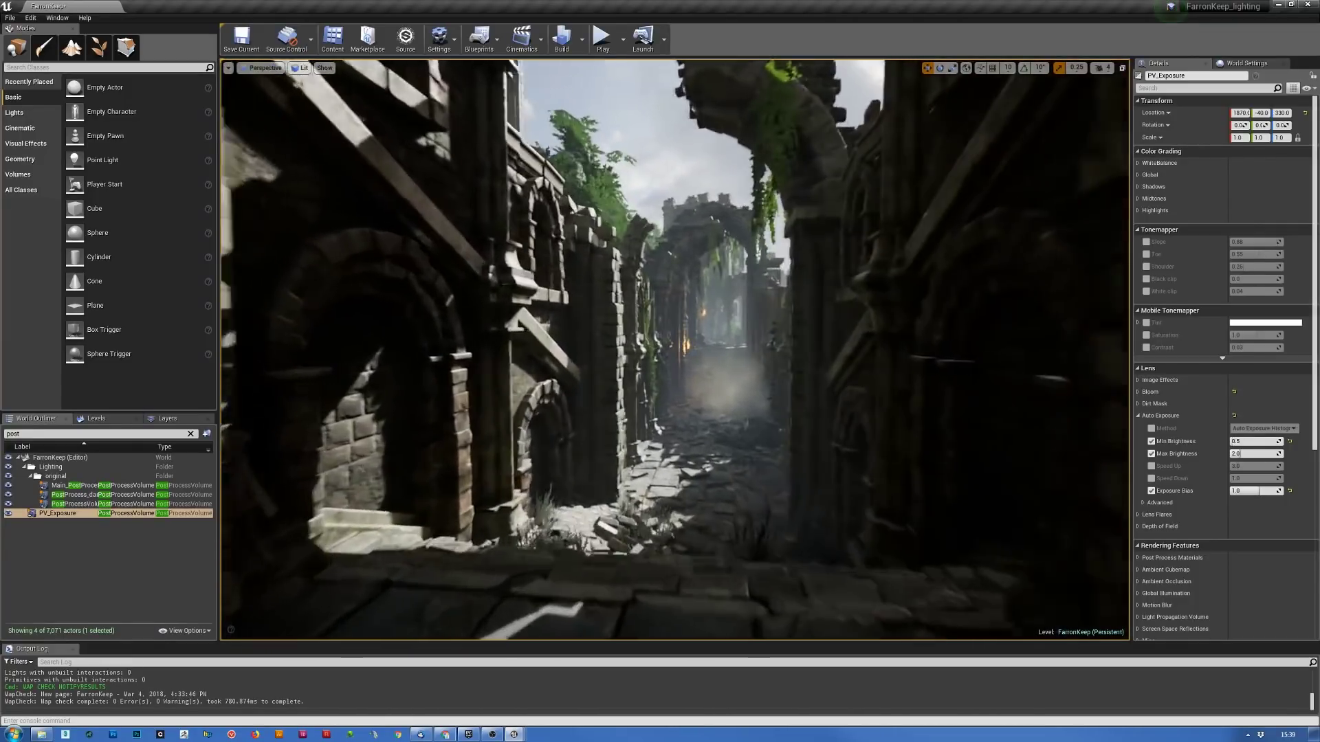
key(w)
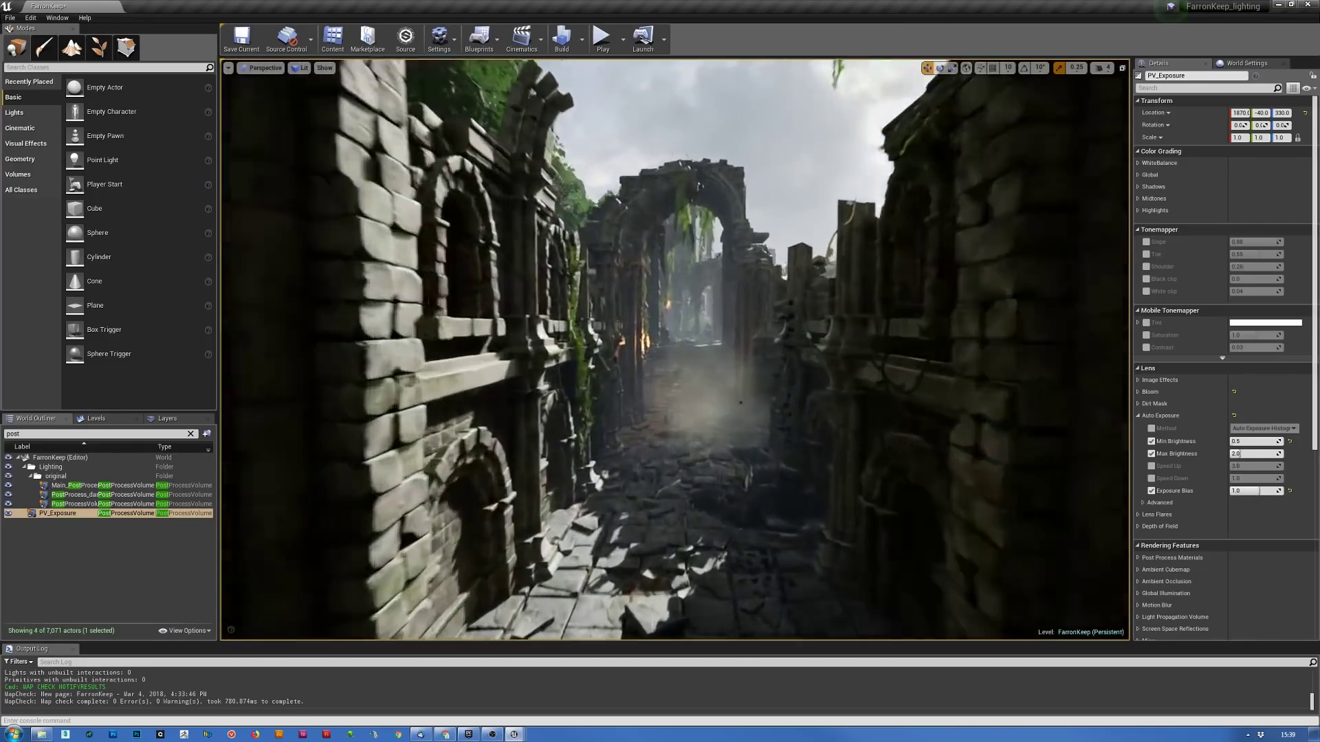
key(w)
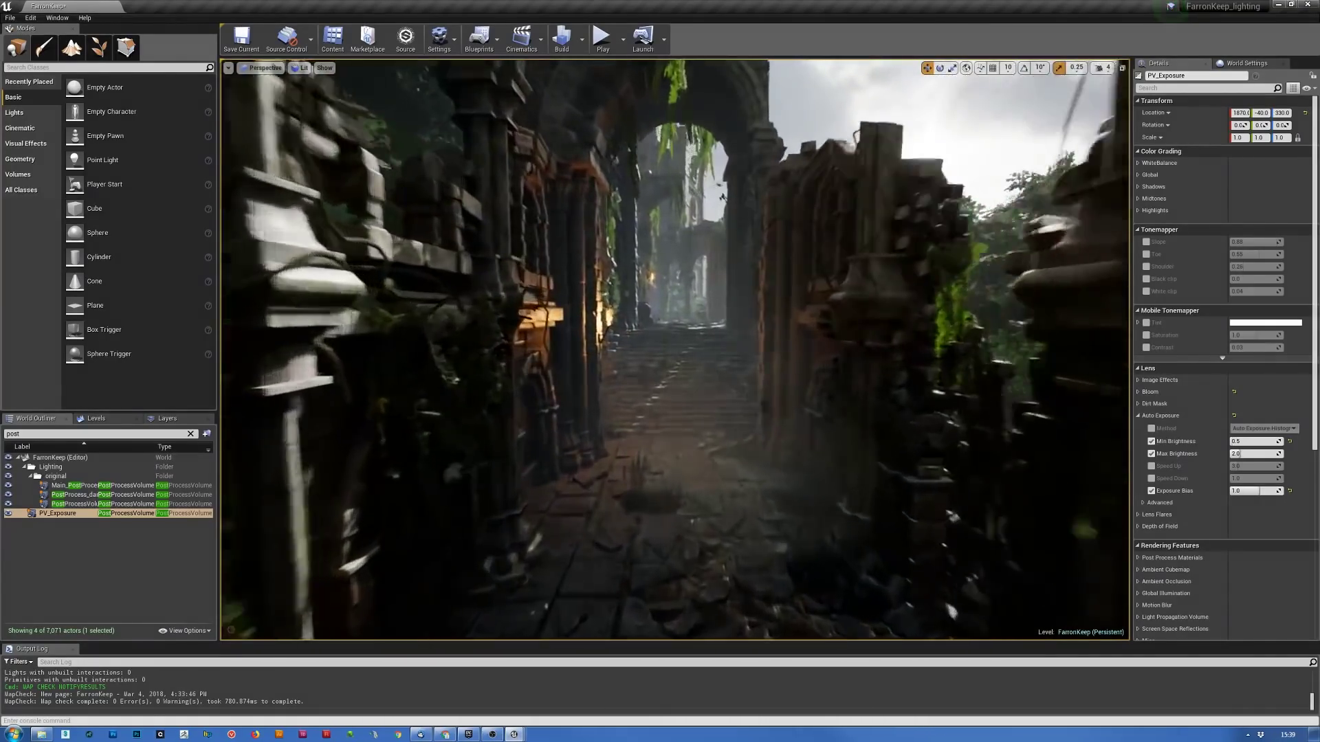
key(w)
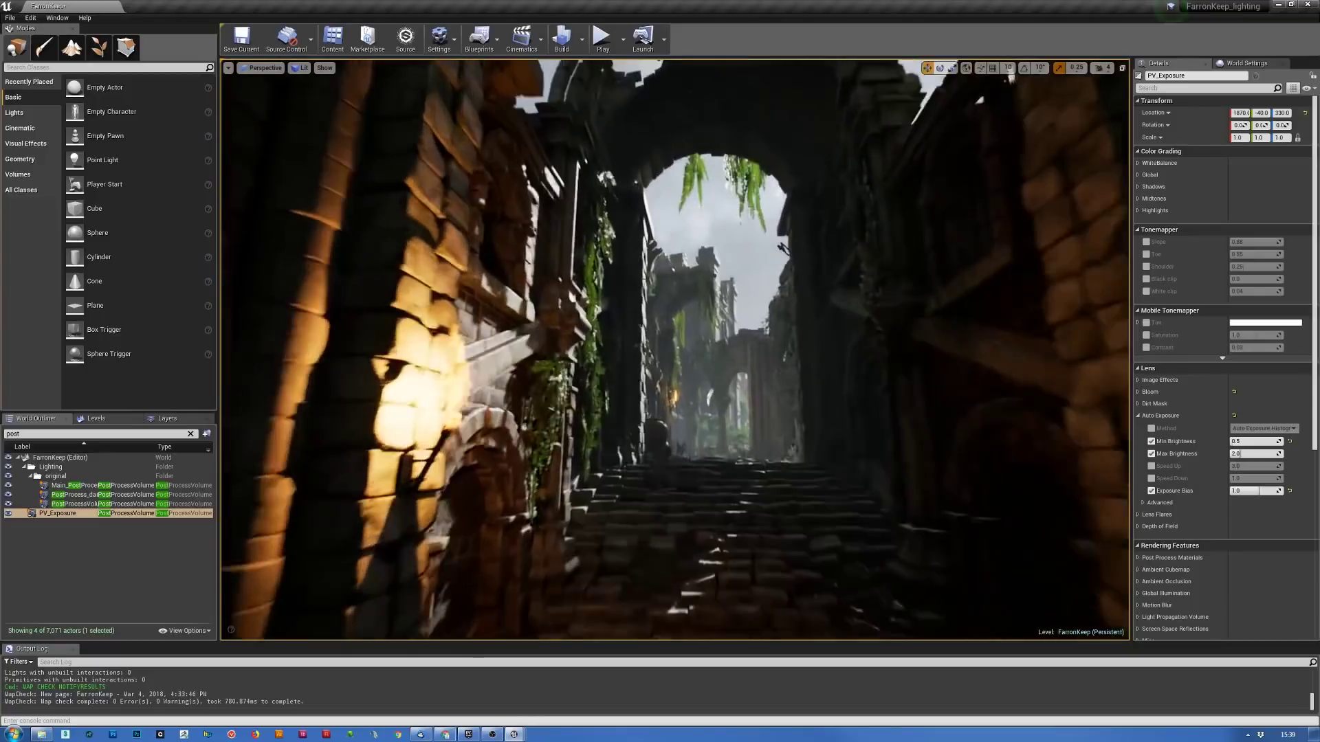
key(w)
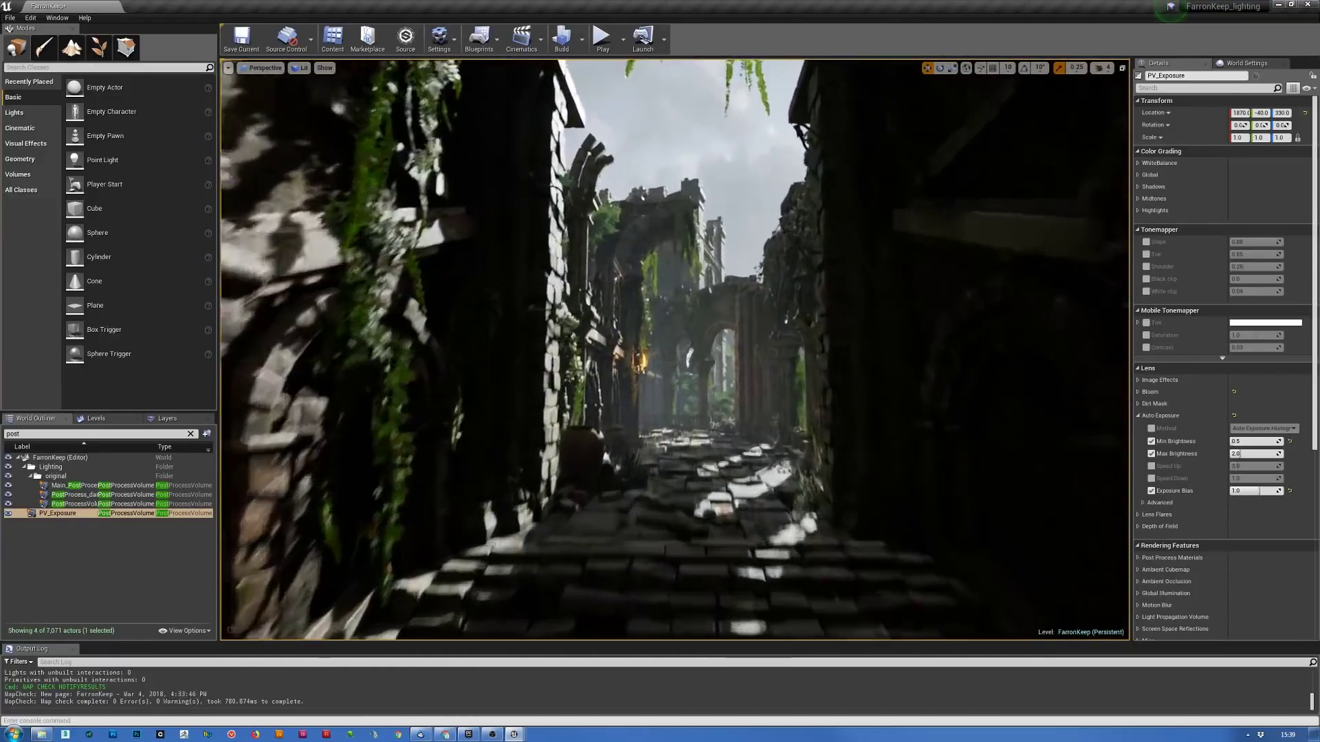
key(w)
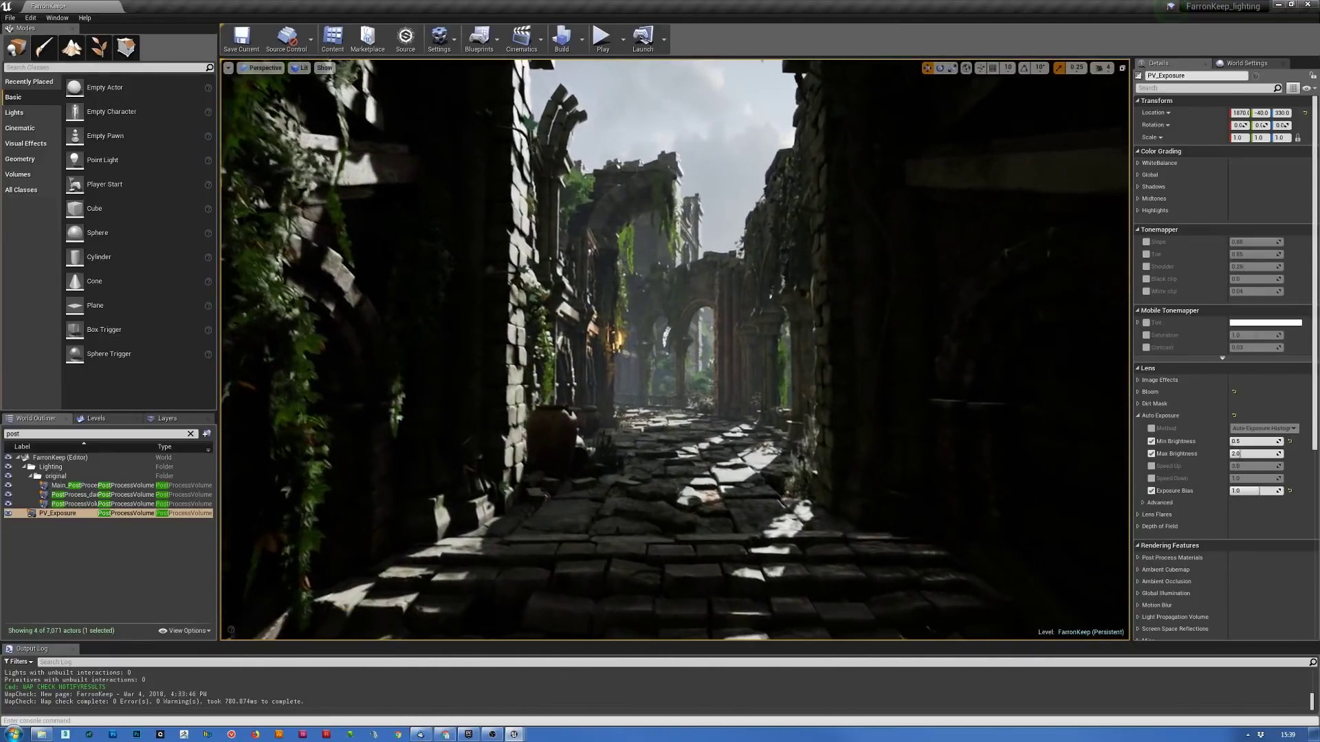
click(1249, 491)
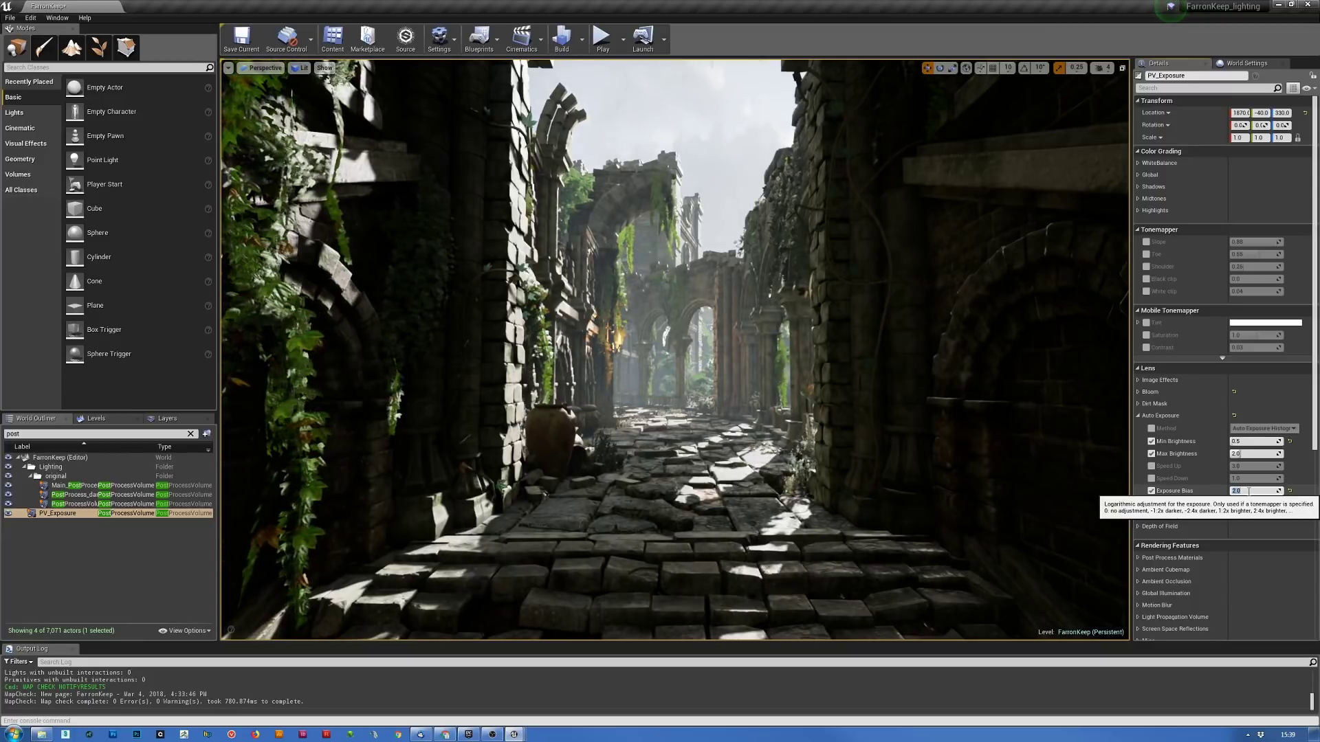
key(Return)
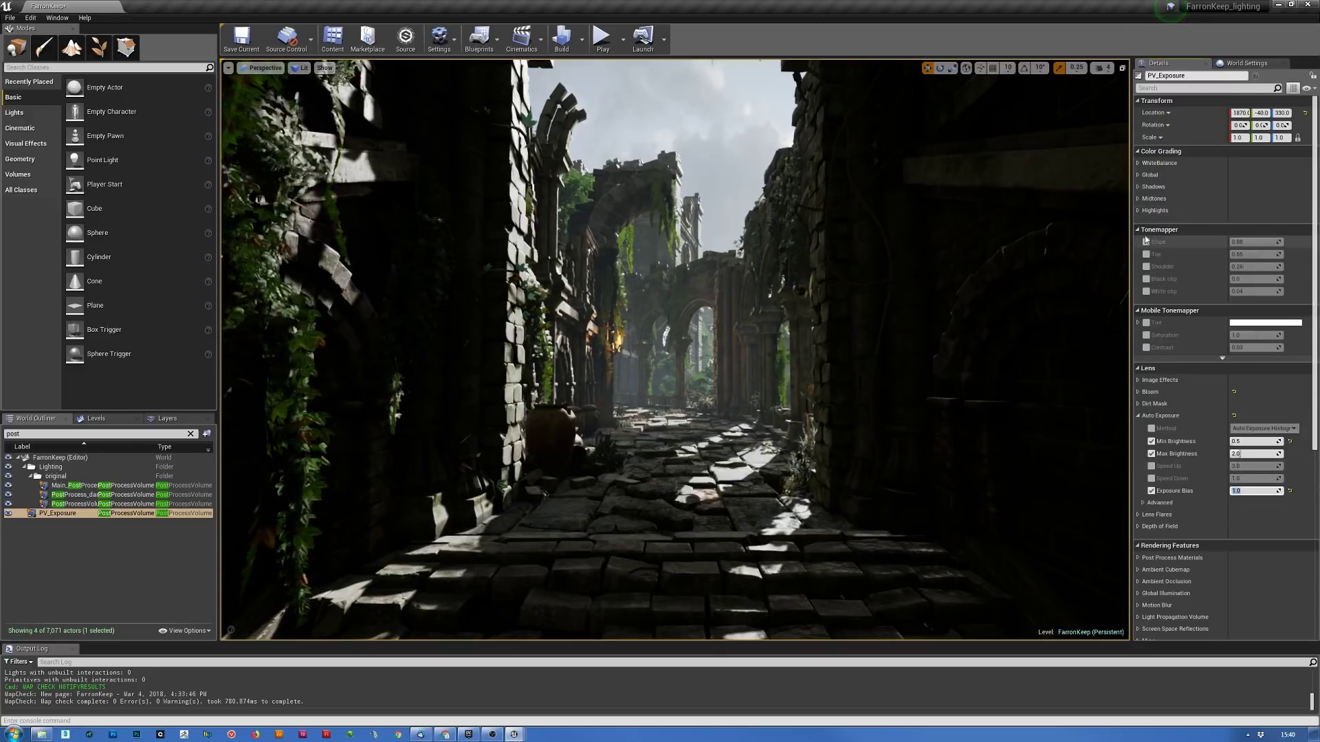
- Try brightening the image by enabling the global color grading Gain on PV_Exposure and raising it to 1.26
click(1137, 175)
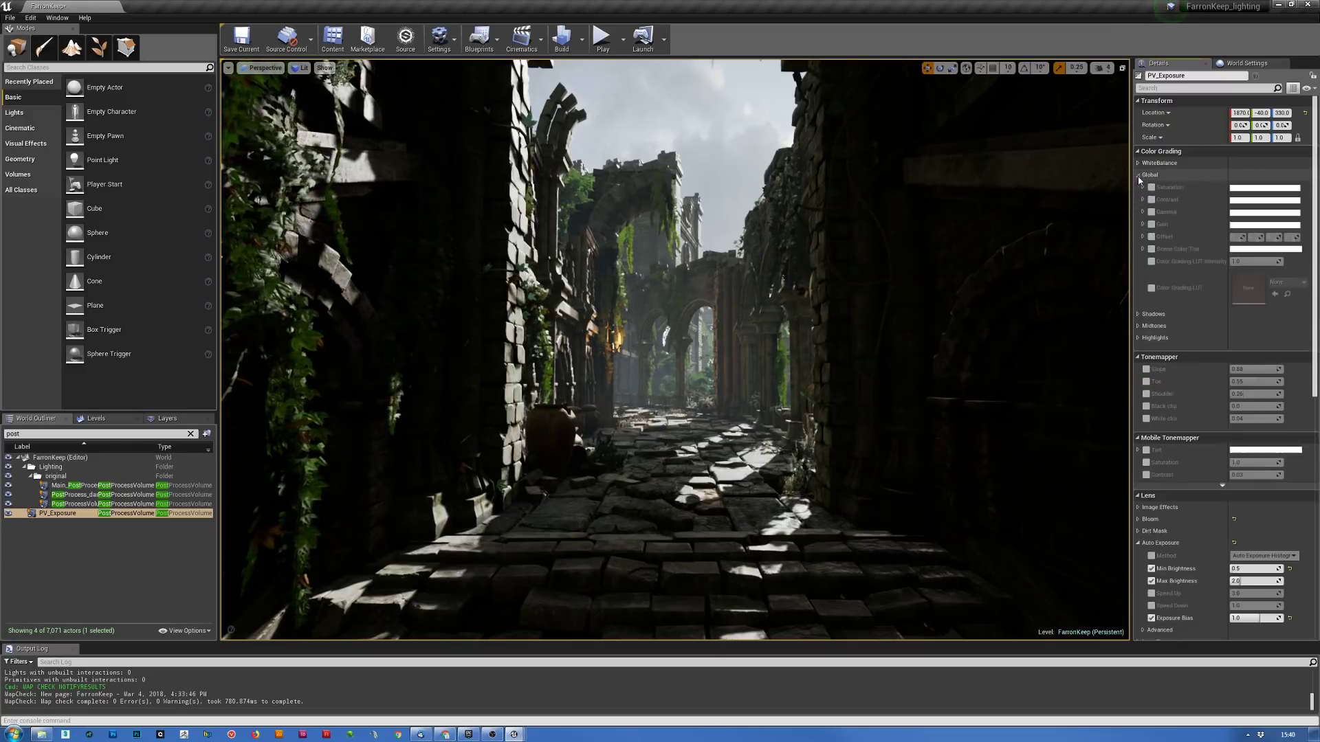
click(1143, 224)
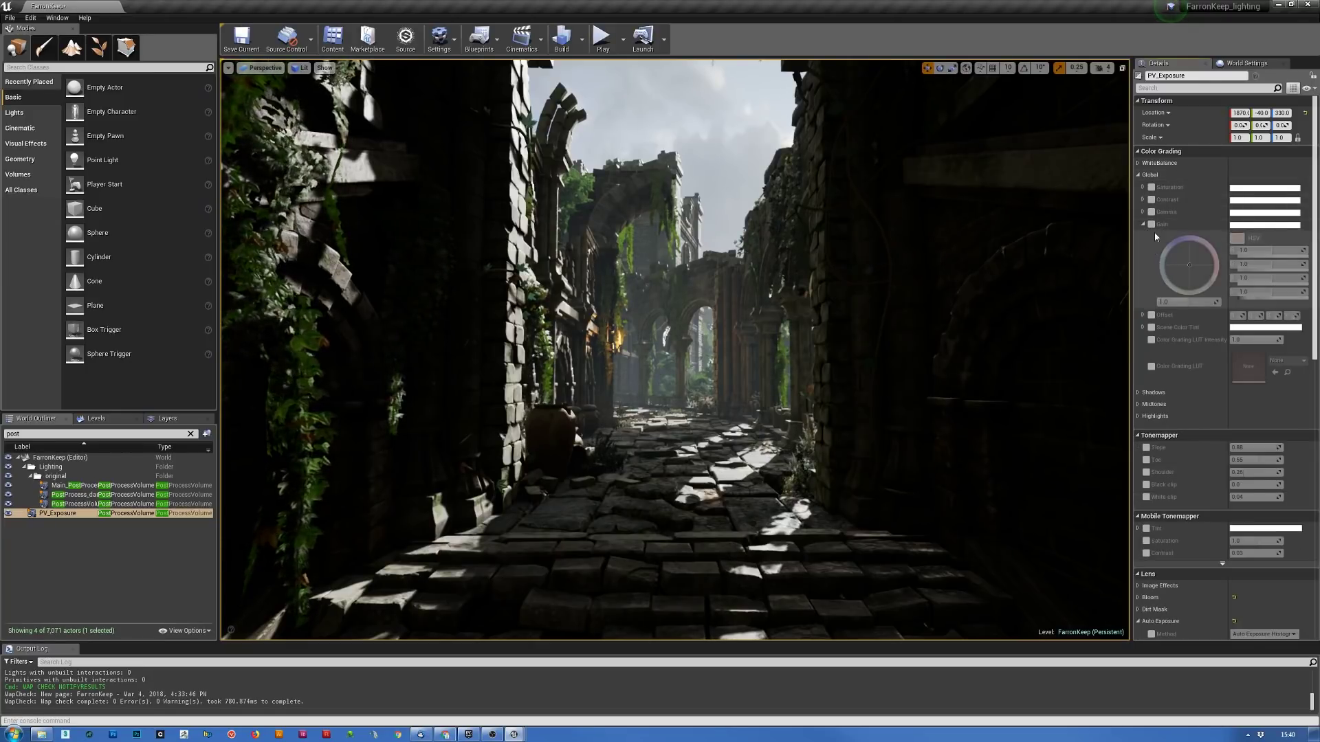
click(1152, 224)
drag(1196, 302, 1223, 302)
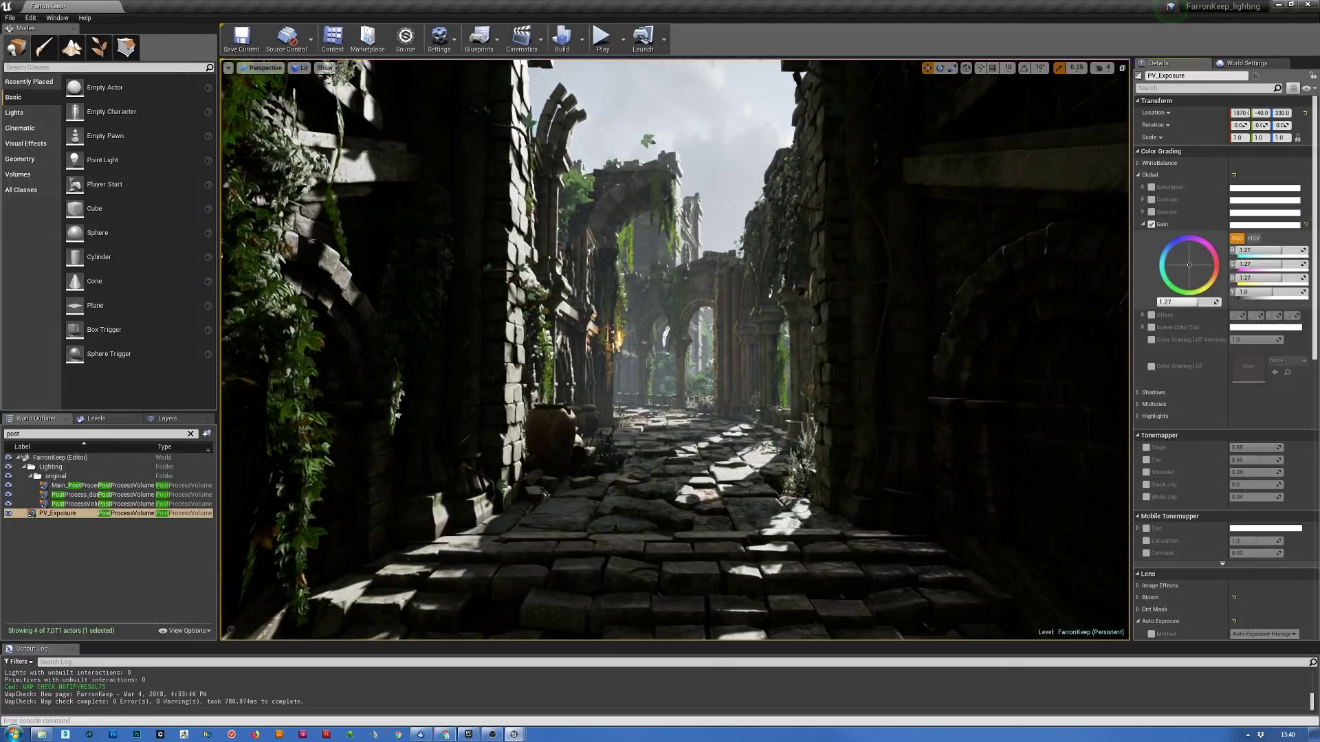
- Try global color grading Offset values of 0.1 and 0.0001, reset the Offset to 0.0 and disable its override
click(1154, 316)
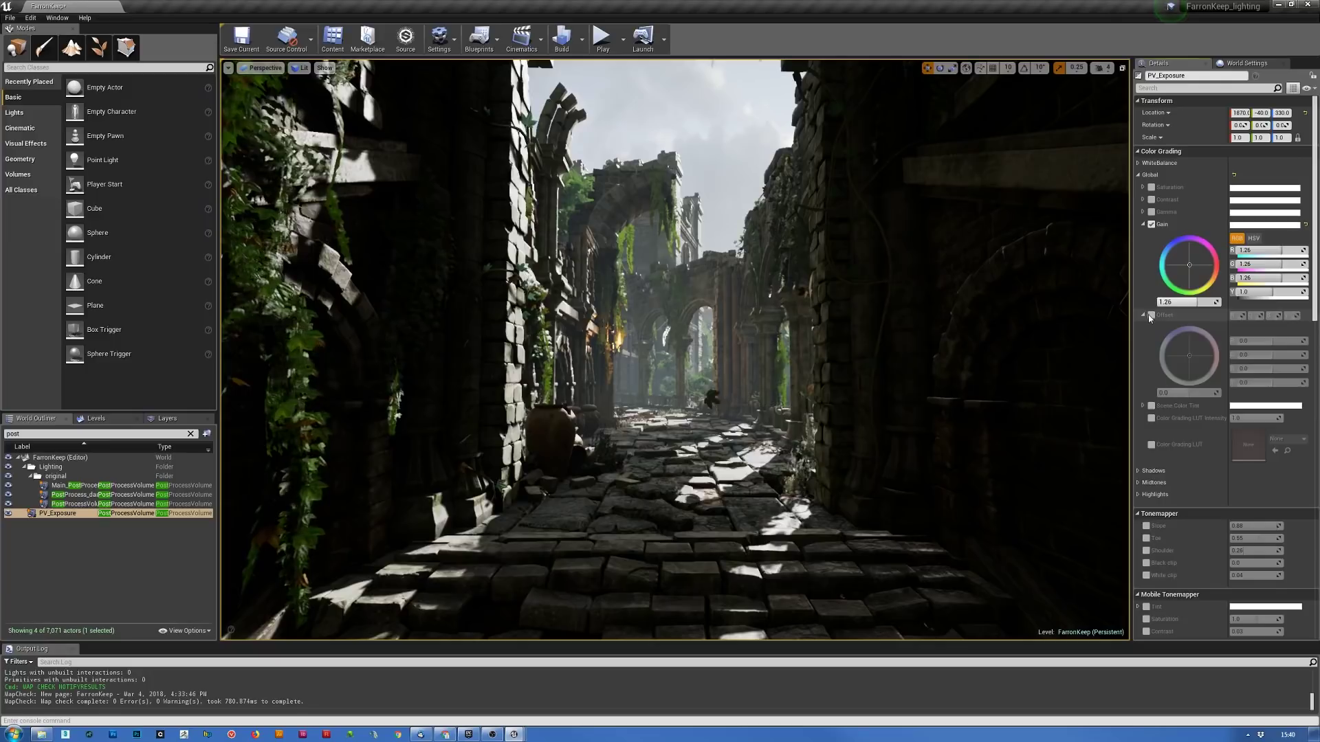
click(1153, 315)
mouse_move(1189, 392)
mouse_down()
mouse_move(1202, 393)
mouse_move(1178, 392)
mouse_up()
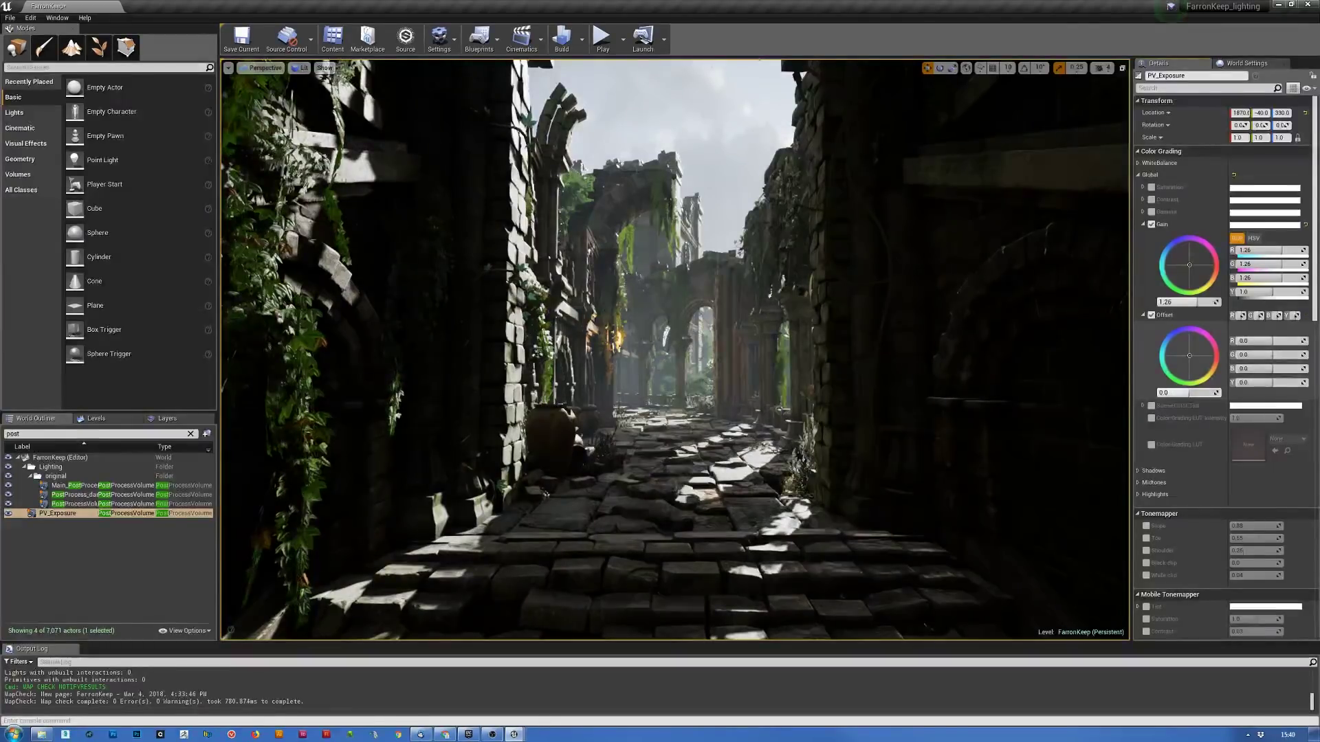
click(1179, 393)
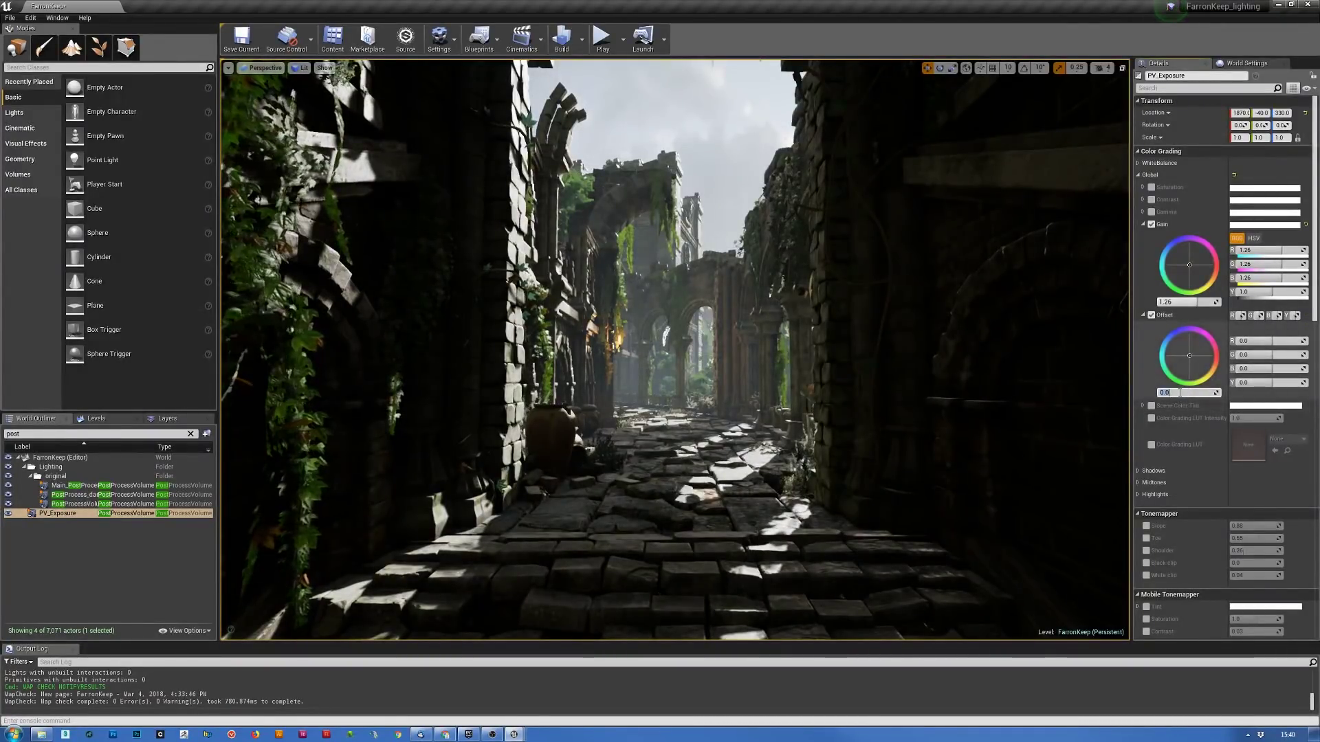
text(0.1)
key(Return)
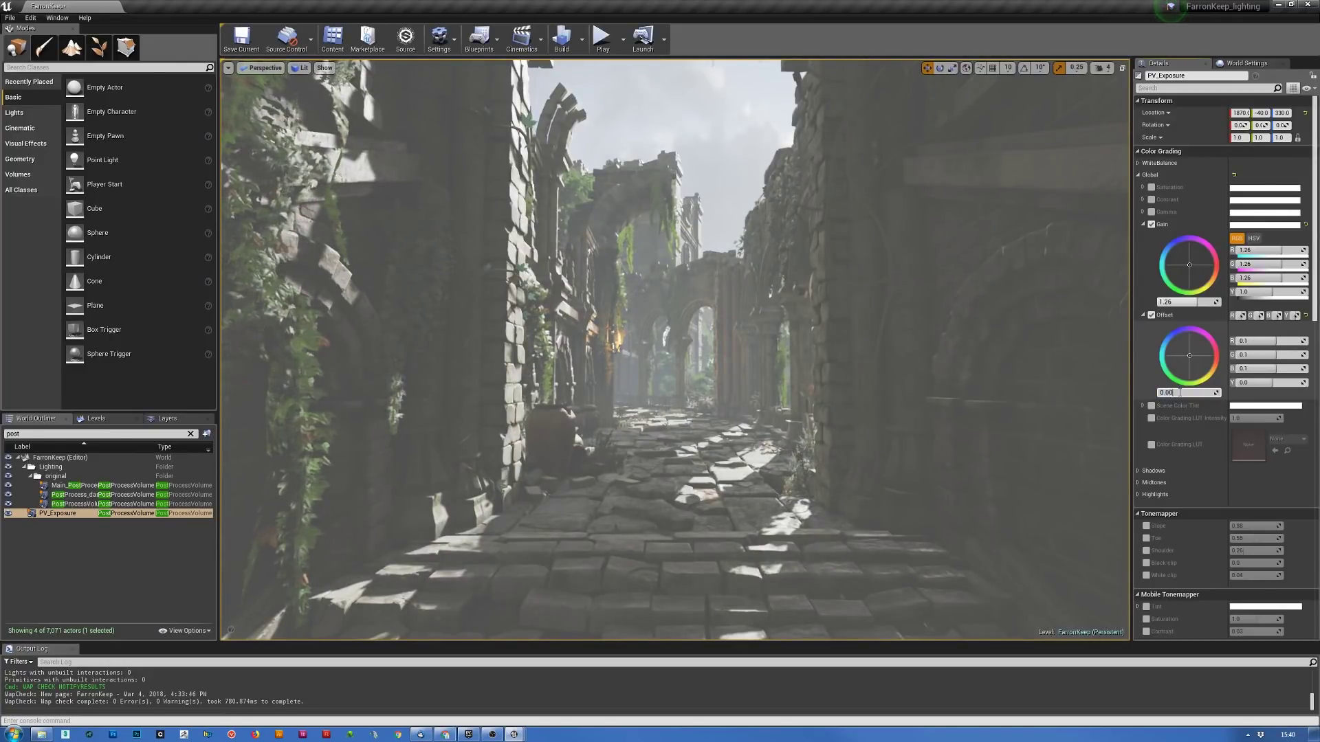
key(Return)
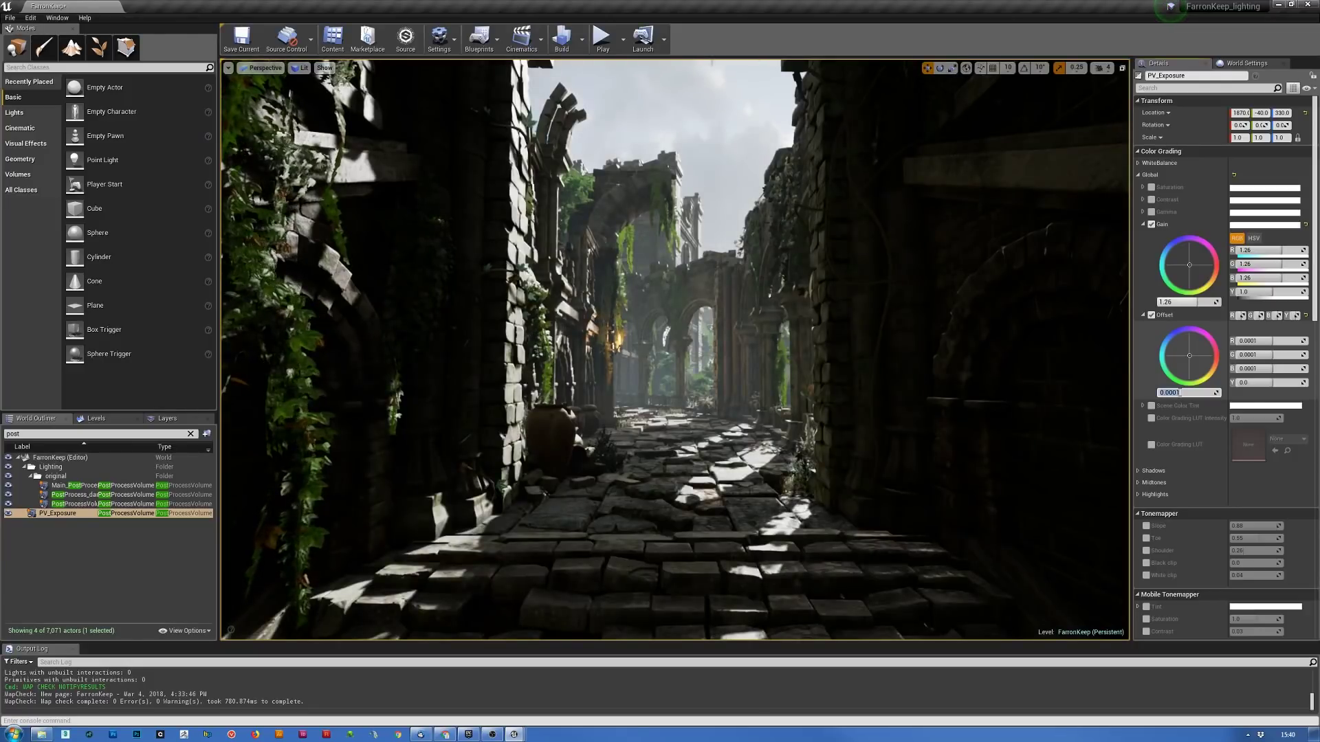
key(Return)
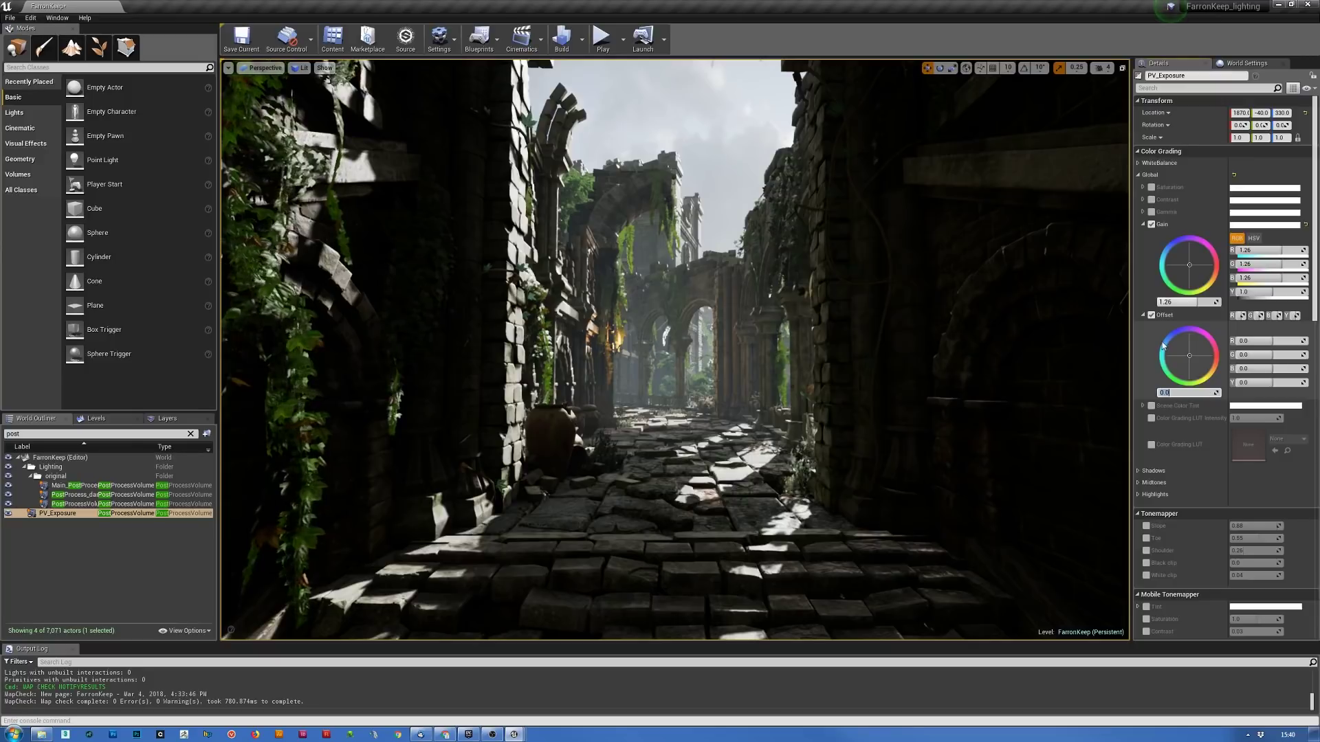
click(1152, 316)
click(1151, 317)
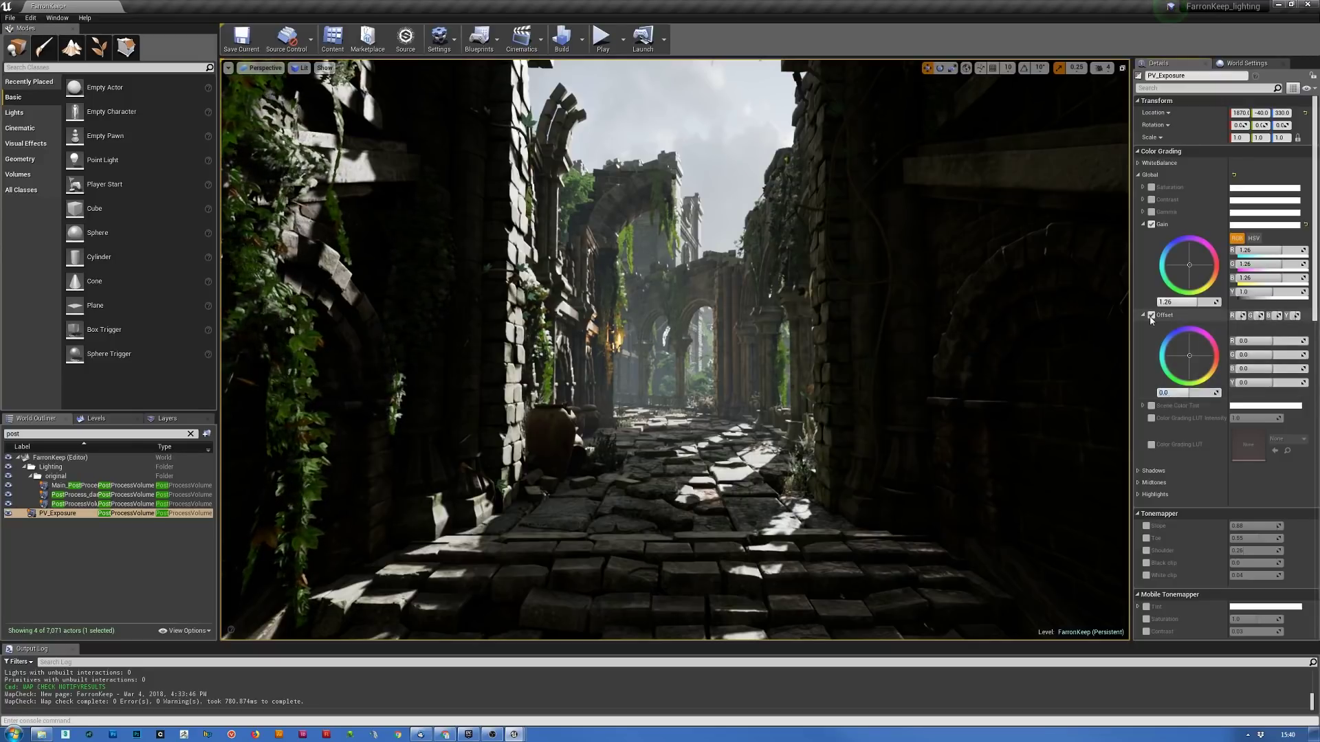
click(1143, 316)
- Compare the corridor's shaded walls with the global Gain on and off, and leave the Gain override disabled
mouse_move(1032, 341)
right_down()
mouse_move(1031, 268)
mouse_move(1031, 330)
mouse_move(1072, 330)
mouse_move(1045, 330)
right_up()
right_drag(907, 315, 871, 314)
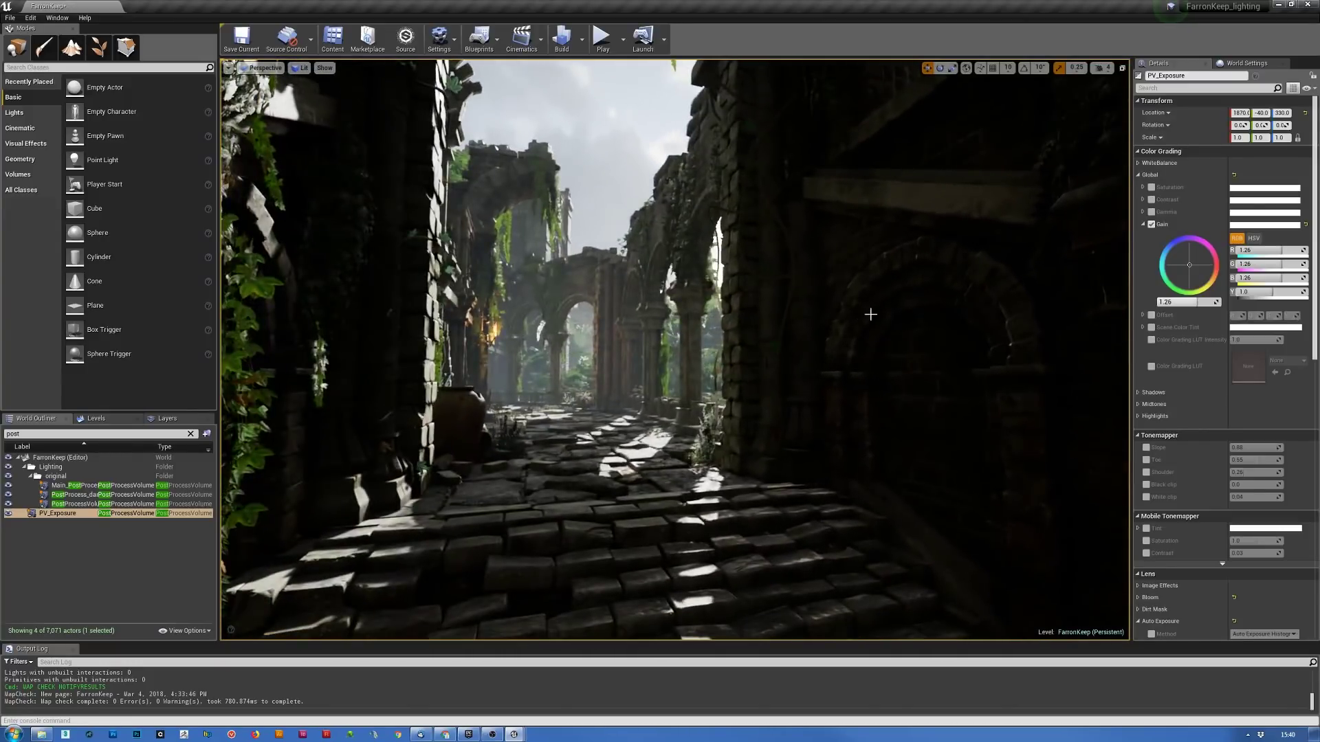
click(1152, 225)
click(1152, 225)
click(1152, 225)
click(1152, 225)
click(1151, 225)
click(1152, 225)
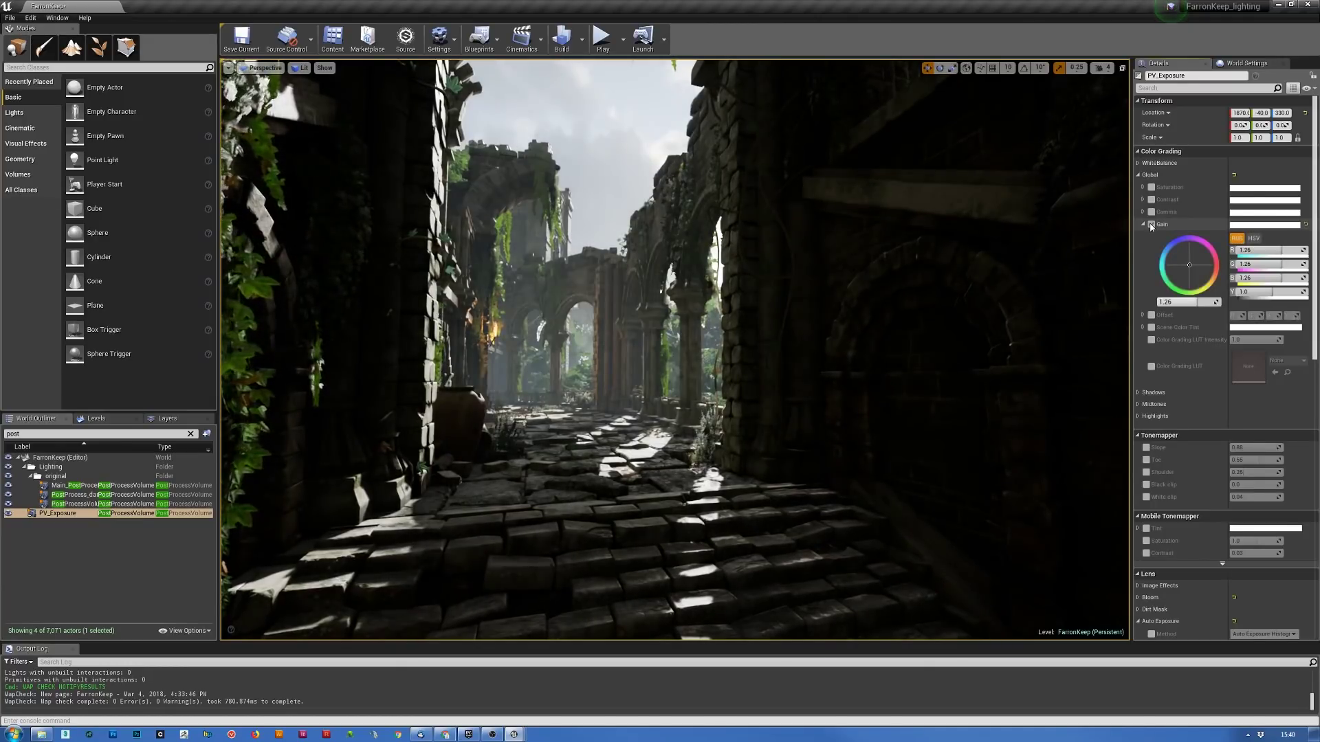
click(1152, 225)
click(1151, 225)
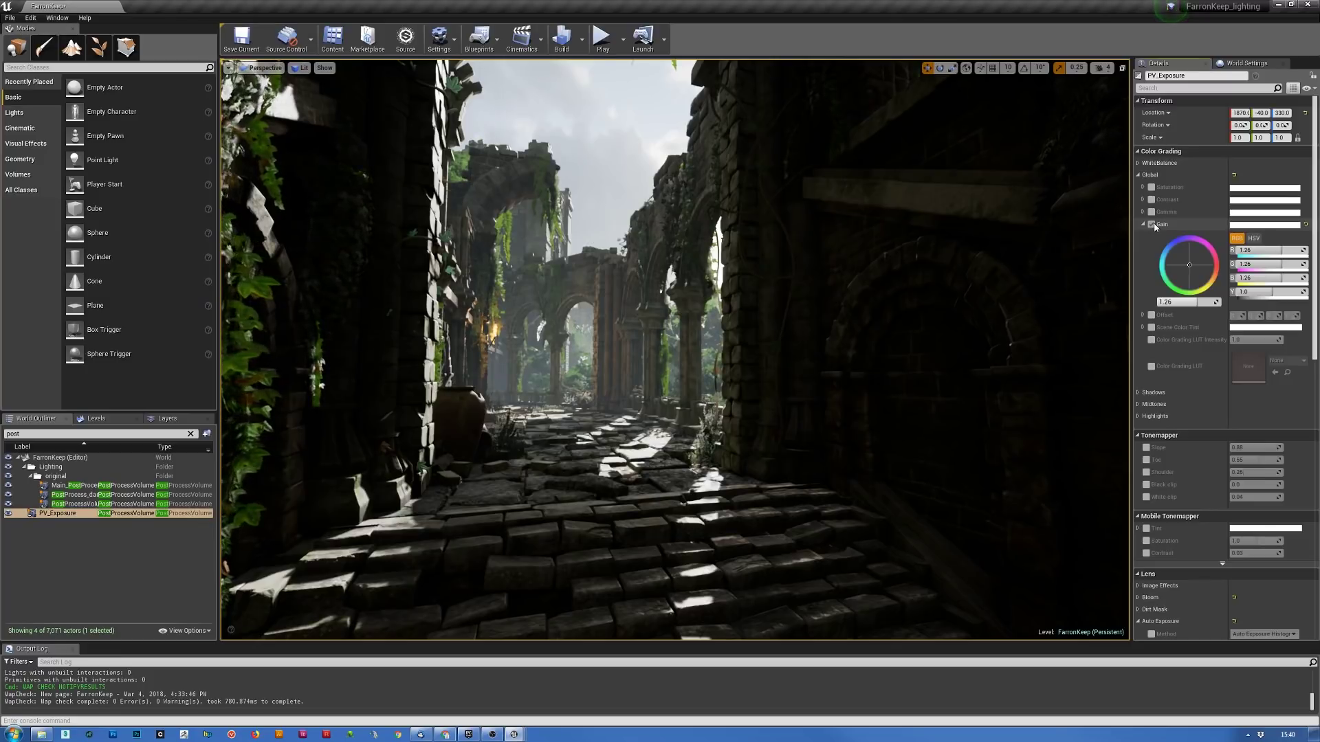
click(1151, 225)
click(1151, 225)
click(1151, 225)
- Examine the exposure around the courtyard, its torchlit walls and the archway leading into the corridor
right_drag(894, 296, 1114, 303)
right_drag(688, 344, 854, 334)
key(w)
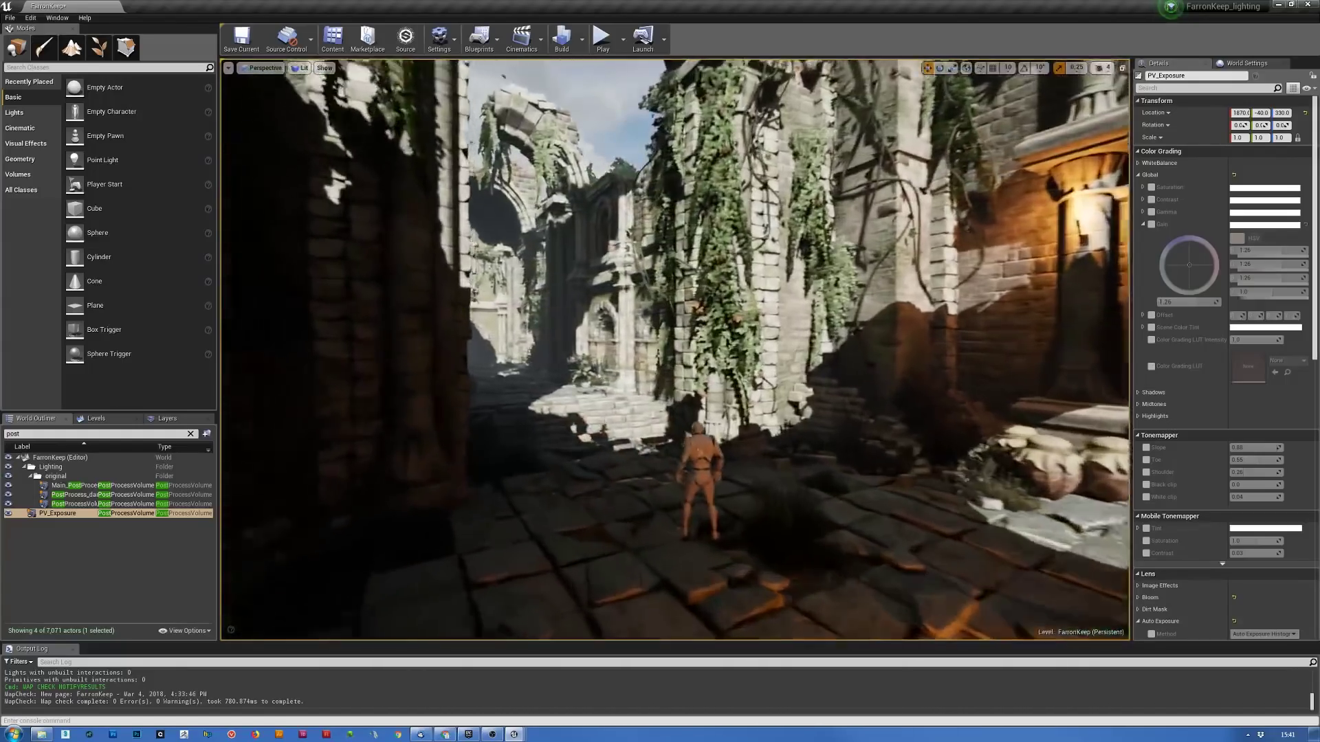
right_drag(854, 334, 792, 381)
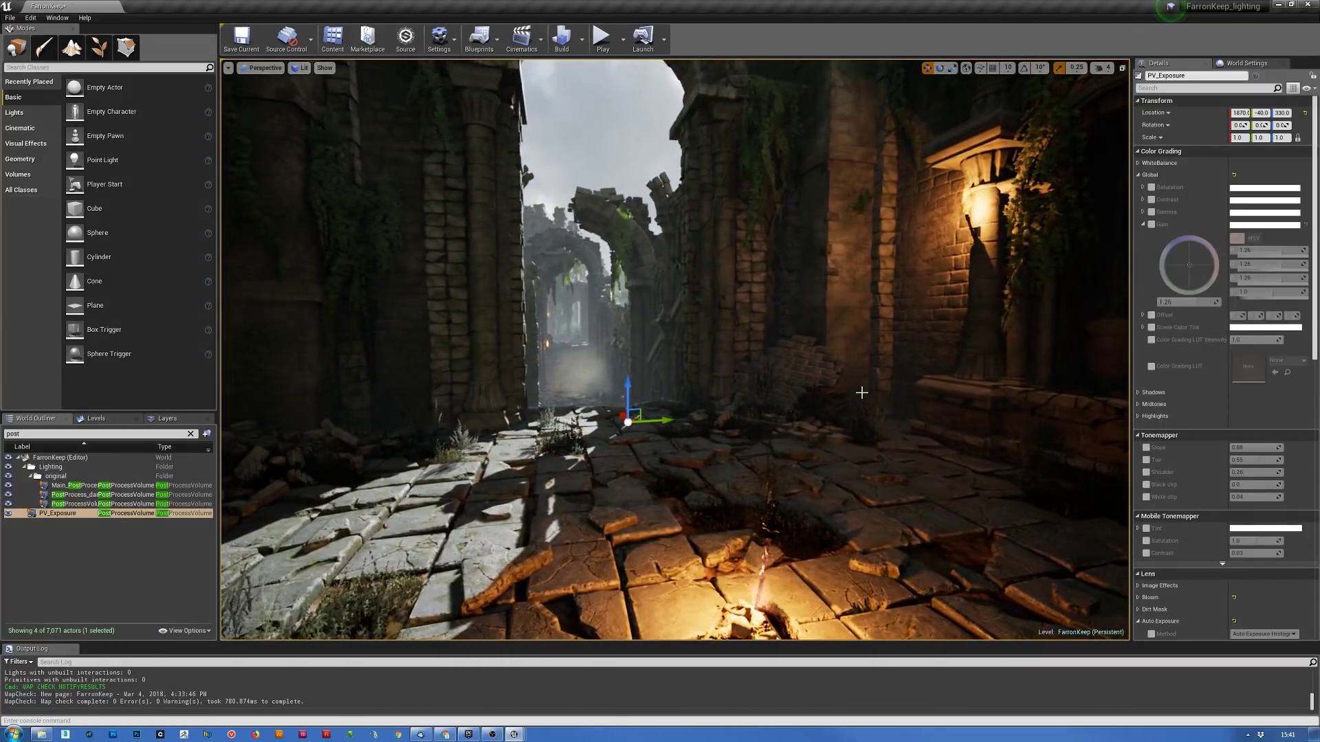
right_drag(870, 392, 870, 391)
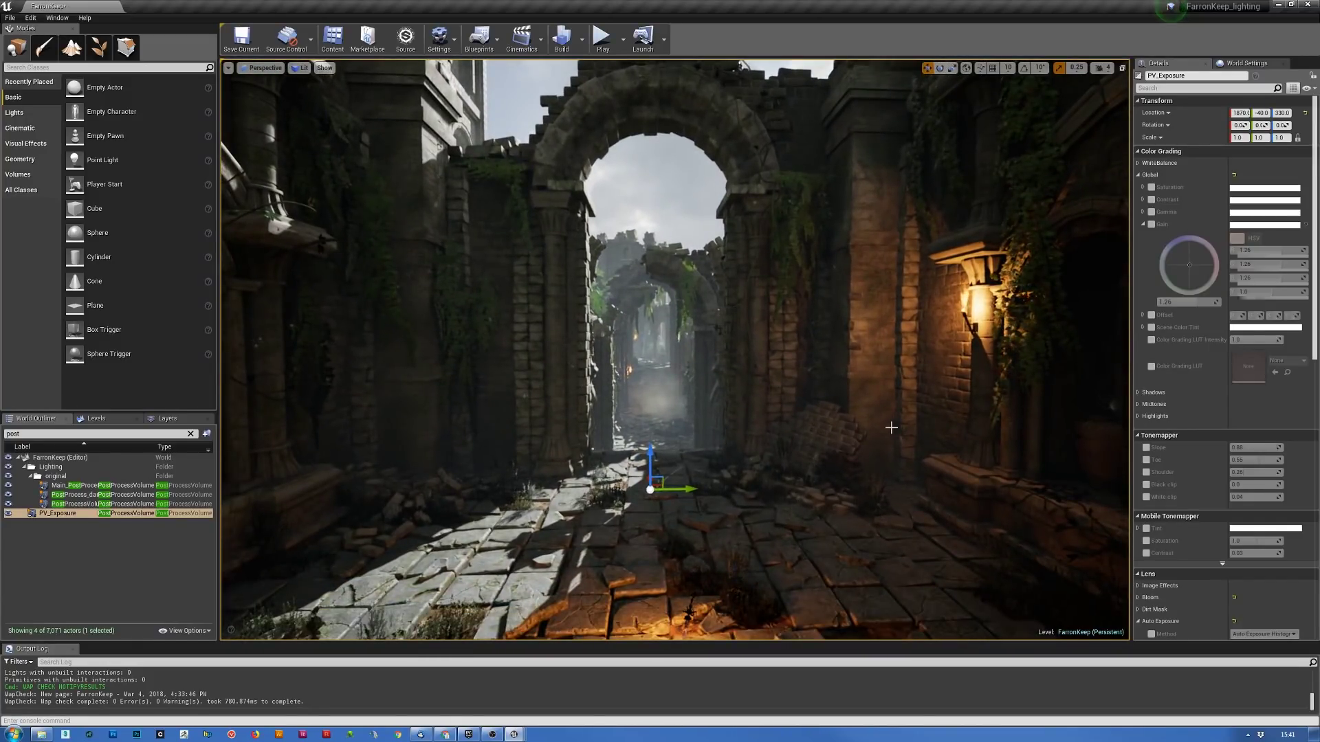